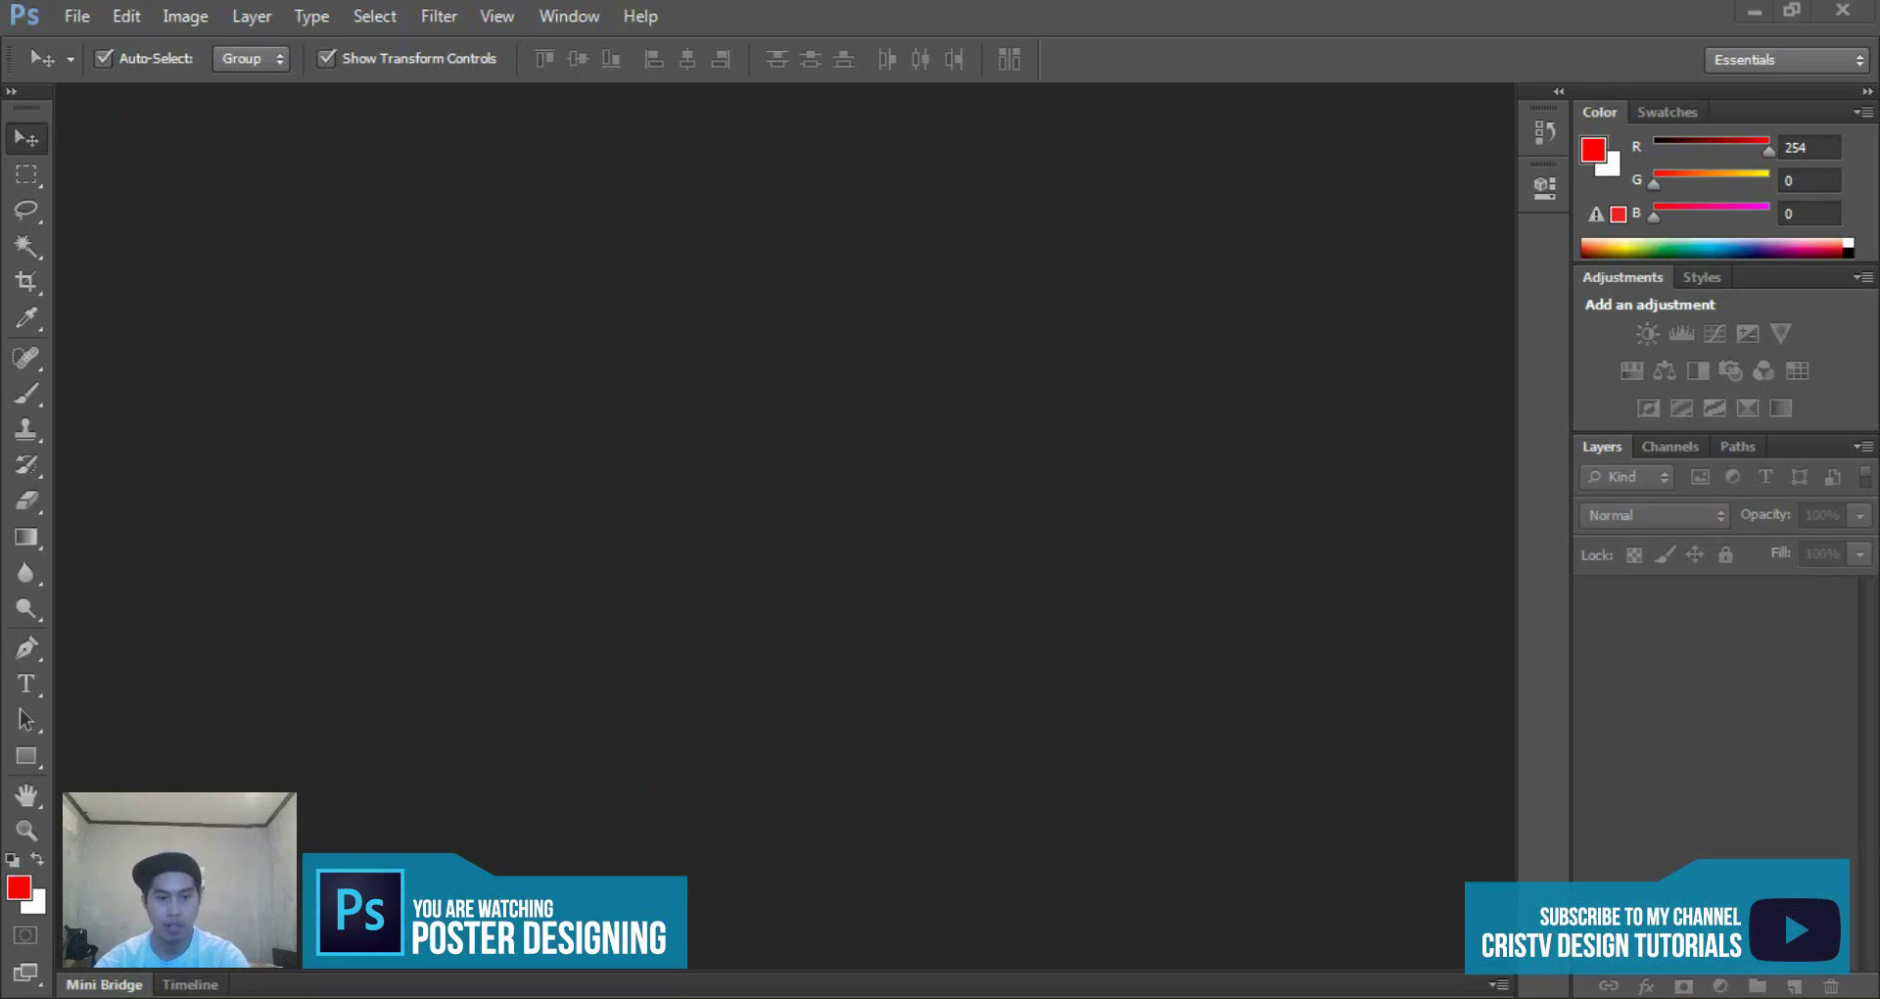
# - Open the 'tiyo pots christmas package.psd' poster and create a new blank Untitled-1 document
pyautogui.doubleClick(715, 380)
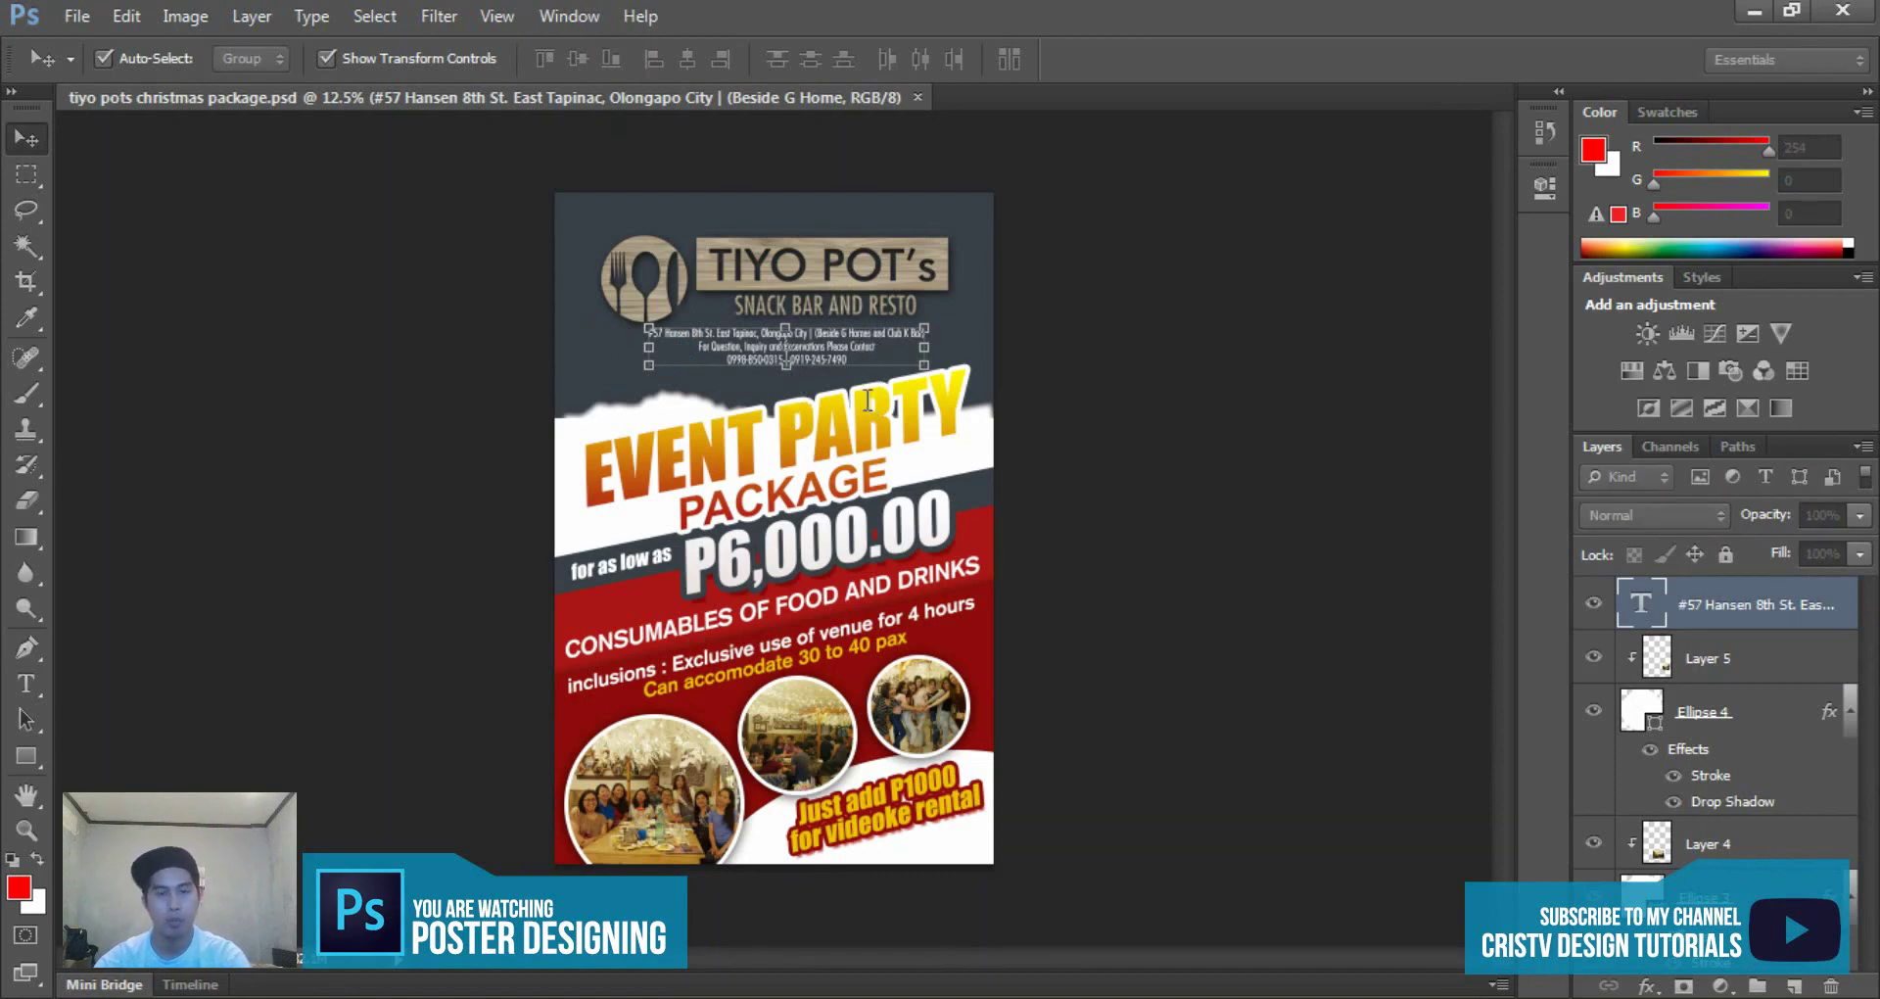
pyautogui.hotkey('ctrl', 'n')
pyautogui.press('Return')
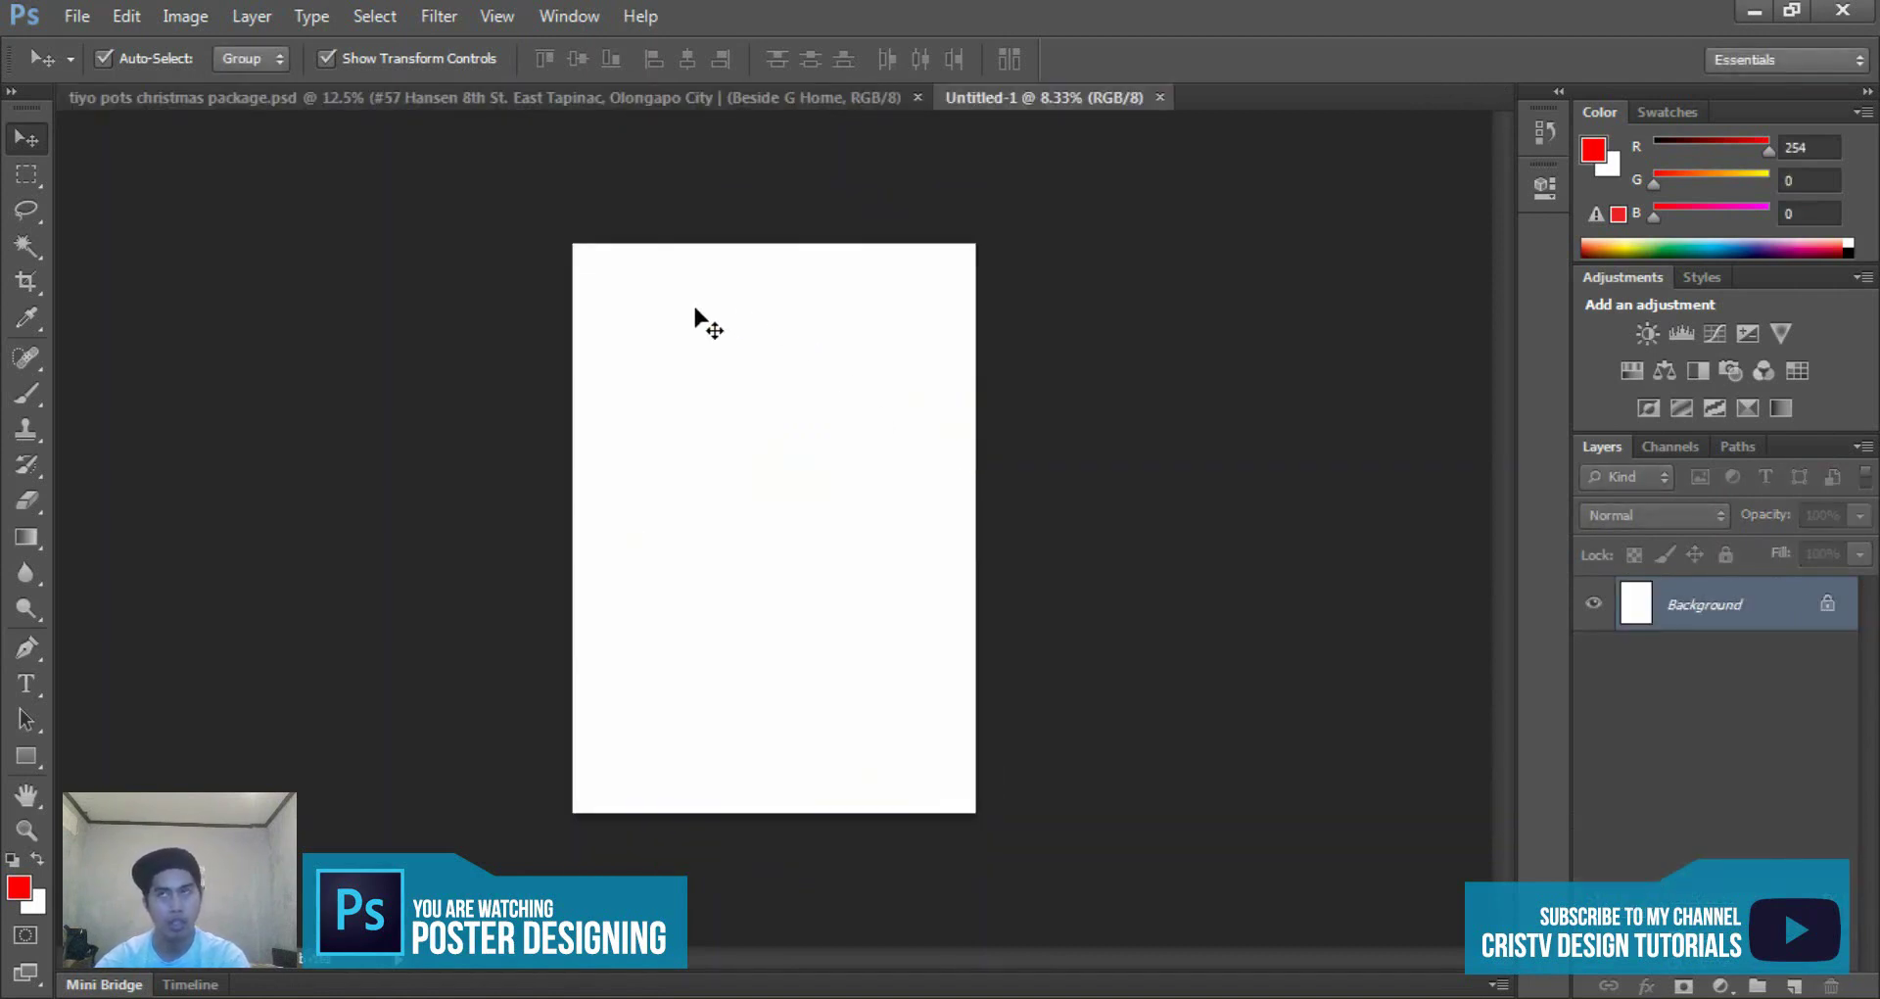
# - Switch back to the Tiyo Pot's event poster document
pyautogui.scroll(1, 797, 406)
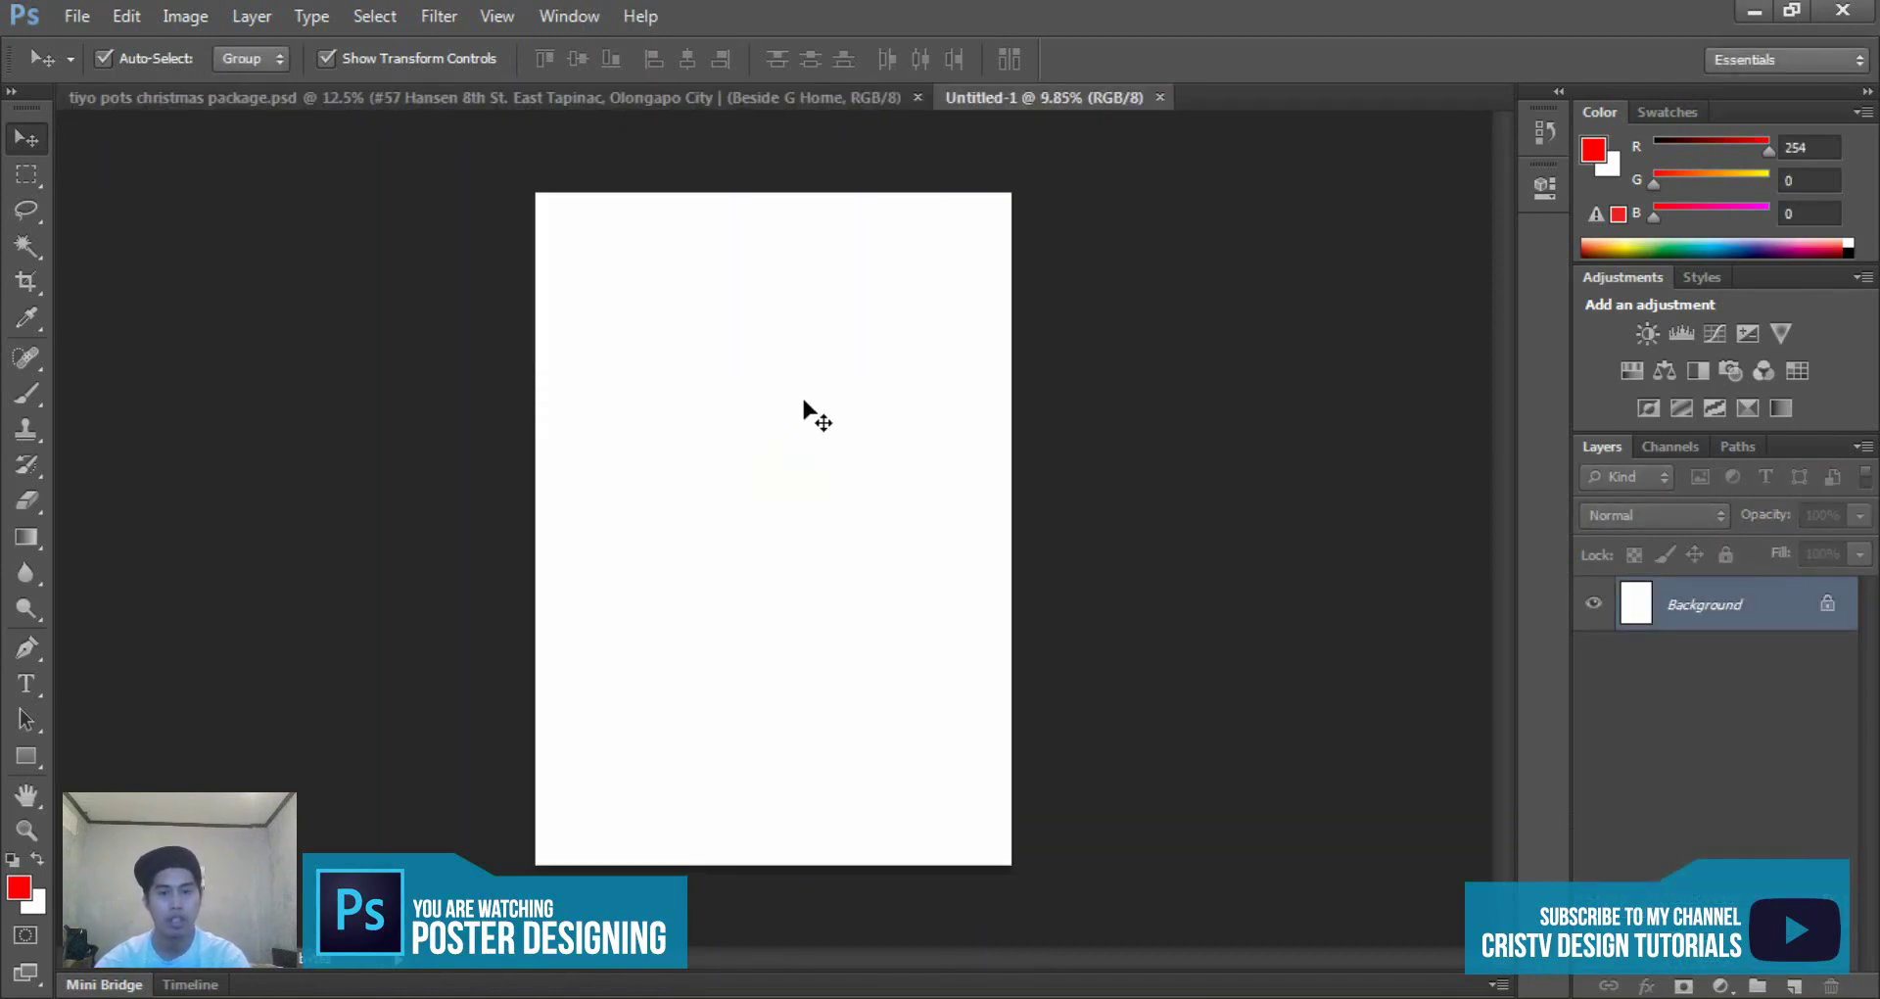
pyautogui.scroll(-1, 810, 411)
pyautogui.scroll(-1, 613, 177)
pyautogui.click(550, 97)
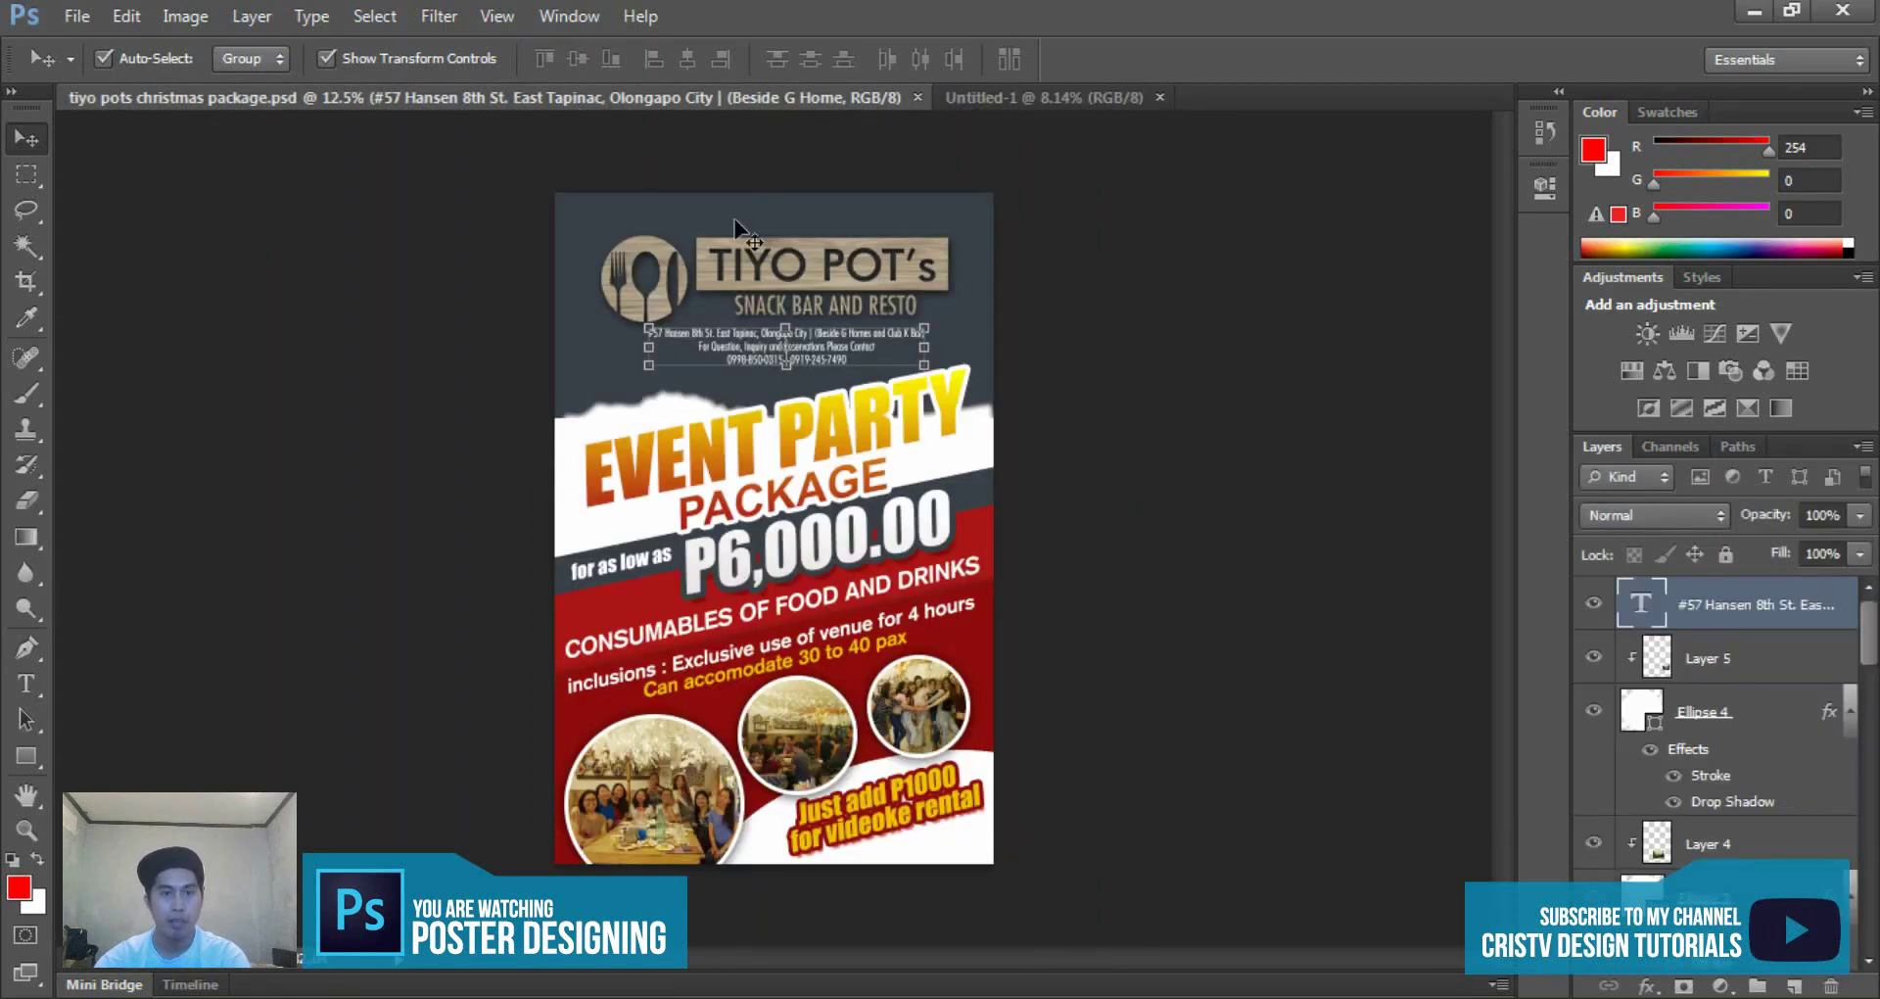
# - Copy the Tiyo Pot's logo group into Untitled-1 and move it toward the top centre
pyautogui.moveTo(803, 253)
pyautogui.mouseDown()
pyautogui.moveTo(1013, 102)
pyautogui.moveTo(838, 316)
pyautogui.mouseUp()
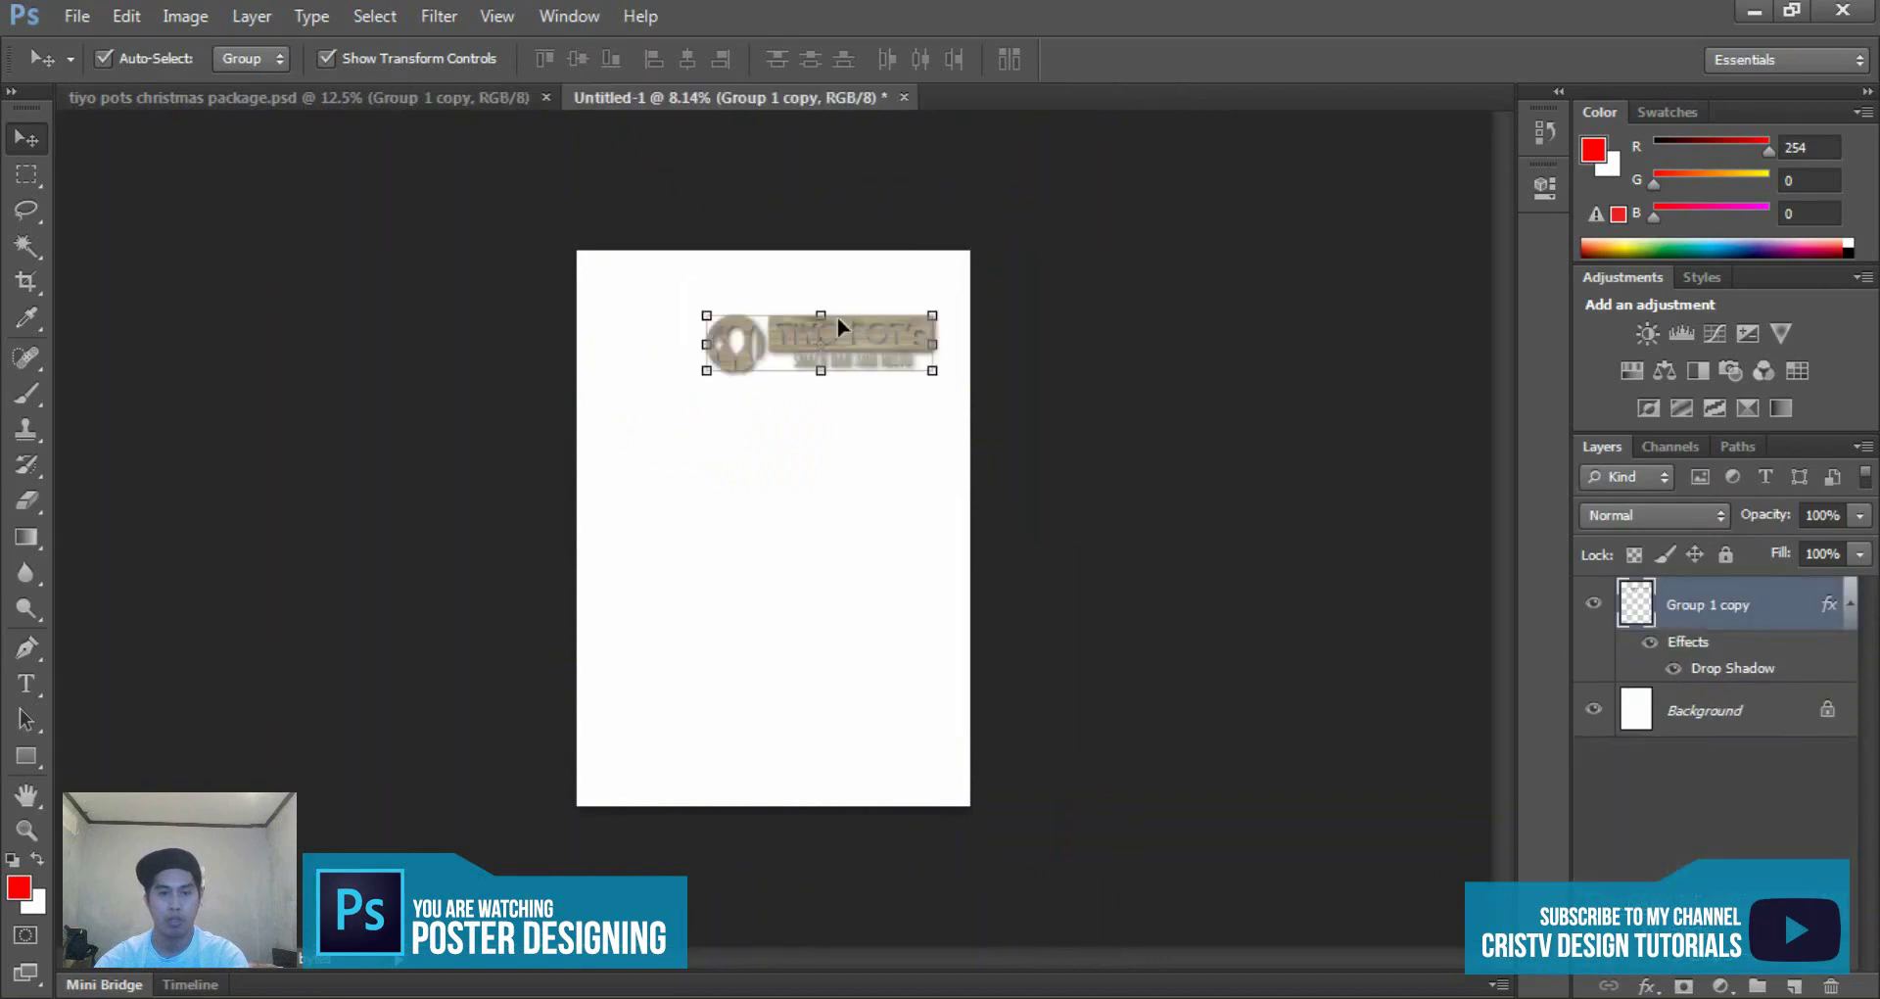
pyautogui.scroll(1, 871, 323)
pyautogui.click(1593, 709)
pyautogui.scroll(2, 598, 185)
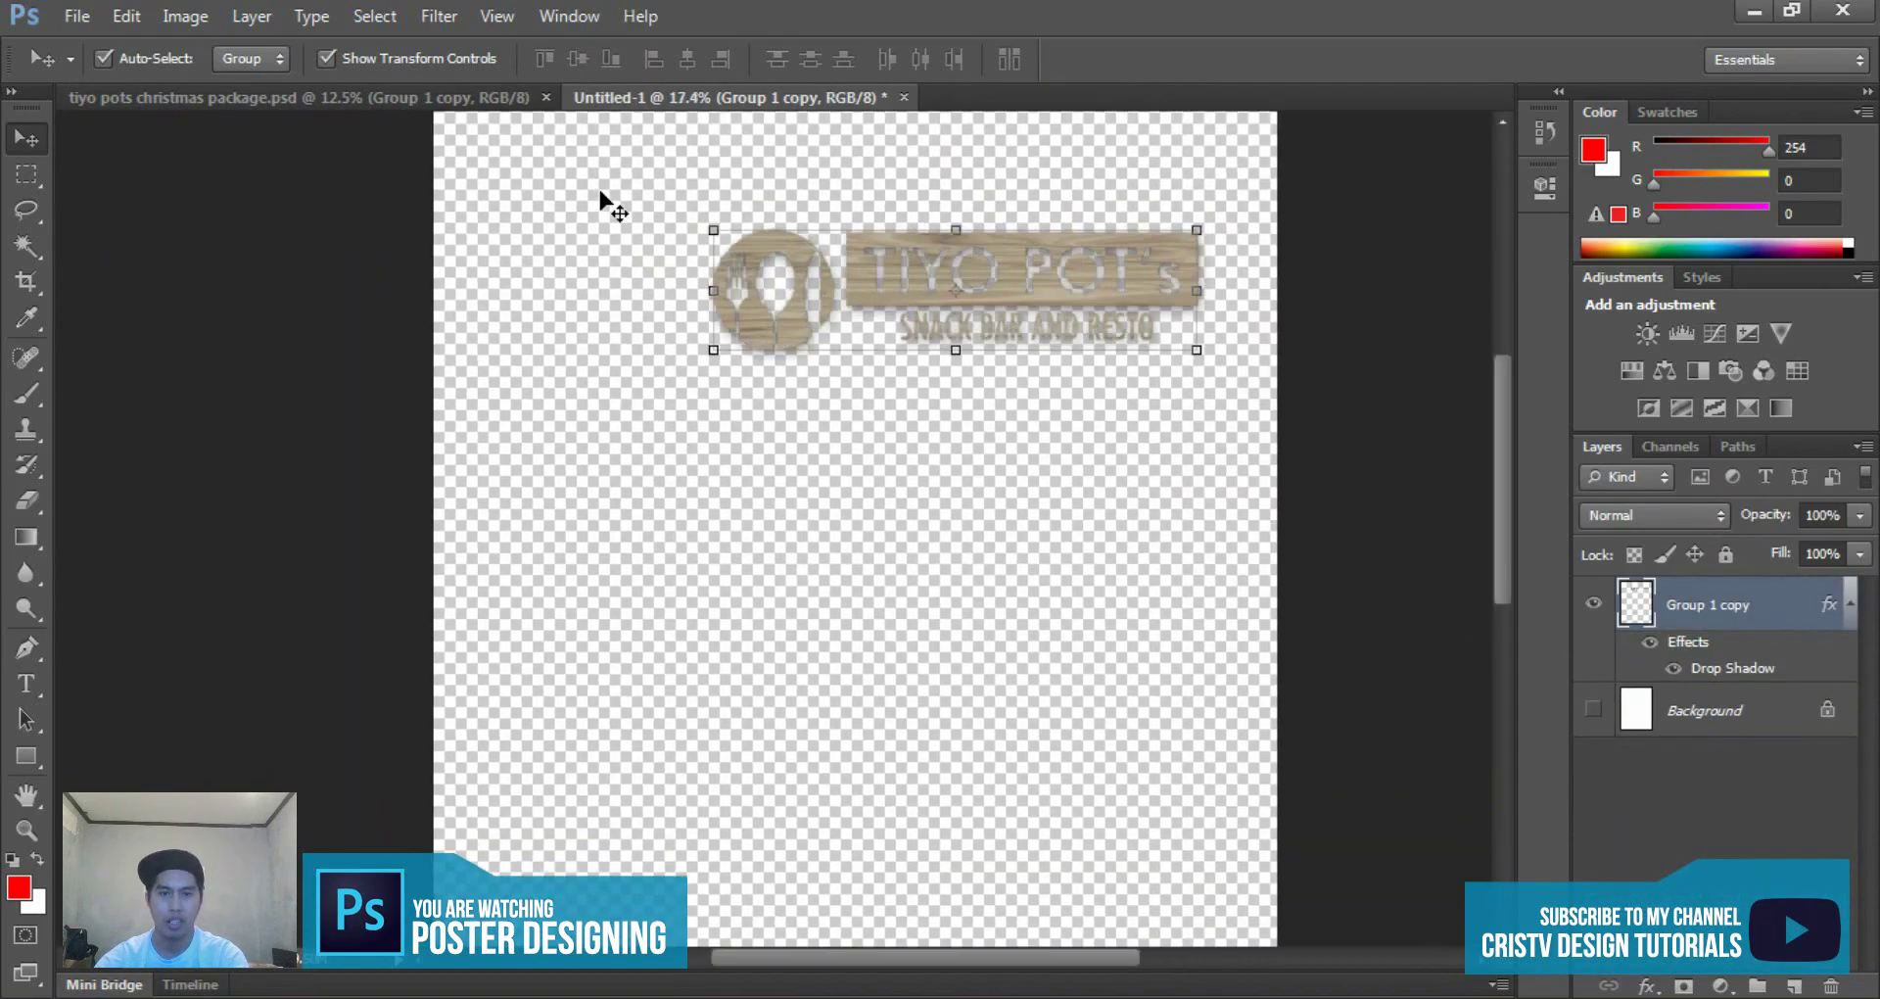
pyautogui.click(1593, 709)
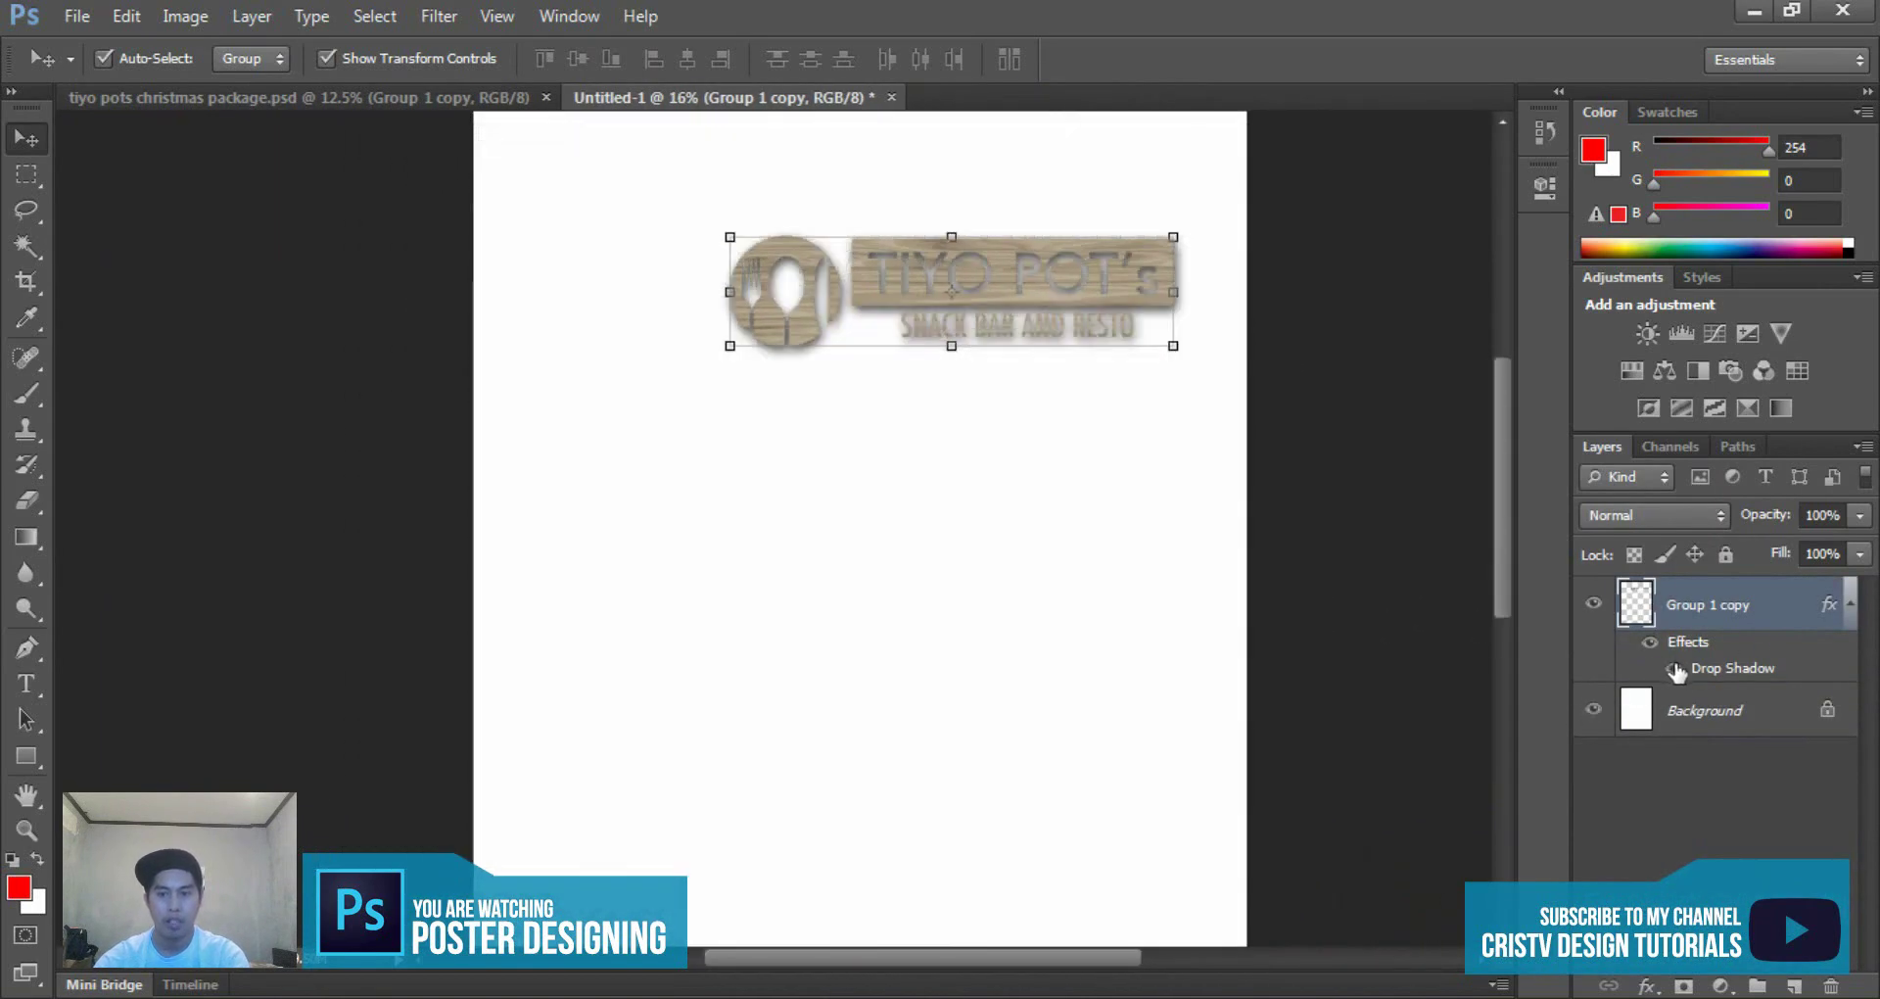
pyautogui.scroll(-2, 1210, 351)
pyautogui.moveTo(882, 258); pyautogui.dragTo(826, 216)
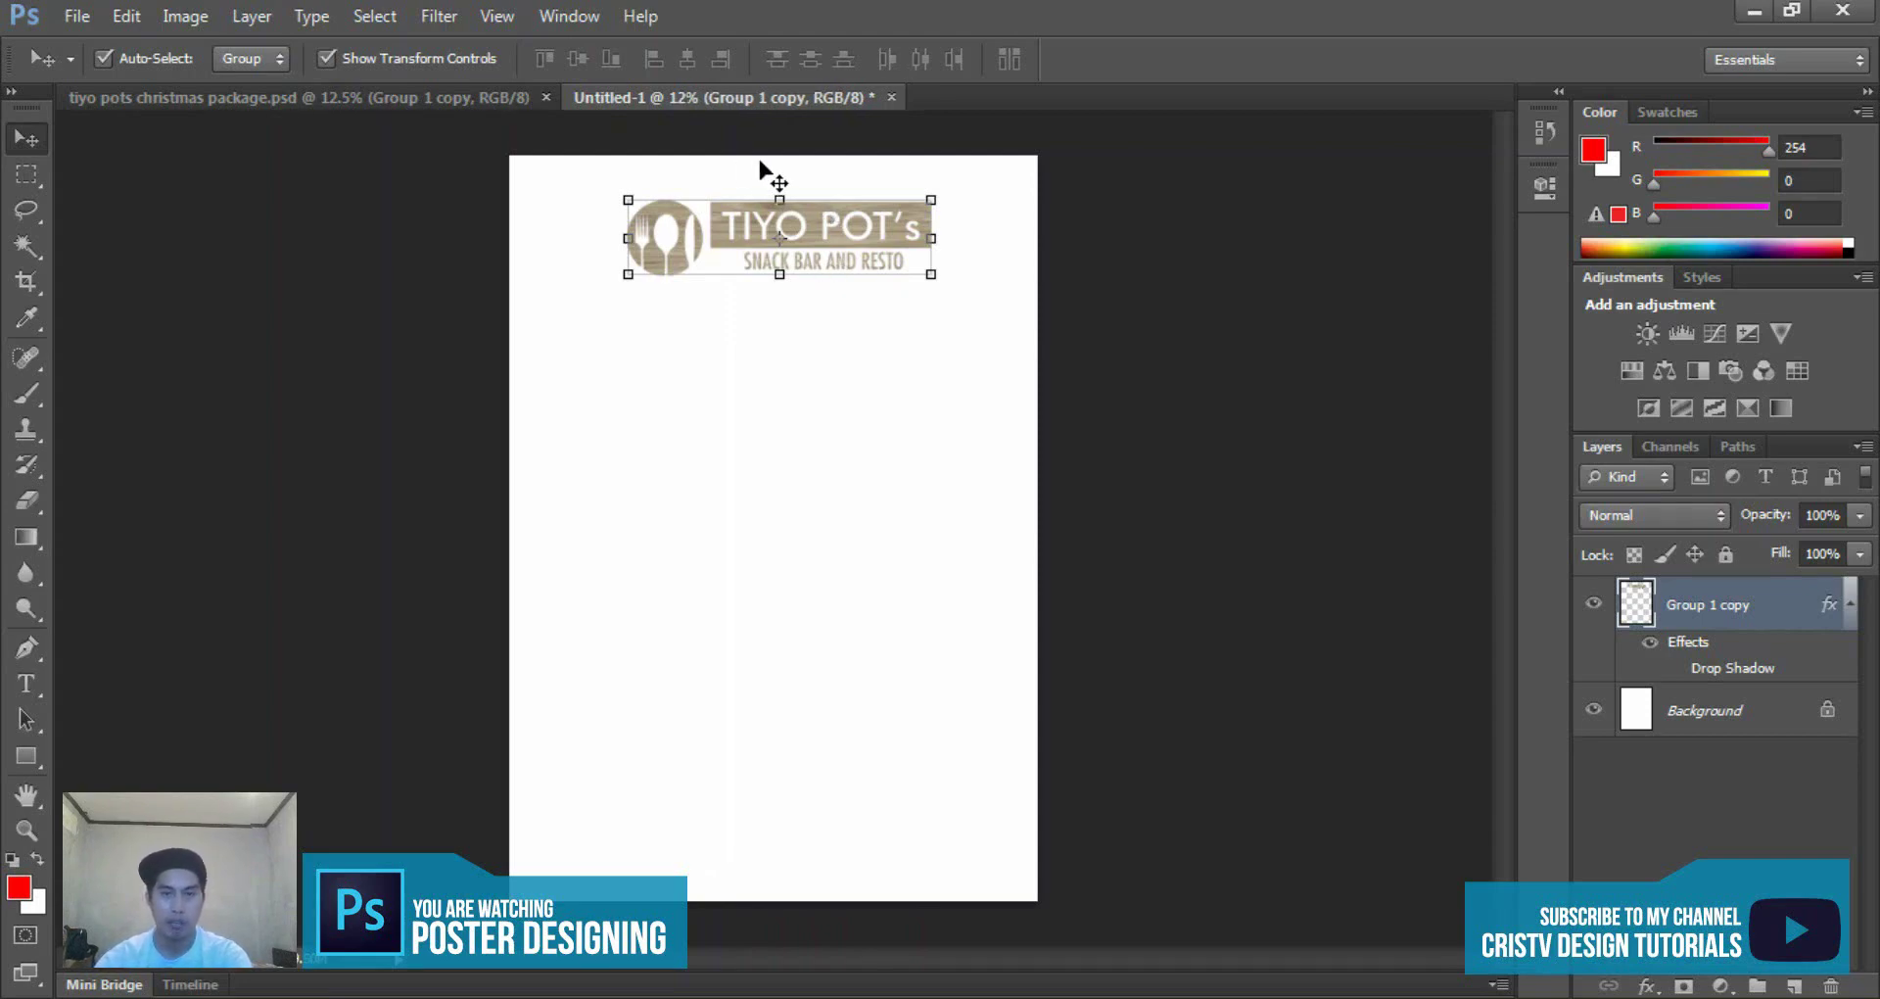
# - Scale the logo up to about 116% and commit the resize
pyautogui.keyDown('alt'); pyautogui.scroll(5, 837, 162); pyautogui.keyUp('alt')
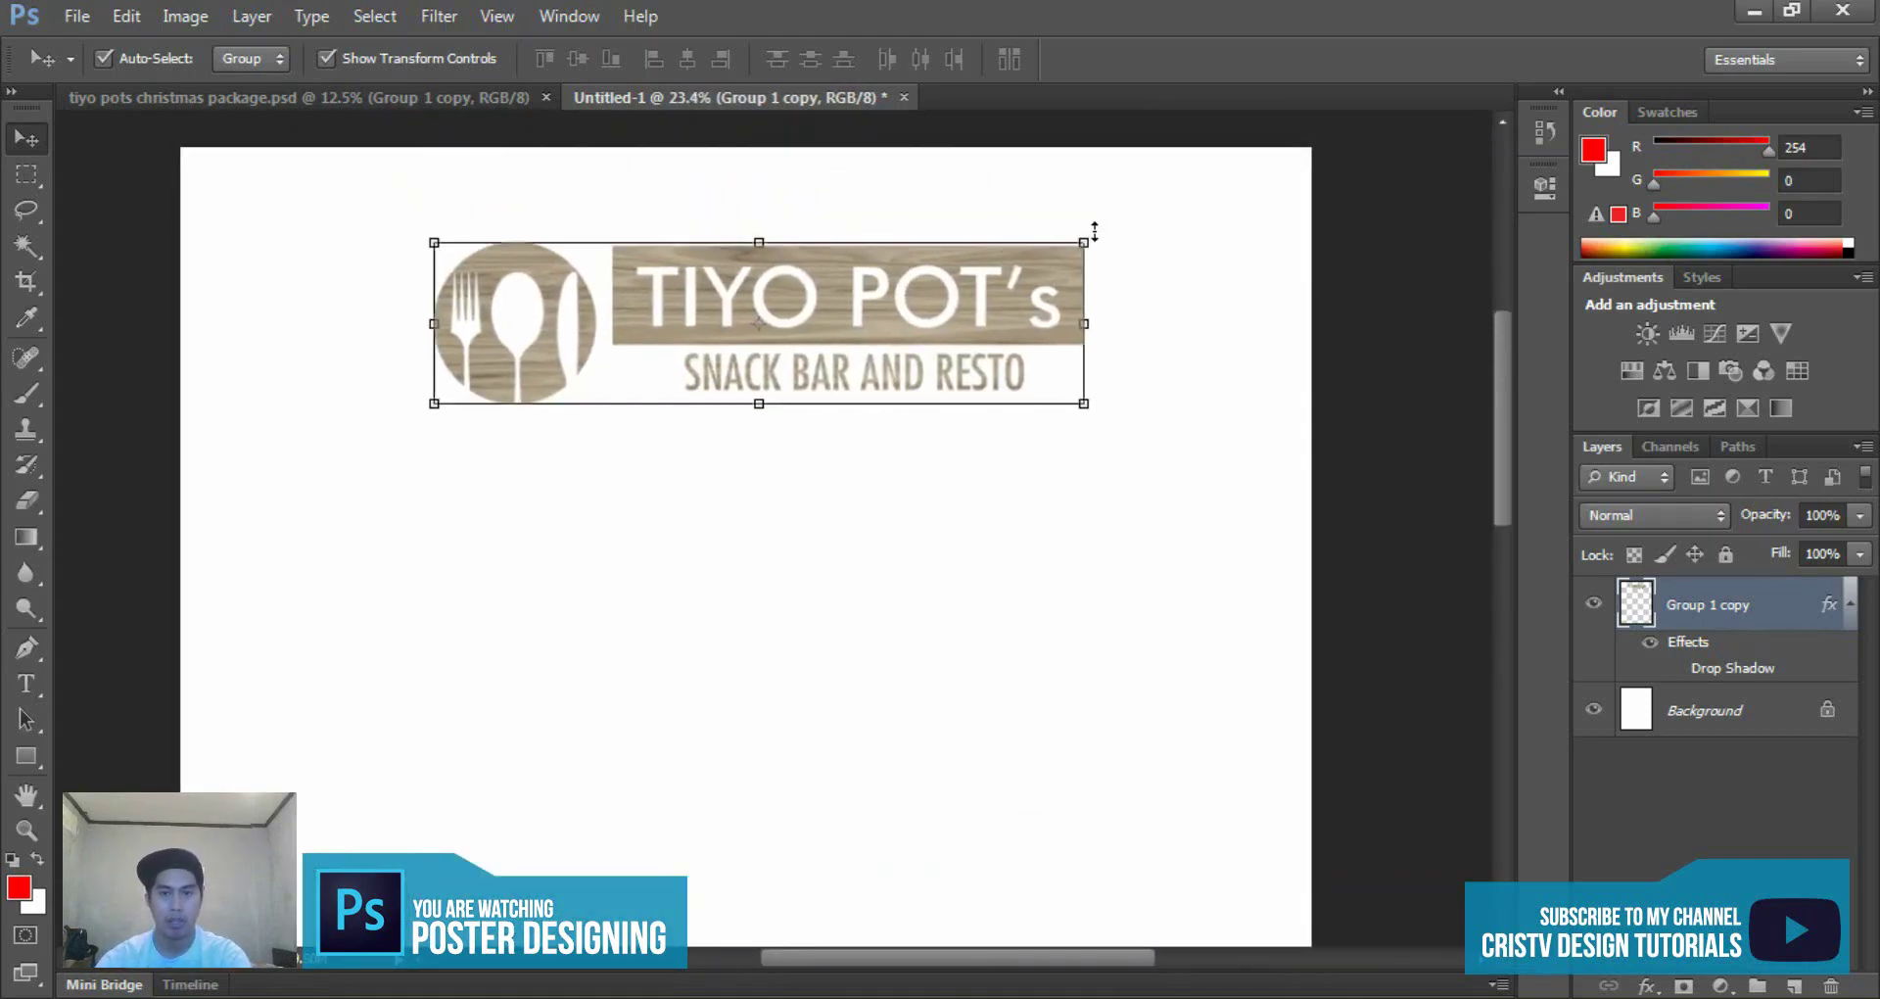
pyautogui.click(1092, 233)
pyautogui.keyDown('alt'); pyautogui.scroll(-2, 1087, 233); pyautogui.keyUp('alt')
pyautogui.press('Return')
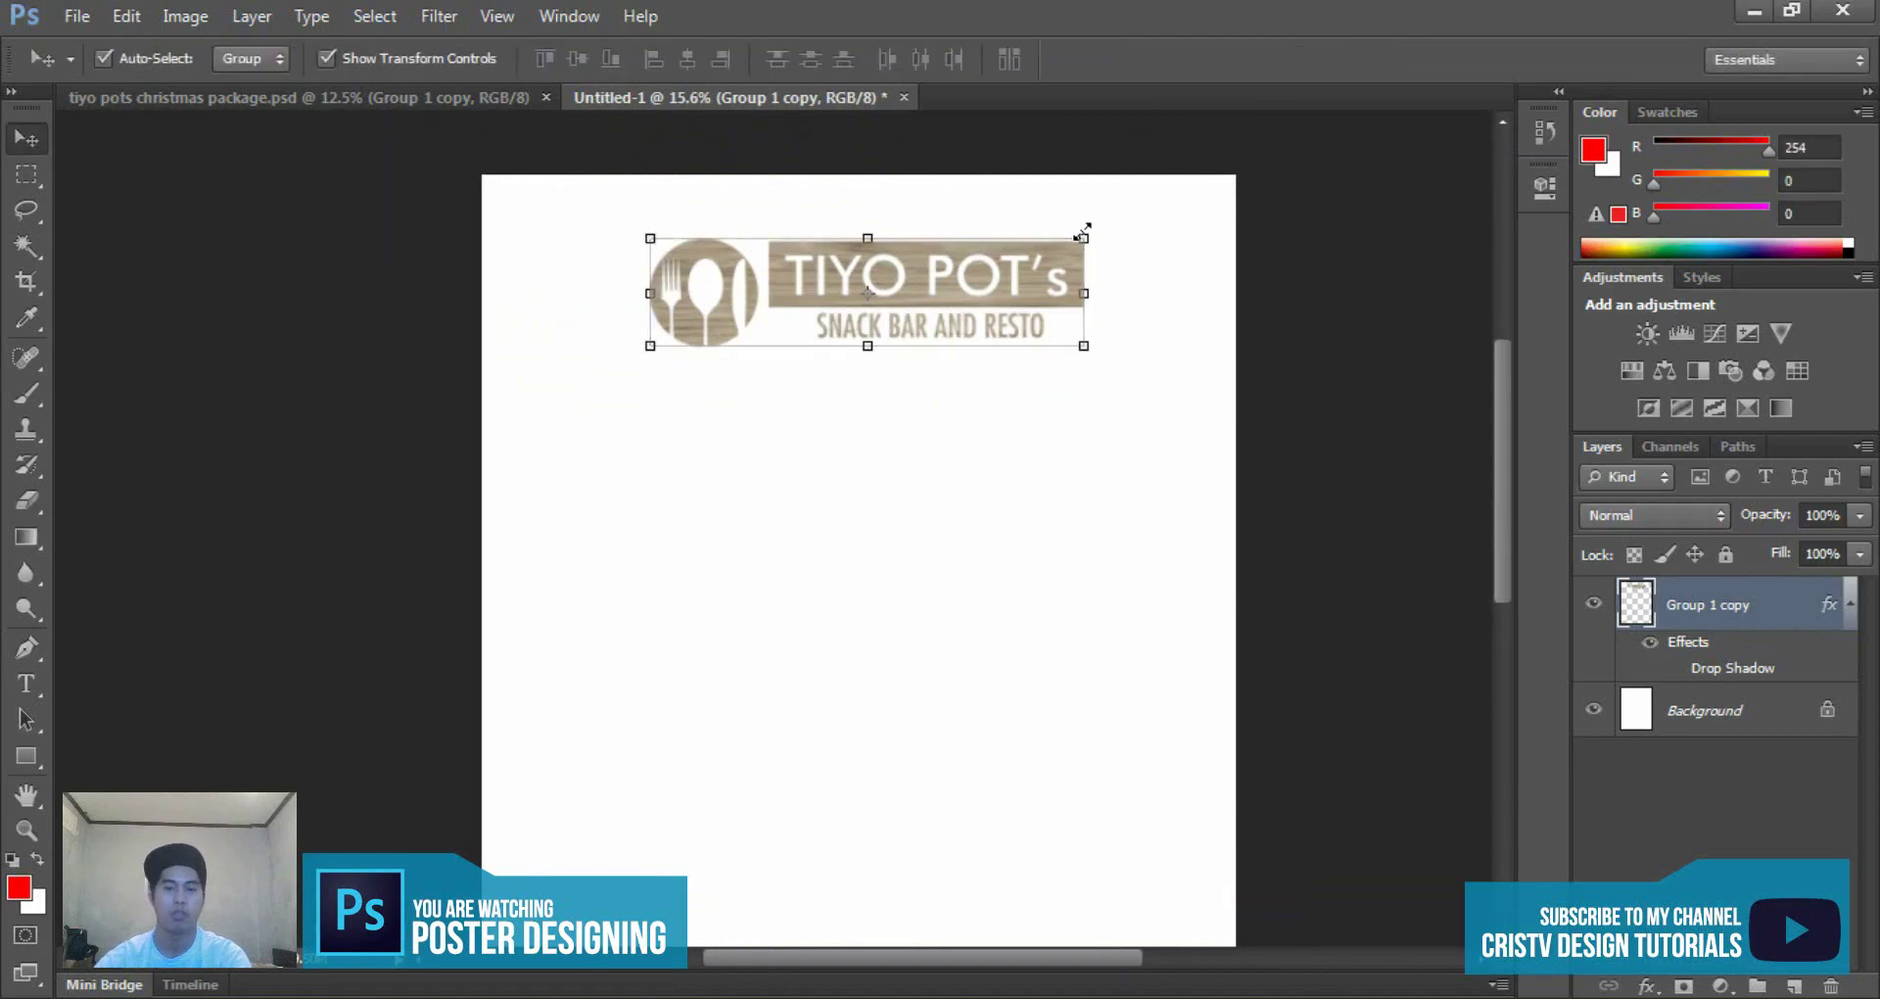
pyautogui.moveTo(1084, 238); pyautogui.dragTo(1119, 230)
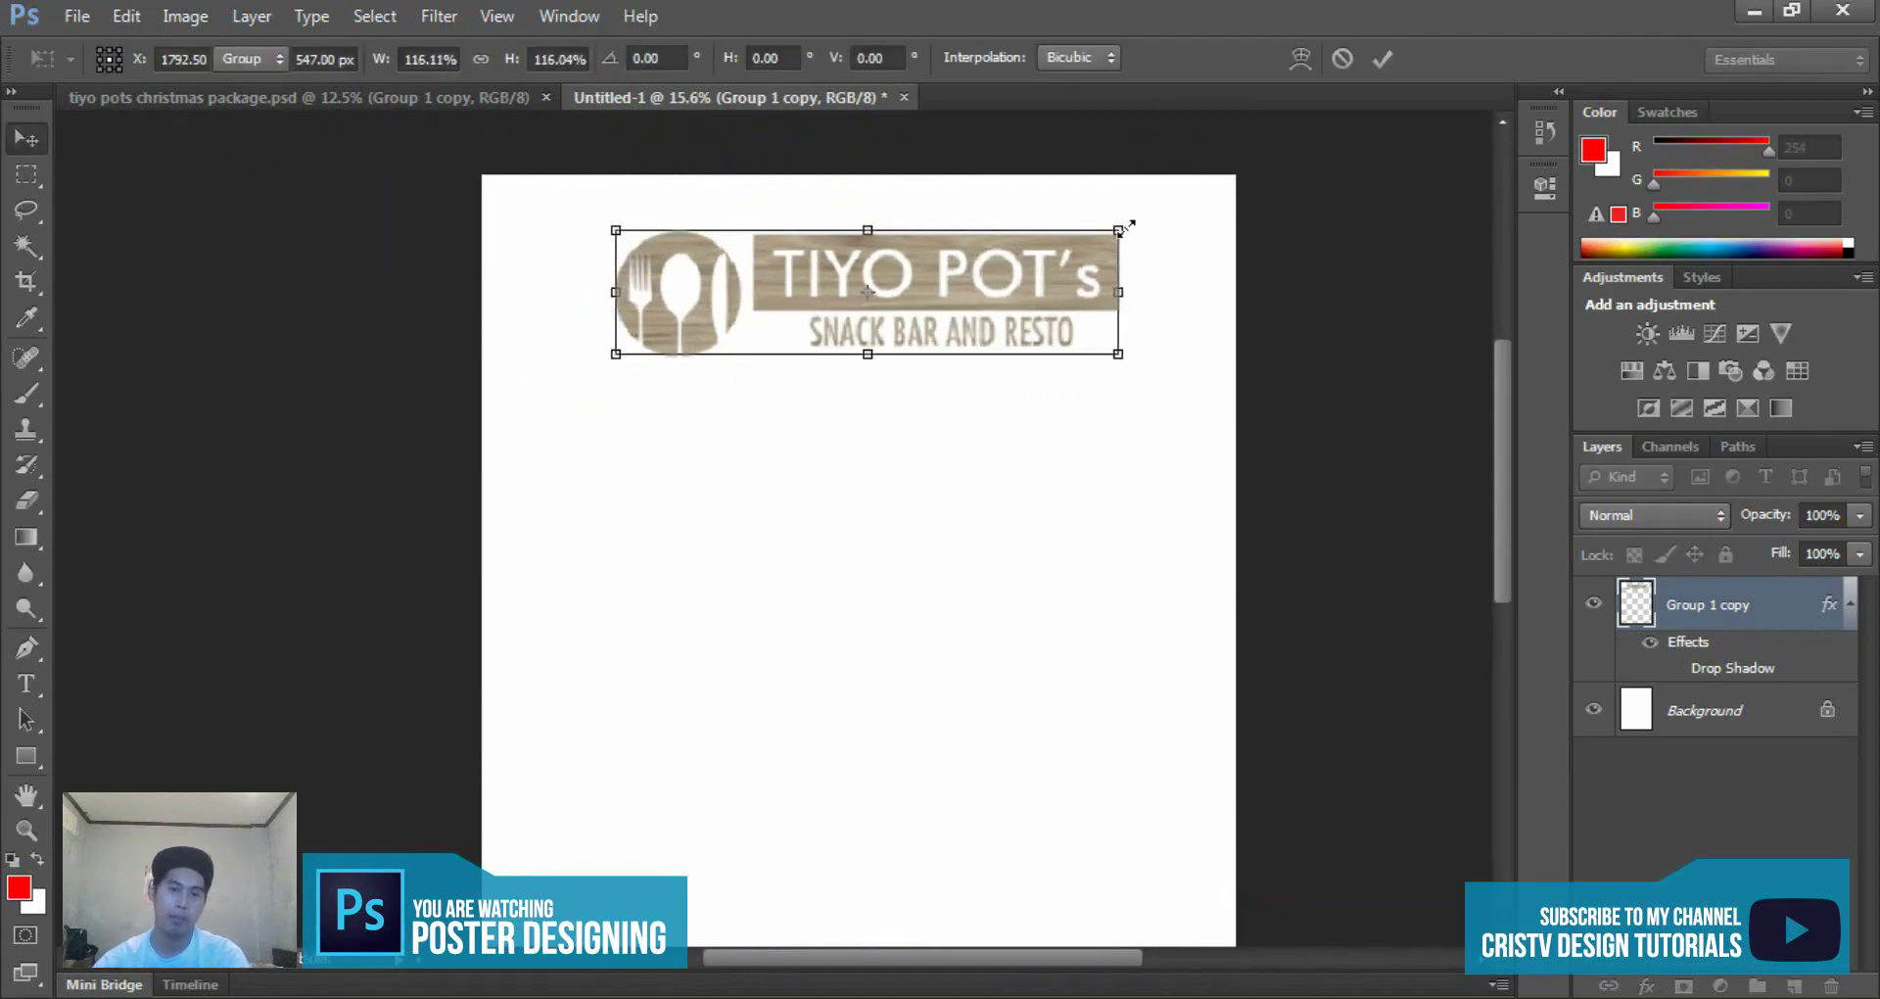
pyautogui.press('Return')
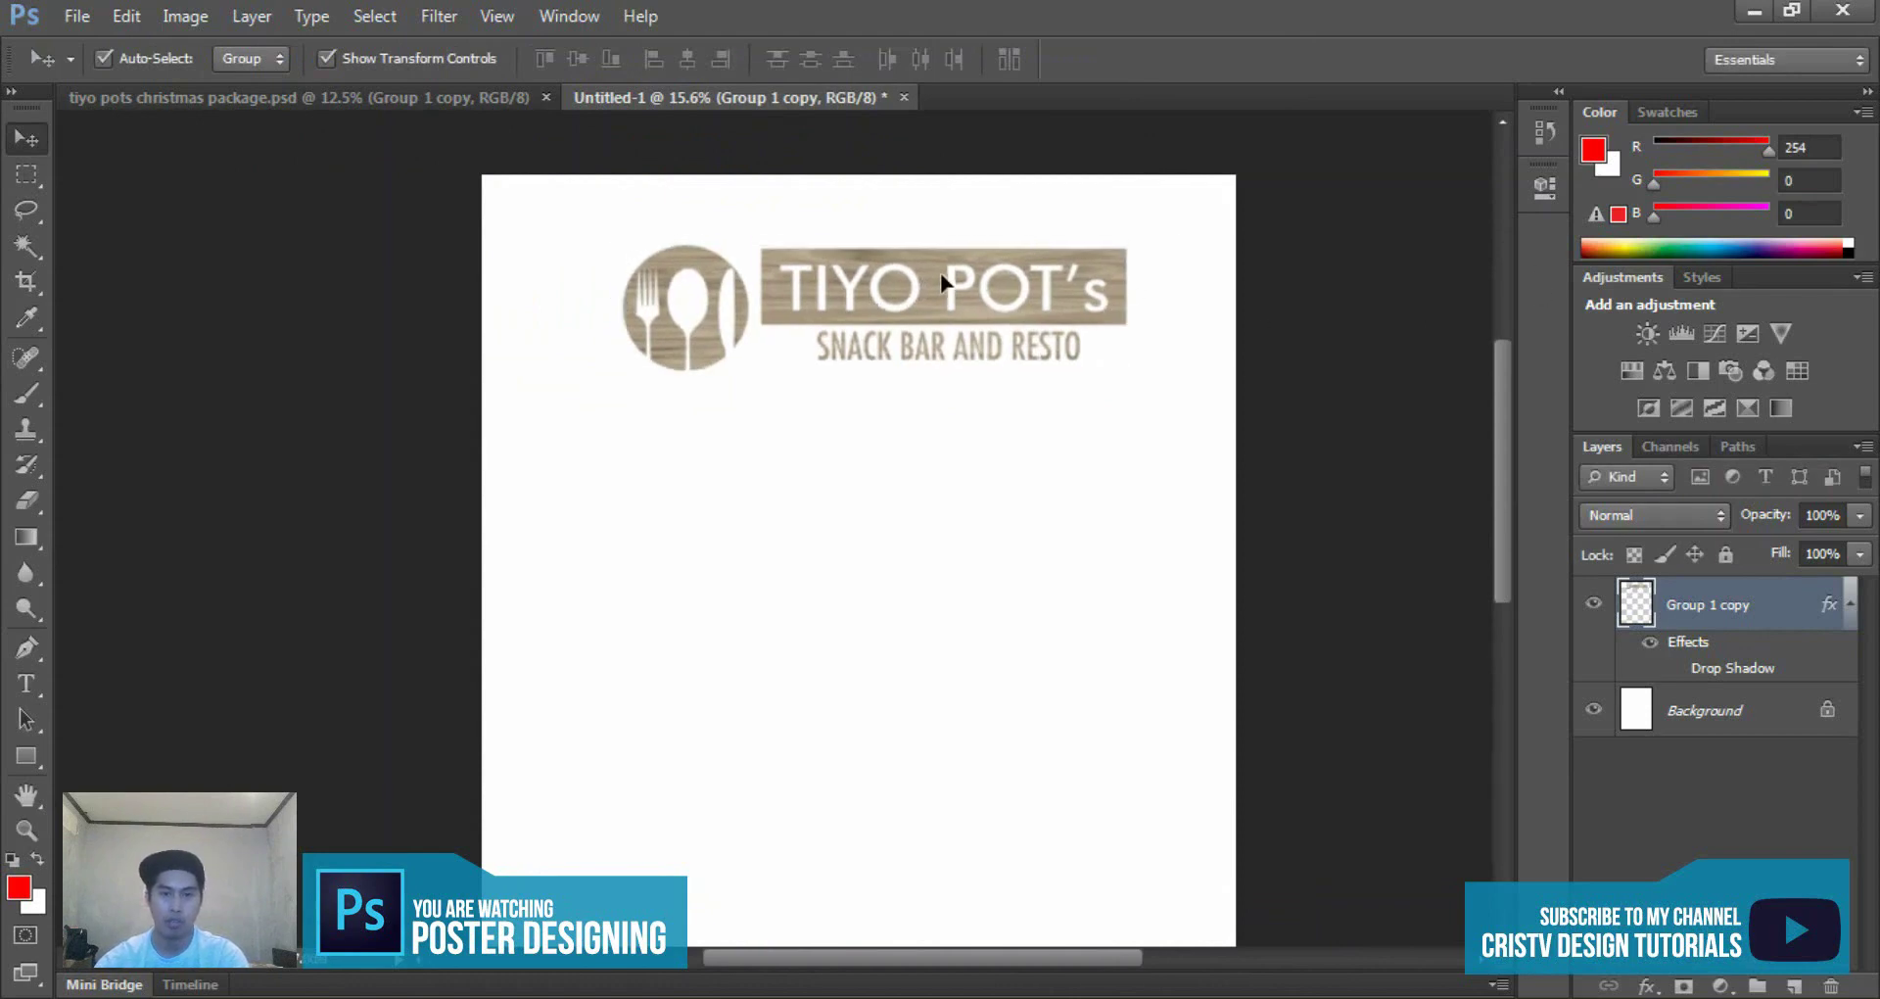
pyautogui.click(1221, 532)
pyautogui.scroll(-2, 1214, 519)
pyautogui.scroll(2, 770, 305)
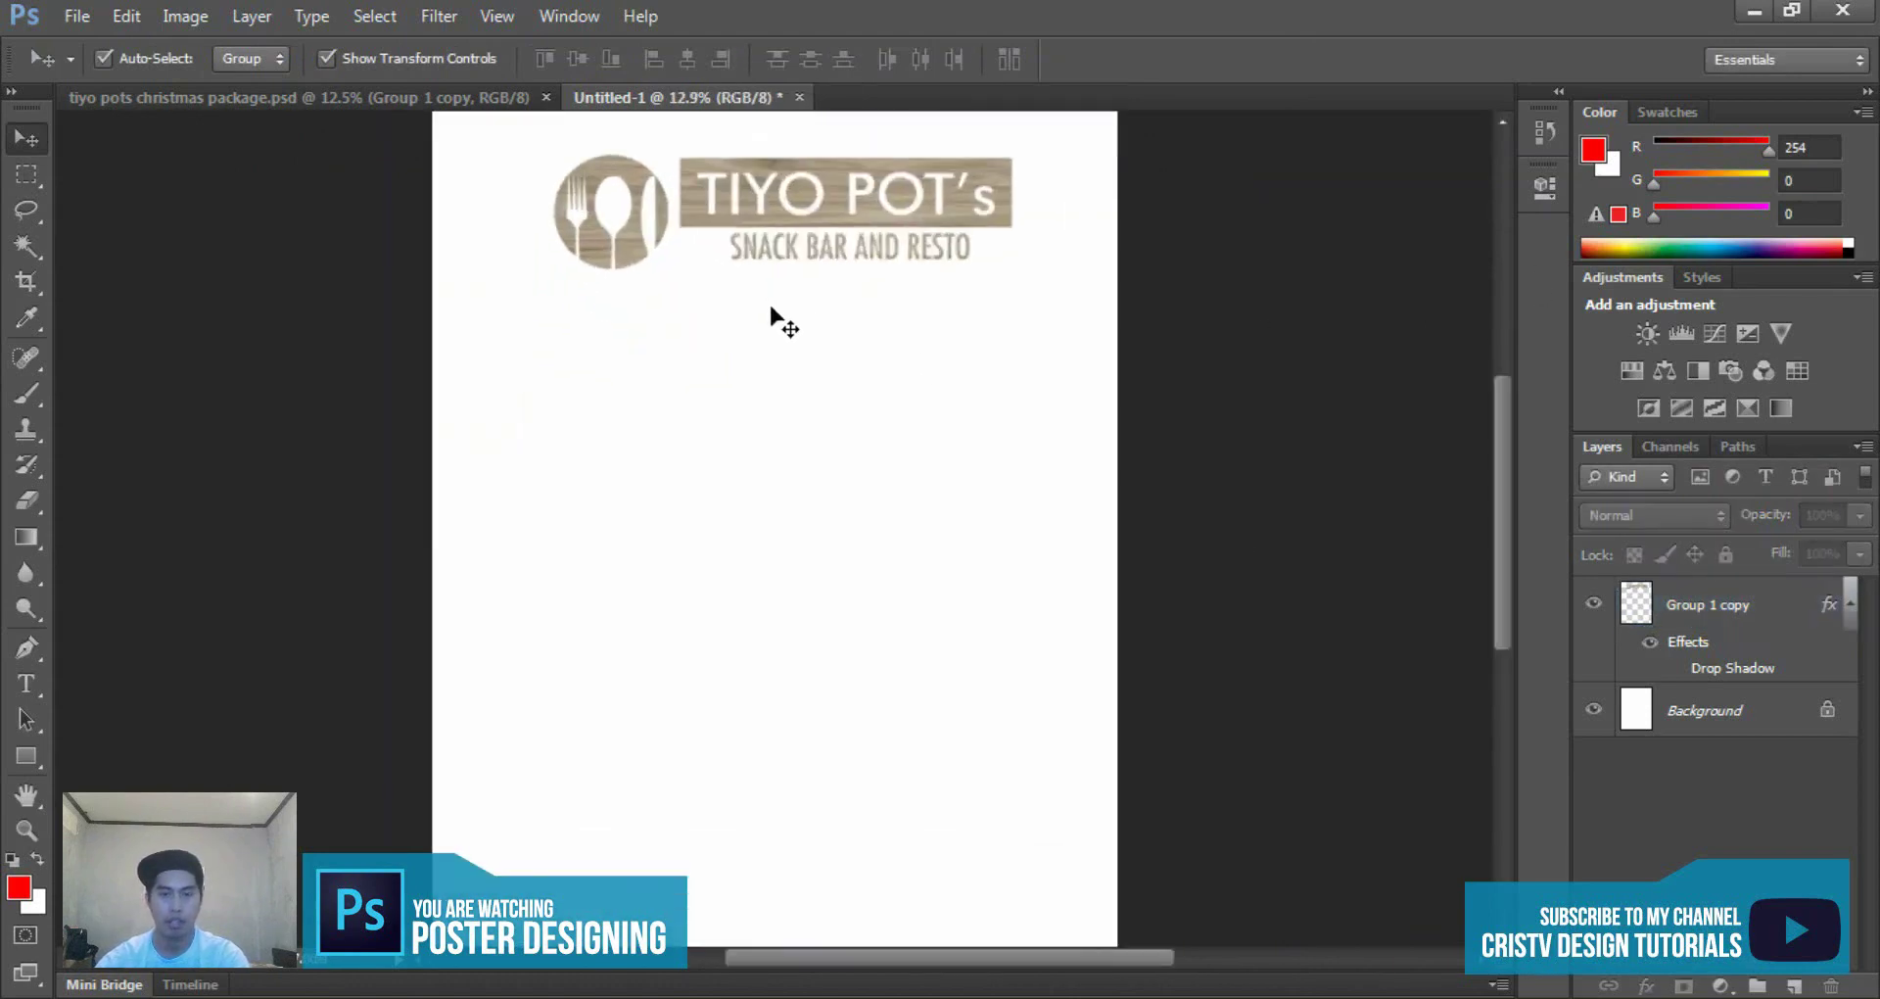
pyautogui.scroll(-2, 770, 306)
# - Place the yellow burger-in-hands photo (layer 2753989) below the logo, sized to the canvas width
pyautogui.scroll(-1, 820, 355)
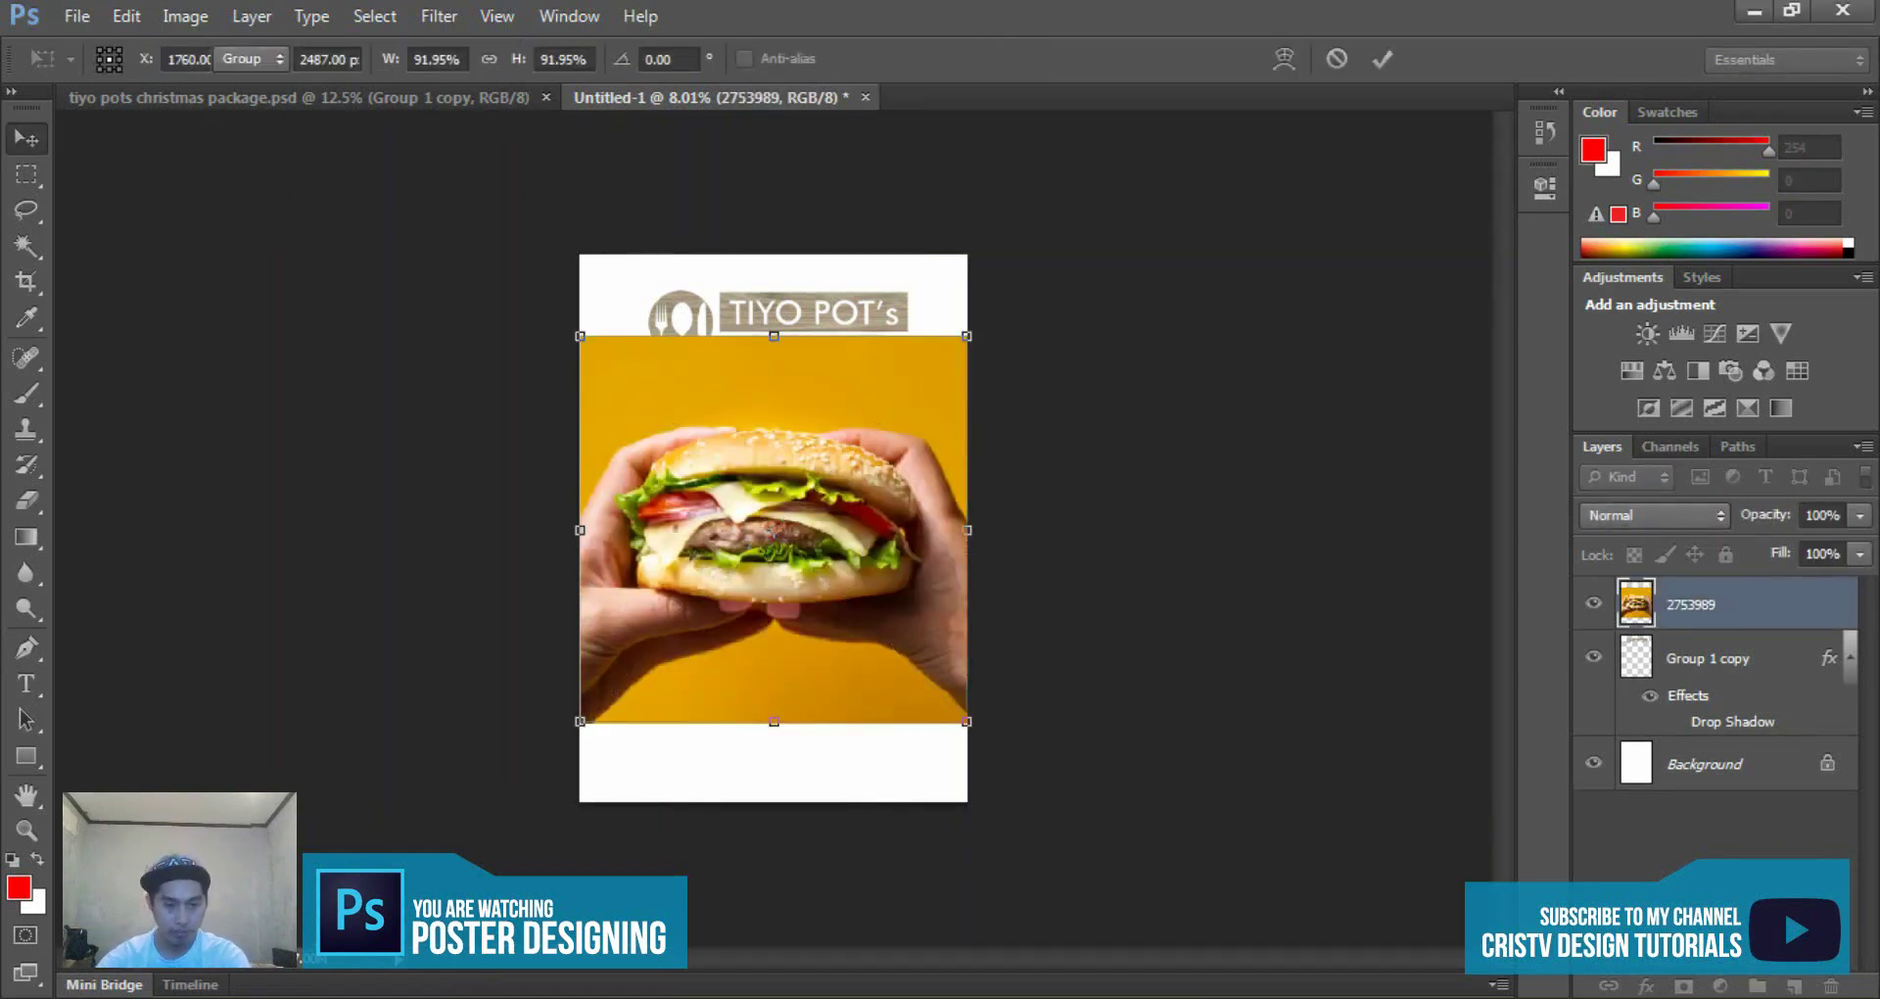
# - Place the dark burgers-and-hot-sauce photo (layer 2663785) below the yellow burger photo
pyautogui.press('Return')
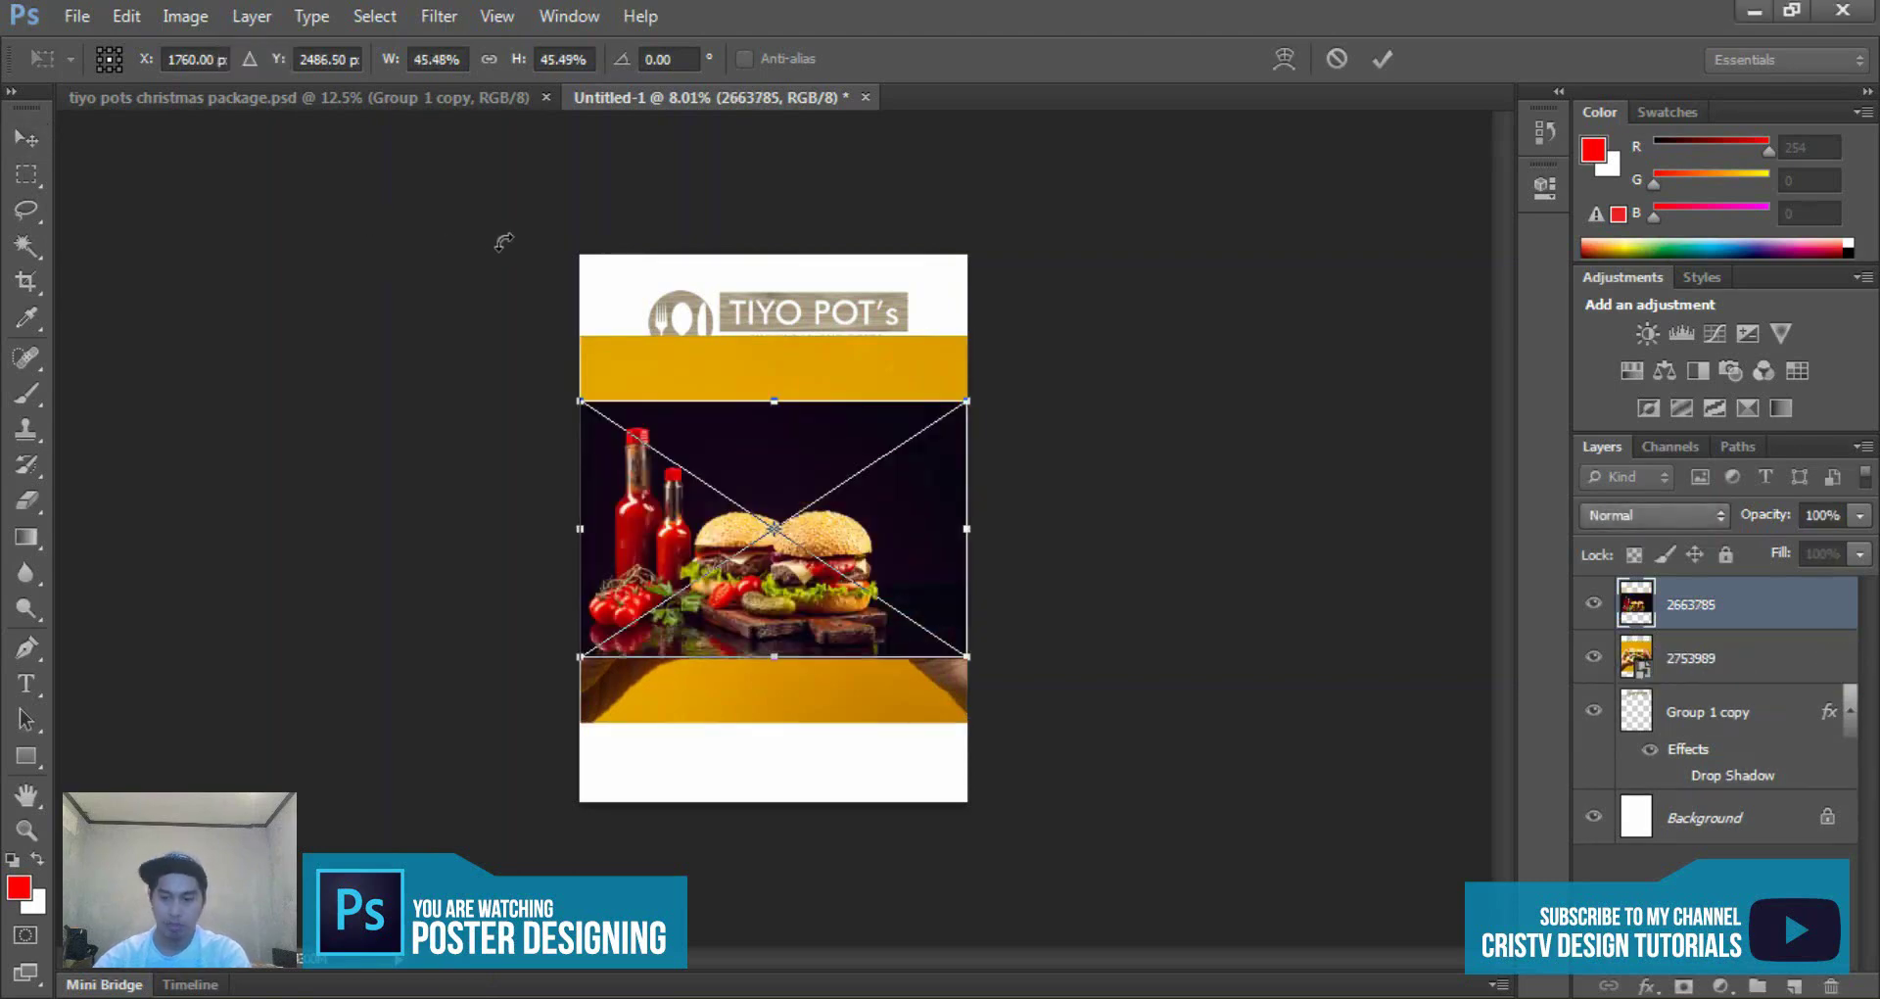
pyautogui.press('Return')
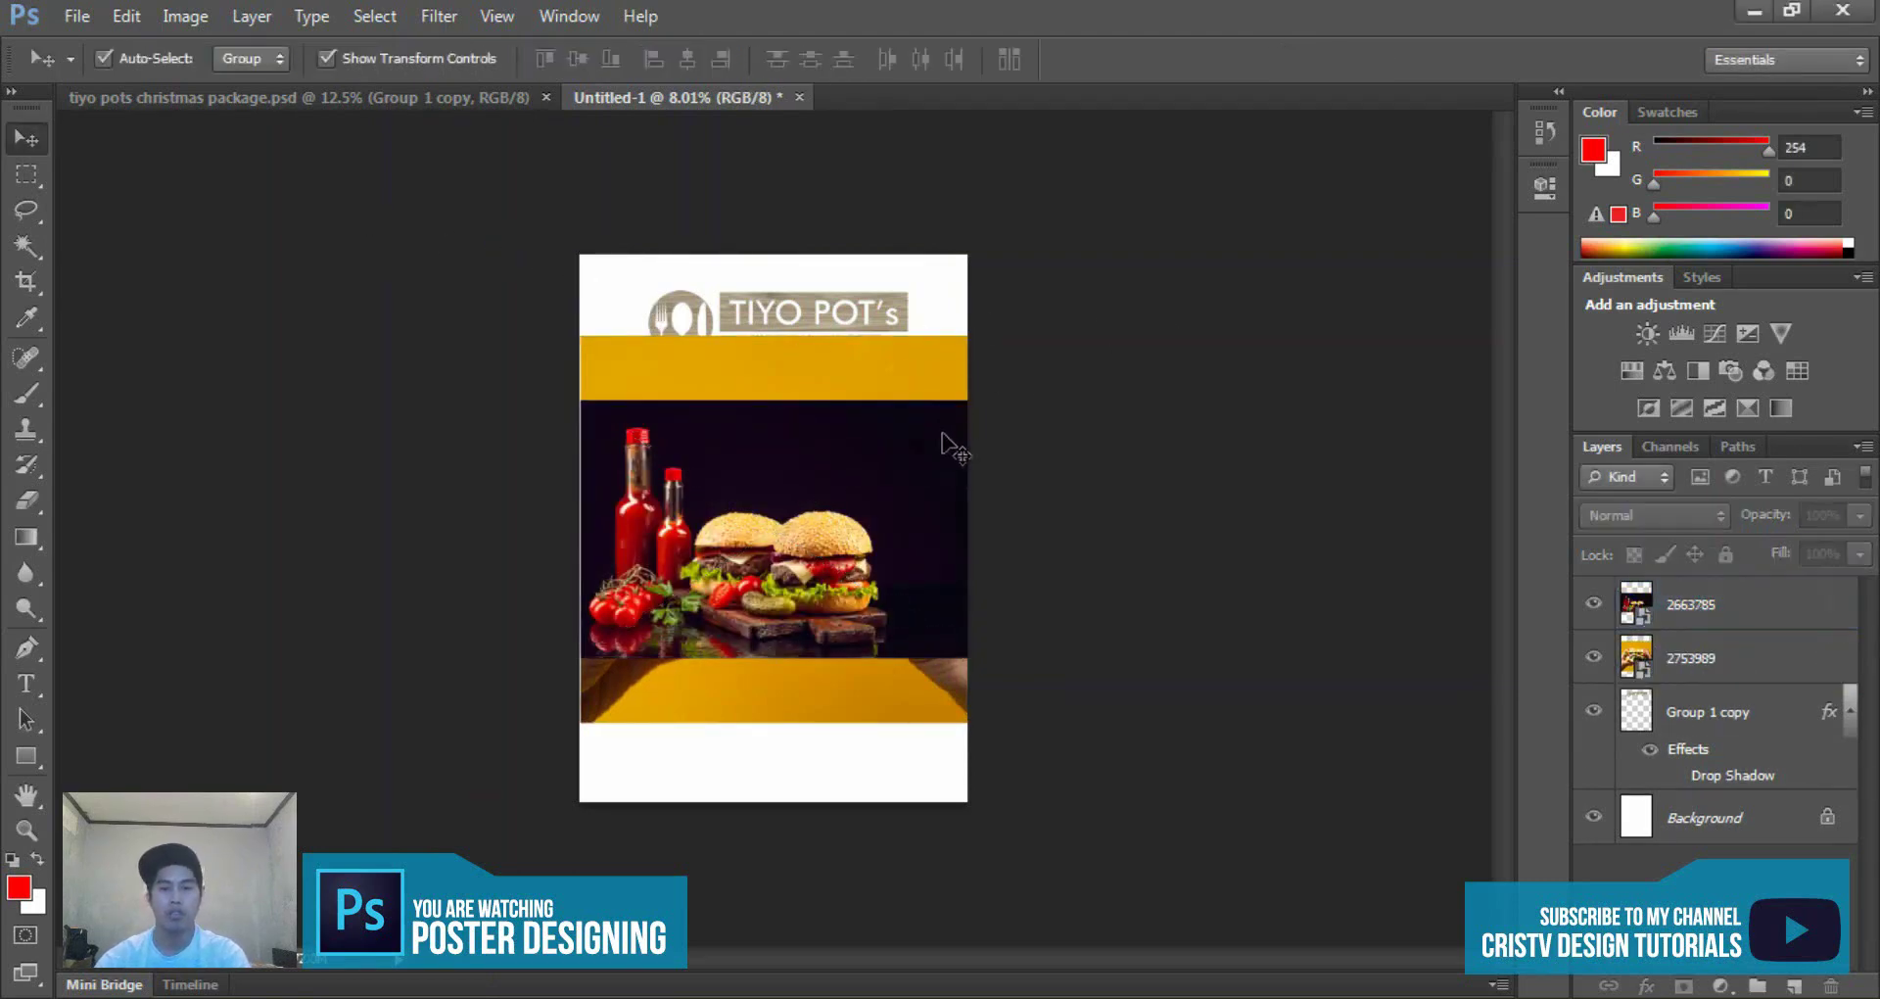
pyautogui.scroll(2, 940, 431)
pyautogui.moveTo(869, 550); pyautogui.dragTo(868, 633)
pyautogui.scroll(-2, 877, 609)
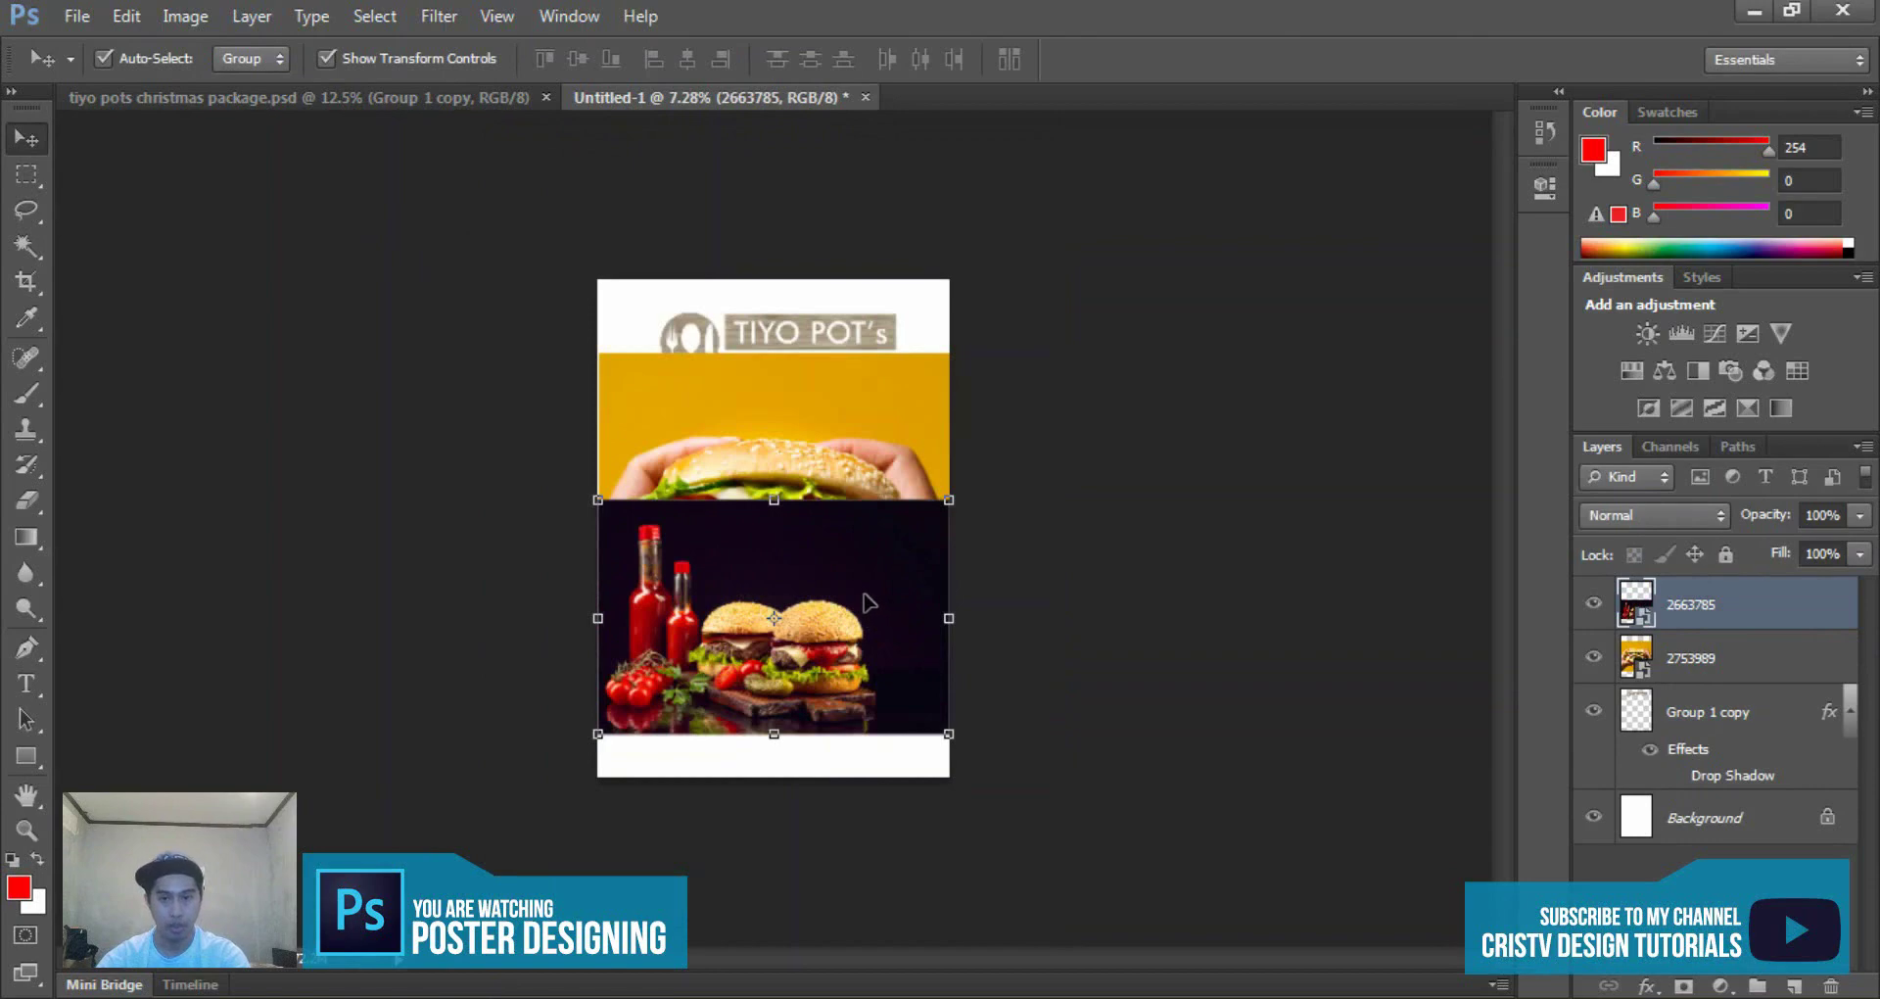
pyautogui.scroll(-1, 865, 603)
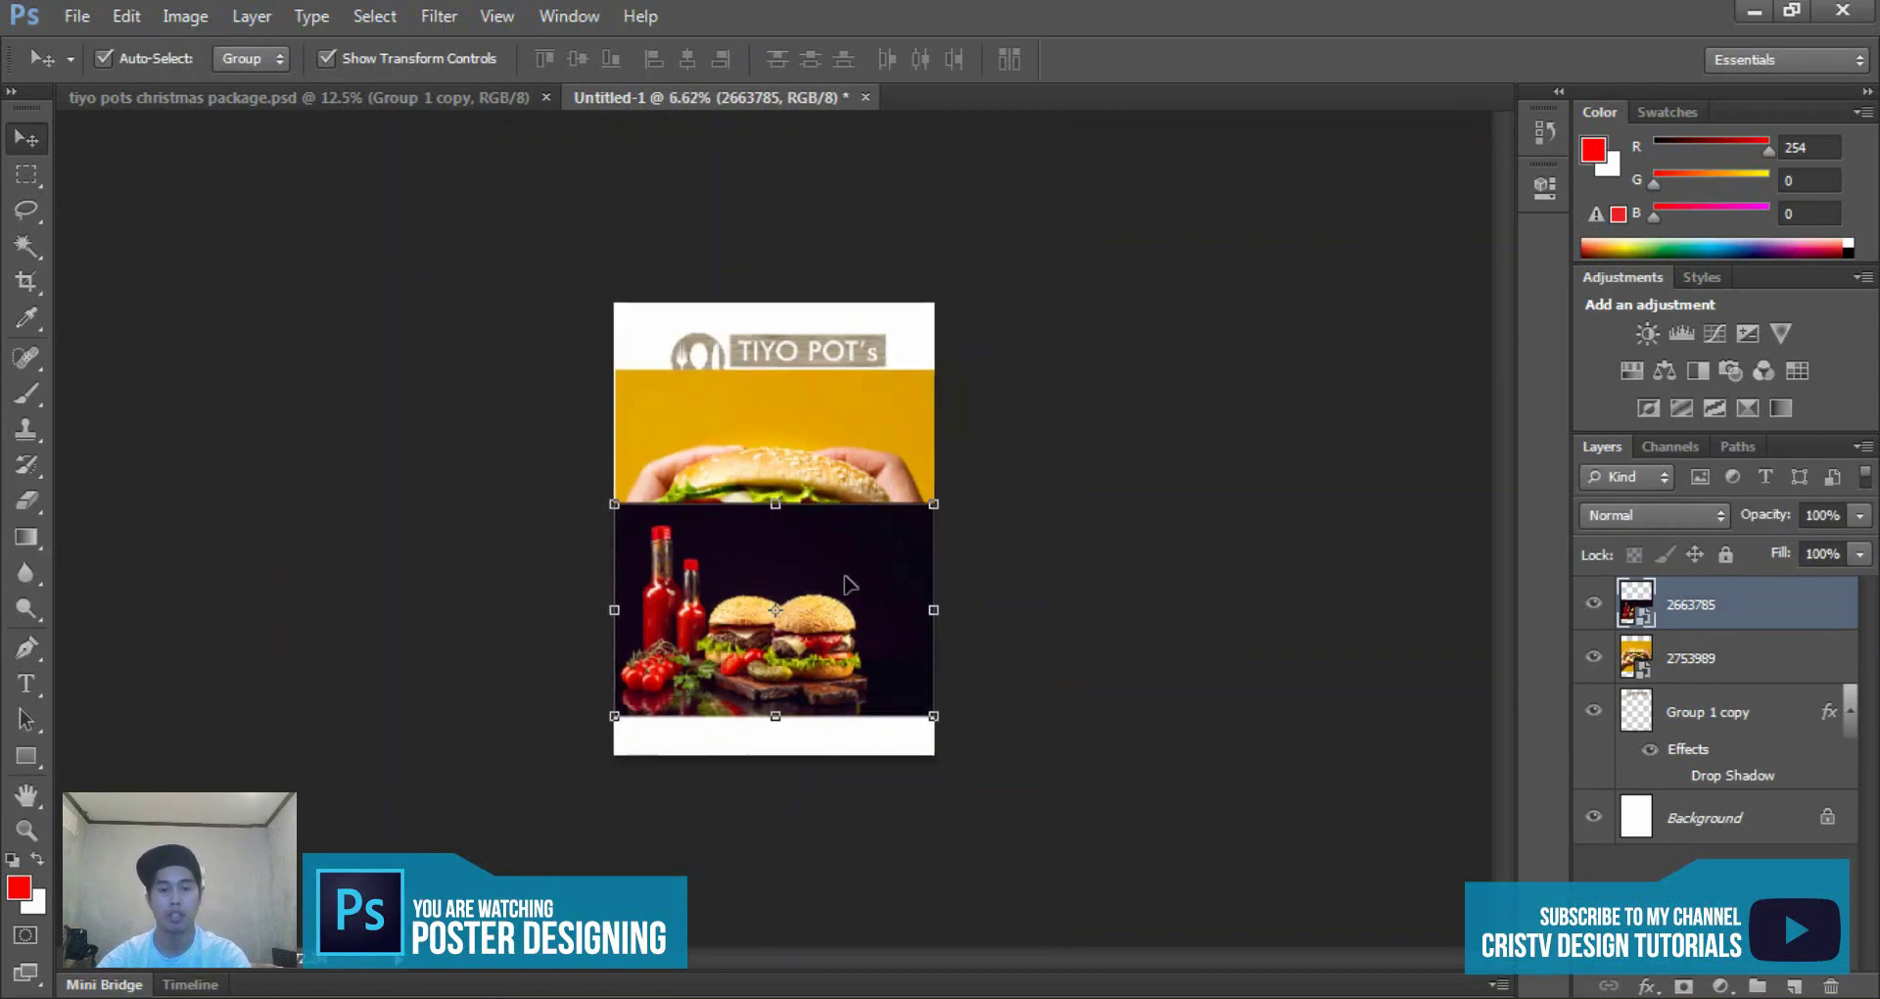
pyautogui.scroll(8, 848, 585)
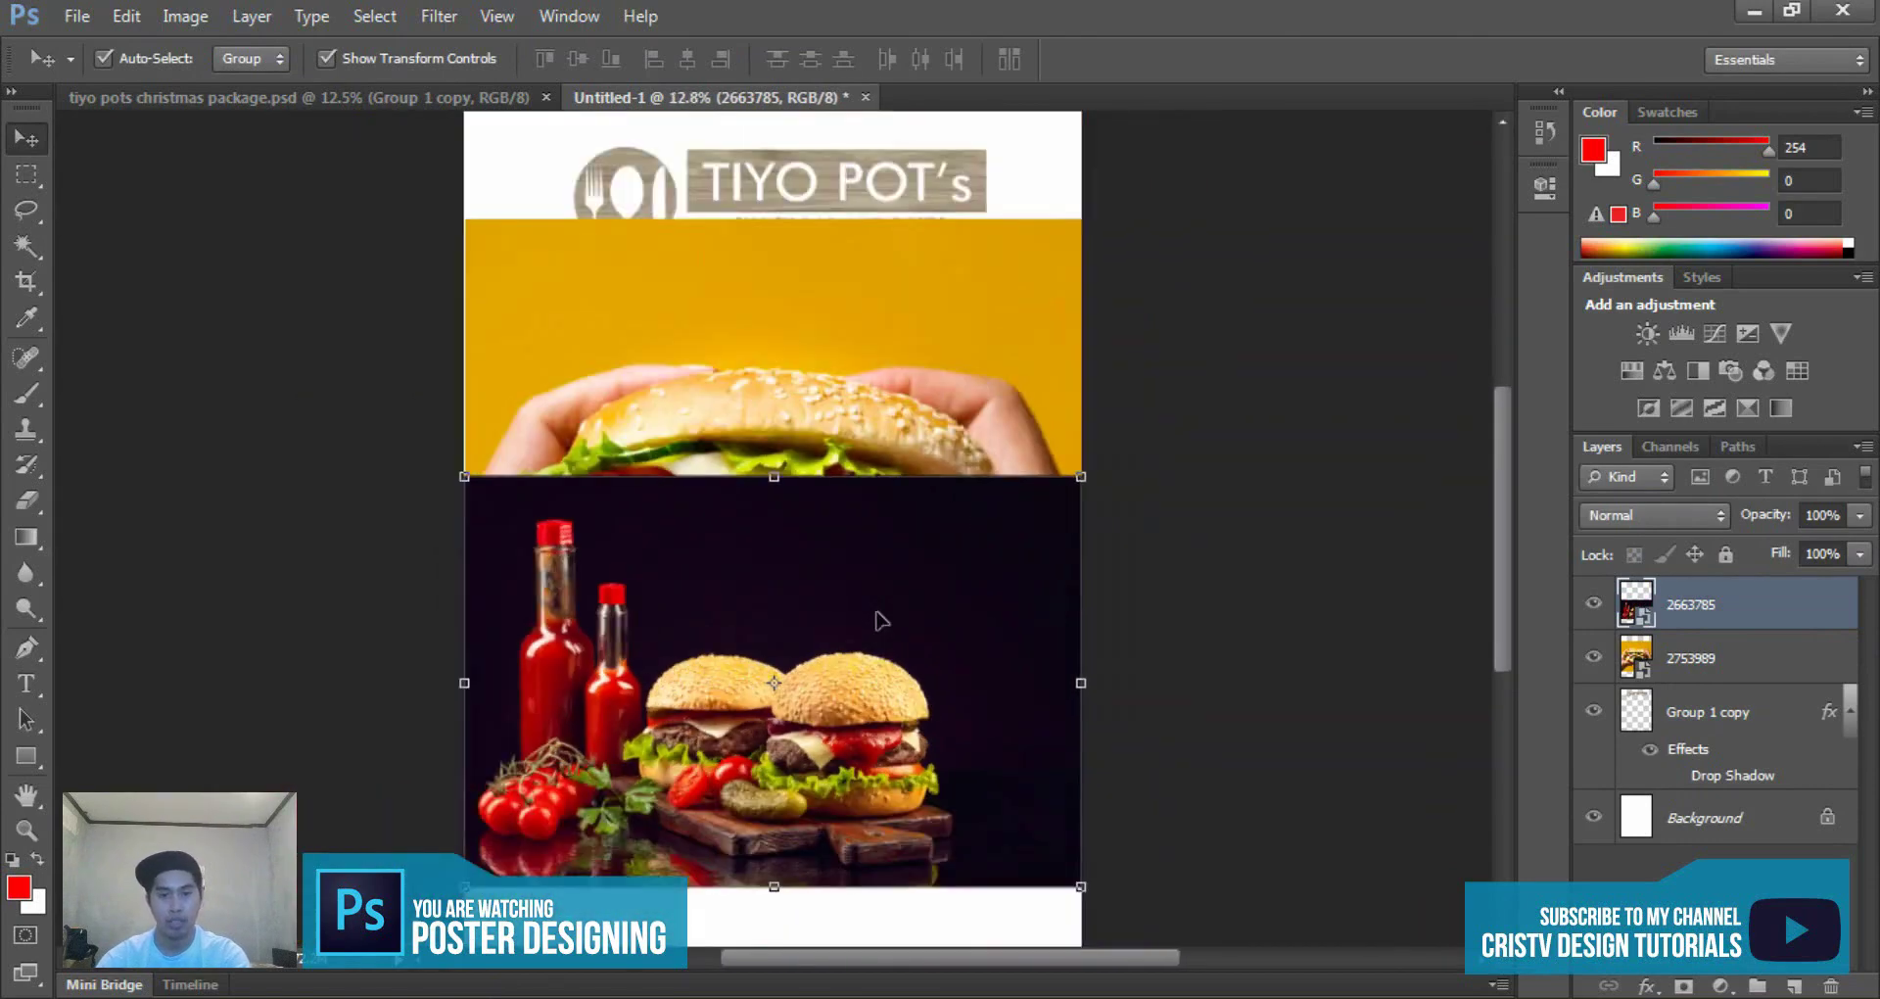
pyautogui.scroll(-5, 862, 597)
pyautogui.scroll(4, 852, 676)
pyautogui.moveTo(852, 675)
pyautogui.mouseDown()
pyautogui.moveTo(858, 746)
pyautogui.moveTo(862, 697)
pyautogui.mouseUp()
pyautogui.scroll(-5, 858, 724)
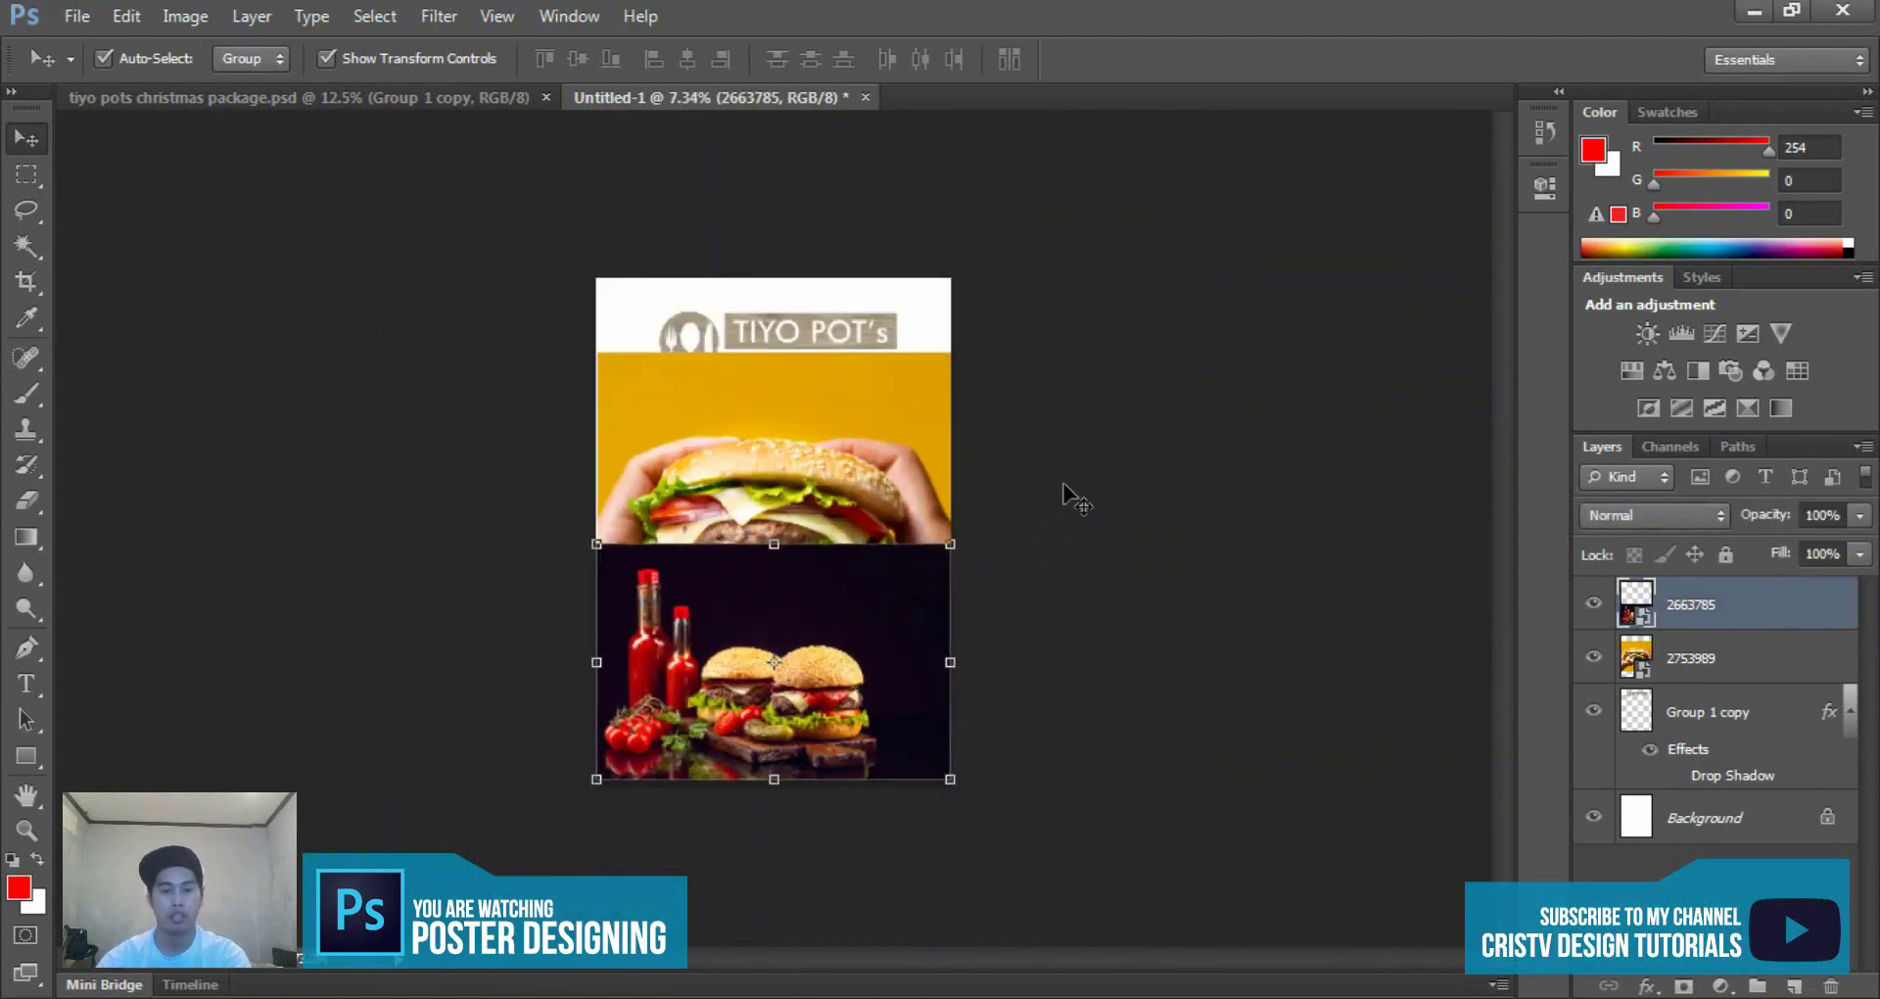
# - Shift the yellow burger photo down to reveal the logo's SNACK BAR AND RESTO tagline
pyautogui.scroll(3, 744, 485)
pyautogui.scroll(-3, 803, 627)
pyautogui.scroll(3, 744, 451)
pyautogui.click(737, 438)
pyautogui.scroll(-2, 756, 407)
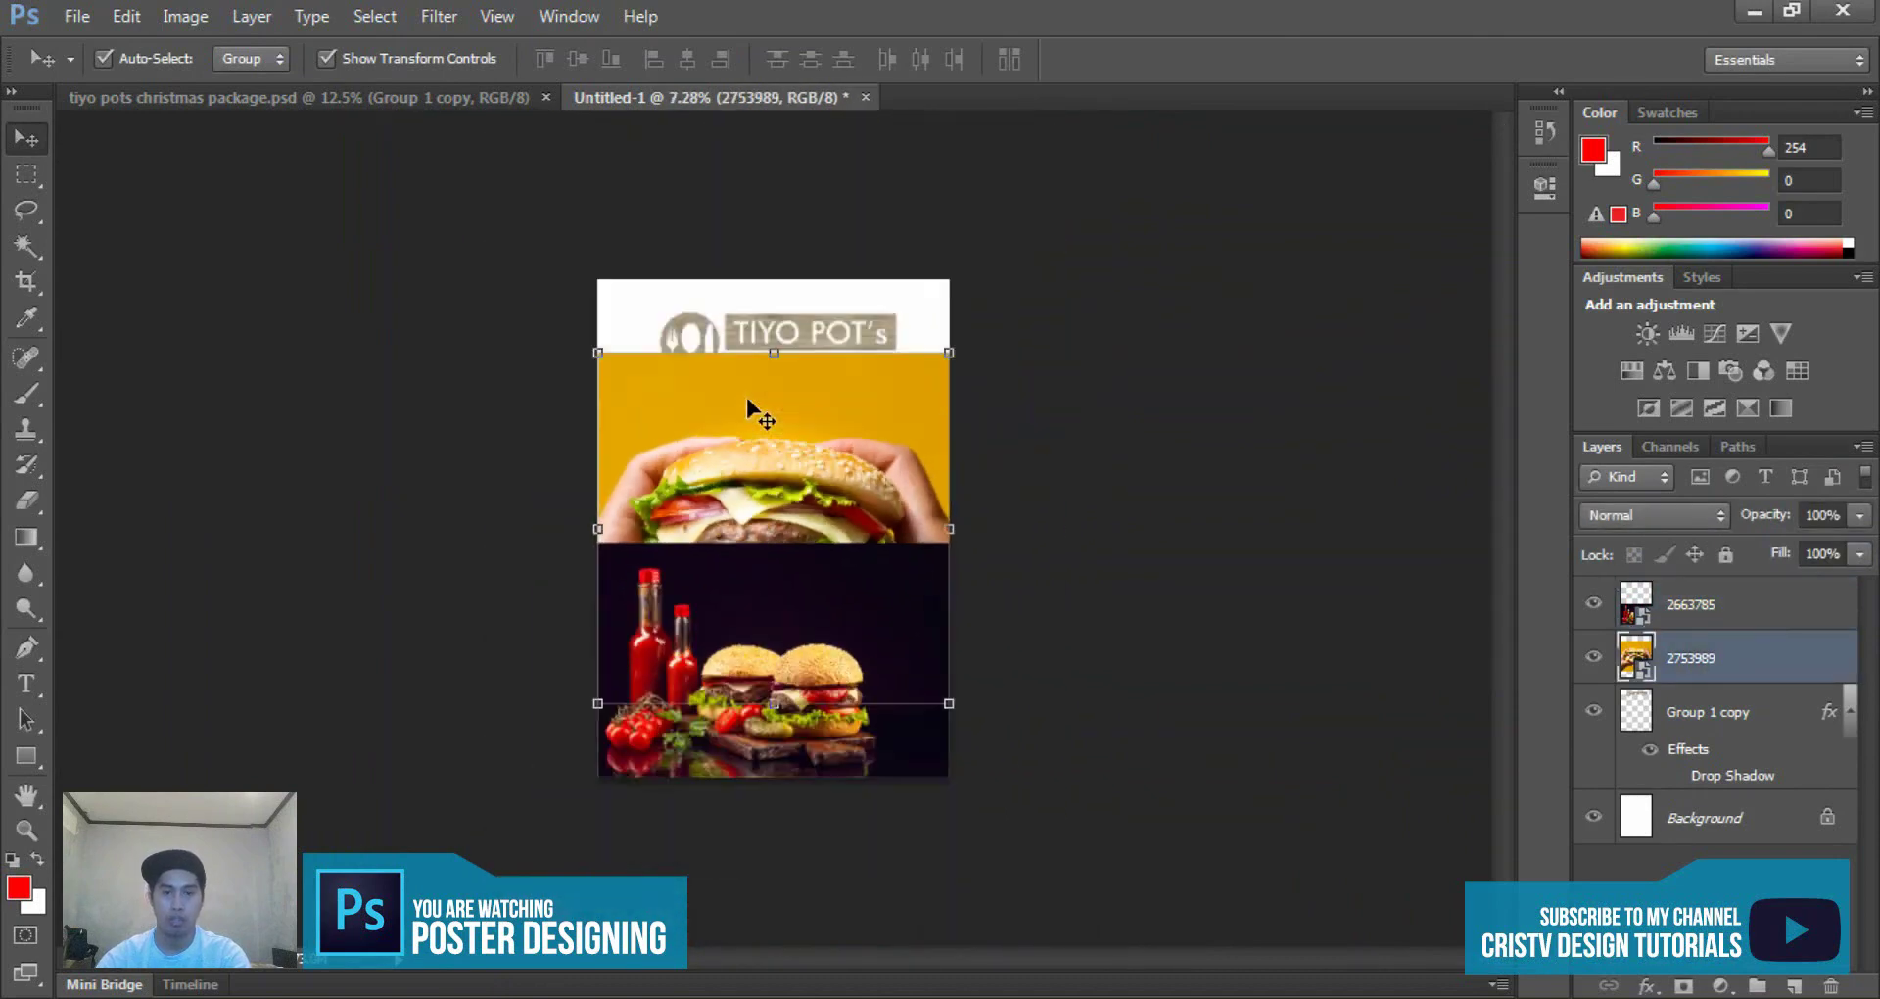
pyautogui.scroll(2, 768, 394)
pyautogui.scroll(2, 797, 389)
pyautogui.scroll(-4, 797, 390)
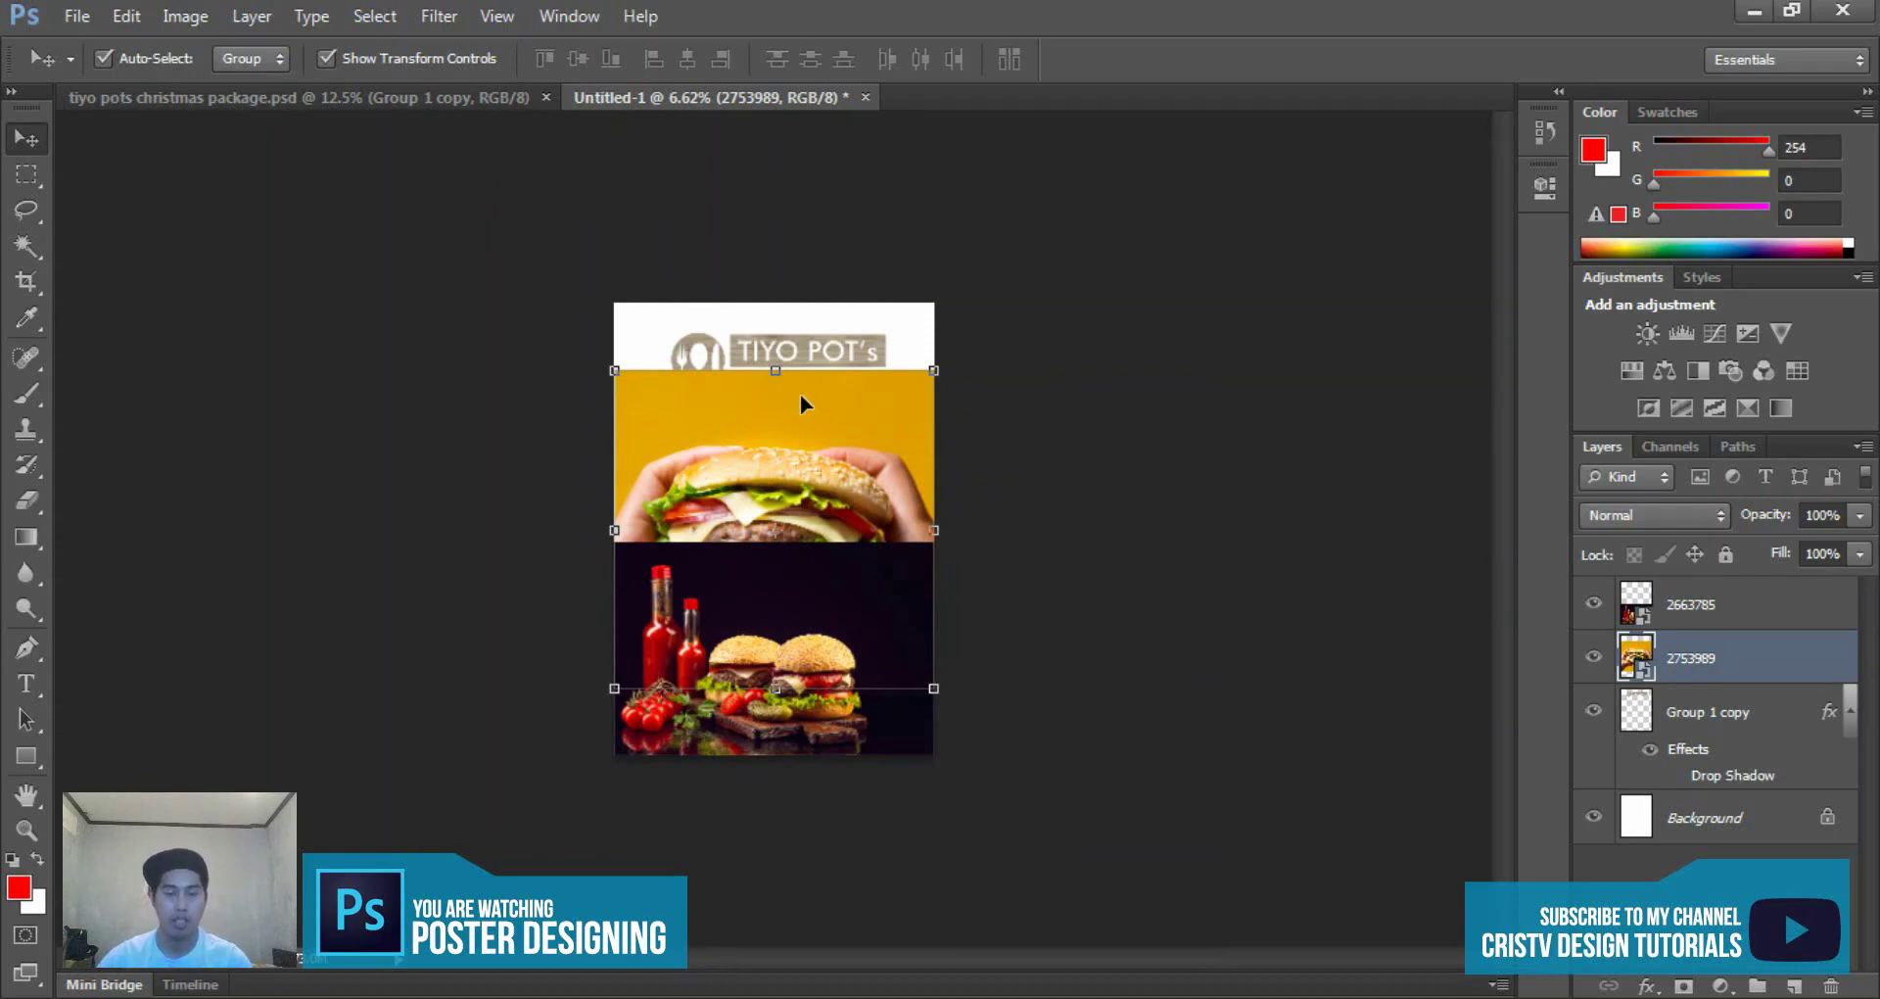
pyautogui.hotkey('ctrl', '0')
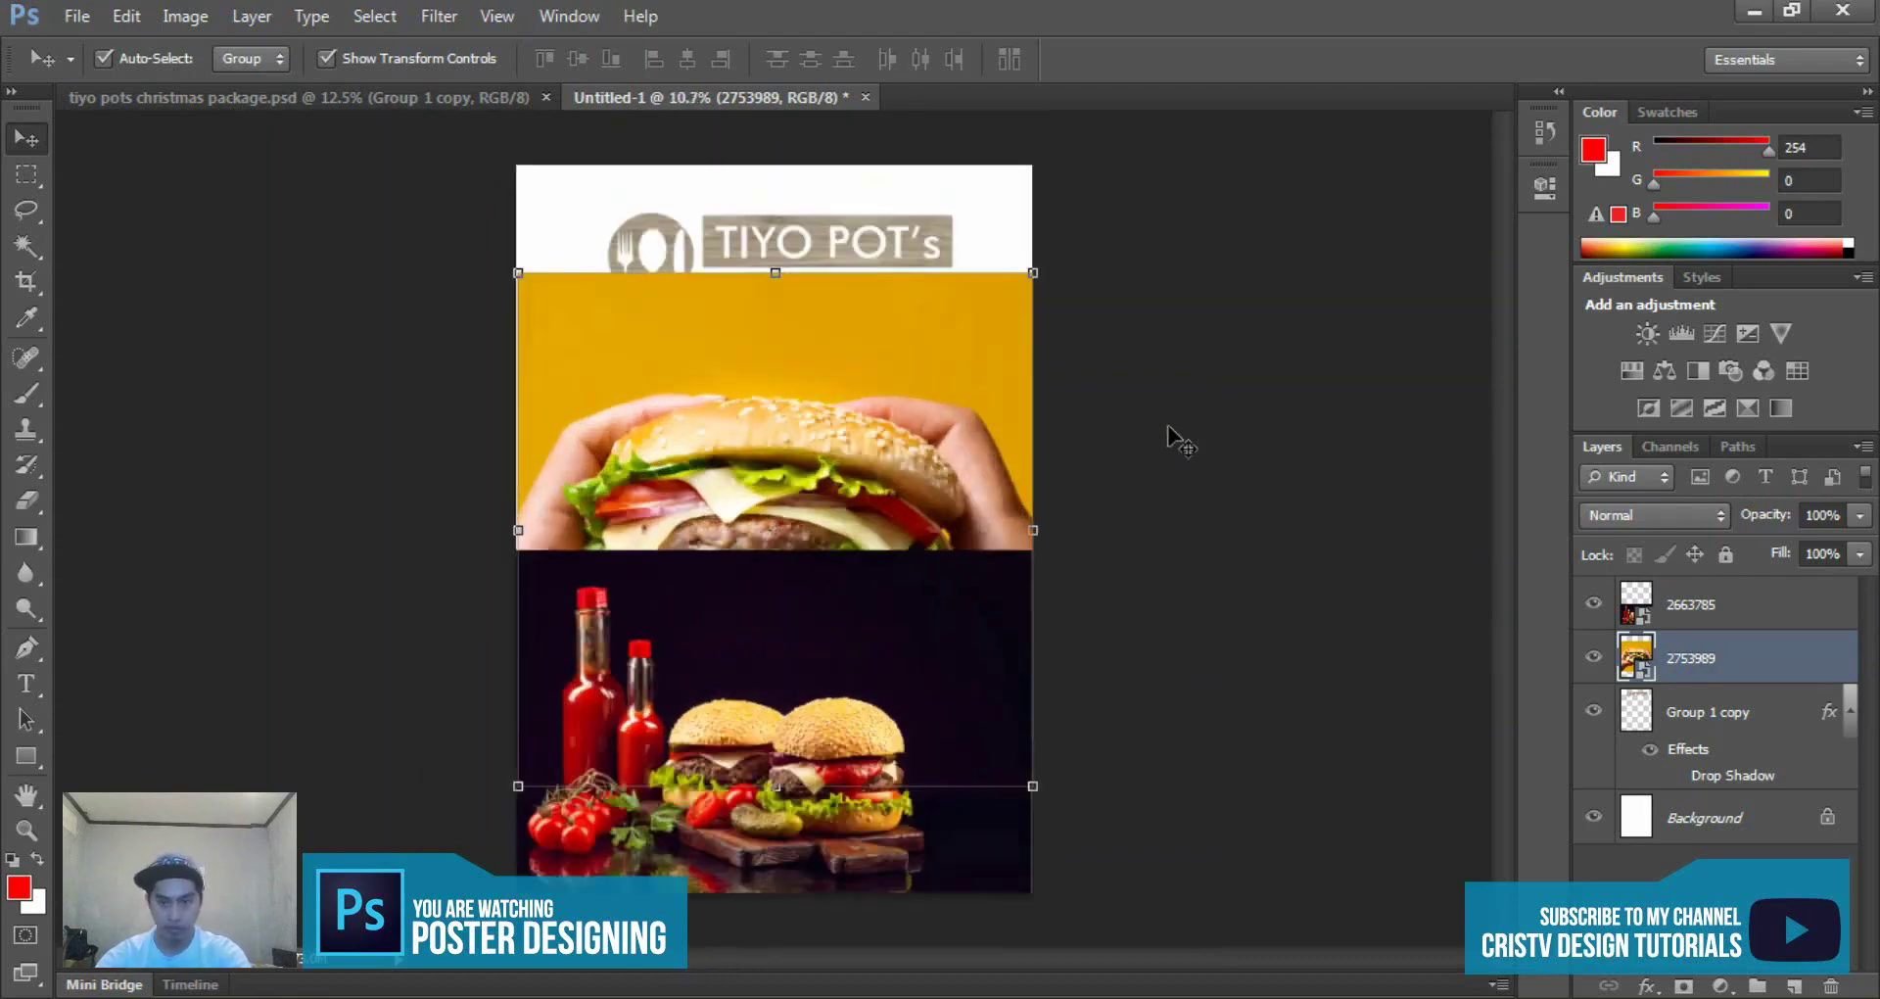
pyautogui.moveTo(1180, 441); pyautogui.dragTo(973, 380)
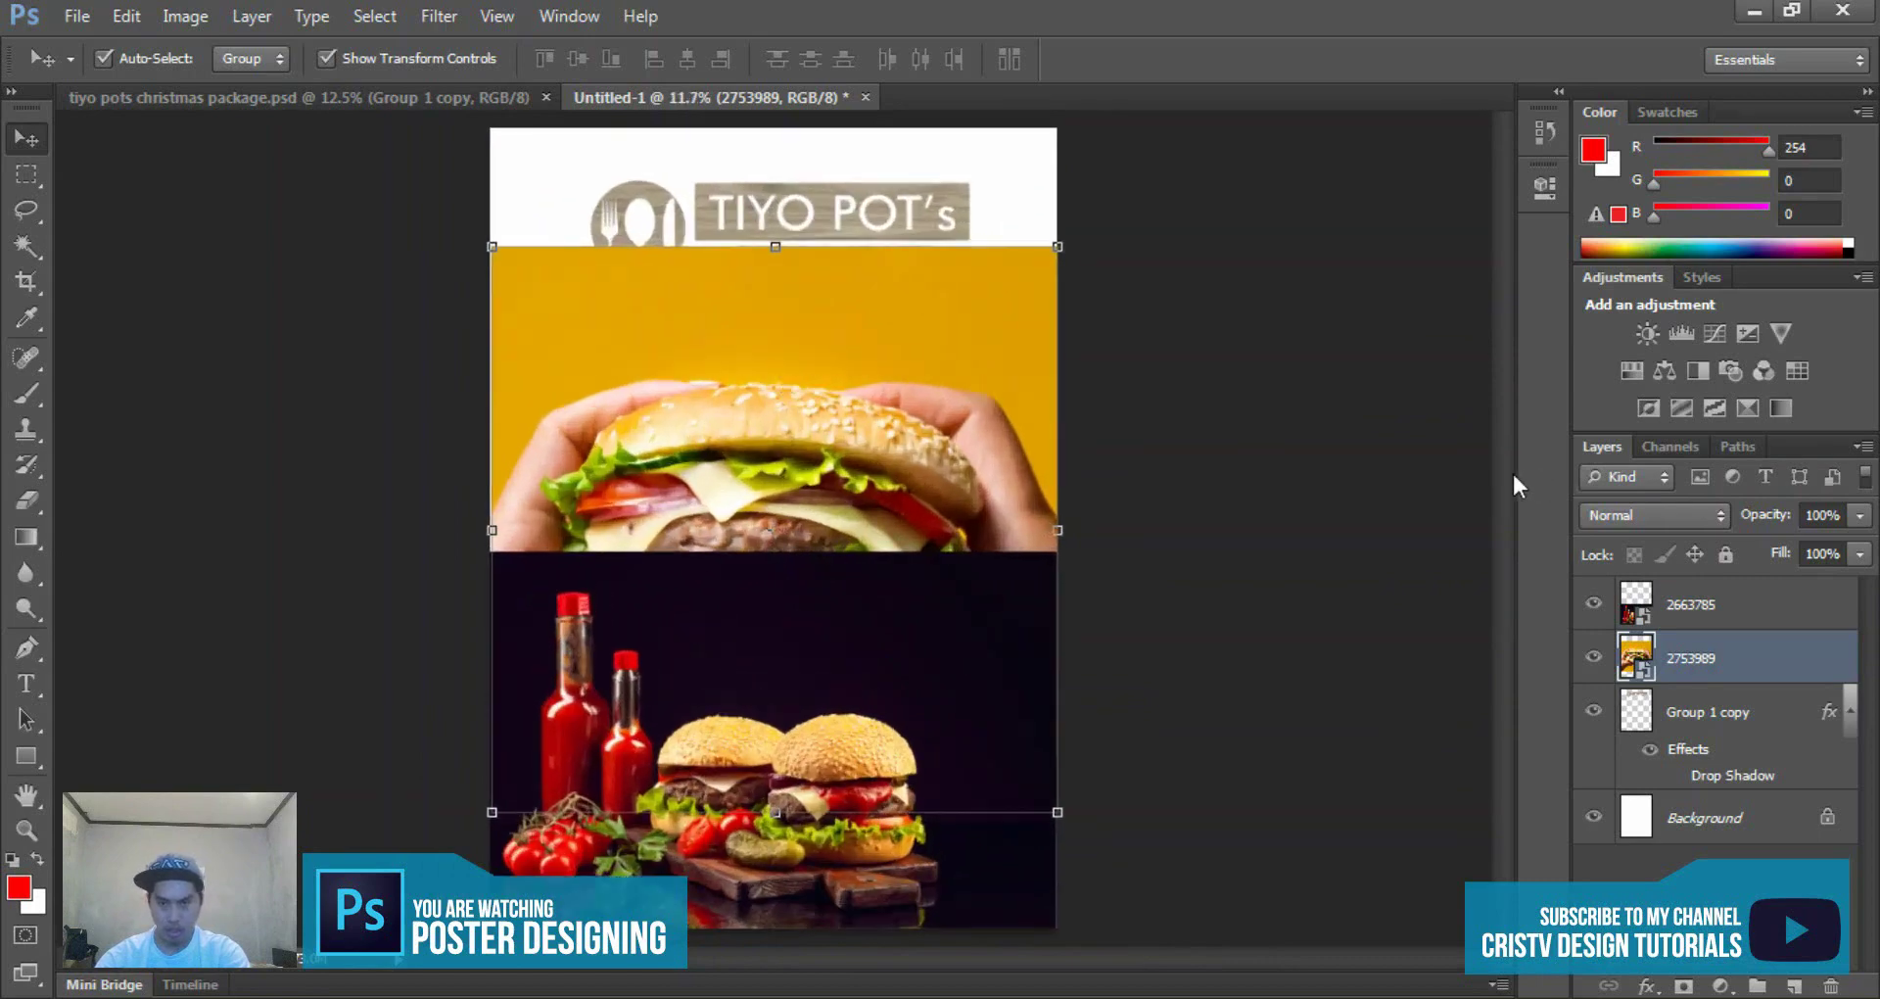
pyautogui.moveTo(947, 459); pyautogui.dragTo(955, 480)
# - Hide the bottles-and-burgers layer 2663785 and move the burger photo below the logo tagline
pyautogui.click(936, 414)
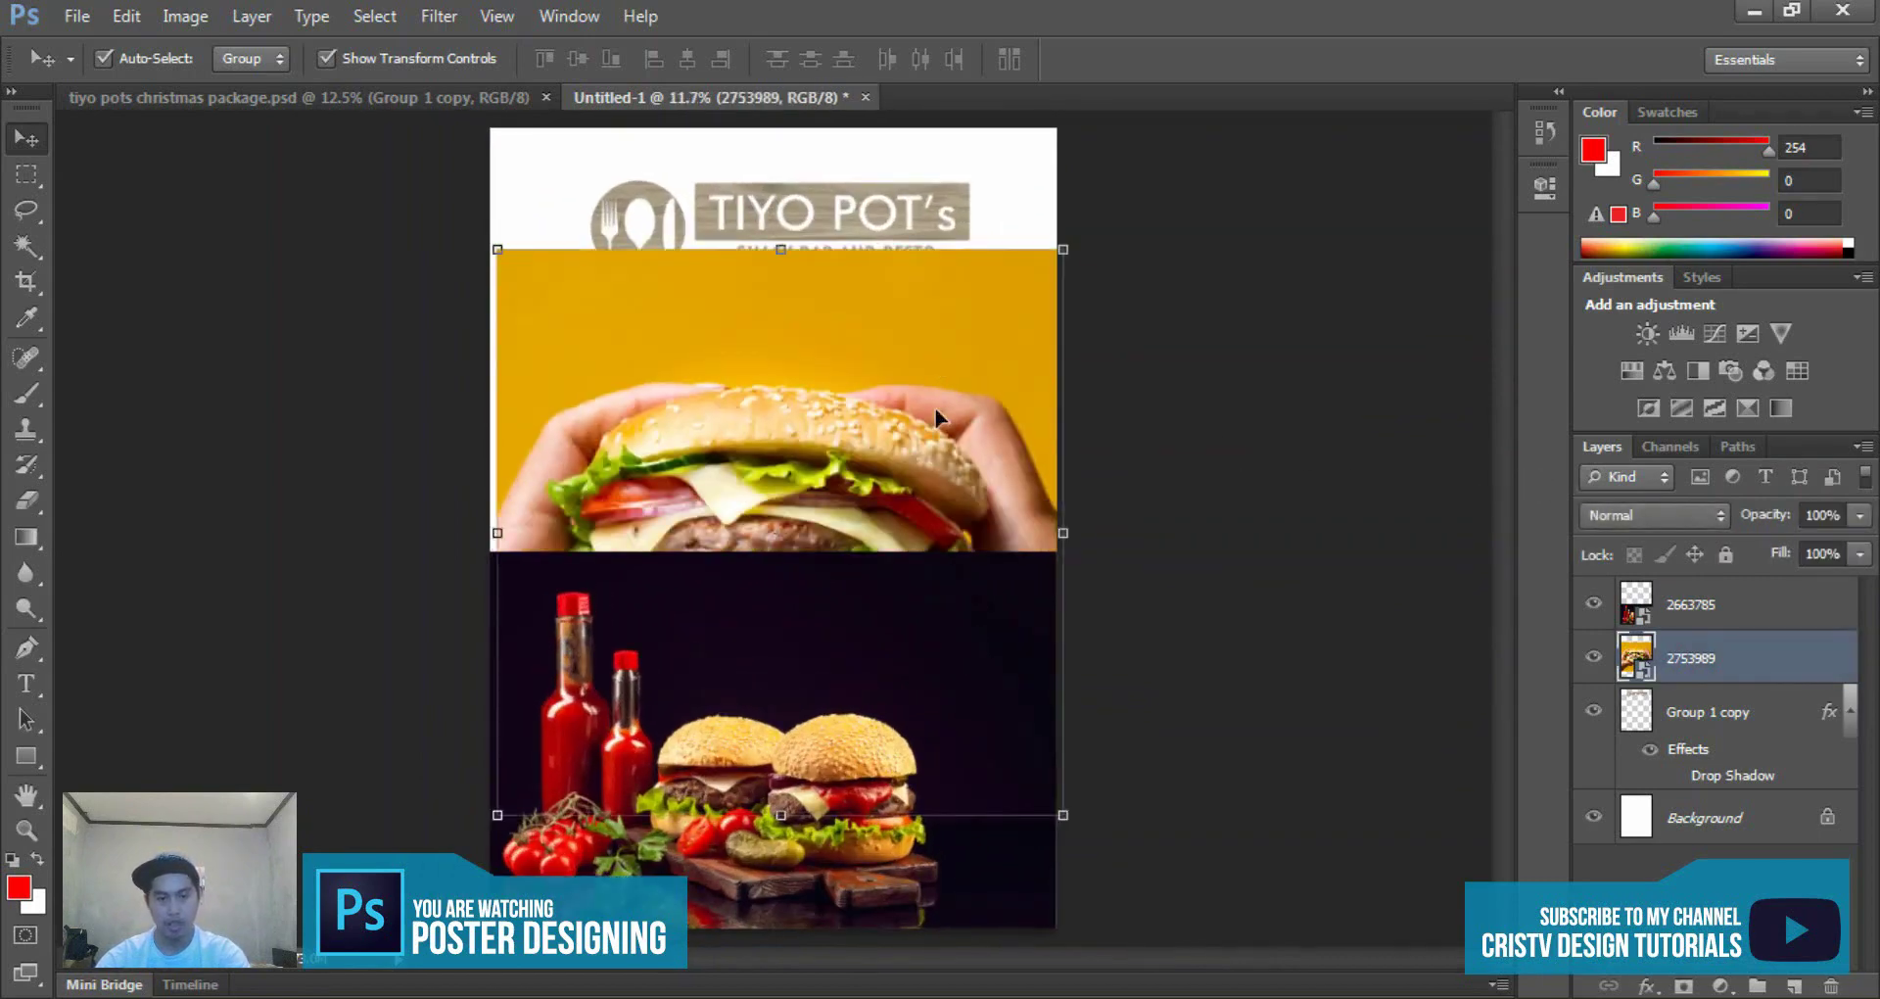
pyautogui.click(1594, 658)
pyautogui.click(1593, 604)
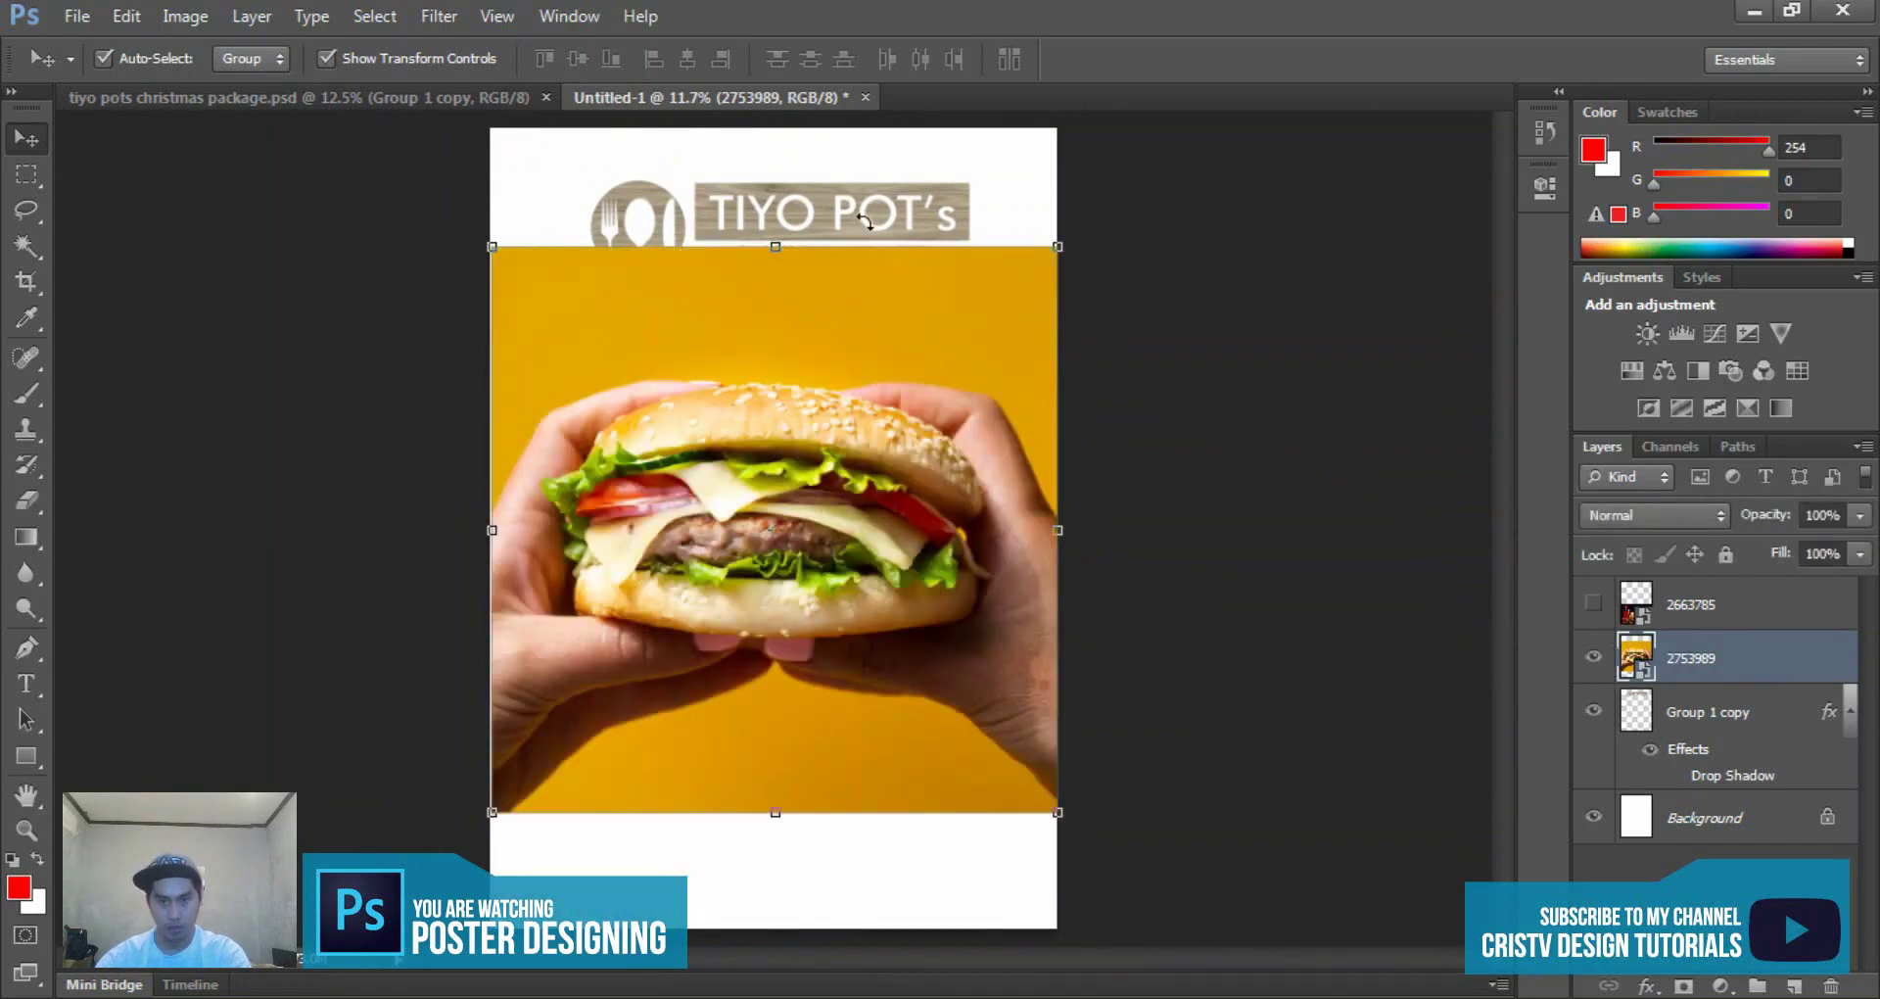
pyautogui.scroll(-1, 865, 221)
pyautogui.moveTo(891, 411); pyautogui.dragTo(893, 458)
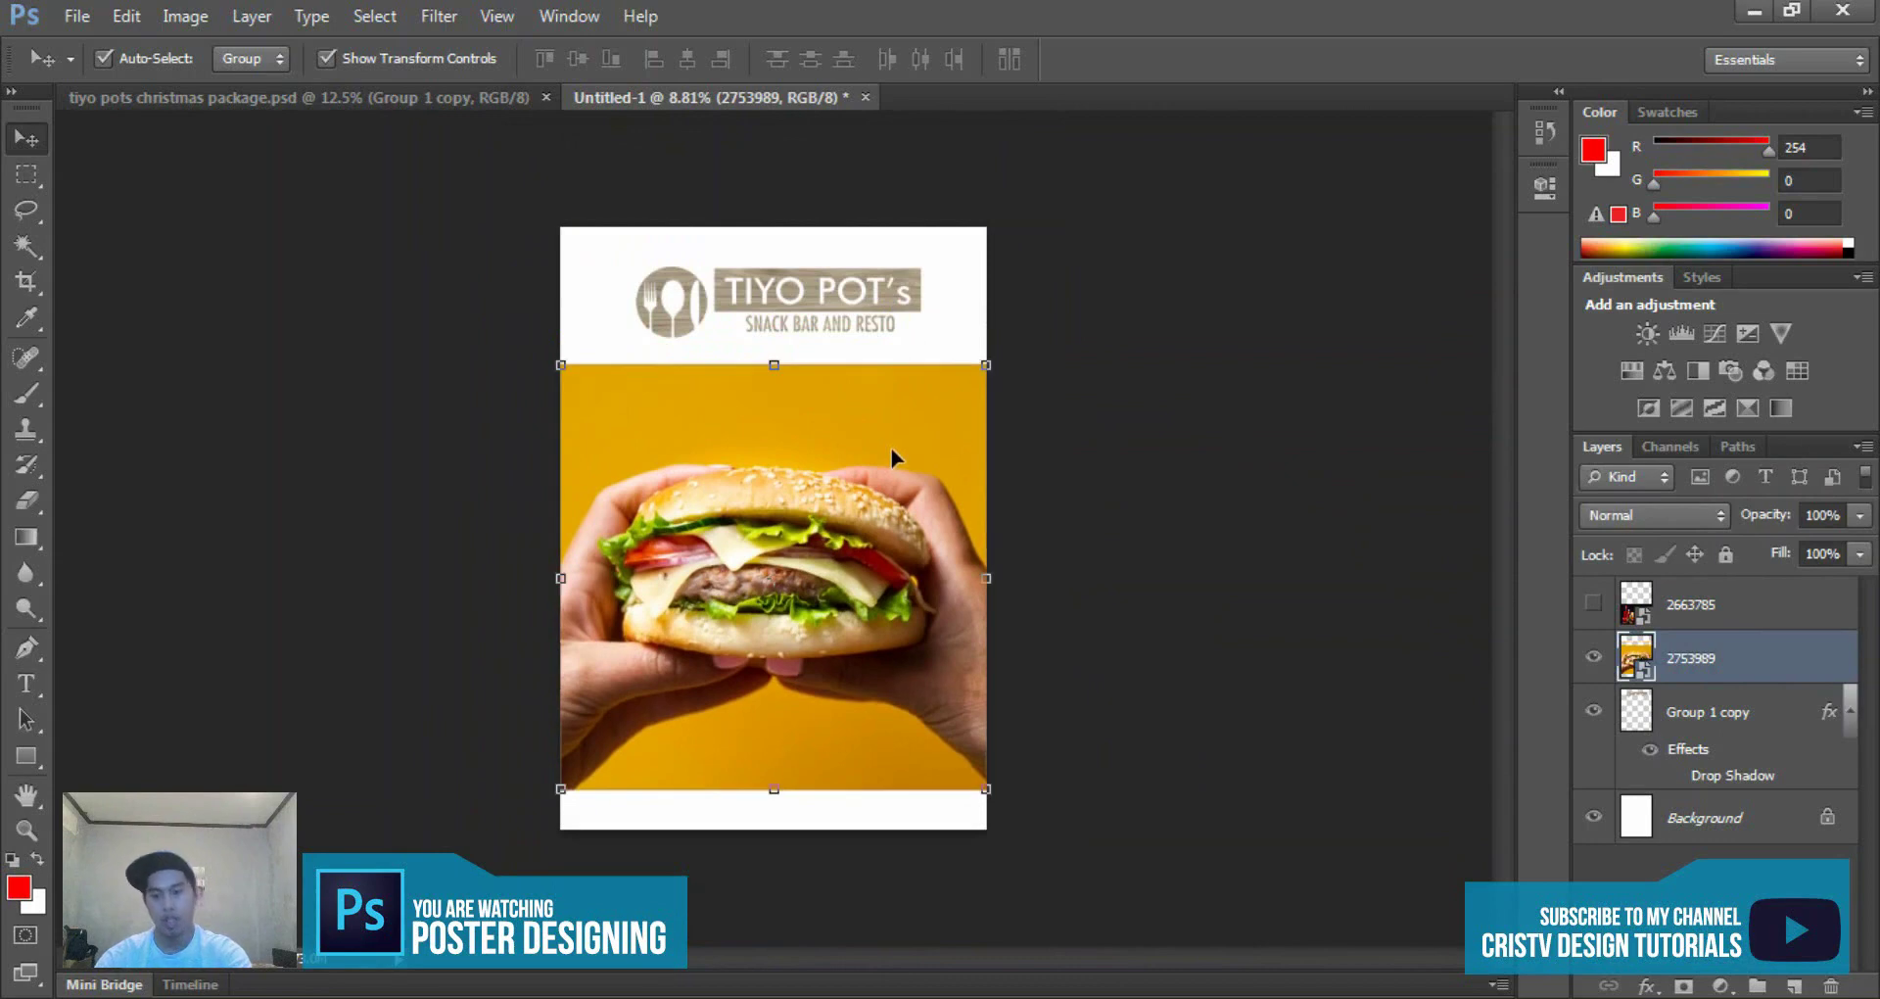
pyautogui.scroll(3, 831, 487)
pyautogui.scroll(-2, 830, 486)
pyautogui.scroll(-1, 831, 487)
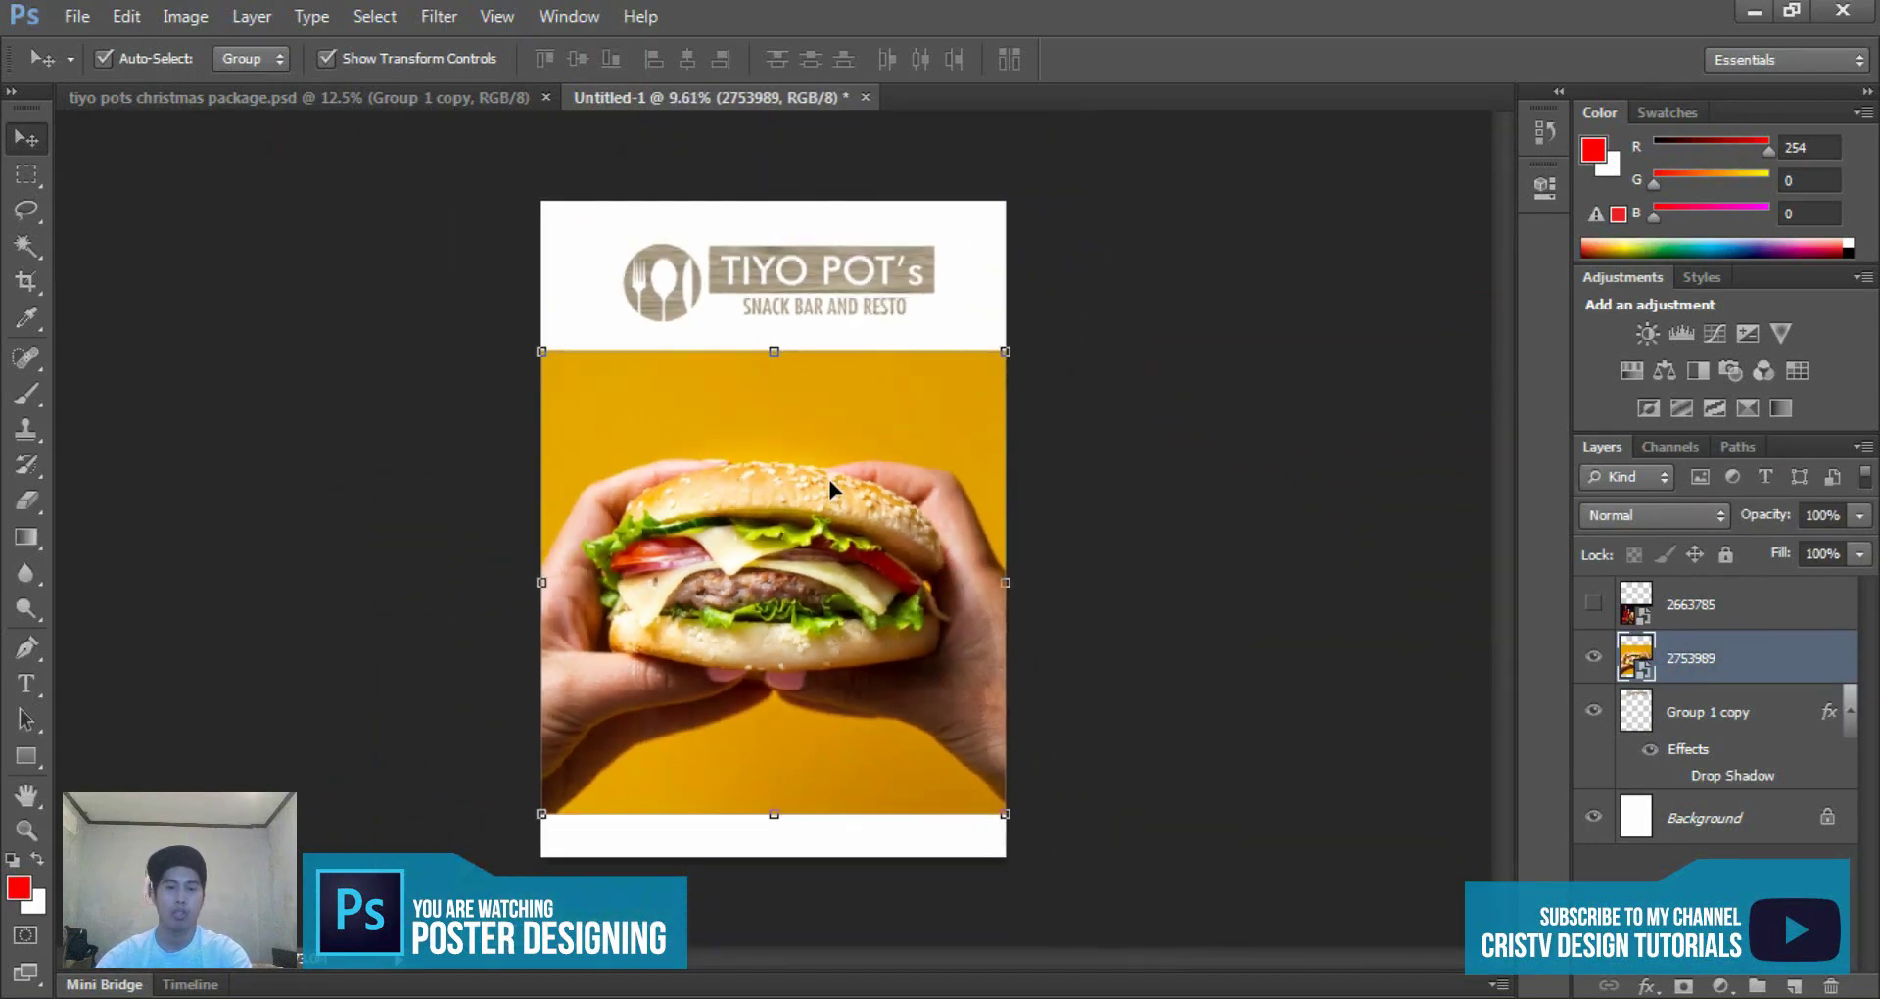
pyautogui.scroll(-1, 829, 482)
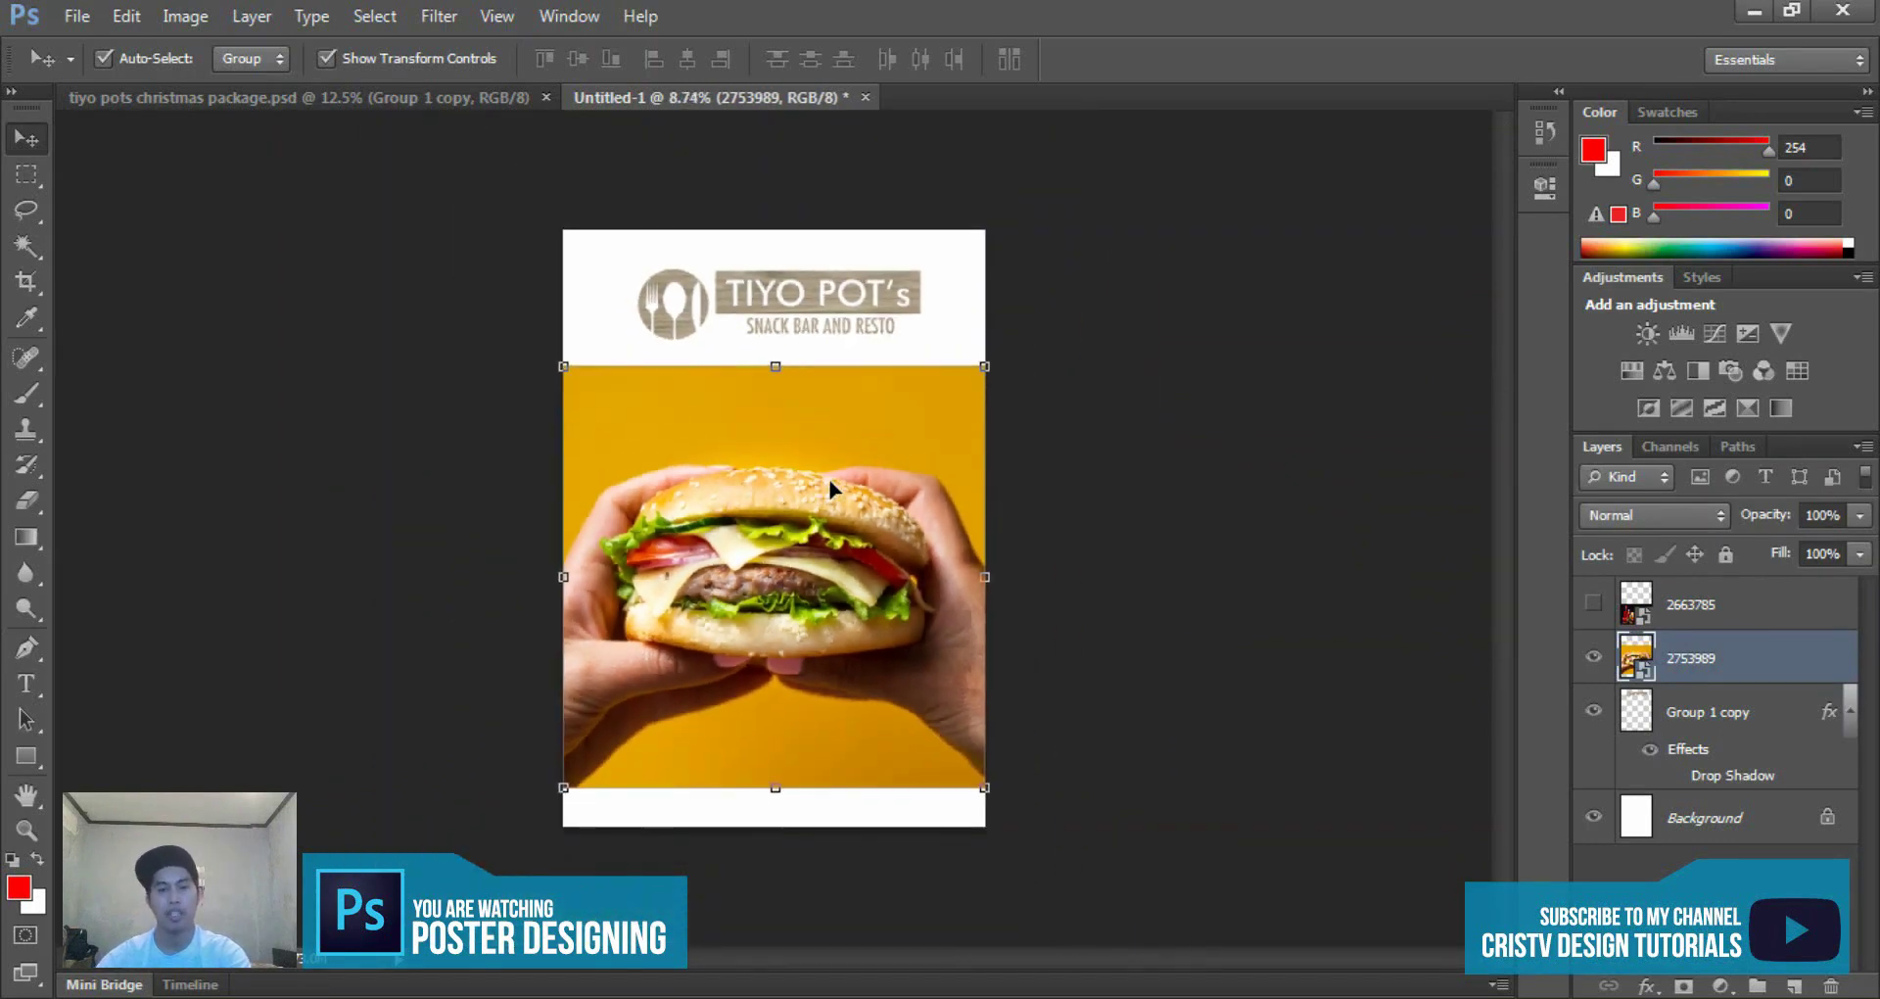
pyautogui.scroll(6, 858, 462)
pyautogui.scroll(-4, 858, 462)
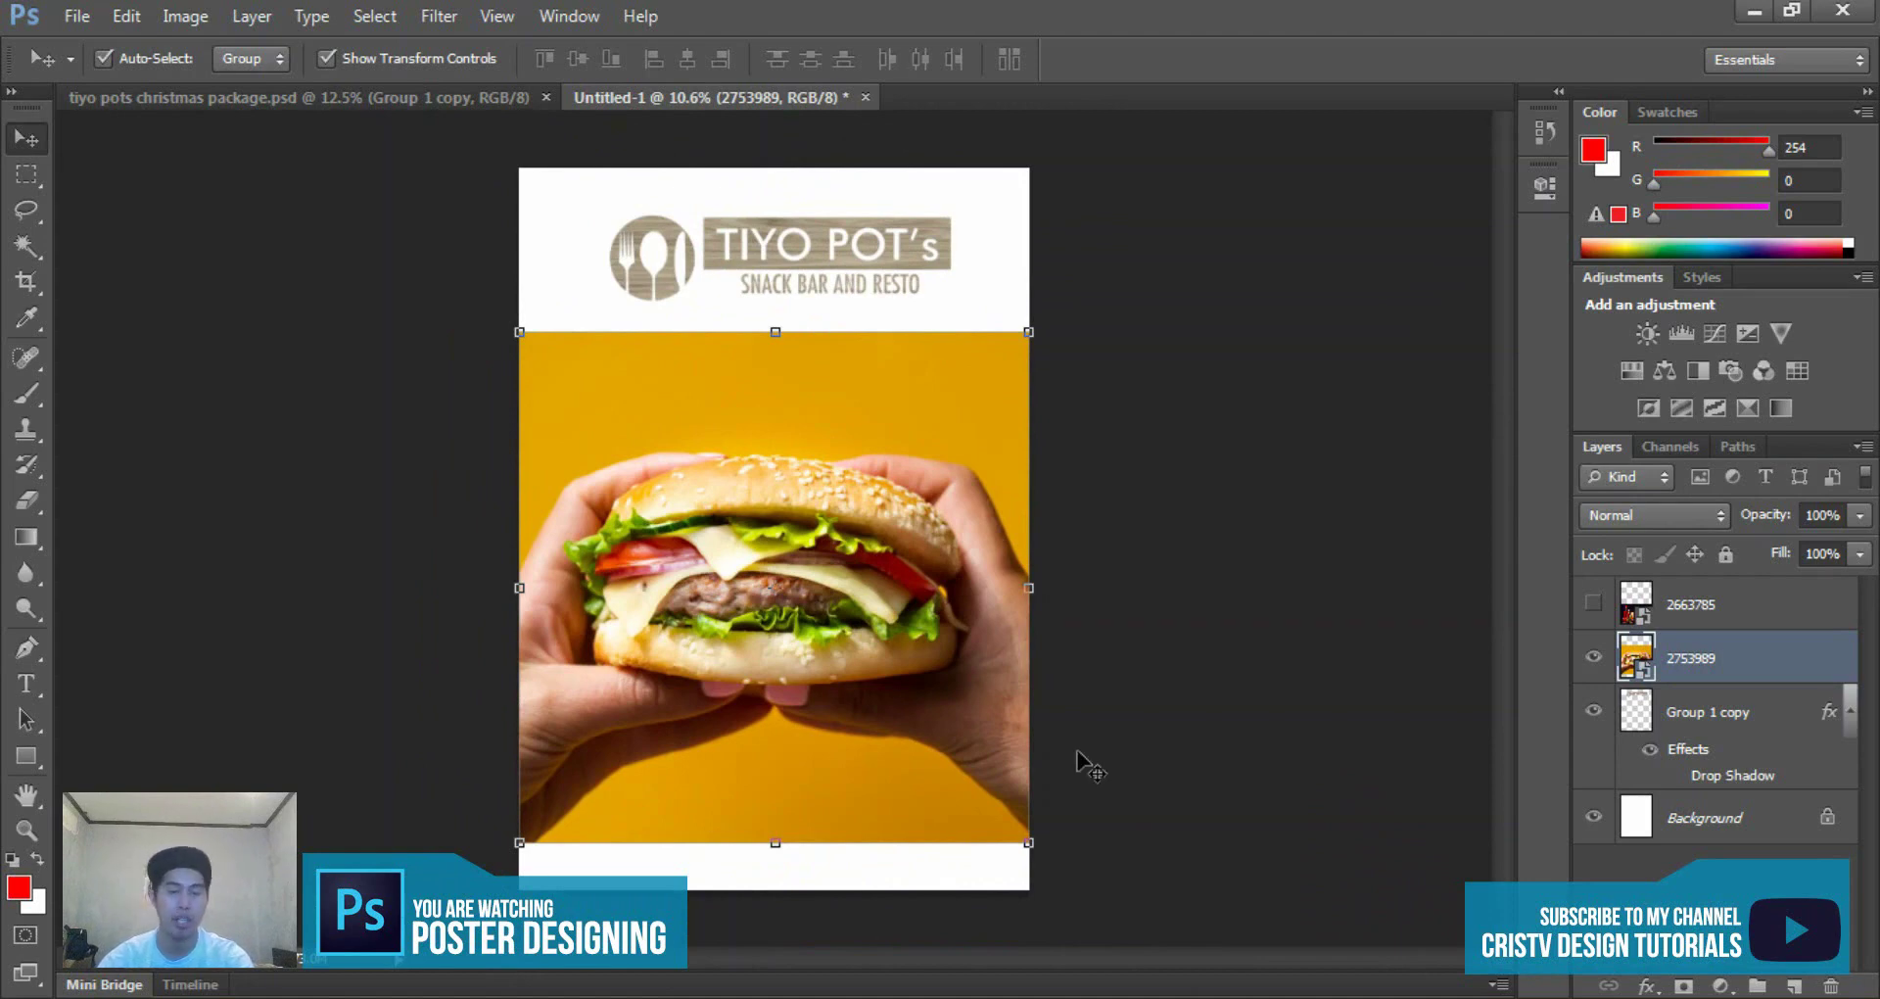
# - Review the layout and nudge the burger photo's position slightly
pyautogui.click(1246, 502)
pyautogui.scroll(-2, 685, 563)
pyautogui.scroll(1, 705, 587)
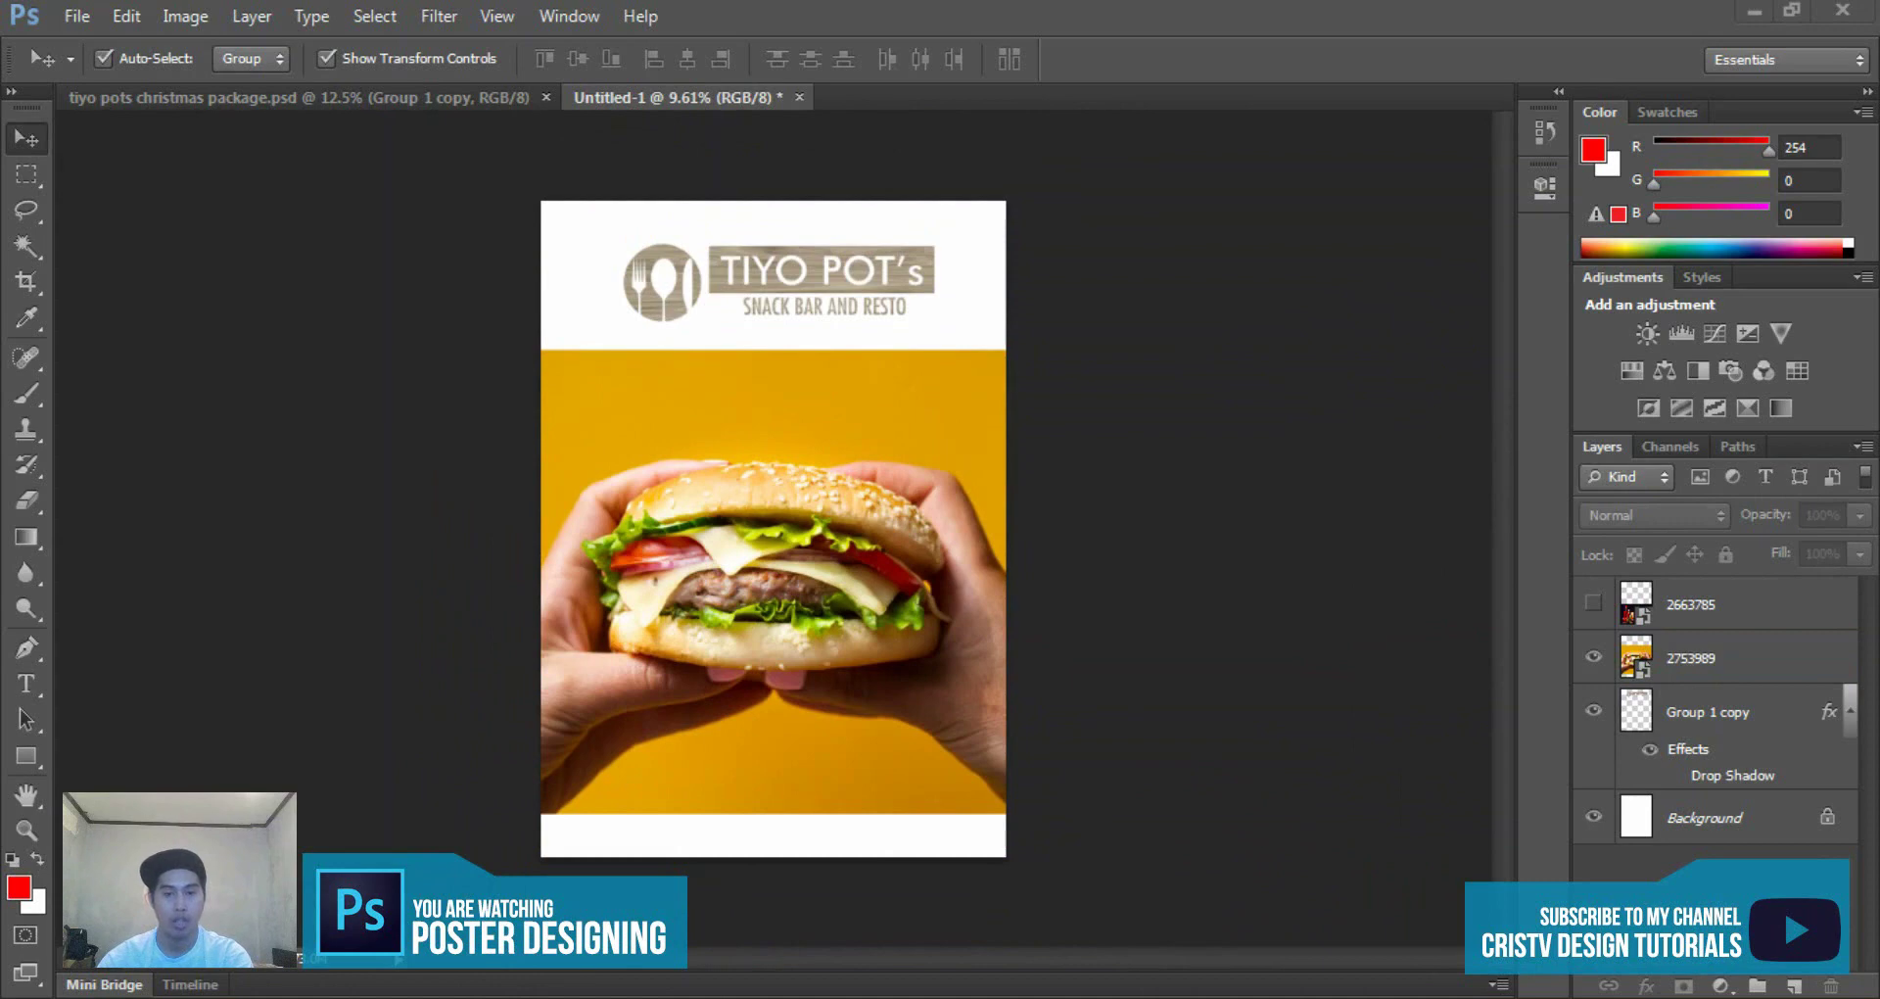
pyautogui.scroll(1, 955, 445)
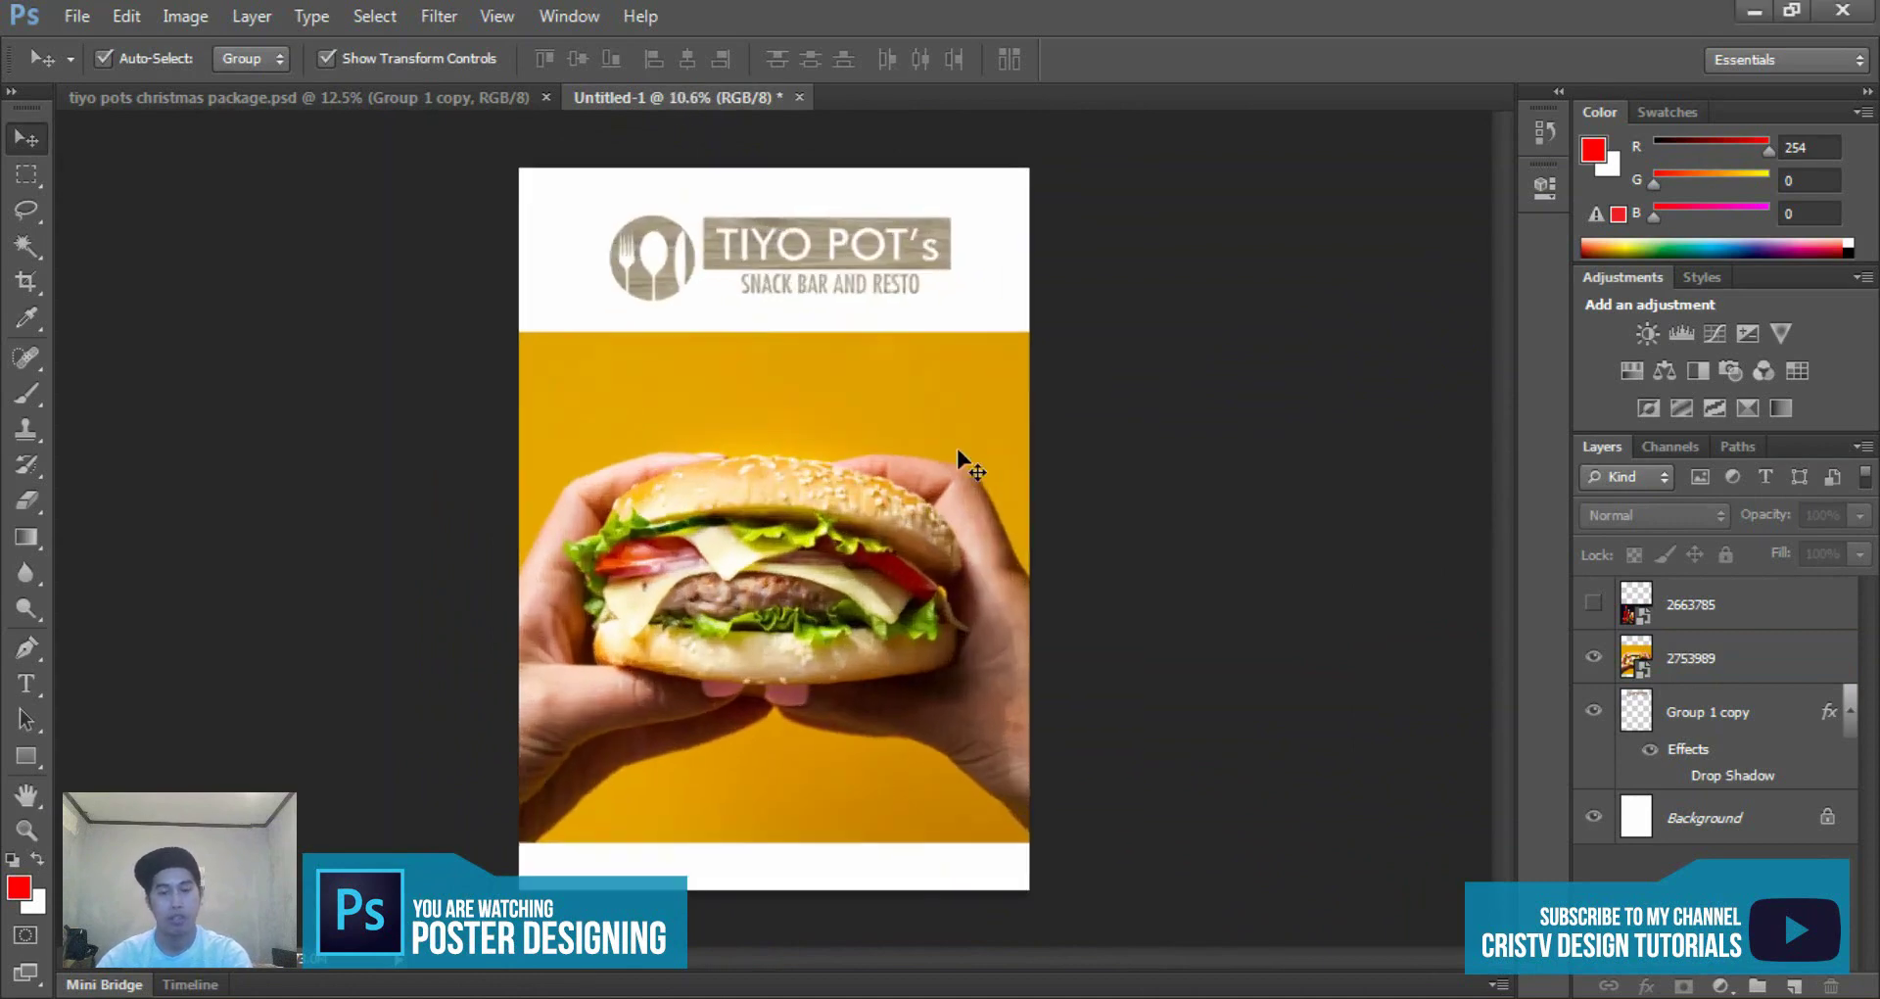
pyautogui.scroll(-1, 956, 444)
pyautogui.scroll(1, 957, 460)
pyautogui.scroll(1, 922, 368)
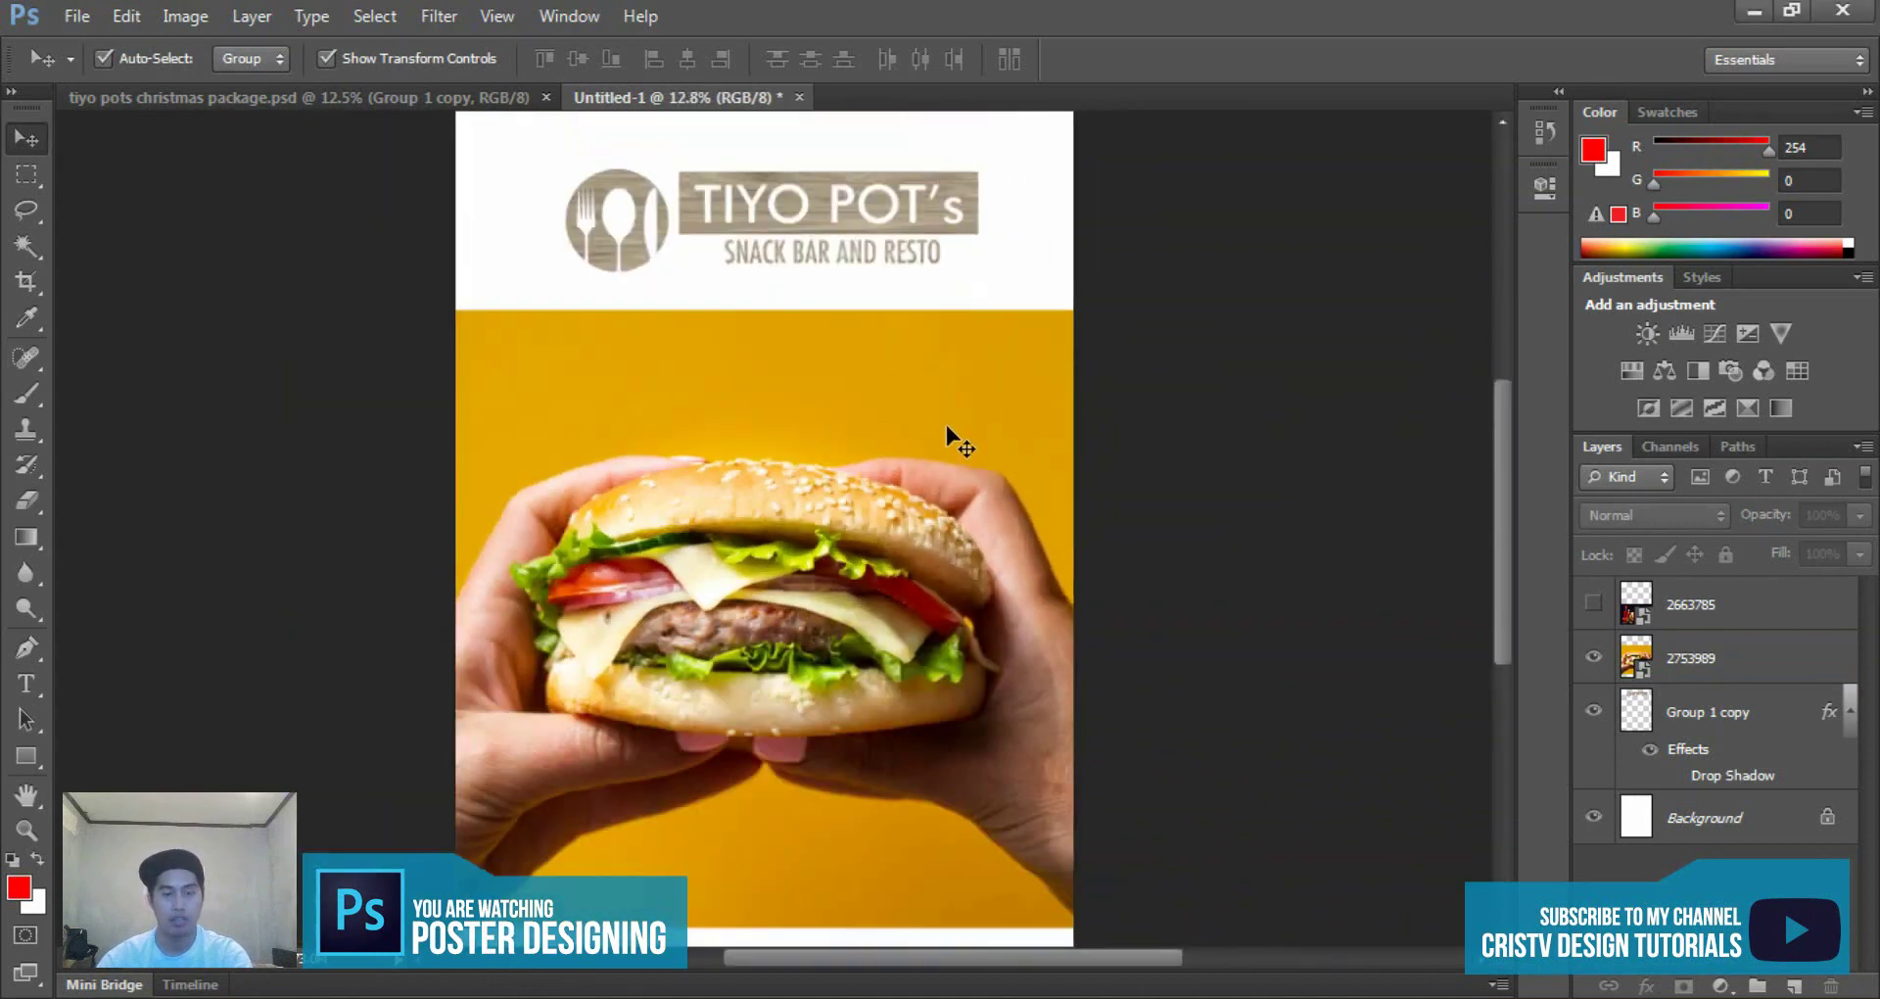
pyautogui.scroll(-1, 944, 421)
pyautogui.moveTo(901, 450)
pyautogui.mouseDown()
pyautogui.moveTo(891, 477)
pyautogui.moveTo(894, 436)
pyautogui.mouseUp()
pyautogui.scroll(-2, 910, 343)
# - Select the Background layer, then reselect the burger photo layer 2753989
pyautogui.click(1166, 314)
pyautogui.scroll(2, 886, 369)
pyautogui.scroll(-2, 899, 474)
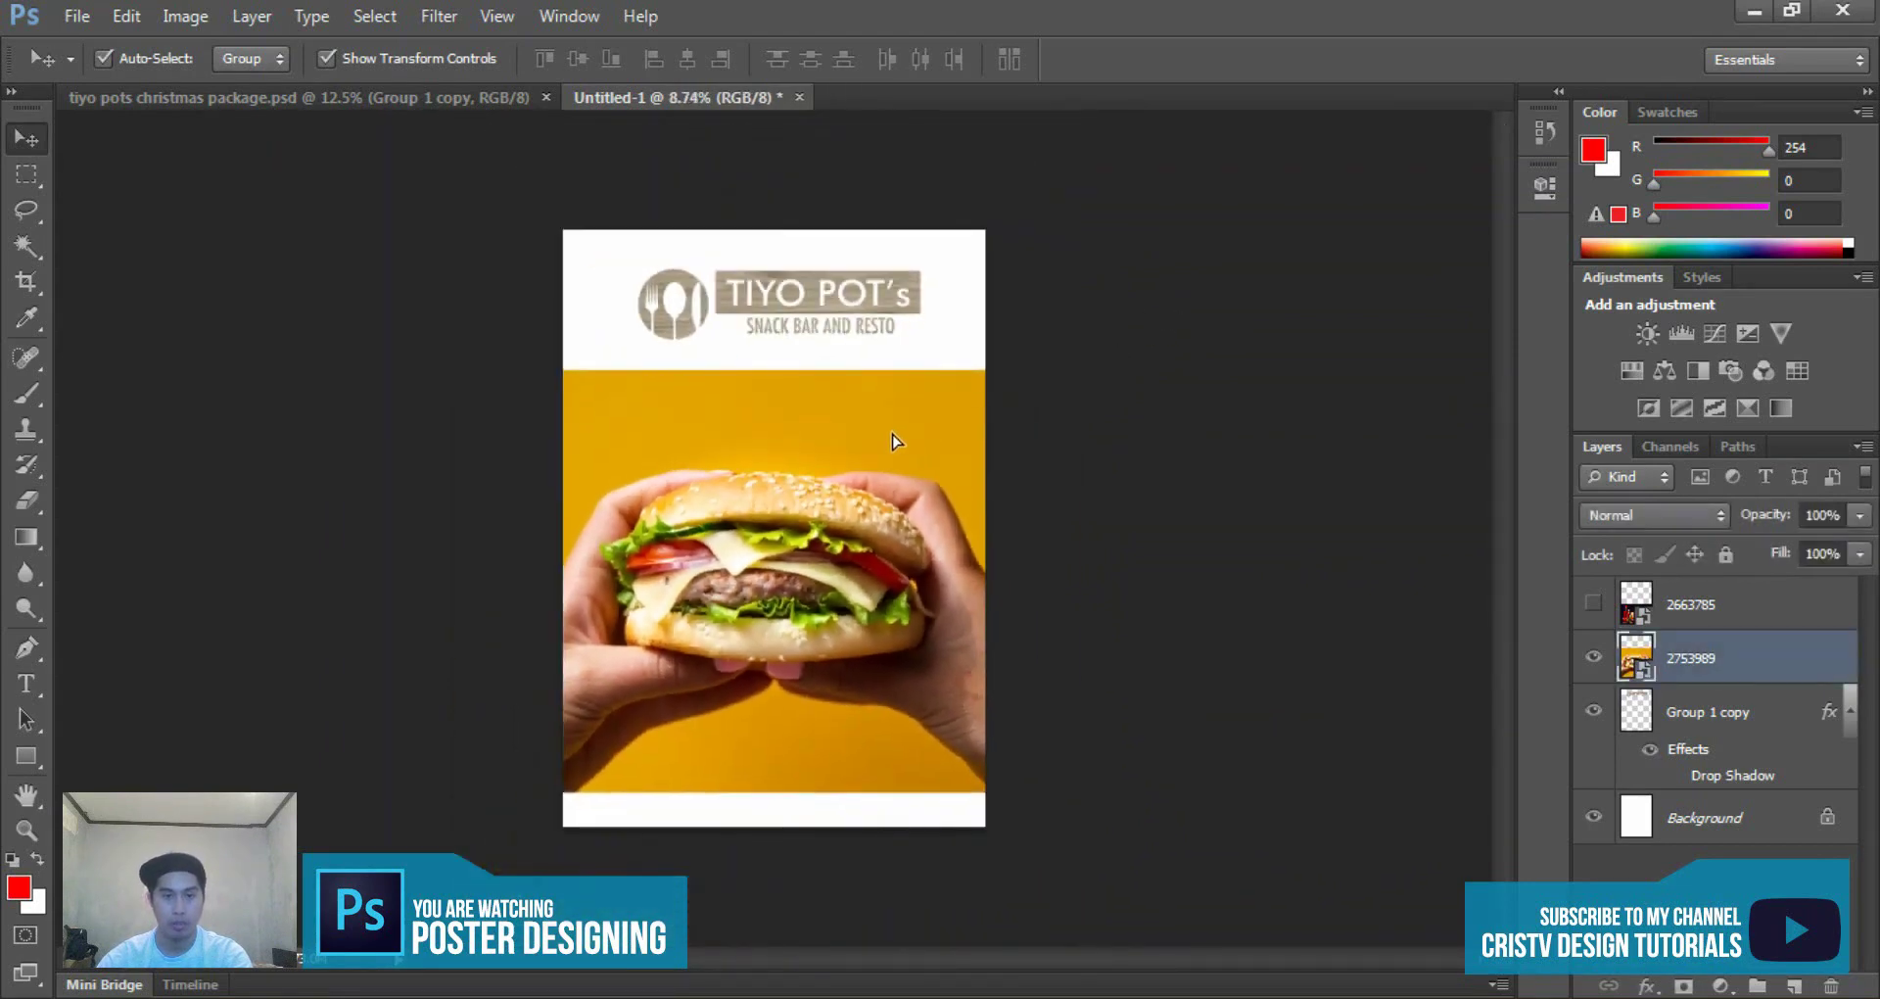
pyautogui.click(936, 366)
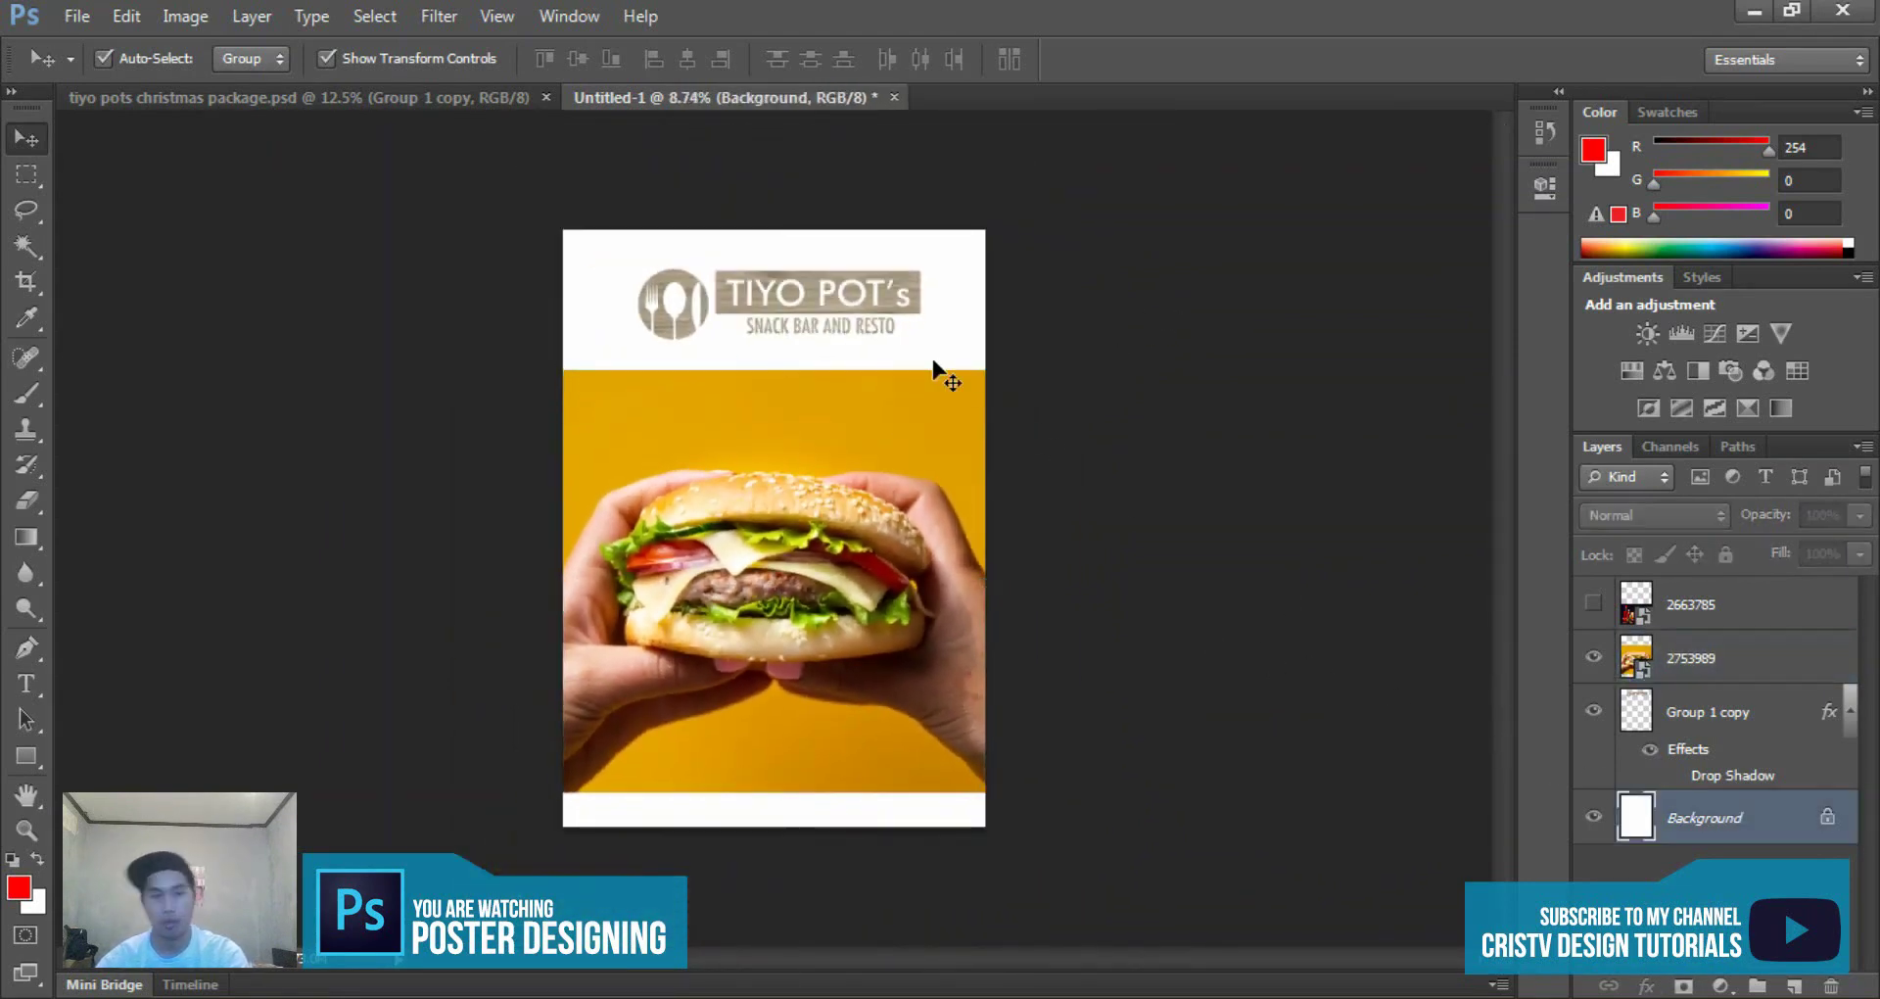
pyautogui.scroll(2, 313, 656)
pyautogui.click(548, 608)
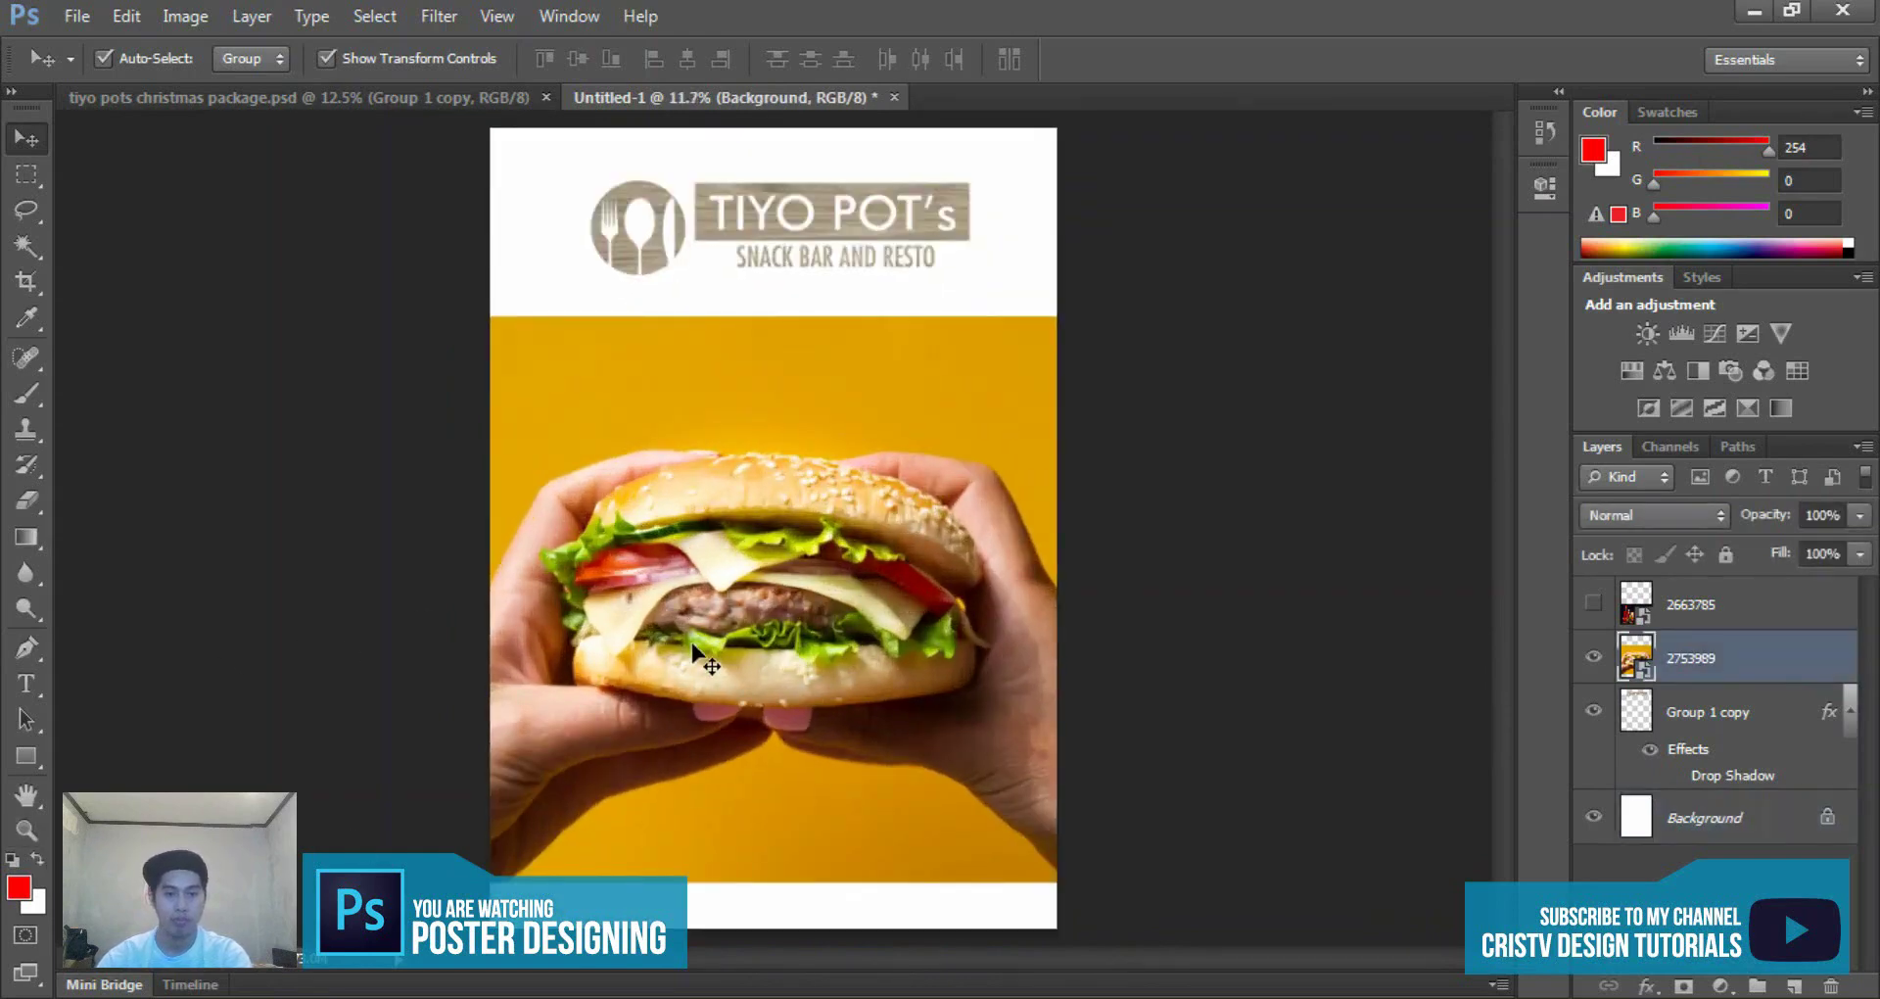
pyautogui.scroll(-1, 303, 739)
pyautogui.scroll(1, 303, 739)
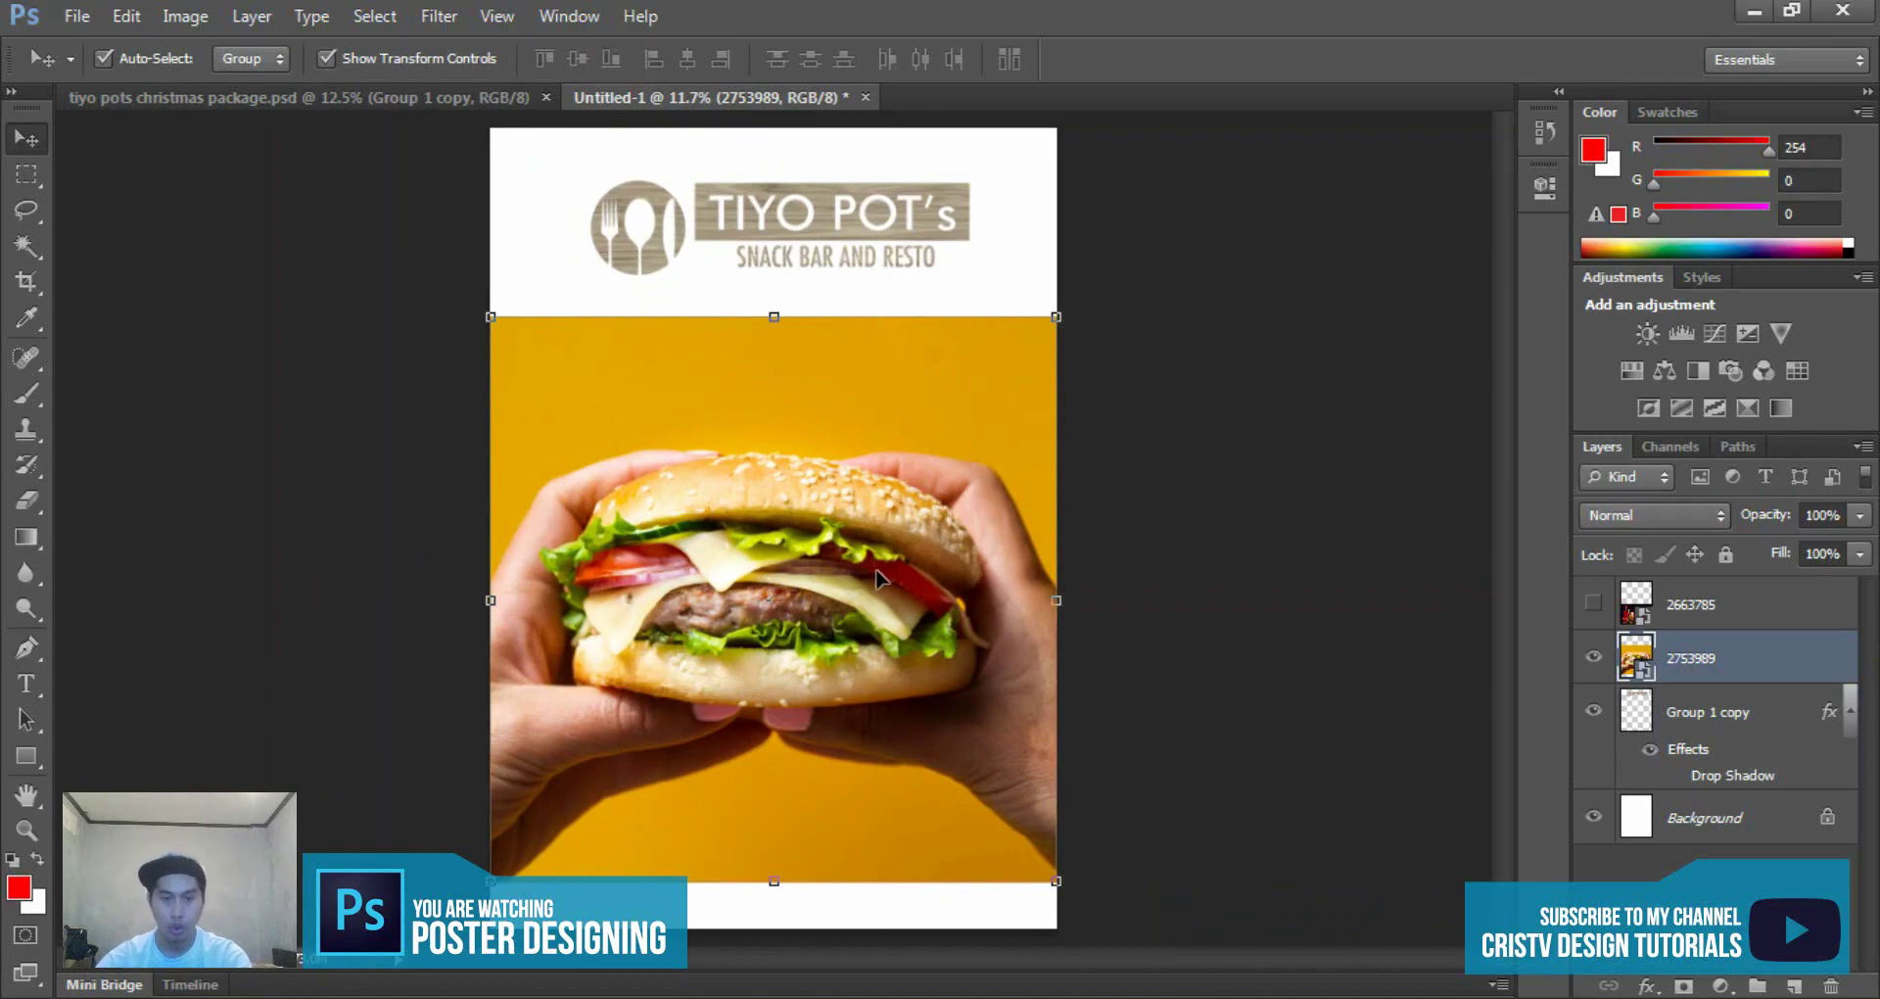
# - Select the burger photo on the canvas
pyautogui.scroll(-2, 767, 399)
pyautogui.scroll(3, 630, 301)
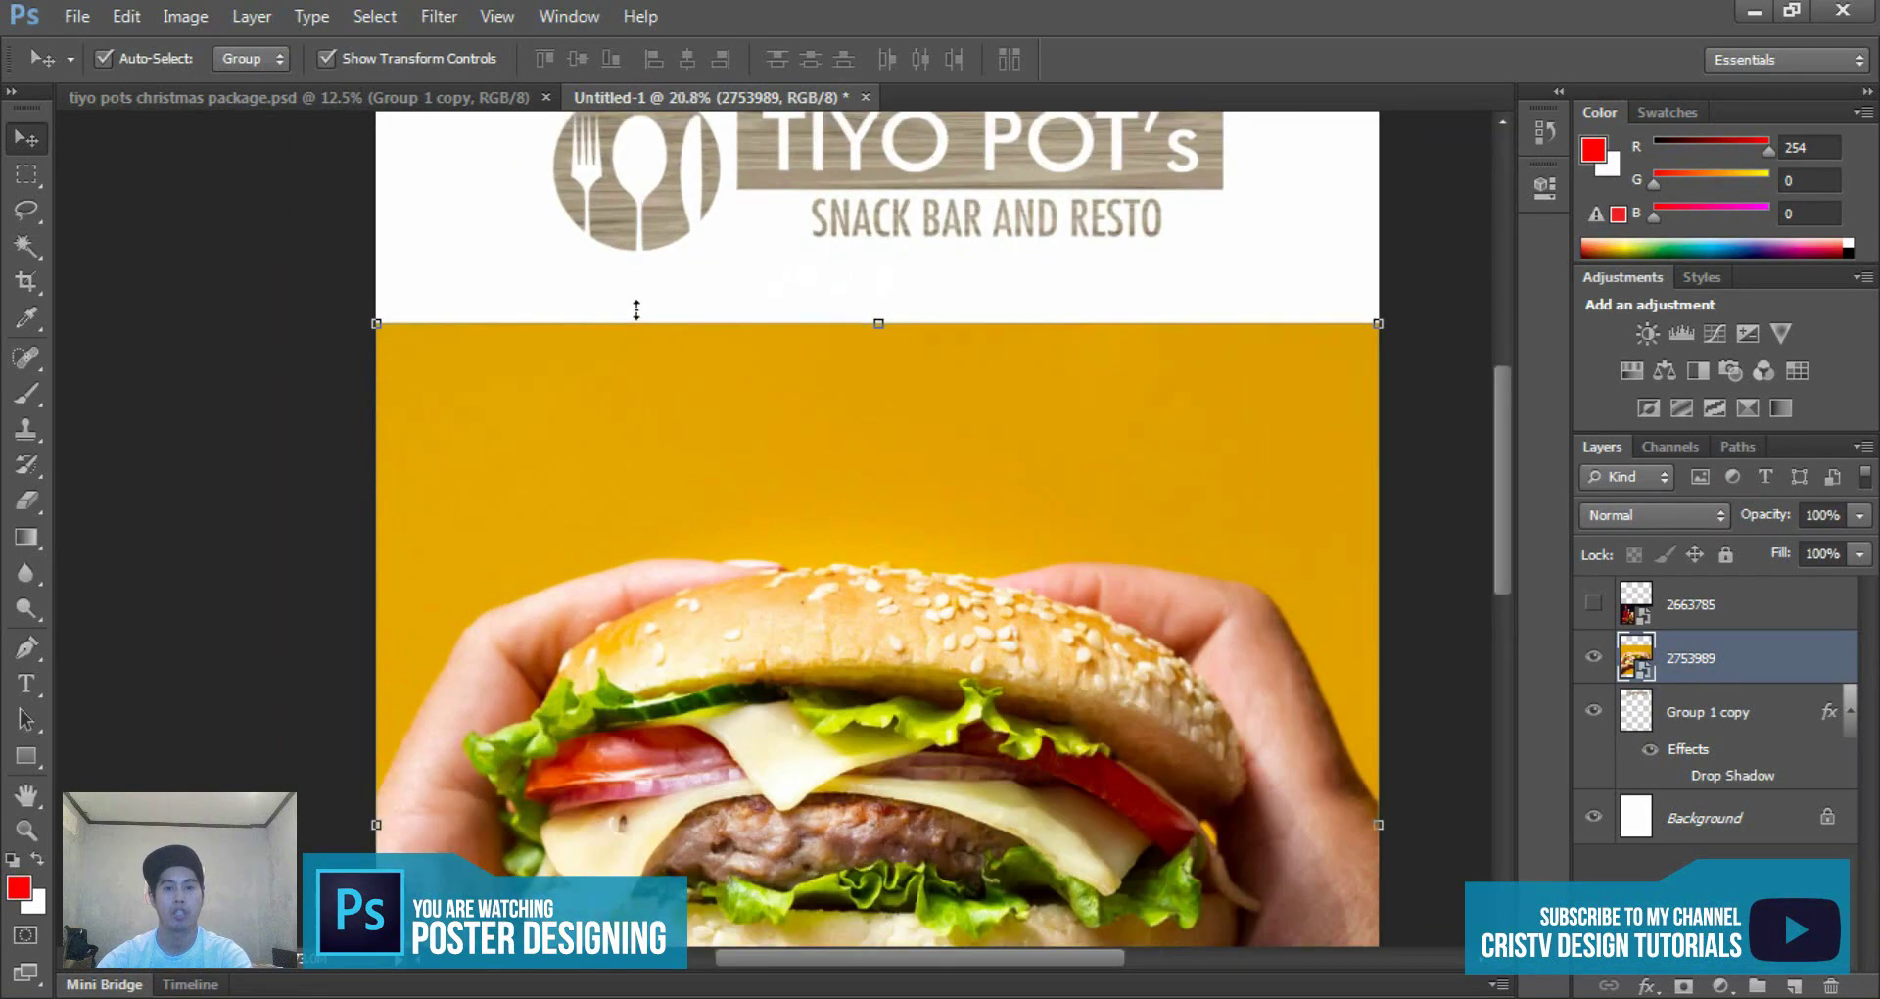
pyautogui.scroll(-2, 738, 239)
pyautogui.click(769, 210)
pyautogui.scroll(-1, 770, 210)
pyautogui.click(842, 460)
pyautogui.scroll(1, 844, 461)
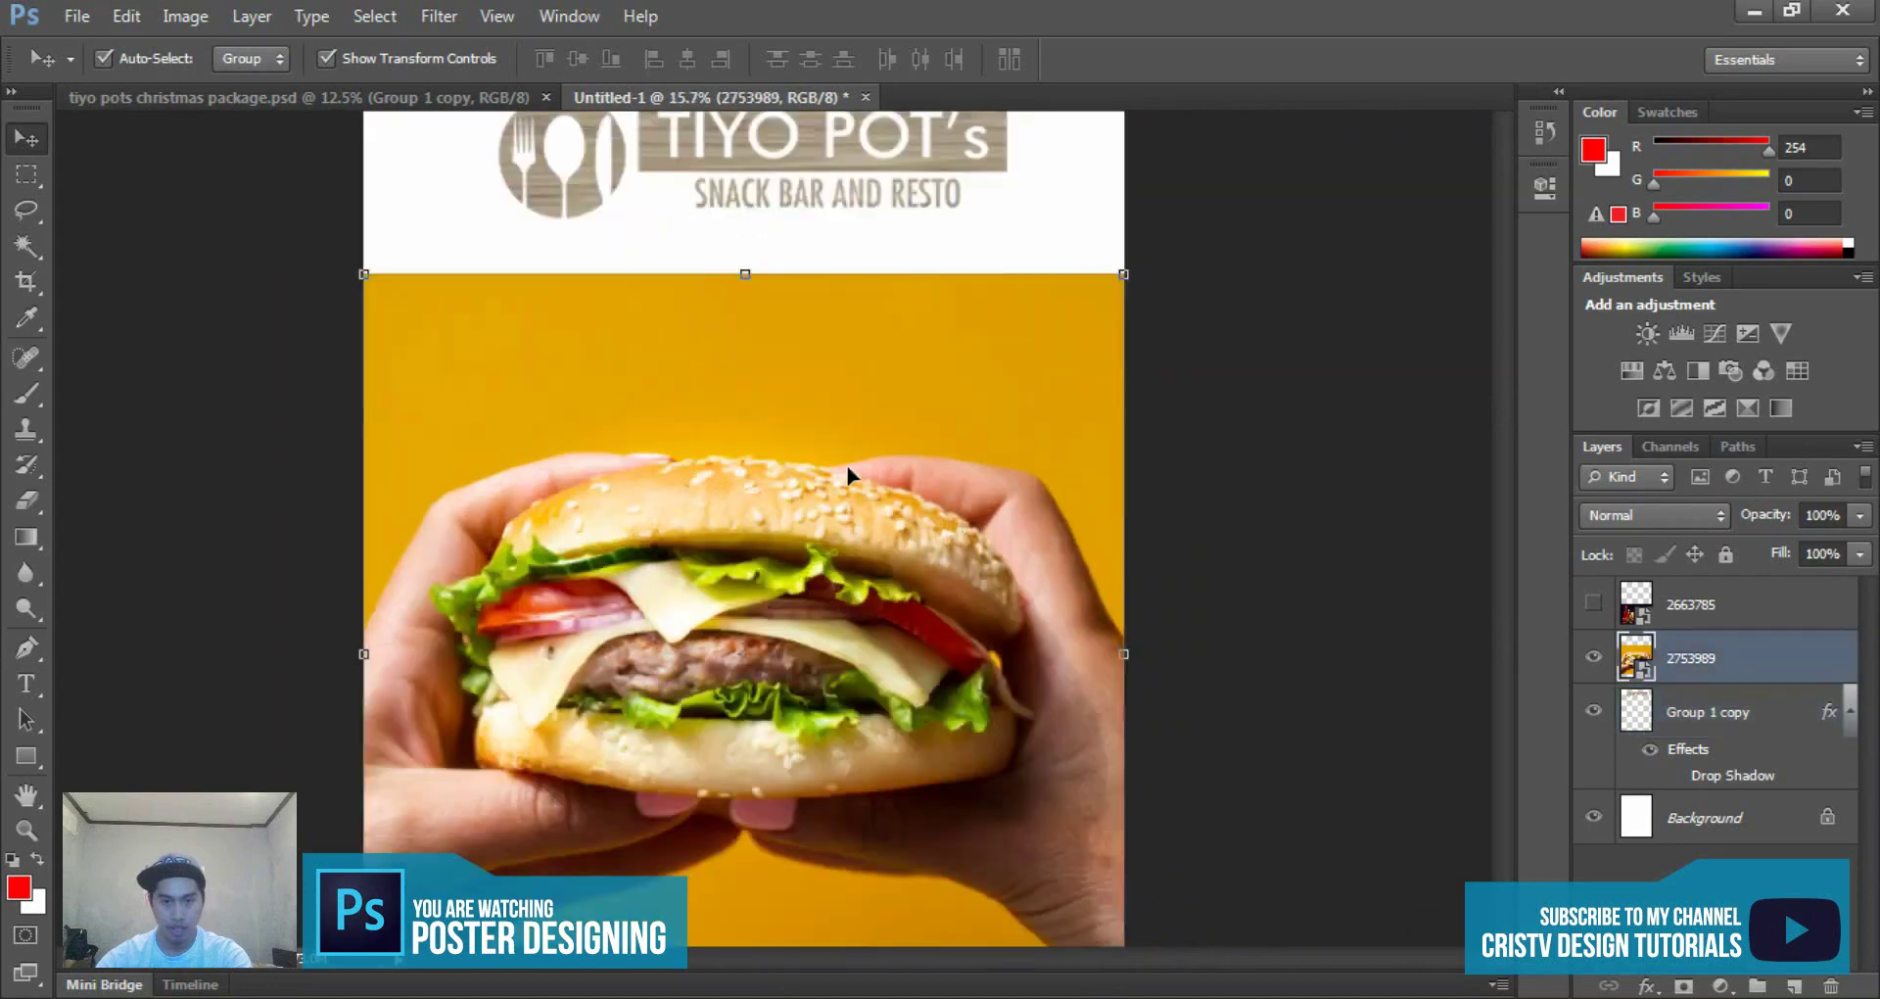
pyautogui.scroll(1, 862, 456)
pyautogui.scroll(-1, 873, 449)
pyautogui.scroll(-2, 874, 448)
pyautogui.scroll(1, 873, 448)
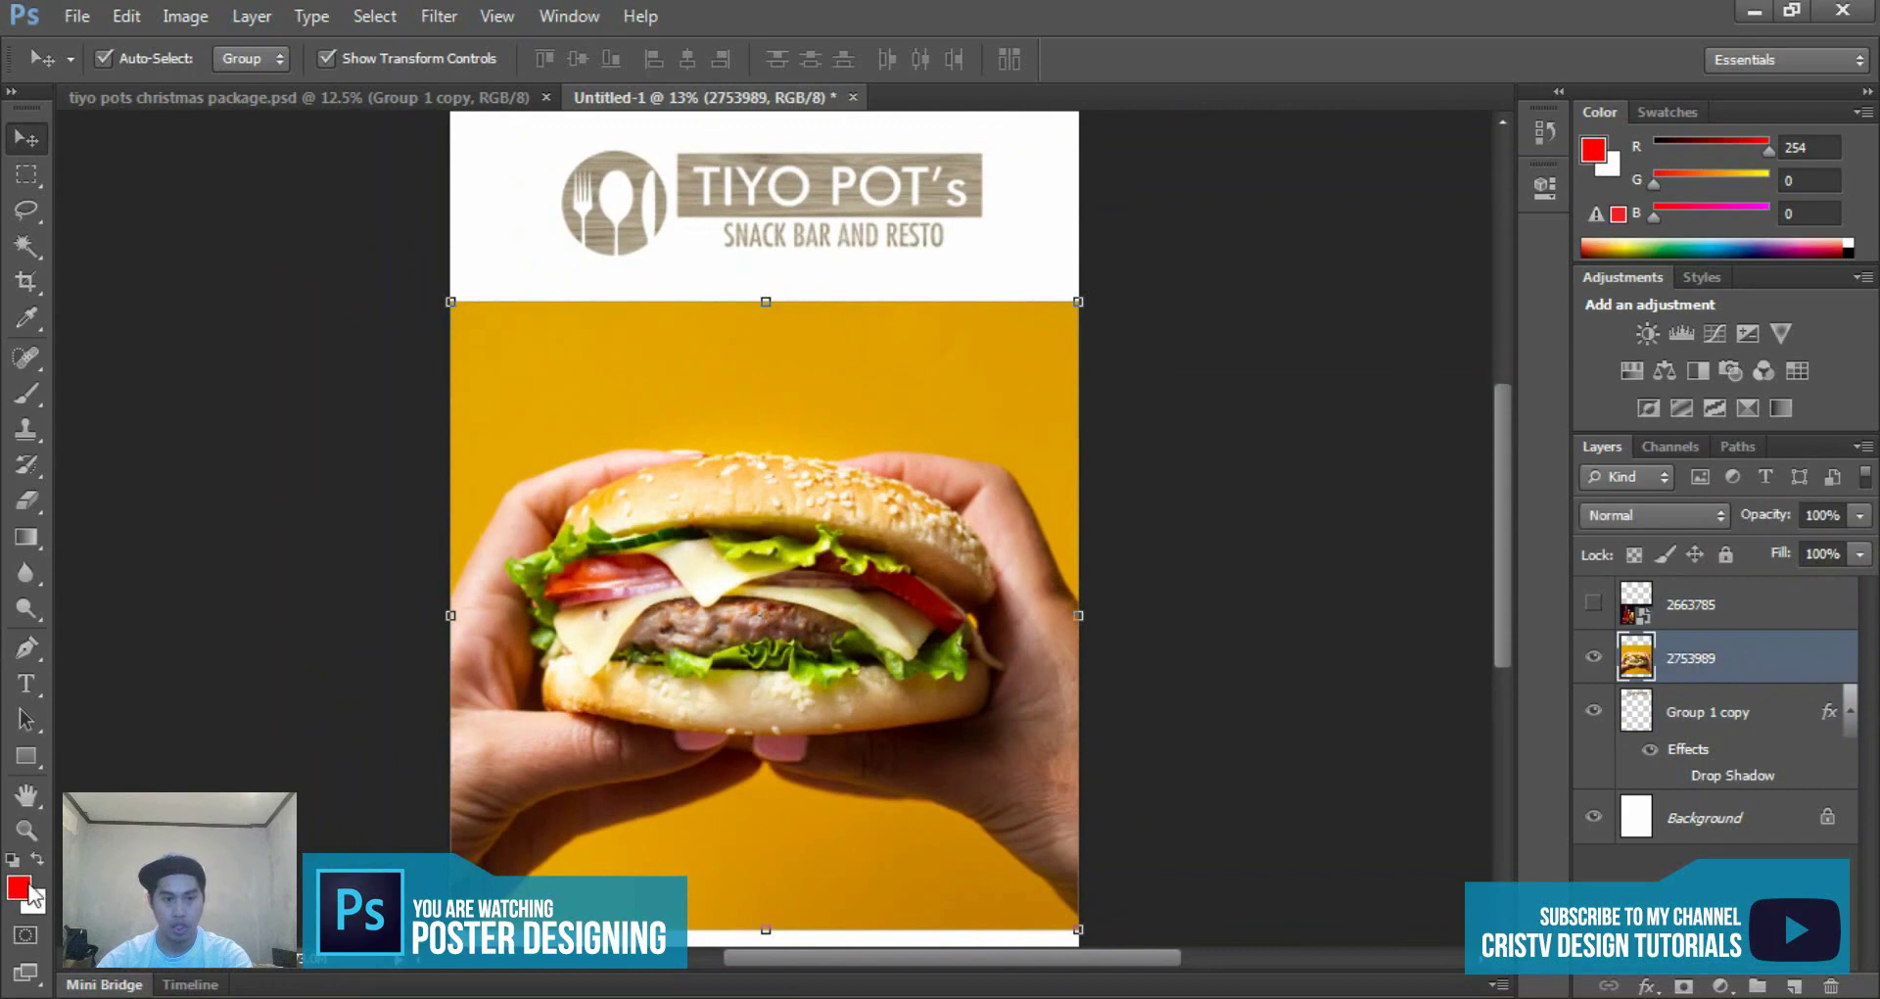
# - Sample the photo's golden yellow backdrop (R226 G162 B0) as the foreground colour
pyautogui.press('i')
pyautogui.click(761, 350)
pyautogui.press('v')
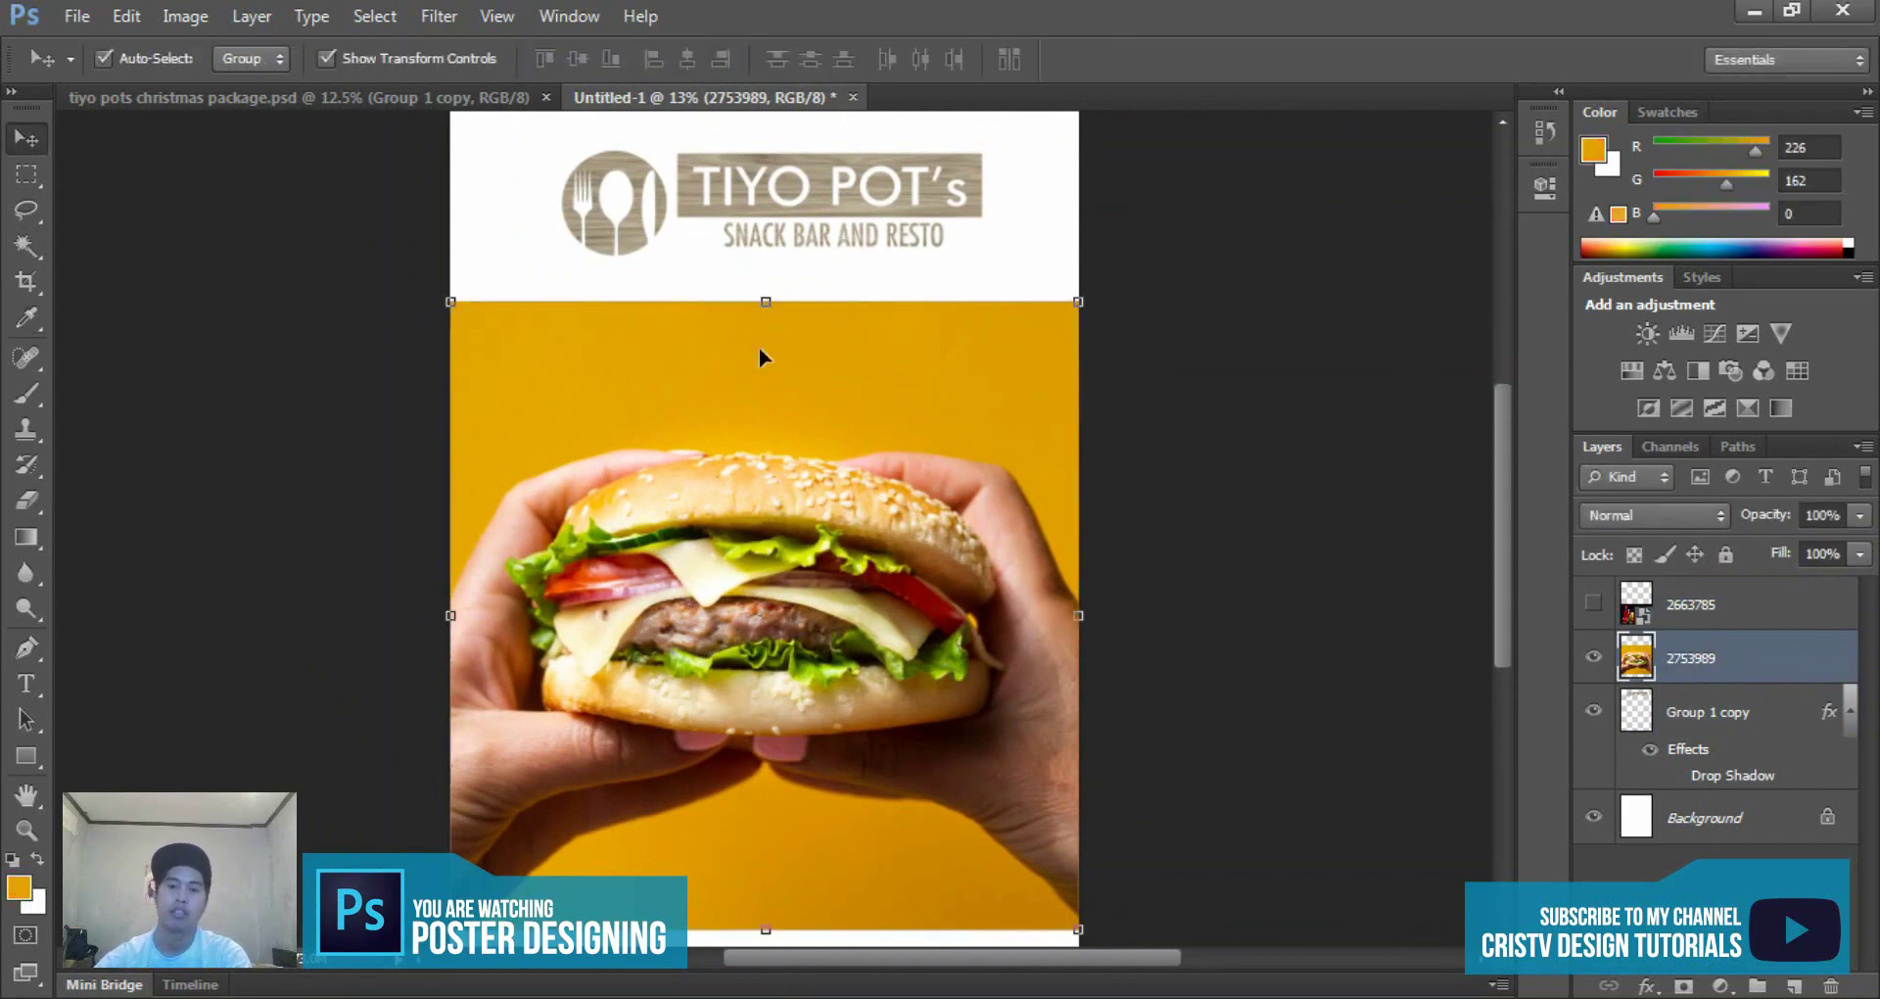
pyautogui.click(1655, 821)
# - Fill the white Background layer with the sampled golden yellow using the Paint Bucket
pyautogui.press('g')
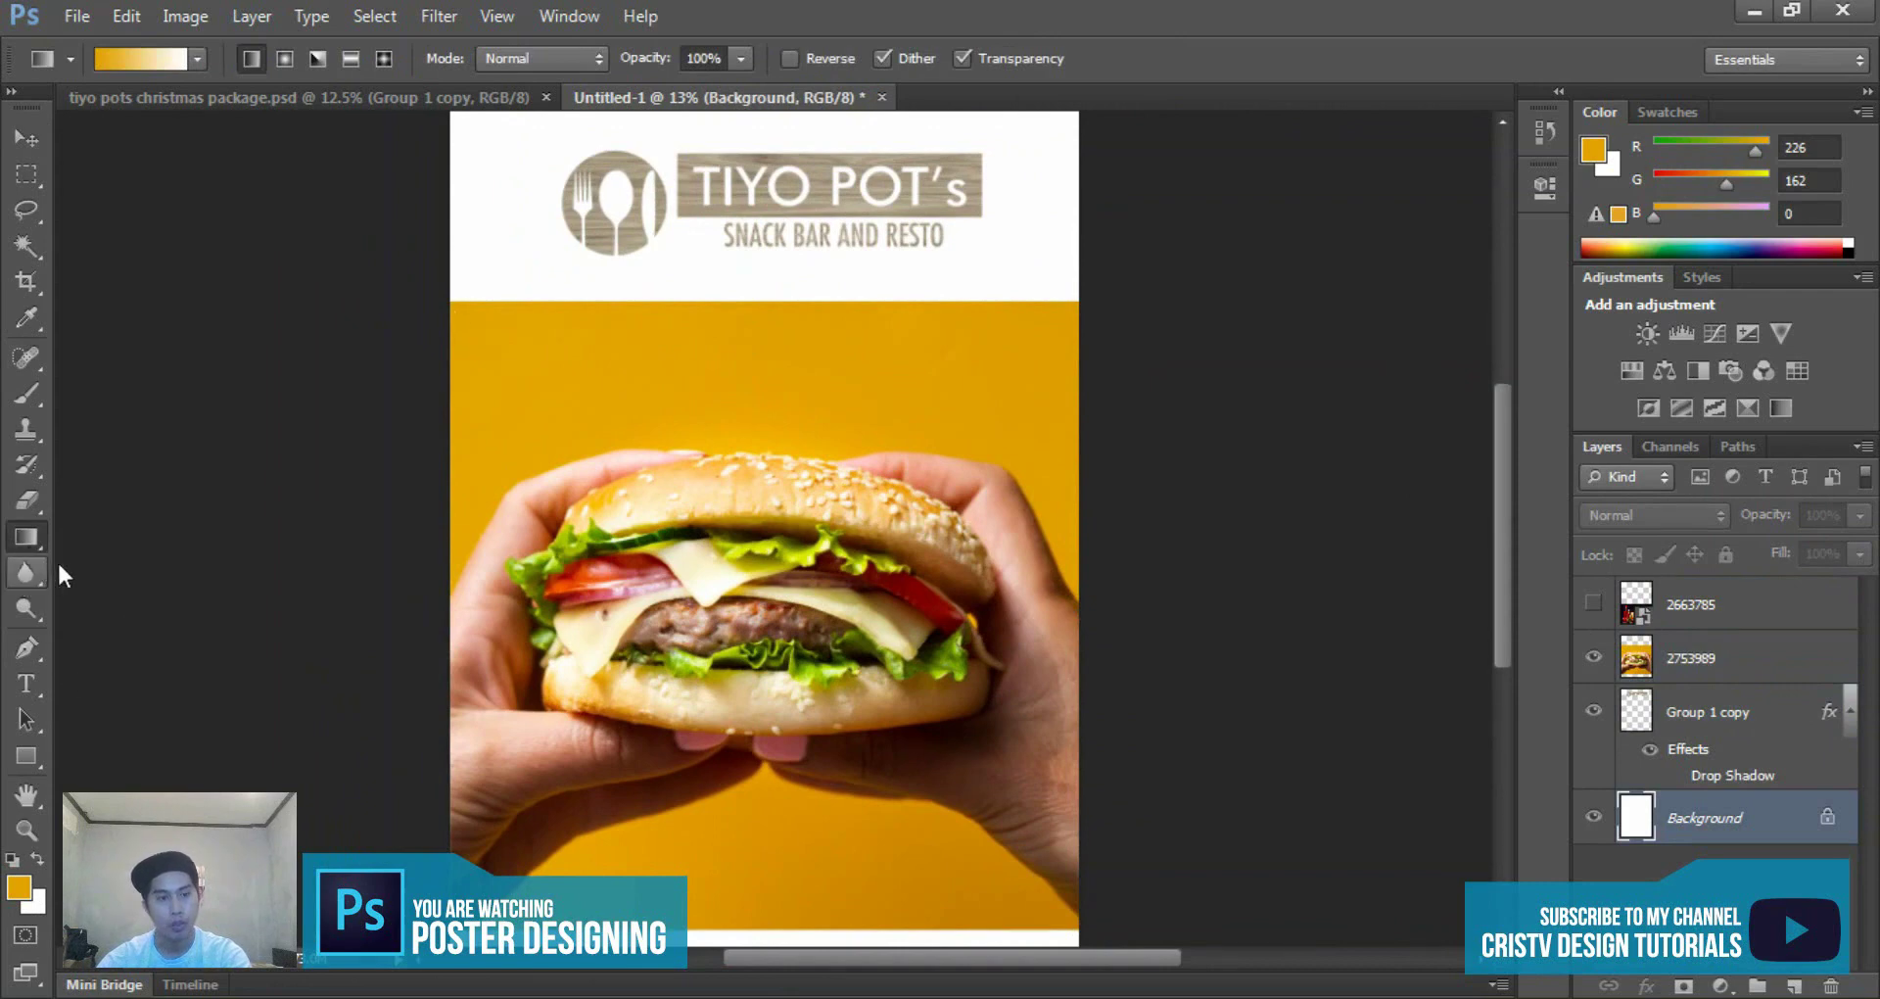
pyautogui.hotkey('shift', 'g')
pyautogui.scroll(-2, 629, 327)
pyautogui.click(645, 348)
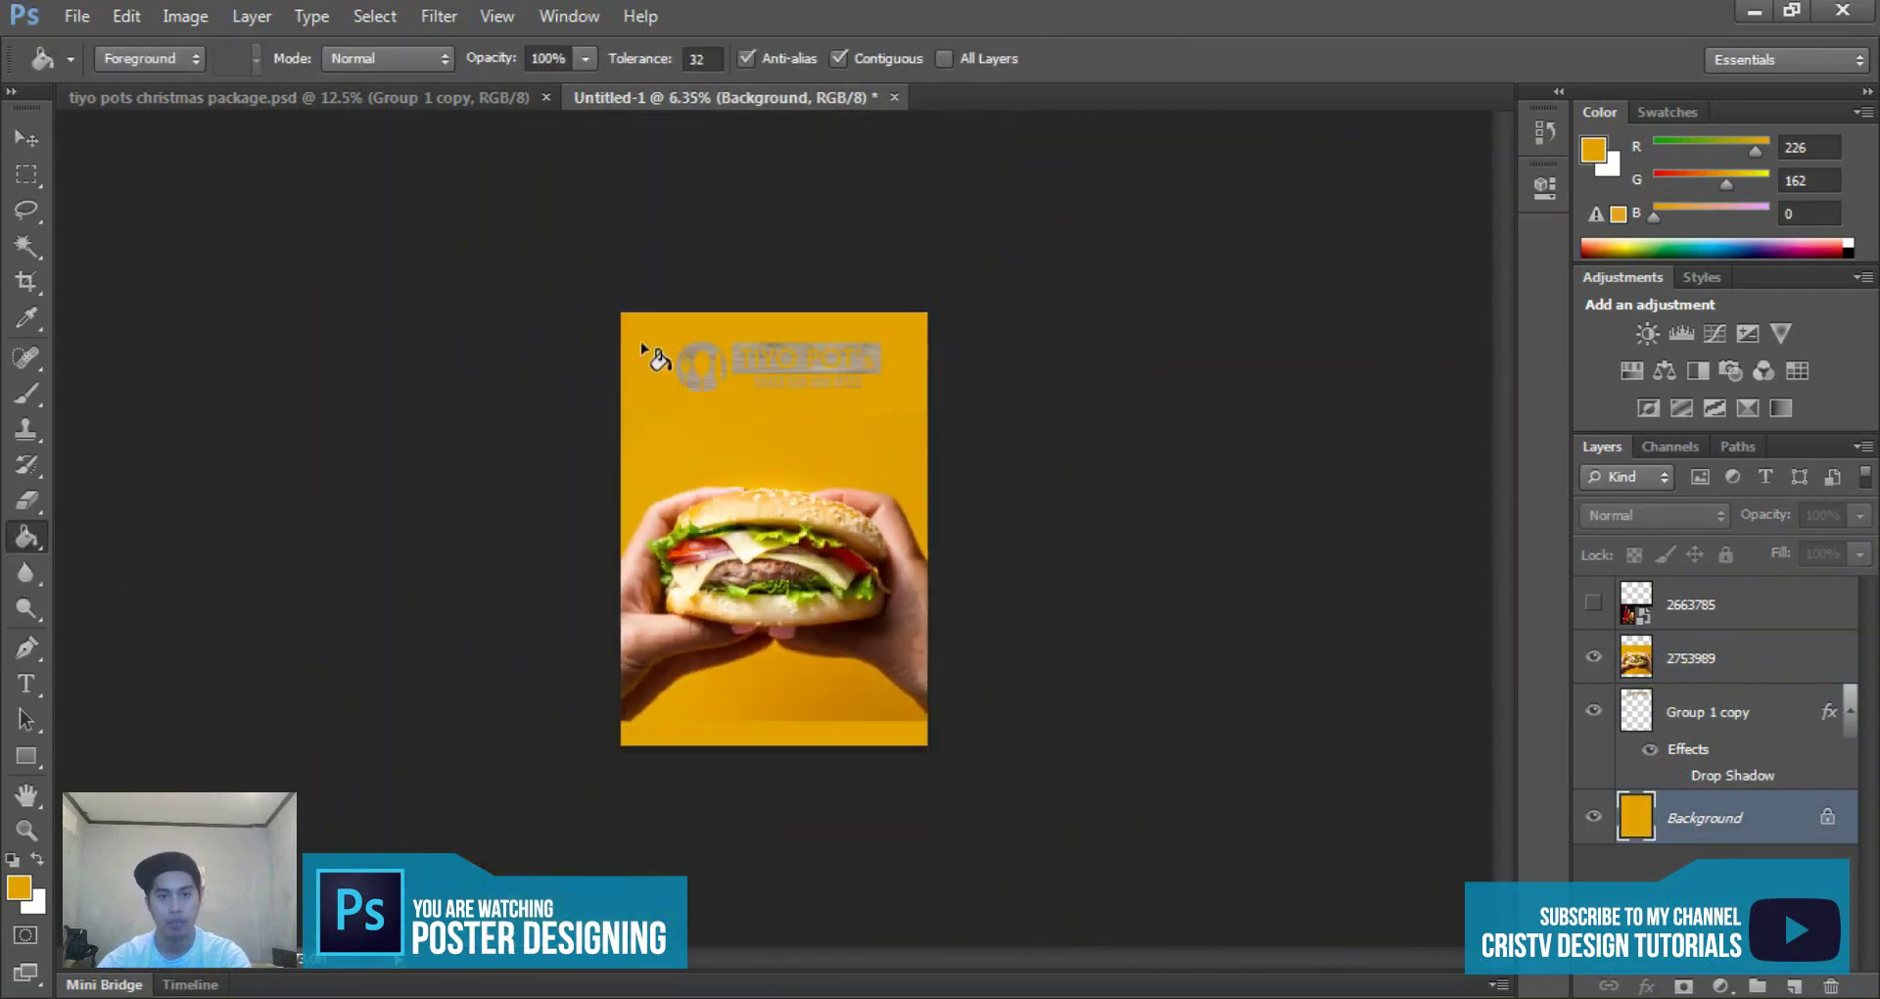
# - Move the burger photo layer up on the poster
pyautogui.press('v')
pyautogui.scroll(2, 1281, 454)
pyautogui.scroll(-2, 1251, 436)
pyautogui.scroll(1, 1252, 437)
pyautogui.click(791, 646)
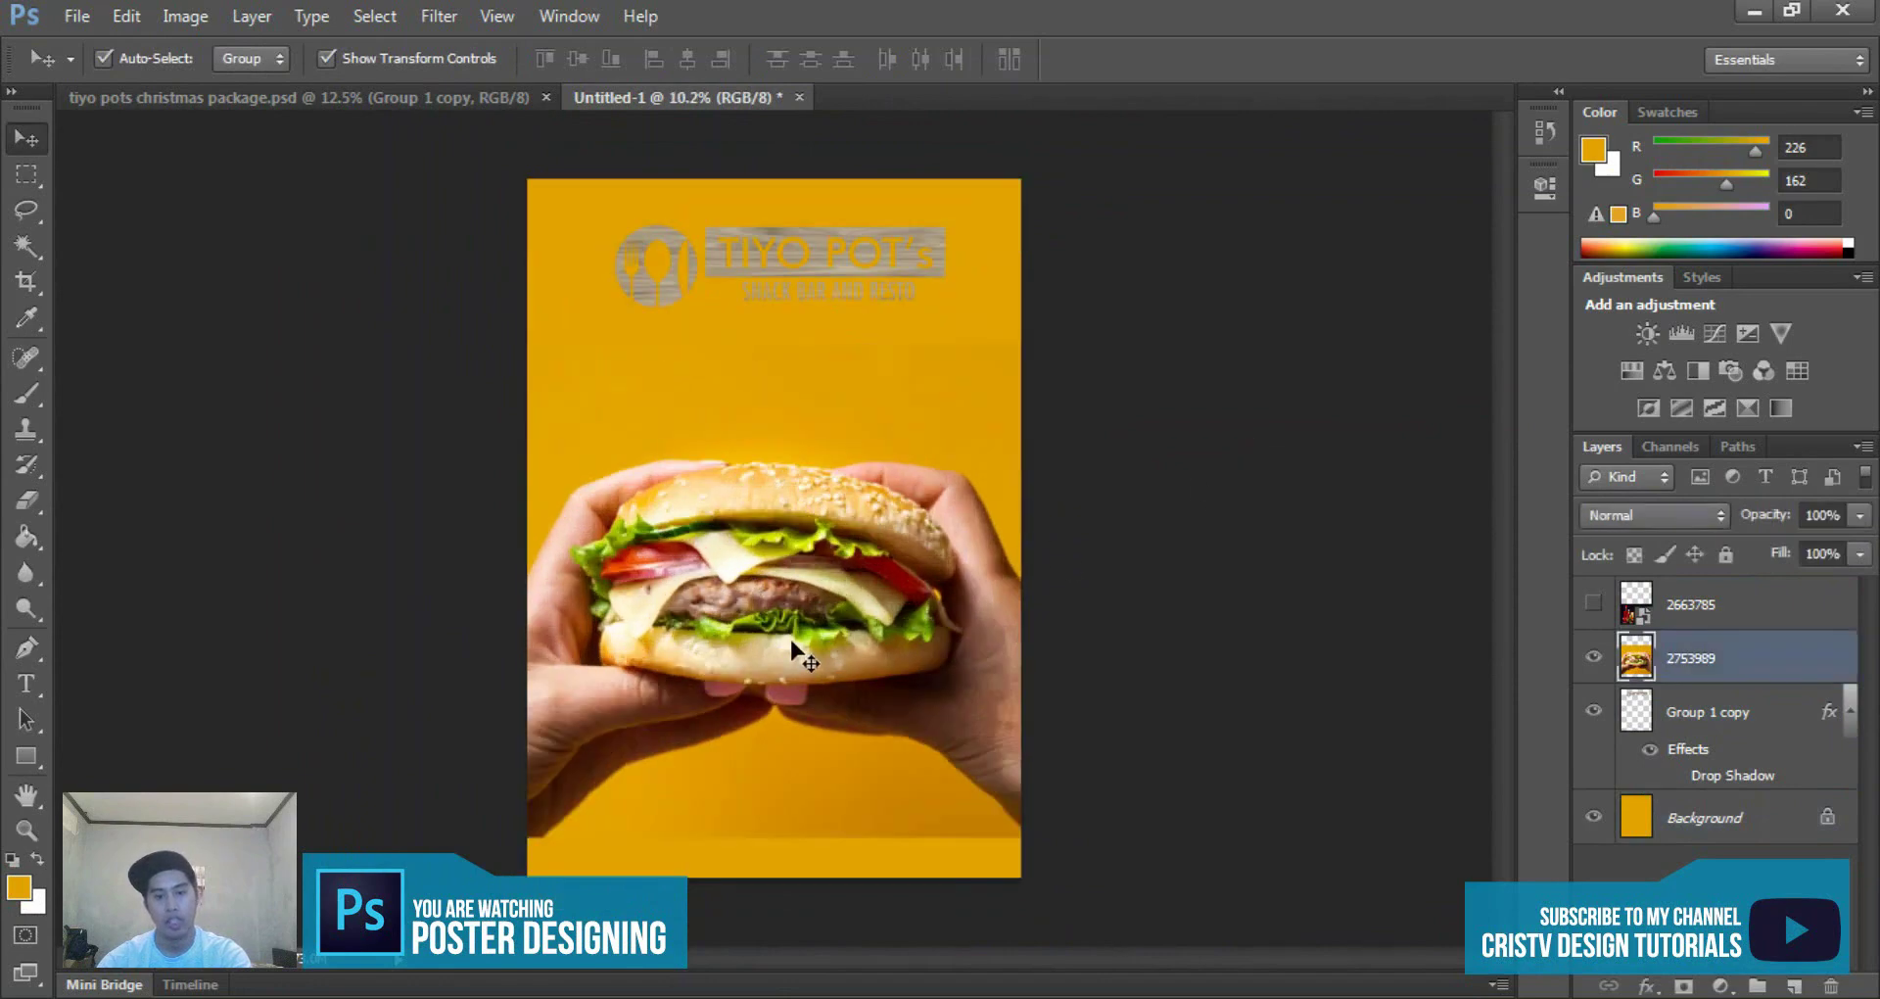
pyautogui.scroll(2, 789, 636)
pyautogui.scroll(-2, 789, 636)
pyautogui.moveTo(950, 519); pyautogui.dragTo(949, 487)
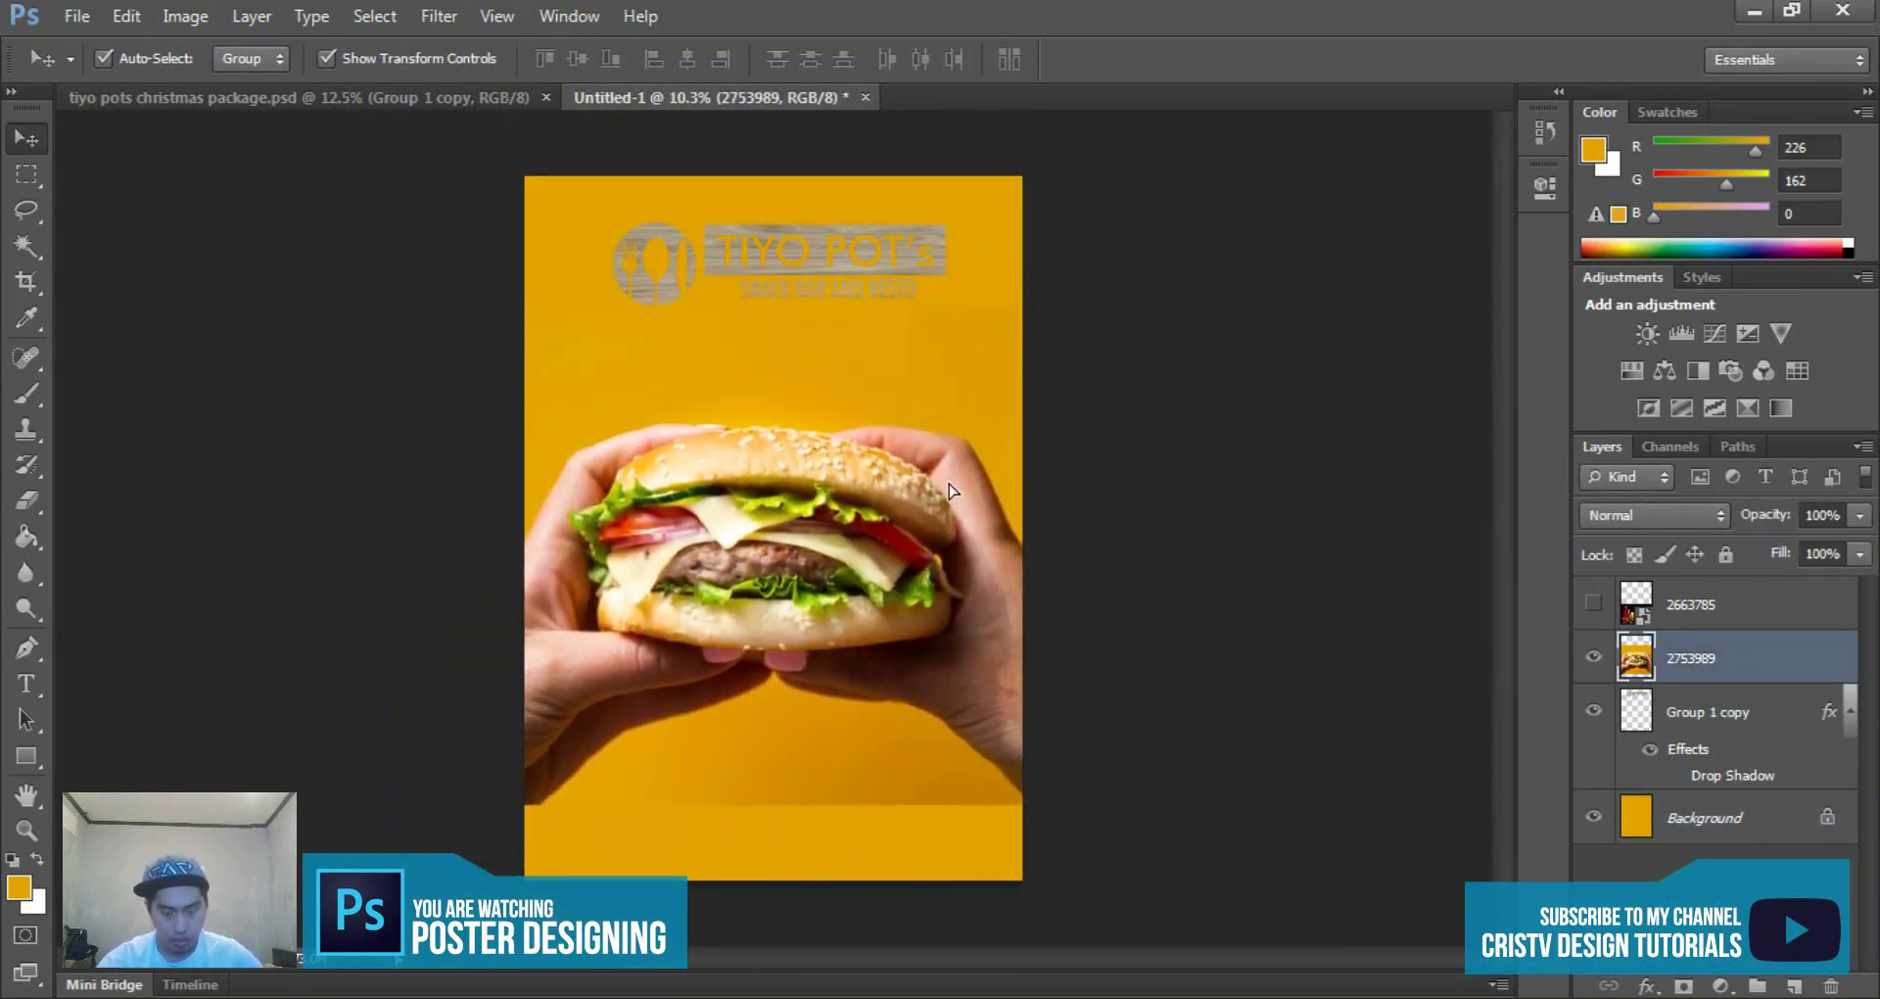
pyautogui.scroll(-1, 942, 460)
pyautogui.scroll(-1, 936, 428)
pyautogui.scroll(4, 881, 500)
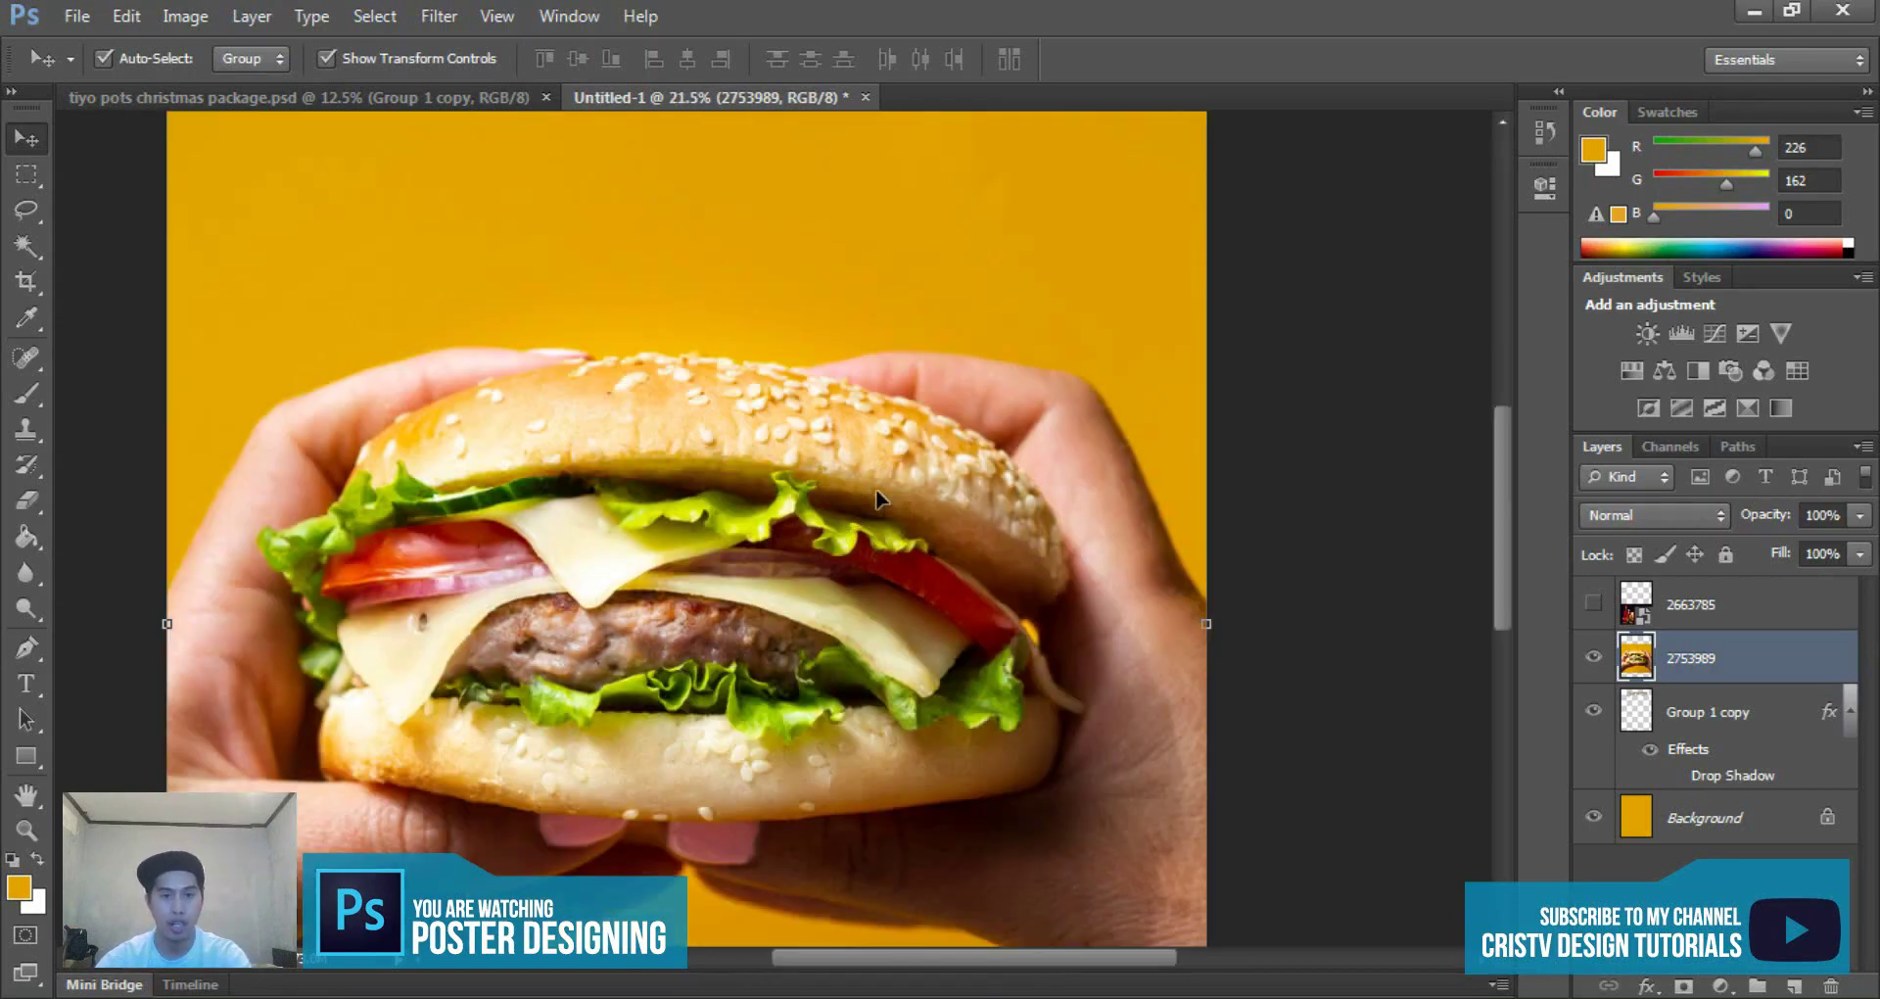
pyautogui.scroll(-2, 879, 500)
pyautogui.scroll(-2, 935, 609)
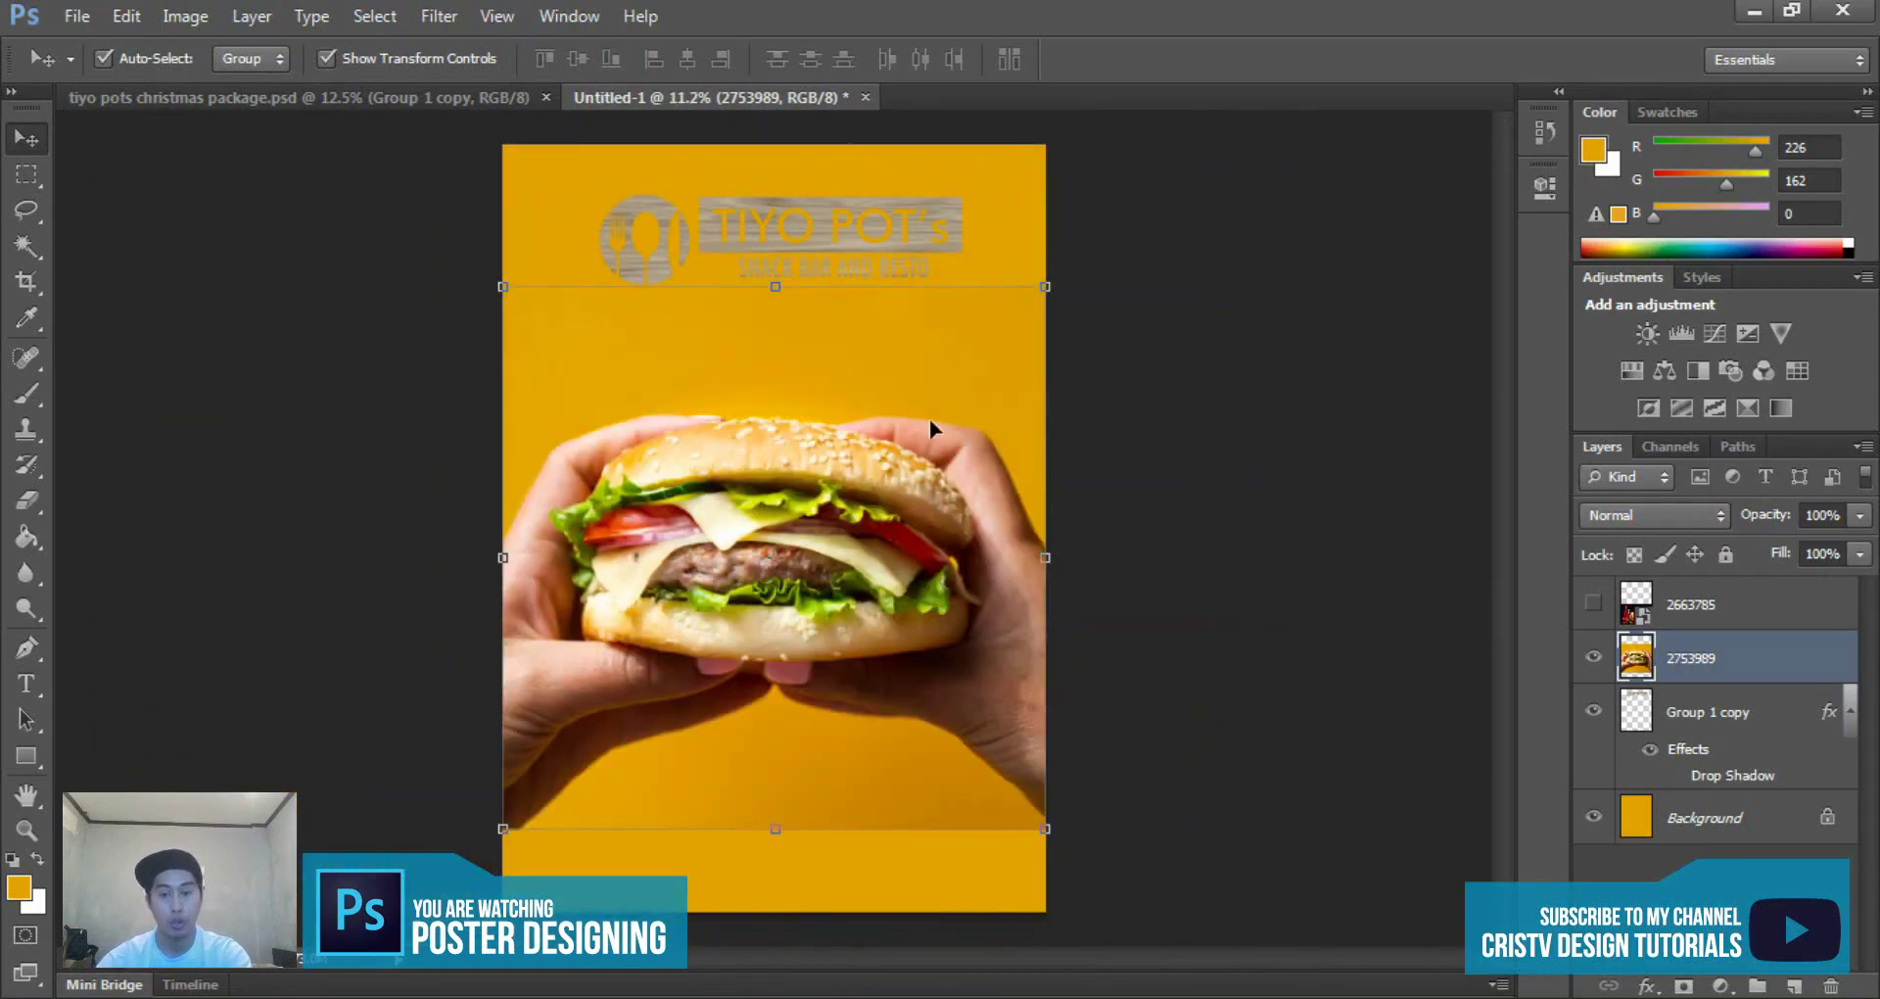
# - Fit the poster in the window and reposition the burger photo partly over the logo
pyautogui.click(1758, 818)
pyautogui.hotkey('ctrl', '0')
pyautogui.scroll(3, 705, 281)
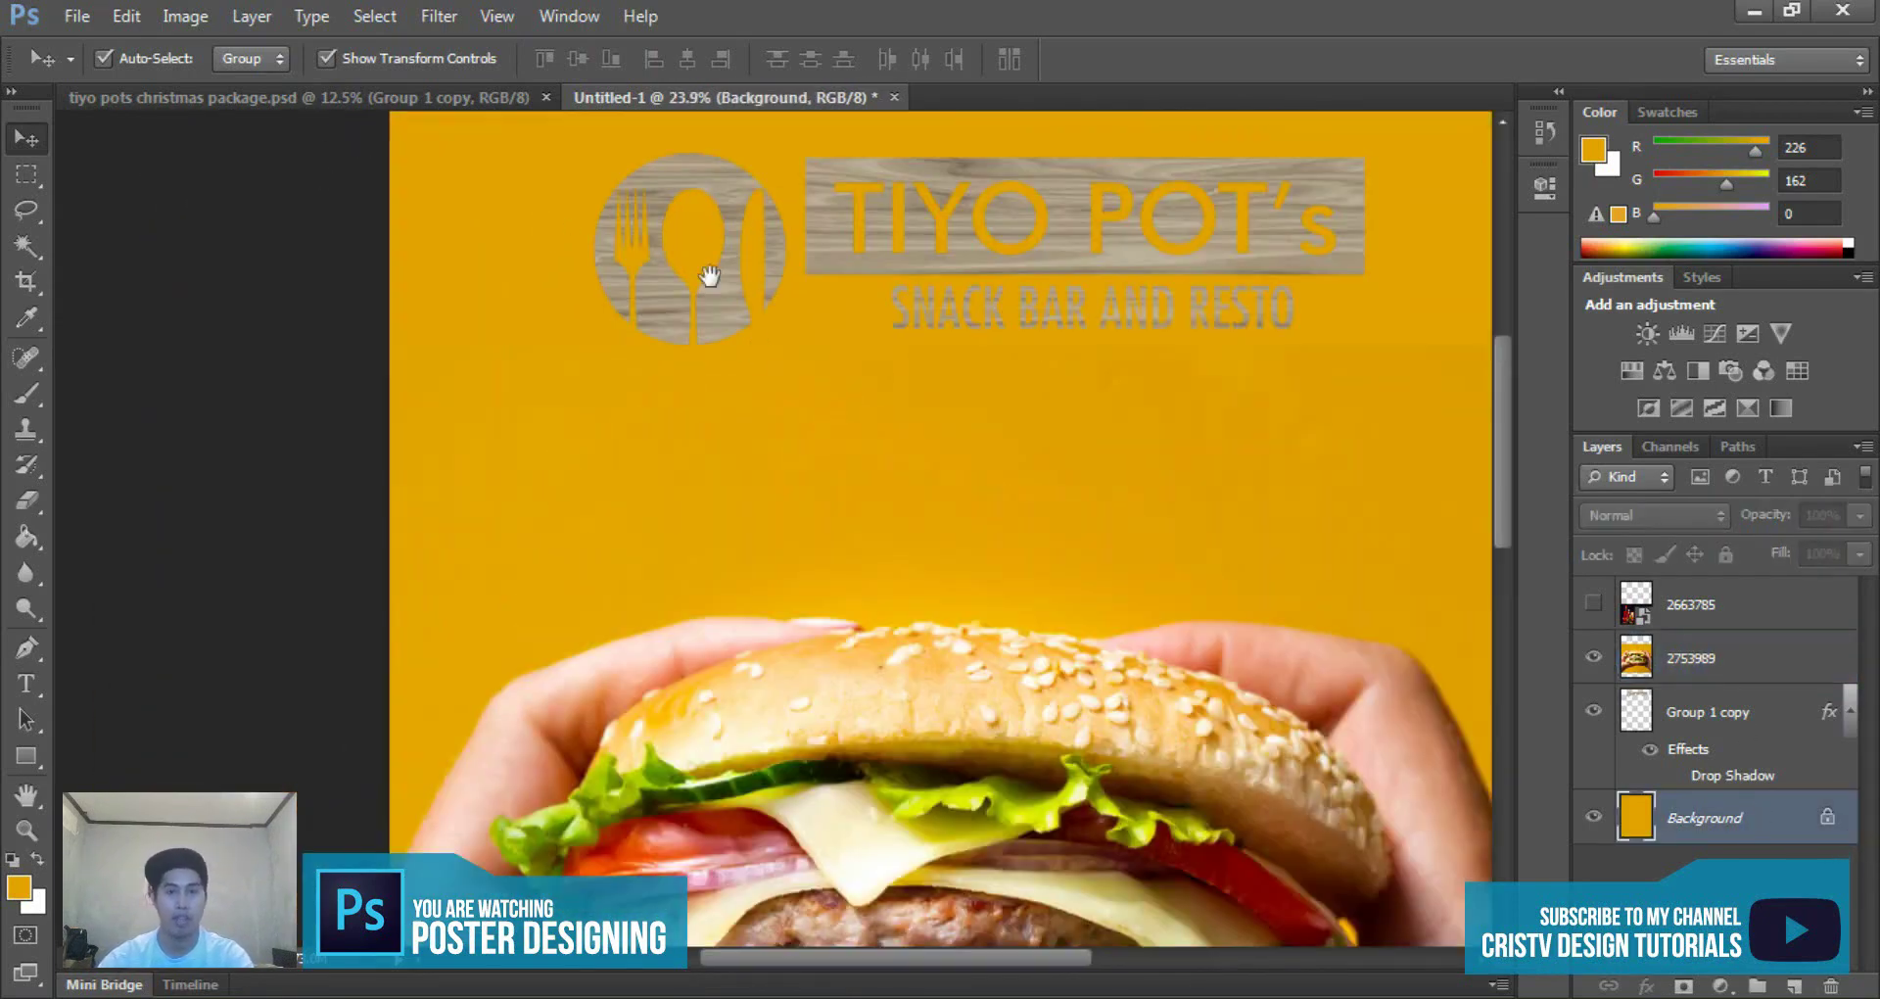
pyautogui.scroll(-2, 721, 554)
pyautogui.click(722, 554)
pyautogui.scroll(-2, 789, 480)
pyautogui.scroll(1, 790, 480)
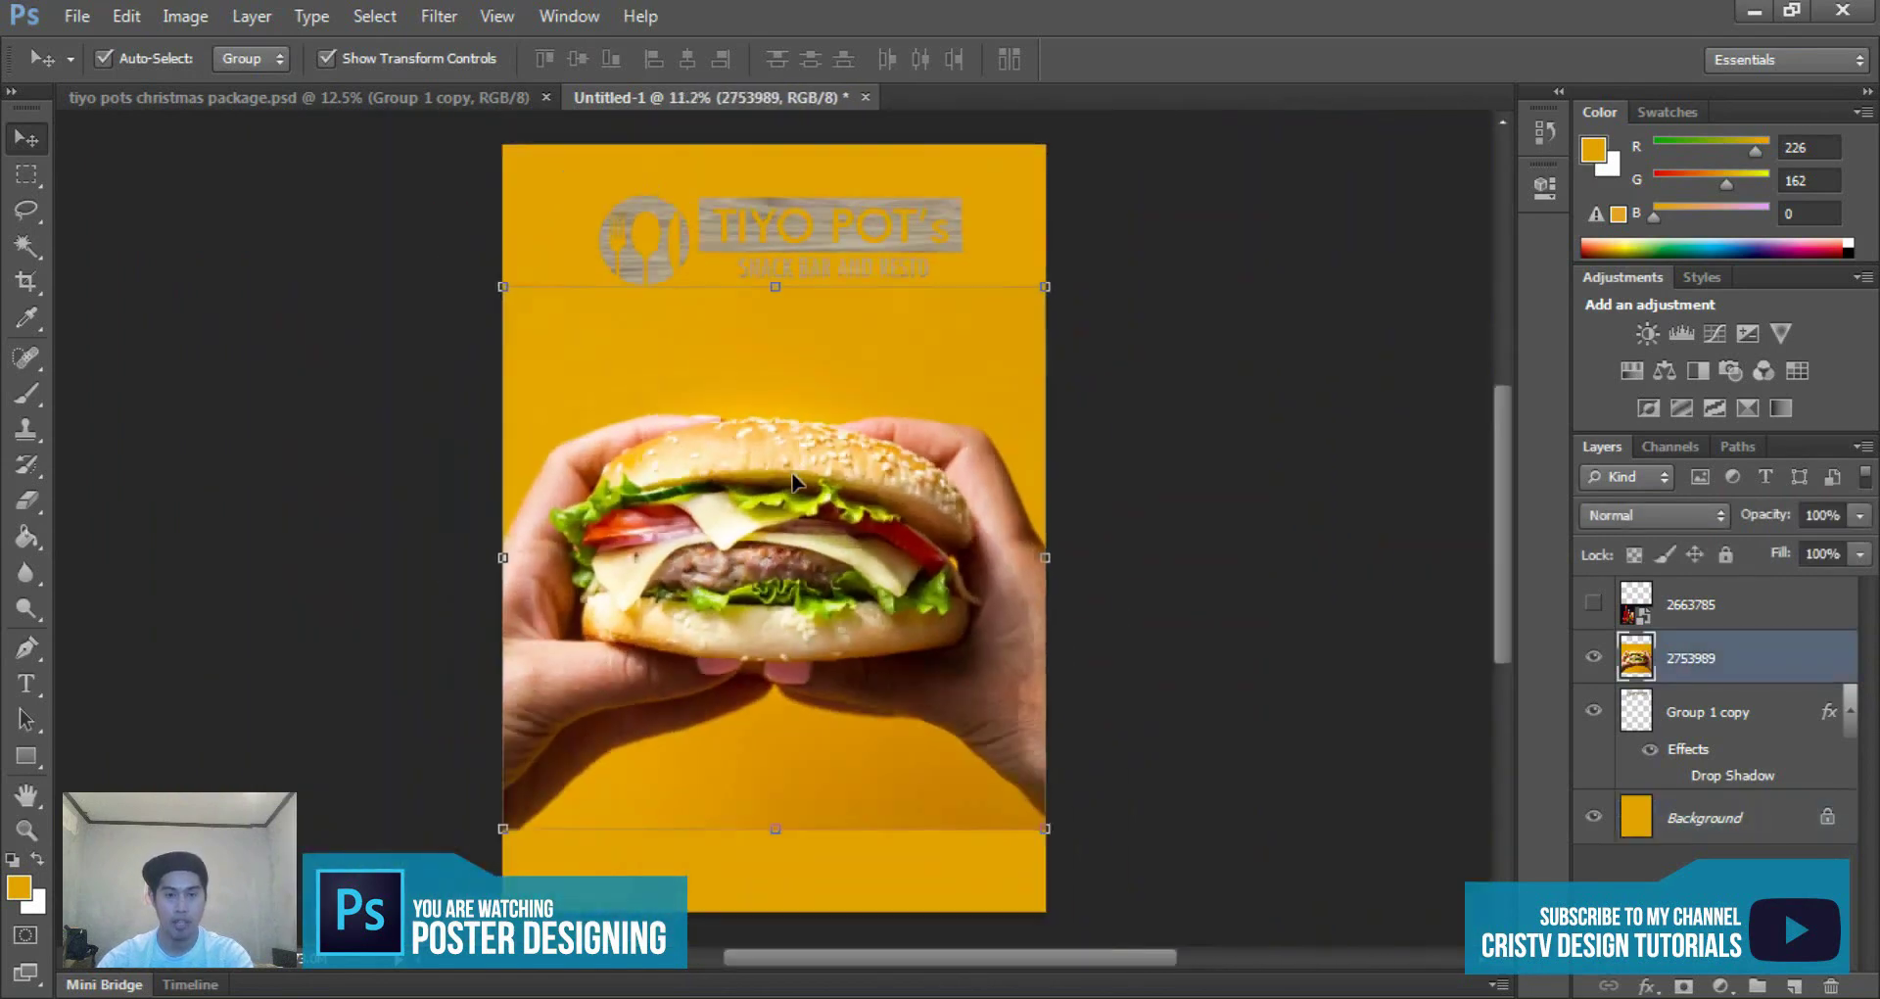
pyautogui.scroll(-1, 791, 480)
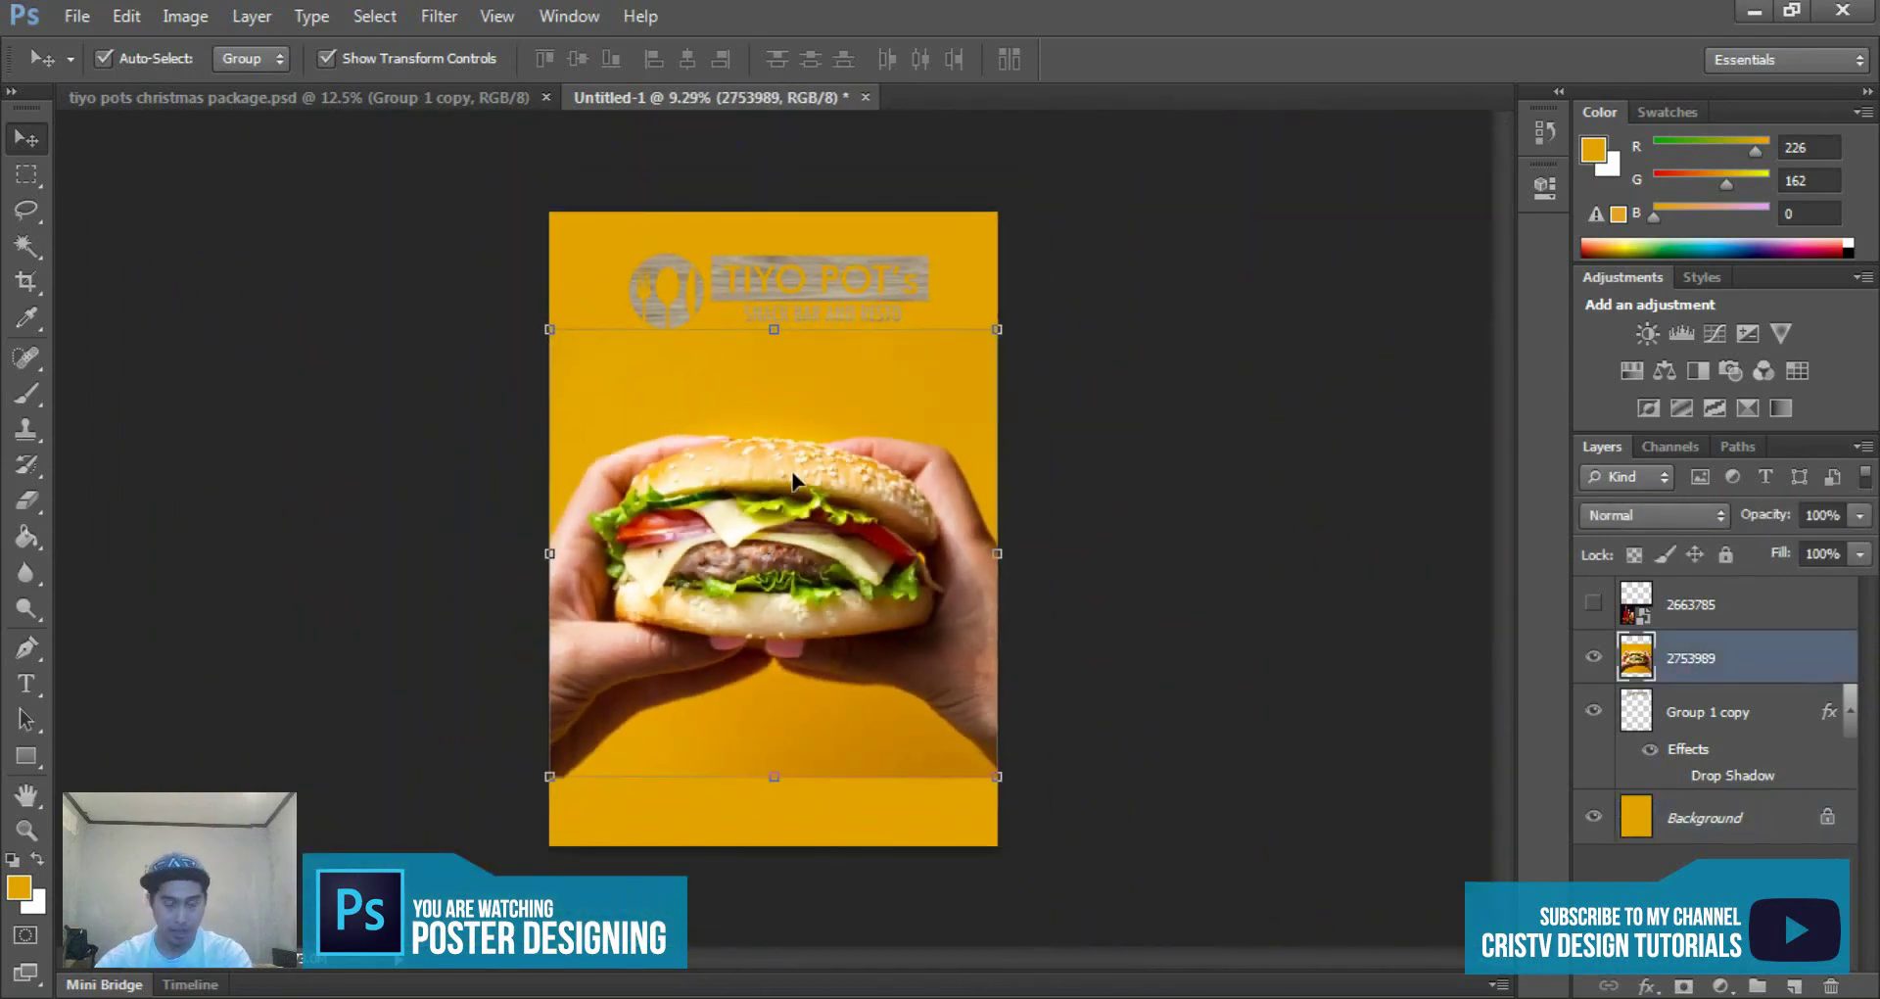
pyautogui.scroll(2, 793, 480)
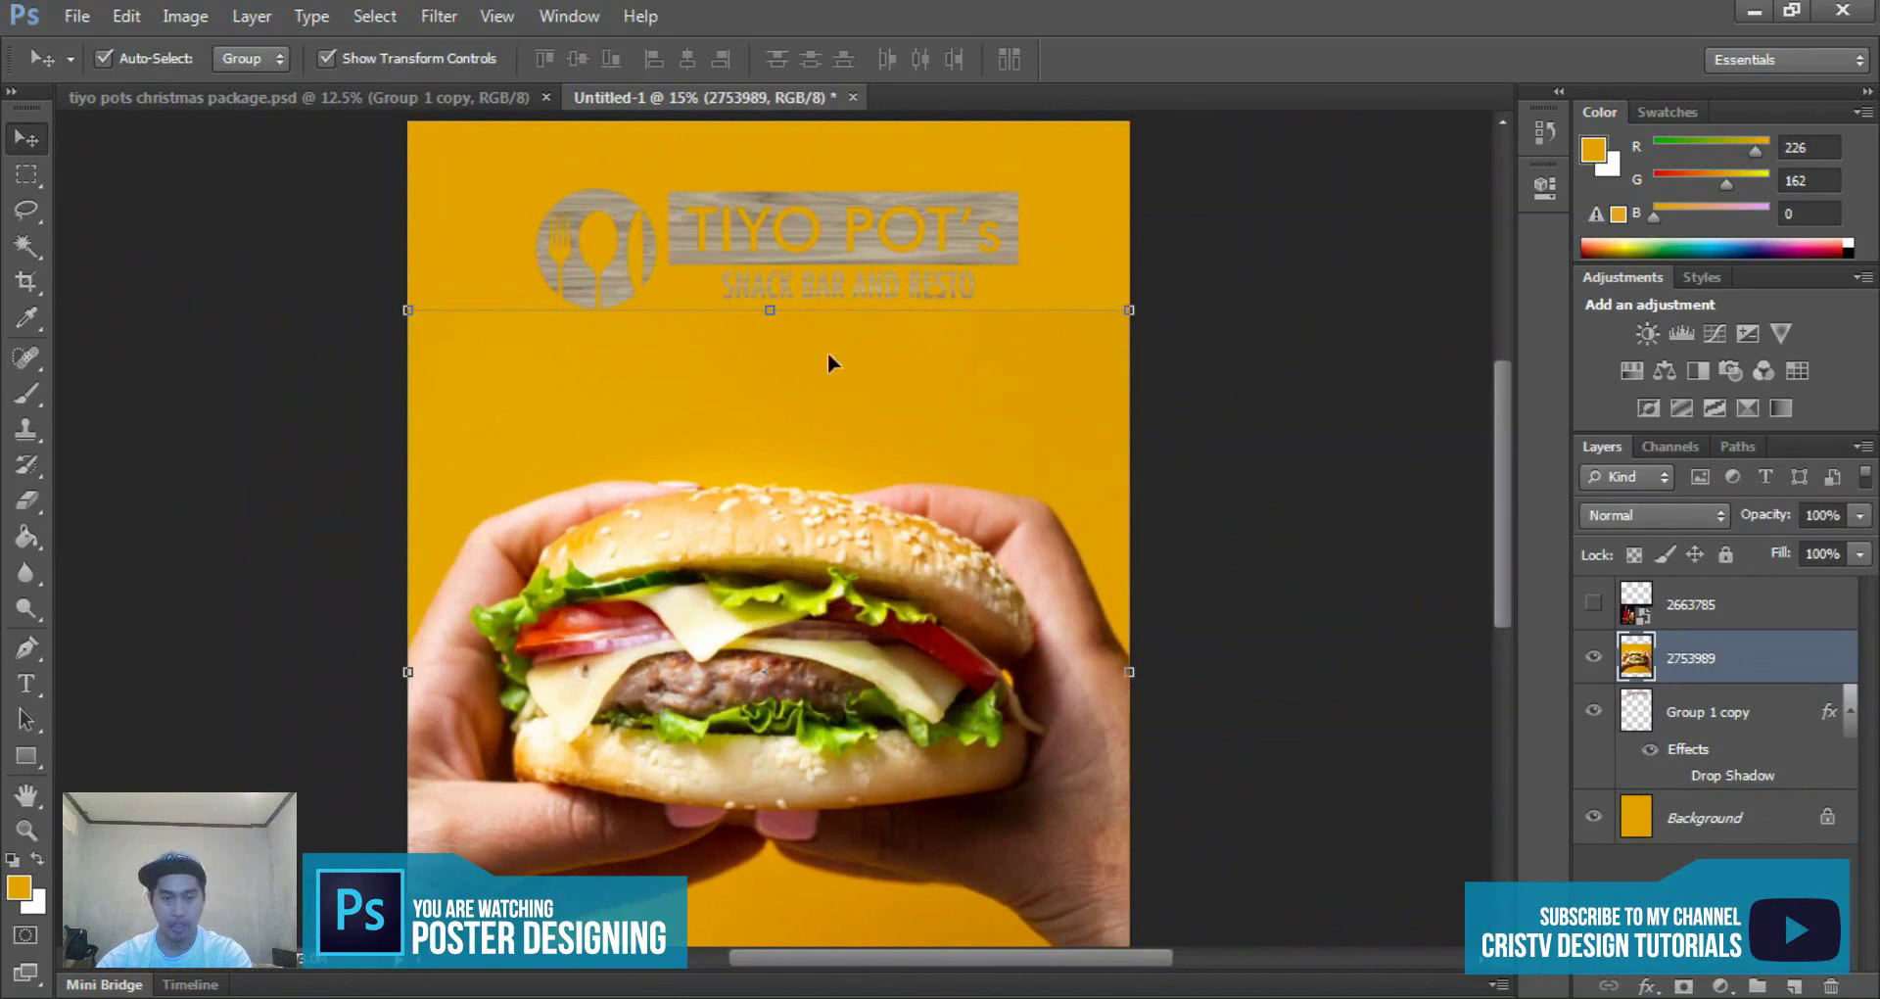
pyautogui.scroll(-2, 831, 484)
pyautogui.scroll(1, 822, 483)
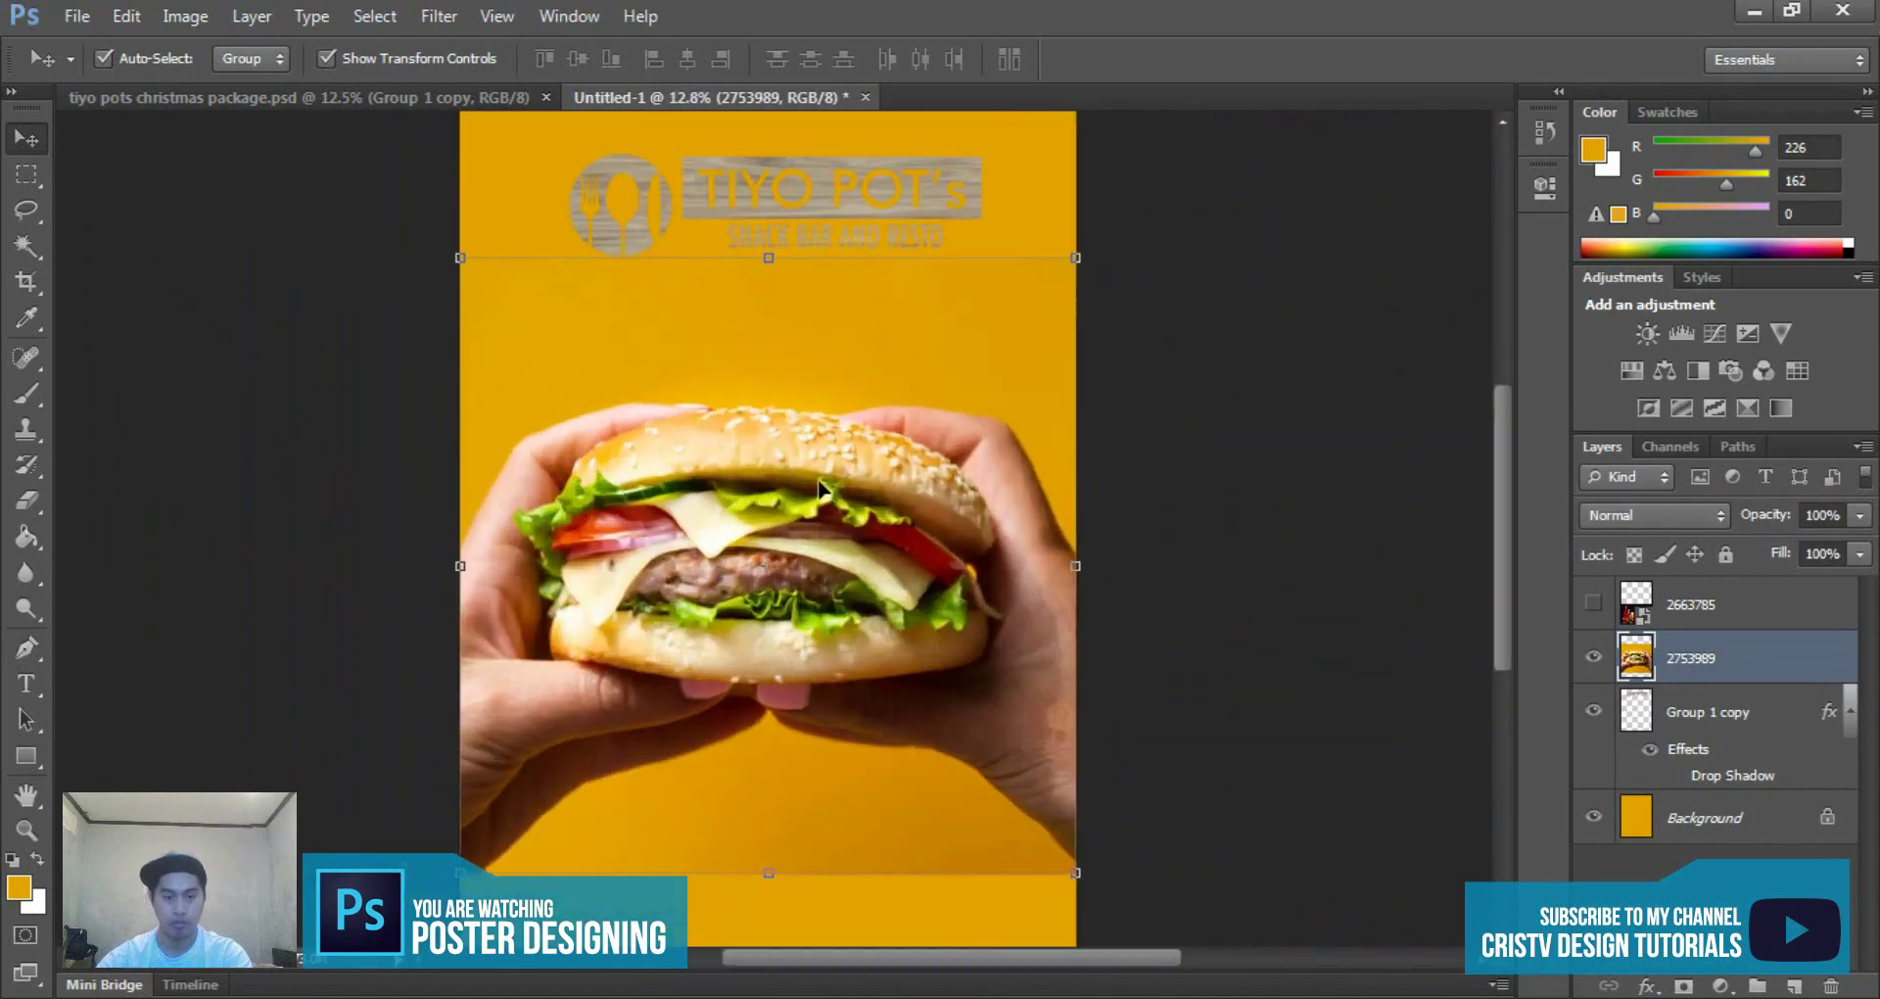
pyautogui.scroll(-2, 891, 509)
pyautogui.moveTo(925, 537)
pyautogui.mouseDown()
pyautogui.moveTo(913, 500)
pyautogui.moveTo(931, 537)
pyautogui.mouseUp()
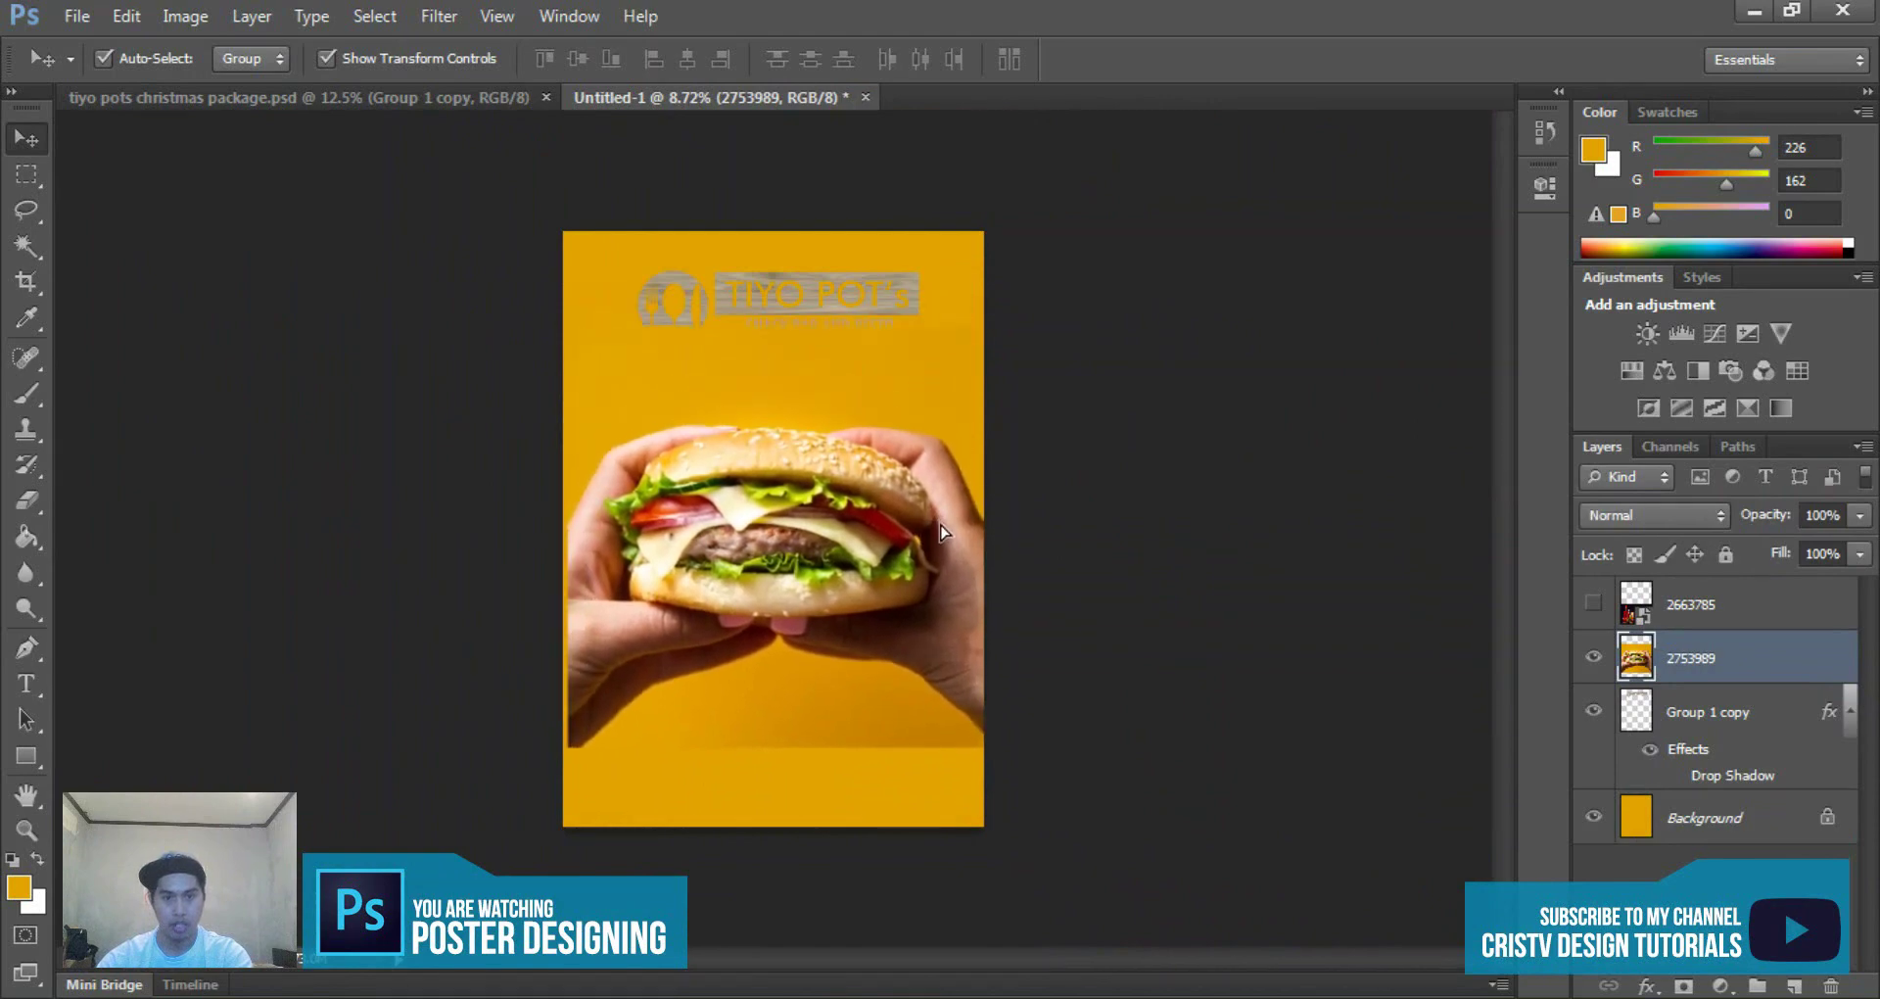
# - Enlarge the burger photo to about 101% and commit the transform
pyautogui.hotkey('ctrl', 't')
pyautogui.scroll(2, 979, 441)
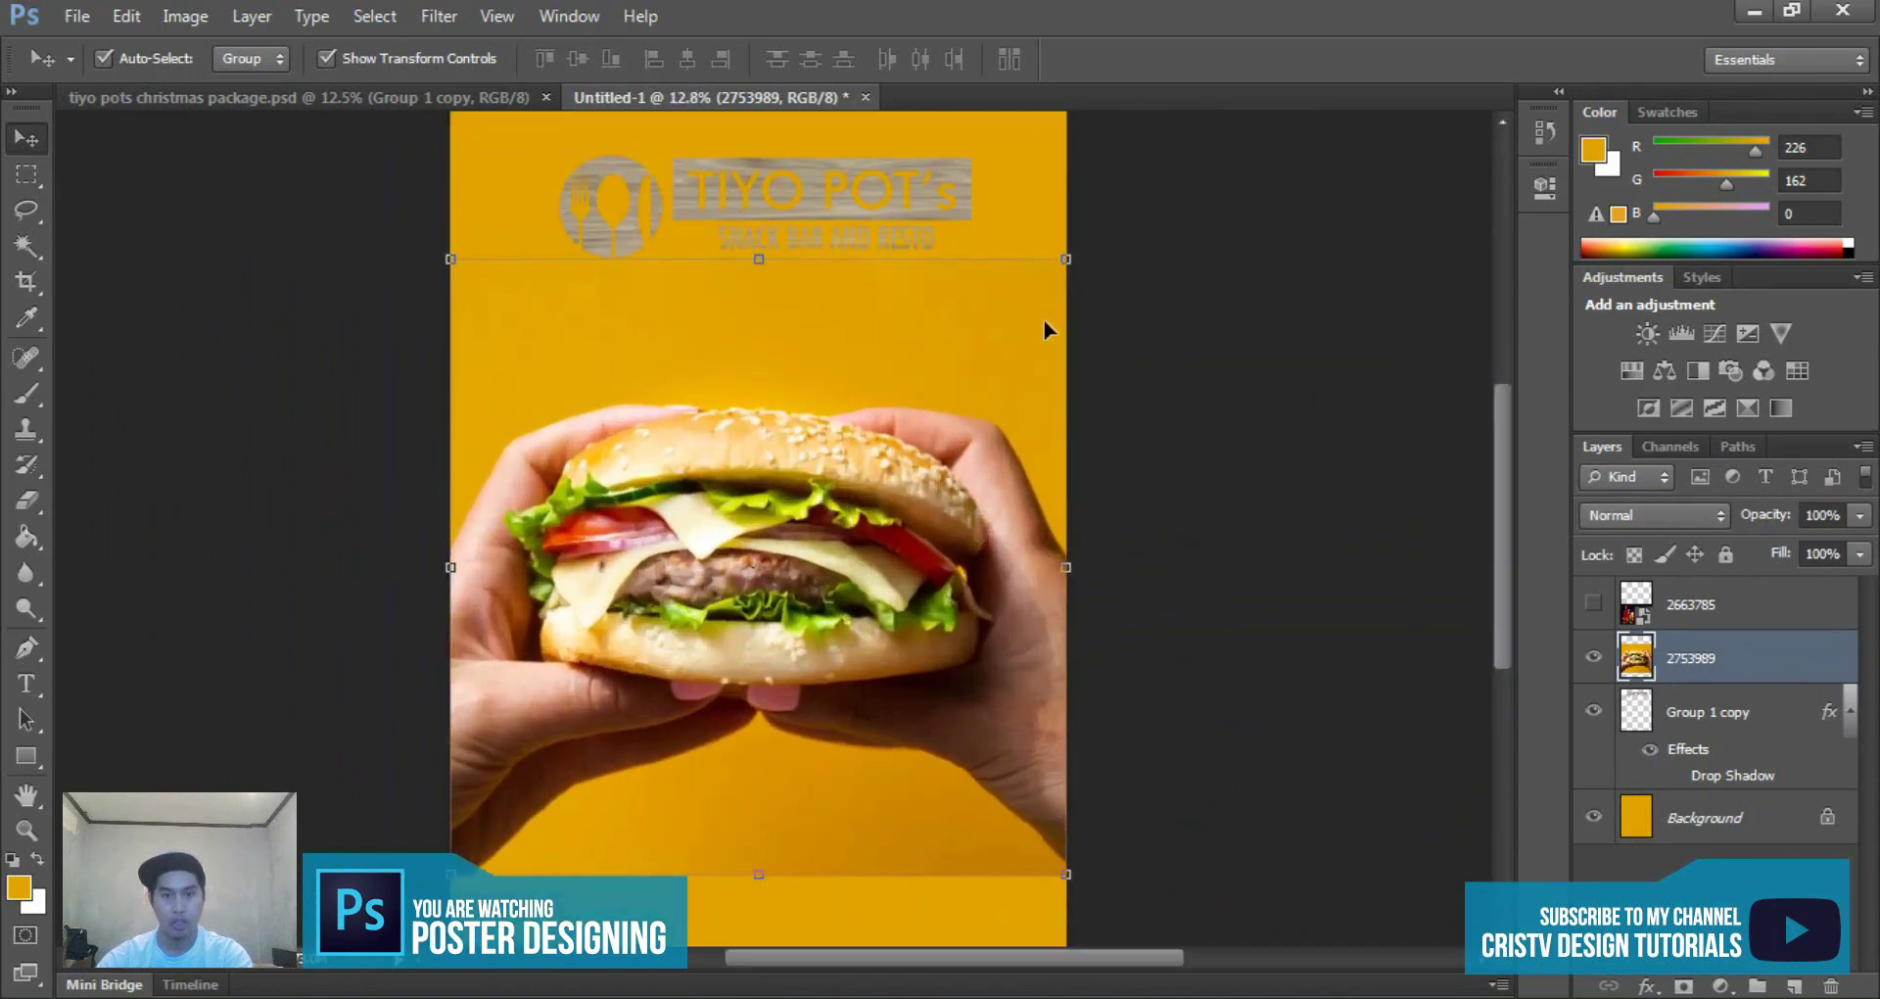
pyautogui.moveTo(1067, 259); pyautogui.dragTo(1077, 262)
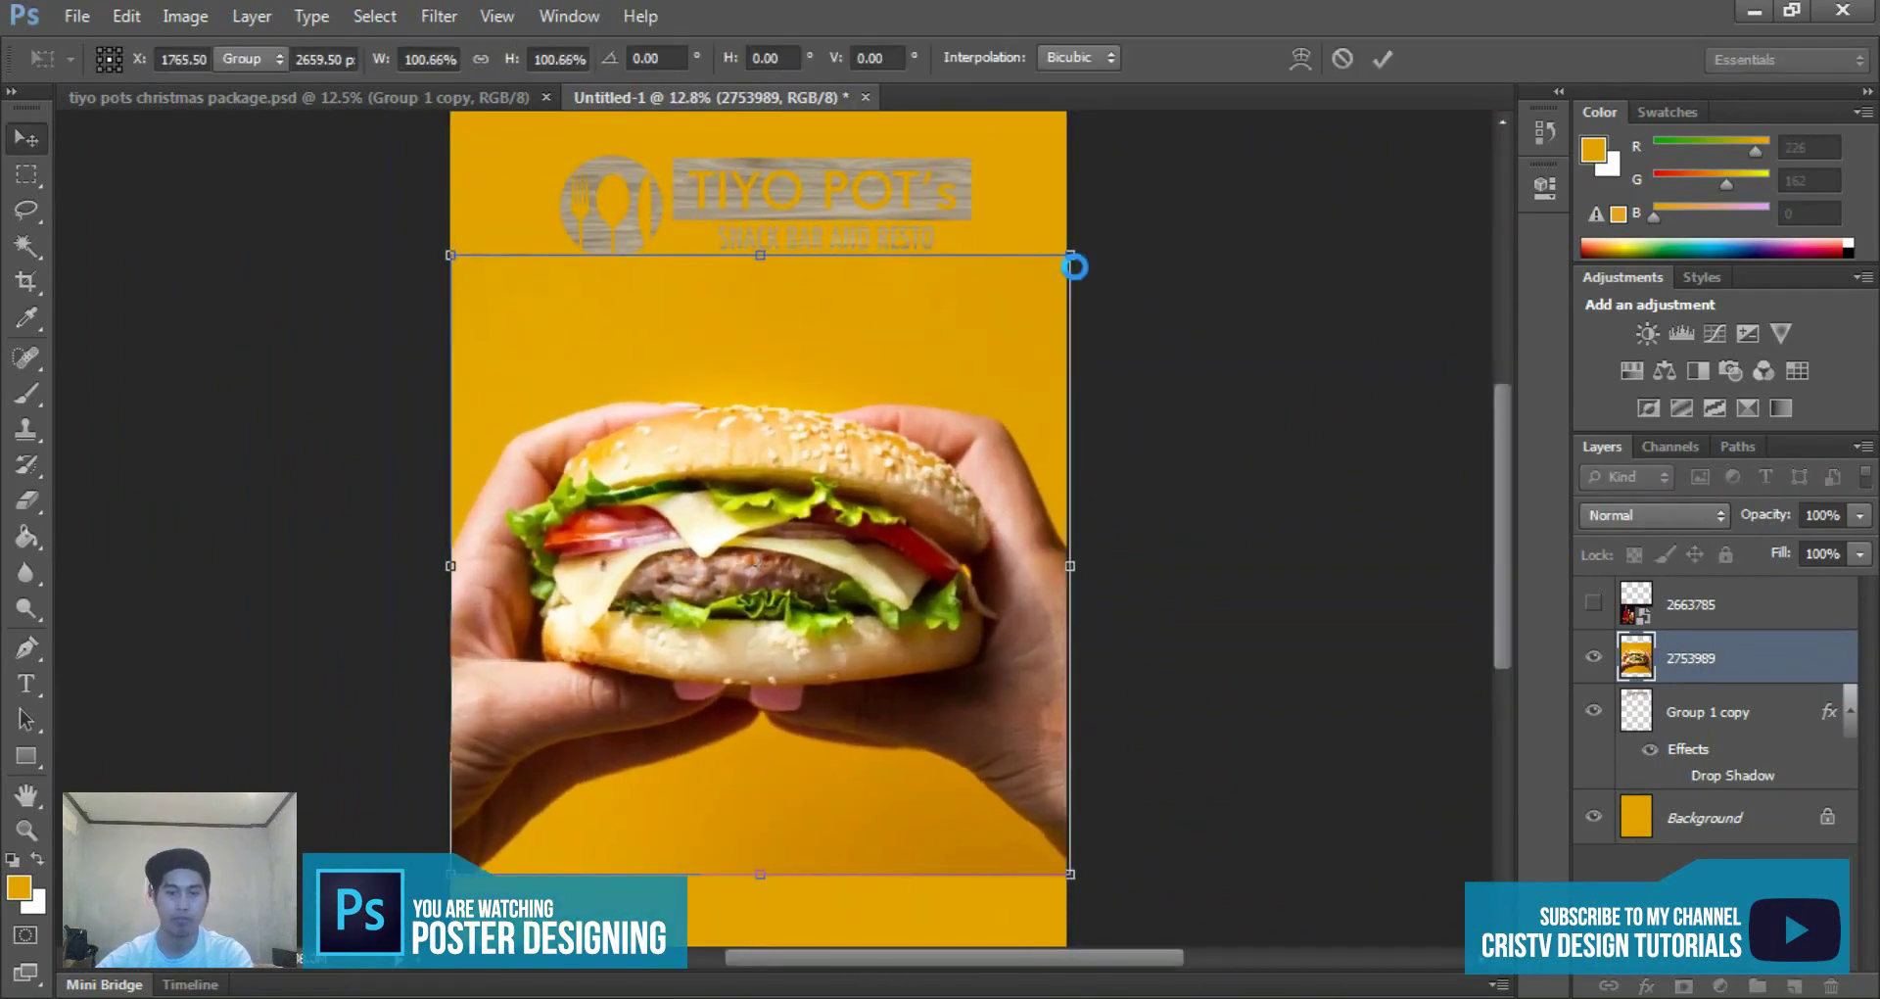
pyautogui.press('Return')
pyautogui.scroll(2, 965, 441)
pyautogui.scroll(-1, 966, 441)
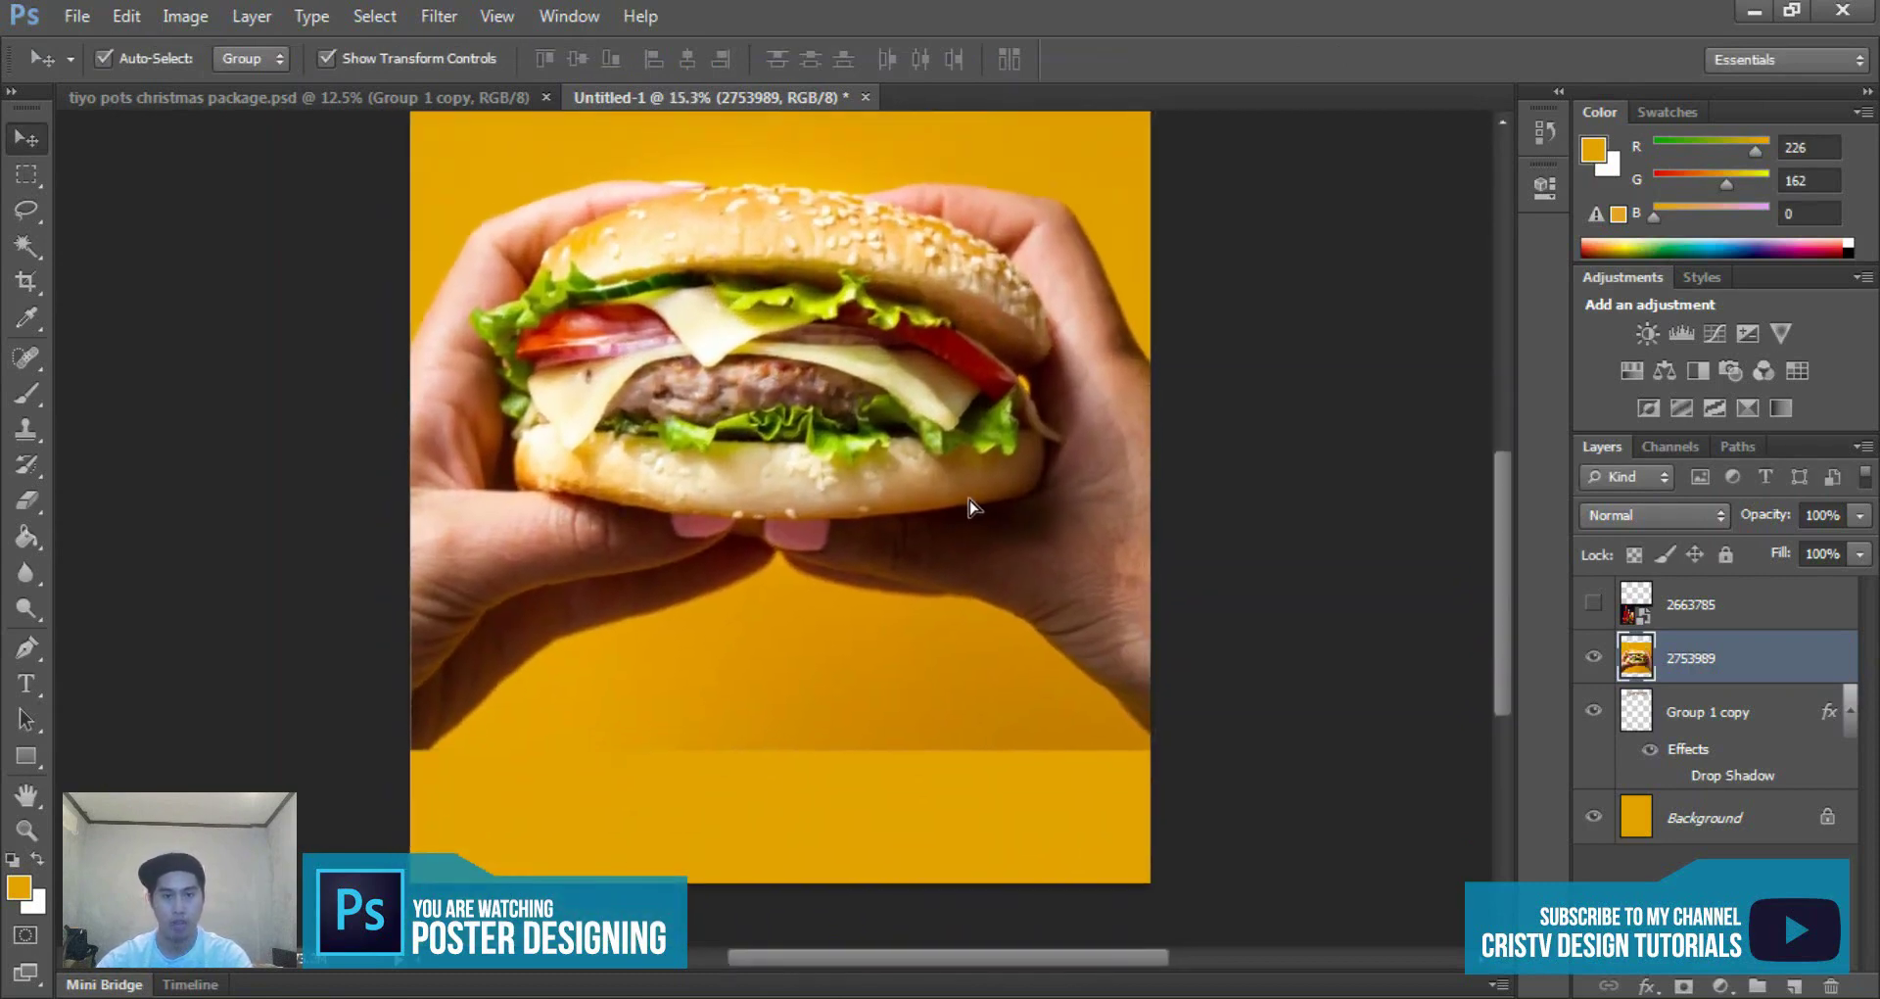
pyautogui.moveTo(981, 532); pyautogui.dragTo(974, 460)
pyautogui.scroll(-2, 975, 460)
# - Pick the Eraser tool and set its brush size to 600
pyautogui.press('e')
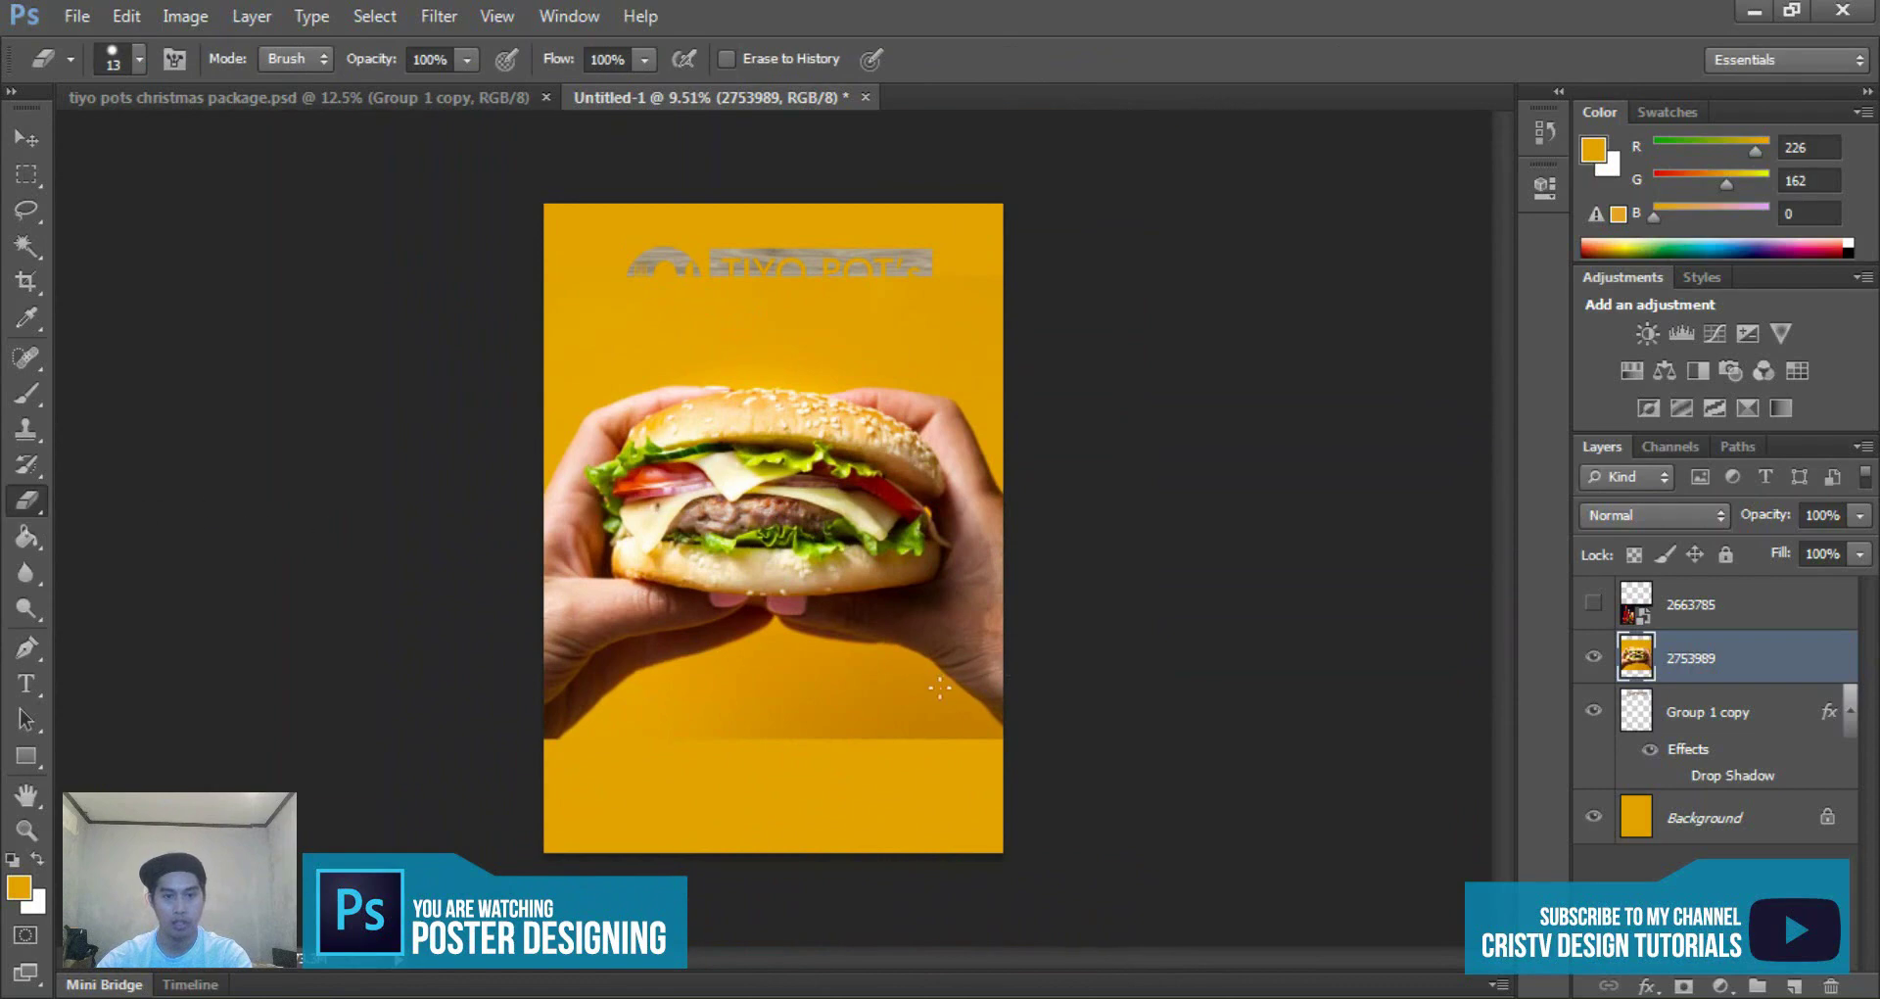
pyautogui.scroll(2, 749, 750)
pyautogui.scroll(1, 749, 751)
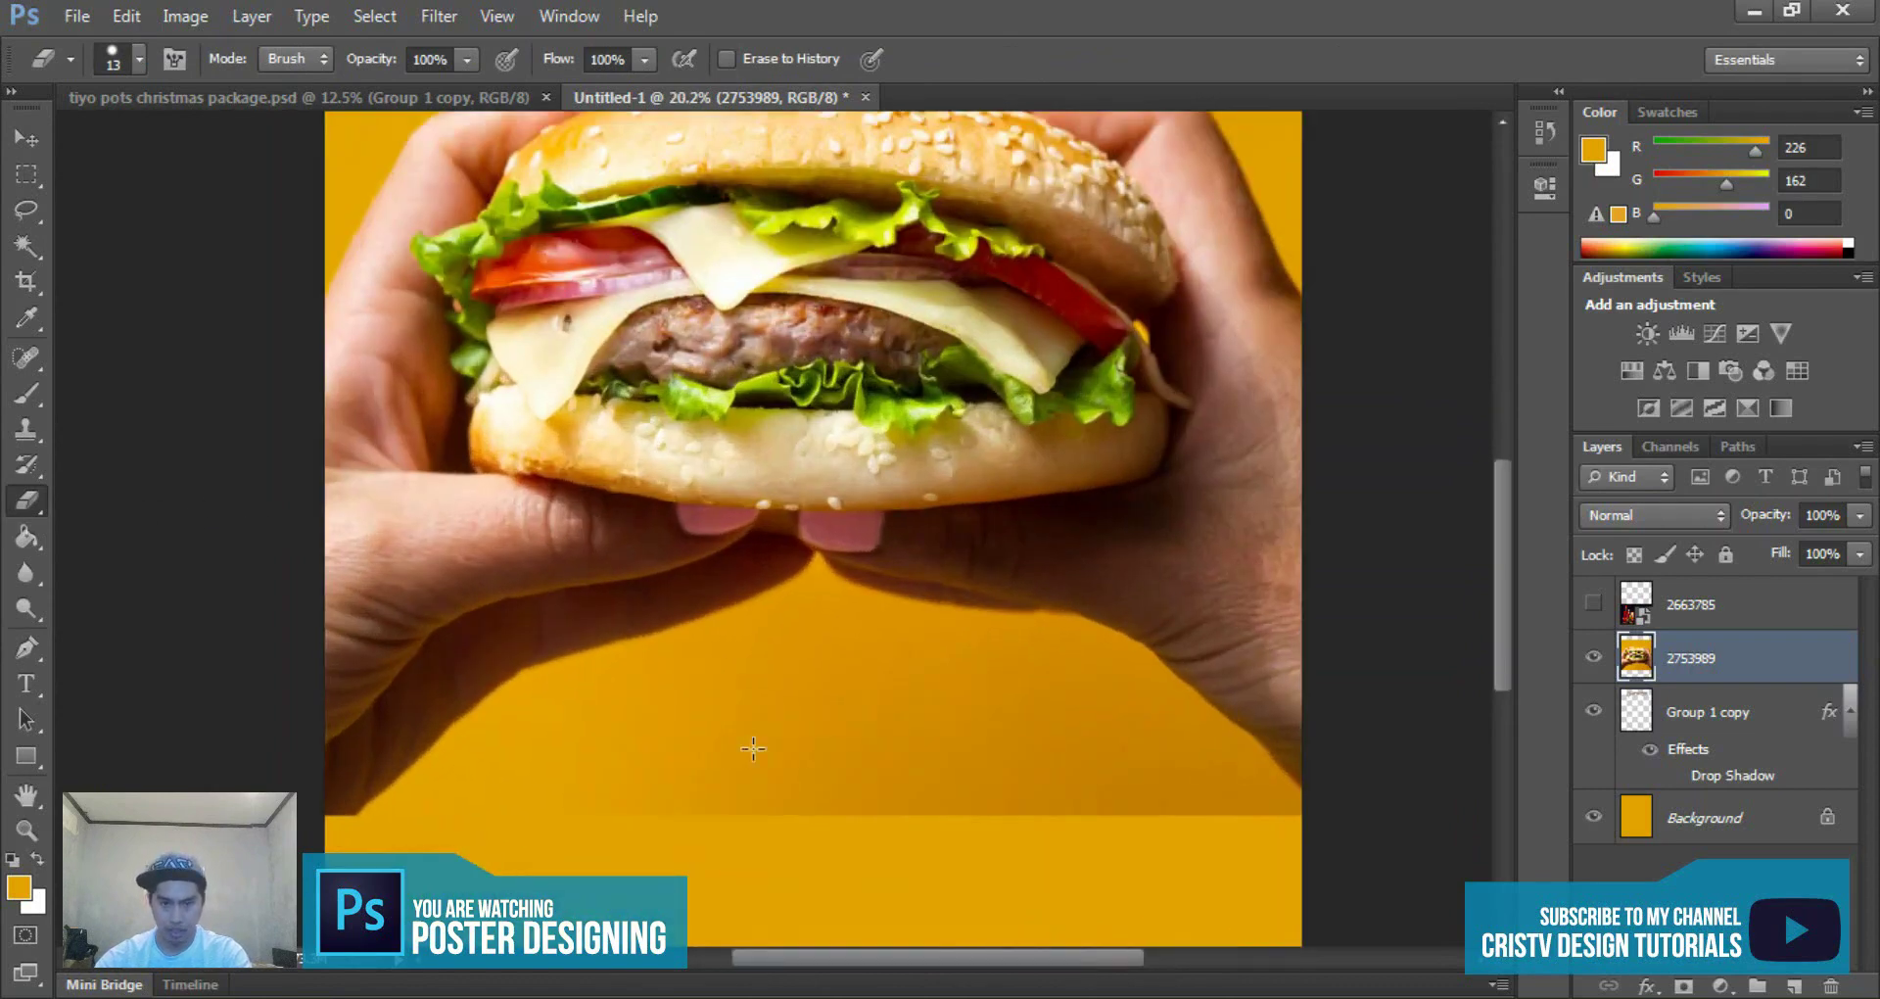
pyautogui.scroll(-1, 749, 749)
pyautogui.scroll(1, 796, 801)
pyautogui.scroll(1, 808, 795)
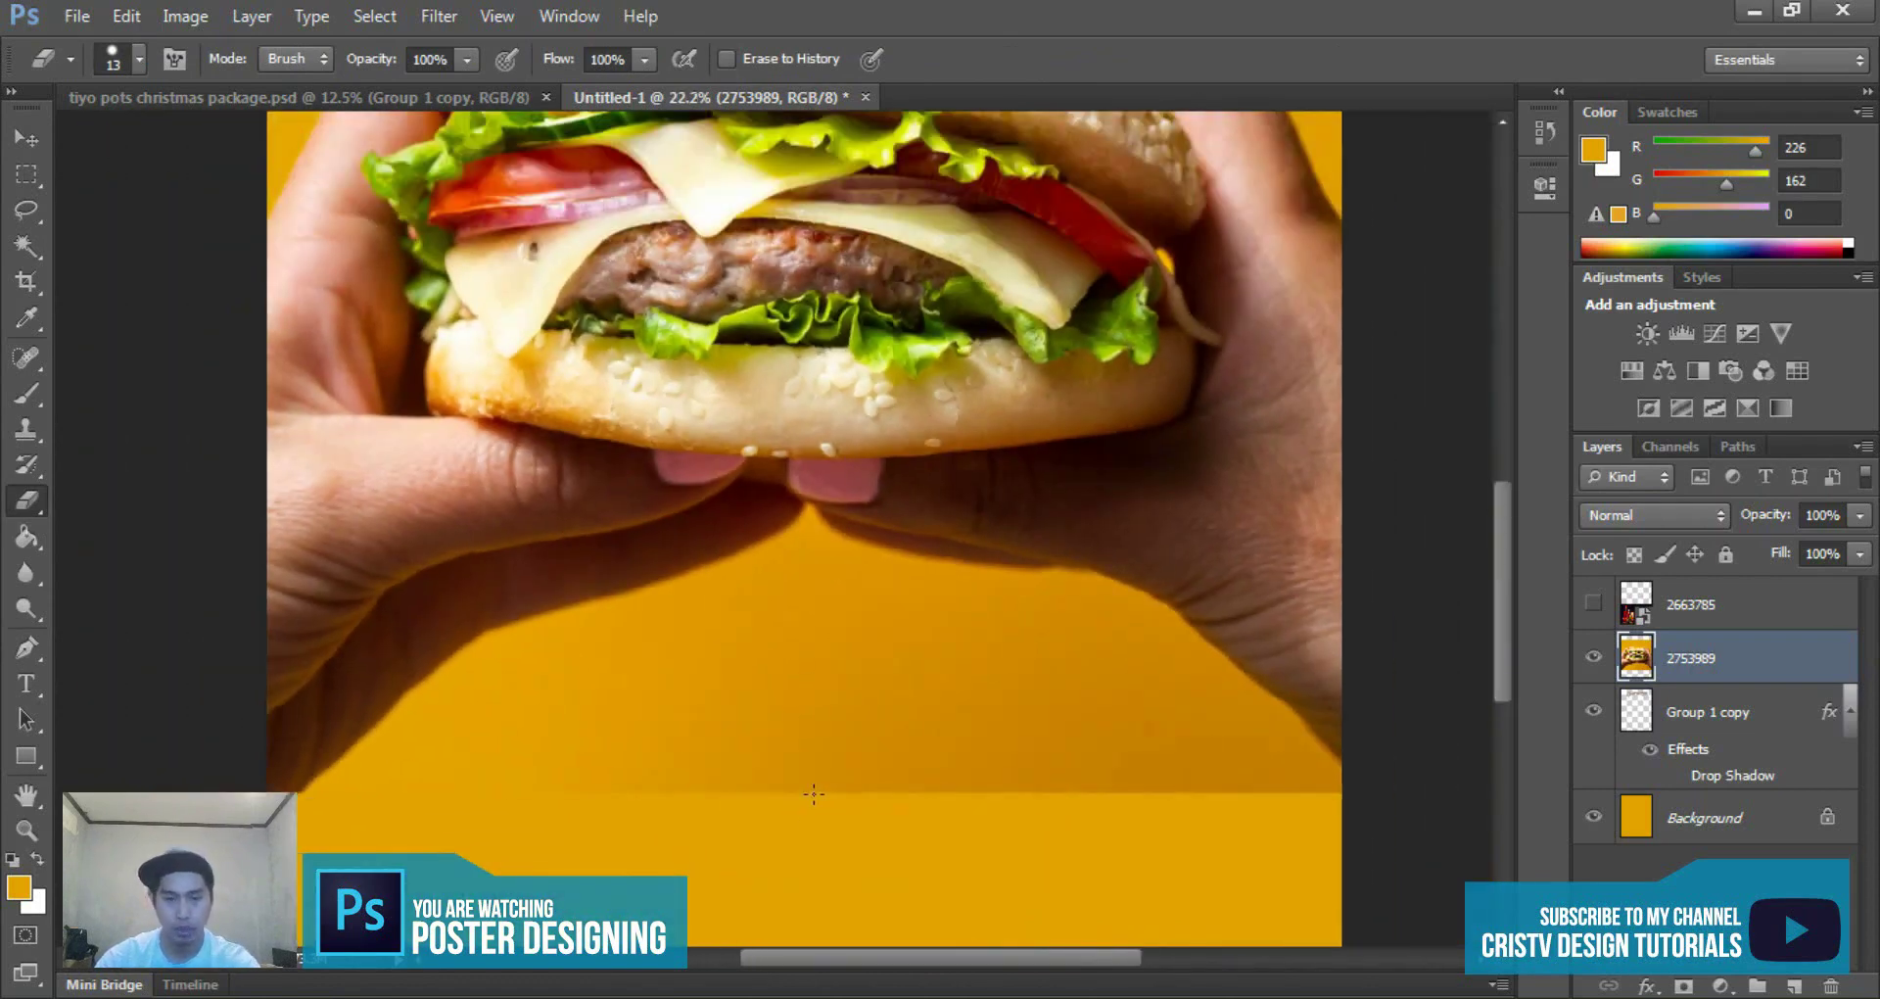
pyautogui.scroll(1, 814, 793)
pyautogui.scroll(-2, 818, 779)
pyautogui.scroll(5, 821, 773)
pyautogui.scroll(1, 830, 764)
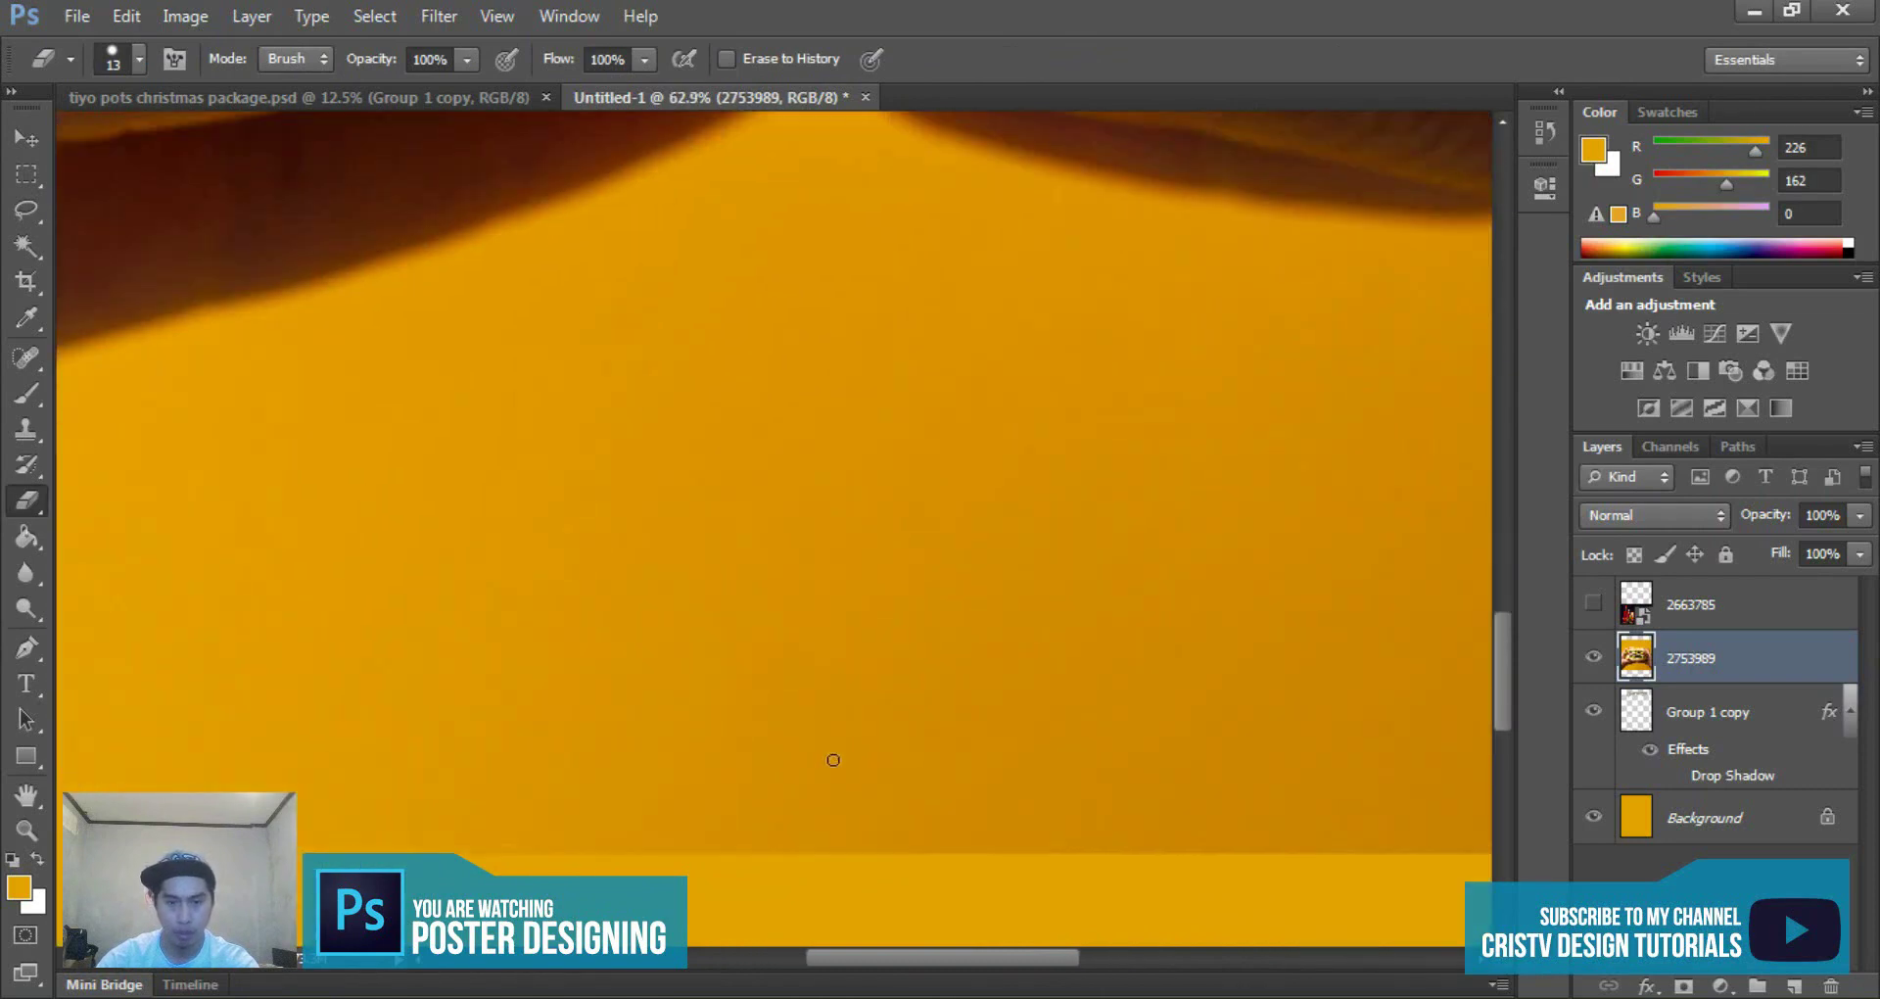
pyautogui.scroll(1, 833, 759)
pyautogui.scroll(-1, 835, 739)
pyautogui.scroll(-3, 837, 735)
pyautogui.scroll(-1, 847, 729)
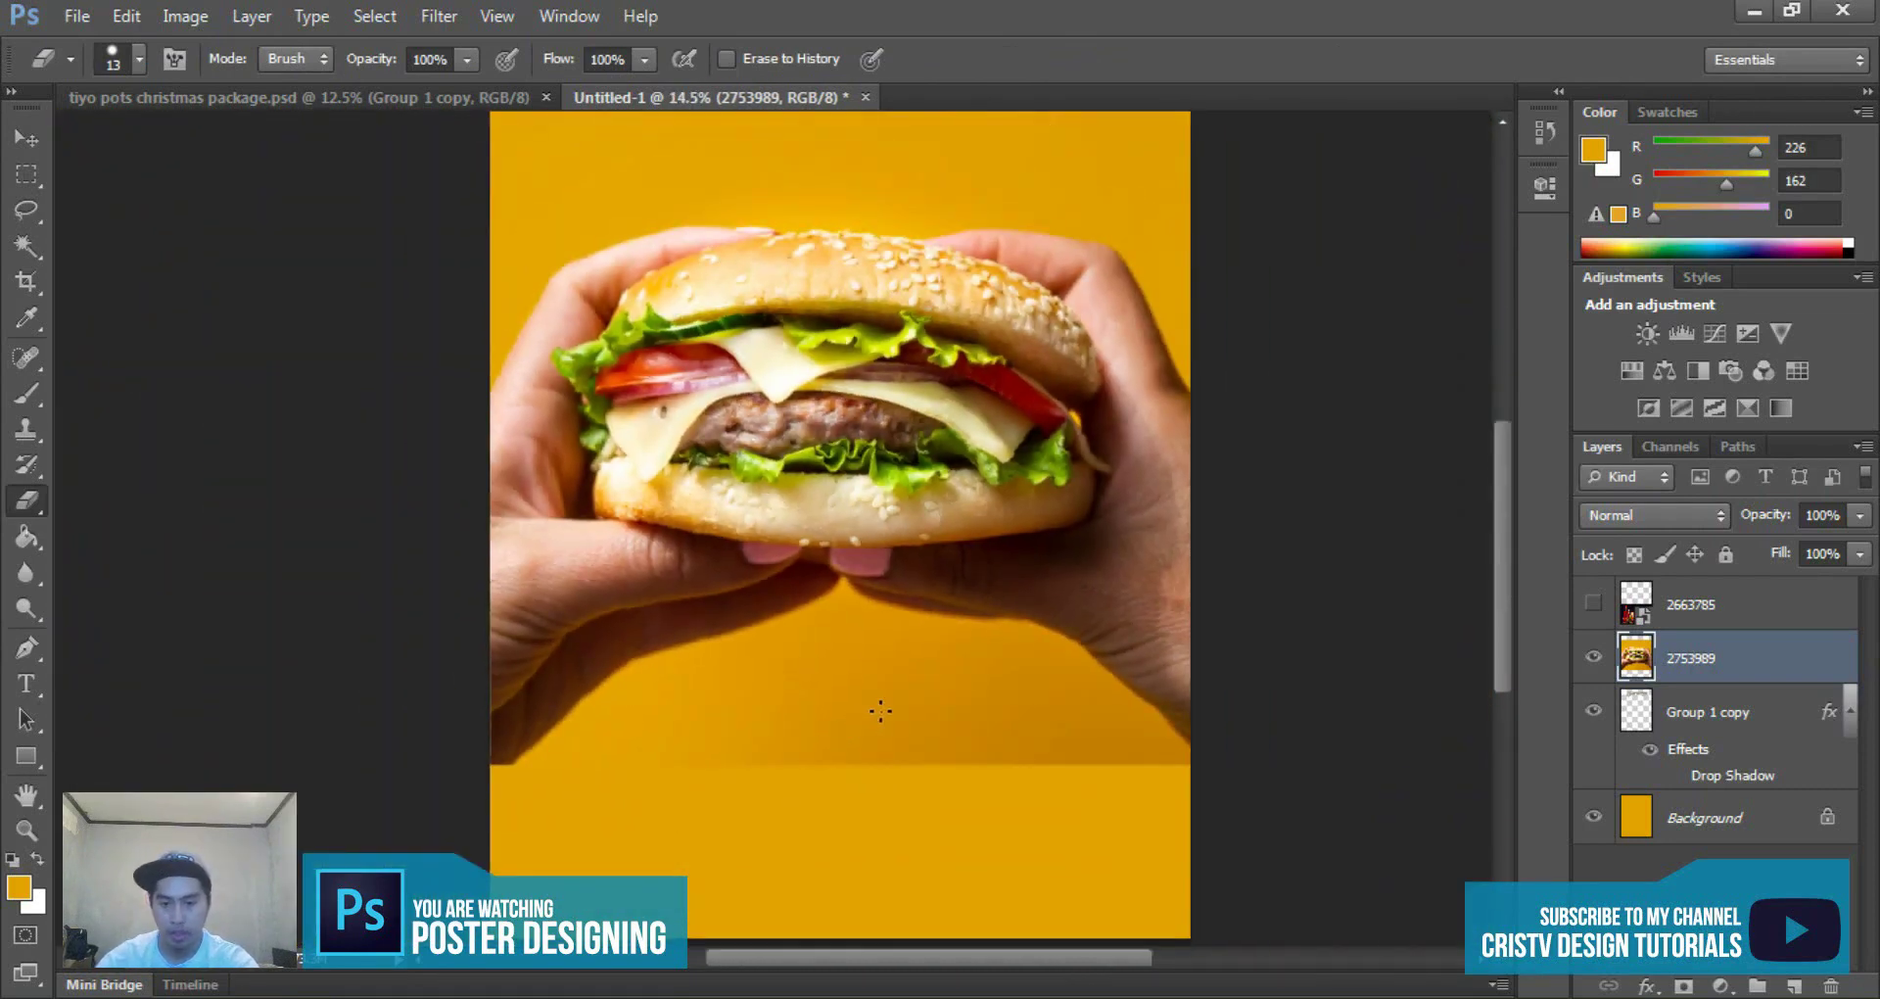
pyautogui.press(']')
pyautogui.press(']')
pyautogui.press(']')
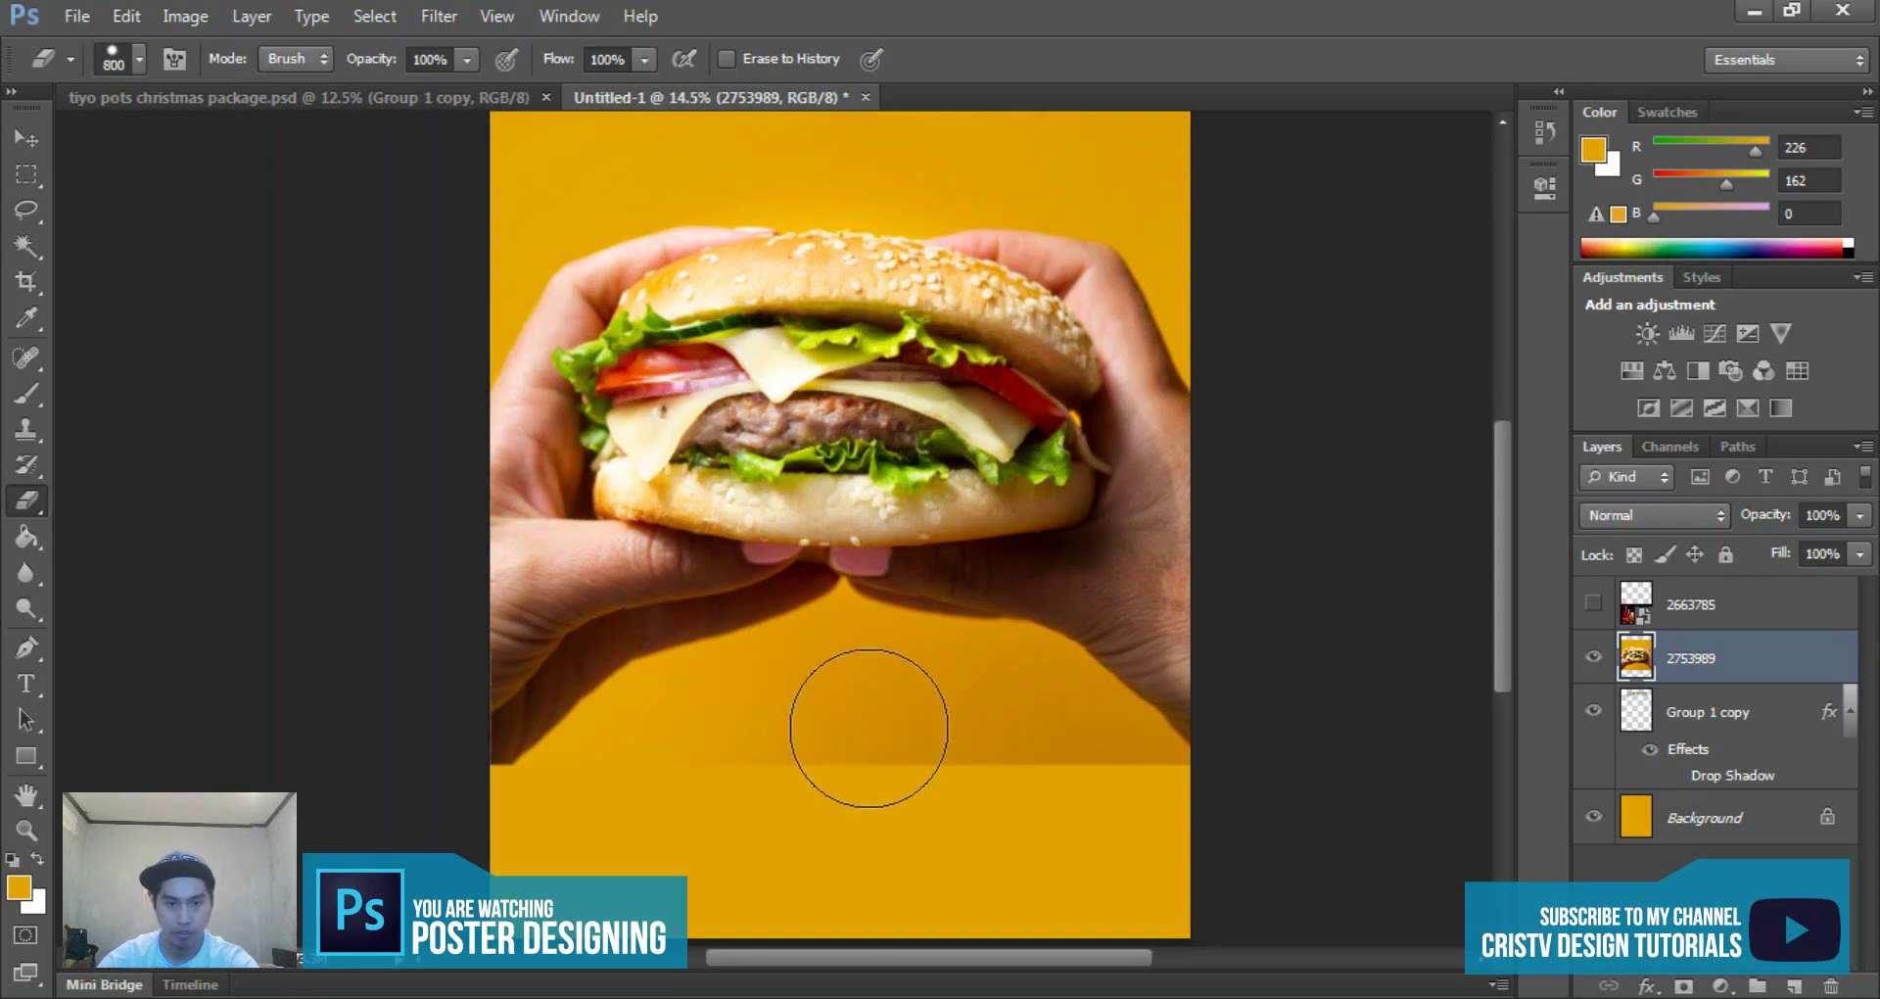
pyautogui.press('[')
pyautogui.press('[')
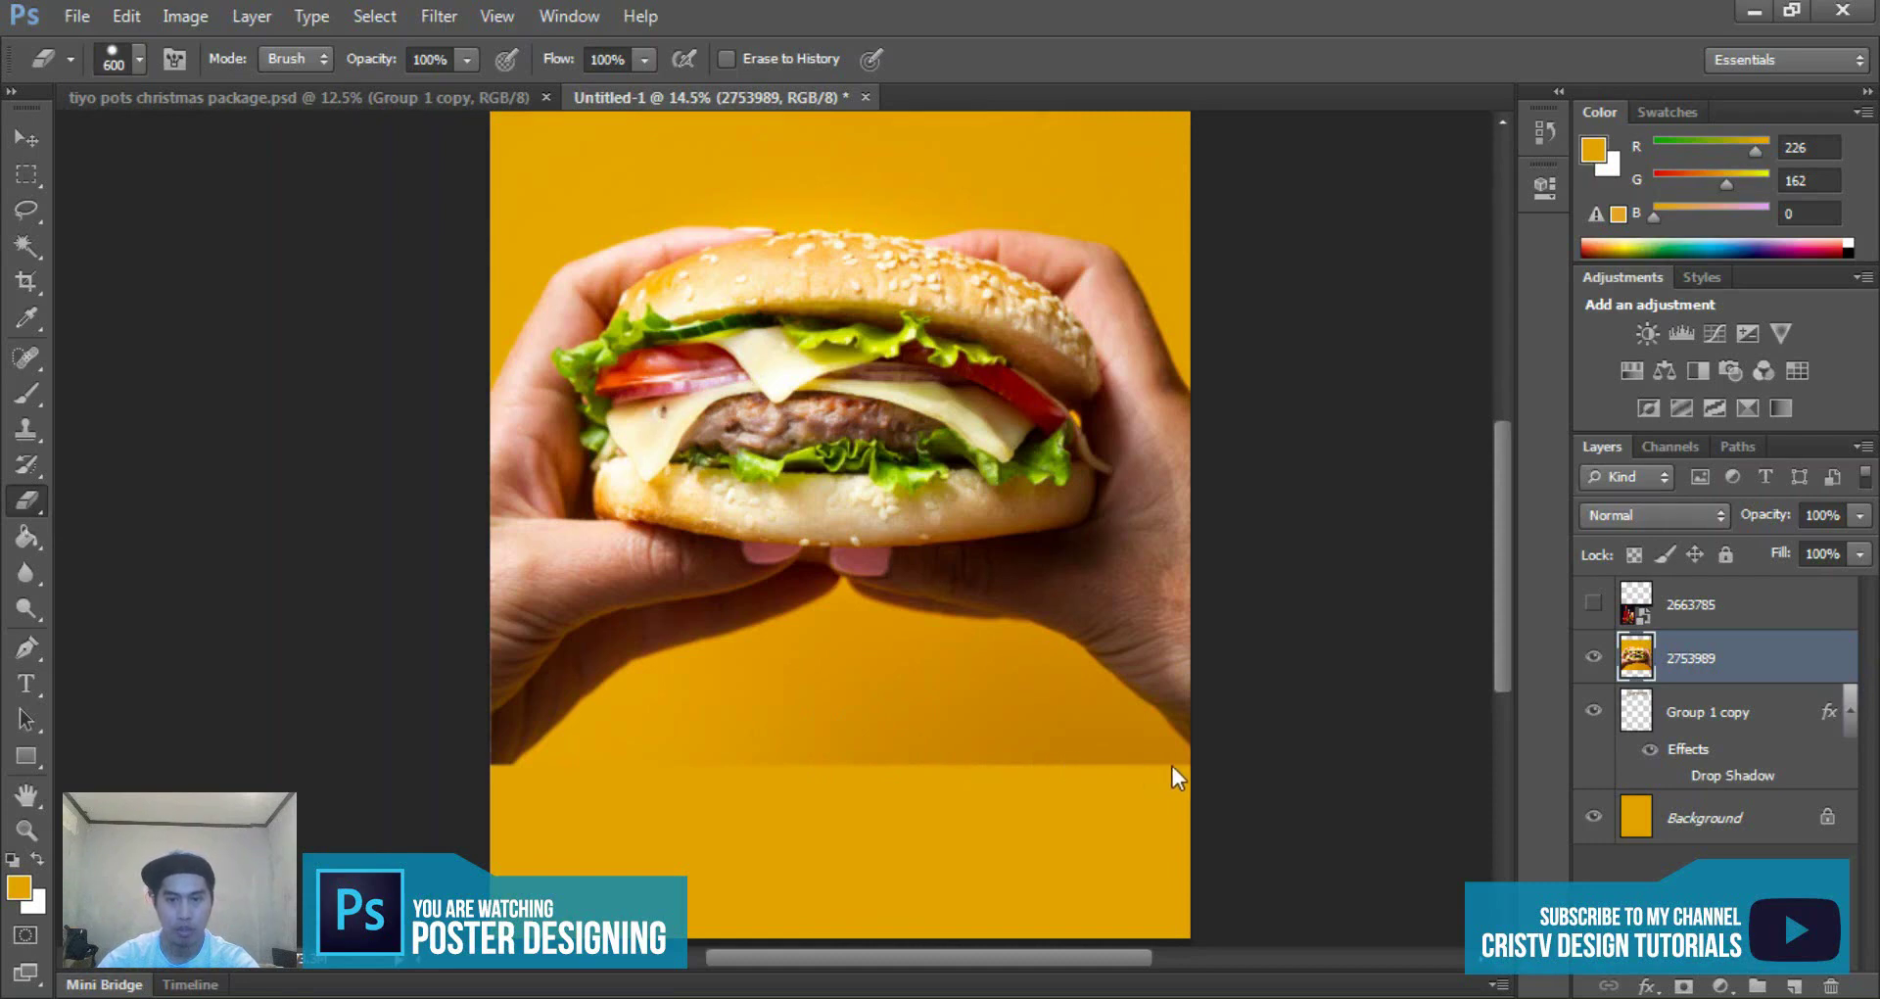
# - Try erasing patches along the photo's bottom edge, then undo both strokes
pyautogui.click(795, 757)
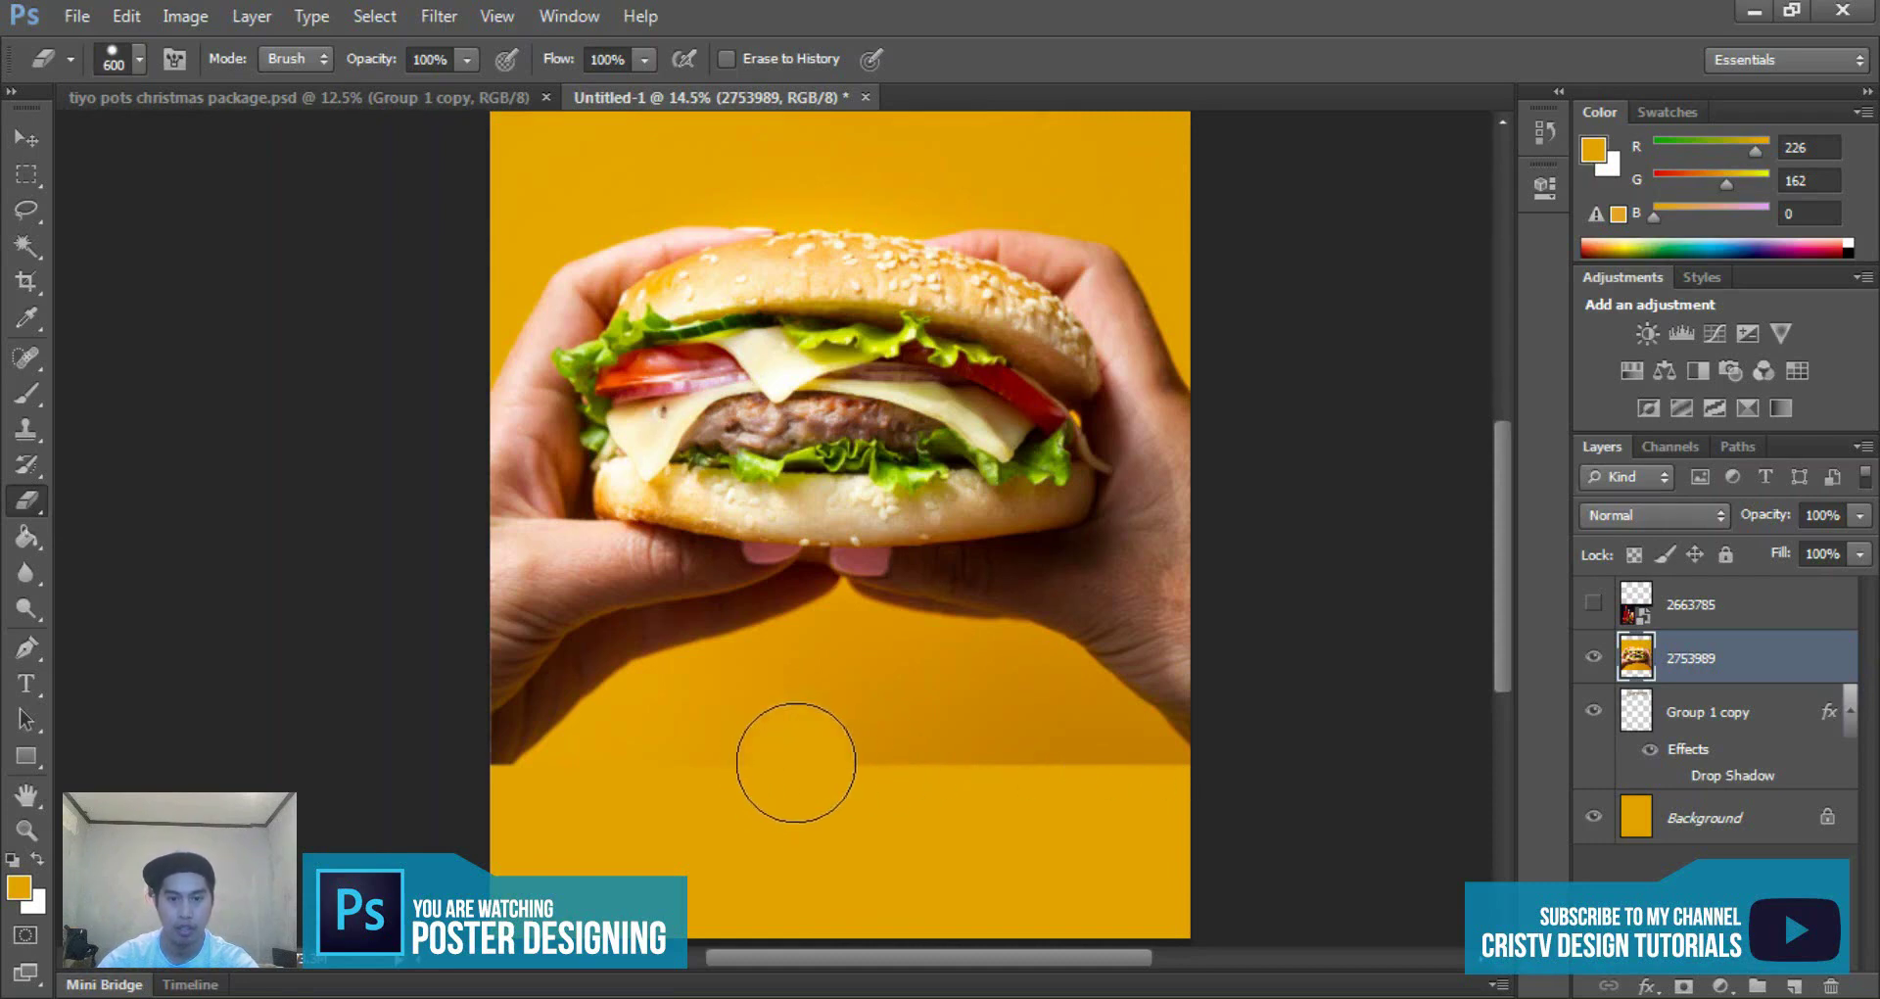
pyautogui.press(']')
pyautogui.press(']')
pyautogui.press(']')
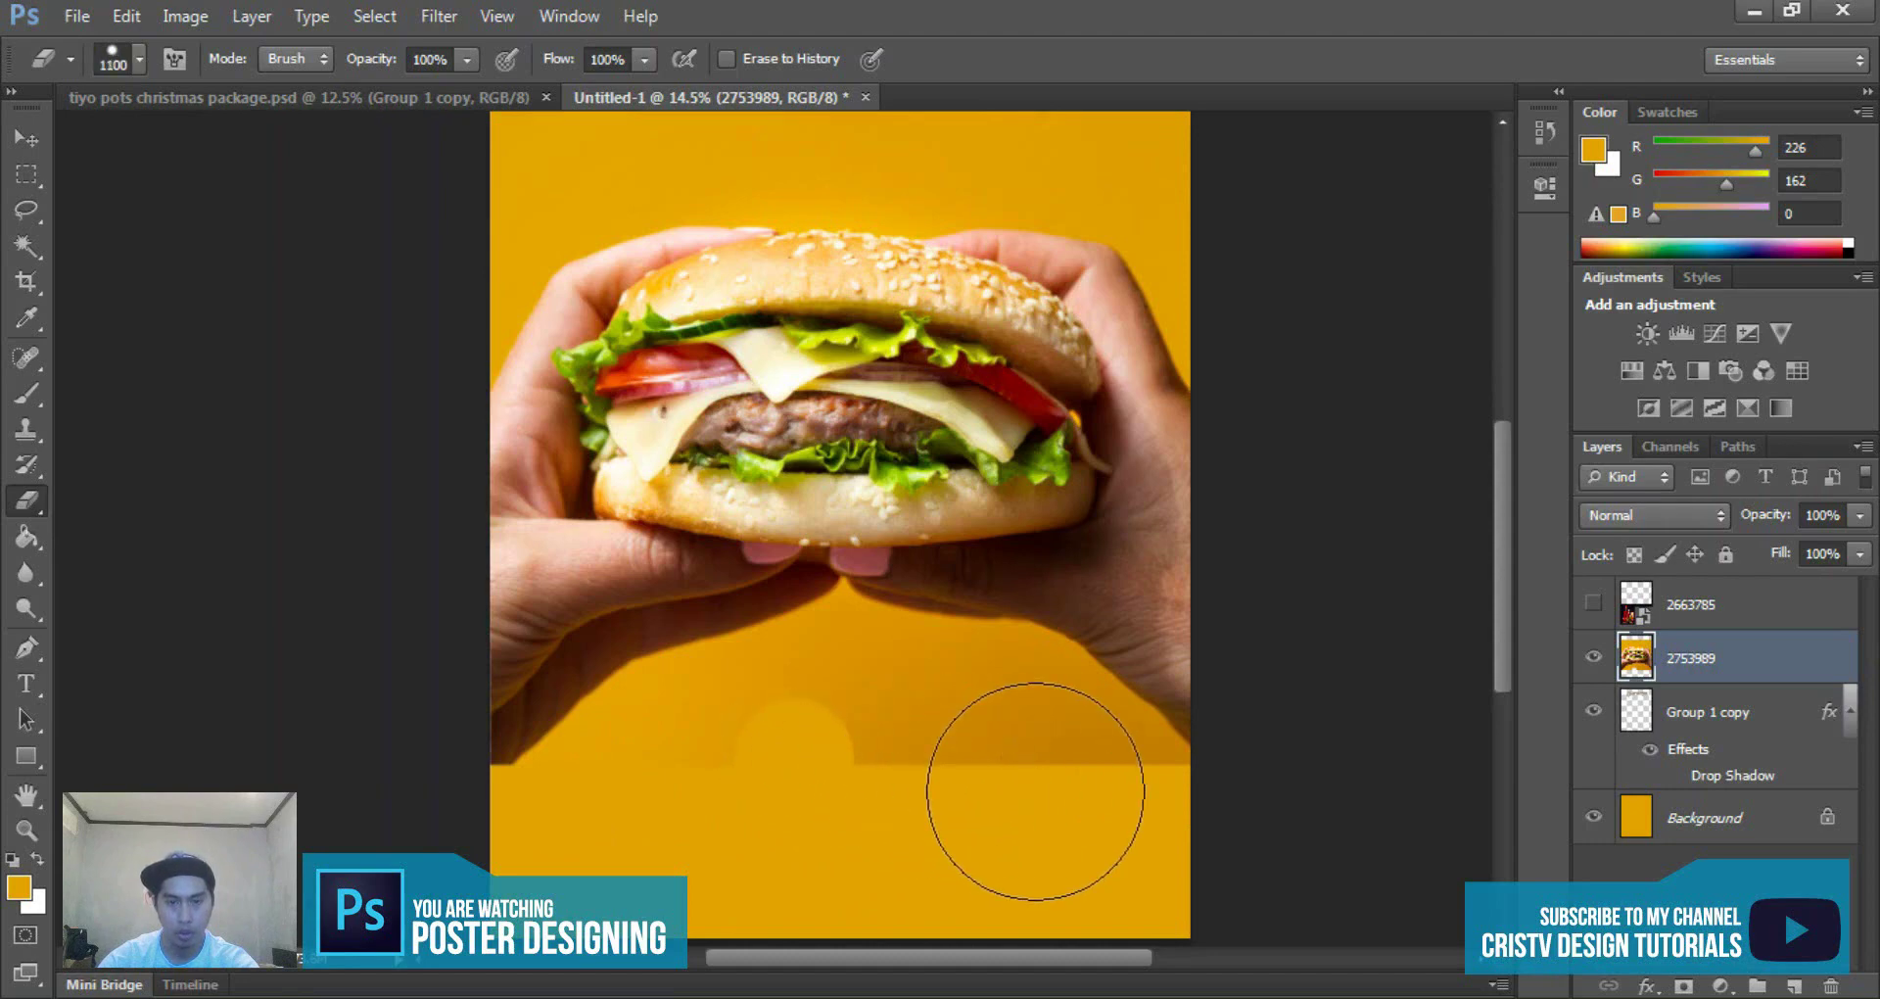
pyautogui.moveTo(1028, 767); pyautogui.dragTo(724, 789)
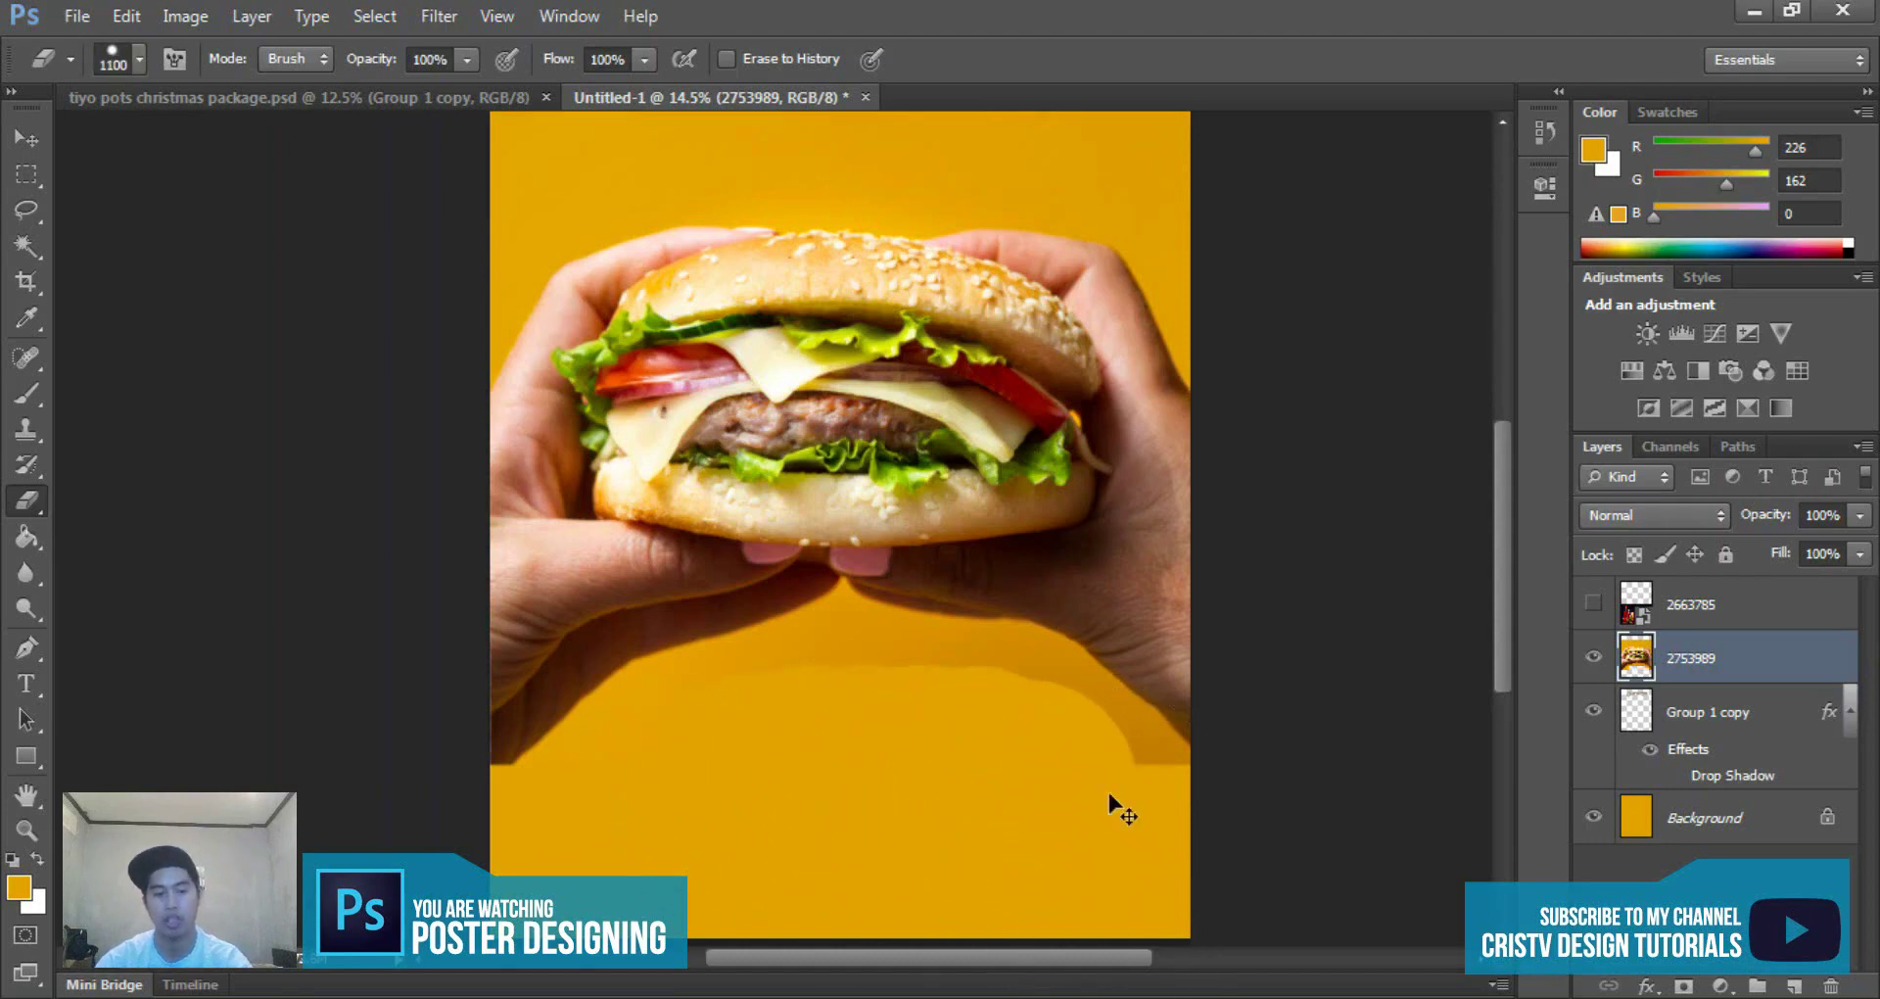
pyautogui.hotkey('ctrl', 'z')
pyautogui.hotkey('ctrl', 'alt', 'z')
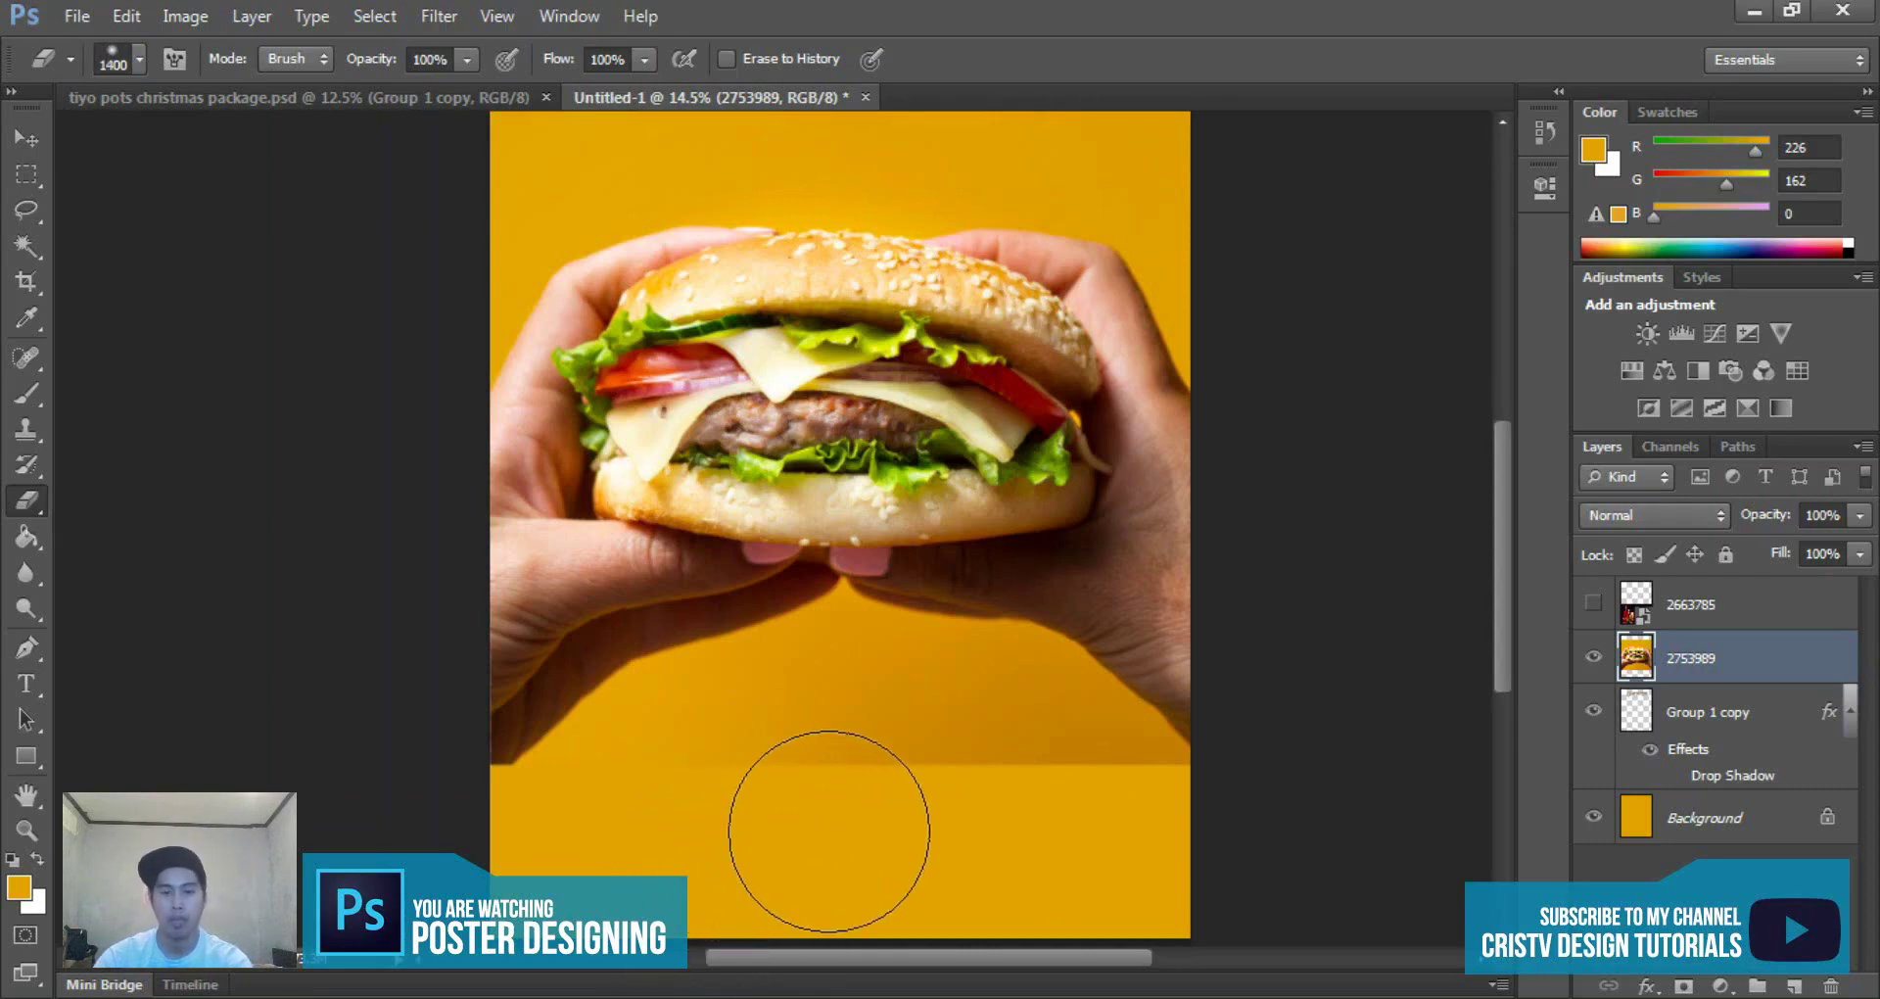
# - Erase the photo's hard bottom edge with a much larger brush
pyautogui.press(']')
pyautogui.press(']')
pyautogui.press(']')
pyautogui.moveTo(736, 845); pyautogui.dragTo(1100, 839)
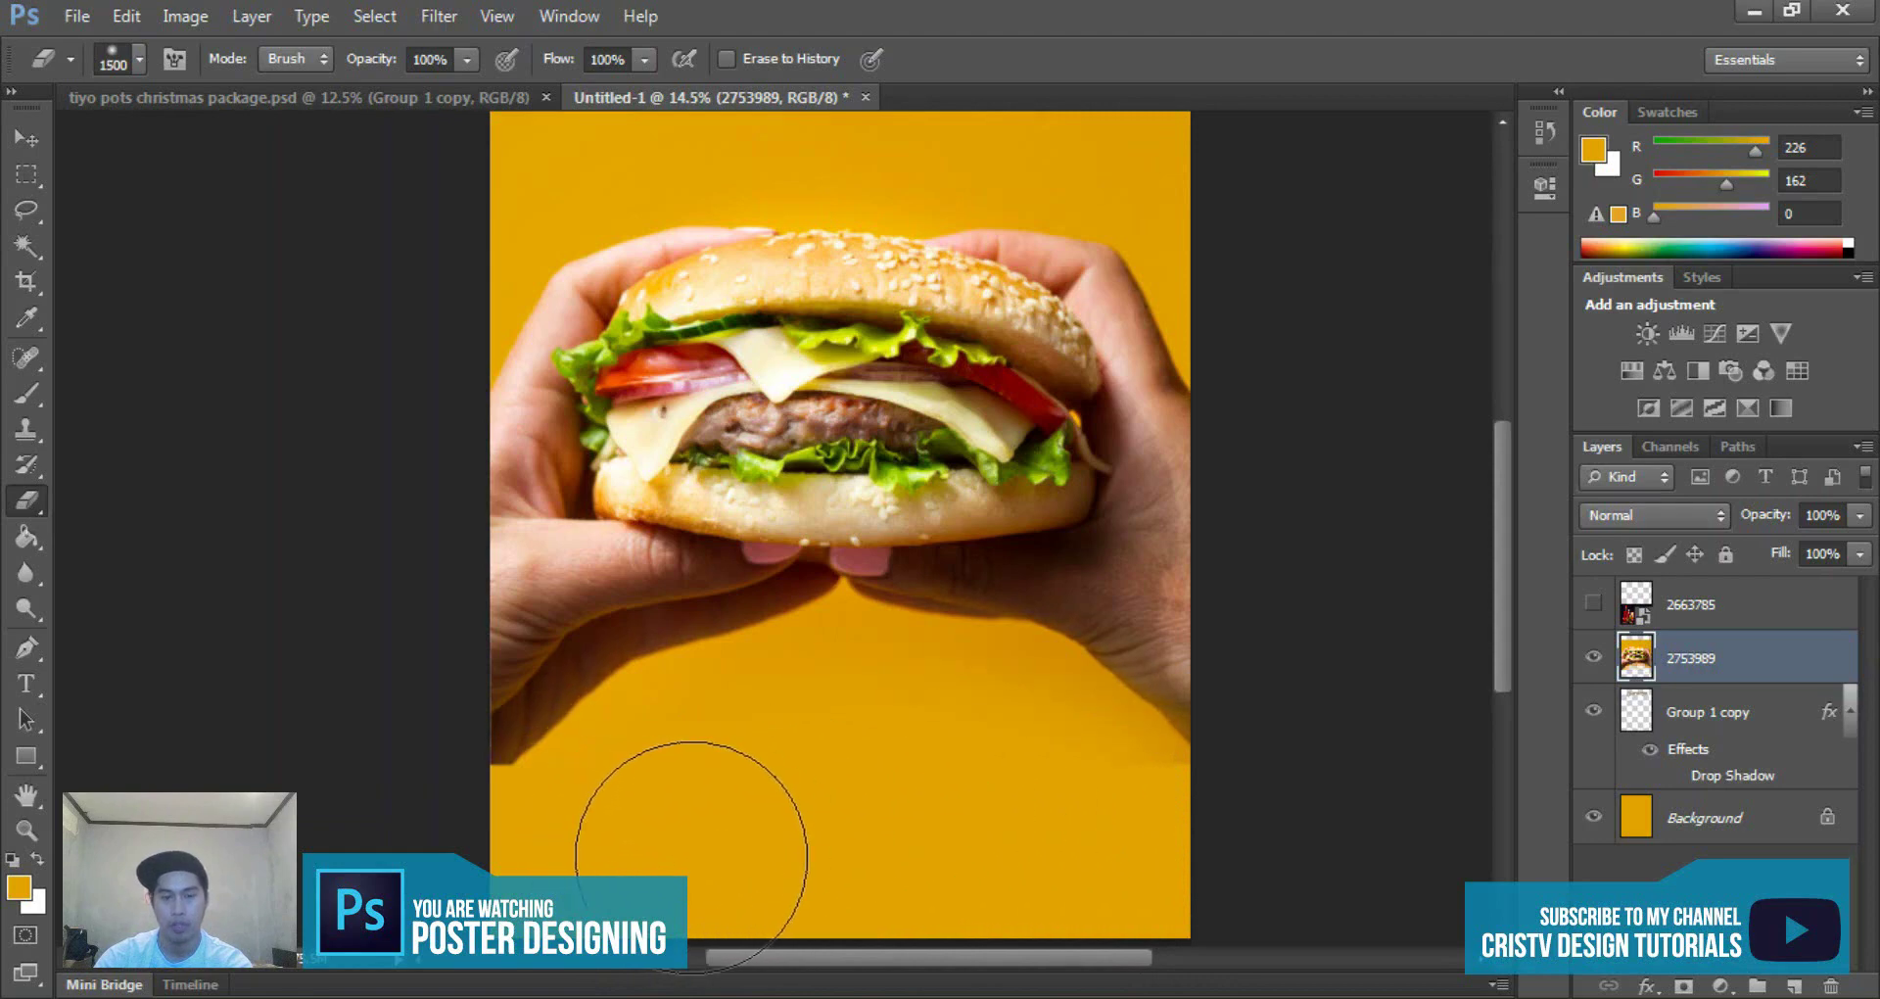
pyautogui.press(']')
pyautogui.scroll(-2, 746, 842)
# - Scale the burger photo to about 103.46% from its bottom-left corner
pyautogui.press('v')
pyautogui.scroll(2, 533, 774)
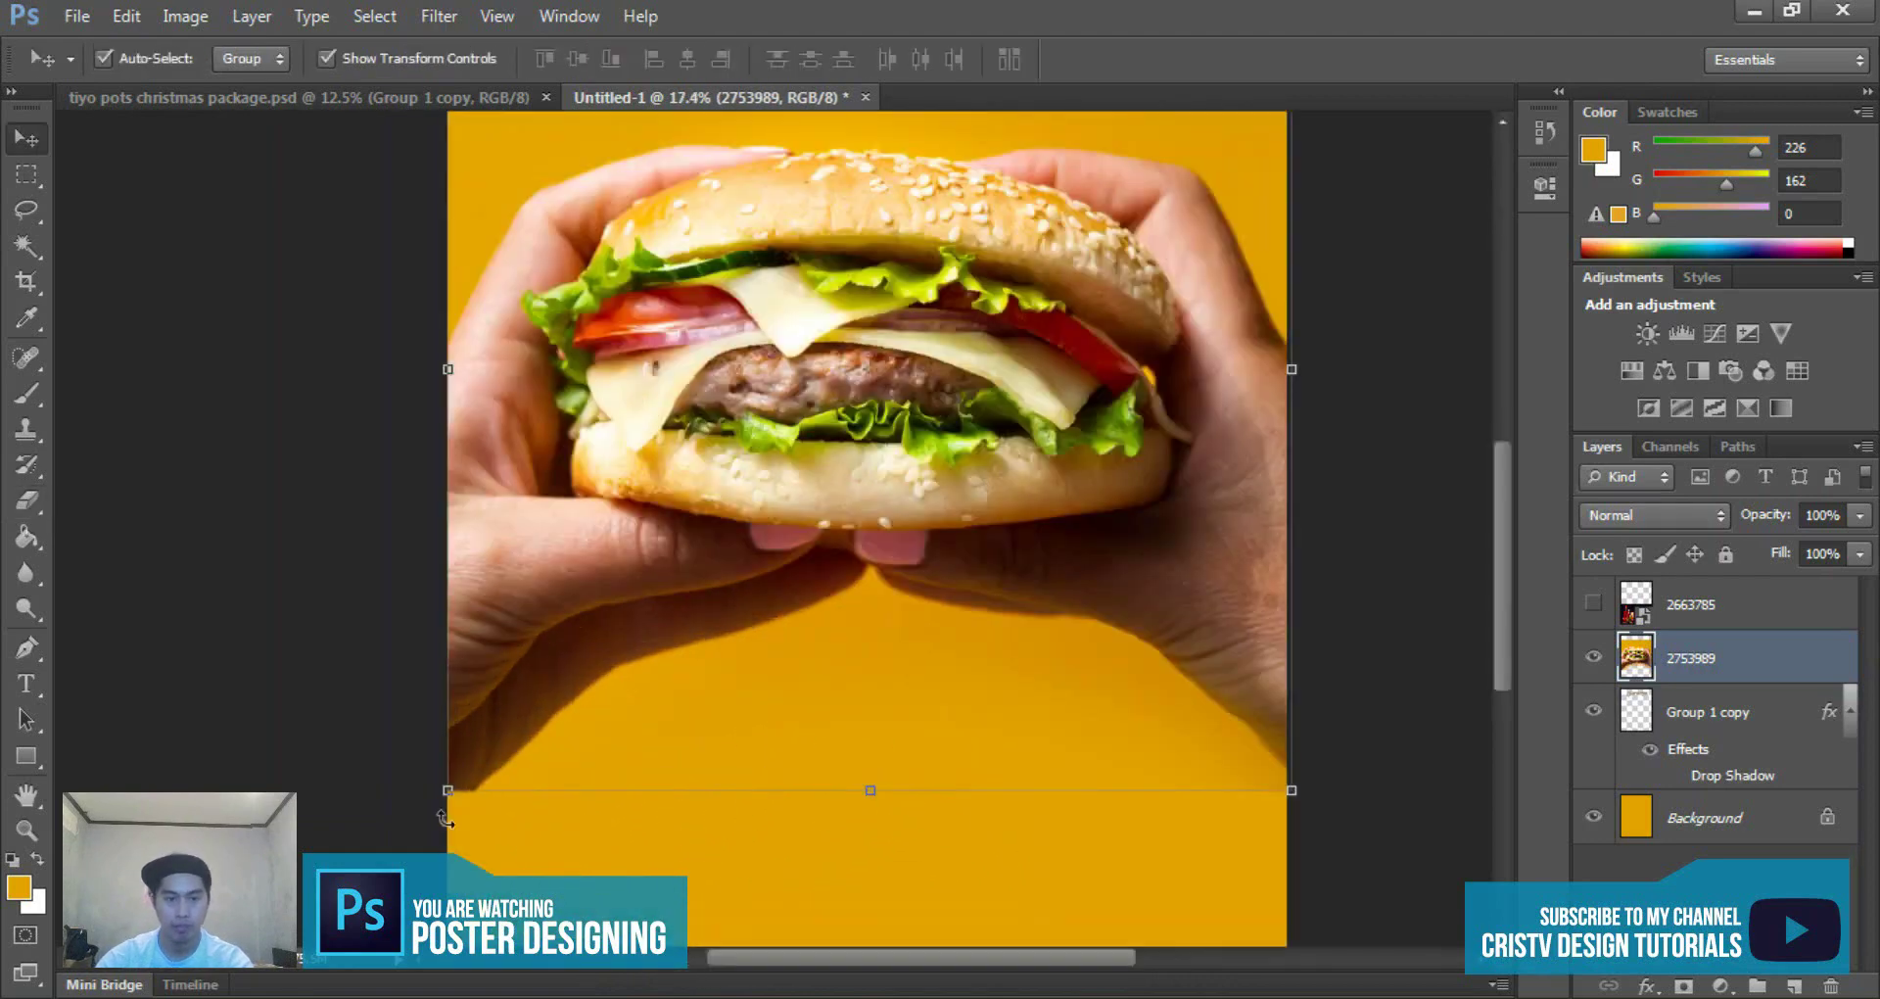
pyautogui.scroll(3, 537, 789)
pyautogui.scroll(2, 741, 591)
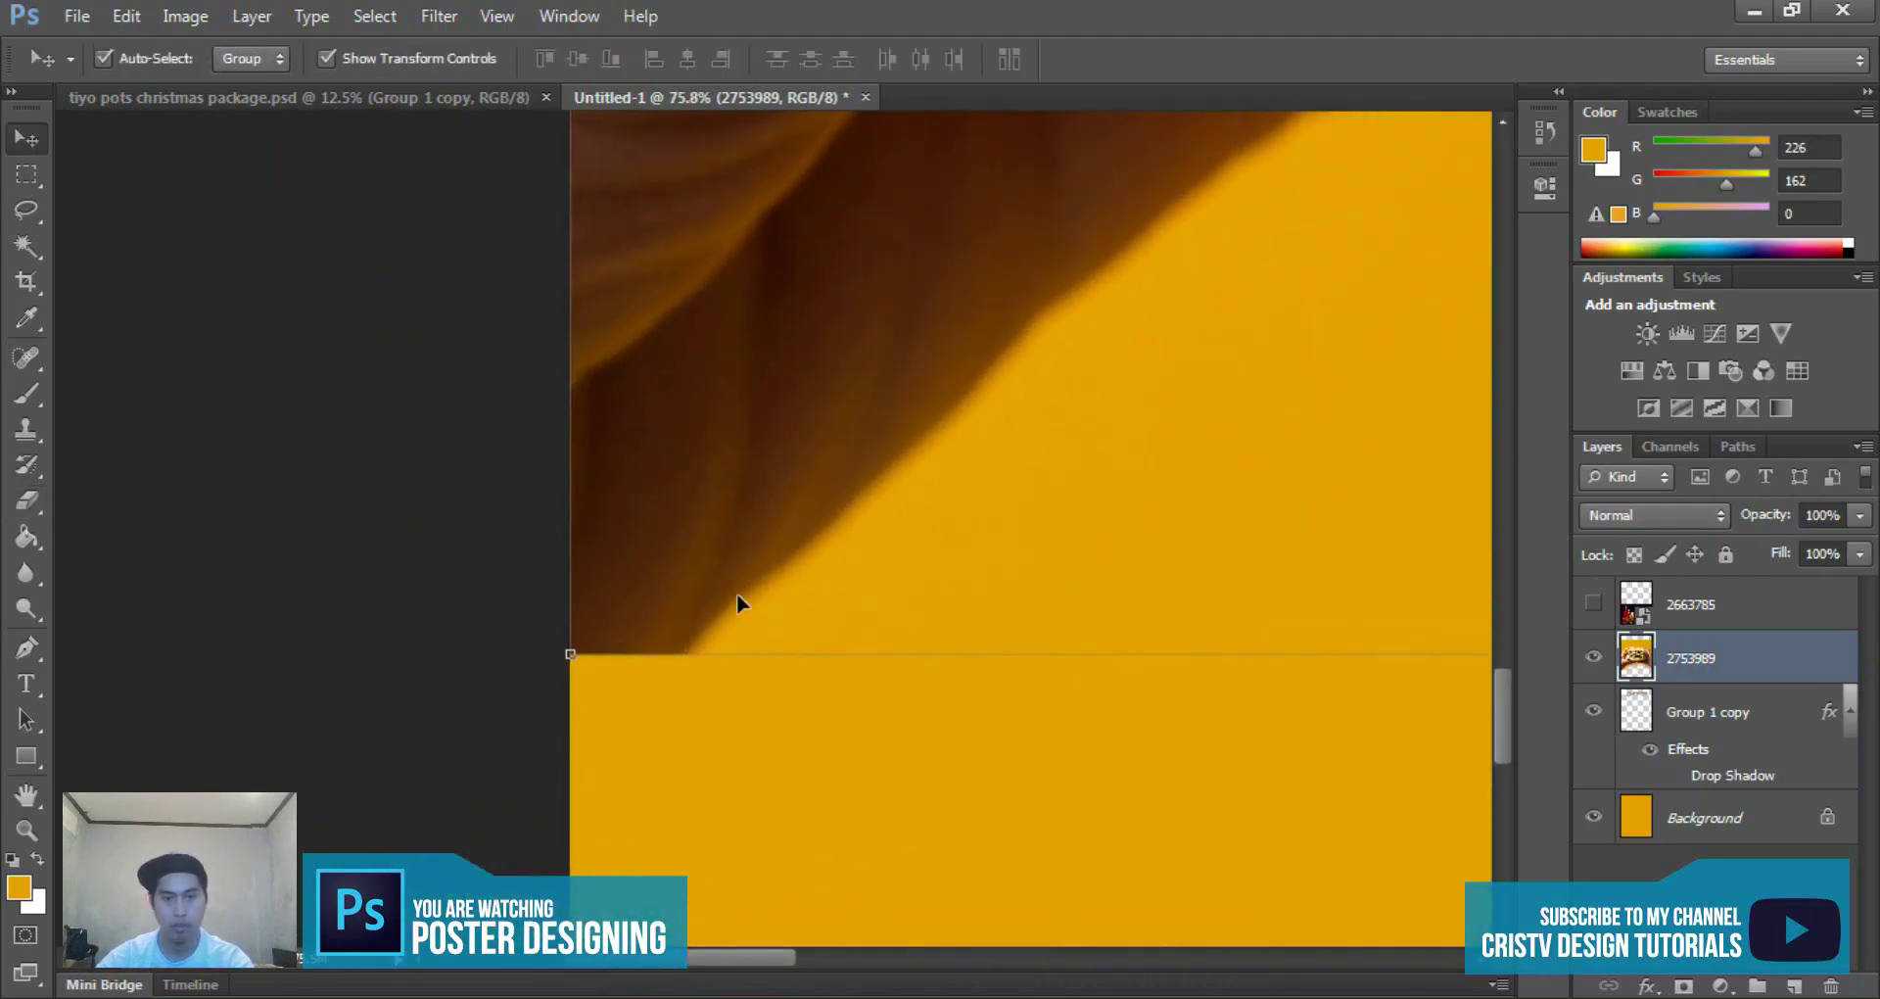
pyautogui.scroll(-1, 739, 602)
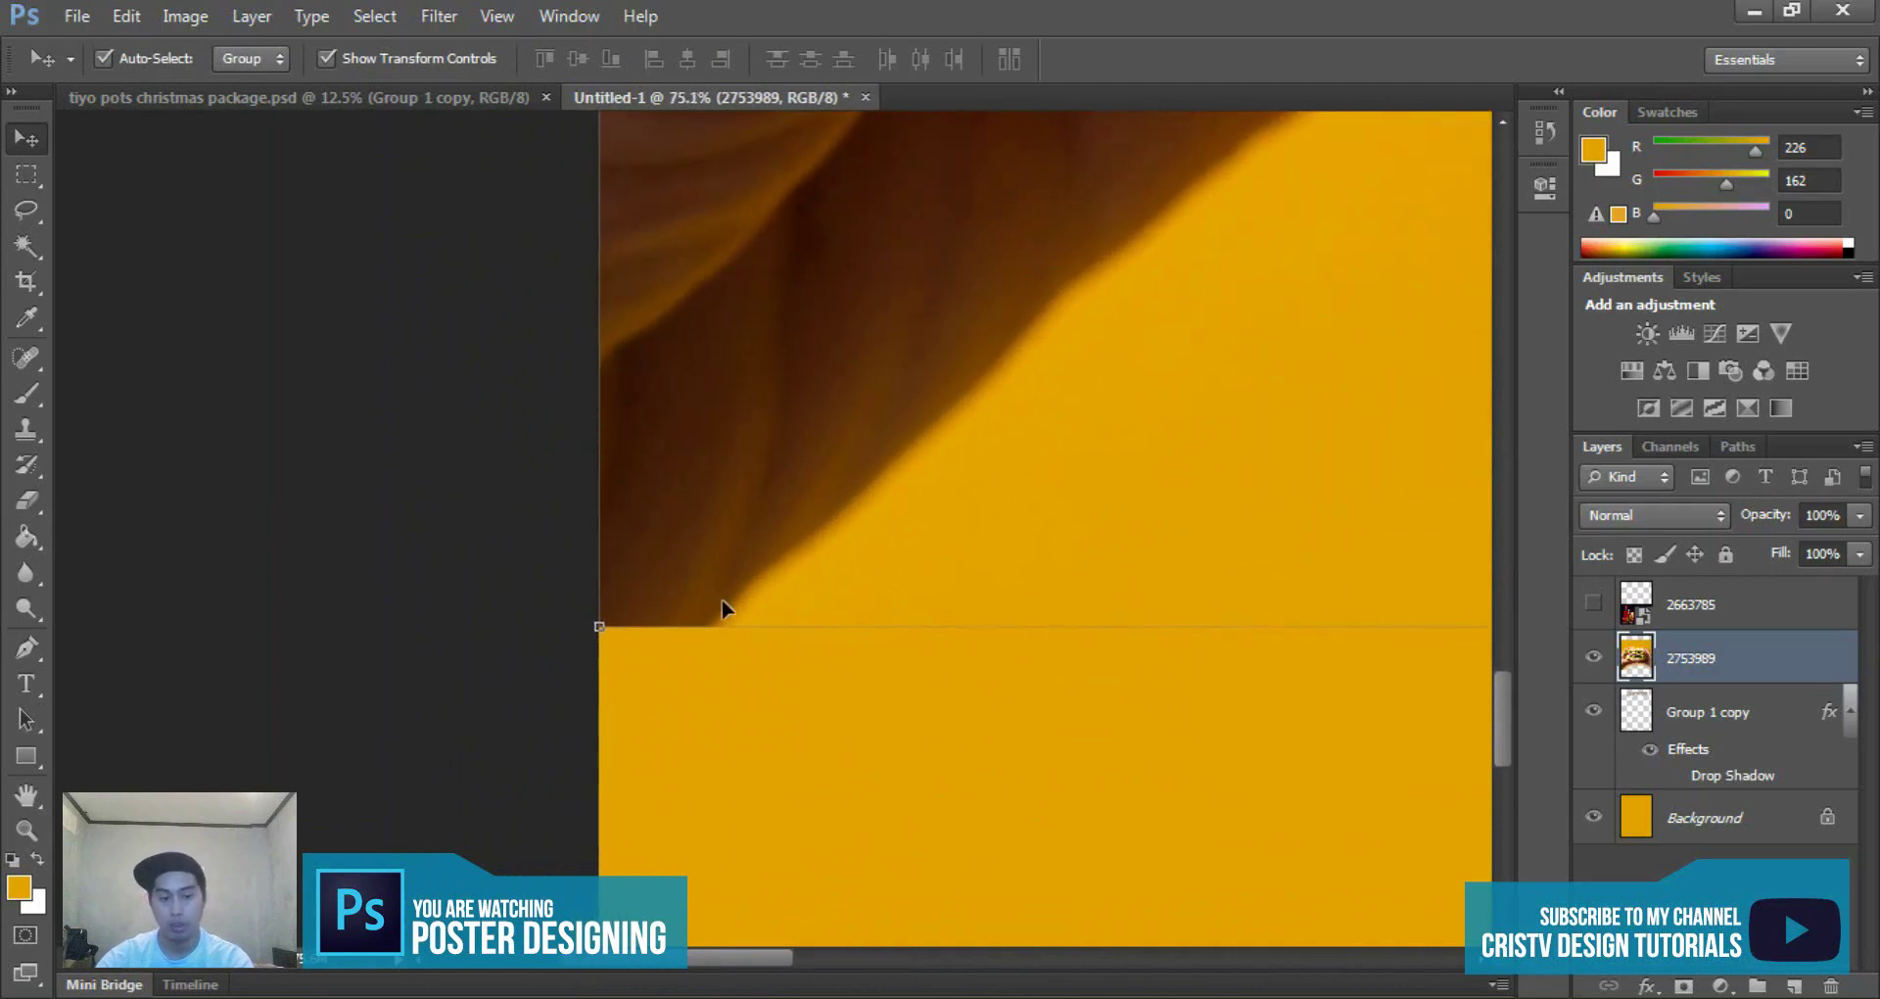
pyautogui.click(596, 628)
pyautogui.scroll(-1, 604, 629)
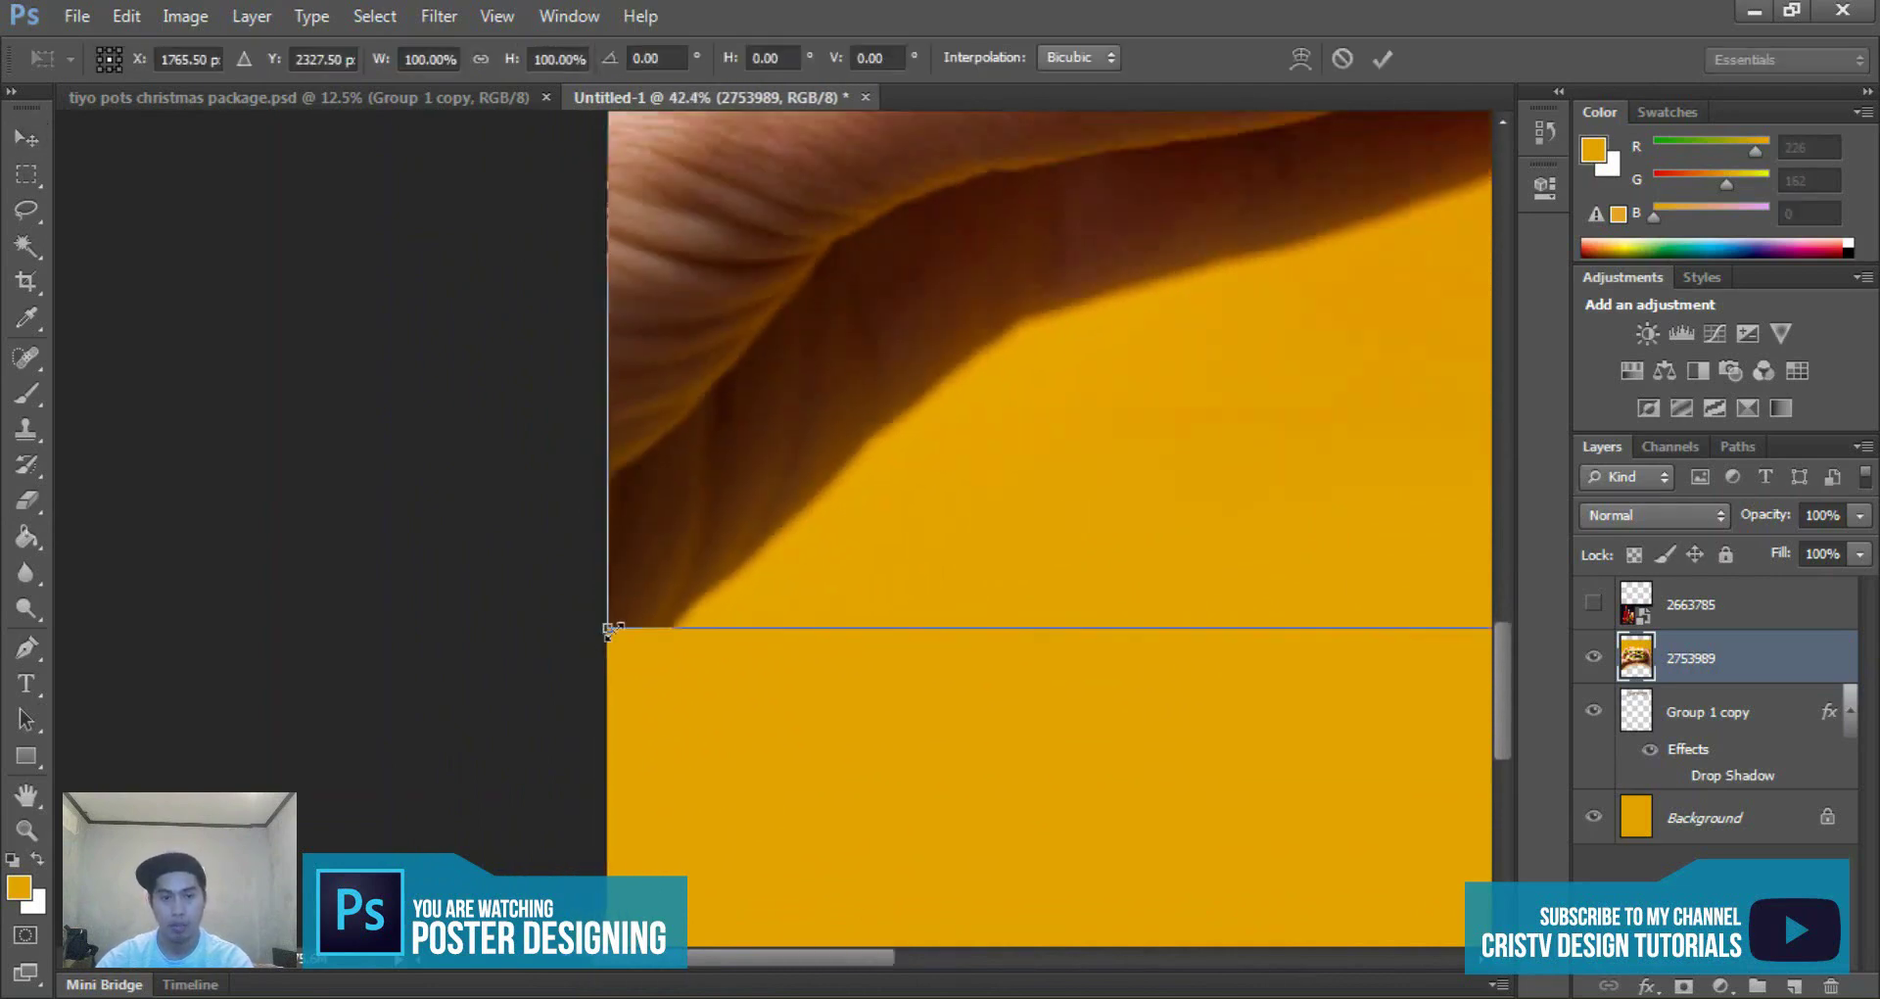
pyautogui.scroll(-1, 612, 624)
pyautogui.scroll(-1, 618, 617)
pyautogui.moveTo(619, 617); pyautogui.dragTo(516, 703)
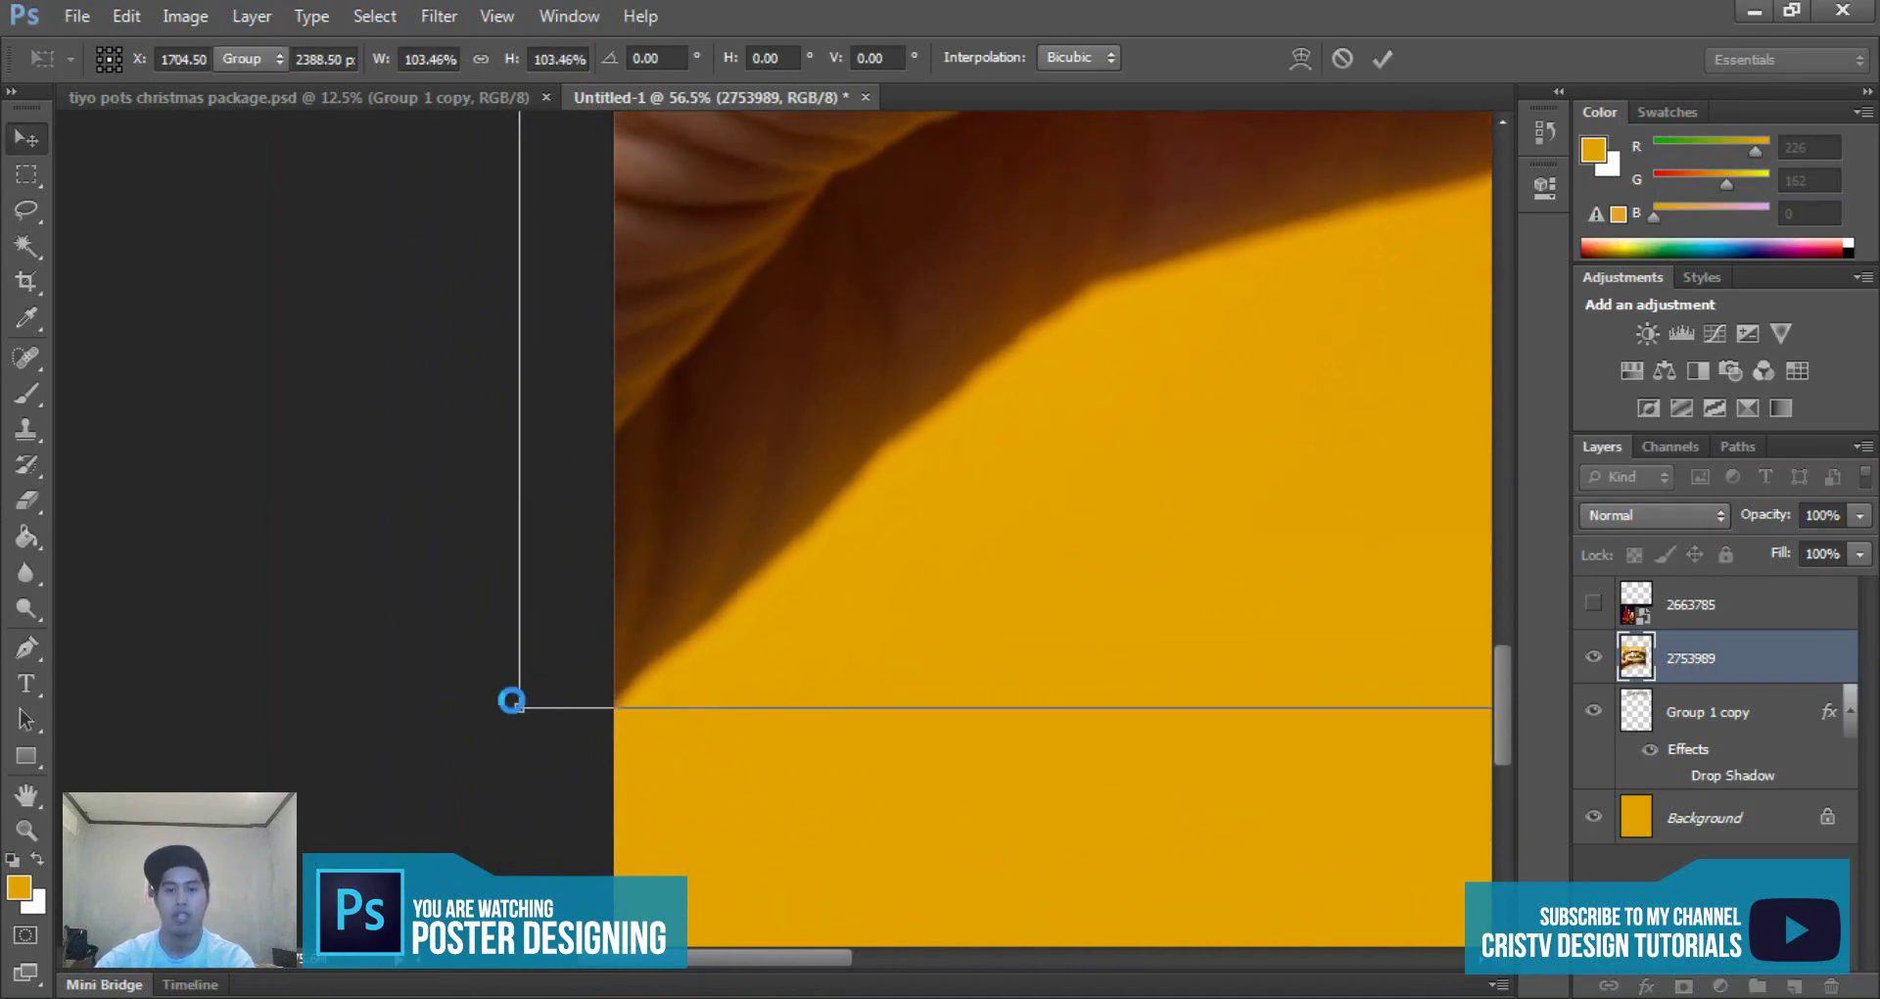
pyautogui.press('Return')
# - Reposition the burger photo, trying it higher and then settling it lower
pyautogui.scroll(-3, 612, 620)
pyautogui.scroll(-4, 969, 474)
pyautogui.scroll(1, 933, 452)
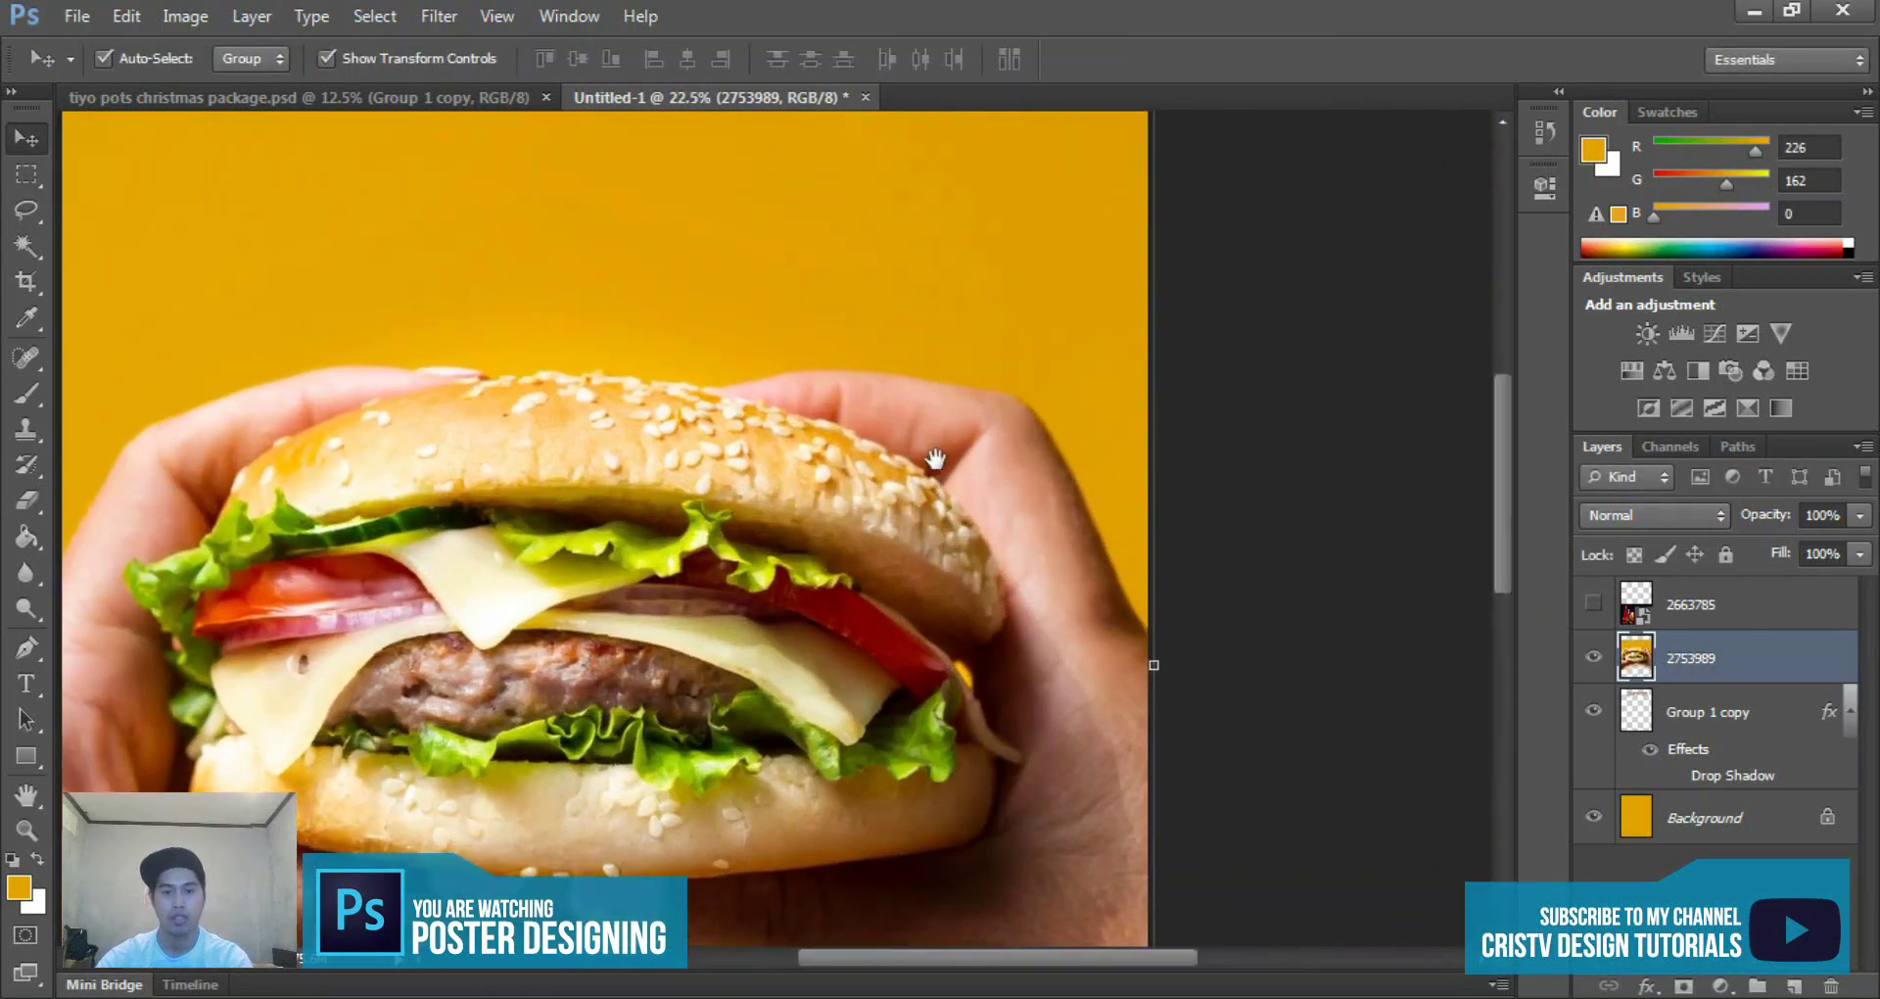
pyautogui.scroll(-2, 932, 450)
pyautogui.scroll(1, 890, 387)
pyautogui.moveTo(889, 379); pyautogui.dragTo(895, 337)
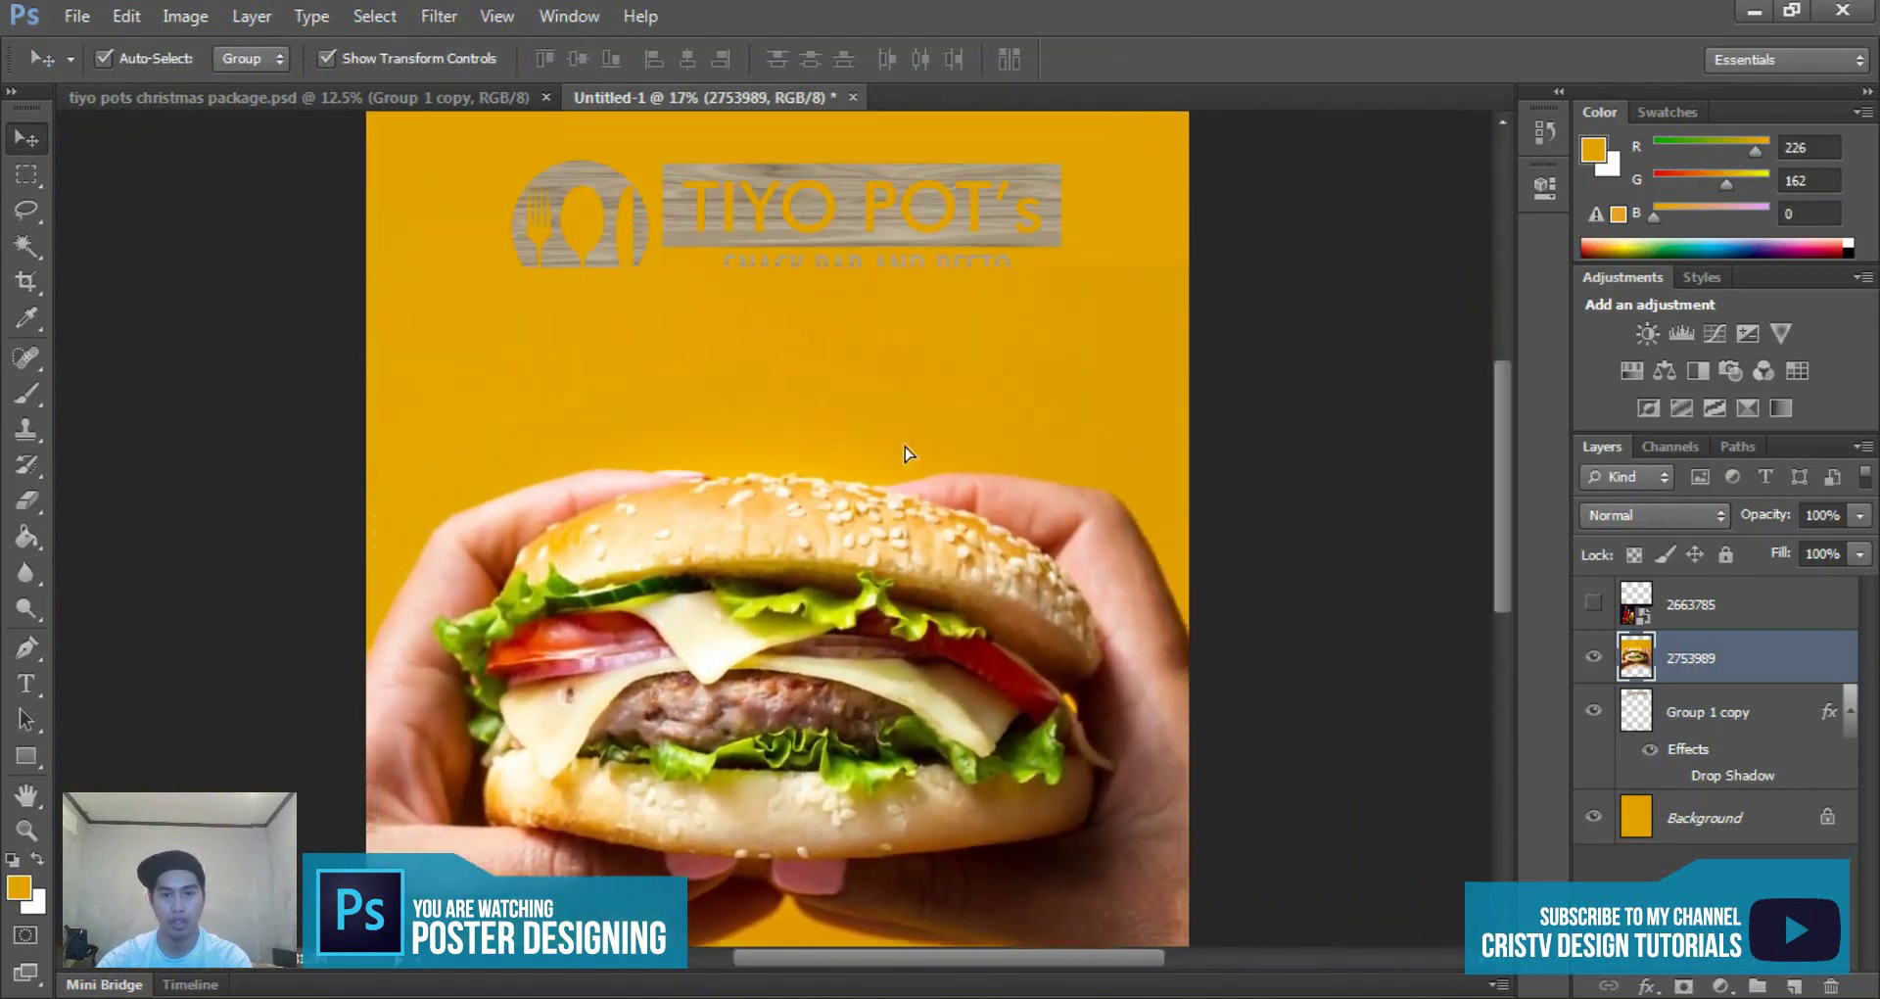
pyautogui.moveTo(895, 344); pyautogui.dragTo(879, 460)
# - Reorder layers so burger photo layer 2753989 sits above Group 1 copy
pyautogui.scroll(-5, 879, 460)
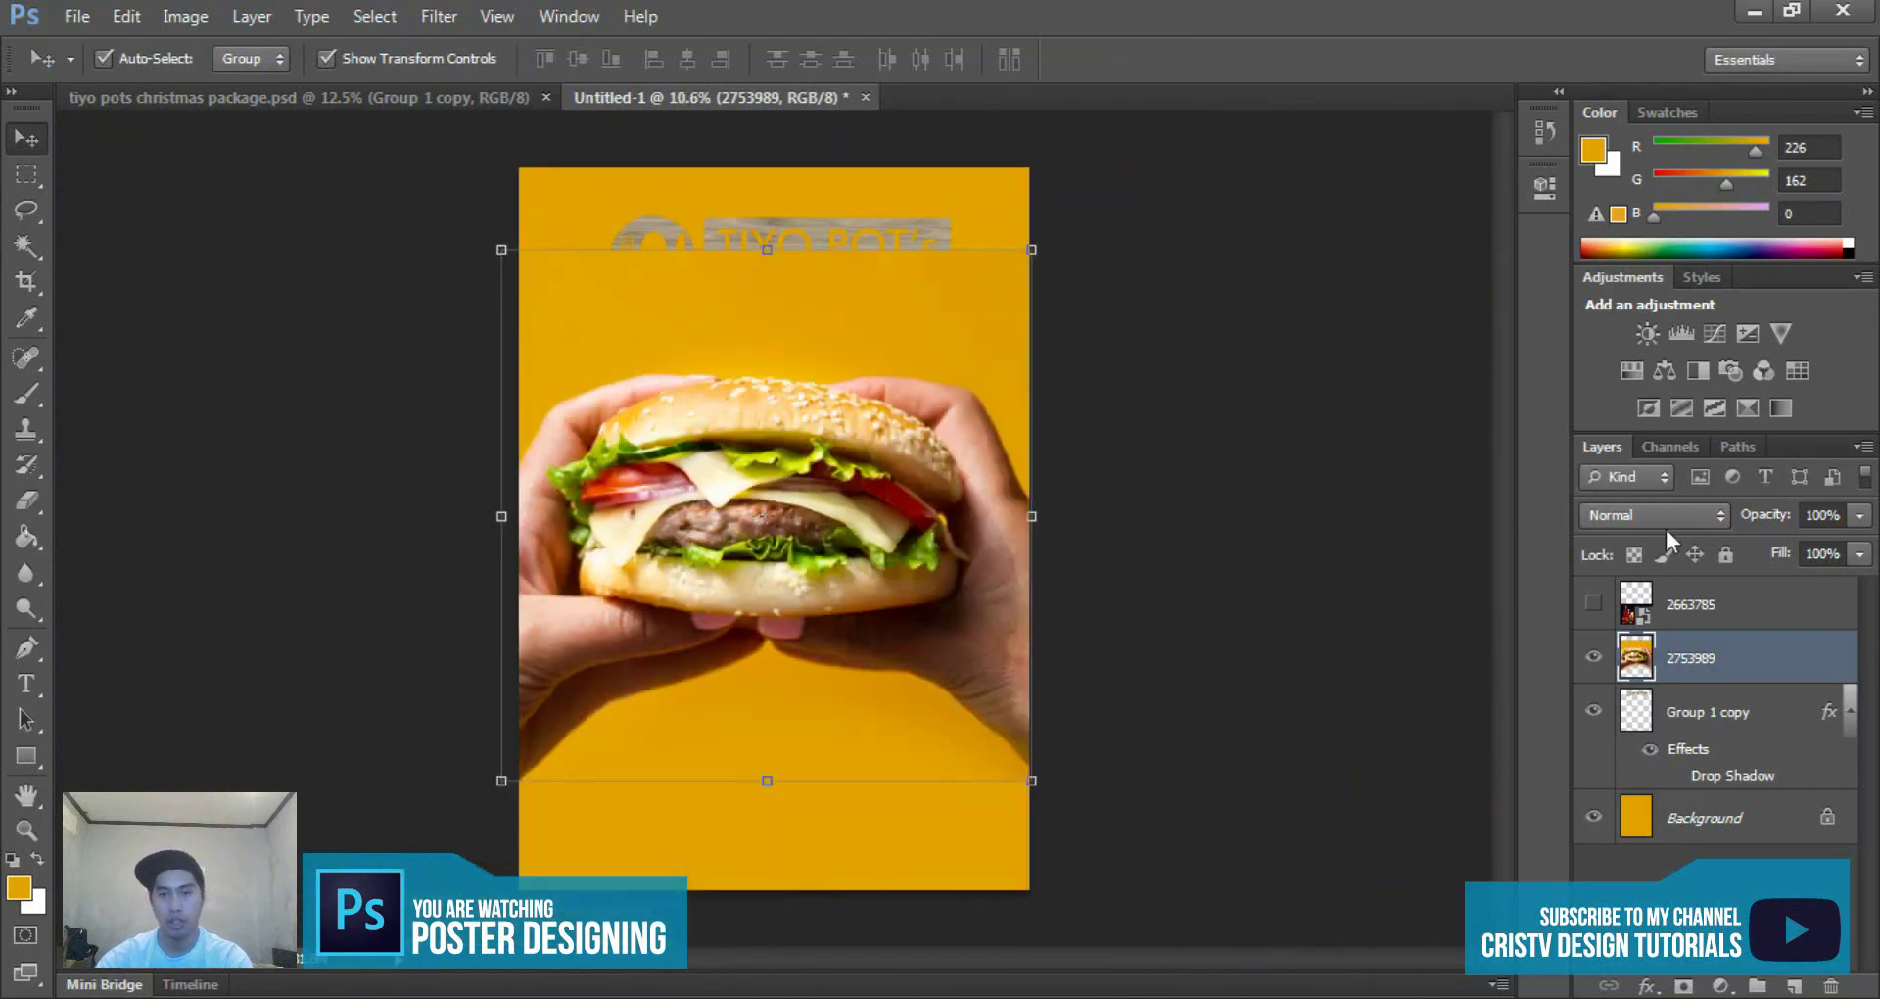
pyautogui.click(1701, 607)
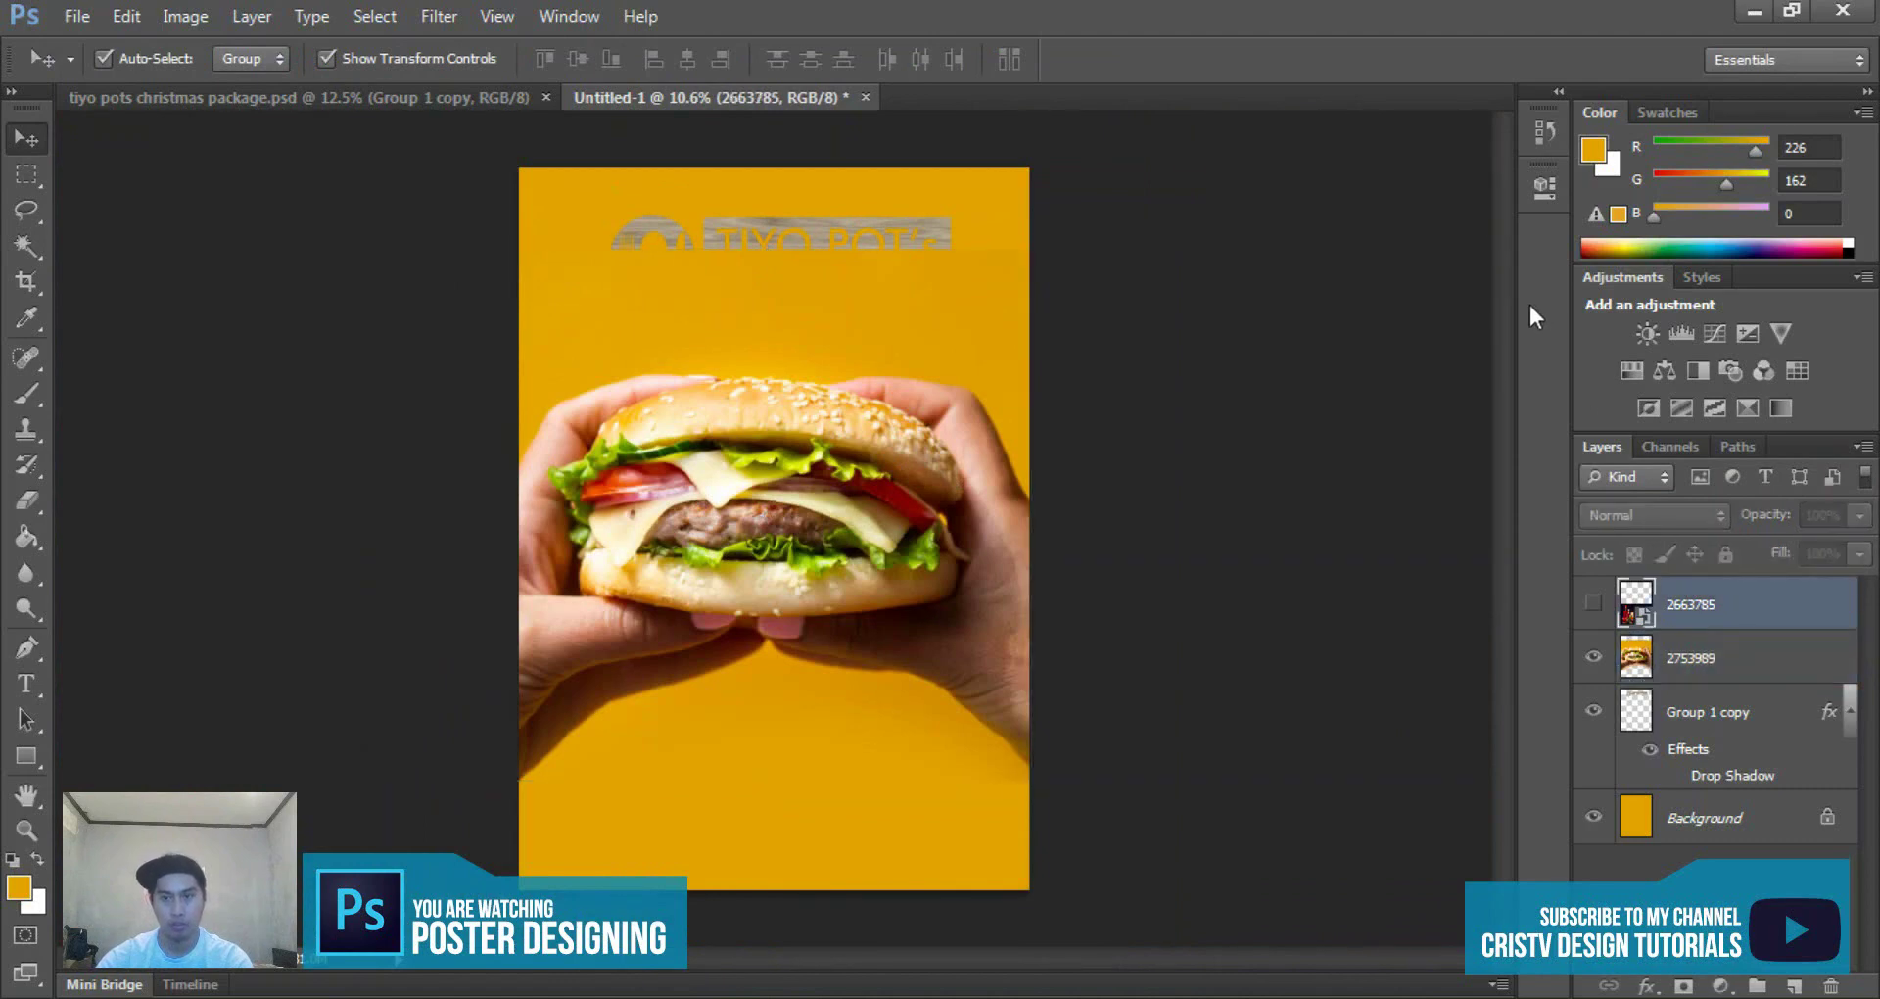
pyautogui.click(1709, 674)
pyautogui.click(1704, 709)
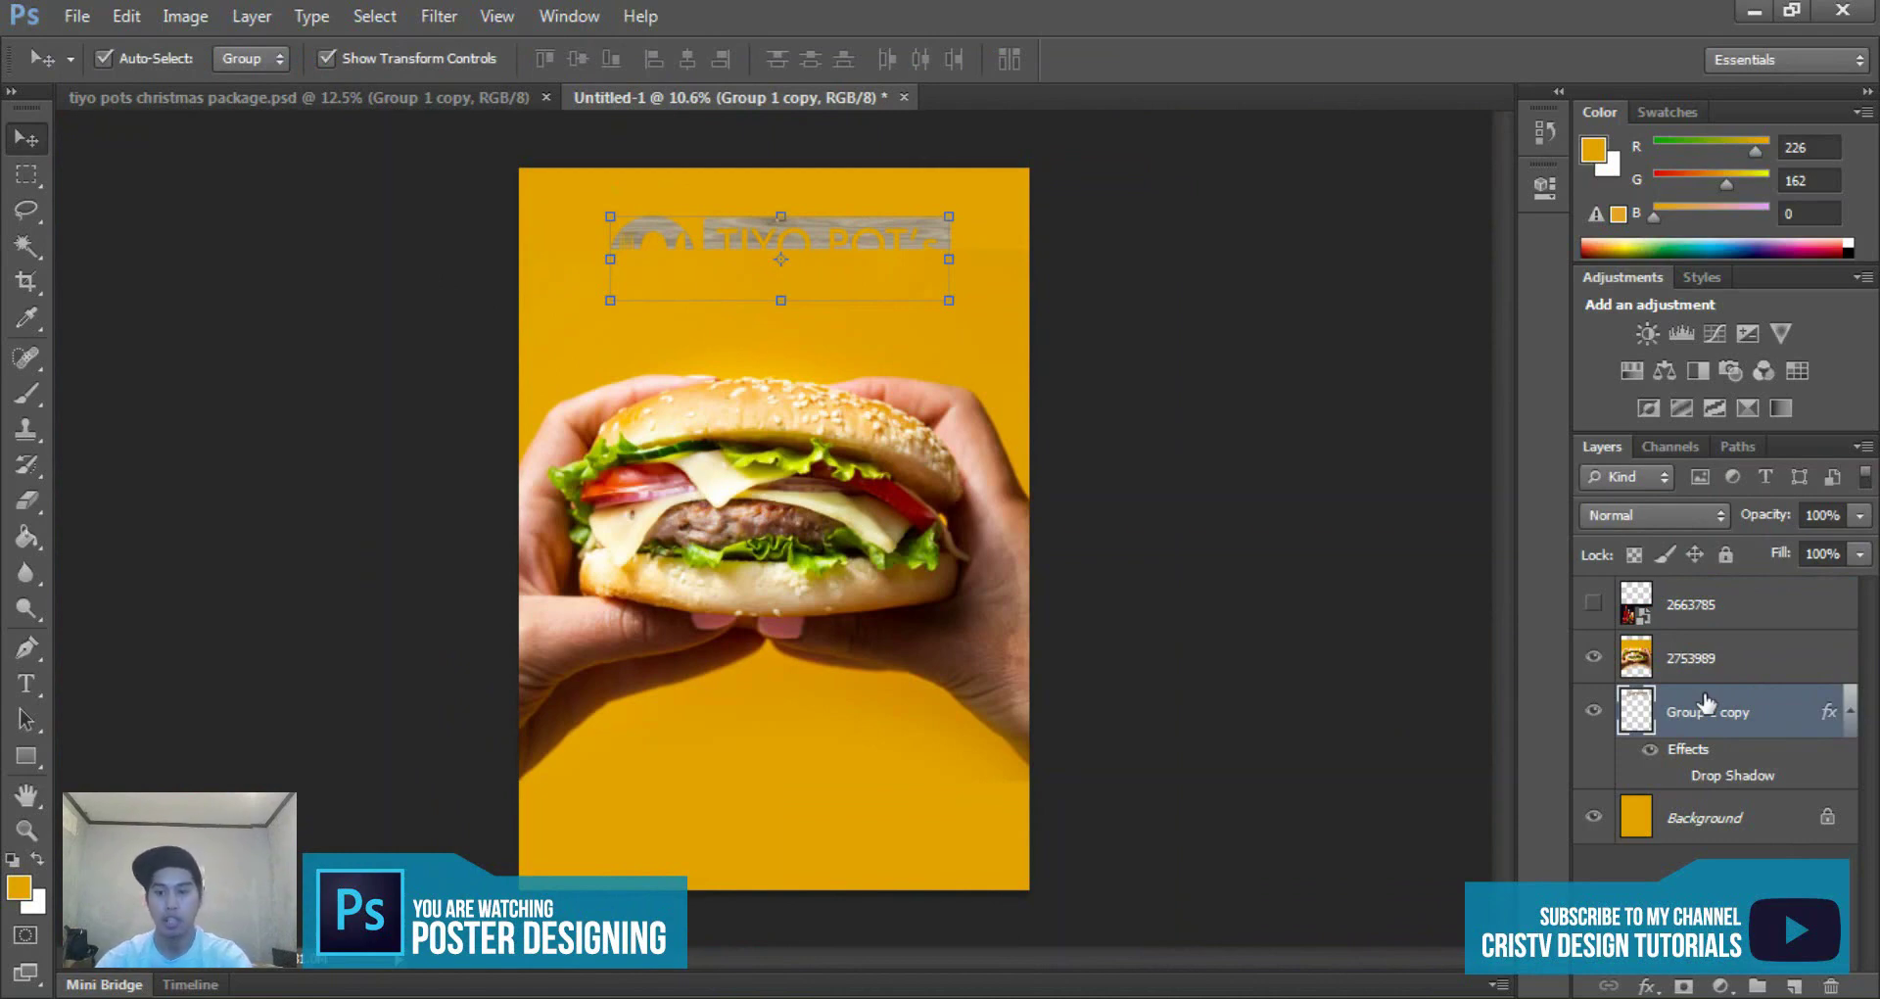
pyautogui.moveTo(1712, 671); pyautogui.dragTo(1714, 646)
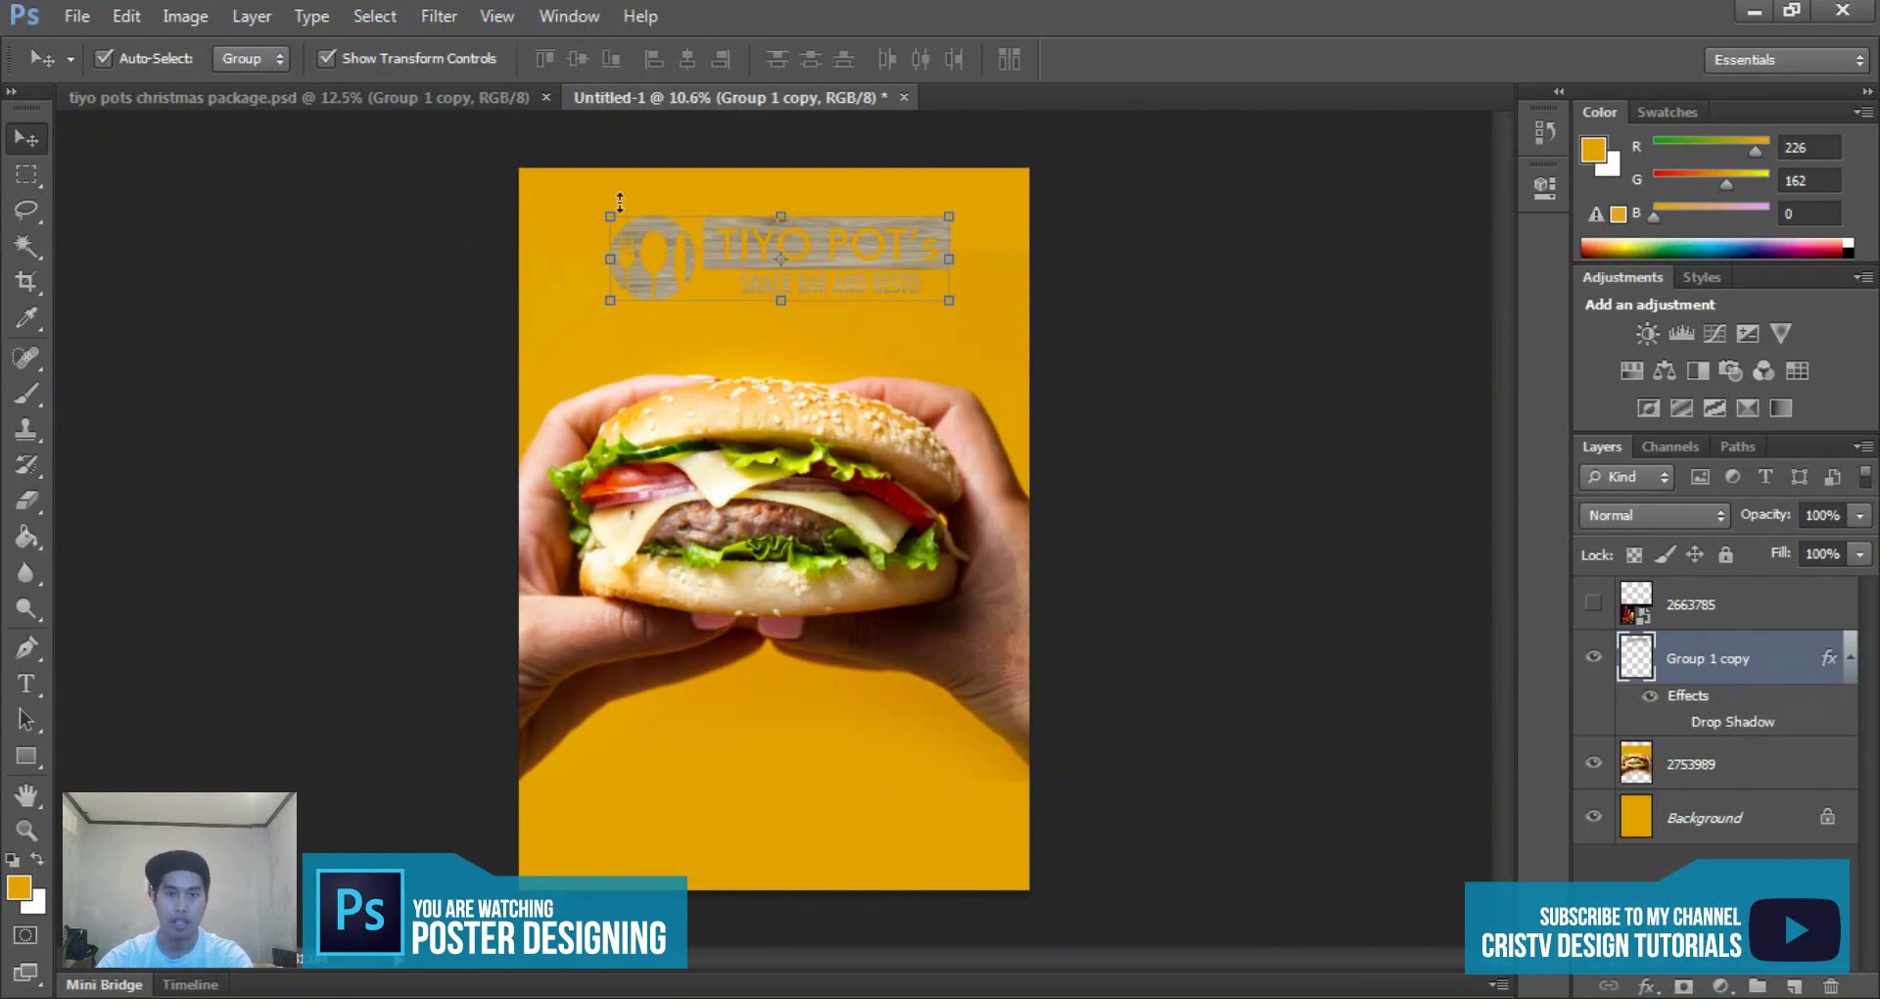
pyautogui.scroll(2, 745, 461)
pyautogui.scroll(1, 744, 460)
pyautogui.scroll(-4, 744, 461)
pyautogui.click(878, 460)
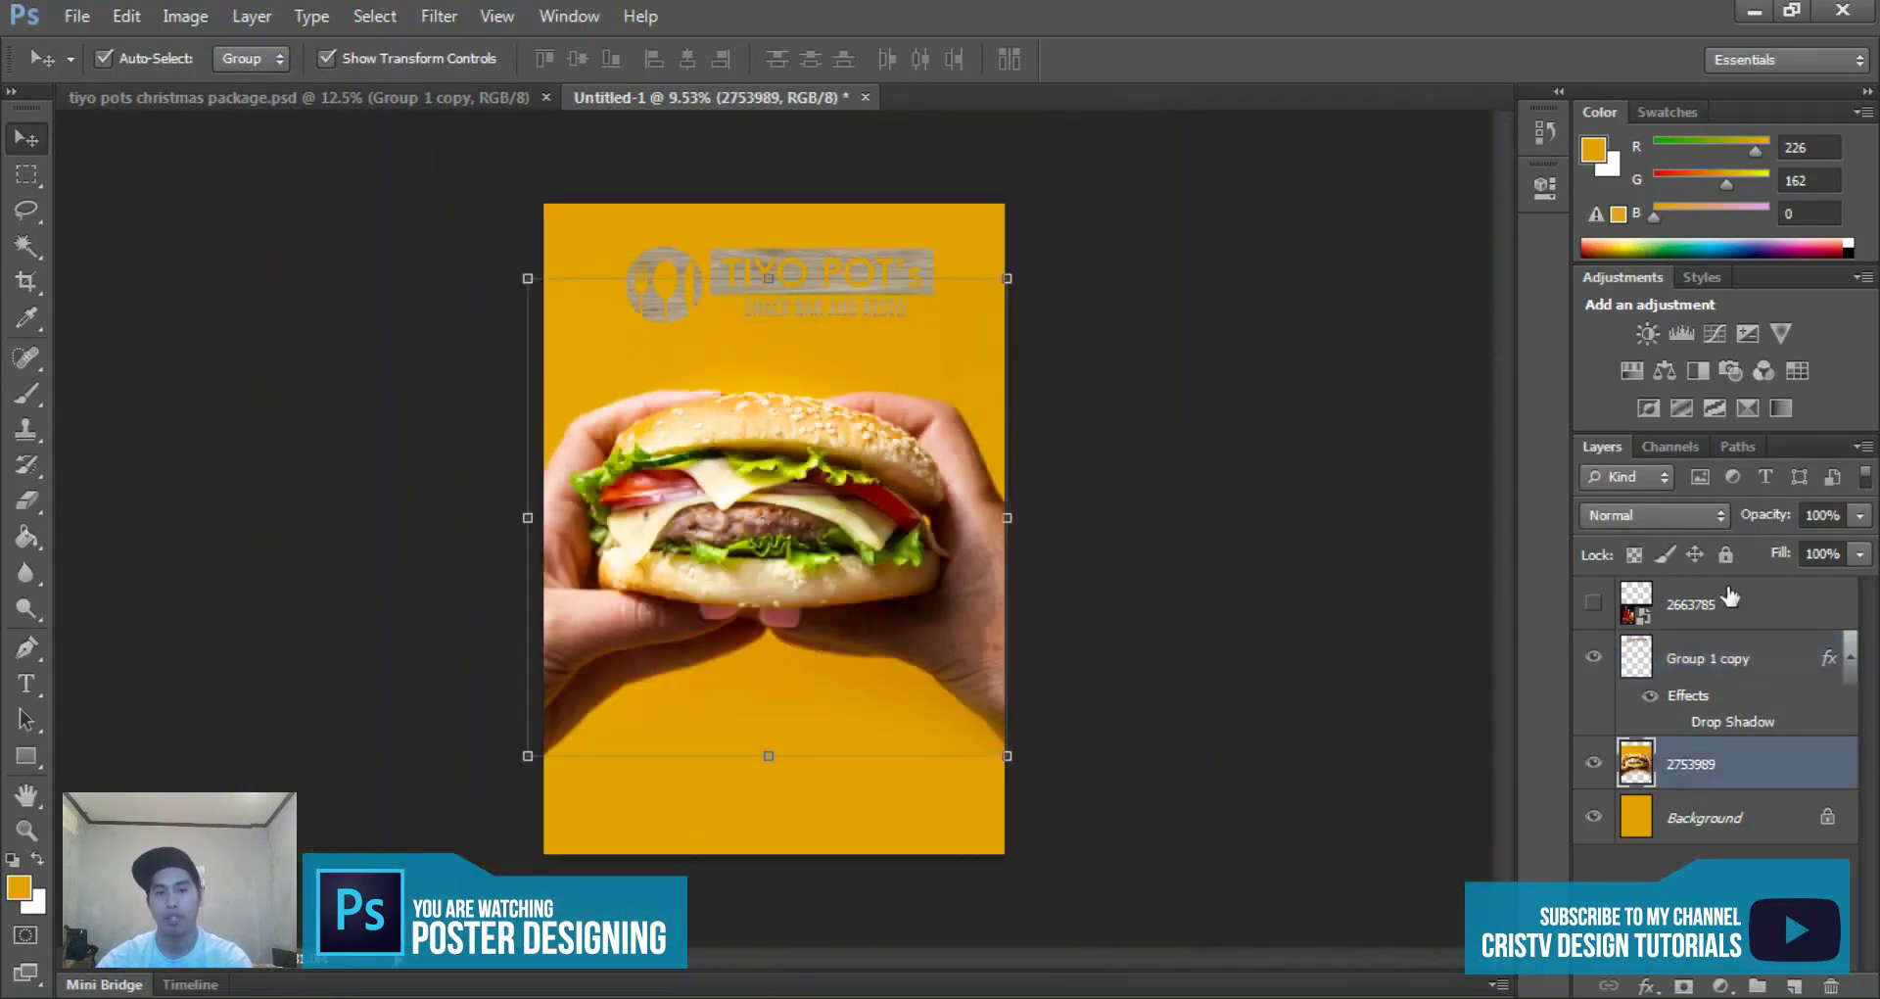
pyautogui.hotkey('ctrl', ']')
pyautogui.scroll(1, 803, 372)
pyautogui.scroll(1, 803, 362)
pyautogui.scroll(-1, 819, 386)
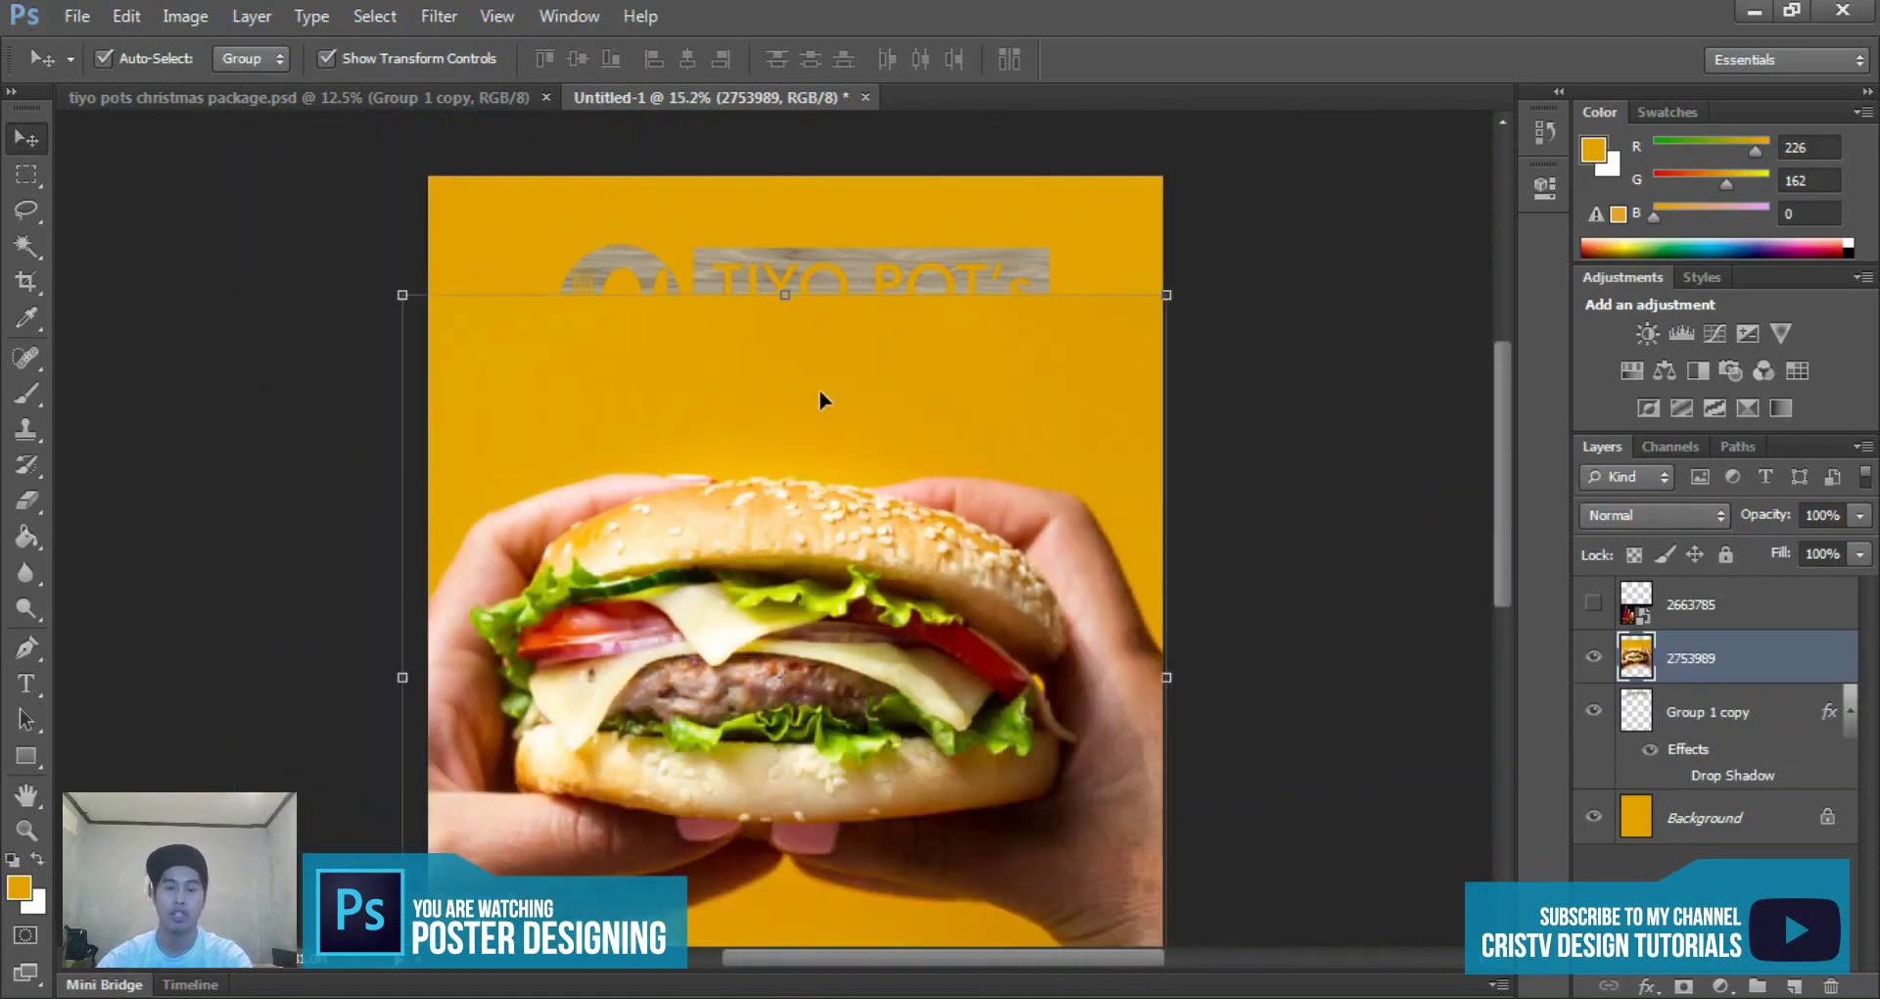
# - Erase the top of the burger photo so the logo shows through
pyautogui.press('e')
pyautogui.moveTo(1041, 235); pyautogui.dragTo(483, 239)
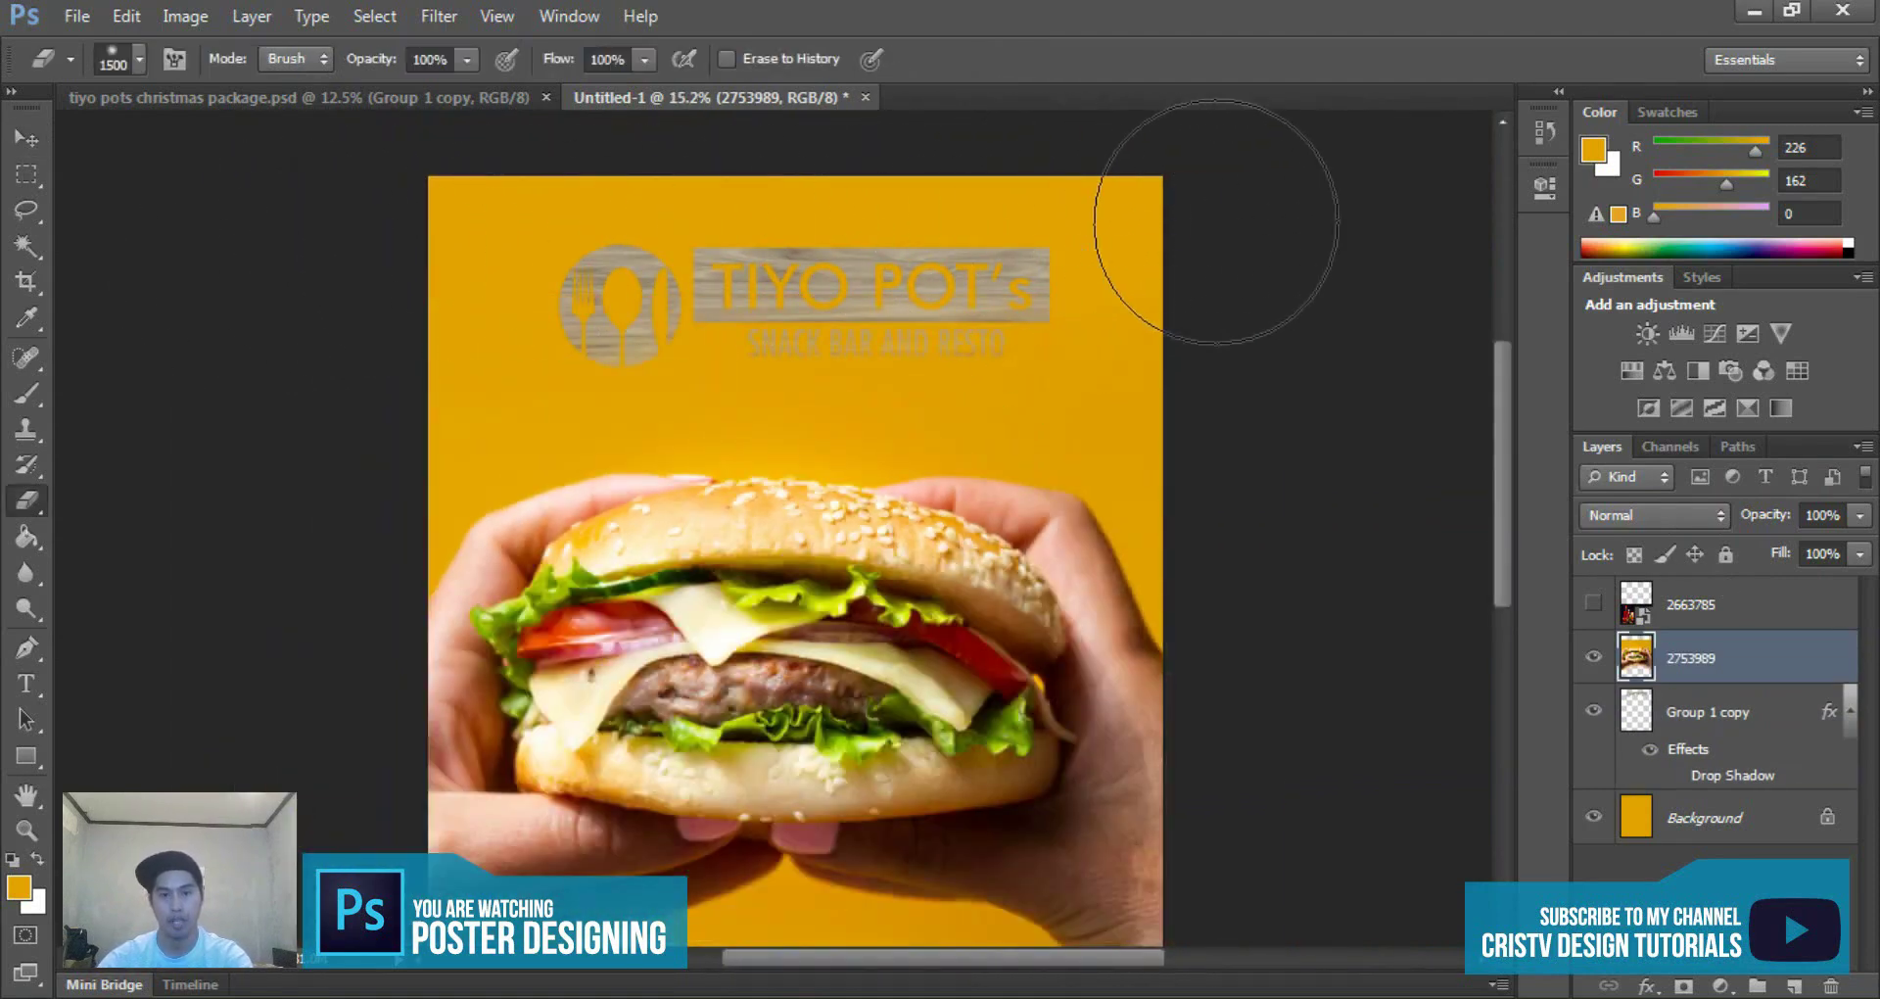
pyautogui.press('v')
pyautogui.hotkey('ctrl', '-')
pyautogui.hotkey('ctrl', '-')
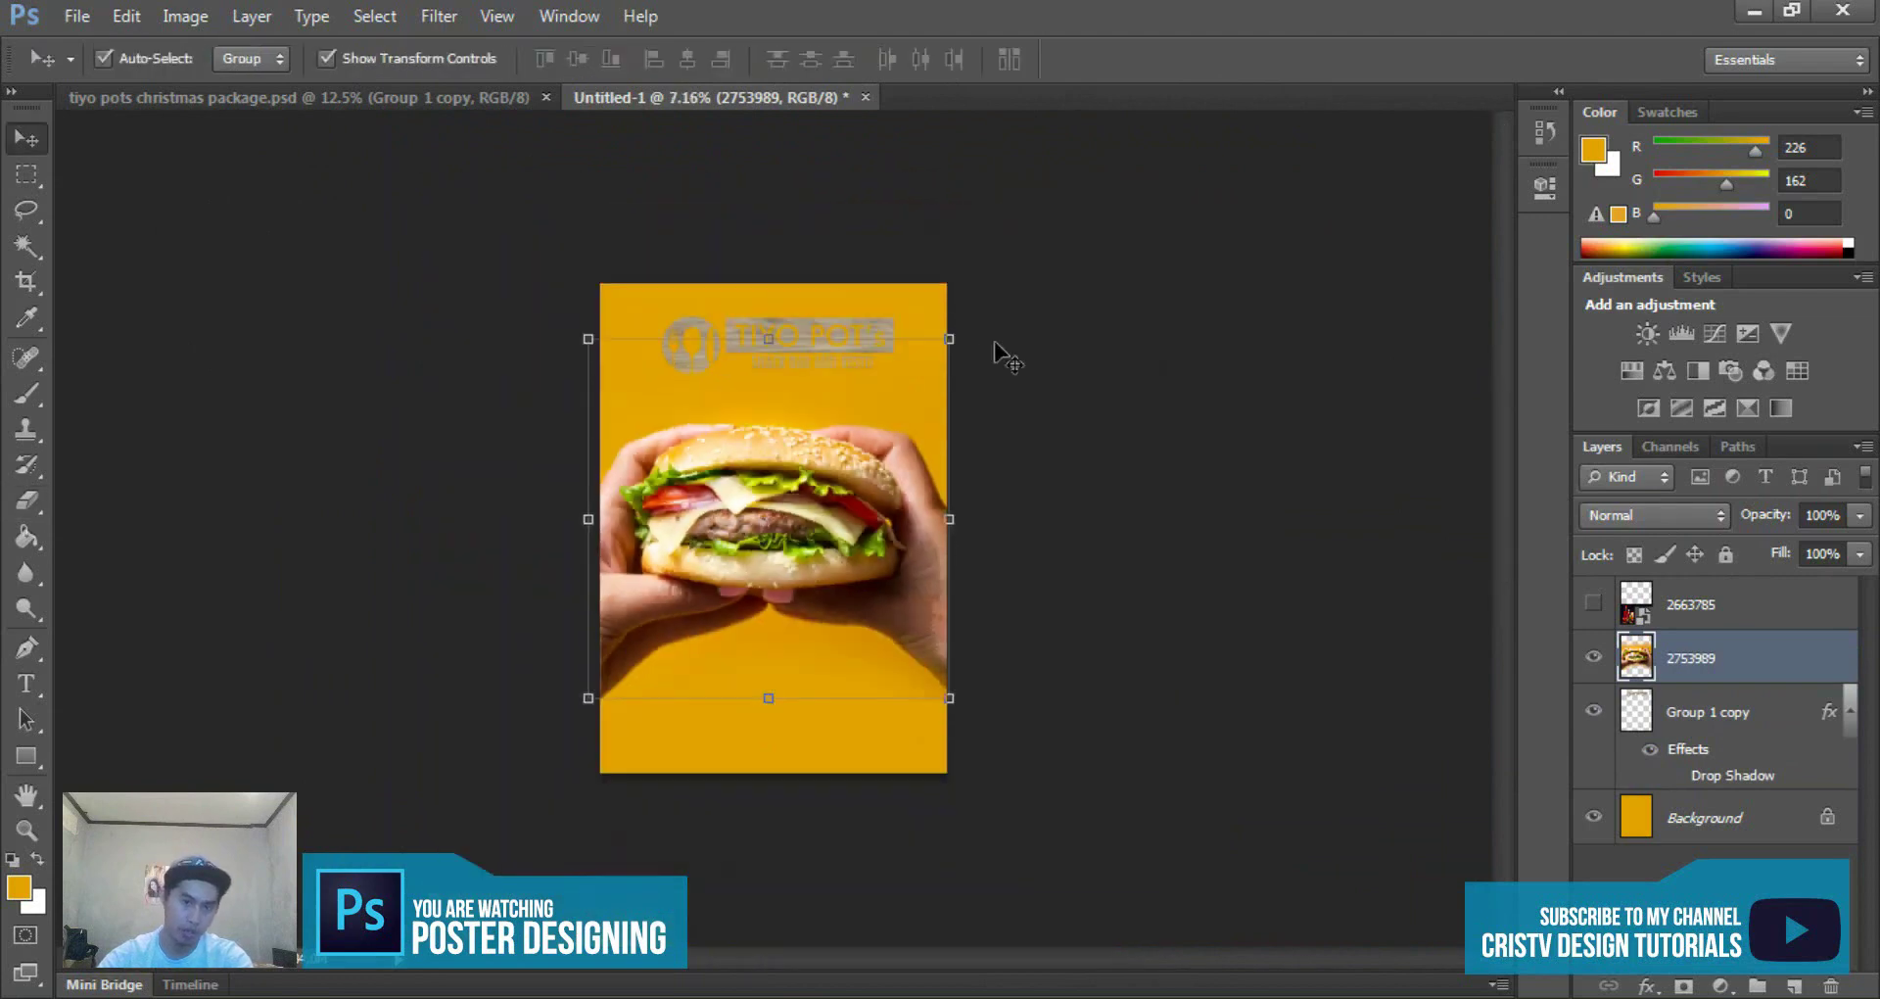
pyautogui.hotkey('ctrl', '0')
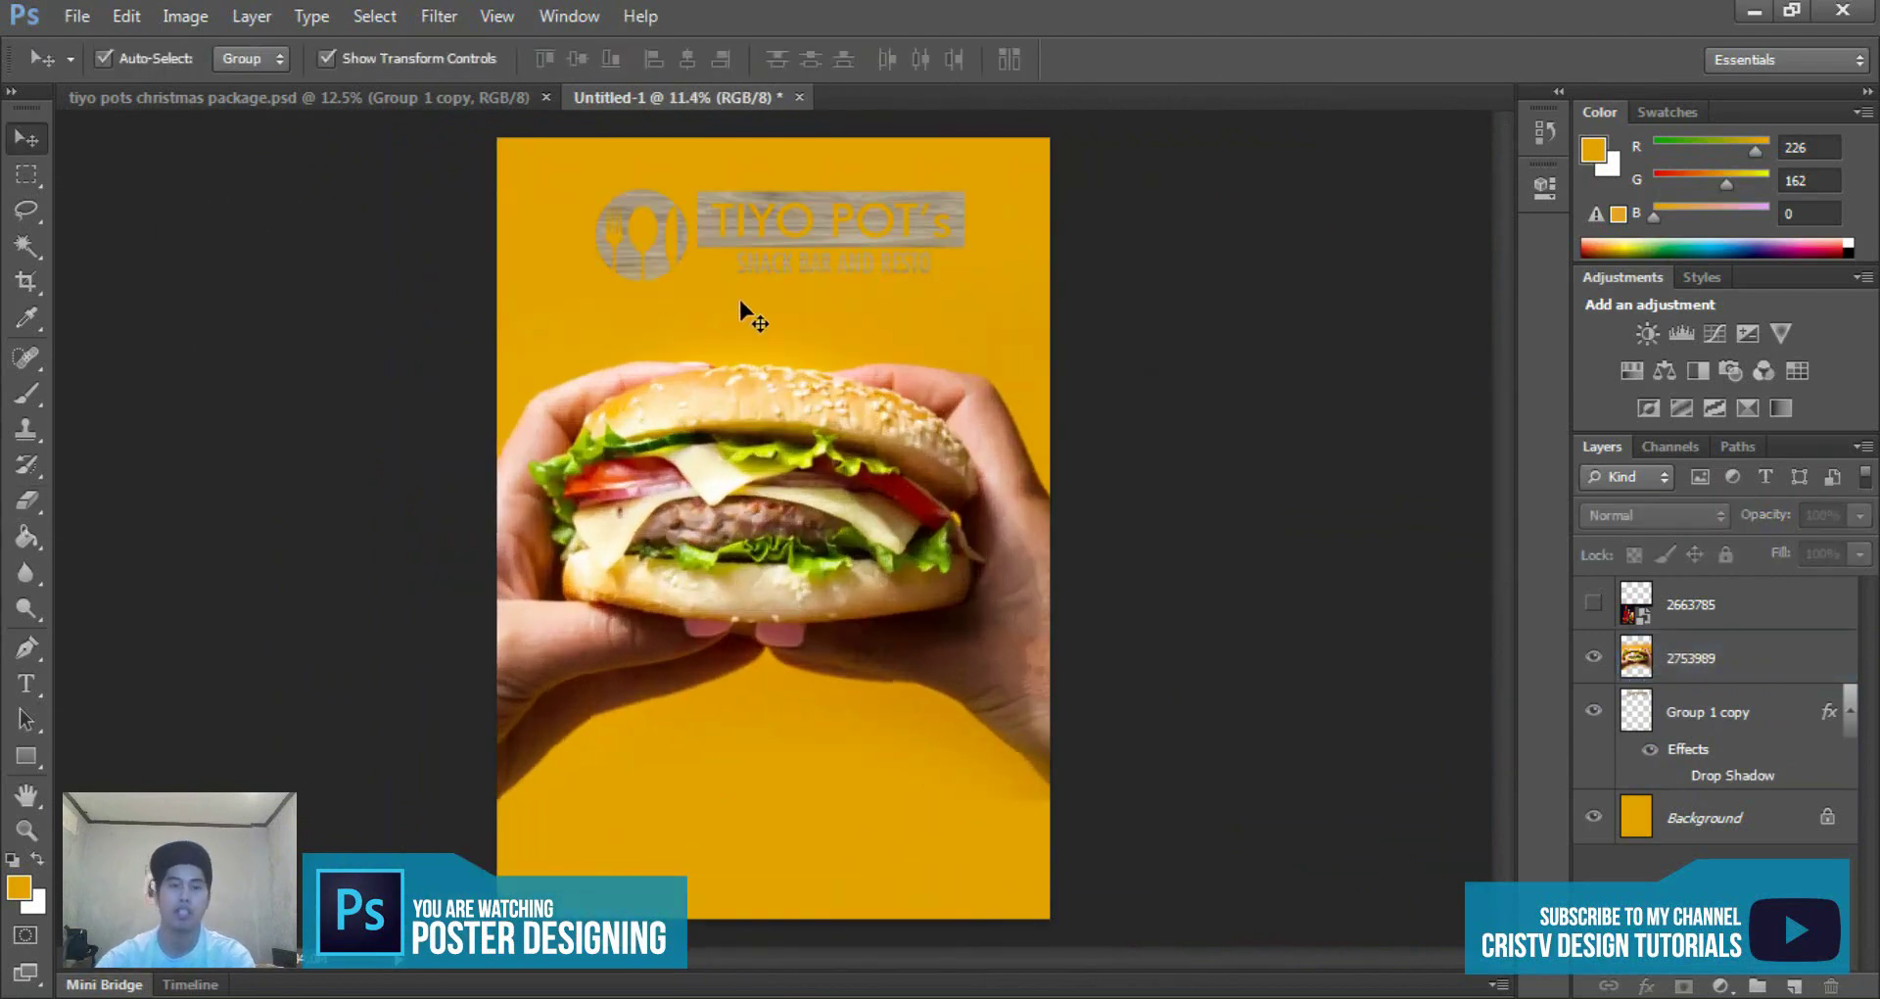
# - Move the TIYO POT's logo group up slightly
pyautogui.scroll(-1, 741, 294)
pyautogui.scroll(2, 783, 260)
pyautogui.click(838, 210)
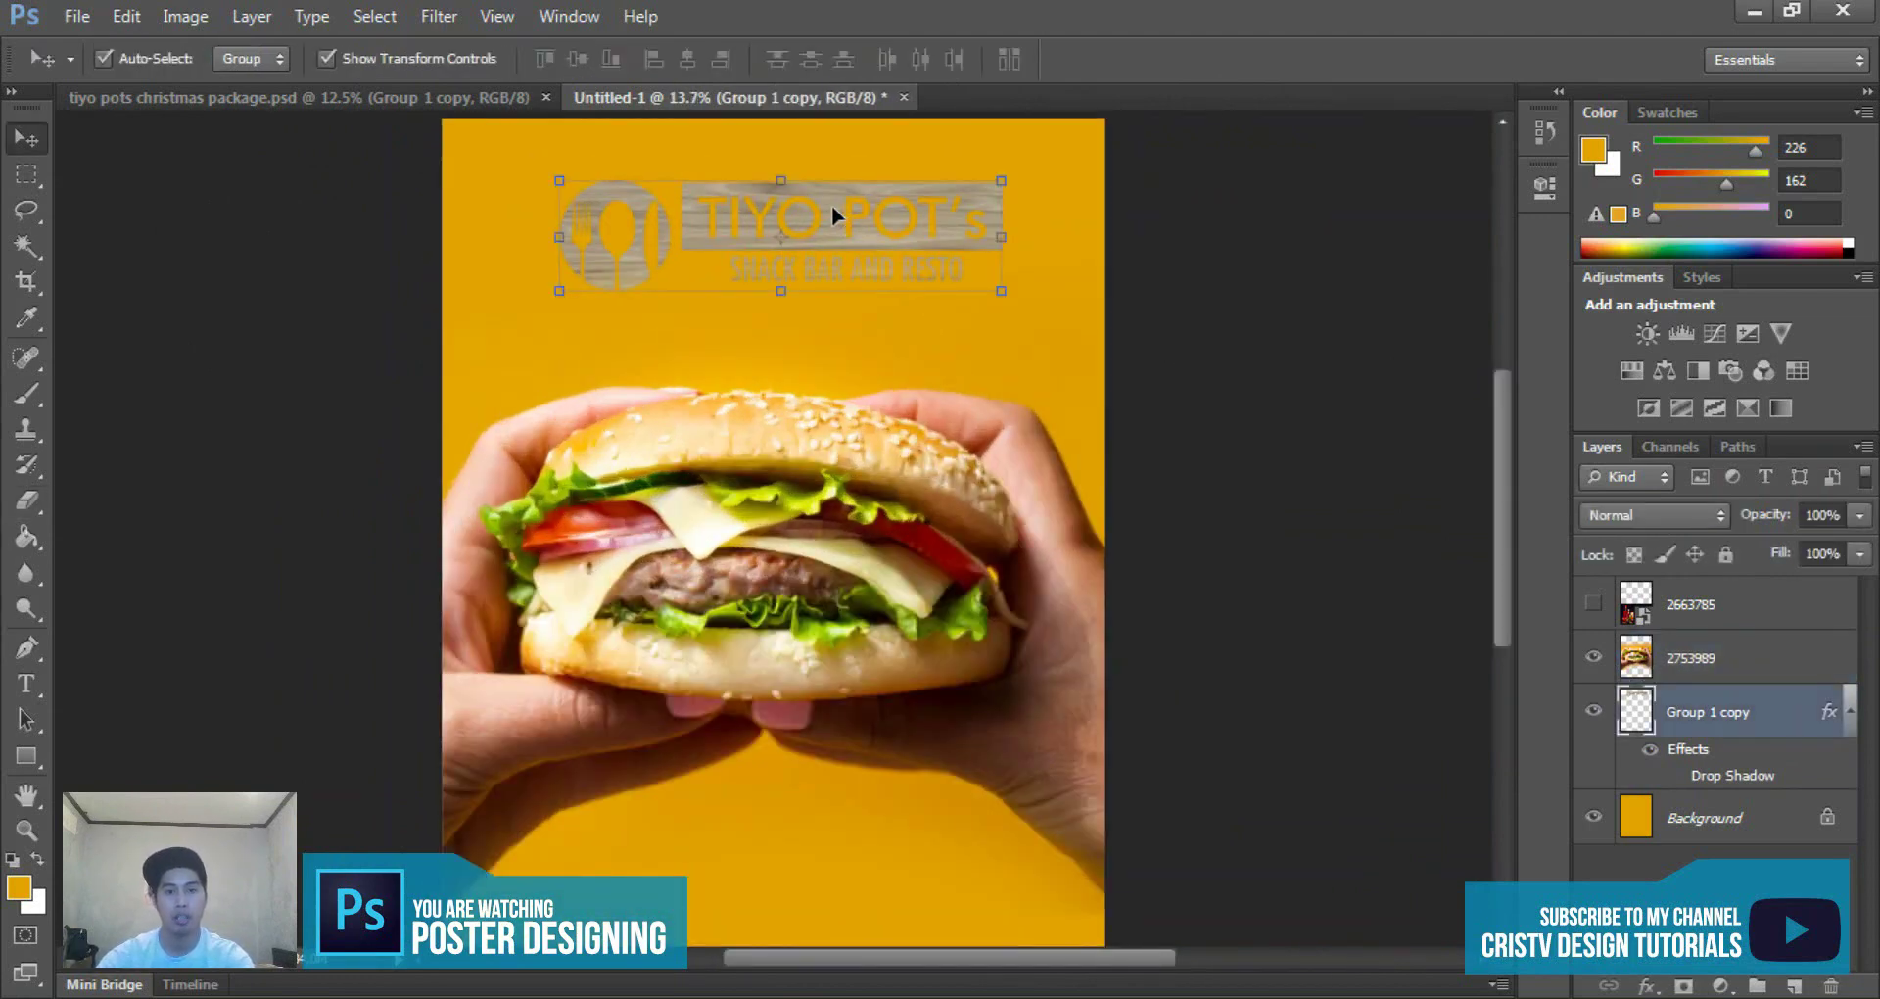
pyautogui.scroll(1, 774, 235)
pyautogui.scroll(-1, 913, 285)
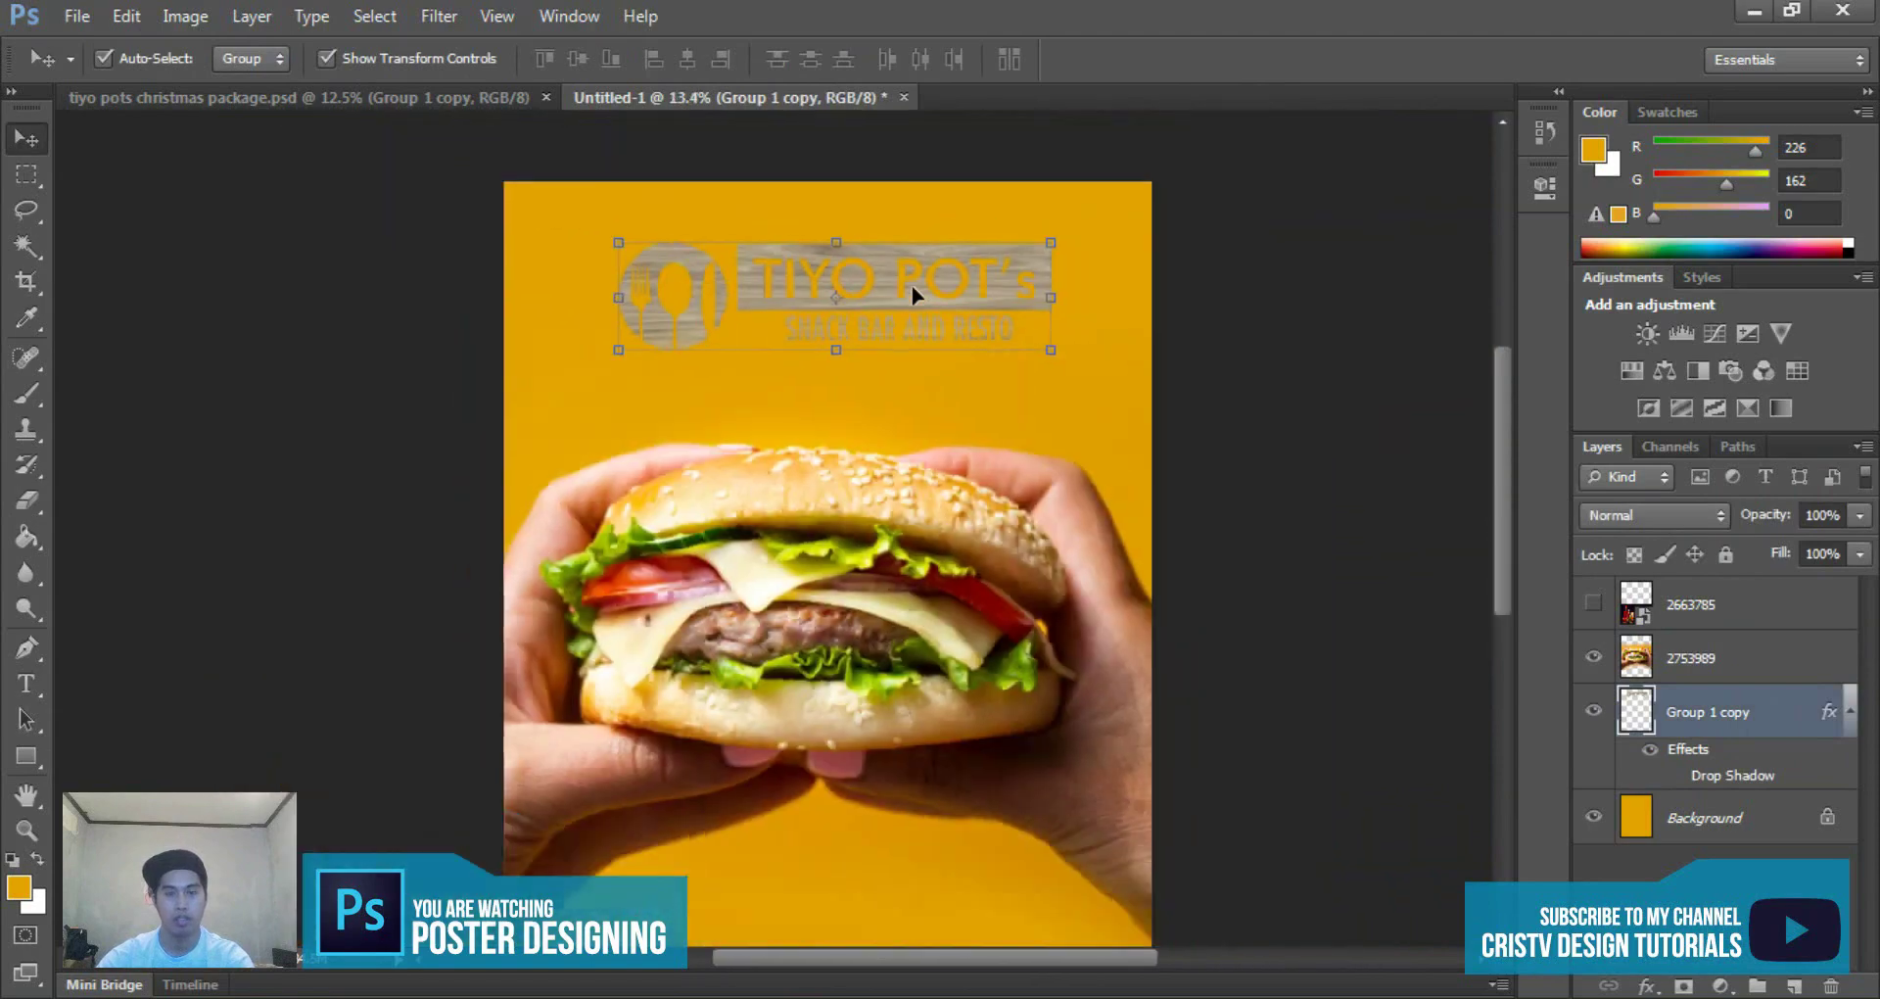
pyautogui.scroll(3, 707, 137)
pyautogui.scroll(4, 959, 341)
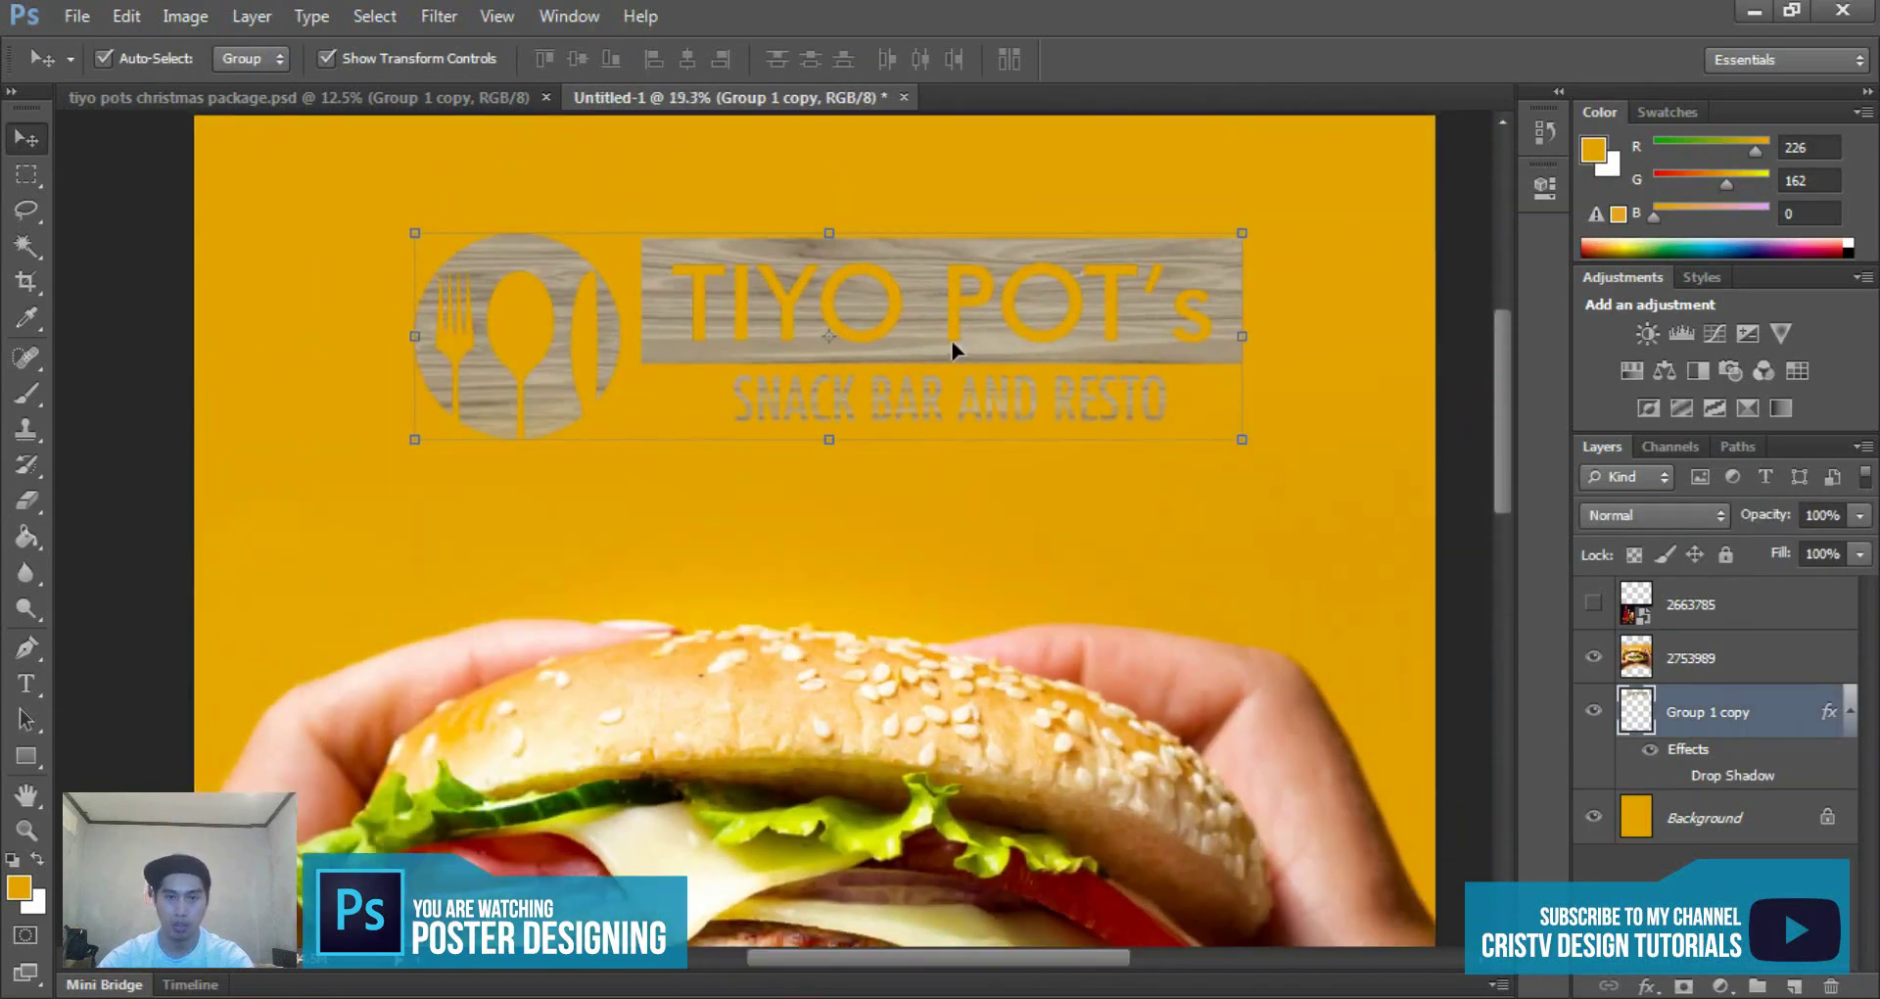
pyautogui.scroll(-2, 950, 337)
pyautogui.moveTo(942, 302); pyautogui.dragTo(938, 275)
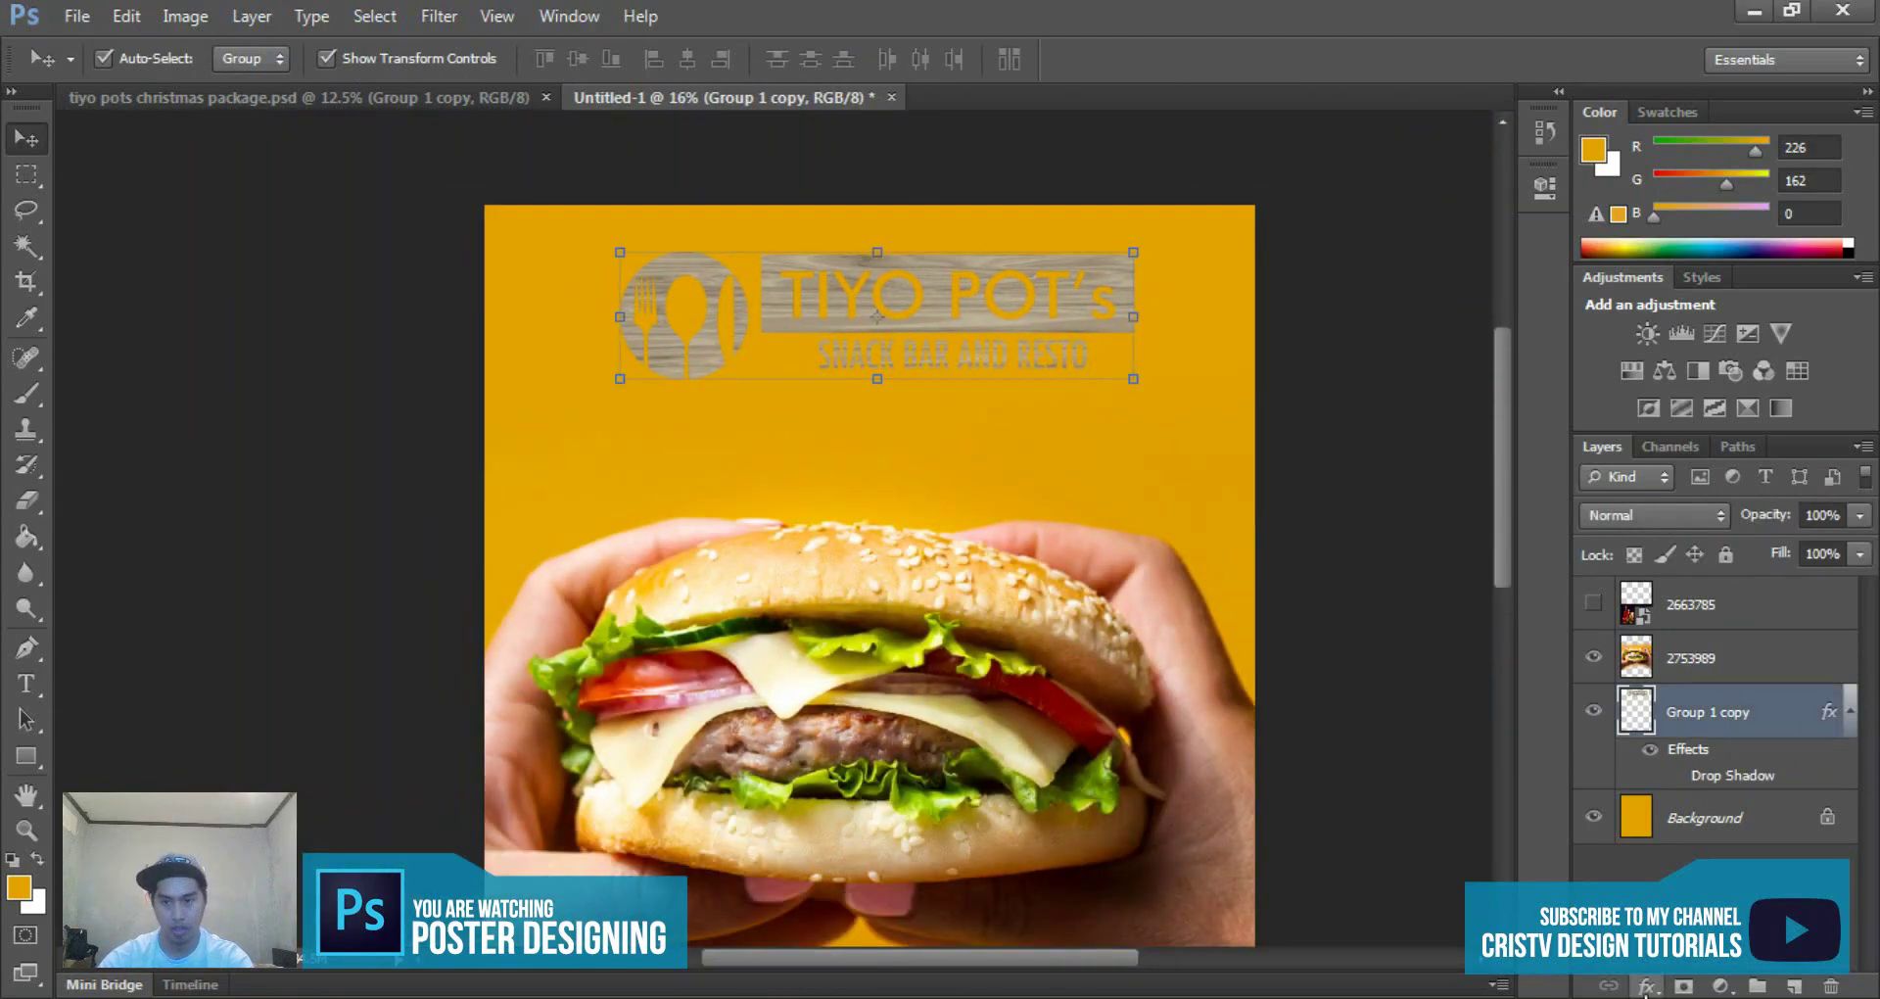
# - Adjust the logo's Drop Shadow position and apply it
pyautogui.doubleClick(1733, 775)
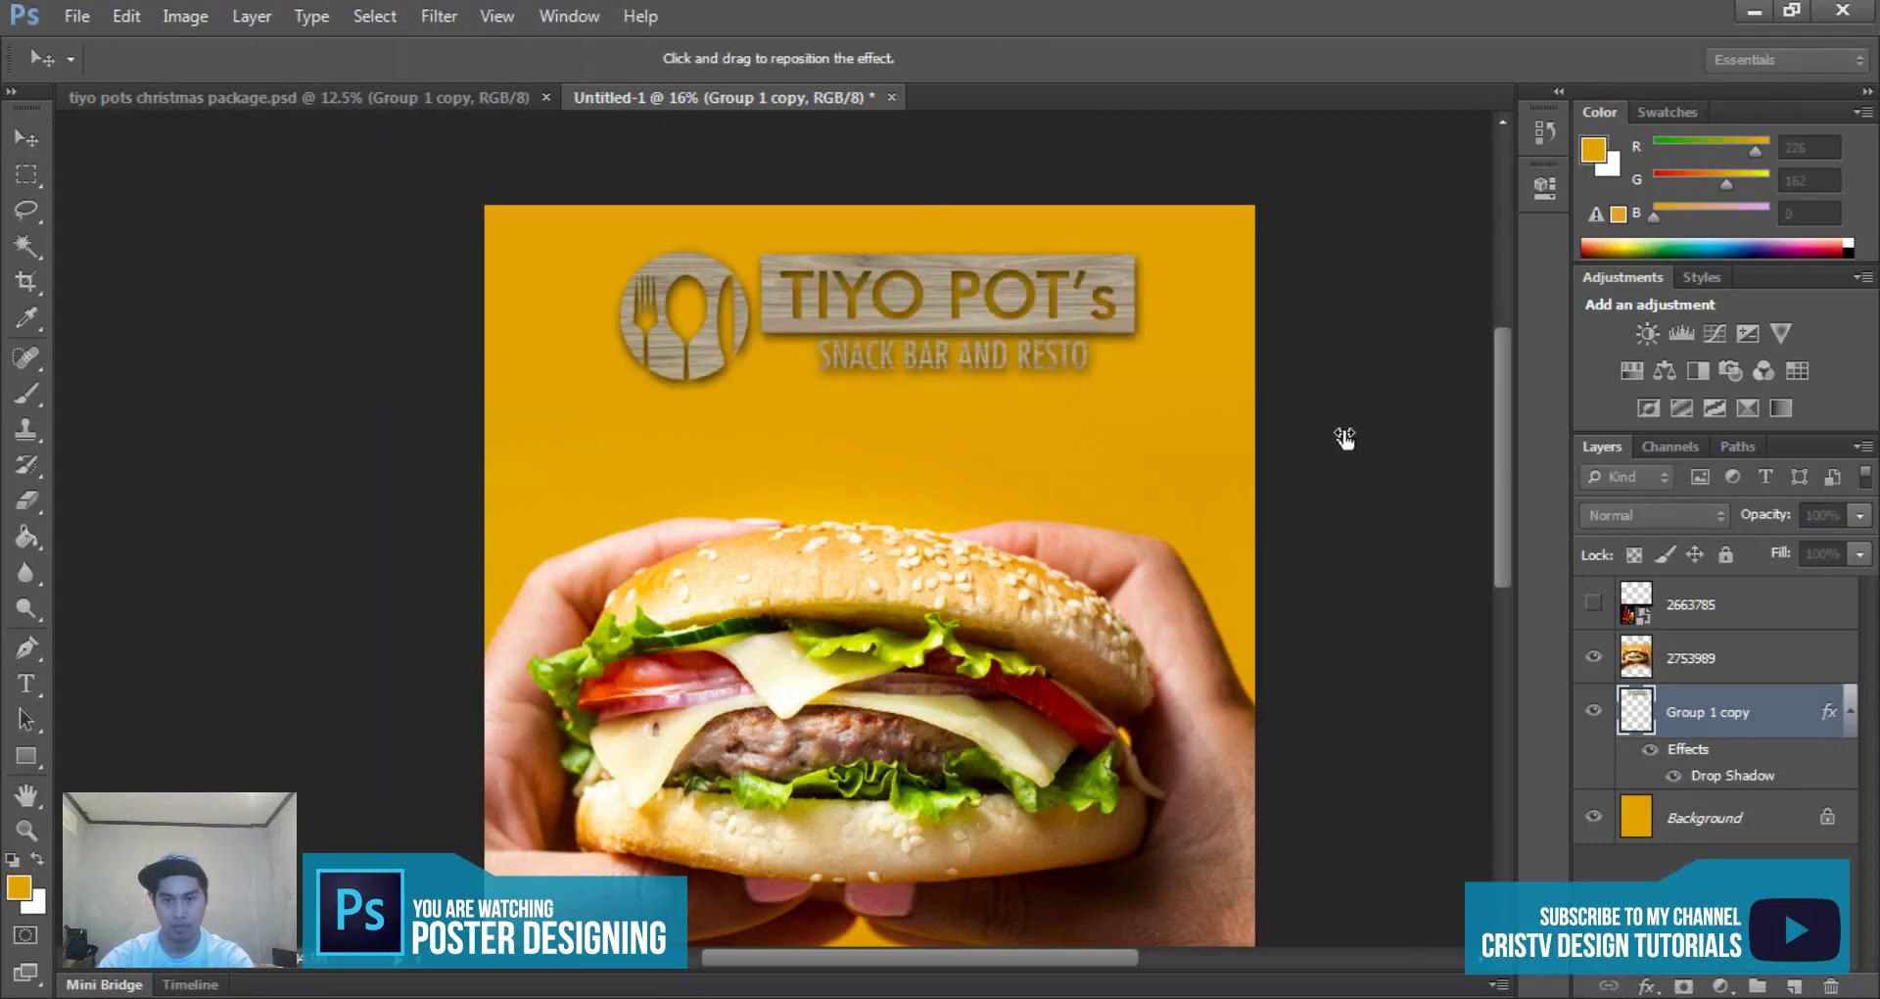
pyautogui.moveTo(1412, 484)
pyautogui.mouseDown()
pyautogui.moveTo(1401, 499)
pyautogui.moveTo(1418, 489)
pyautogui.mouseUp()
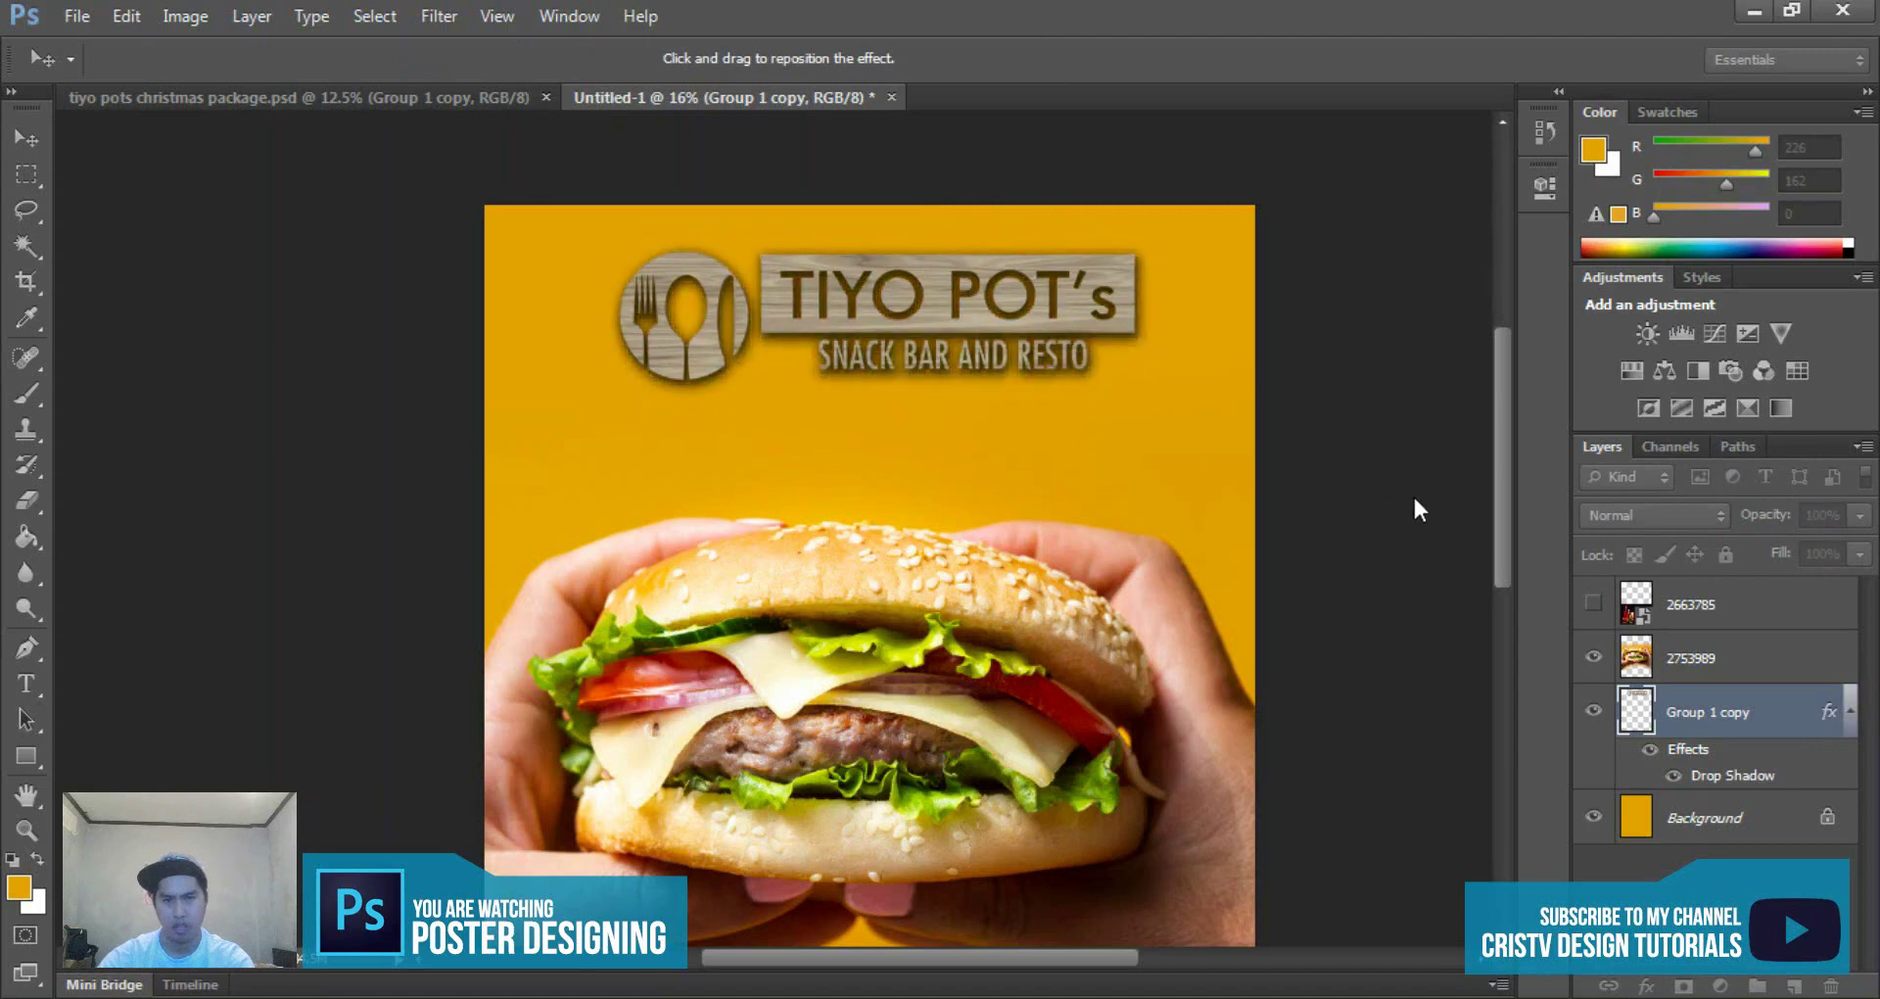
pyautogui.press('Return')
pyautogui.scroll(-1, 1032, 378)
pyautogui.scroll(1, 1031, 378)
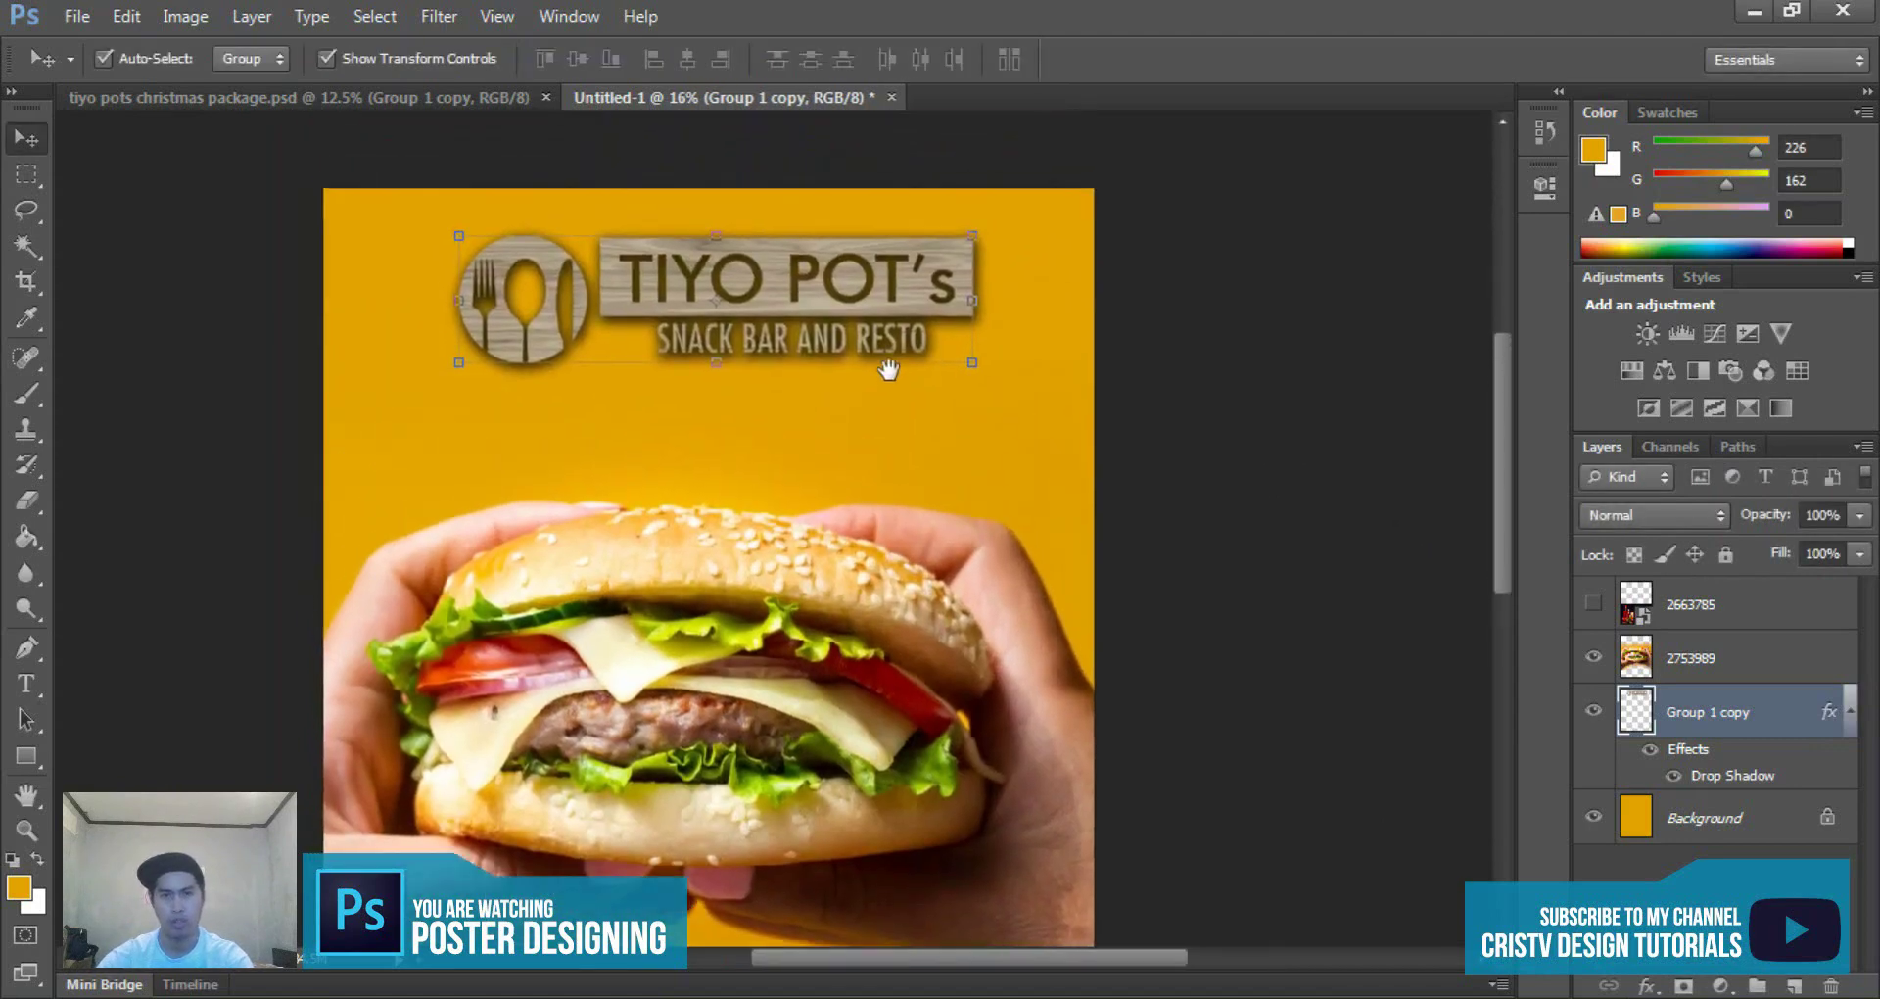
pyautogui.scroll(-1, 720, 301)
pyautogui.scroll(1, 723, 308)
pyautogui.scroll(-2, 736, 308)
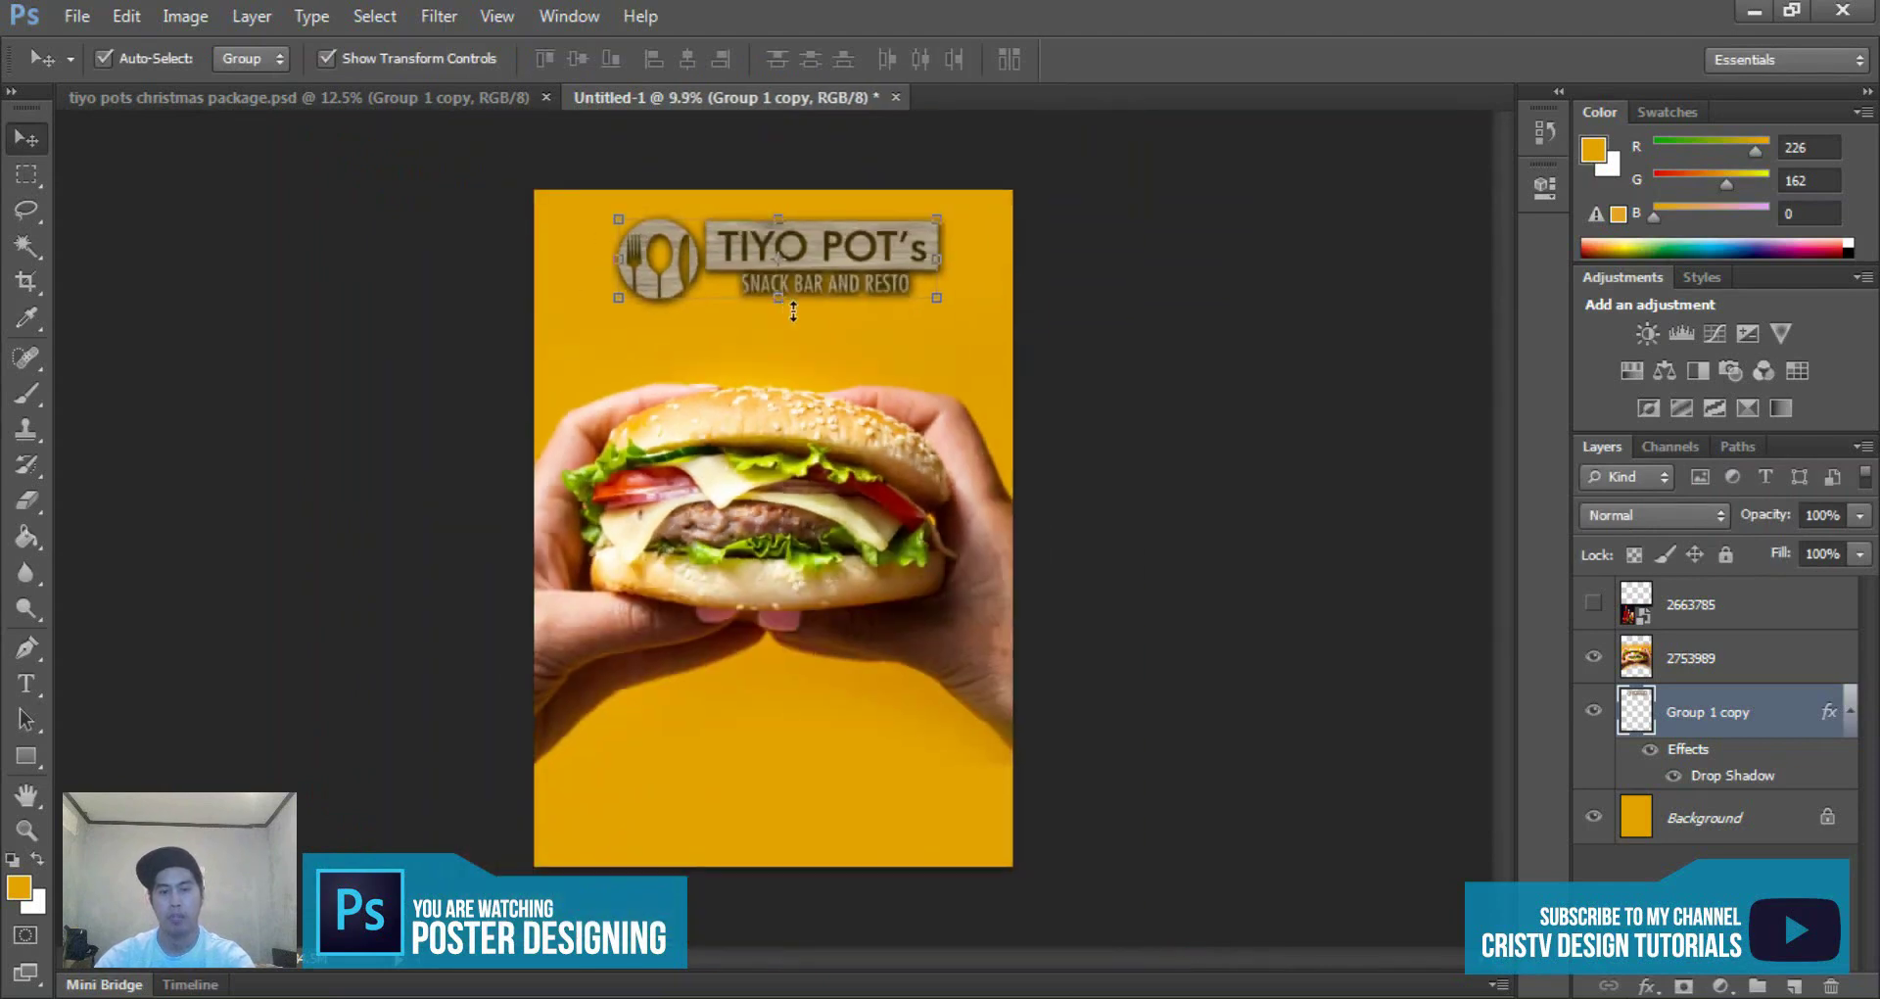
# - Draw a black-to-yellow gradient rectangle across the poster top, beneath the logo
pyautogui.press('u')
pyautogui.scroll(2, 747, 302)
pyautogui.moveTo(706, 239); pyautogui.dragTo(762, 416)
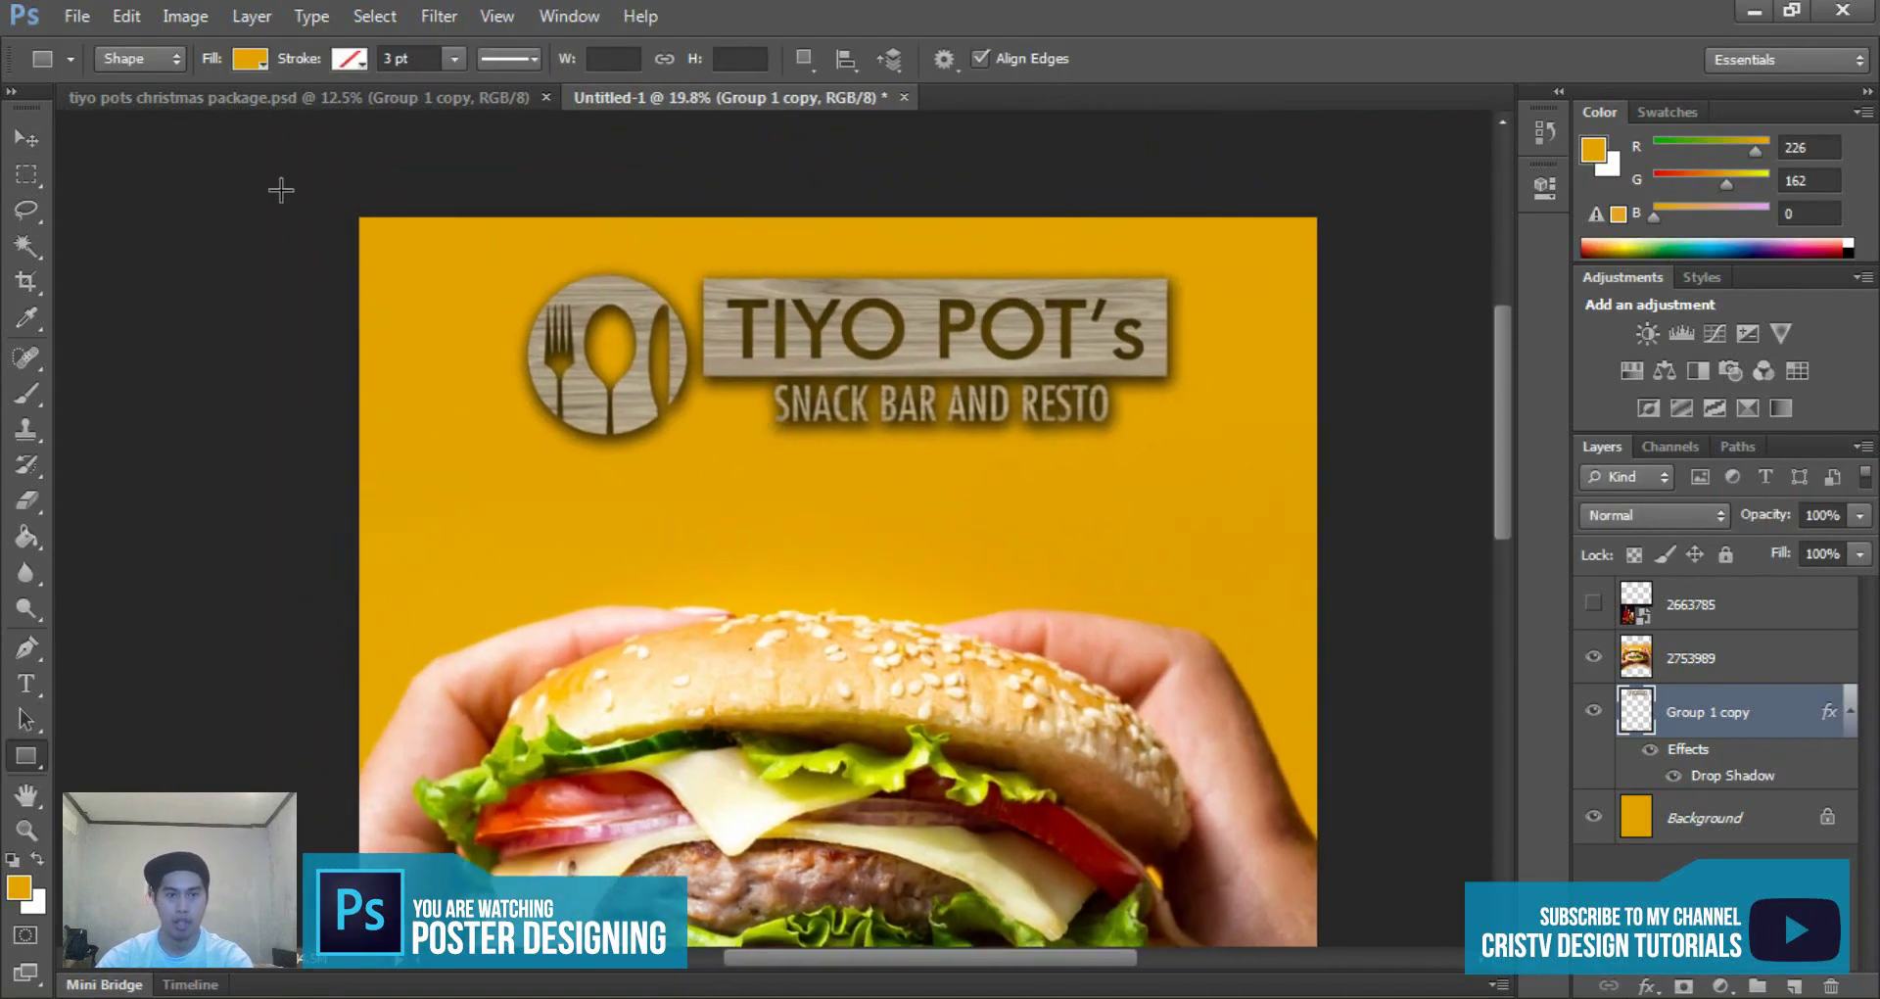
pyautogui.moveTo(323, 186); pyautogui.dragTo(1336, 493)
pyautogui.scroll(-1, 661, 328)
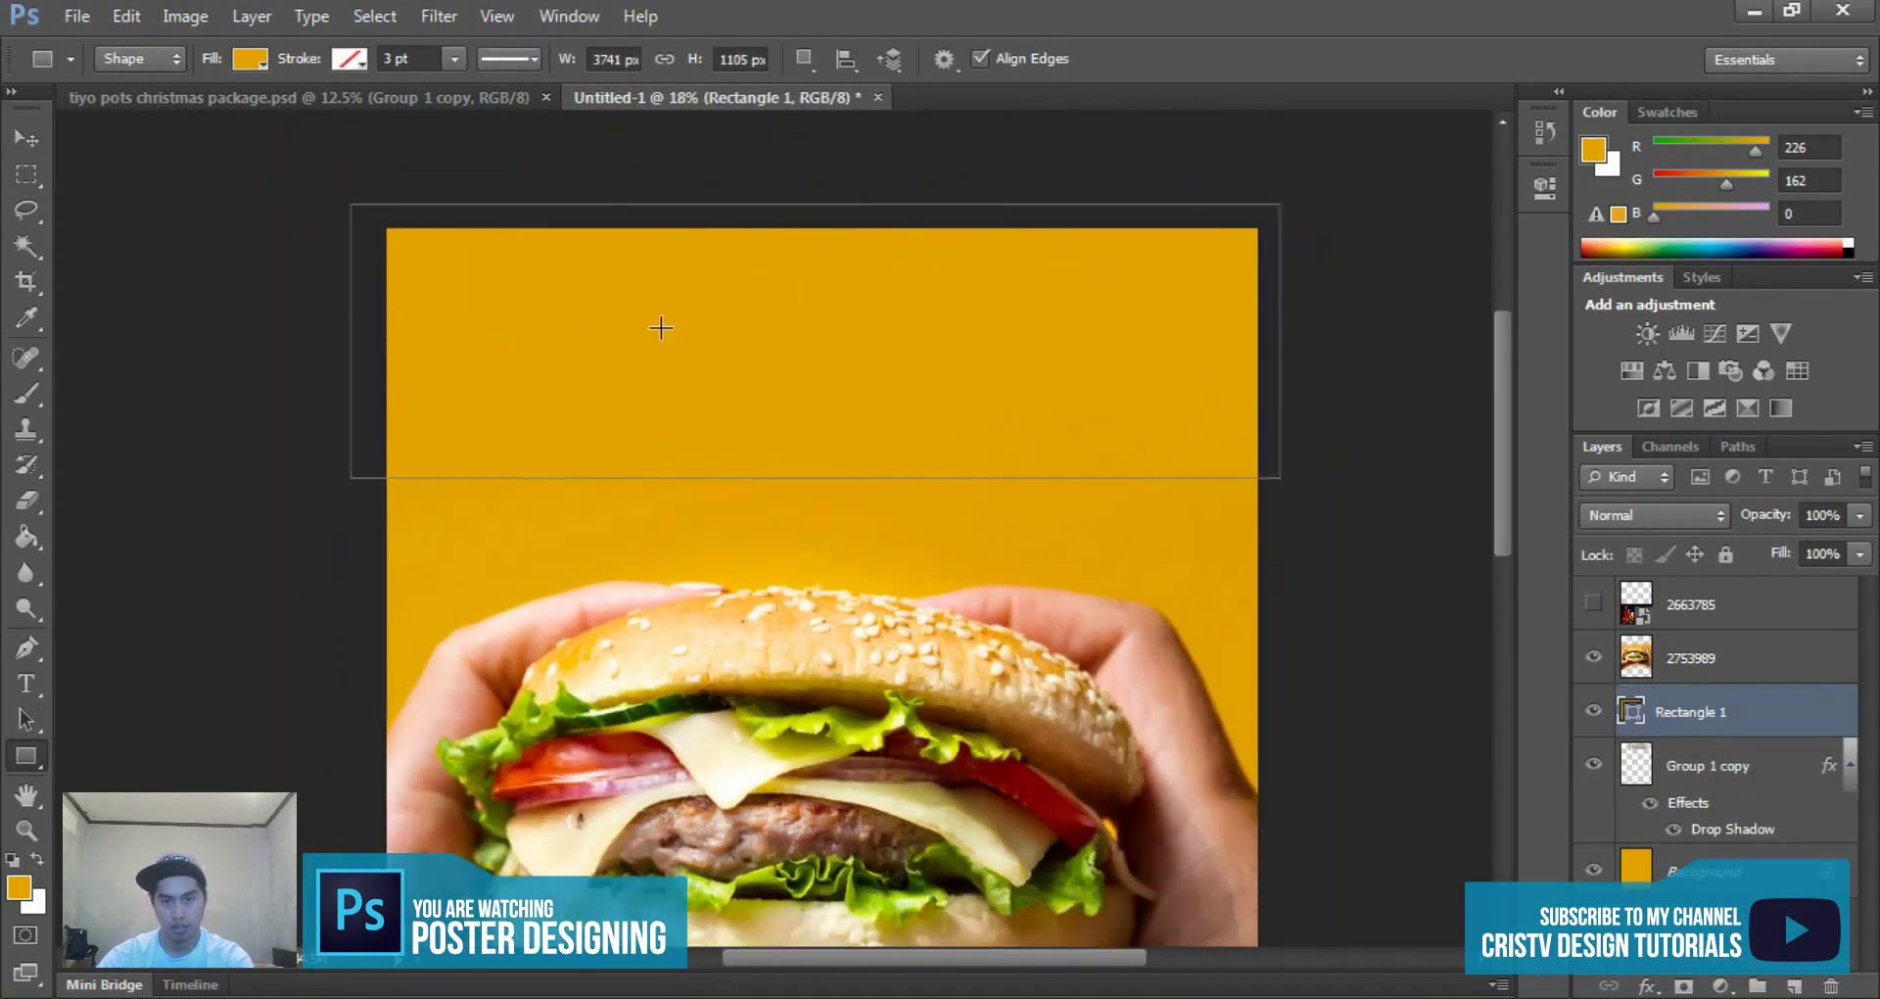
pyautogui.scroll(-1, 661, 328)
pyautogui.press('v')
pyautogui.doubleClick(1632, 713)
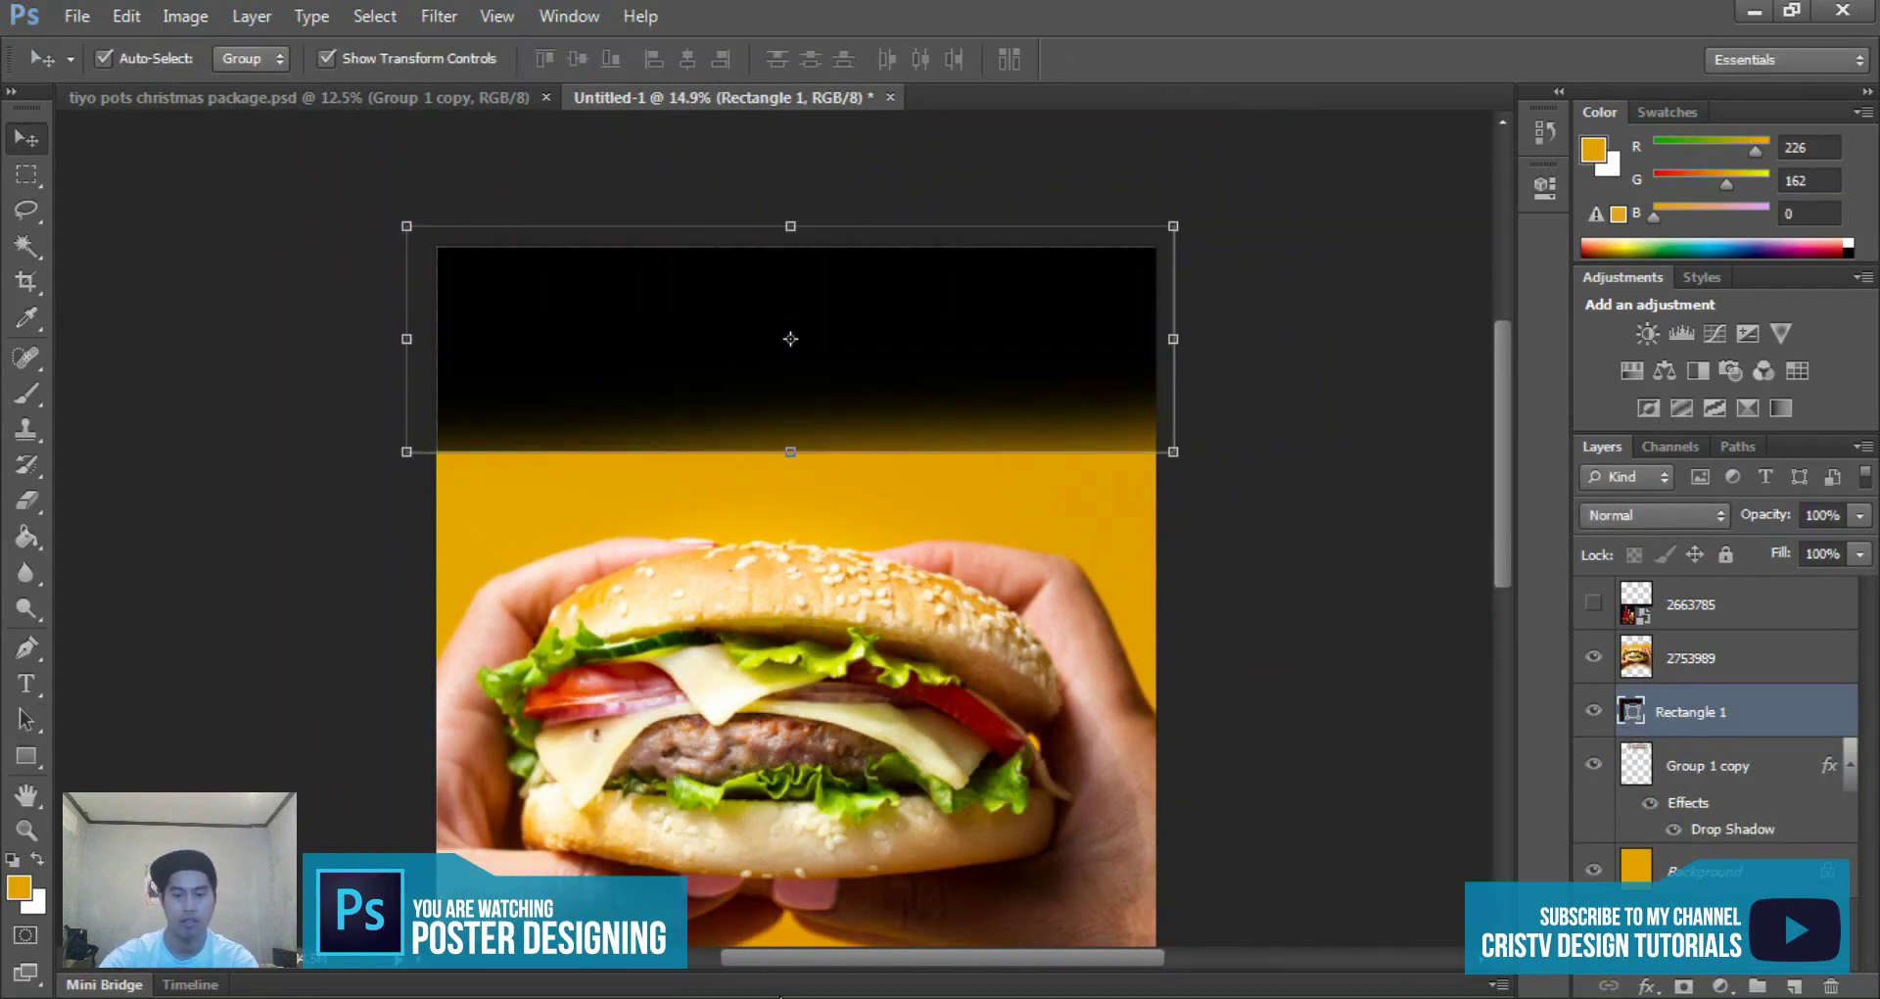
pyautogui.hotkey('ctrl', '[')
# - Move the burger photo up slightly
pyautogui.scroll(-1, 783, 440)
pyautogui.scroll(-1, 1246, 391)
pyautogui.click(1246, 390)
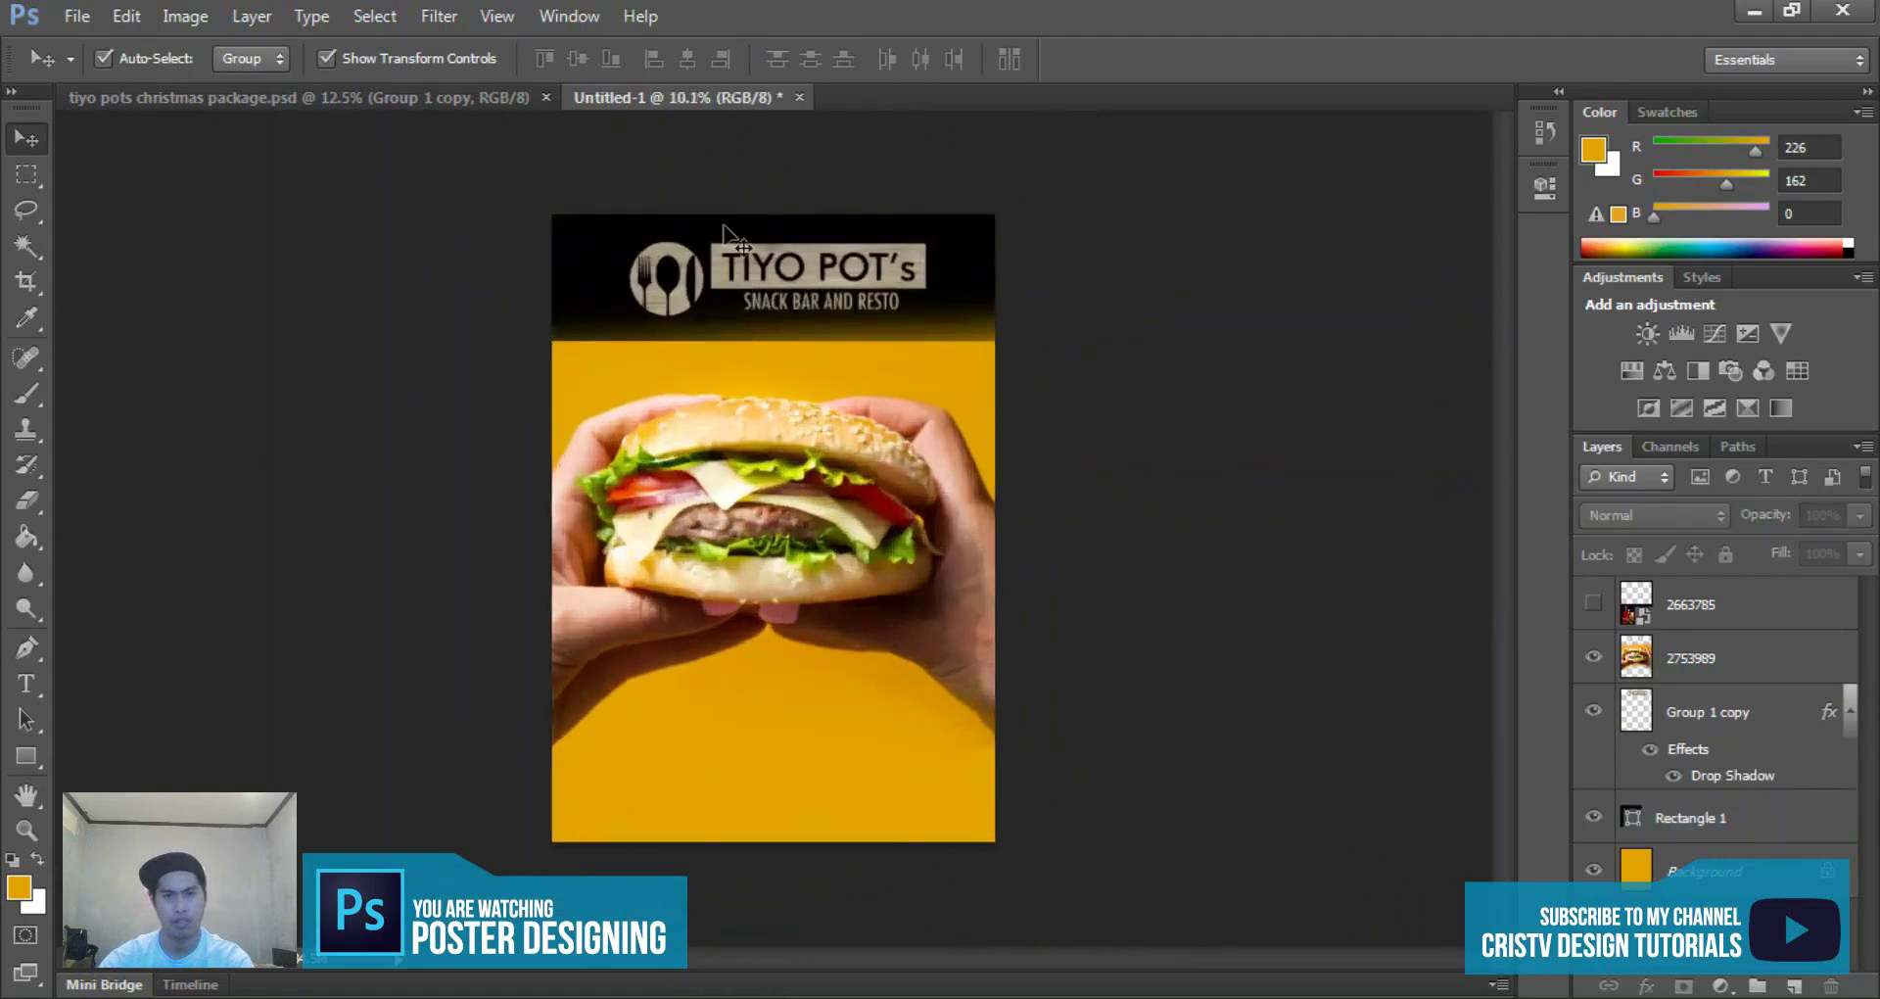
pyautogui.scroll(2, 729, 235)
pyautogui.click(517, 330)
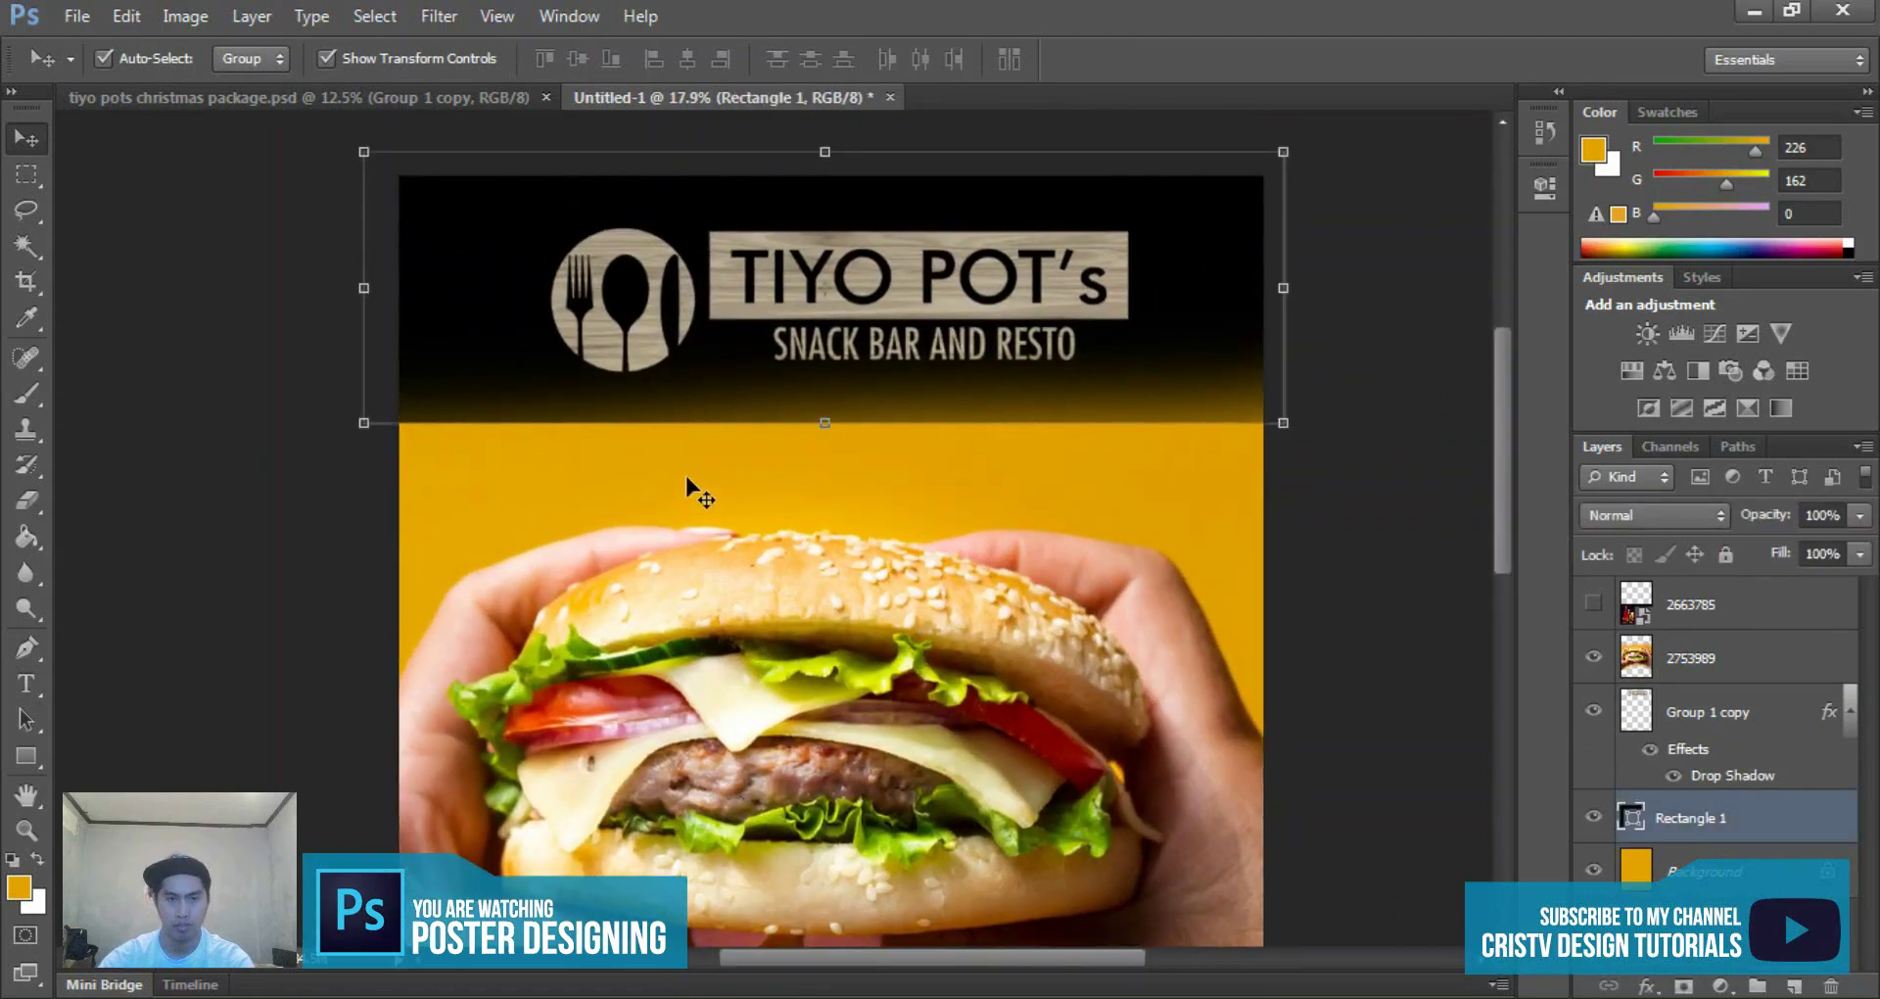
pyautogui.click(660, 531)
pyautogui.moveTo(942, 539)
pyautogui.mouseDown()
pyautogui.moveTo(945, 516)
pyautogui.moveTo(1038, 472)
pyautogui.mouseUp()
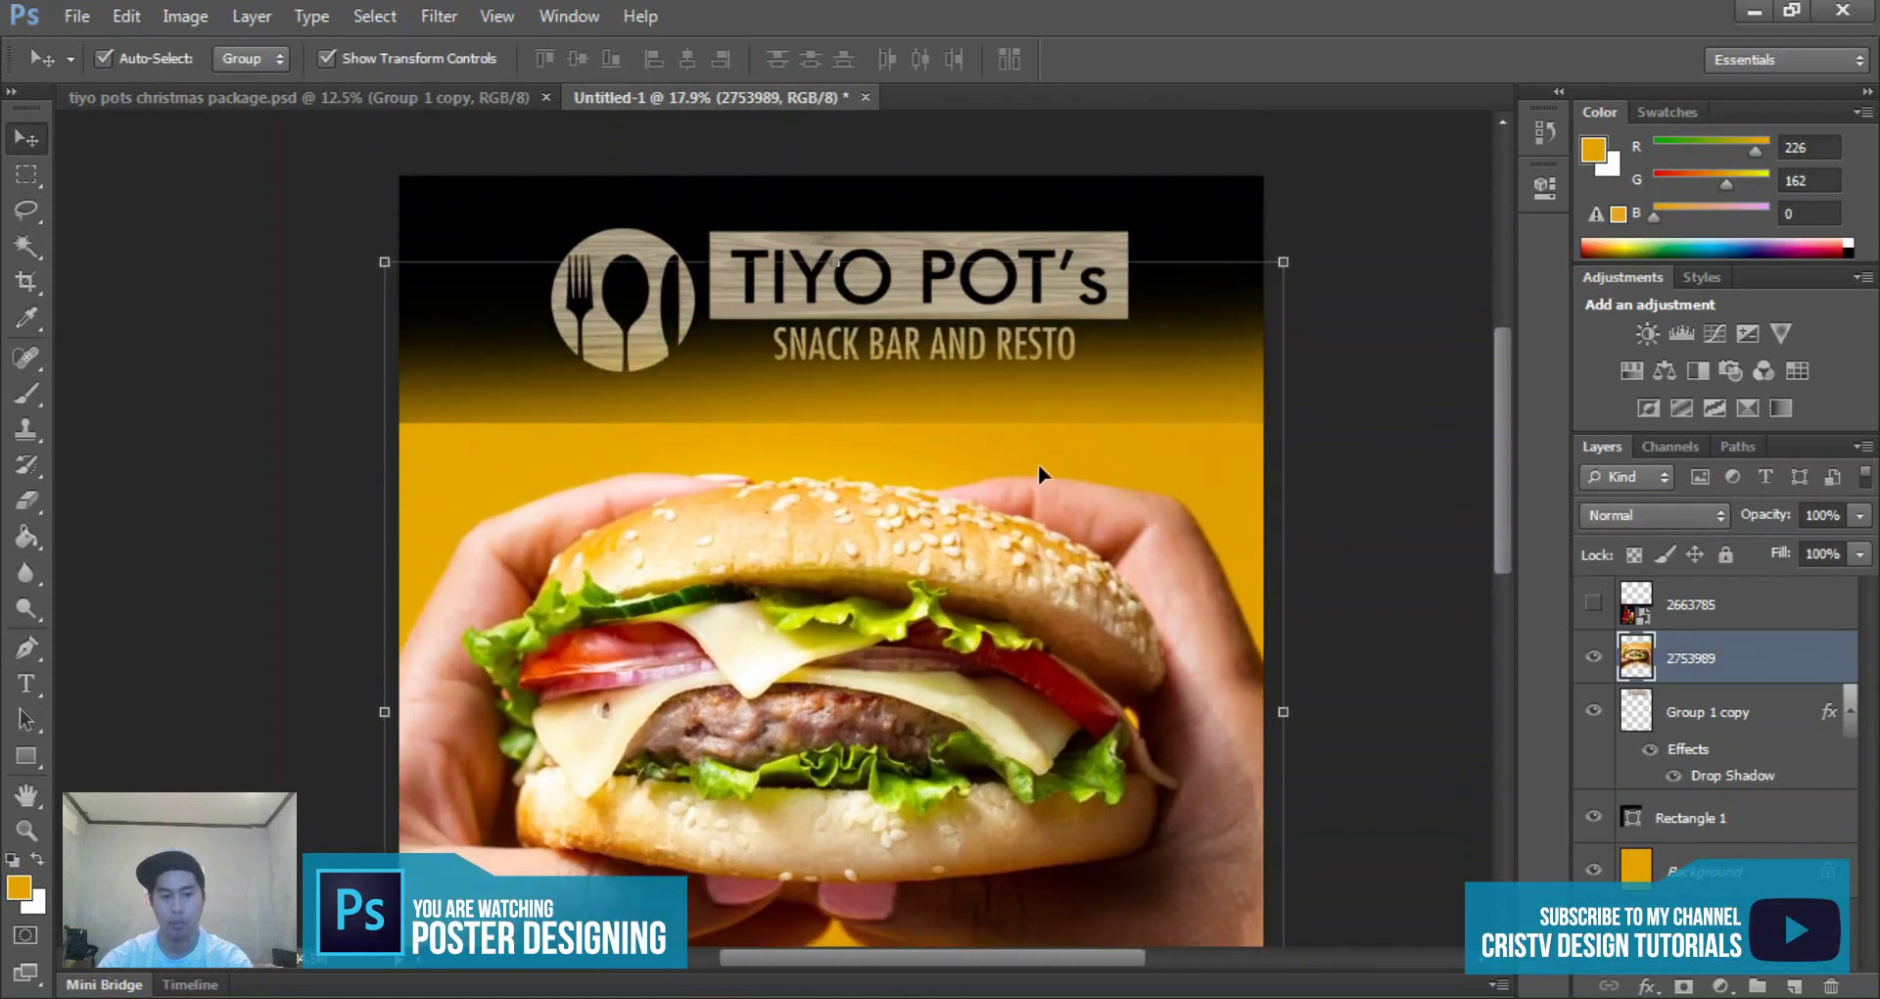
# - Raise Rectangle 1 above both the logo and the burger photo
pyautogui.scroll(-1, 1038, 462)
pyautogui.scroll(-1, 1008, 453)
pyautogui.click(1254, 265)
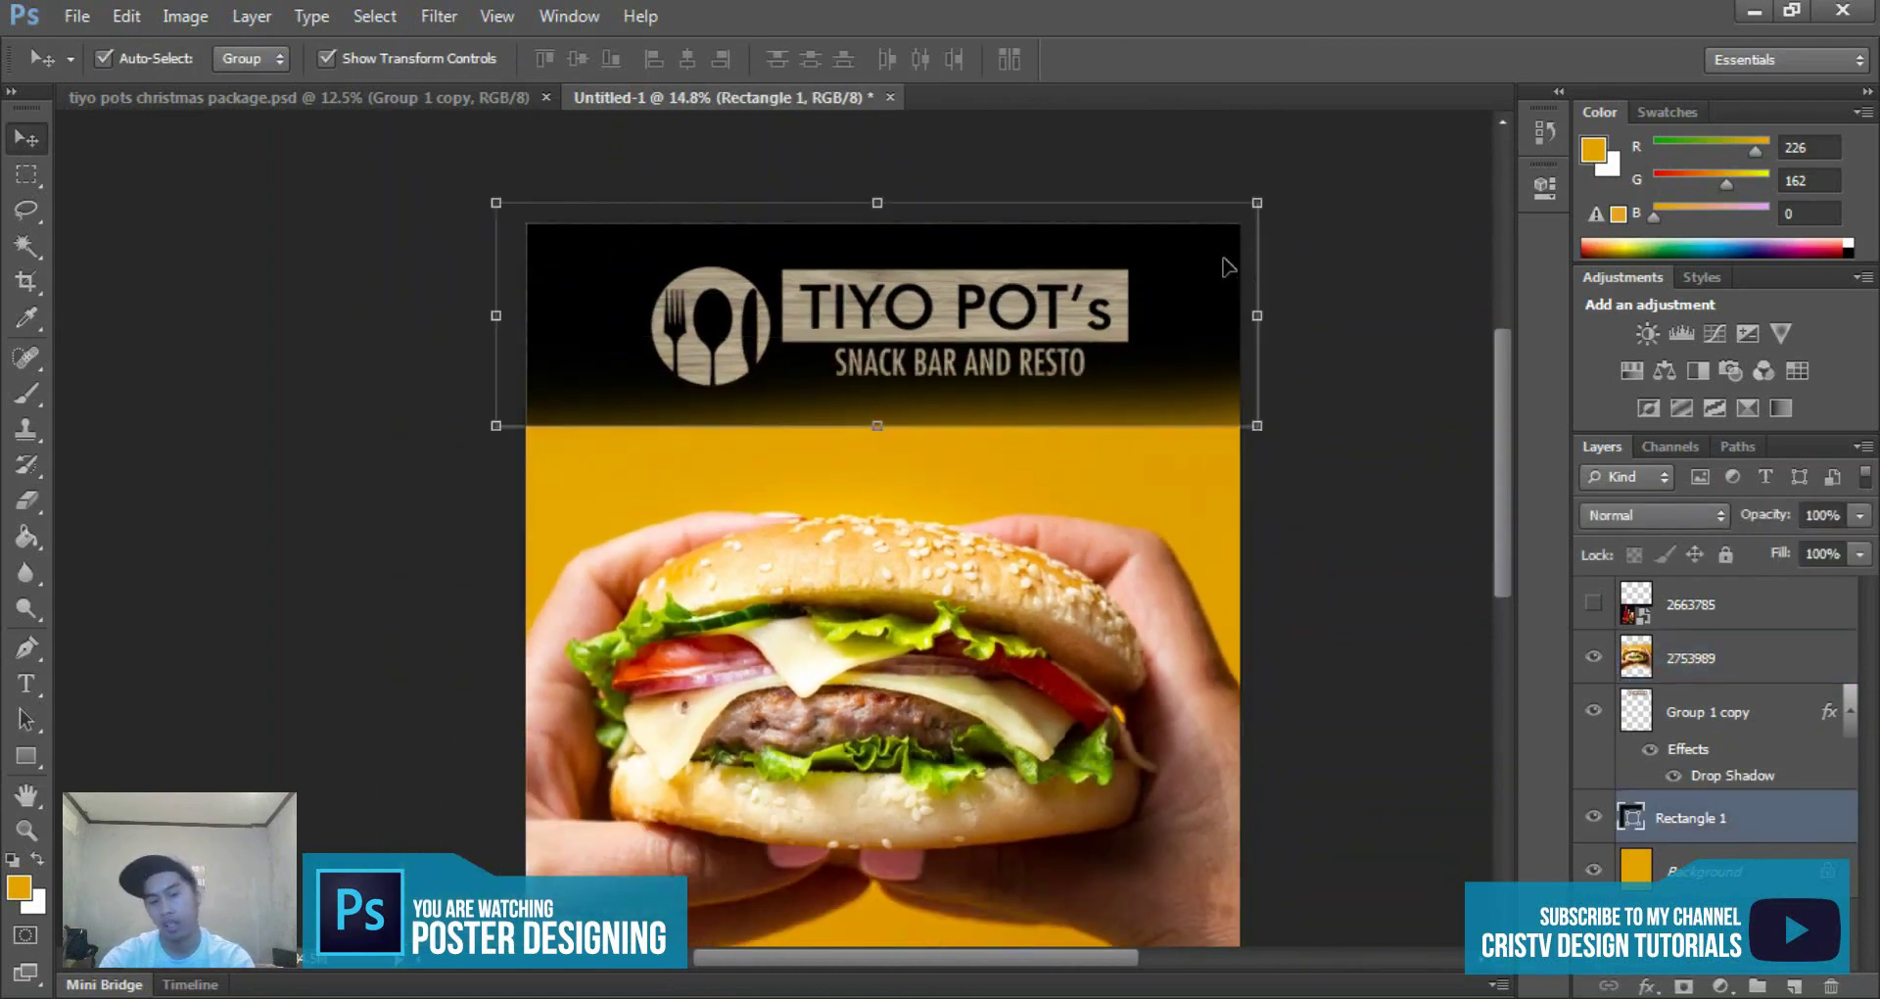
pyautogui.hotkey('ctrl', ']')
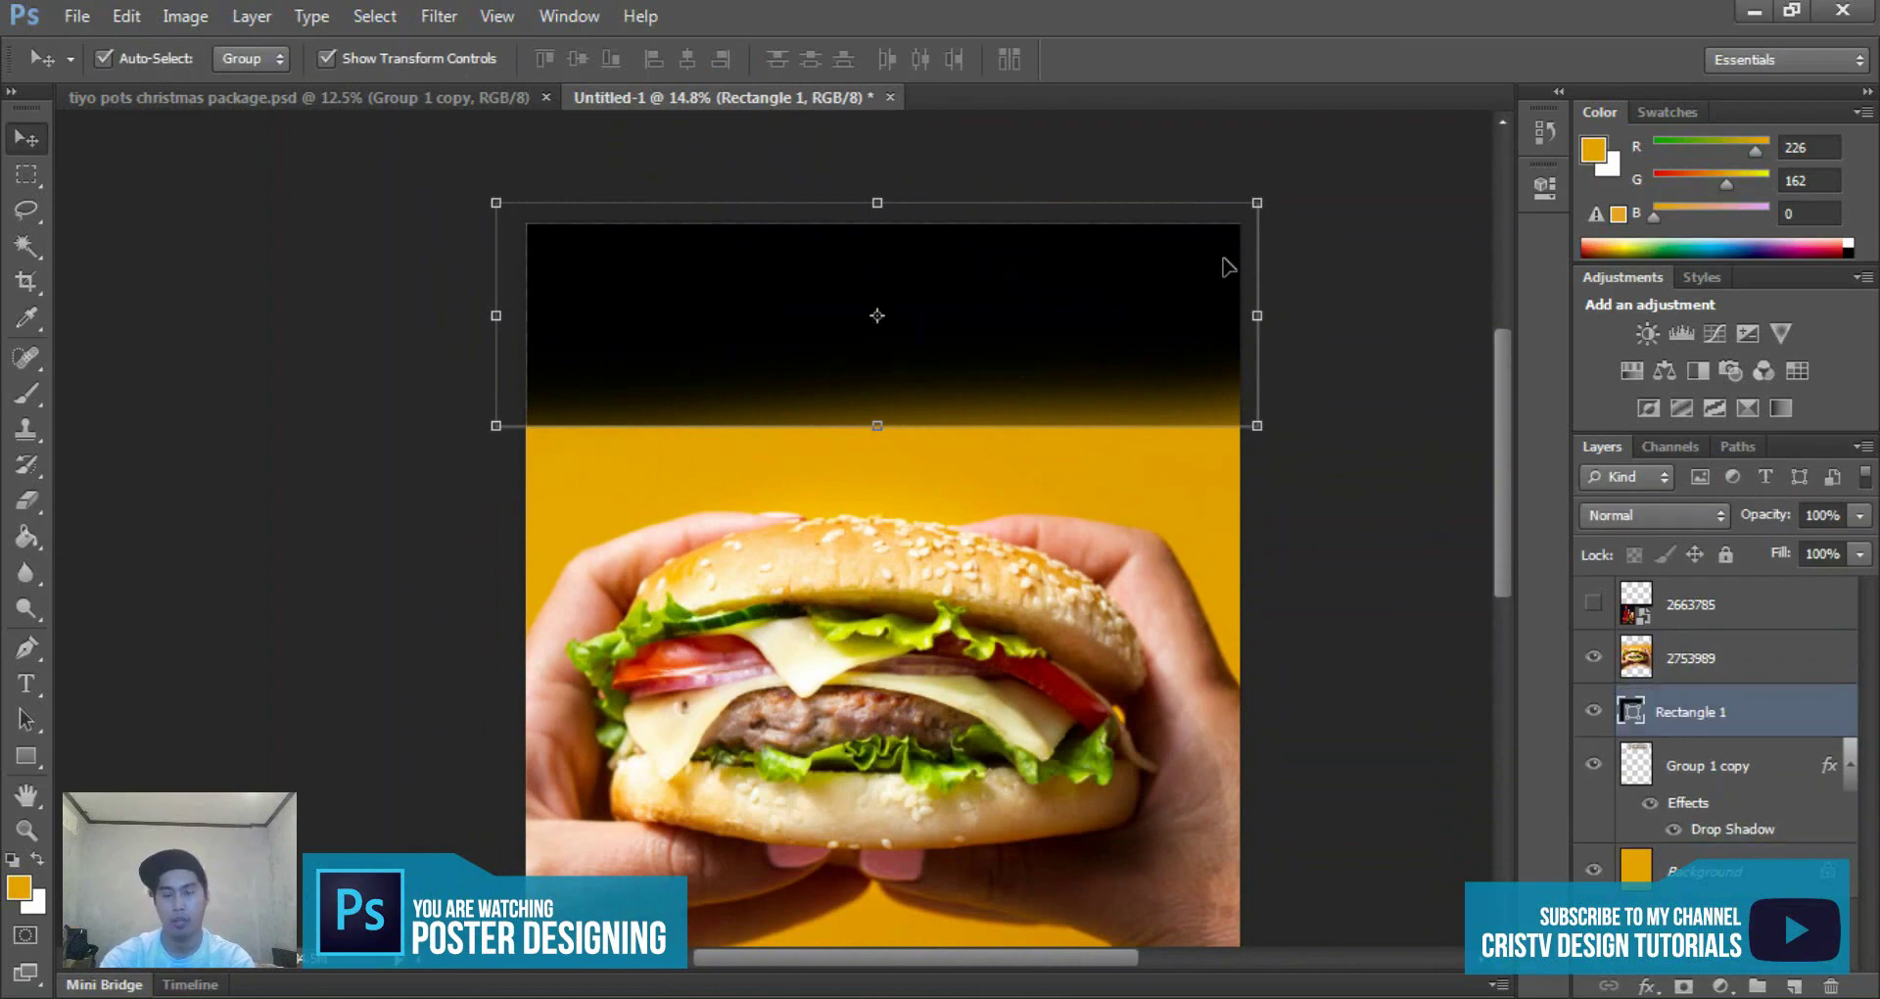
pyautogui.hotkey('ctrl', ']')
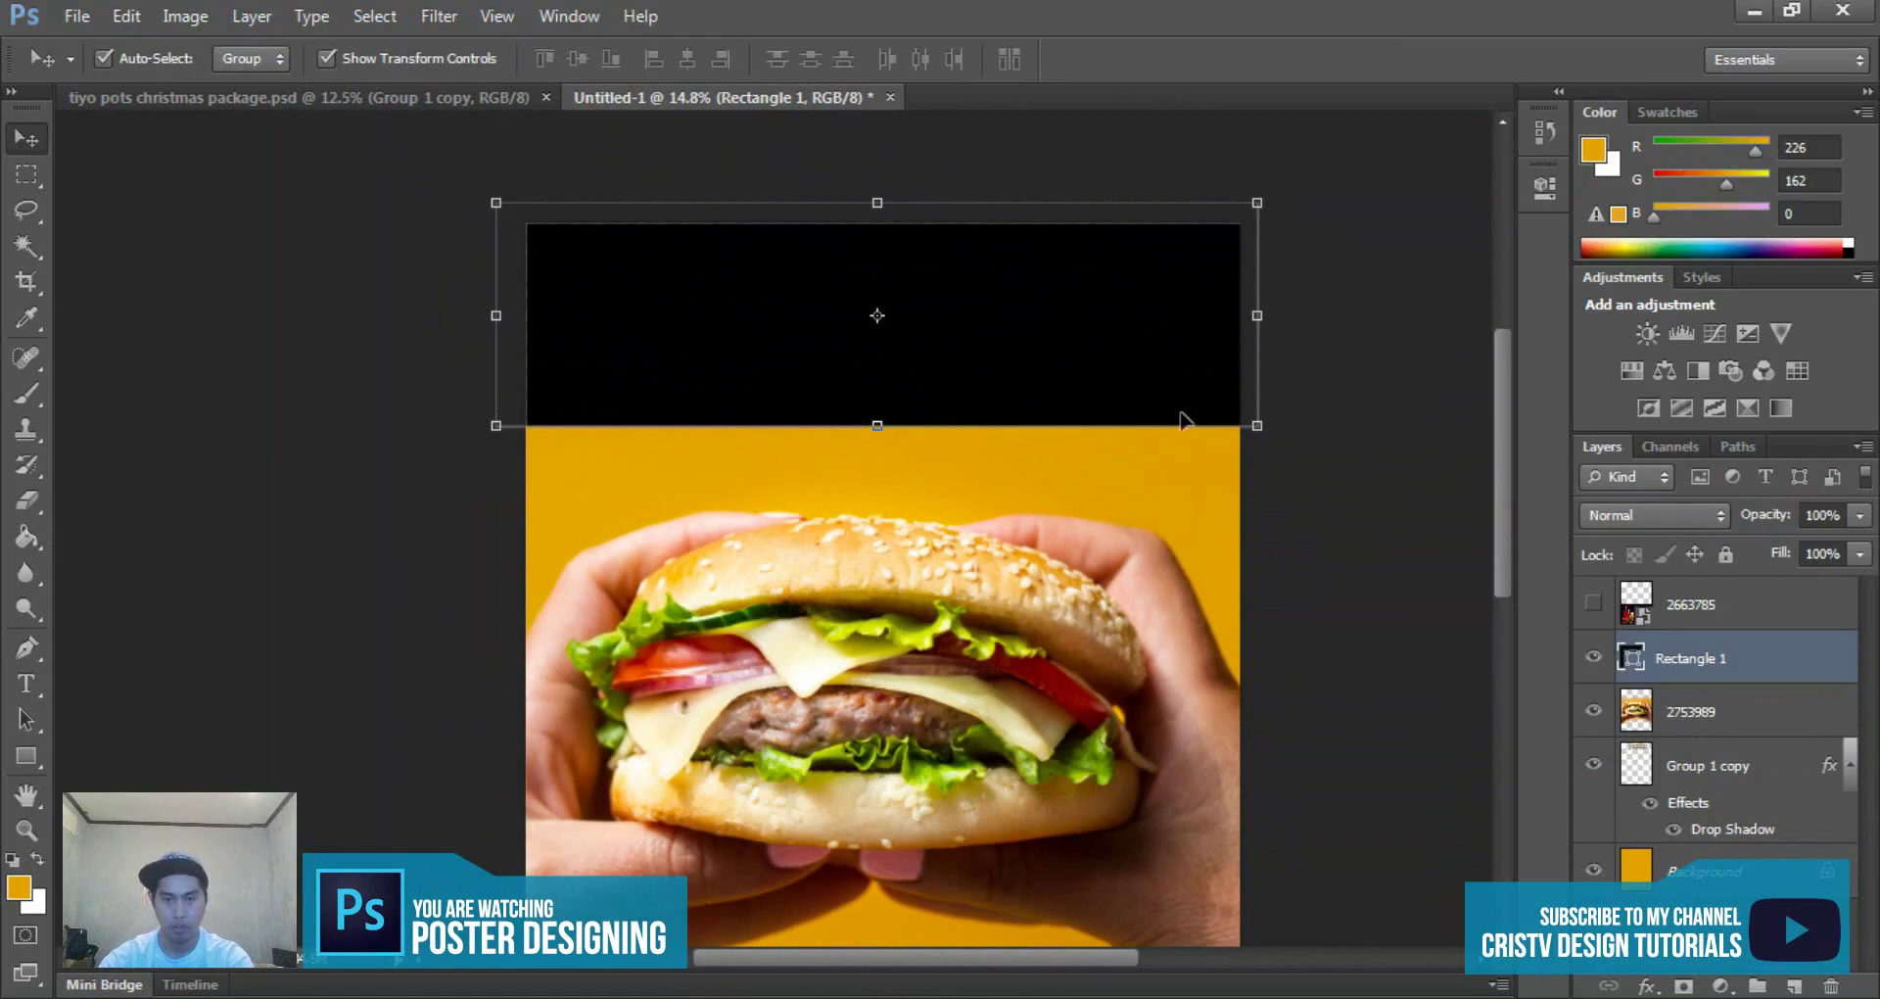
# - Bring the logo group Group 1 copy to the top of the layers
pyautogui.click(1441, 511)
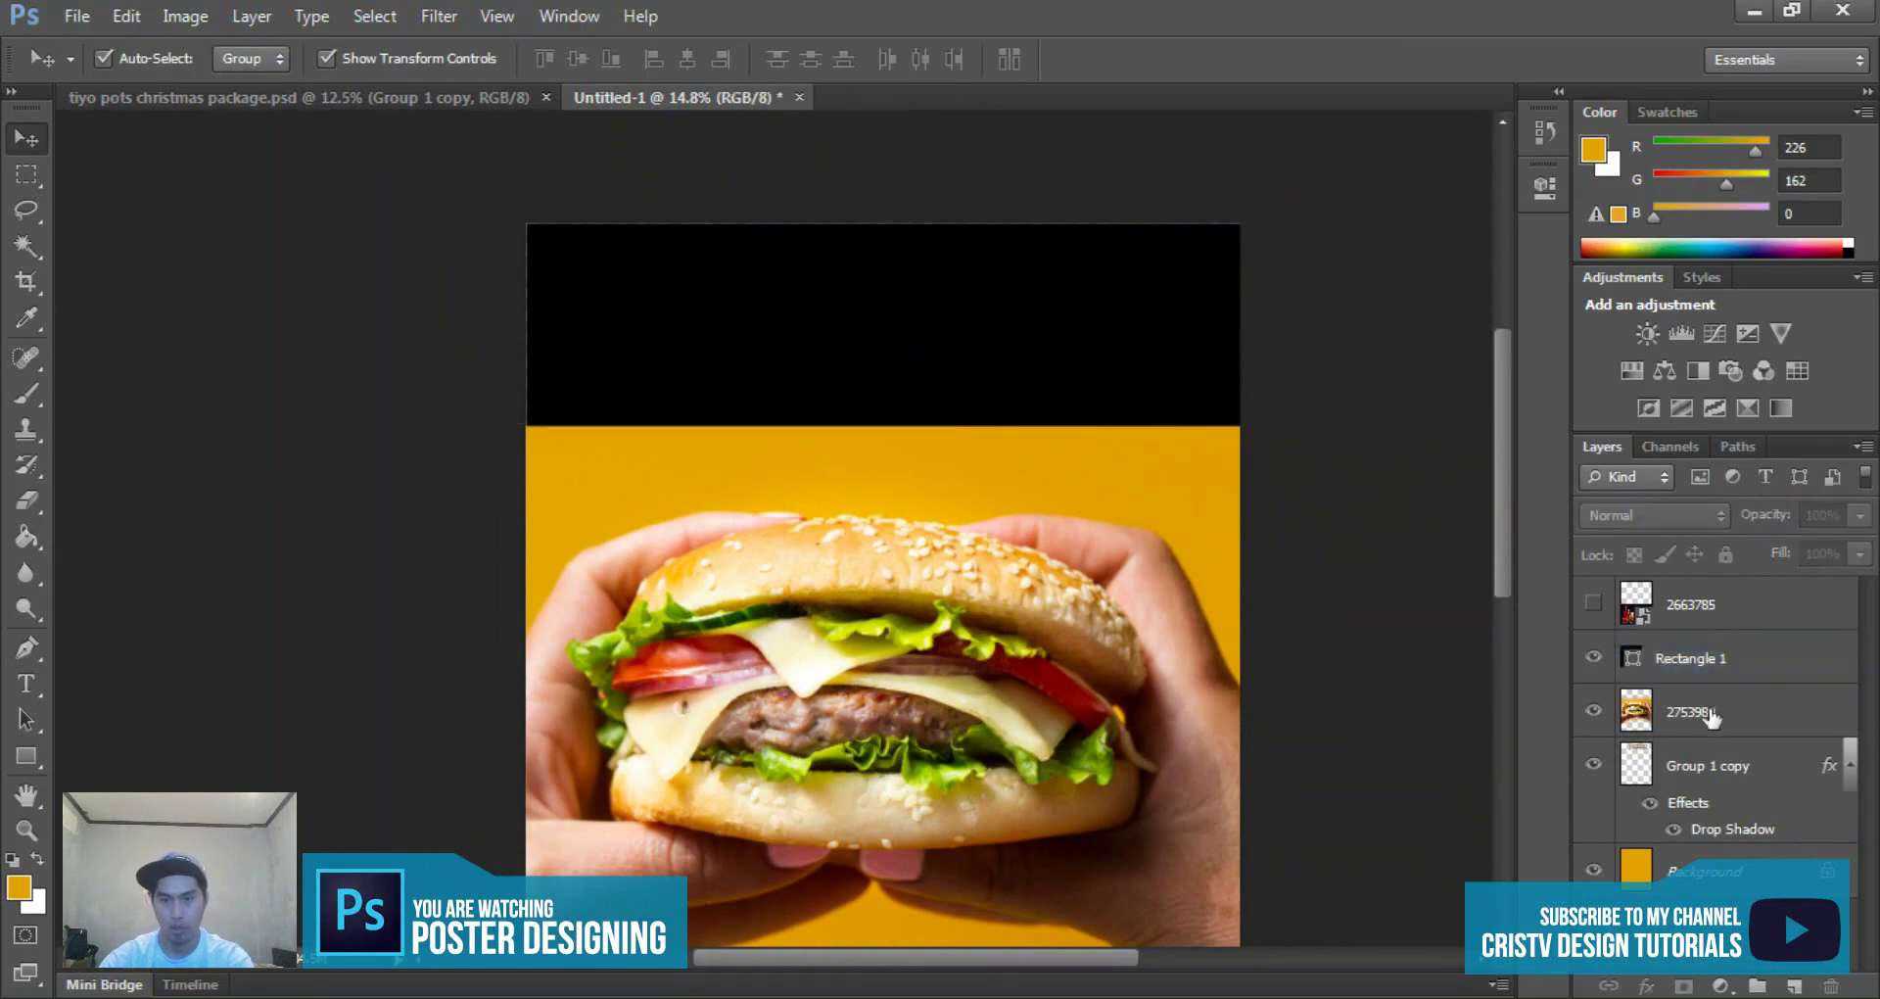
pyautogui.click(1715, 795)
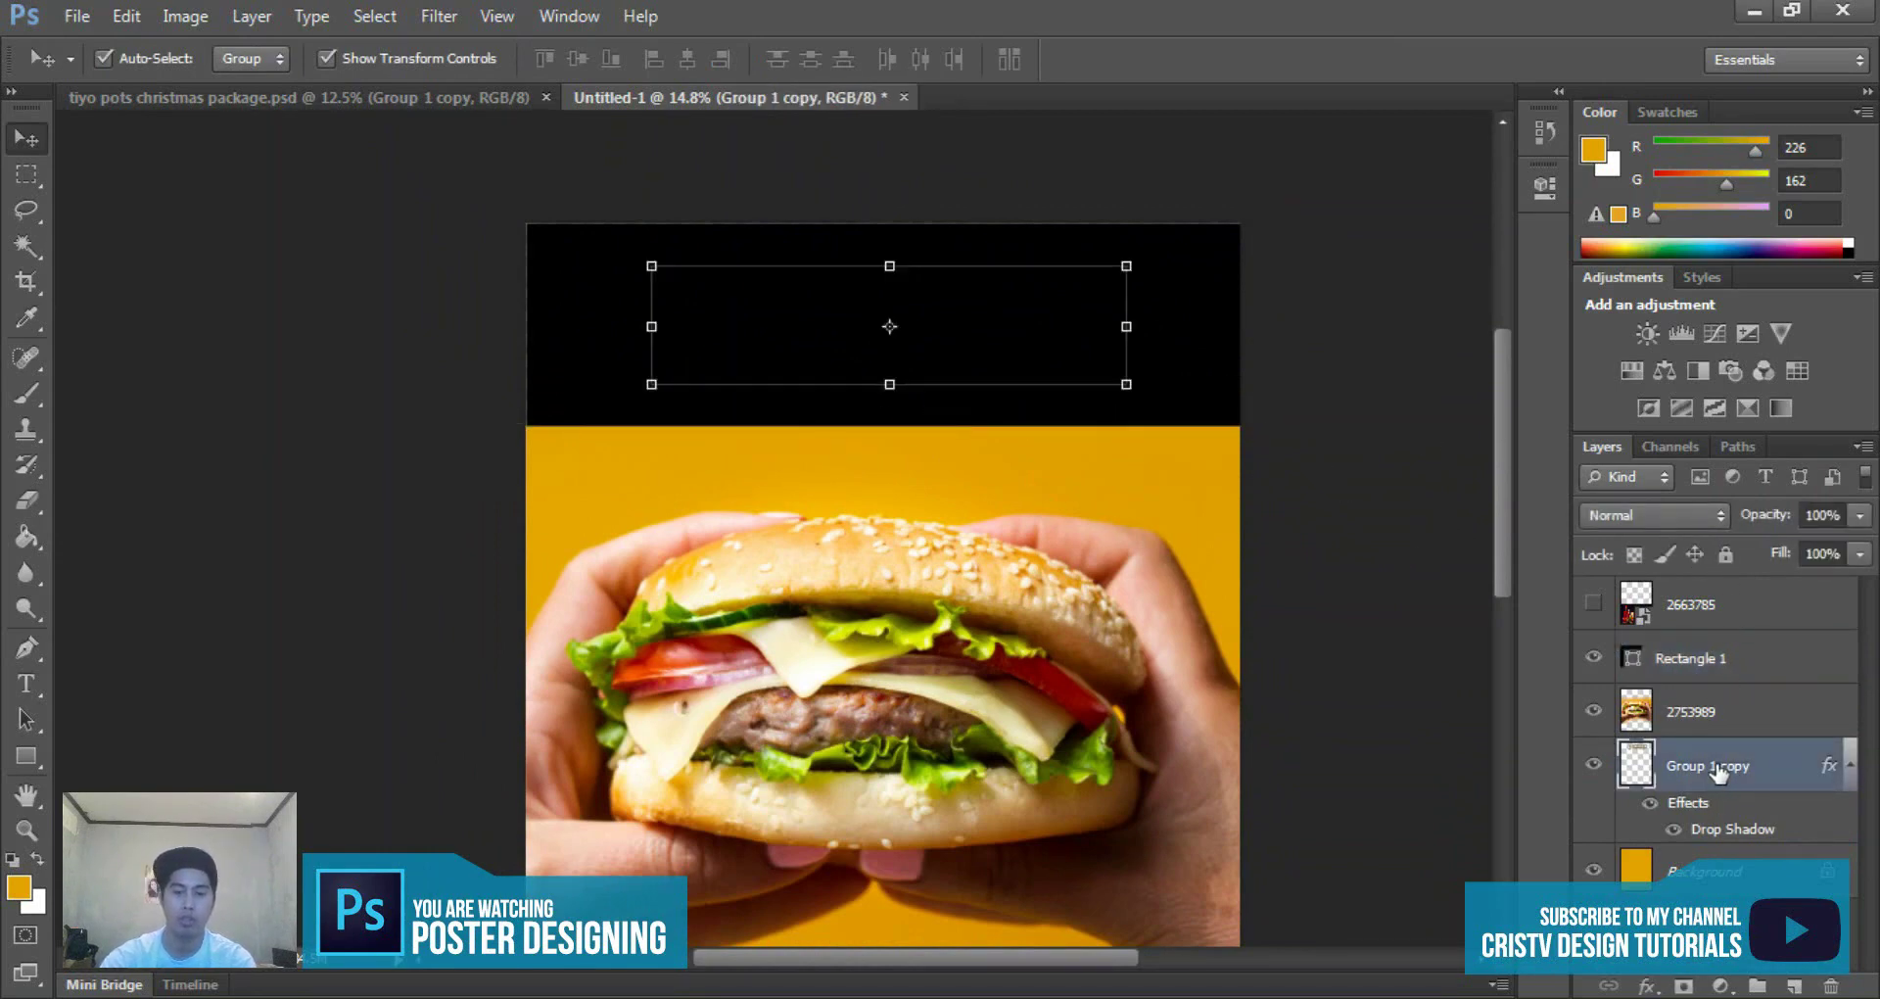
pyautogui.hotkey('ctrl', 'shift', ']')
pyautogui.scroll(-2, 516, 408)
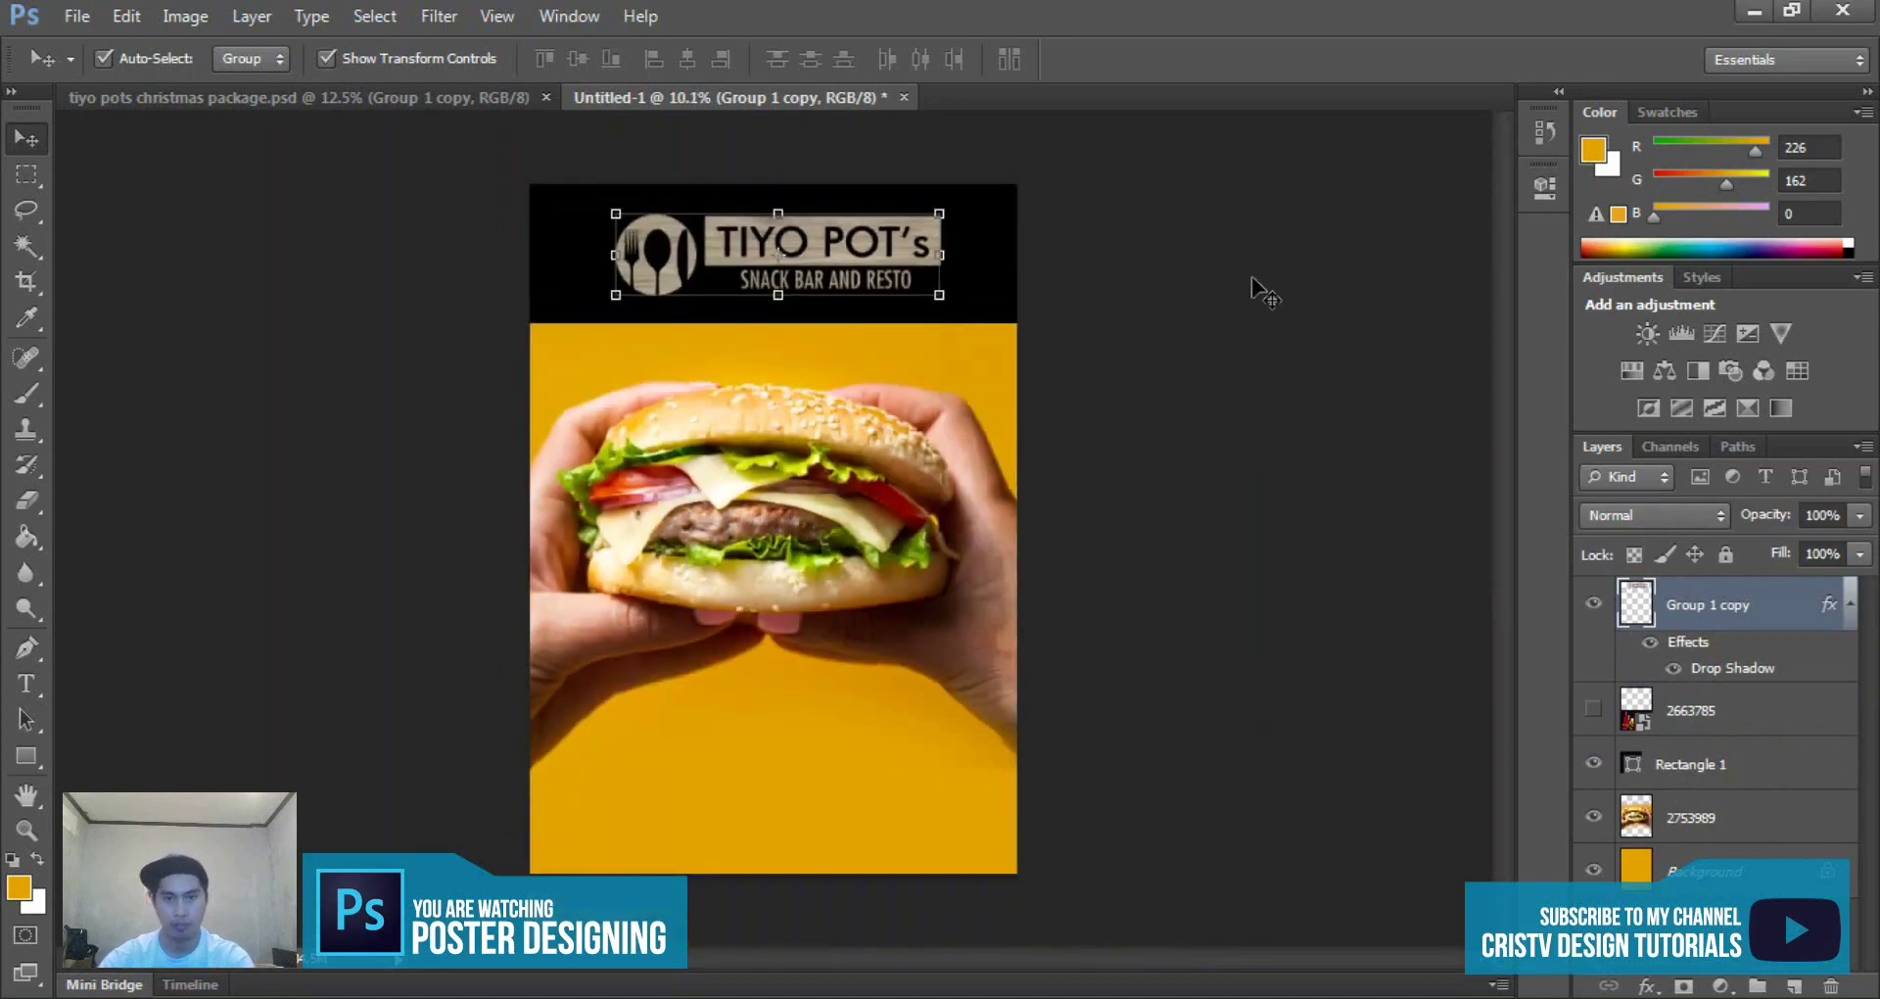
pyautogui.scroll(2, 852, 251)
# - Reposition the burger photo, trying it higher before moving it back down
pyautogui.click(871, 200)
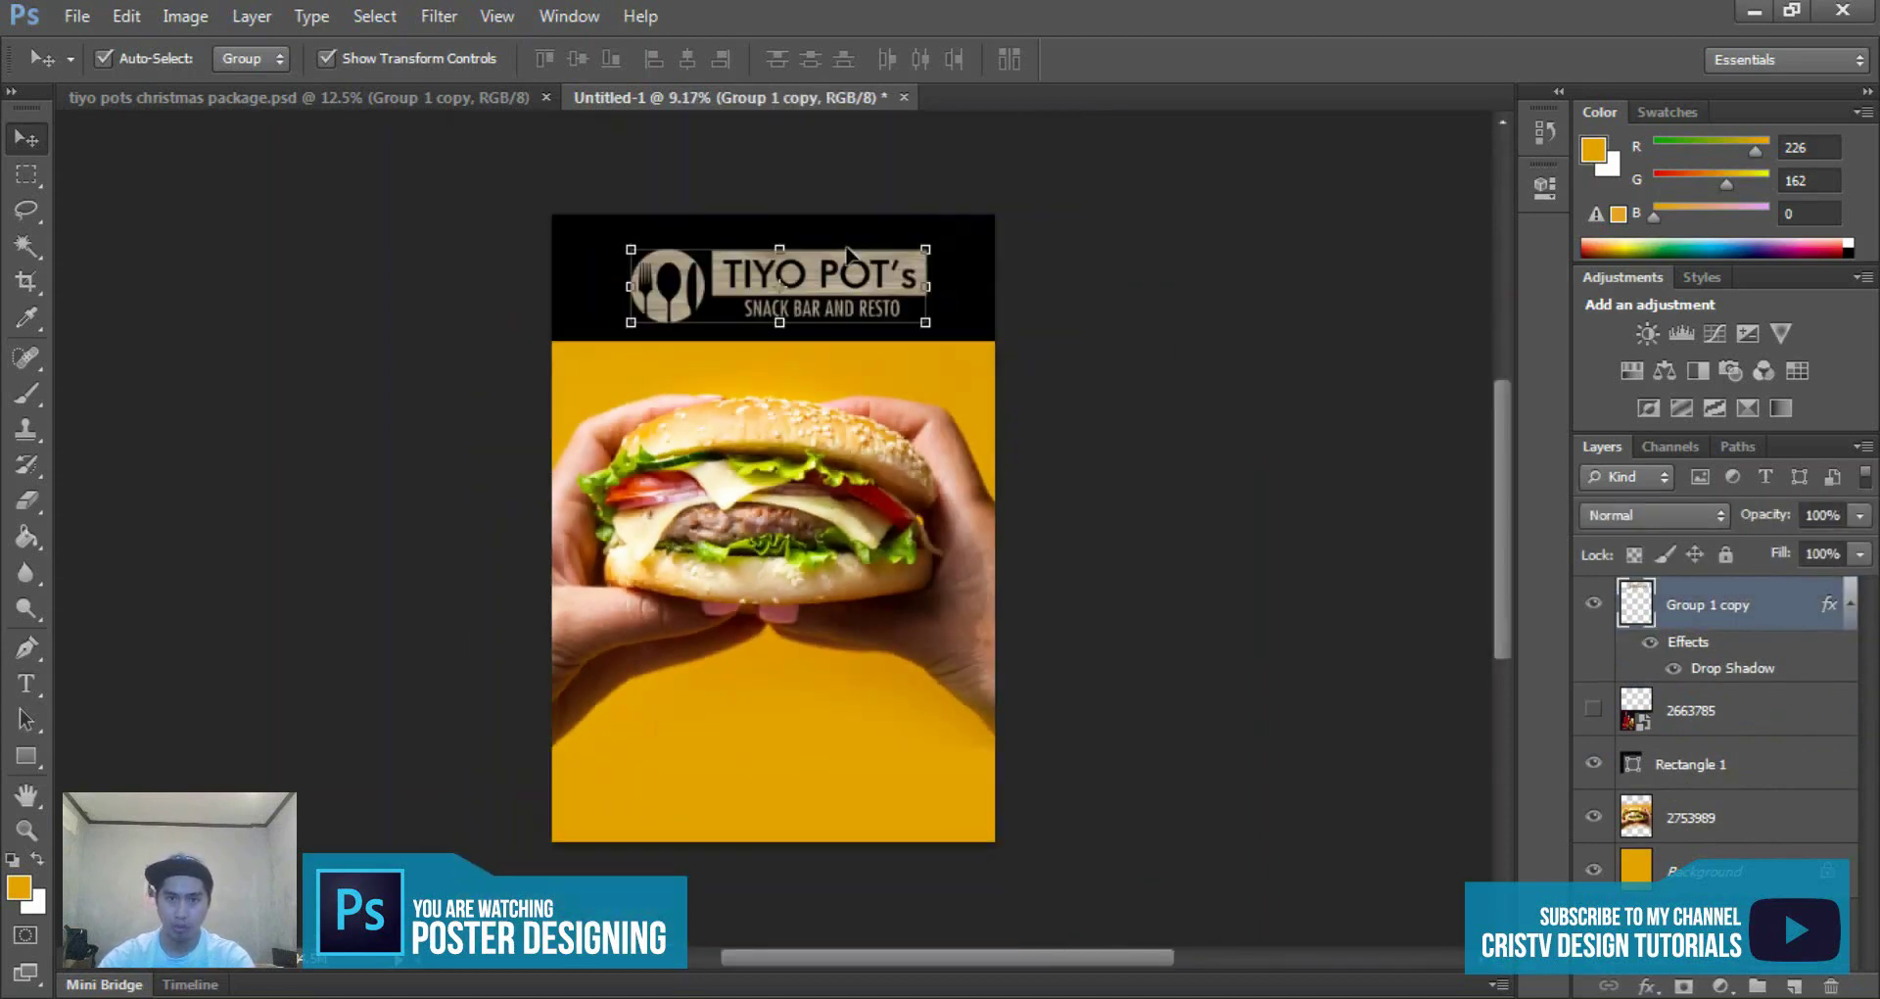
pyautogui.scroll(-1, 881, 294)
pyautogui.scroll(3, 940, 294)
pyautogui.scroll(-3, 891, 407)
pyautogui.moveTo(914, 494); pyautogui.dragTo(918, 452)
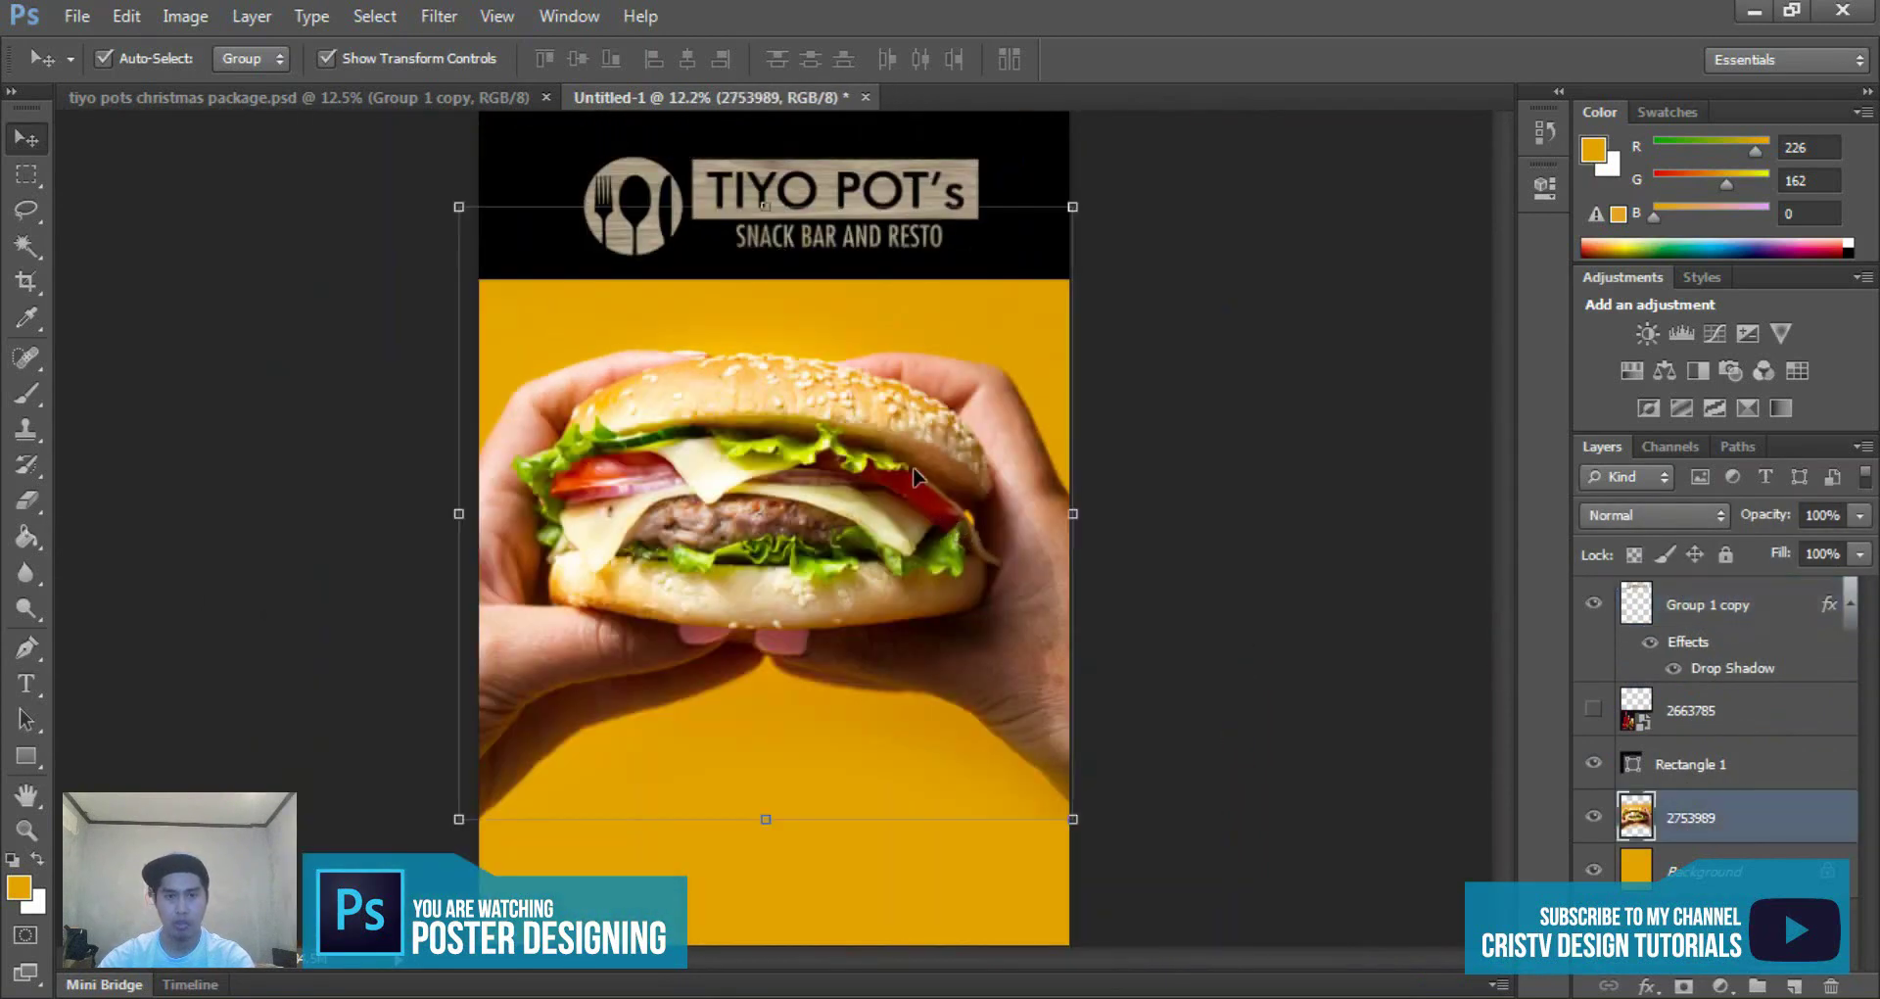
pyautogui.scroll(-1, 1218, 496)
pyautogui.scroll(1, 1126, 504)
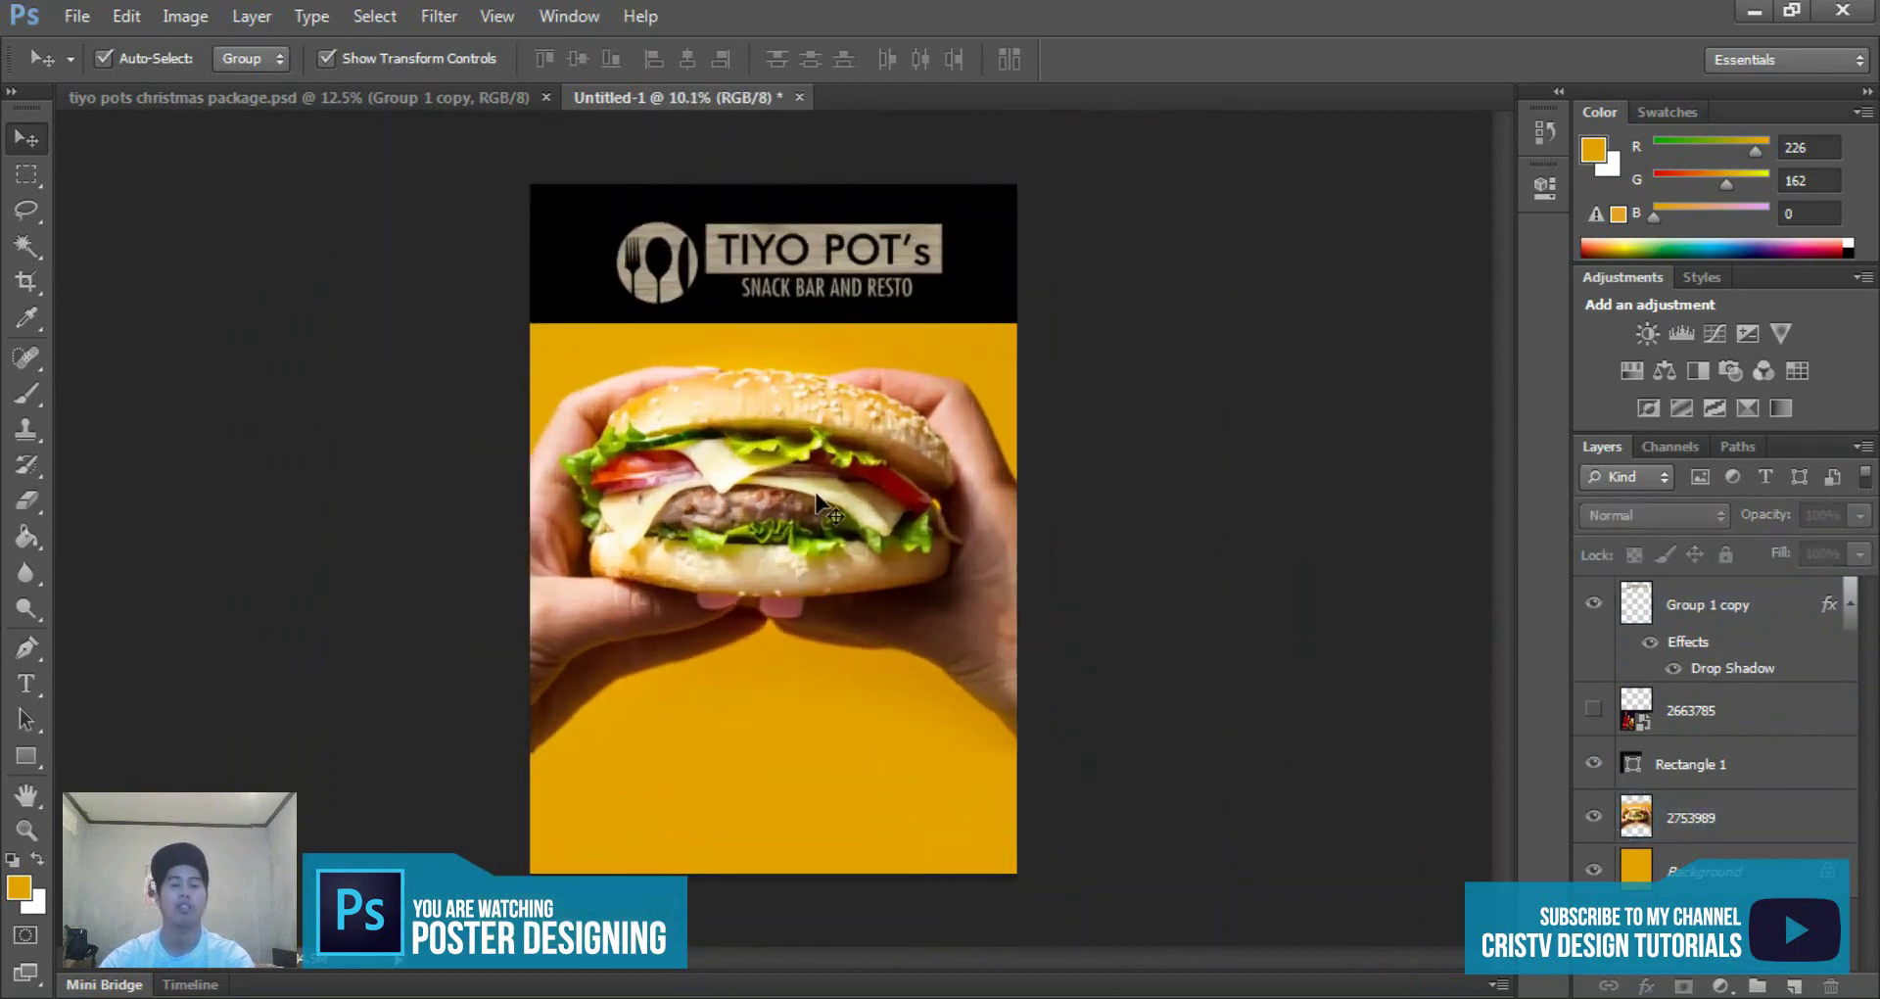
pyautogui.moveTo(832, 495)
pyautogui.mouseDown()
pyautogui.moveTo(833, 607)
pyautogui.moveTo(834, 592)
pyautogui.mouseUp()
pyautogui.click(1217, 525)
# - Nudge the burger photo up and enlarge it to about 102% toward the lower left
pyautogui.scroll(2, 839, 491)
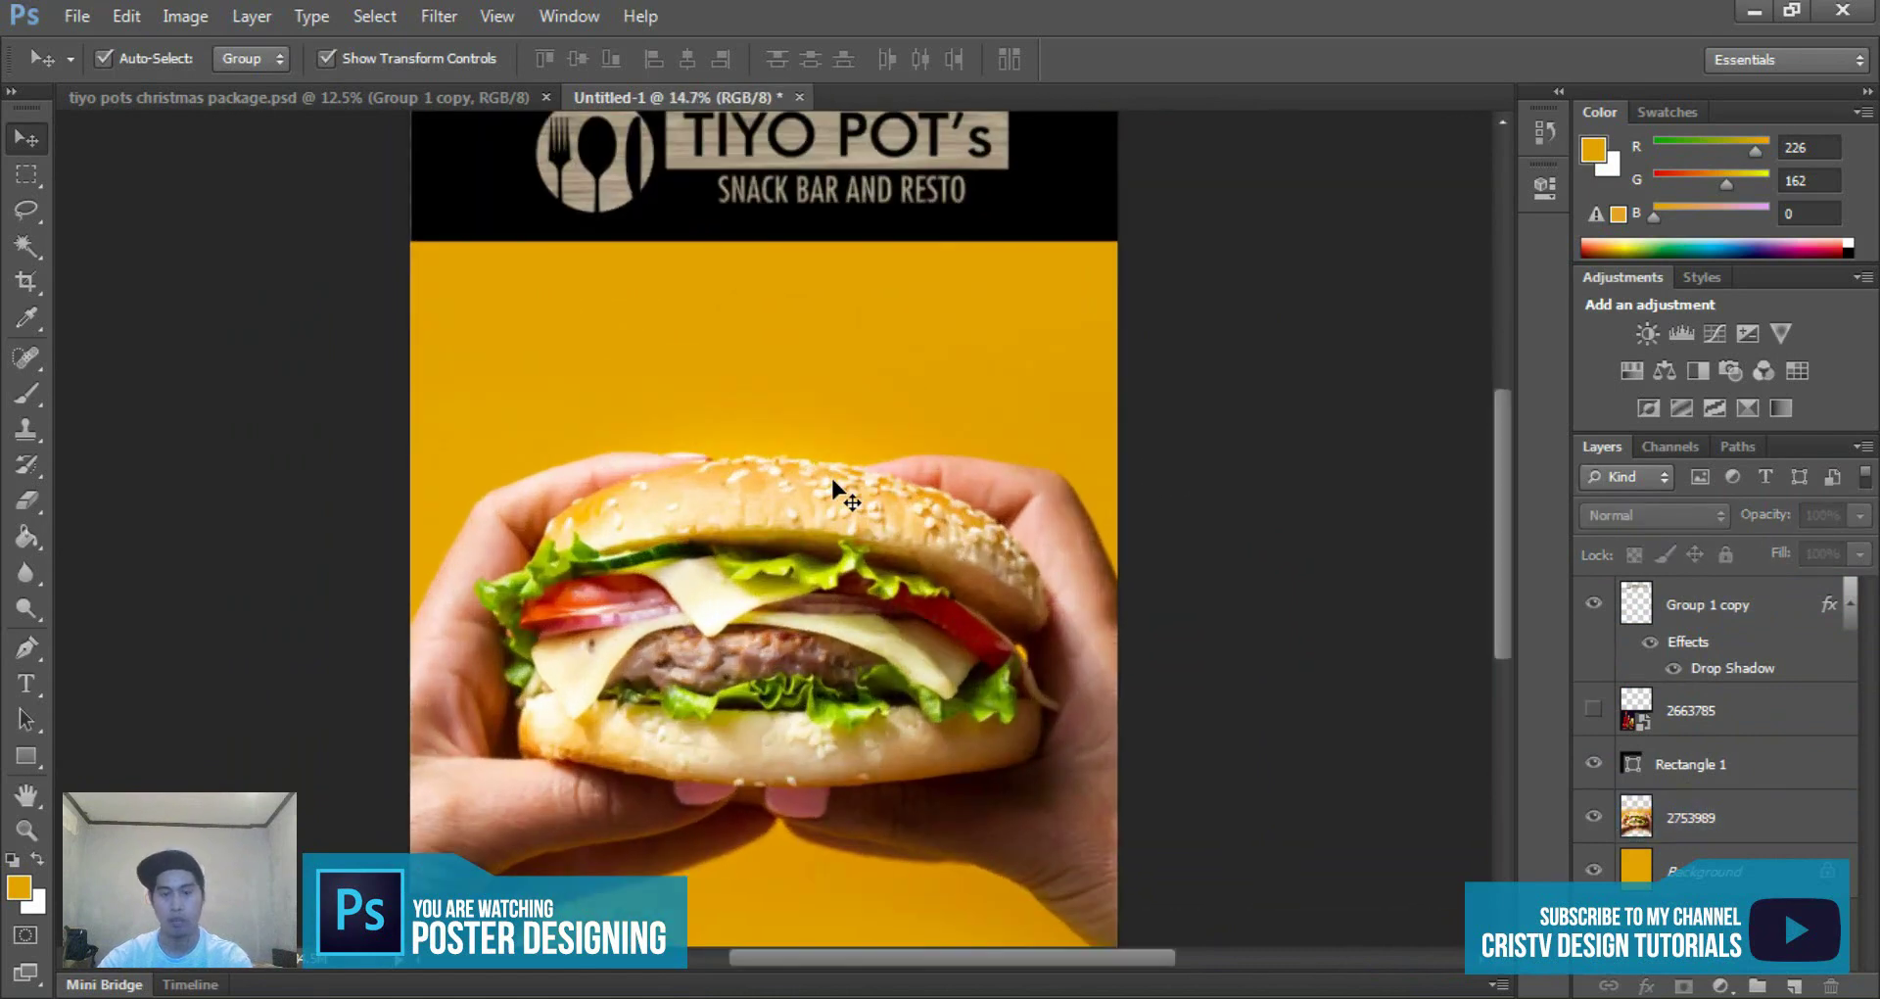
pyautogui.scroll(2, 839, 490)
pyautogui.scroll(-3, 833, 480)
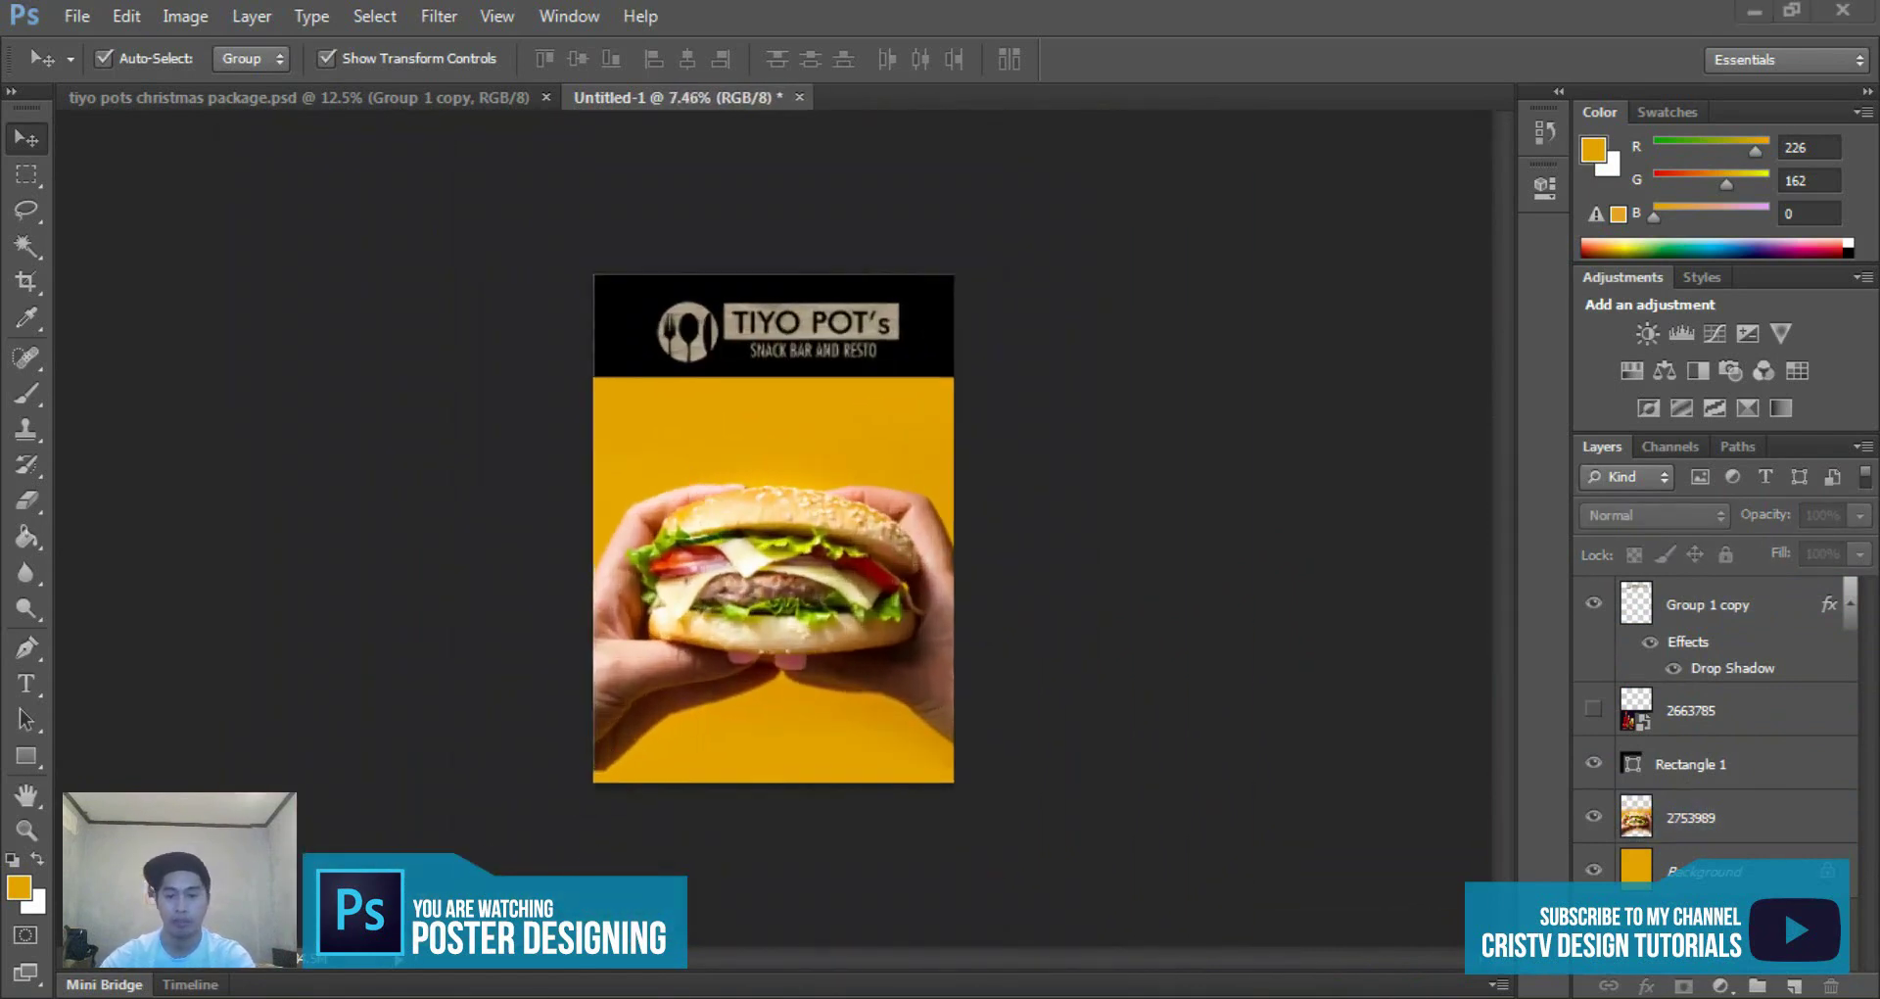
pyautogui.scroll(1, 777, 378)
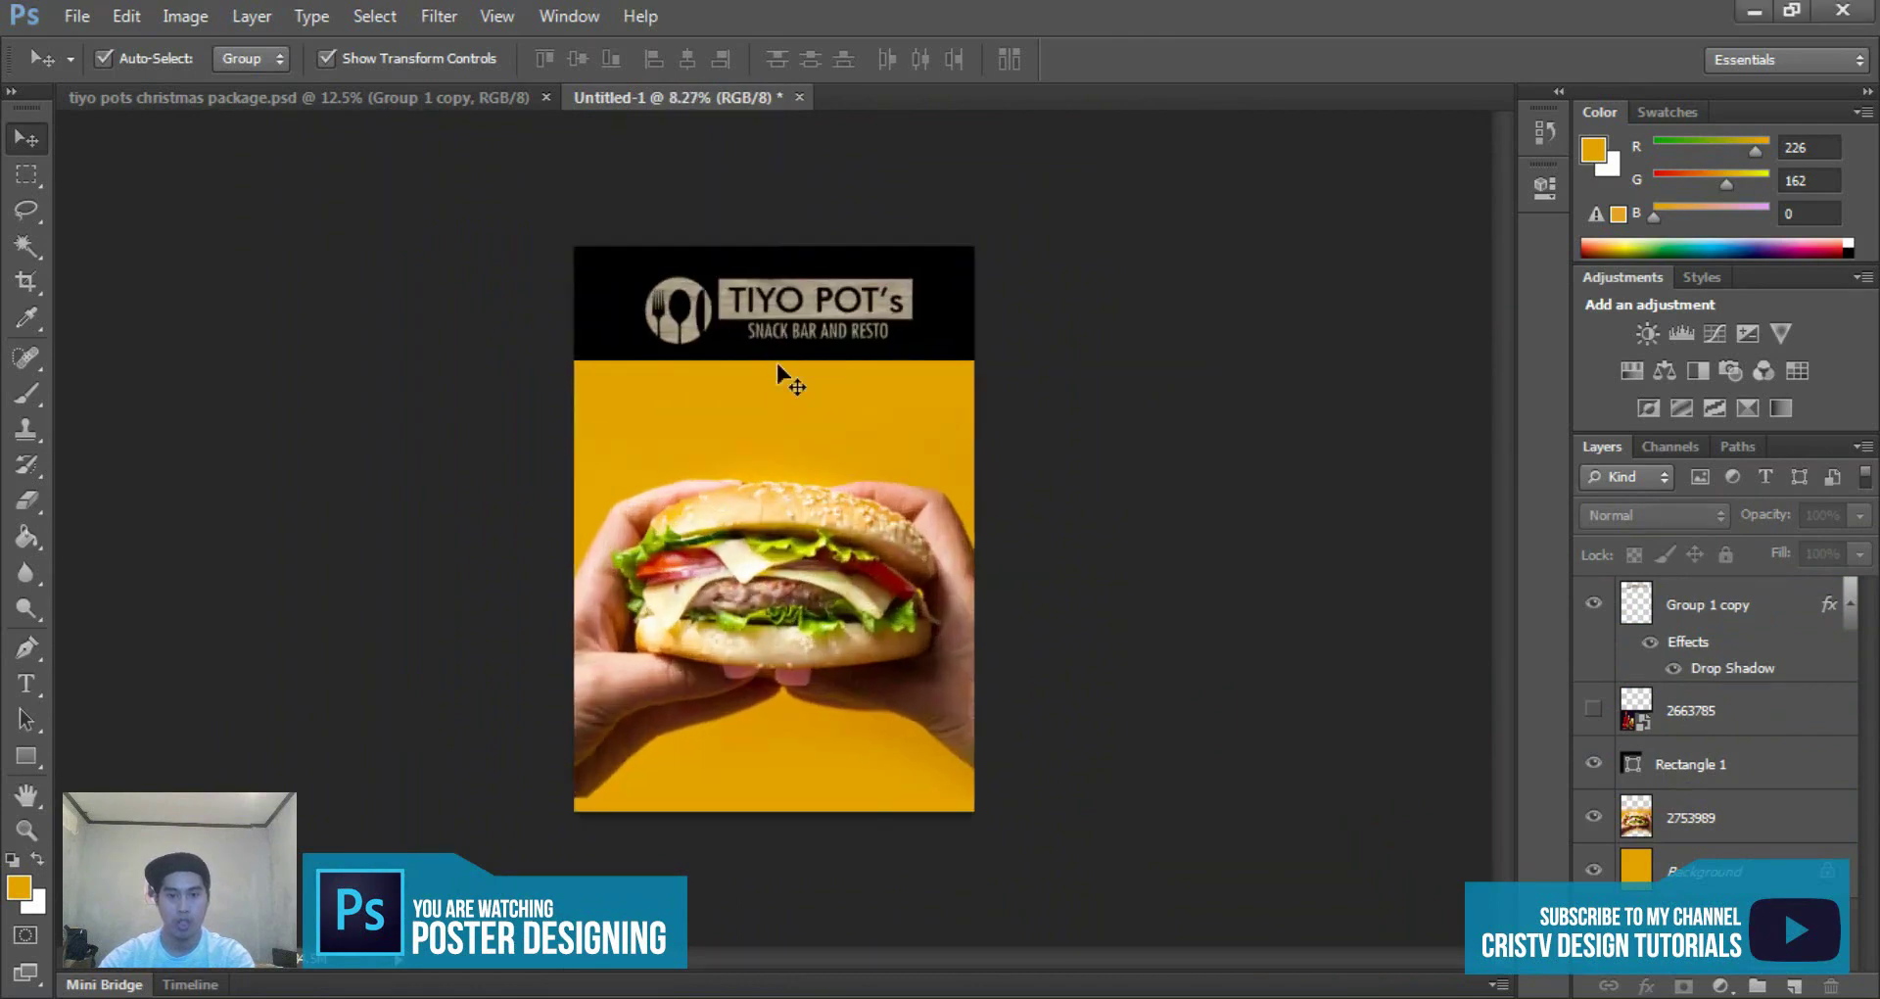
pyautogui.scroll(2, 776, 378)
pyautogui.moveTo(837, 549); pyautogui.dragTo(837, 529)
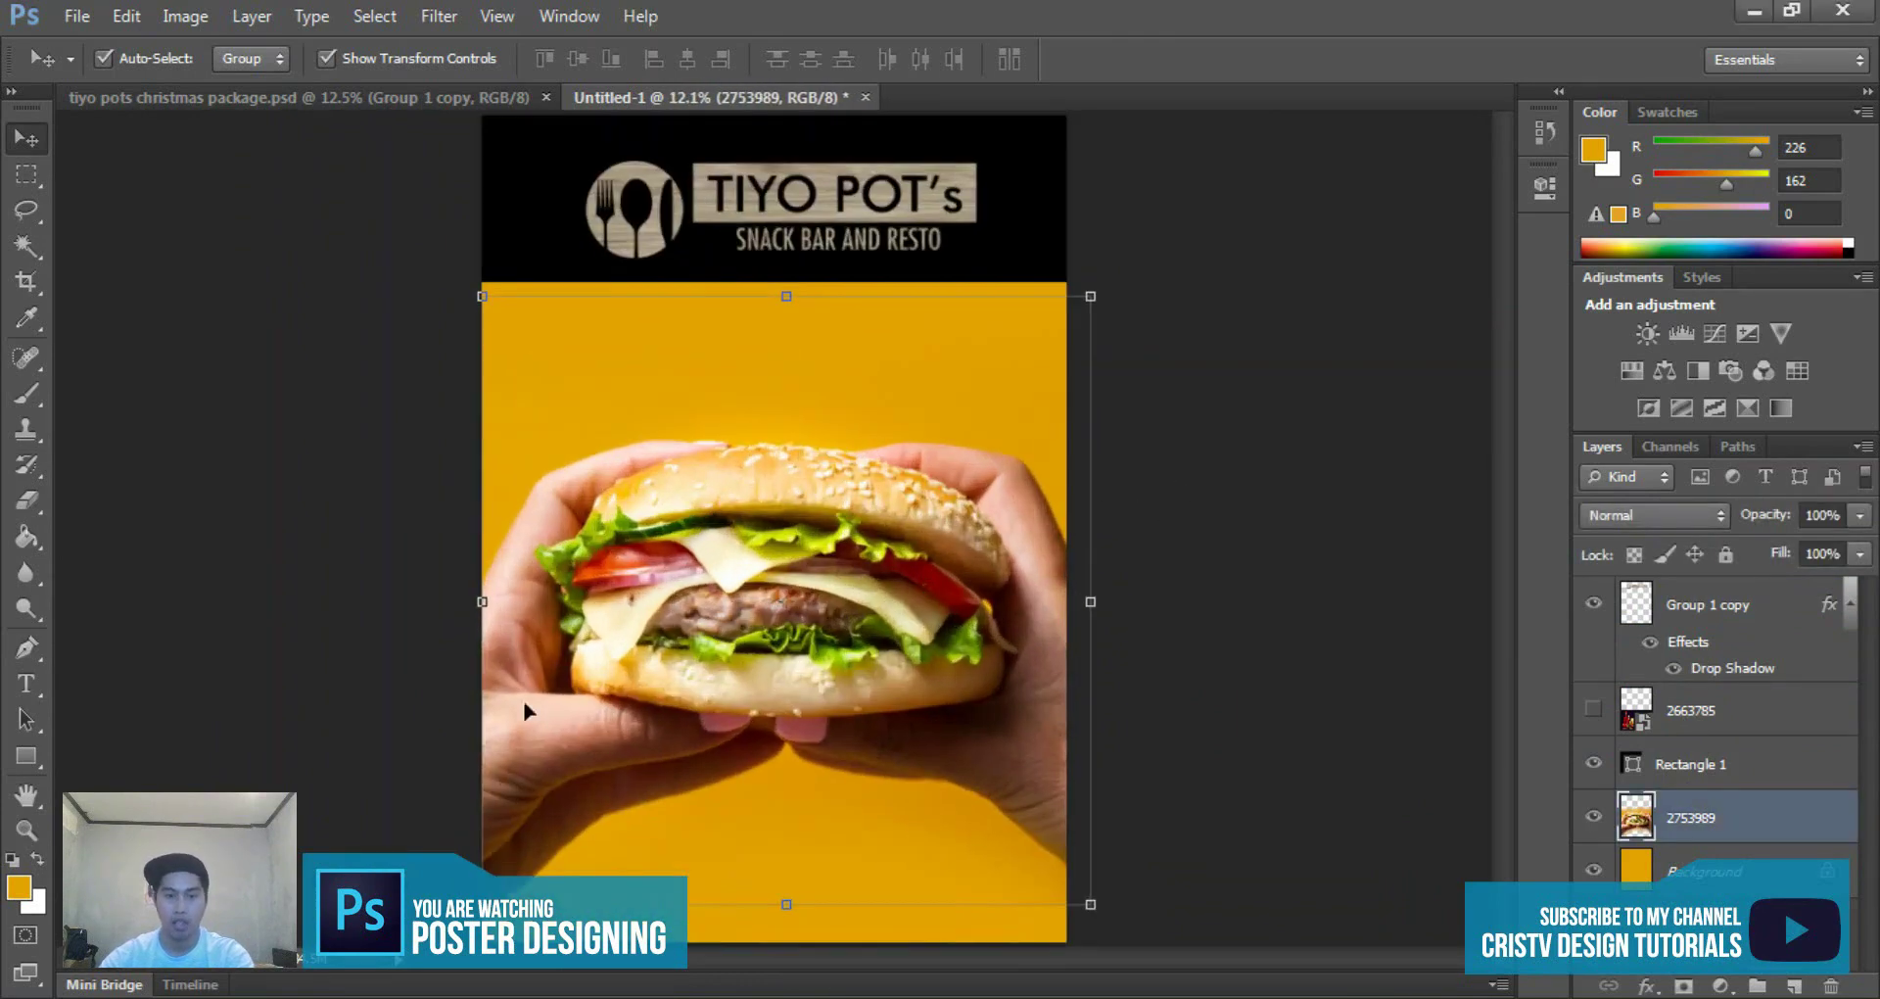
pyautogui.moveTo(482, 904); pyautogui.dragTo(471, 914)
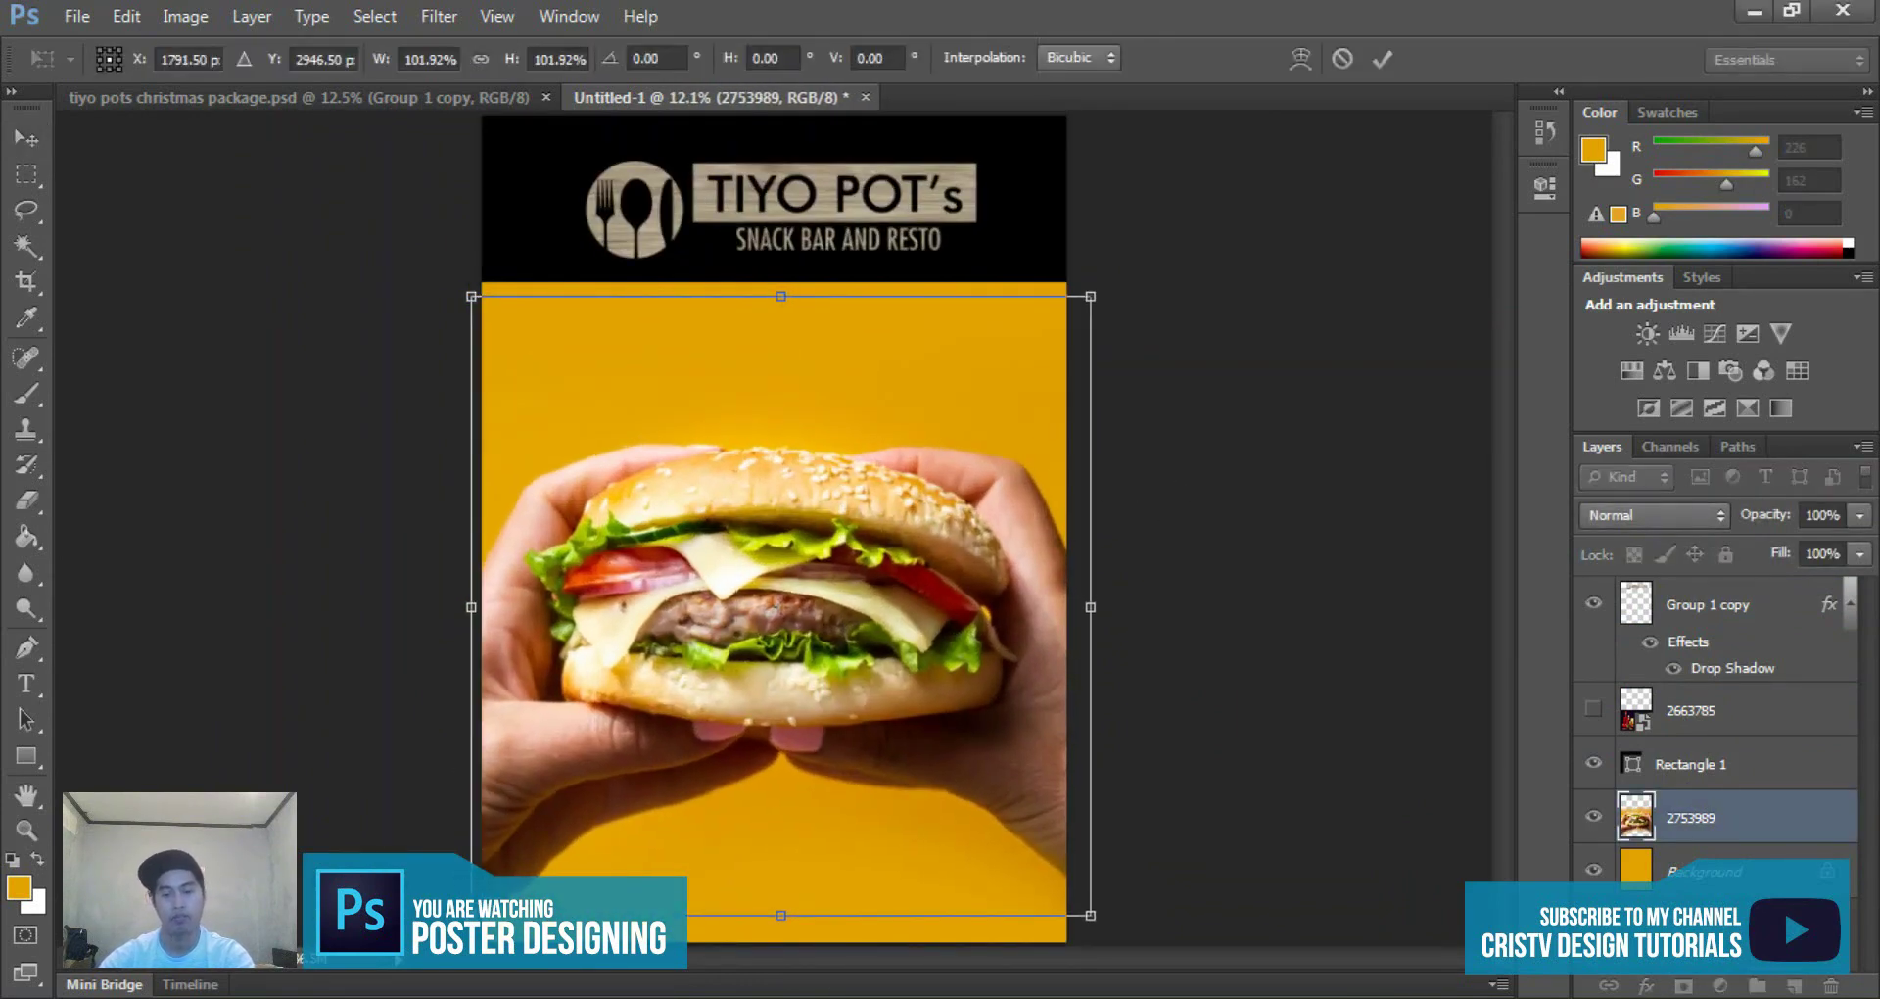
pyautogui.press('Return')
pyautogui.scroll(-2, 1263, 483)
pyautogui.scroll(3, 558, 340)
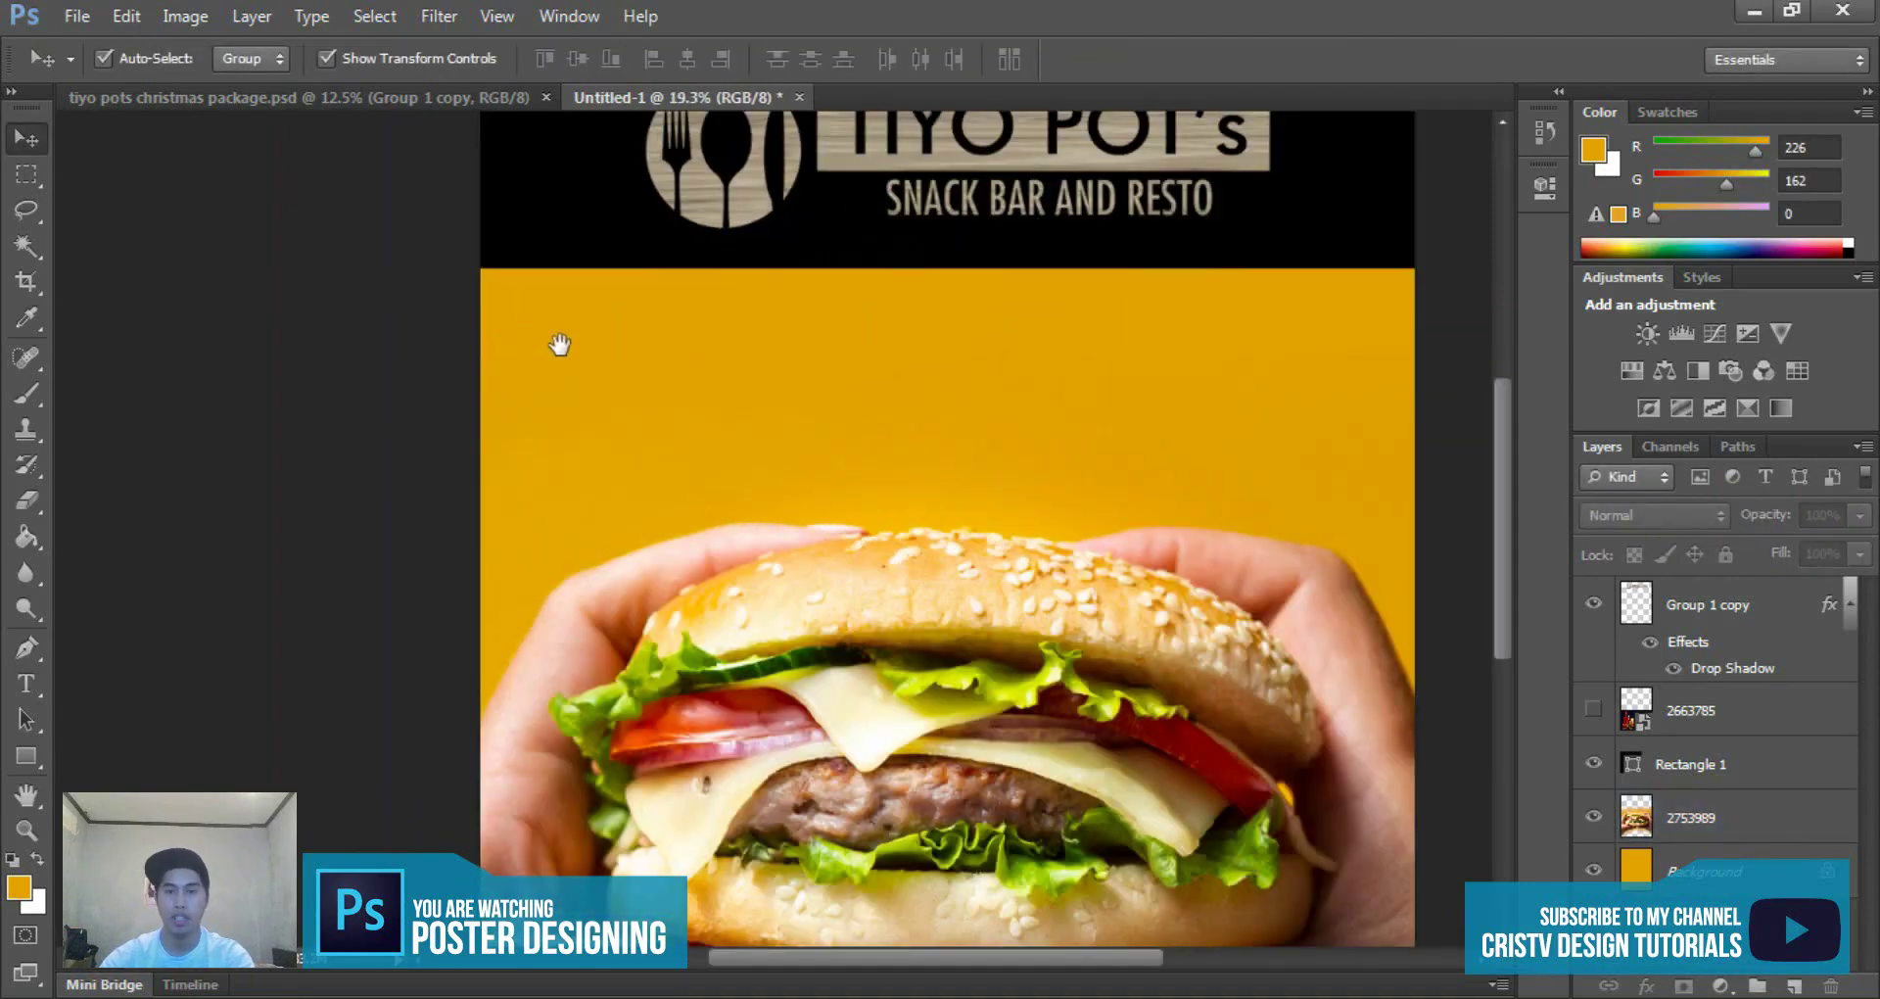
pyautogui.scroll(1, 829, 439)
pyautogui.scroll(-2, 829, 440)
pyautogui.scroll(-1, 833, 416)
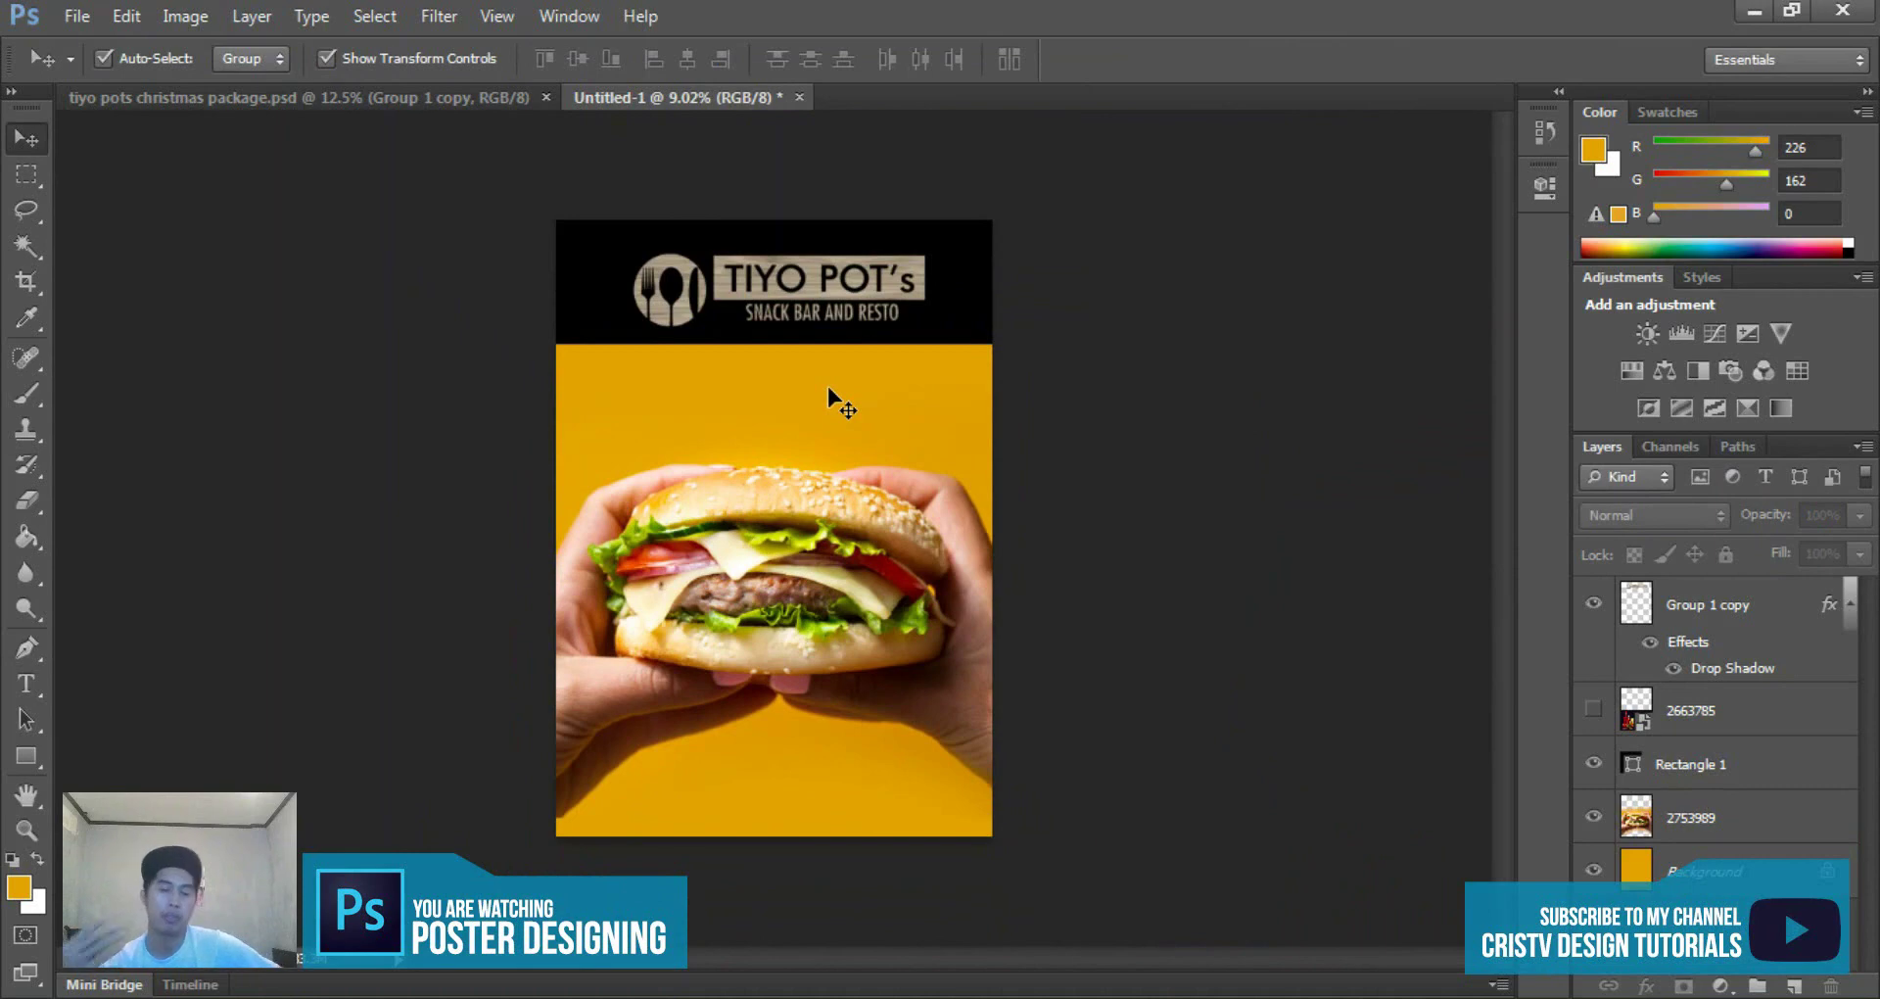
pyautogui.scroll(-2, 825, 406)
pyautogui.scroll(3, 798, 433)
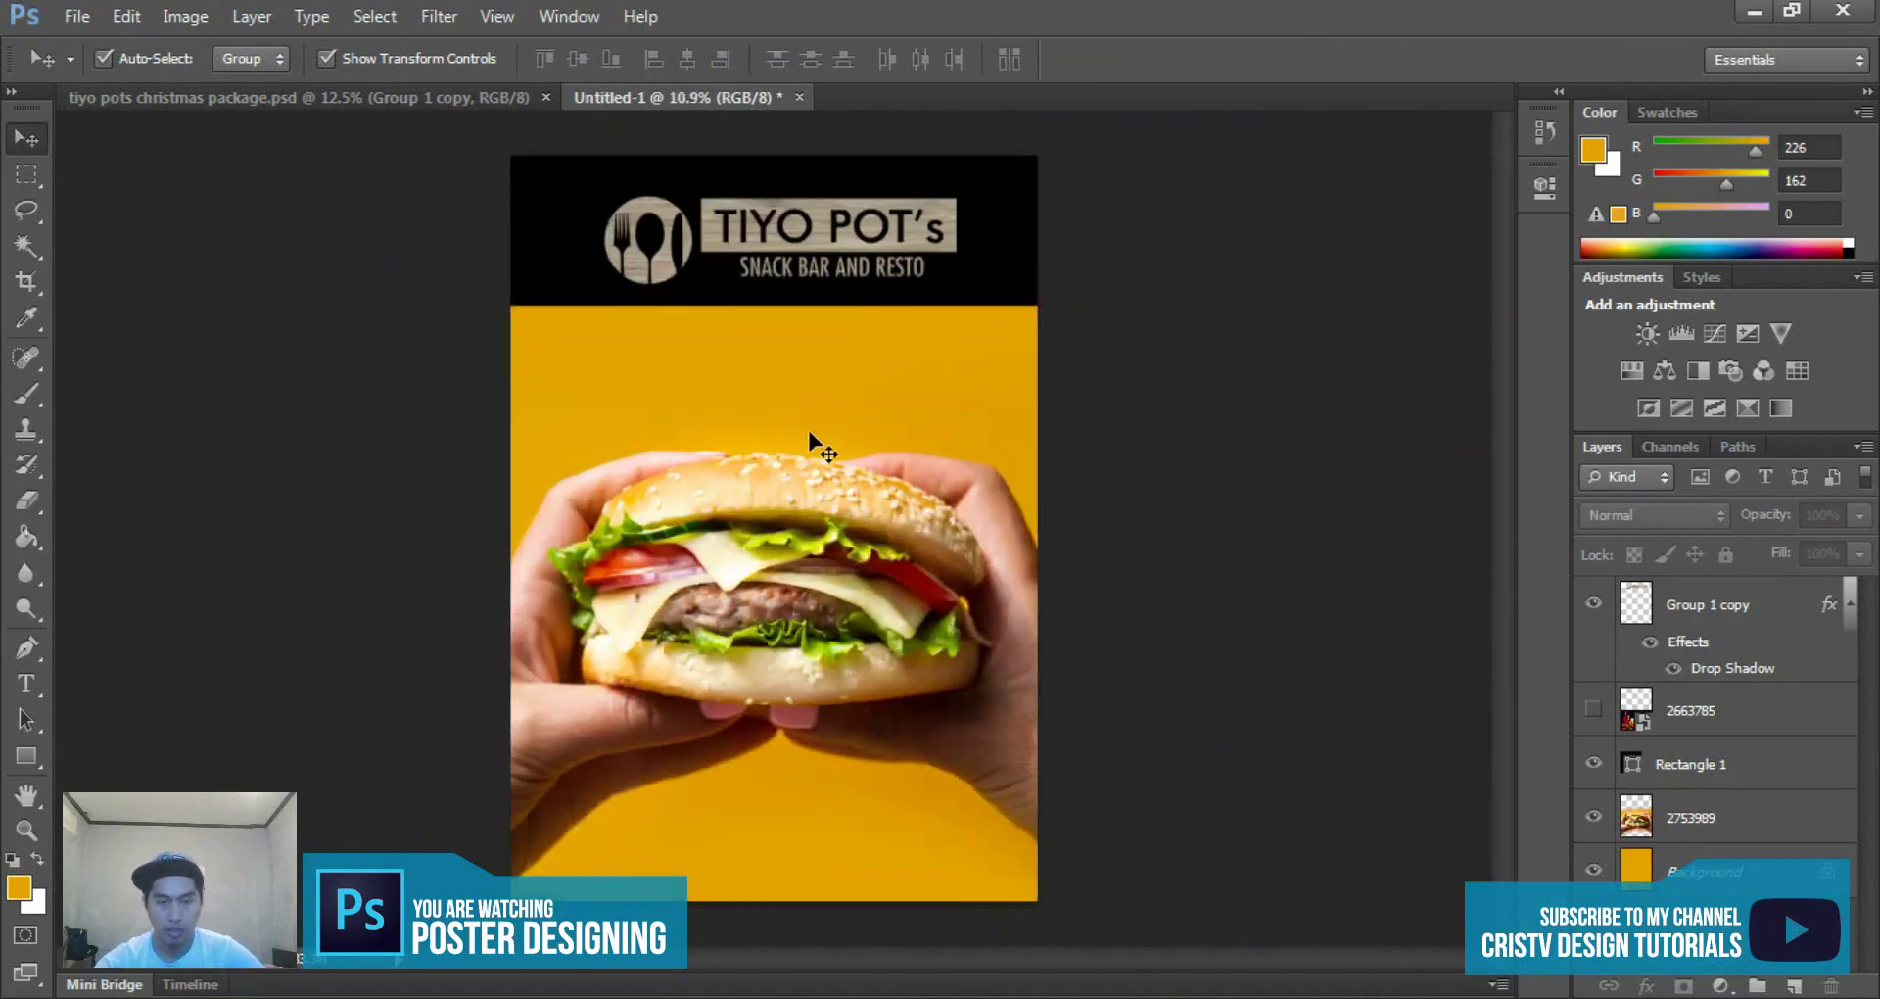
pyautogui.scroll(-2, 813, 441)
pyautogui.scroll(2, 813, 445)
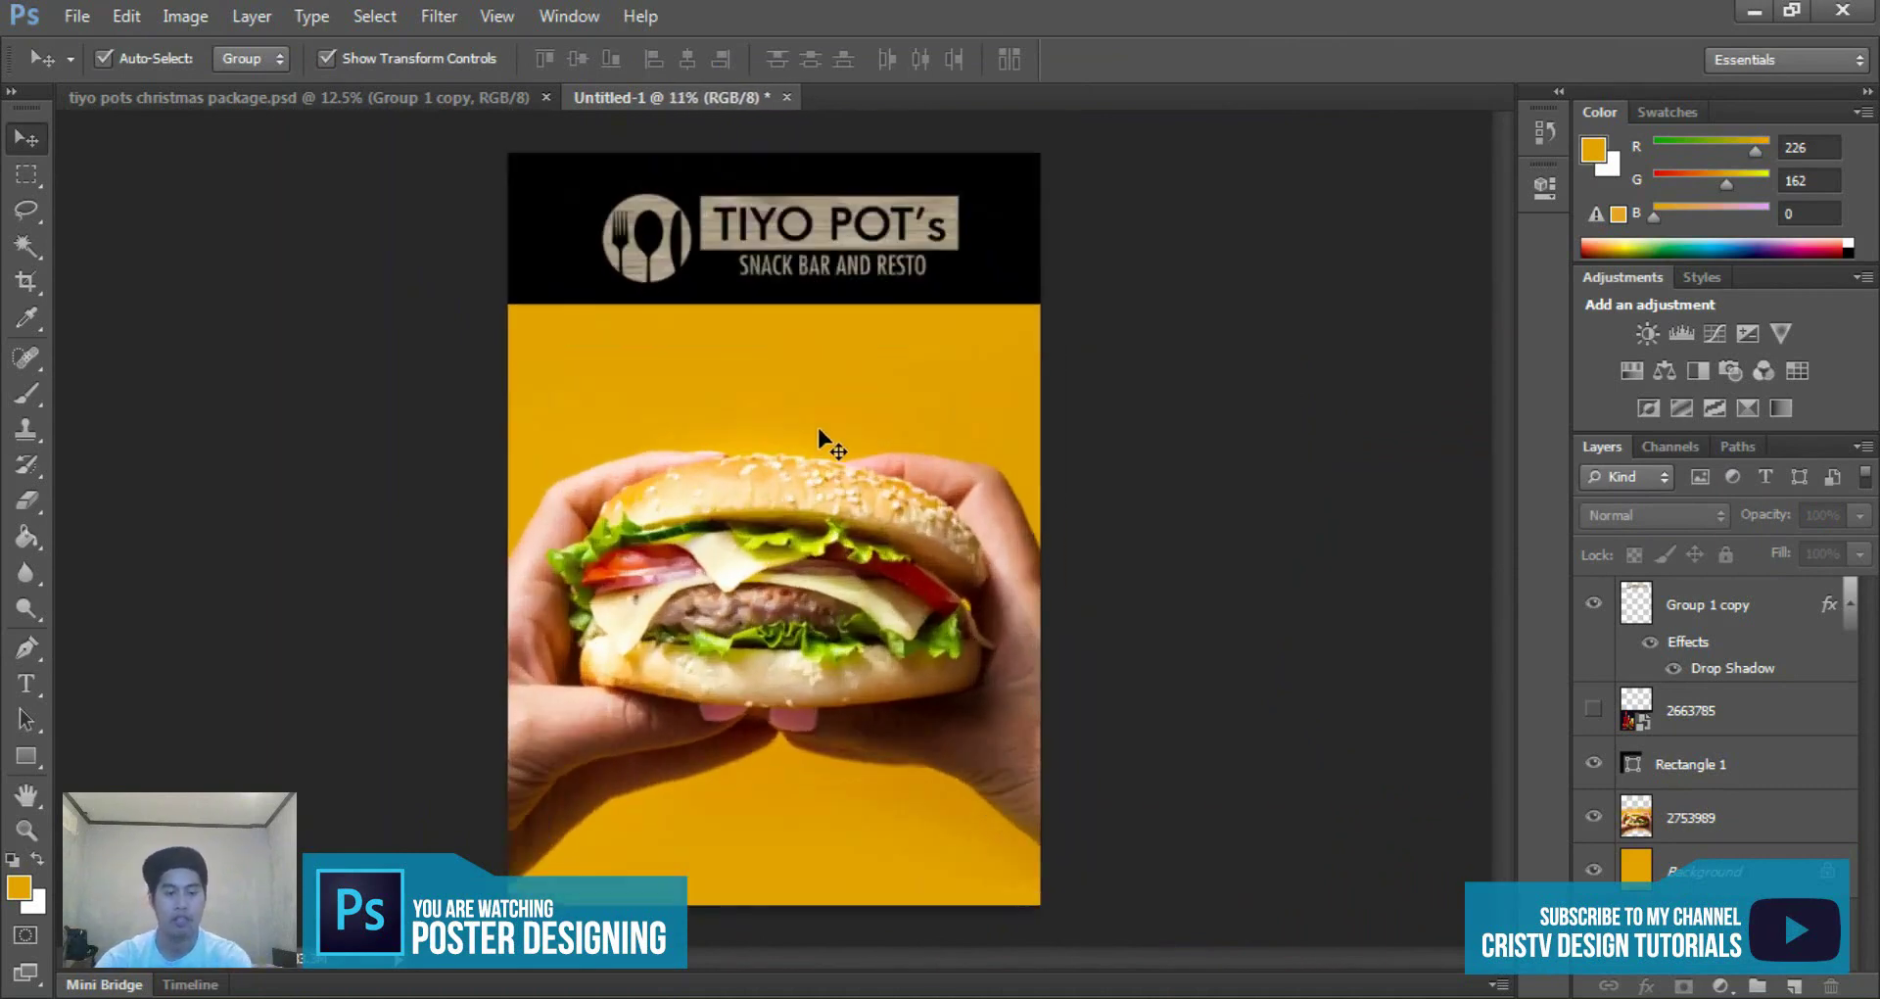
pyautogui.scroll(2, 819, 432)
pyautogui.scroll(-3, 822, 437)
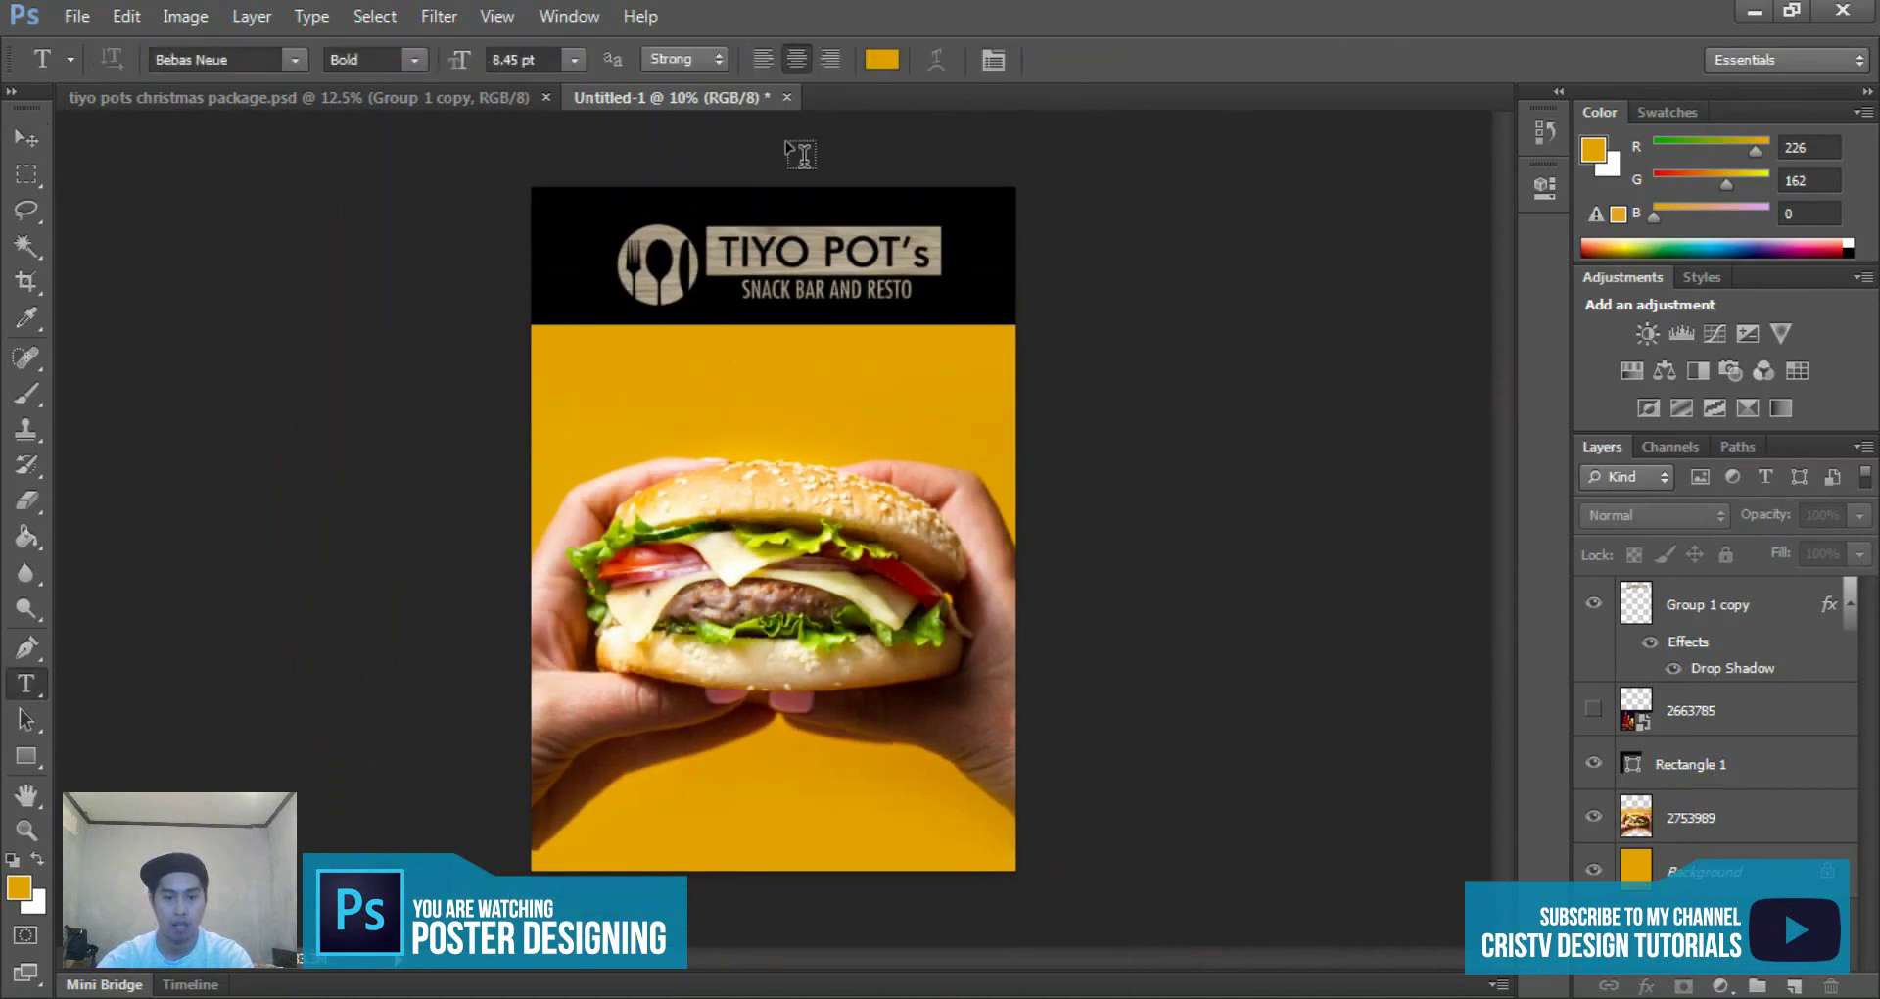
pyautogui.press('i')
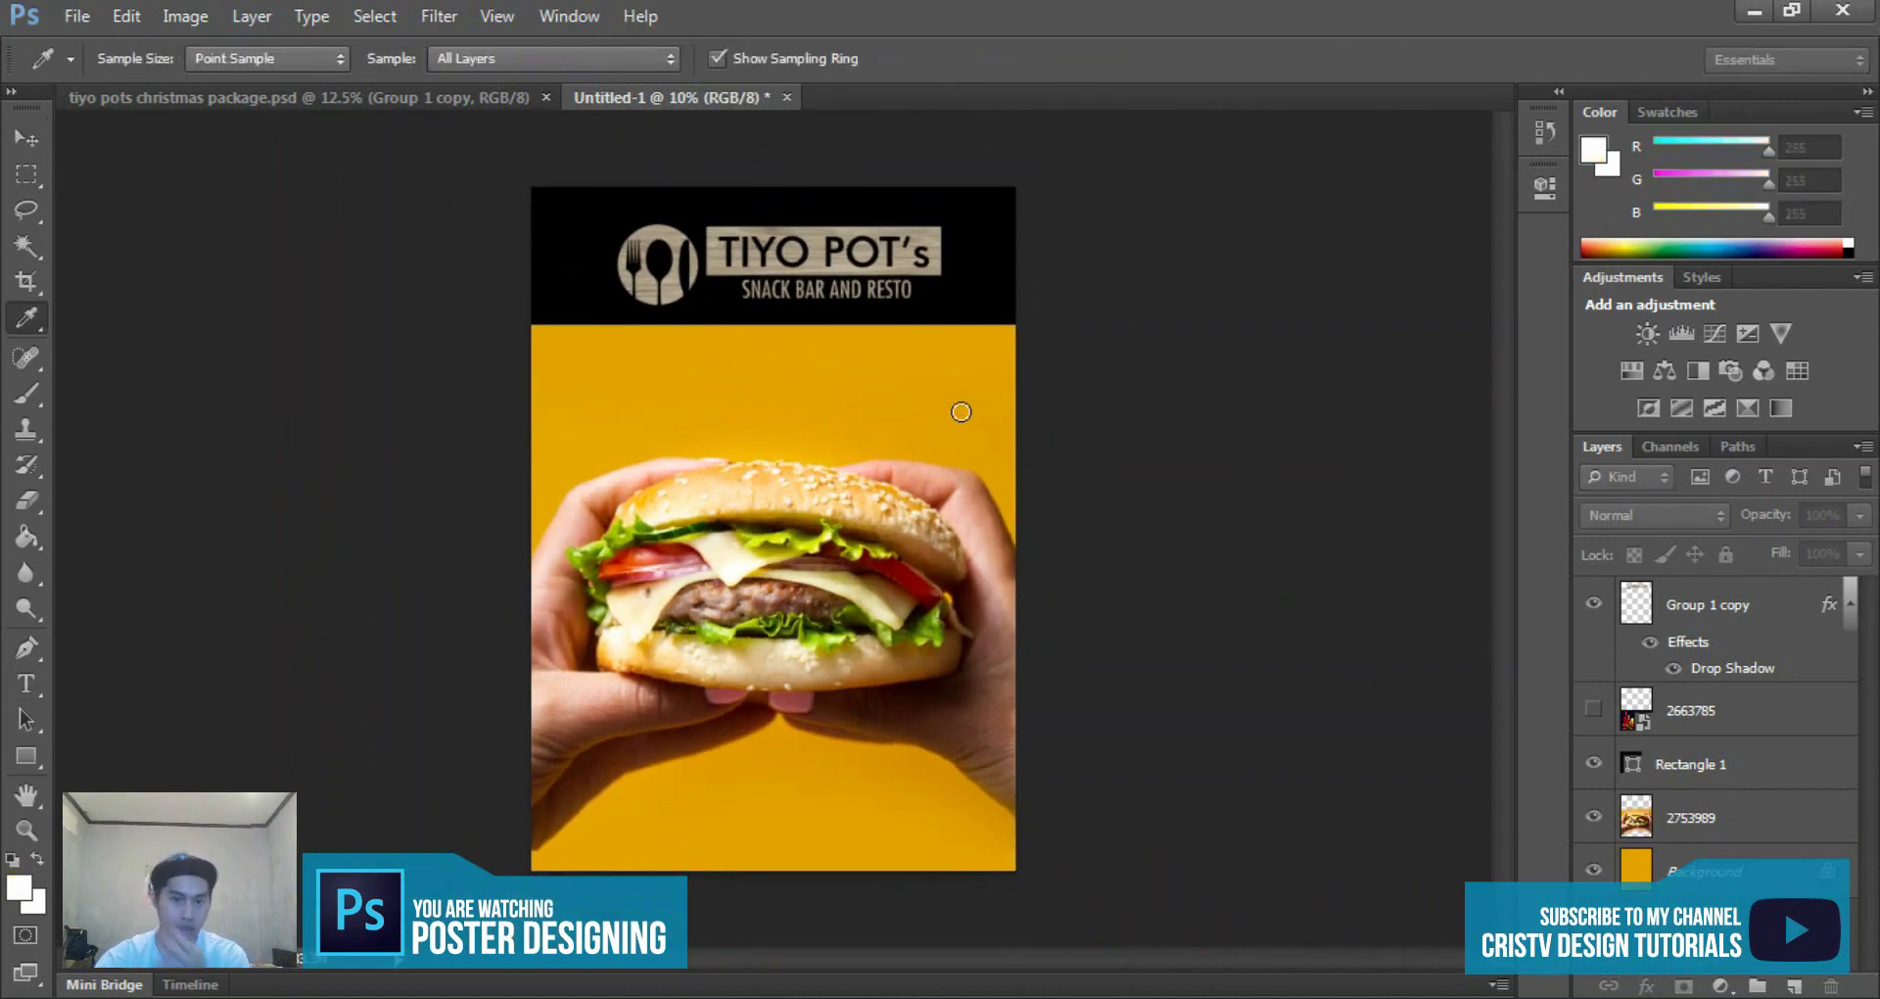
pyautogui.press('t')
pyautogui.scroll(-2, 886, 440)
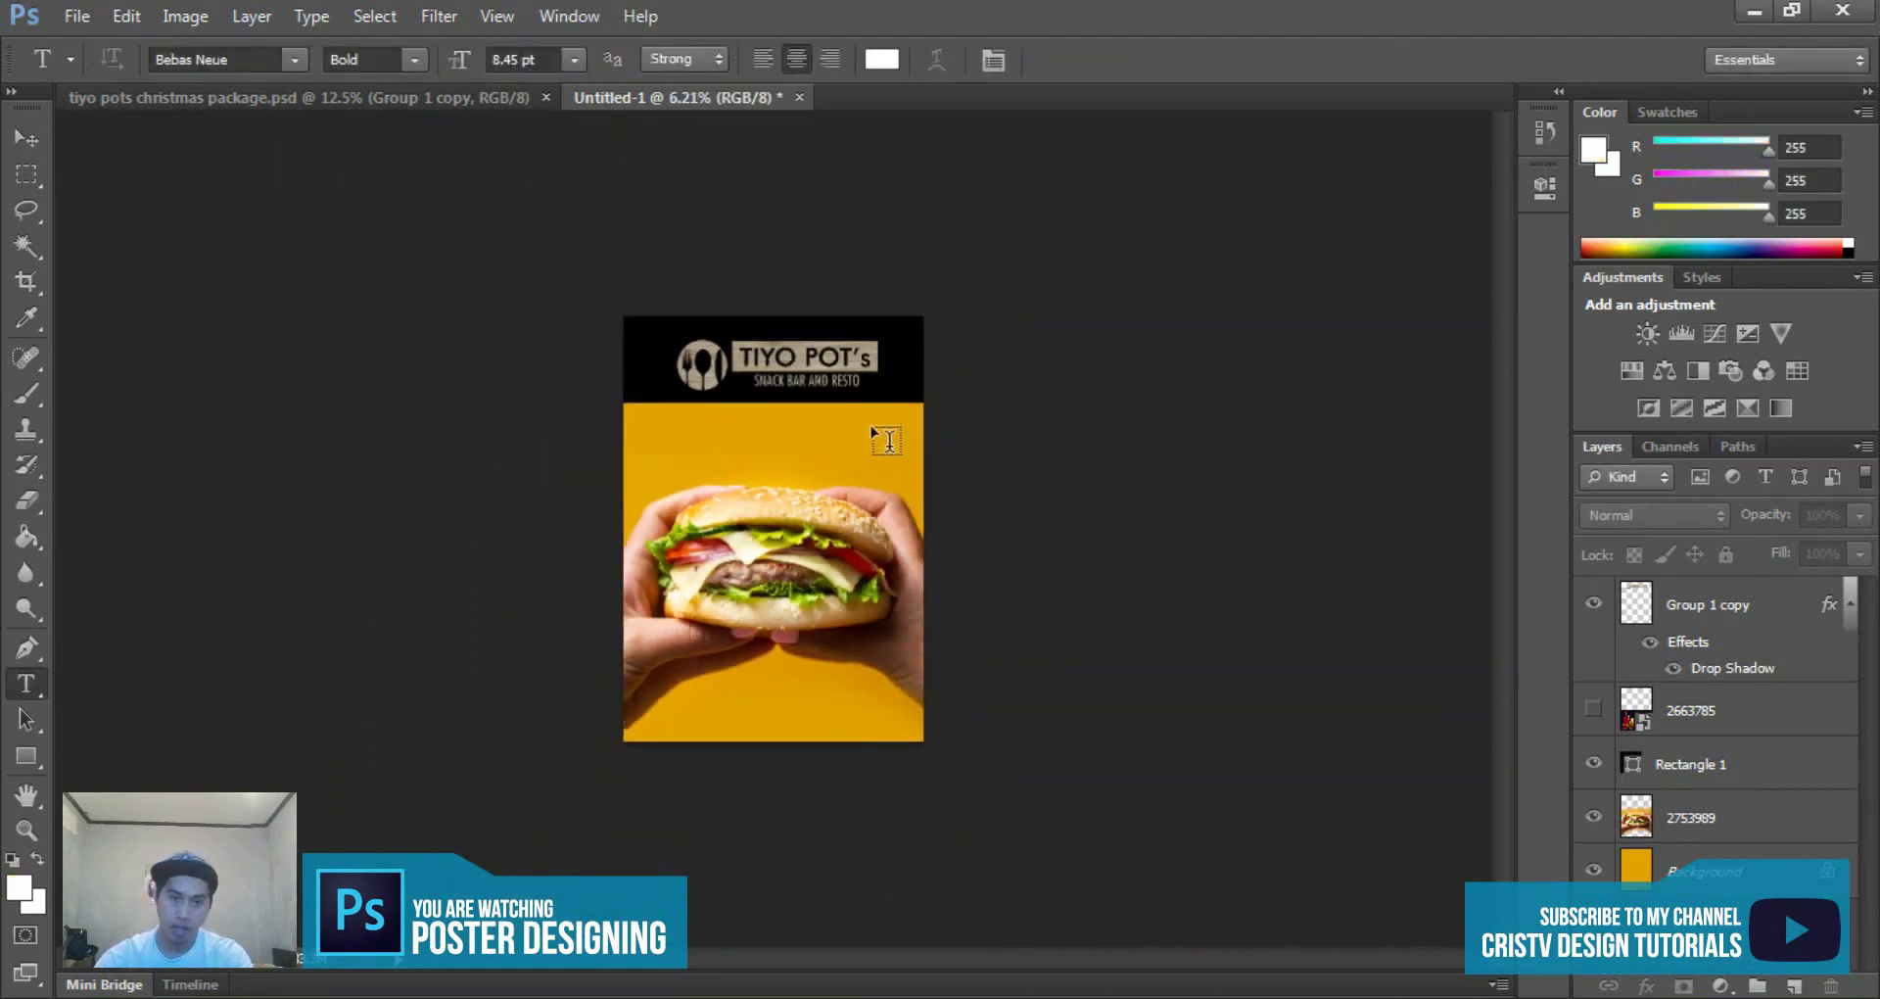
pyautogui.scroll(3, 783, 382)
pyautogui.scroll(-1, 763, 294)
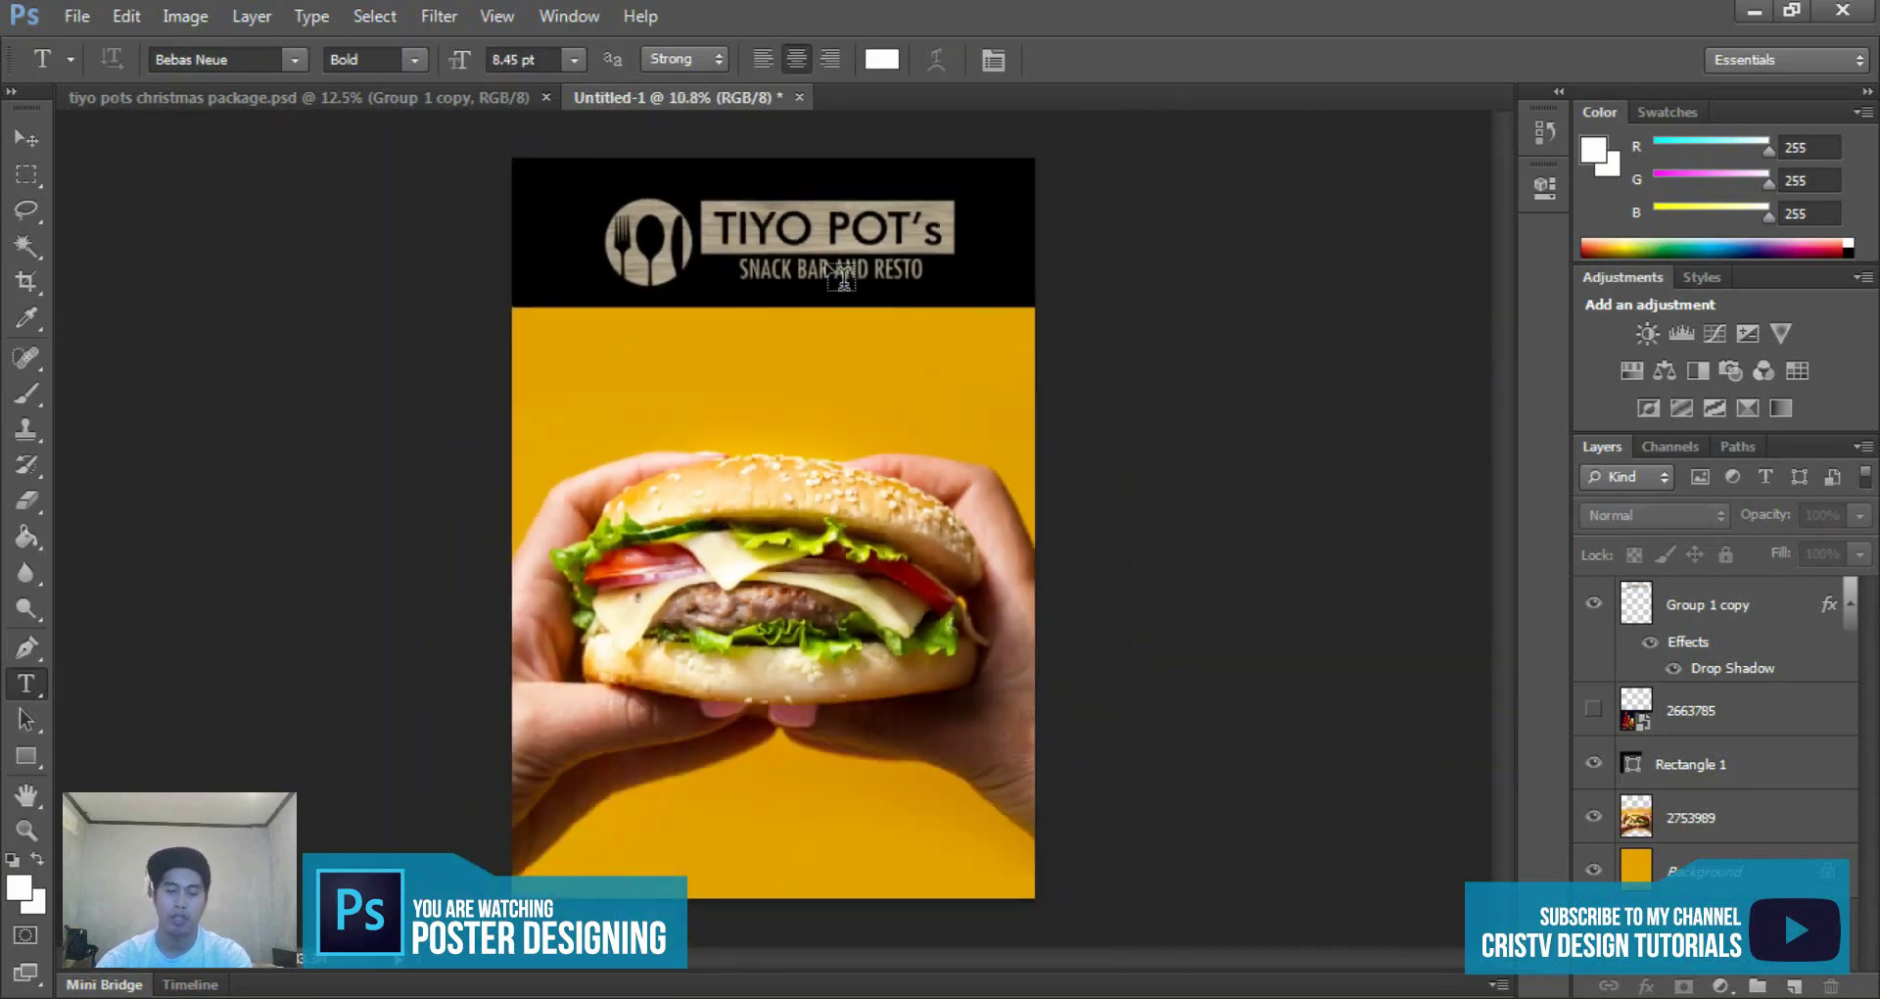
pyautogui.scroll(1, 805, 247)
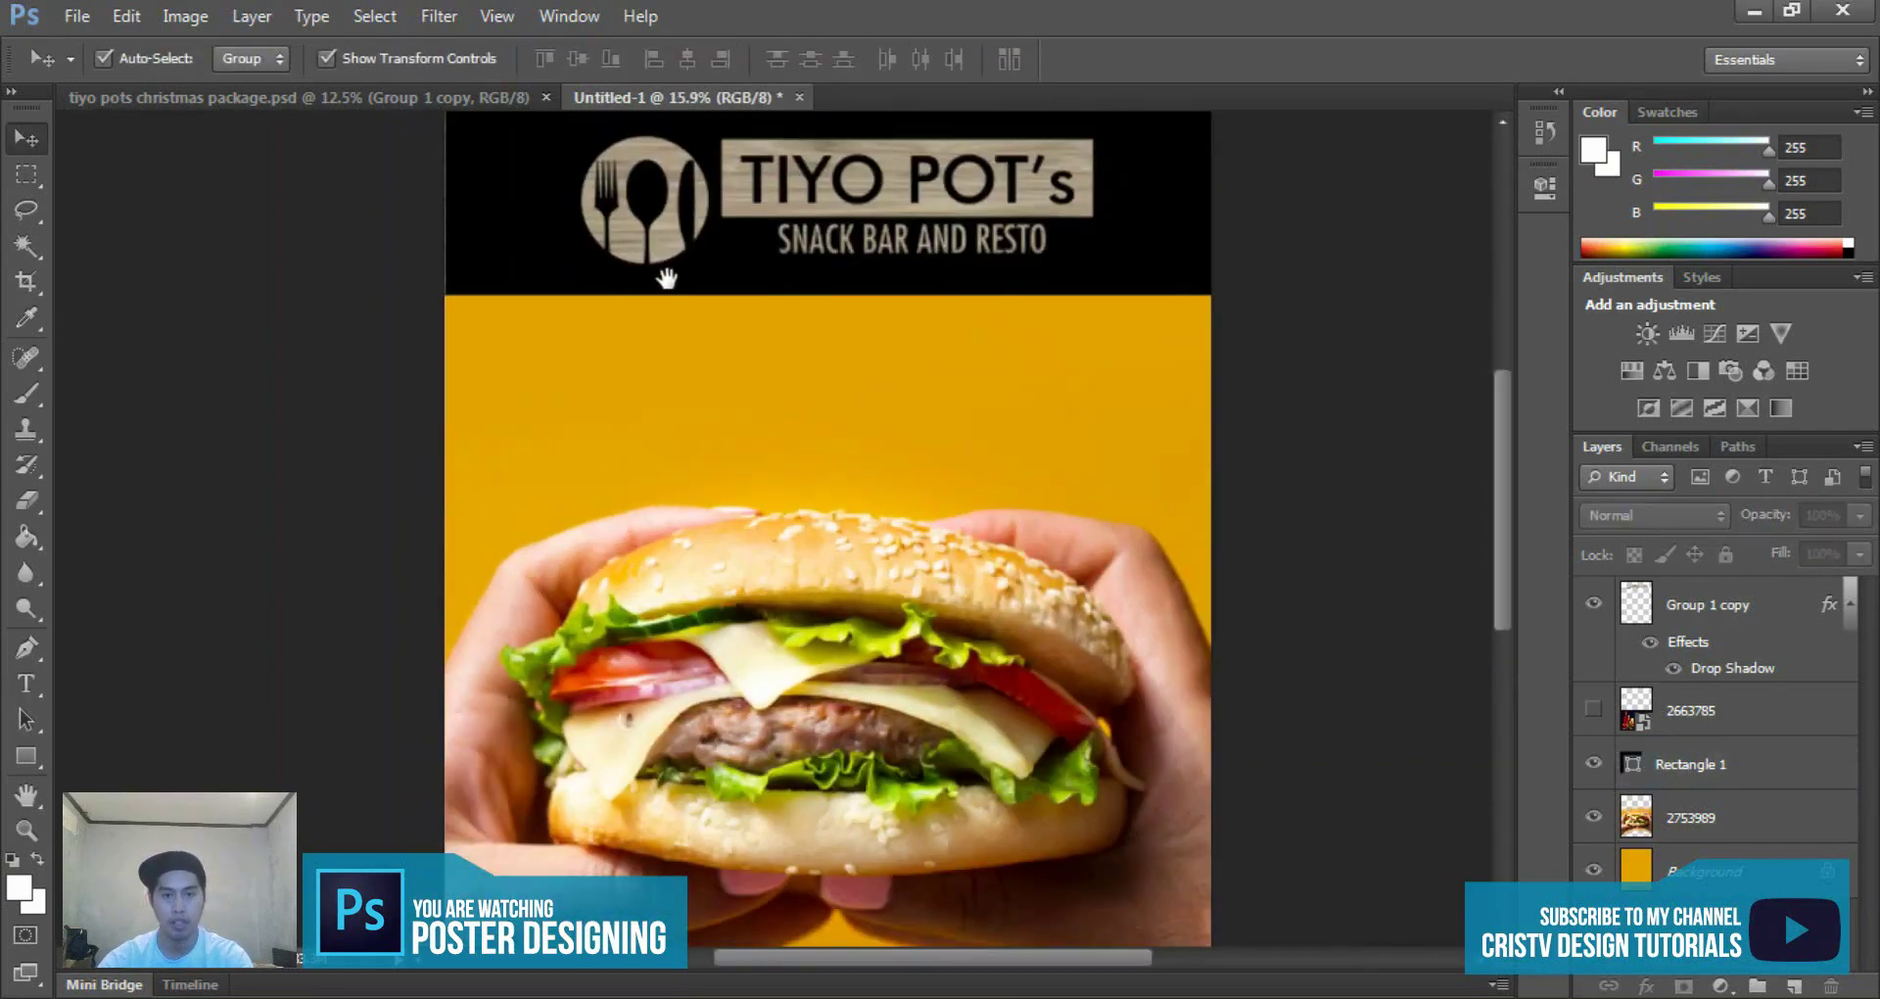
pyautogui.moveTo(667, 279); pyautogui.dragTo(765, 305)
pyautogui.press('t')
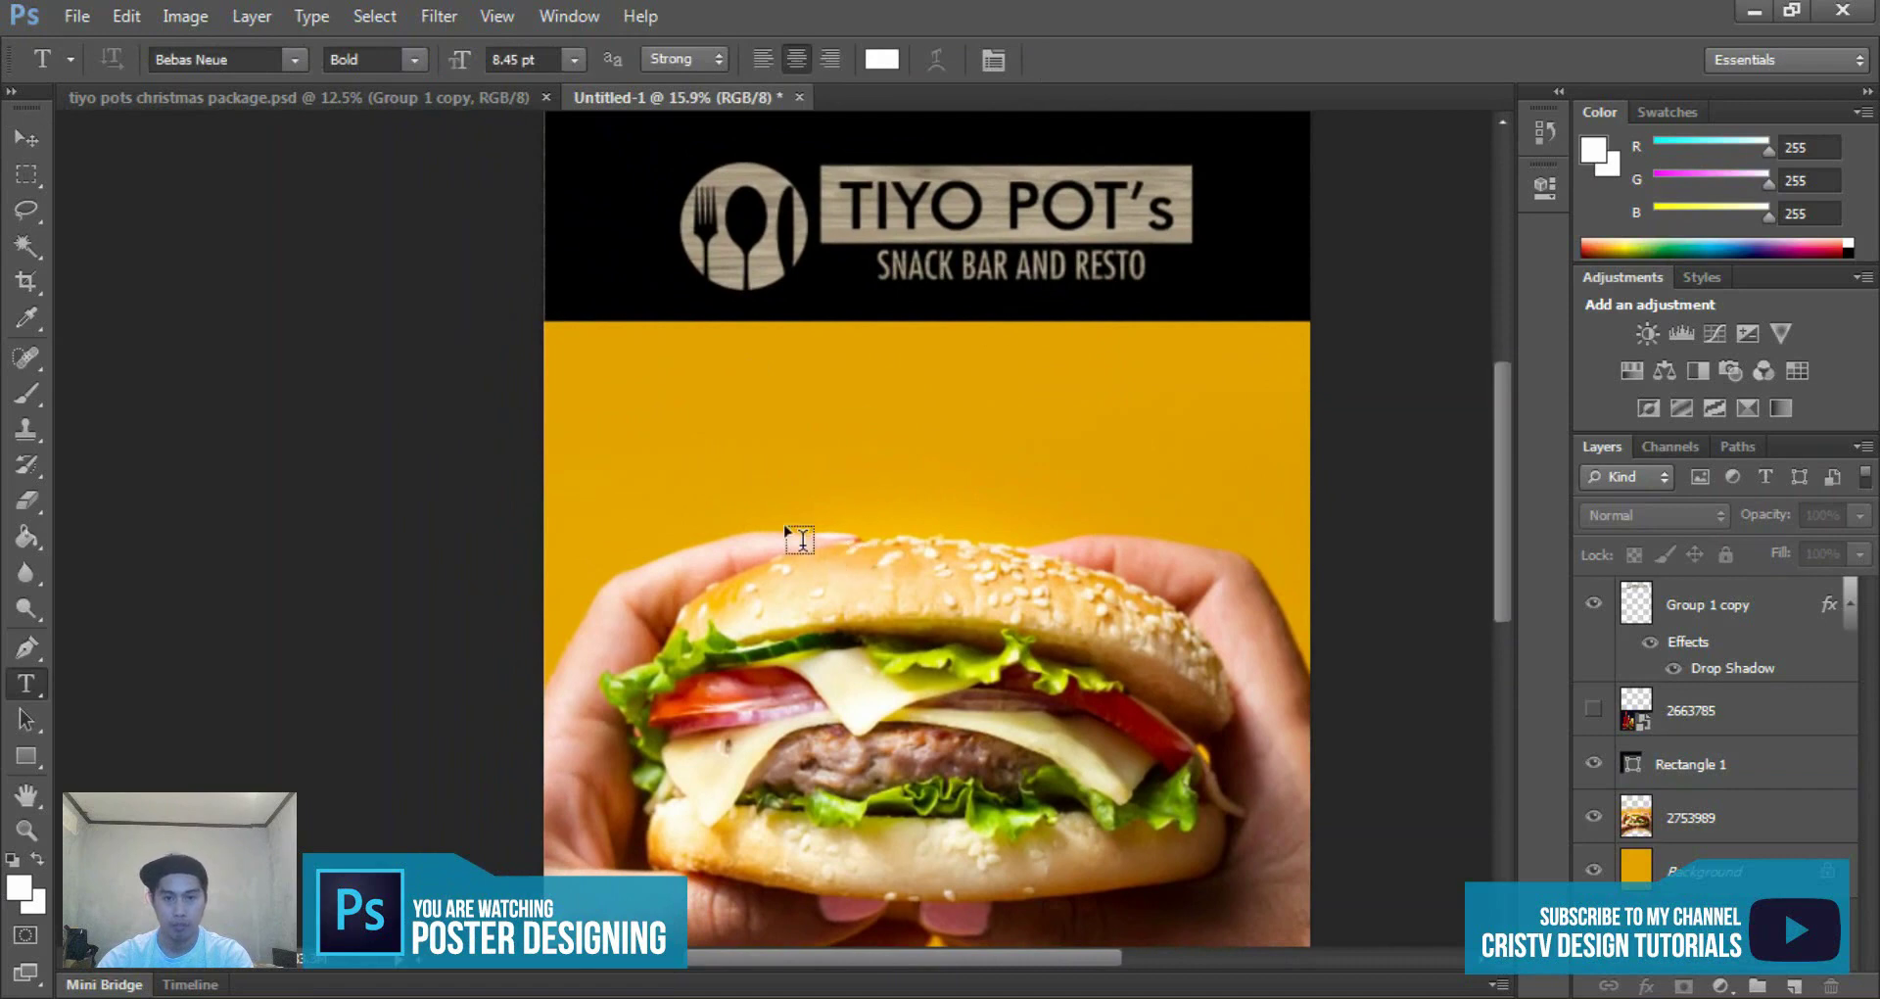
pyautogui.click(769, 467)
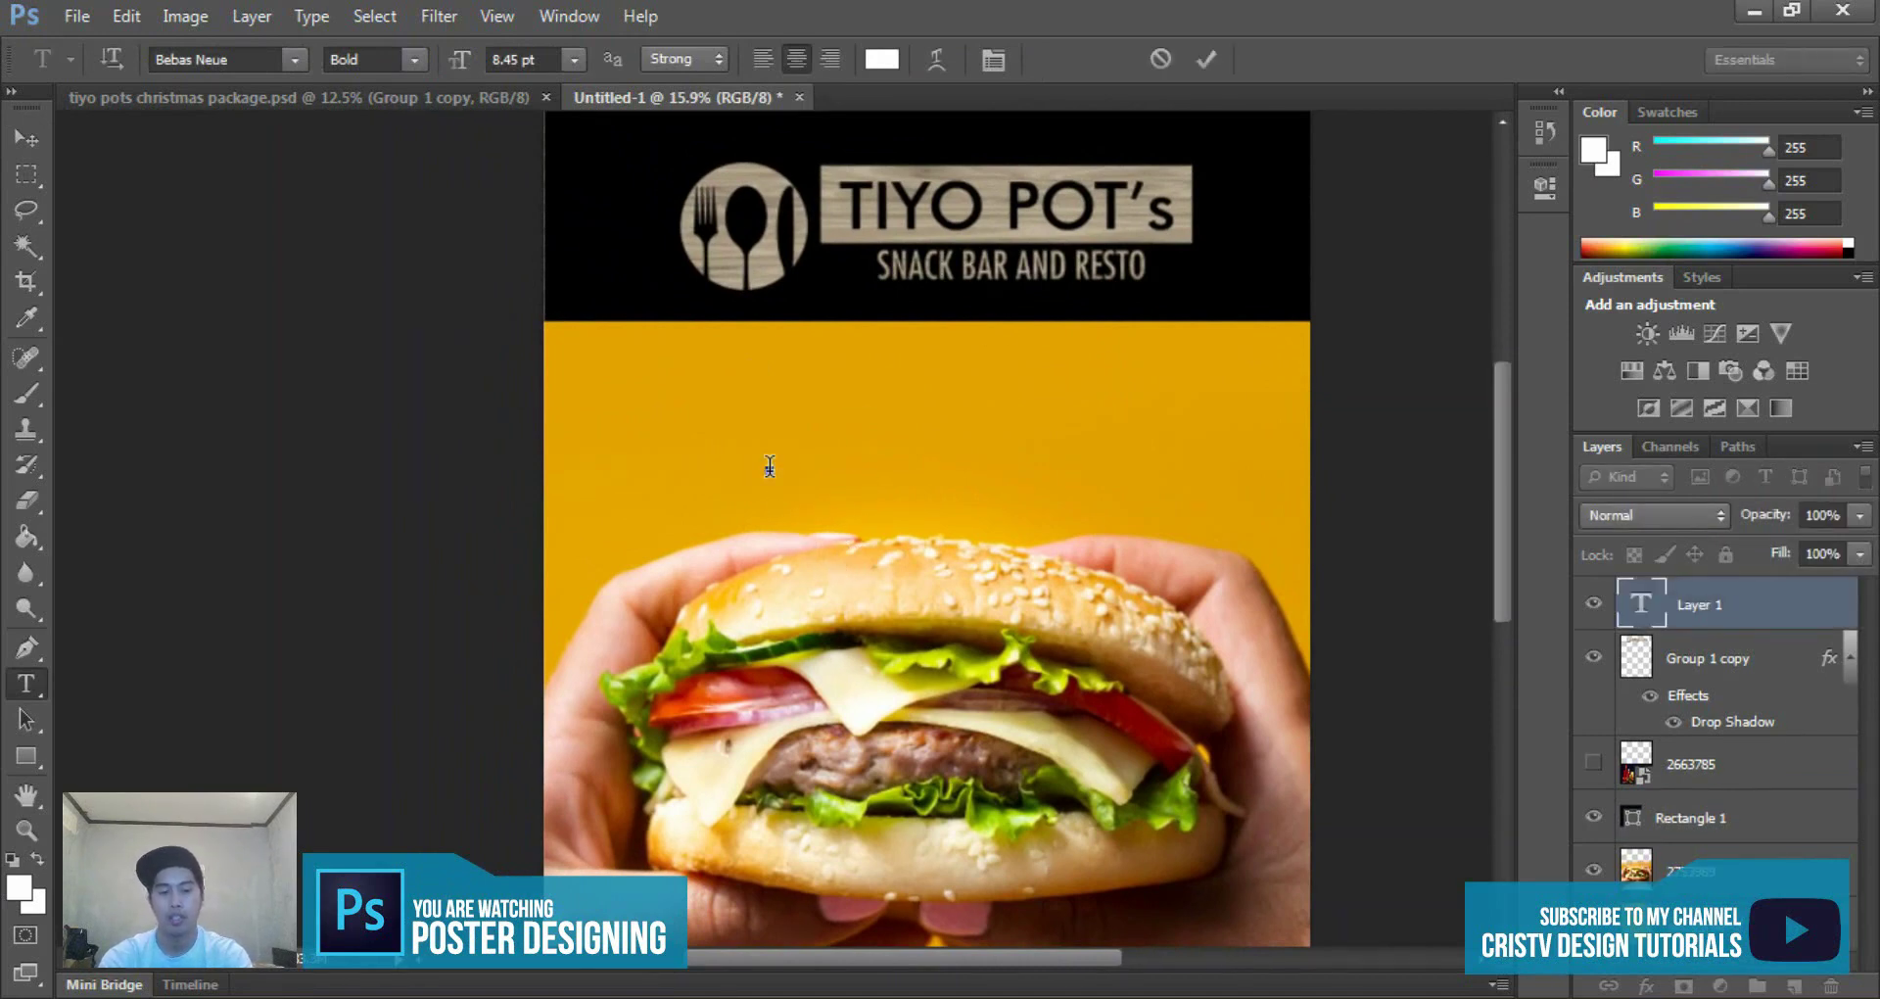
pyautogui.hotkey('ctrl', 'Return')
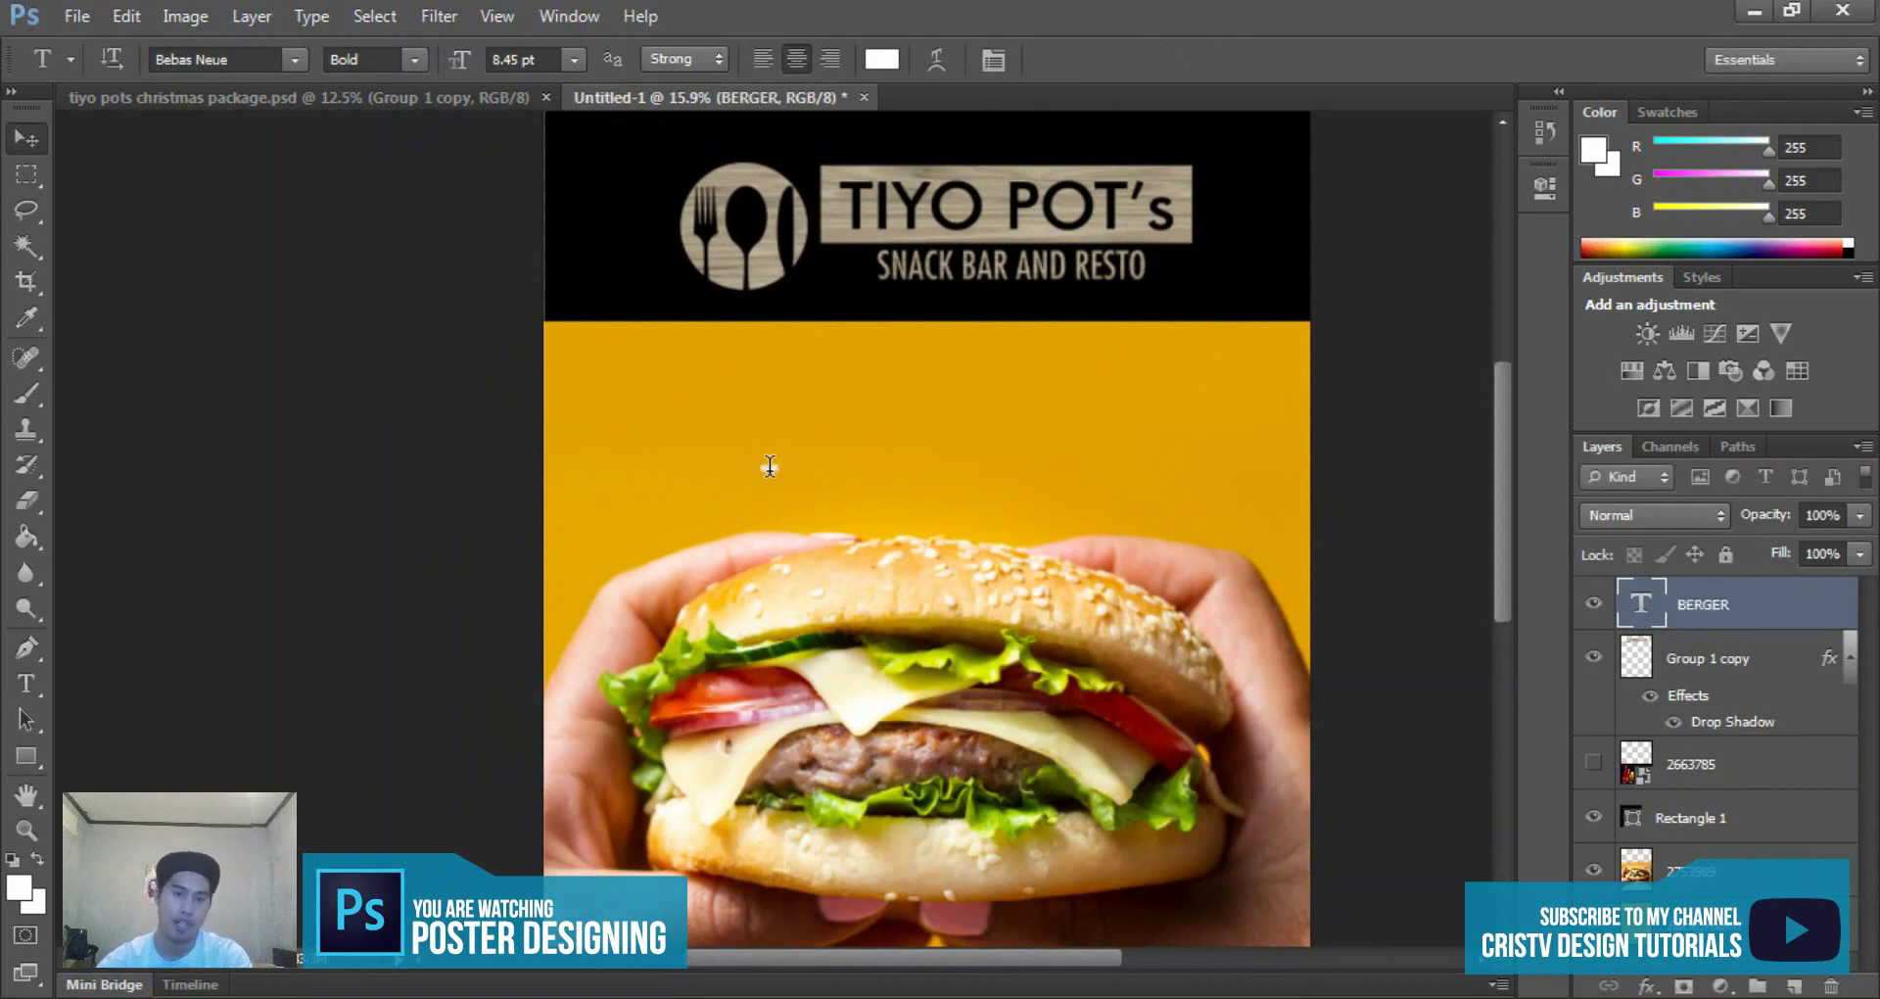
pyautogui.press('v')
pyautogui.hotkey('ctrl', 't')
pyautogui.moveTo(780, 461); pyautogui.dragTo(1214, 399)
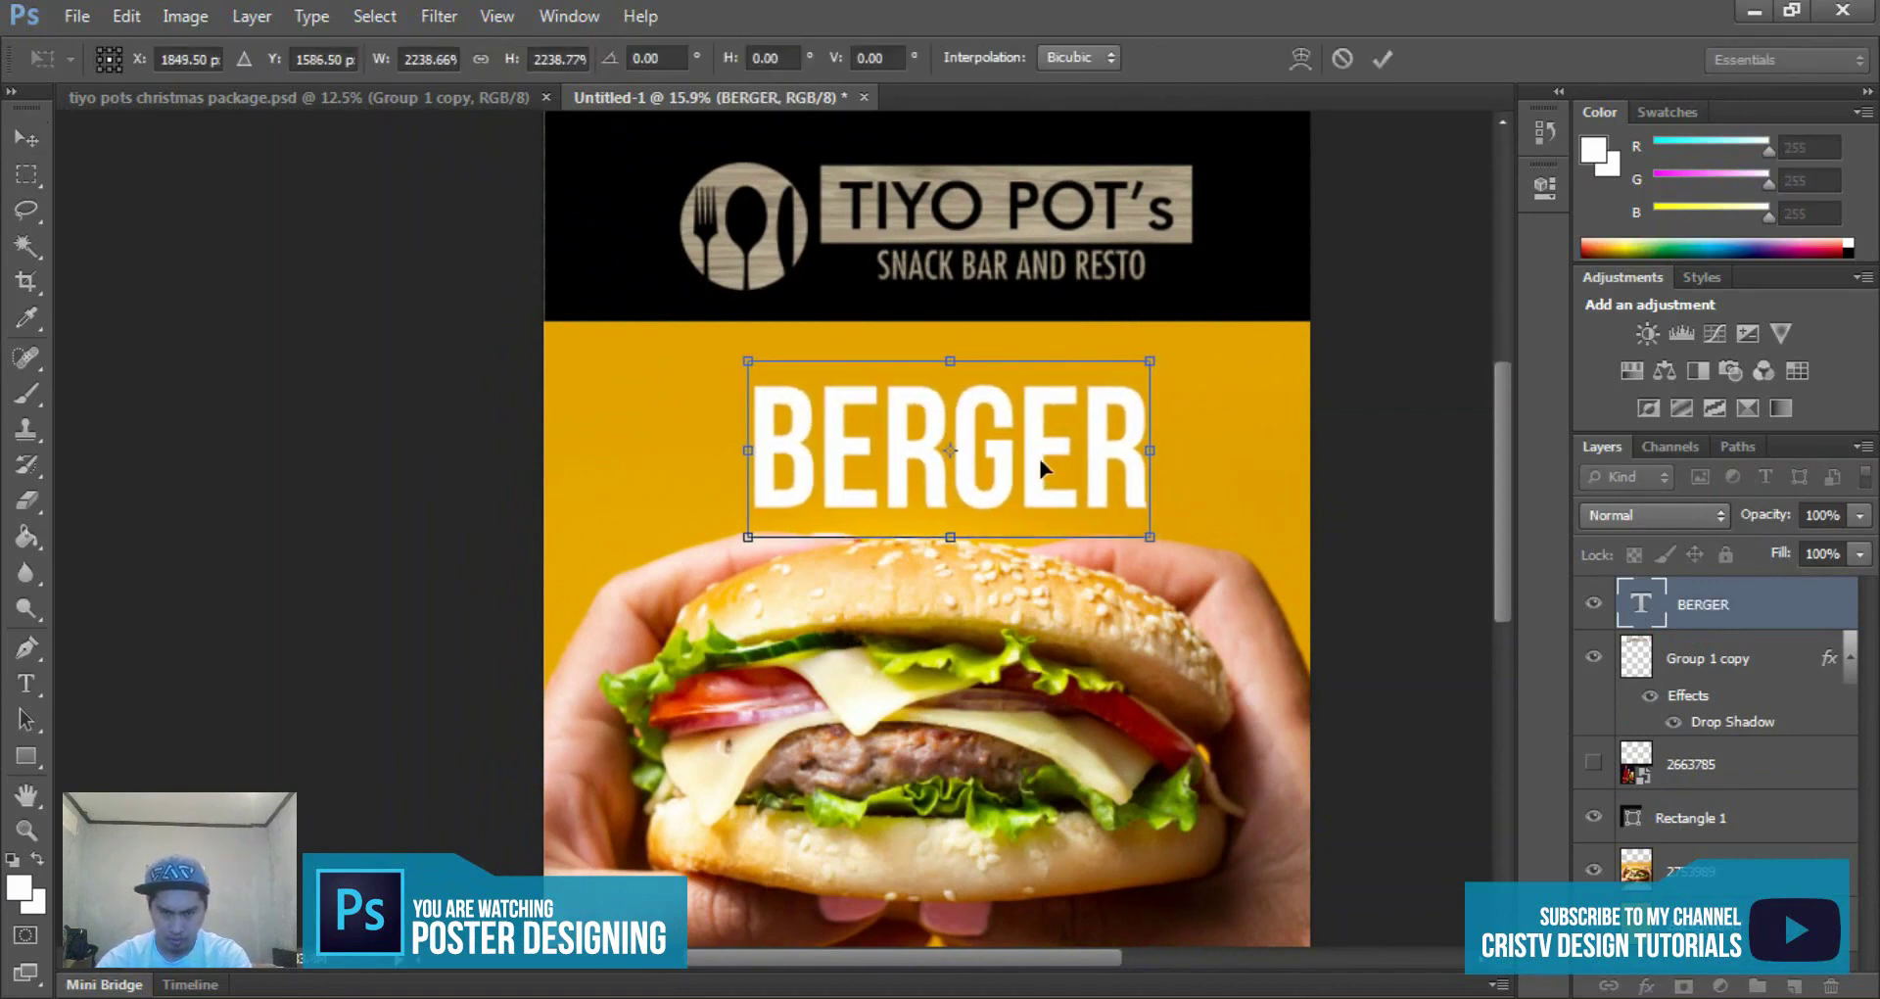
pyautogui.press('Return')
pyautogui.moveTo(1038, 455); pyautogui.dragTo(784, 642)
pyautogui.scroll(-2, 882, 617)
pyautogui.click(1028, 586)
pyautogui.scroll(3, 764, 389)
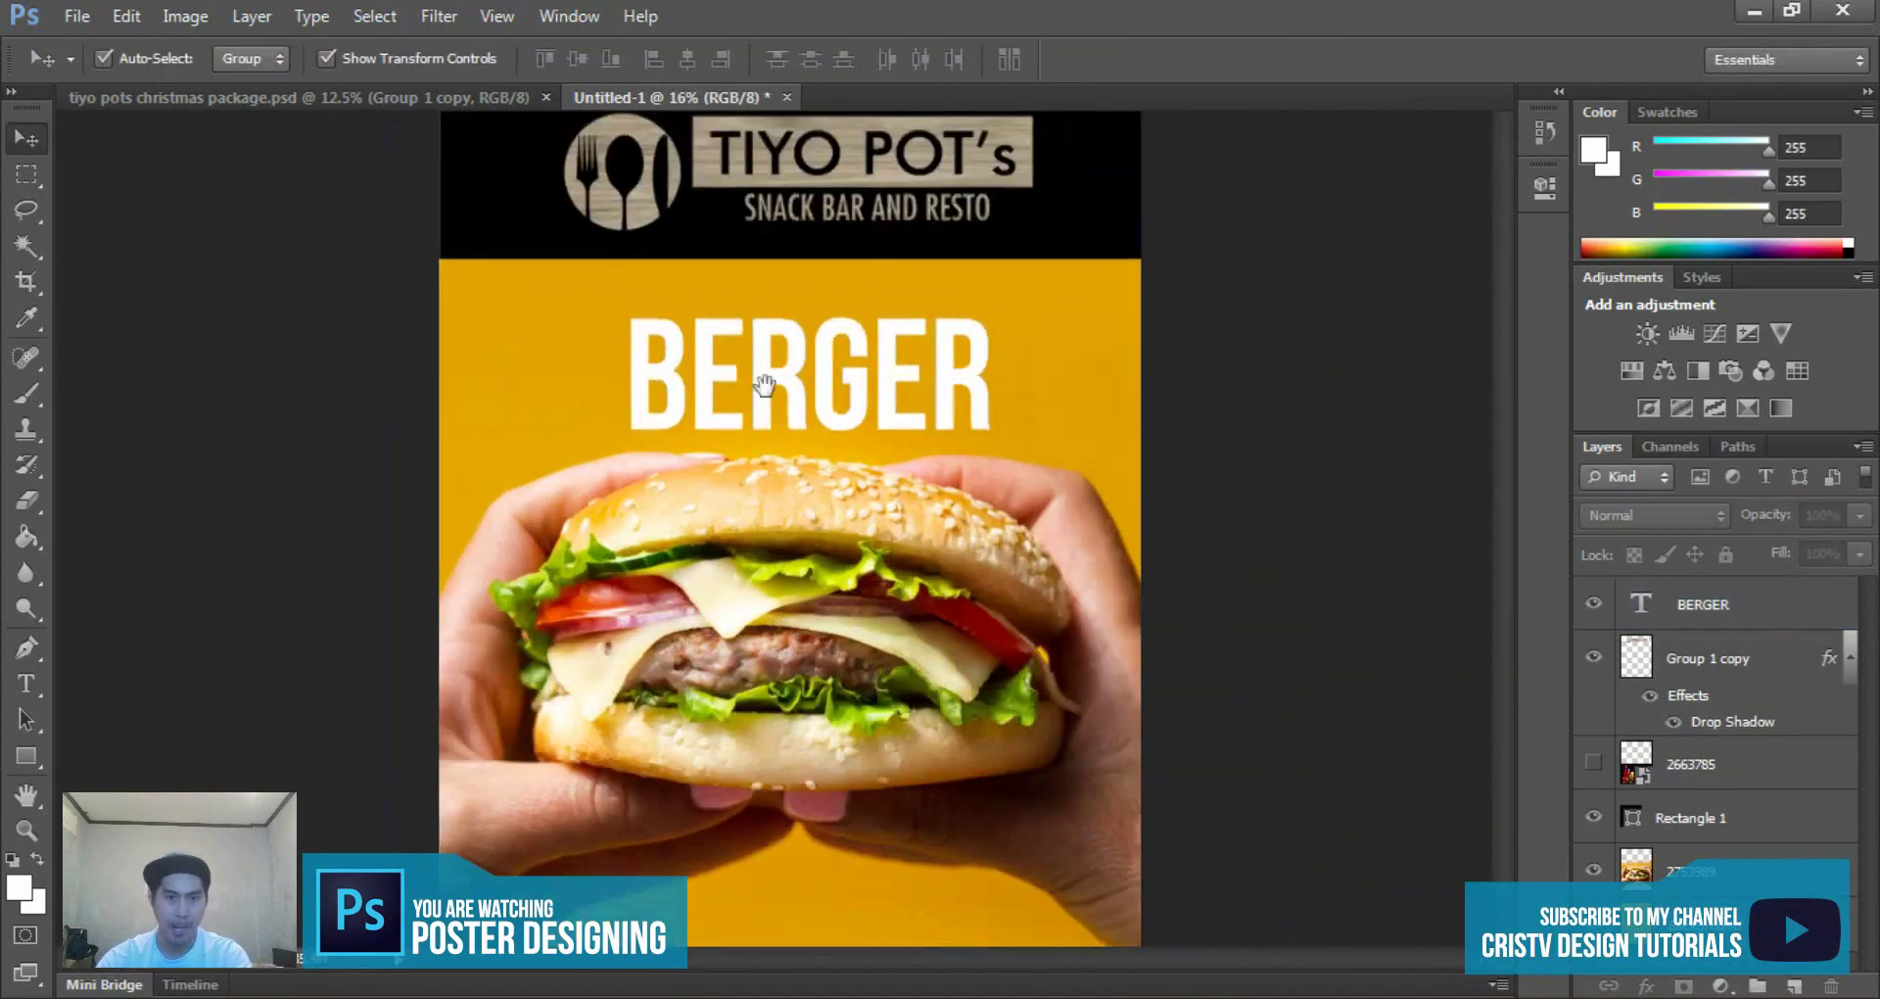
pyautogui.scroll(-1, 832, 441)
pyautogui.scroll(2, 881, 485)
pyautogui.scroll(-2, 852, 402)
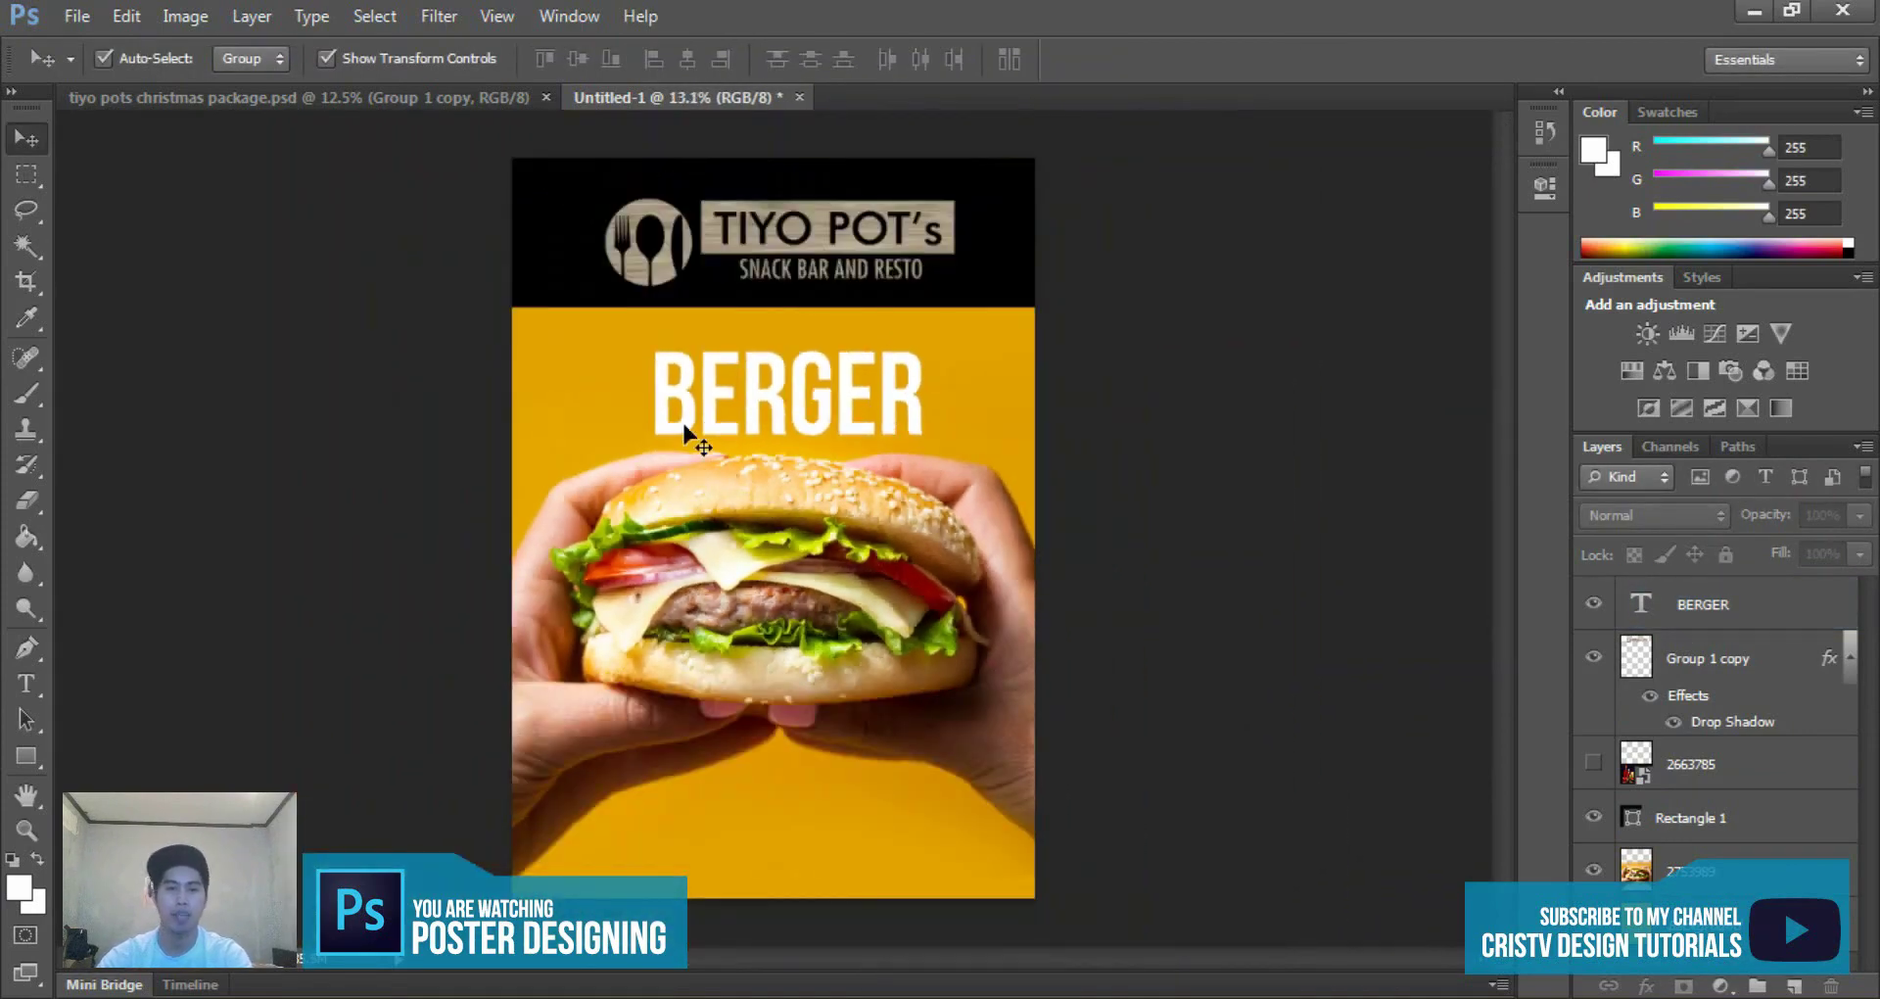
pyautogui.scroll(2, 685, 431)
pyautogui.scroll(-1, 979, 342)
pyautogui.scroll(2, 862, 391)
pyautogui.scroll(1, 979, 293)
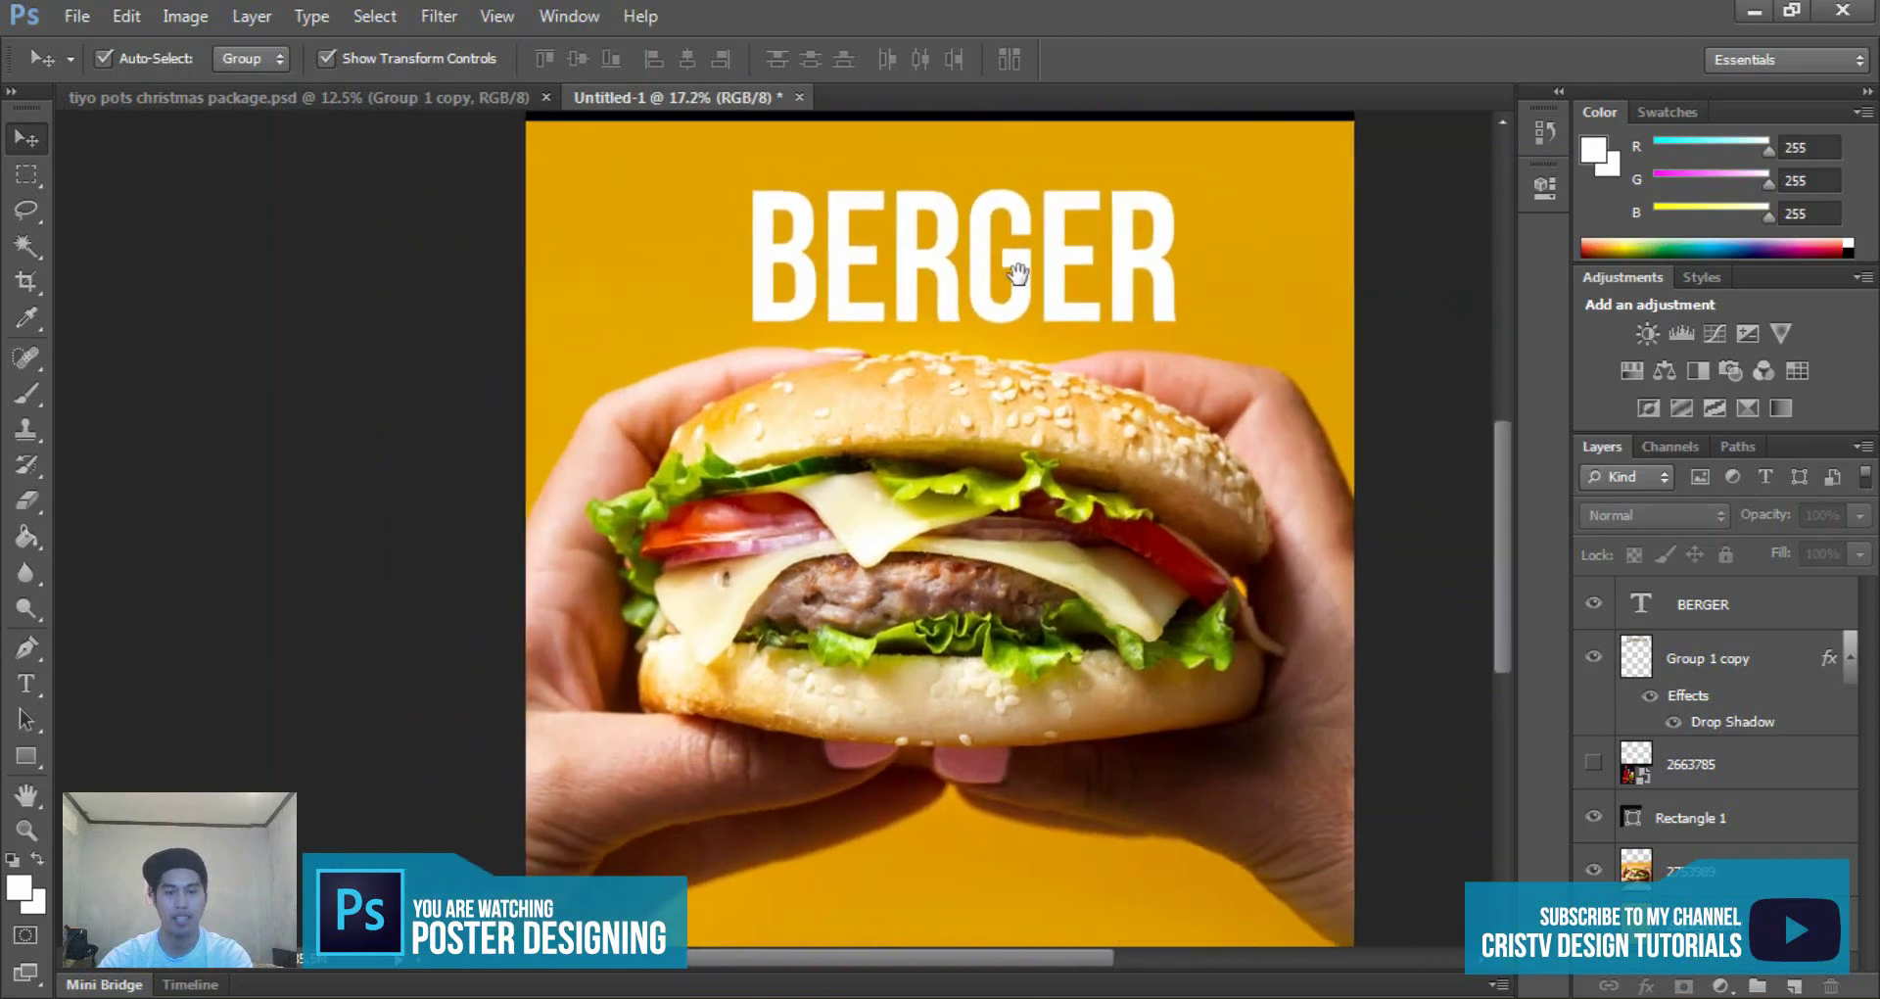
pyautogui.scroll(-3, 1015, 303)
pyautogui.scroll(-2, 1015, 321)
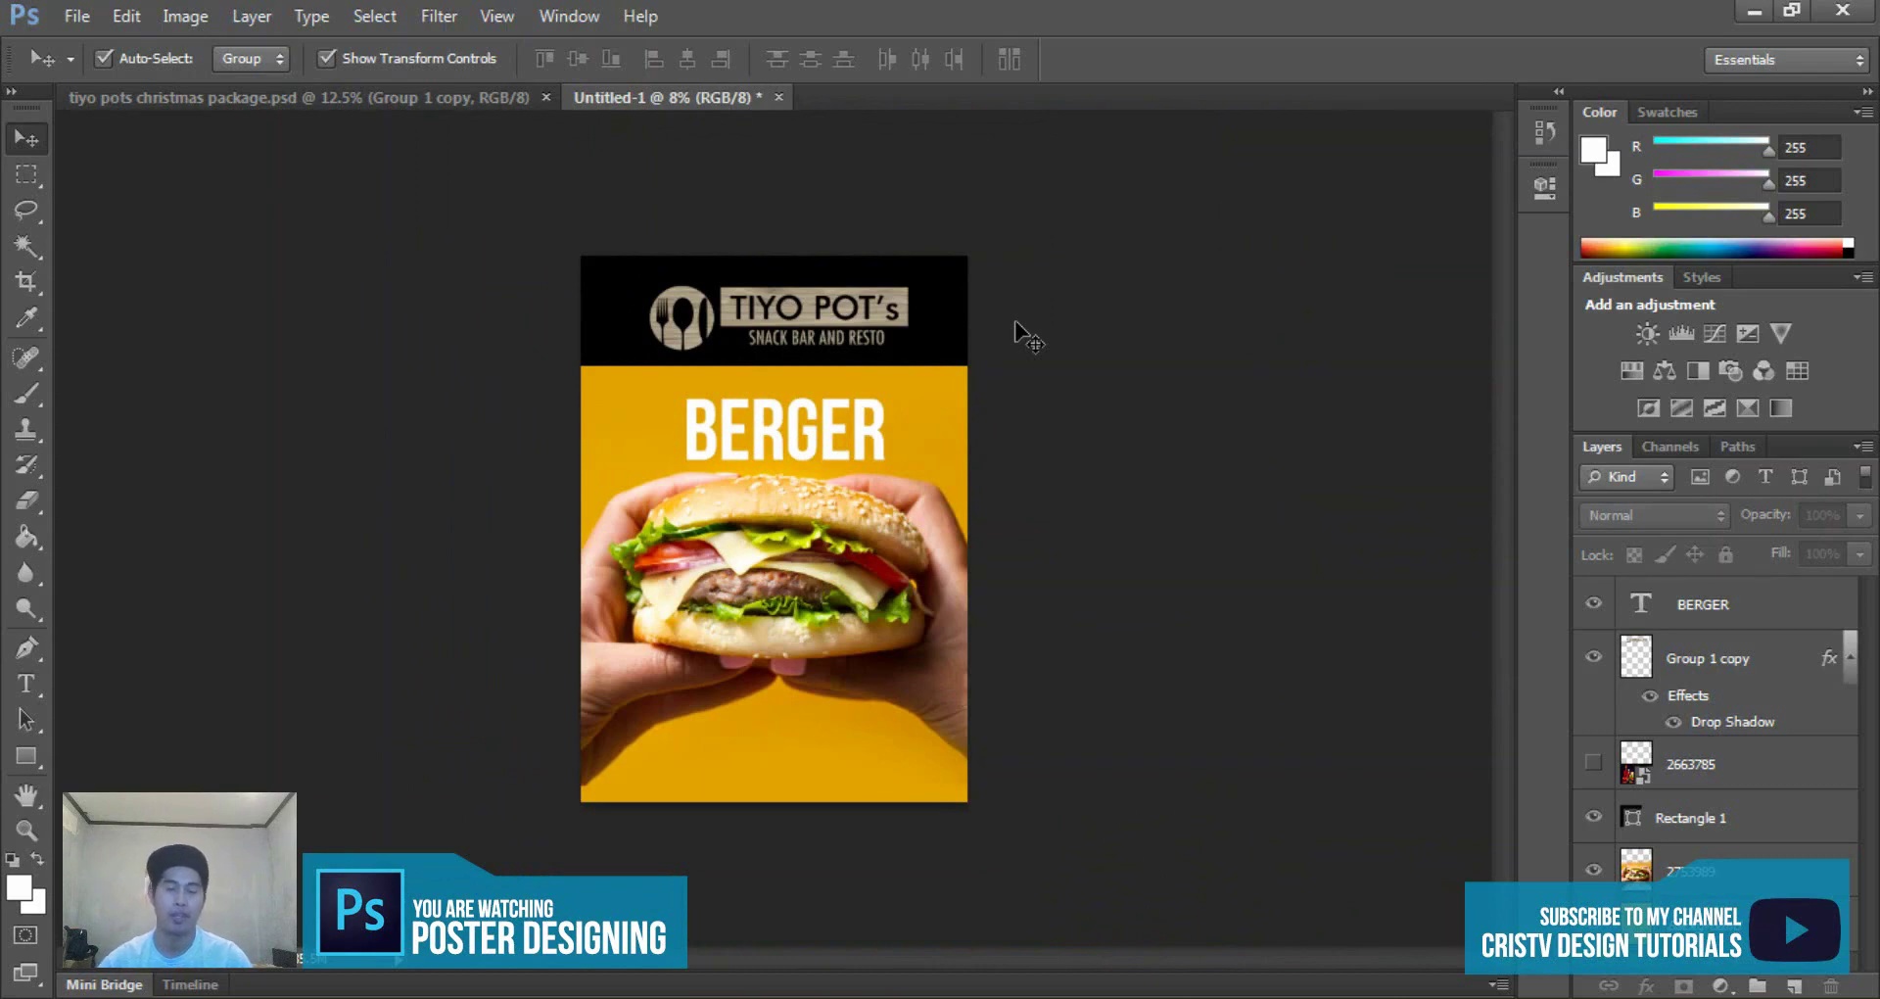
pyautogui.scroll(2, 693, 470)
pyautogui.scroll(1, 903, 419)
# - Scale the BERGER headline slightly larger, then nudge it with the arrow keys
pyautogui.scroll(-1, 898, 377)
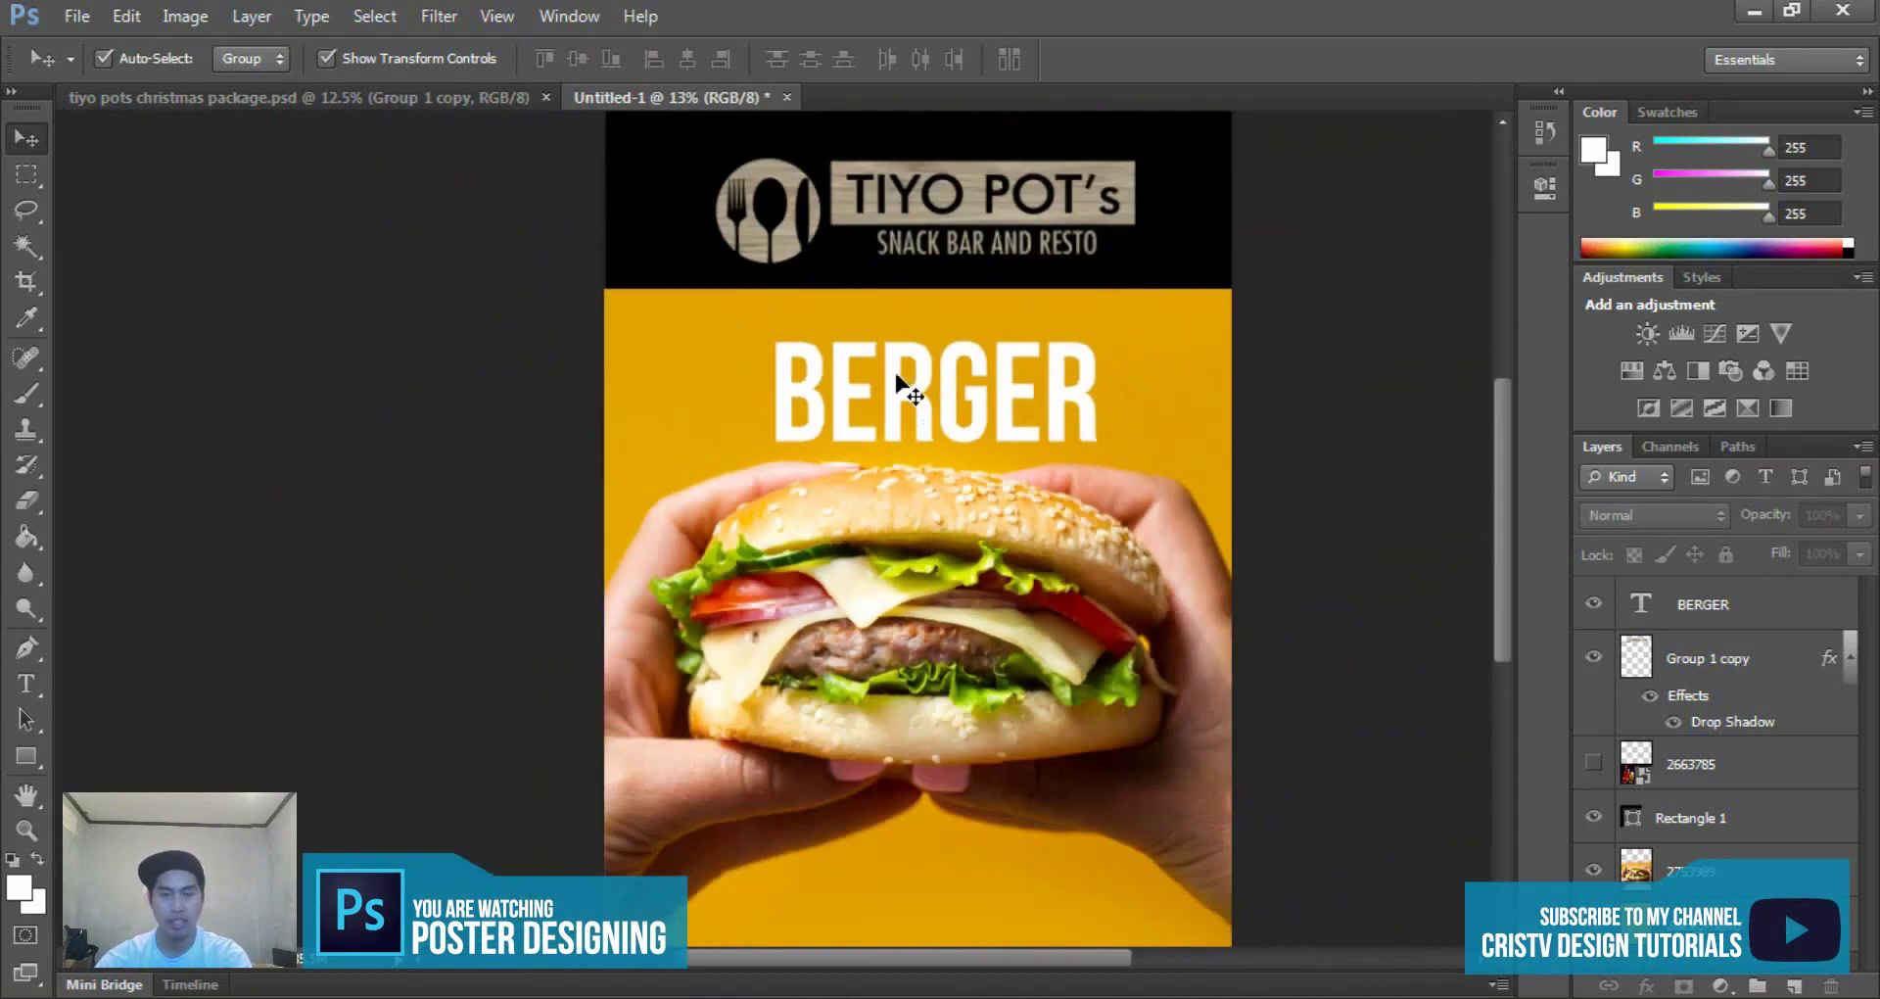
pyautogui.click(896, 380)
pyautogui.hotkey('ctrl', 't')
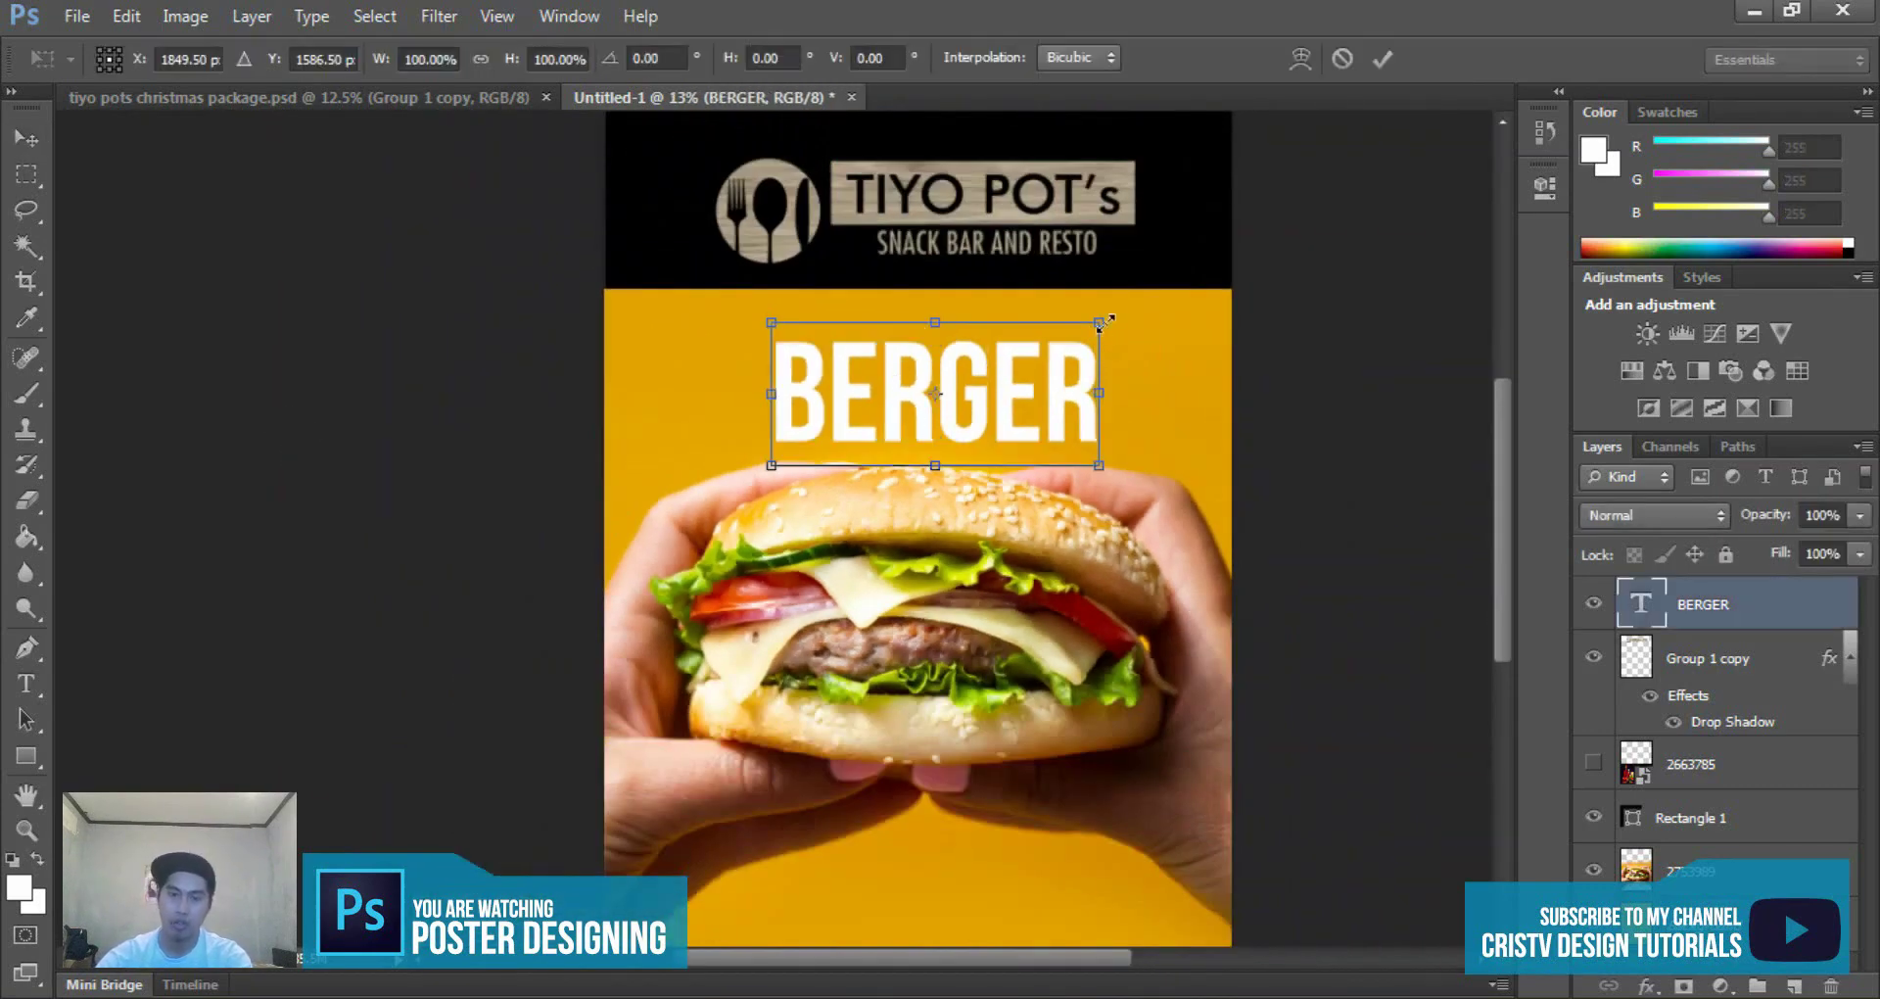
pyautogui.moveTo(1101, 322); pyautogui.dragTo(1116, 328)
pyautogui.press('Return')
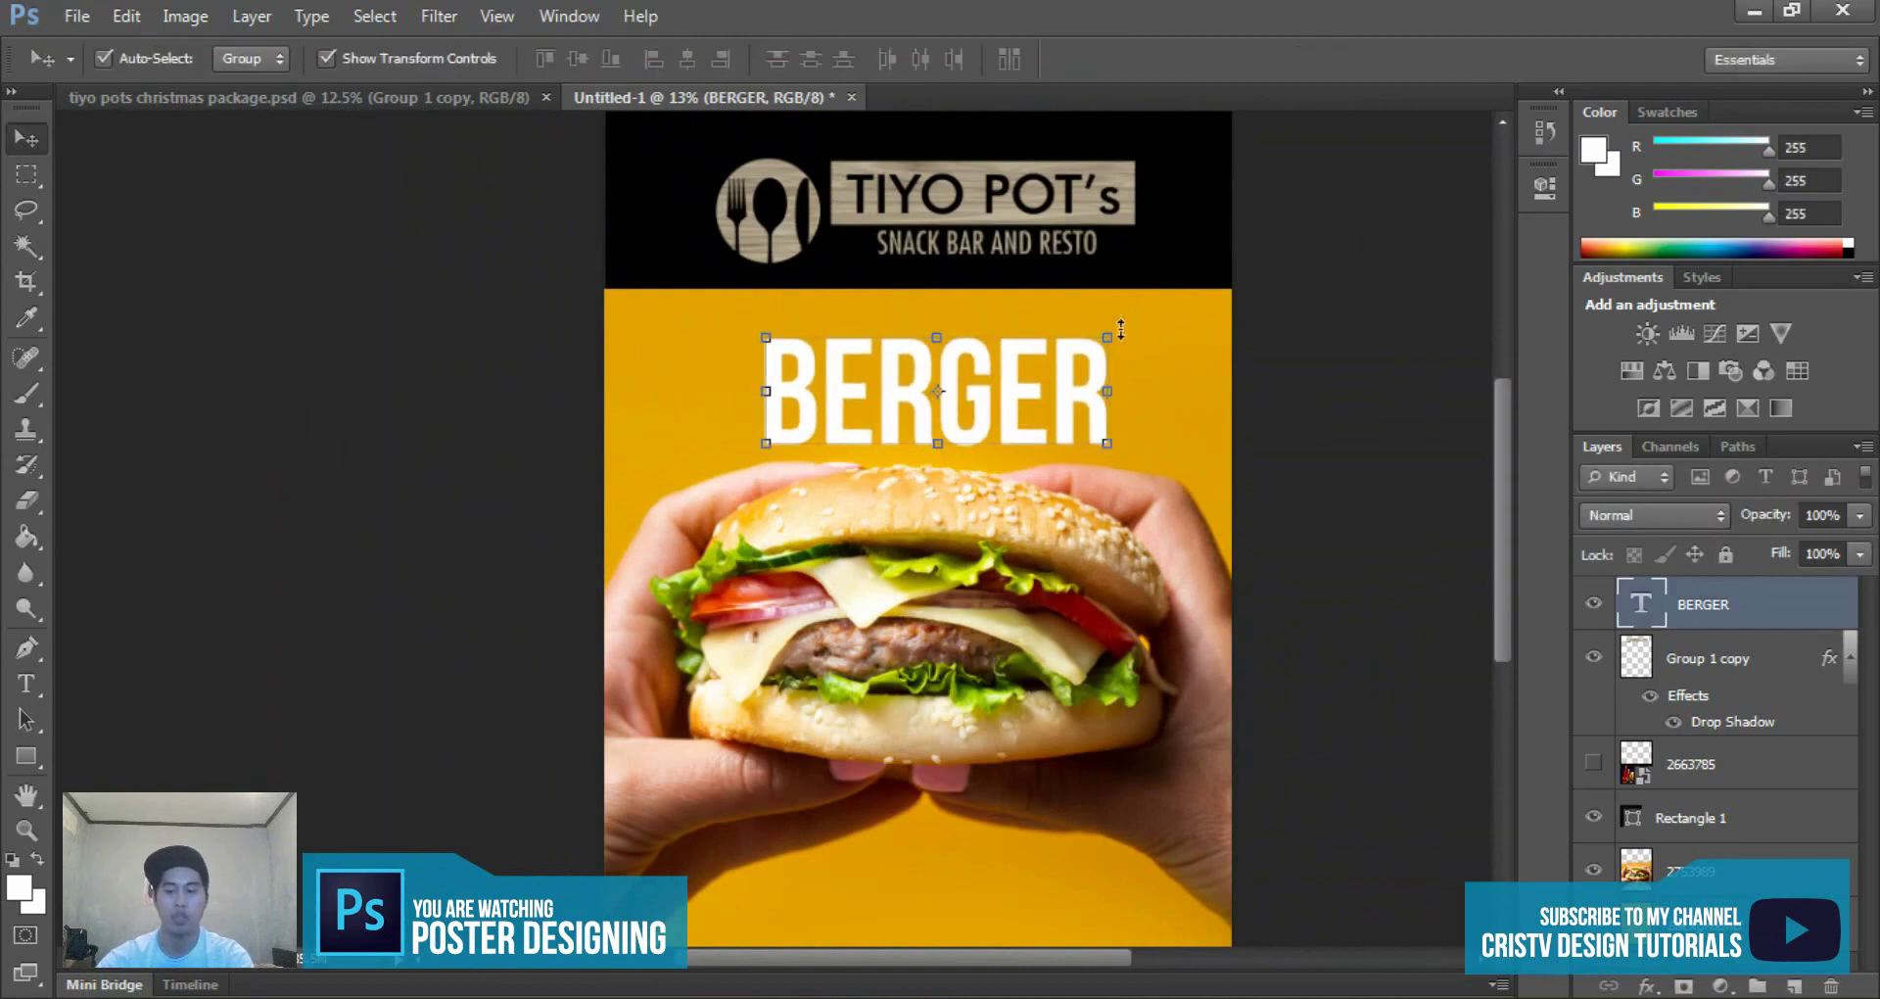
pyautogui.hotkey('shift', 'Left')
pyautogui.hotkey('shift', 'Left')
pyautogui.hotkey('shift', 'Left')
pyautogui.hotkey('shift', 'Left')
pyautogui.hotkey('shift', 'Left')
pyautogui.hotkey('shift', 'Left')
pyautogui.hotkey('shift', 'Left')
pyautogui.hotkey('shift', 'Down')
pyautogui.hotkey('shift', 'Down')
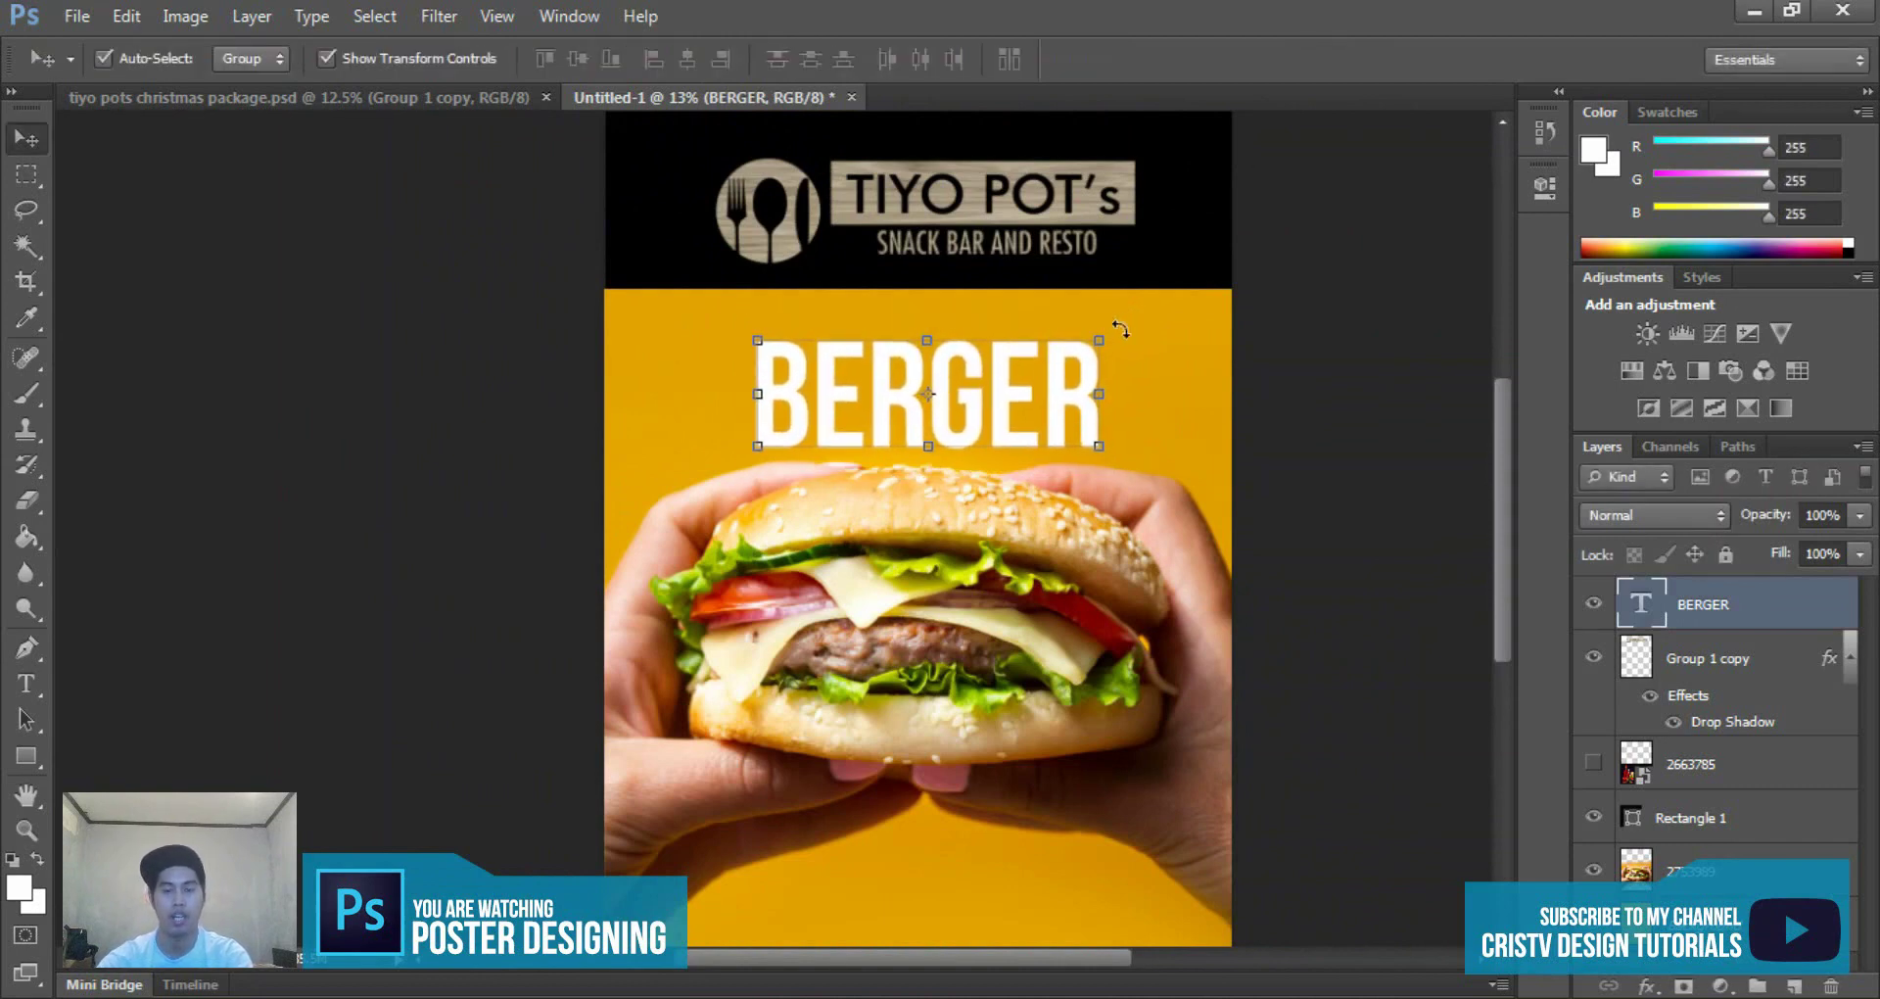
pyautogui.press('Up')
pyautogui.press('Up')
pyautogui.press('Right')
pyautogui.press('Right')
pyautogui.press('Right')
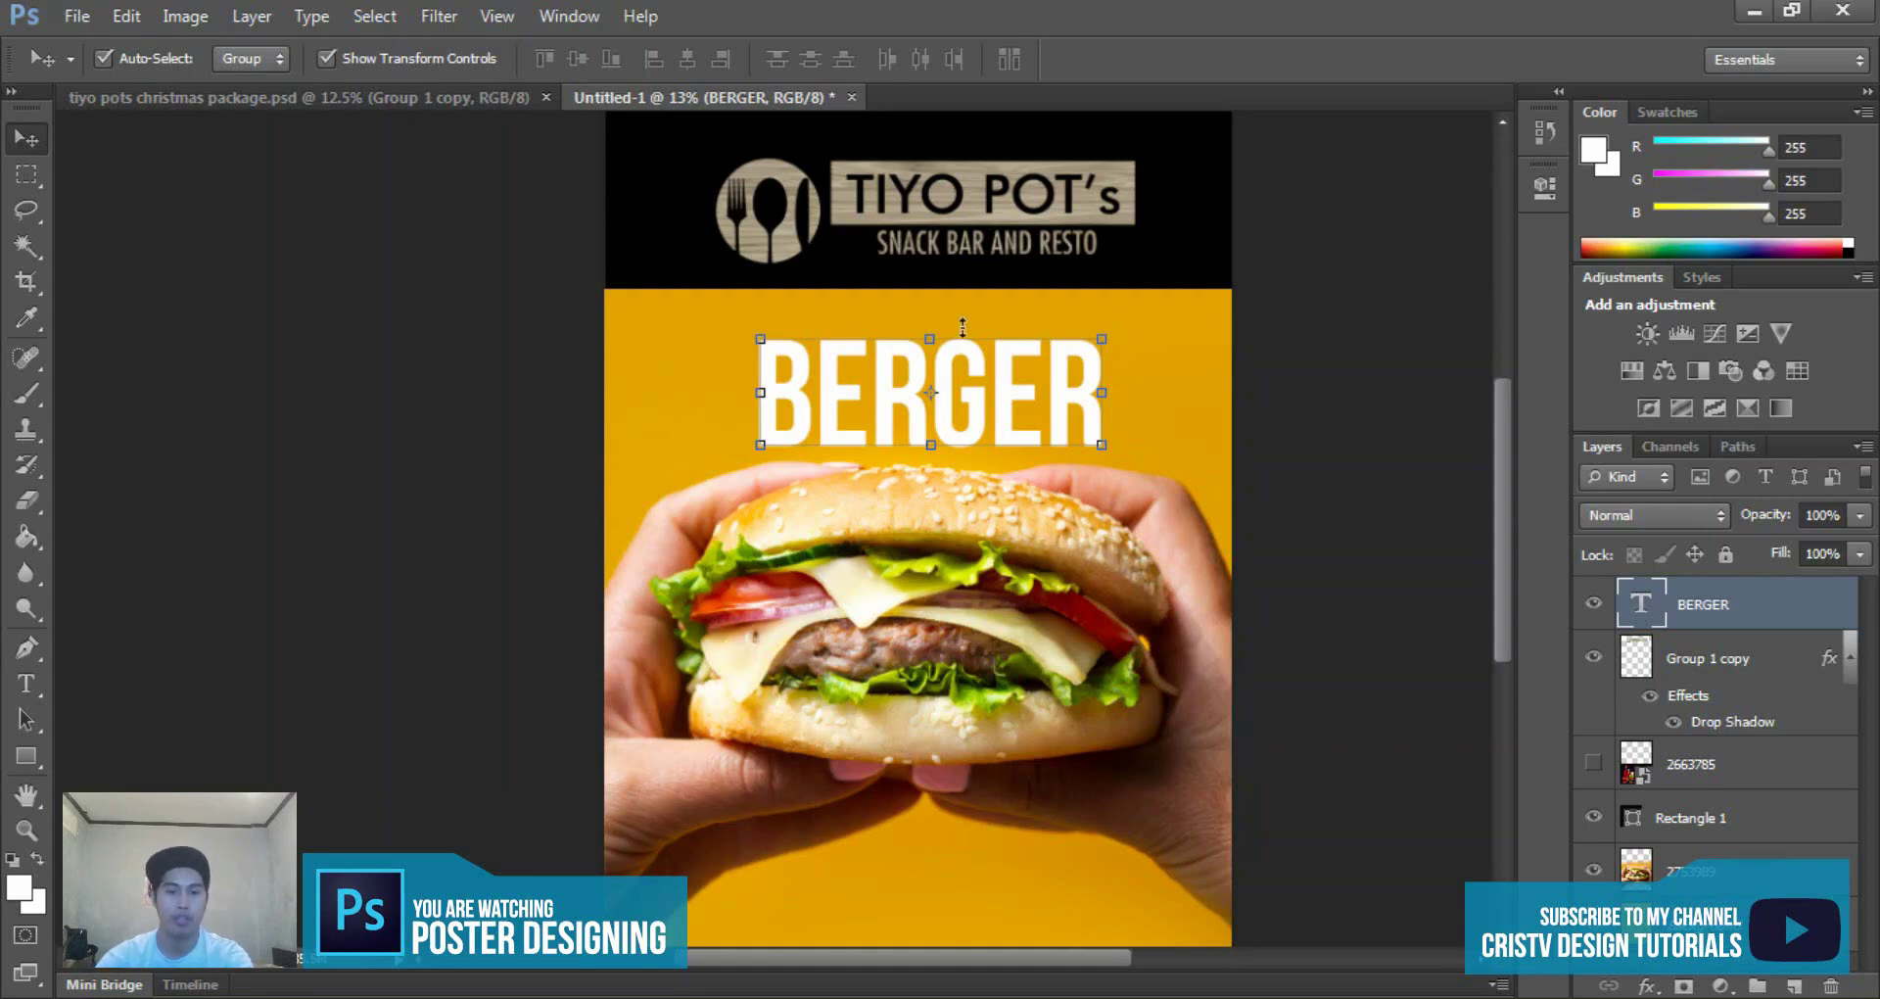
# - Deselect and look over the poster, then reselect the BERGER headline
pyautogui.click(1236, 422)
pyautogui.scroll(-3, 1083, 361)
pyautogui.scroll(4, 944, 311)
pyautogui.scroll(-2, 938, 310)
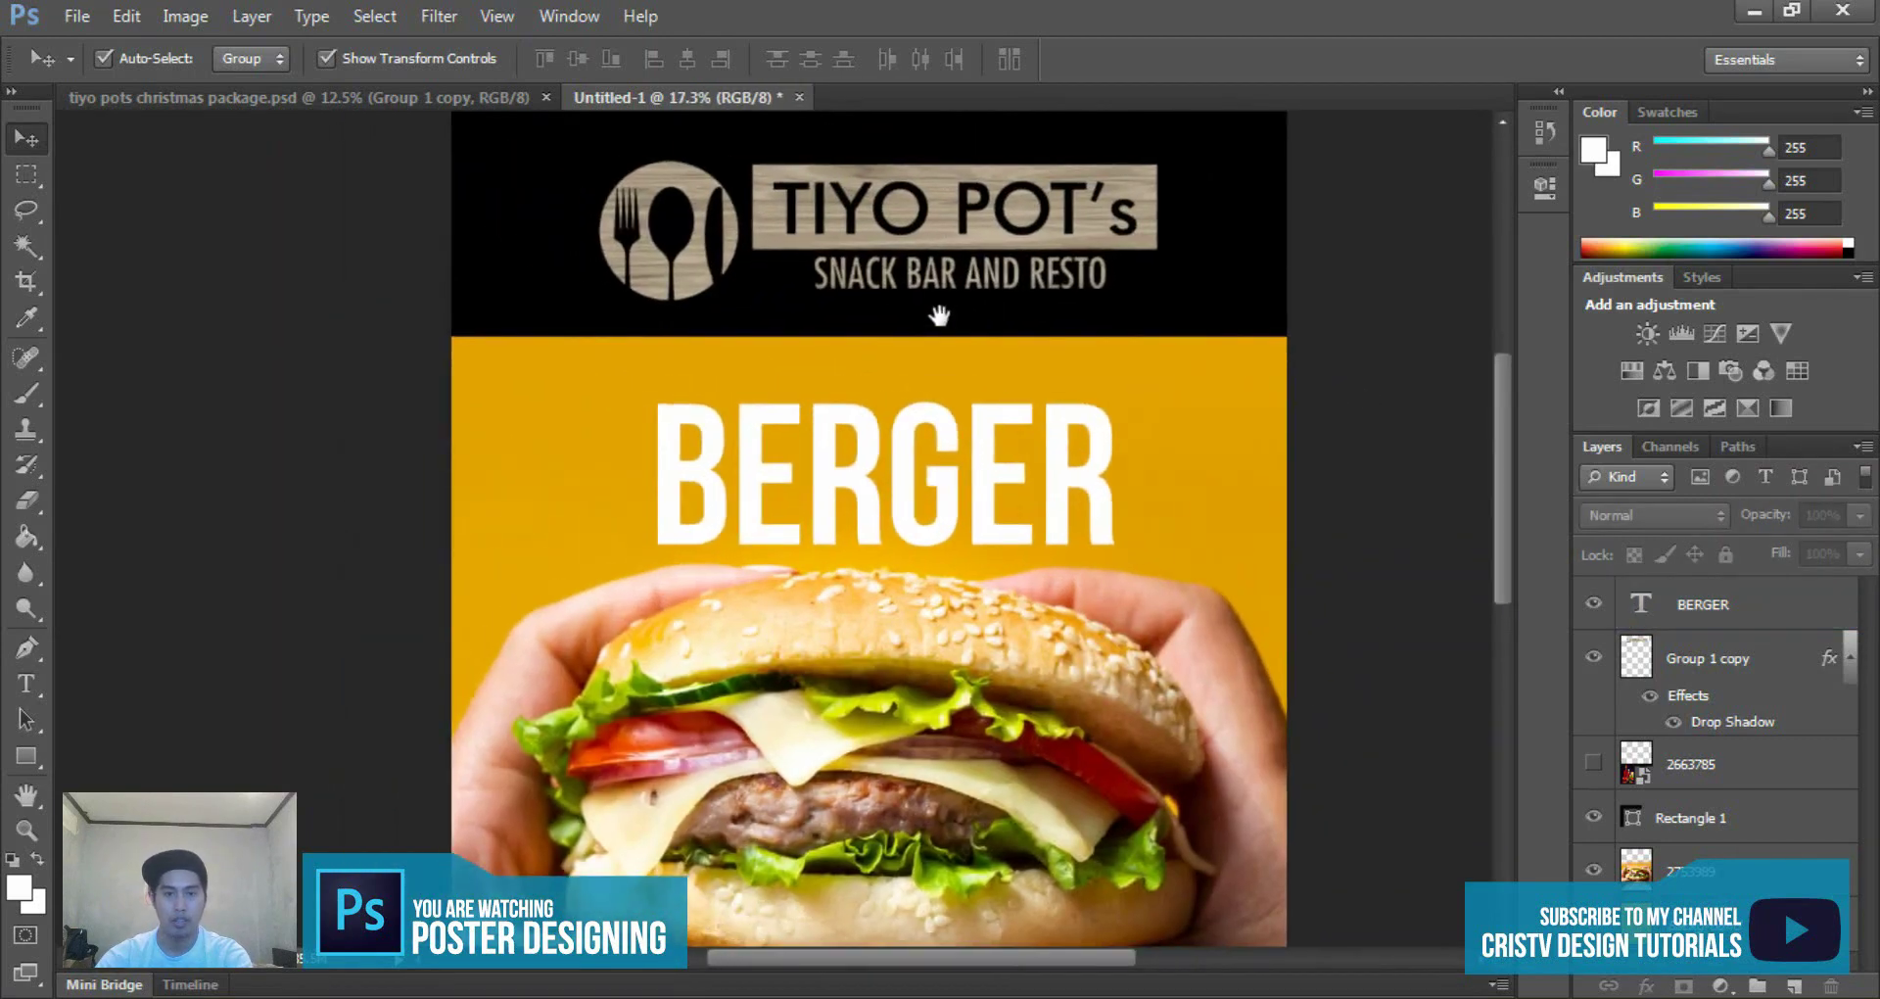
pyautogui.scroll(2, 853, 387)
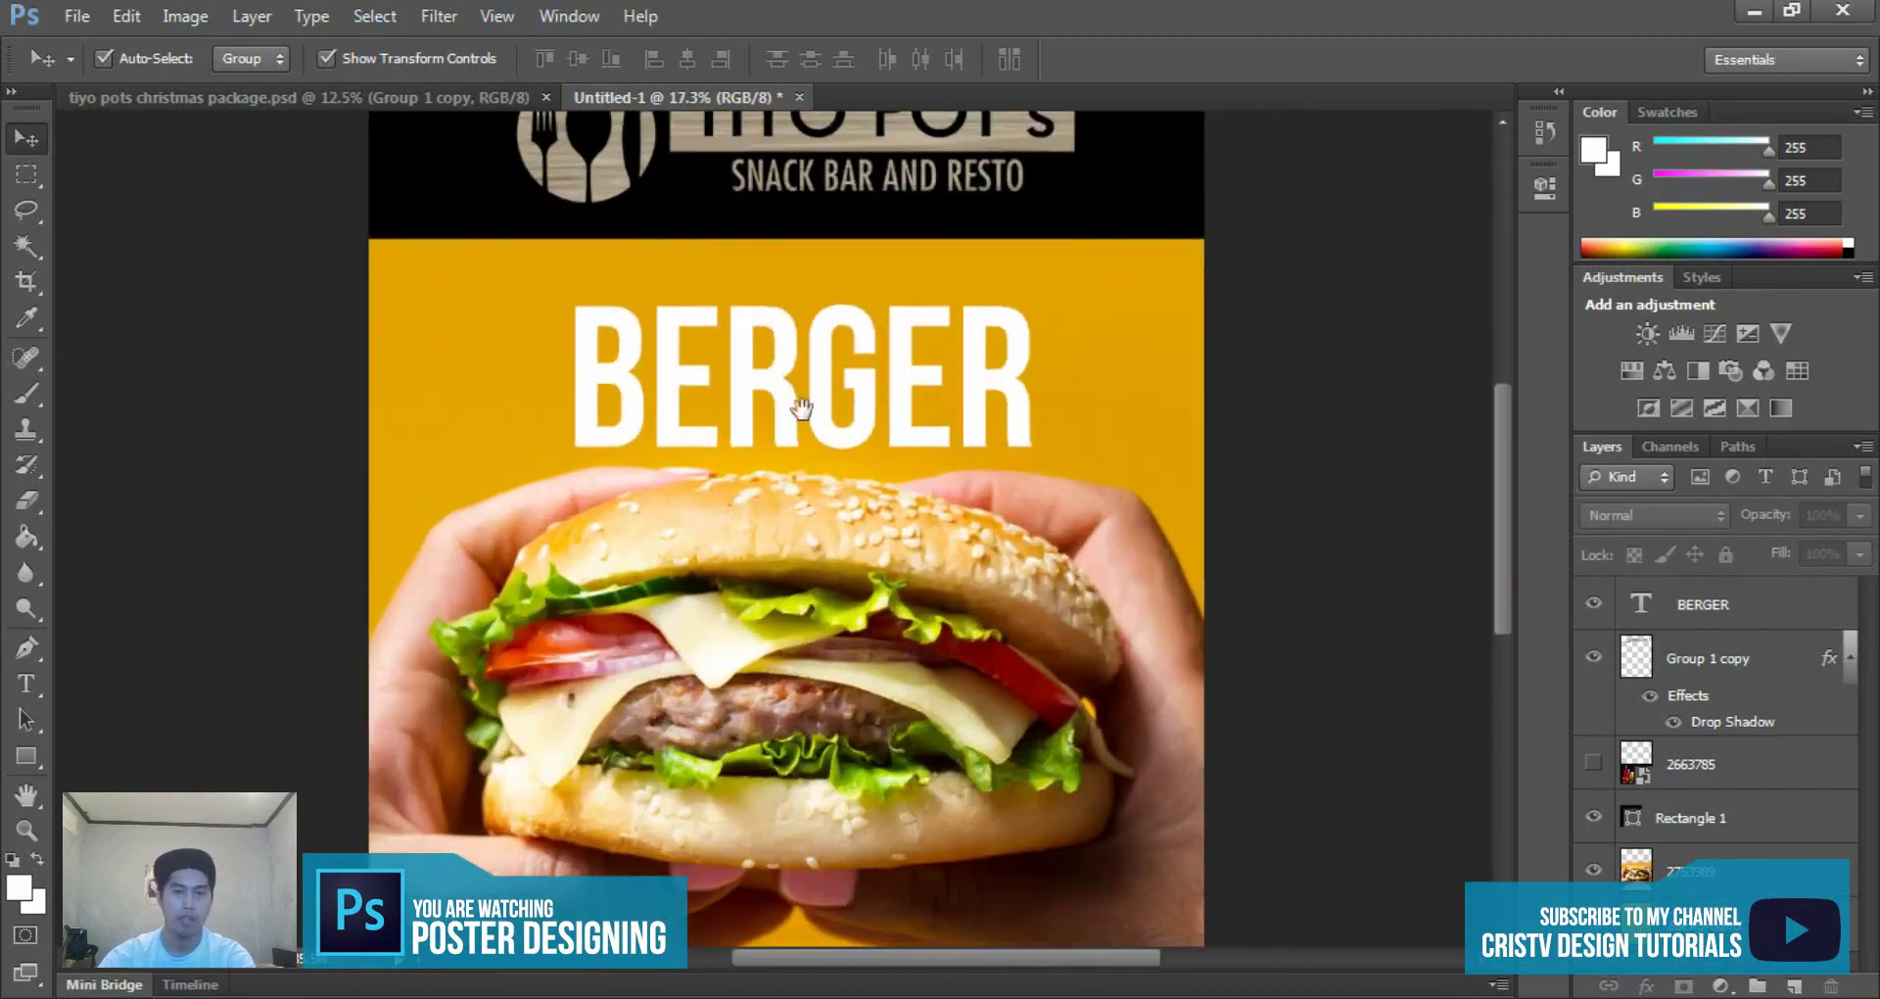
pyautogui.moveTo(886, 402); pyautogui.dragTo(928, 429)
pyautogui.scroll(-2, 943, 429)
pyautogui.click(959, 410)
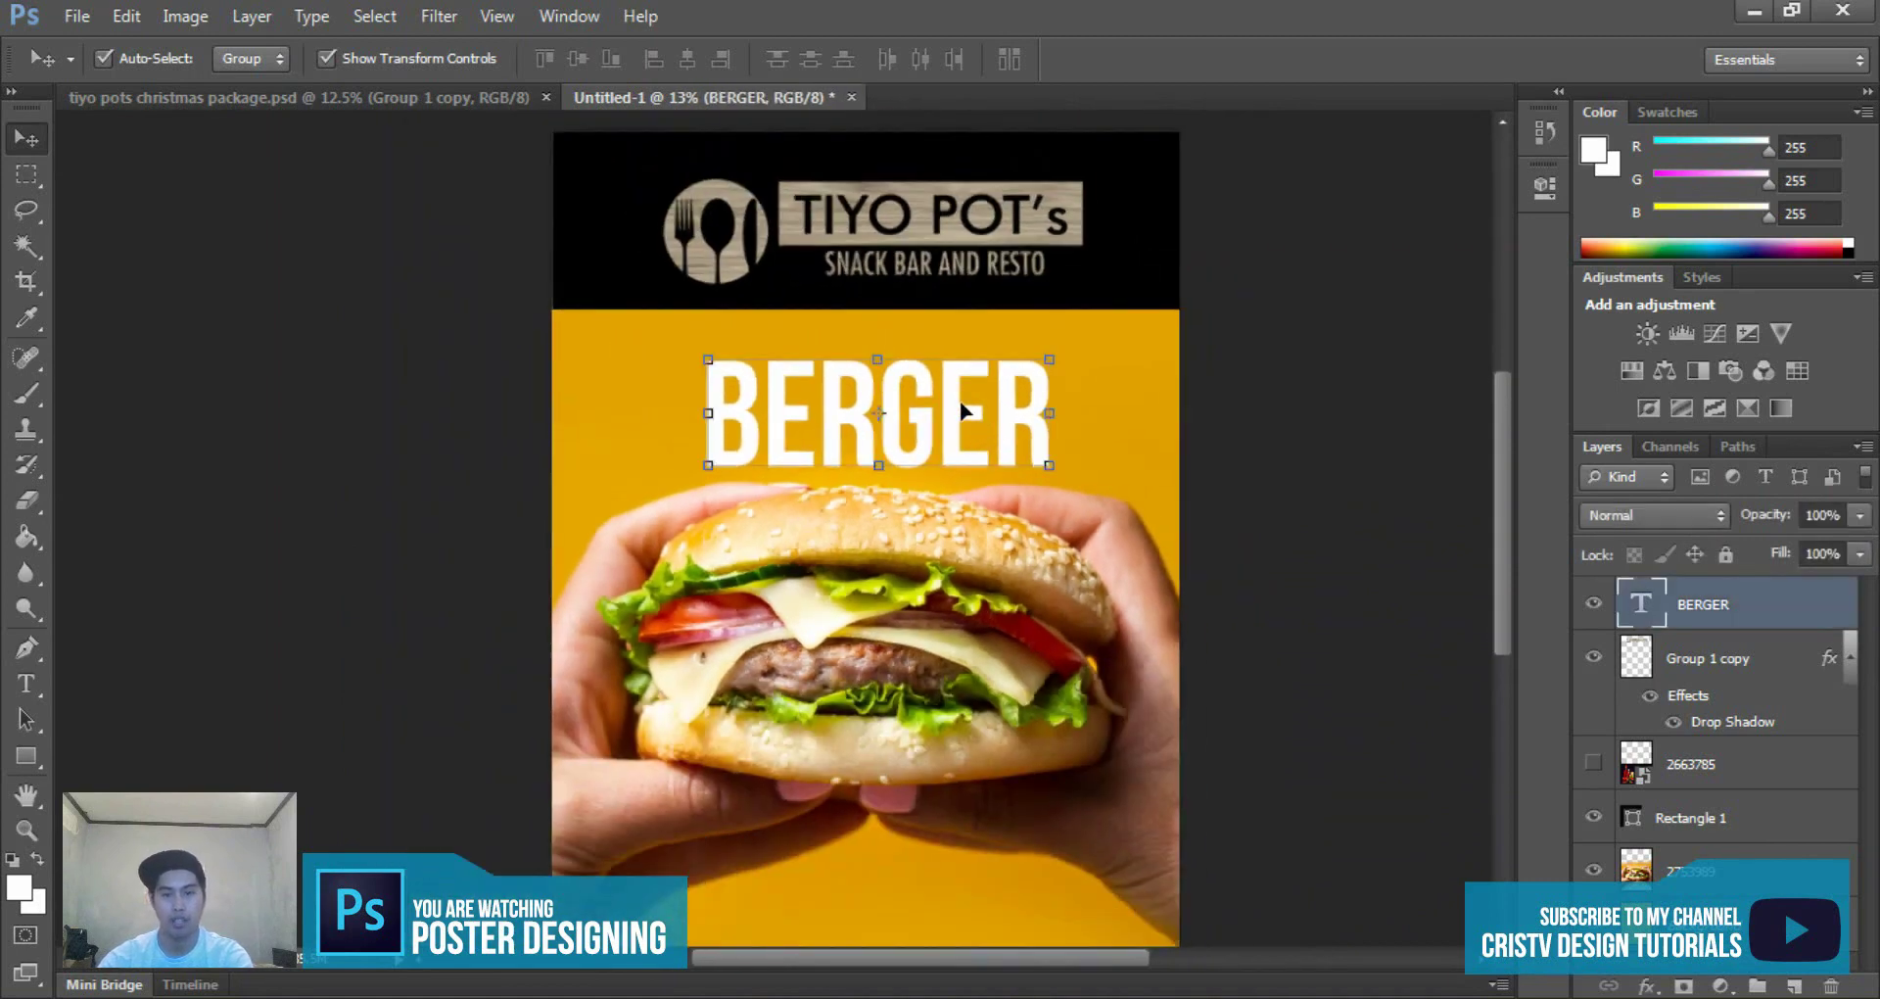
pyautogui.scroll(2, 960, 397)
# - Move the BERGER headline up slightly and scale it up to about 104%
pyautogui.doubleClick(860, 386)
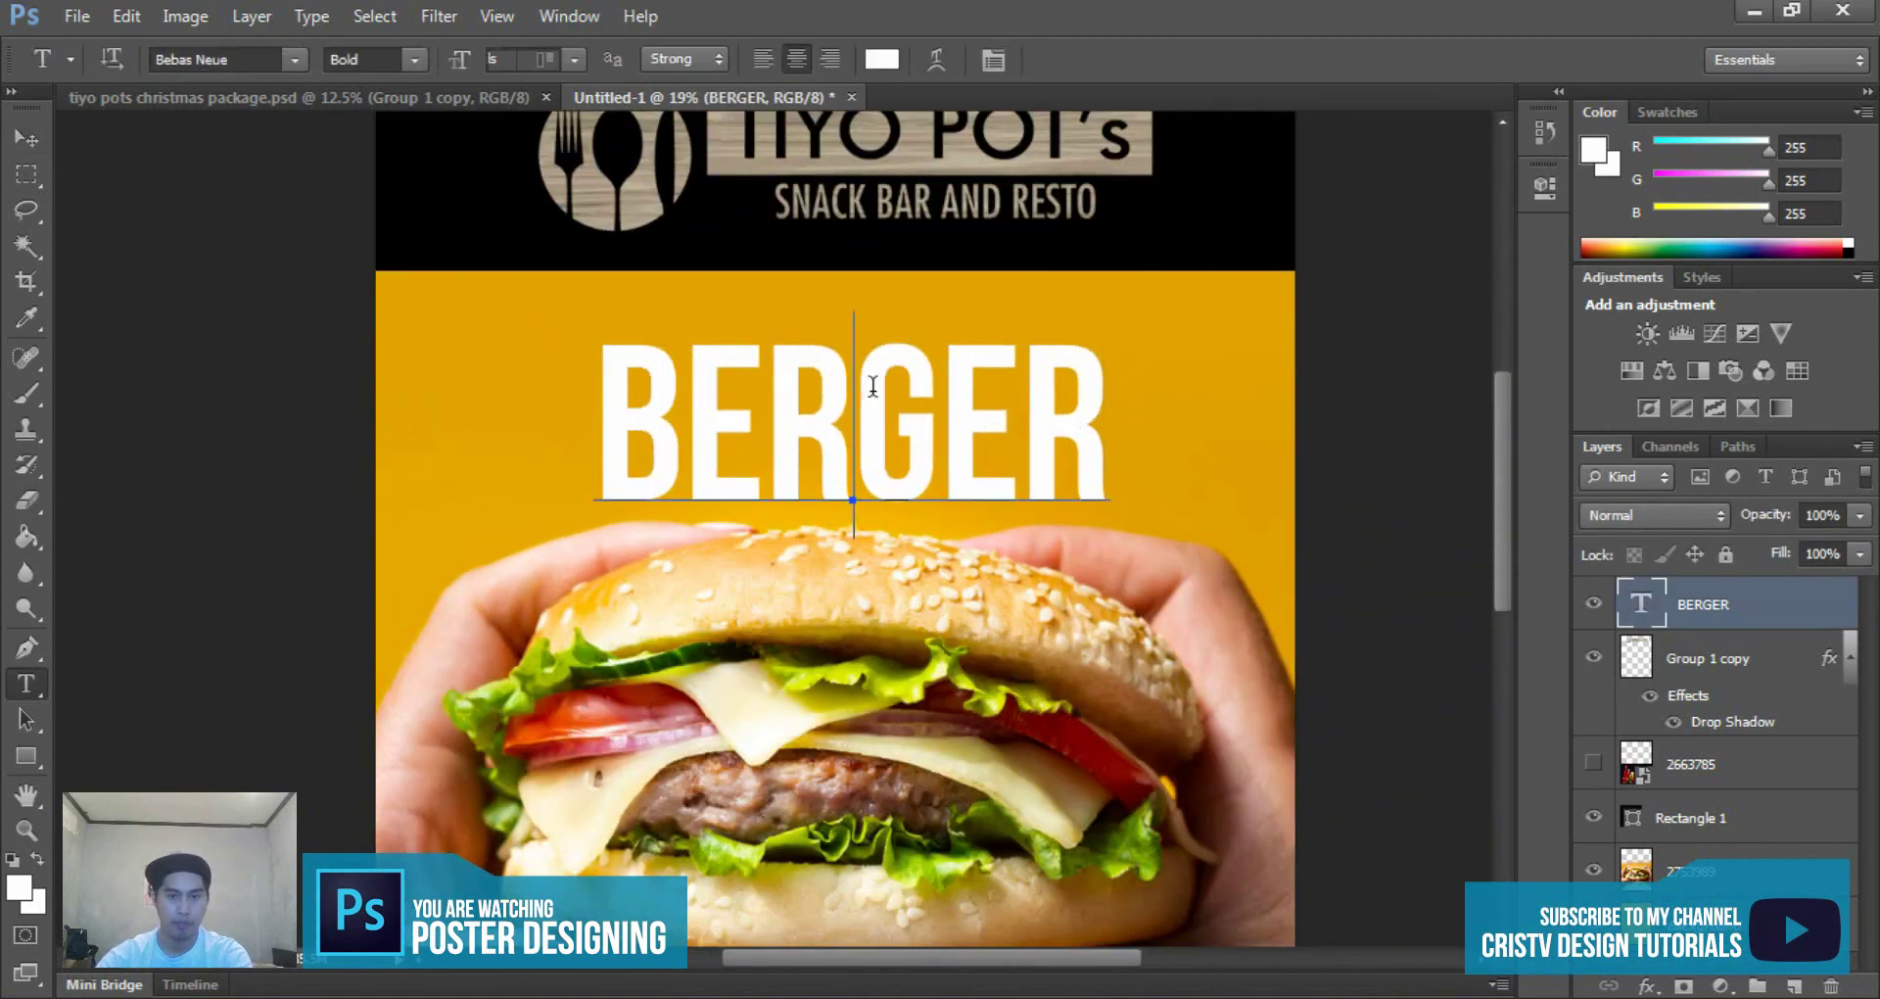
pyautogui.hotkey('ctrl', 'Return')
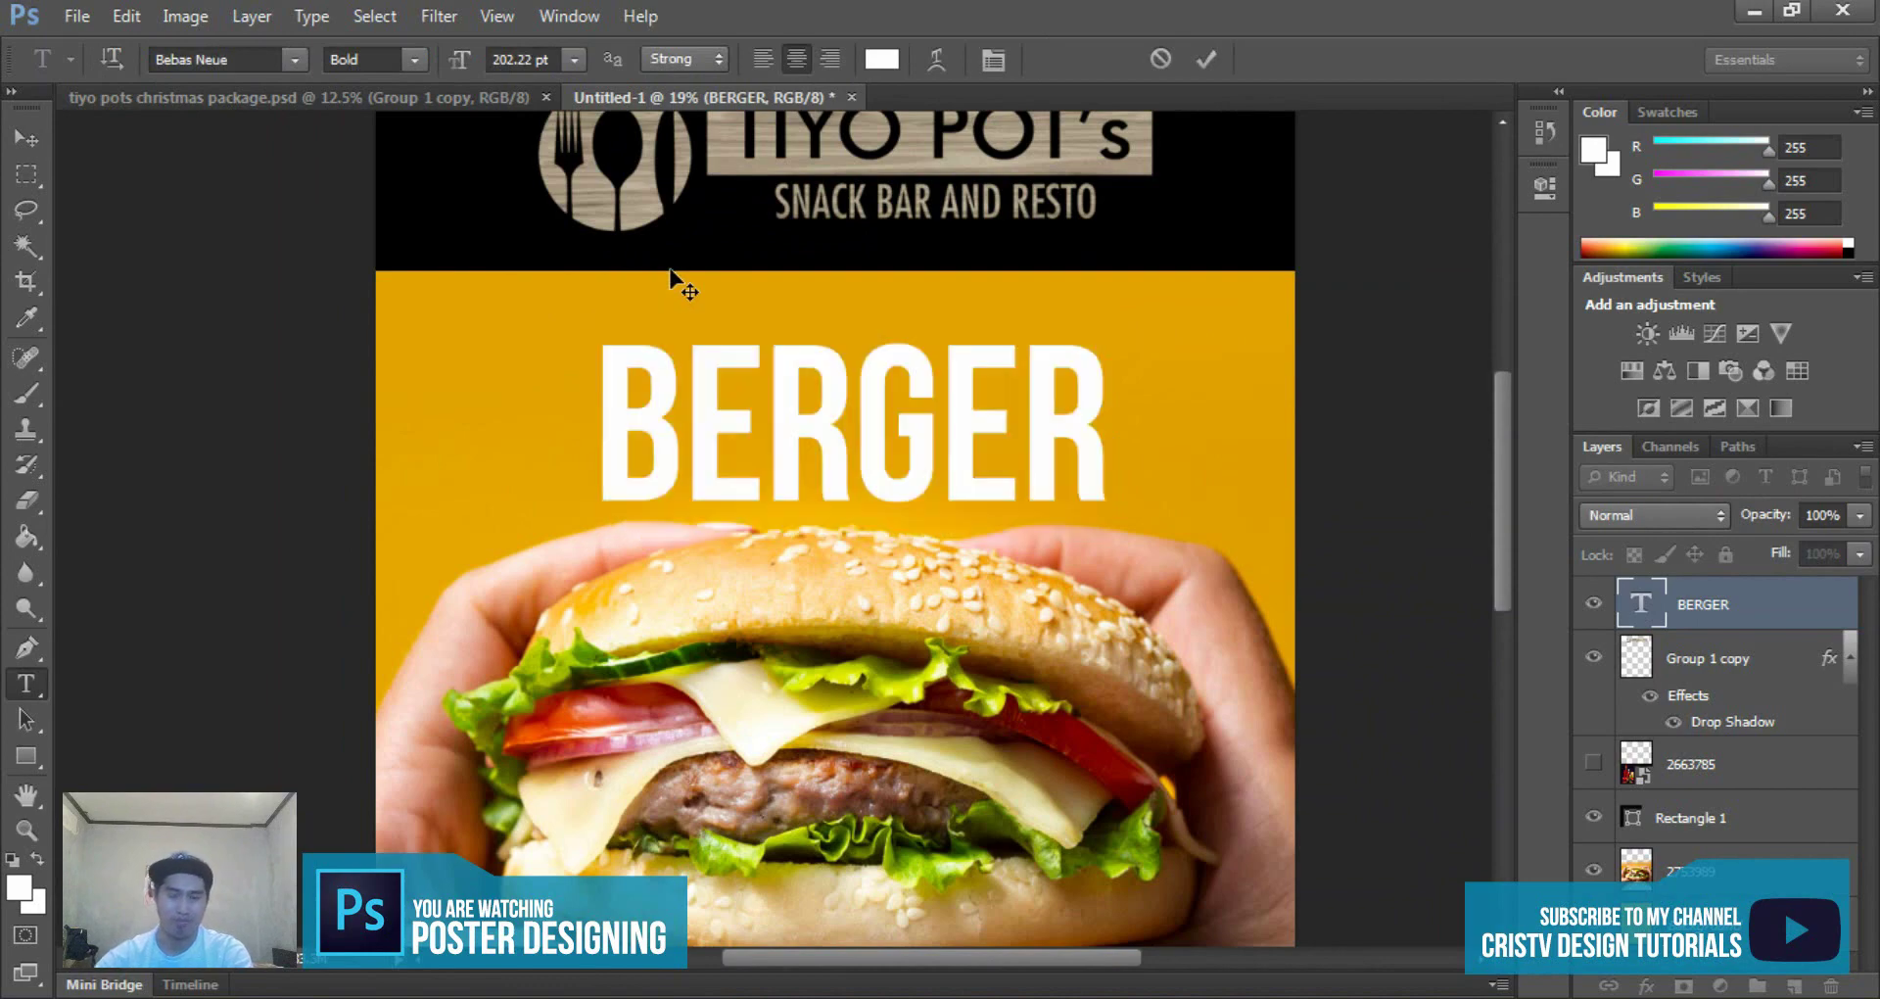
pyautogui.press('v')
pyautogui.scroll(-2, 837, 389)
pyautogui.scroll(2, 838, 389)
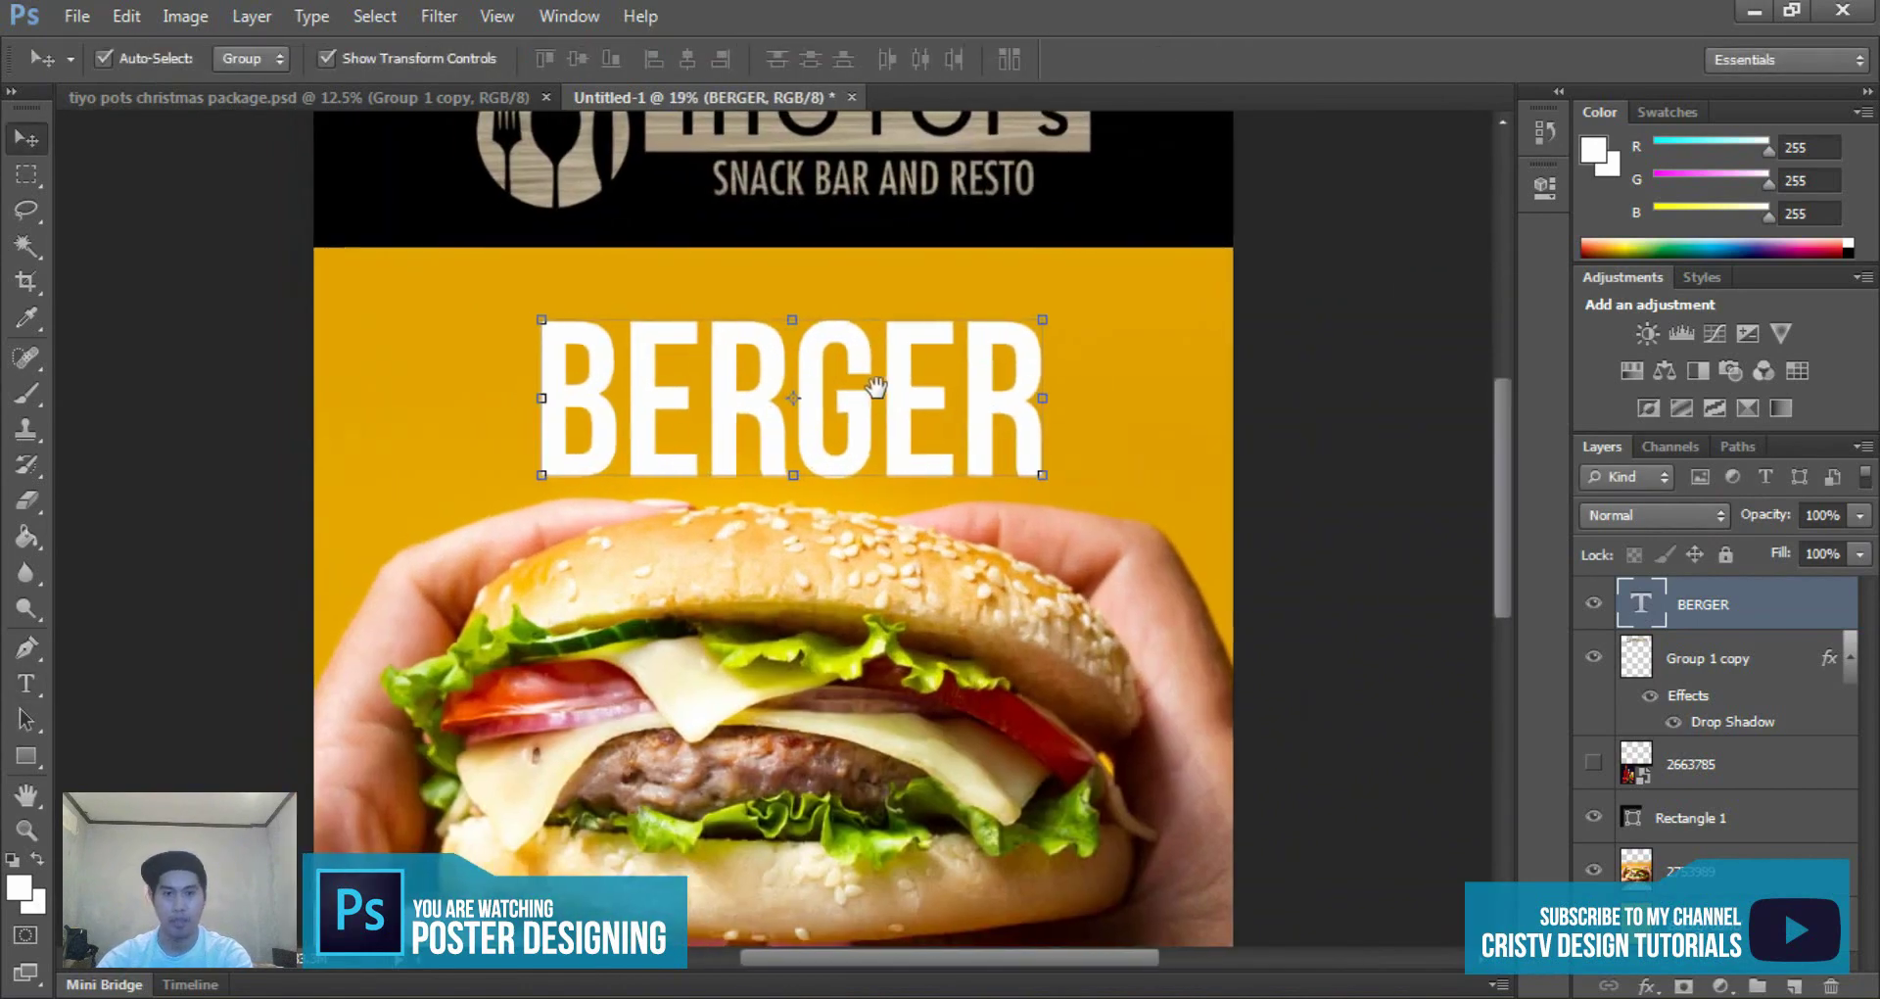
pyautogui.scroll(-2, 837, 390)
pyautogui.scroll(2, 921, 352)
pyautogui.moveTo(952, 382); pyautogui.dragTo(986, 345)
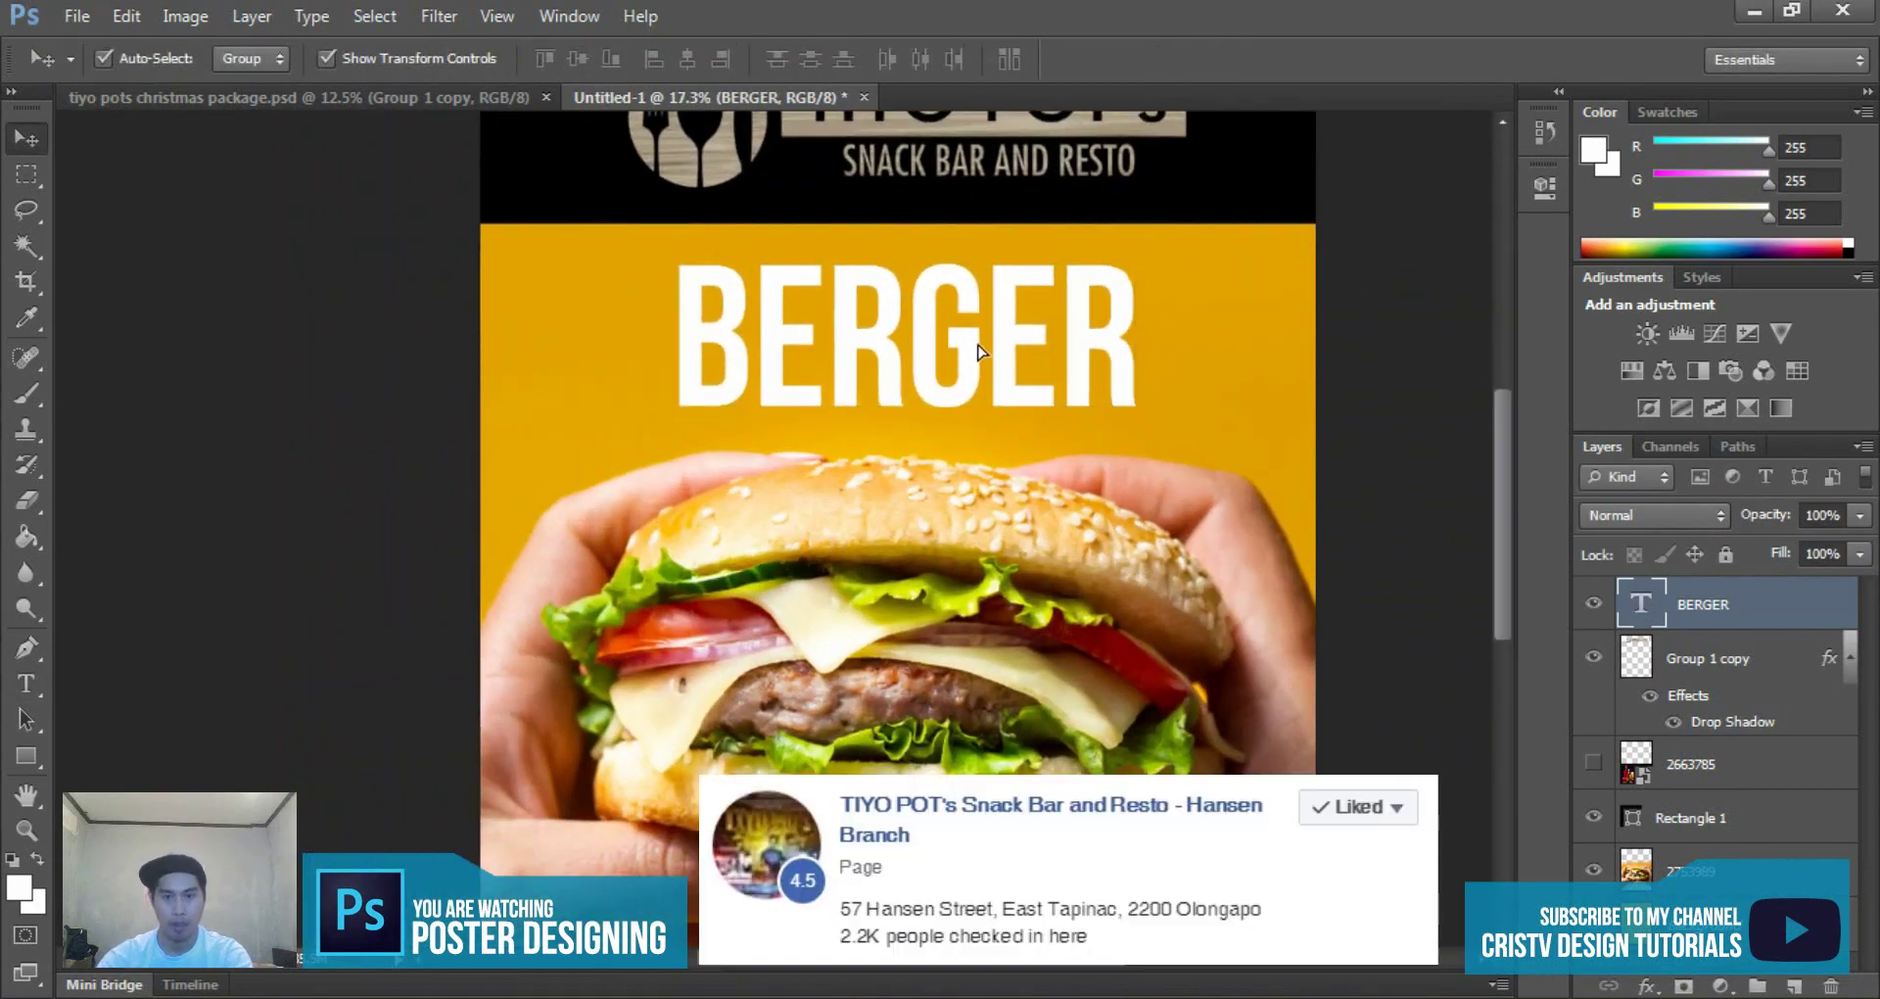
pyautogui.scroll(-2, 985, 345)
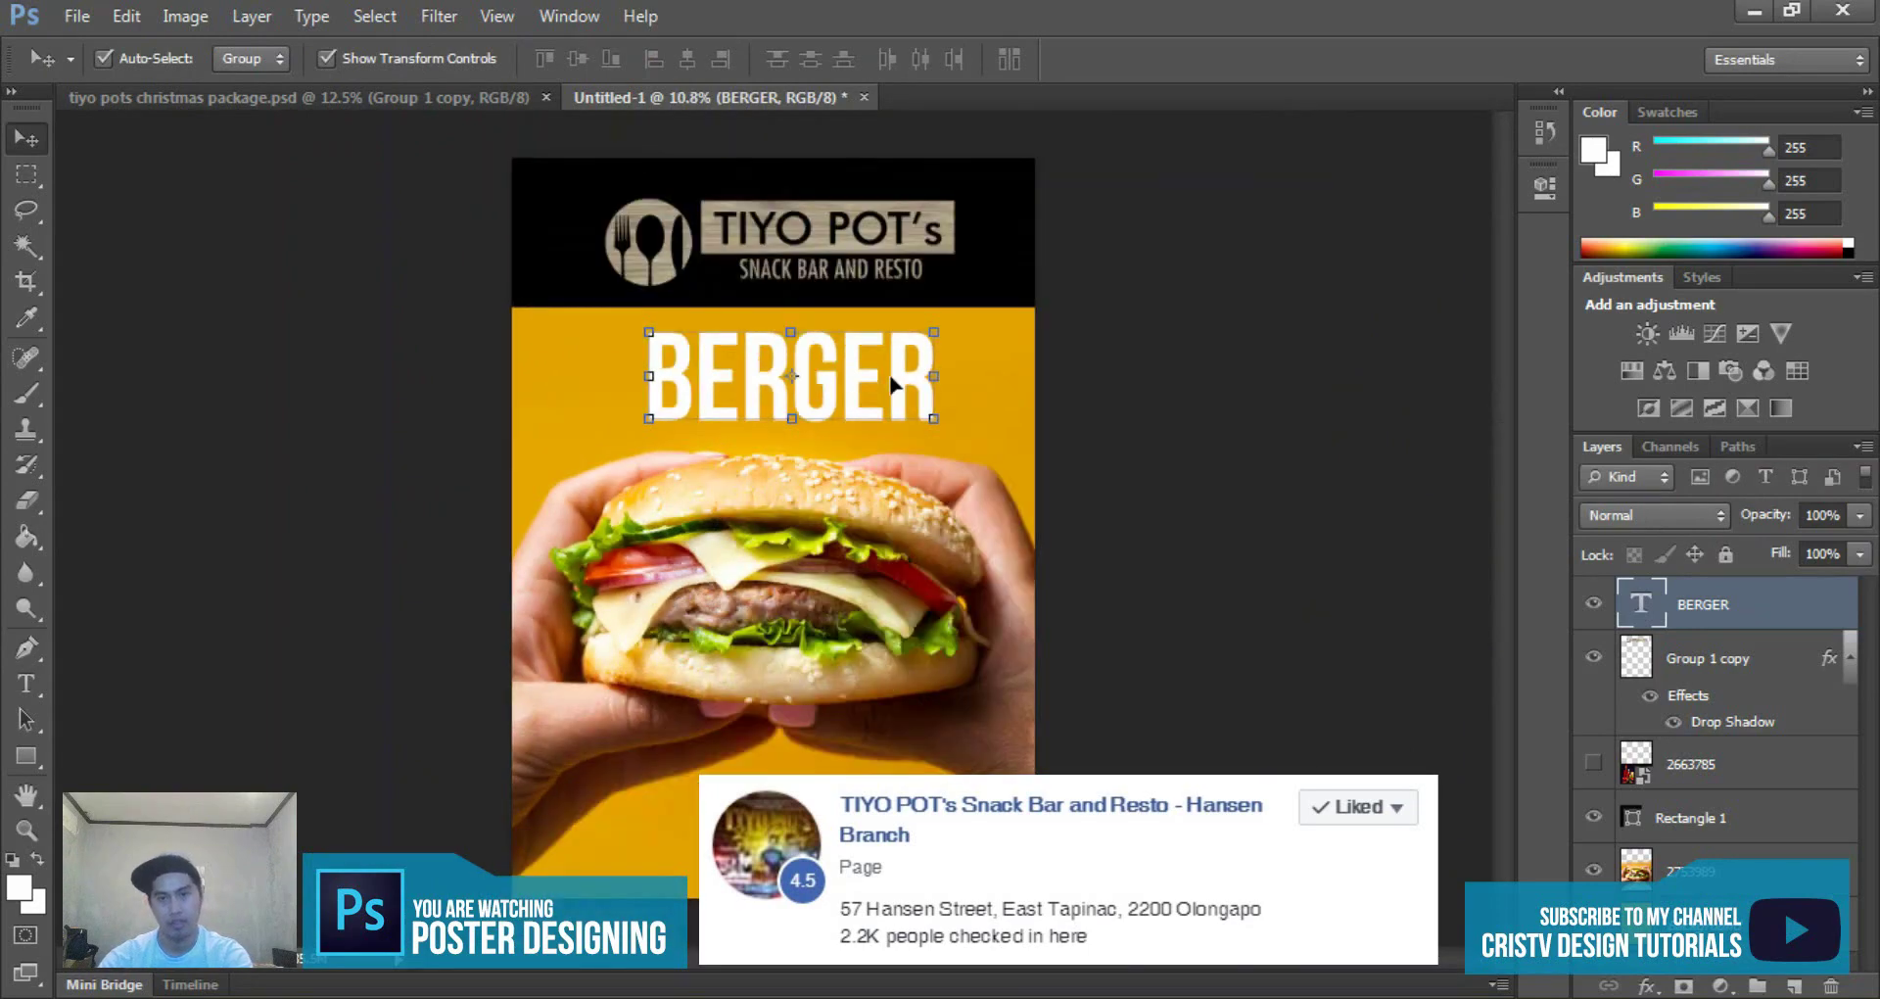
pyautogui.scroll(1, 852, 398)
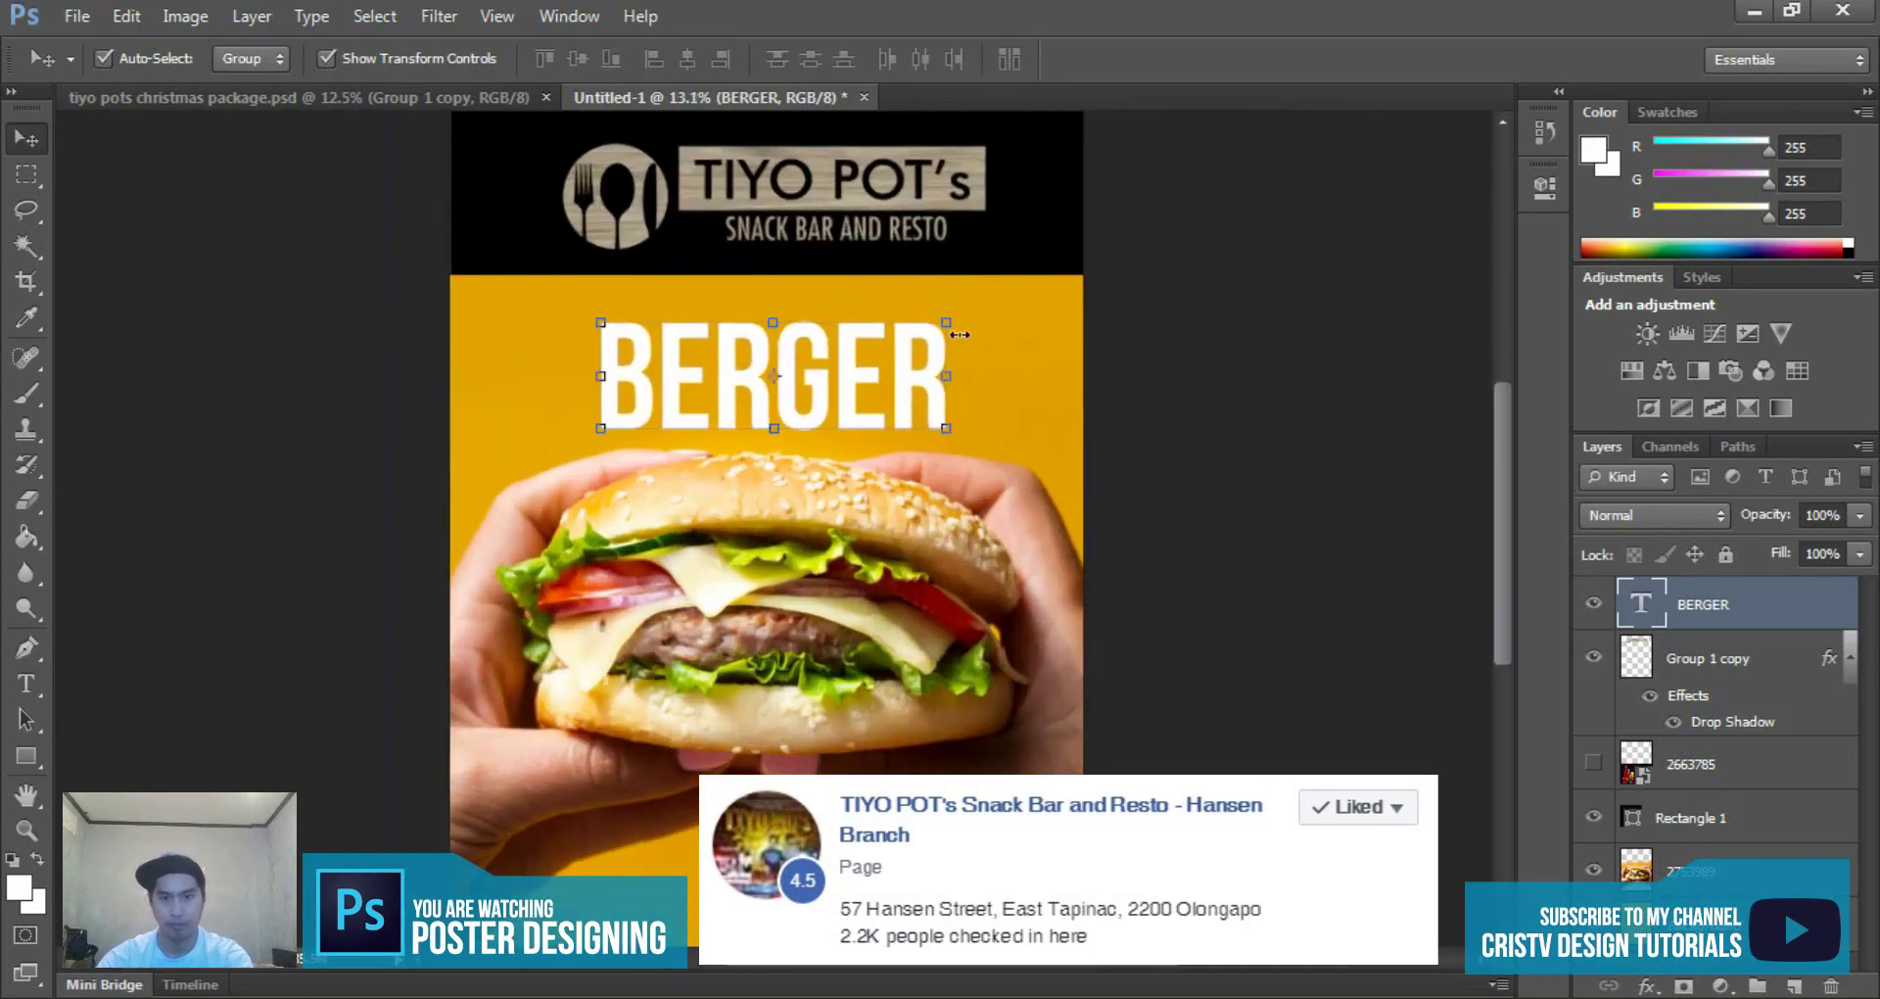
pyautogui.hotkey('ctrl', 't')
pyautogui.moveTo(944, 310); pyautogui.dragTo(953, 309)
pyautogui.press('Return')
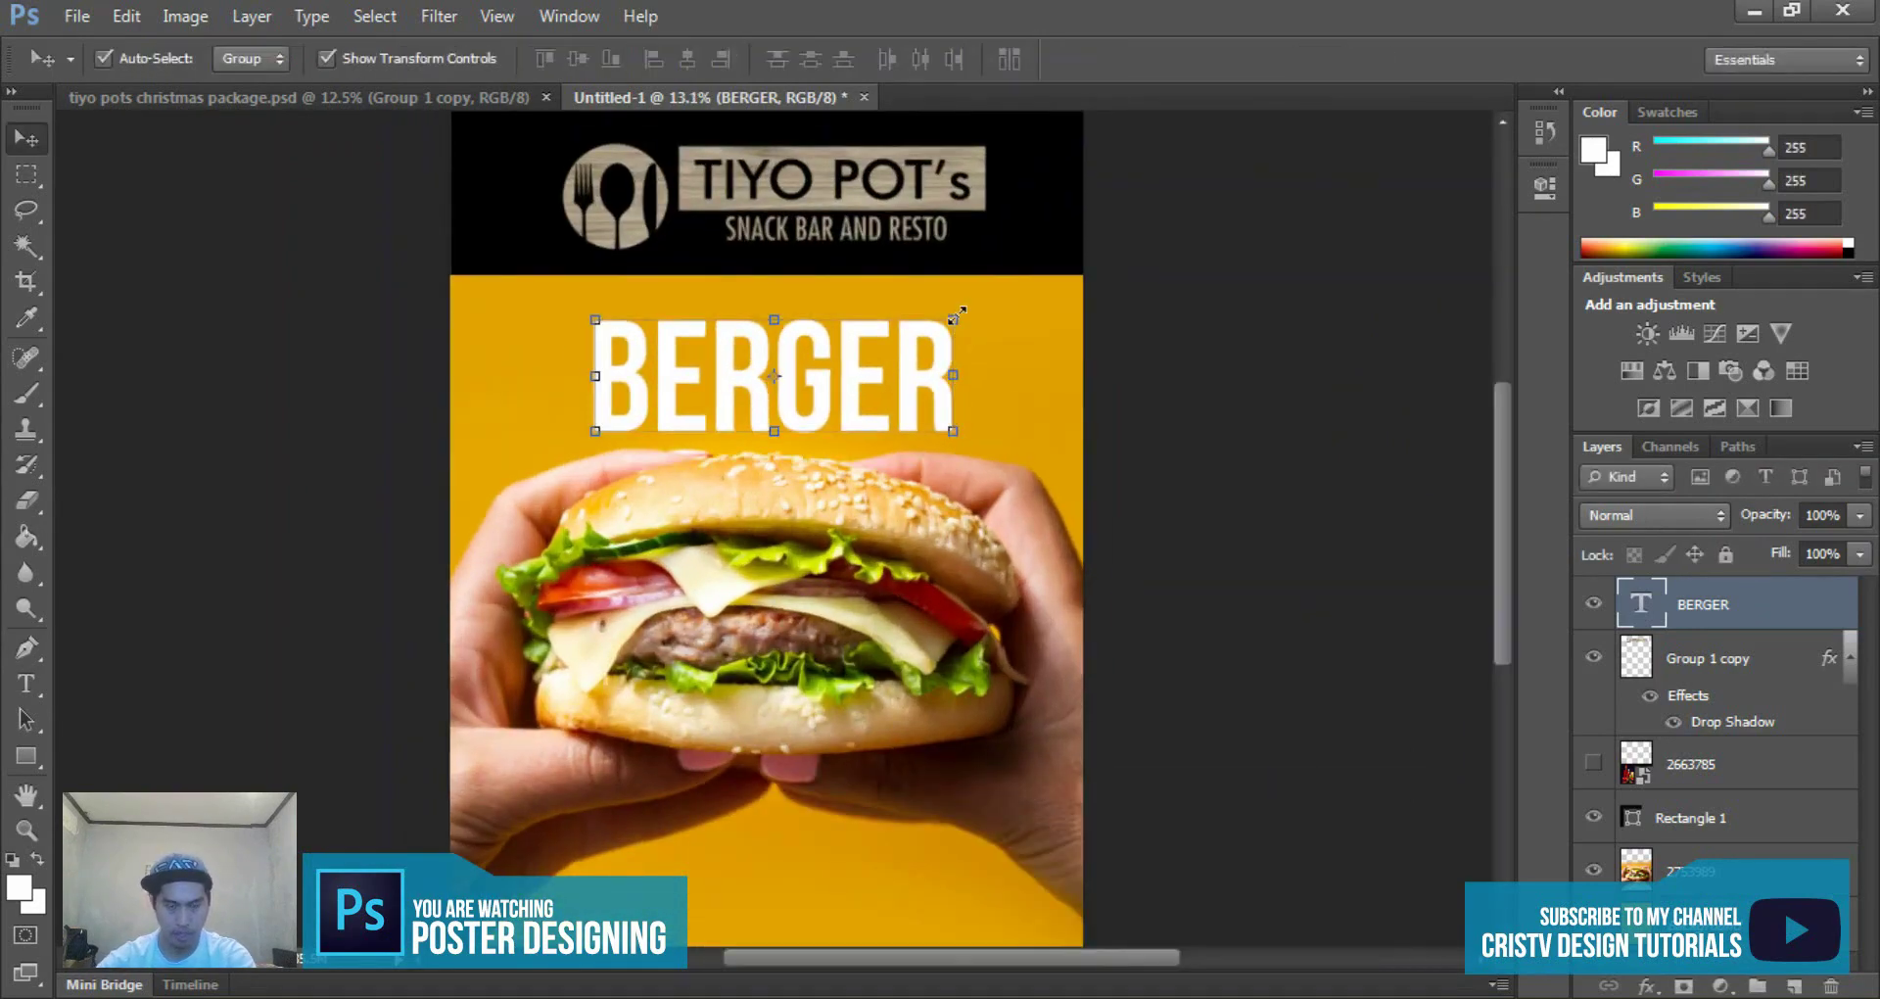
# - Change the BERGER headline's font to Insaniburger
pyautogui.press('t')
pyautogui.scroll(1, 820, 473)
pyautogui.scroll(1, 798, 358)
pyautogui.click(857, 342)
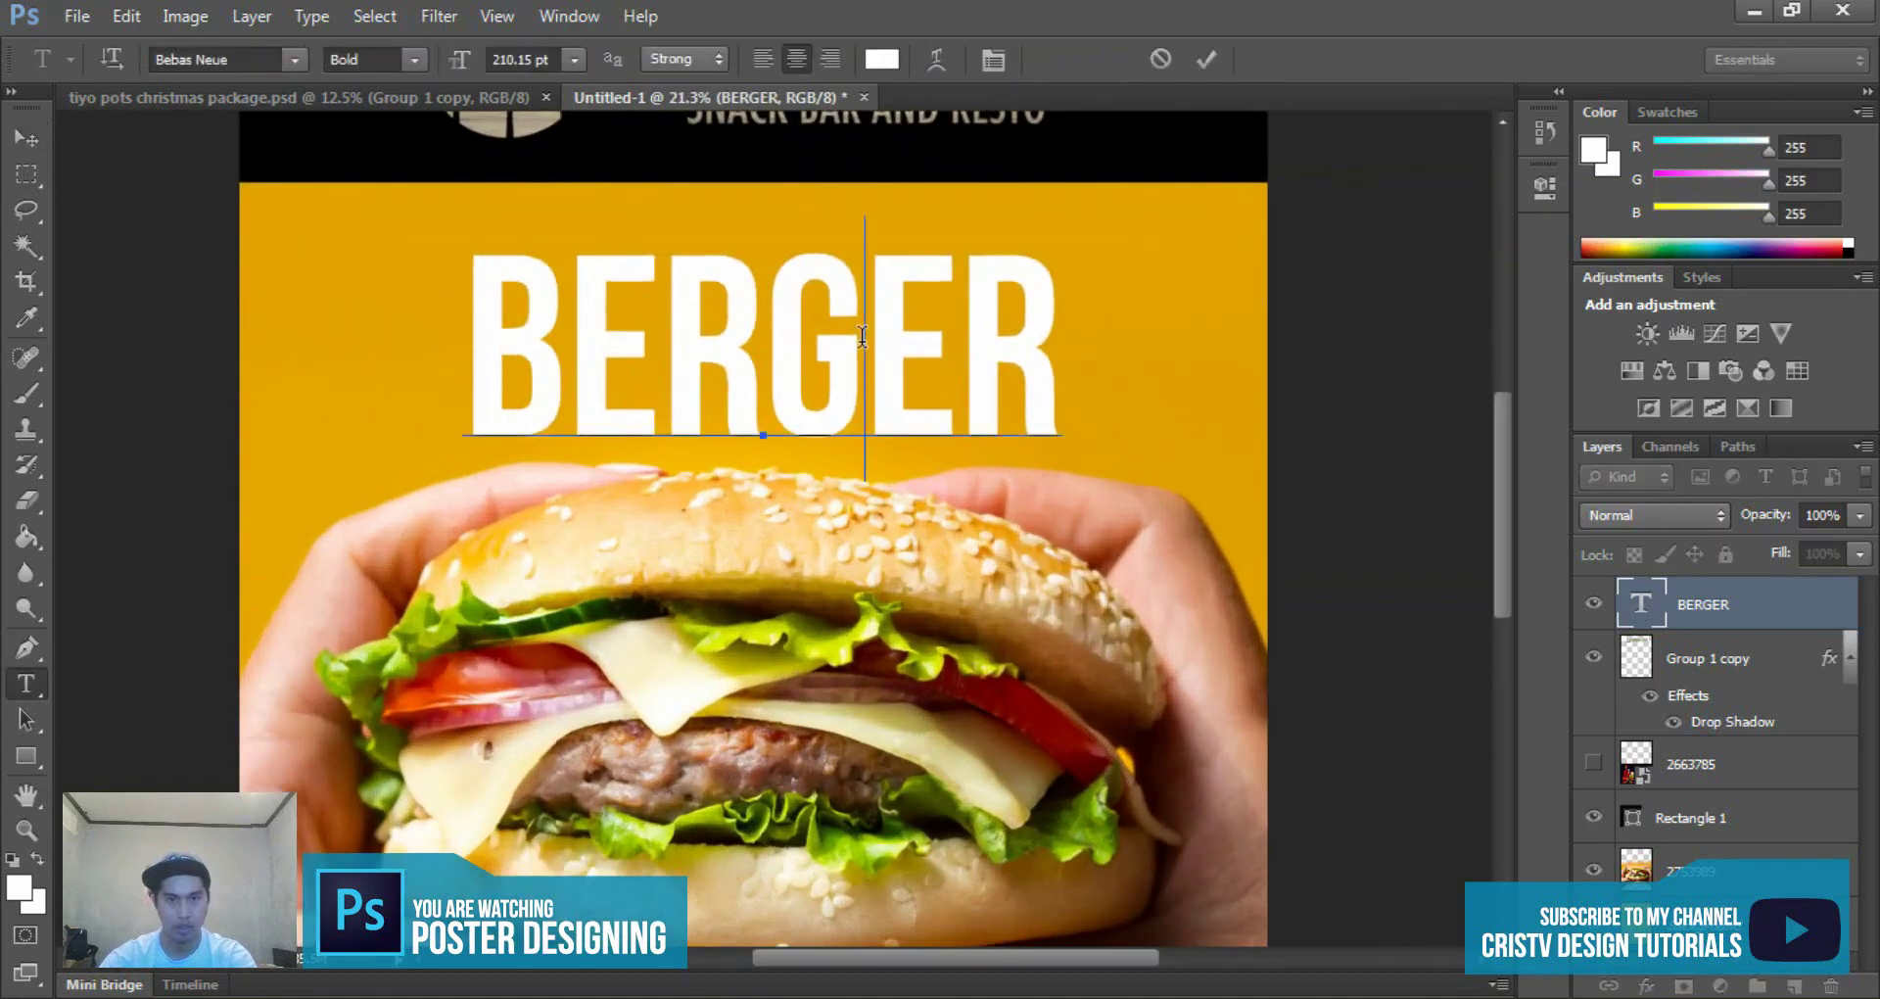
pyautogui.hotkey('ctrl', 'a')
pyautogui.click(196, 59)
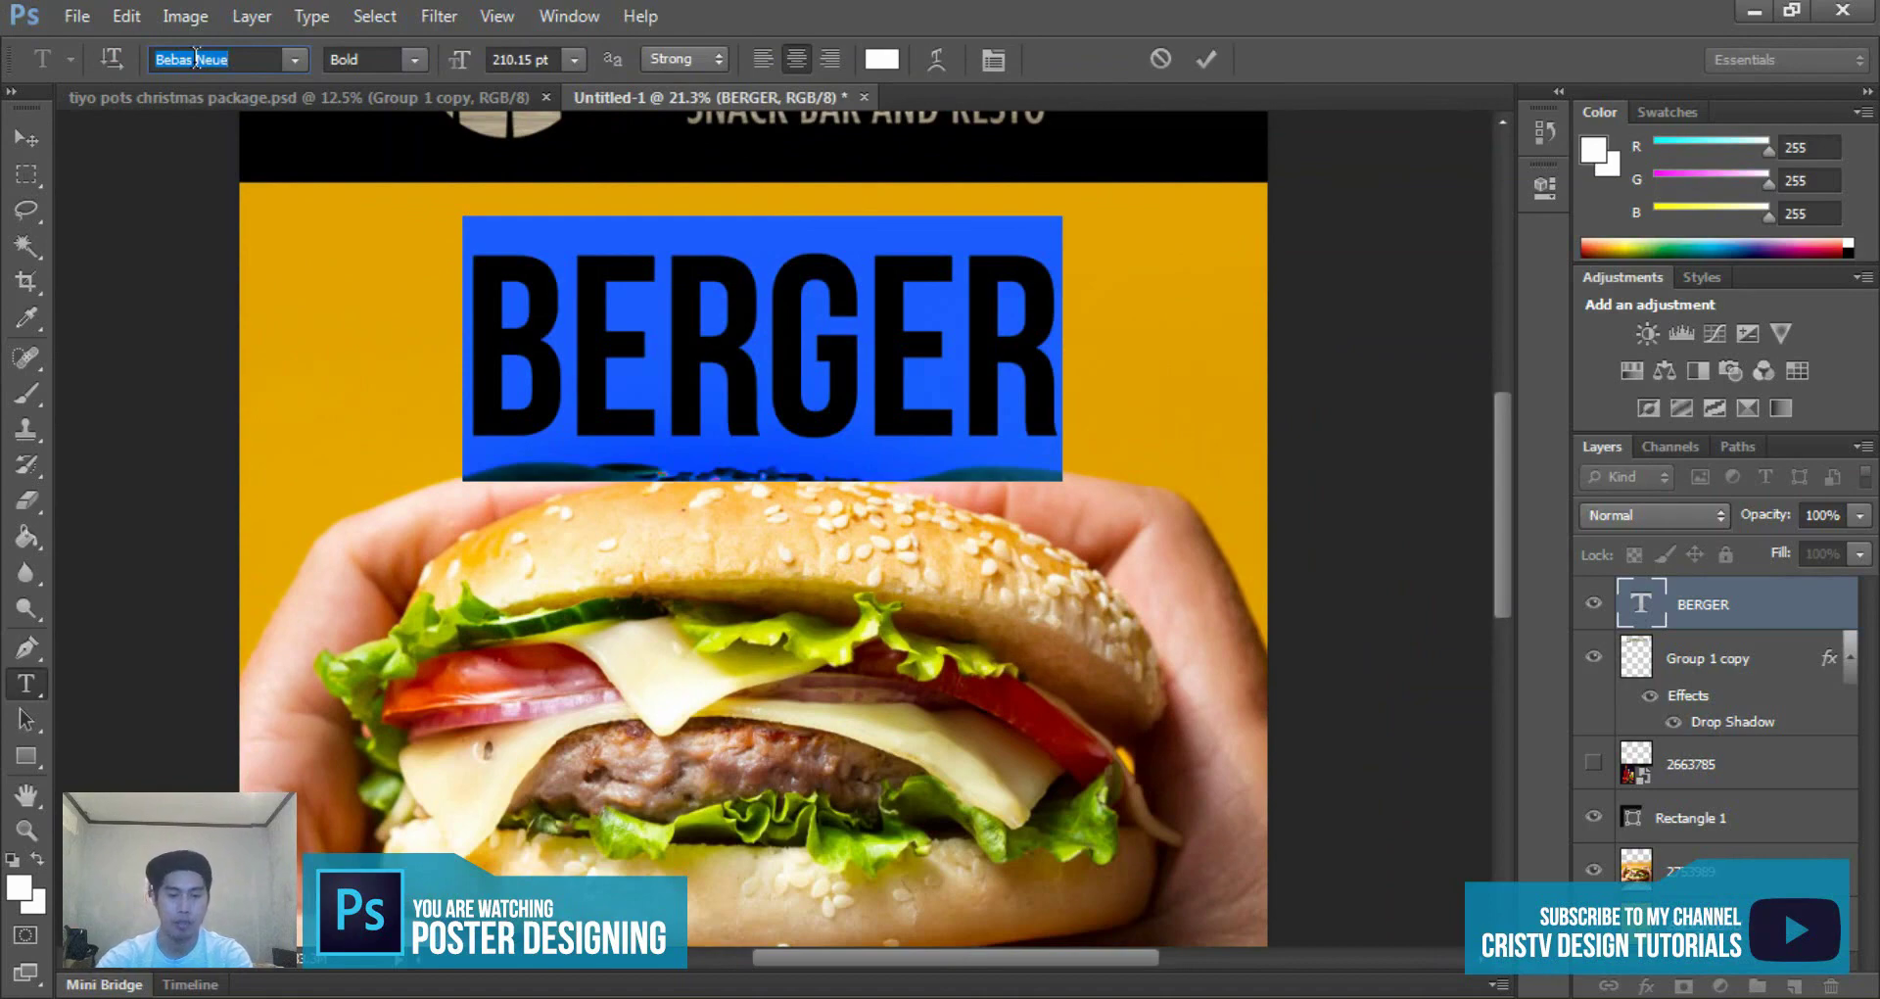
pyautogui.write('Insaniburger')
pyautogui.press('Return')
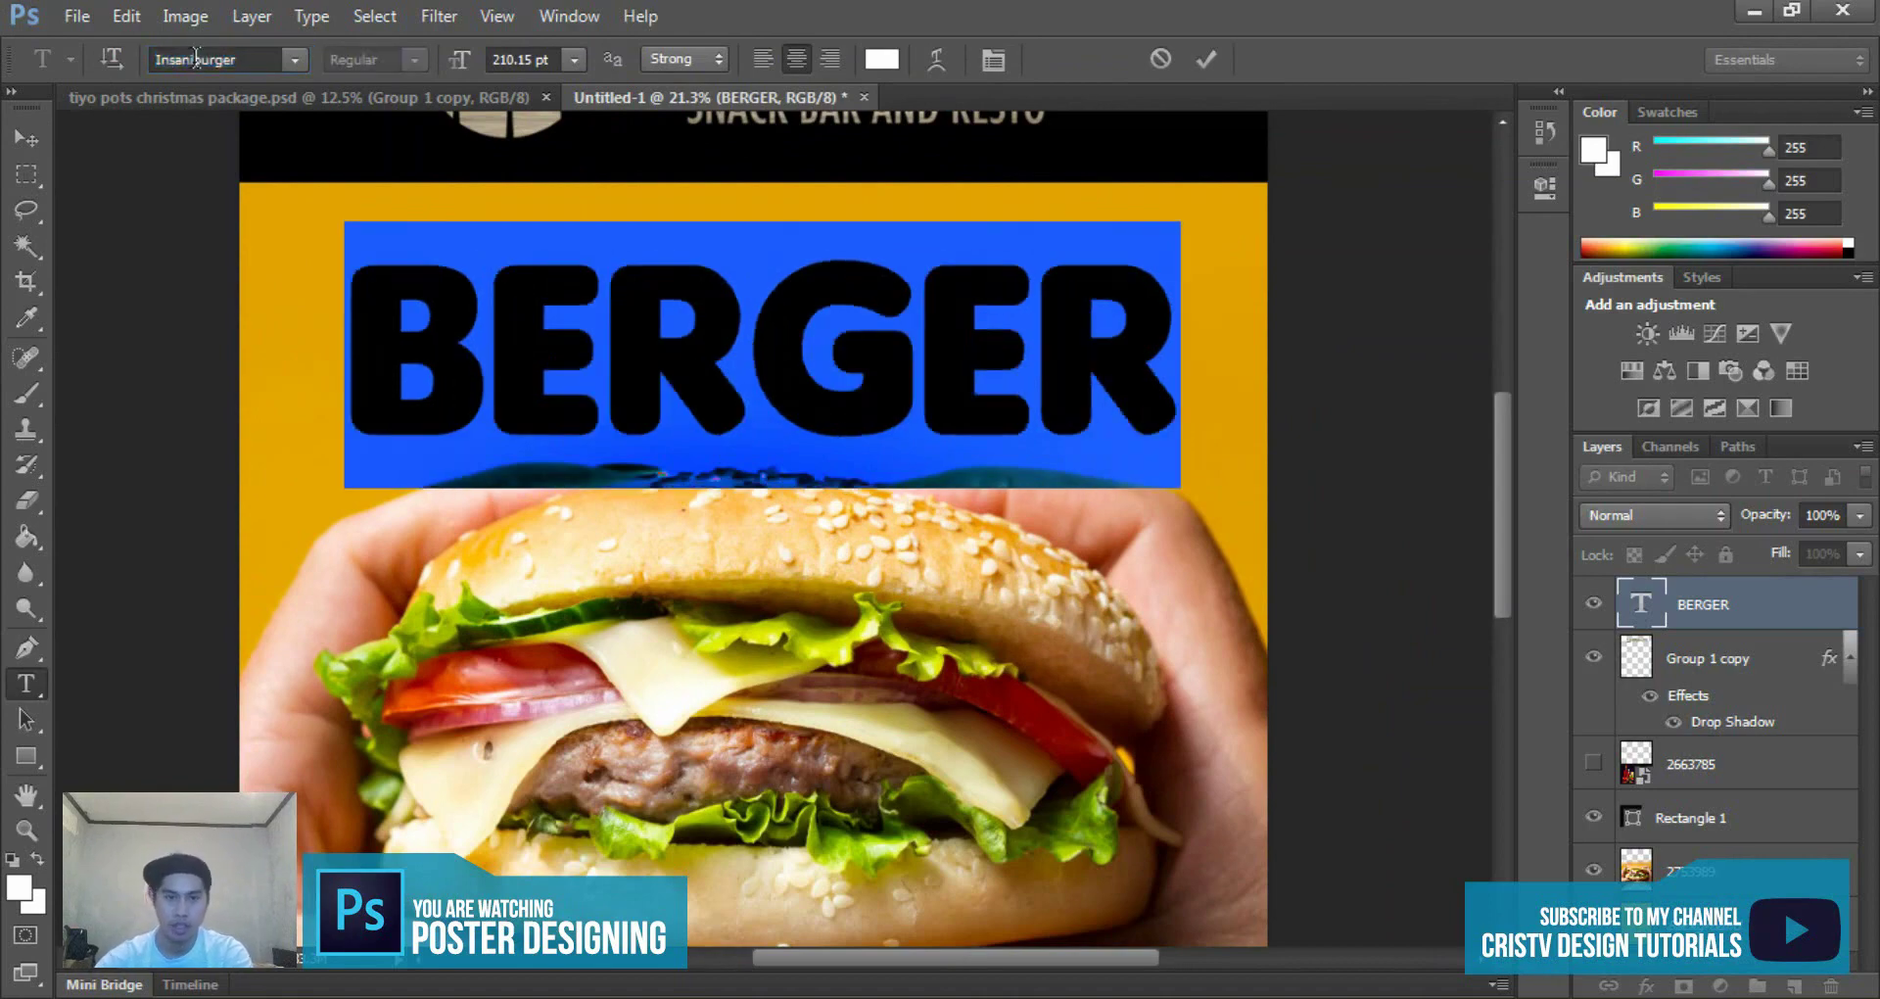
pyautogui.hotkey('ctrl', 'Return')
pyautogui.press('v')
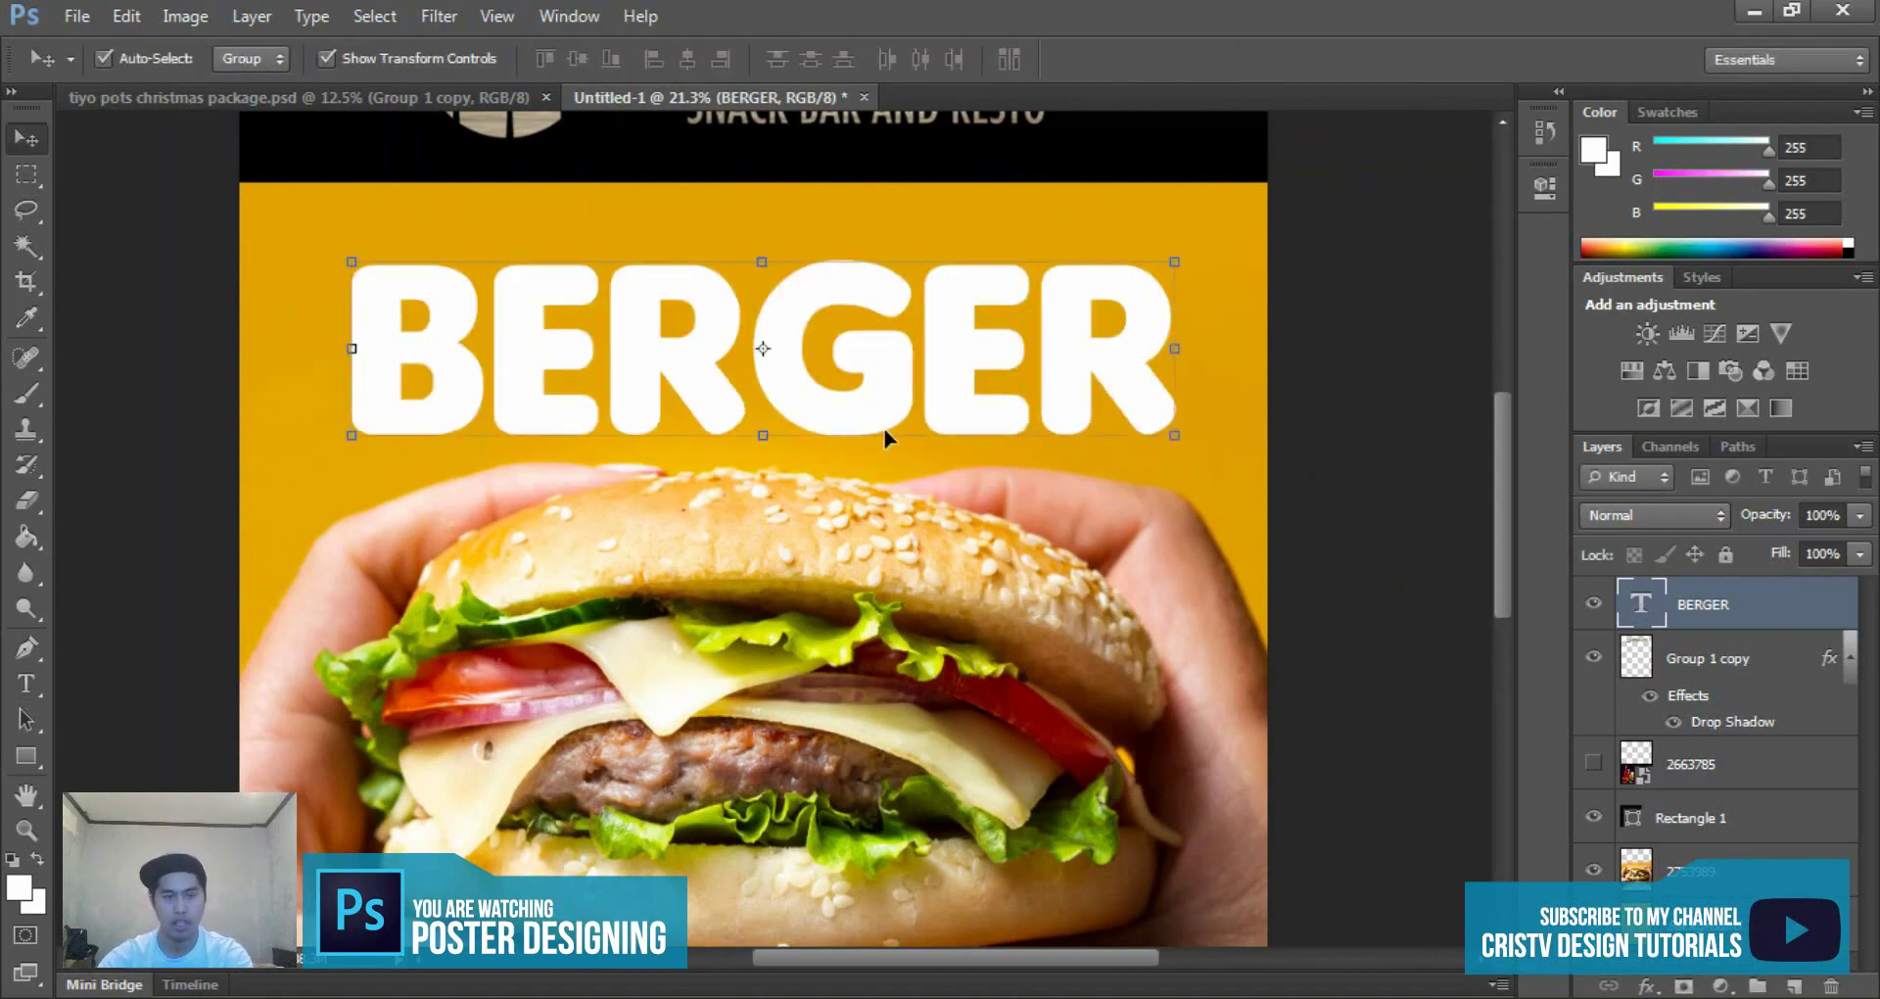
# - Shrink the Insaniburger headline to fit the poster width and nudge it right
pyautogui.hotkey('ctrl', '0')
pyautogui.scroll(1, 963, 419)
pyautogui.hotkey('ctrl', 't')
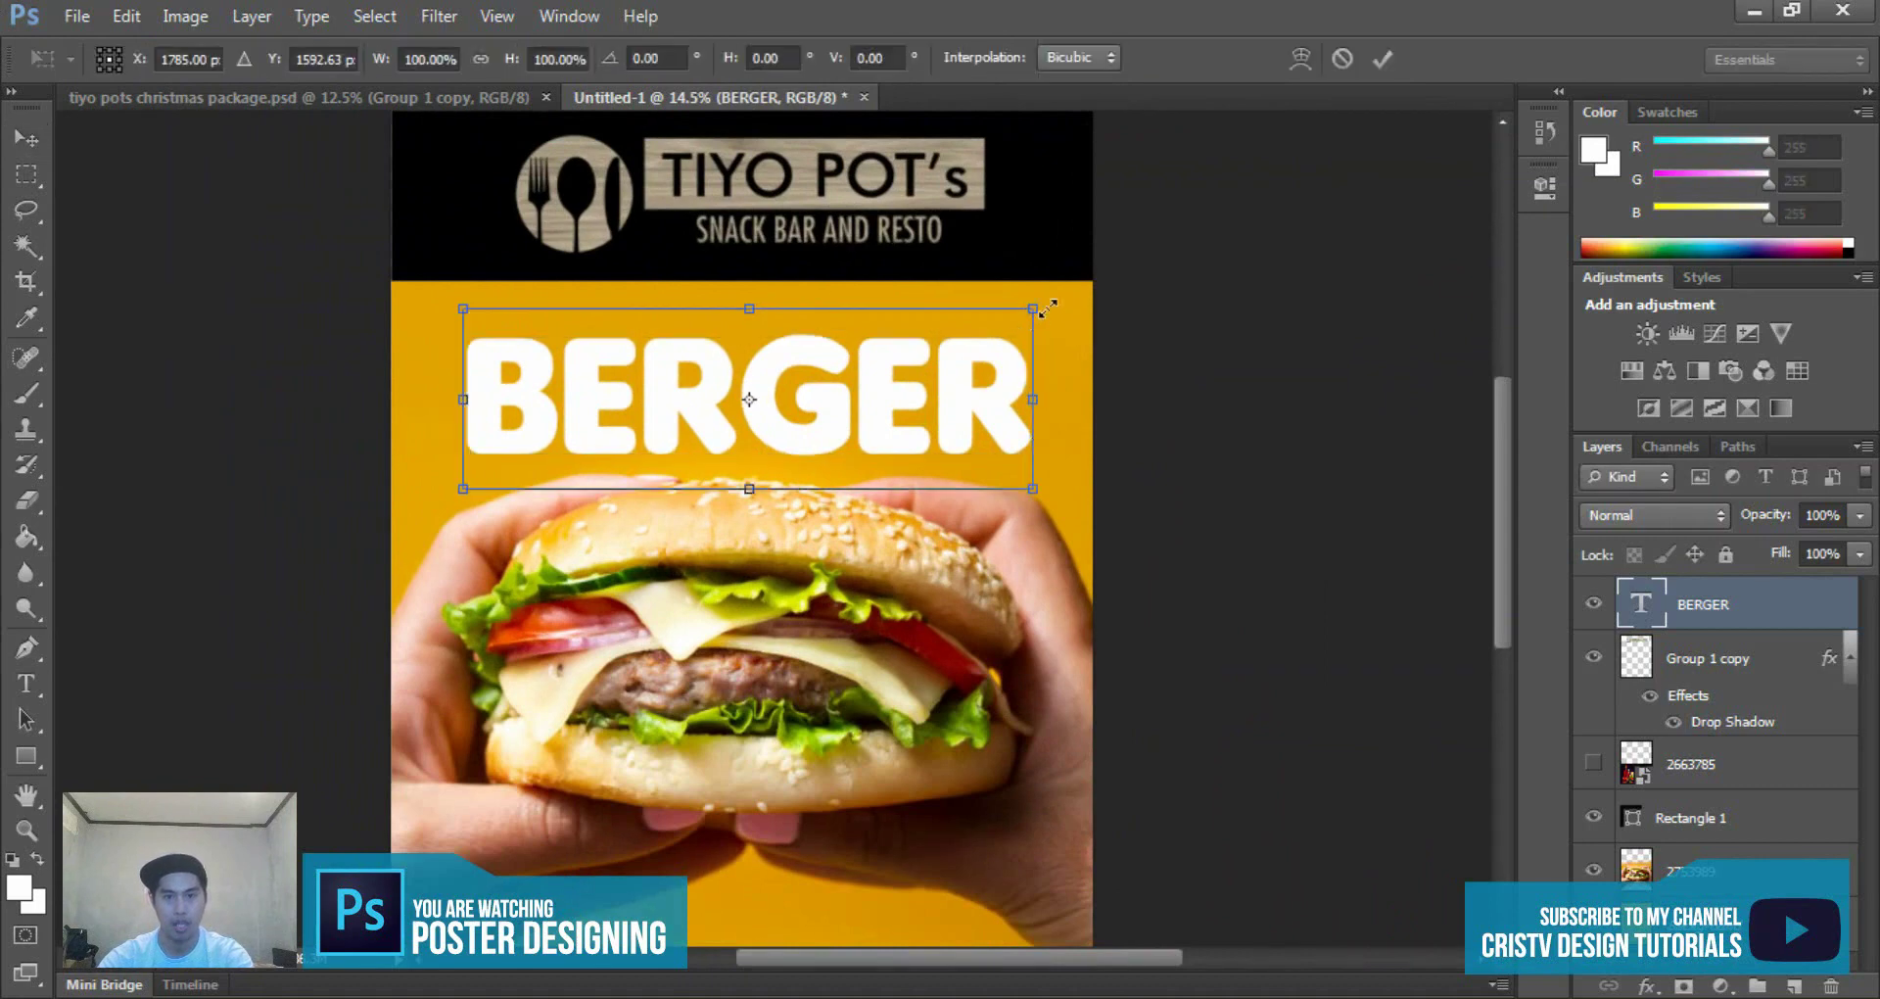
pyautogui.moveTo(1047, 310); pyautogui.dragTo(1017, 323)
pyautogui.press('Return')
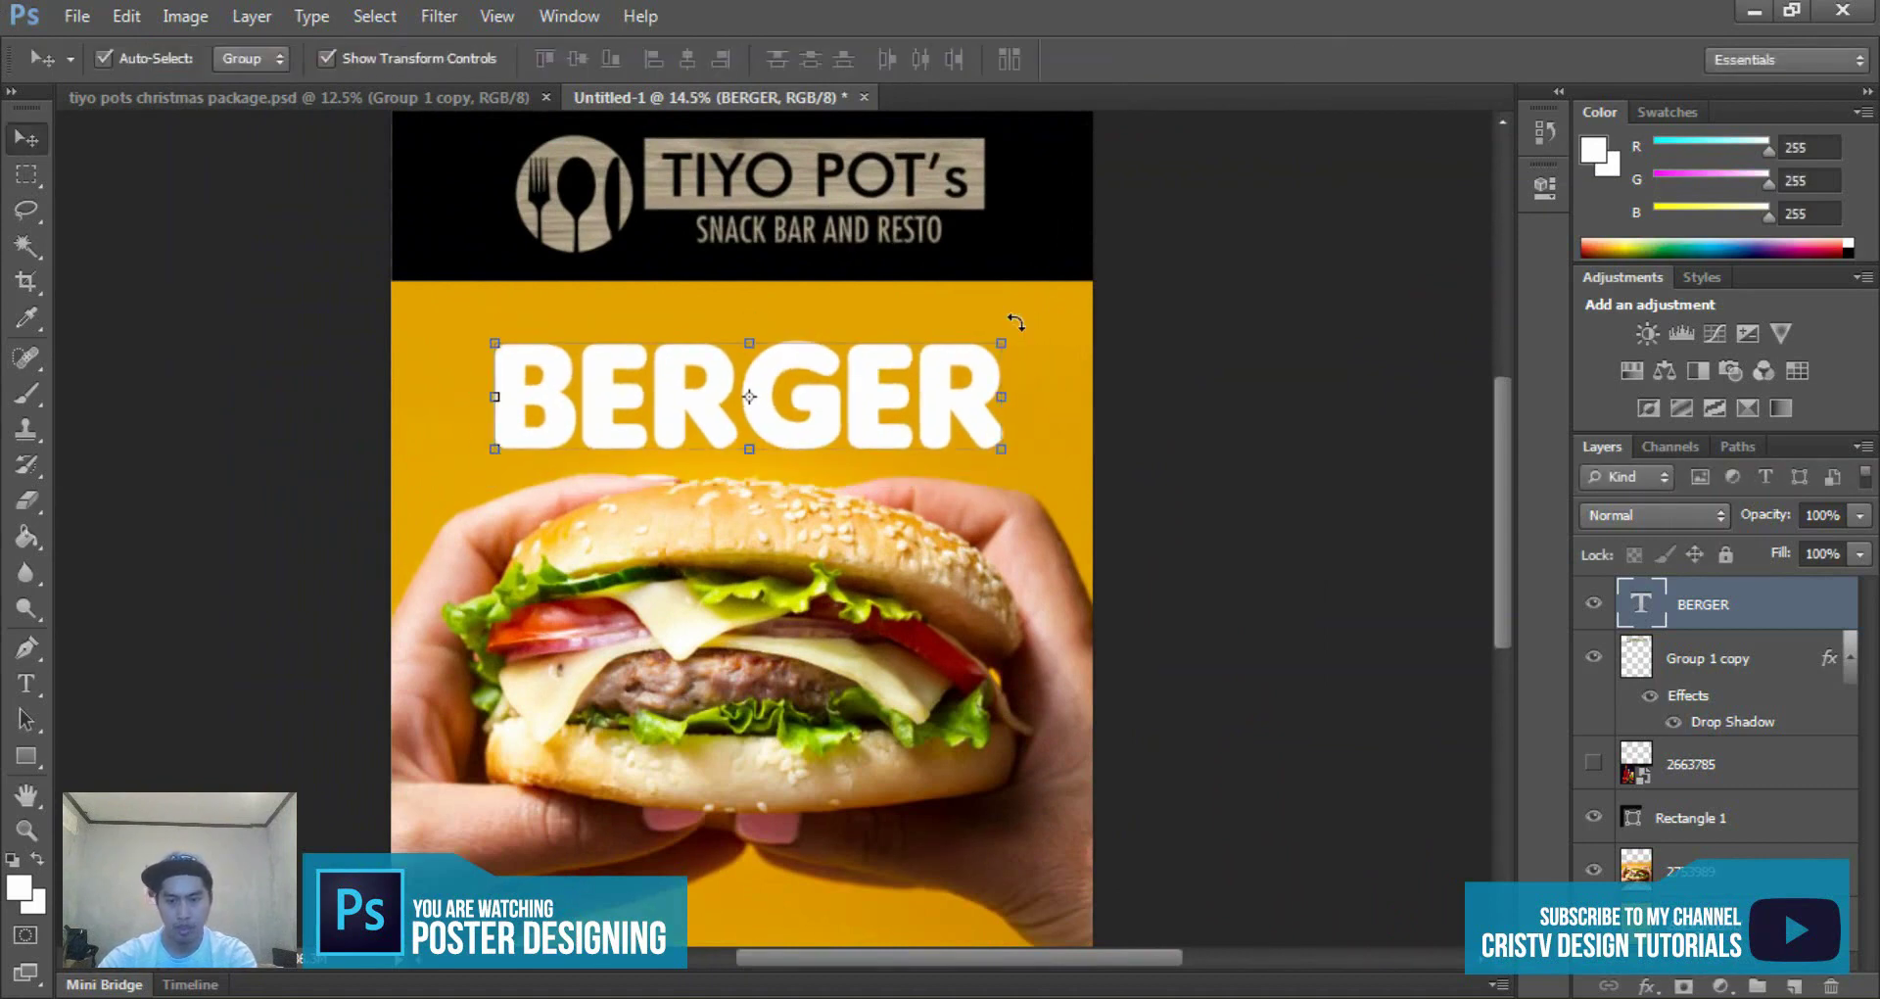
pyautogui.hotkey('shift', 'Right')
pyautogui.hotkey('shift', 'Right')
pyautogui.scroll(-2, 990, 453)
pyautogui.click(990, 454)
pyautogui.scroll(2, 526, 509)
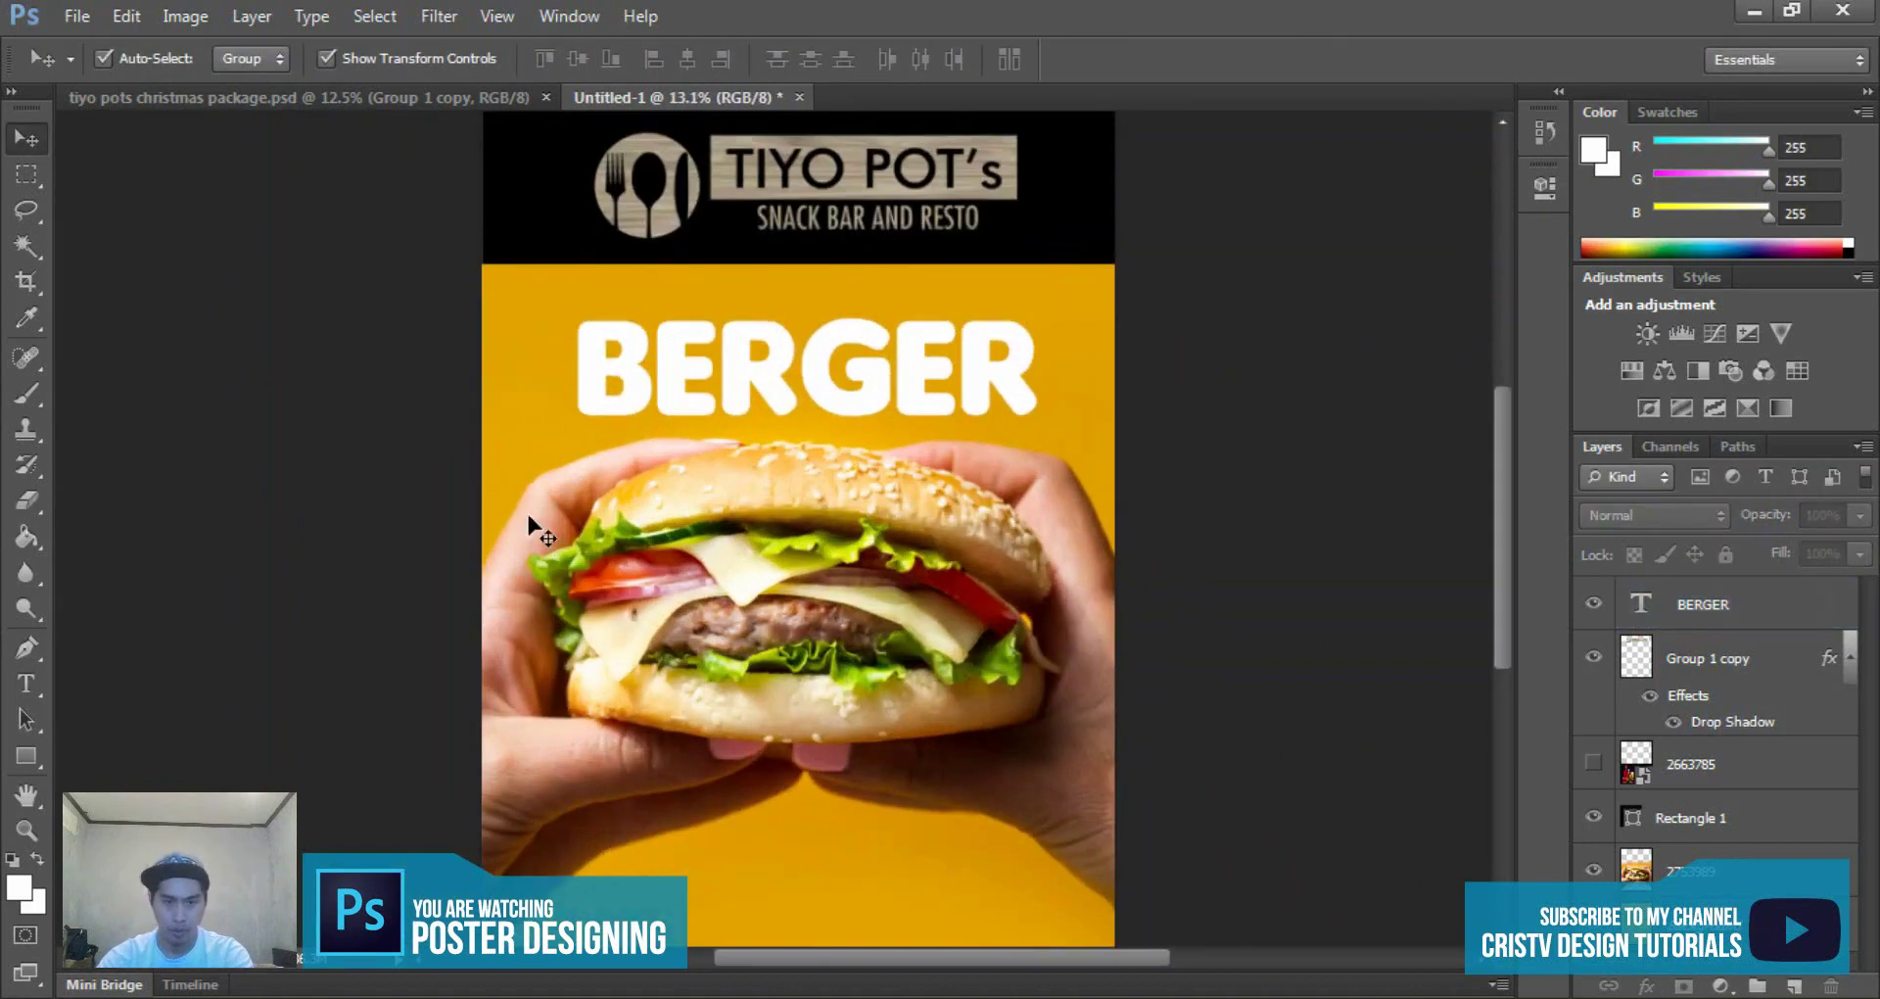
pyautogui.scroll(-2, 727, 405)
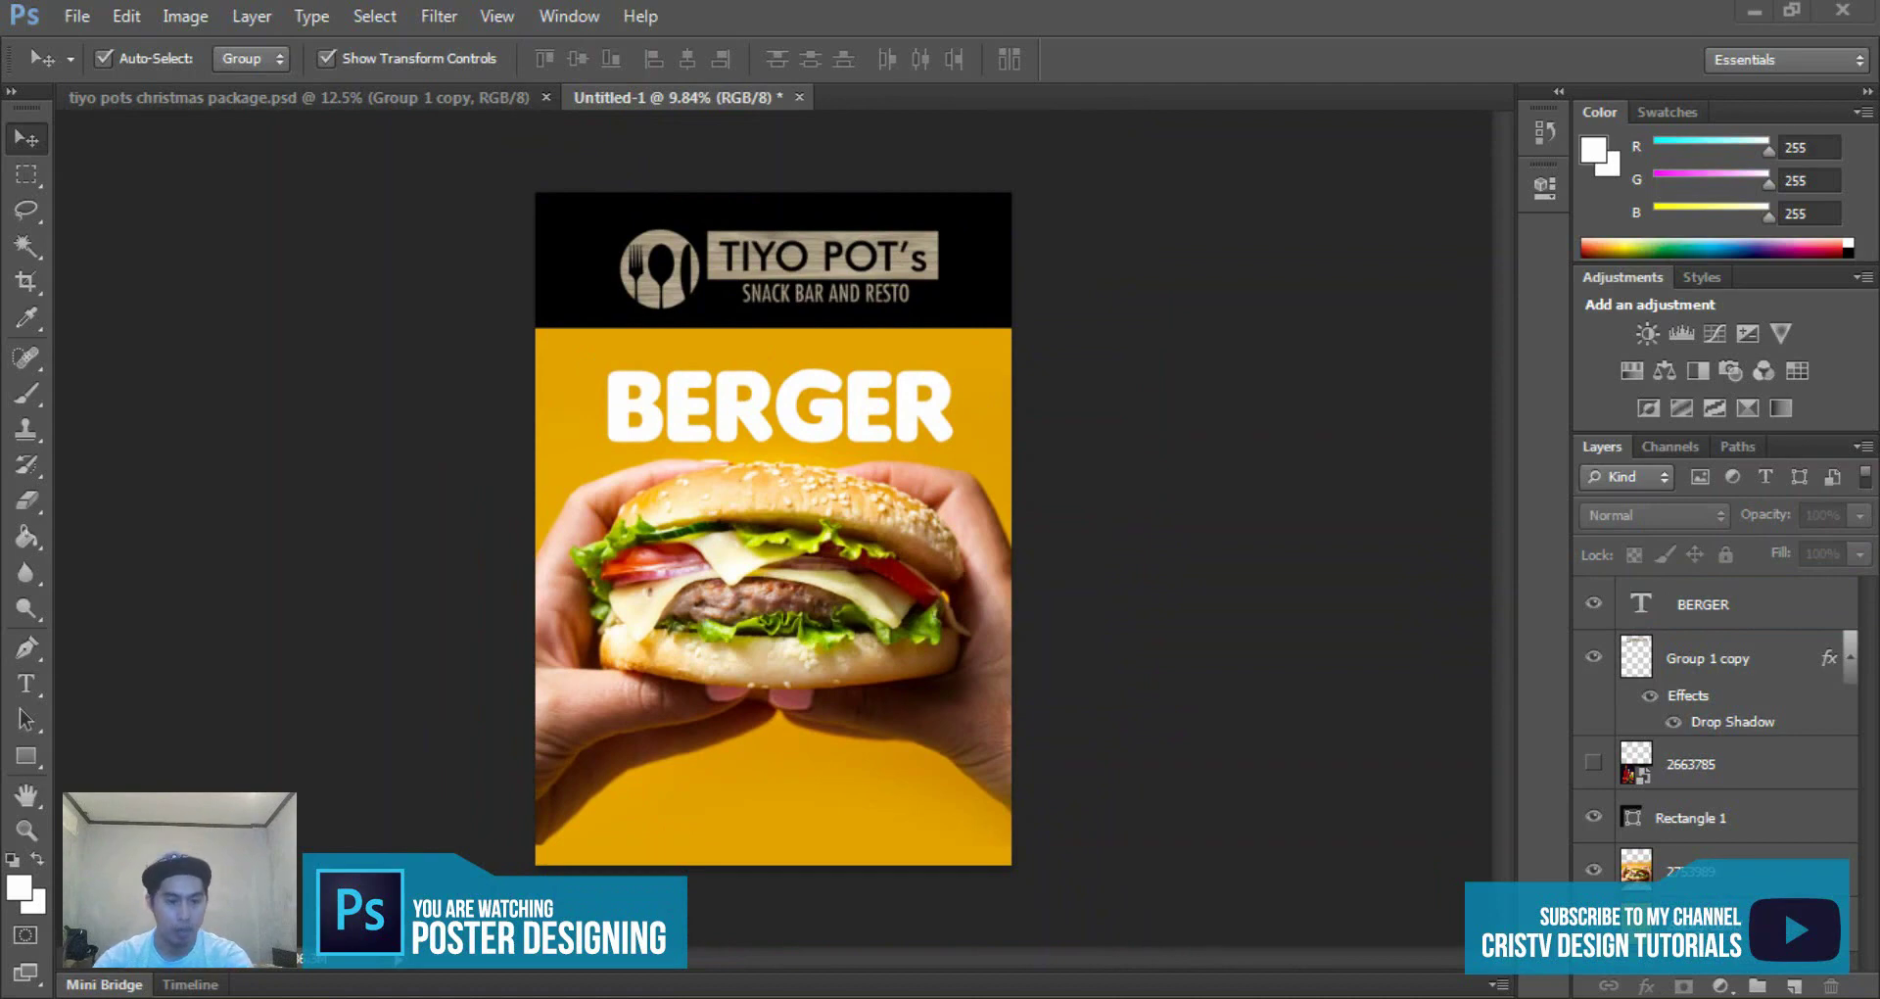
pyautogui.scroll(-1, 1018, 401)
pyautogui.scroll(3, 894, 323)
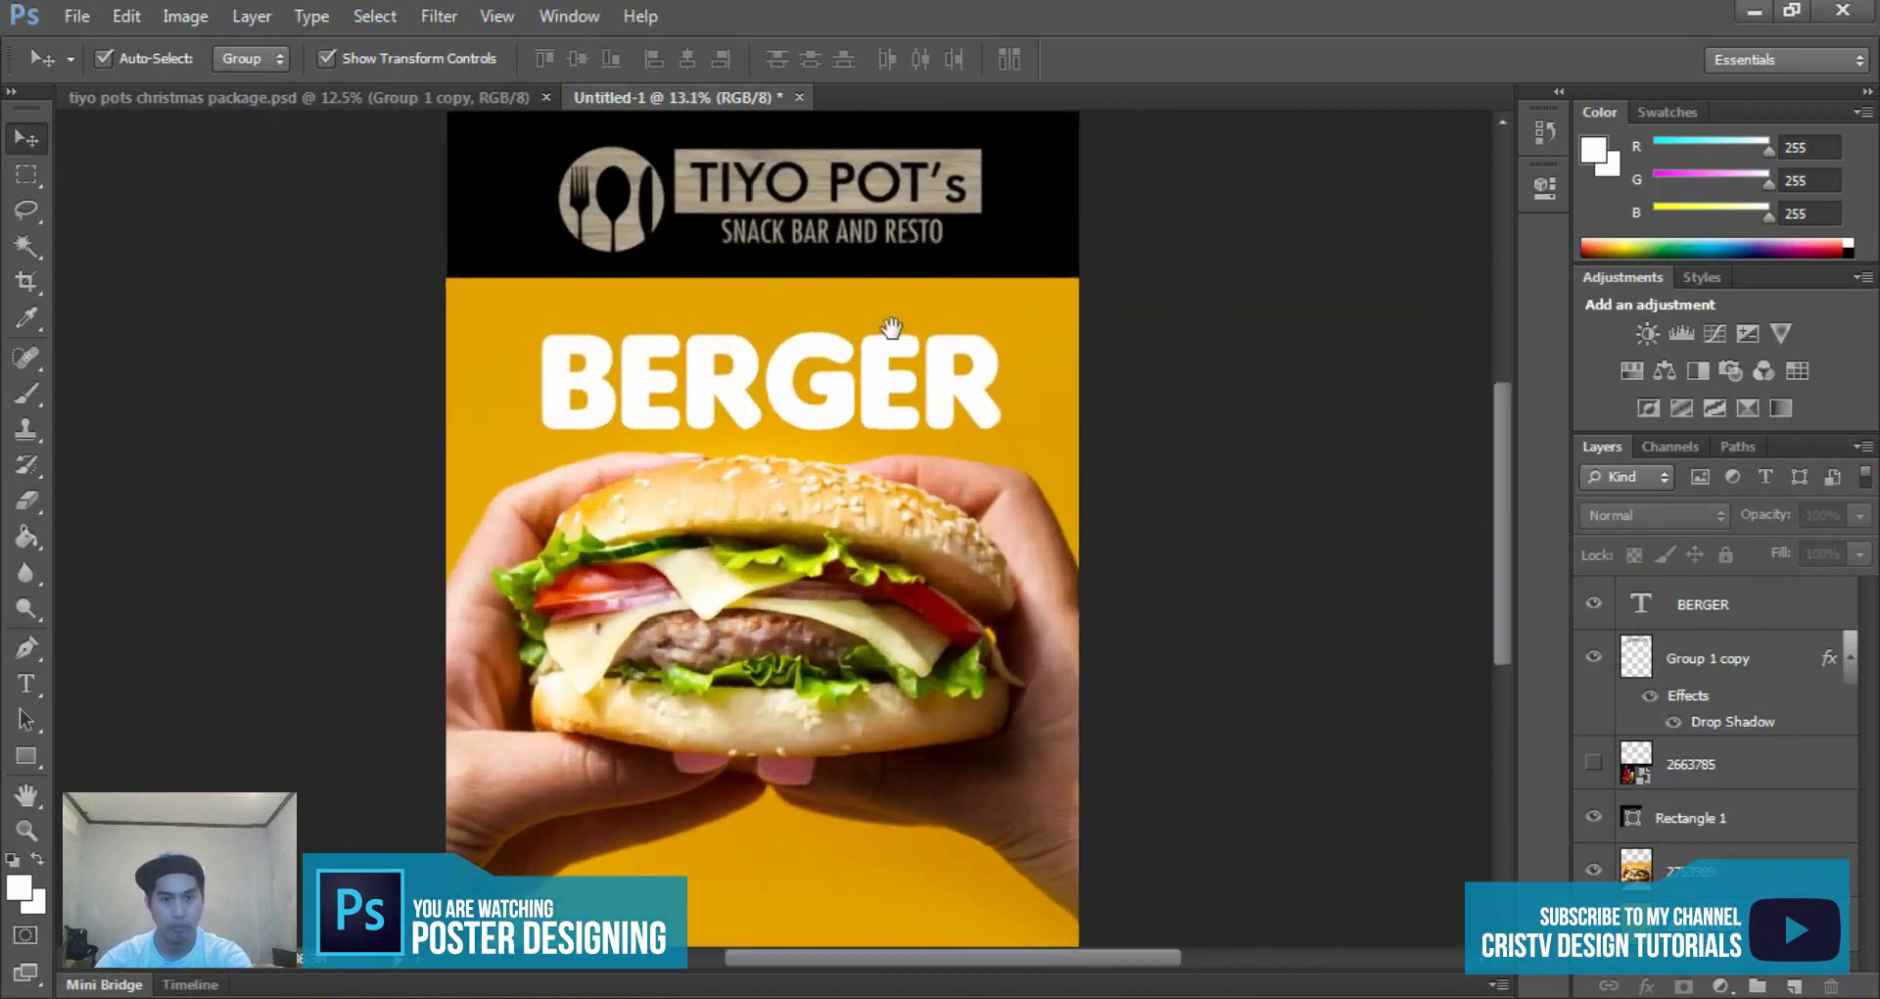
pyautogui.scroll(-3, 917, 330)
pyautogui.scroll(3, 970, 294)
# - Try yellow, green, olive and orange fills for the header band
pyautogui.click(940, 240)
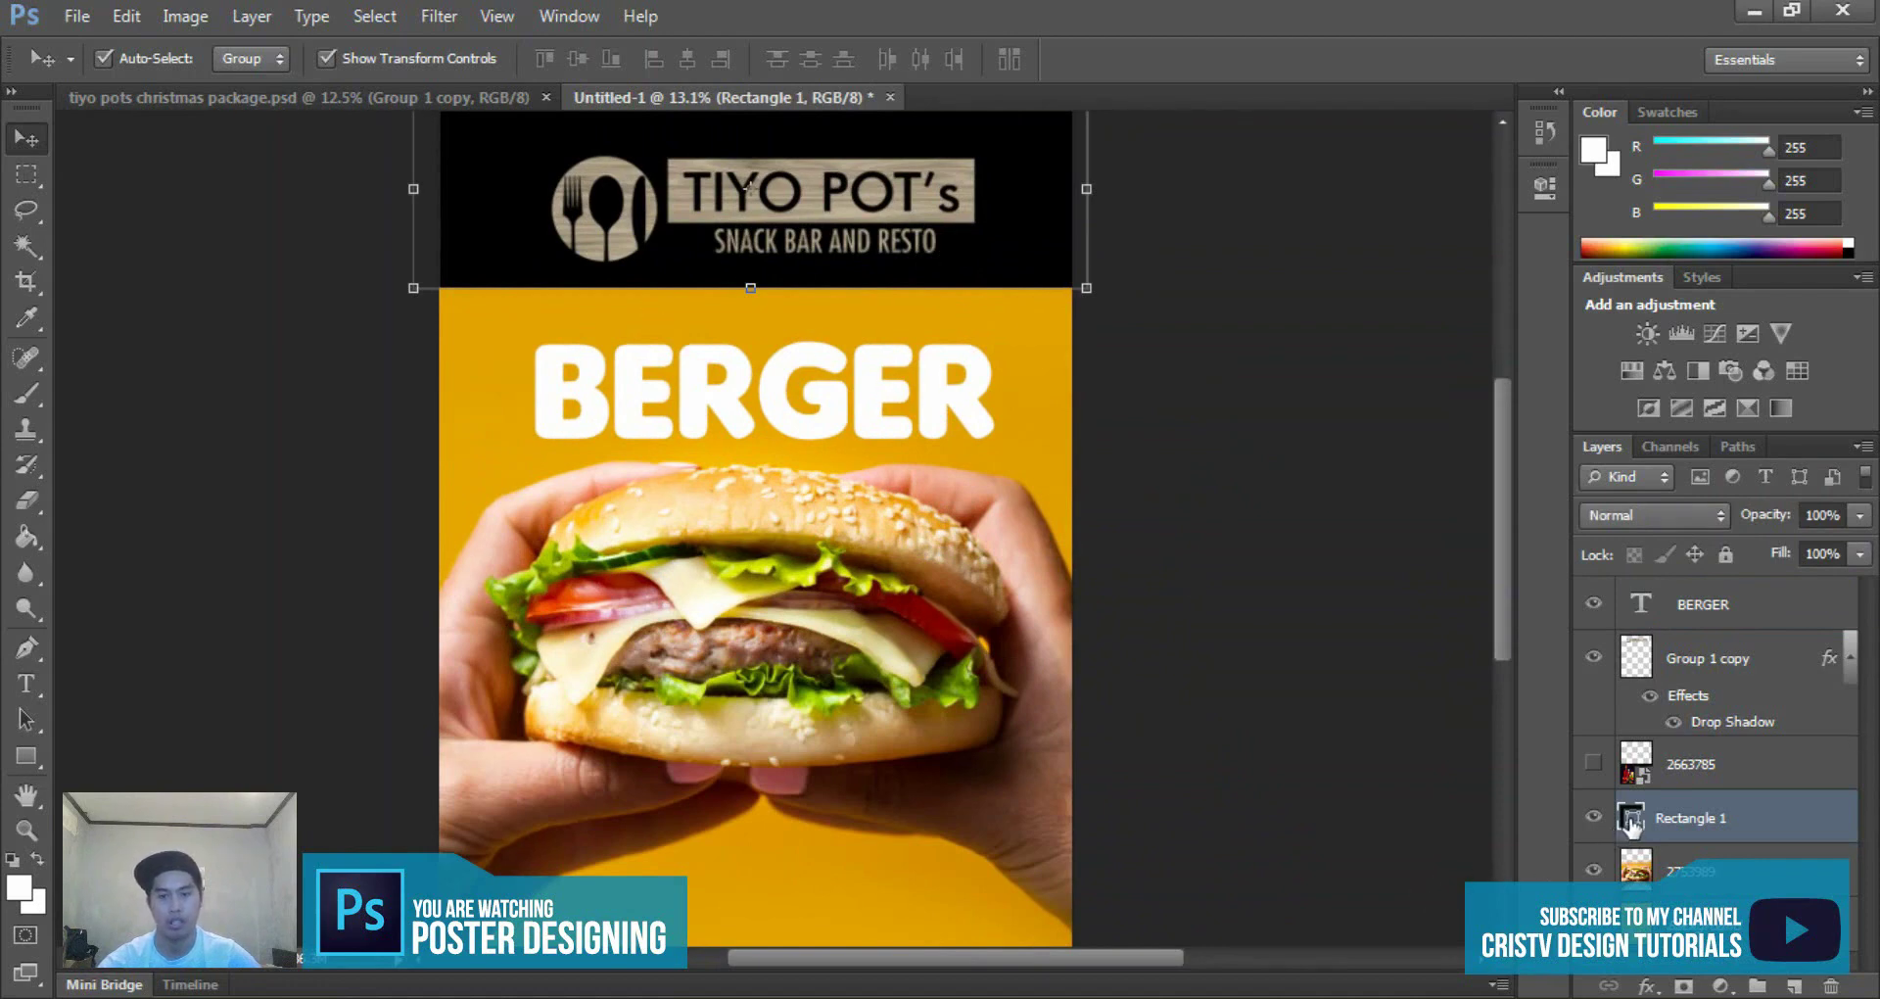
pyautogui.doubleClick(1630, 820)
pyautogui.click(460, 403)
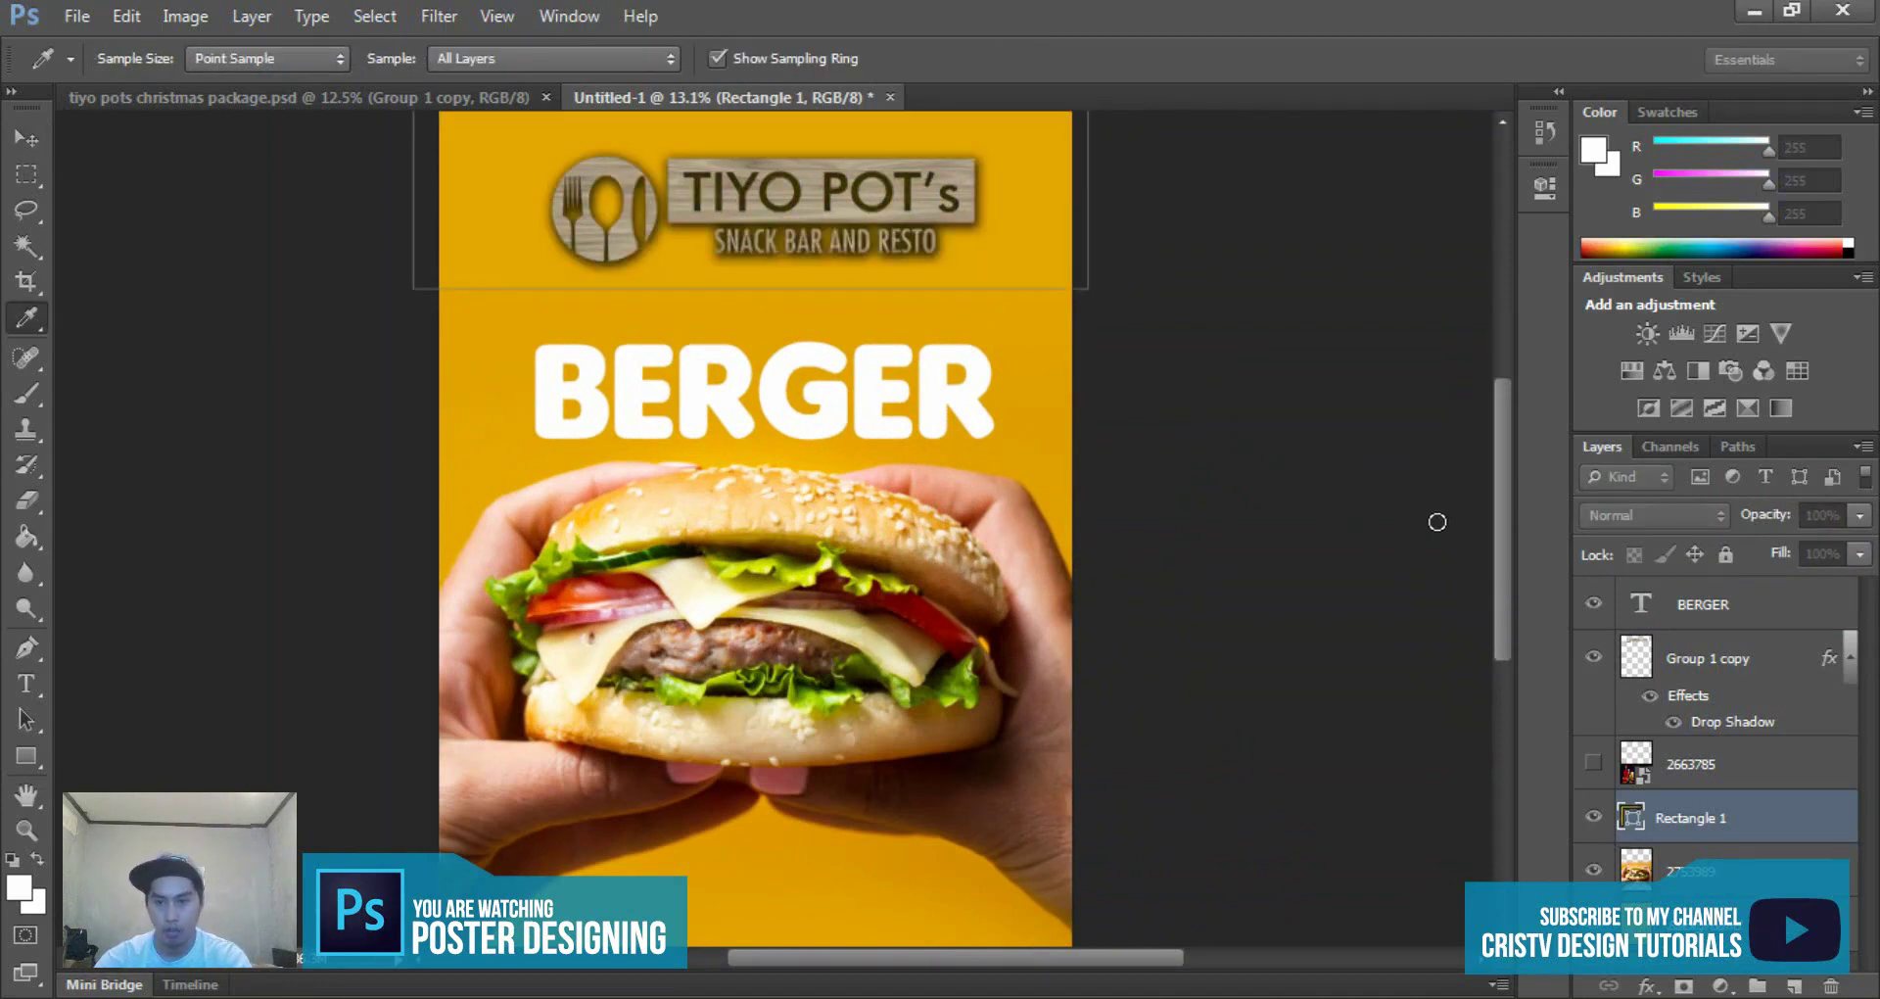
pyautogui.click(1429, 640)
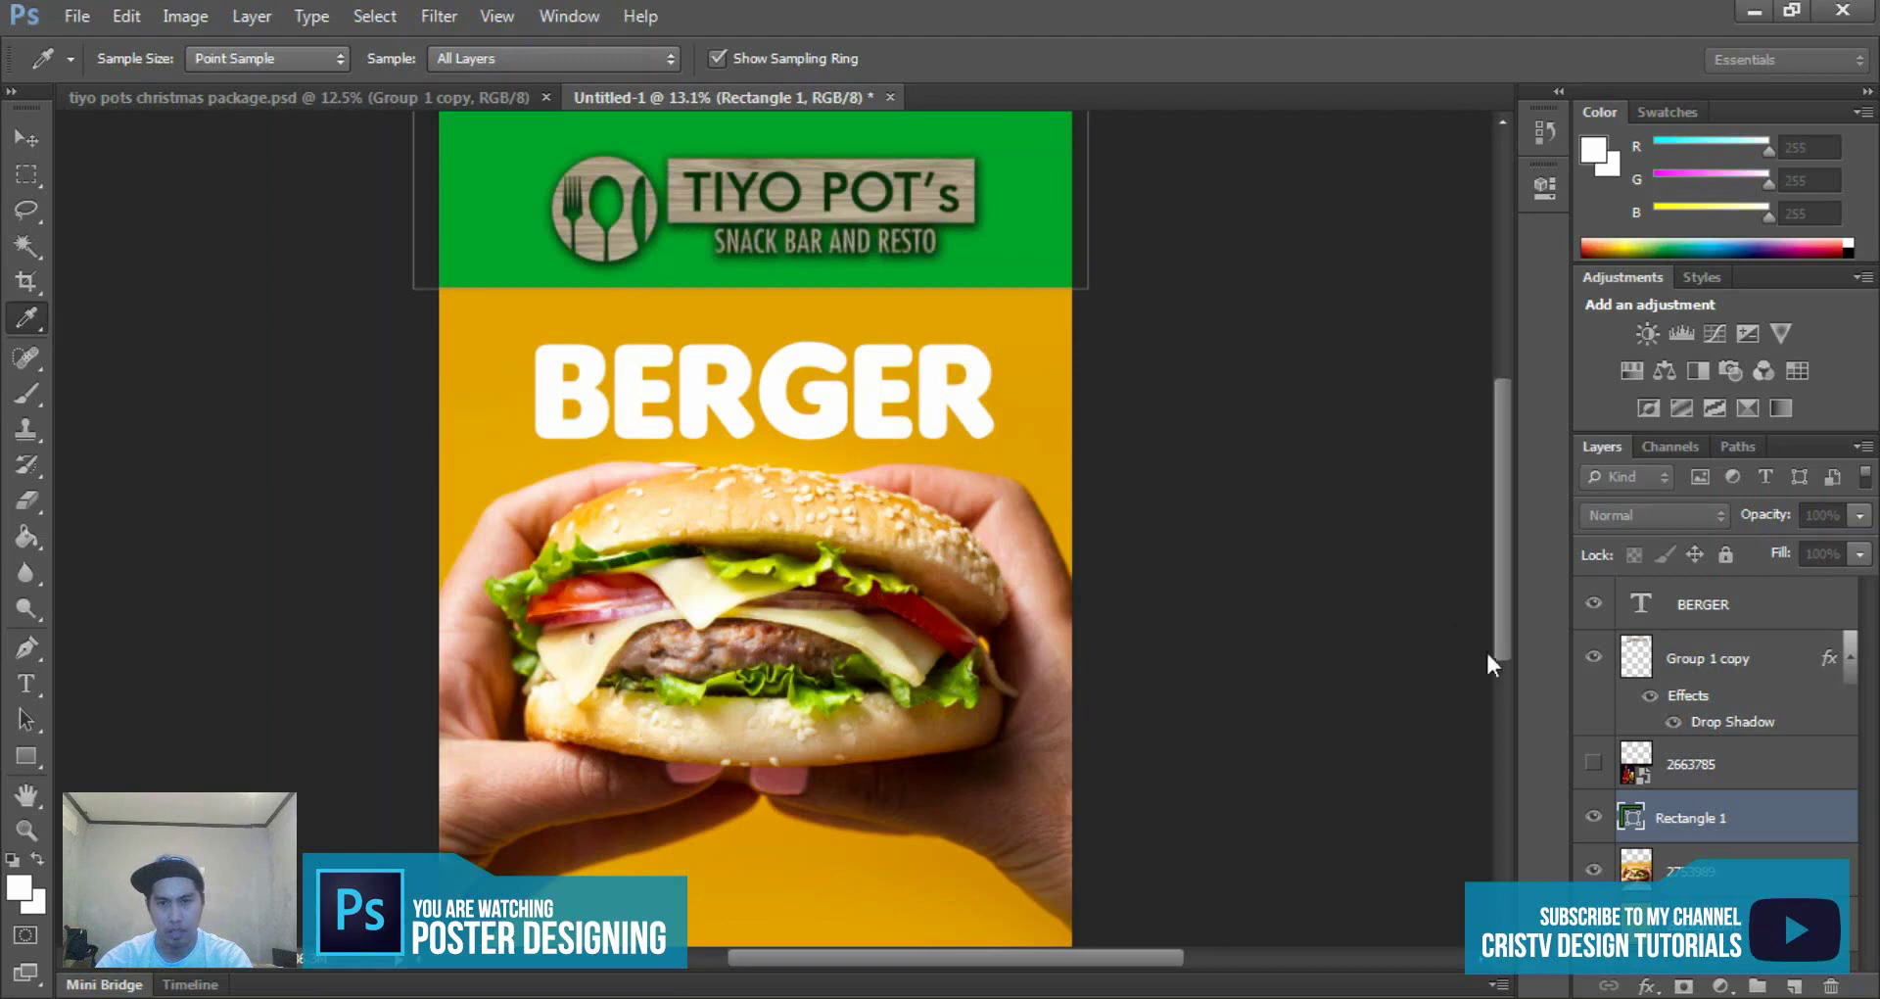
pyautogui.moveTo(1478, 709); pyautogui.dragTo(1498, 282)
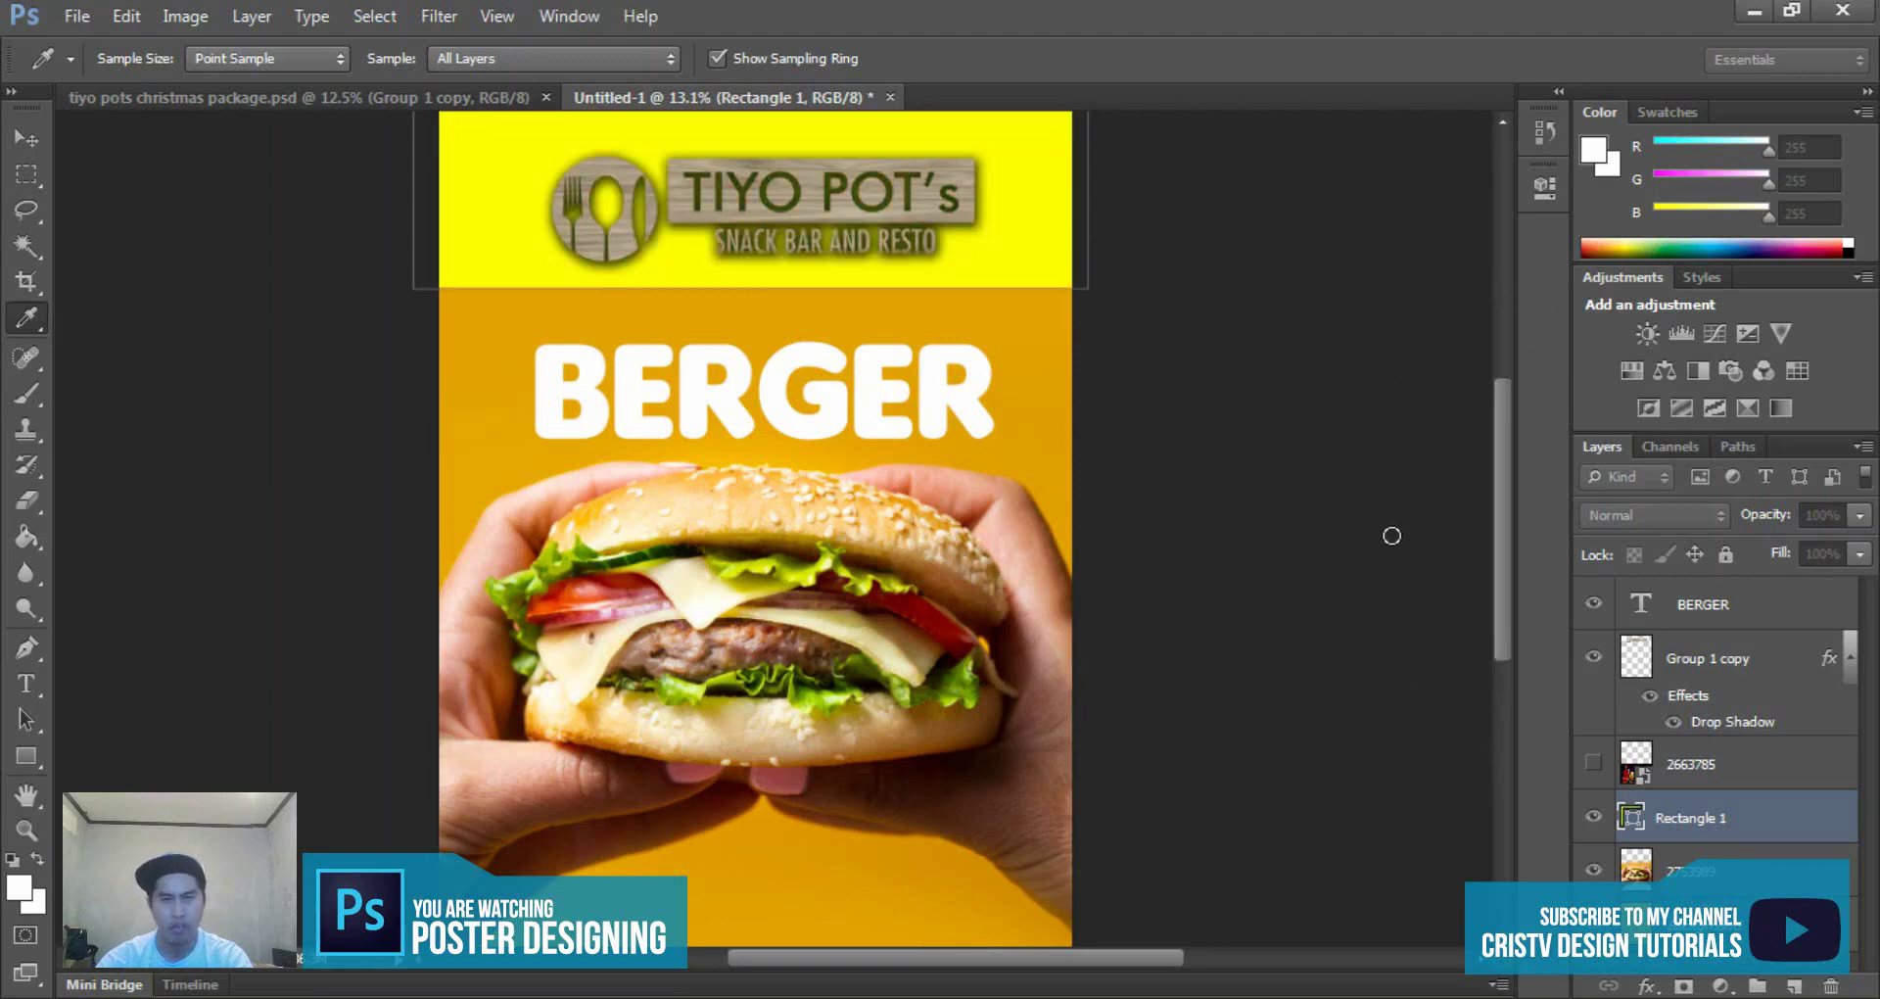
pyautogui.moveTo(1392, 536); pyautogui.dragTo(1443, 543)
pyautogui.moveTo(1478, 754); pyautogui.dragTo(1476, 359)
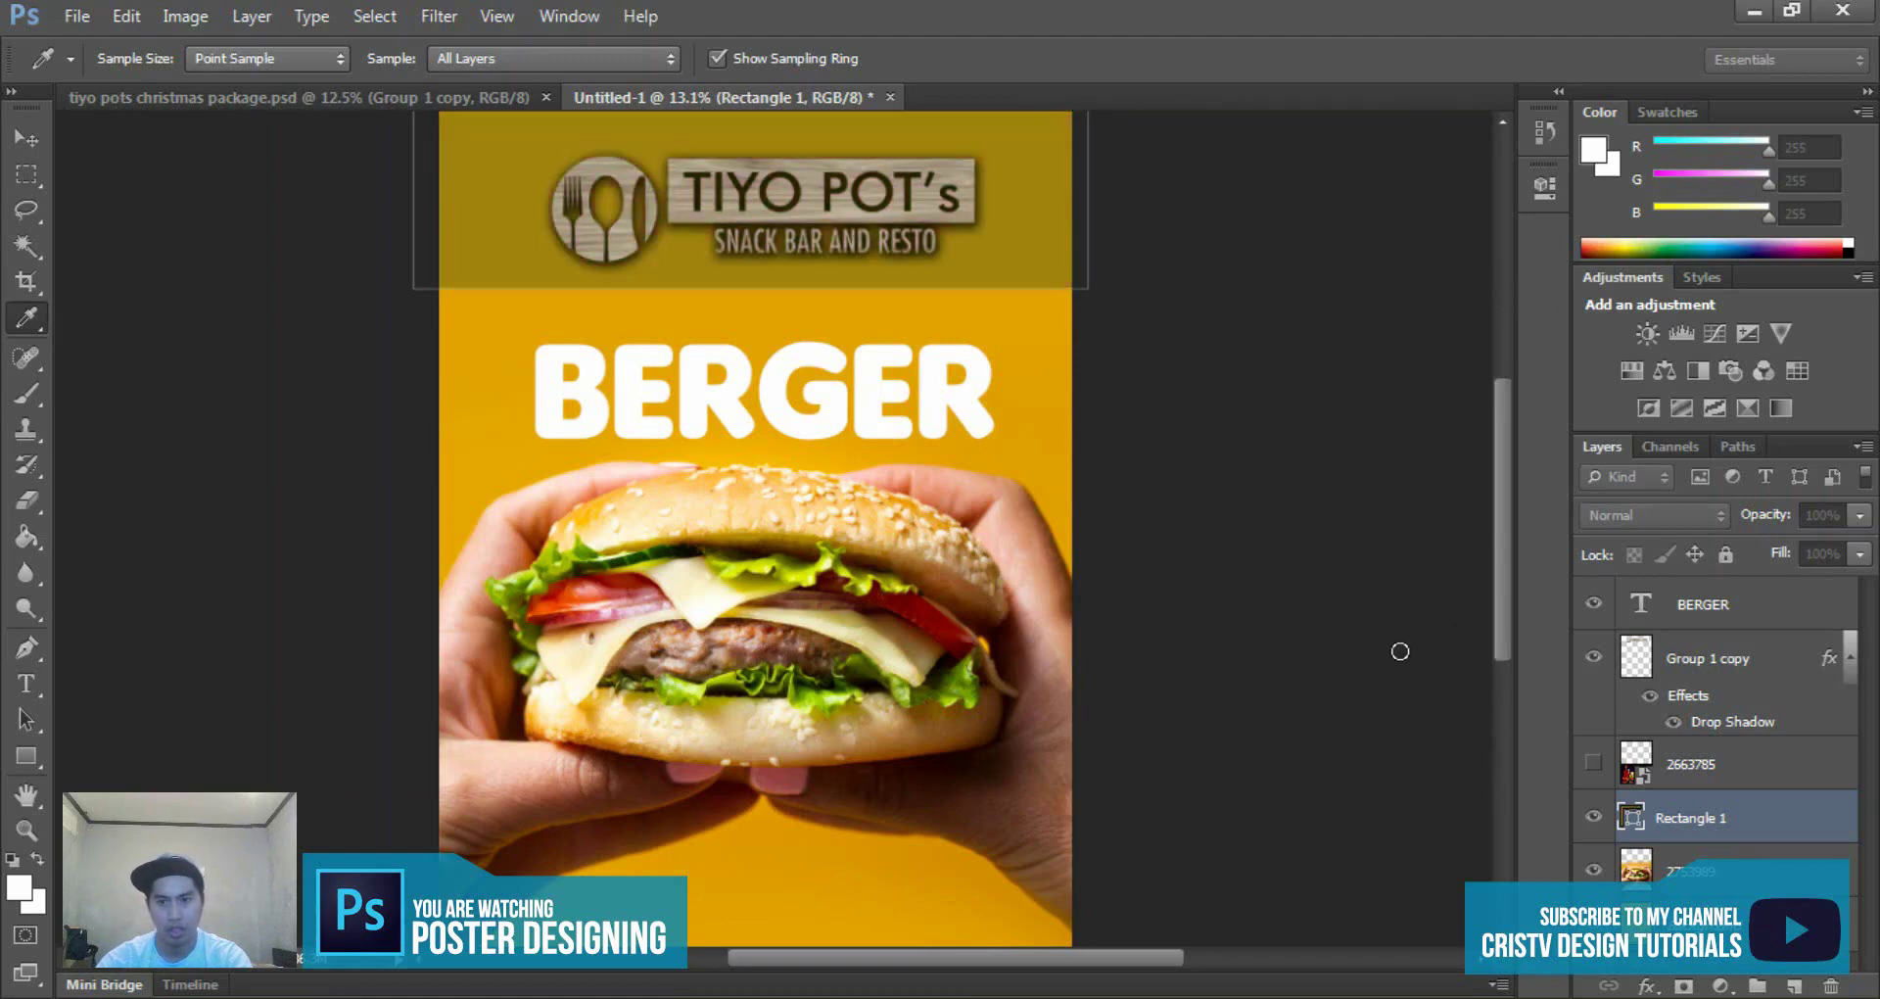
pyautogui.moveTo(1481, 757); pyautogui.dragTo(1455, 425)
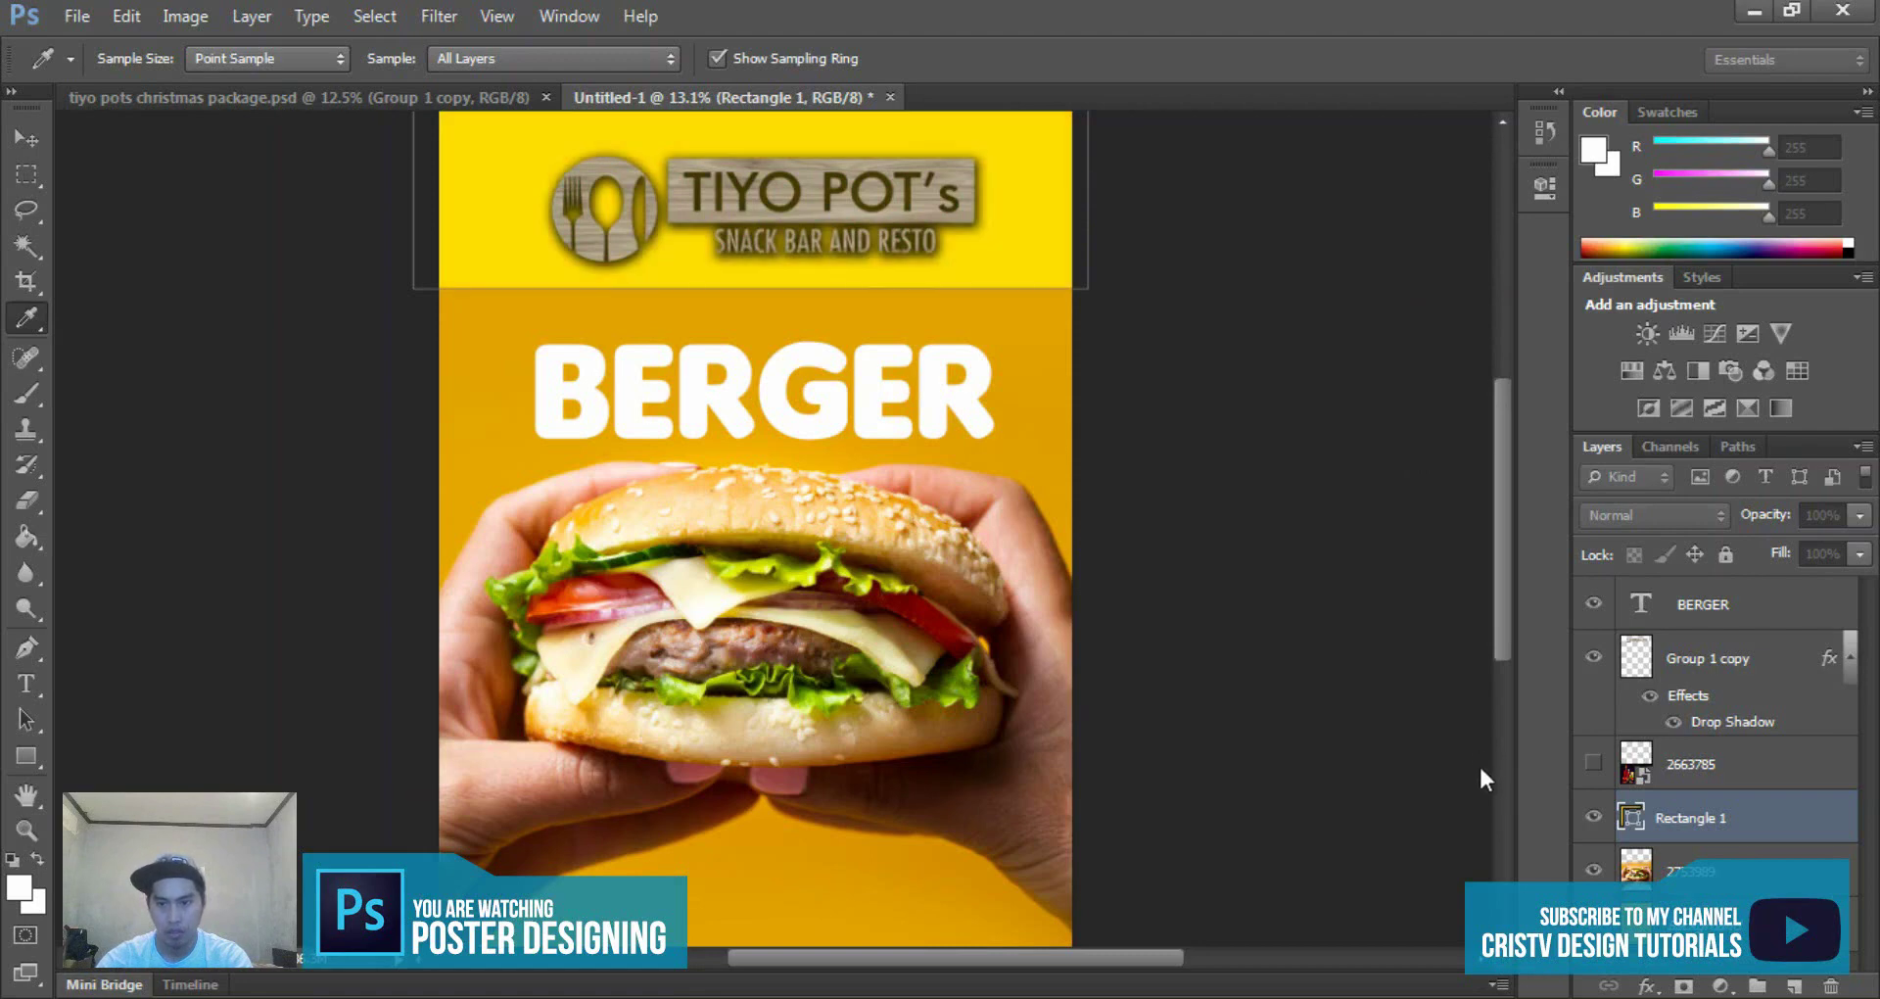
# - Set the orange band rectangle's fill colour to black
pyautogui.press('v')
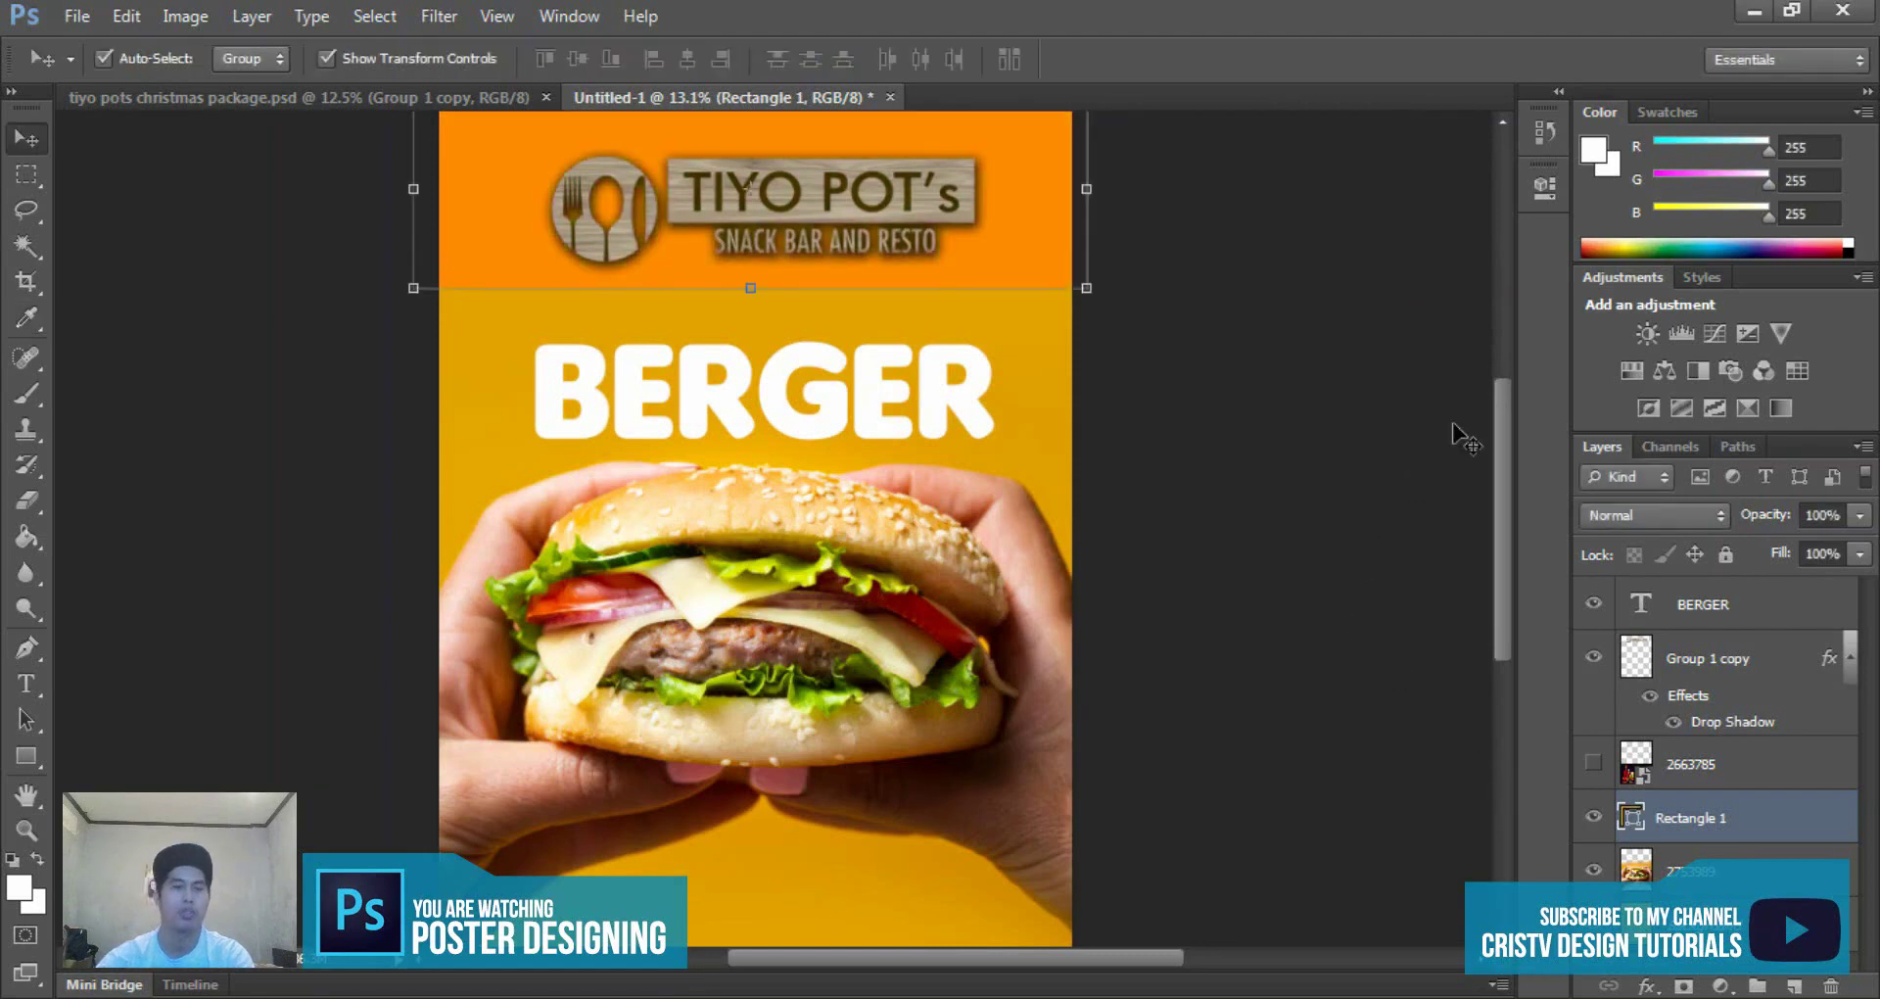
pyautogui.scroll(-2, 1173, 467)
pyautogui.scroll(4, 1080, 345)
pyautogui.moveTo(1080, 345); pyautogui.dragTo(1041, 345)
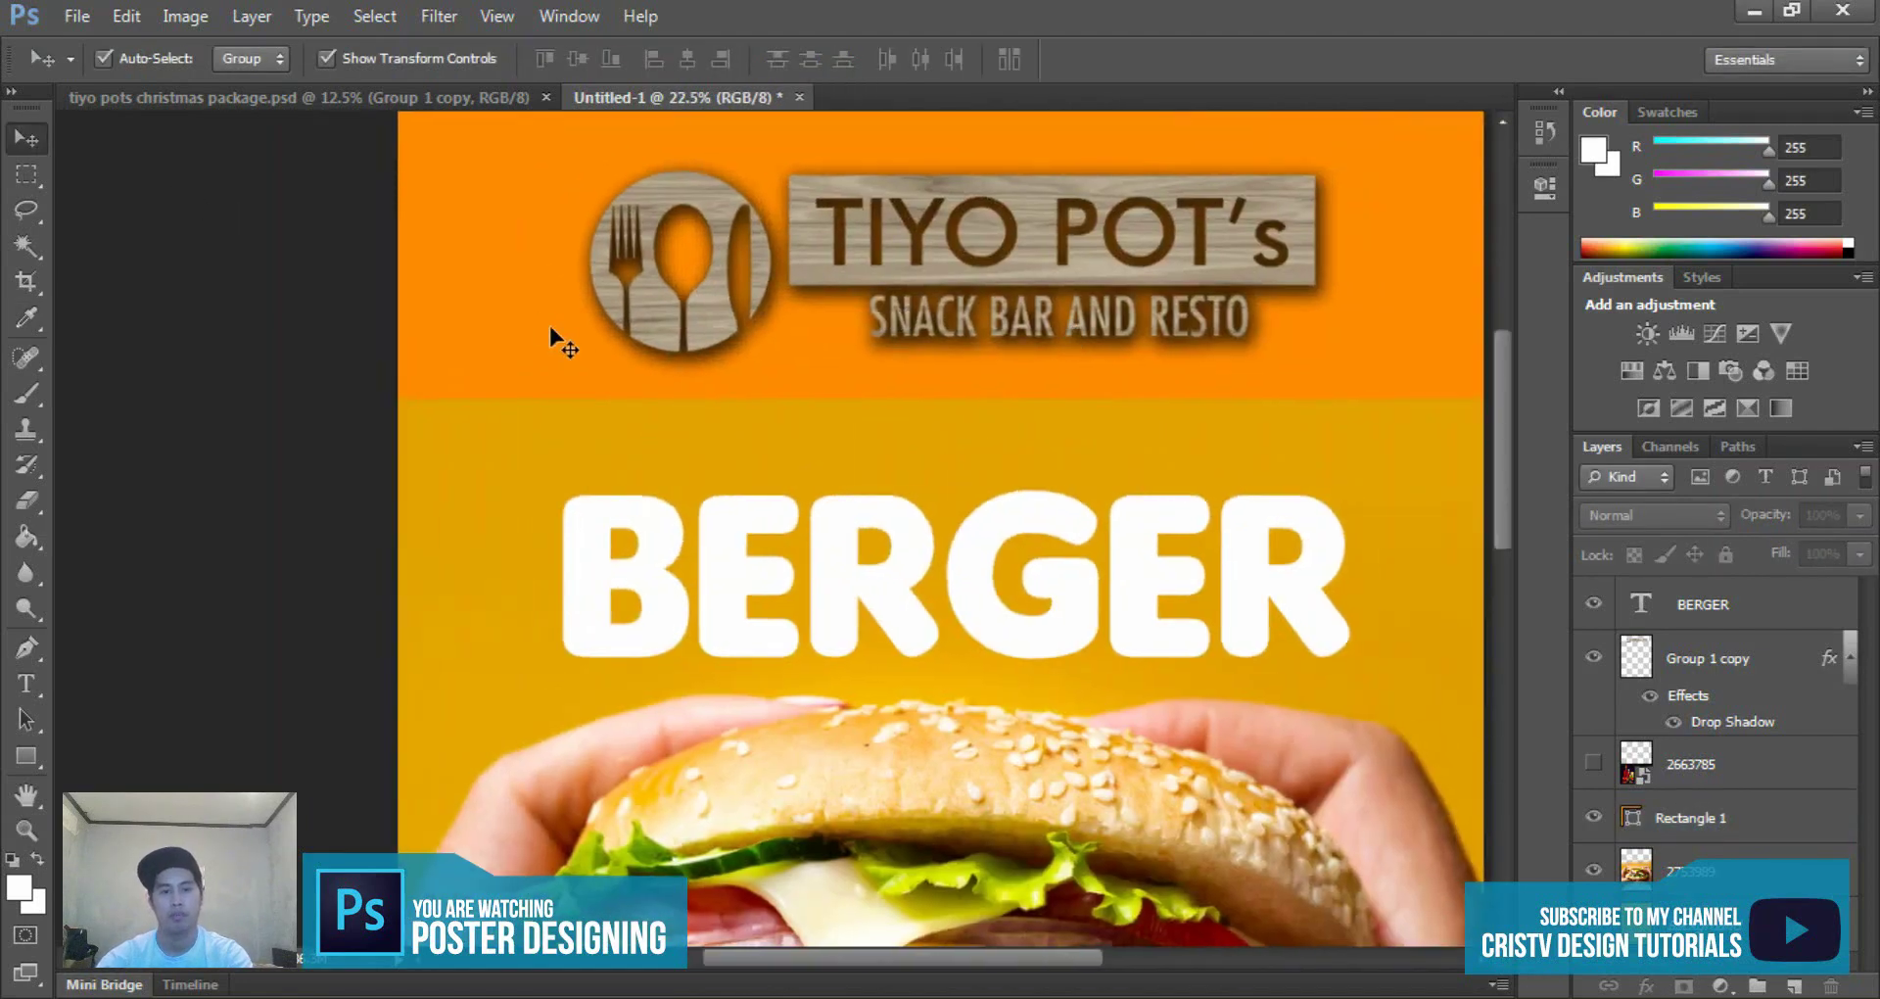
pyautogui.click(1724, 817)
pyautogui.doubleClick(1631, 818)
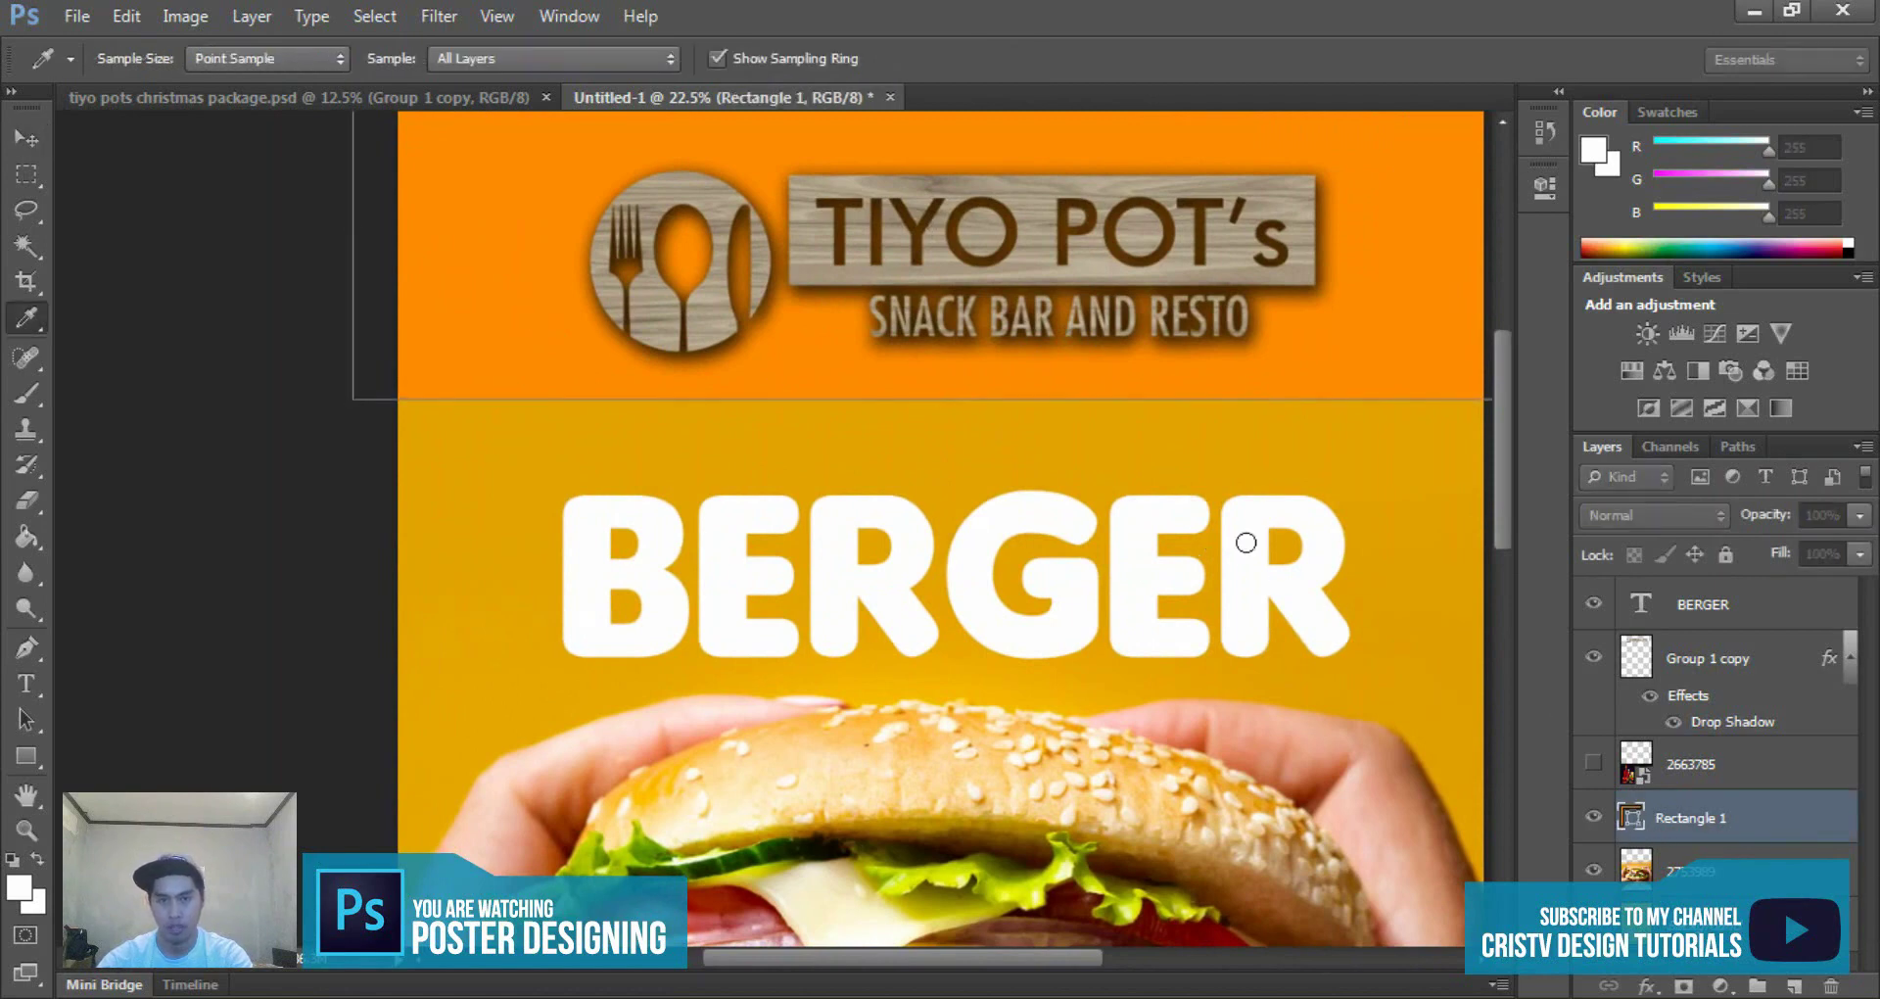
pyautogui.click(1222, 718)
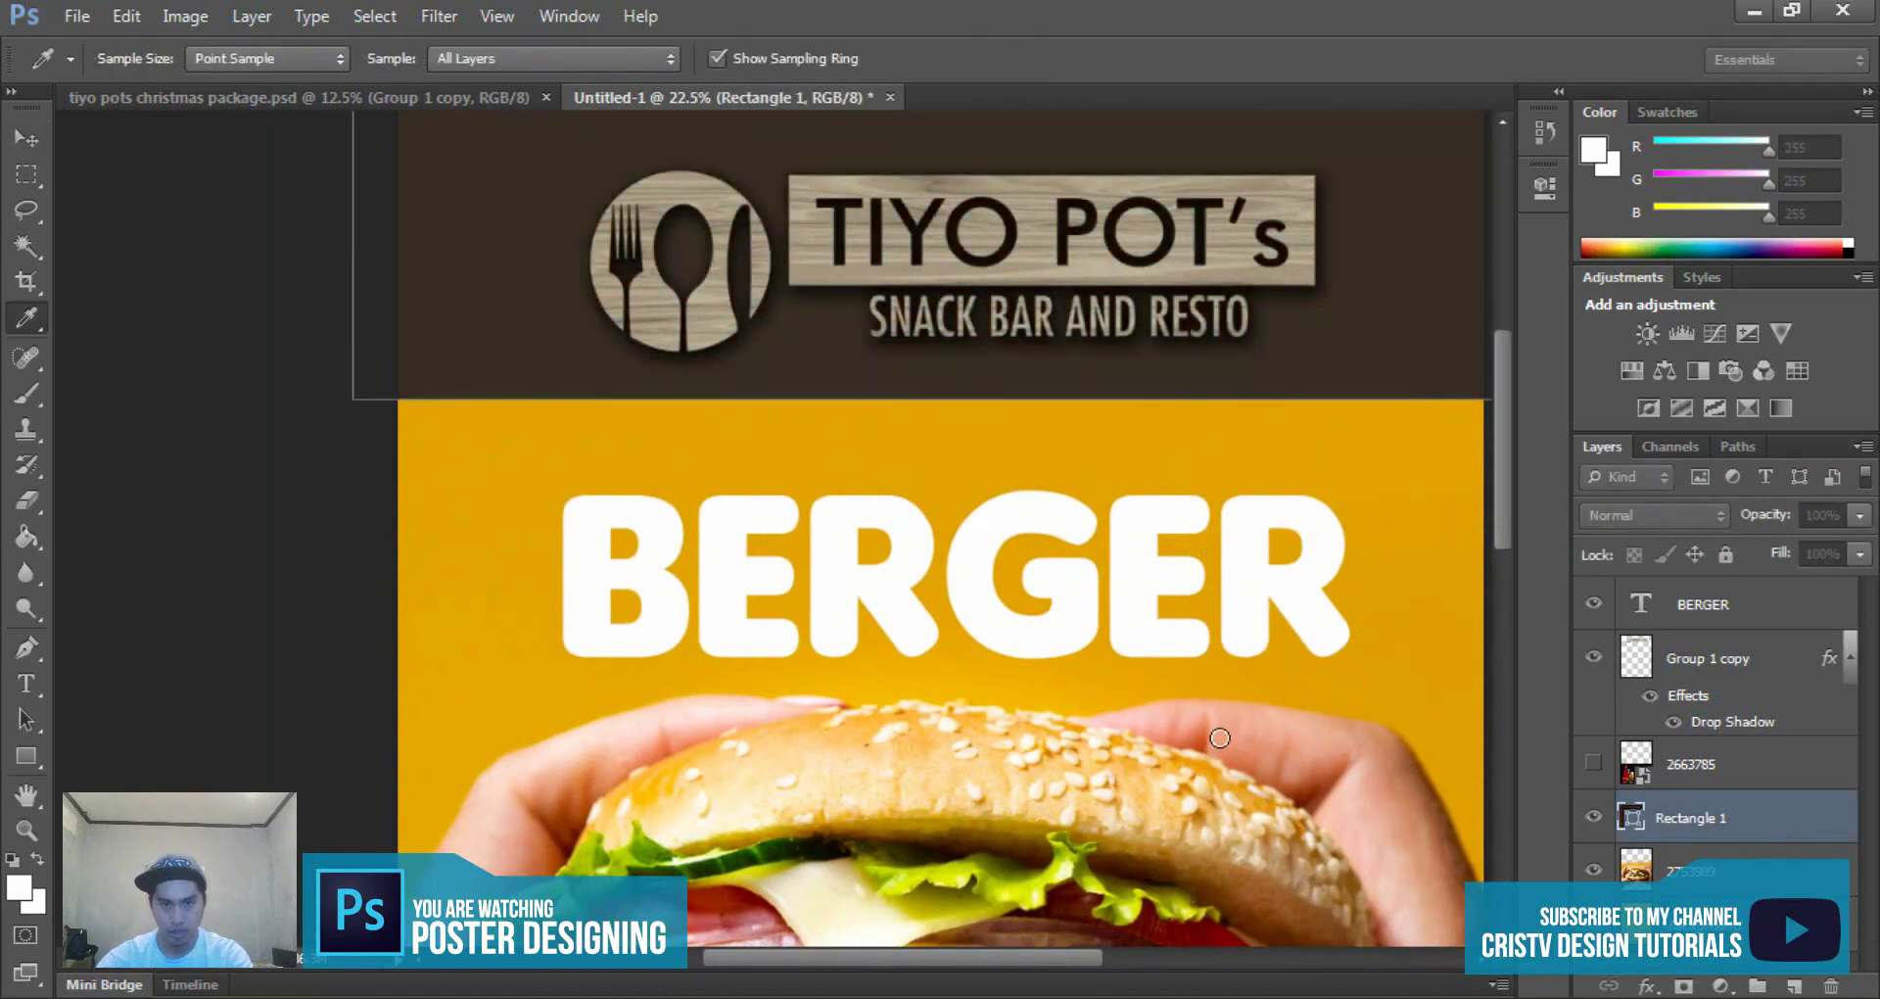
pyautogui.press('Return')
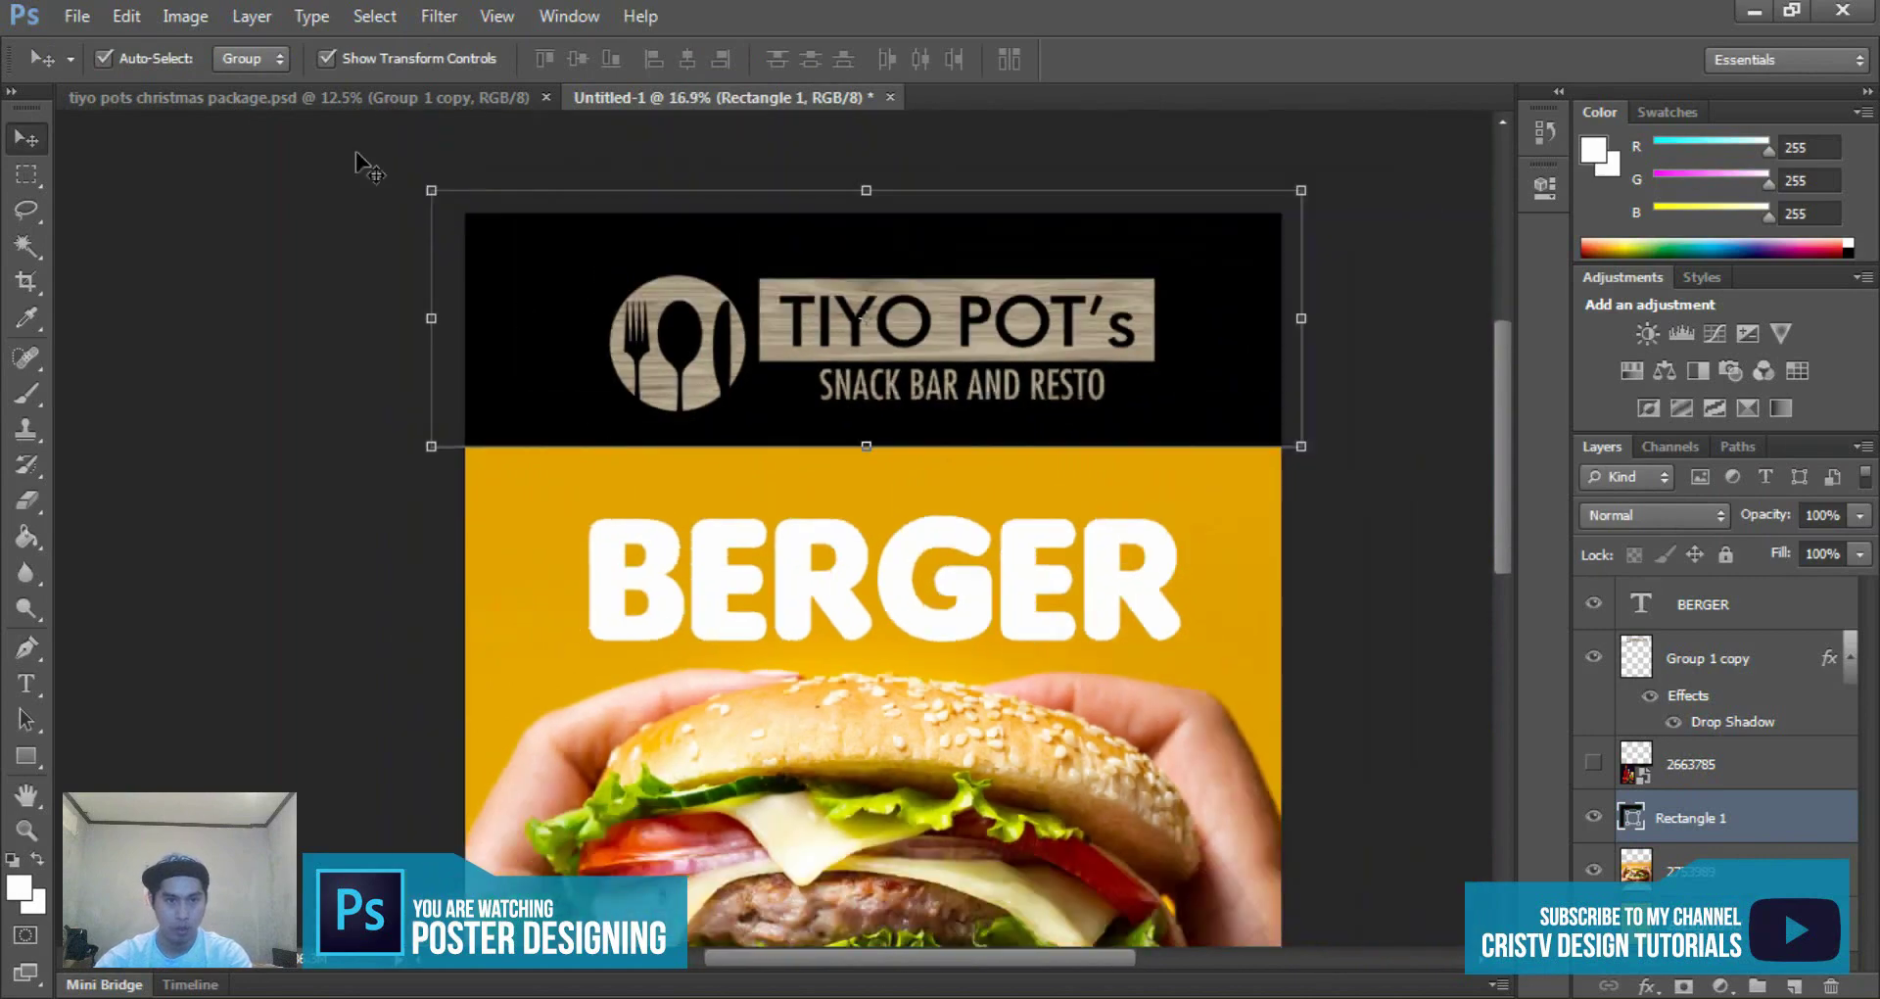
# - Drag the logo group from the christmas package poster into the burger poster
pyautogui.click(335, 96)
pyautogui.hotkey('ctrl', '+')
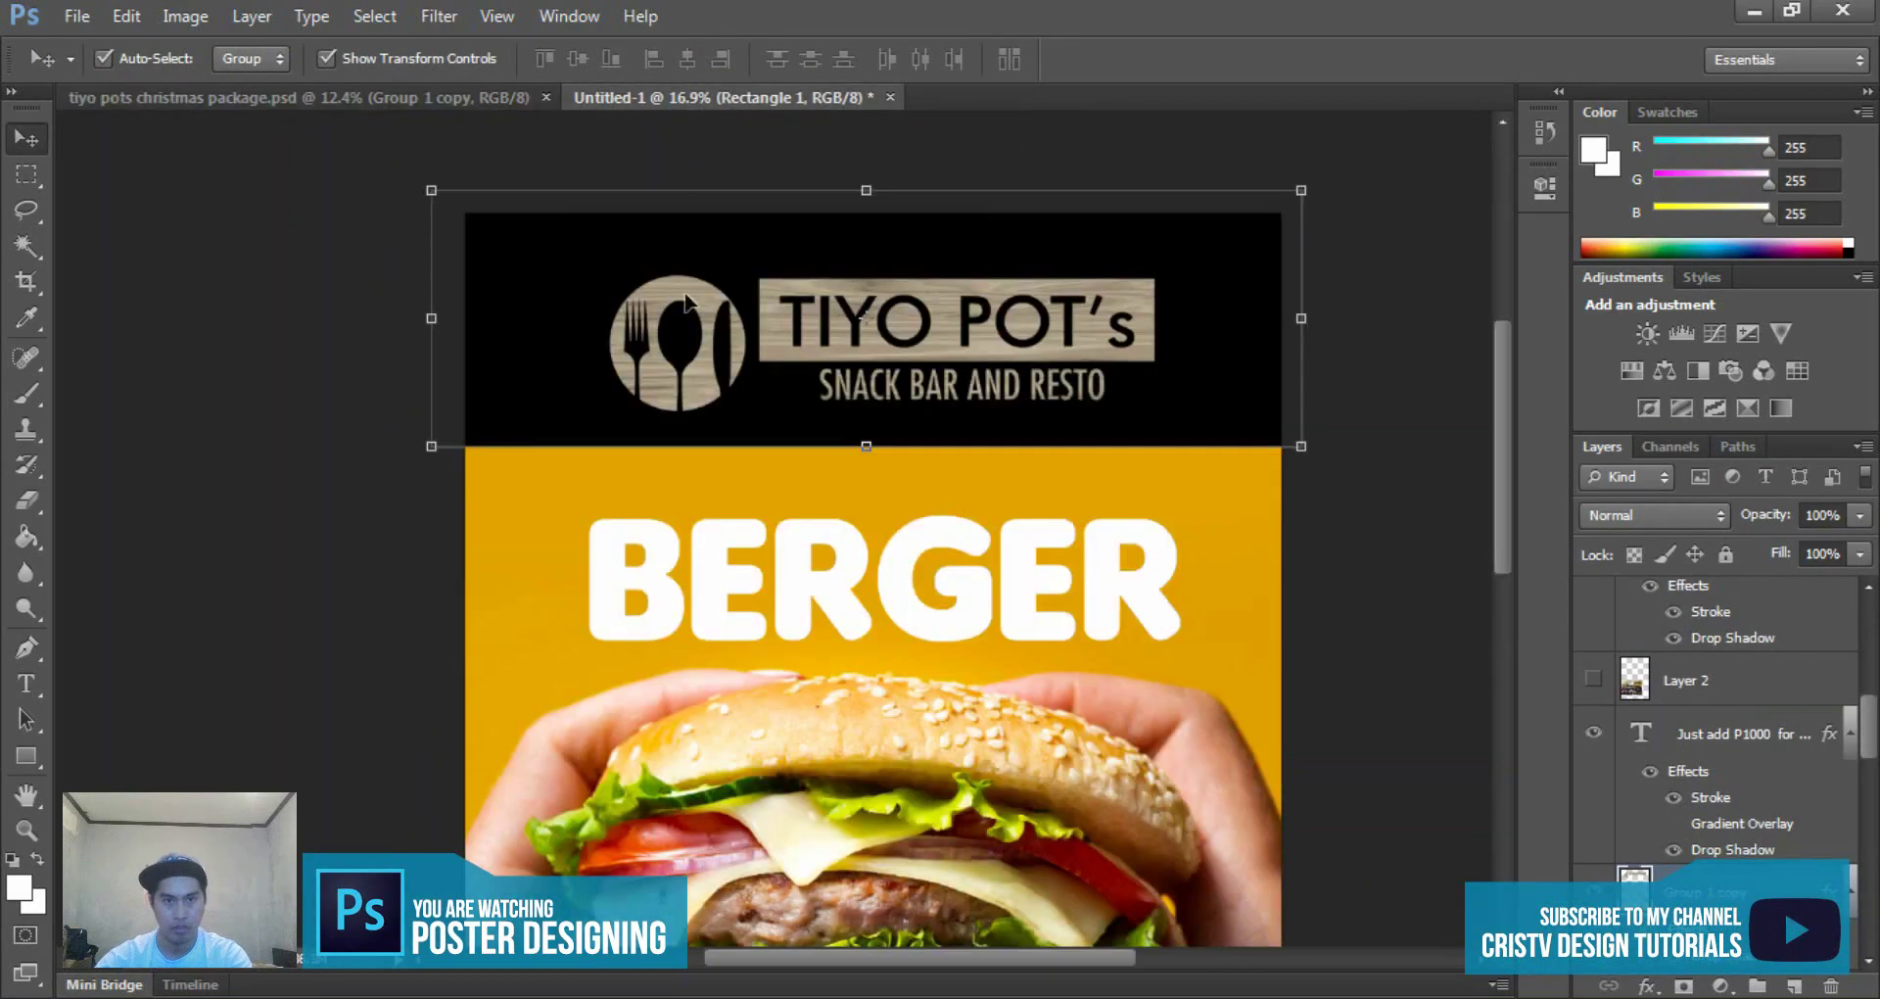
pyautogui.moveTo(682, 119); pyautogui.dragTo(1187, 344)
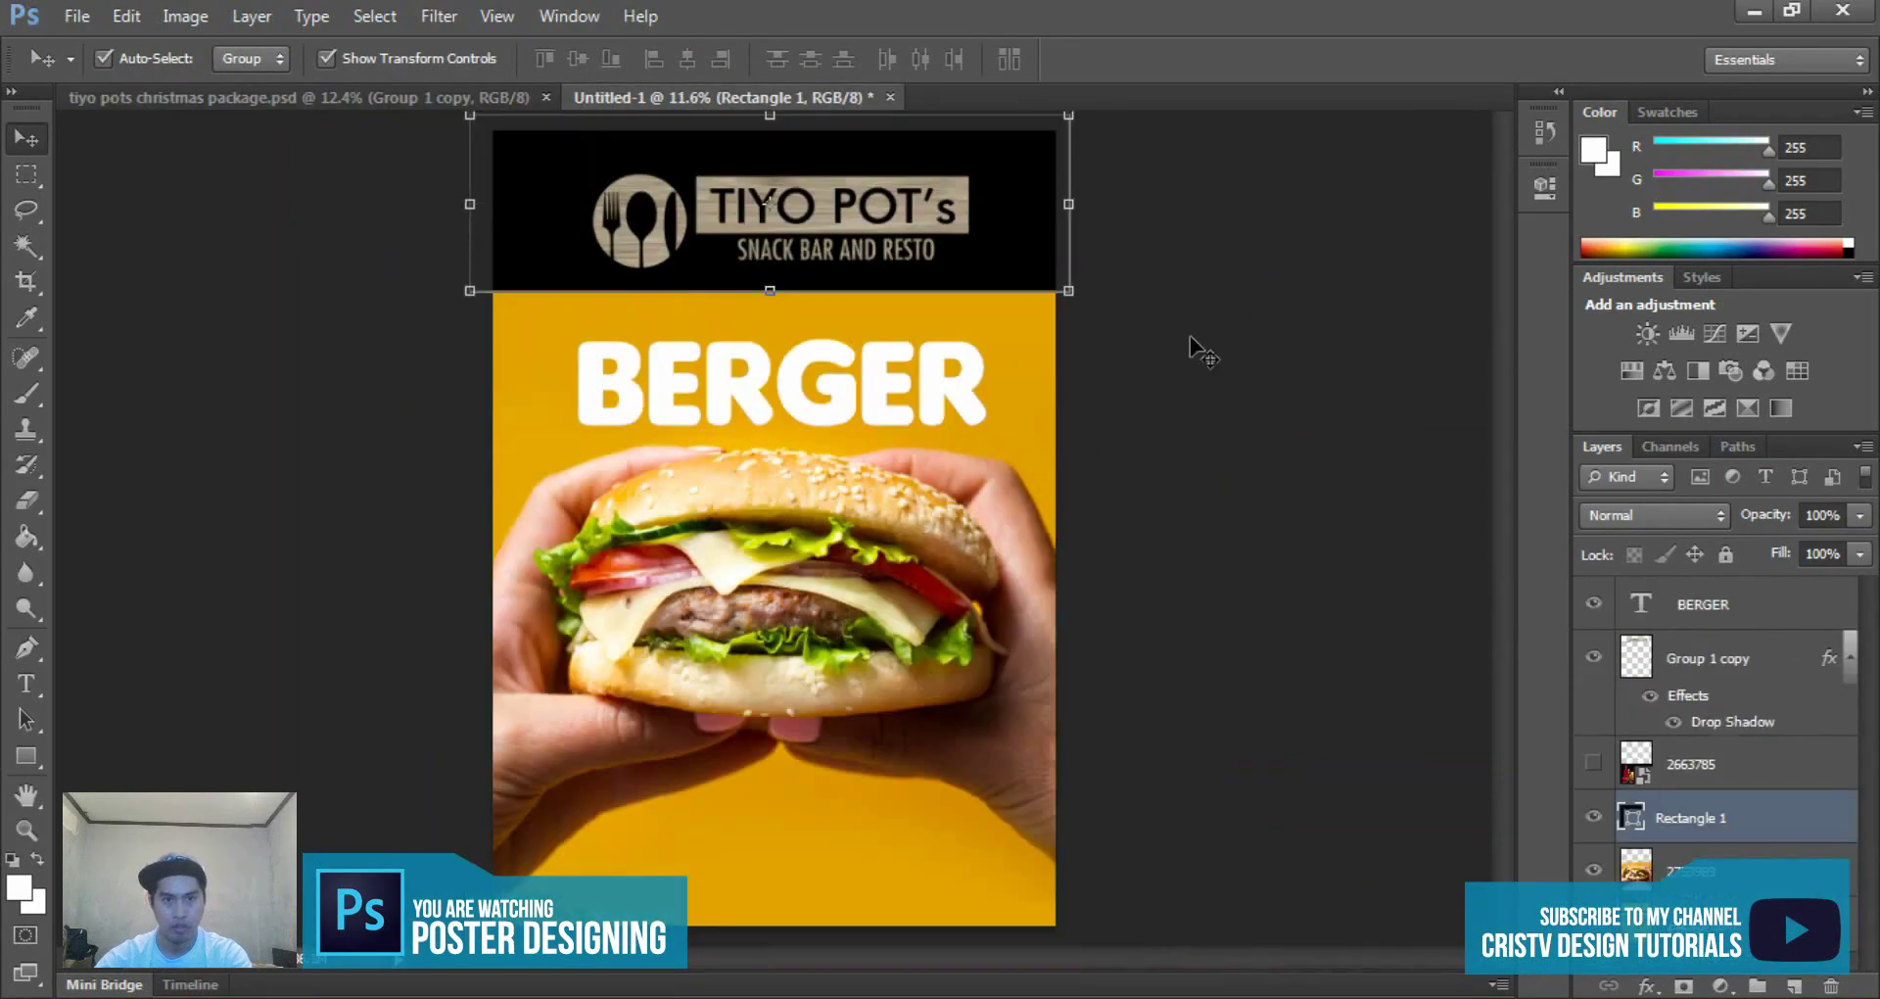
pyautogui.scroll(-2, 852, 316)
pyautogui.scroll(1, 924, 378)
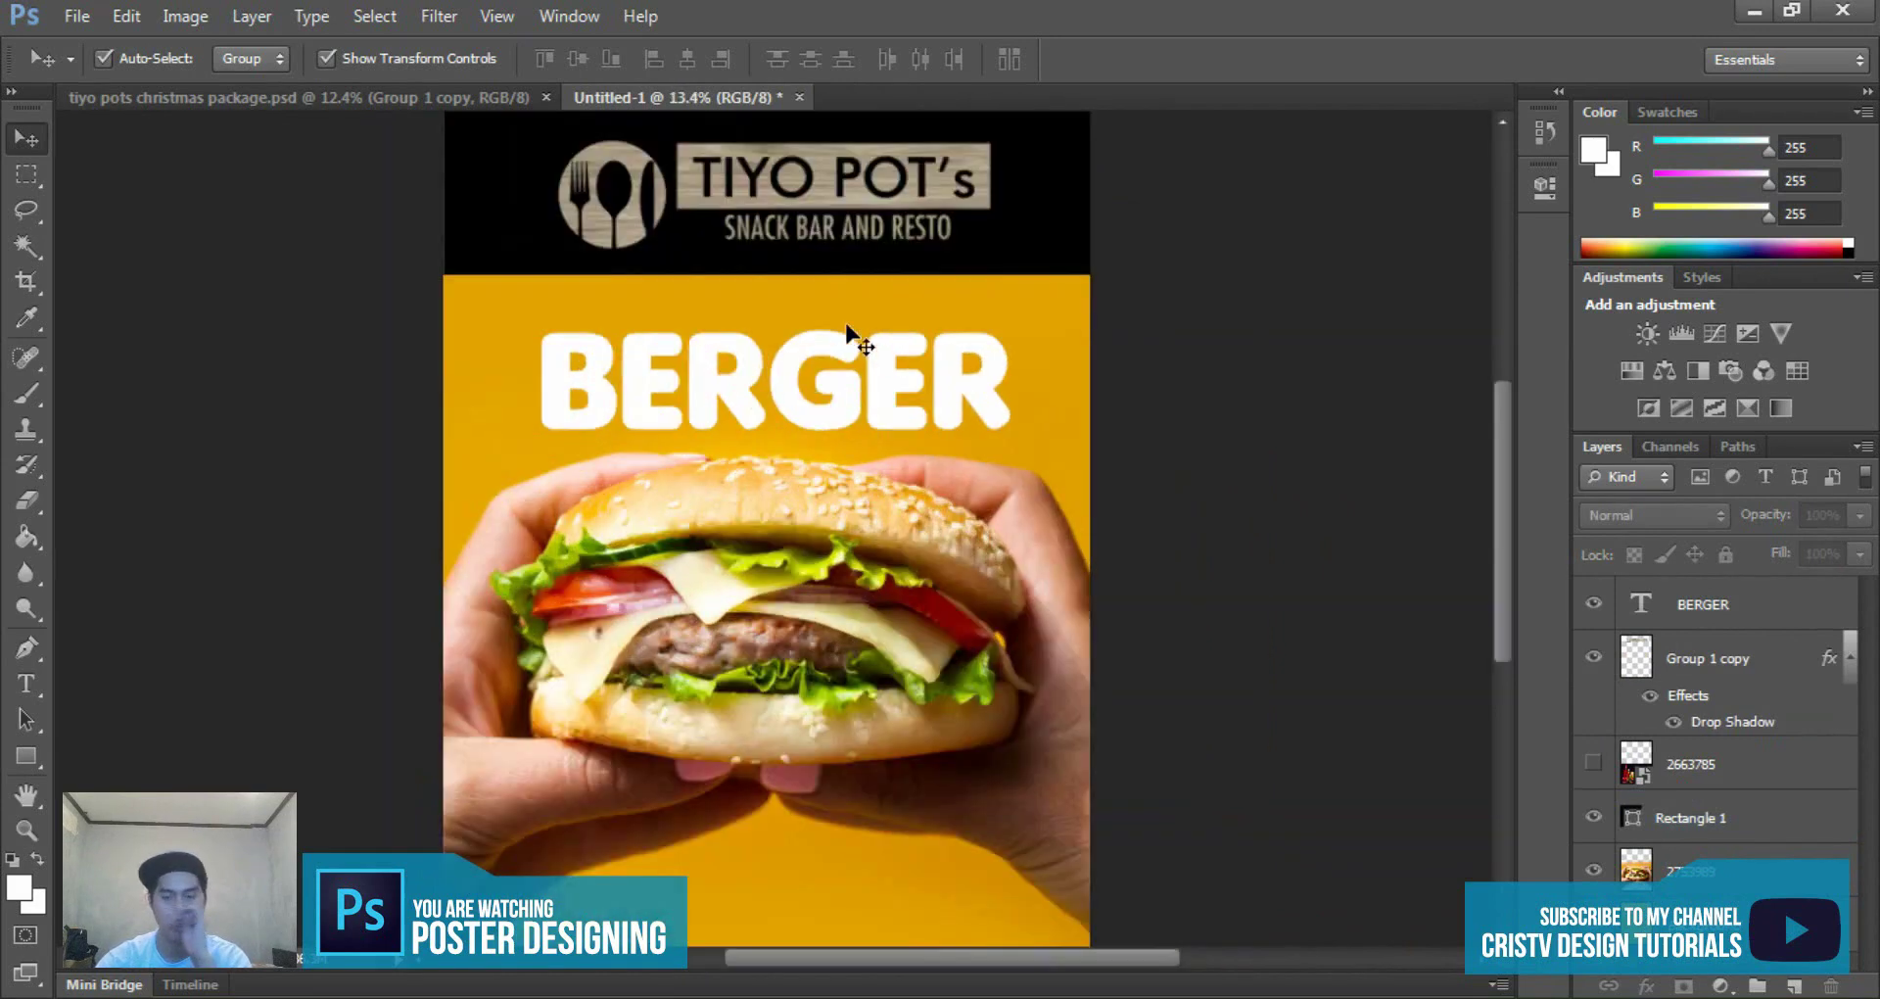
pyautogui.scroll(1, 1011, 391)
pyautogui.scroll(-3, 1011, 396)
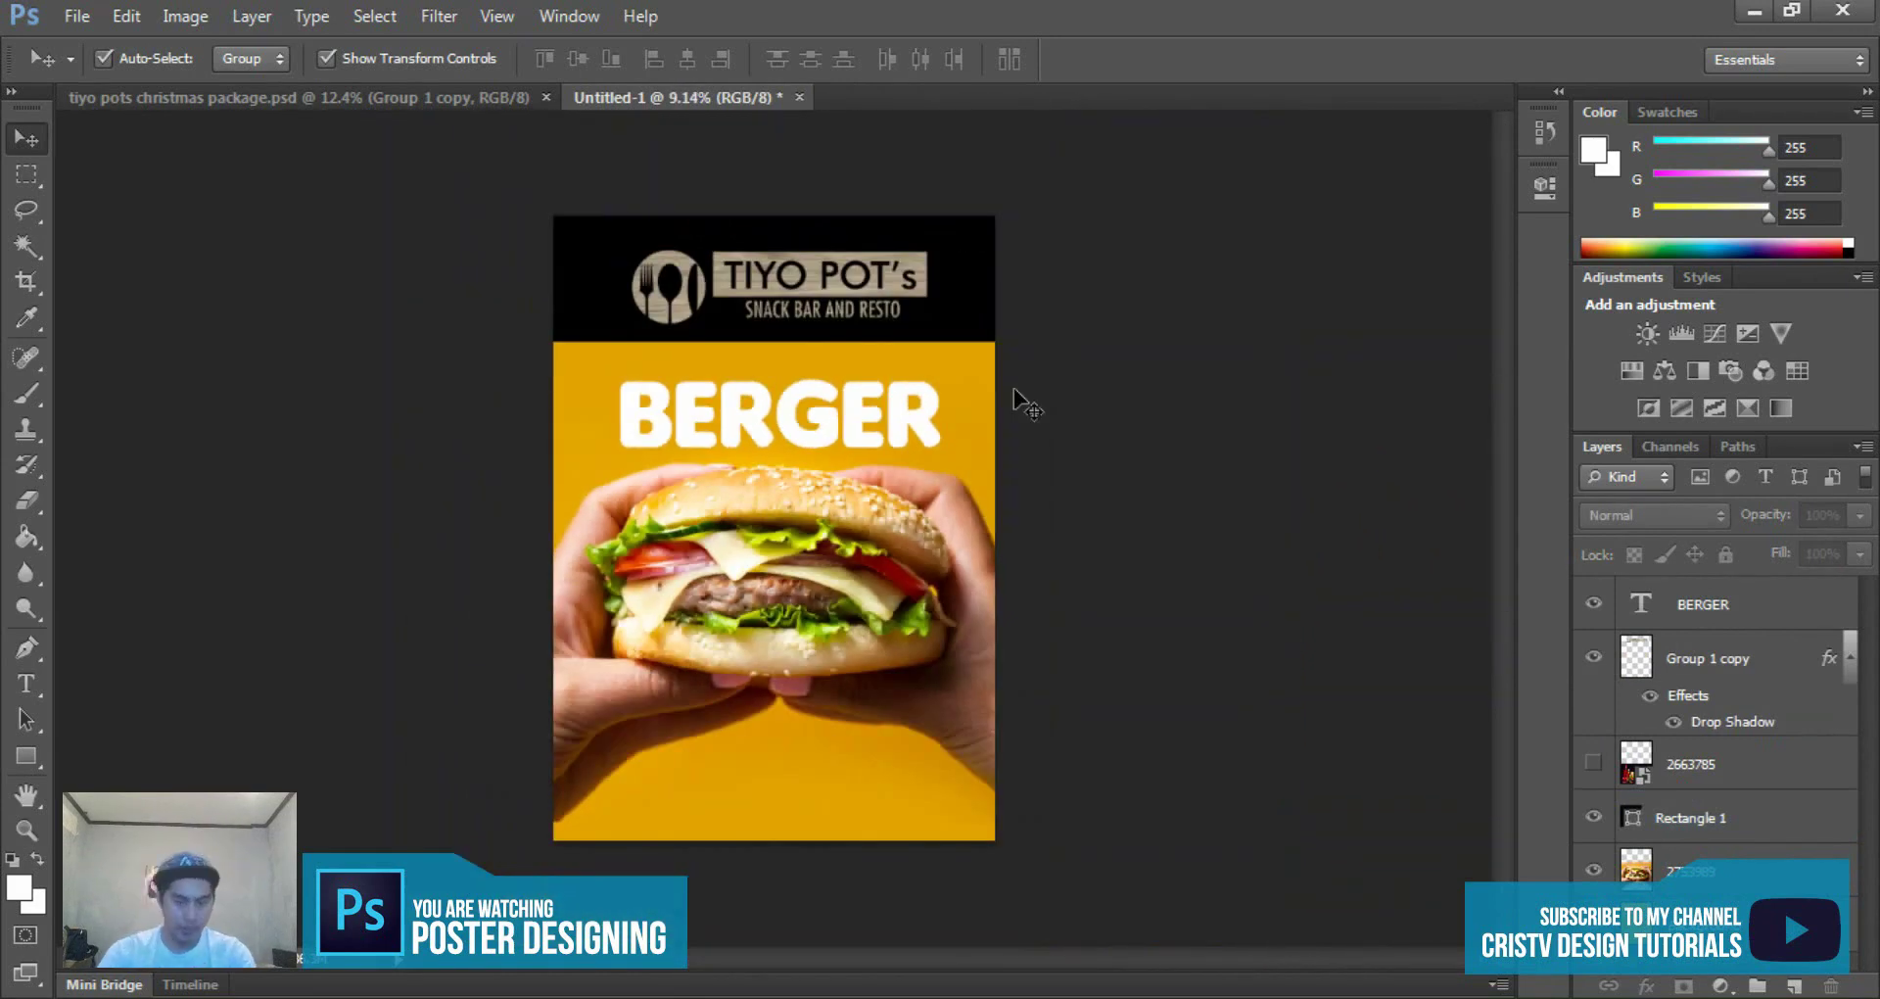
pyautogui.scroll(2, 568, 393)
pyautogui.click(910, 397)
pyautogui.scroll(1, 903, 366)
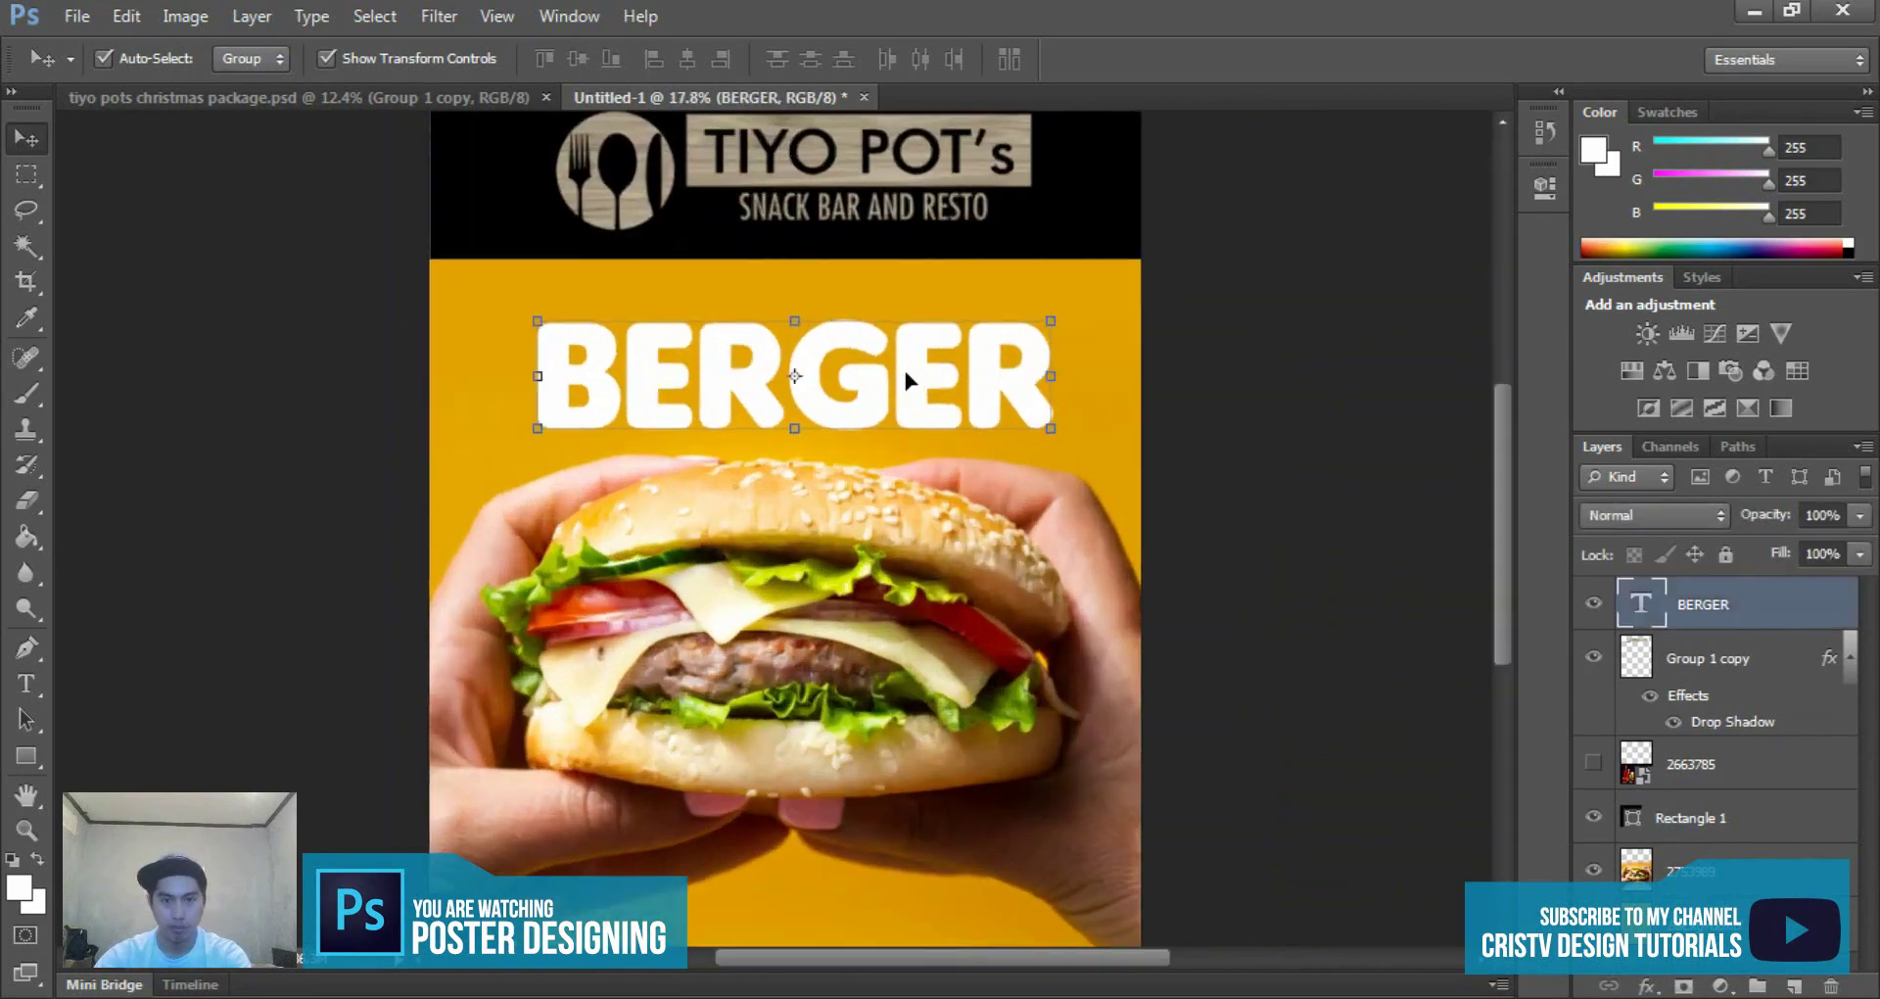
pyautogui.scroll(2, 619, 366)
pyautogui.scroll(-2, 619, 367)
pyautogui.scroll(-1, 1077, 411)
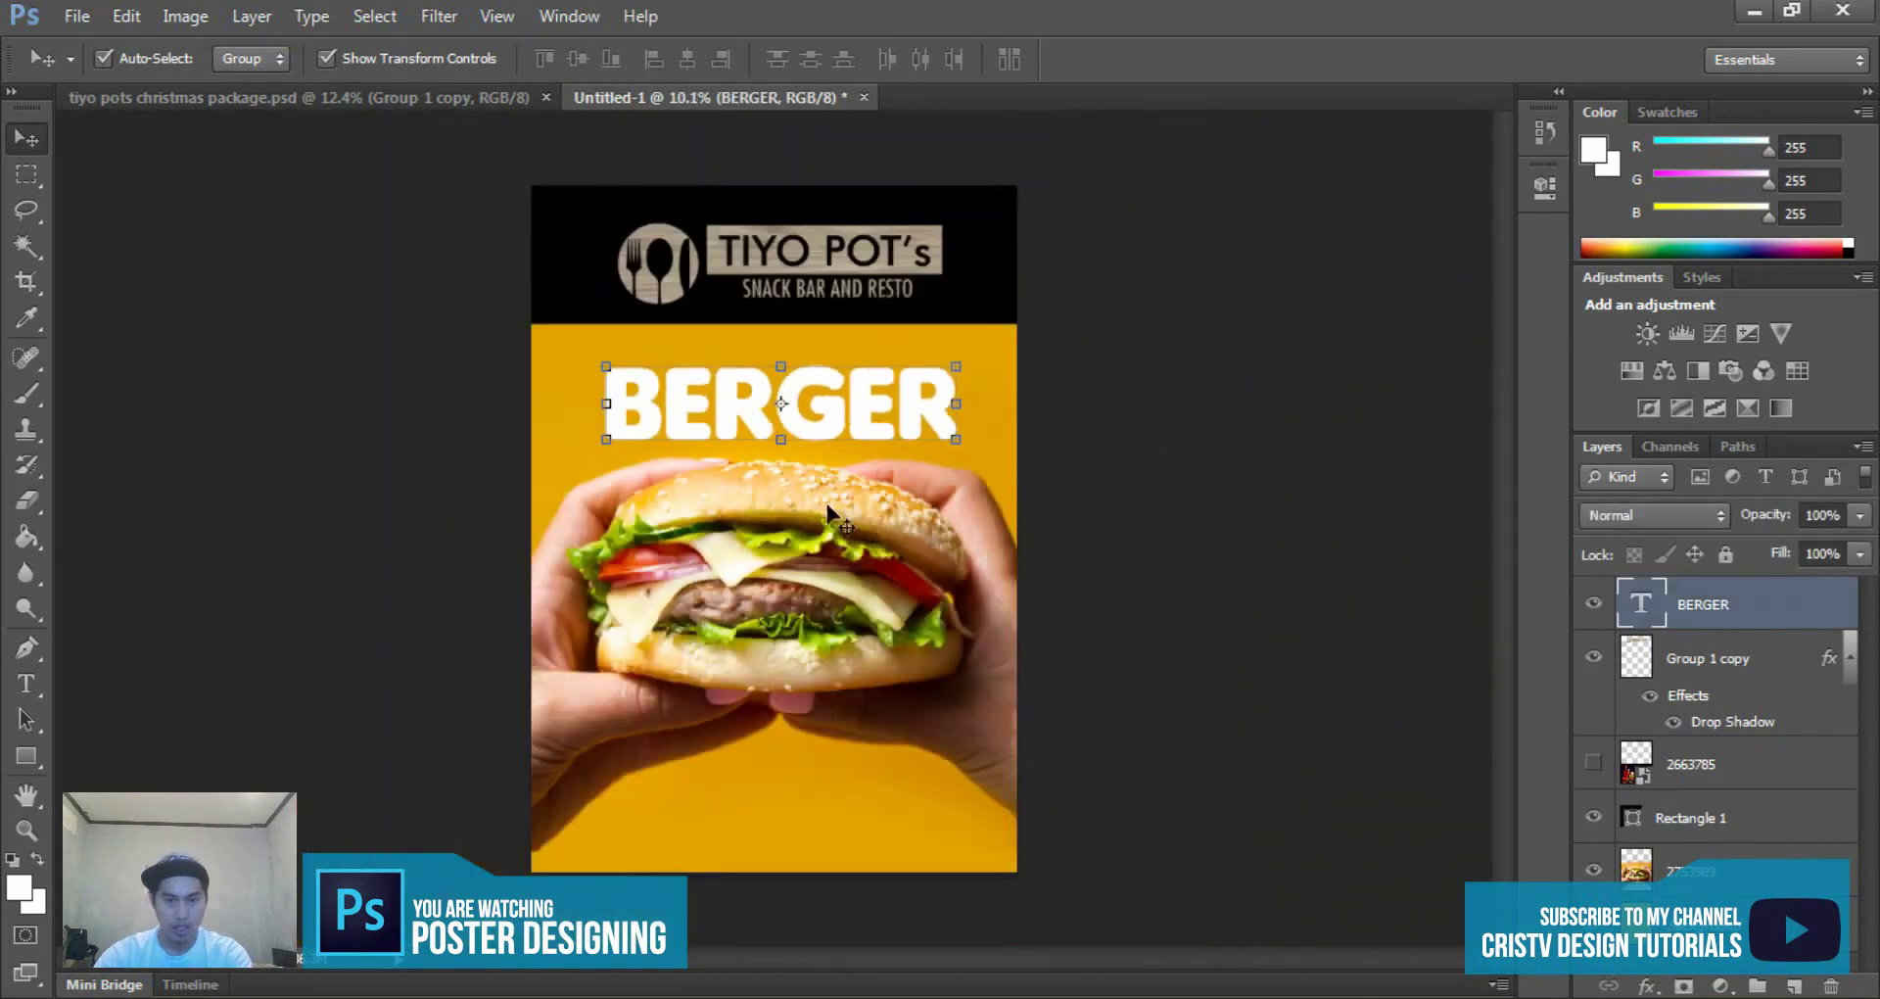
pyautogui.scroll(1, 852, 391)
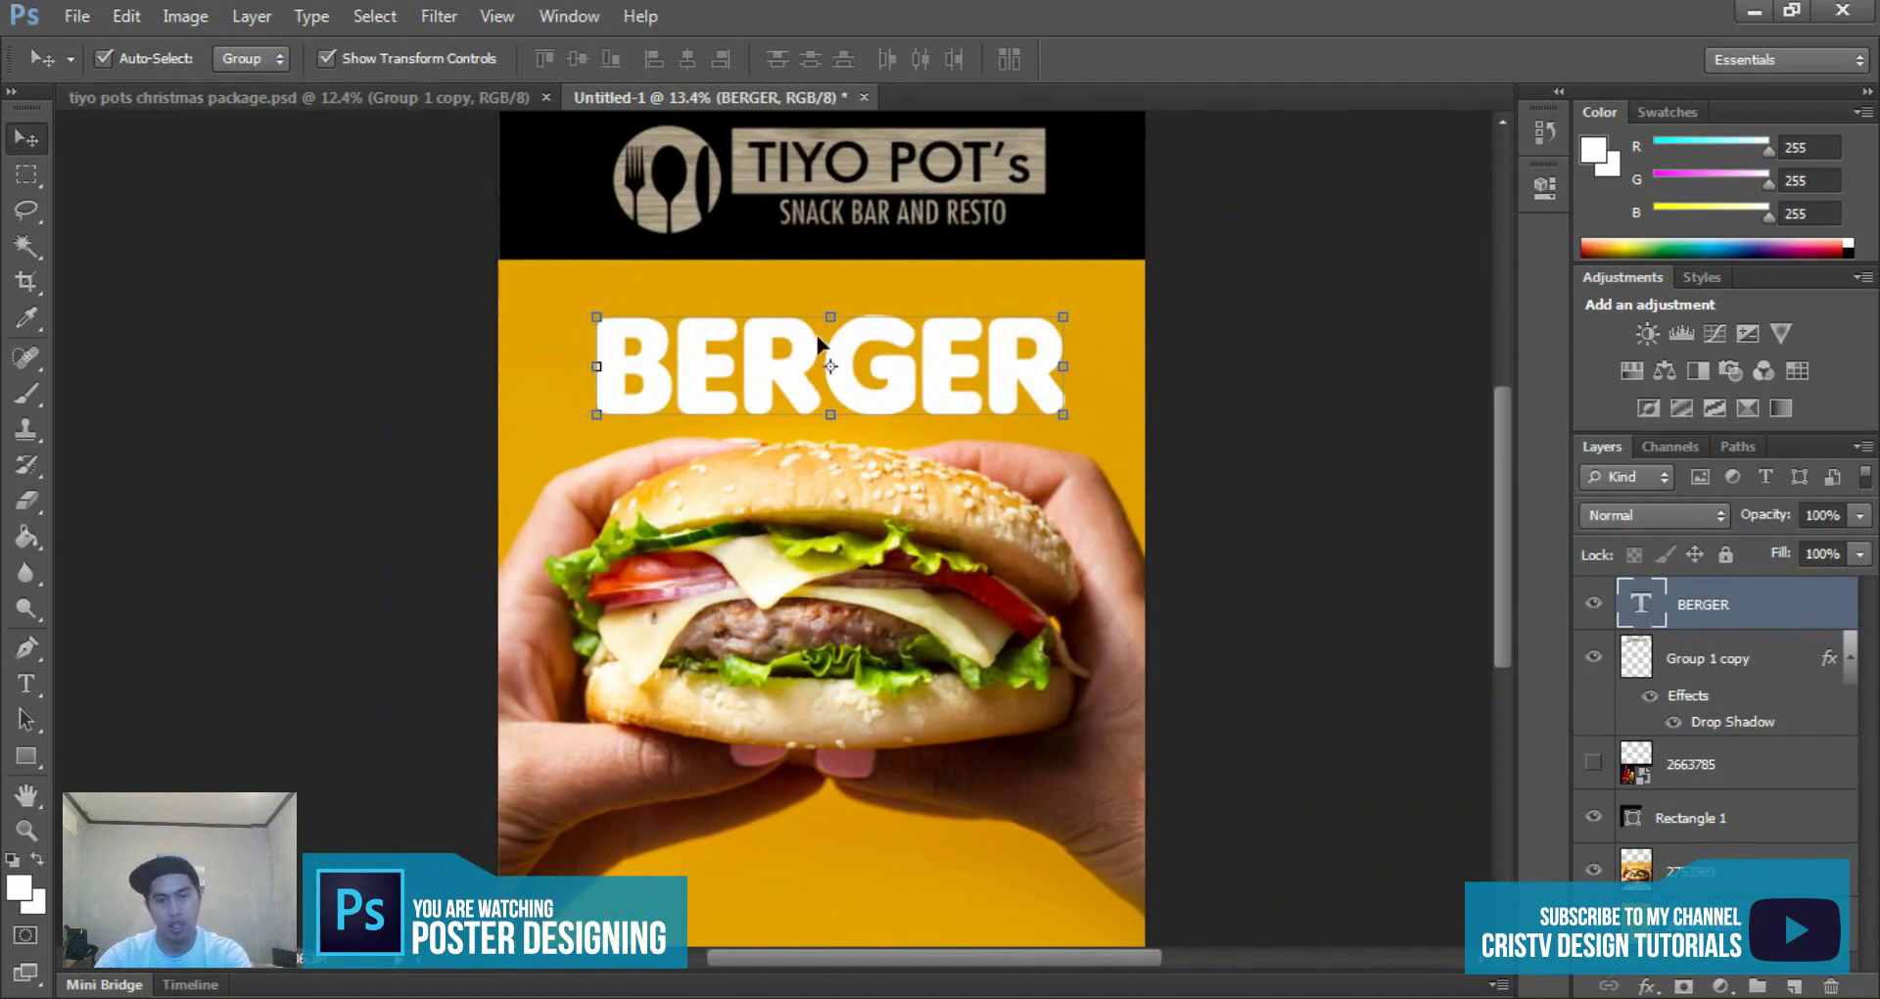
pyautogui.scroll(2, 819, 342)
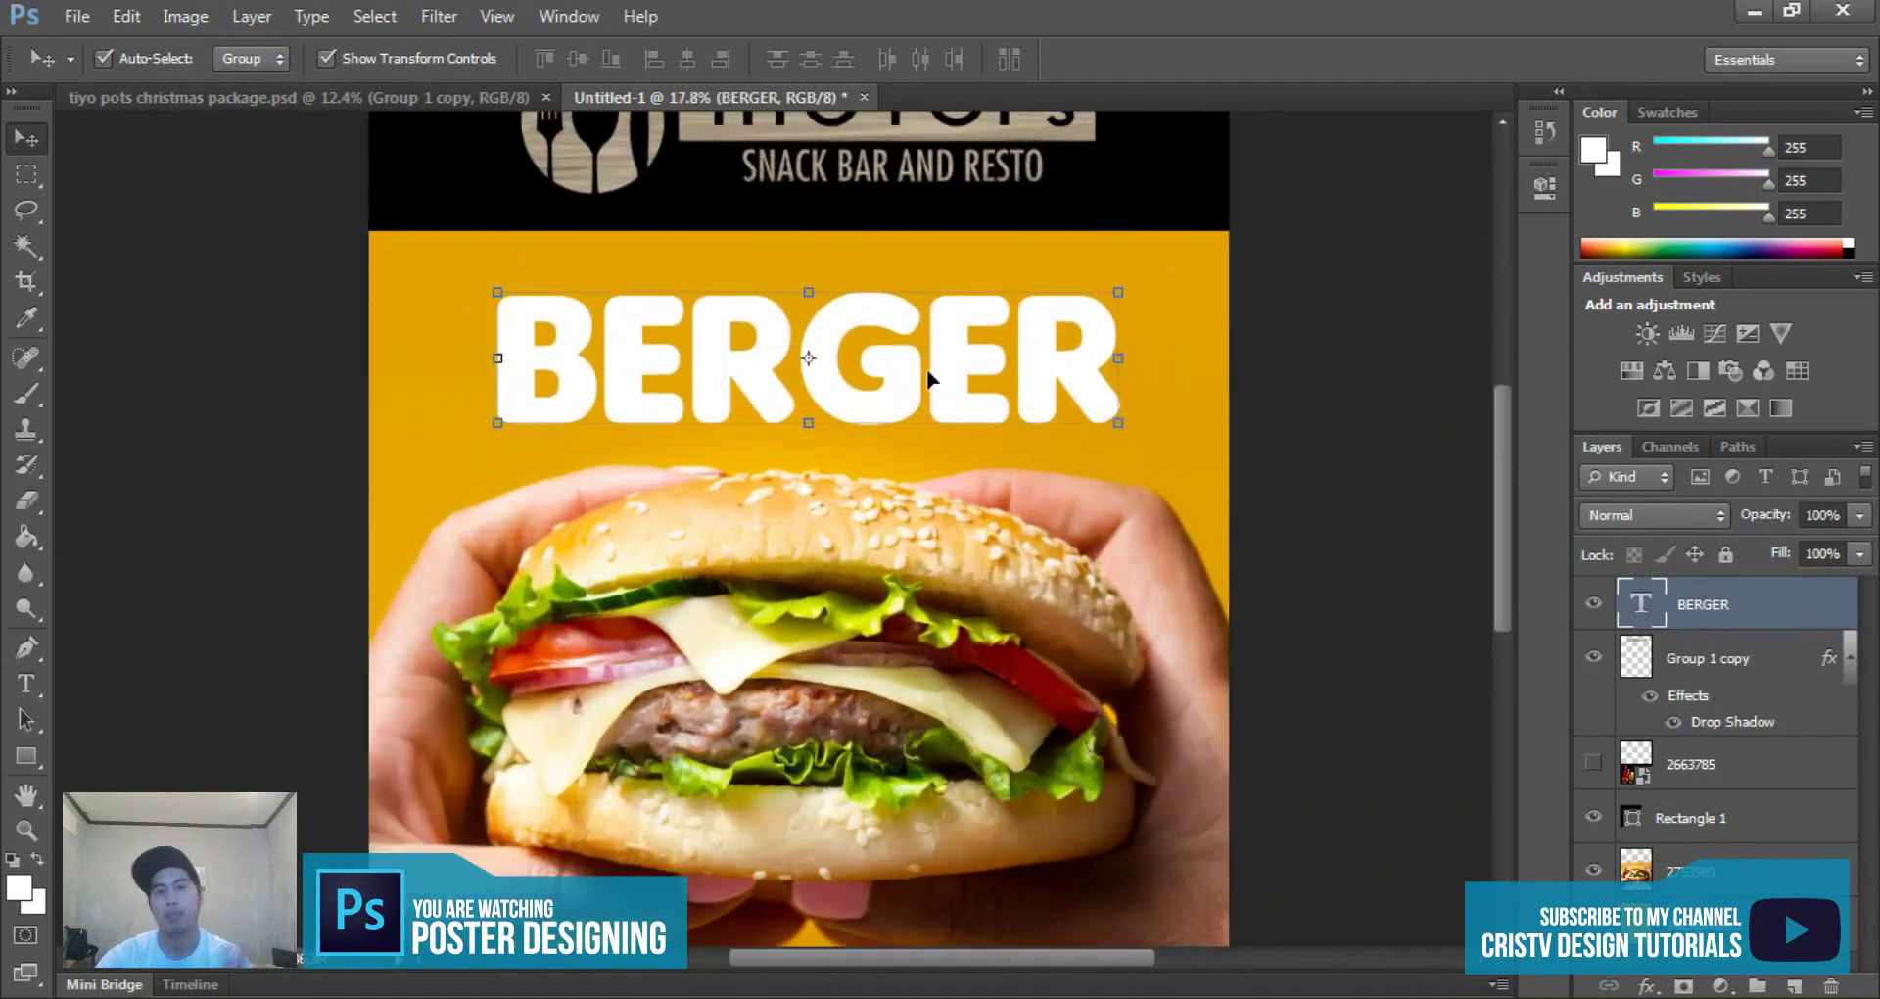
pyautogui.scroll(-2, 909, 375)
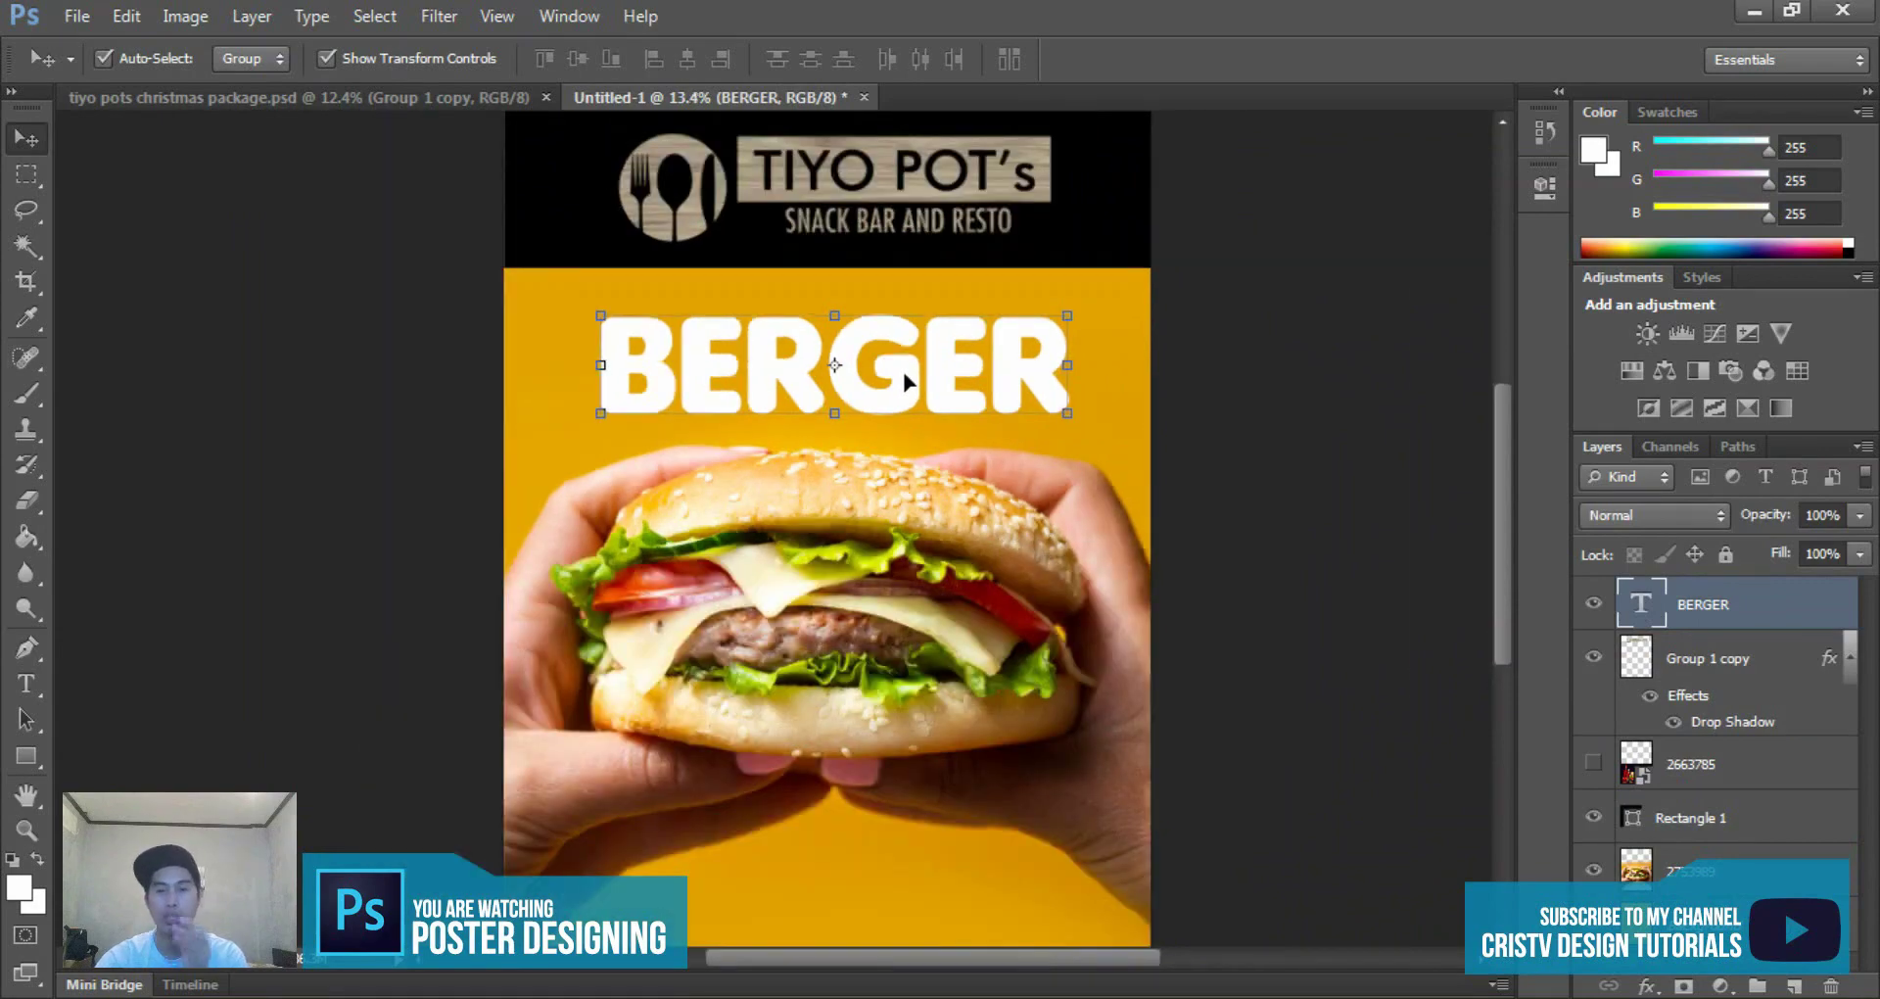
pyautogui.scroll(-3, 882, 401)
pyautogui.scroll(5, 782, 386)
pyautogui.scroll(-5, 768, 392)
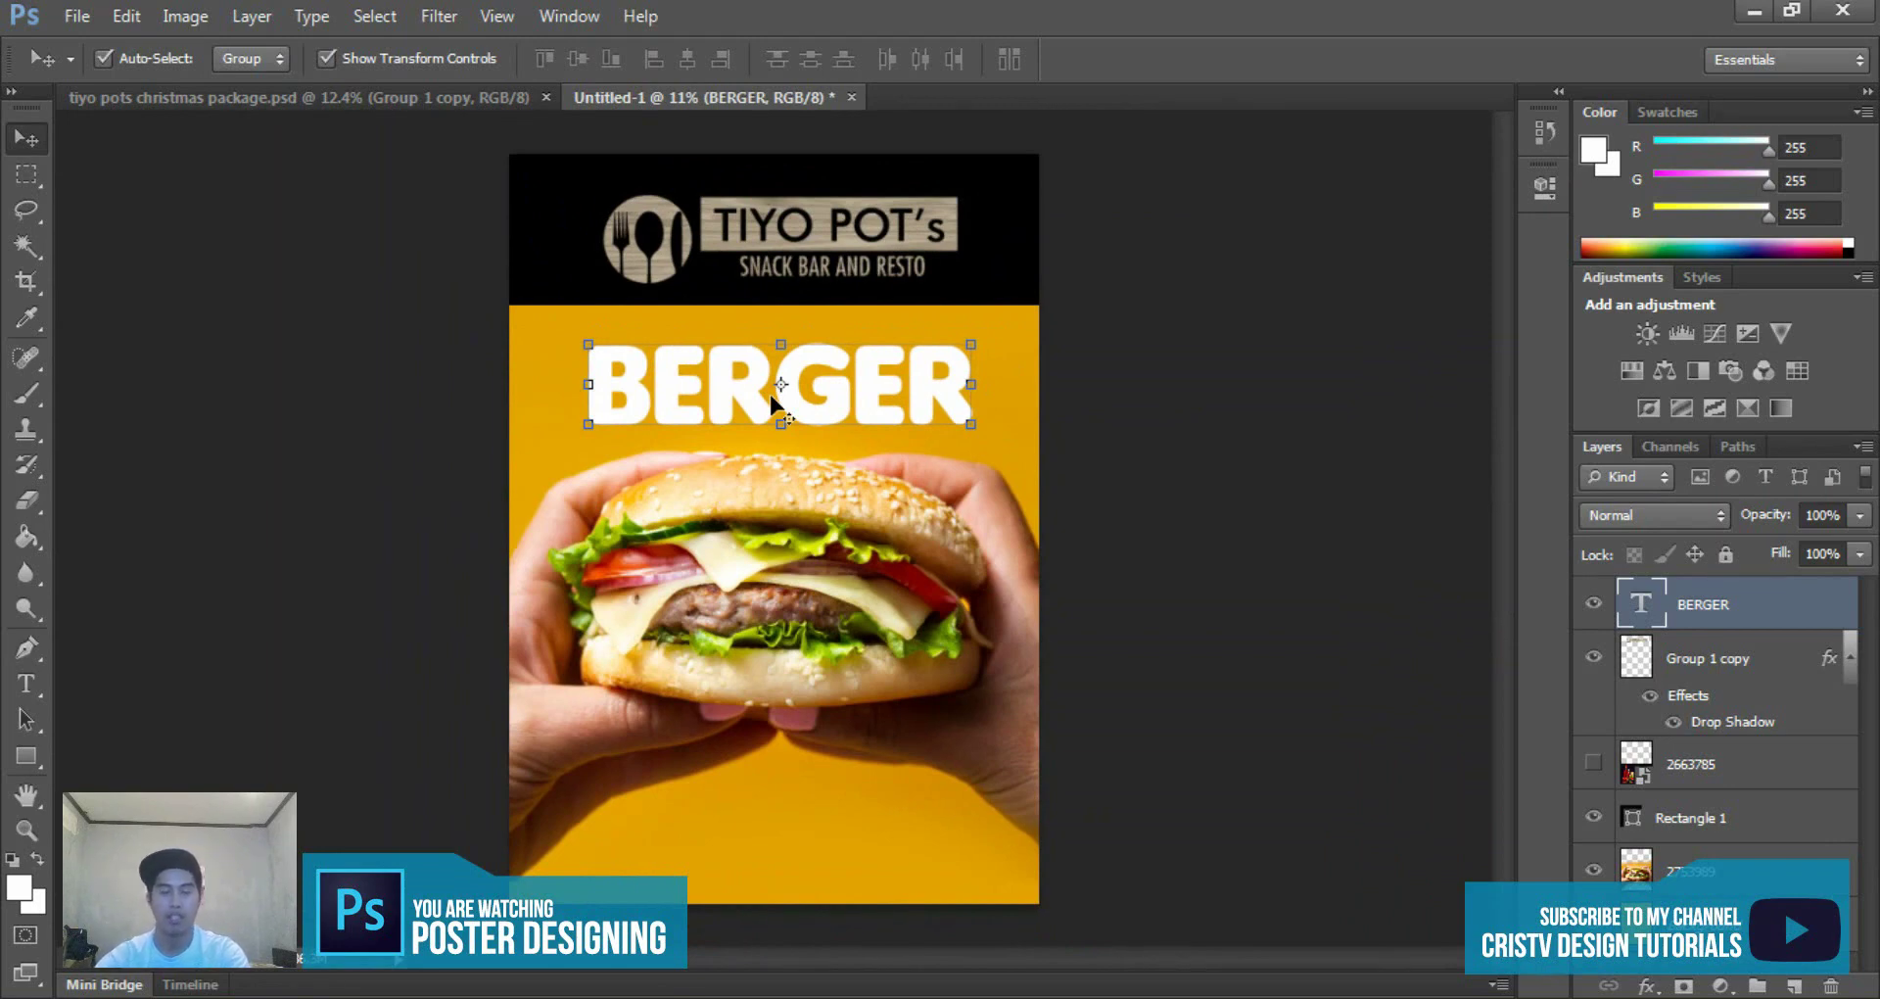
pyautogui.scroll(3, 767, 391)
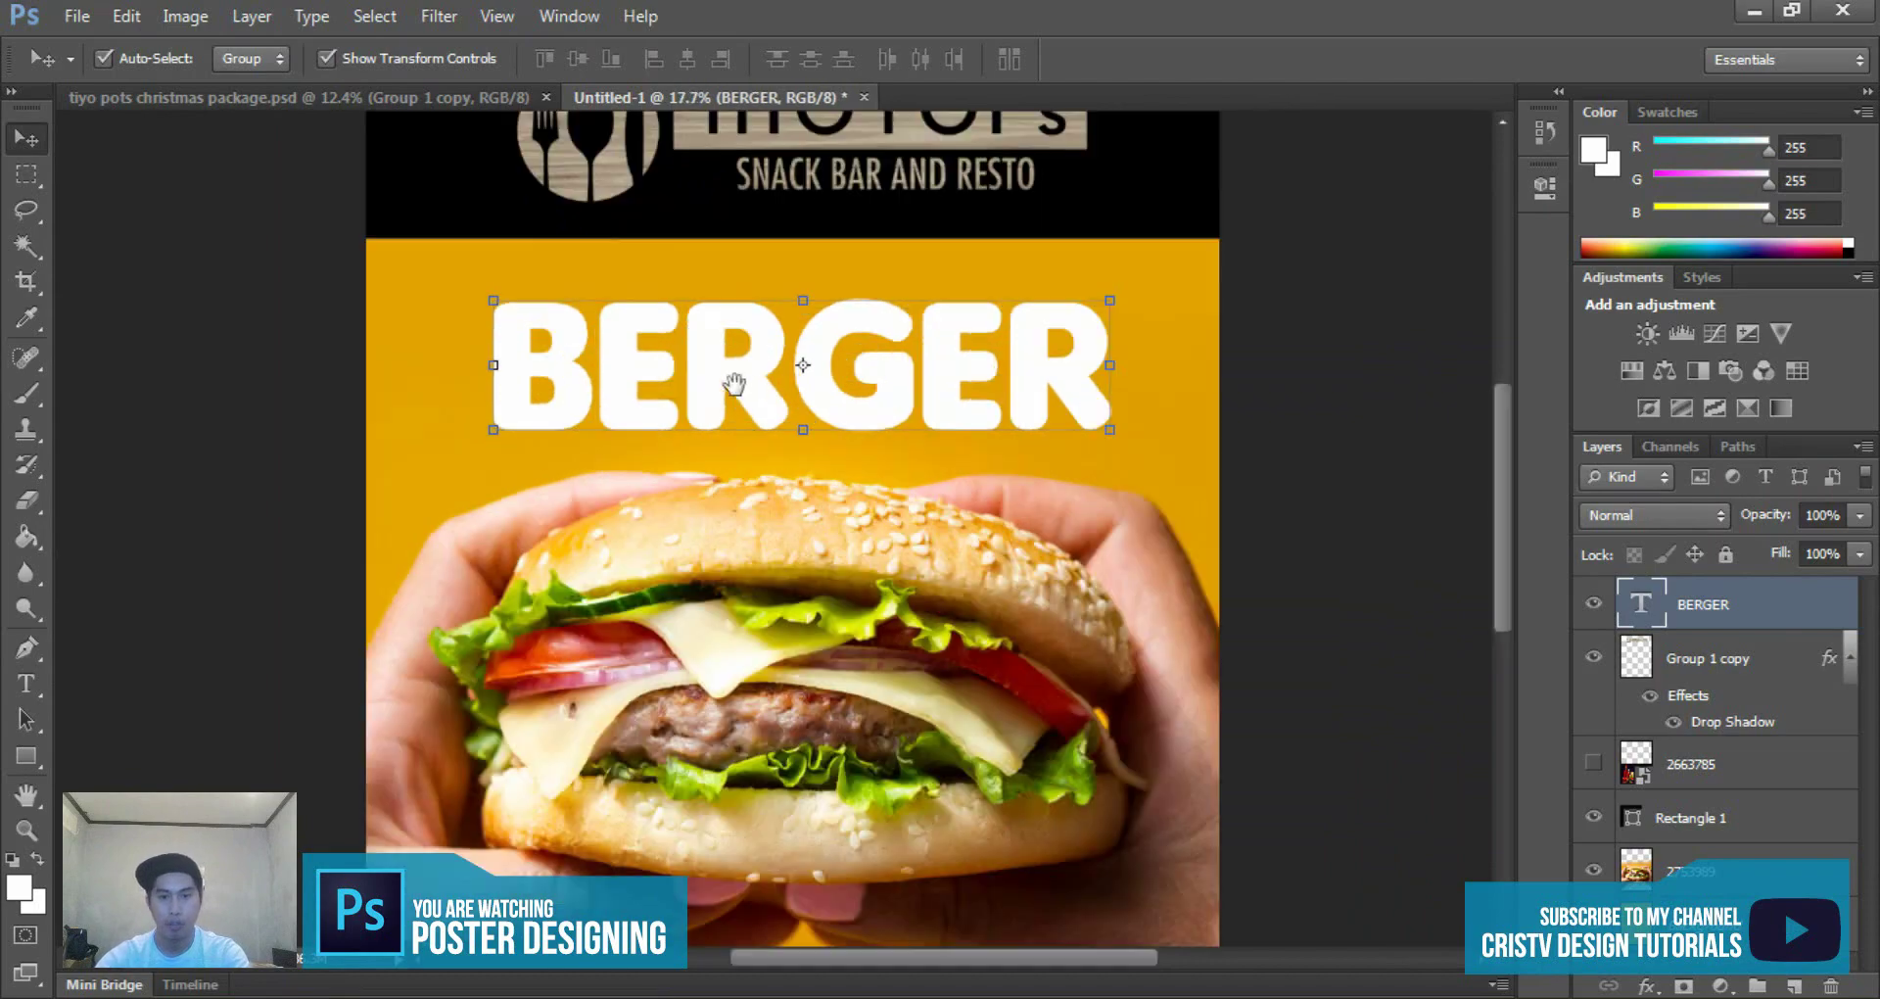
pyautogui.scroll(-3, 862, 333)
pyautogui.scroll(3, 867, 349)
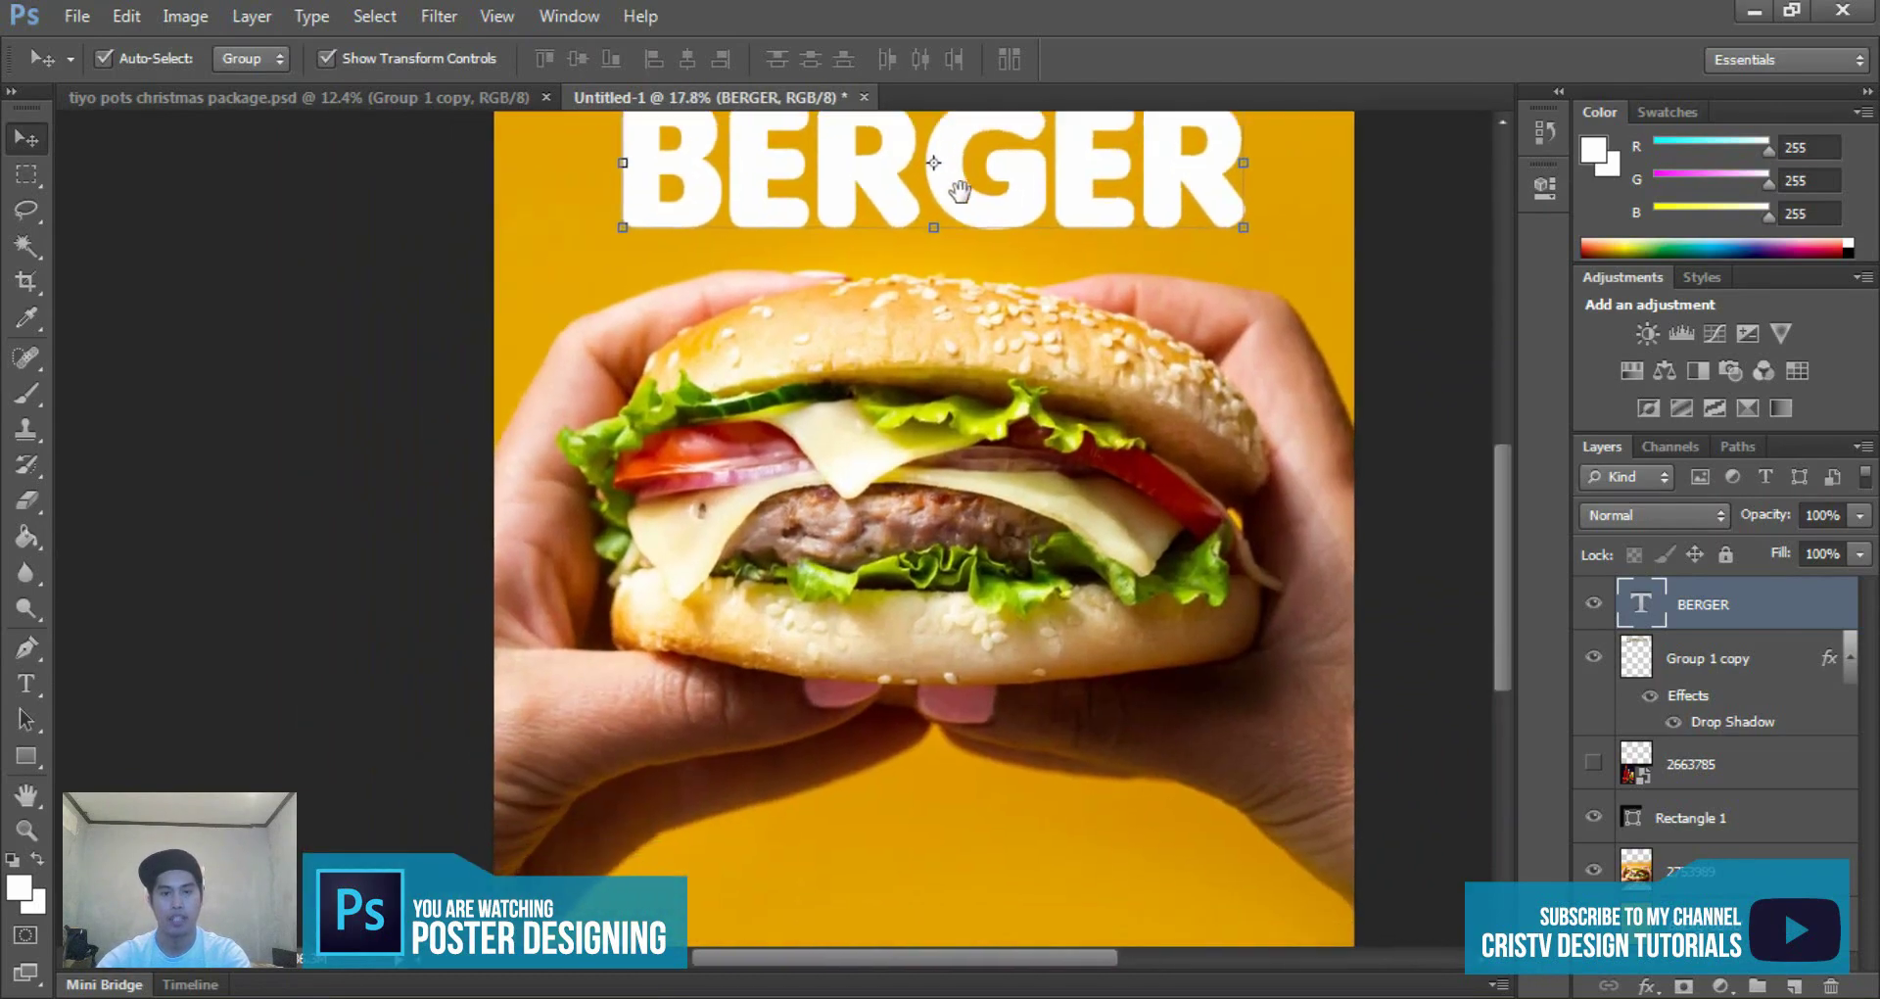
pyautogui.scroll(-3, 911, 333)
pyautogui.scroll(1, 1006, 238)
pyautogui.scroll(3, 974, 284)
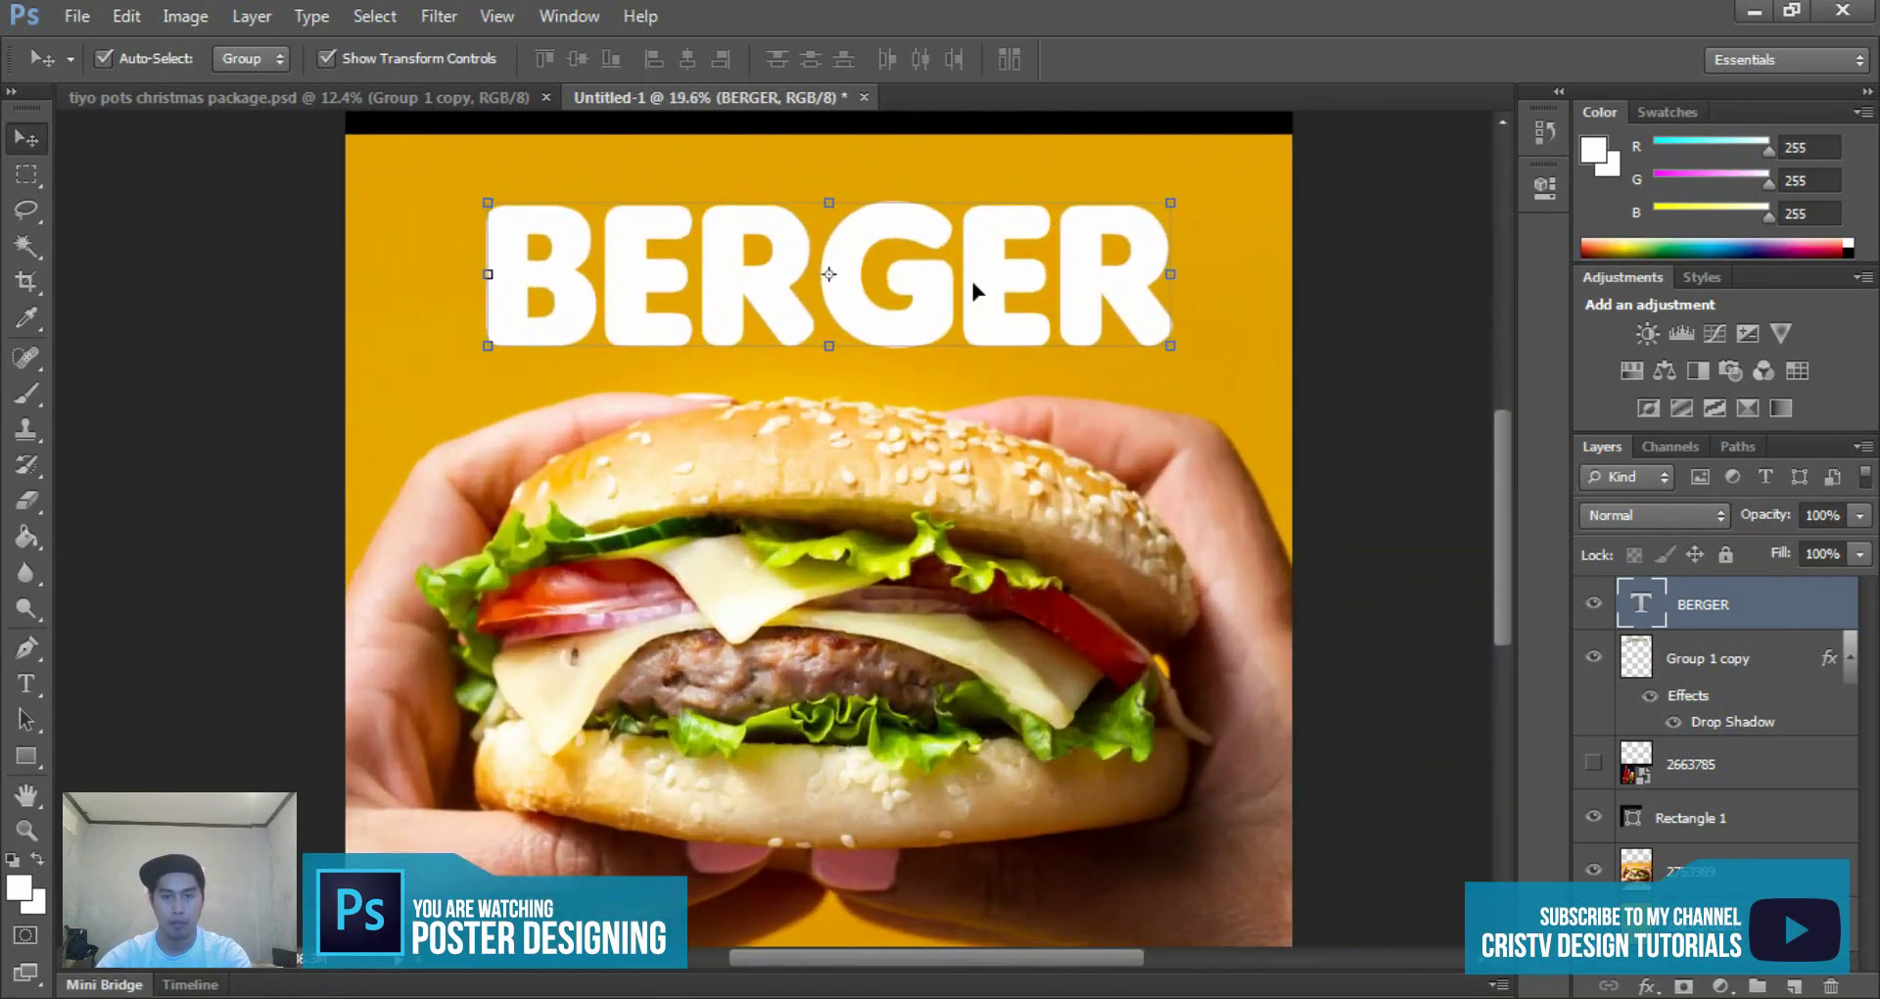
pyautogui.scroll(-3, 971, 278)
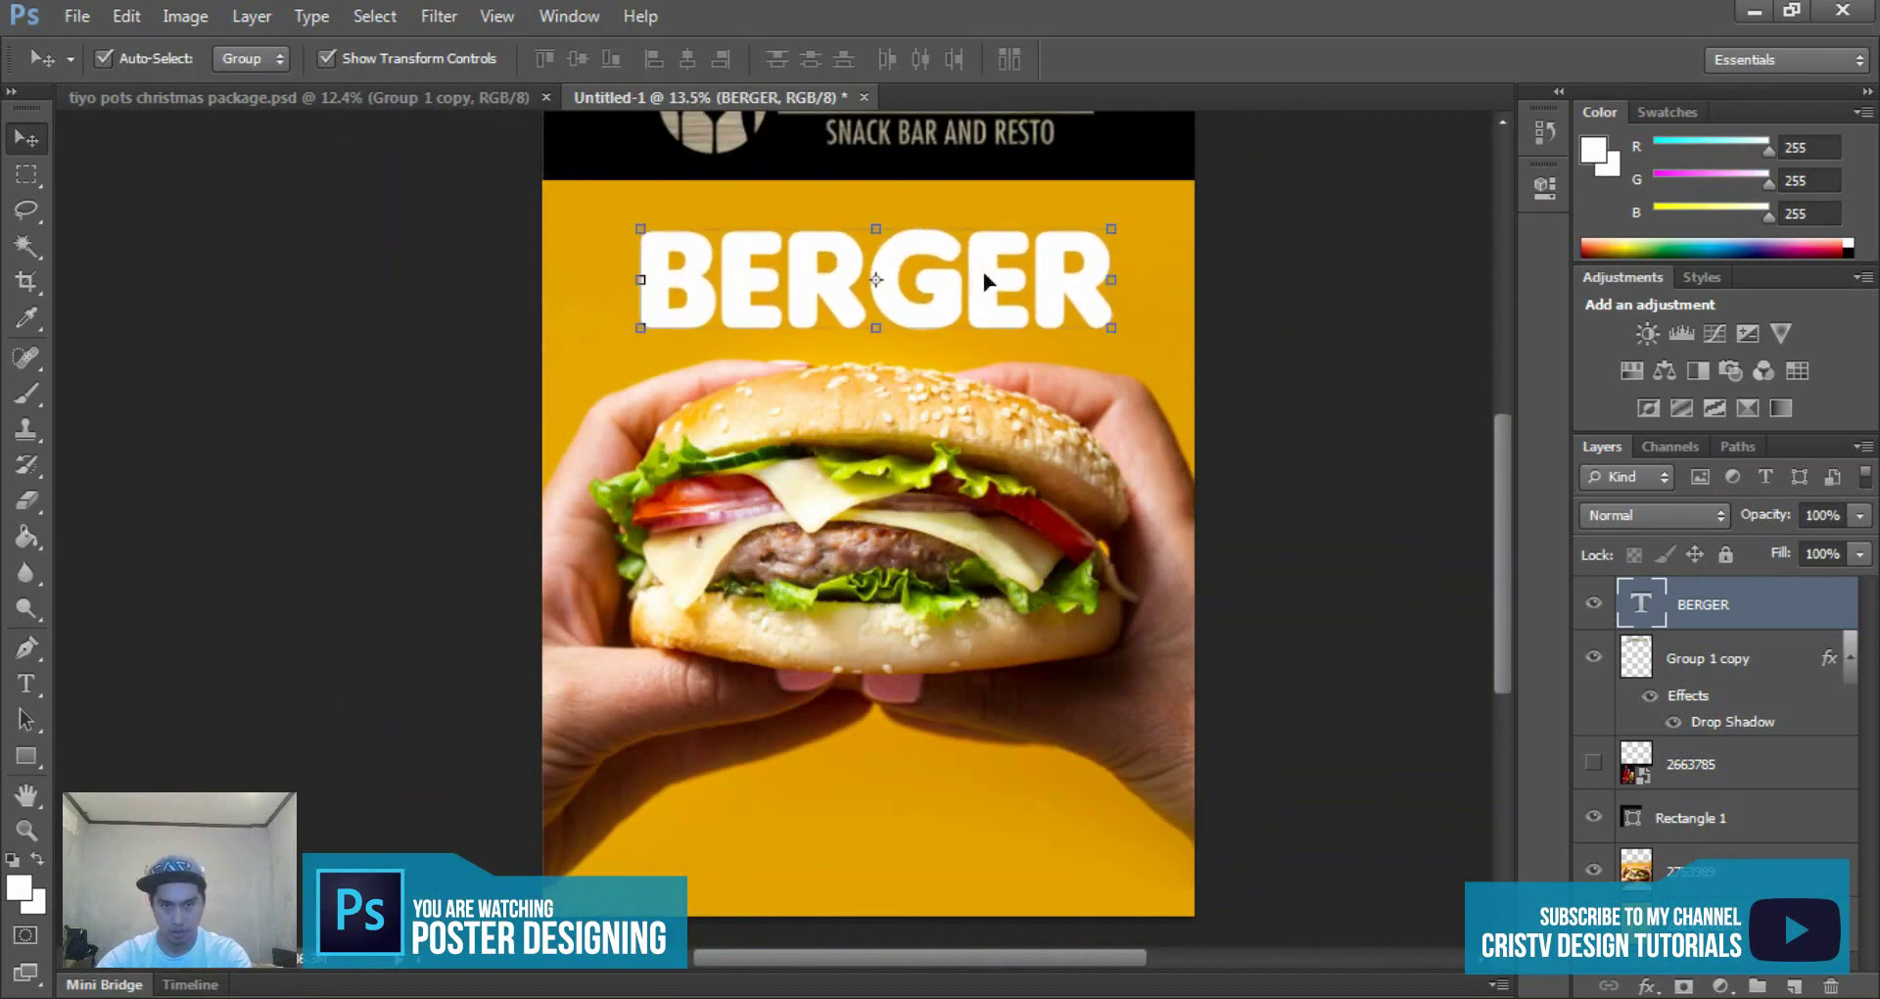
pyautogui.scroll(1, 984, 282)
pyautogui.scroll(-1, 1040, 338)
pyautogui.scroll(2, 1040, 338)
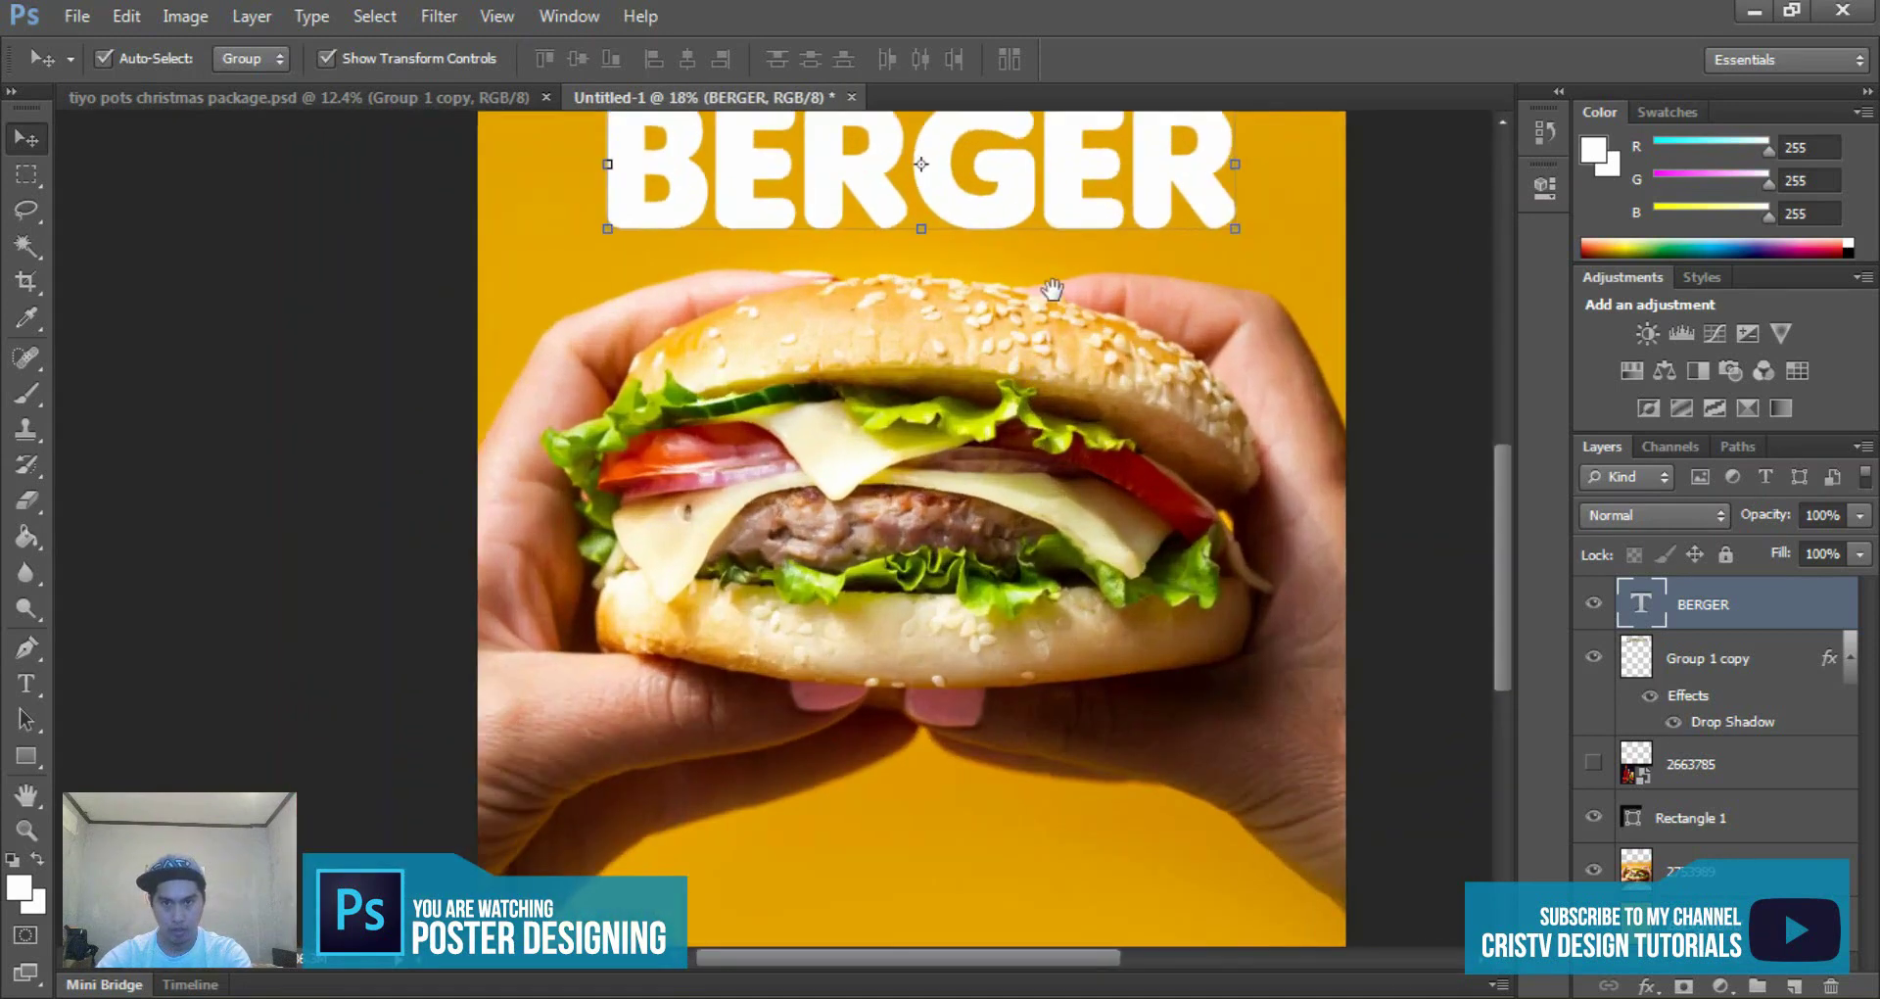
pyautogui.scroll(-1, 1062, 302)
pyautogui.scroll(-2, 1048, 277)
pyautogui.scroll(1, 973, 263)
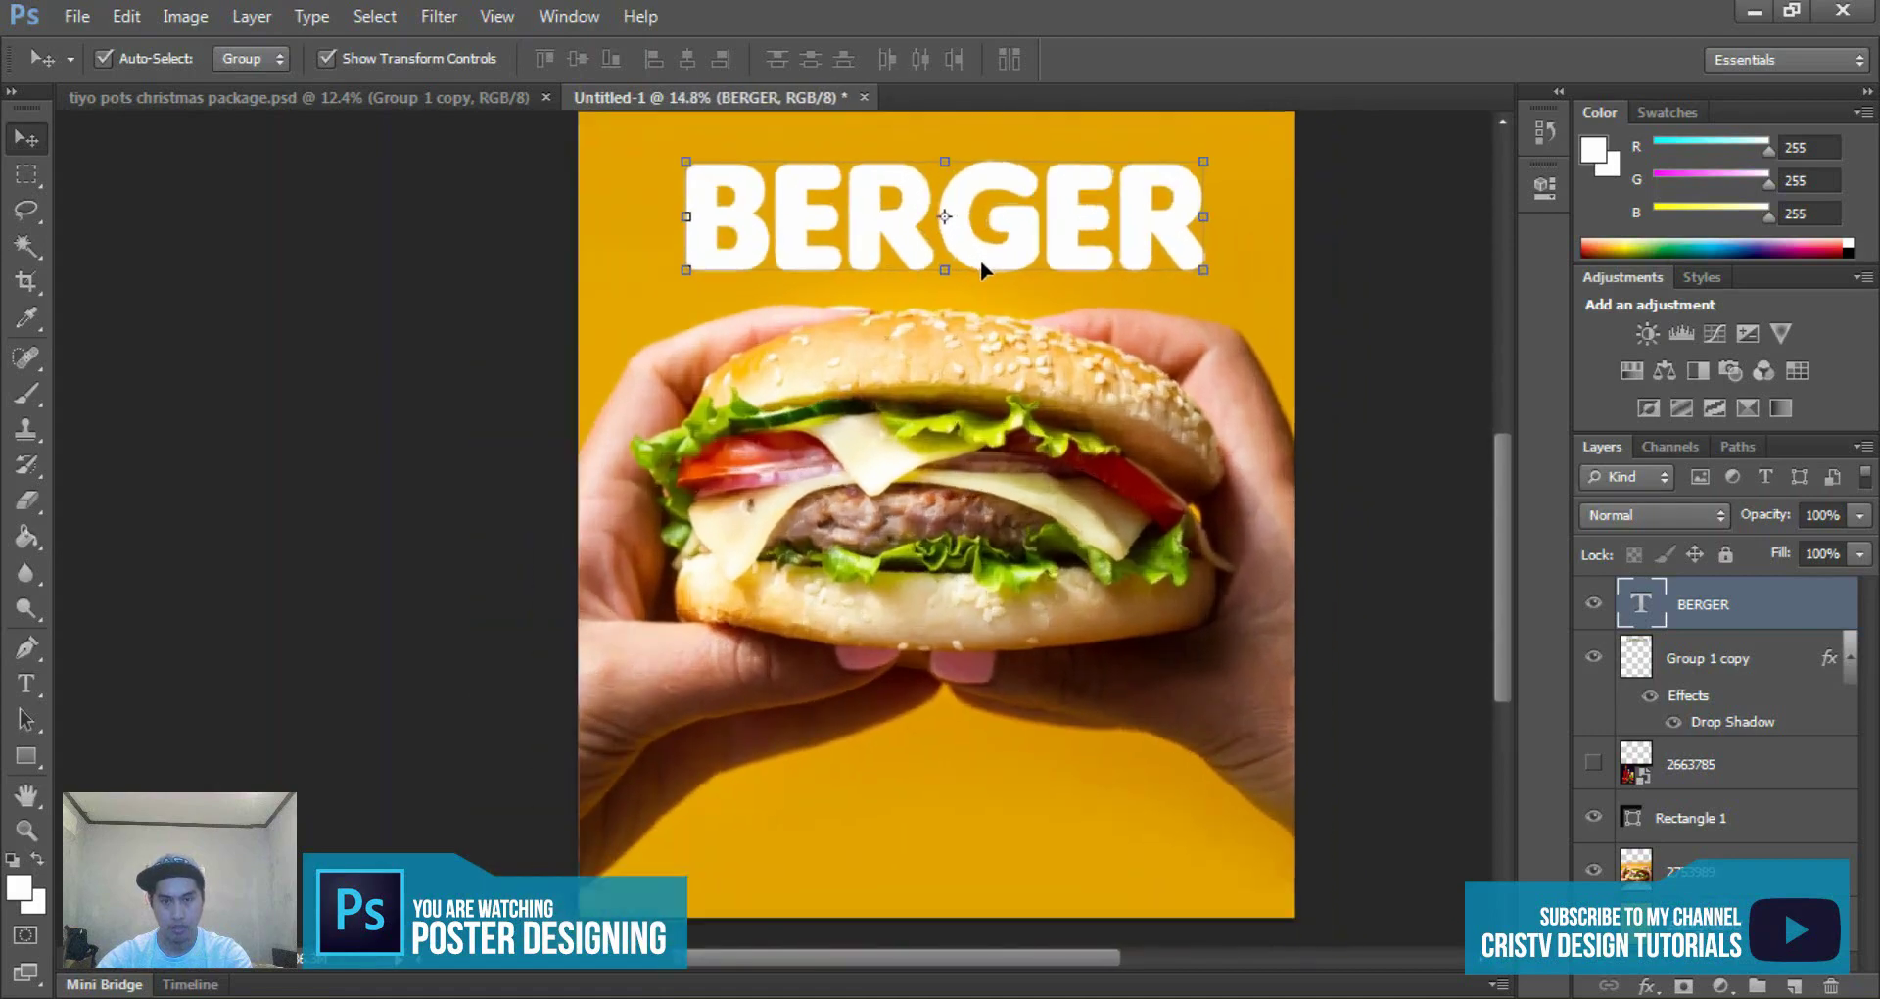
pyautogui.scroll(-1, 979, 256)
# - Duplicate BERGER to the bottom and retype it 'A 3 MONTHS BURGER PROMO' at 77.76 pt
pyautogui.moveTo(801, 441)
pyautogui.mouseDown()
pyautogui.moveTo(960, 223)
pyautogui.moveTo(972, 662)
pyautogui.mouseUp()
pyautogui.press('t')
pyautogui.doubleClick(1036, 670)
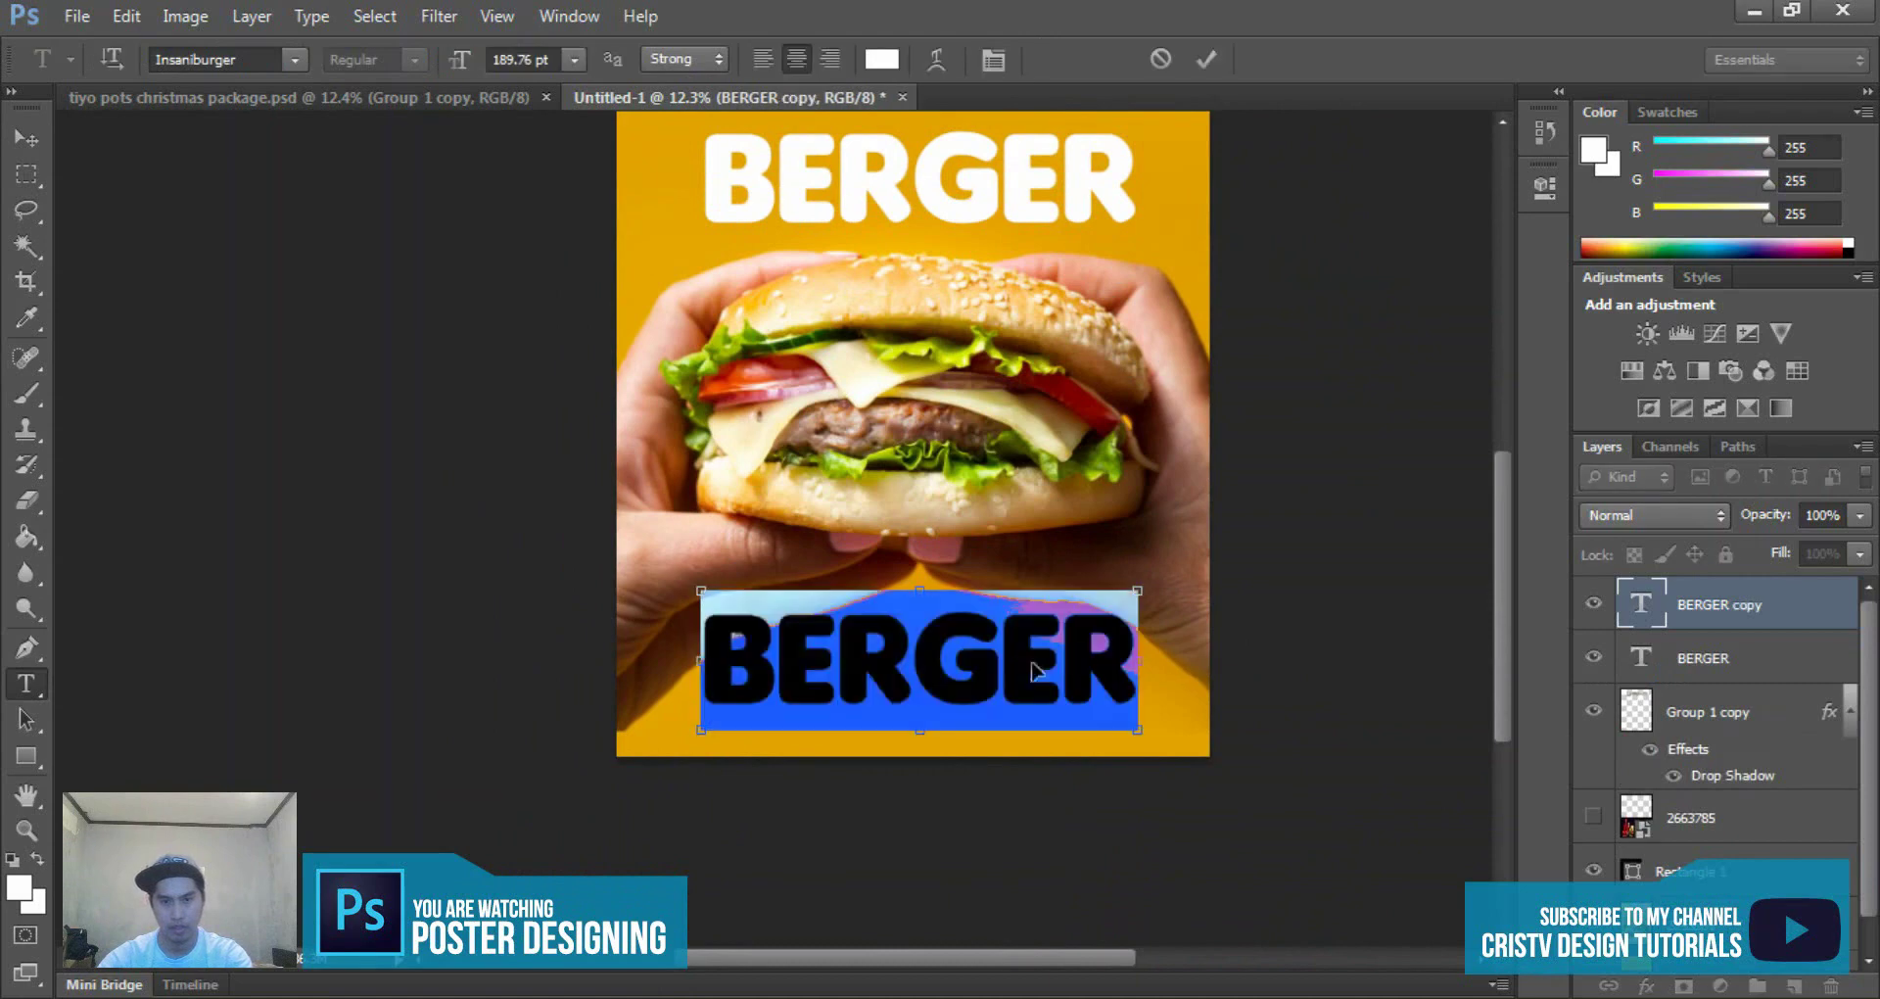
pyautogui.write('A 3')
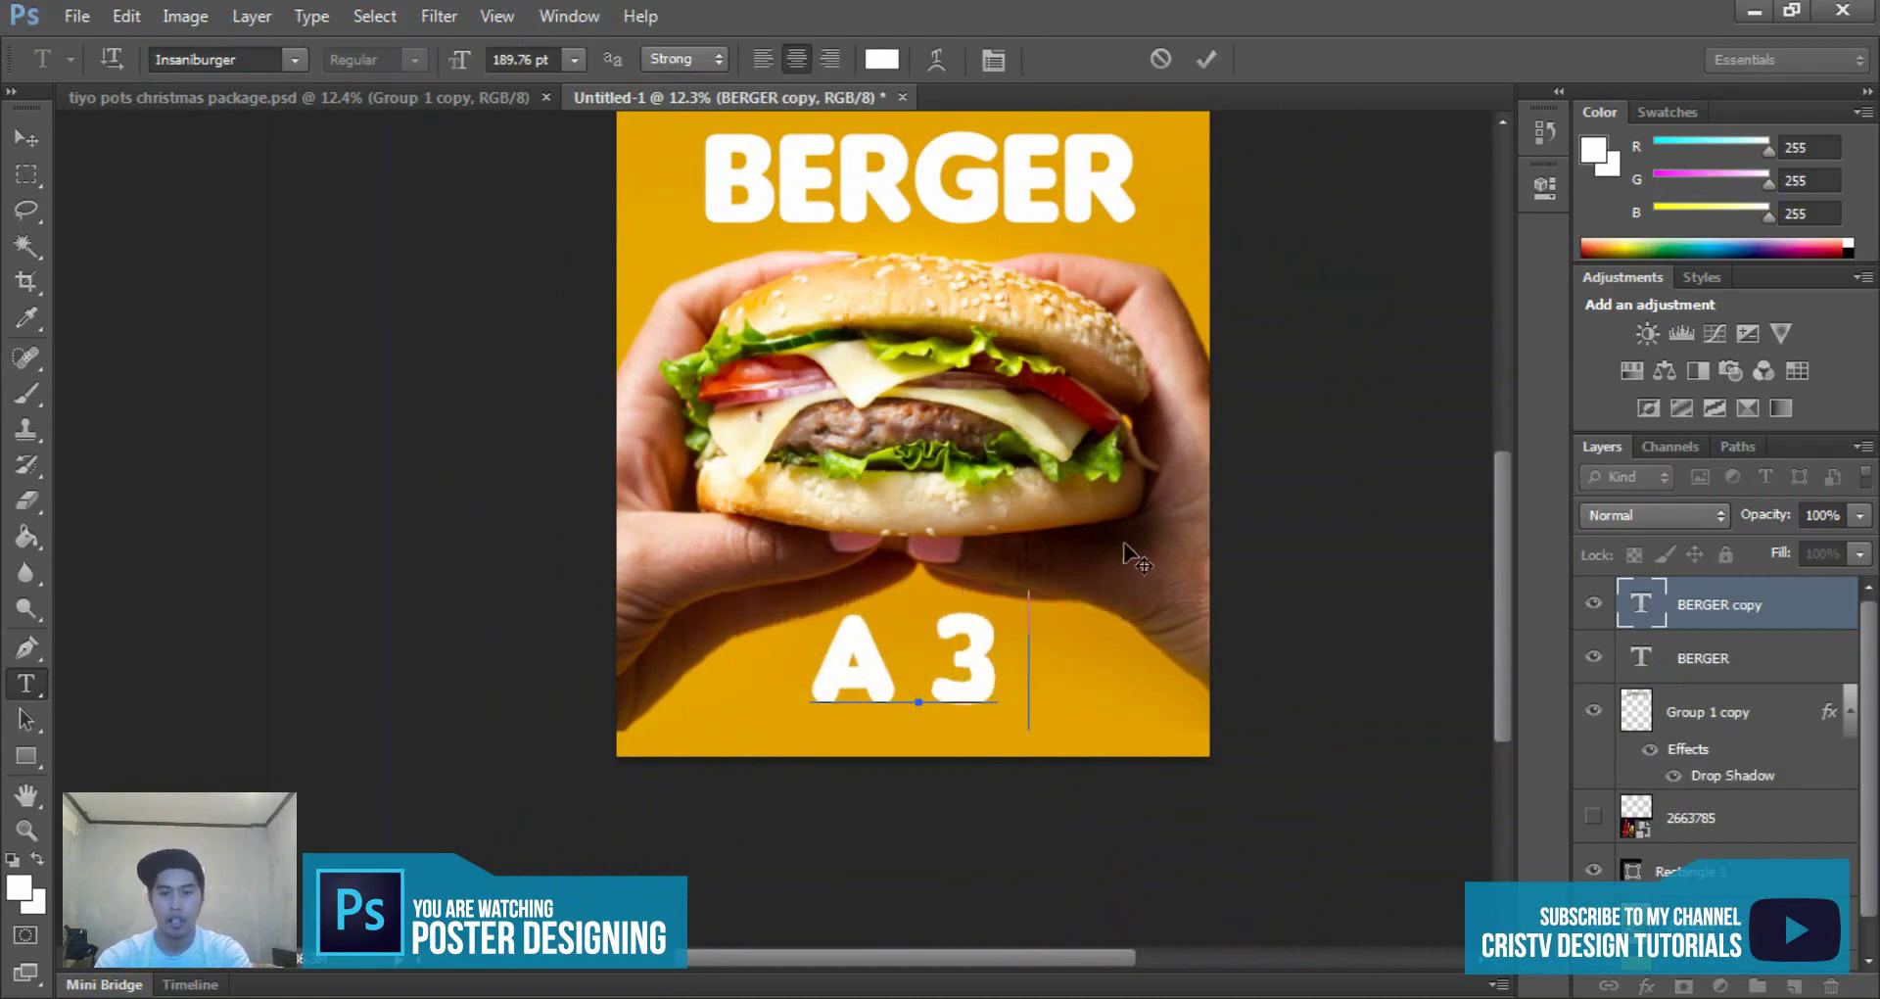
pyautogui.write(' MONTHS ')
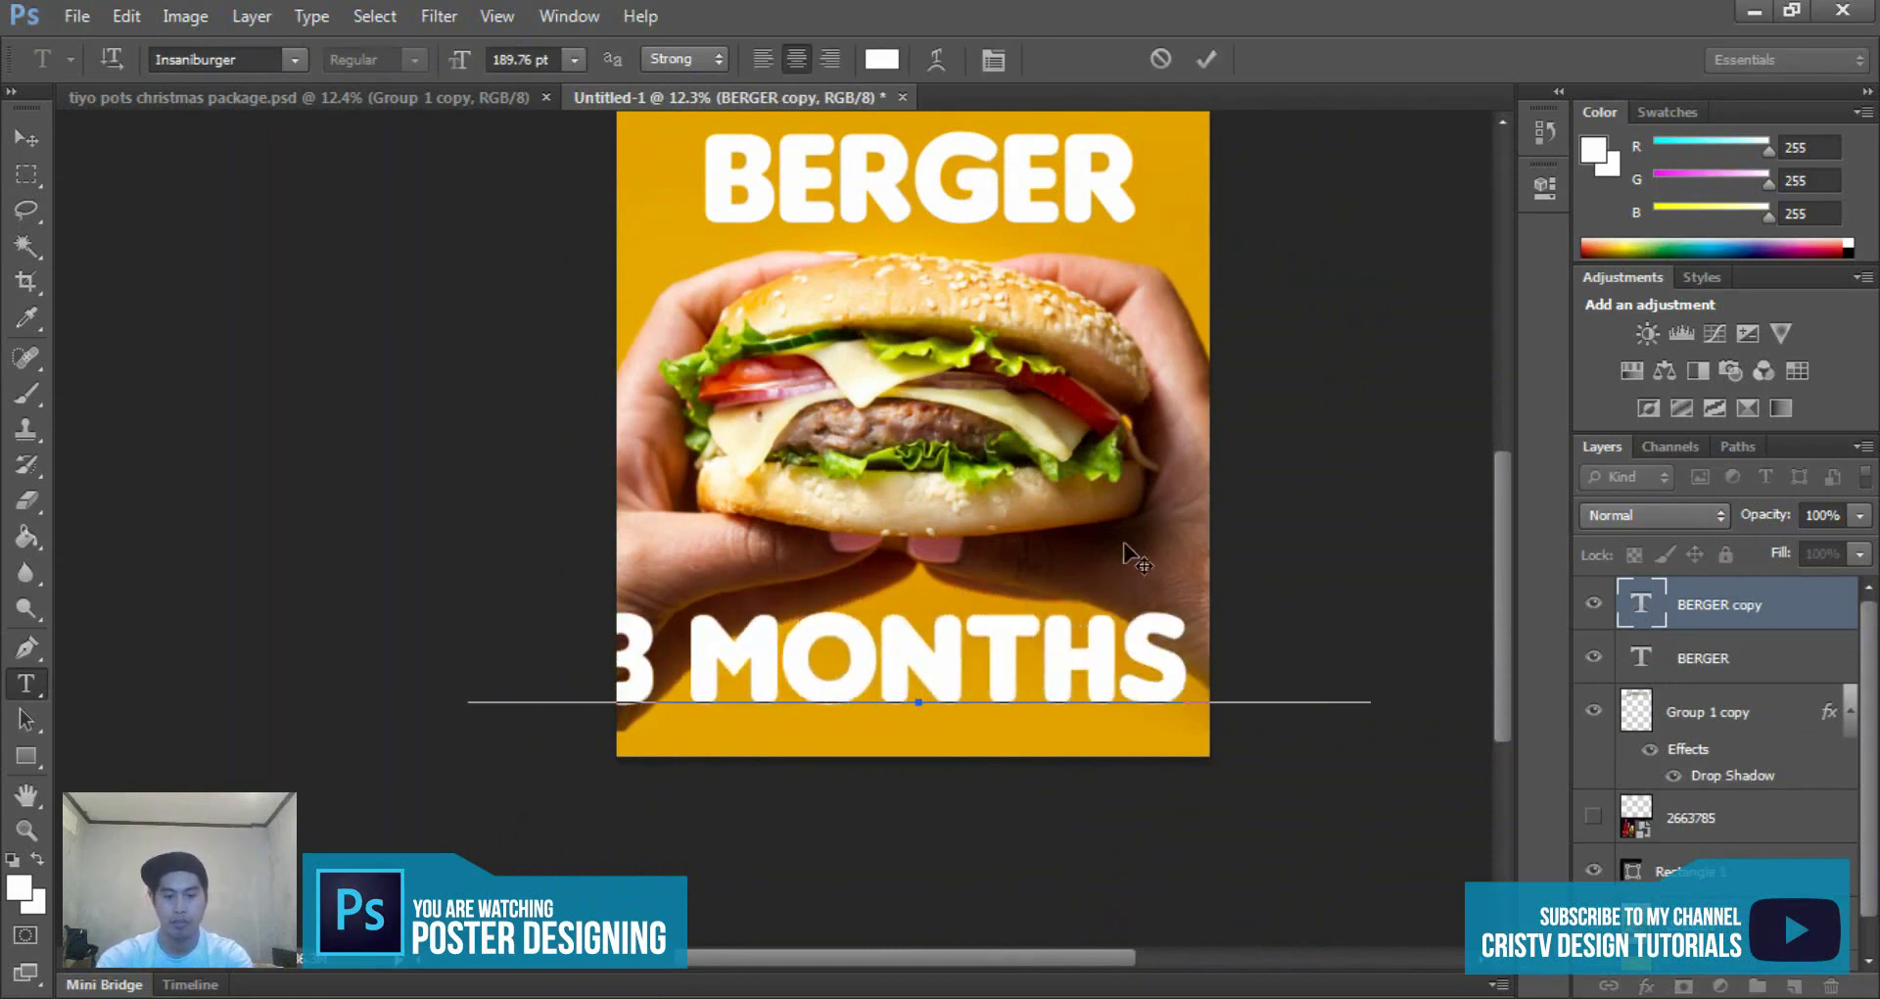
pyautogui.write('BU')
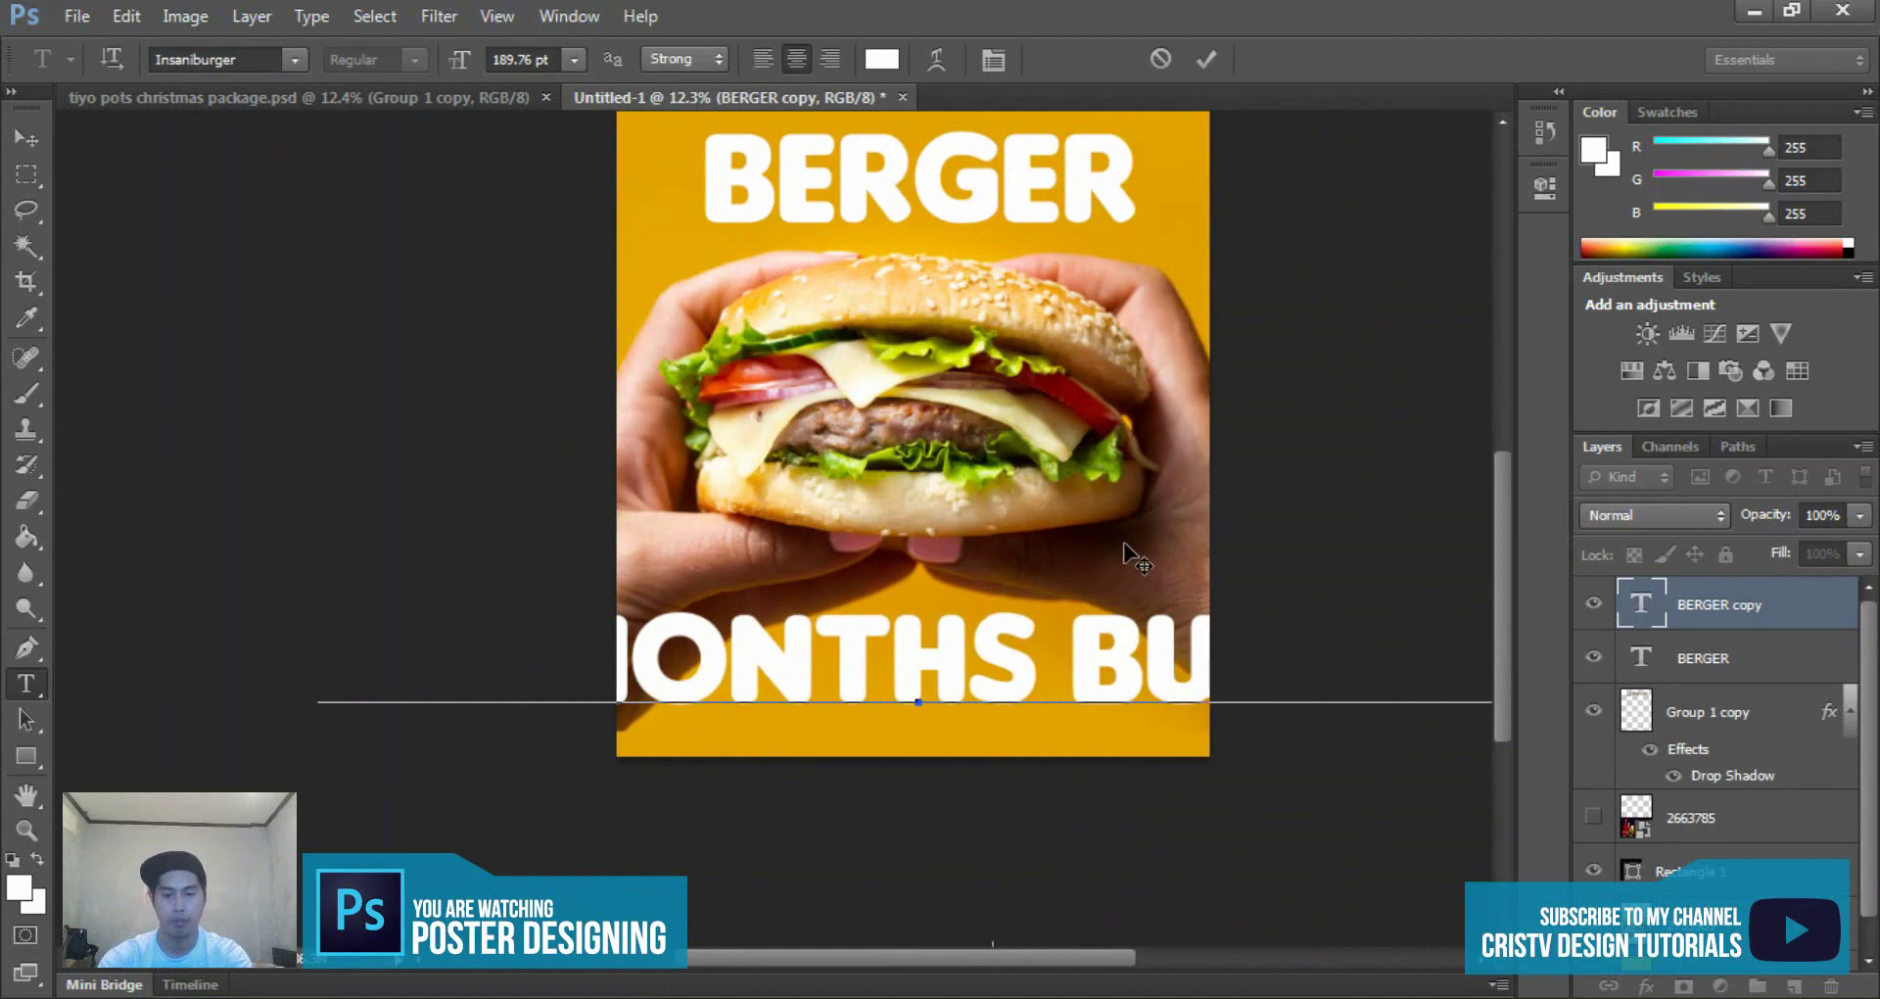
pyautogui.hotkey('ctrl', 'a')
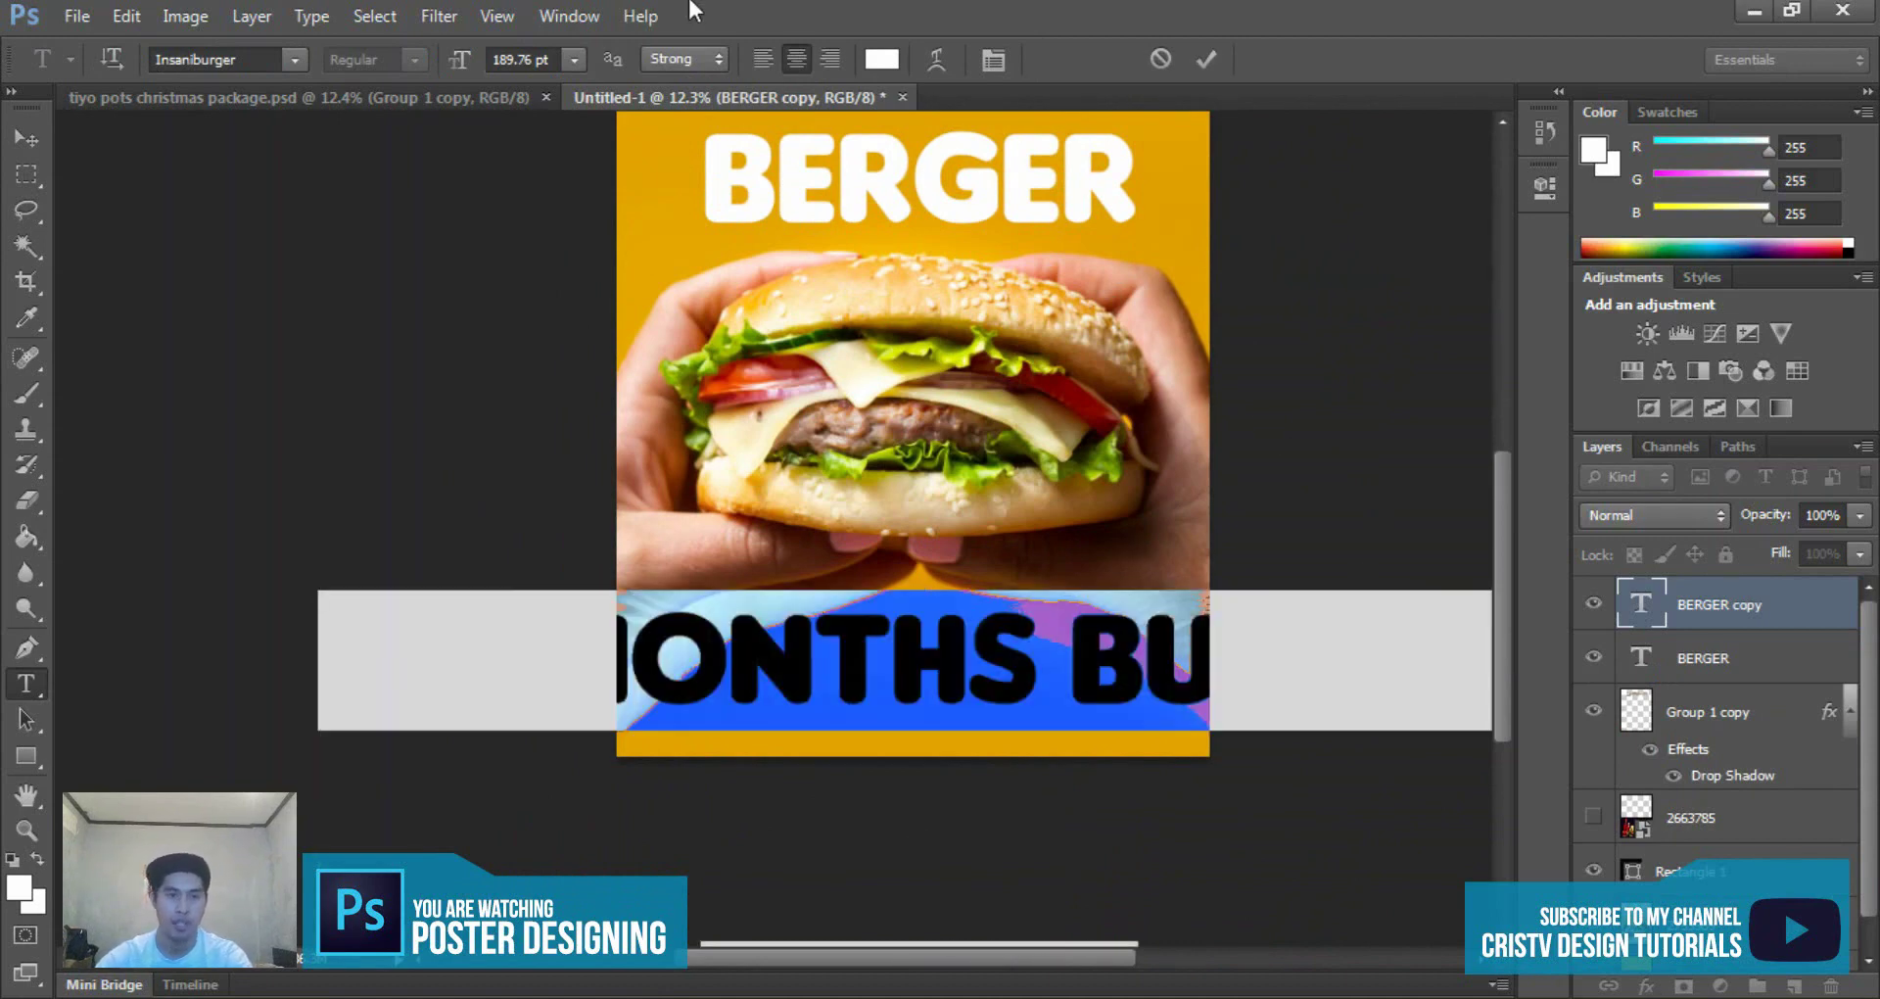
pyautogui.moveTo(463, 62); pyautogui.dragTo(354, 63)
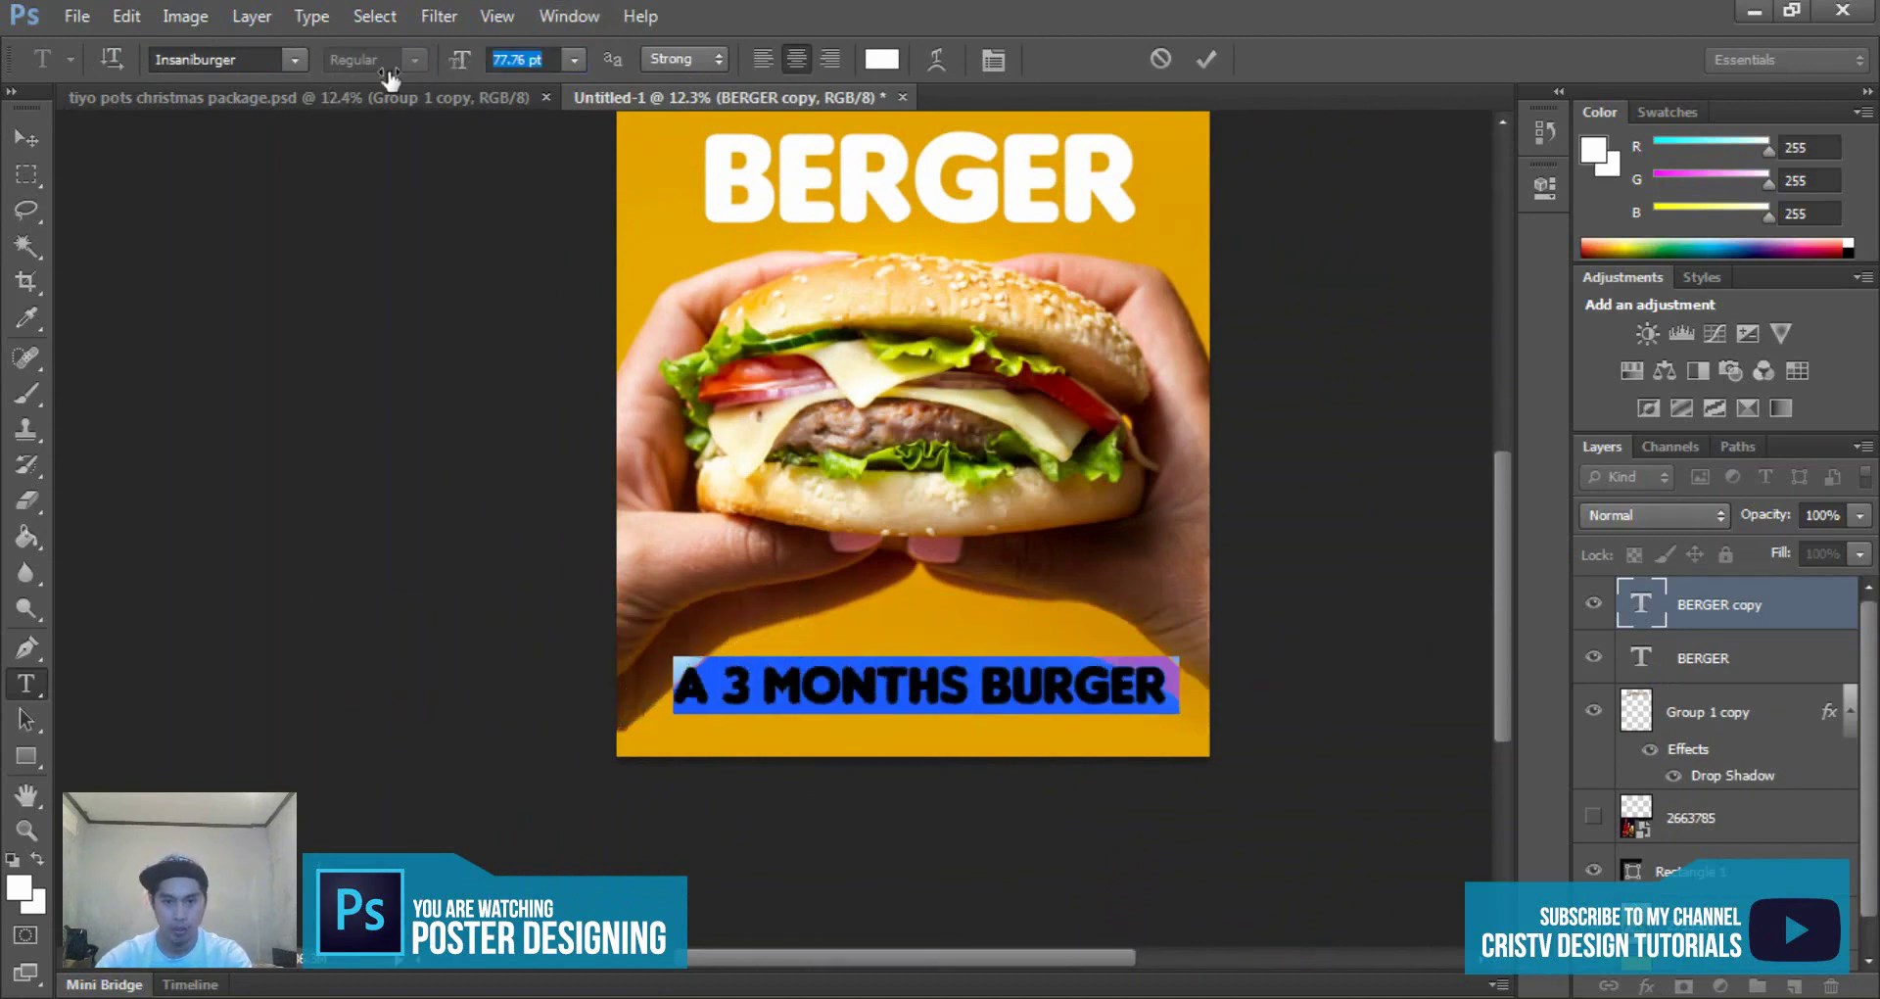
pyautogui.click(999, 63)
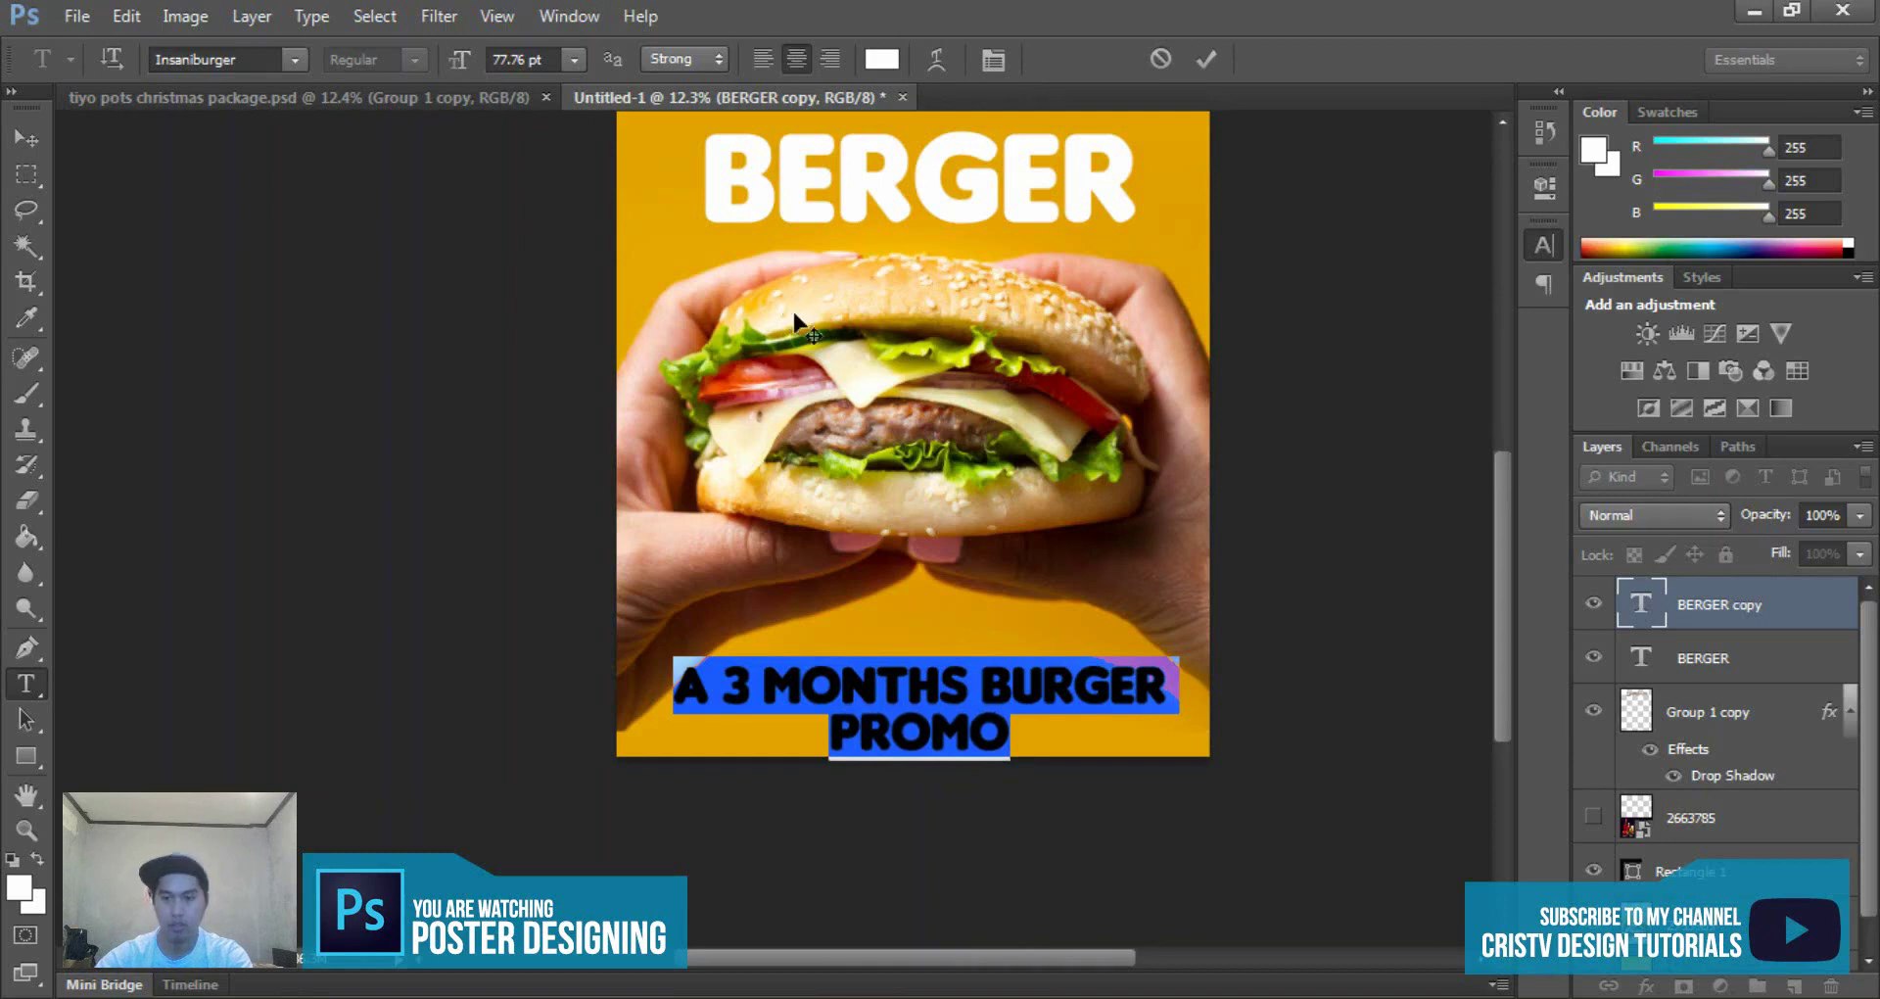
pyautogui.hotkey('ctrl', 'Return')
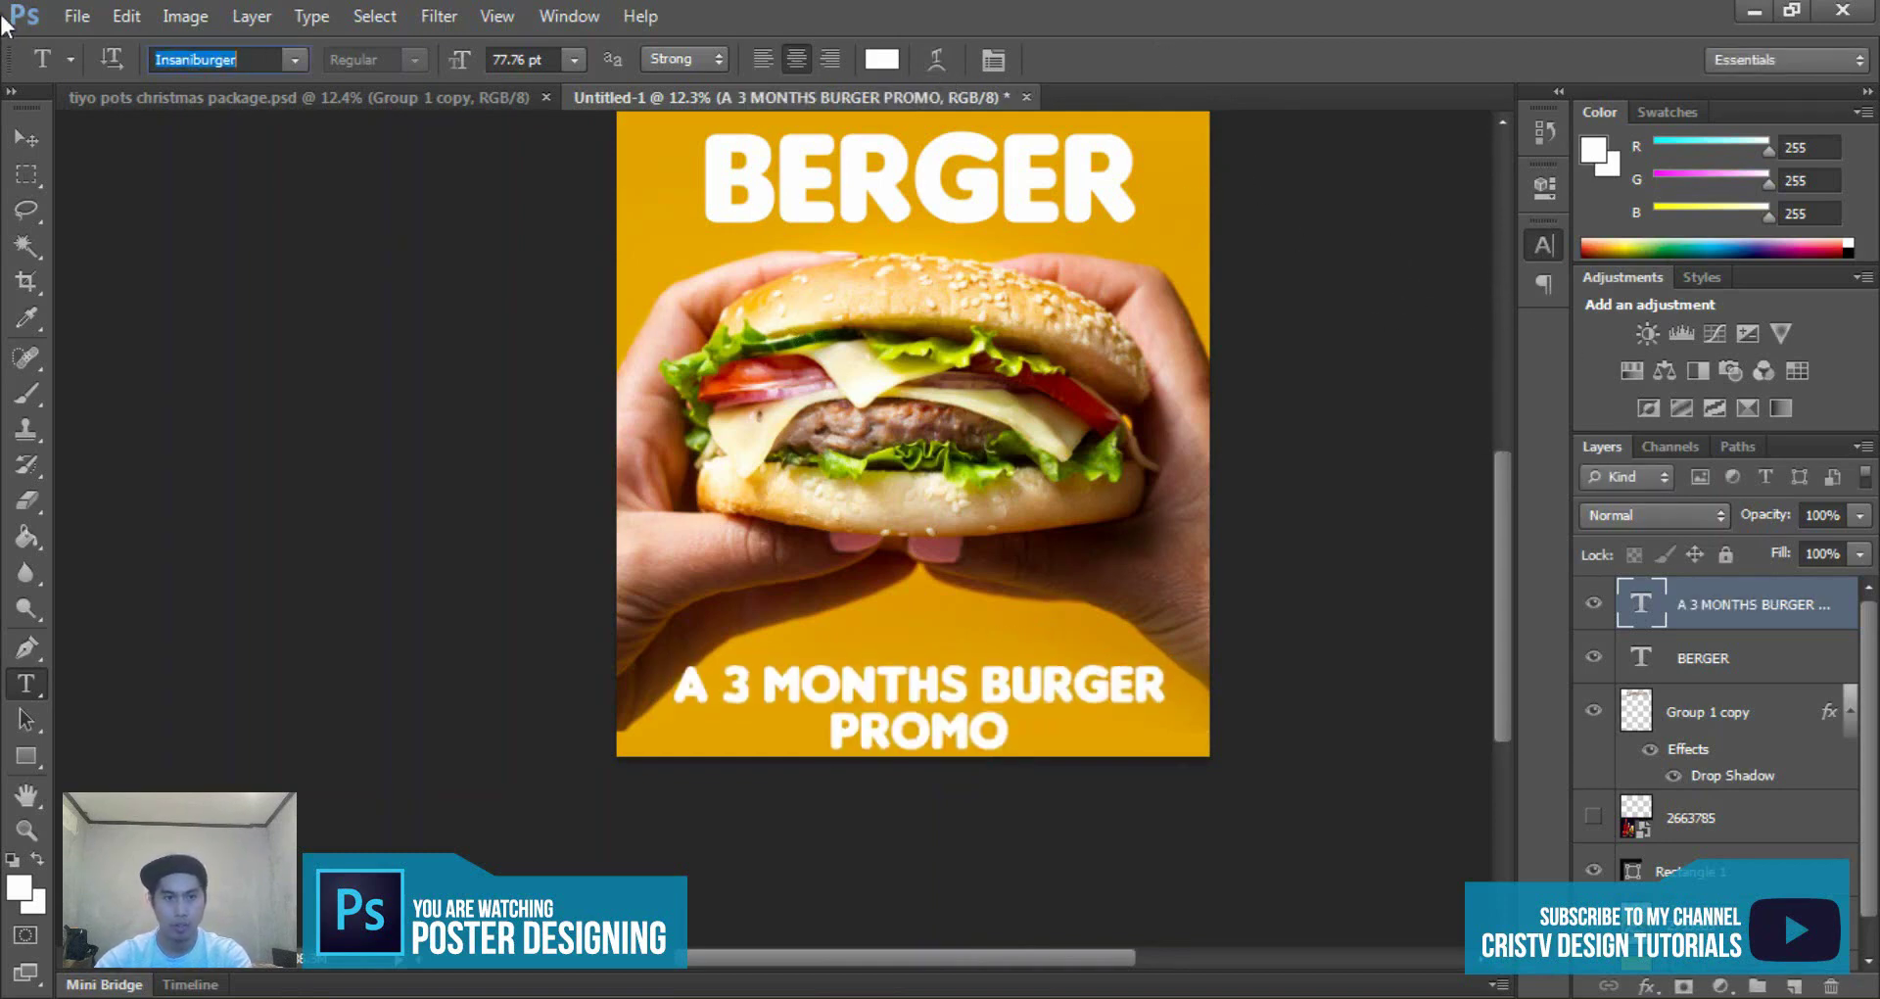
# - Adjust the line spacing (leading) of the two-line promo text
pyautogui.click(27, 138)
pyautogui.scroll(2, 994, 712)
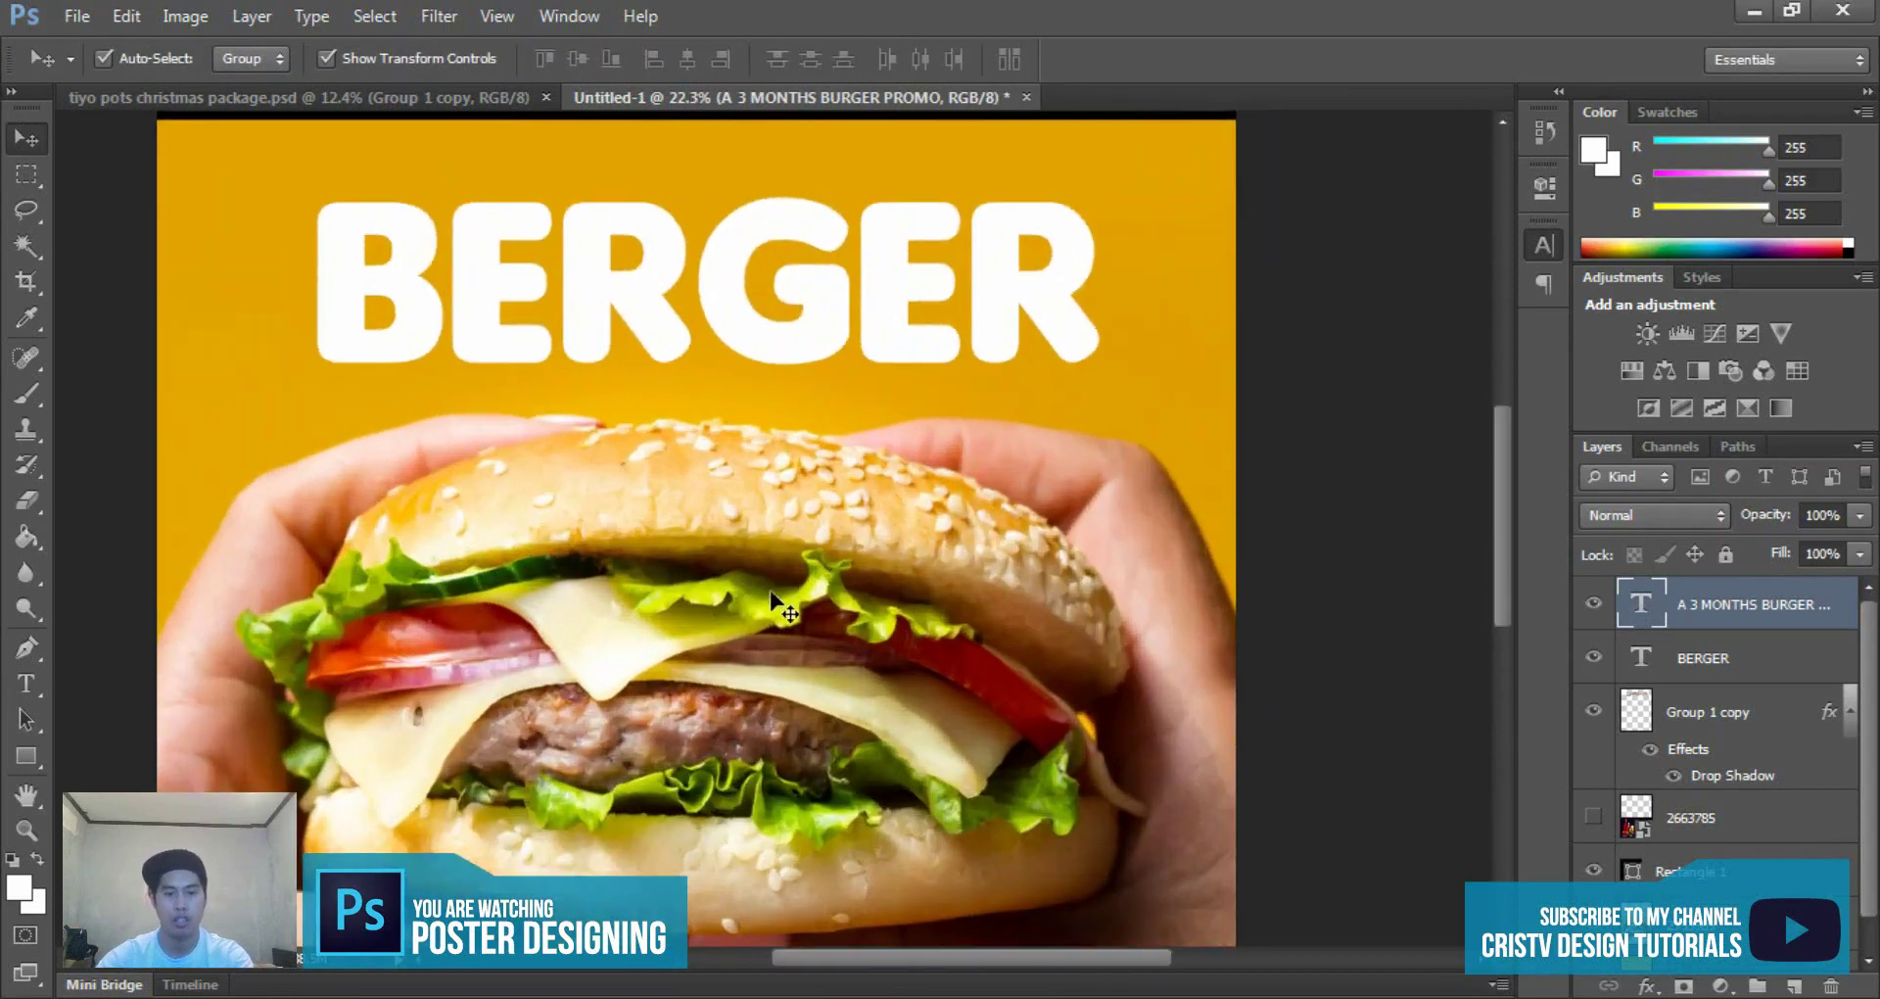
pyautogui.scroll(-3, 821, 774)
pyautogui.doubleClick(821, 773)
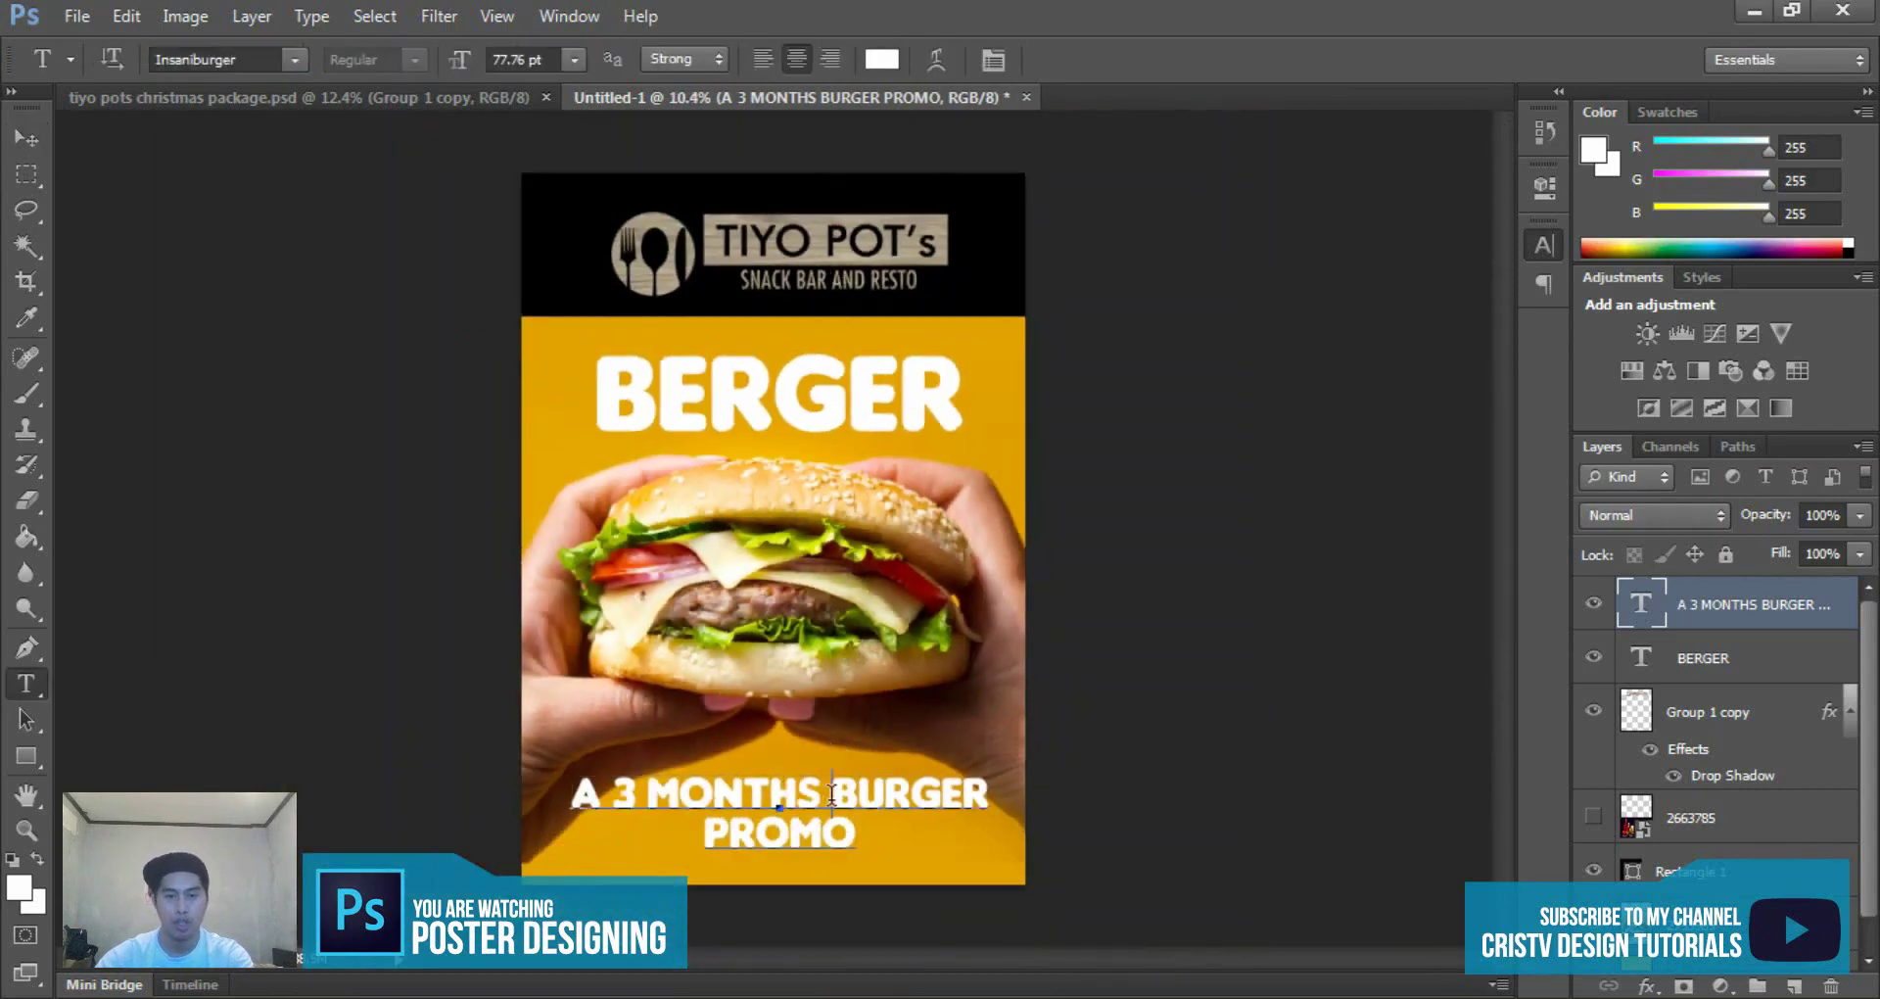
pyautogui.hotkey('ctrl', 'a')
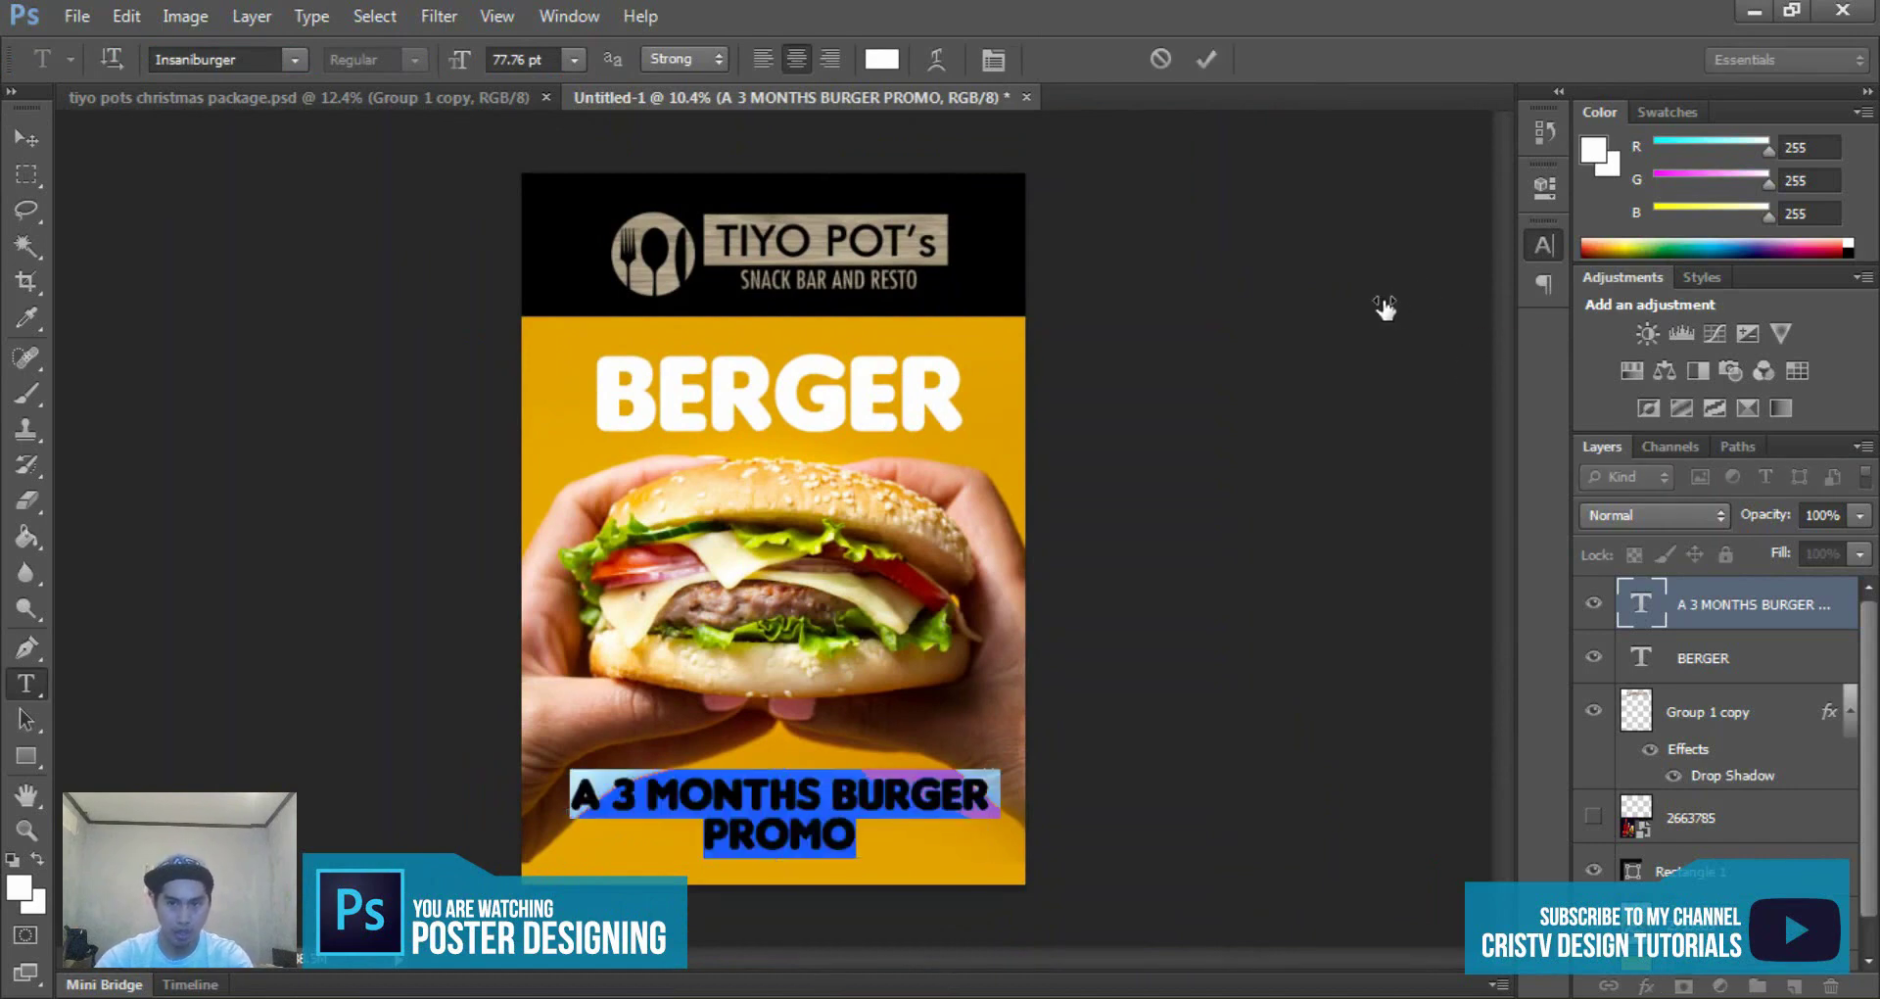
pyautogui.moveTo(1385, 308); pyautogui.dragTo(1450, 309)
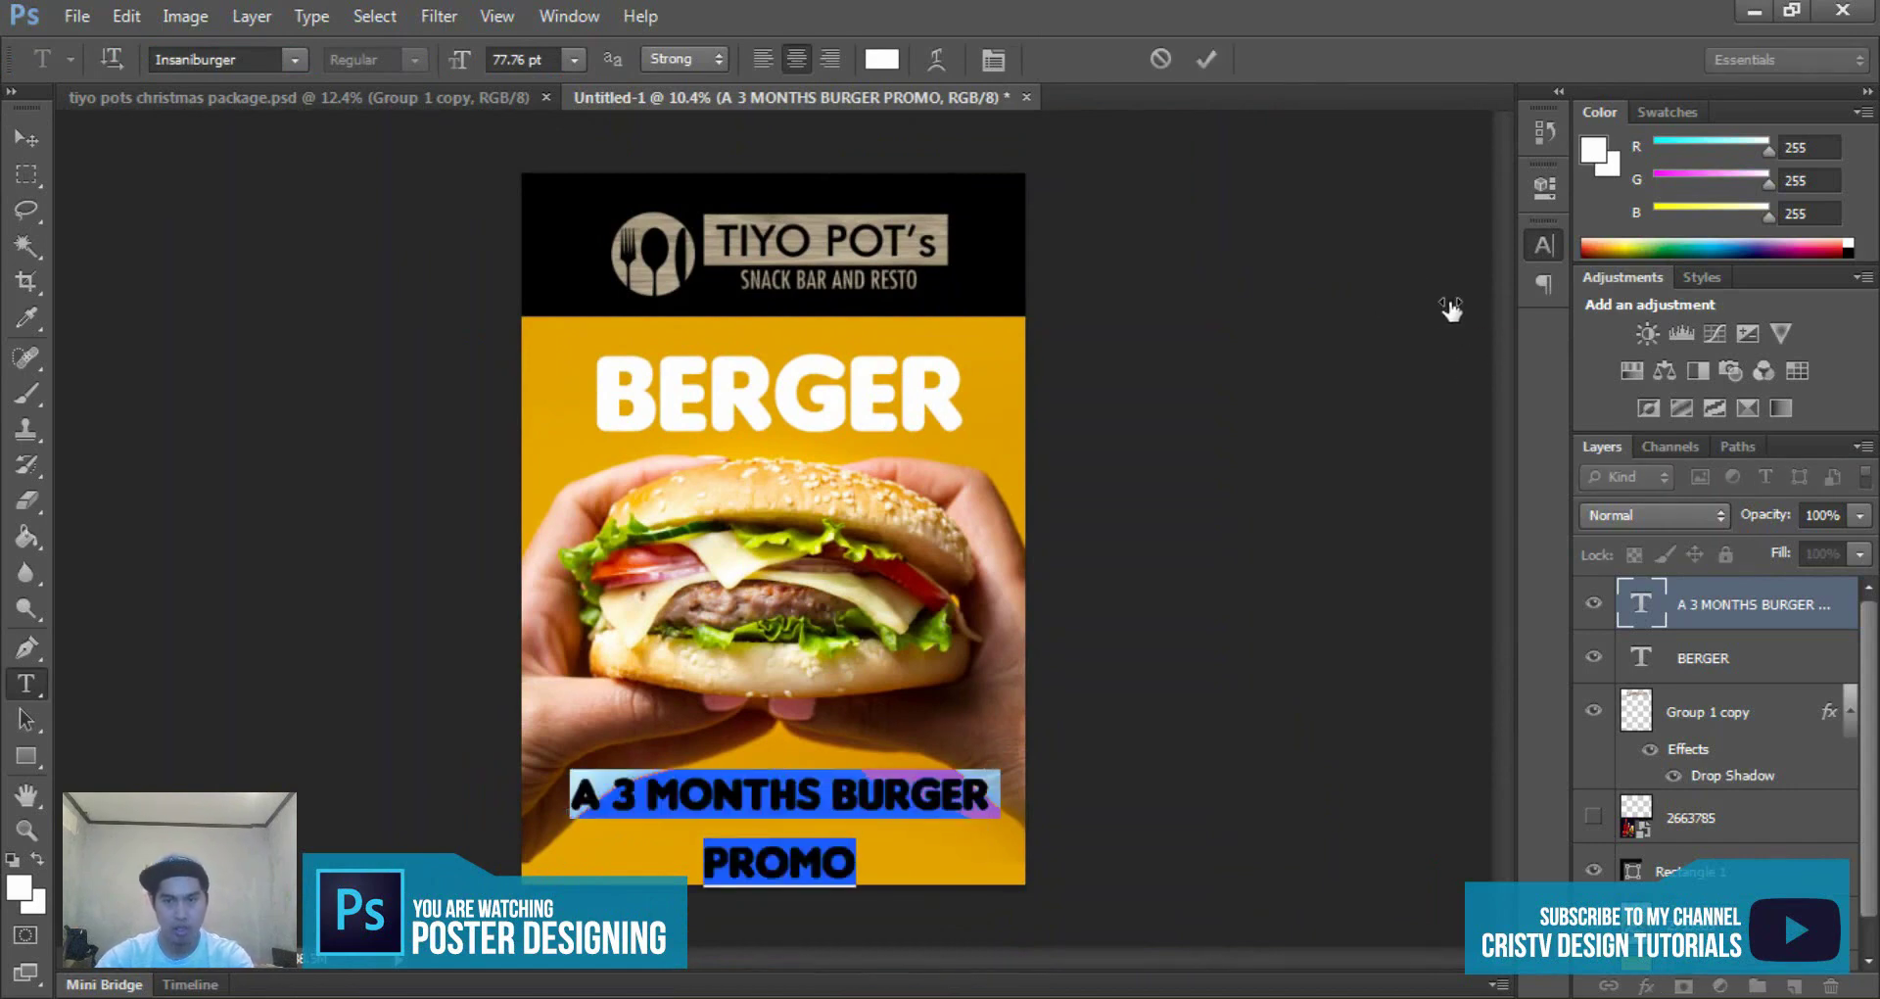
pyautogui.moveTo(1450, 309)
pyautogui.mouseDown()
pyautogui.moveTo(1493, 313)
pyautogui.moveTo(1272, 314)
pyautogui.moveTo(1397, 324)
pyautogui.moveTo(1359, 326)
pyautogui.mouseUp()
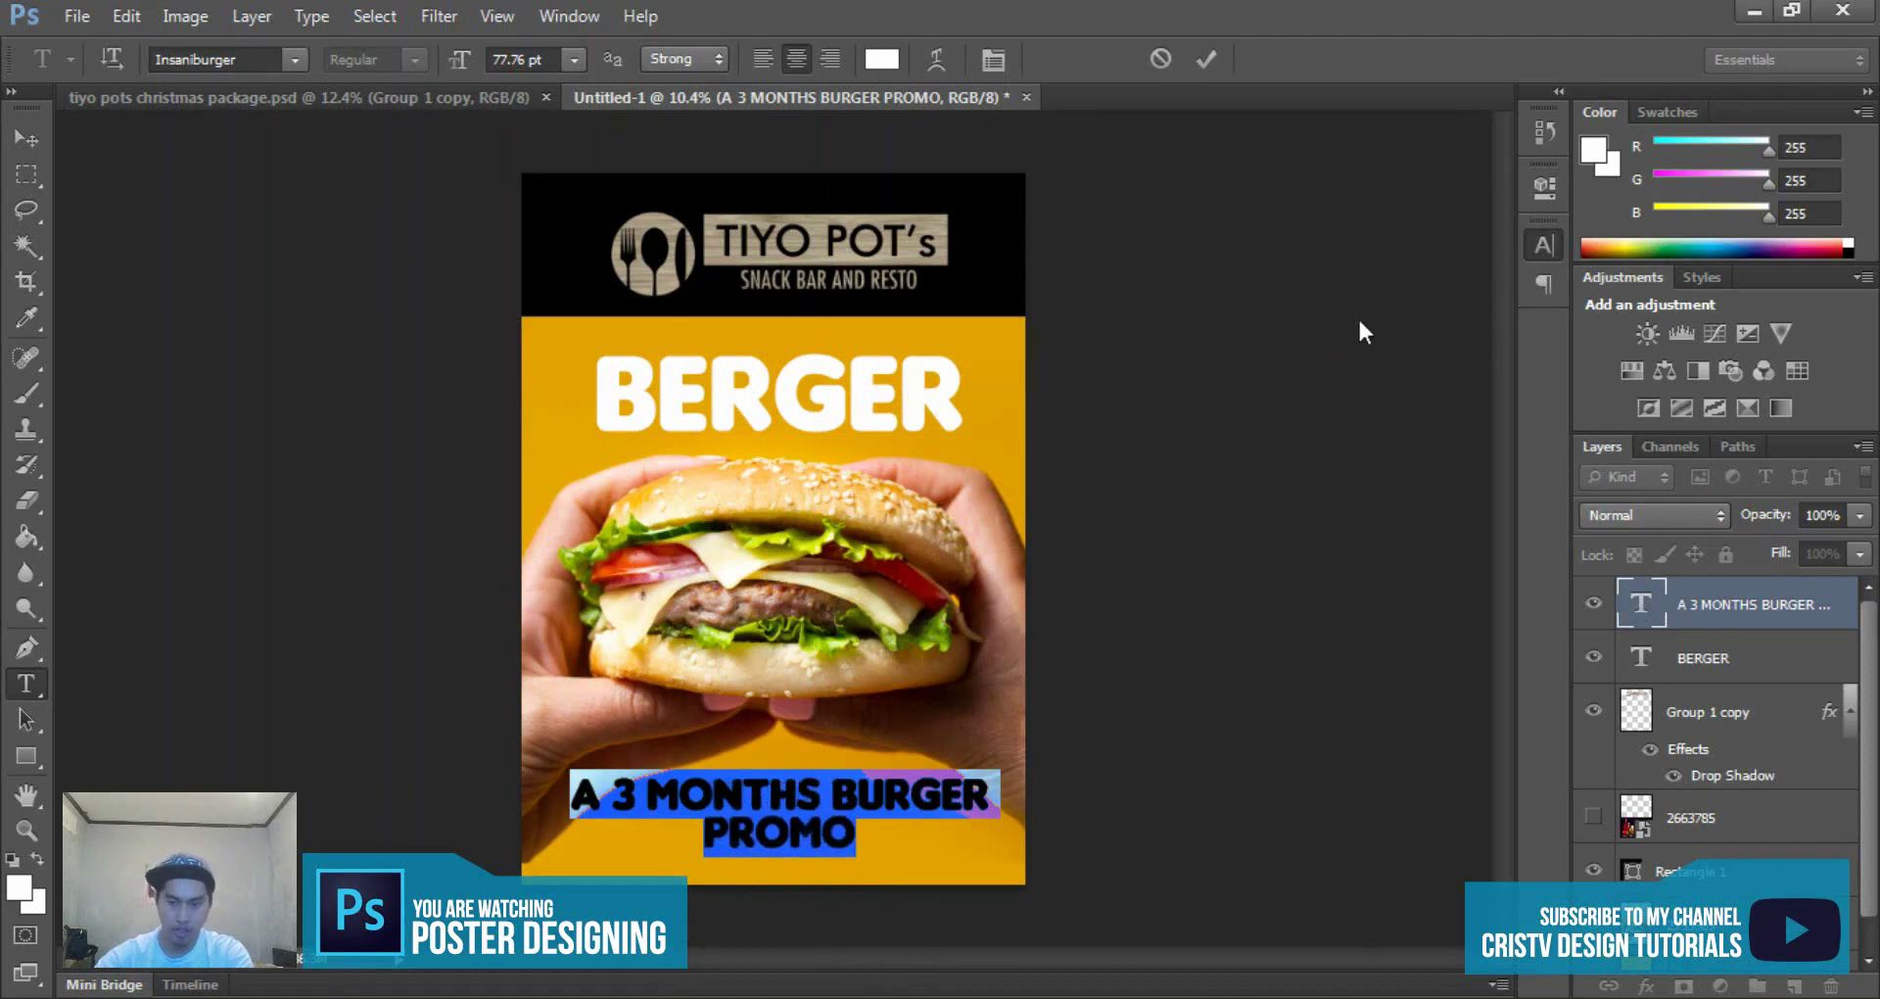
pyautogui.click(1361, 332)
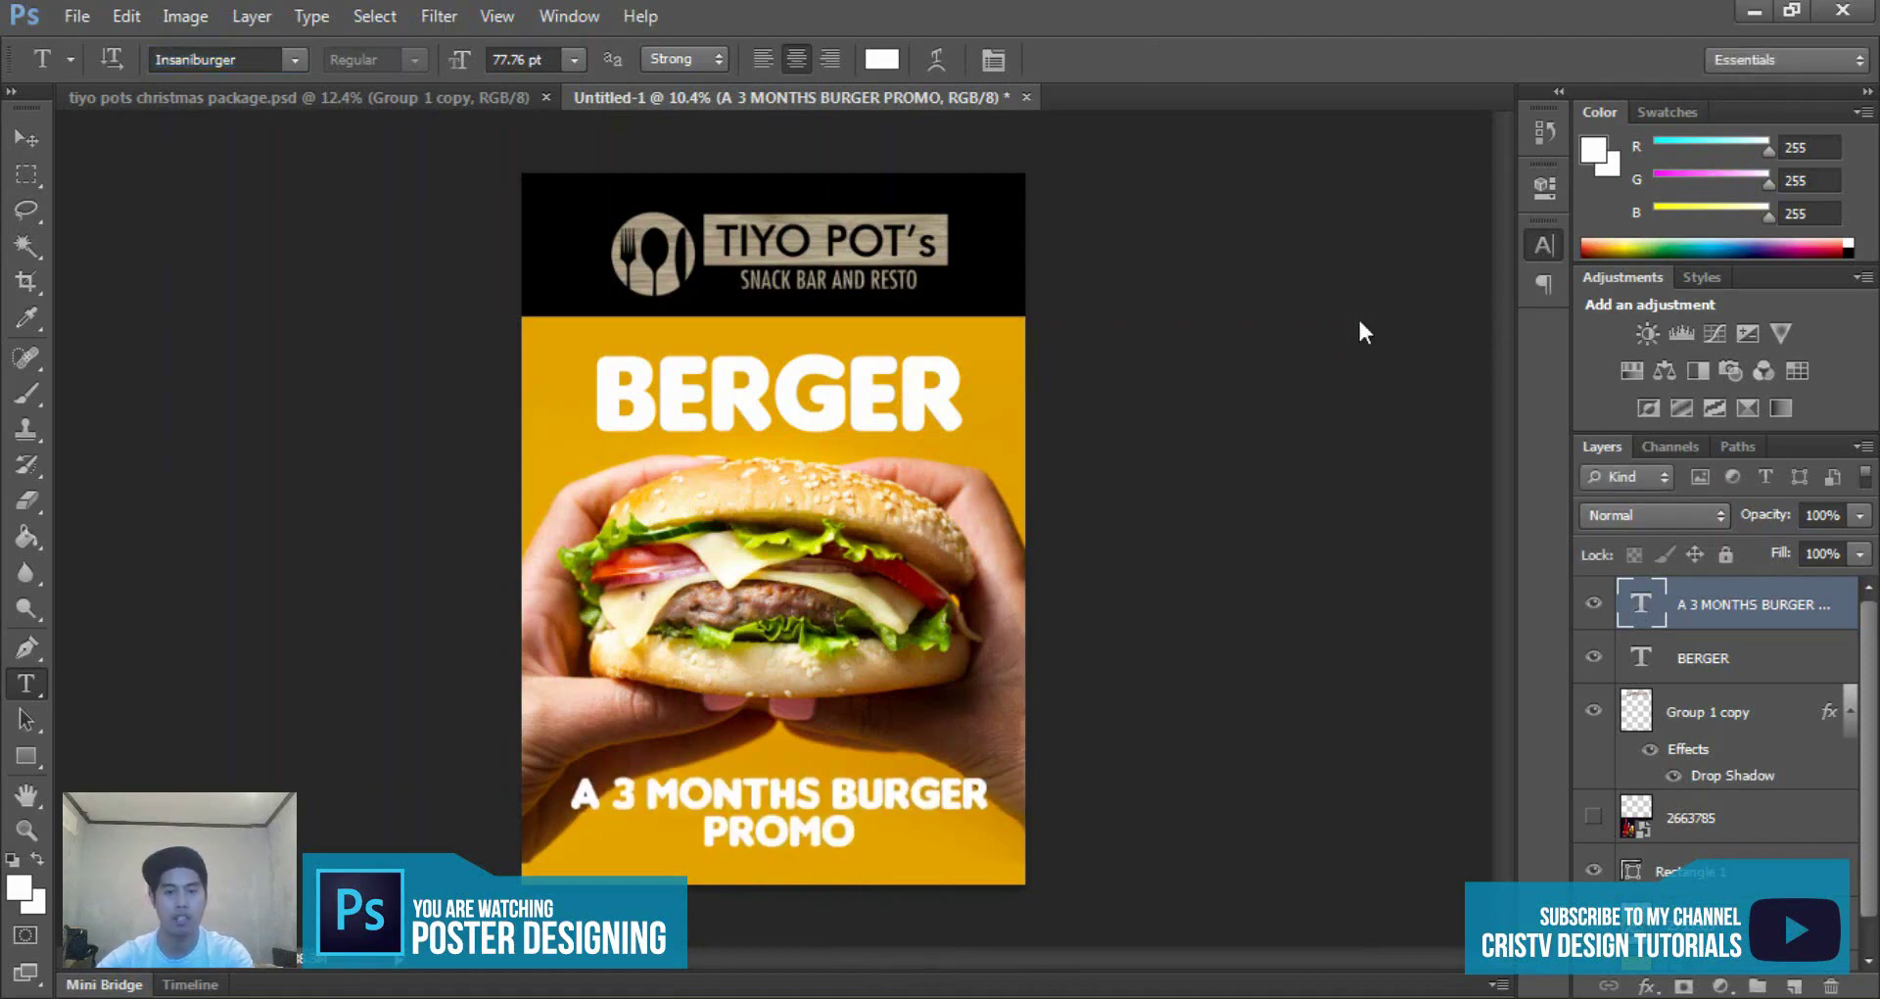
# - Scale the promo text down to about 58% below the burger
pyautogui.press('v')
pyautogui.scroll(3, 760, 721)
pyautogui.scroll(-1, 760, 721)
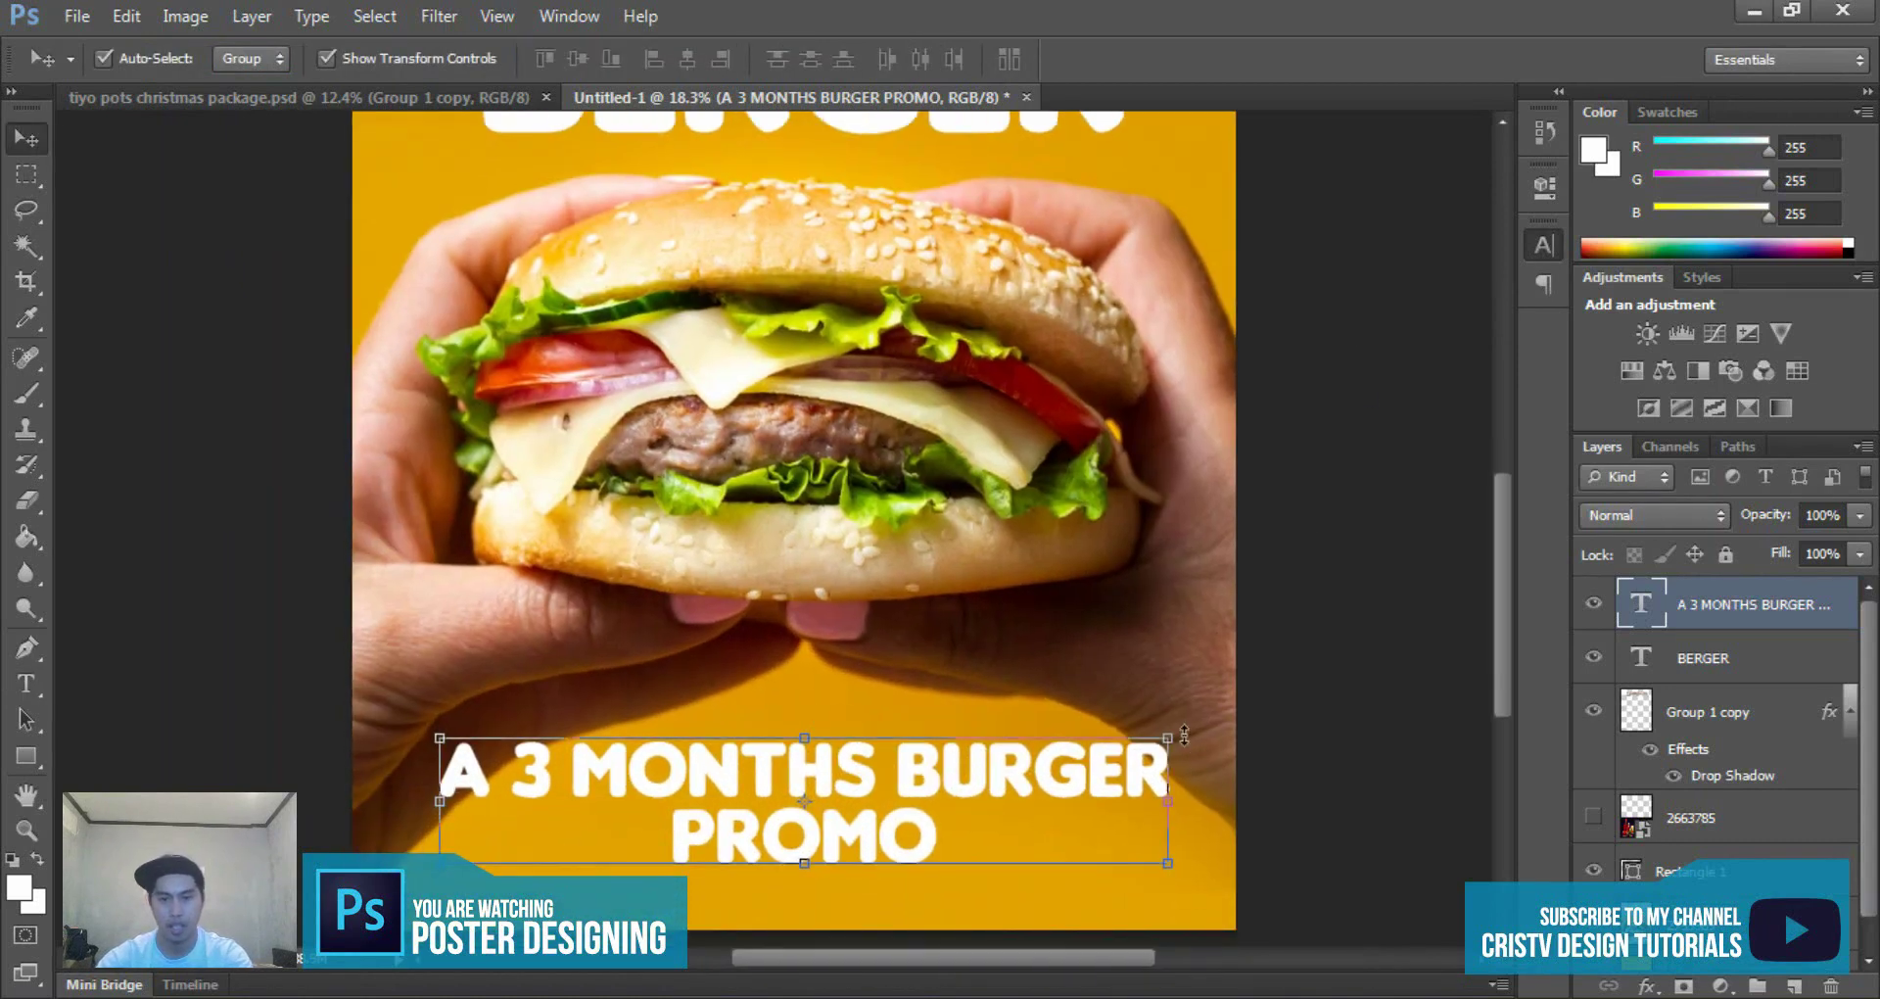
pyautogui.moveTo(1184, 735); pyautogui.dragTo(1023, 760)
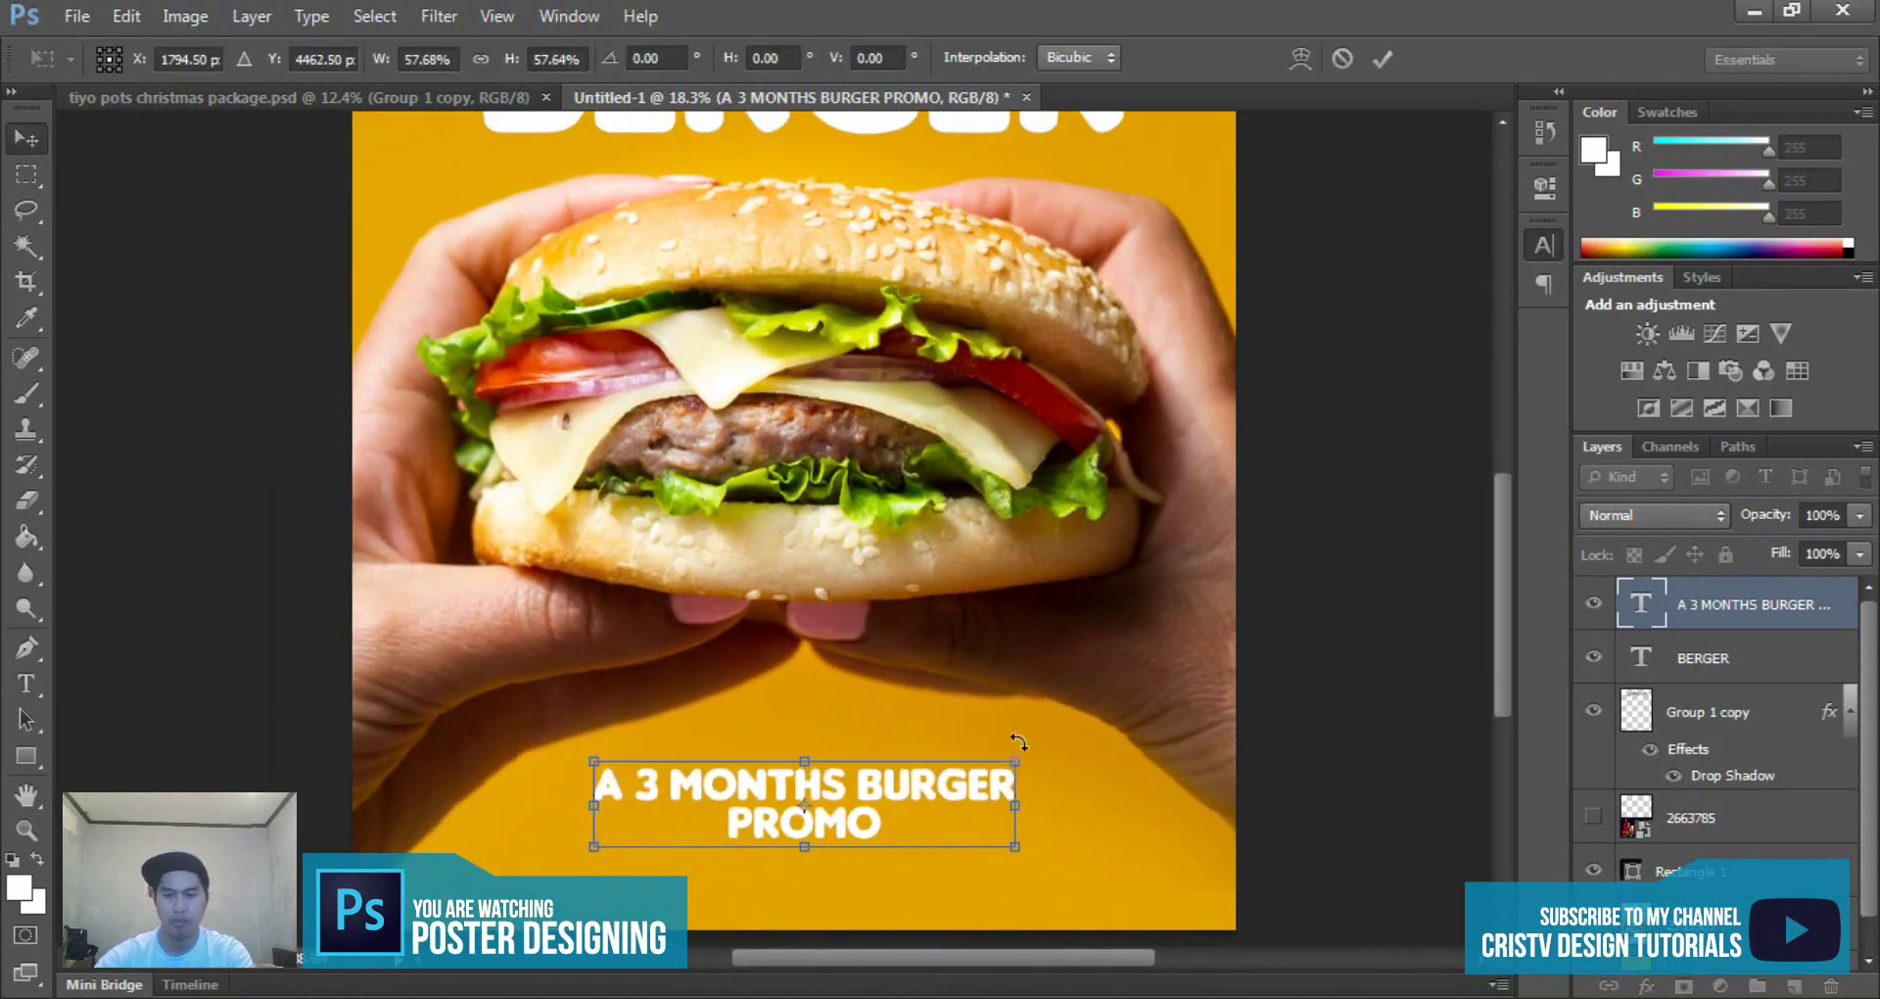
pyautogui.press('Return')
pyautogui.hotkey('ctrl', '0')
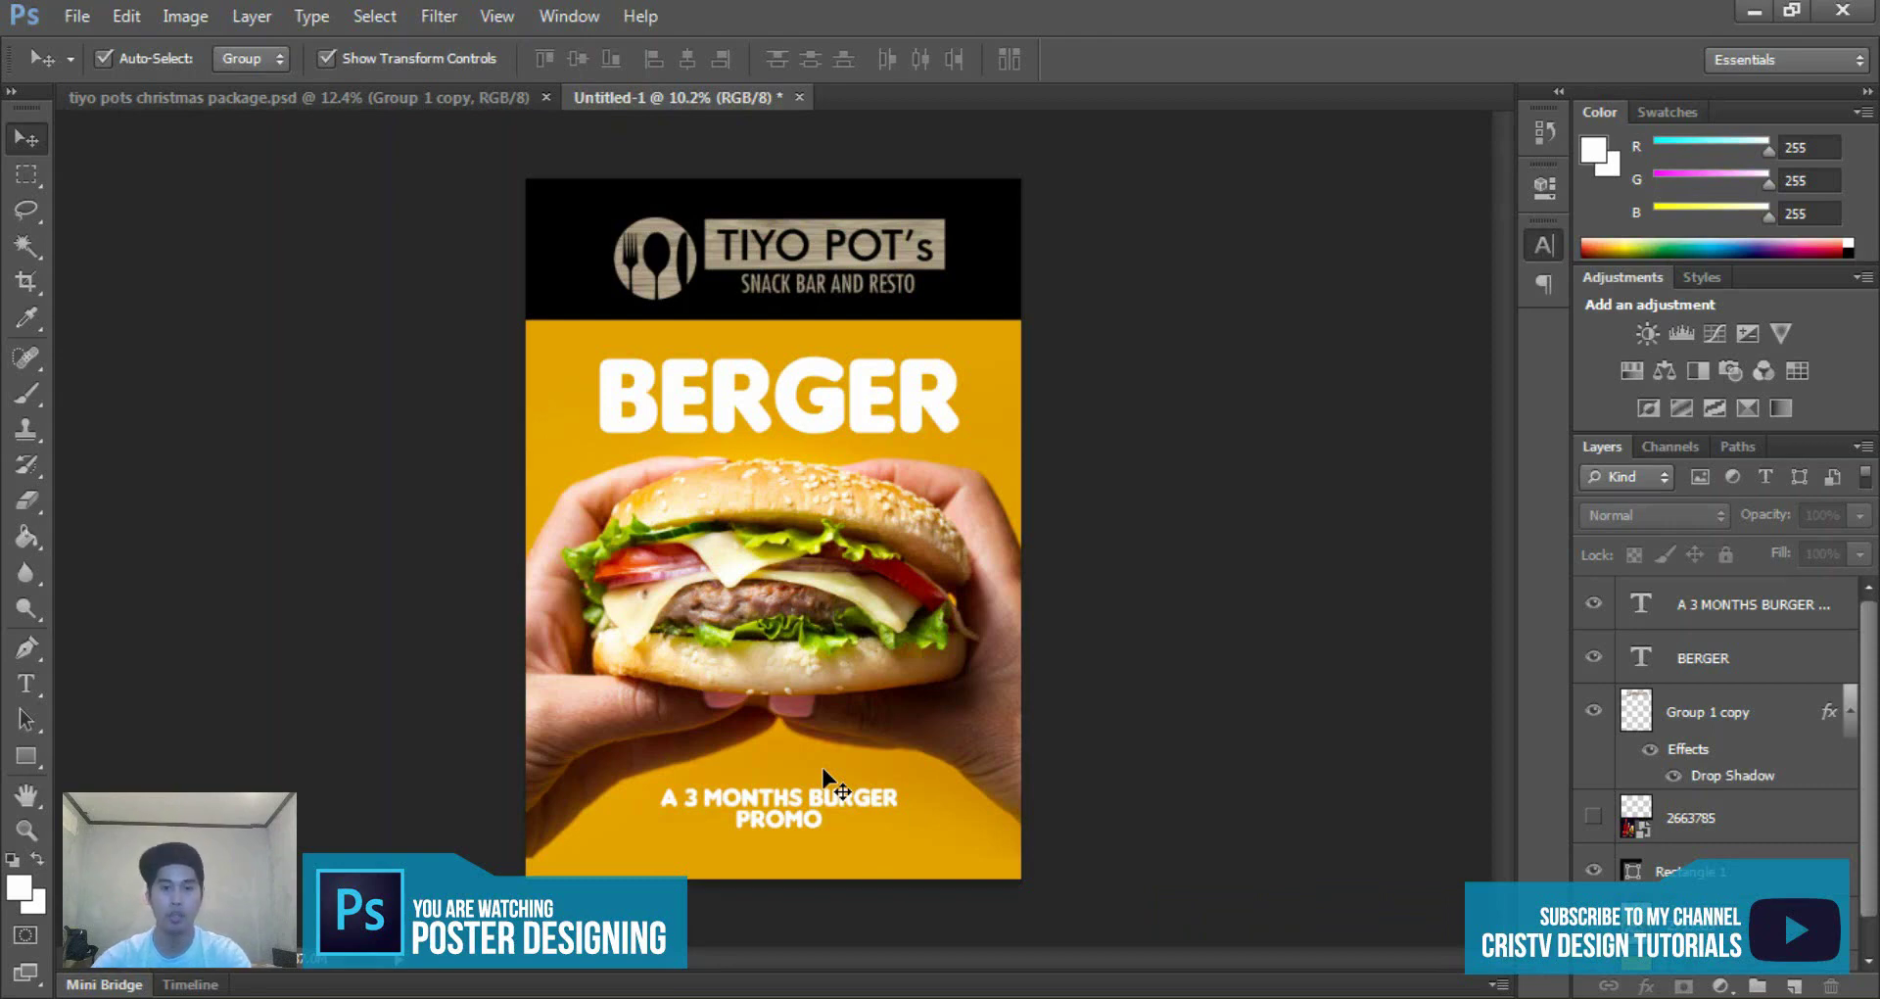
# - Enlarge the promo text slightly, to about 112%
pyautogui.scroll(2, 750, 758)
pyautogui.moveTo(744, 724); pyautogui.dragTo(730, 674)
pyautogui.scroll(-3, 729, 673)
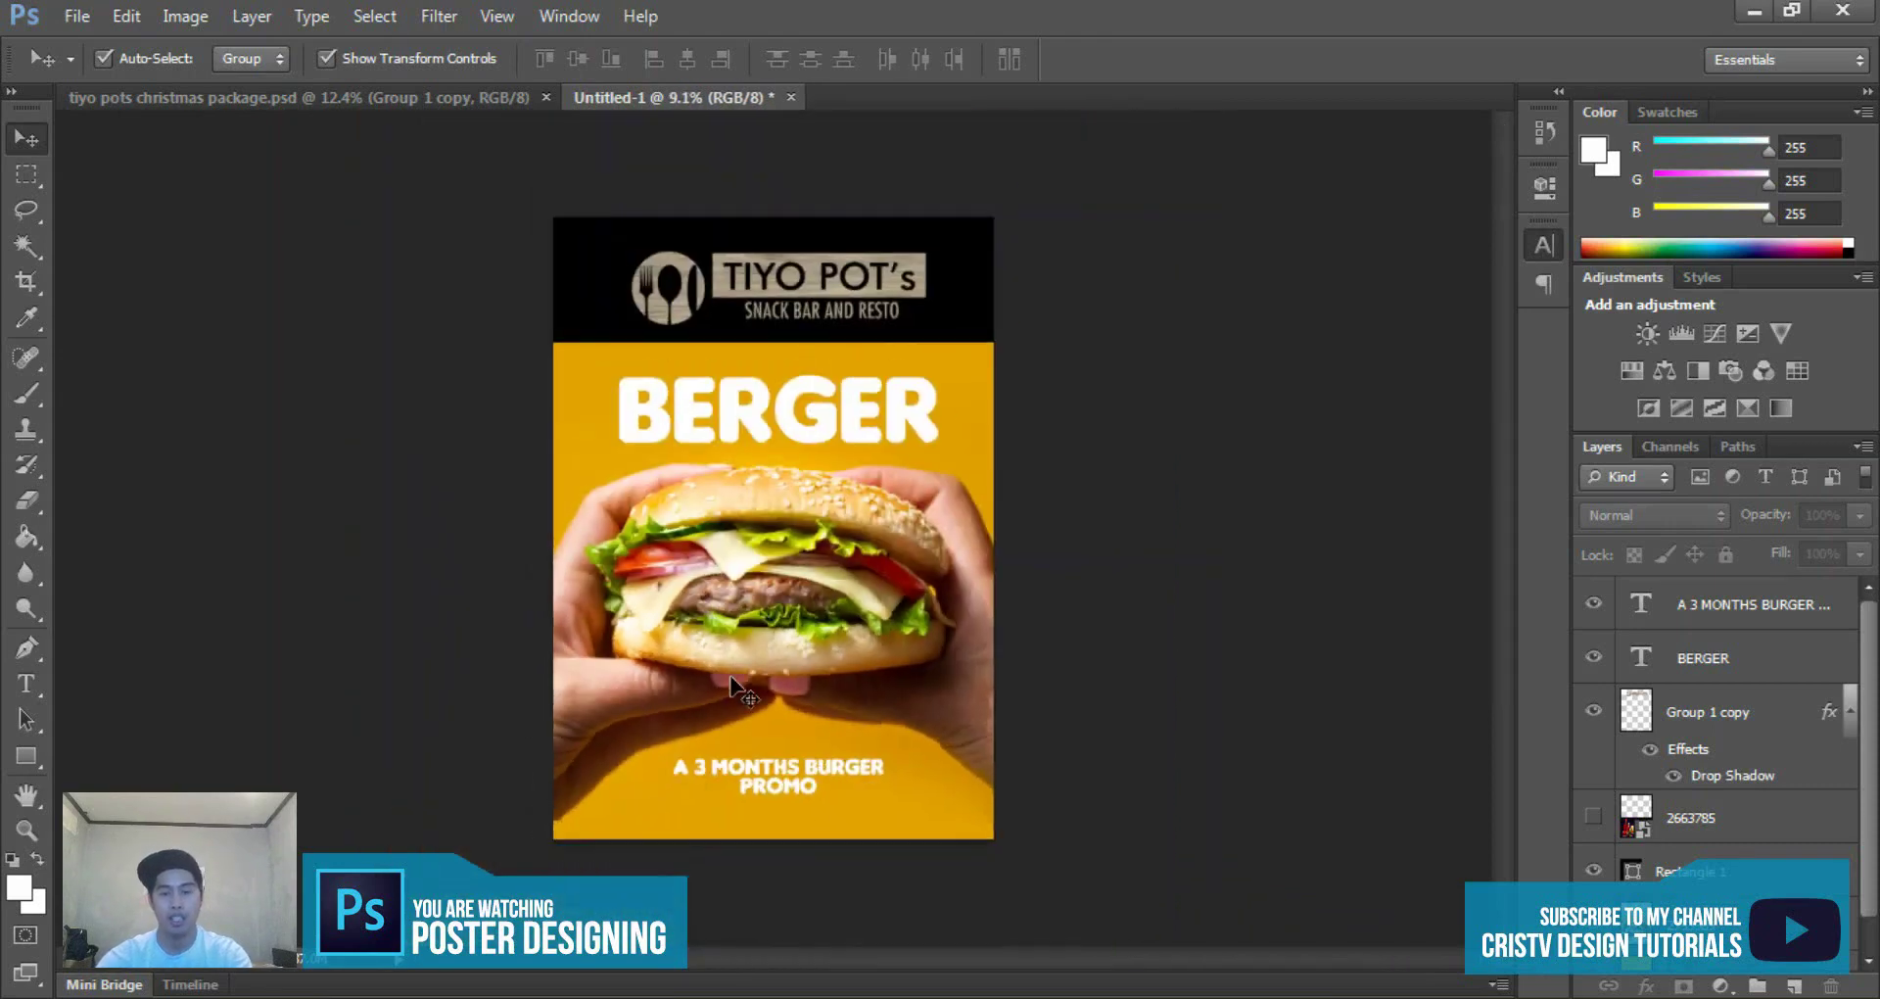
pyautogui.scroll(-1, 725, 675)
pyautogui.scroll(2, 708, 672)
pyautogui.scroll(2, 708, 673)
pyautogui.click(775, 859)
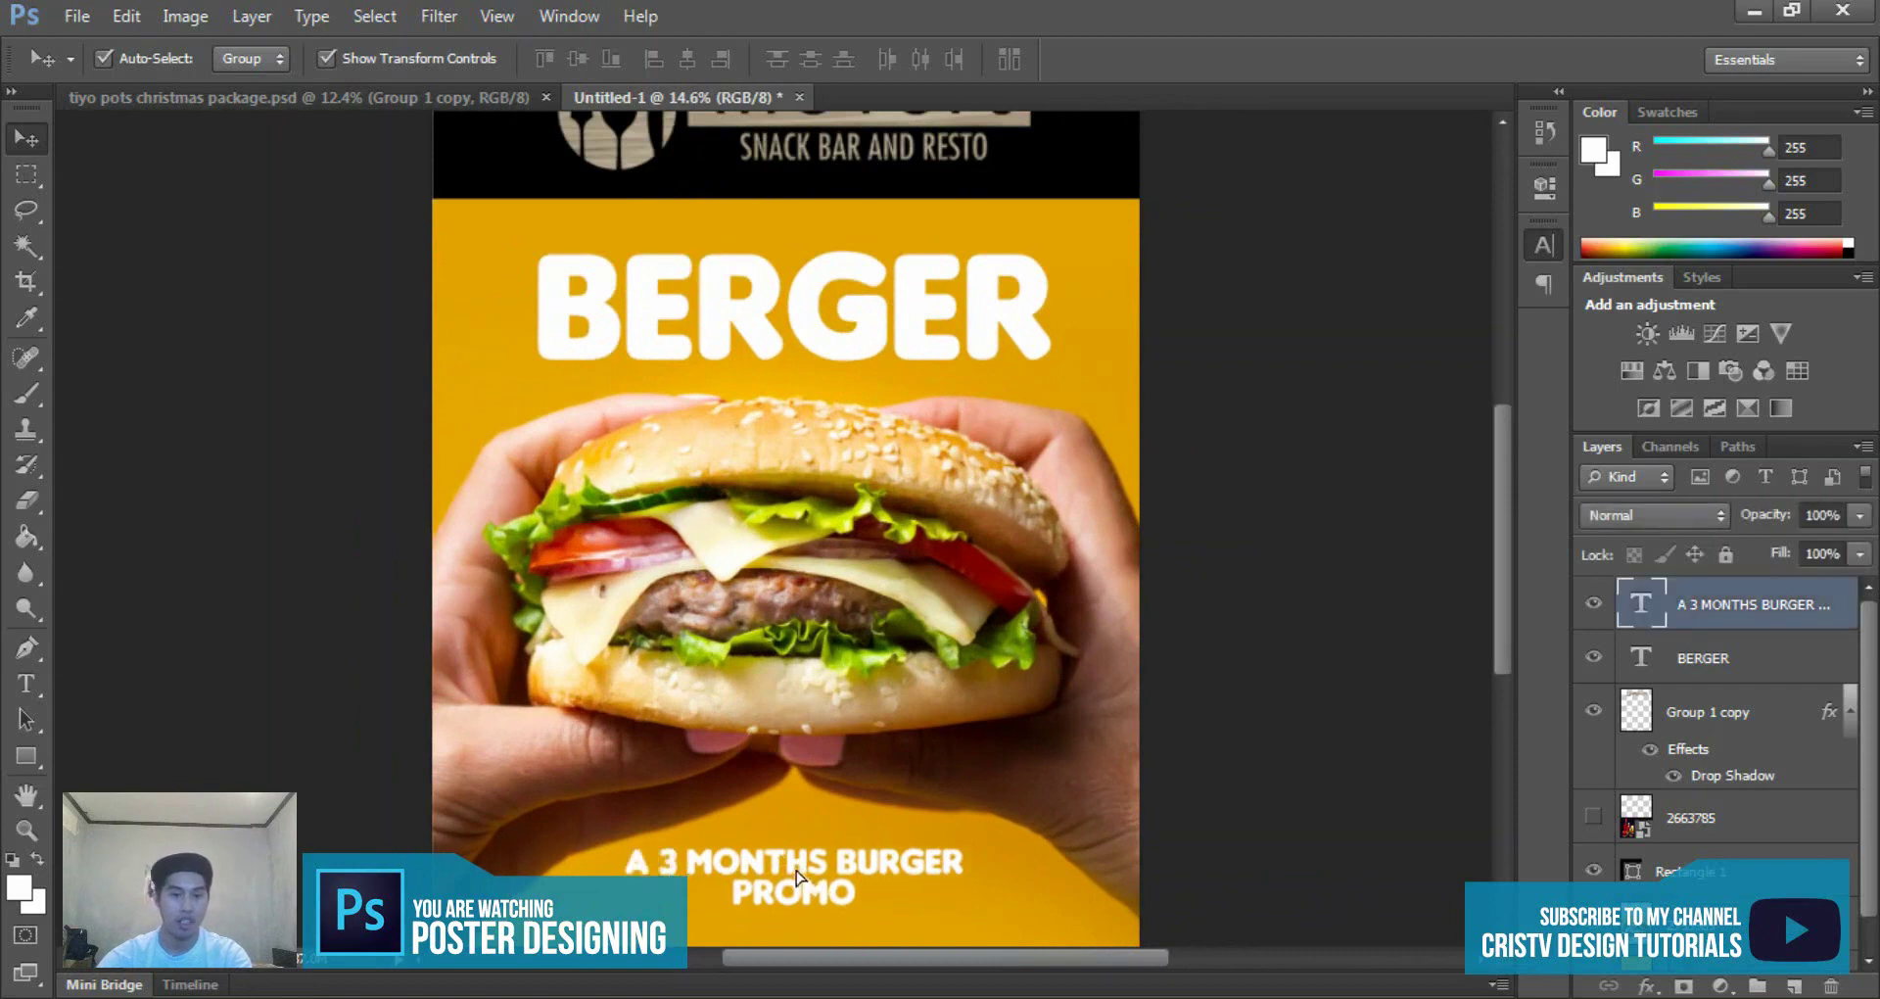
pyautogui.scroll(-2, 873, 873)
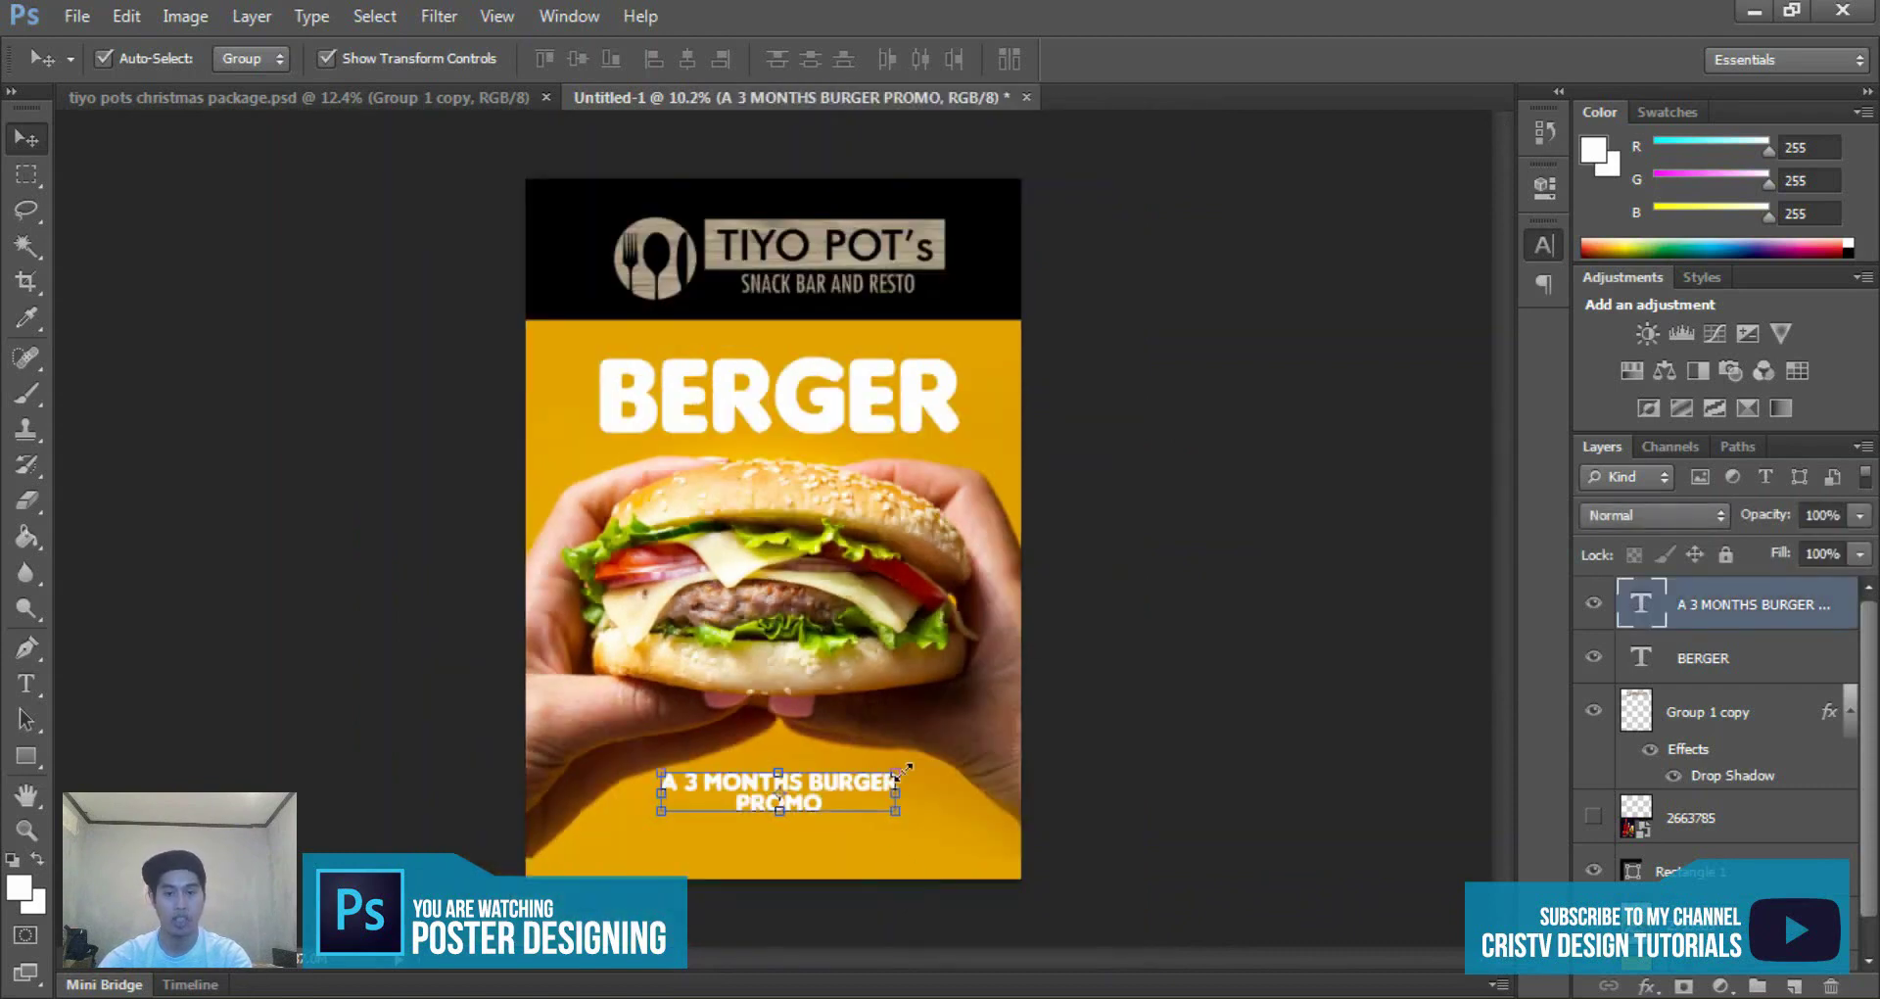
pyautogui.moveTo(895, 772); pyautogui.dragTo(915, 763)
pyautogui.press('Return')
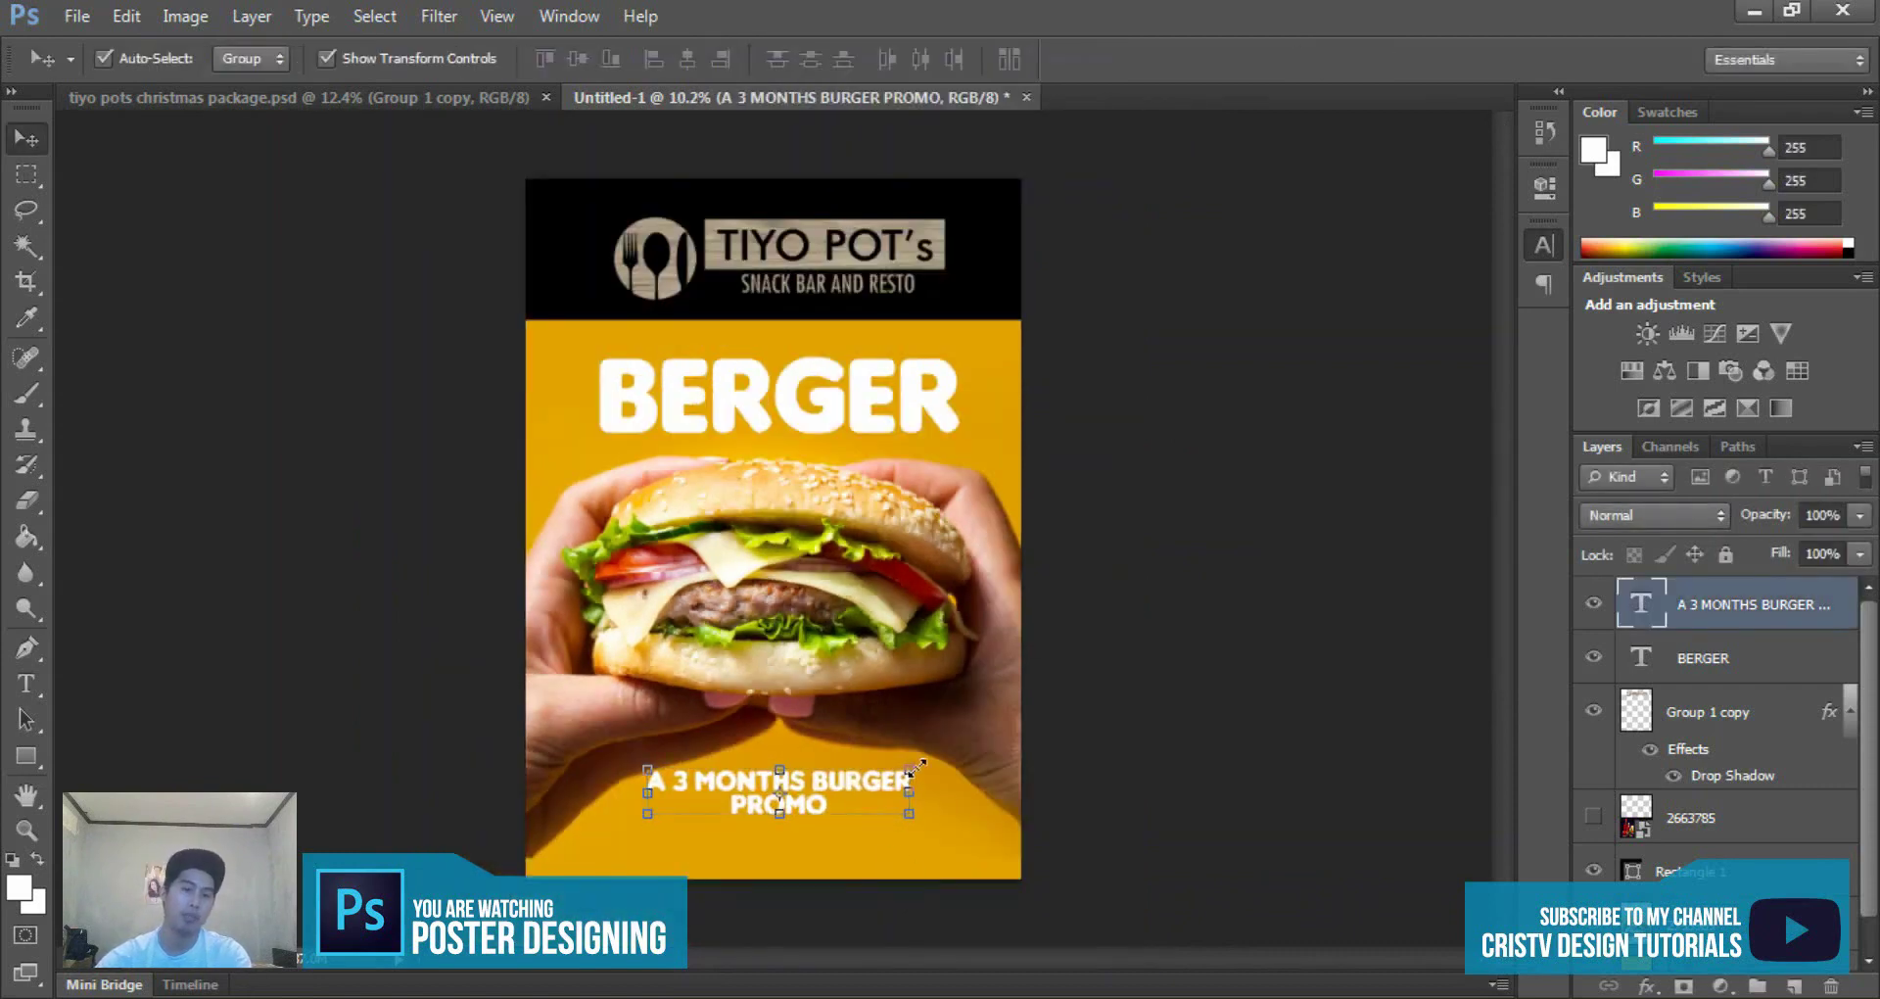
# - Rebreak the promo so BURGER PROMO starts the second line
pyautogui.scroll(2, 860, 693)
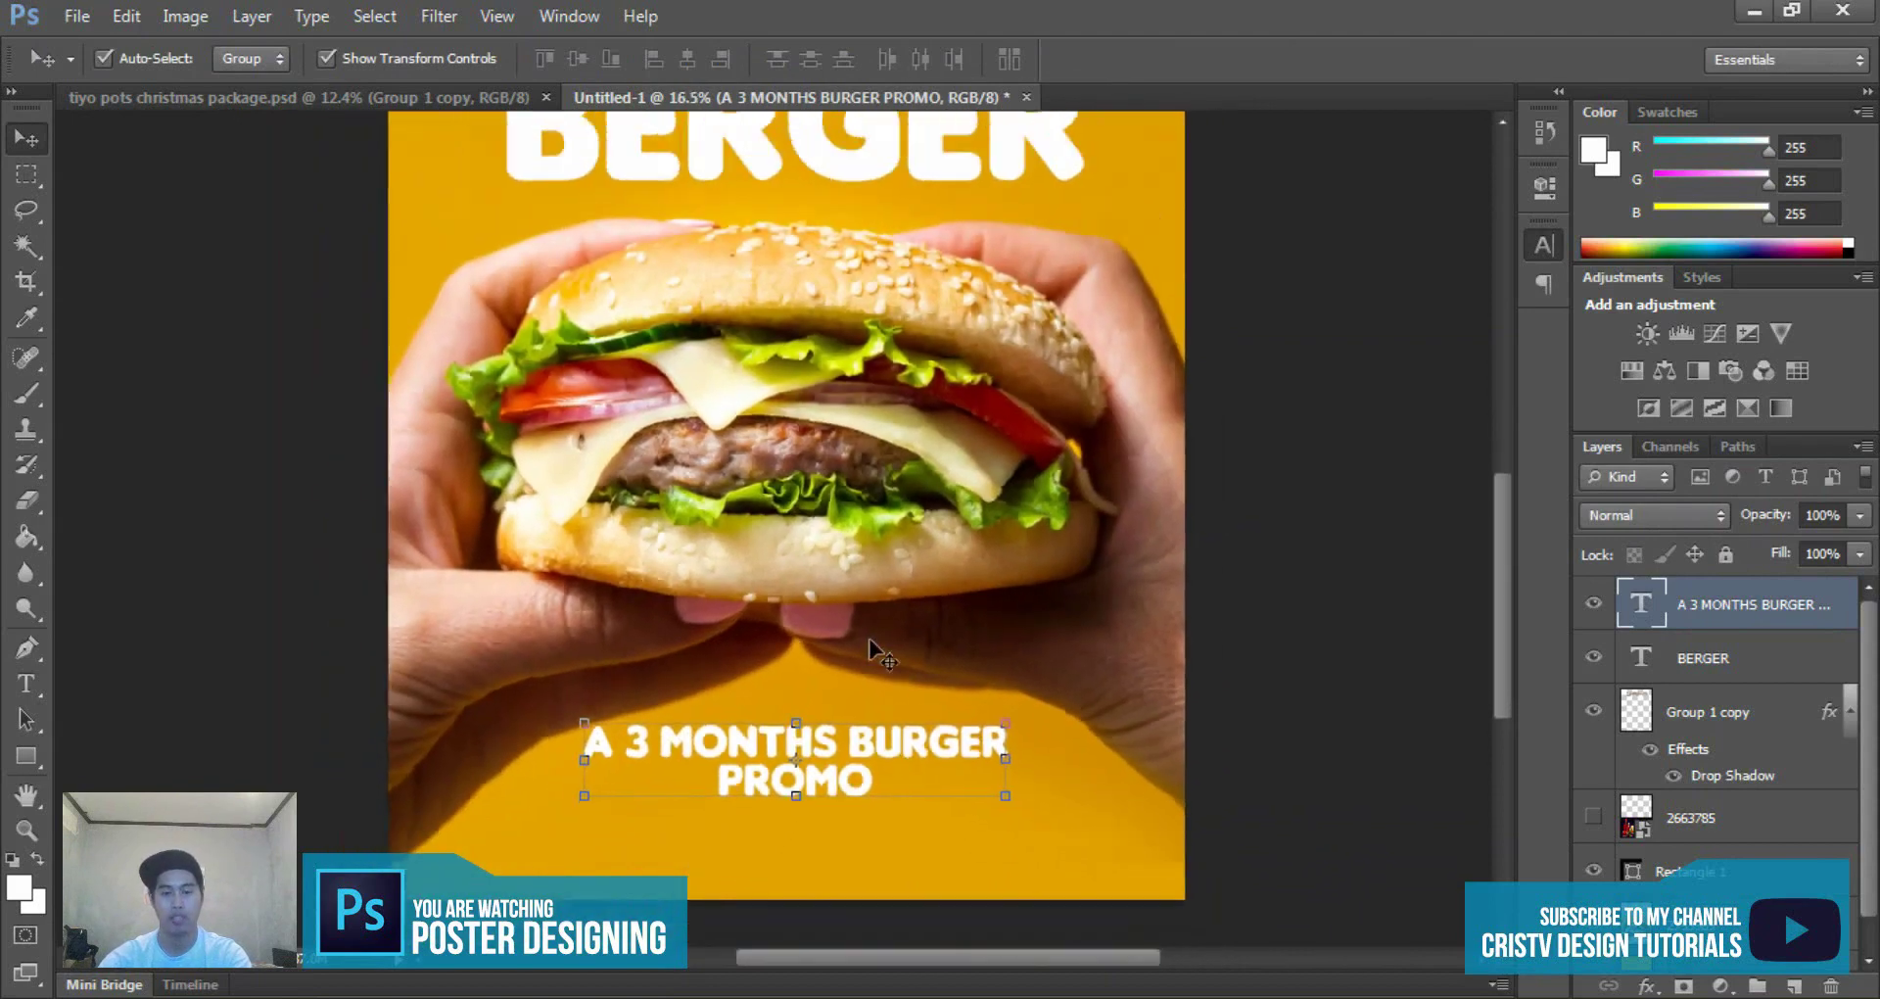
pyautogui.scroll(-3, 861, 672)
pyautogui.scroll(2, 878, 656)
pyautogui.scroll(2, 915, 587)
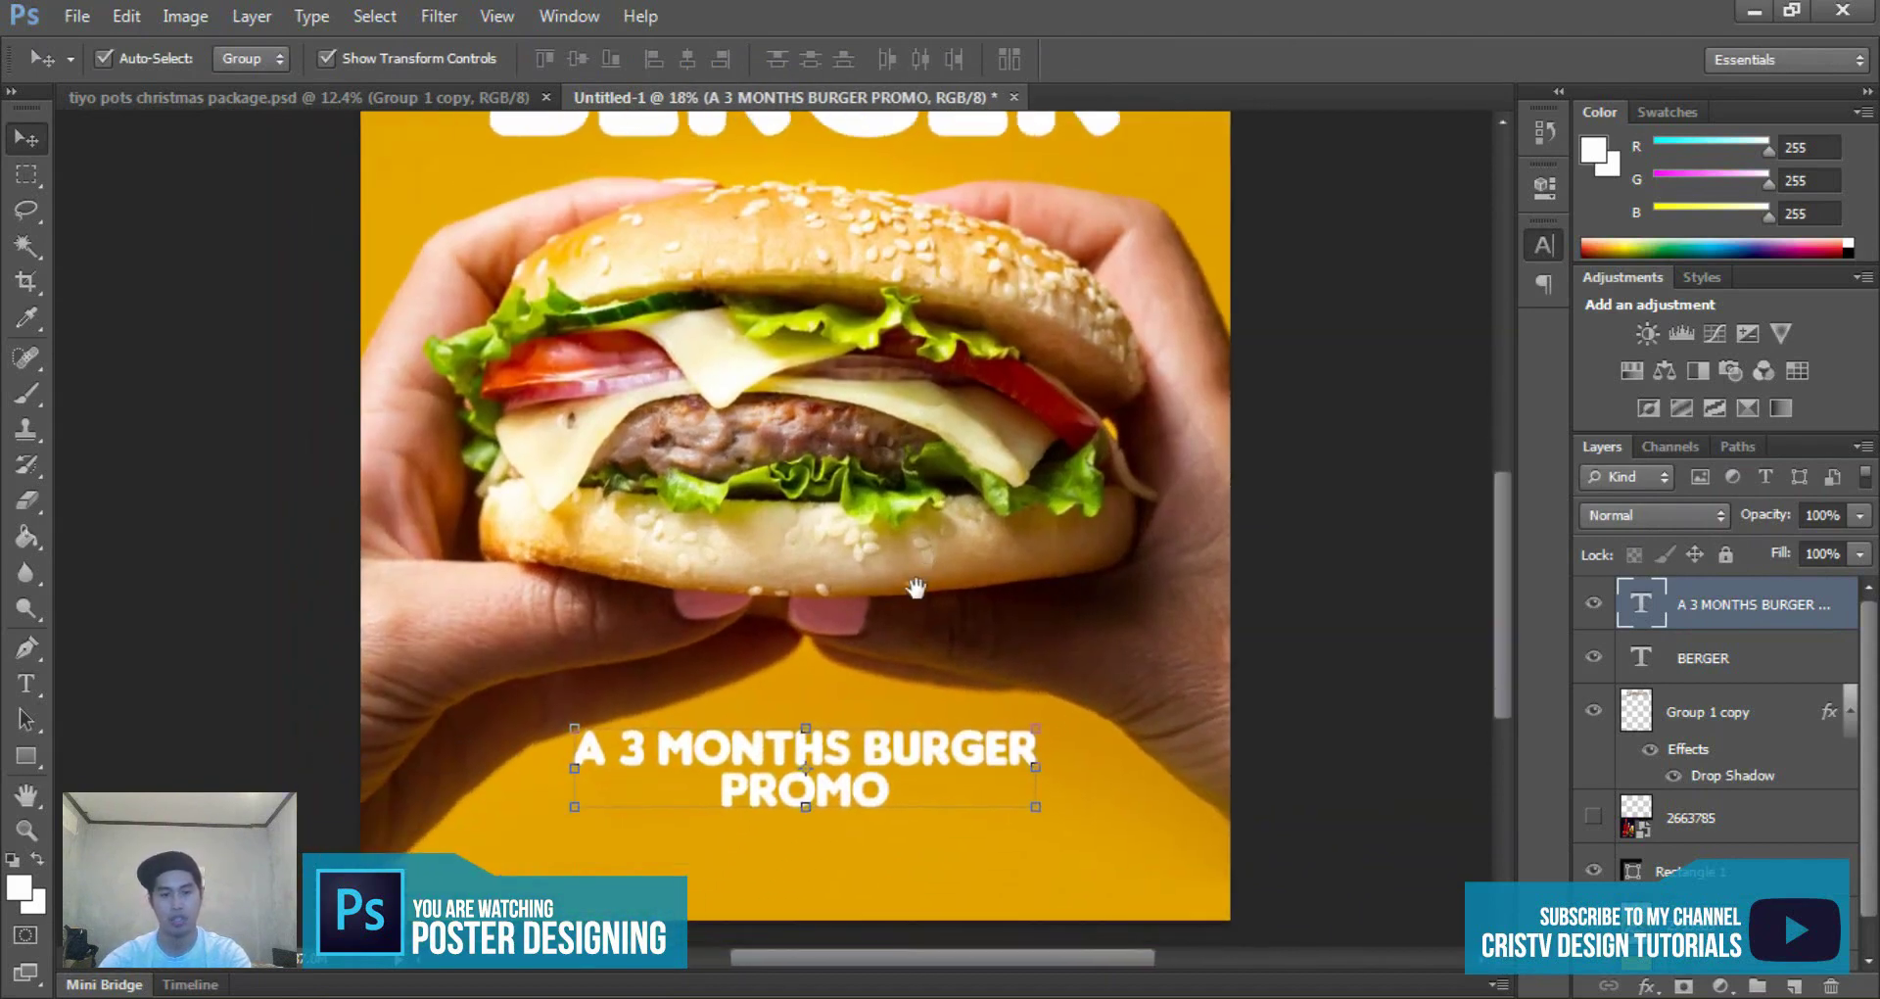
pyautogui.press('t')
pyautogui.click(867, 730)
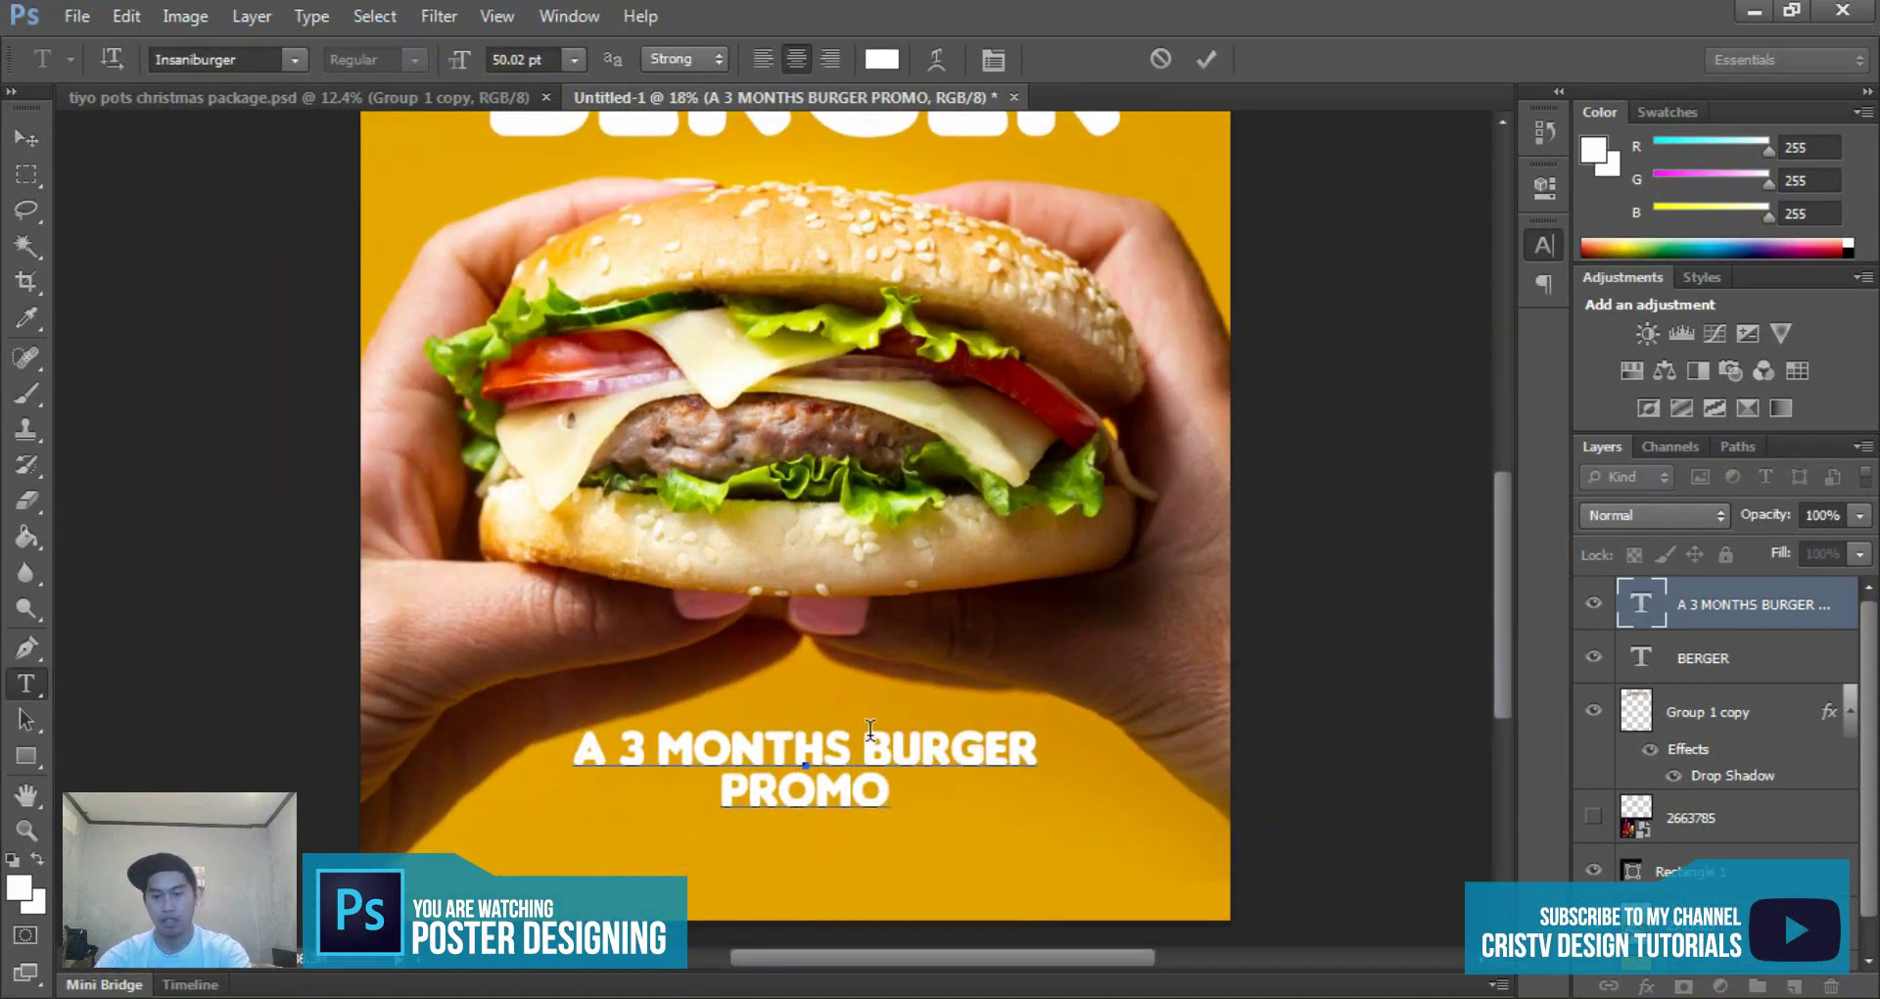
pyautogui.press('BackSpace')
pyautogui.press('Return')
pyautogui.press('BackSpace')
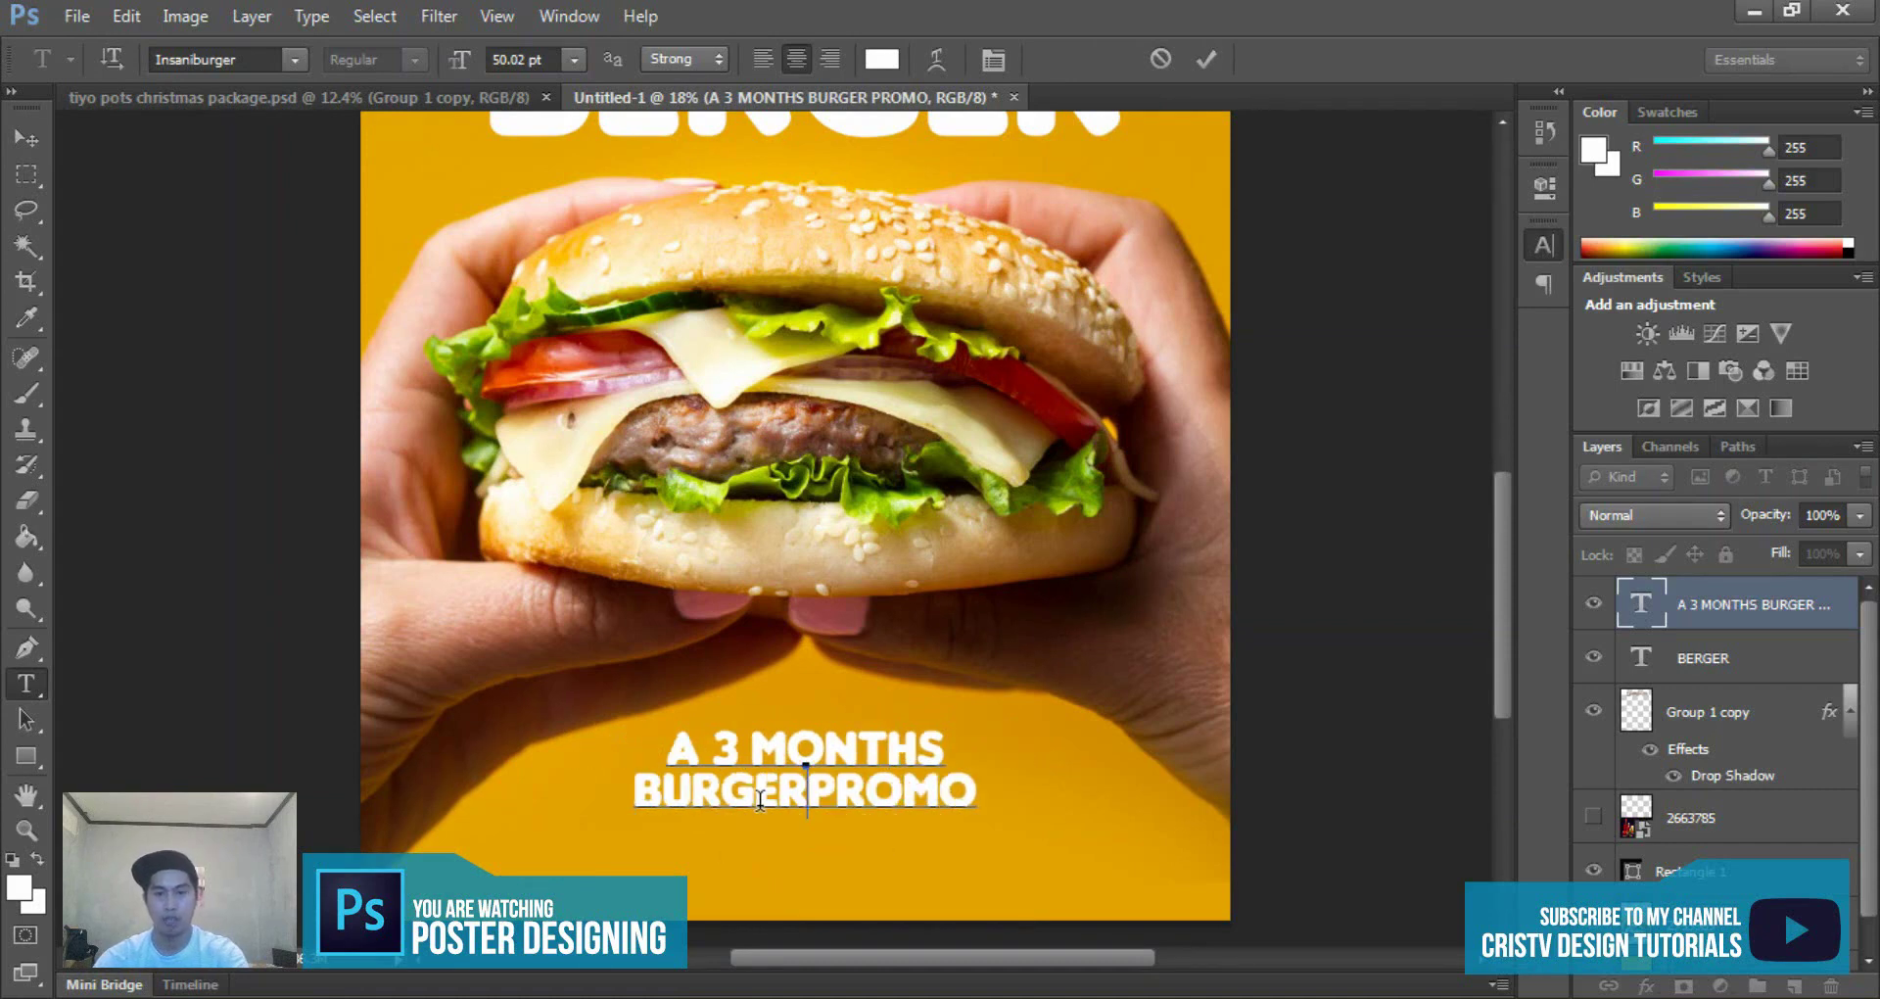
pyautogui.hotkey('ctrl', 'Return')
pyautogui.press('v')
# - Delete the leading 'A' so the promo reads '3 MONTHS / BURGER PROMO'
pyautogui.scroll(-1, 956, 771)
pyautogui.scroll(1, 960, 781)
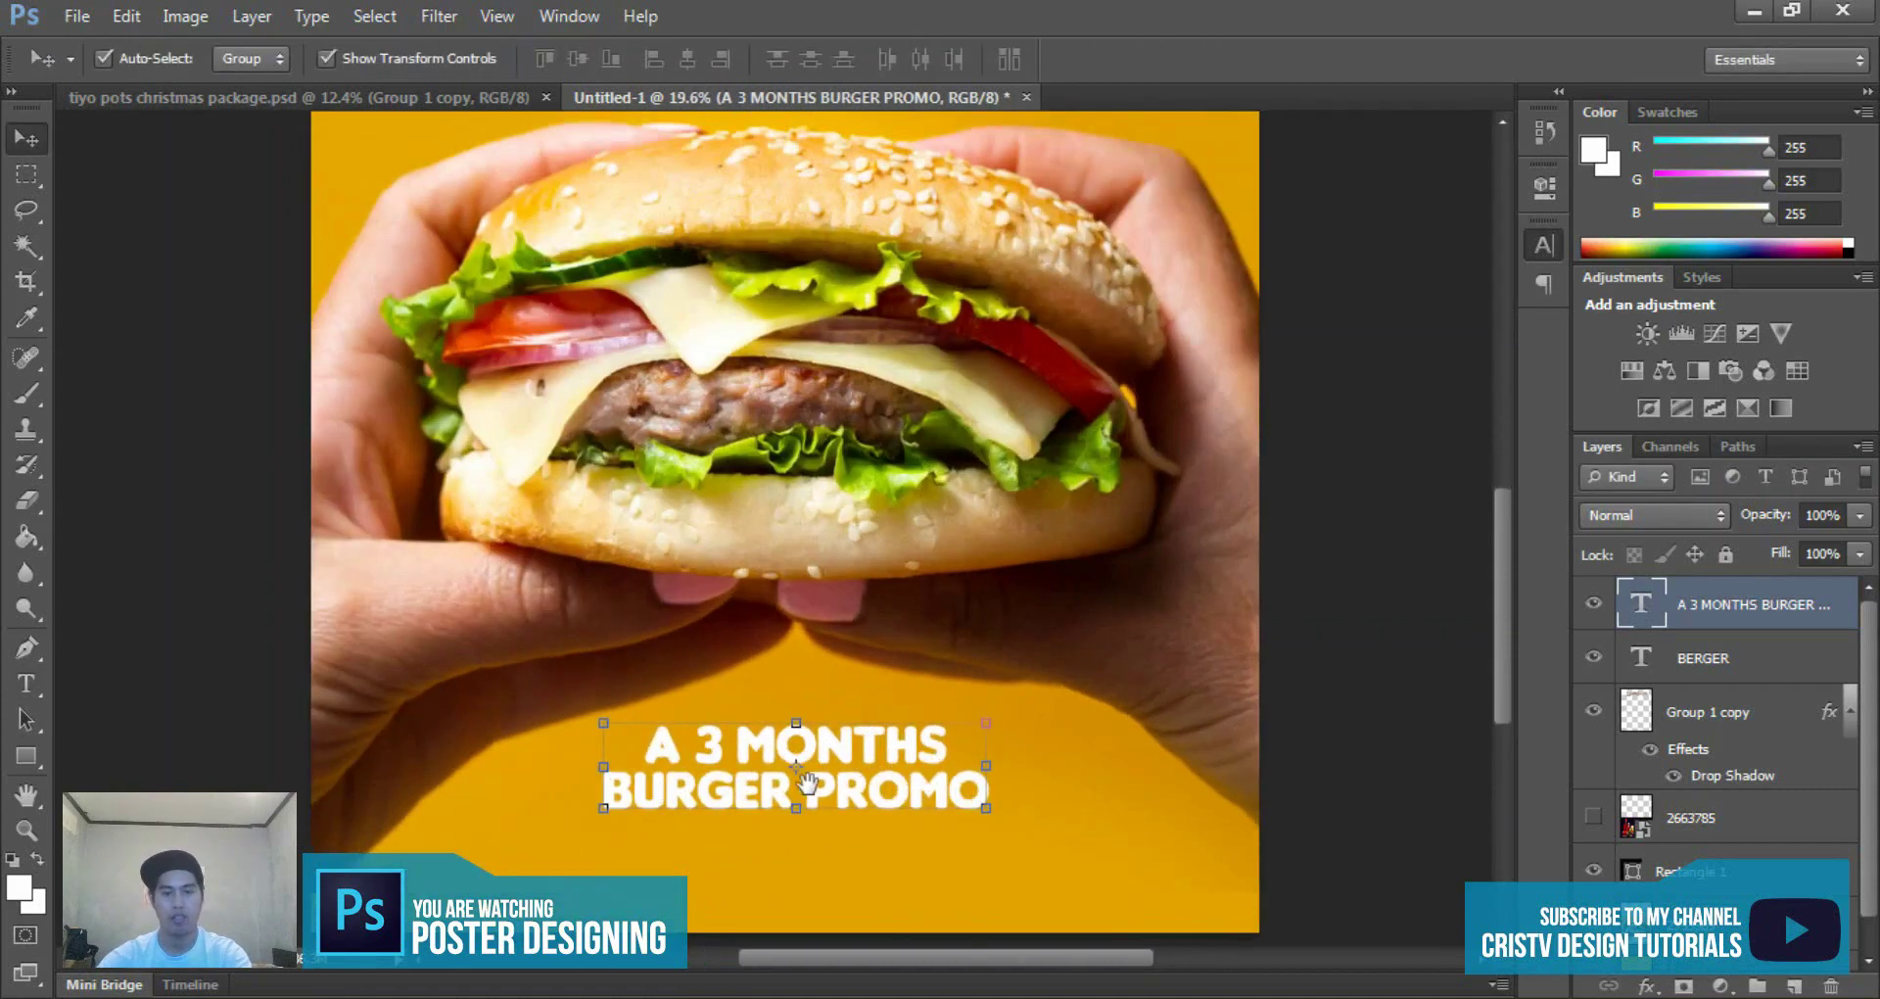
pyautogui.moveTo(821, 769); pyautogui.dragTo(903, 764)
pyautogui.doubleClick(831, 744)
pyautogui.moveTo(781, 741); pyautogui.dragTo(574, 752)
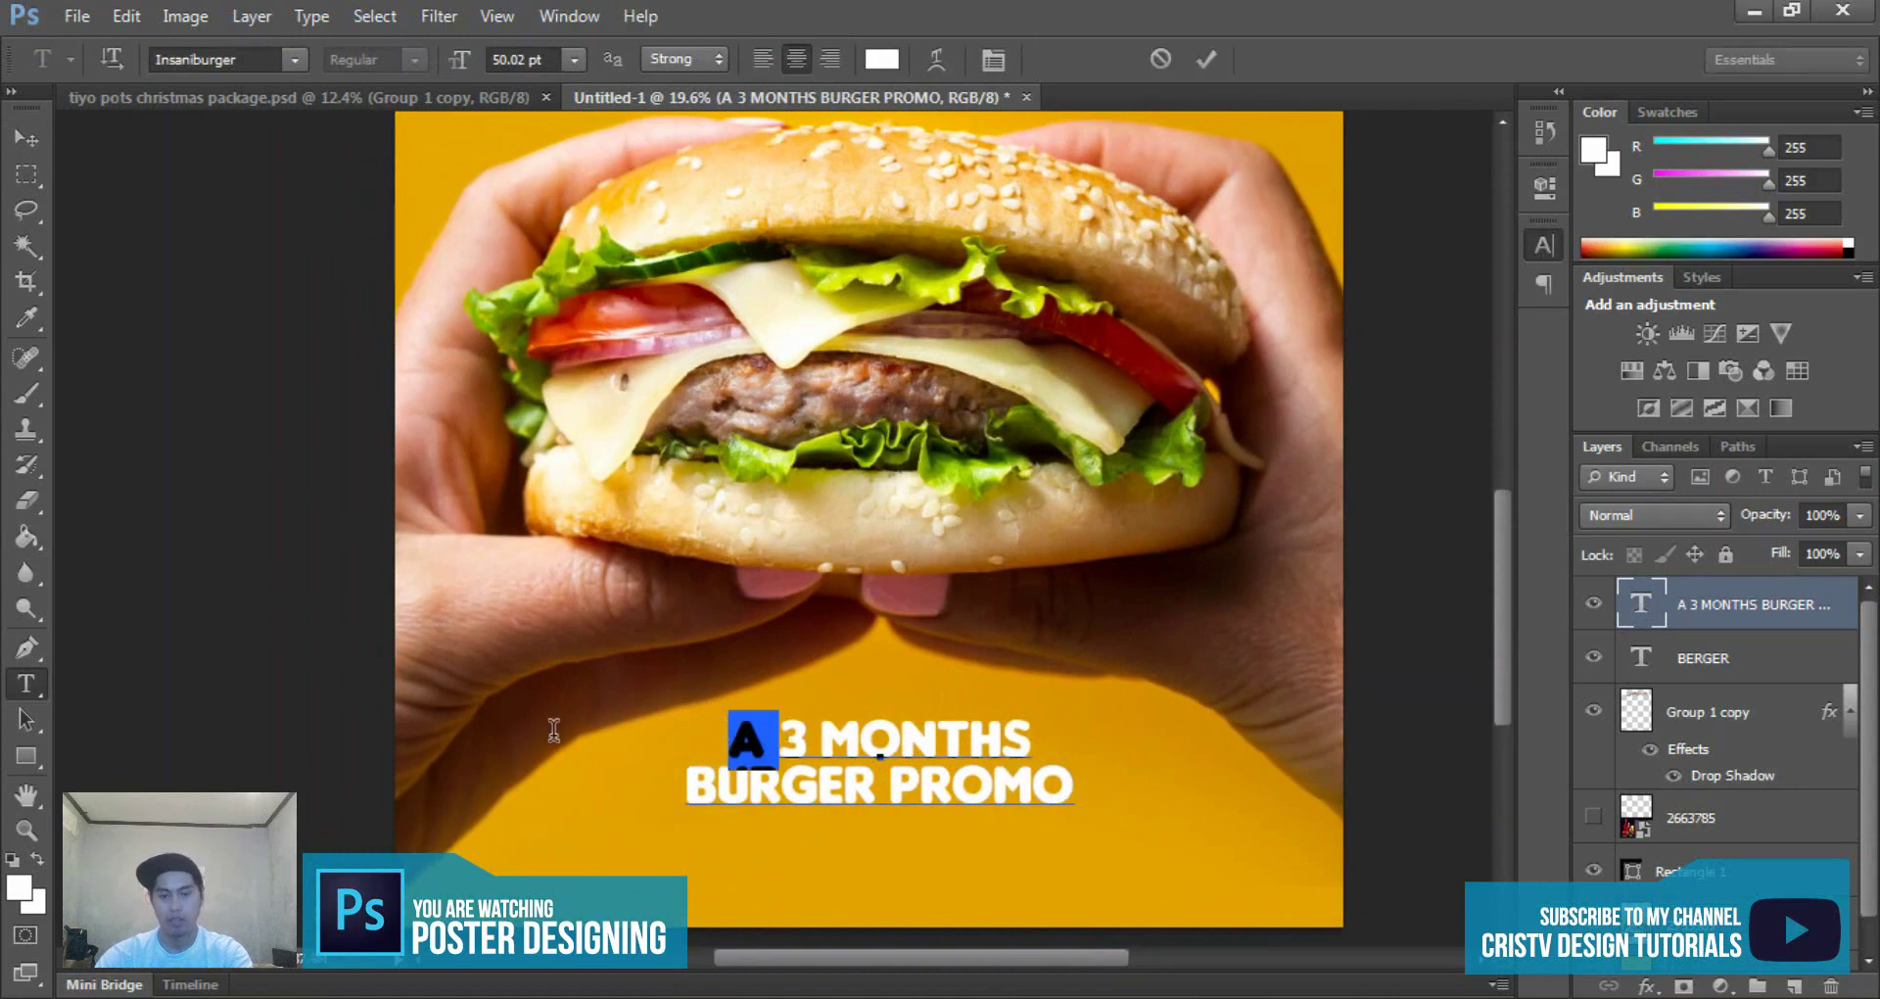
pyautogui.press('BackSpace')
pyautogui.hotkey('ctrl', 'Return')
# - Enlarge the promo caption to about 120%
pyautogui.press('v')
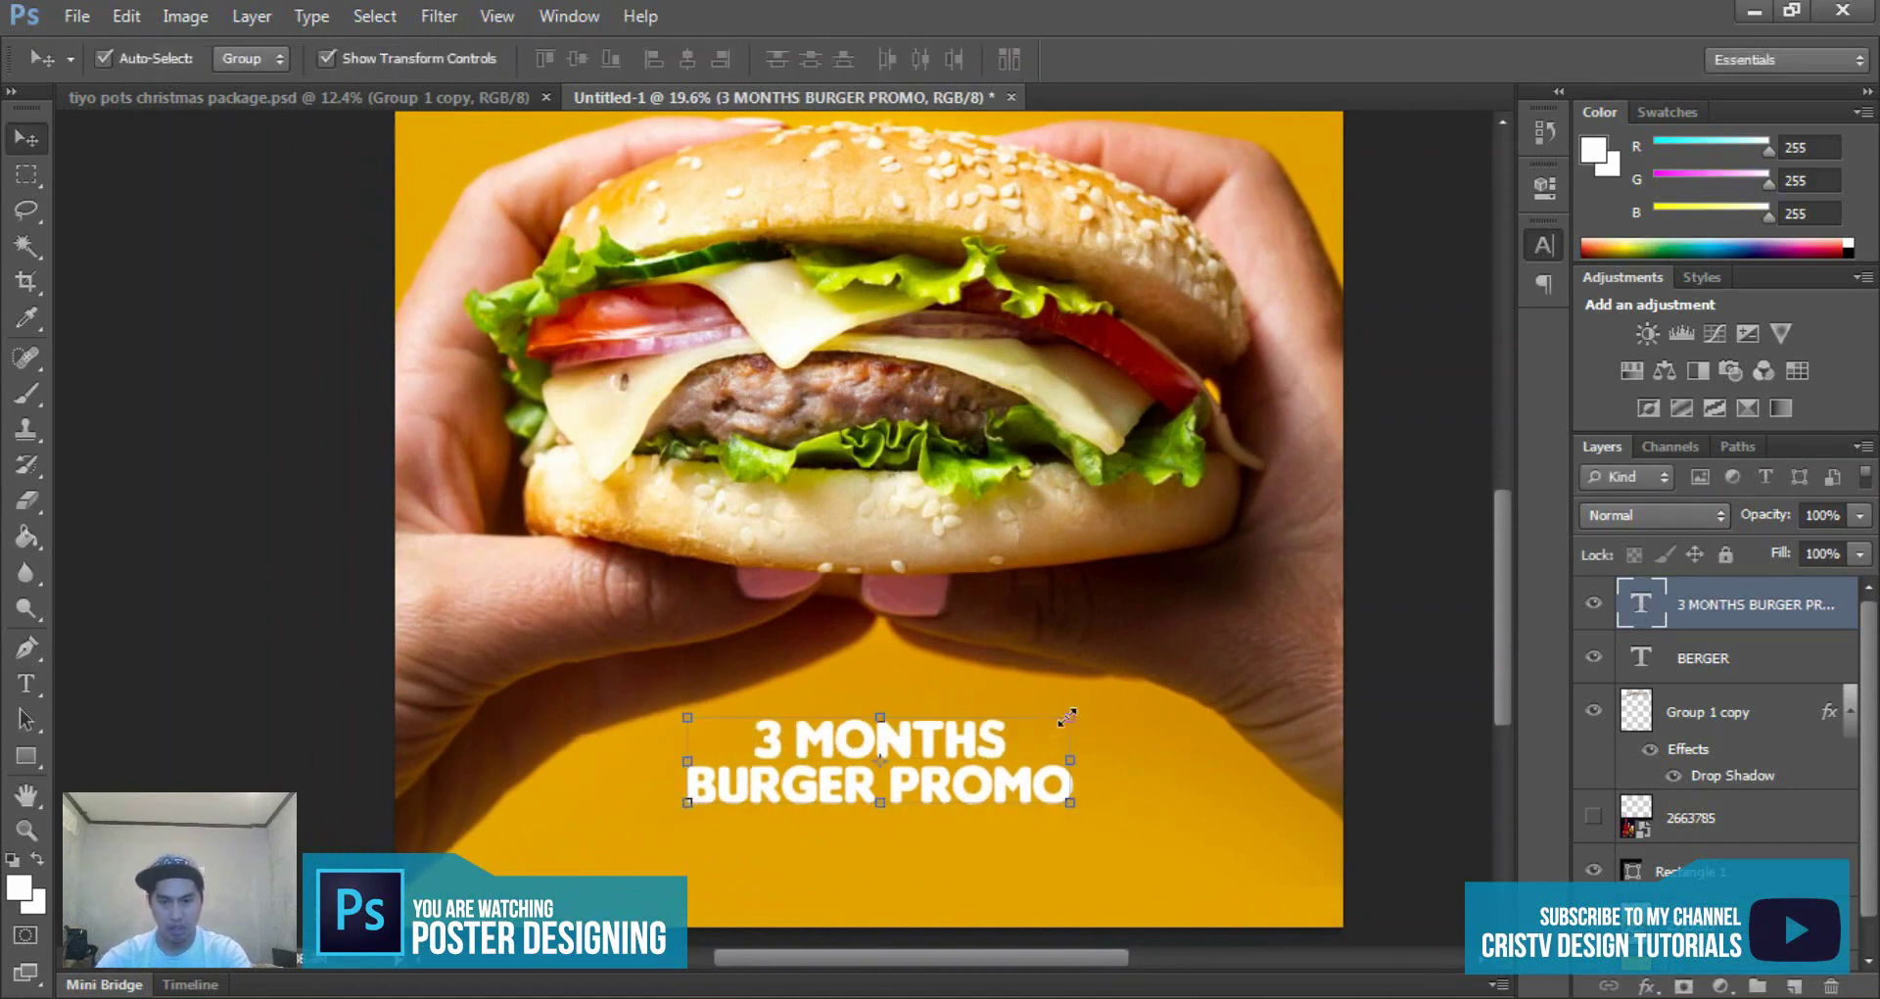
pyautogui.hotkey('ctrl', 't')
pyautogui.moveTo(1076, 705)
pyautogui.mouseDown()
pyautogui.moveTo(1104, 701)
pyautogui.moveTo(1075, 726)
pyautogui.mouseUp()
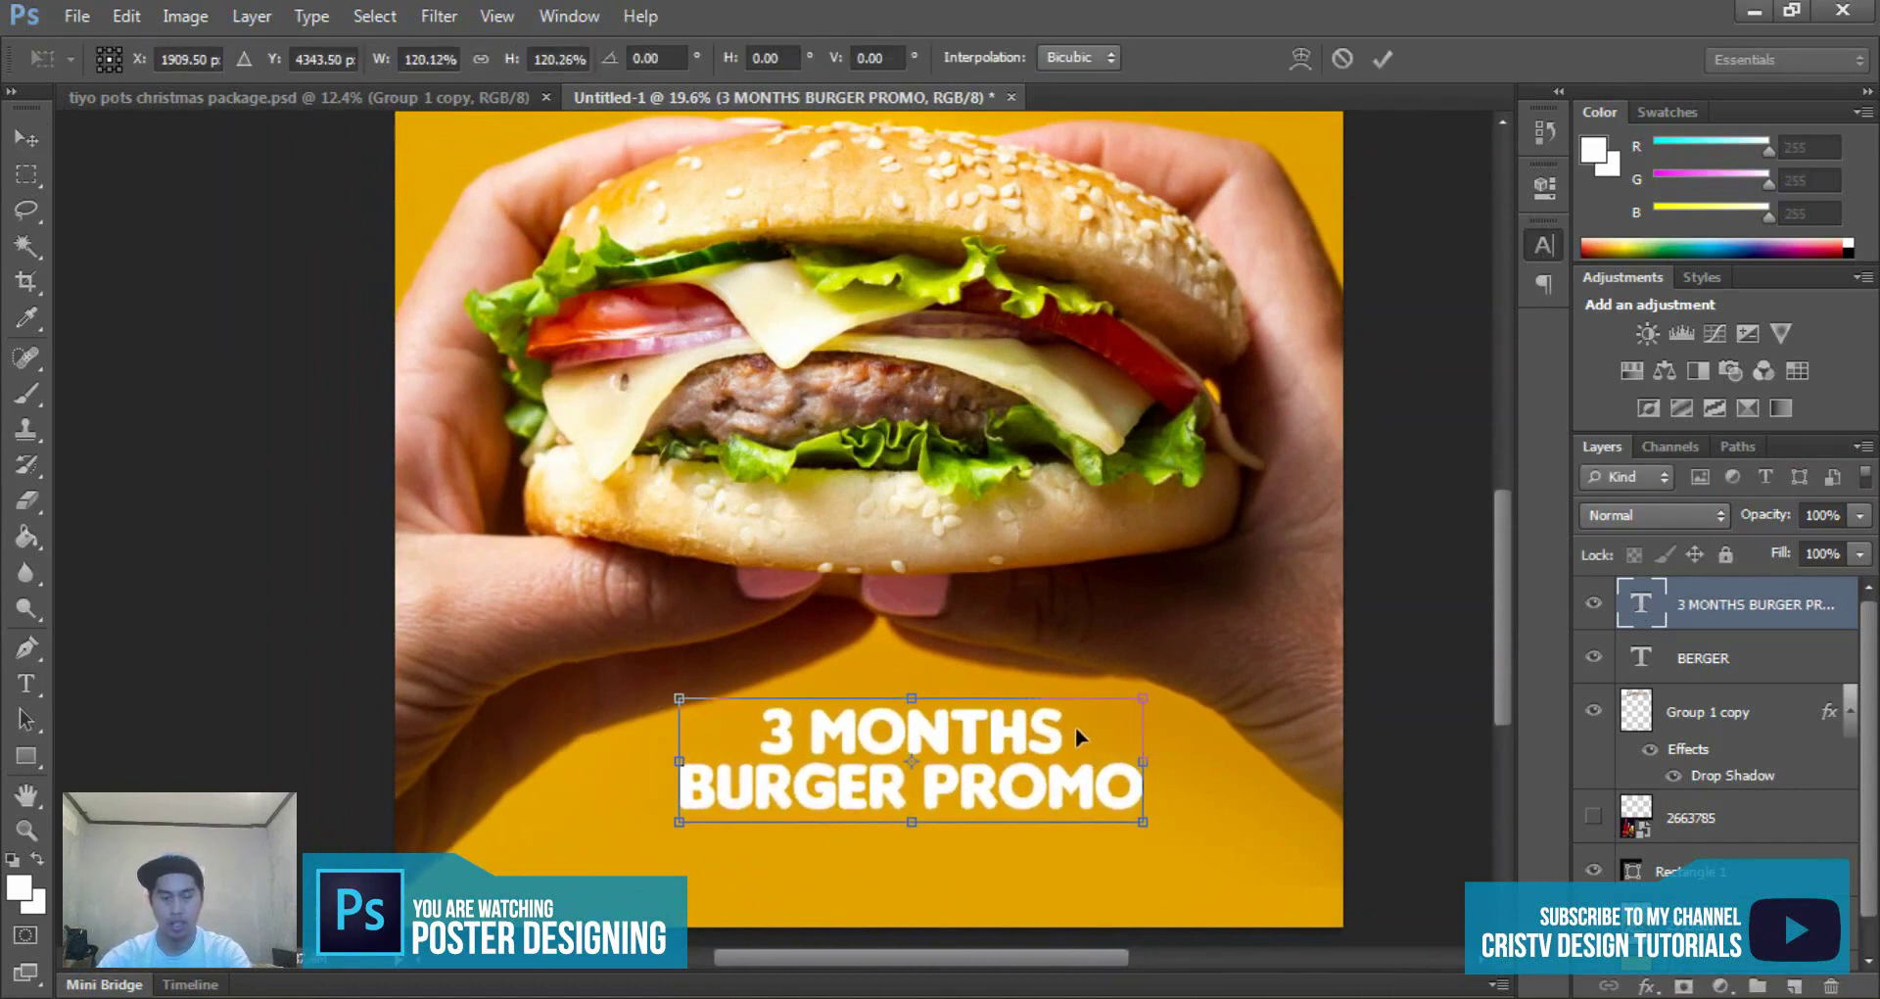
pyautogui.press('Return')
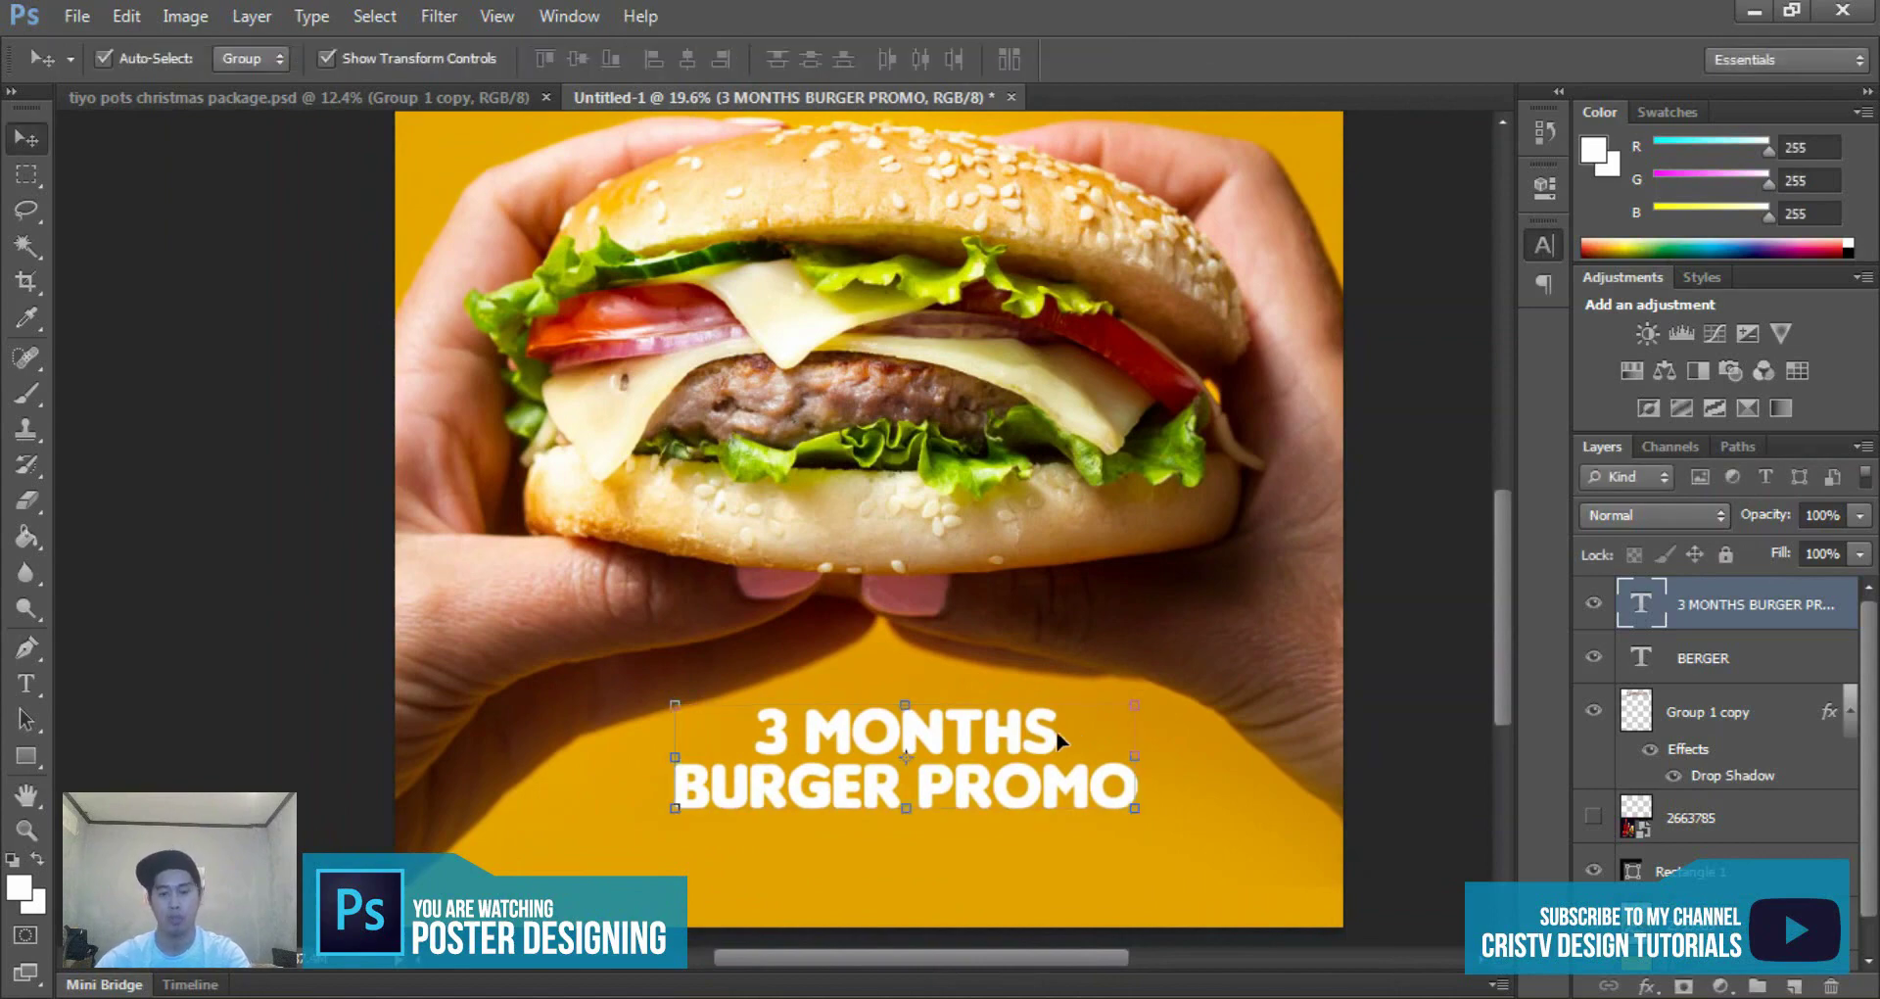
# - Fit the whole poster in view and select the BERGER headline for a transform
pyautogui.hotkey('ctrl', '0')
pyautogui.scroll(2, 778, 661)
pyautogui.moveTo(779, 660); pyautogui.dragTo(840, 625)
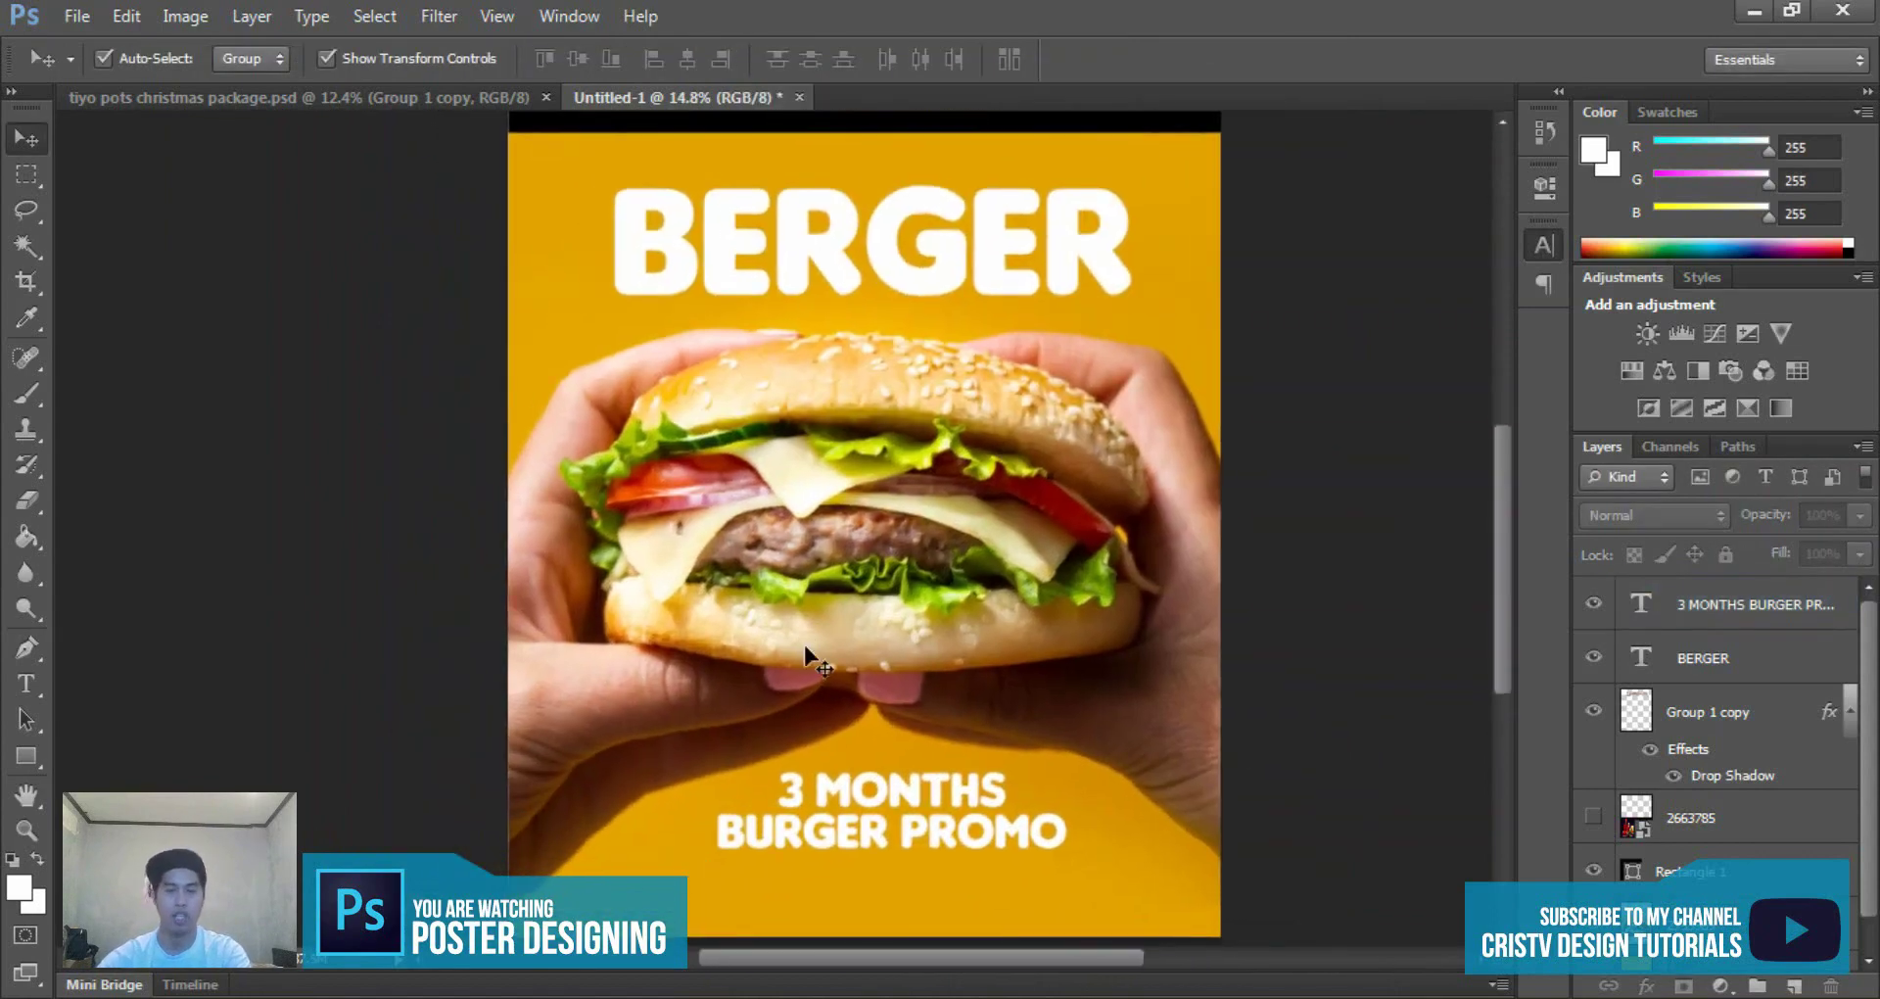
pyautogui.scroll(-1, 805, 651)
pyautogui.moveTo(791, 362); pyautogui.dragTo(838, 371)
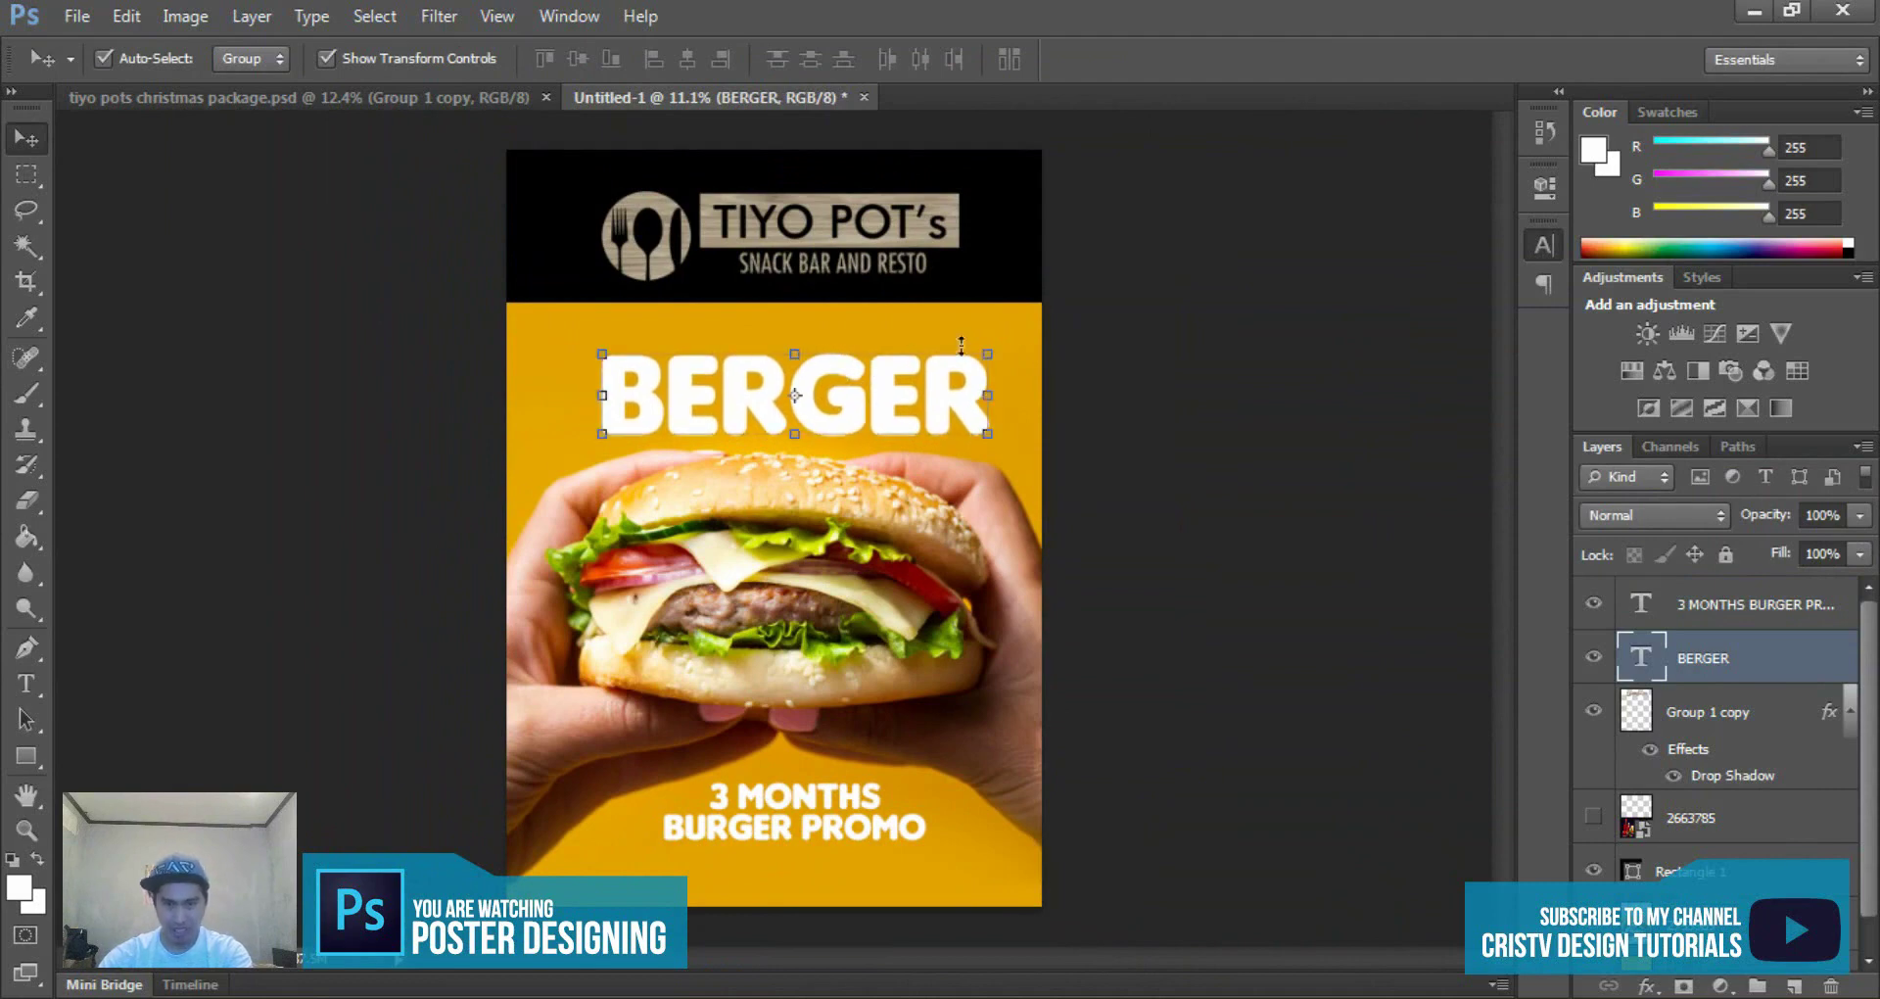
pyautogui.hotkey('ctrl', 't')
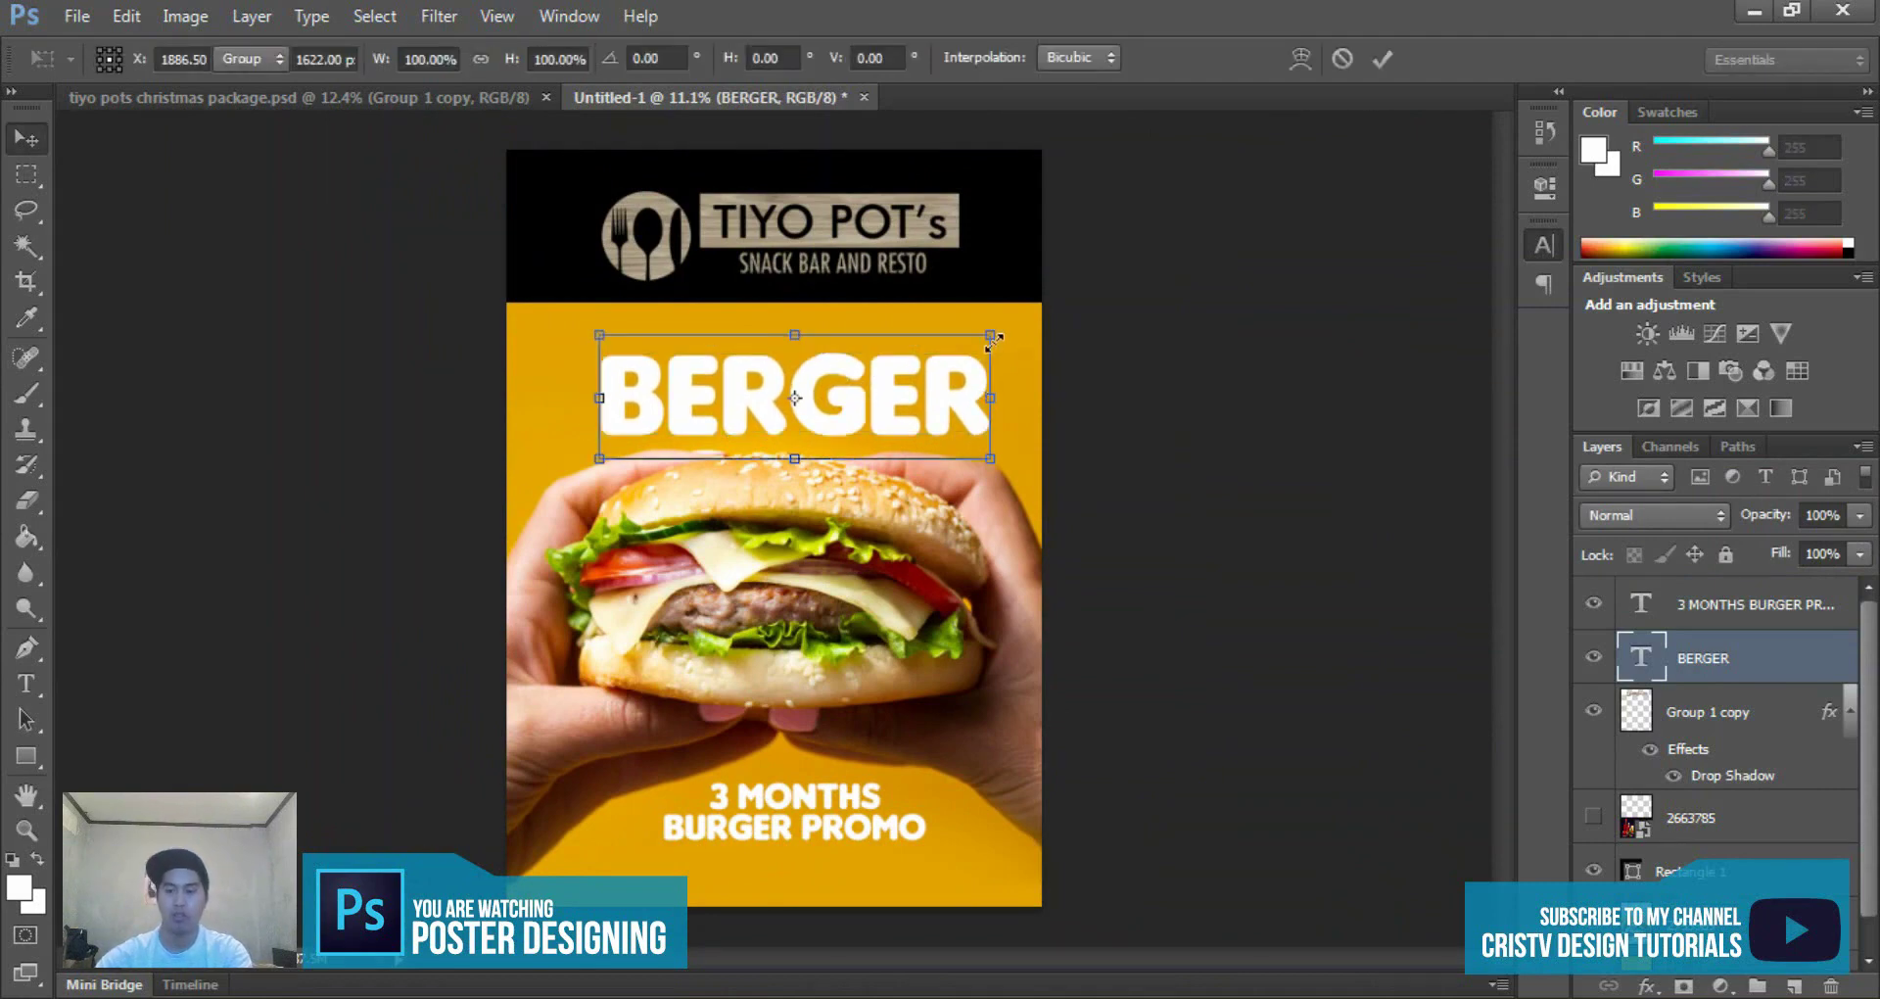
pyautogui.press('Return')
# - Nudge the BERGER headline three steps to the right
pyautogui.scroll(2, 634, 199)
pyautogui.moveTo(634, 199); pyautogui.dragTo(611, 166)
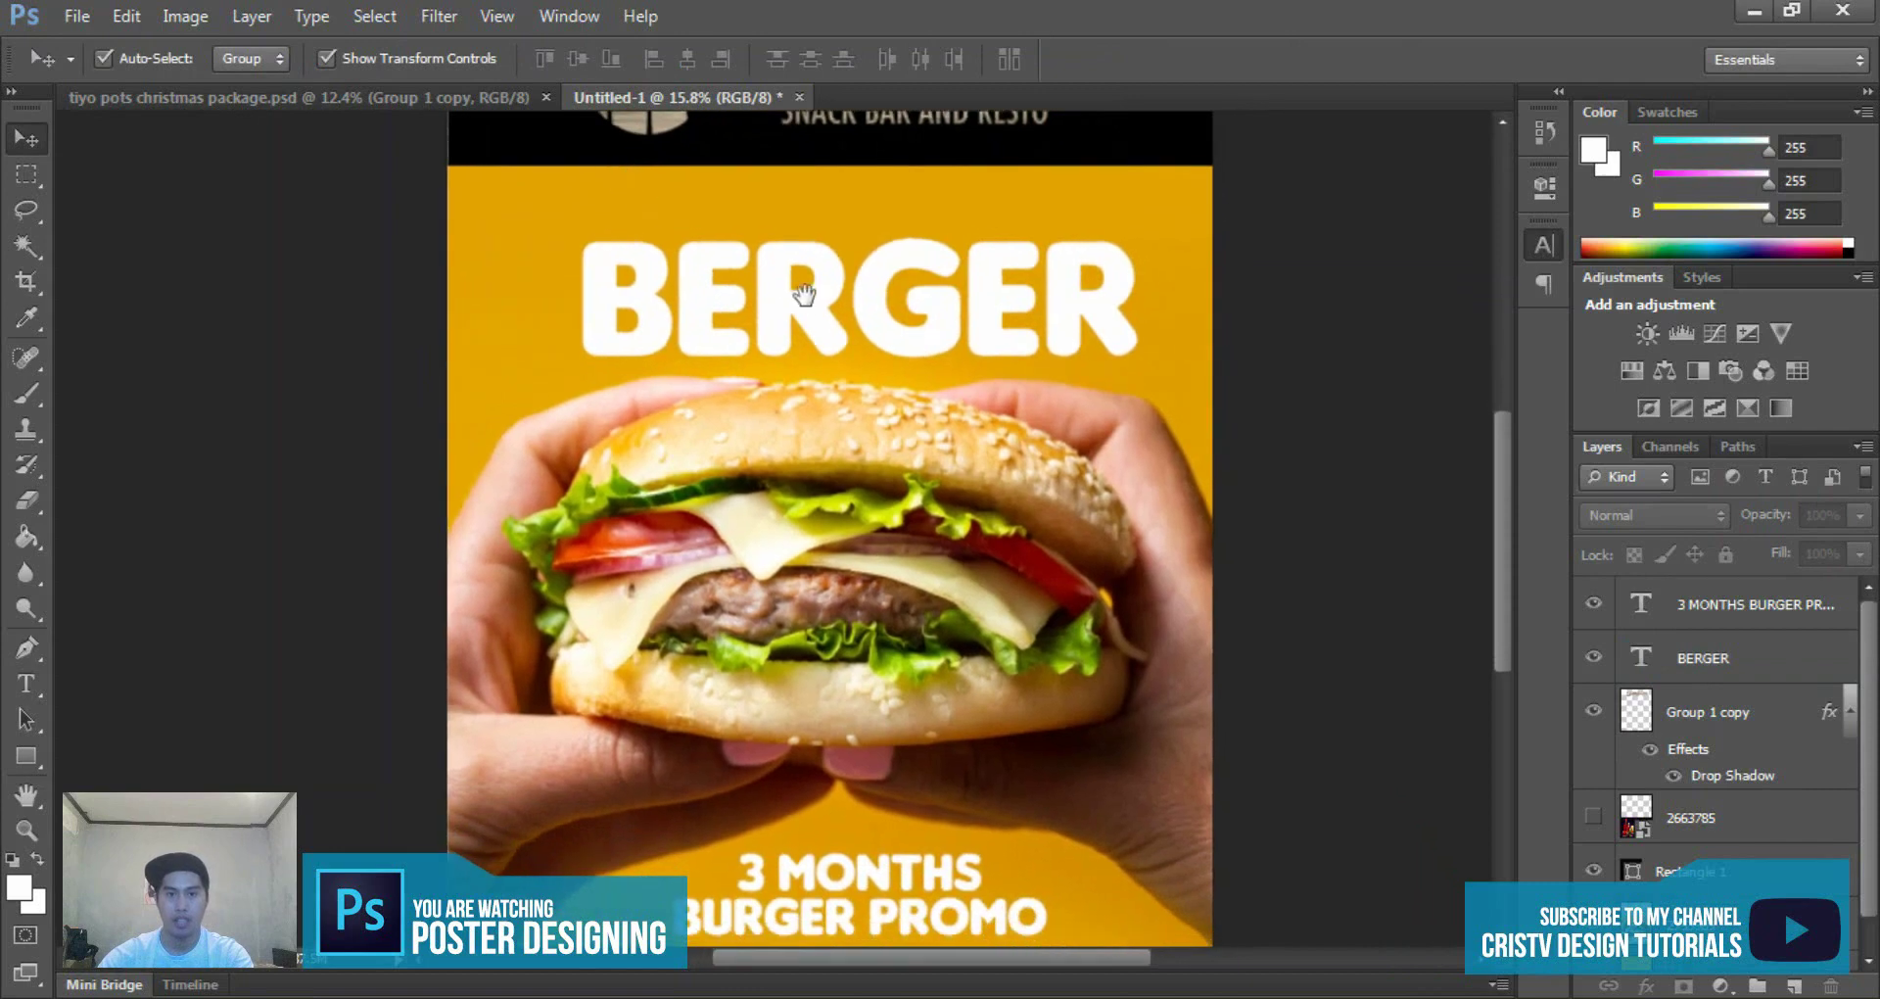
pyautogui.click(866, 293)
pyautogui.press('Right')
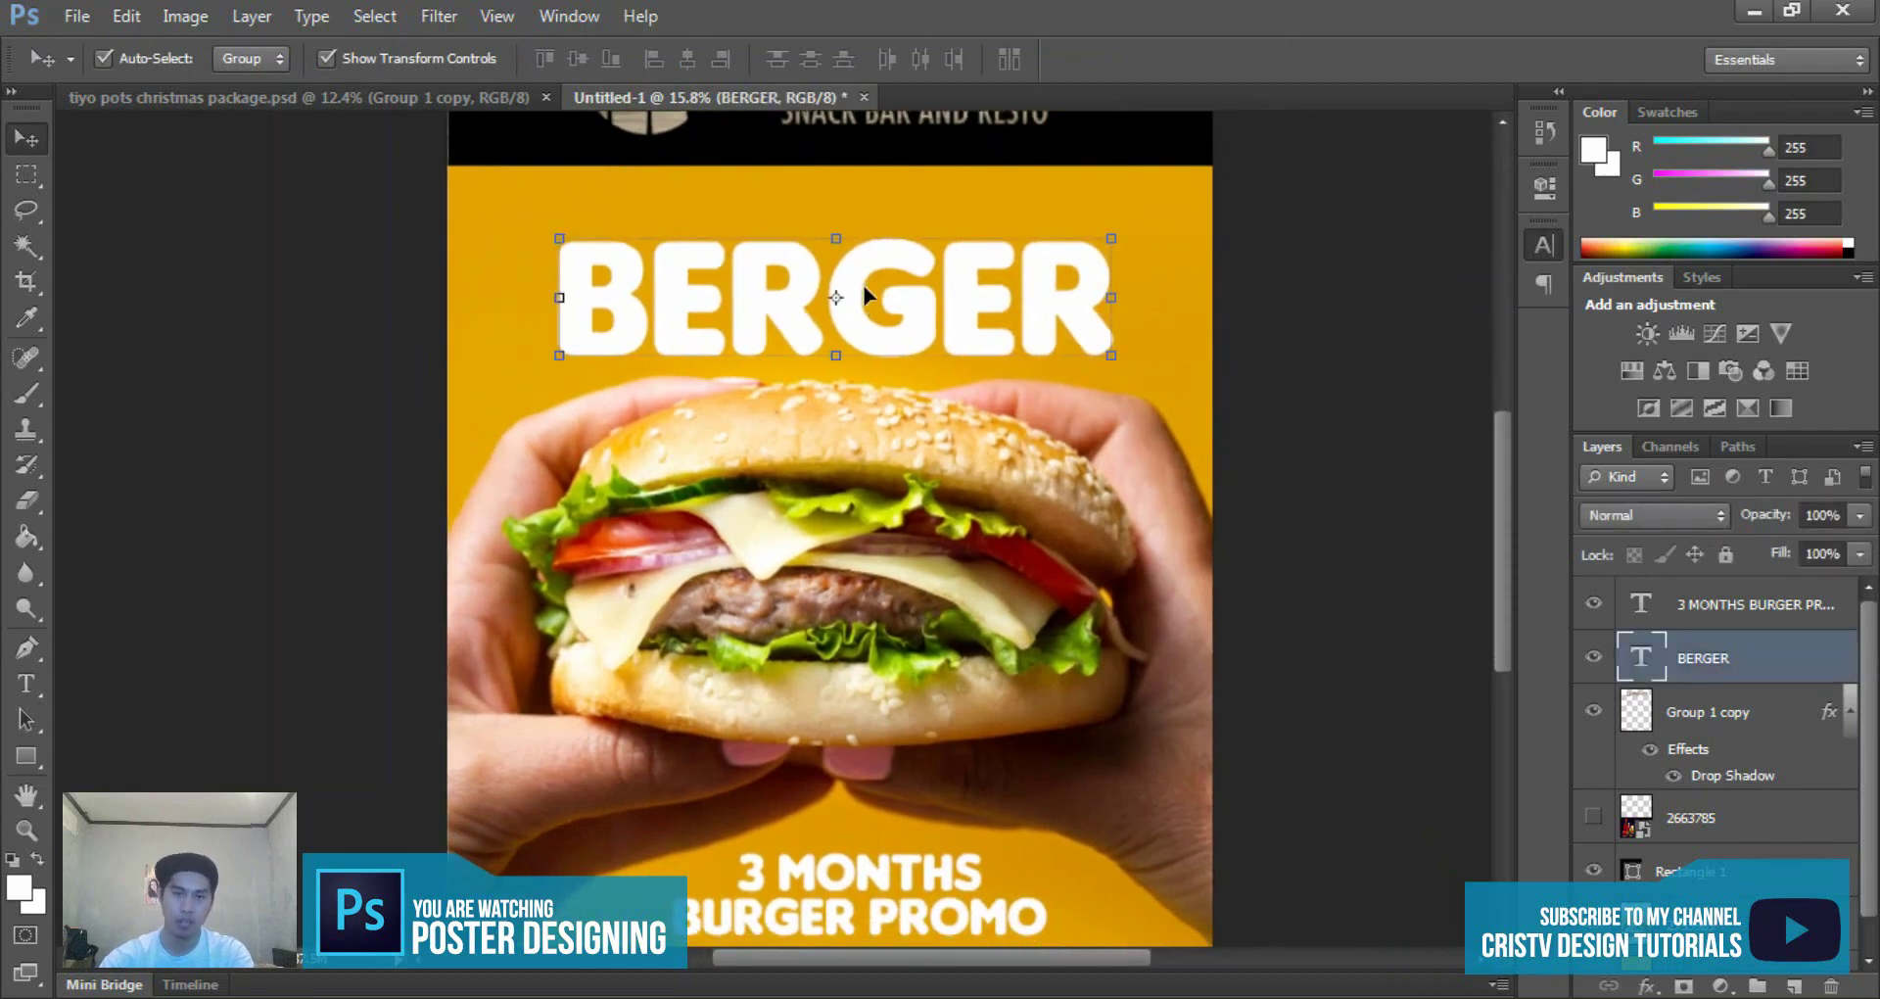
pyautogui.press('Right')
pyautogui.press('Right')
pyautogui.press('Right')
pyautogui.press('Right')
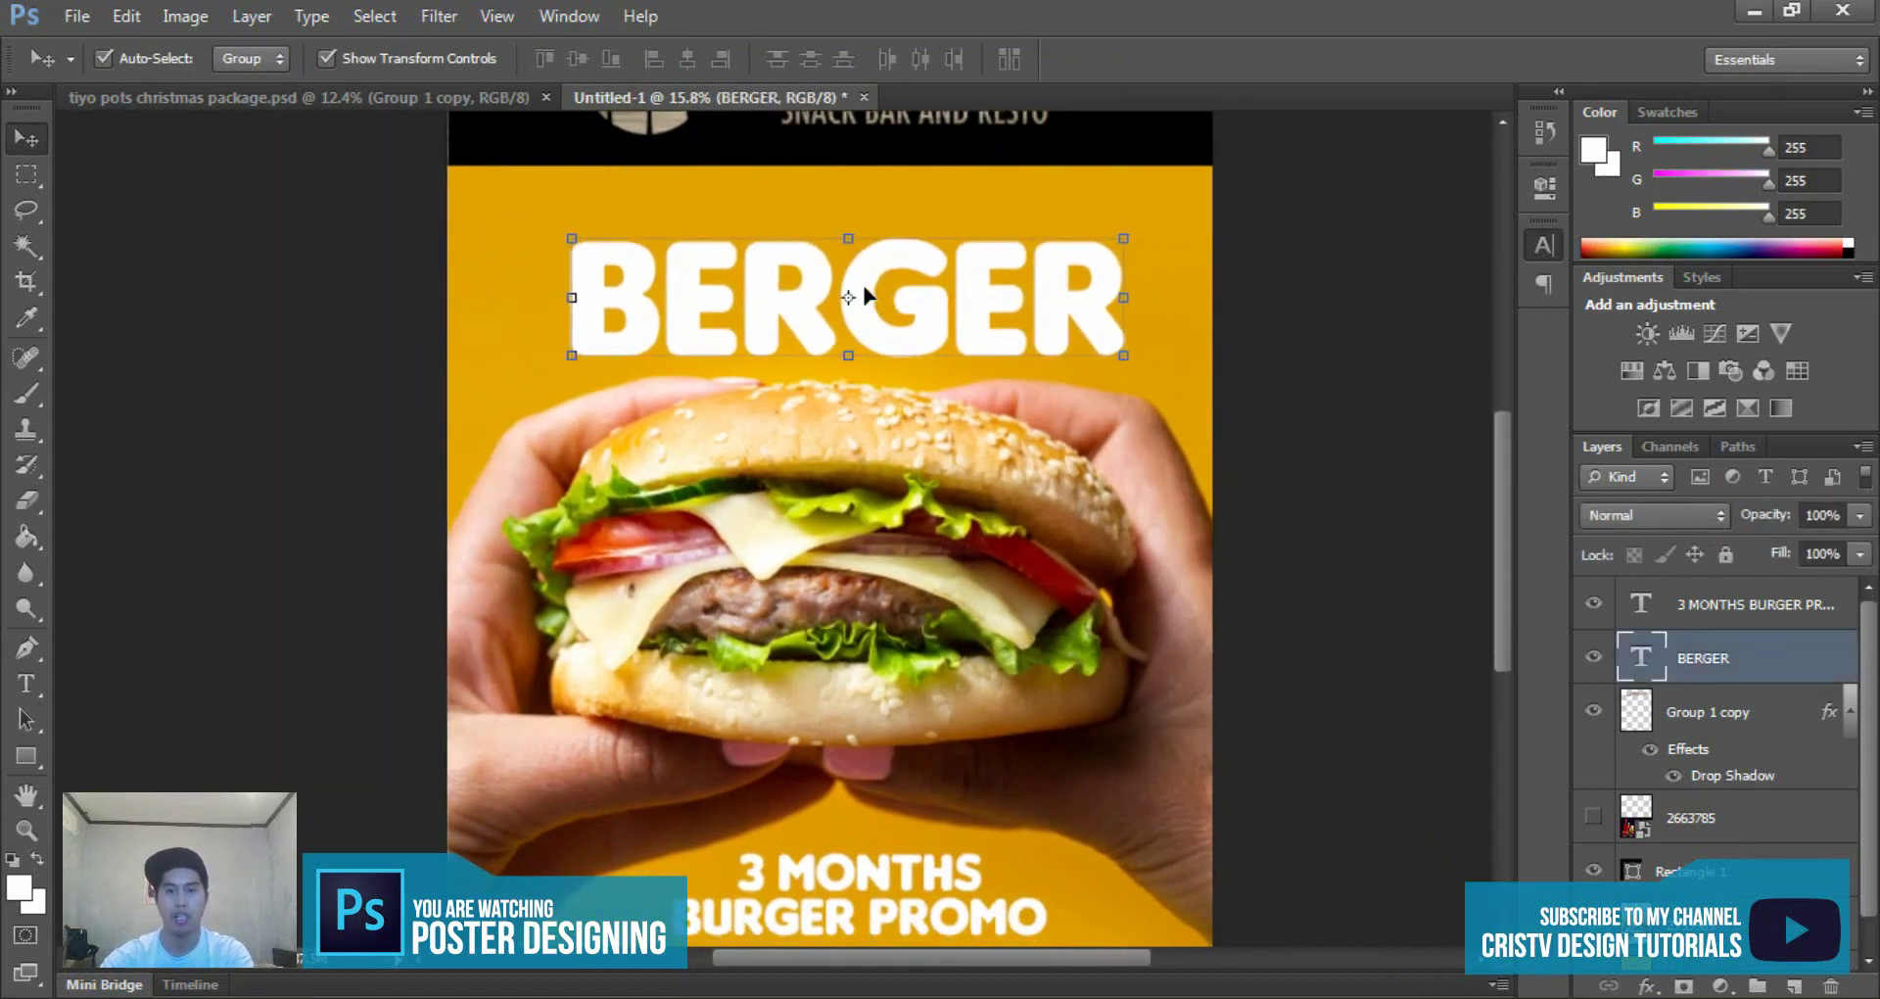
pyautogui.press('Right')
# - Scroll around the poster and reselect the BERGER headline
pyautogui.scroll(-2, 1026, 440)
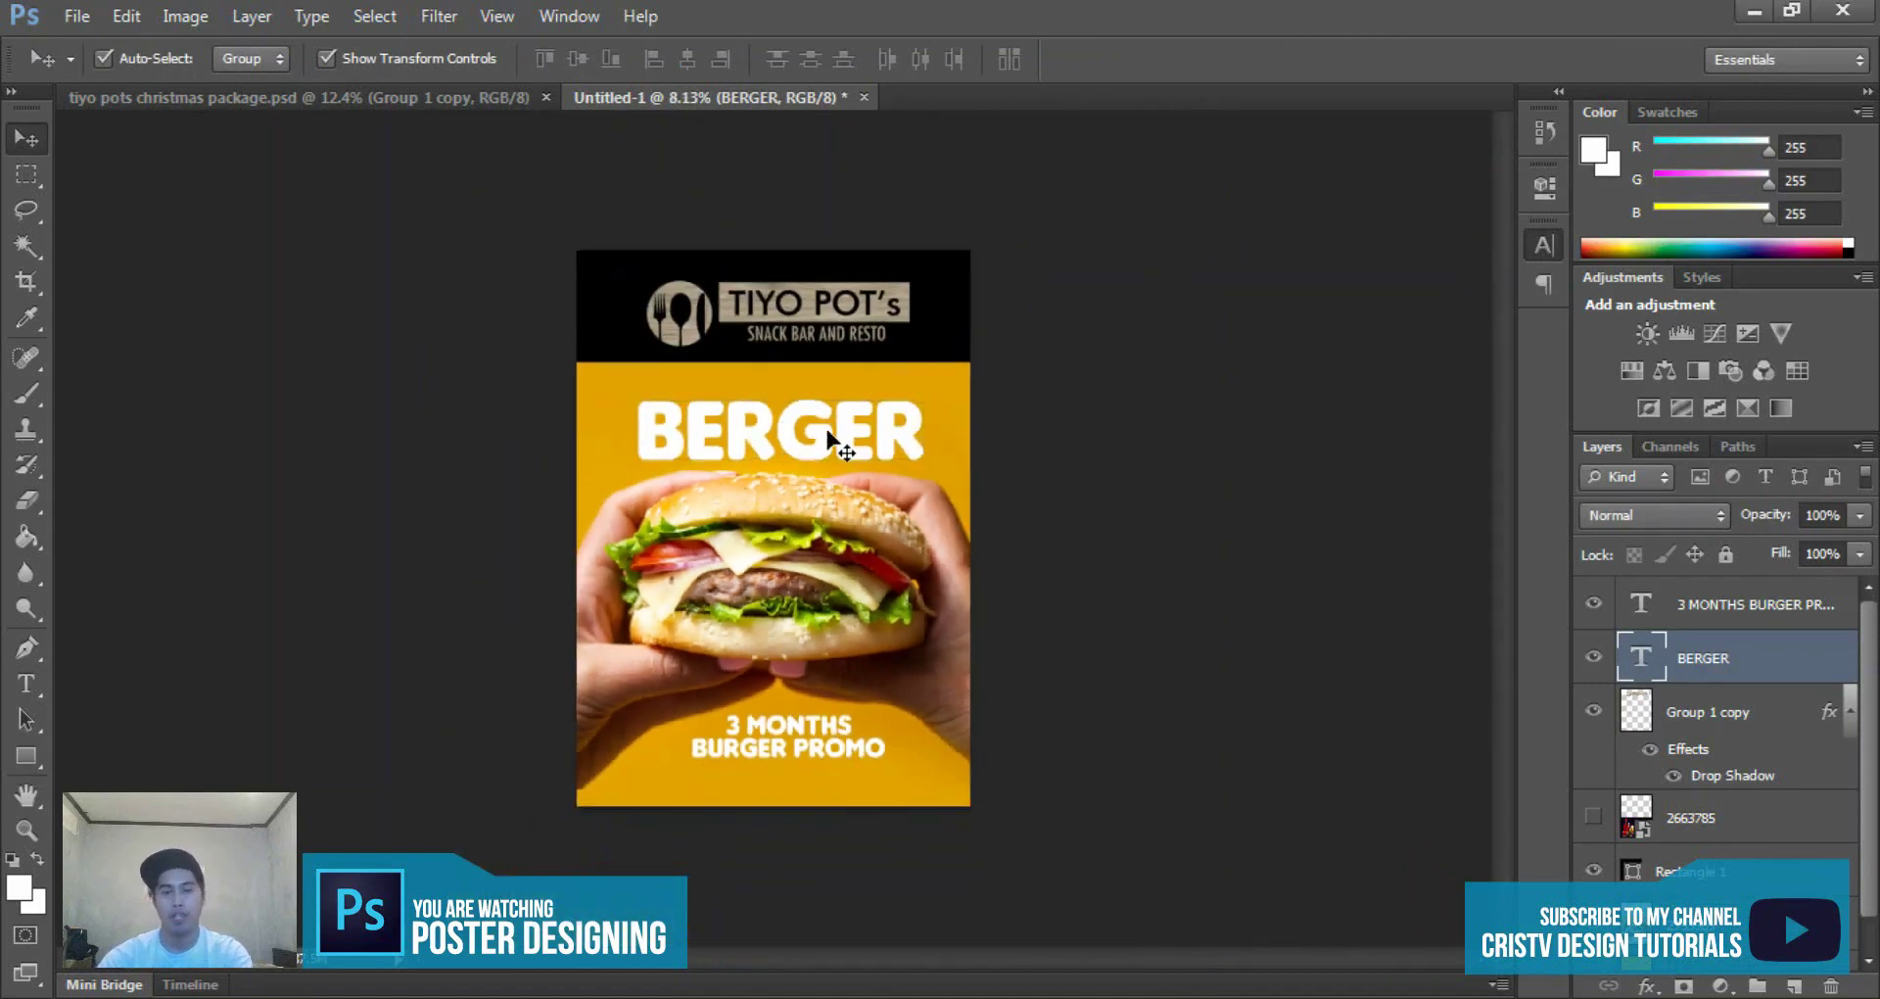
pyautogui.scroll(2, 825, 425)
pyautogui.scroll(-1, 862, 381)
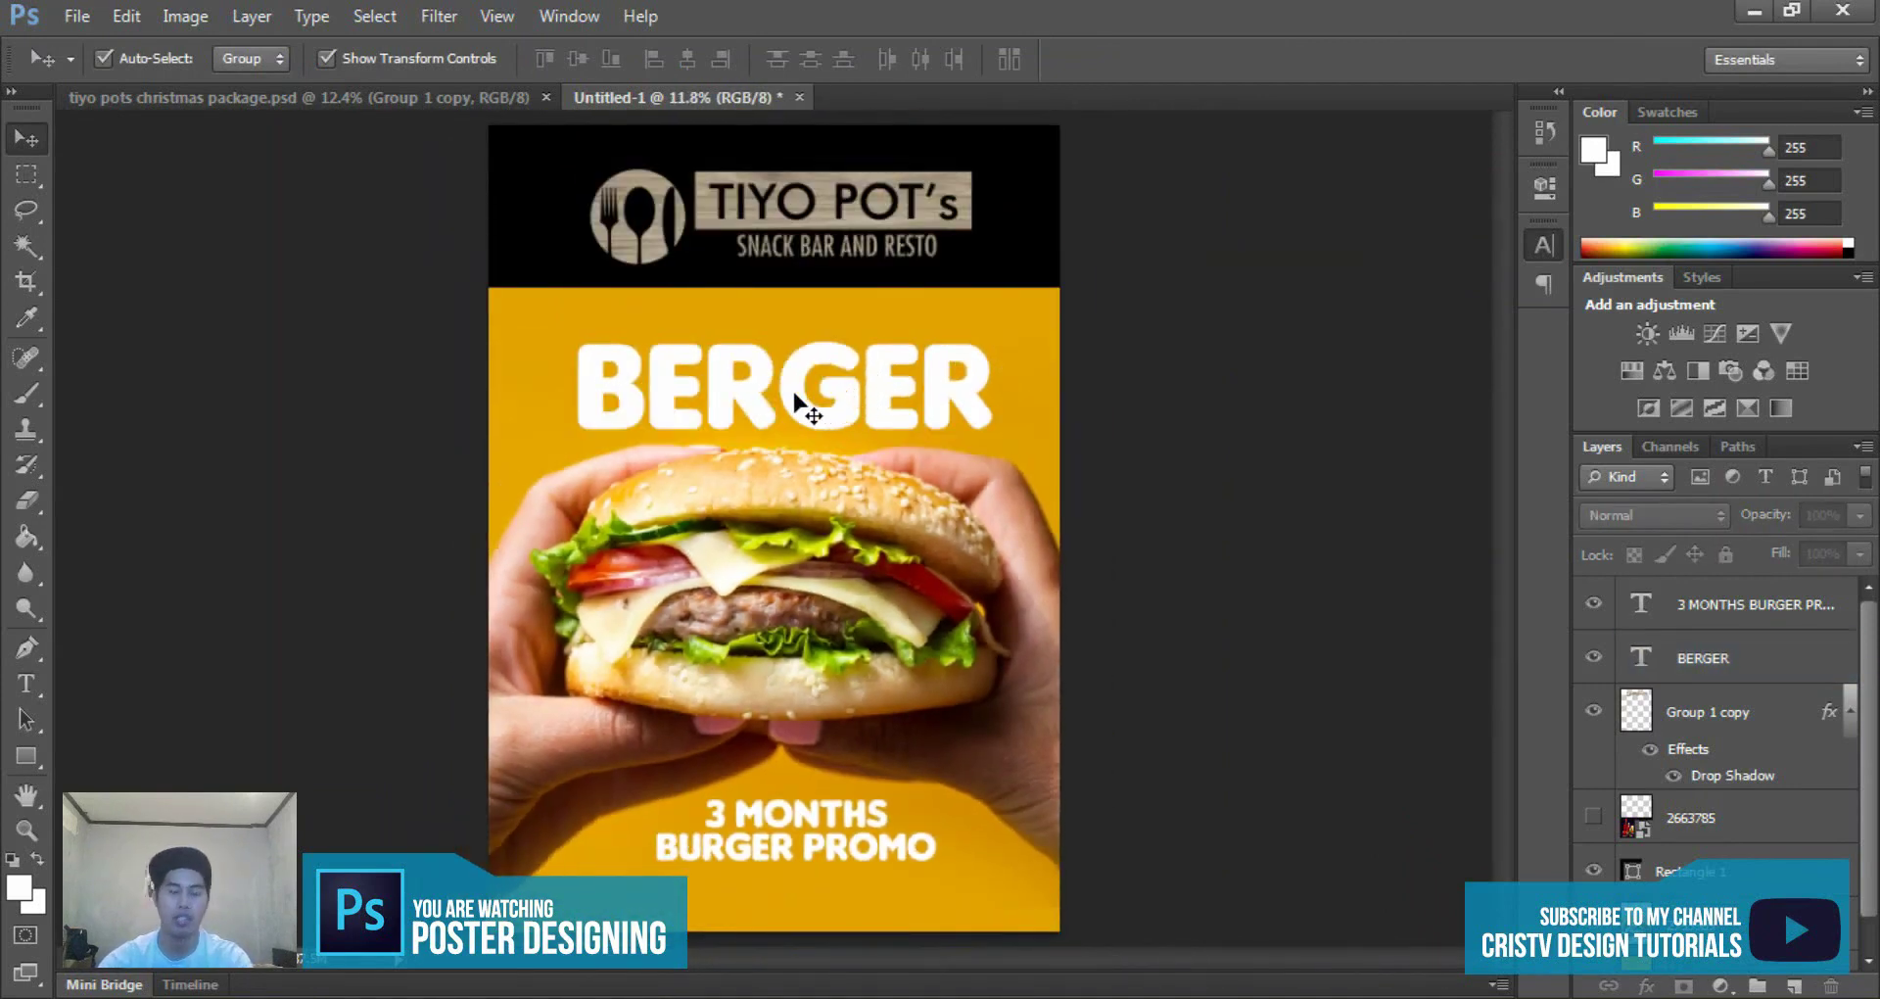
pyautogui.scroll(-1, 793, 393)
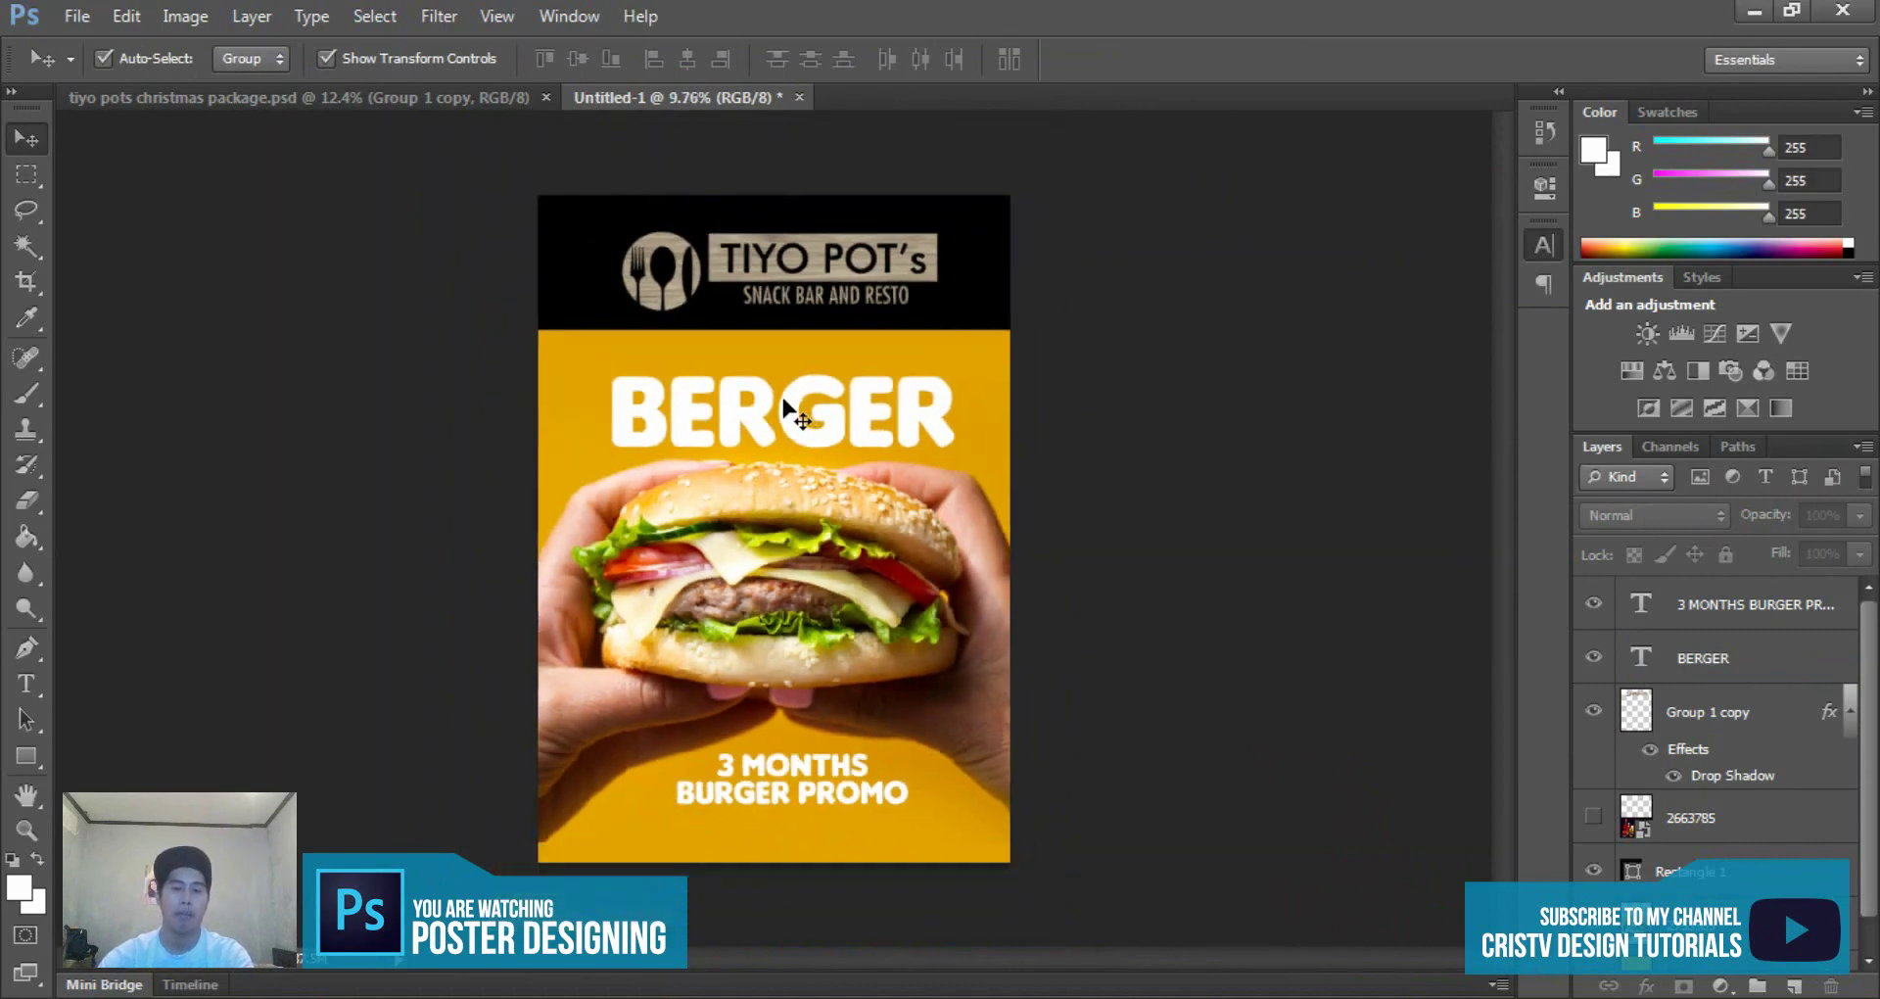
pyautogui.scroll(2, 780, 438)
pyautogui.scroll(-1, 871, 450)
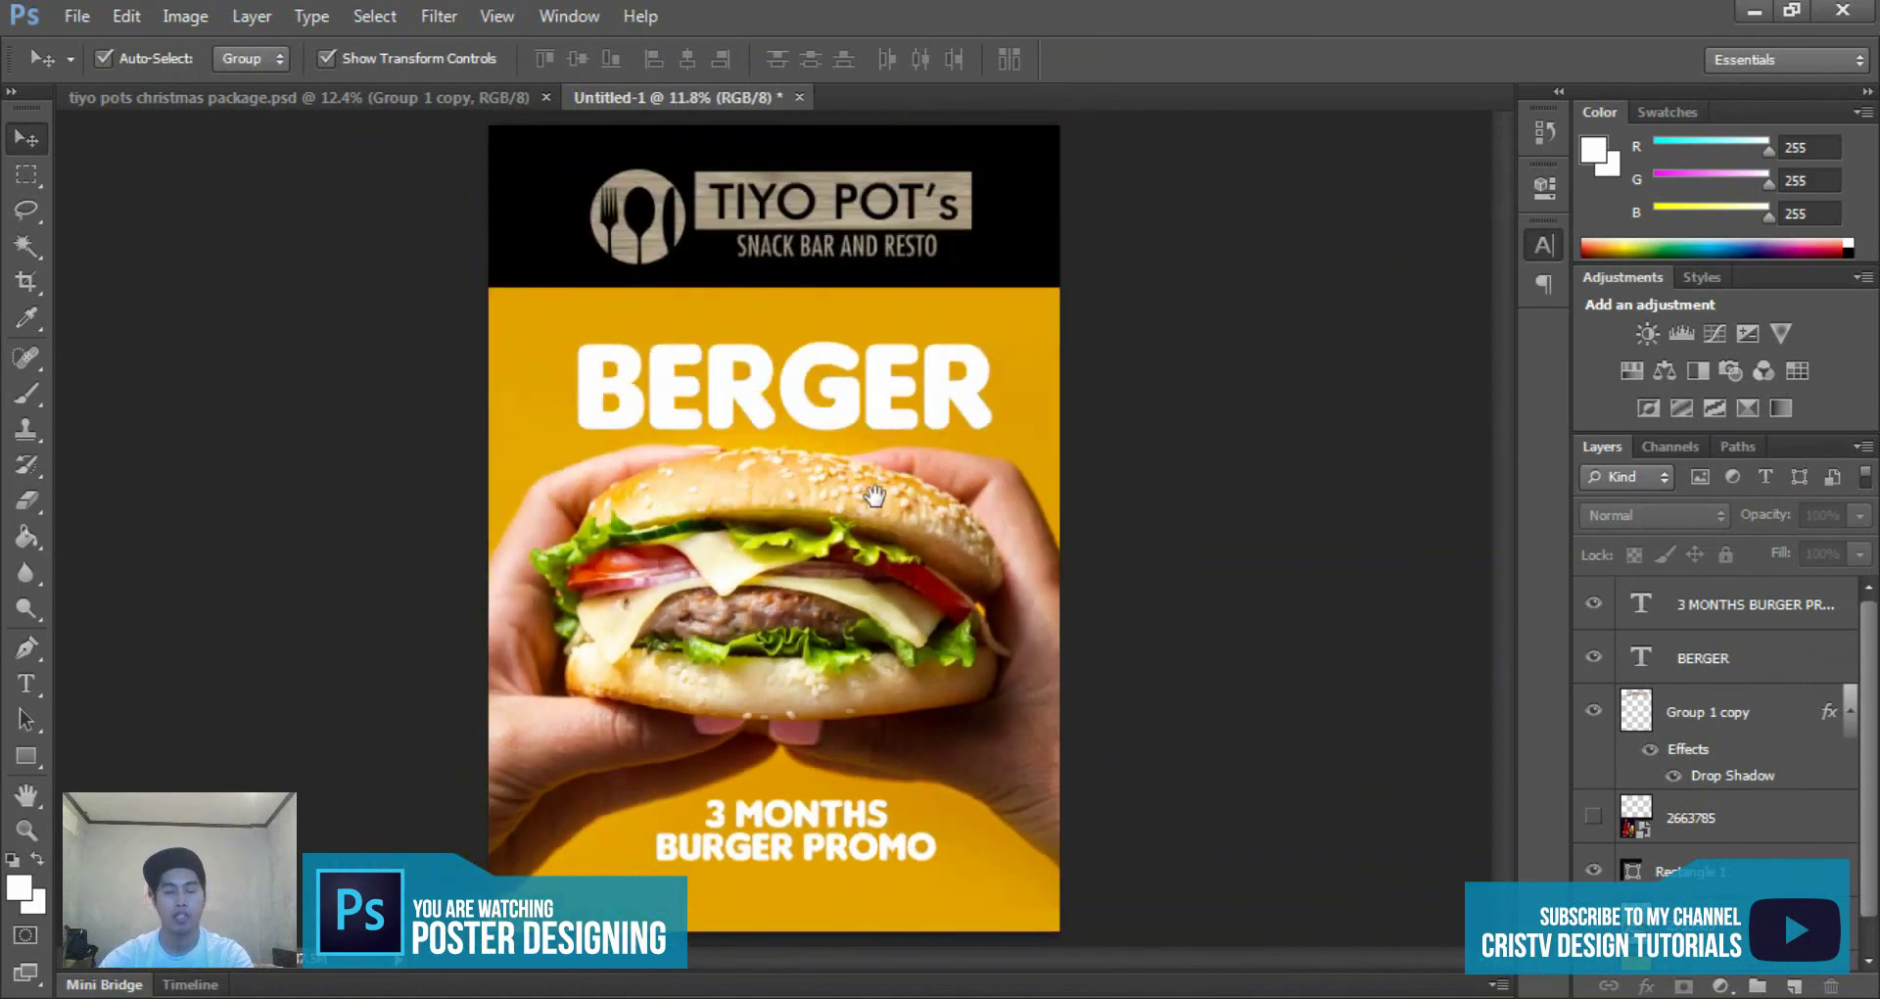
pyautogui.scroll(1, 791, 409)
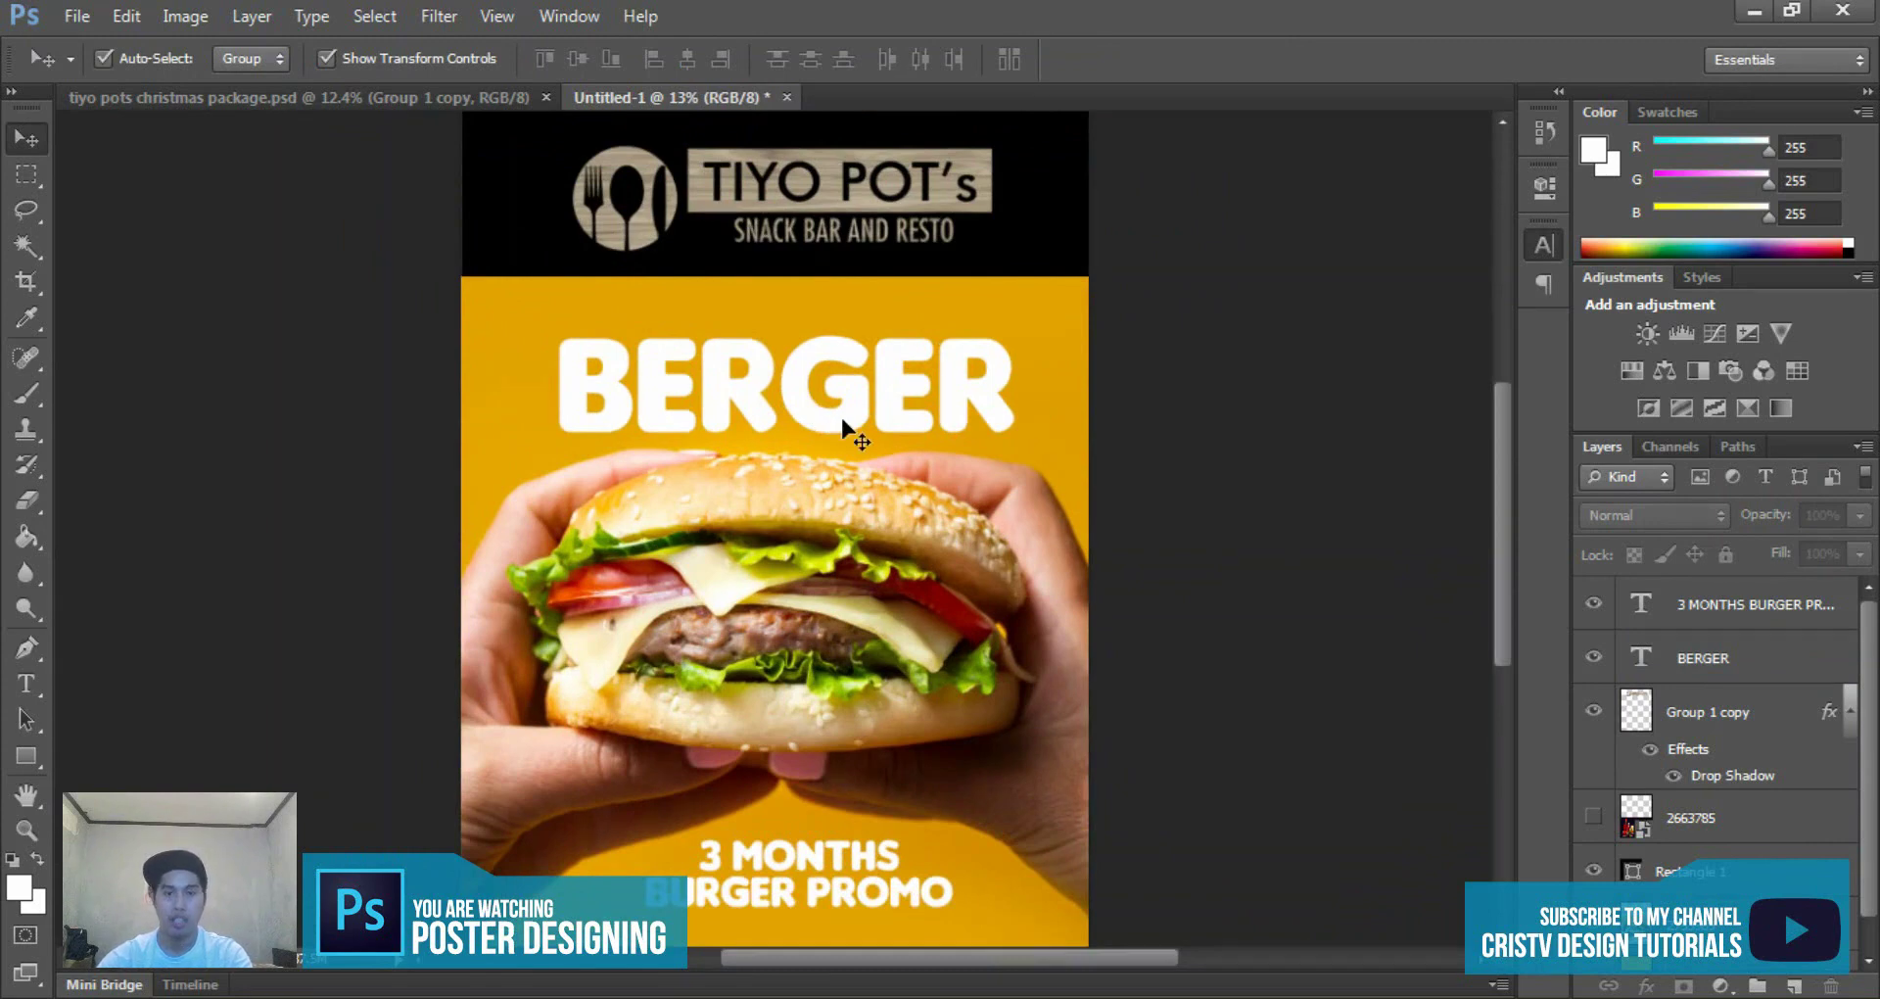
pyautogui.scroll(-1, 842, 421)
pyautogui.scroll(1, 824, 419)
pyautogui.scroll(-1, 823, 419)
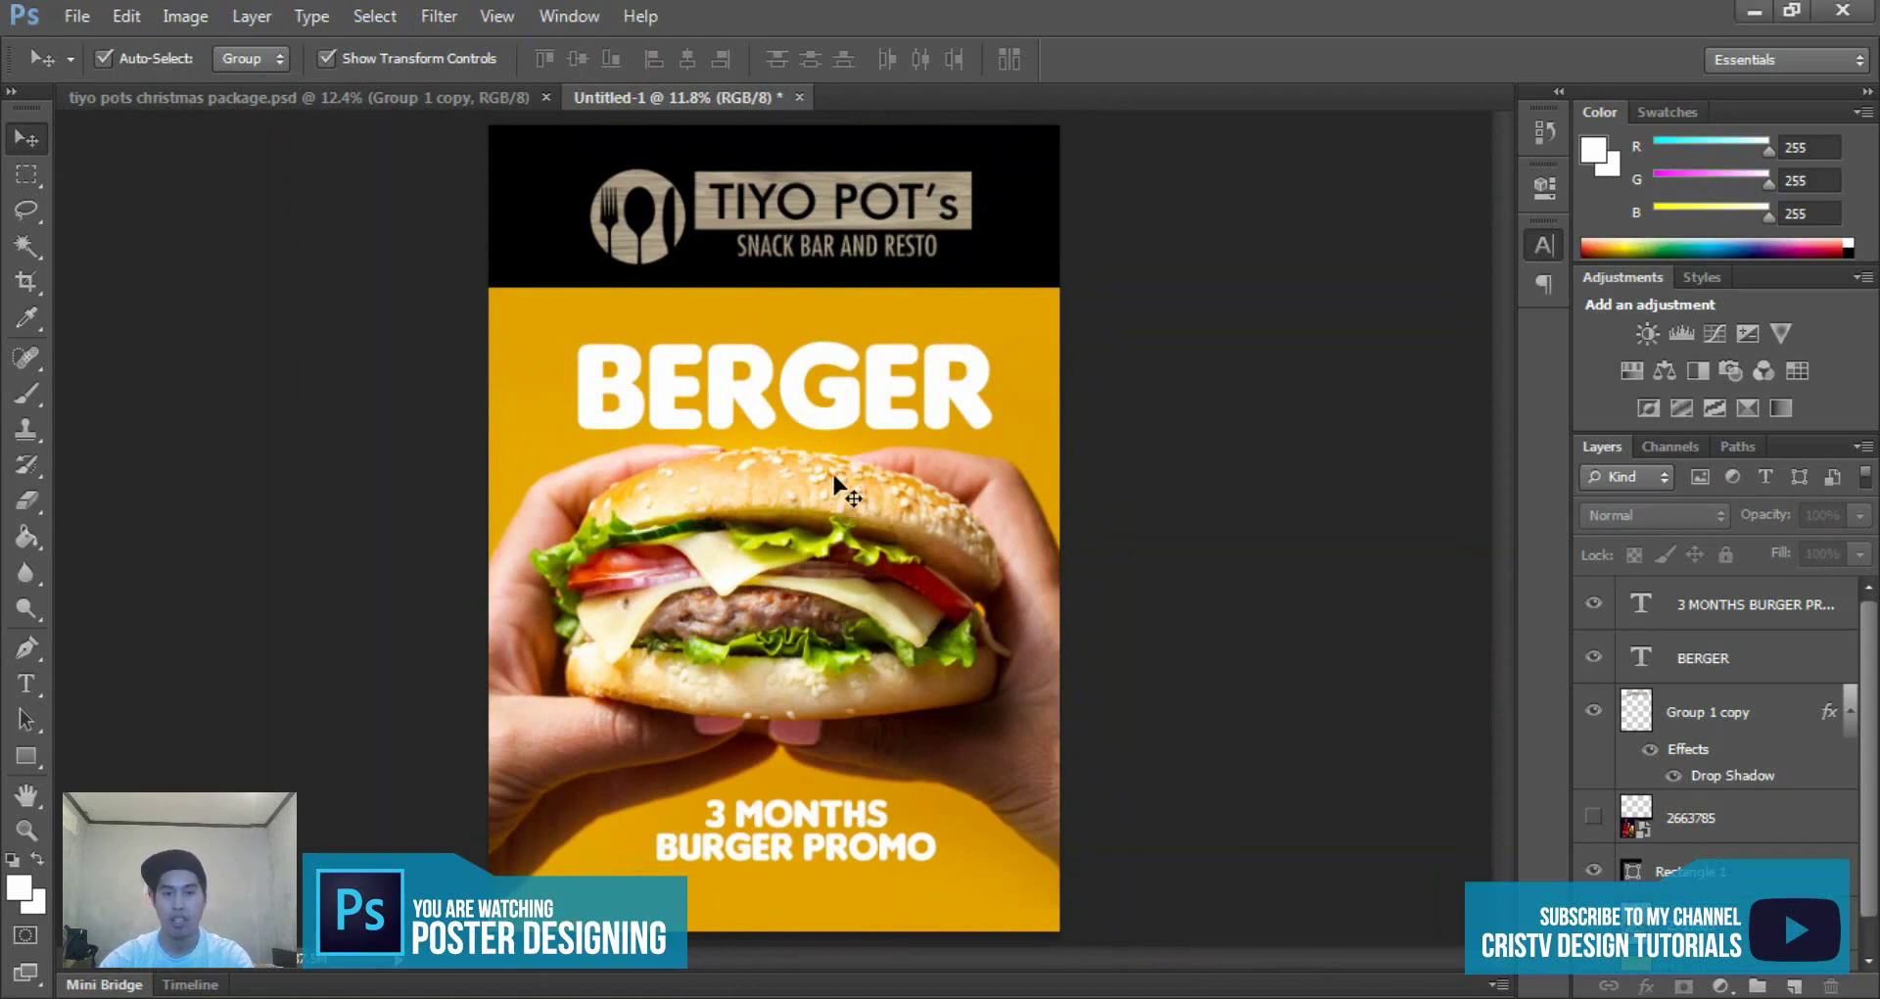
pyautogui.click(833, 410)
# - Select the 3 MONTHS BURGER PROMO text layer below the burger
pyautogui.scroll(1, 830, 519)
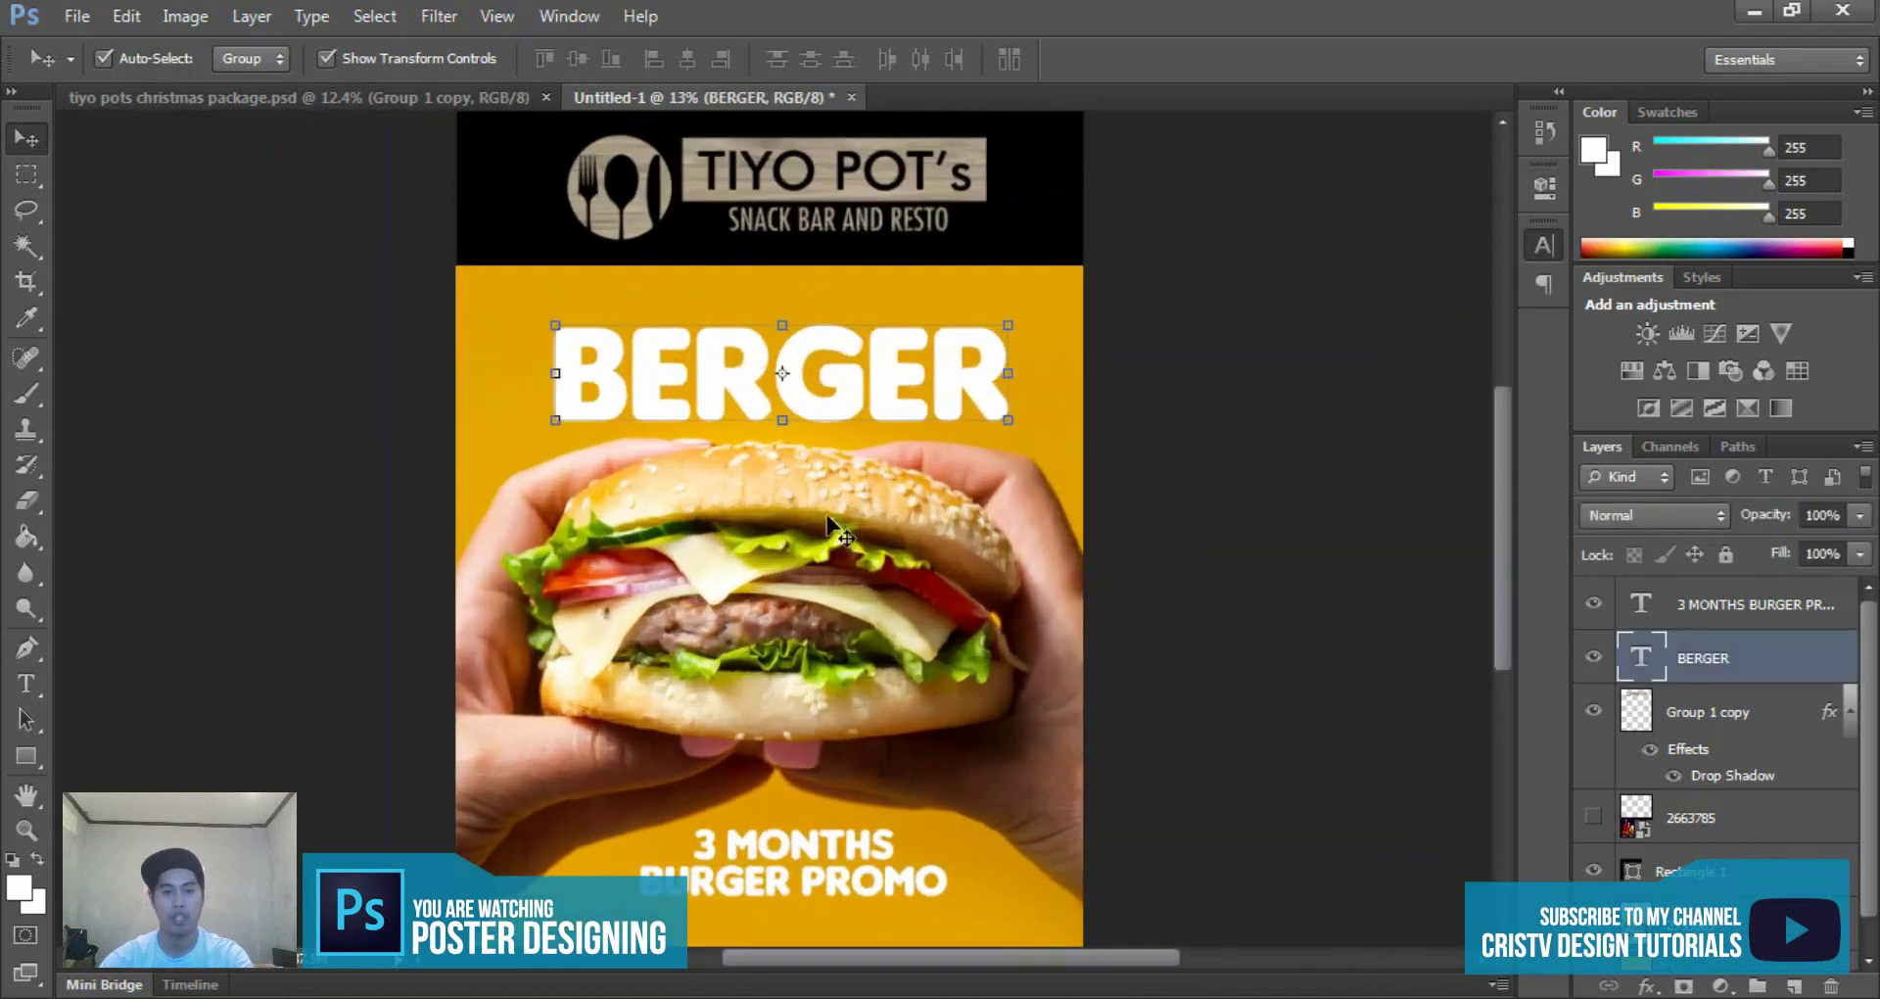
pyautogui.scroll(1, 827, 519)
pyautogui.scroll(-2, 857, 818)
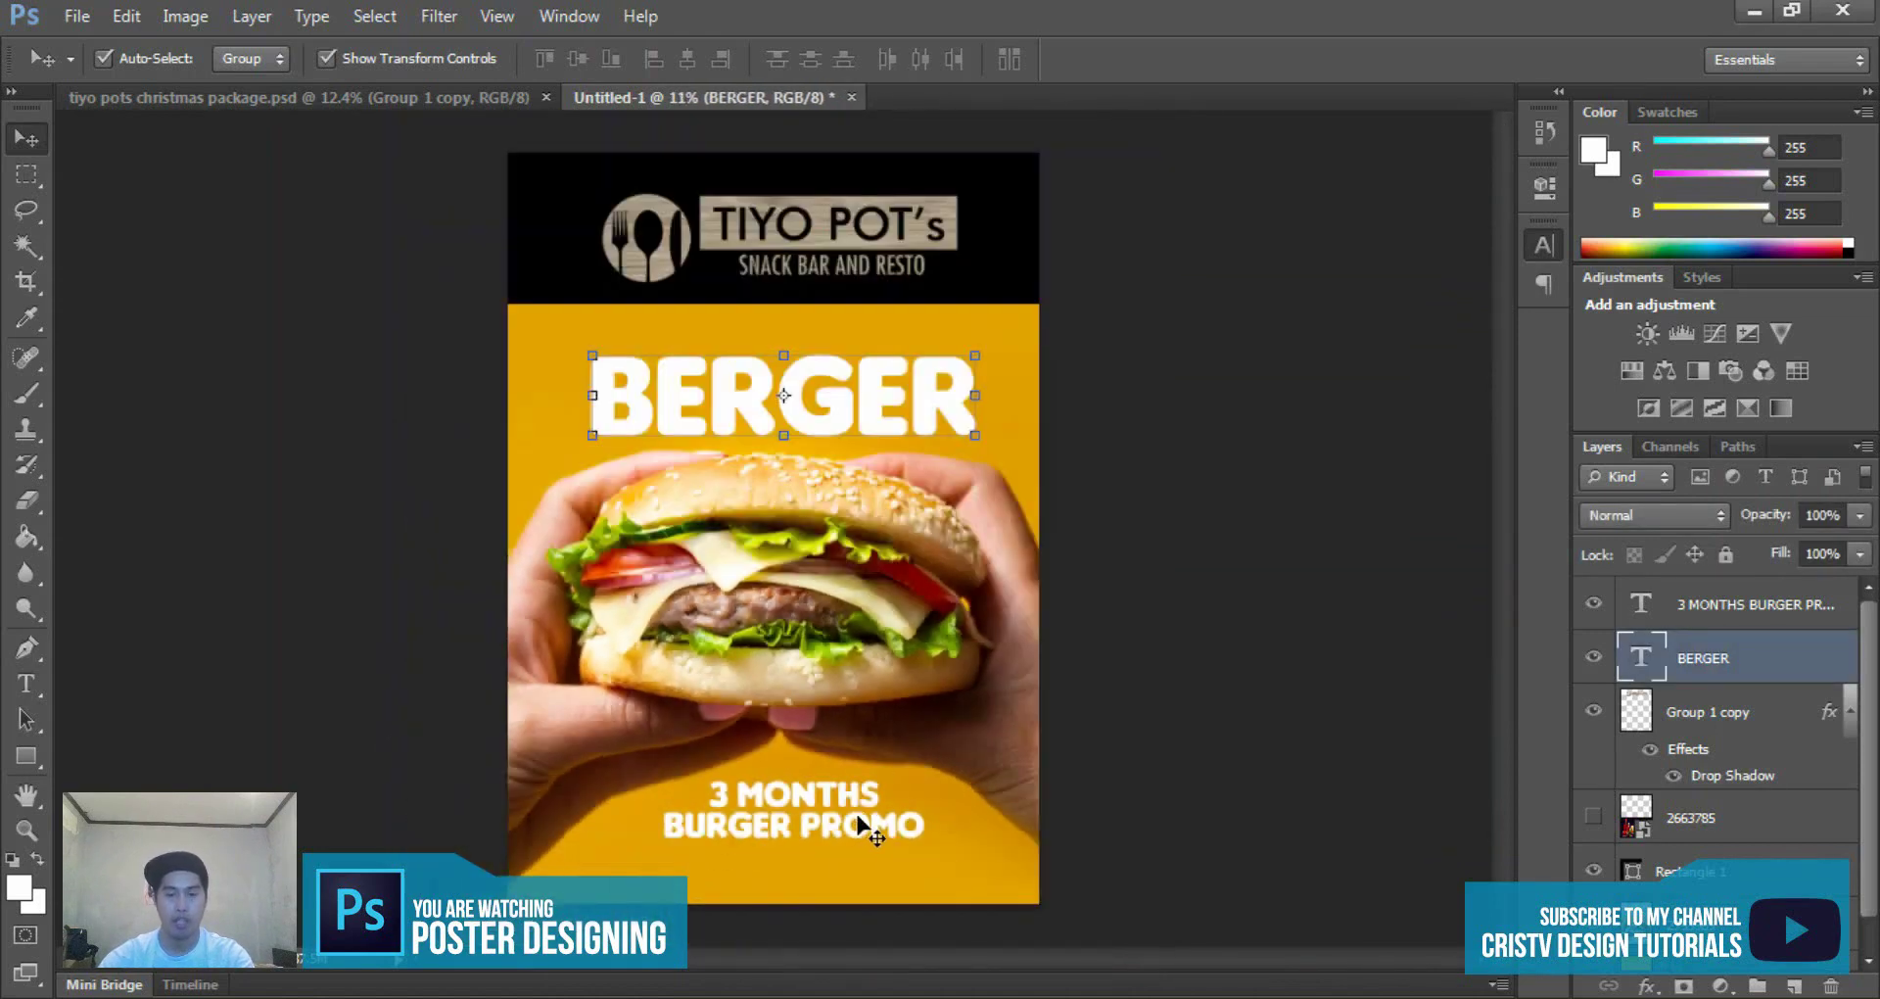
pyautogui.click(858, 826)
pyautogui.scroll(1, 770, 626)
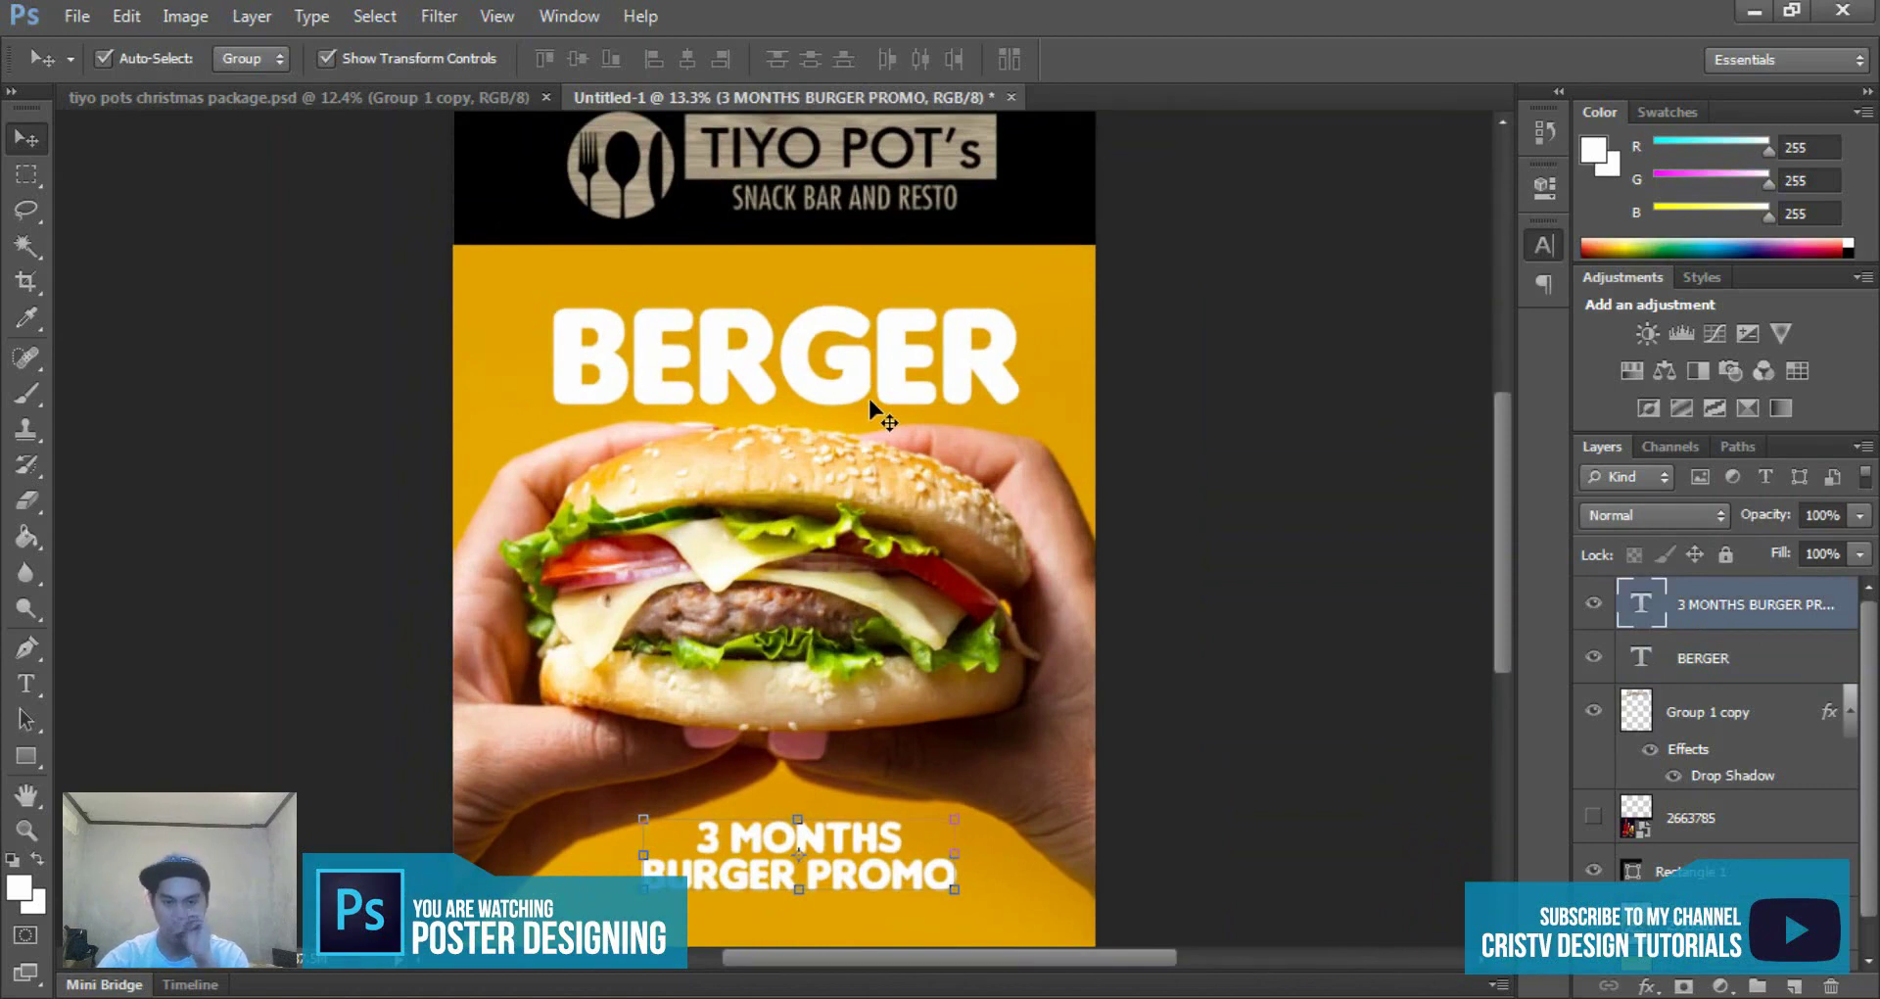
# - Enlarge the promo text and shrink the BERGER headline to about half size
pyautogui.moveTo(955, 819)
pyautogui.mouseDown()
pyautogui.moveTo(995, 790)
pyautogui.moveTo(1081, 782)
pyautogui.mouseUp()
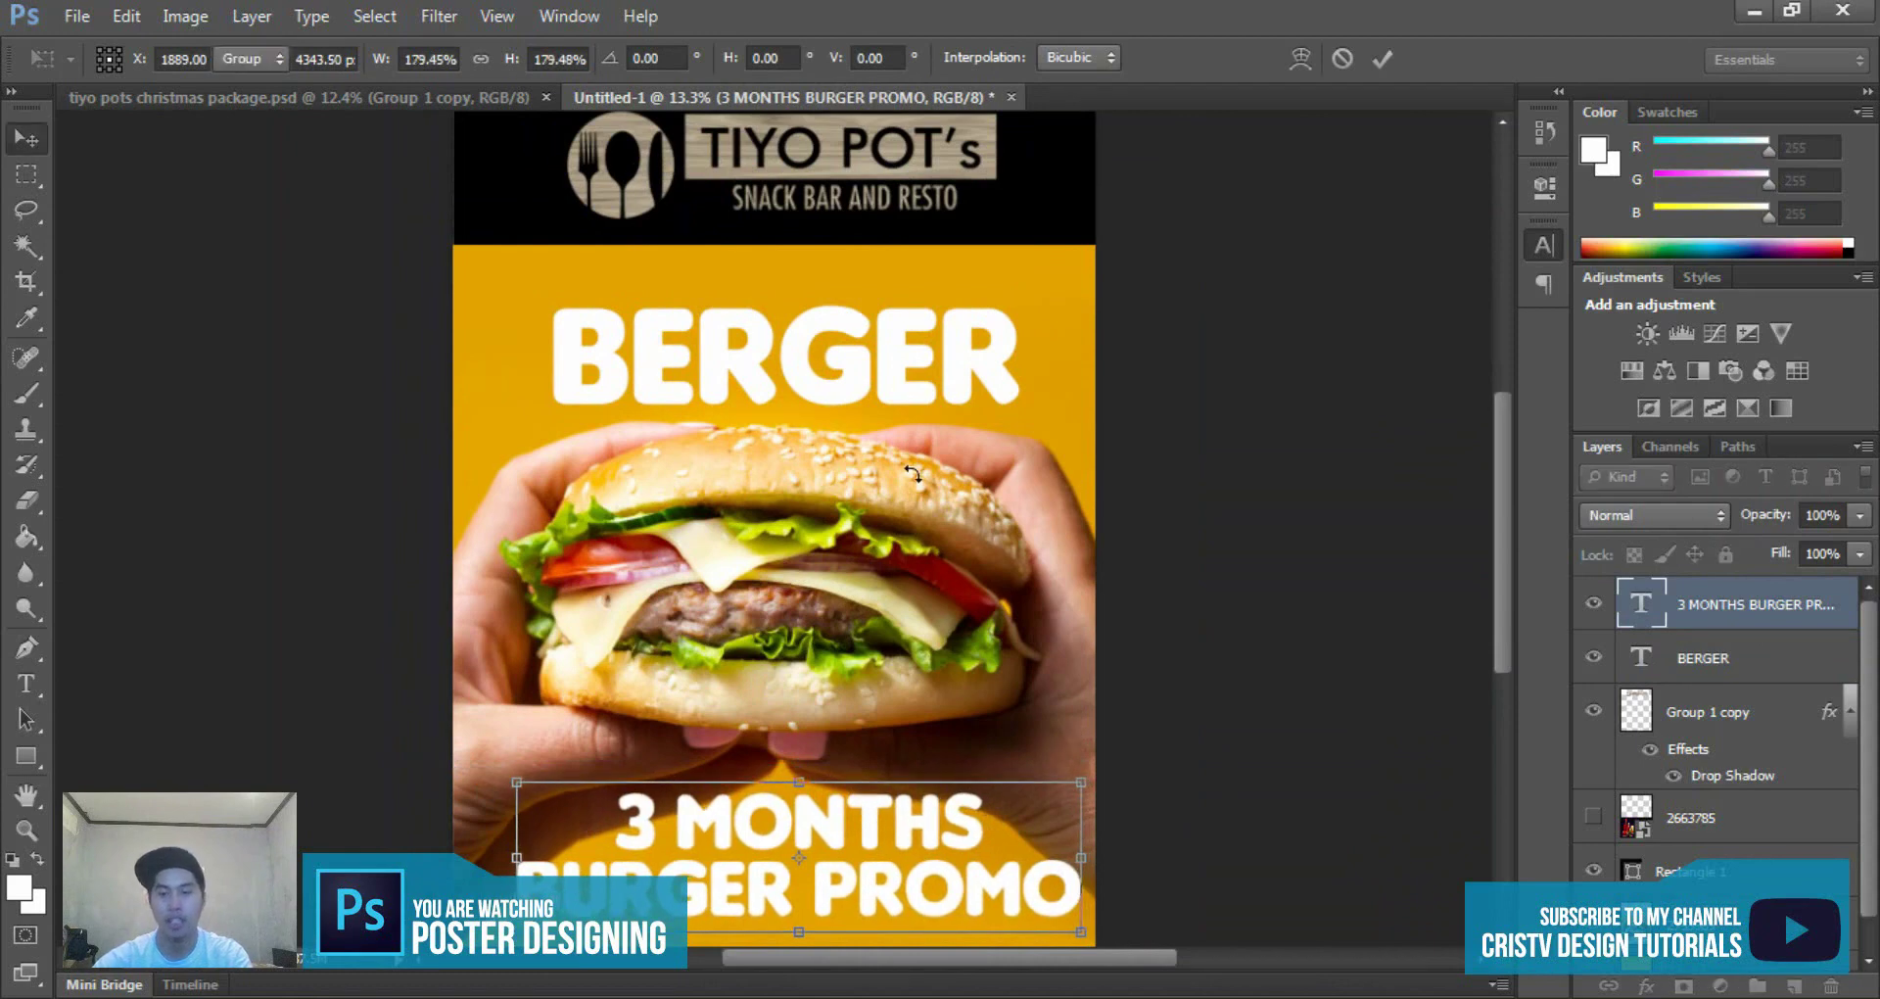
pyautogui.press('Return')
pyautogui.click(915, 370)
pyautogui.hotkey('ctrl', 't')
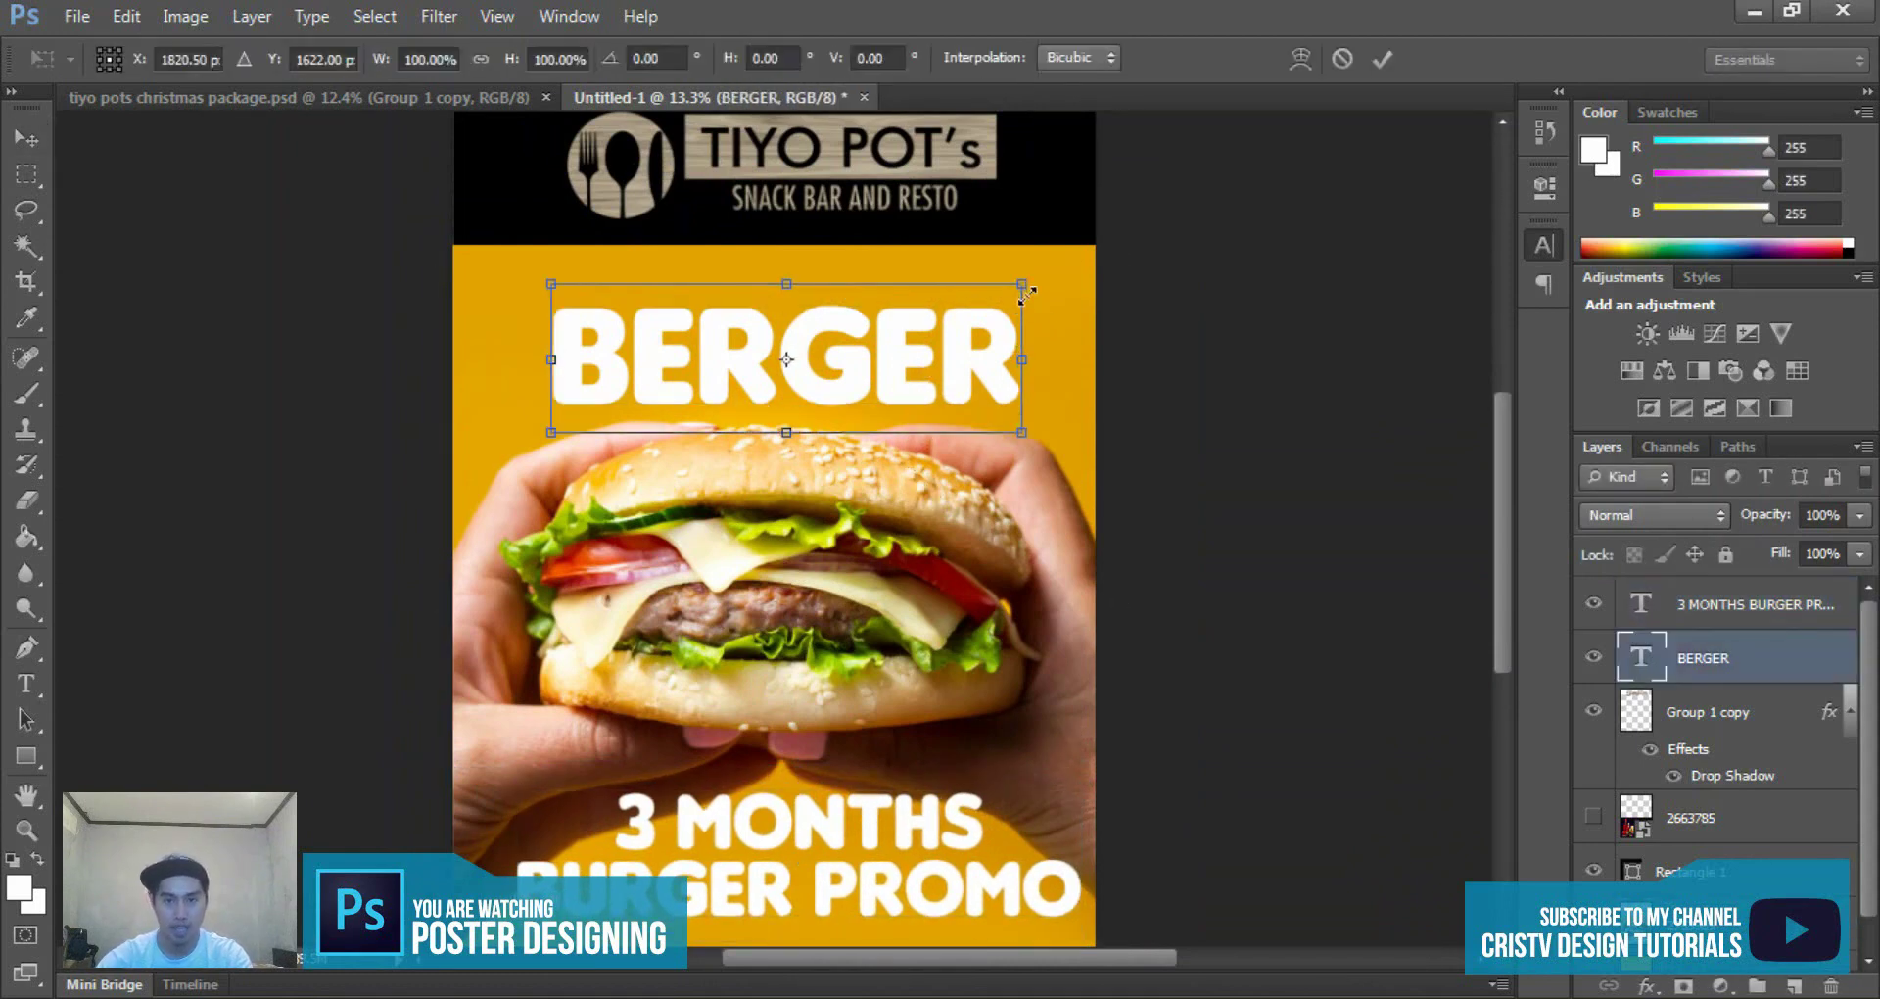
pyautogui.moveTo(1024, 286); pyautogui.dragTo(911, 330)
pyautogui.press('Return')
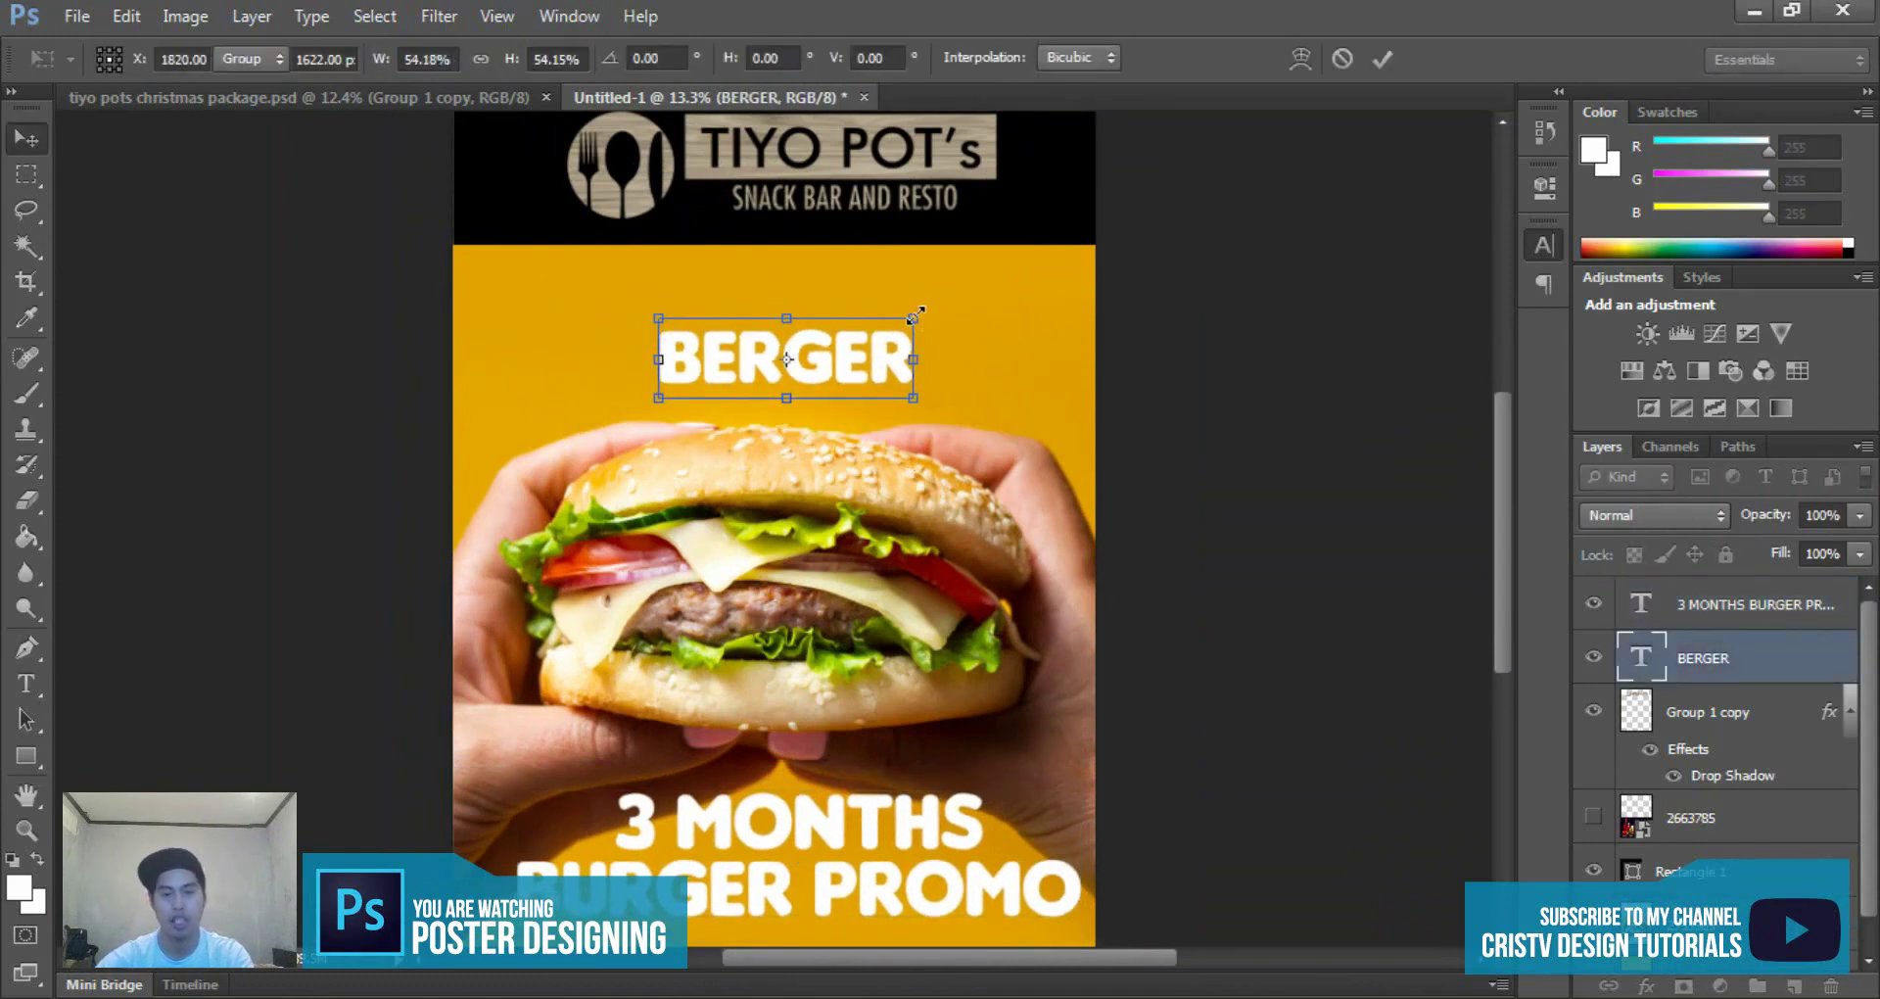
# - Join the promo into a single line reading '3 MONTHS BURGER PROMO'
pyautogui.scroll(-3, 1100, 600)
pyautogui.scroll(4, 1107, 602)
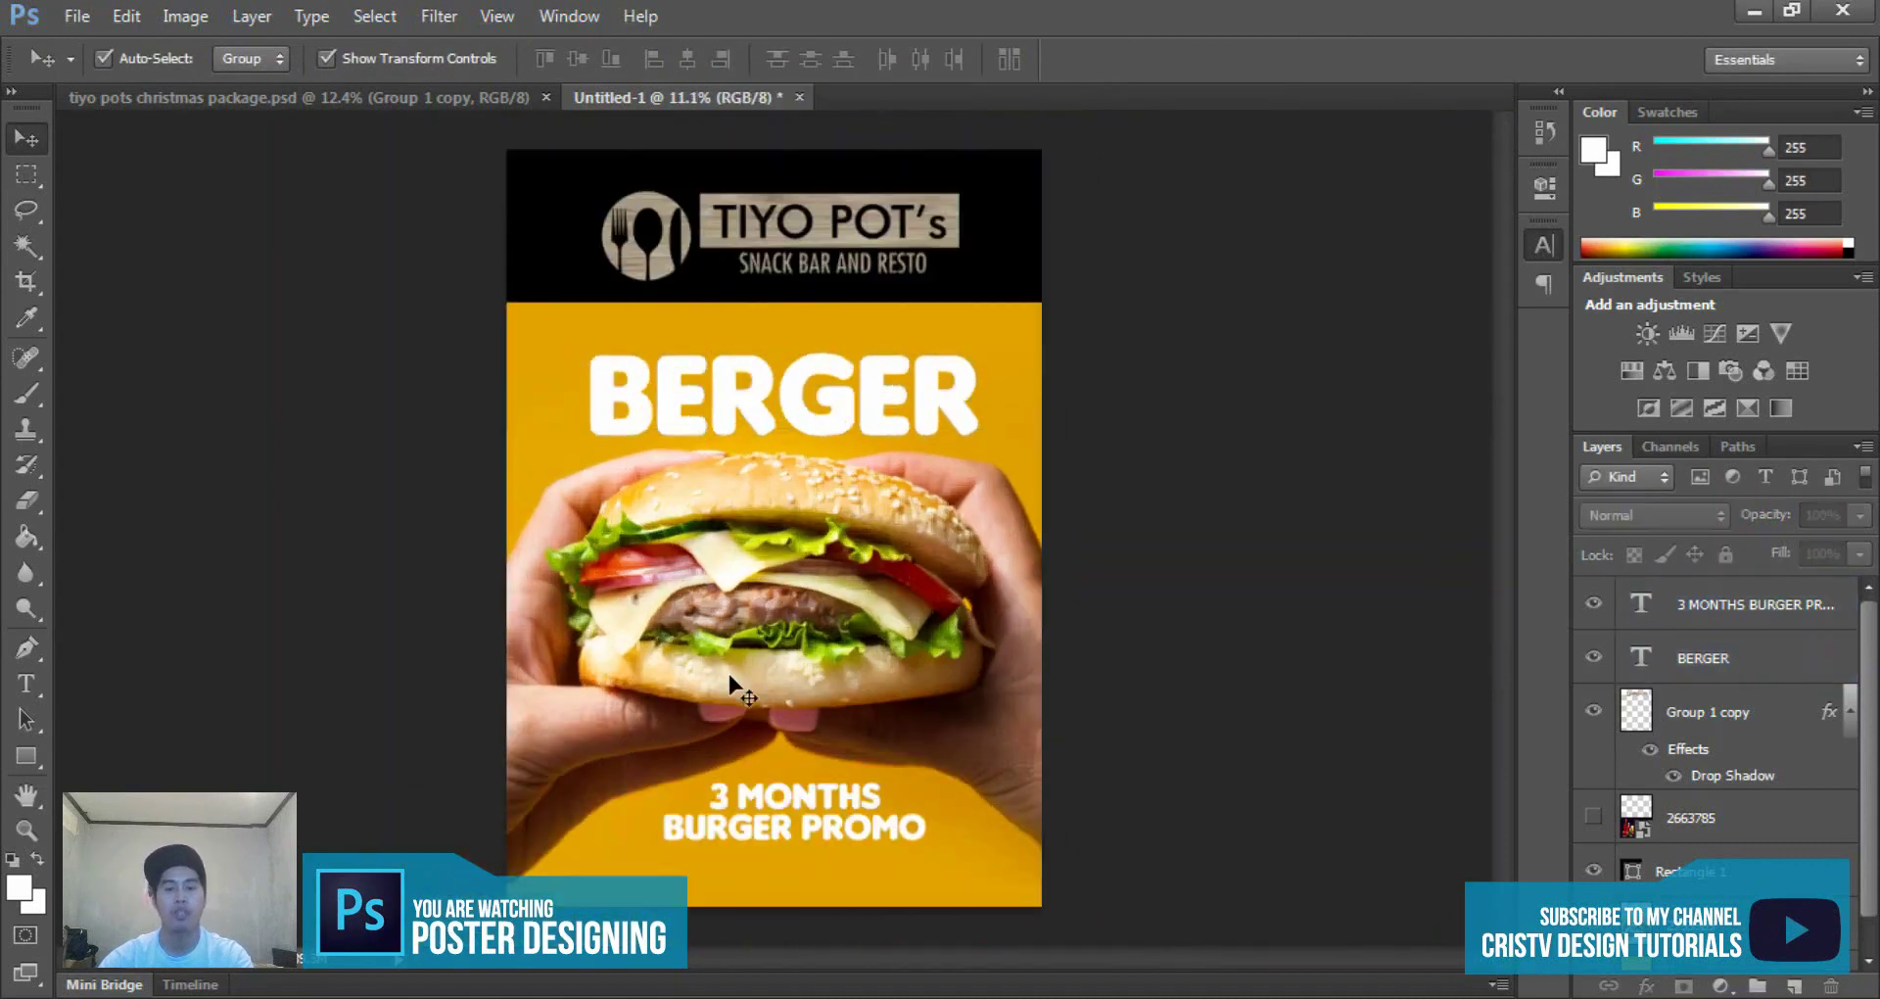
pyautogui.scroll(1, 729, 675)
pyautogui.scroll(-3, 736, 678)
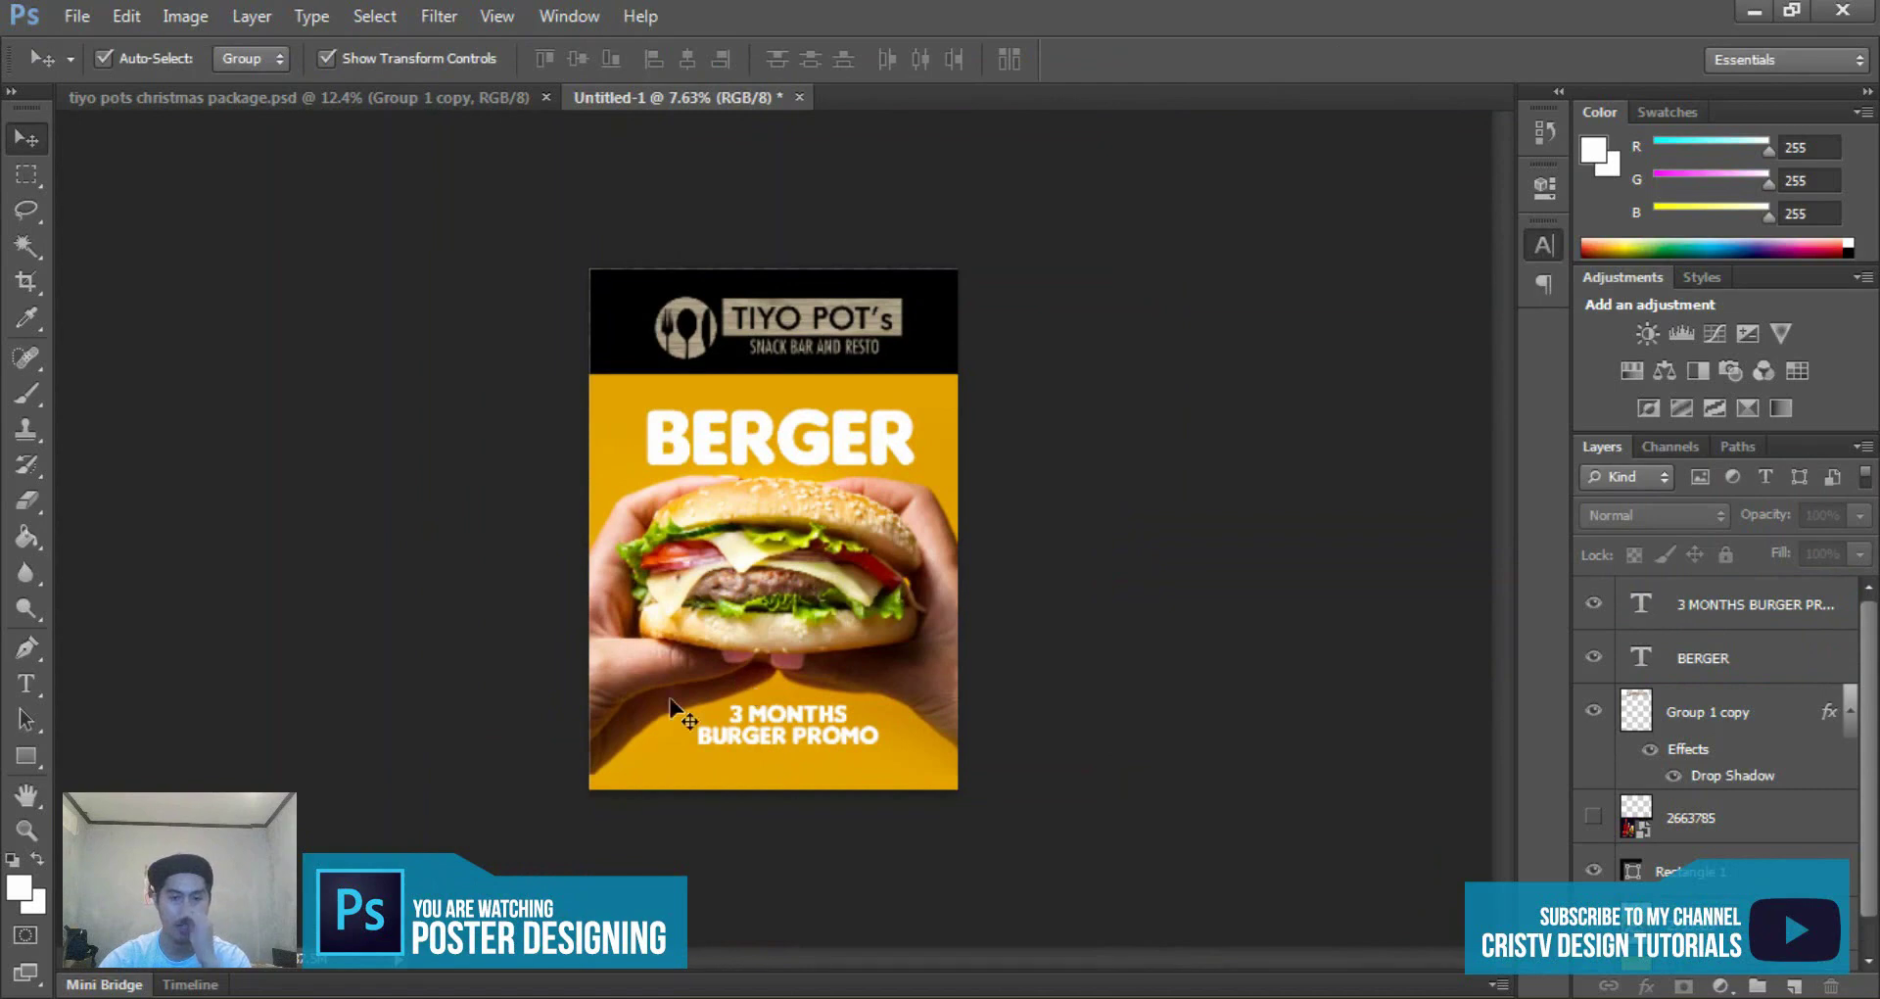
pyautogui.hotkey('ctrl', '+')
pyautogui.hotkey('ctrl', '+')
pyautogui.scroll(-1, 783, 529)
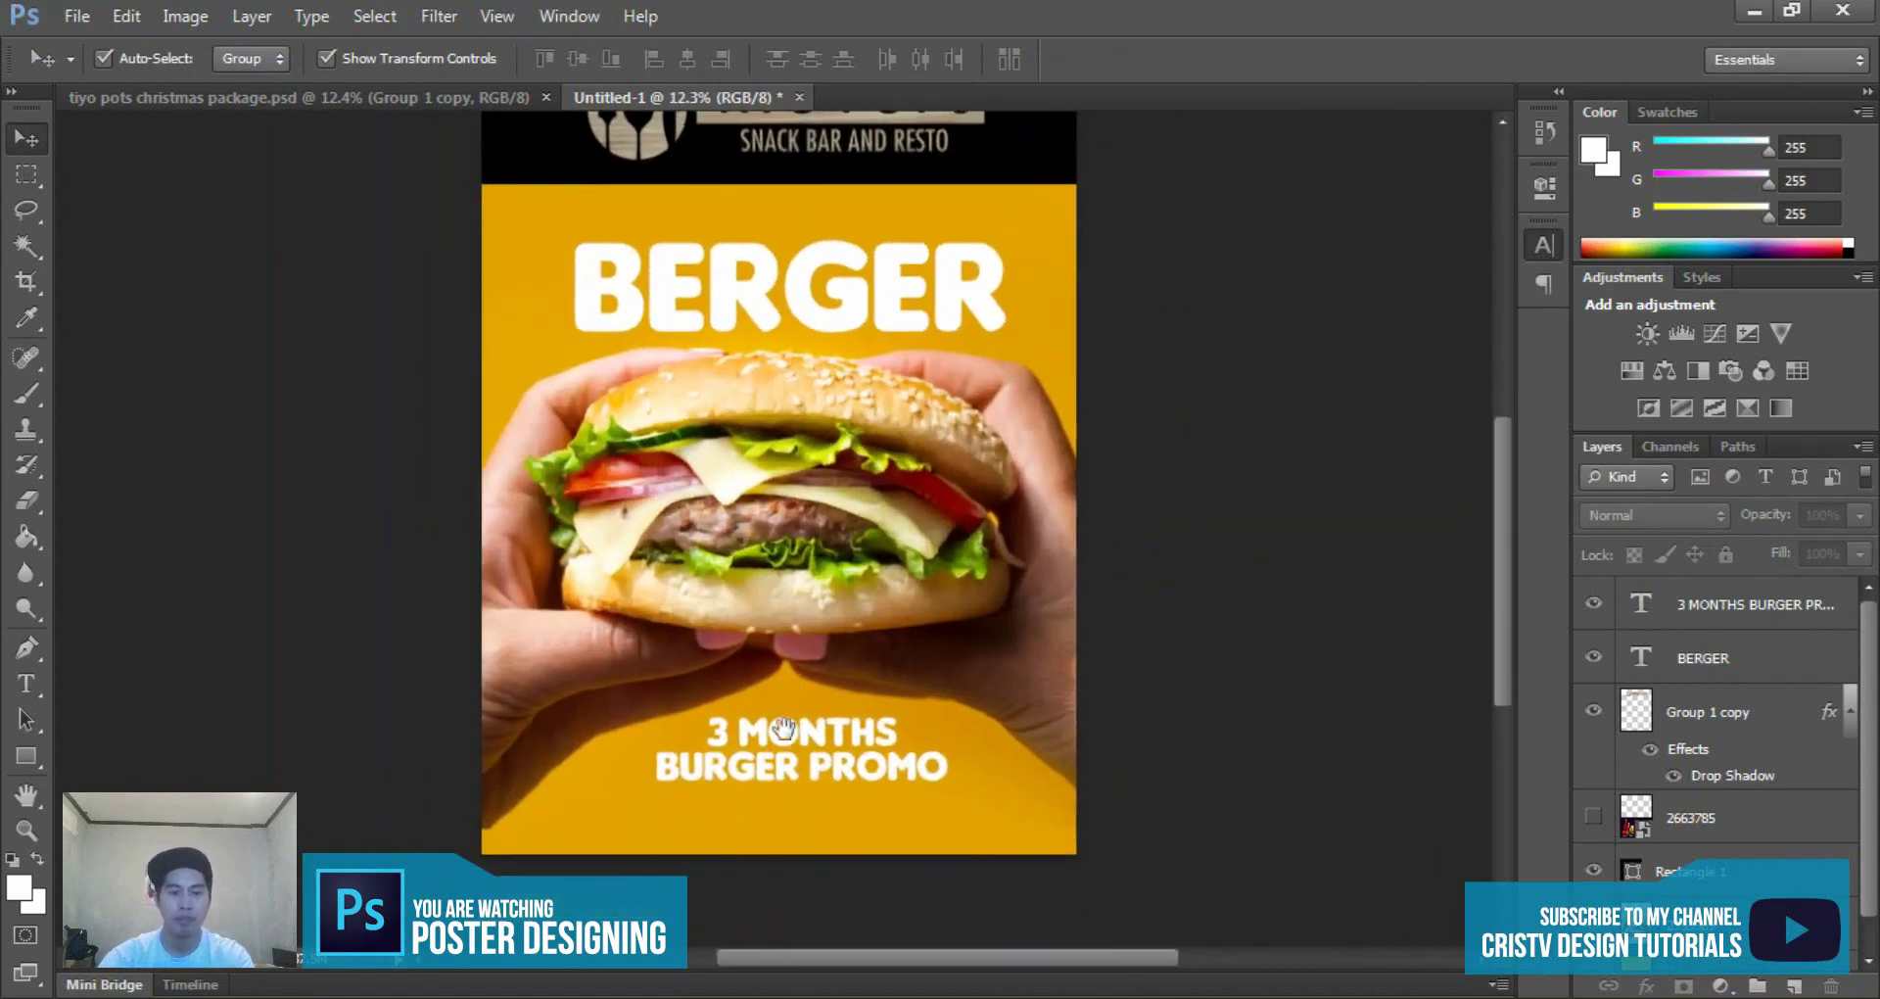
pyautogui.doubleClick(661, 766)
pyautogui.click(655, 766)
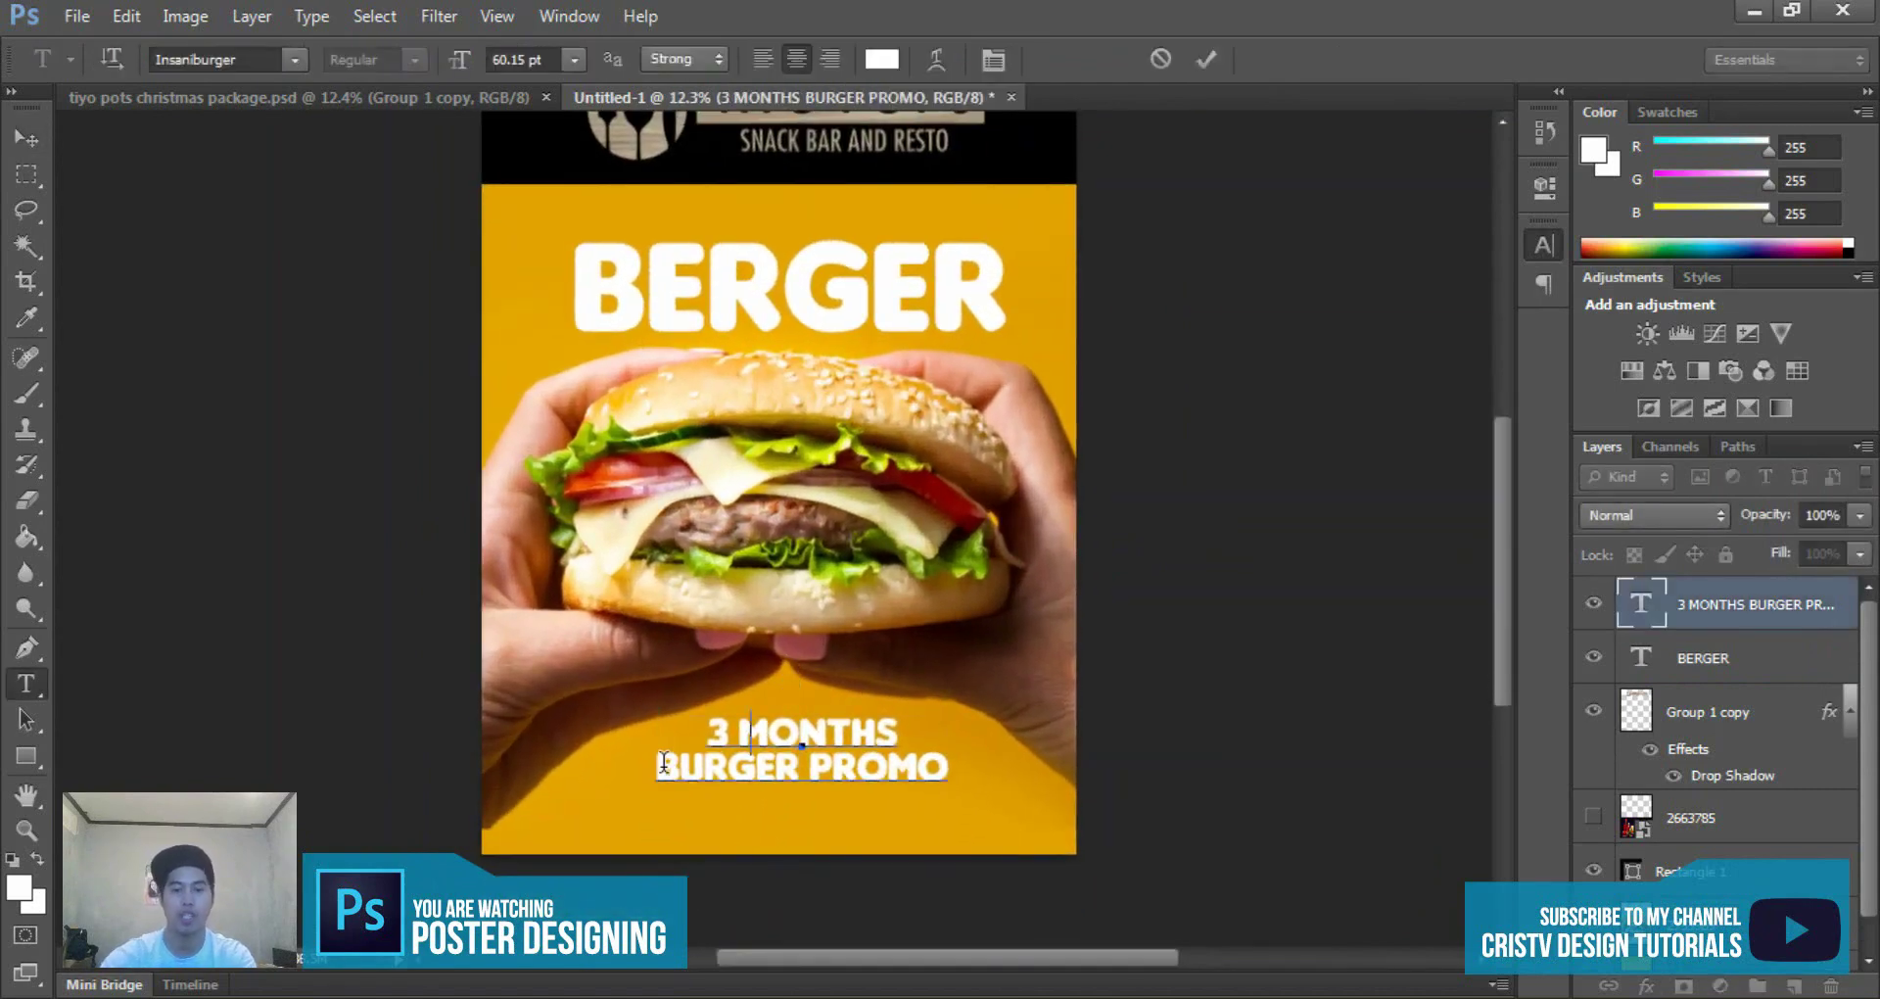
pyautogui.press('BackSpace')
pyautogui.hotkey('ctrl', 'Return')
pyautogui.press('v')
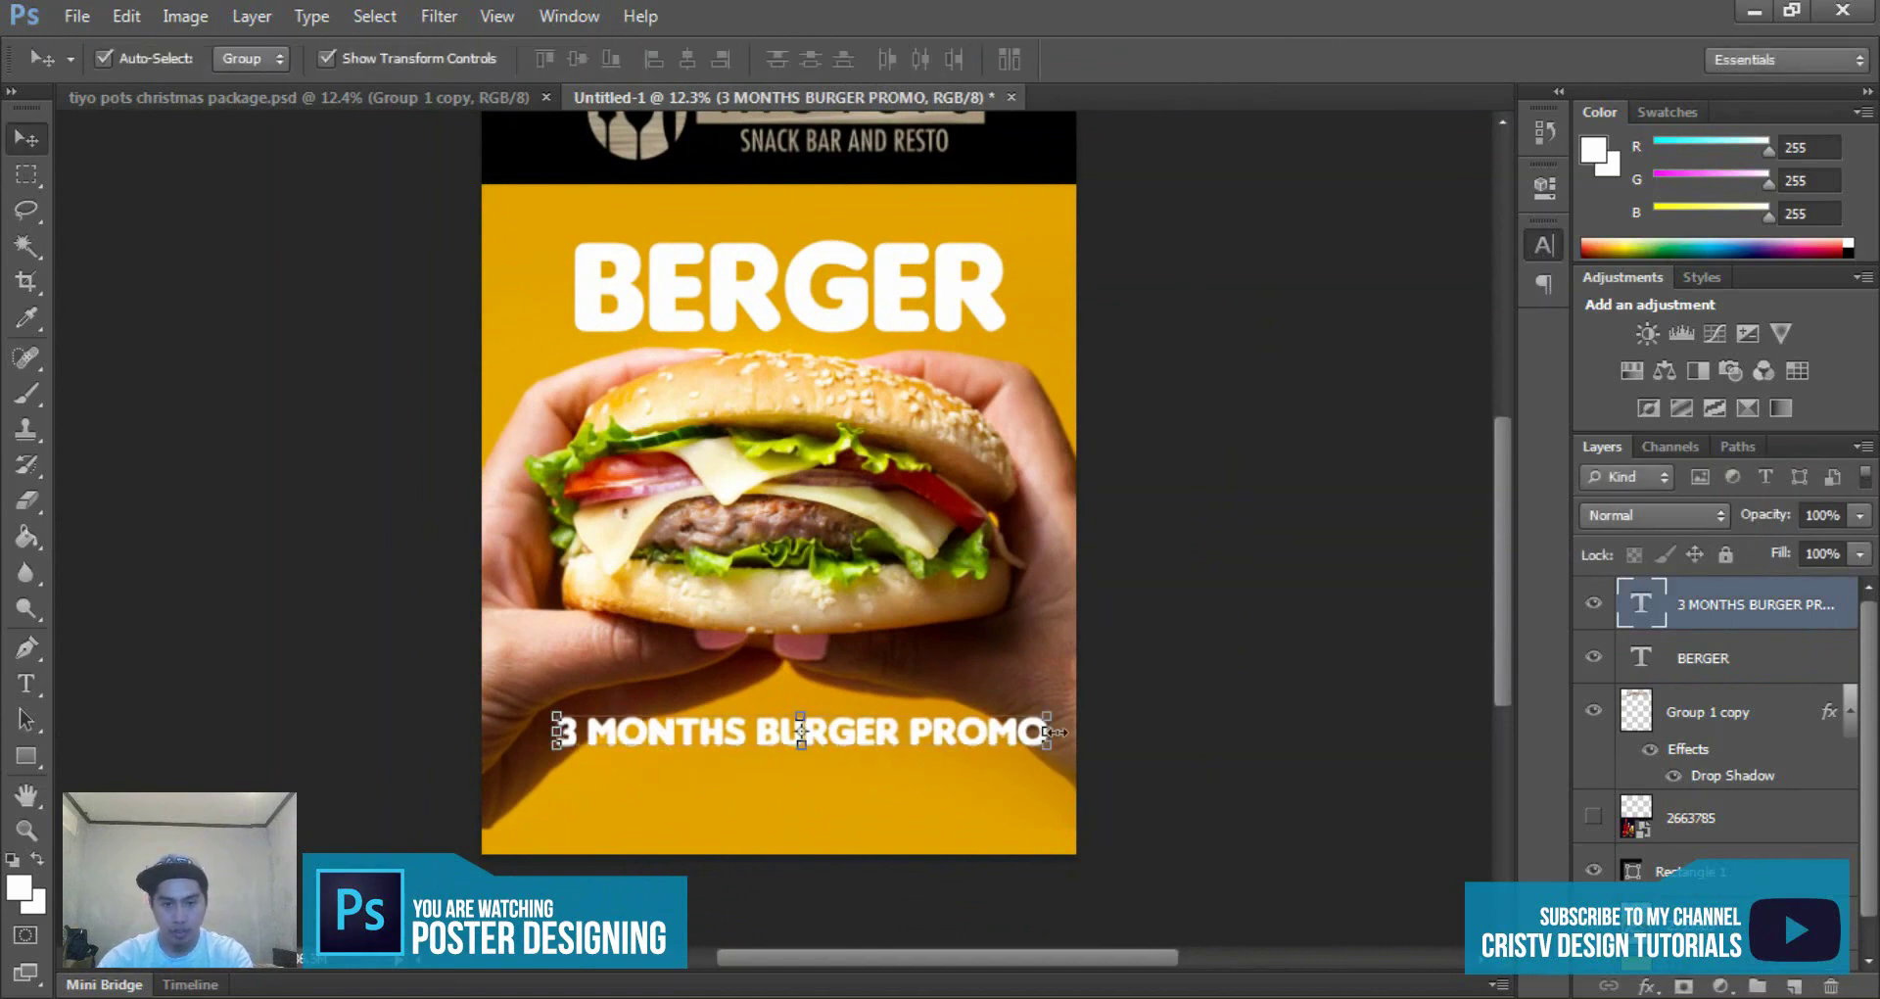
# - Shrink the promo line to about 76% and nudge it slightly down and left
pyautogui.moveTo(1048, 715); pyautogui.dragTo(984, 690)
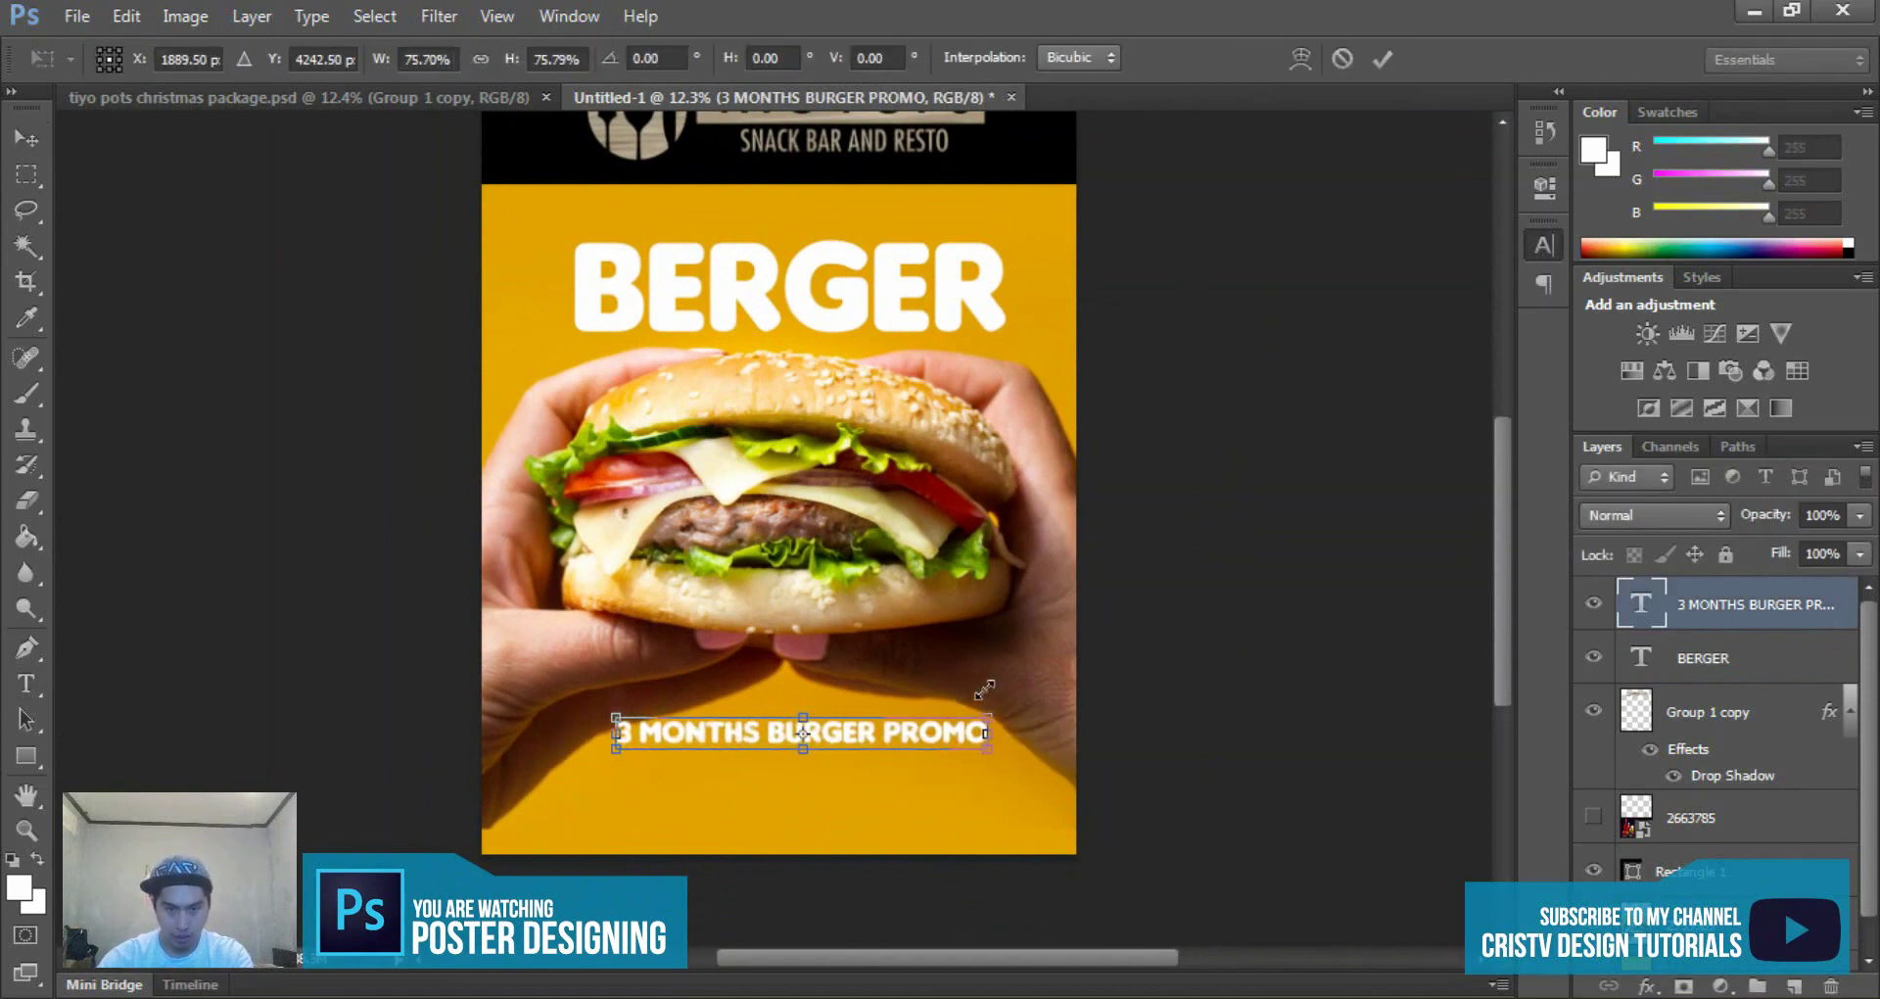
pyautogui.press('Return')
pyautogui.scroll(2, 982, 676)
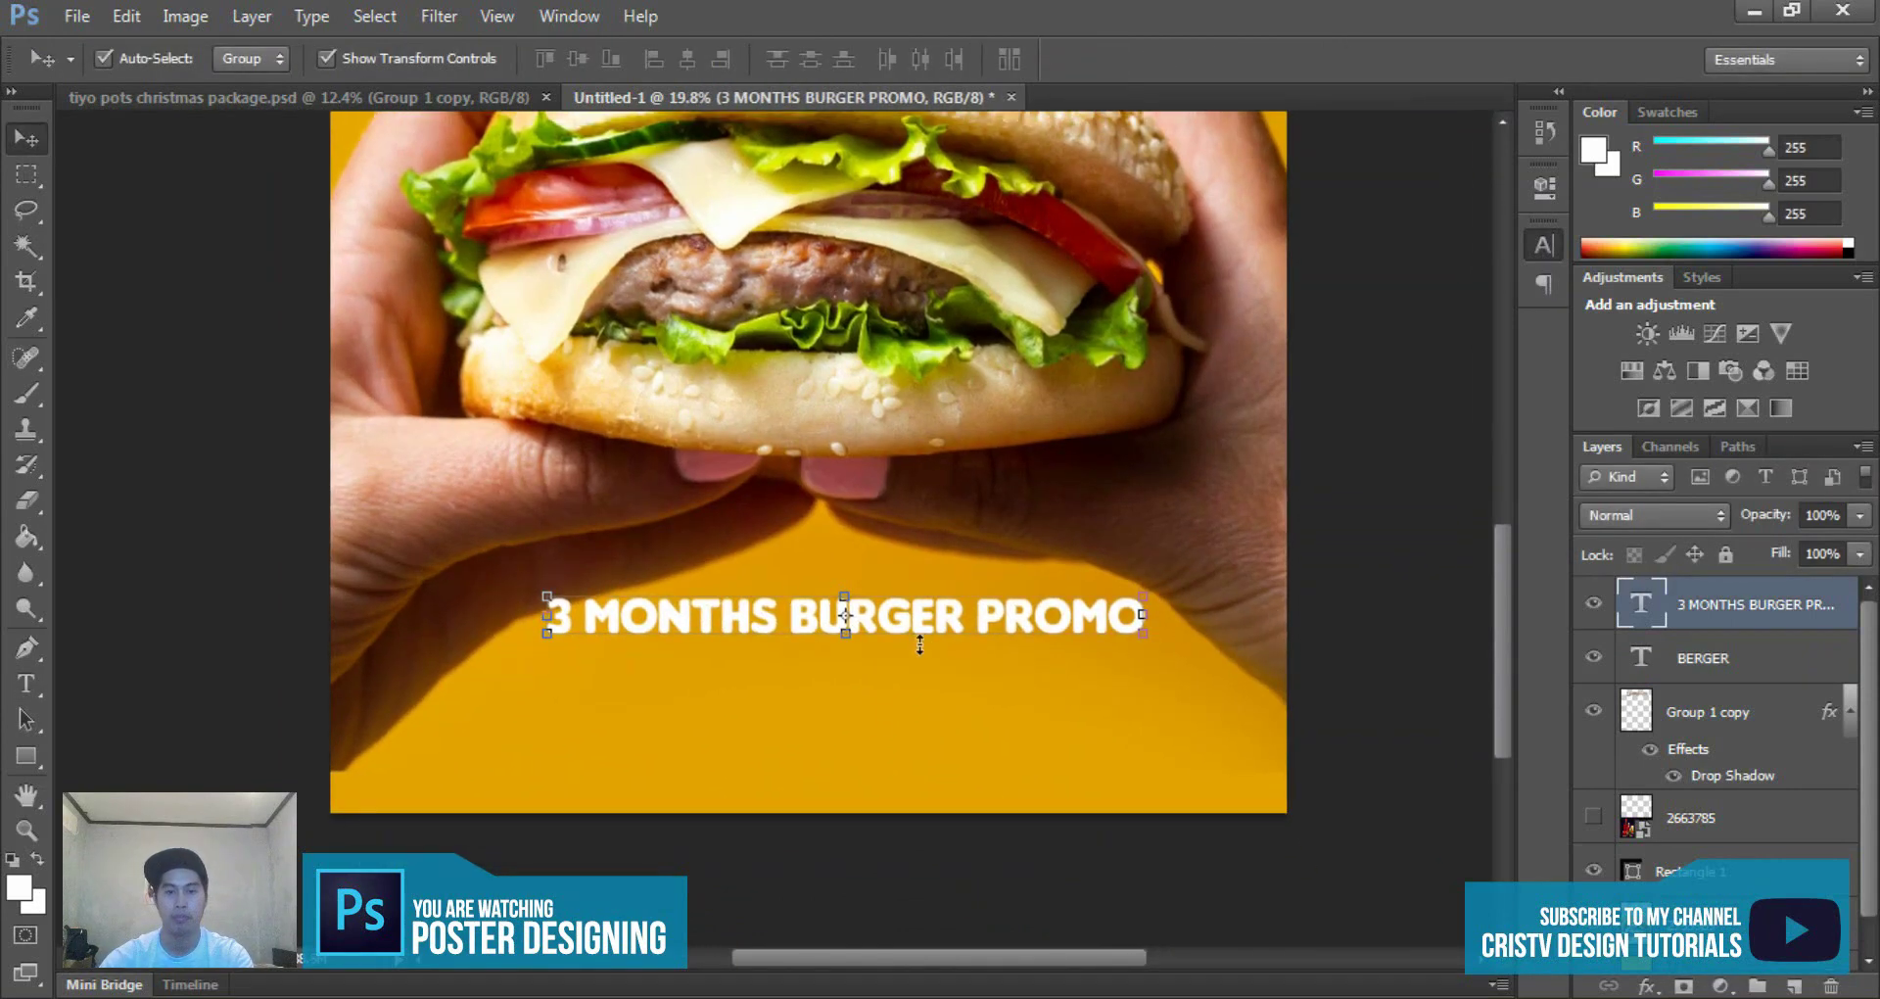
pyautogui.moveTo(919, 644); pyautogui.dragTo(930, 636)
pyautogui.scroll(1, 945, 633)
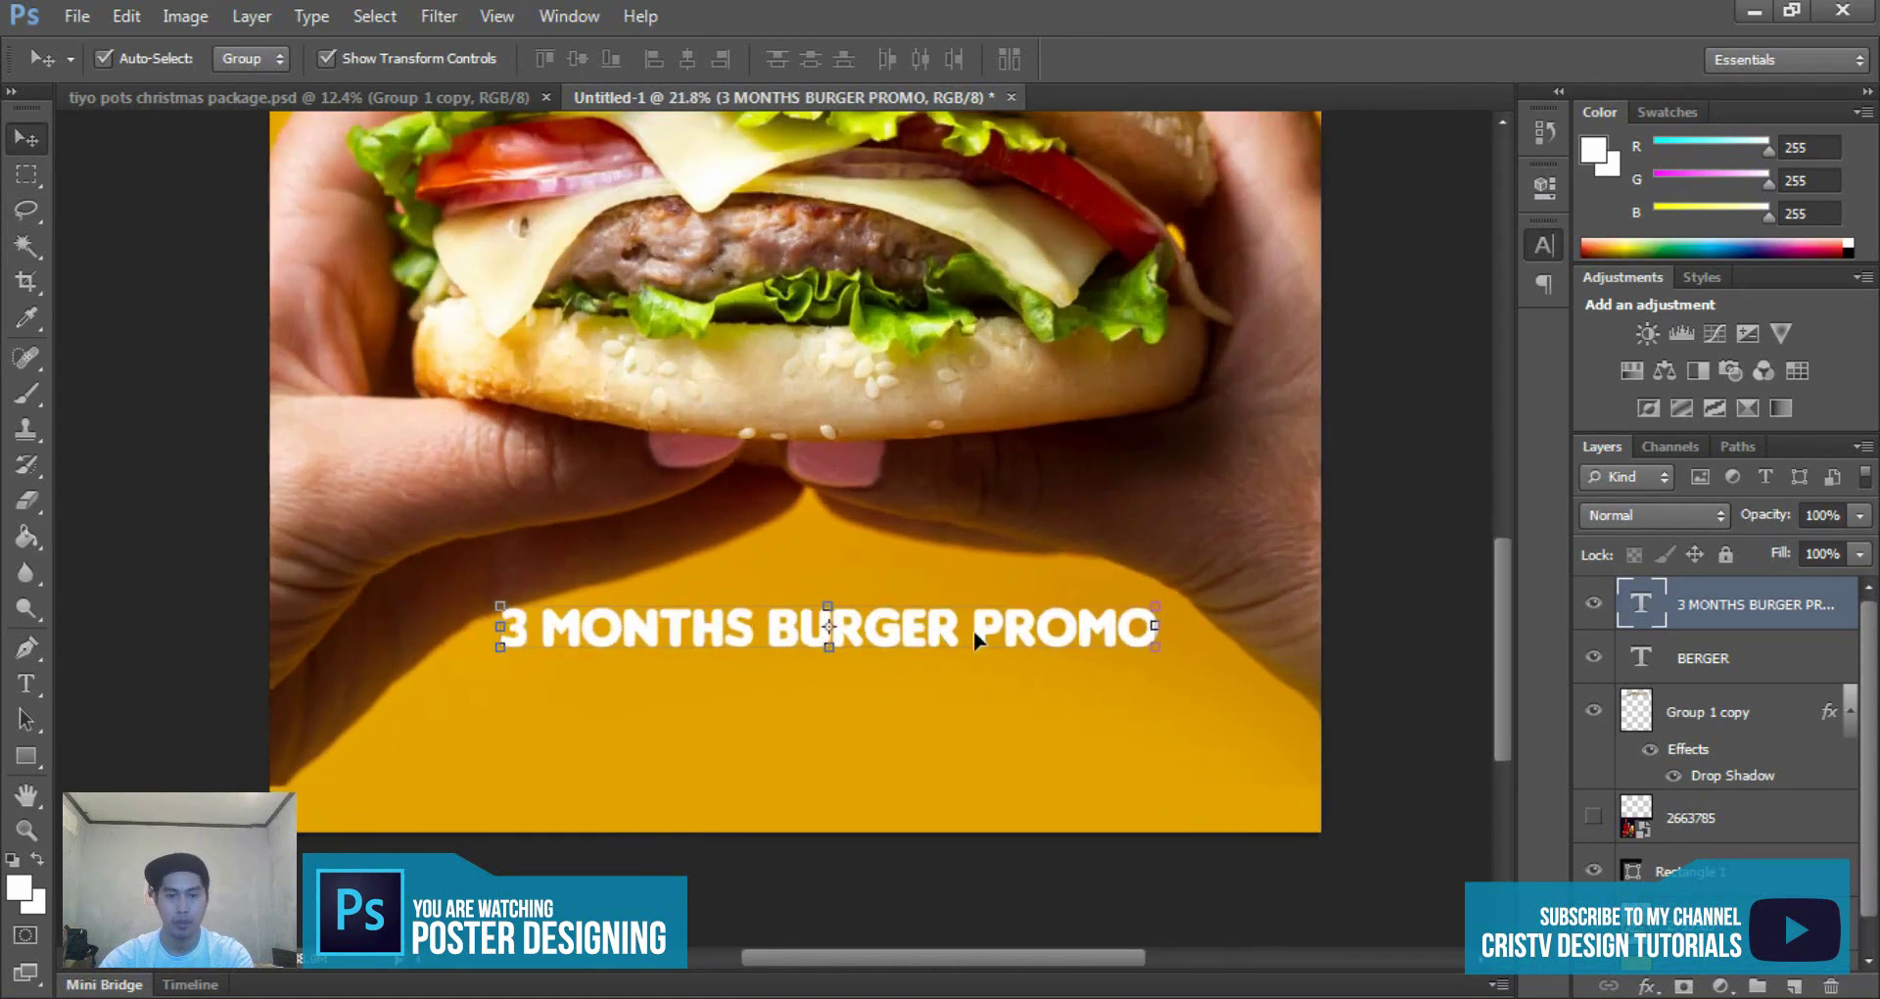
pyautogui.scroll(1, 976, 627)
# - Duplicate the promo line just below it and start replacing the copy's text
pyautogui.moveTo(967, 627); pyautogui.dragTo(957, 685)
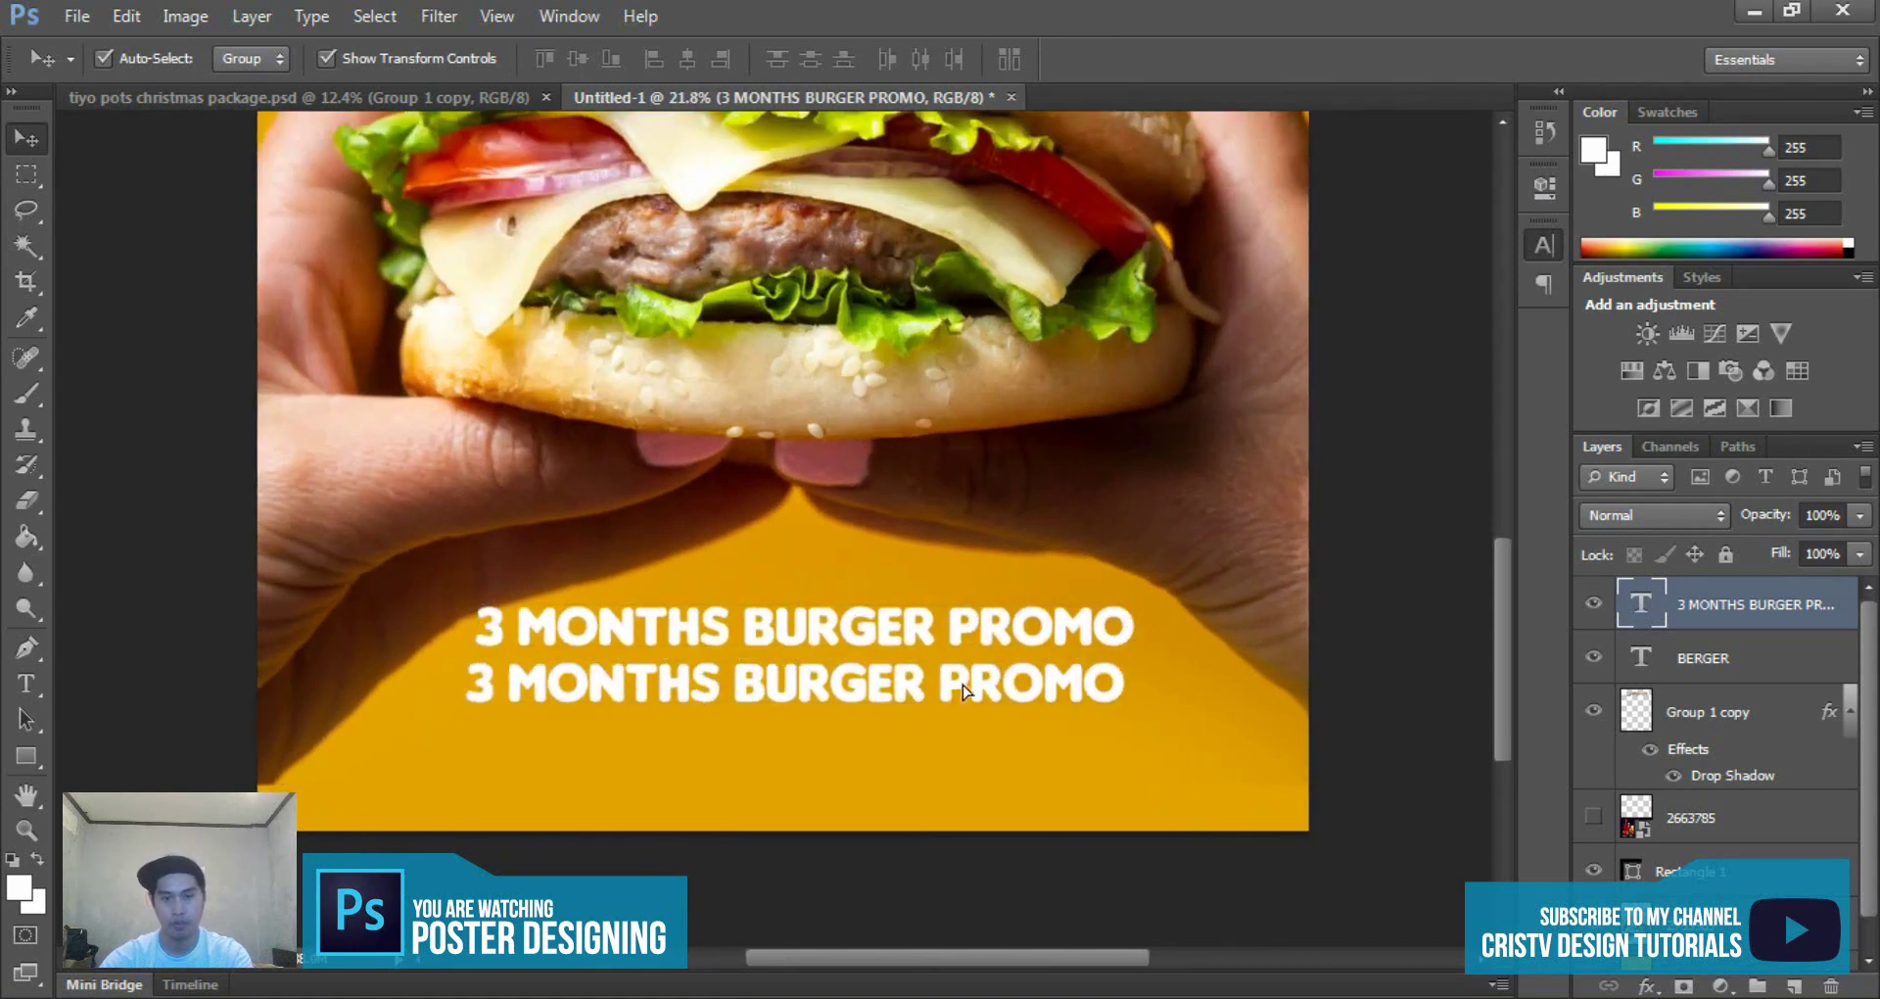
pyautogui.press('t')
pyautogui.tripleClick(974, 697)
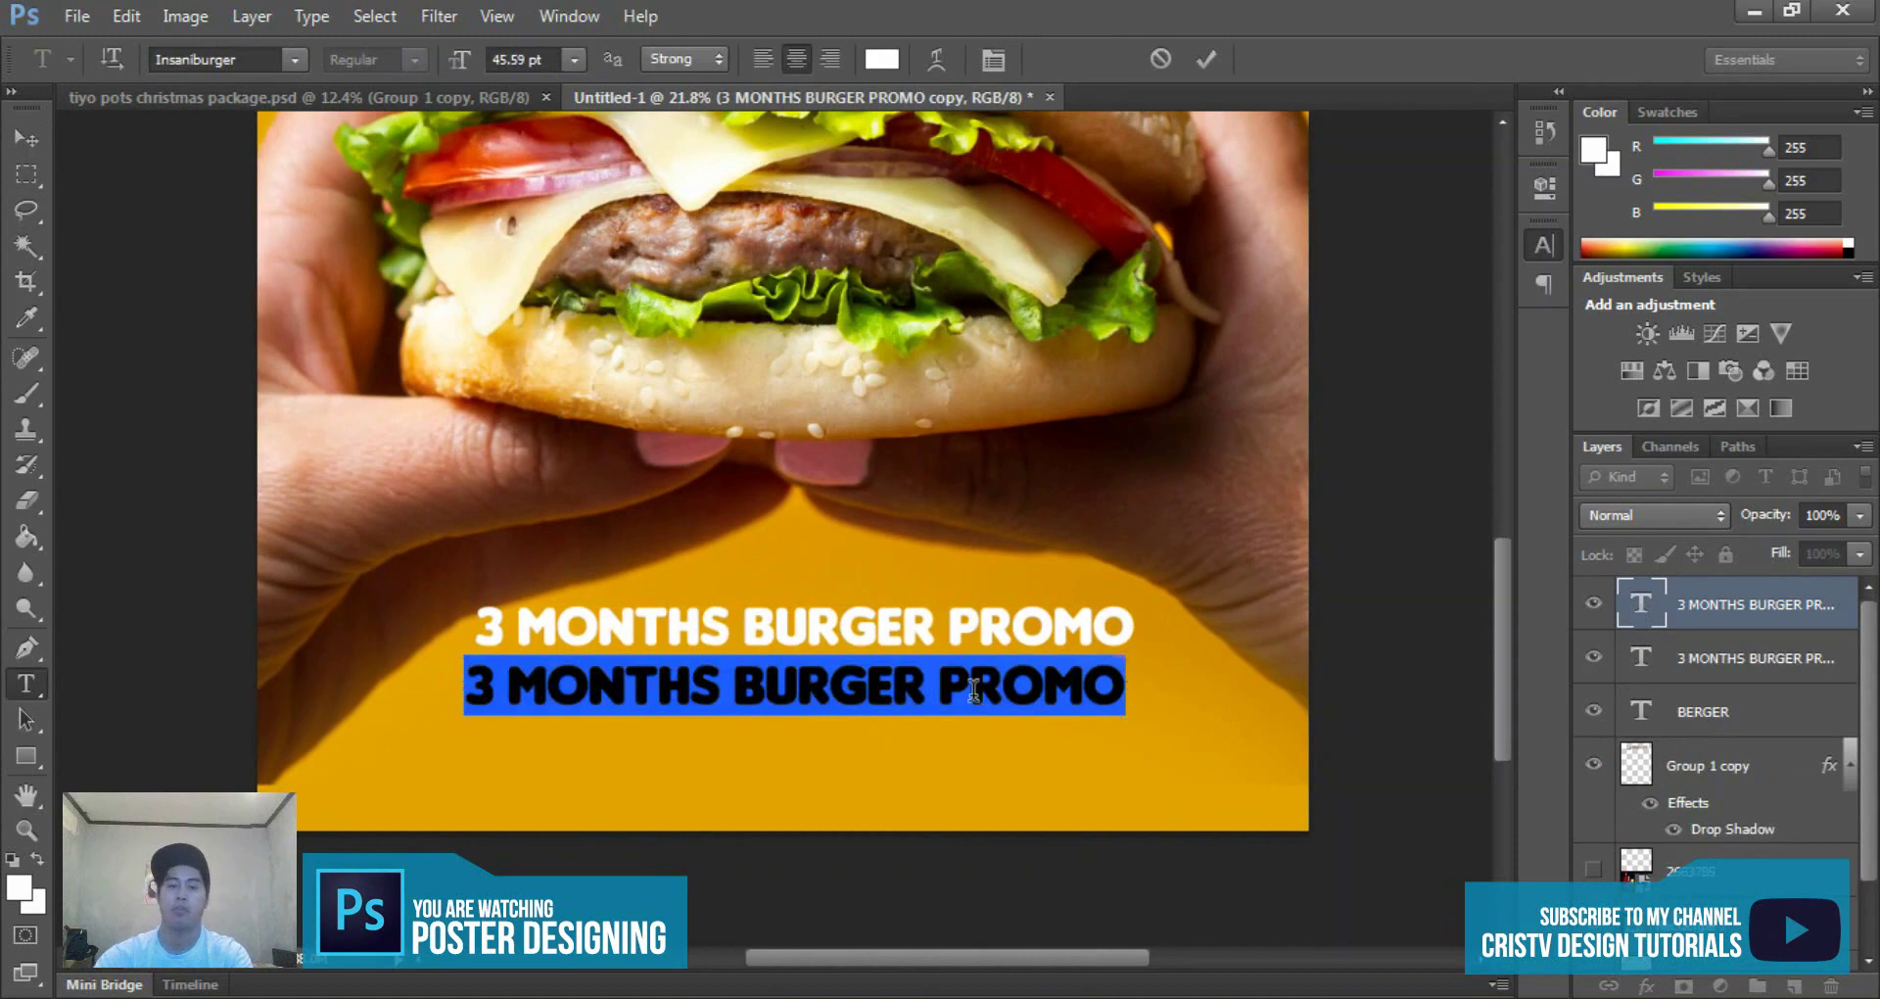
pyautogui.write('PROMO')
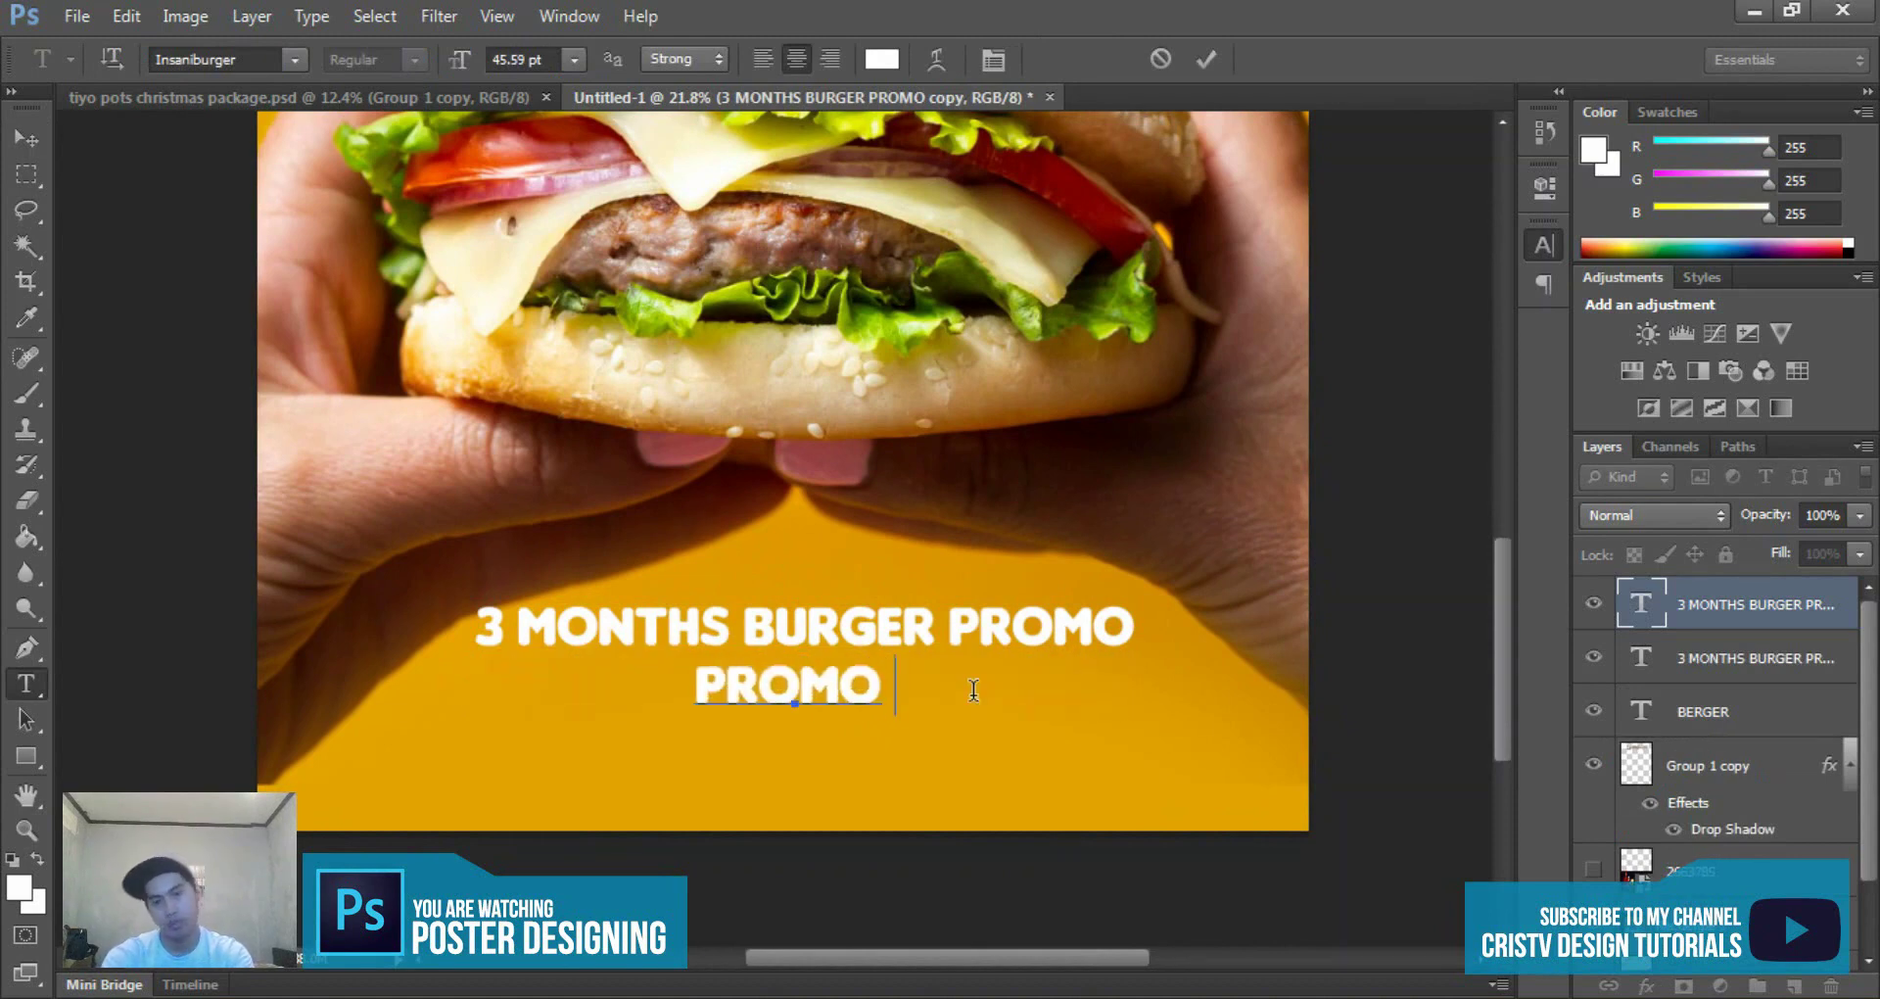
pyautogui.press('BackSpace')
pyautogui.press('BackSpace')
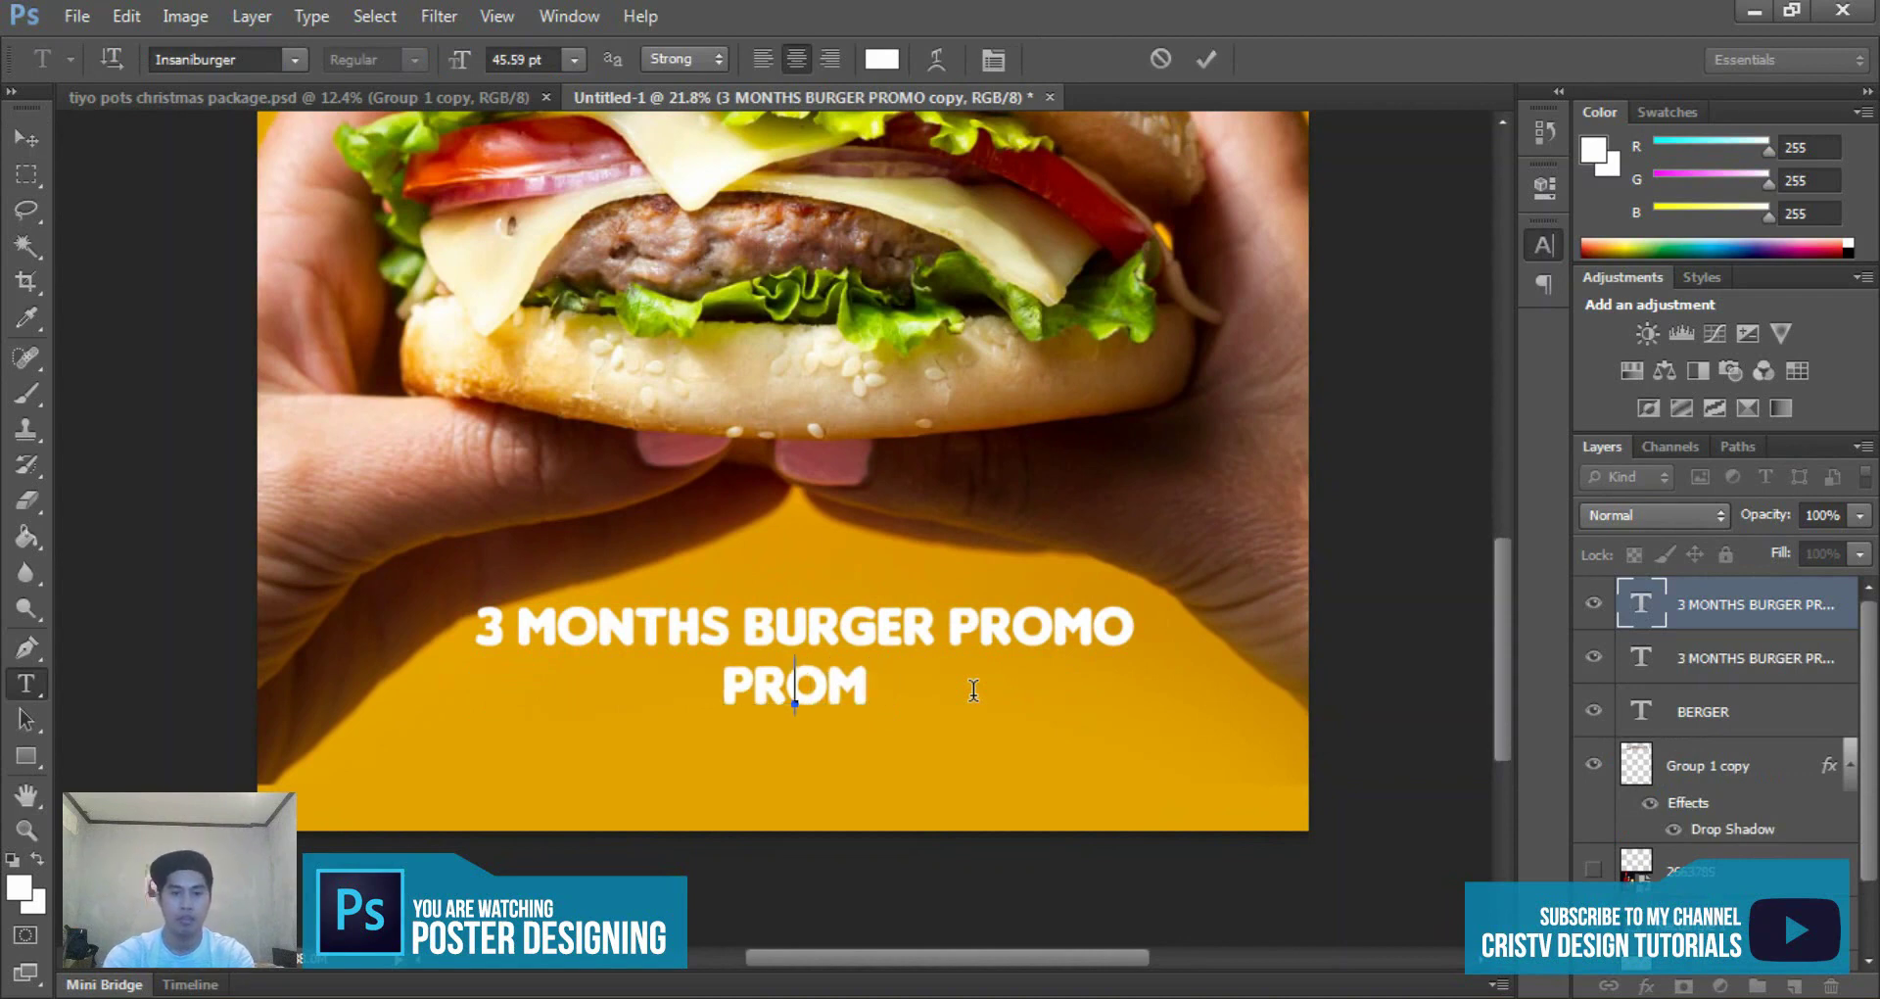
pyautogui.press('BackSpace')
pyautogui.press('BackSpace')
pyautogui.press('BackSpace')
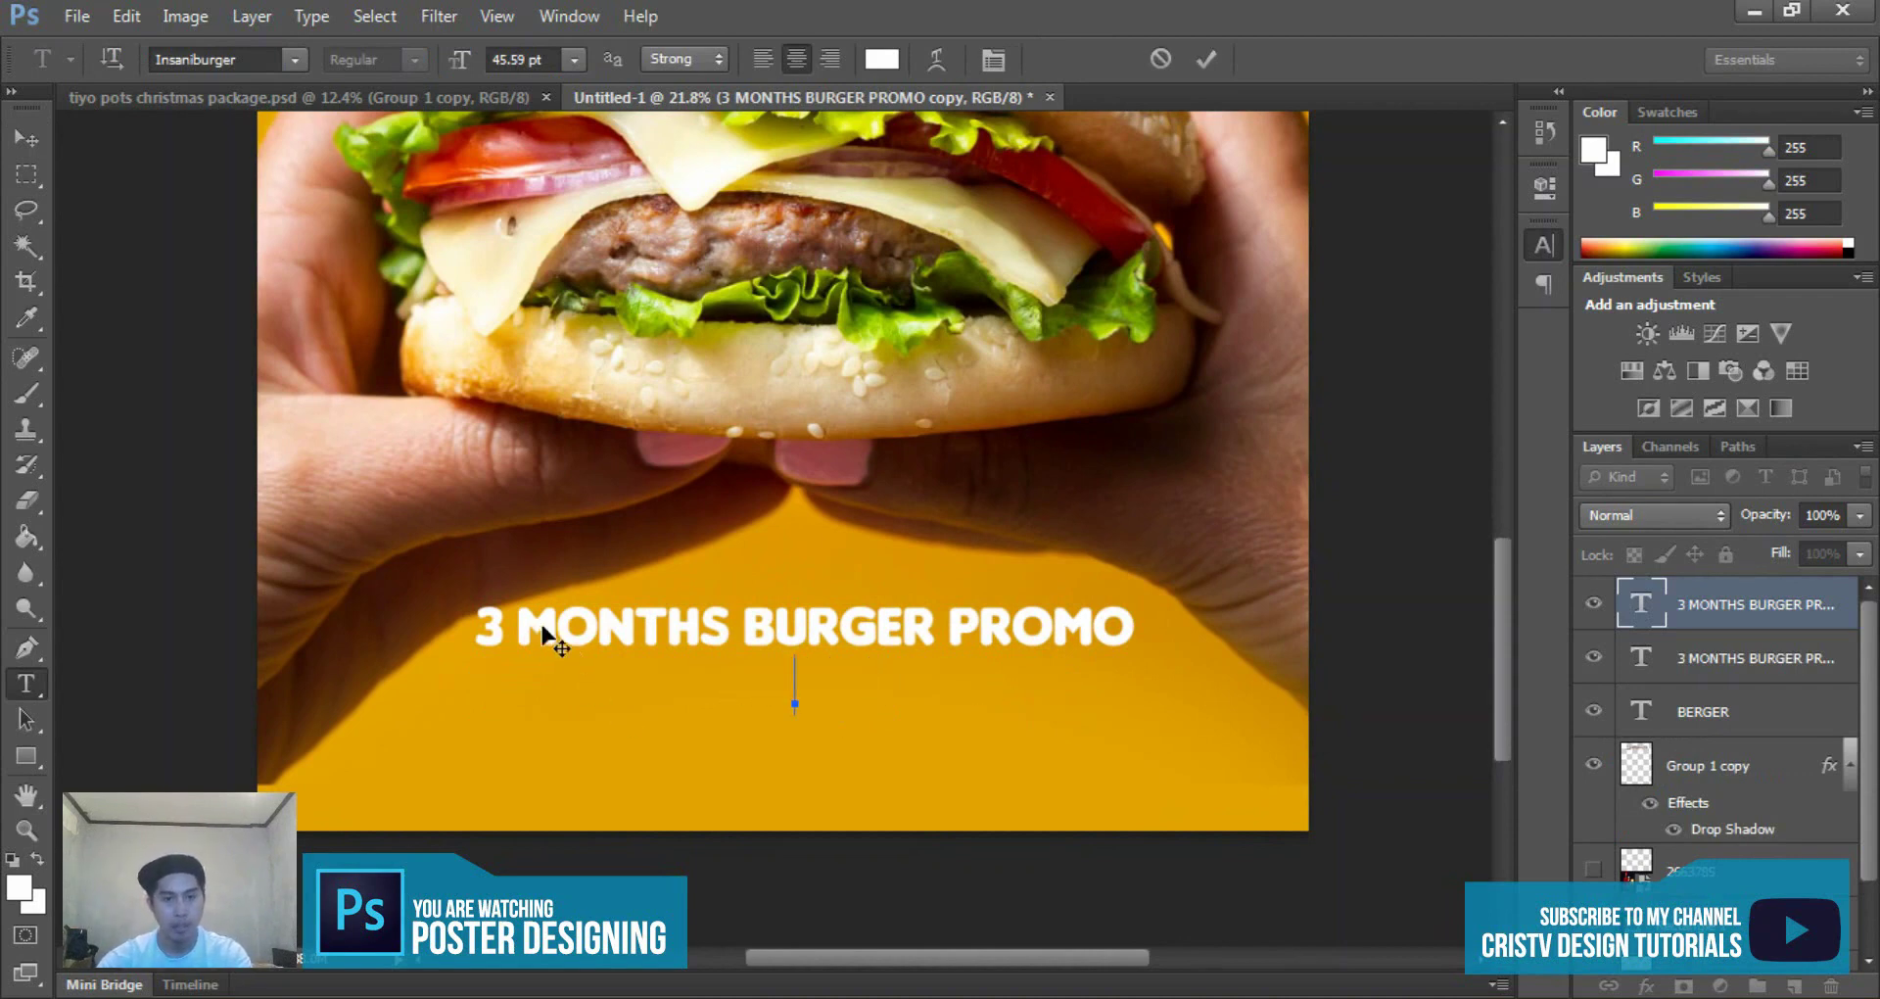
# - Retype the copy as 'VALID FROM SEPTEMBER TO NOVEMBER ONLY' in Bebas Neue
pyautogui.write('VAL')
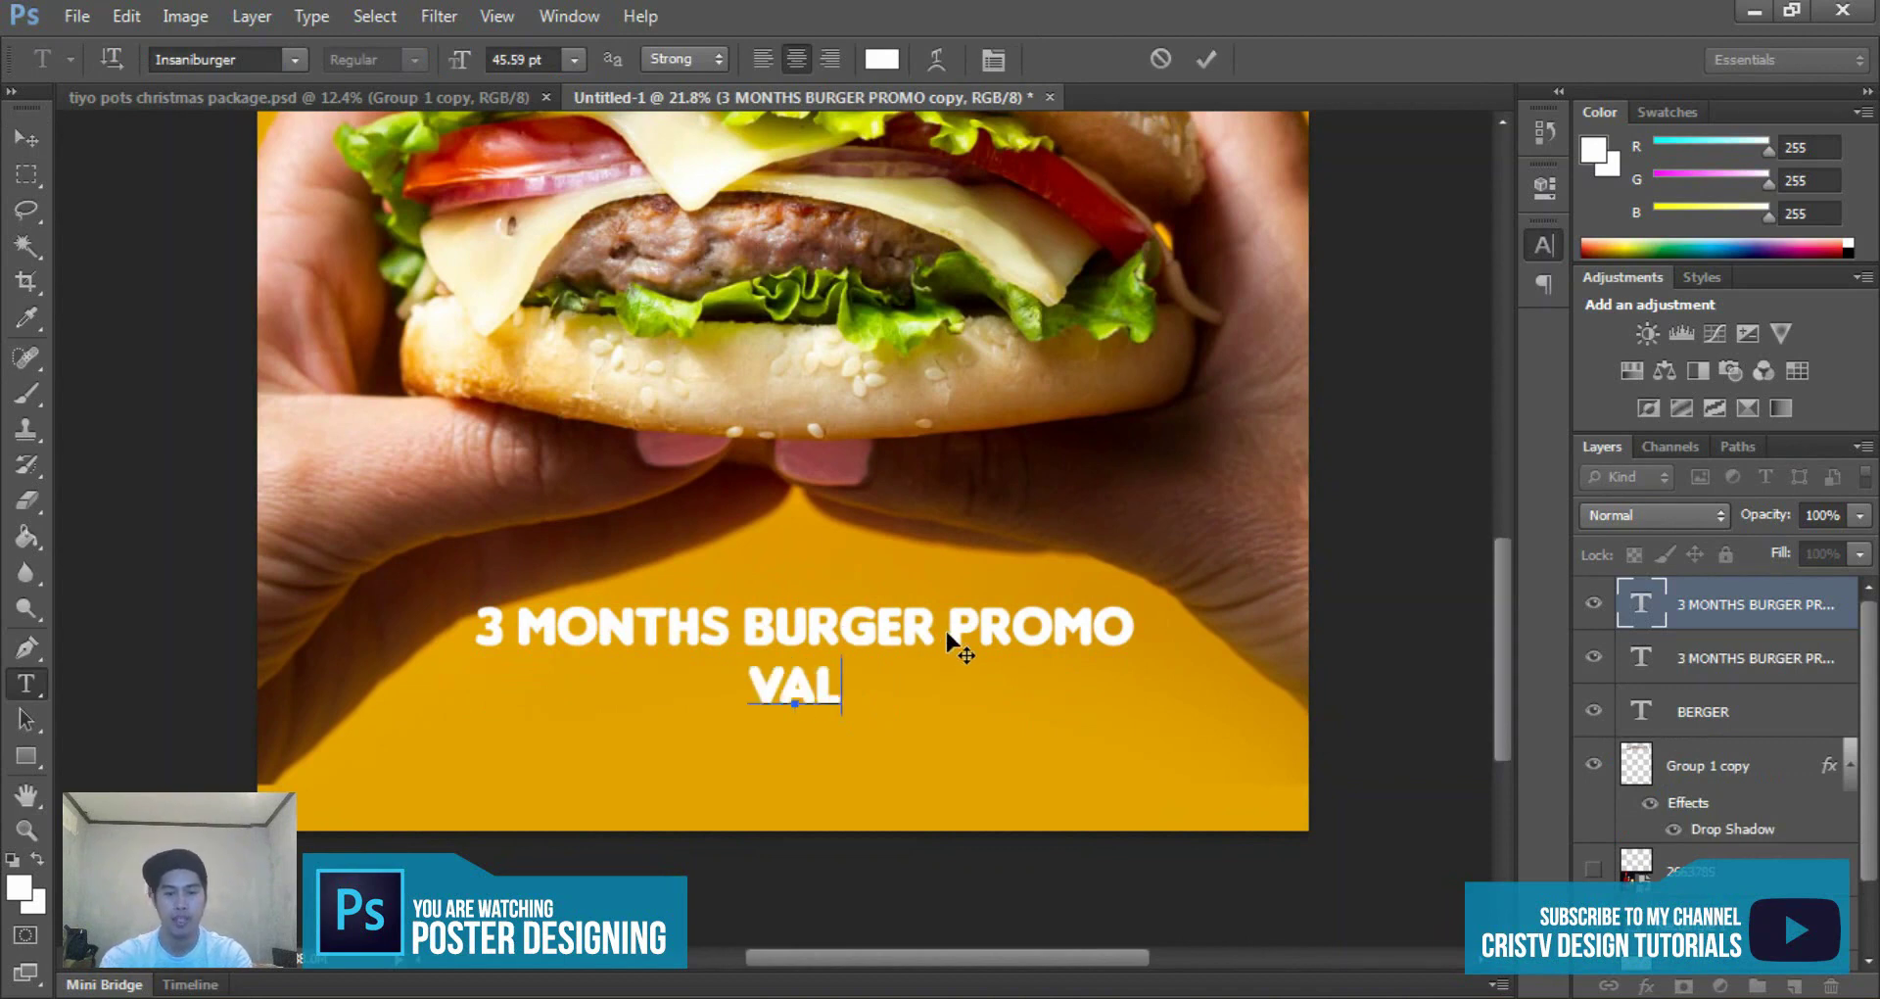
pyautogui.write('ID FROM')
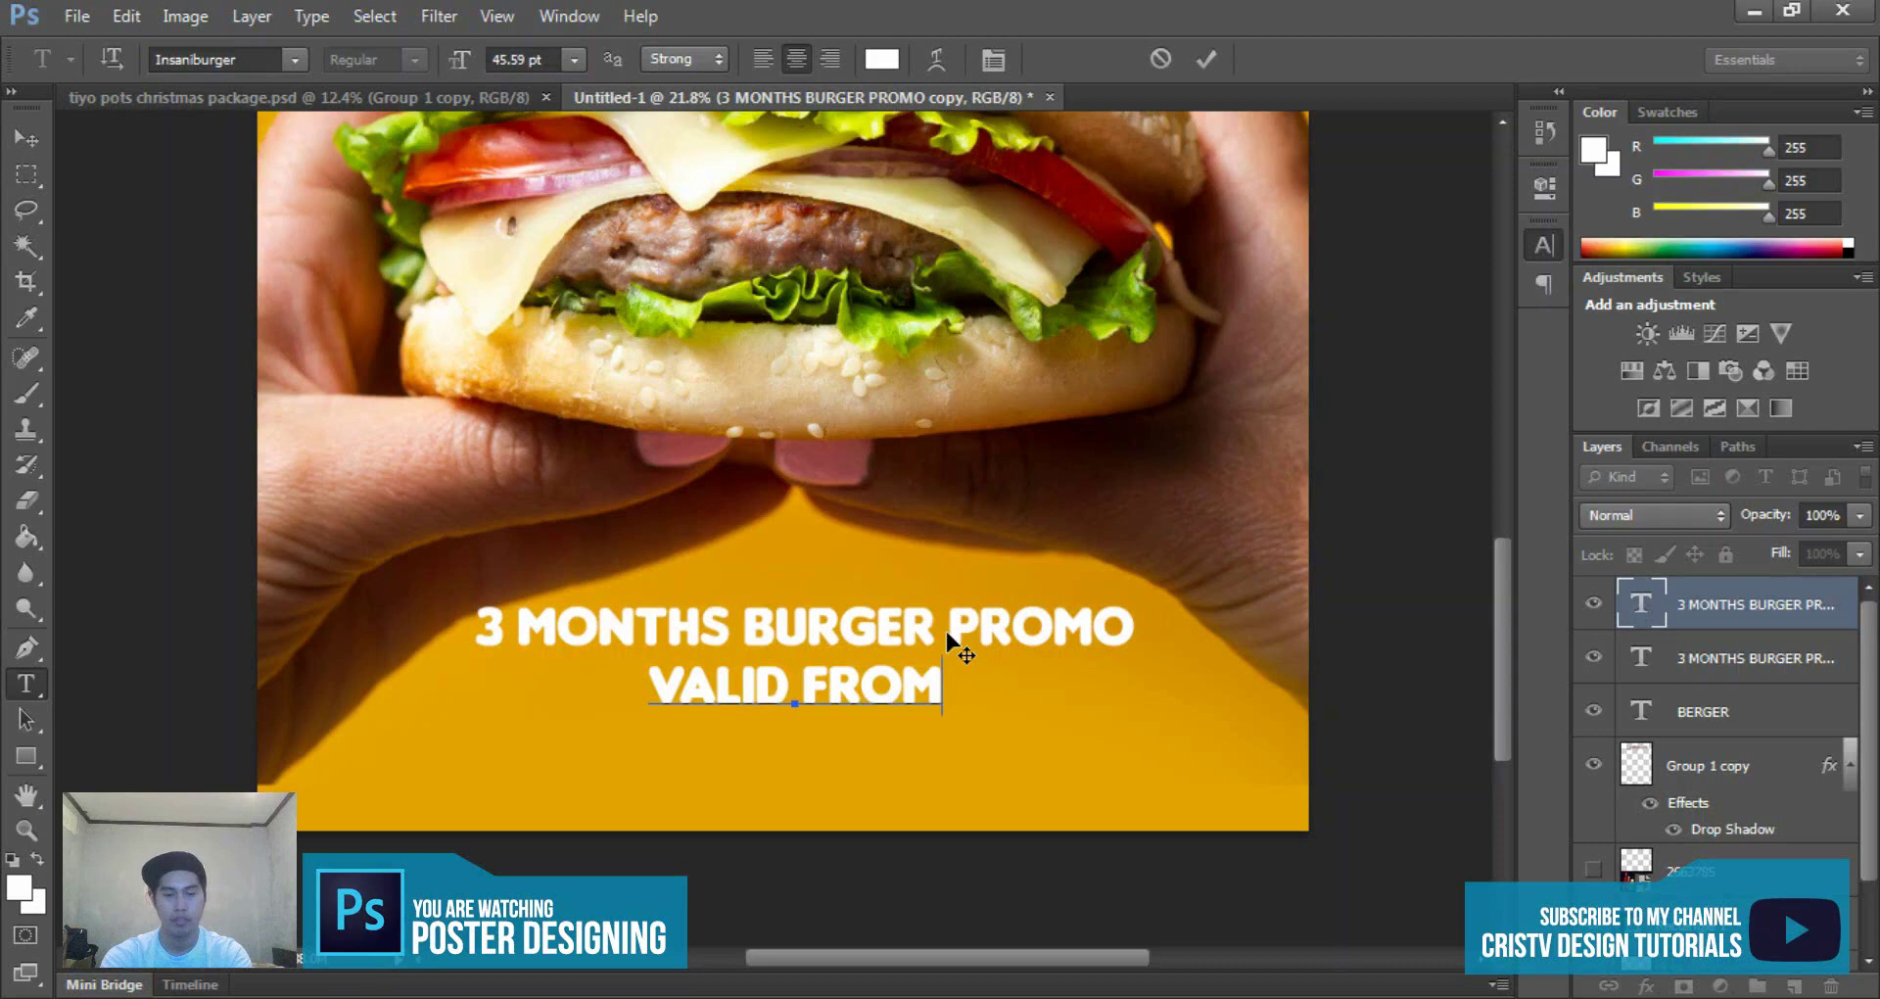
pyautogui.write(' SEPTR')
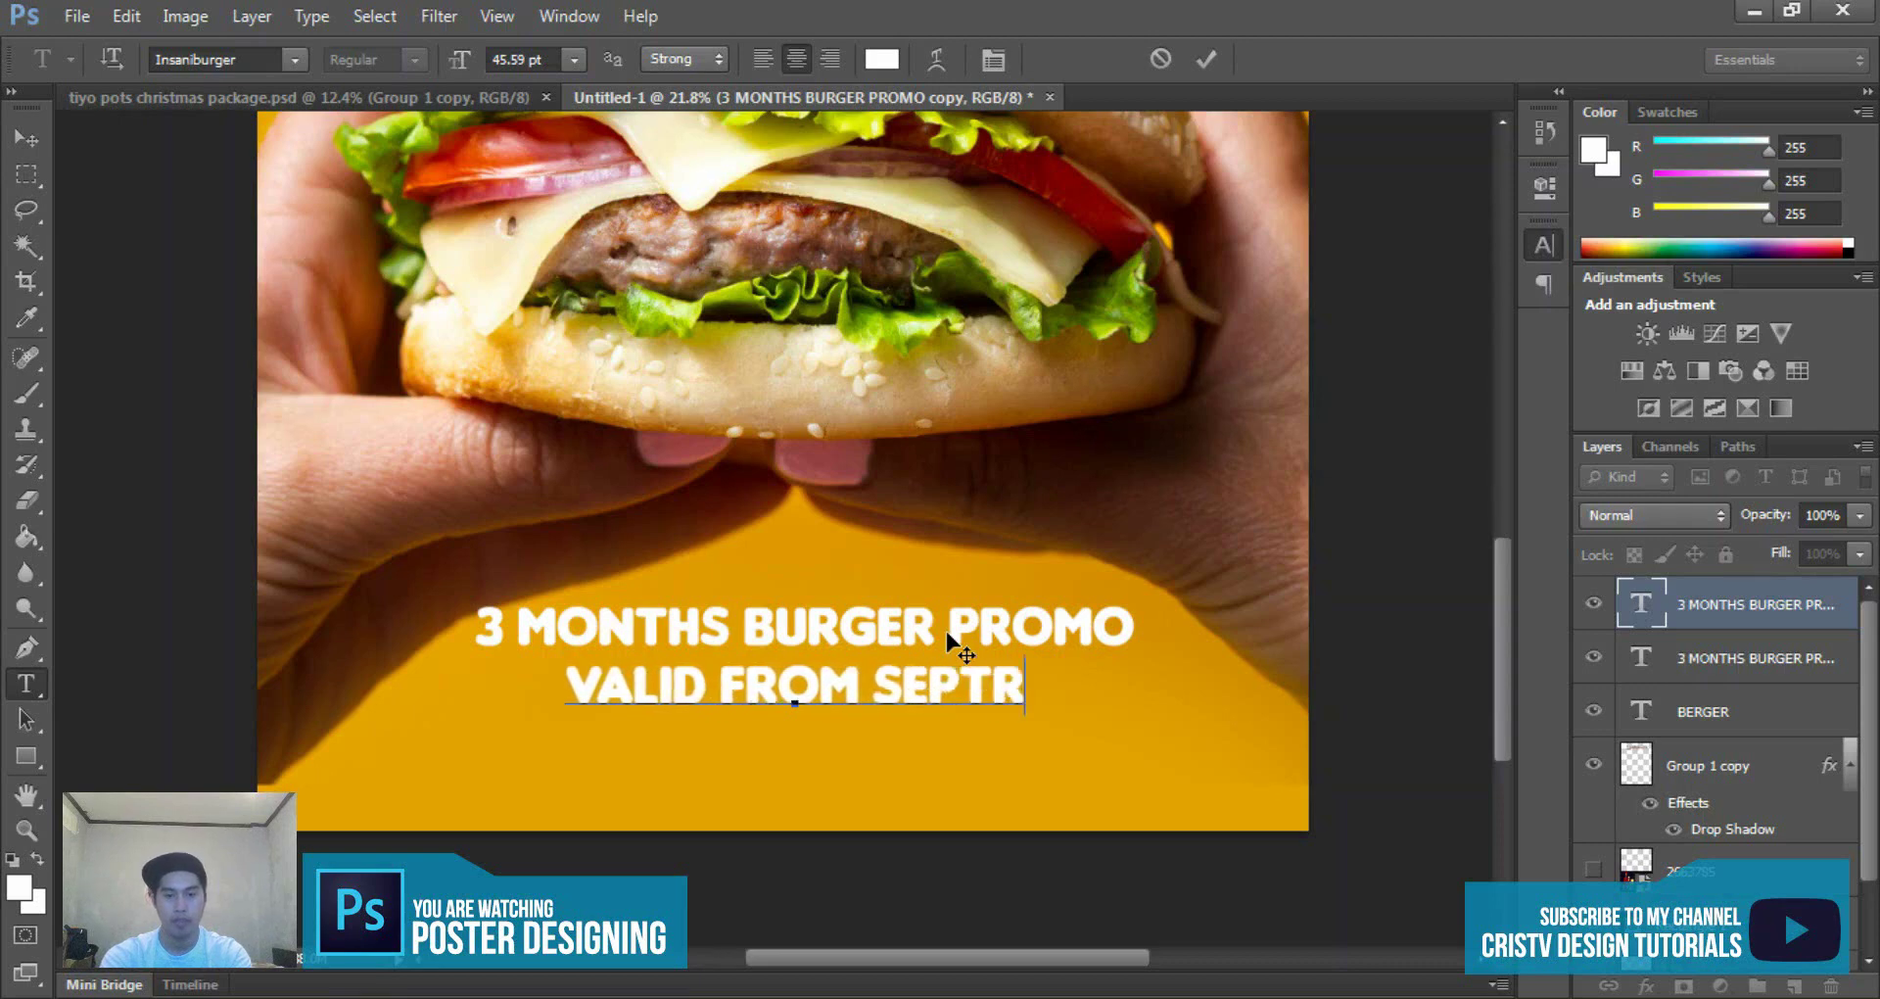
pyautogui.press('BackSpace')
pyautogui.write('EMBER TO N')
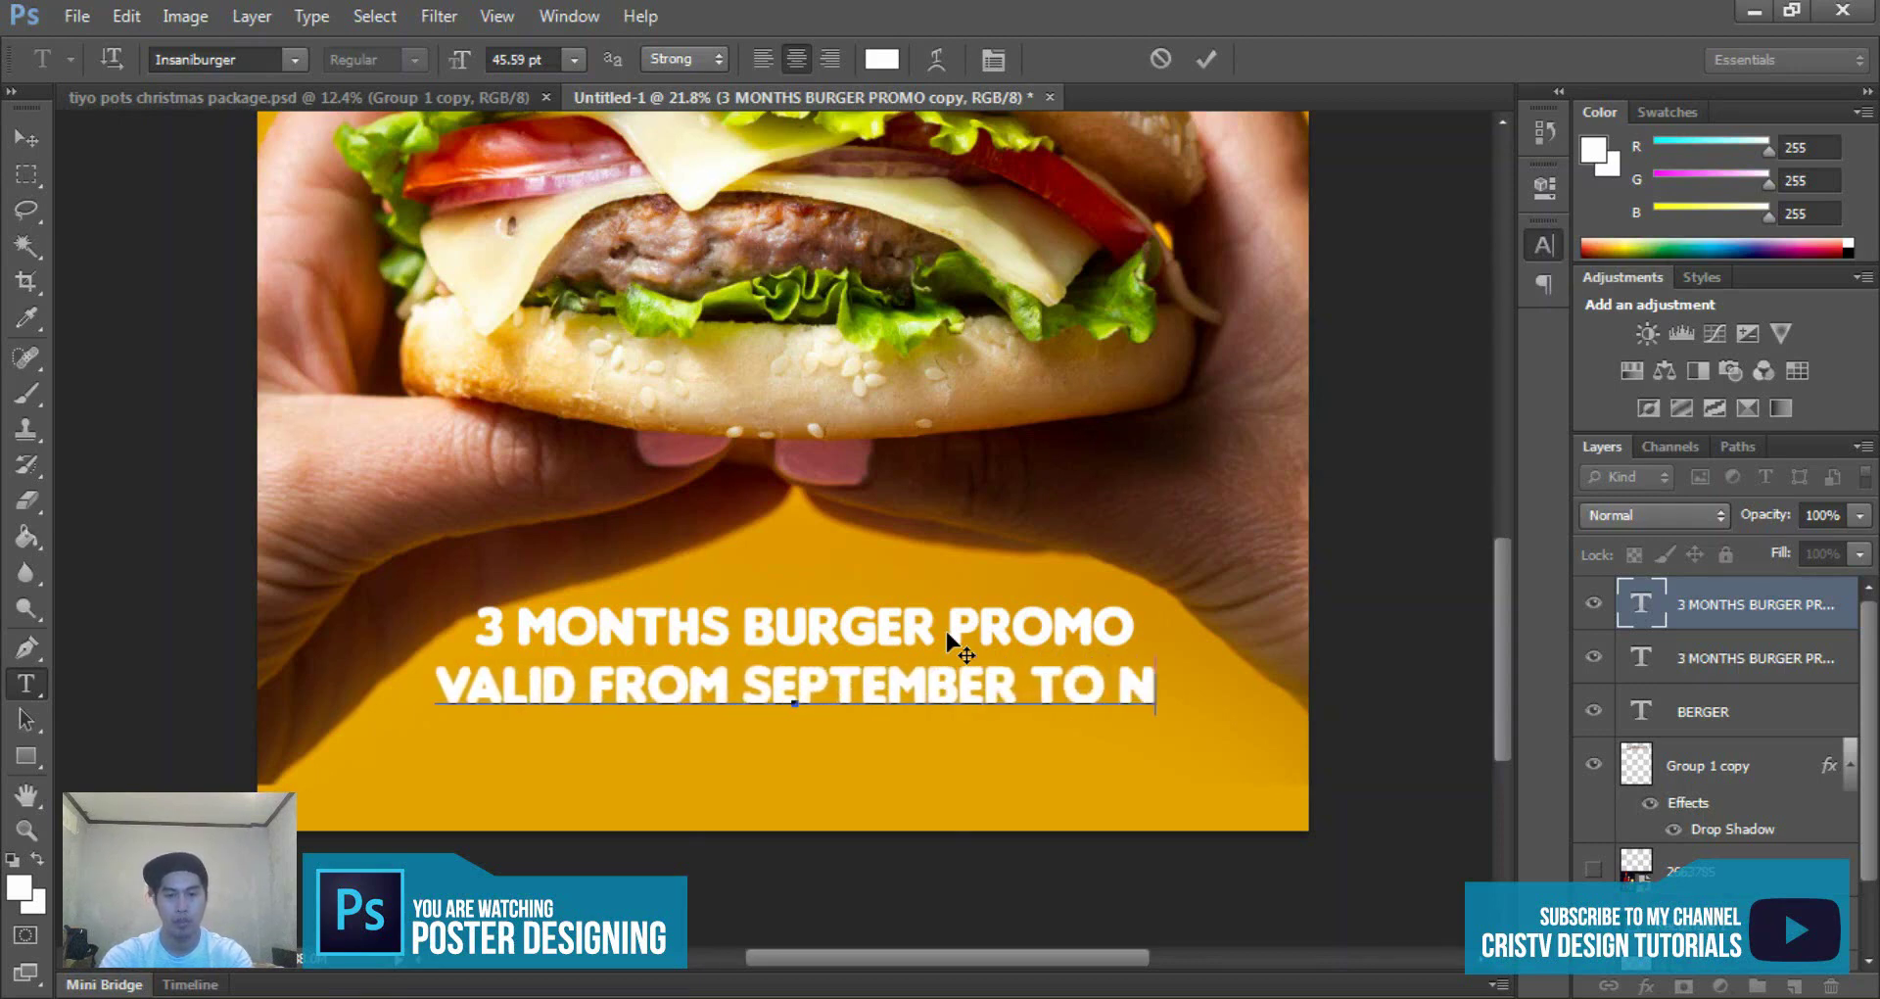
pyautogui.write('OVEMBER ON')
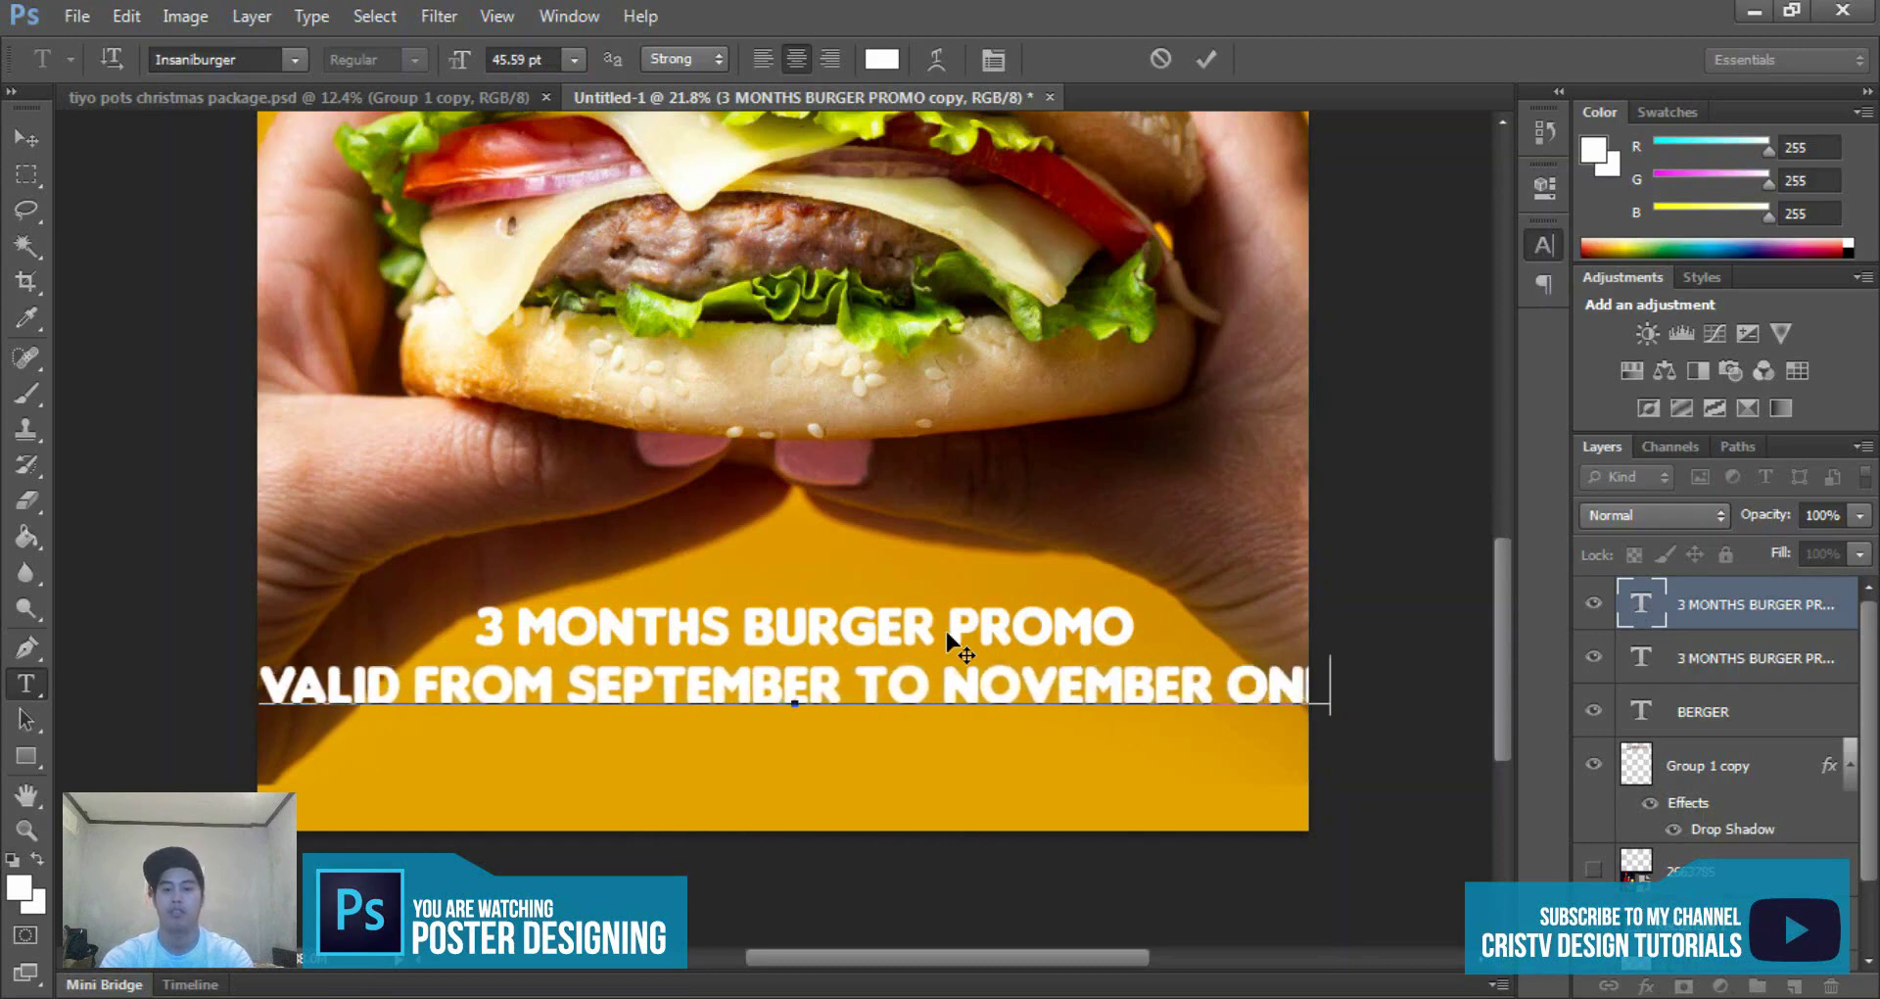
pyautogui.write('L')
pyautogui.hotkey('ctrl', 'a')
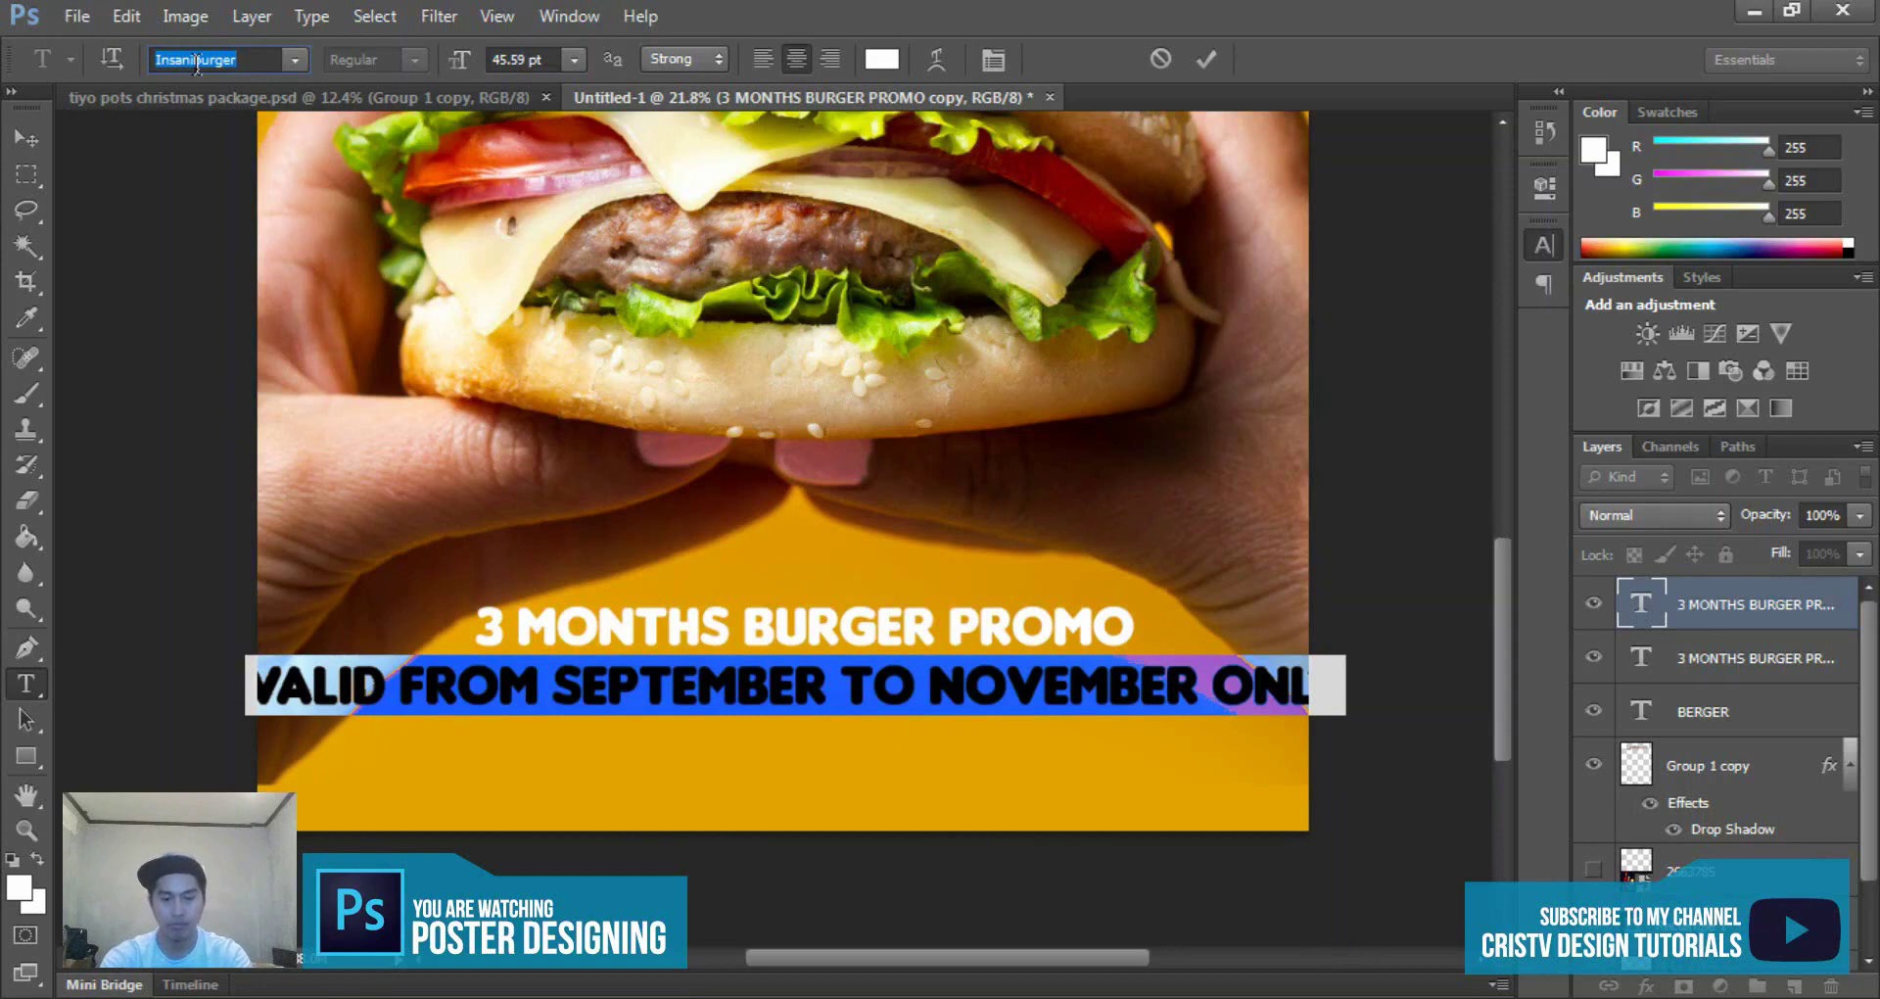
pyautogui.write('Bebas Neue')
pyautogui.press('Return')
pyautogui.hotkey('ctrl', 'Return')
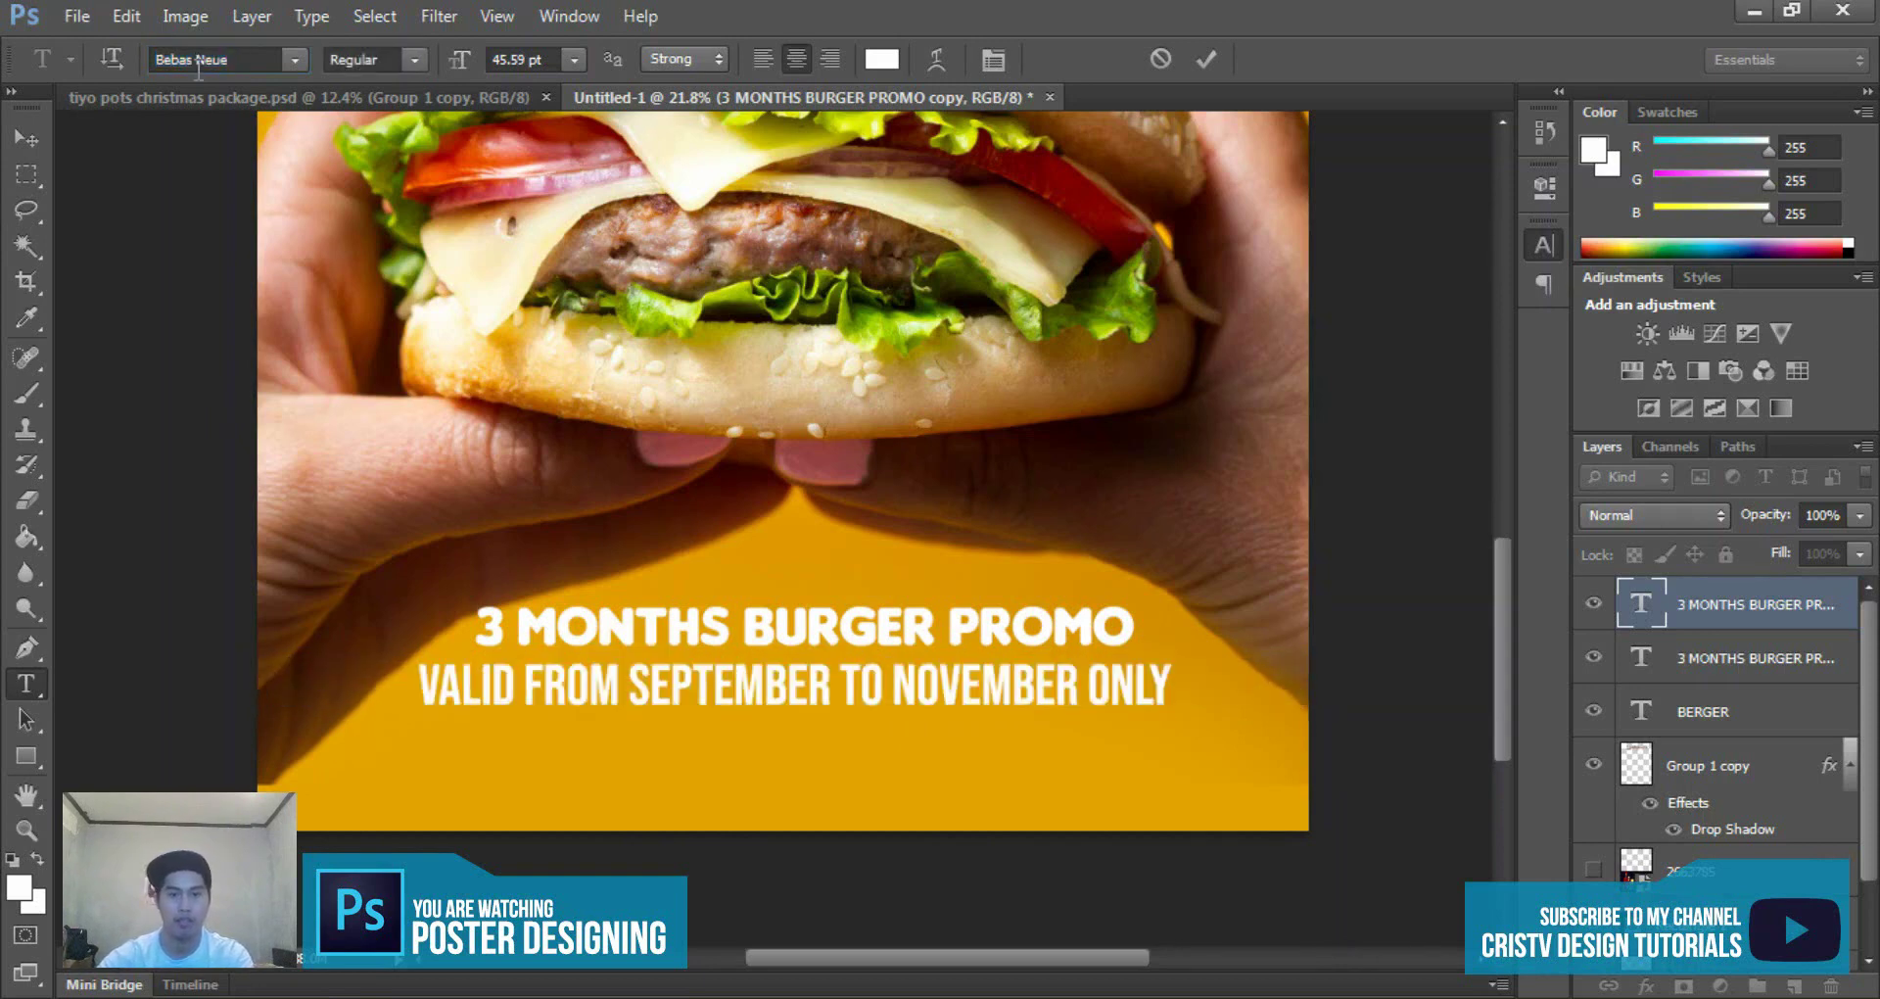
# - Reselect the whole validity line and edit its font name field
pyautogui.press('t')
pyautogui.click(942, 682)
pyautogui.hotkey('ctrl', 'a')
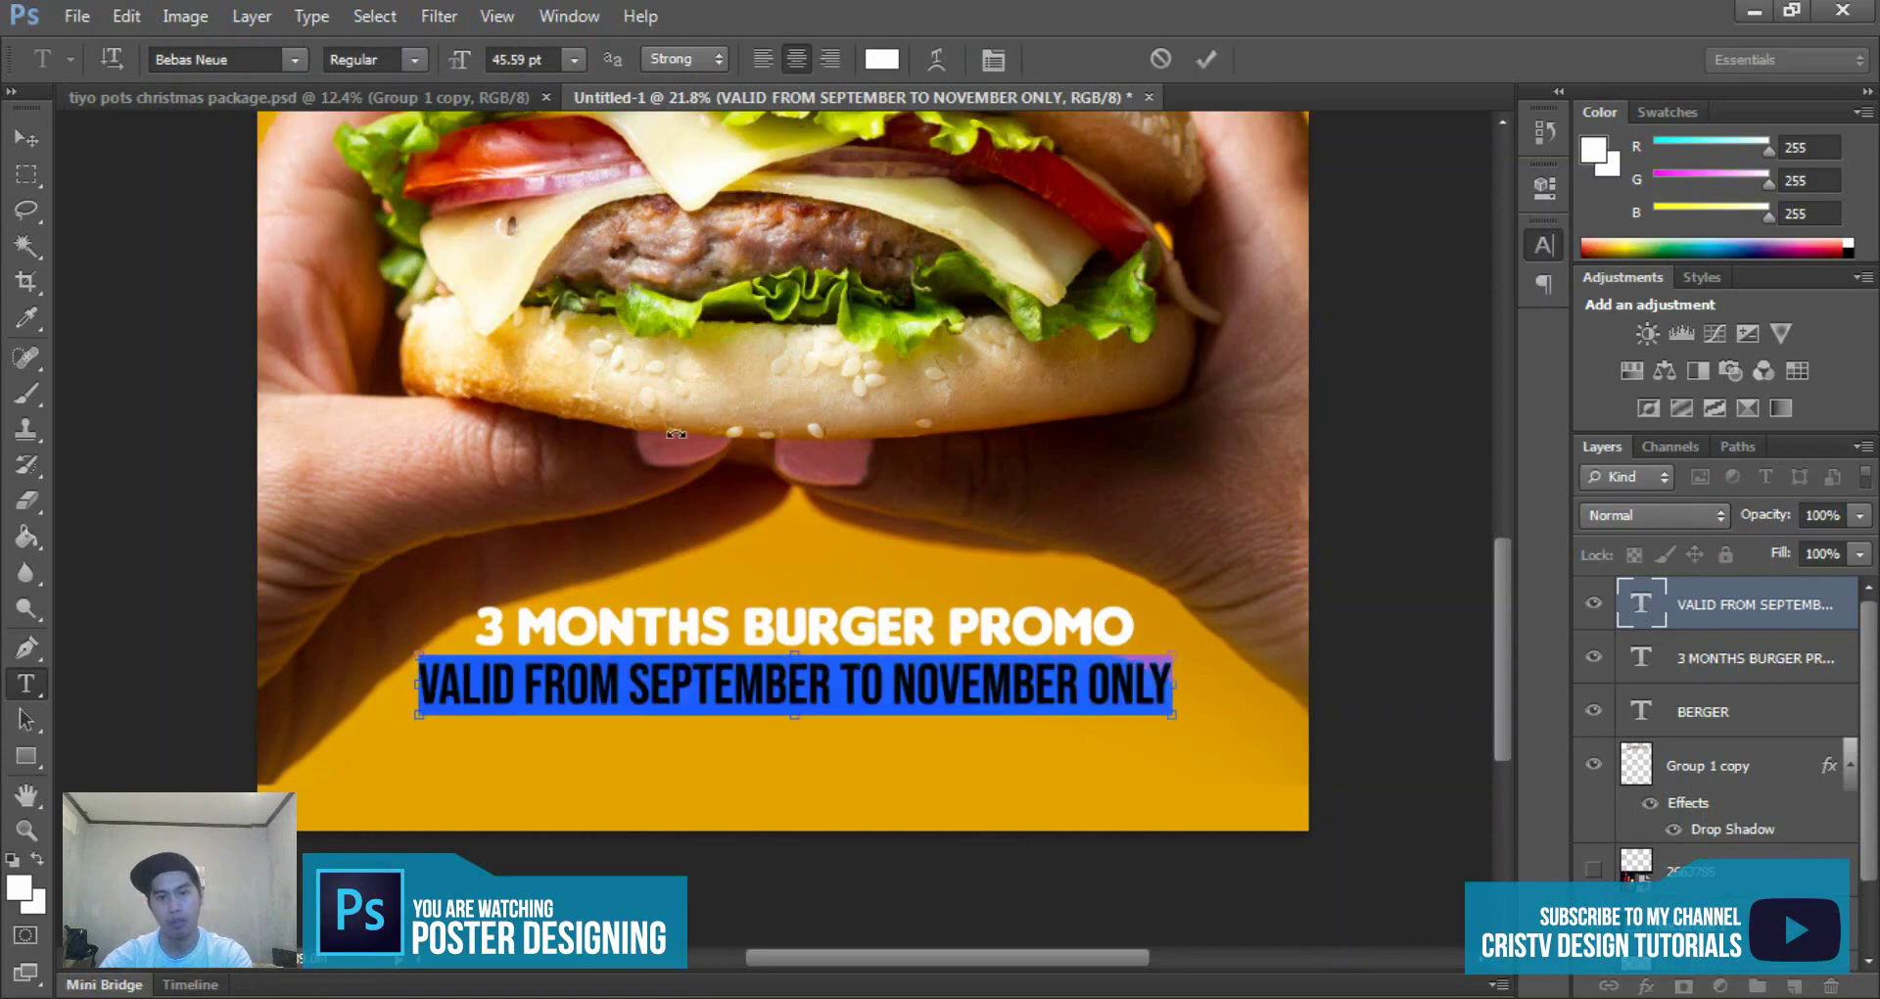
pyautogui.click(226, 59)
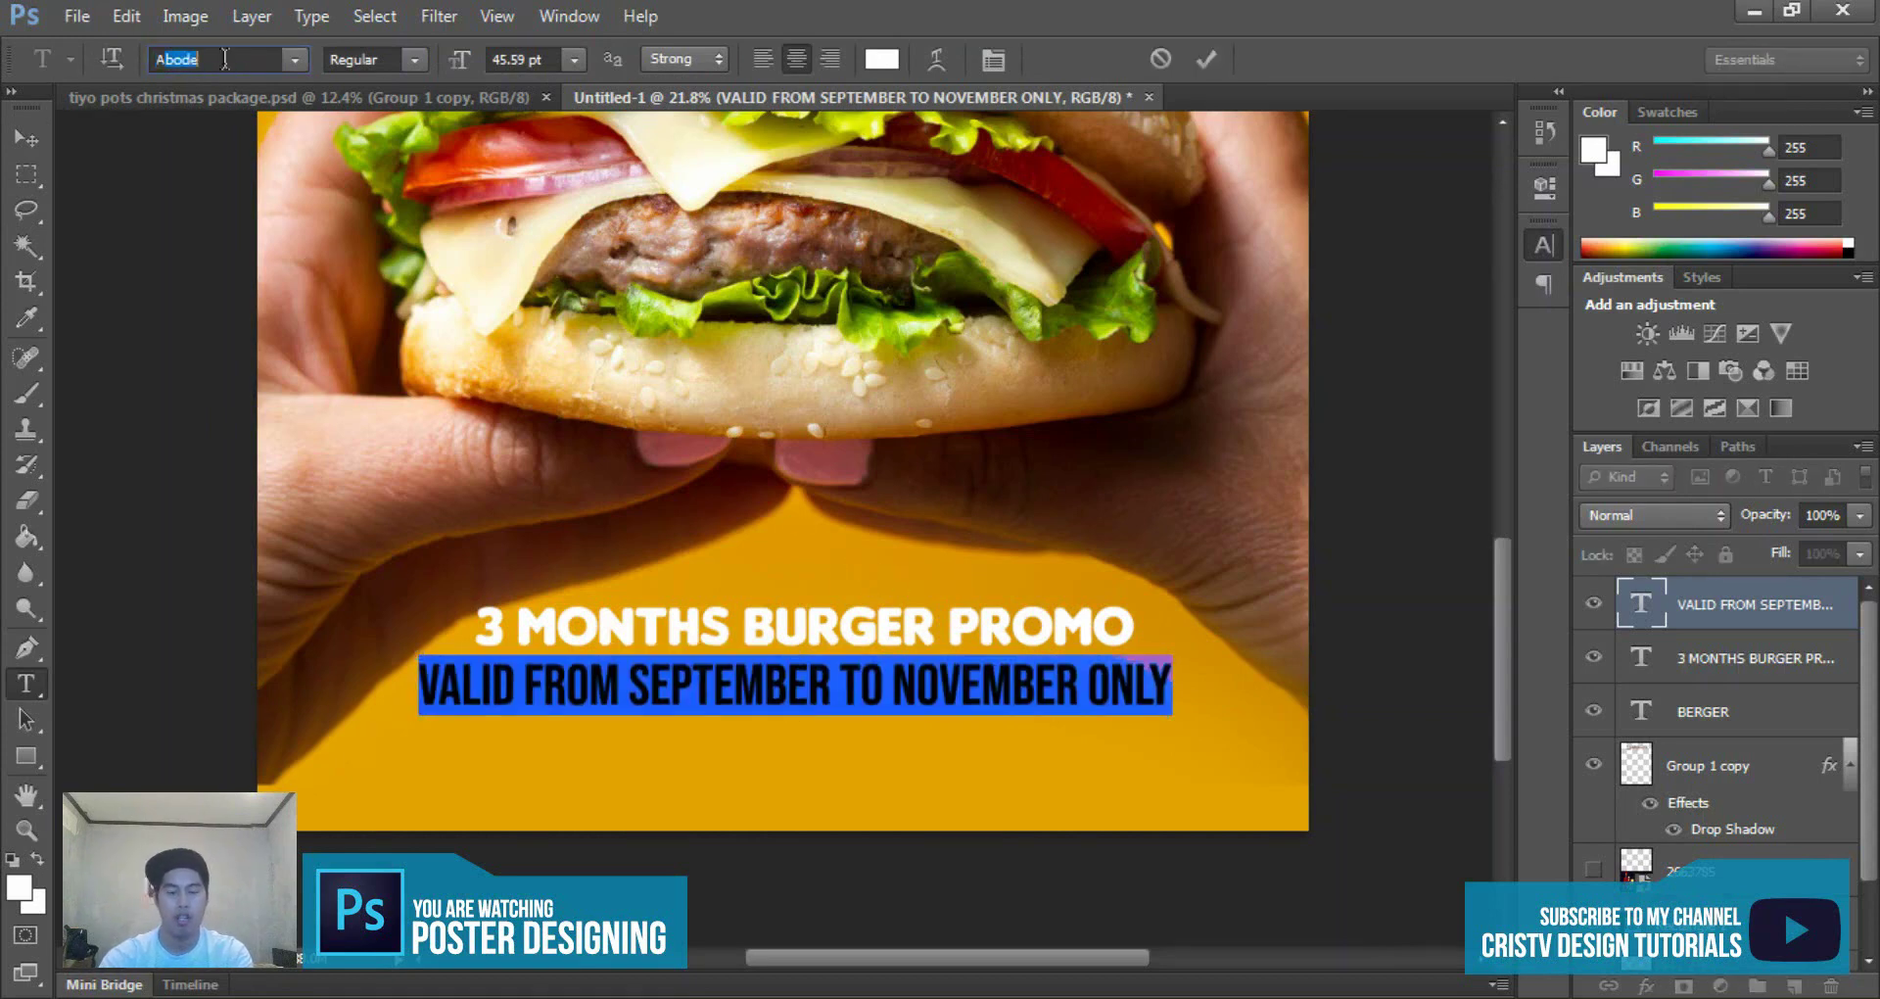
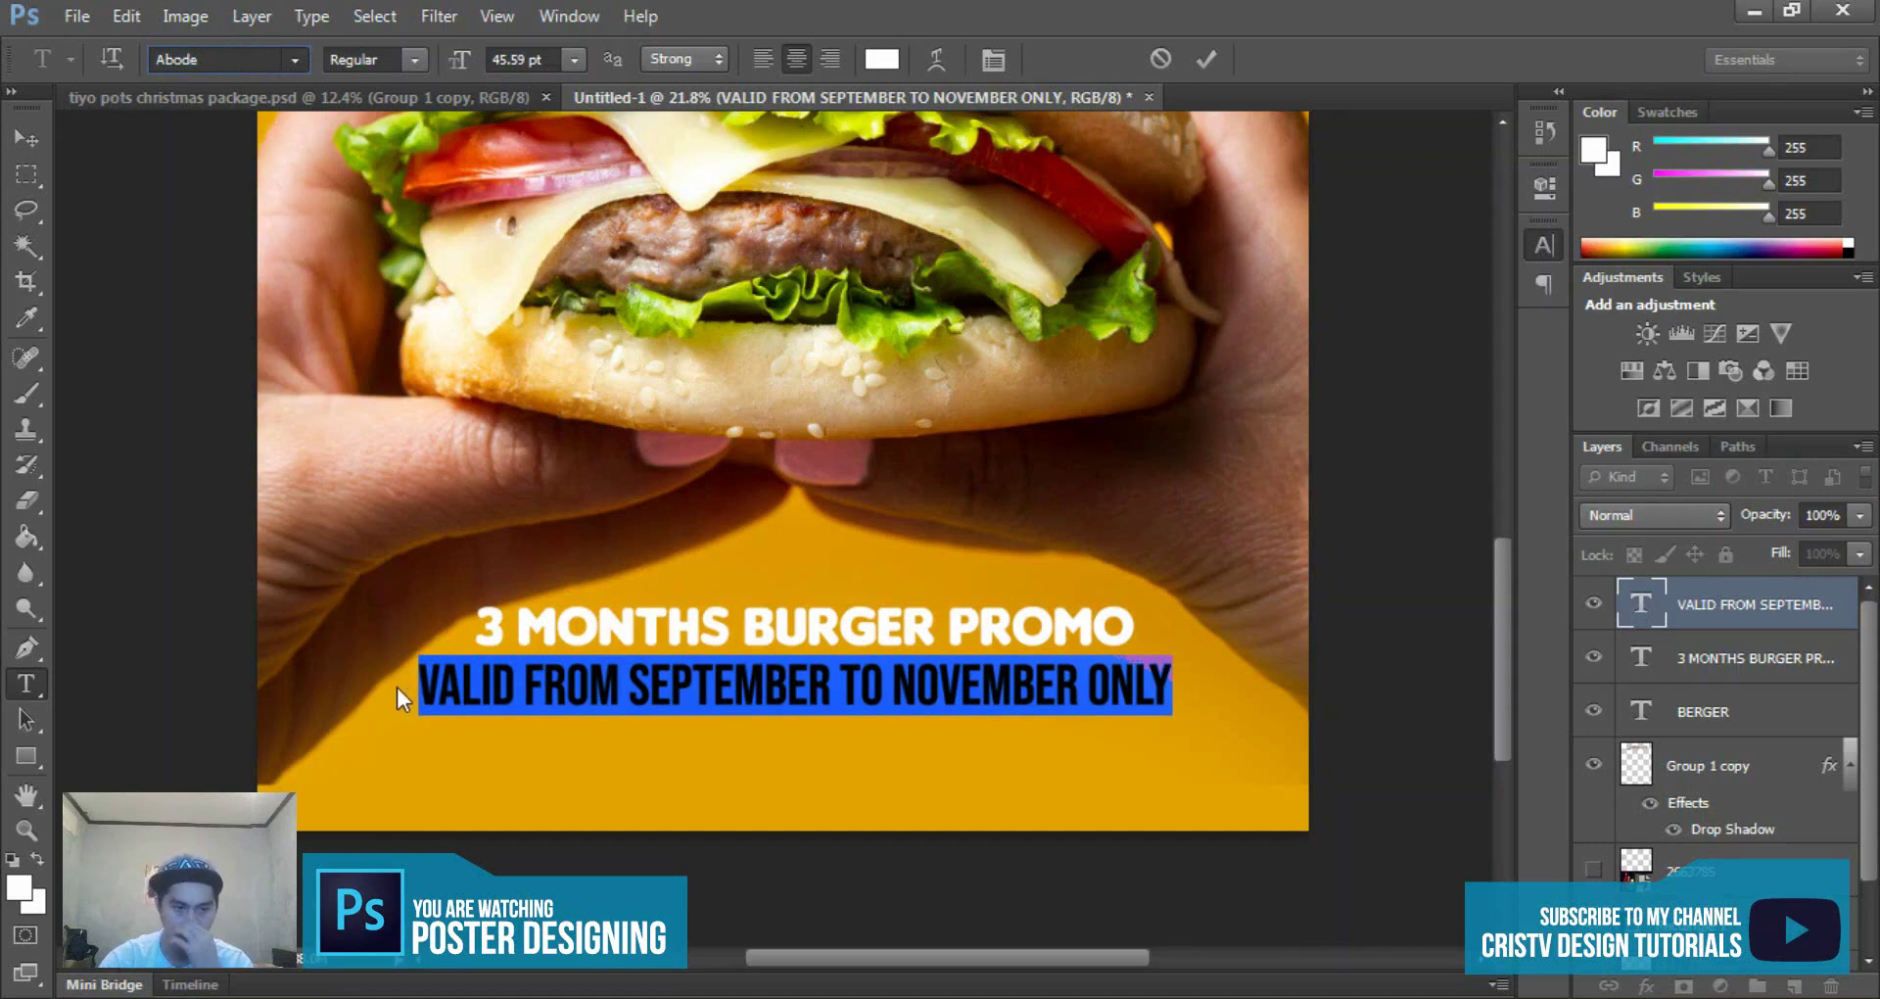
# - Set the validity line in Arial Rounded at a smaller size
pyautogui.press('Down')
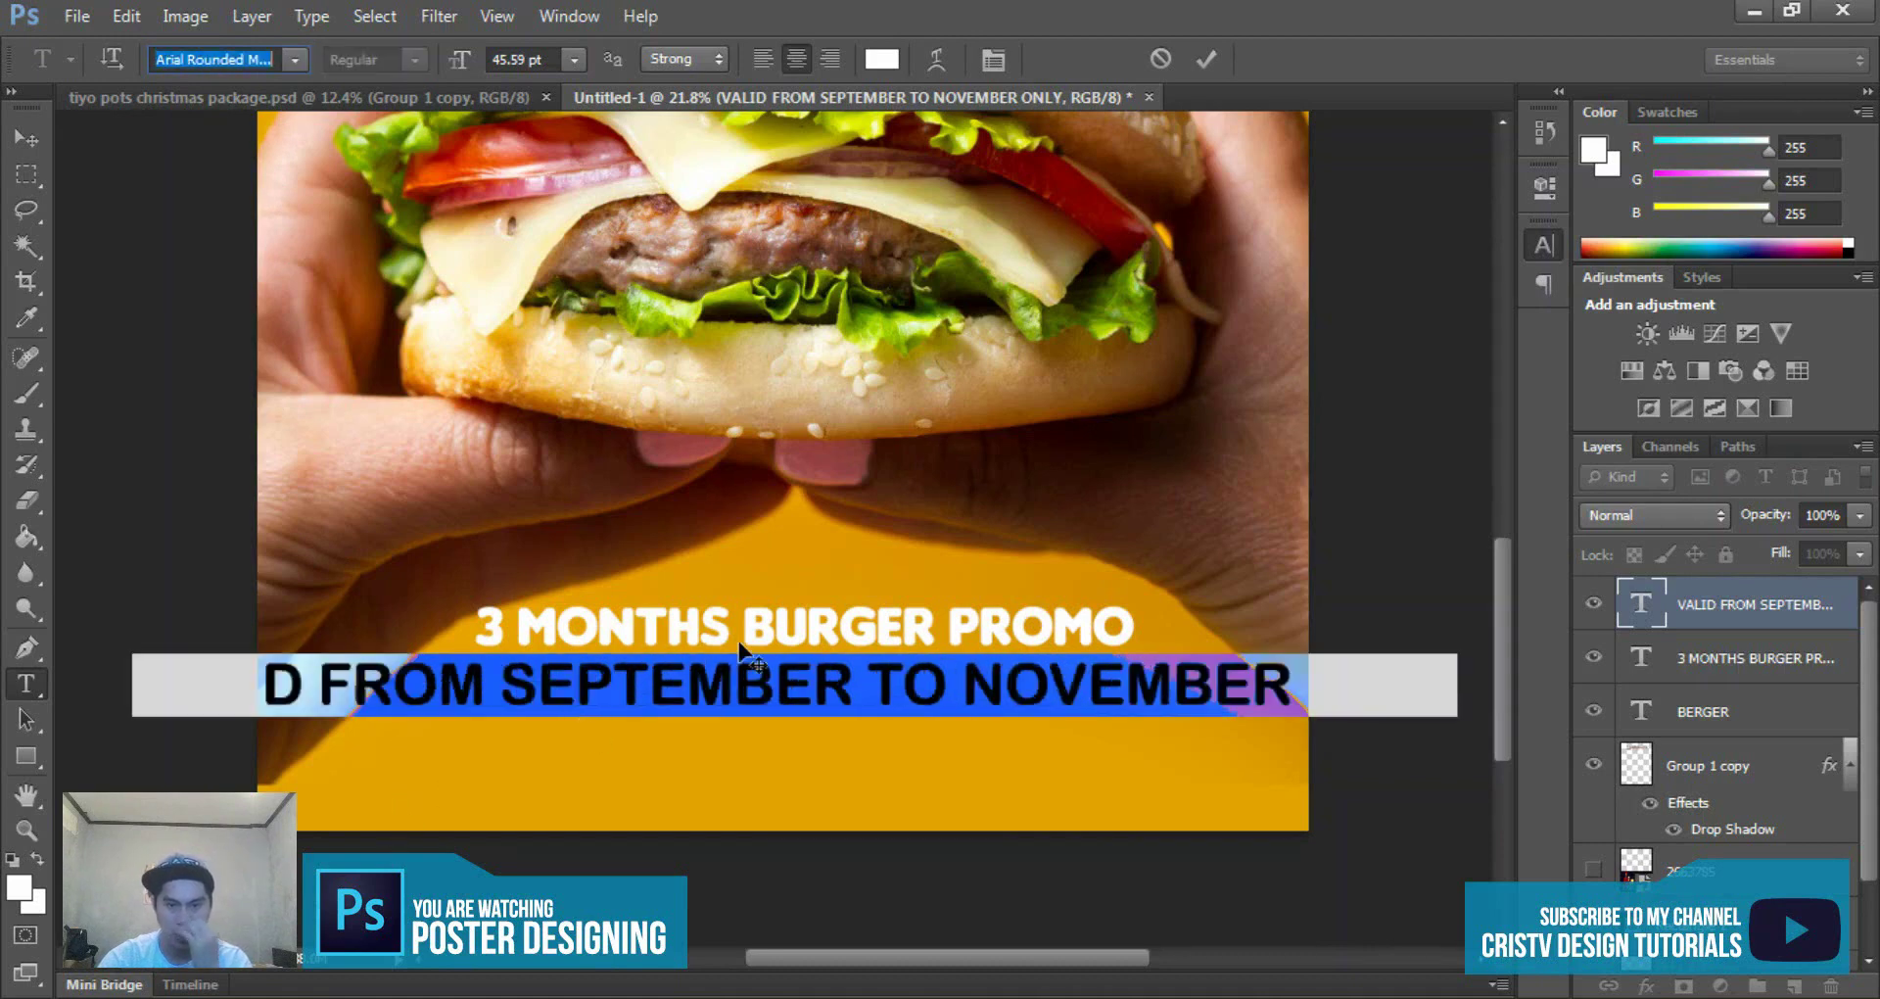
pyautogui.moveTo(459, 60); pyautogui.dragTo(427, 66)
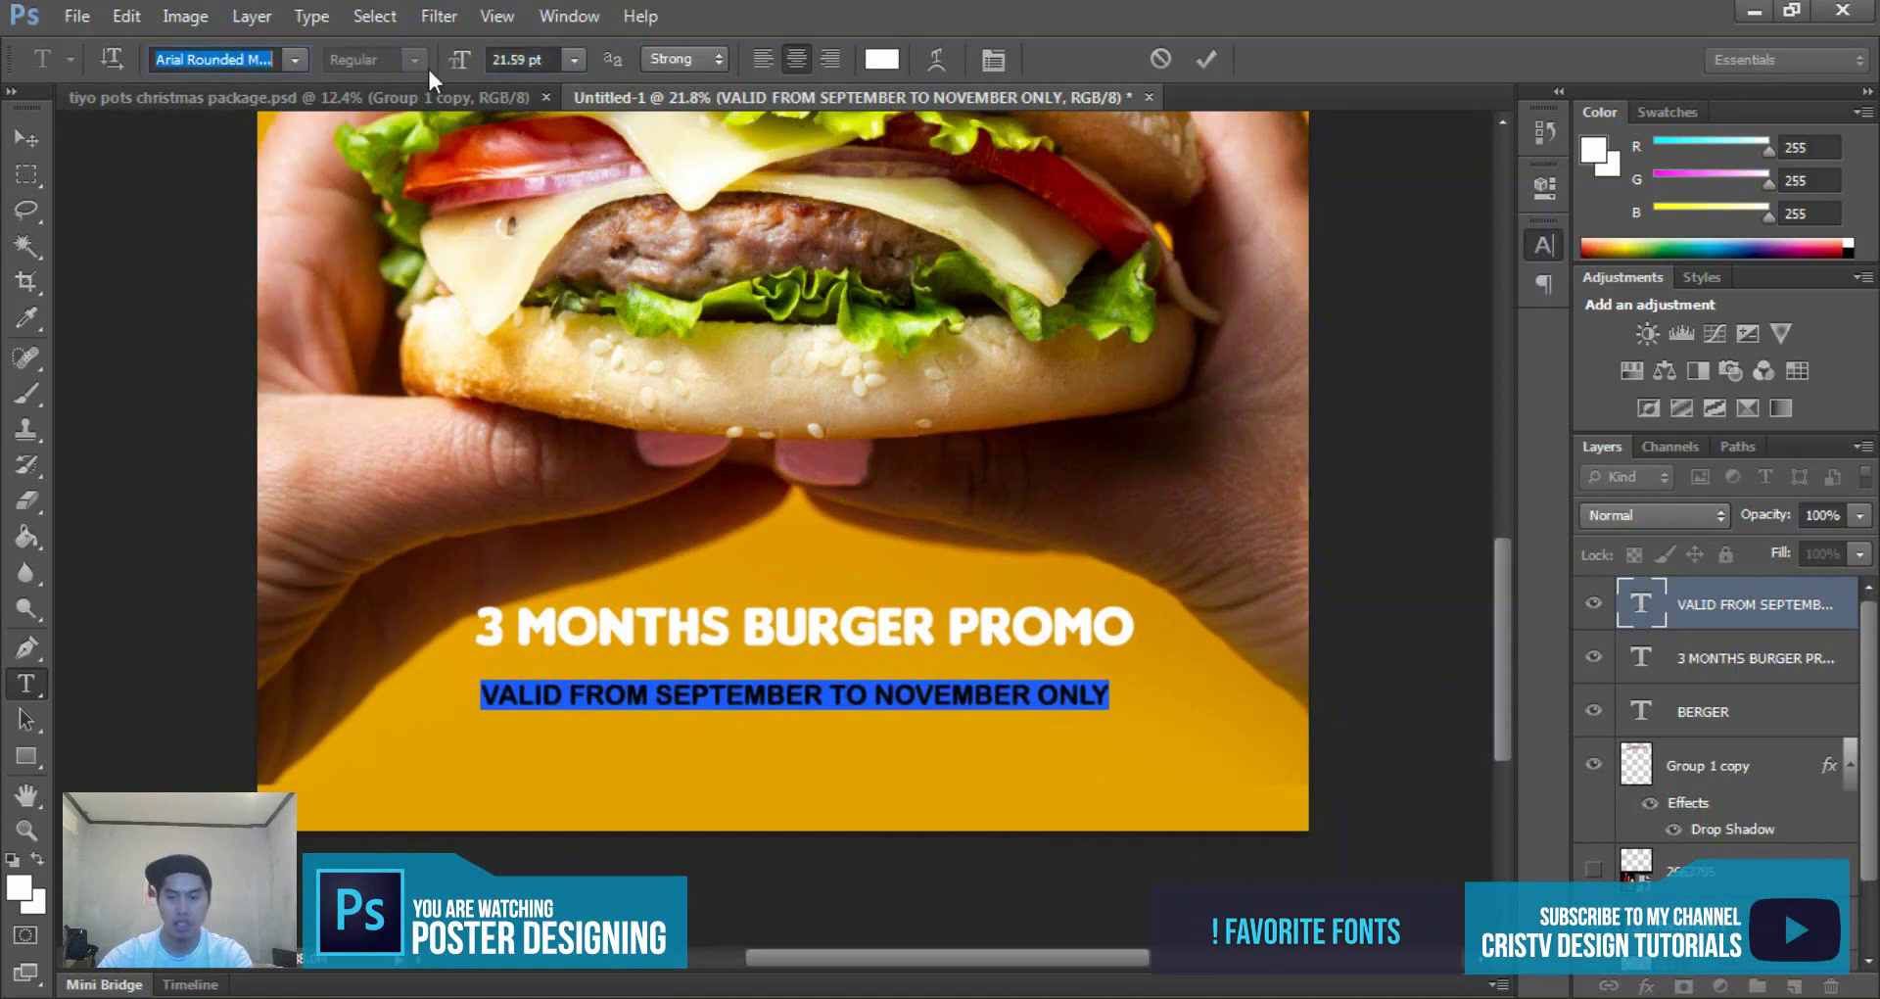
pyautogui.press('v')
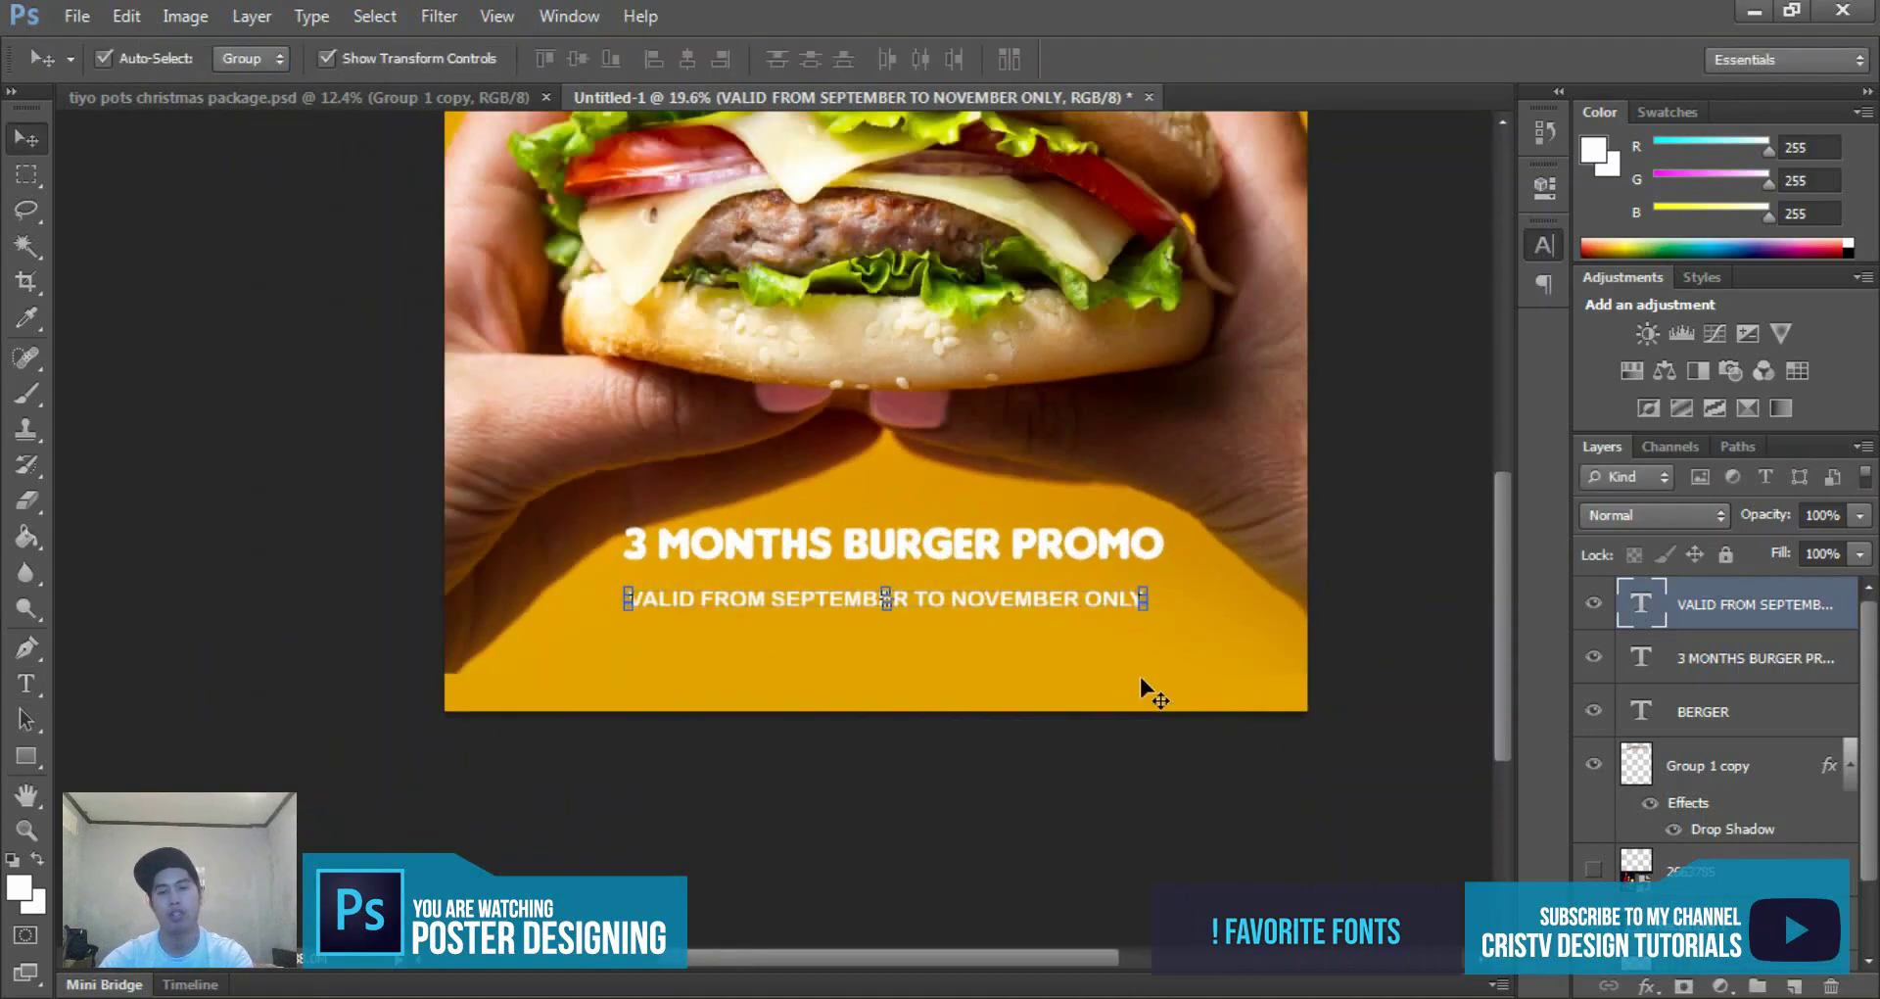
# - Move the validity line up under the promo heading and scale it slightly larger
pyautogui.scroll(3, 1001, 585)
pyautogui.moveTo(1001, 586); pyautogui.dragTo(991, 554)
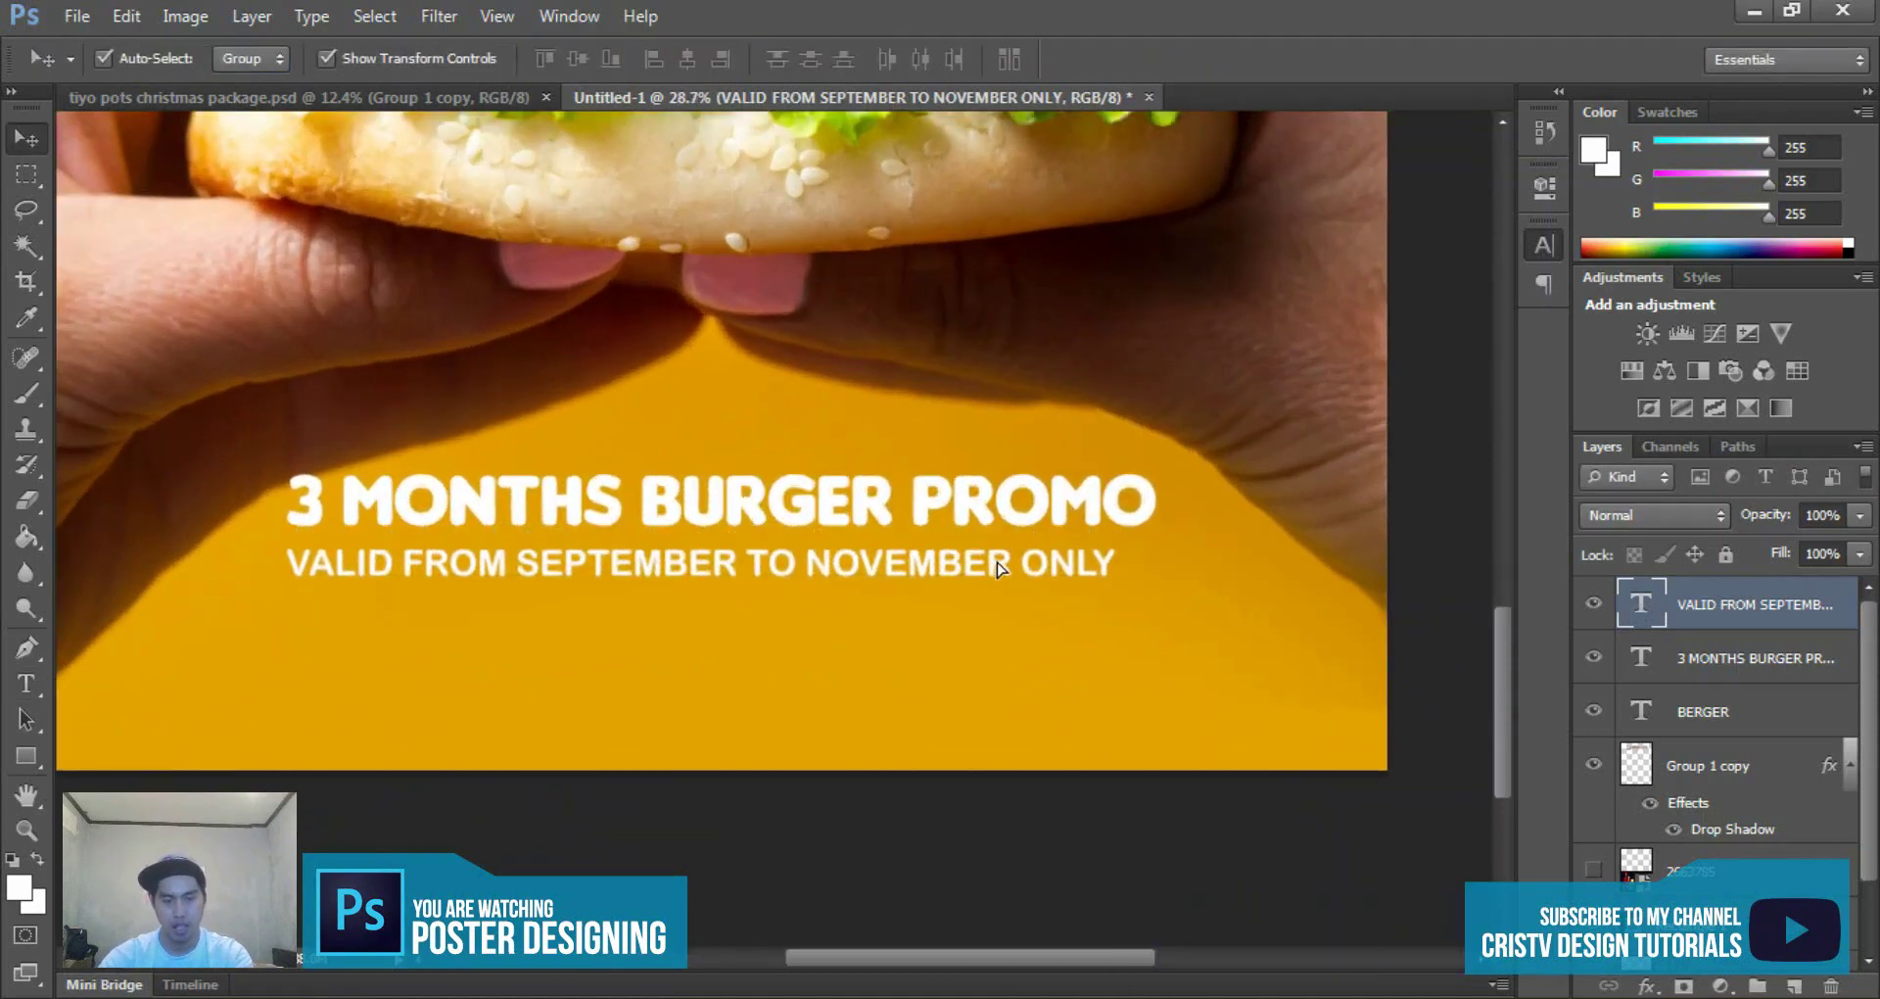
pyautogui.moveTo(1116, 544); pyautogui.dragTo(1163, 530)
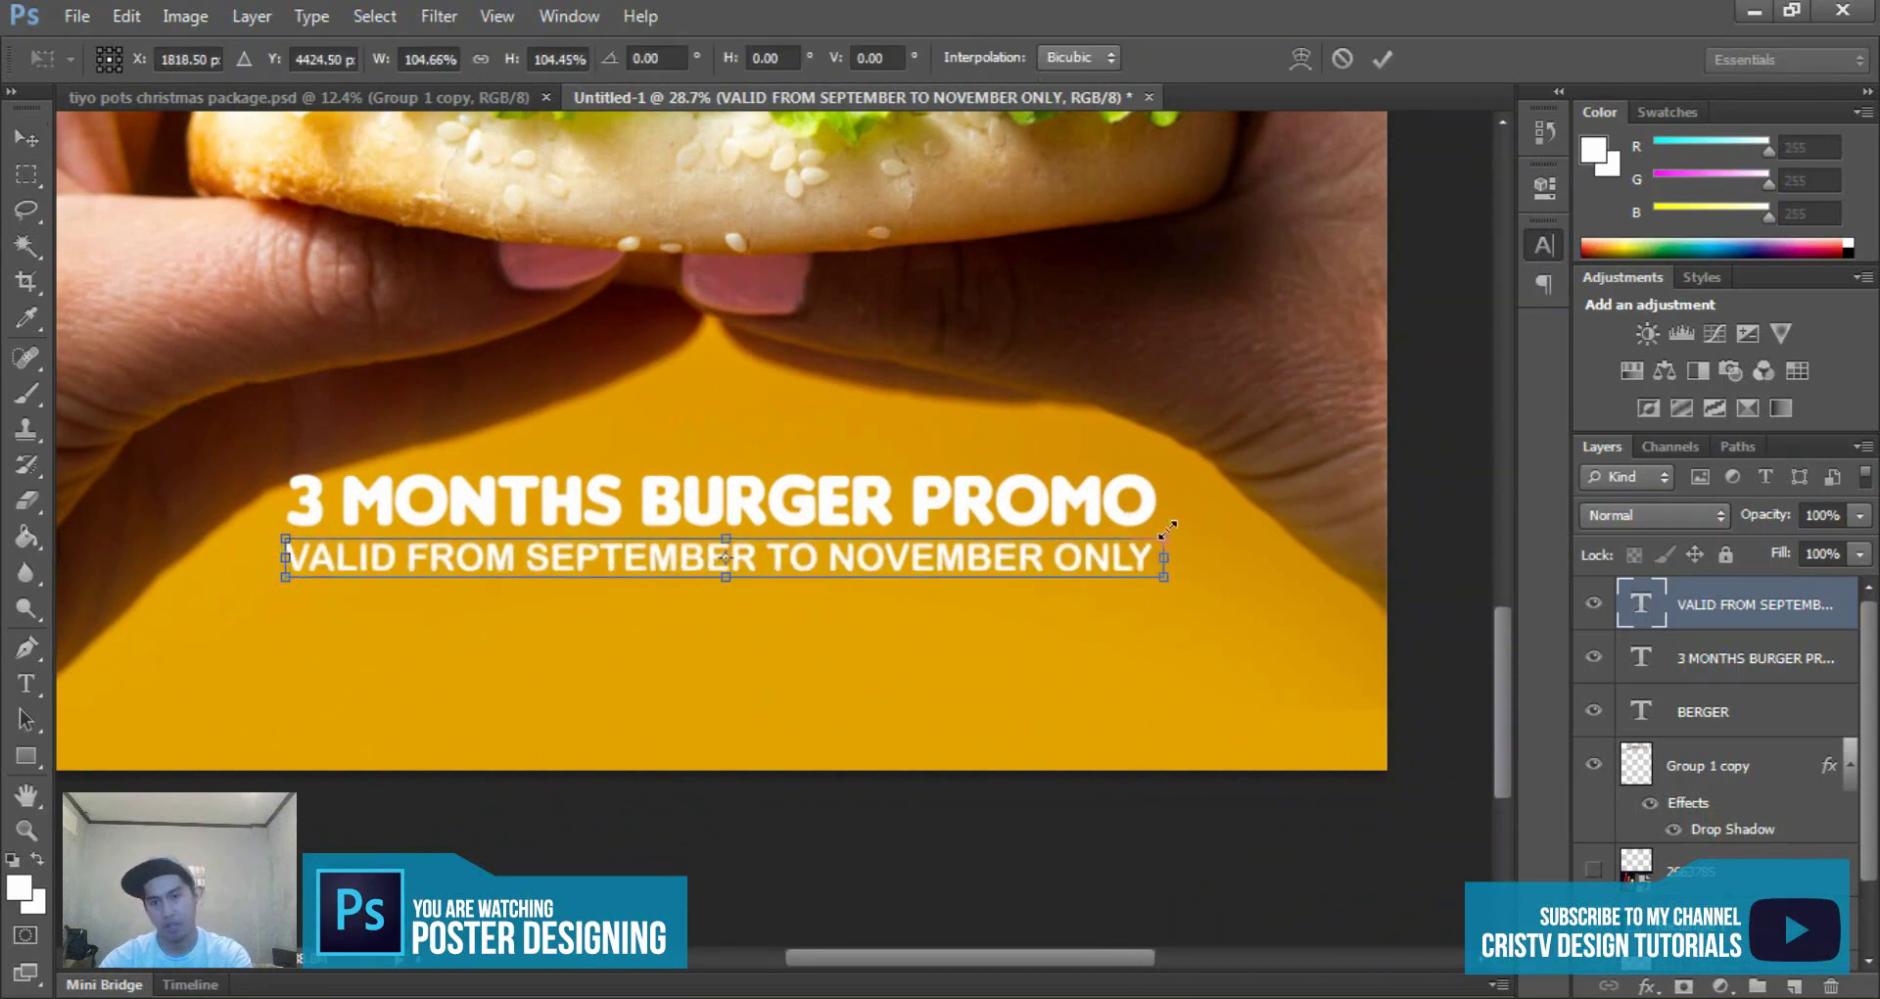
pyautogui.press('Return')
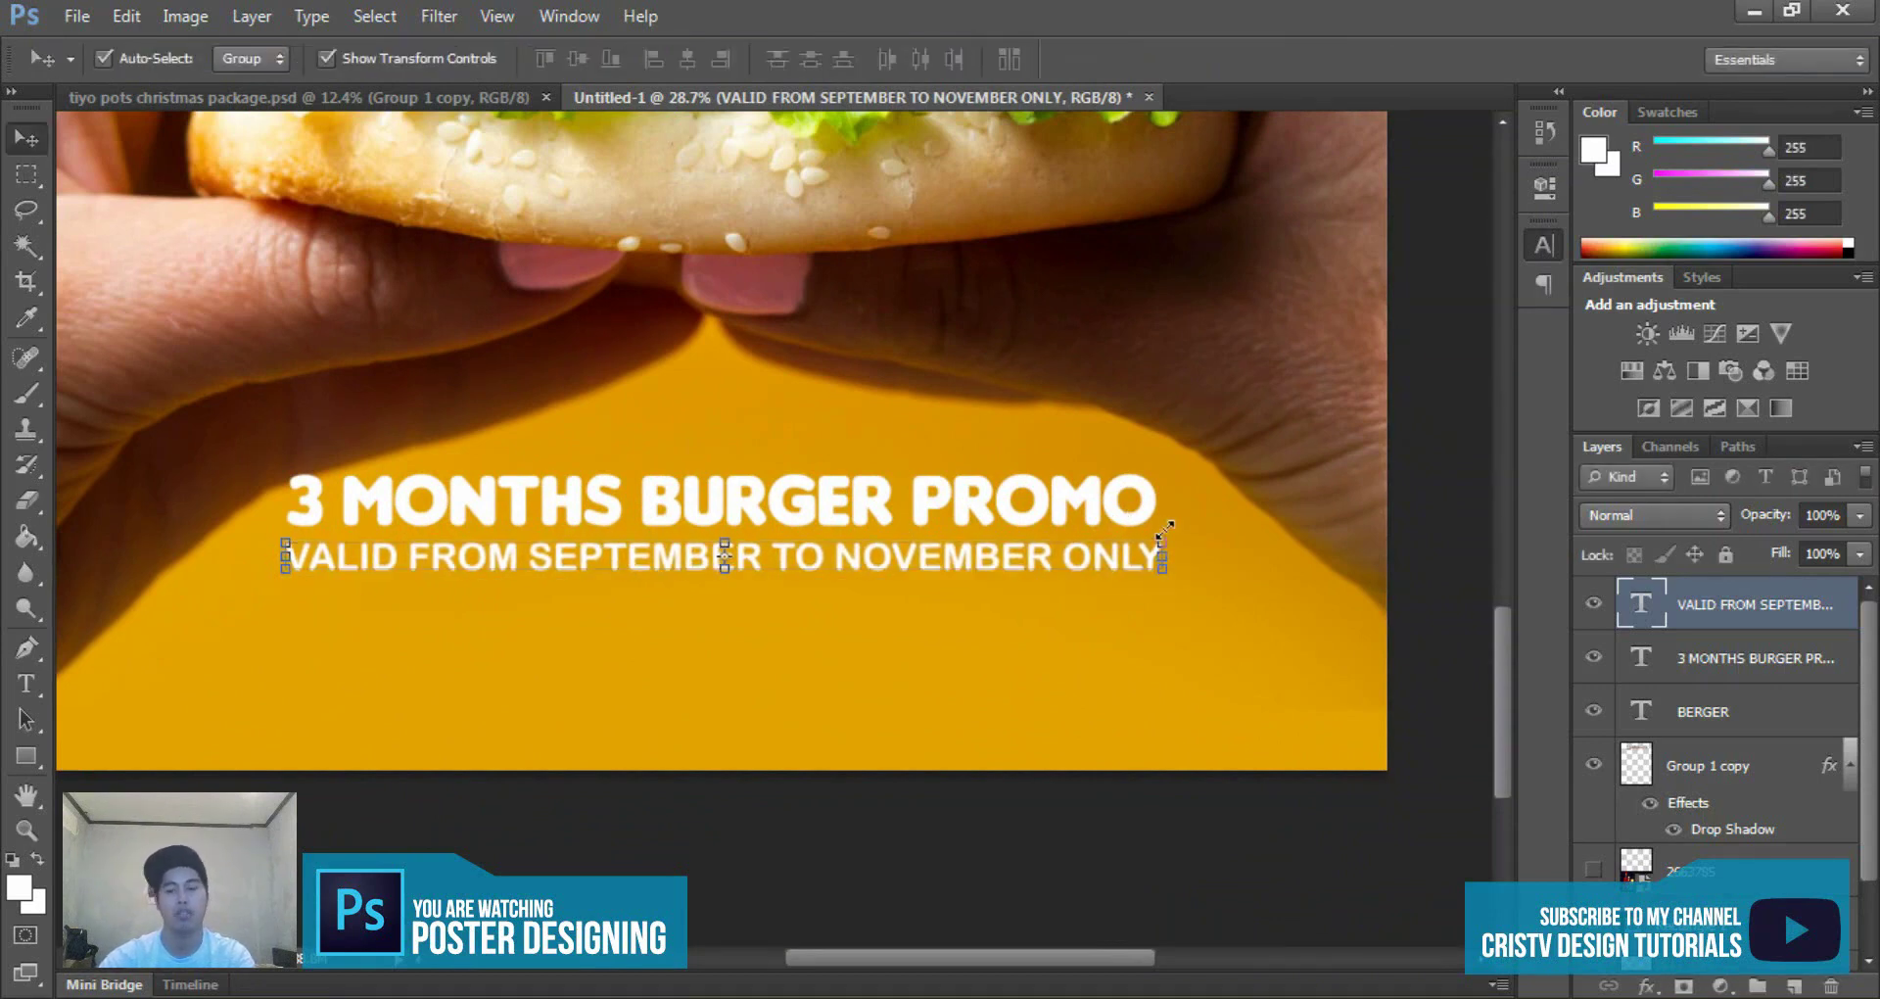
pyautogui.press('Up')
pyautogui.press('Up')
pyautogui.press('Up')
pyautogui.press('Up')
pyautogui.press('Up')
pyautogui.press('Up')
pyautogui.press('Up')
pyautogui.press('Up')
pyautogui.press('Up')
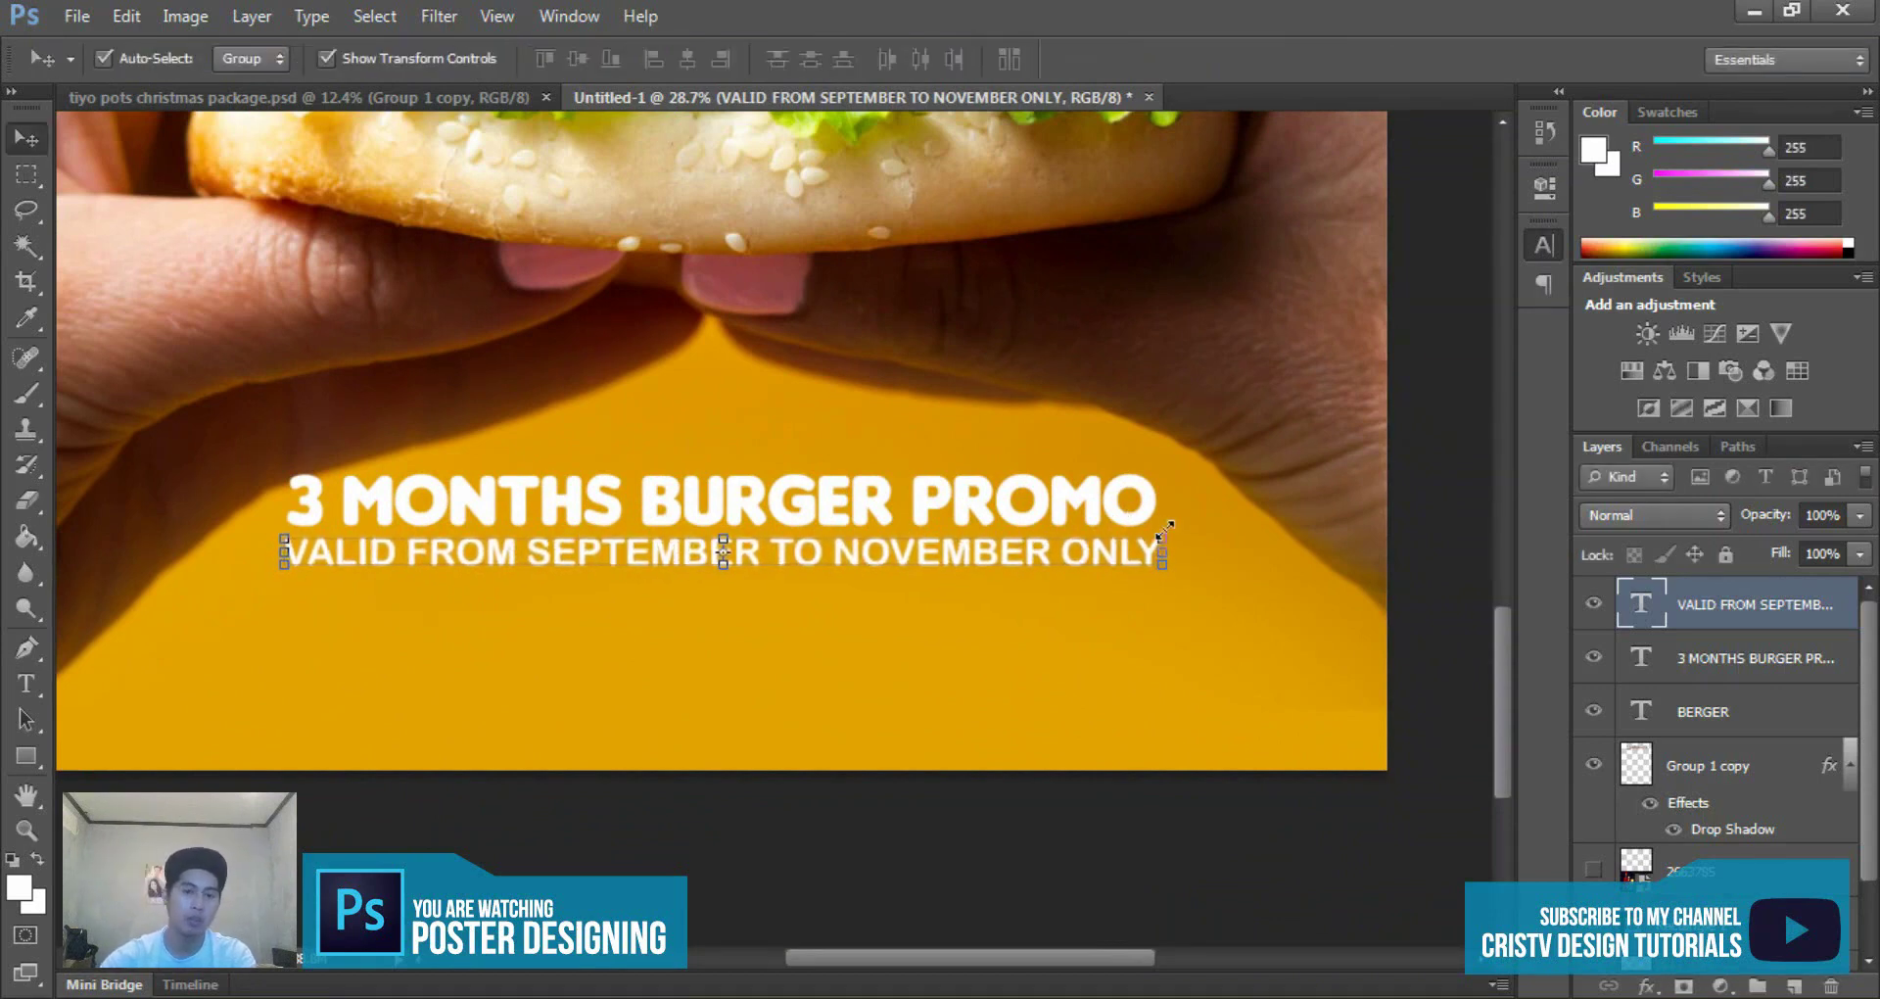
pyautogui.scroll(-3, 852, 474)
pyautogui.scroll(-2, 1019, 796)
pyautogui.click(1018, 796)
pyautogui.scroll(-2, 860, 509)
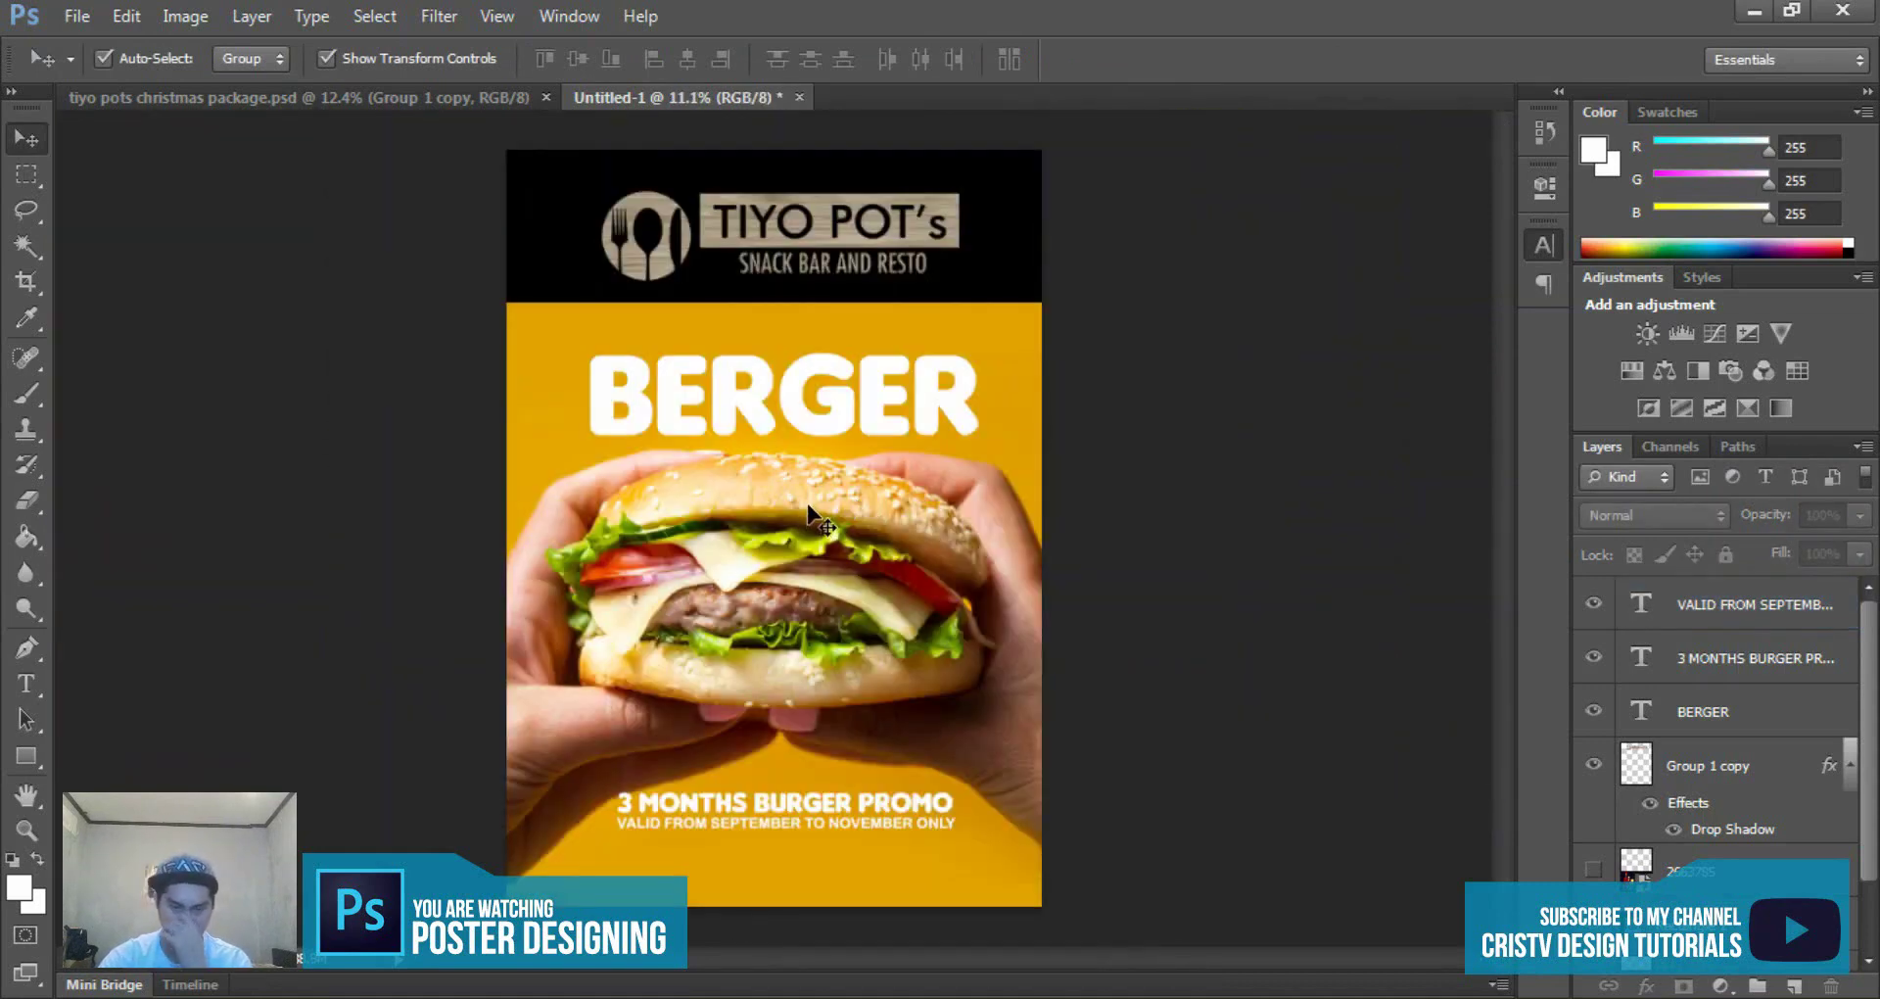
# - Select the BERGER title layer
pyautogui.scroll(2, 819, 386)
pyautogui.click(791, 409)
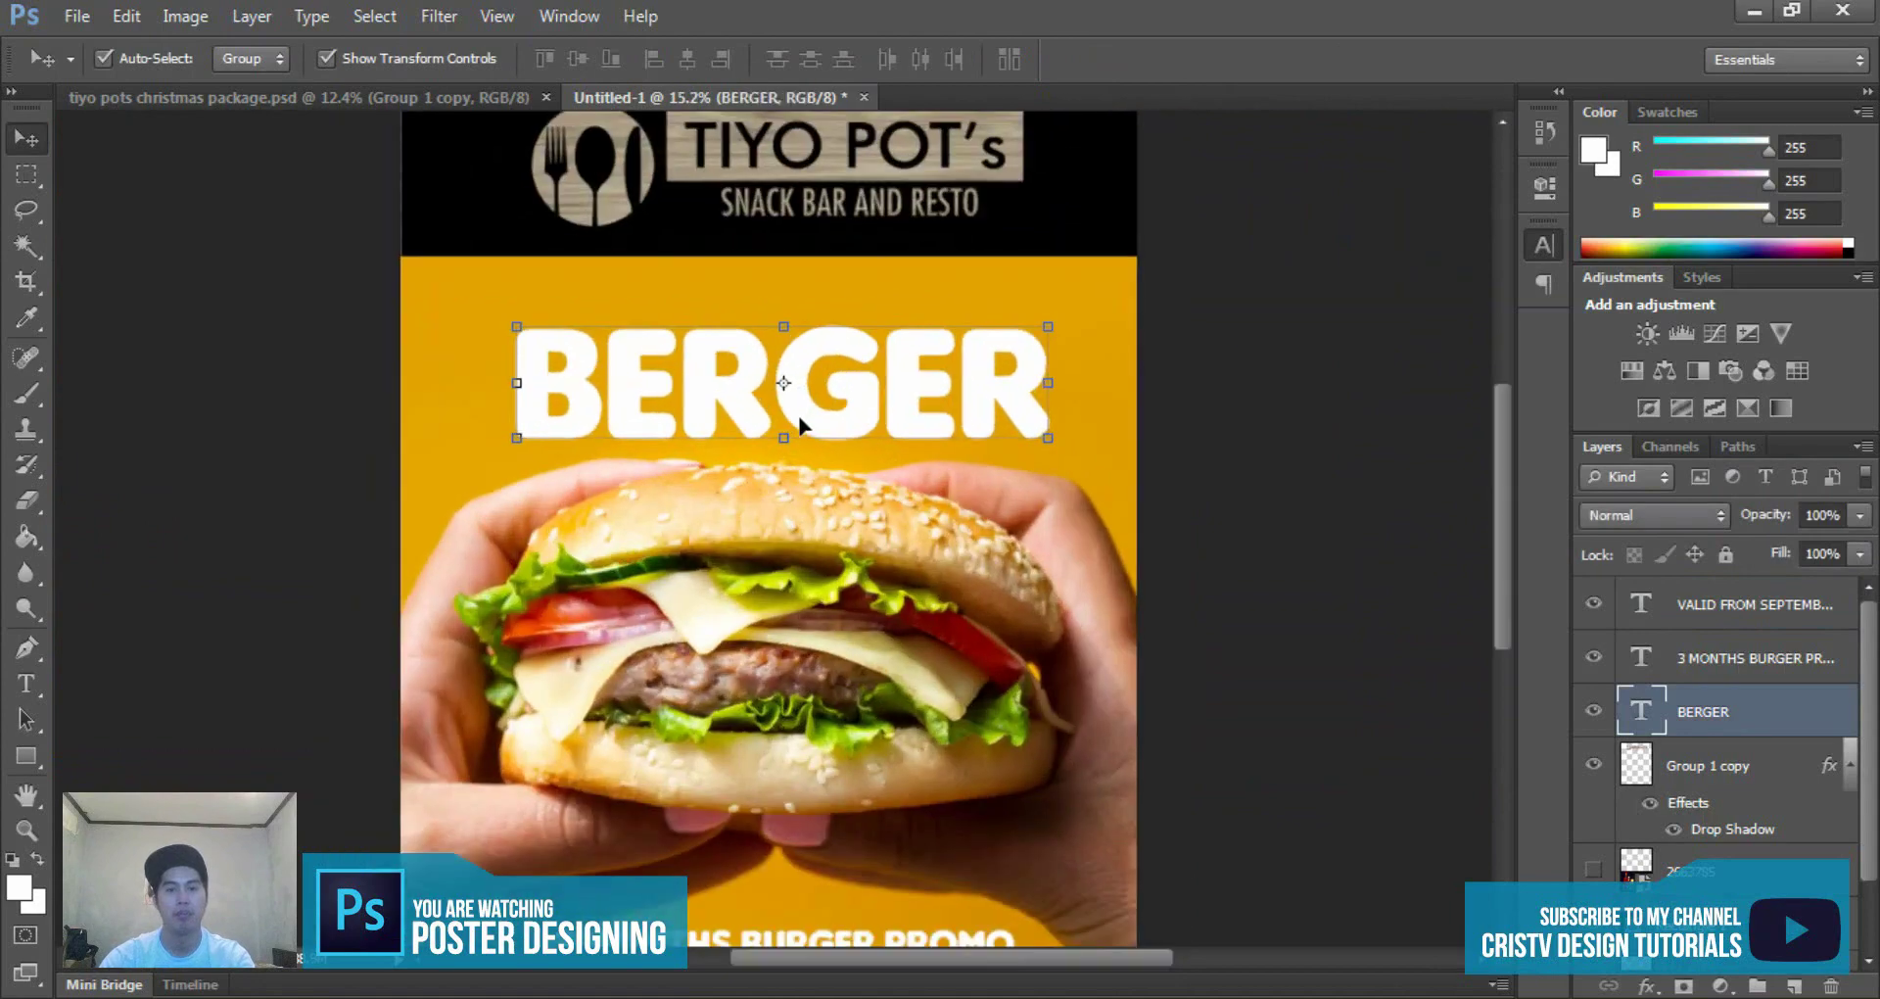
pyautogui.scroll(2, 852, 336)
pyautogui.scroll(-2, 856, 365)
pyautogui.scroll(1, 856, 381)
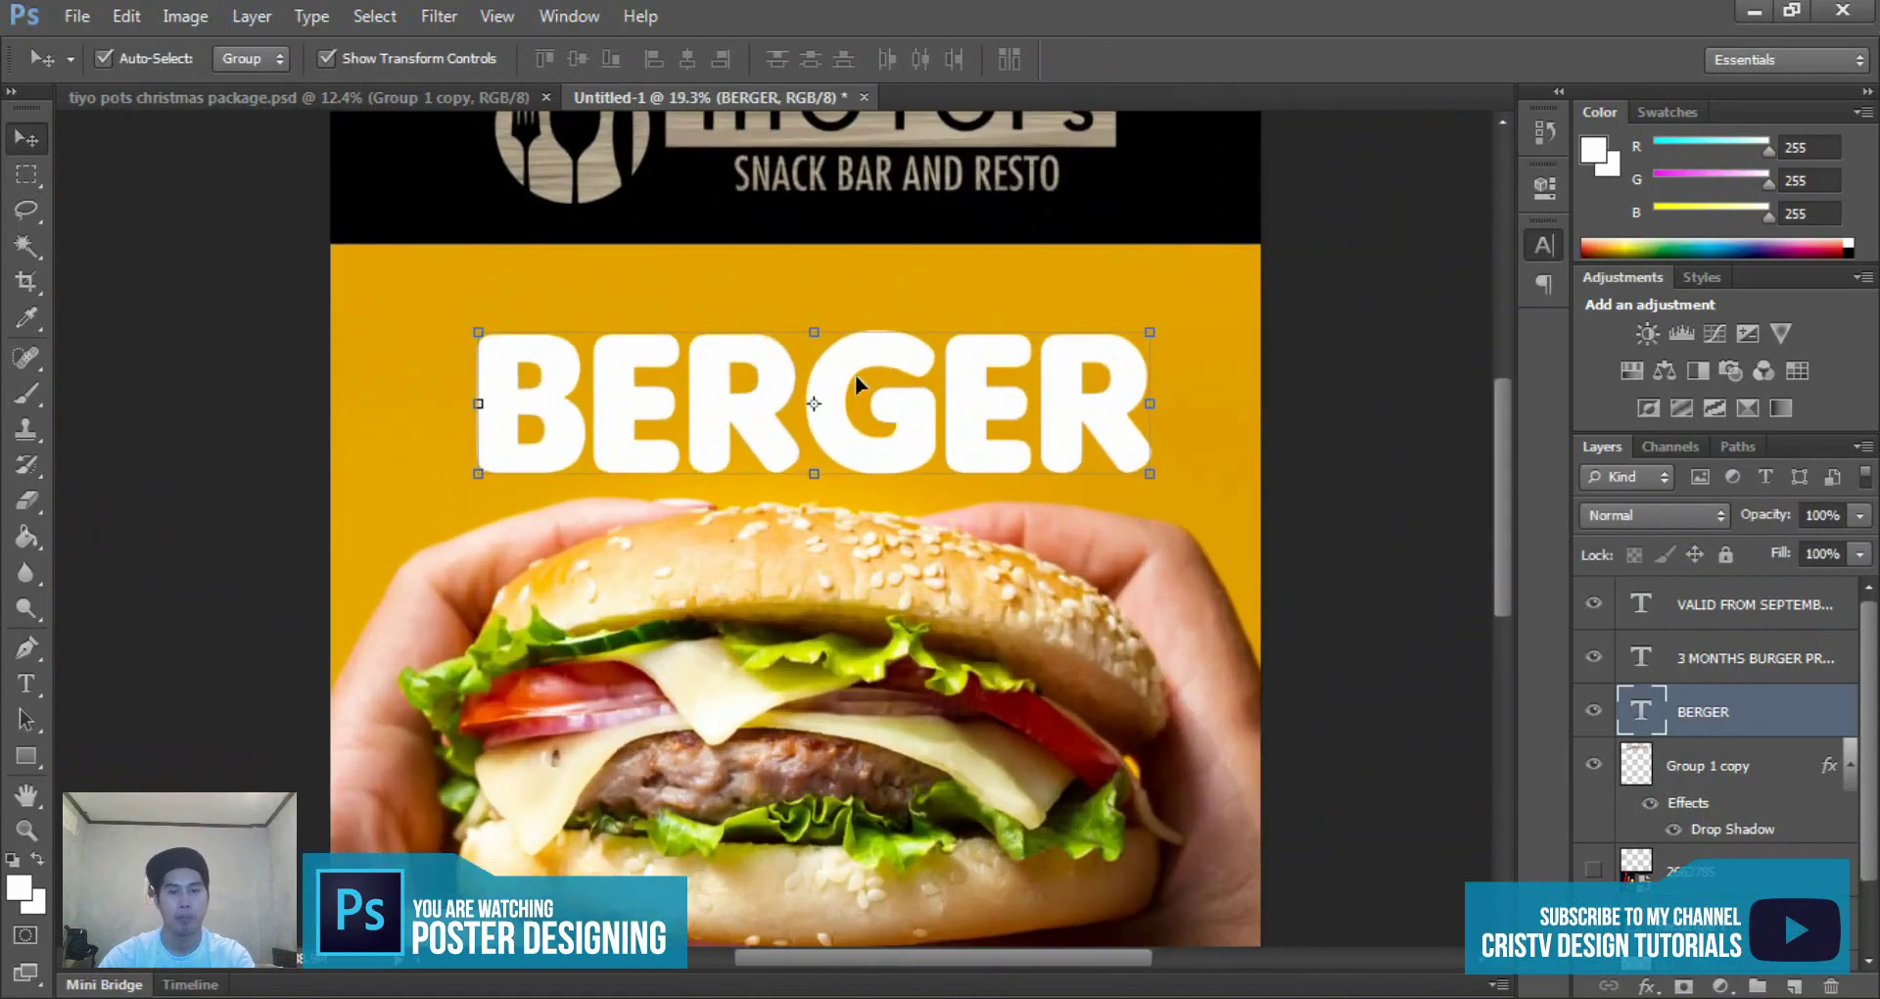
pyautogui.scroll(-2, 840, 373)
pyautogui.scroll(1, 840, 373)
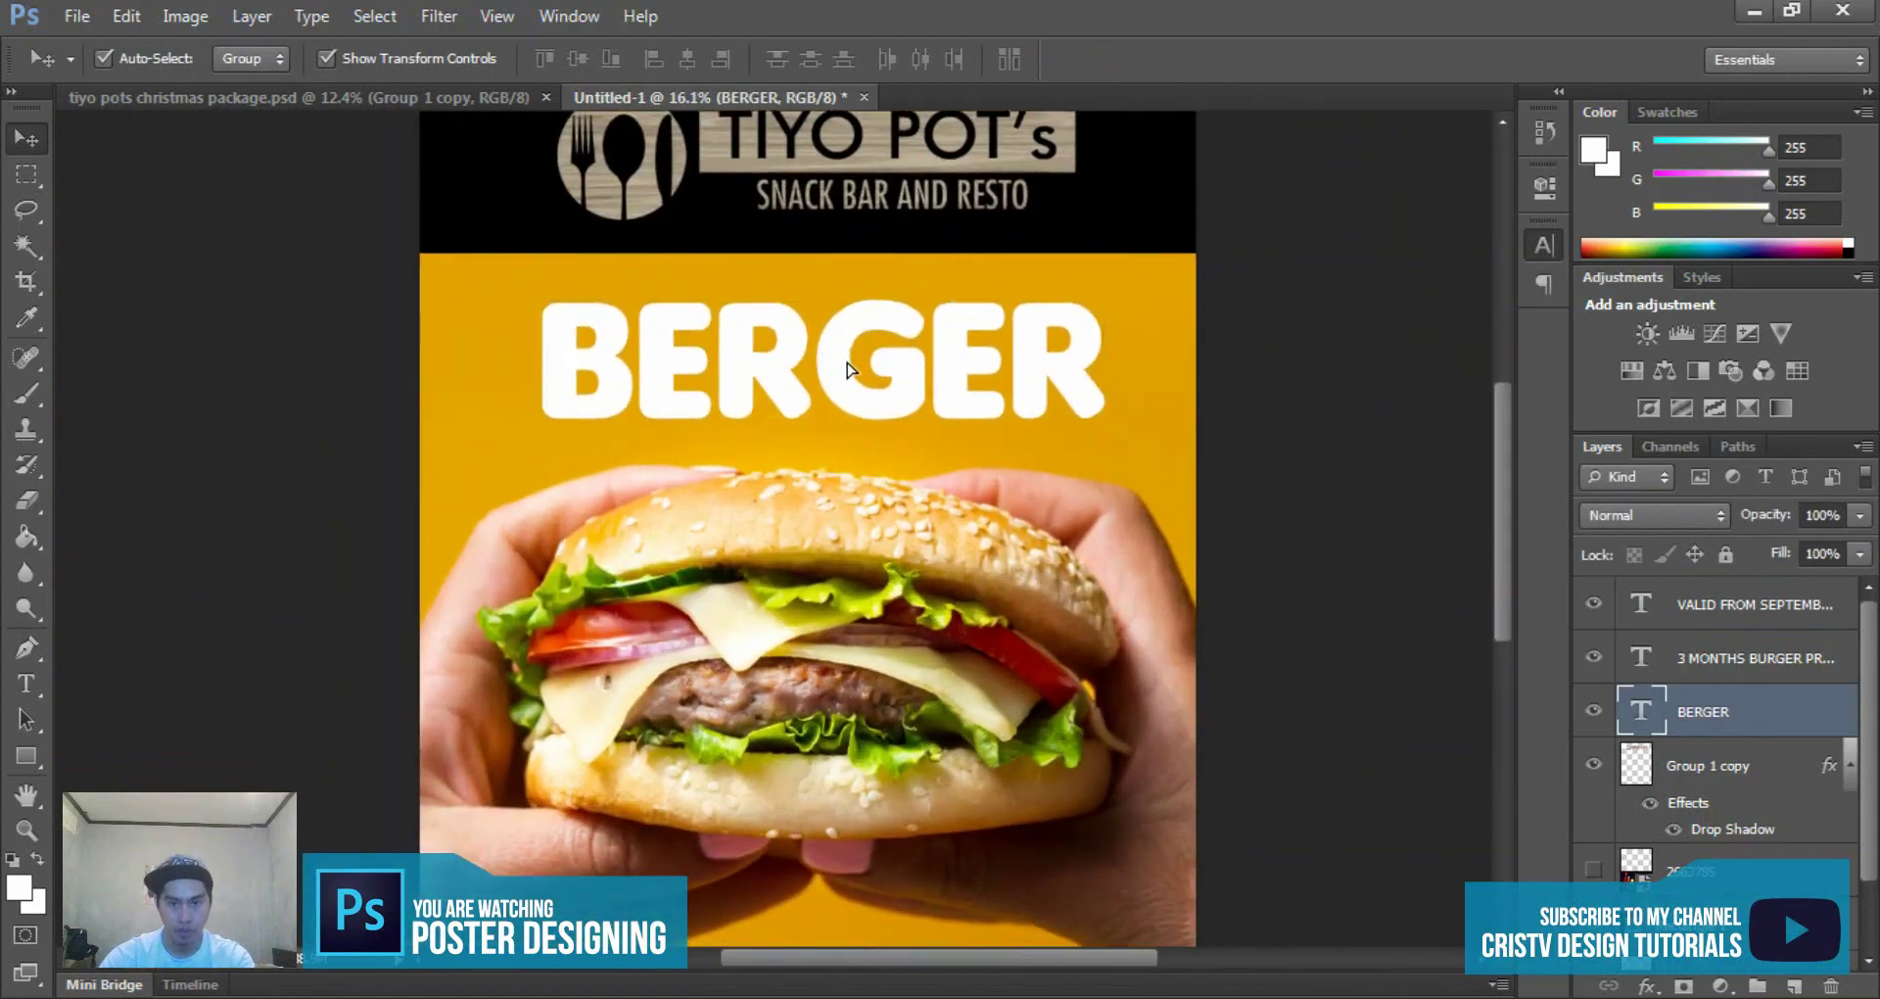
pyautogui.scroll(-2, 848, 371)
pyautogui.scroll(-1, 1008, 354)
pyautogui.scroll(1, 736, 296)
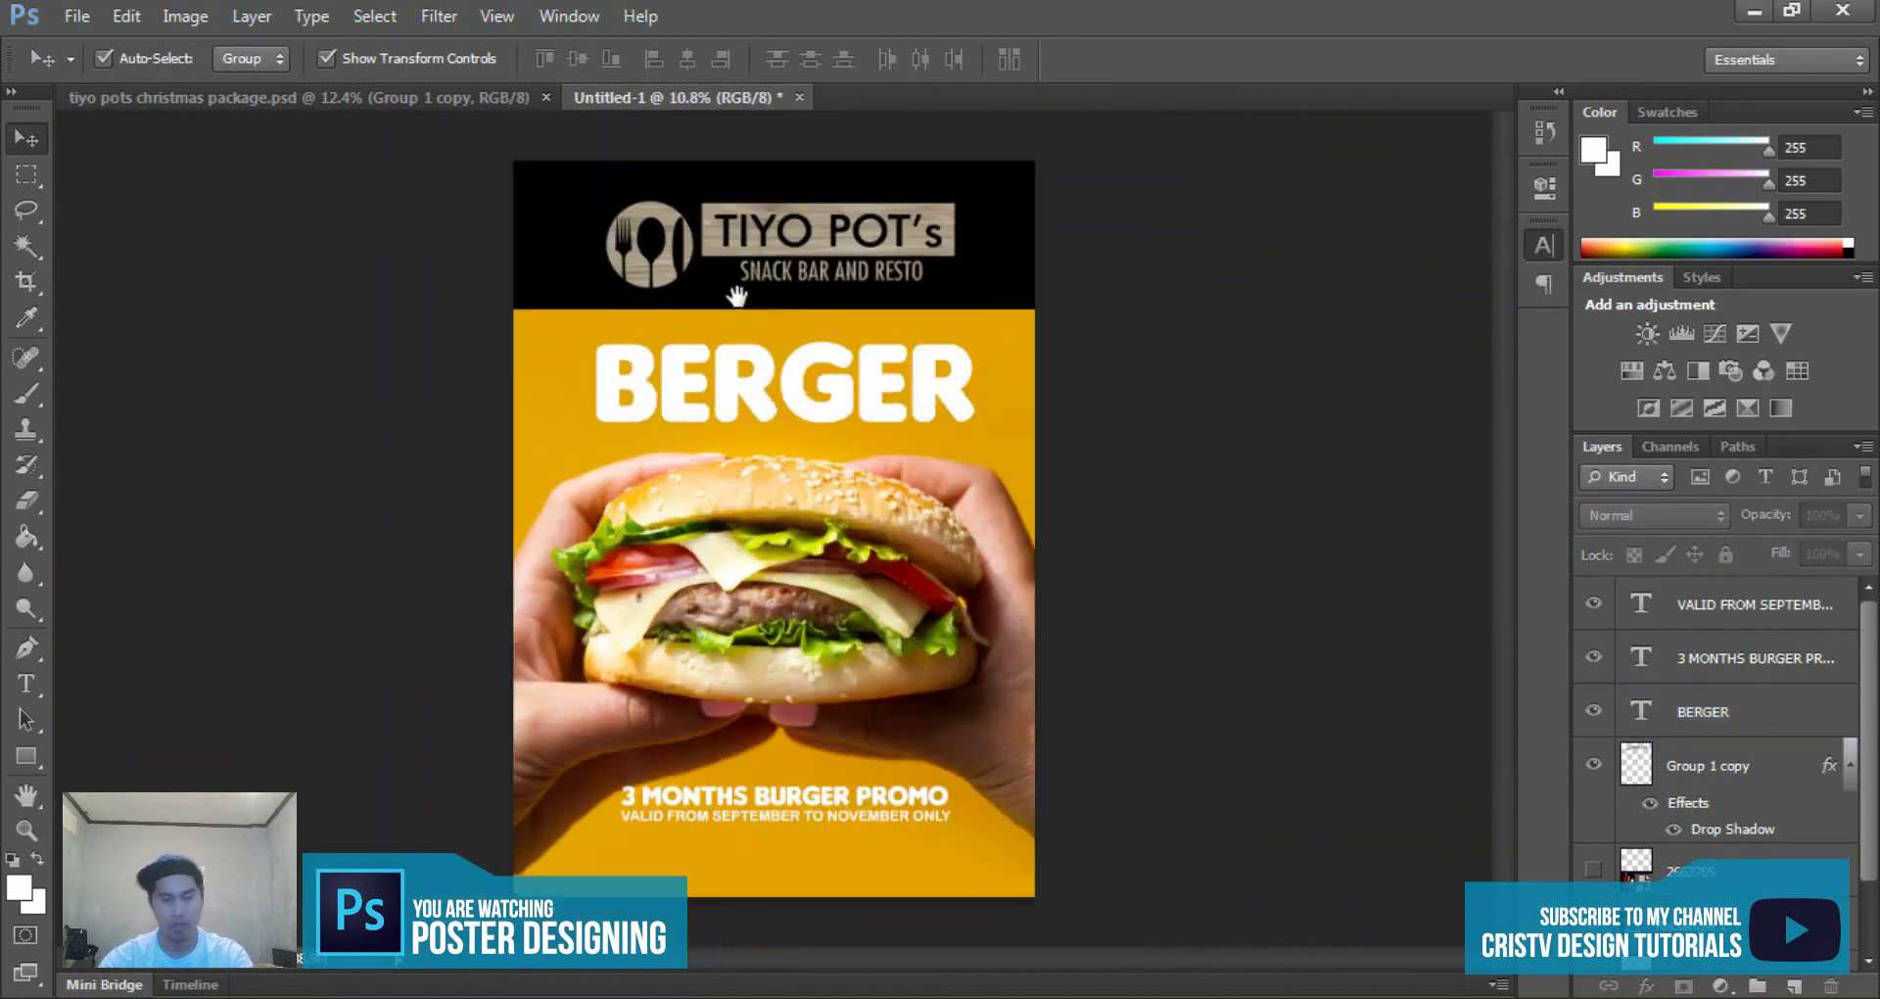
pyautogui.scroll(1, 773, 403)
pyautogui.click(818, 378)
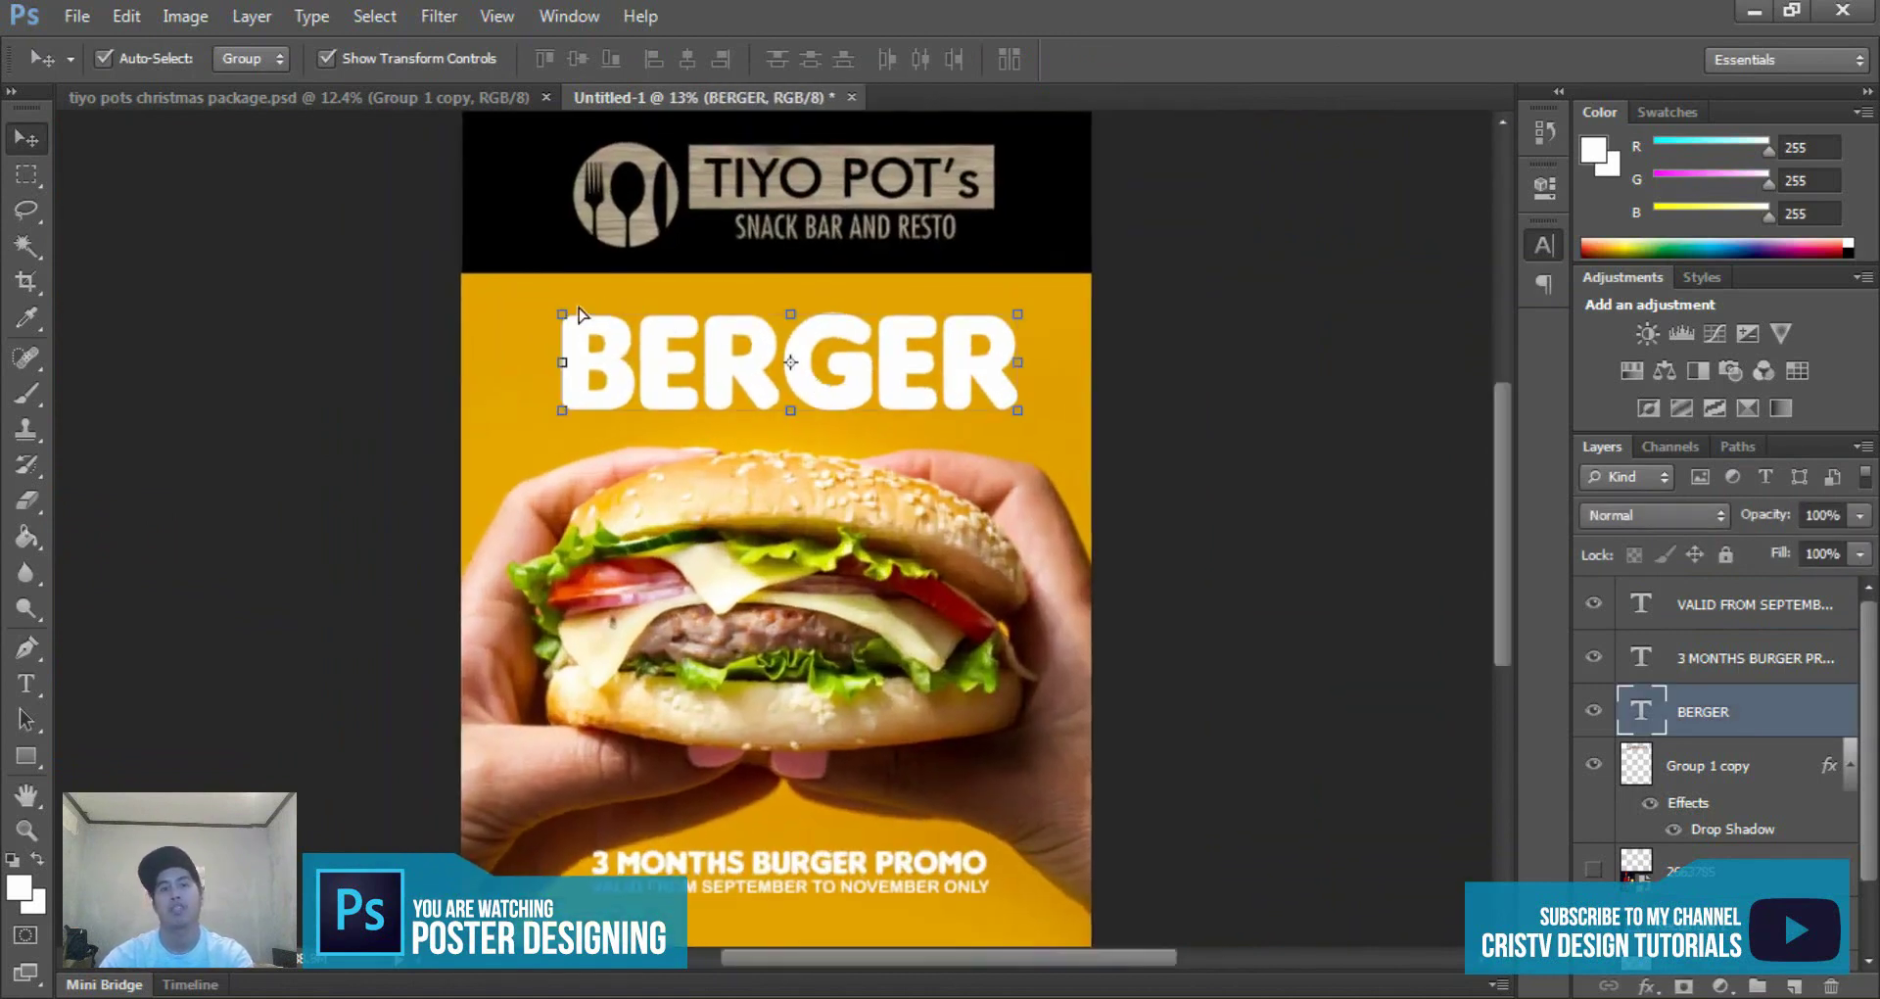
# - After cancelling a trial distortion, duplicate the BERGER layer as BERGER copy
pyautogui.hotkey('ctrl', 't')
pyautogui.moveTo(559, 294); pyautogui.dragTo(546, 274)
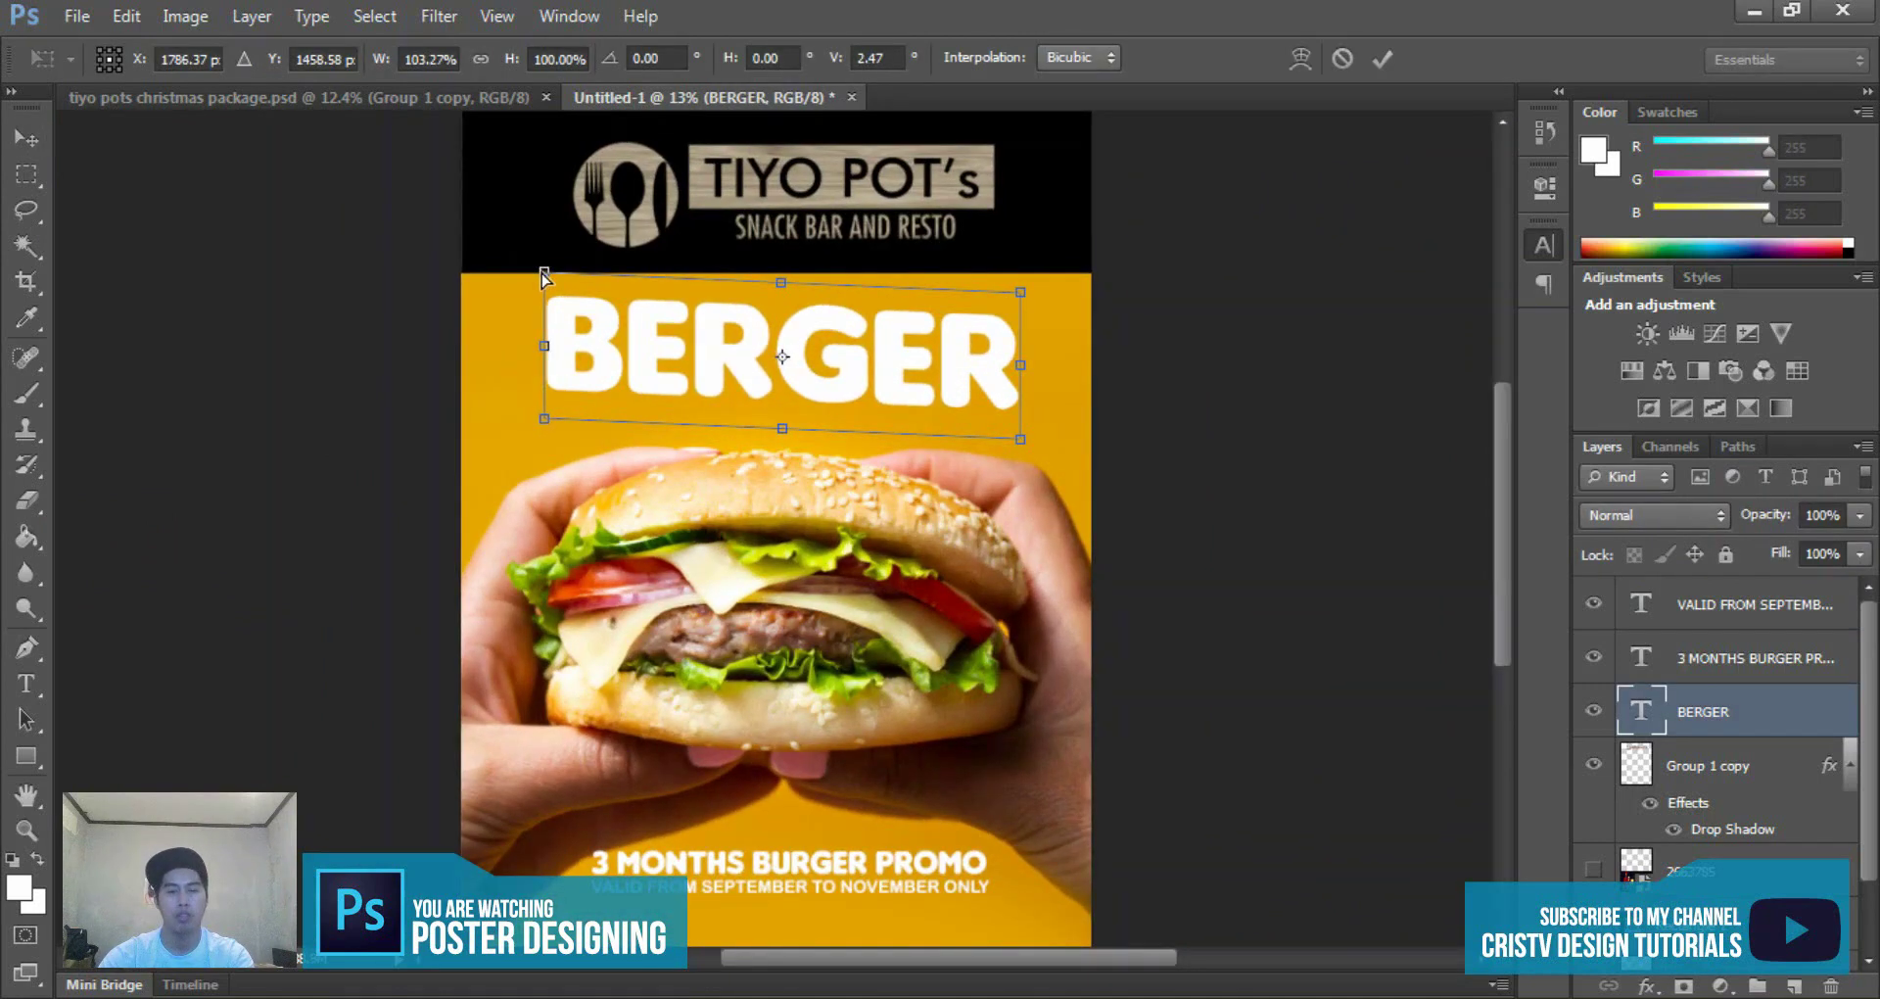
pyautogui.press('Escape')
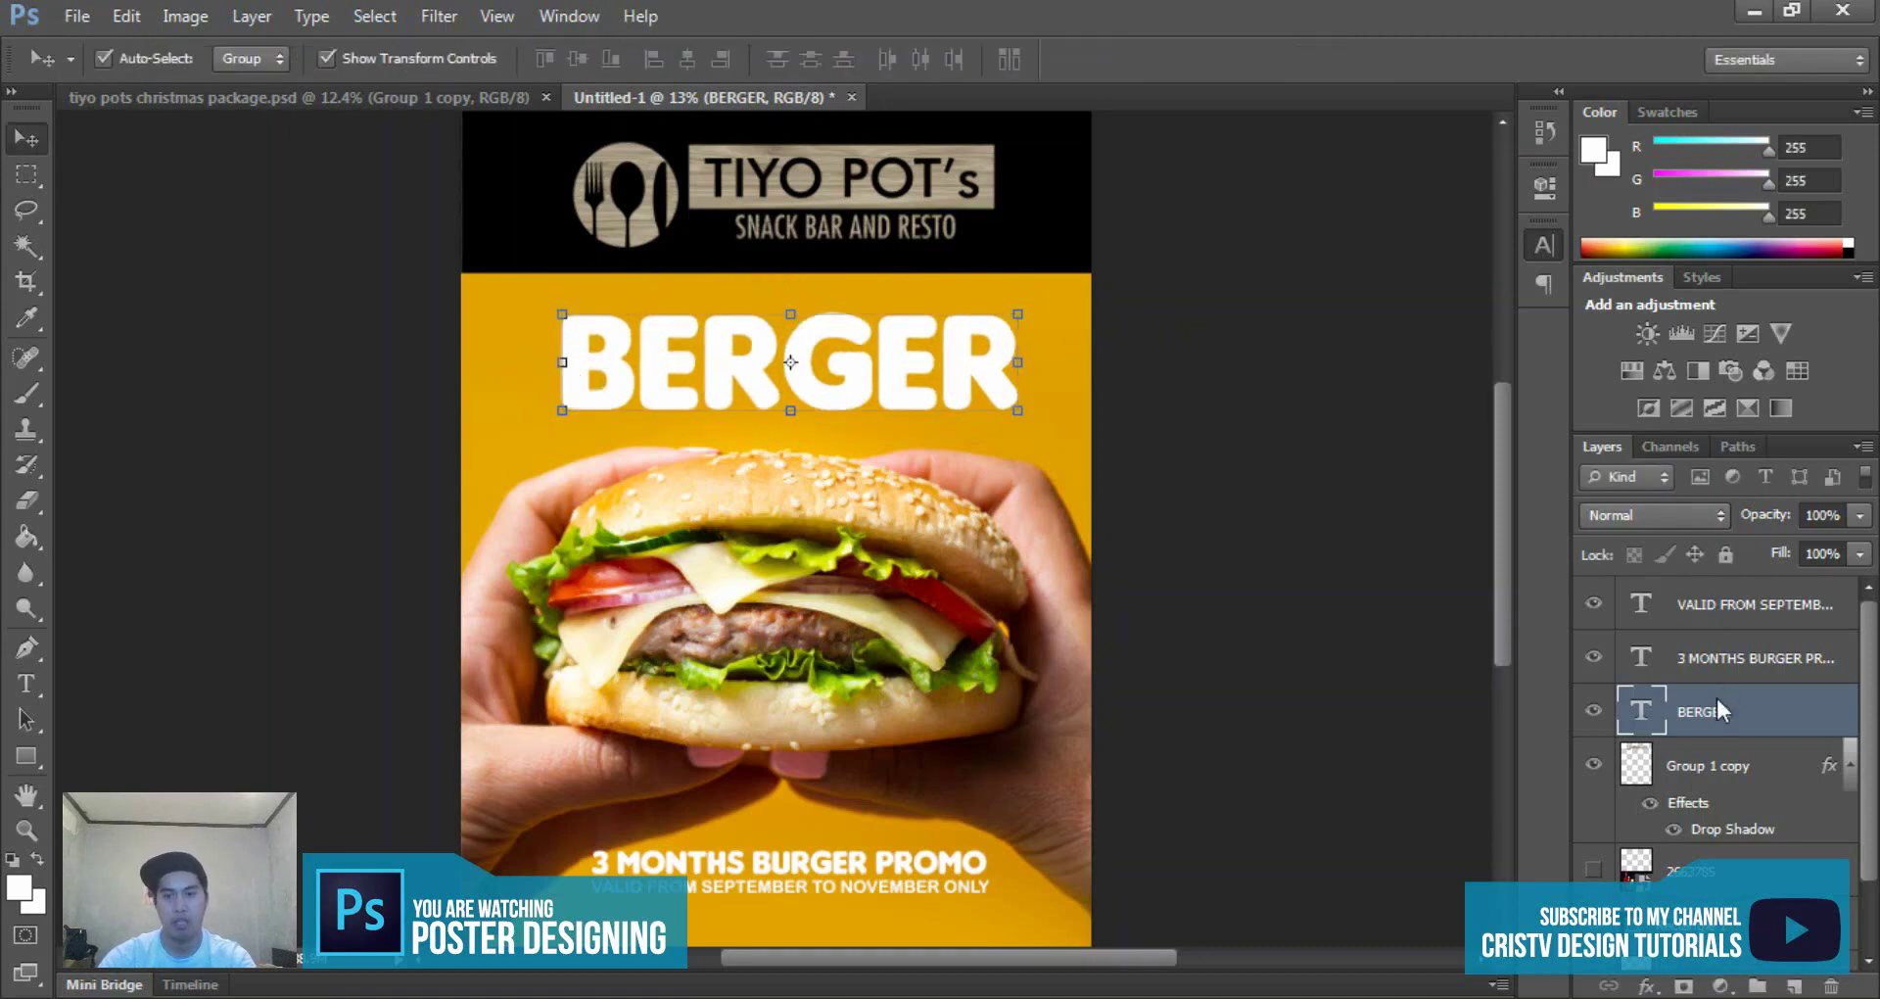
pyautogui.hotkey('ctrl', 'j')
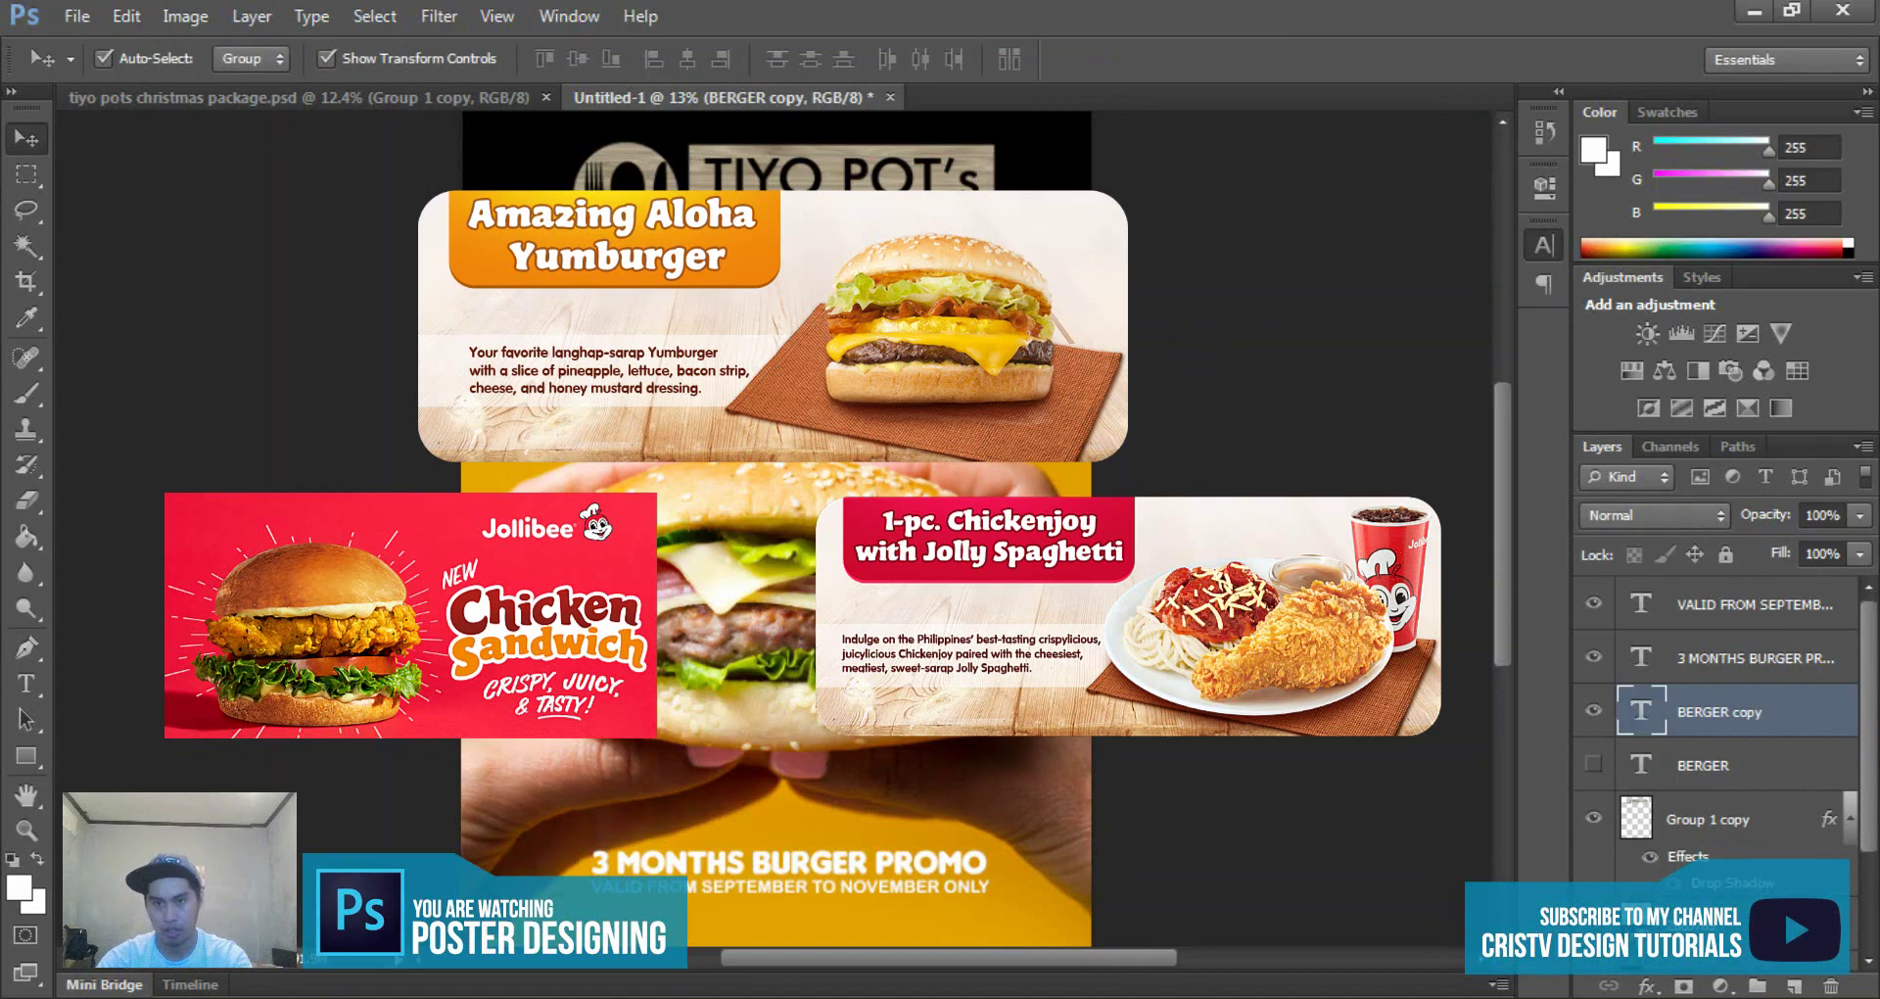
# - Distort BERGER copy in perspective by stretching its left corners outward, then commit
pyautogui.hotkey('ctrl', 't')
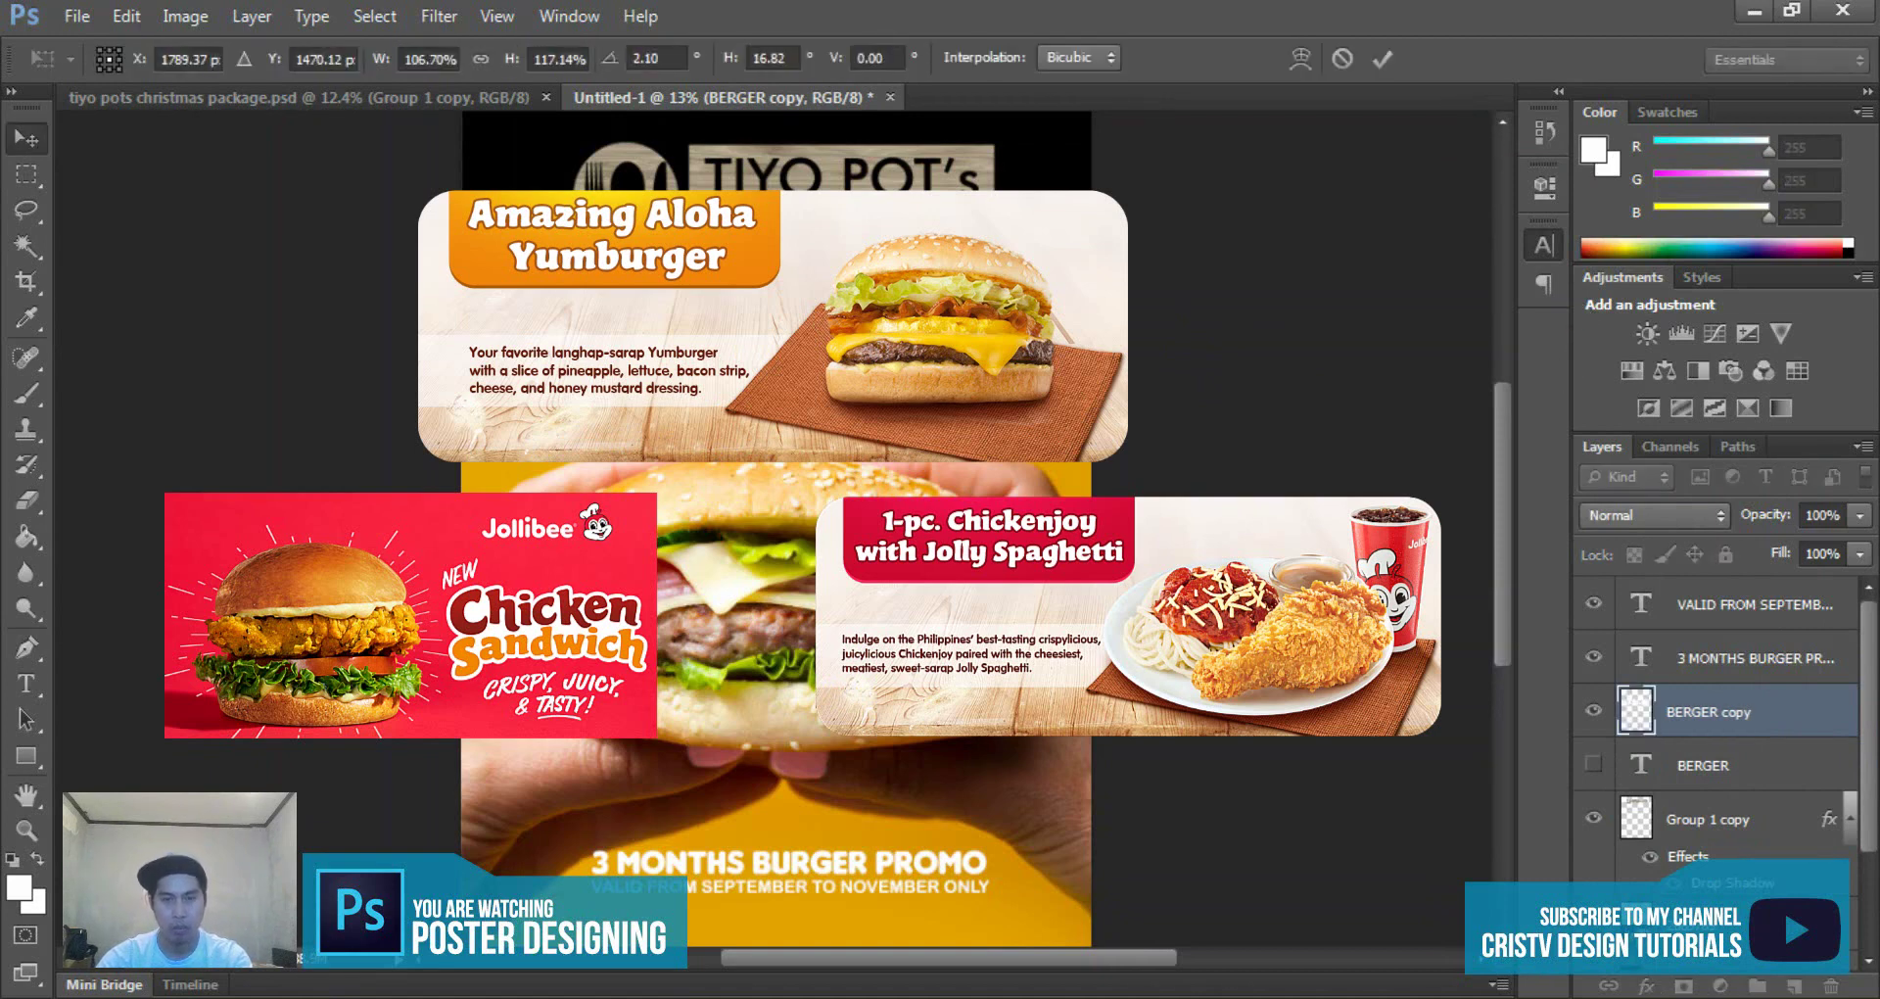
pyautogui.press('Escape')
pyautogui.moveTo(565, 415); pyautogui.dragTo(540, 469)
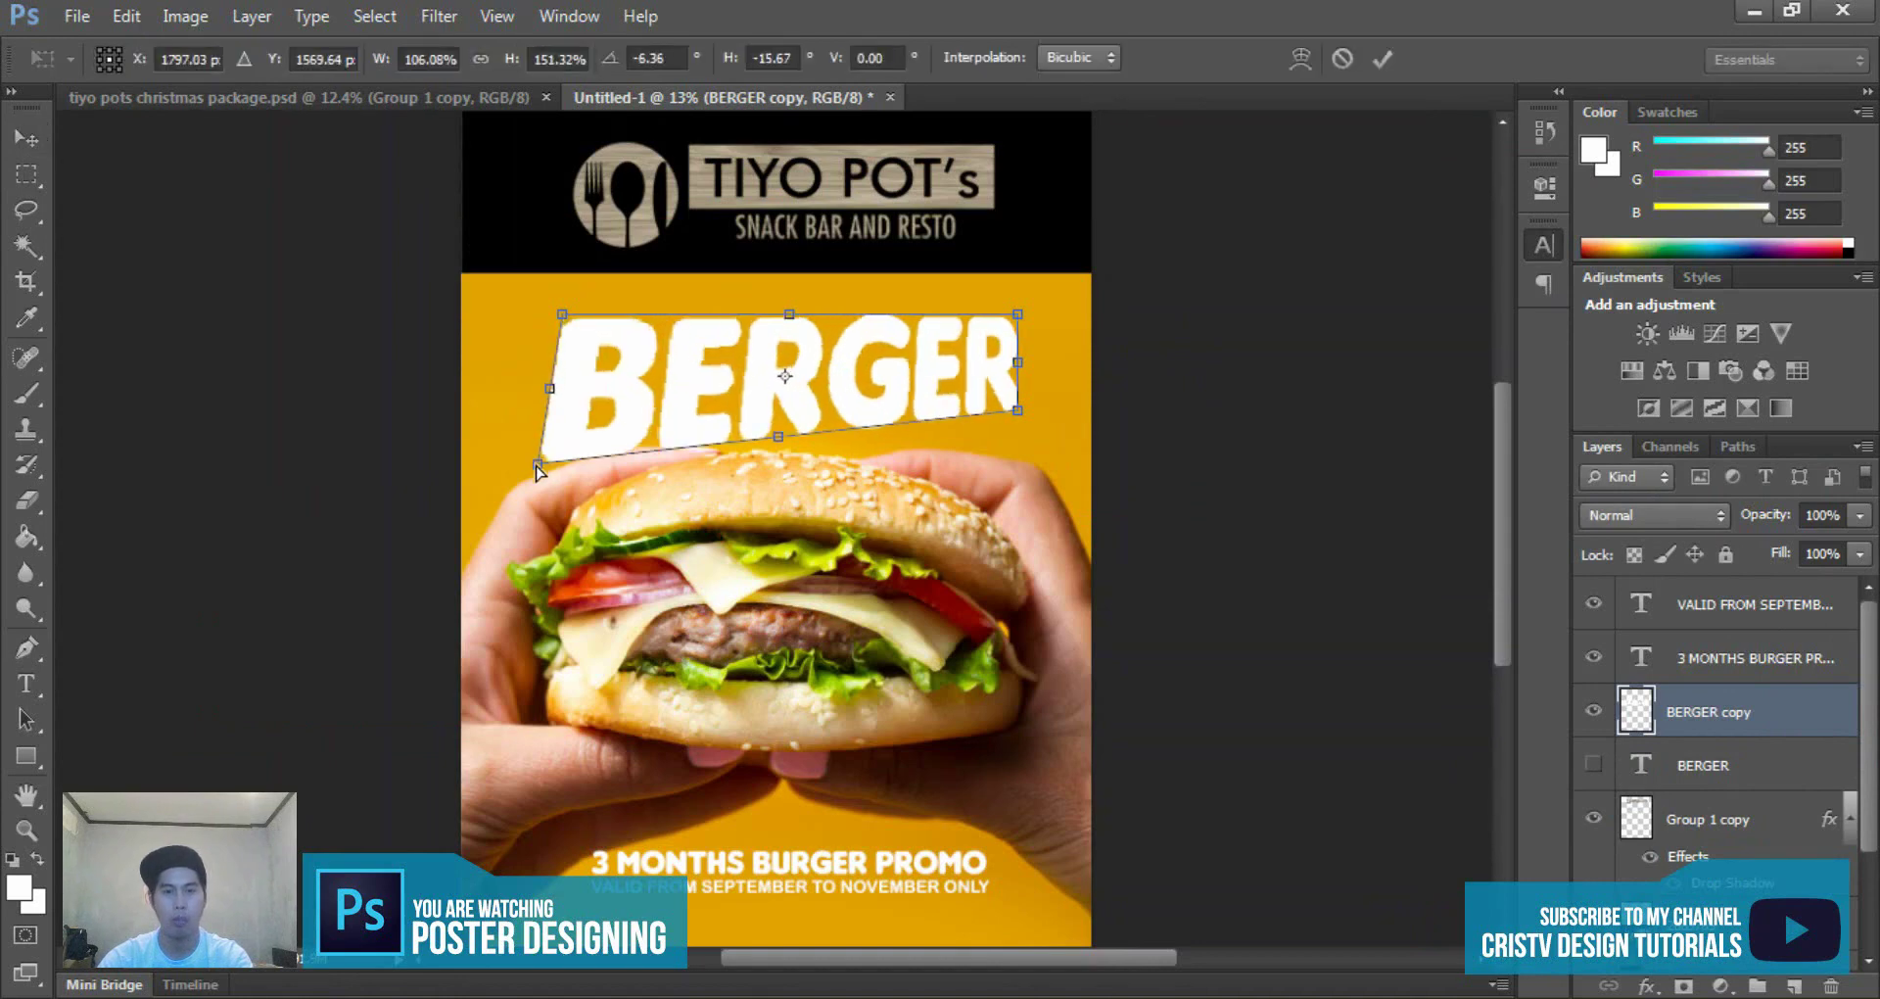
pyautogui.moveTo(566, 321); pyautogui.dragTo(544, 295)
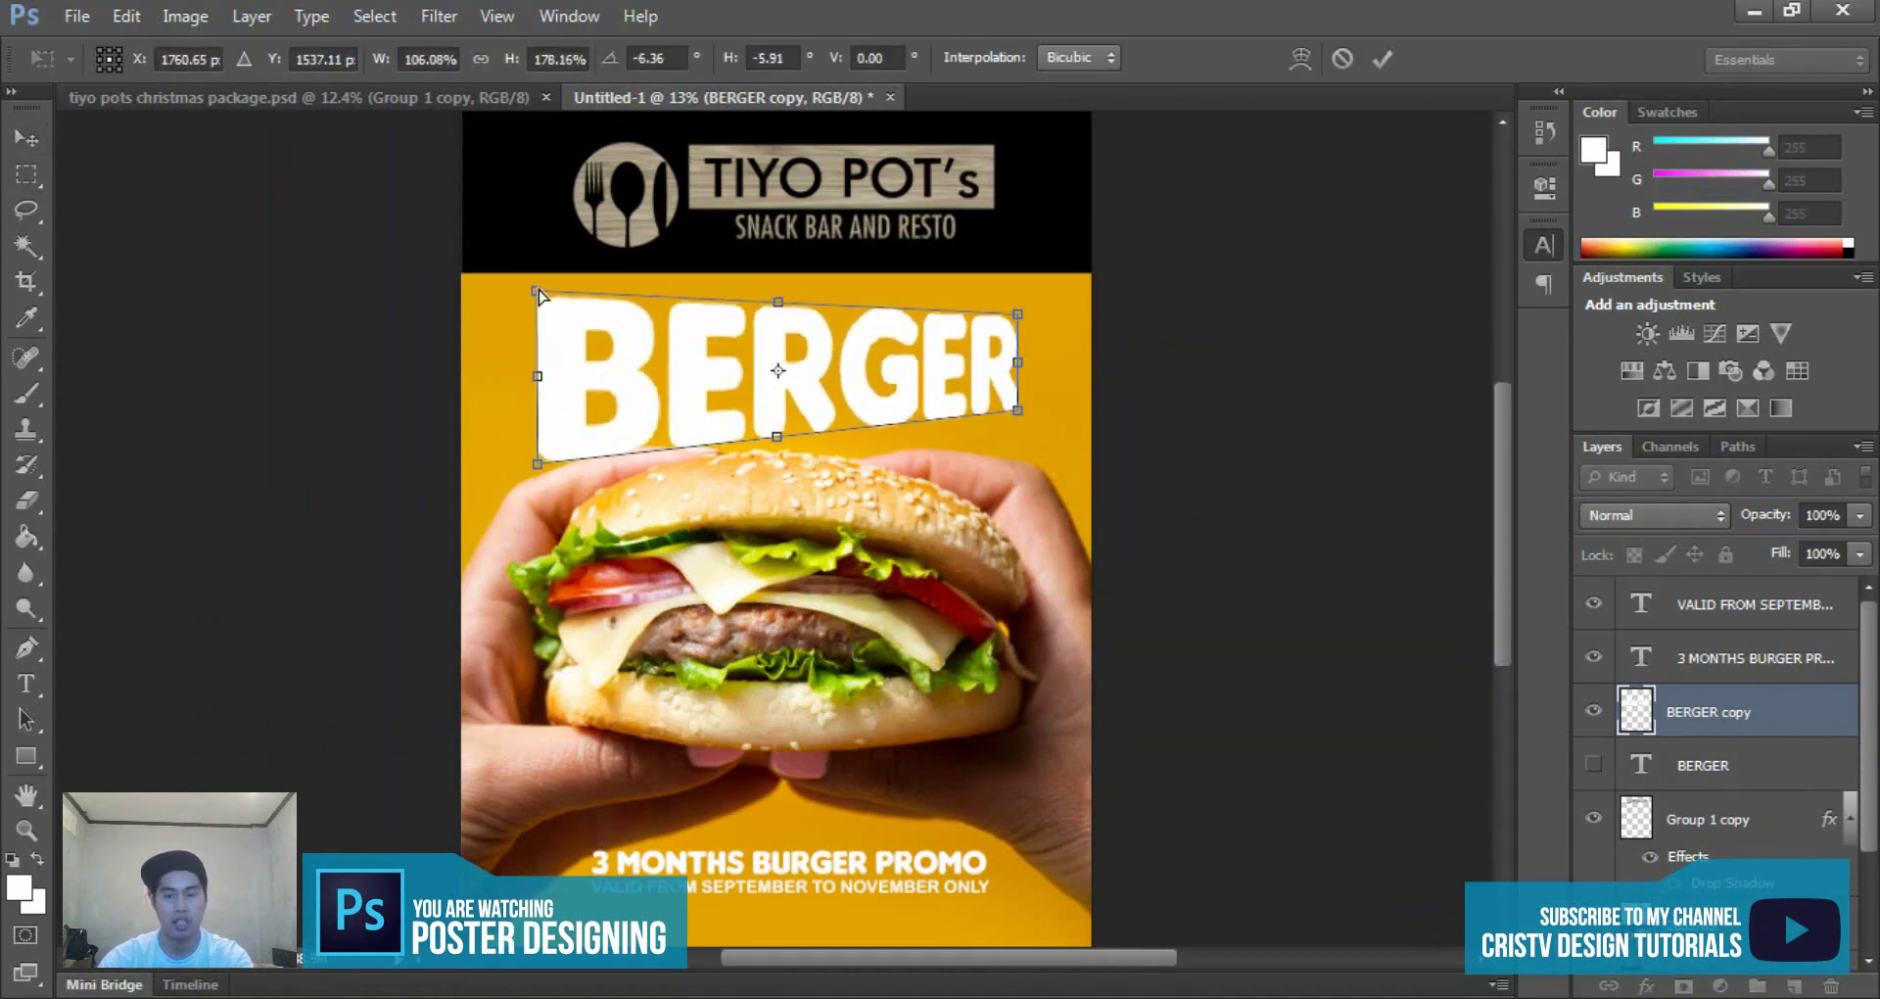
pyautogui.press('Return')
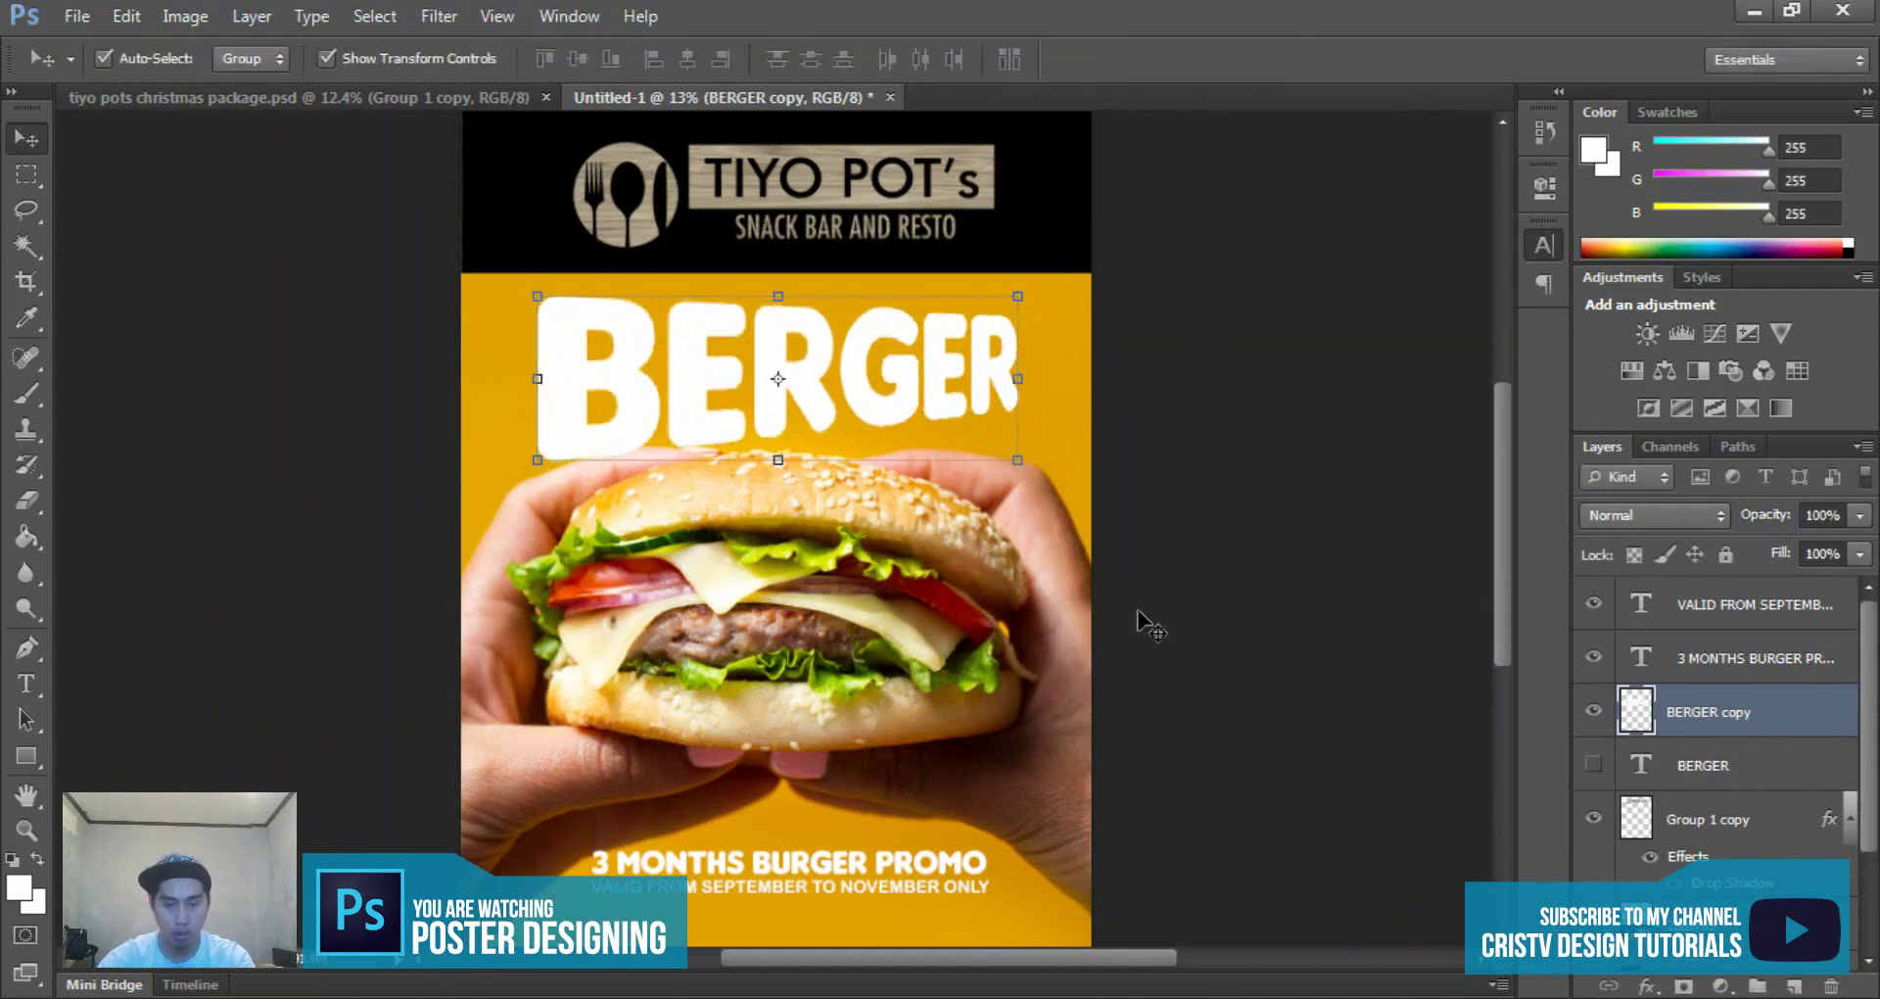
pyautogui.scroll(-2, 871, 428)
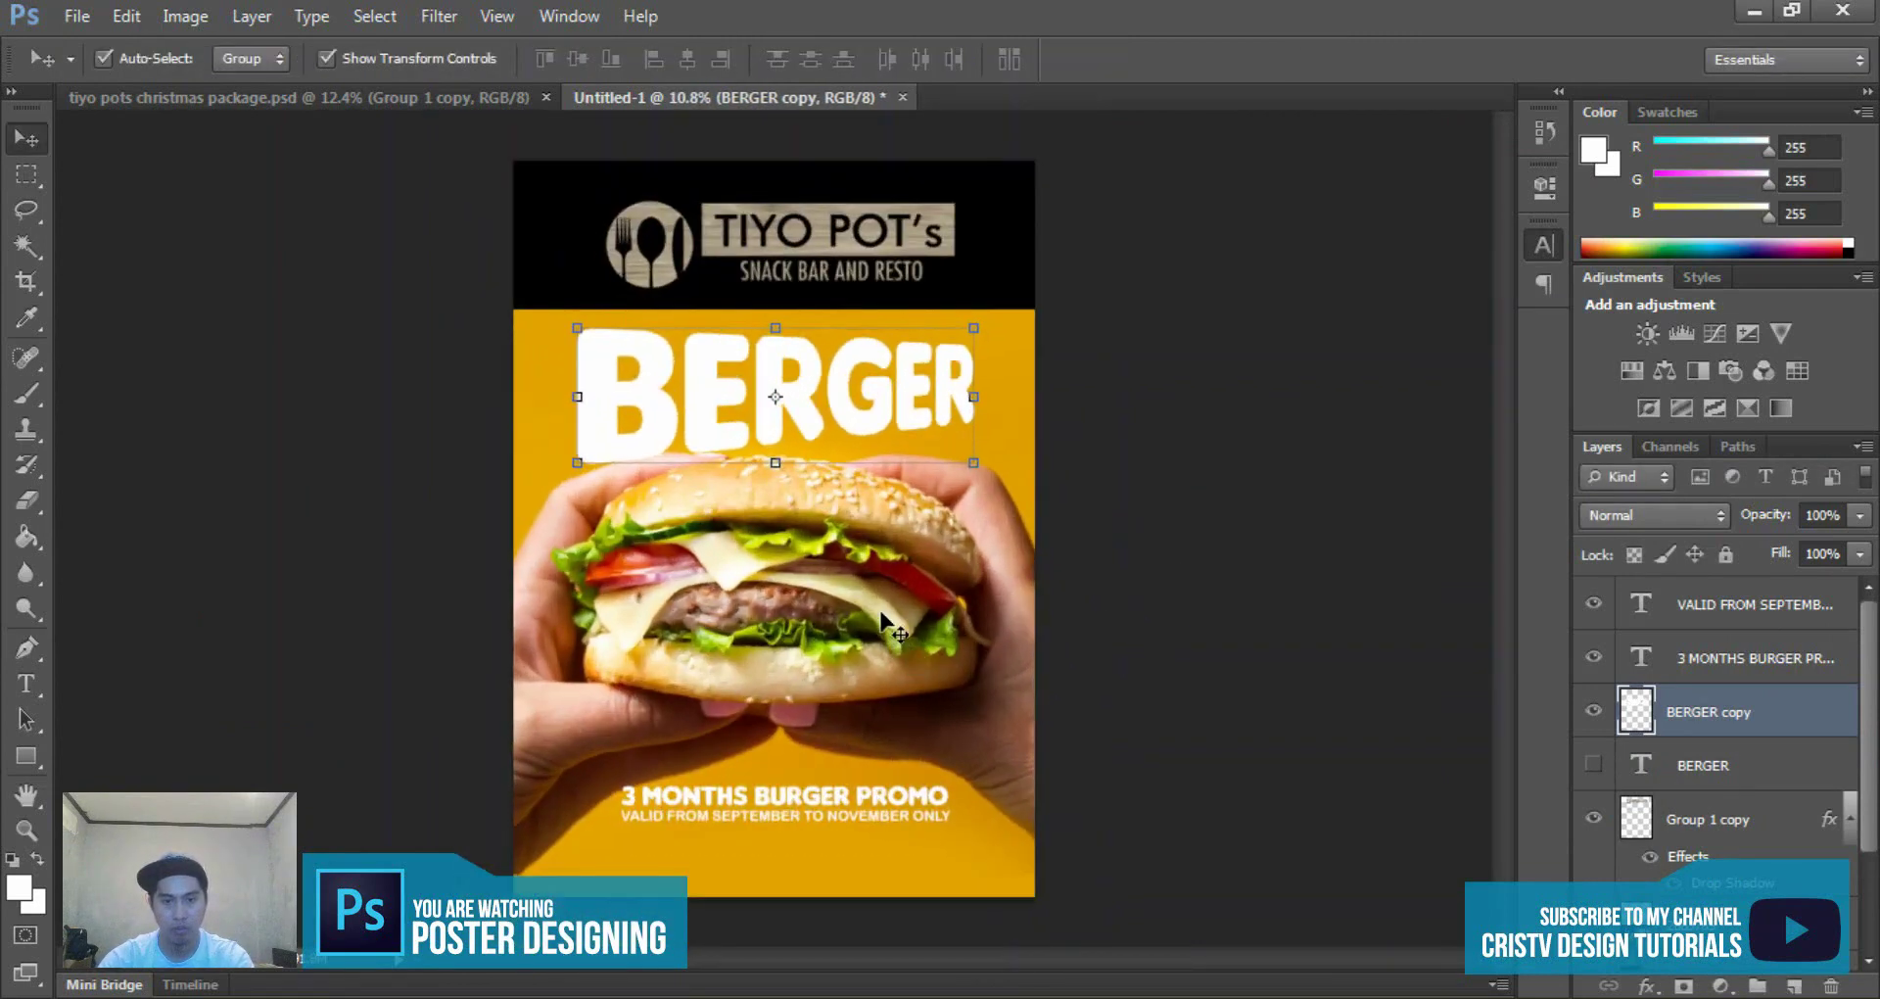
pyautogui.click(884, 635)
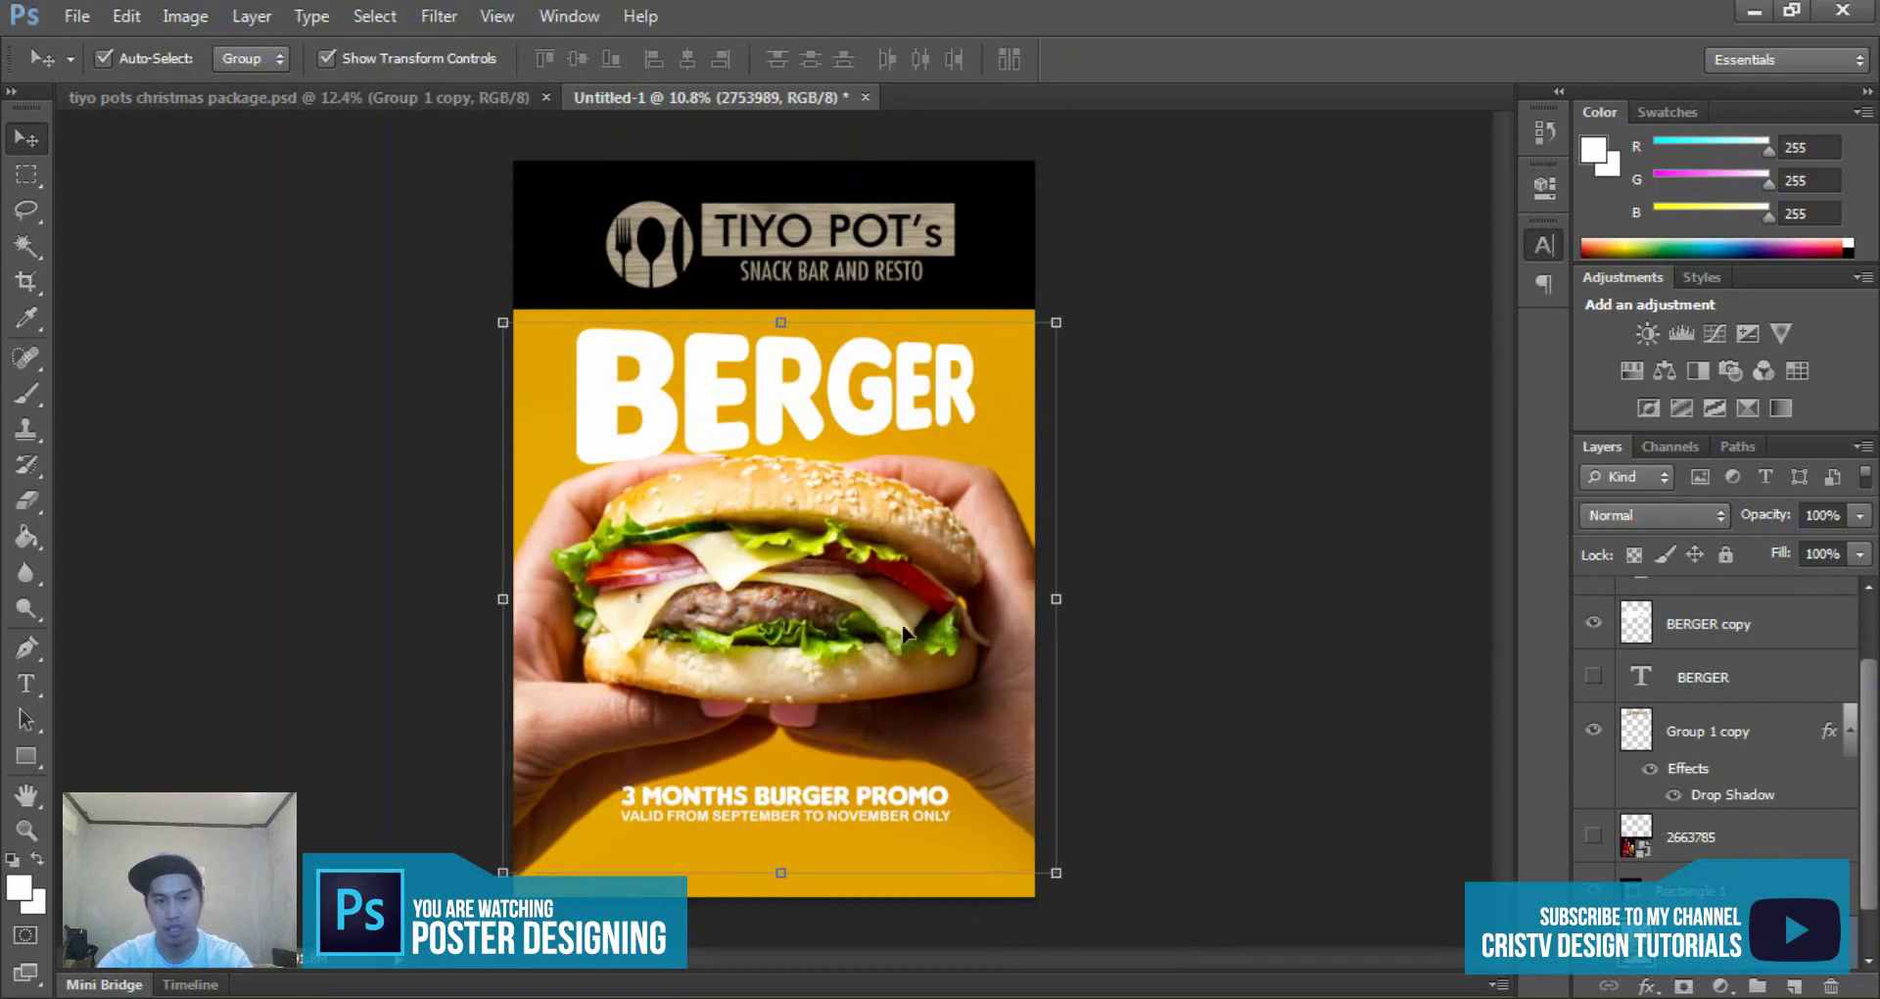
# - Select the distorted BERGER copy and try a further top-left distortion, then cancel it
pyautogui.click(1151, 602)
pyautogui.scroll(2, 788, 490)
pyautogui.click(788, 487)
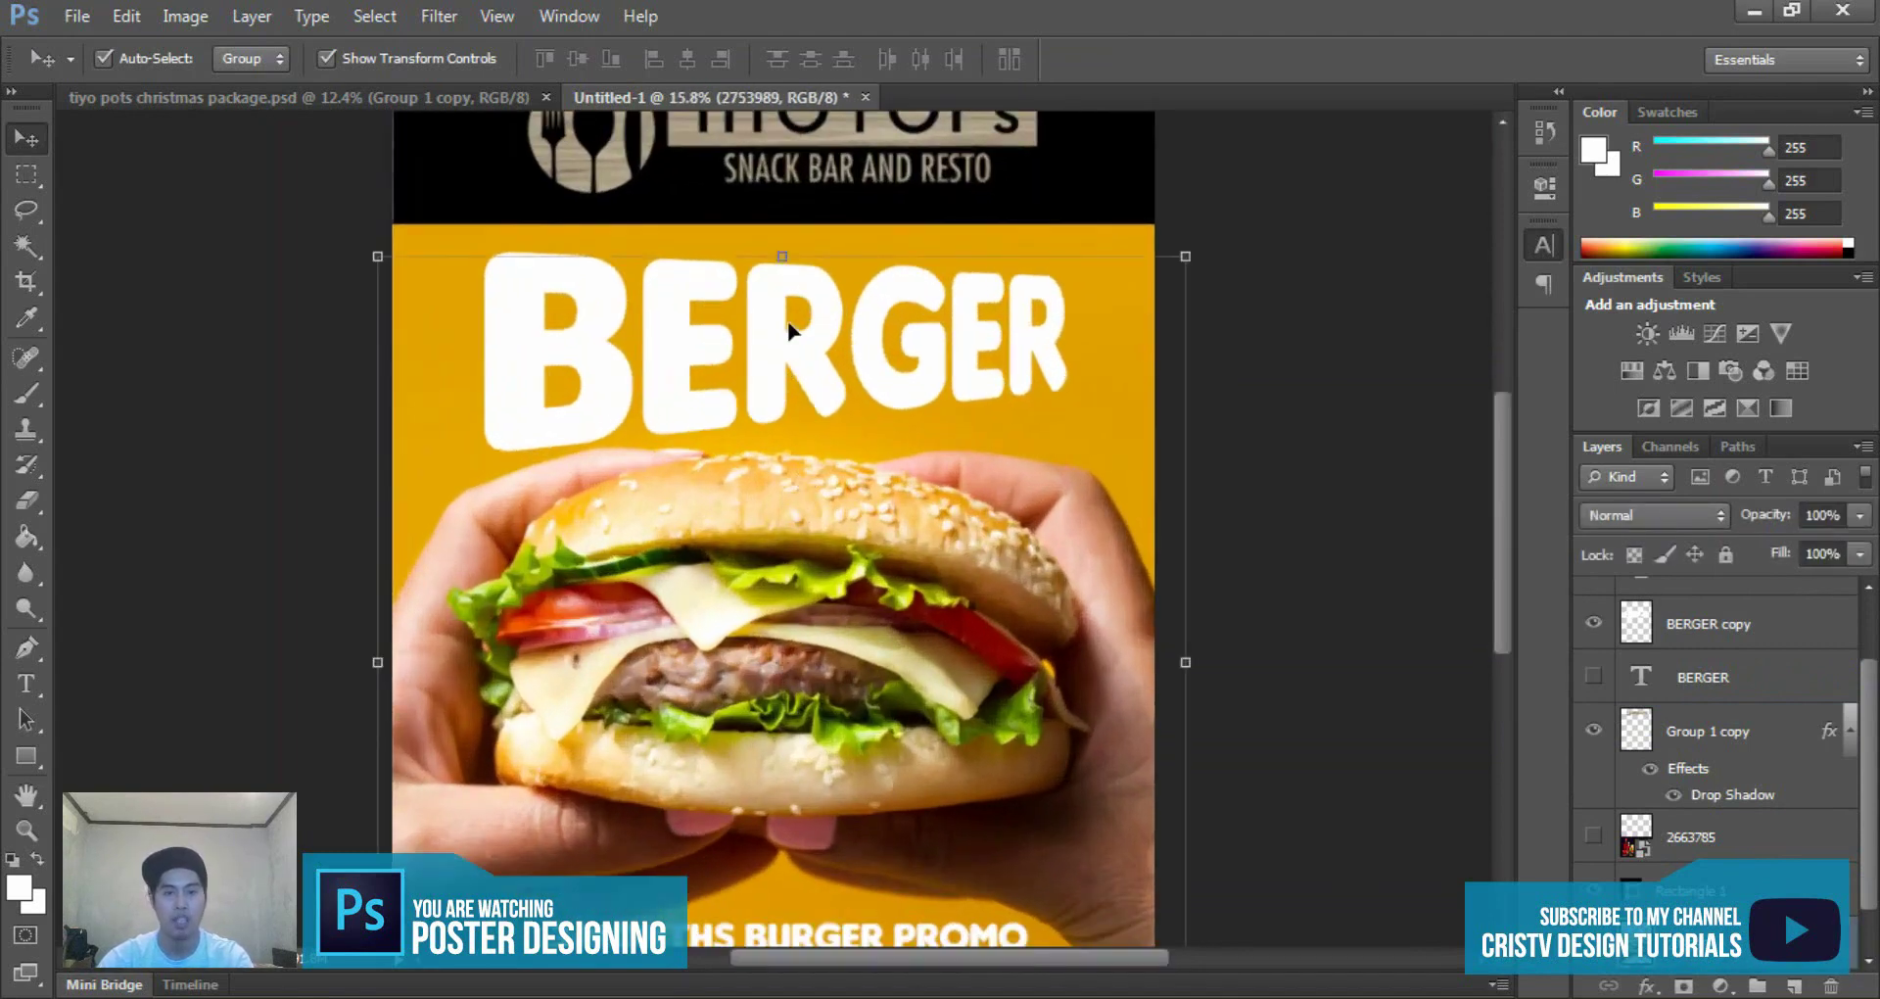
pyautogui.scroll(-2, 797, 372)
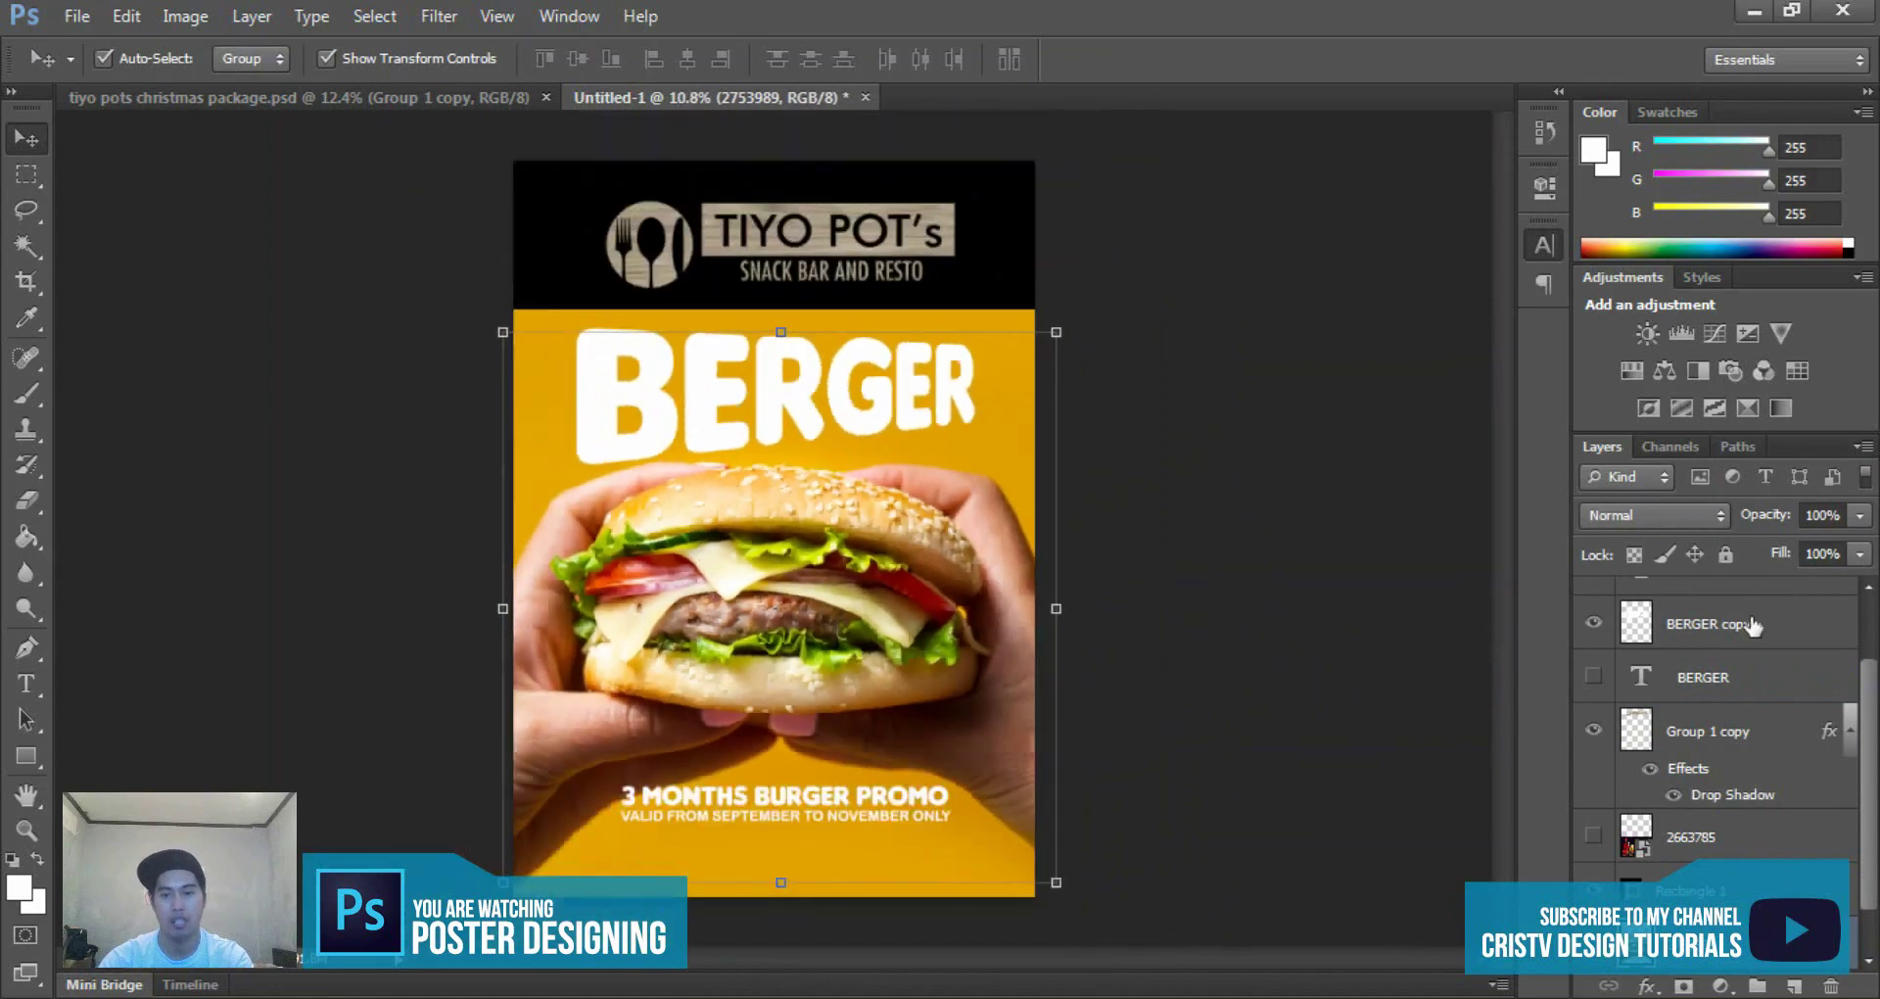
pyautogui.scroll(1, 978, 639)
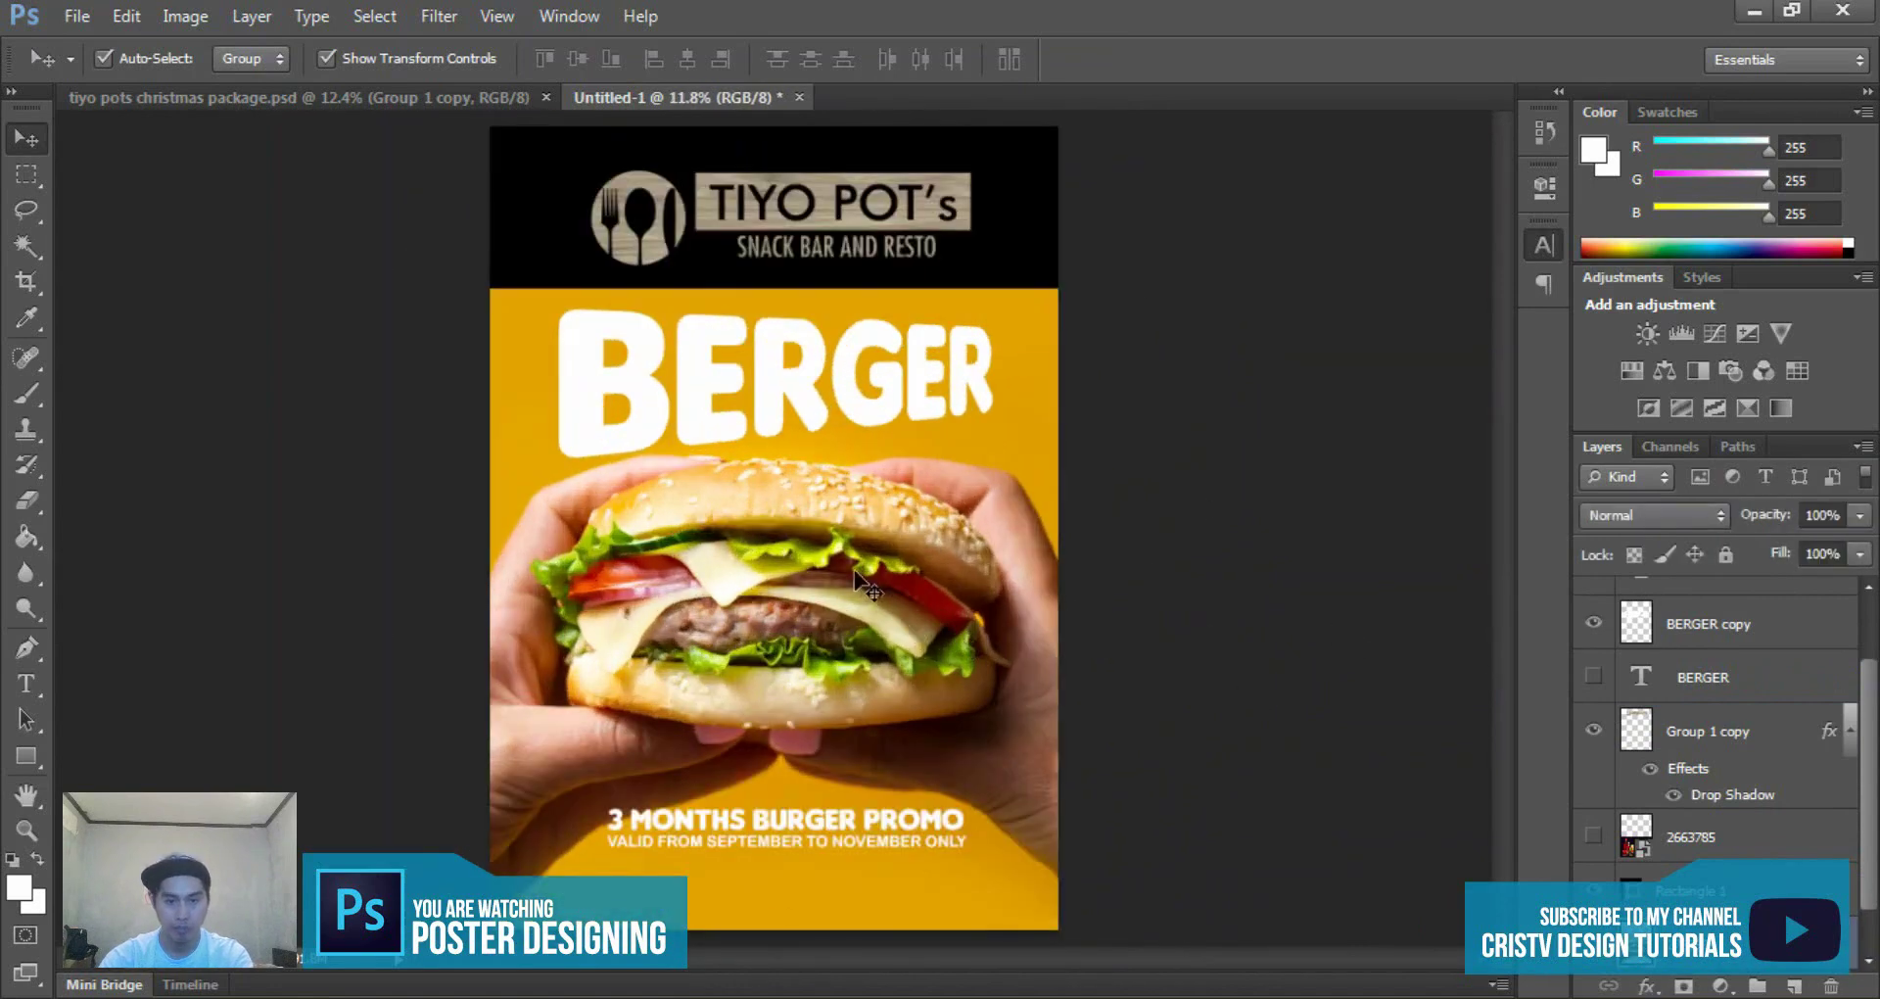
pyautogui.click(741, 412)
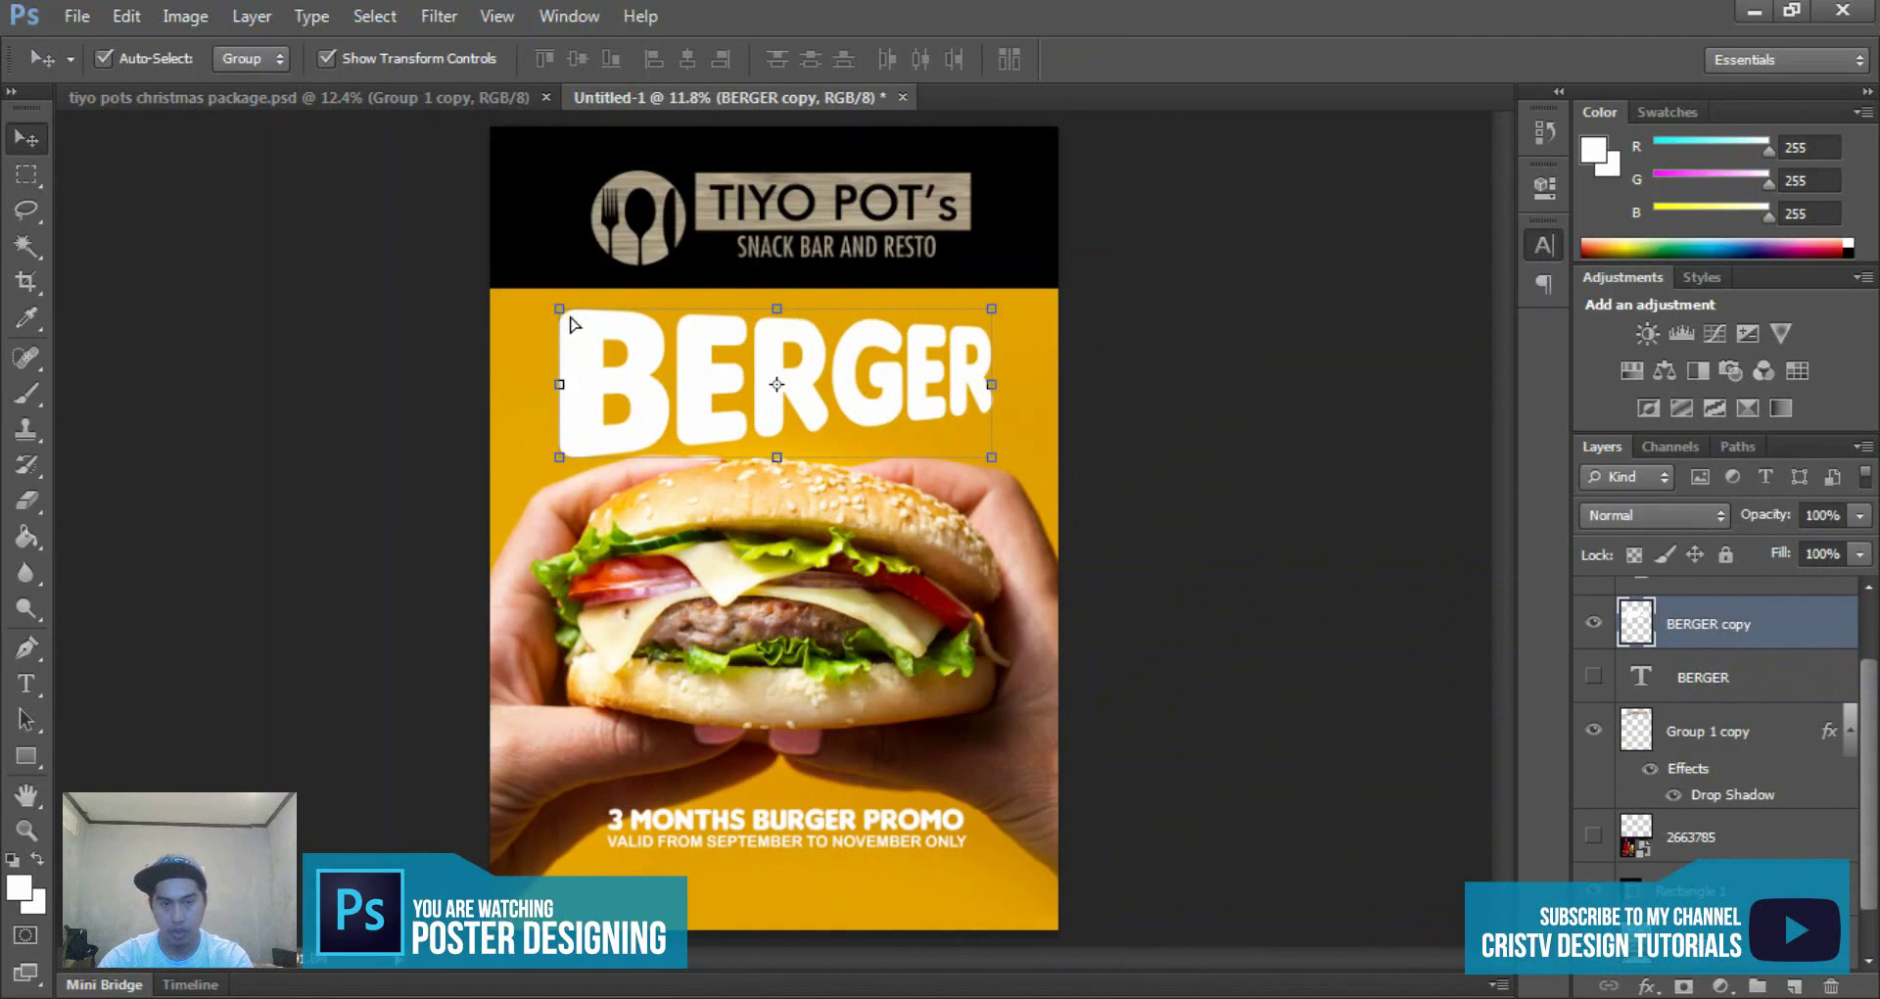
pyautogui.moveTo(560, 308)
pyautogui.mouseDown()
pyautogui.moveTo(500, 315)
pyautogui.moveTo(608, 281)
pyautogui.moveTo(545, 437)
pyautogui.moveTo(588, 307)
pyautogui.mouseUp()
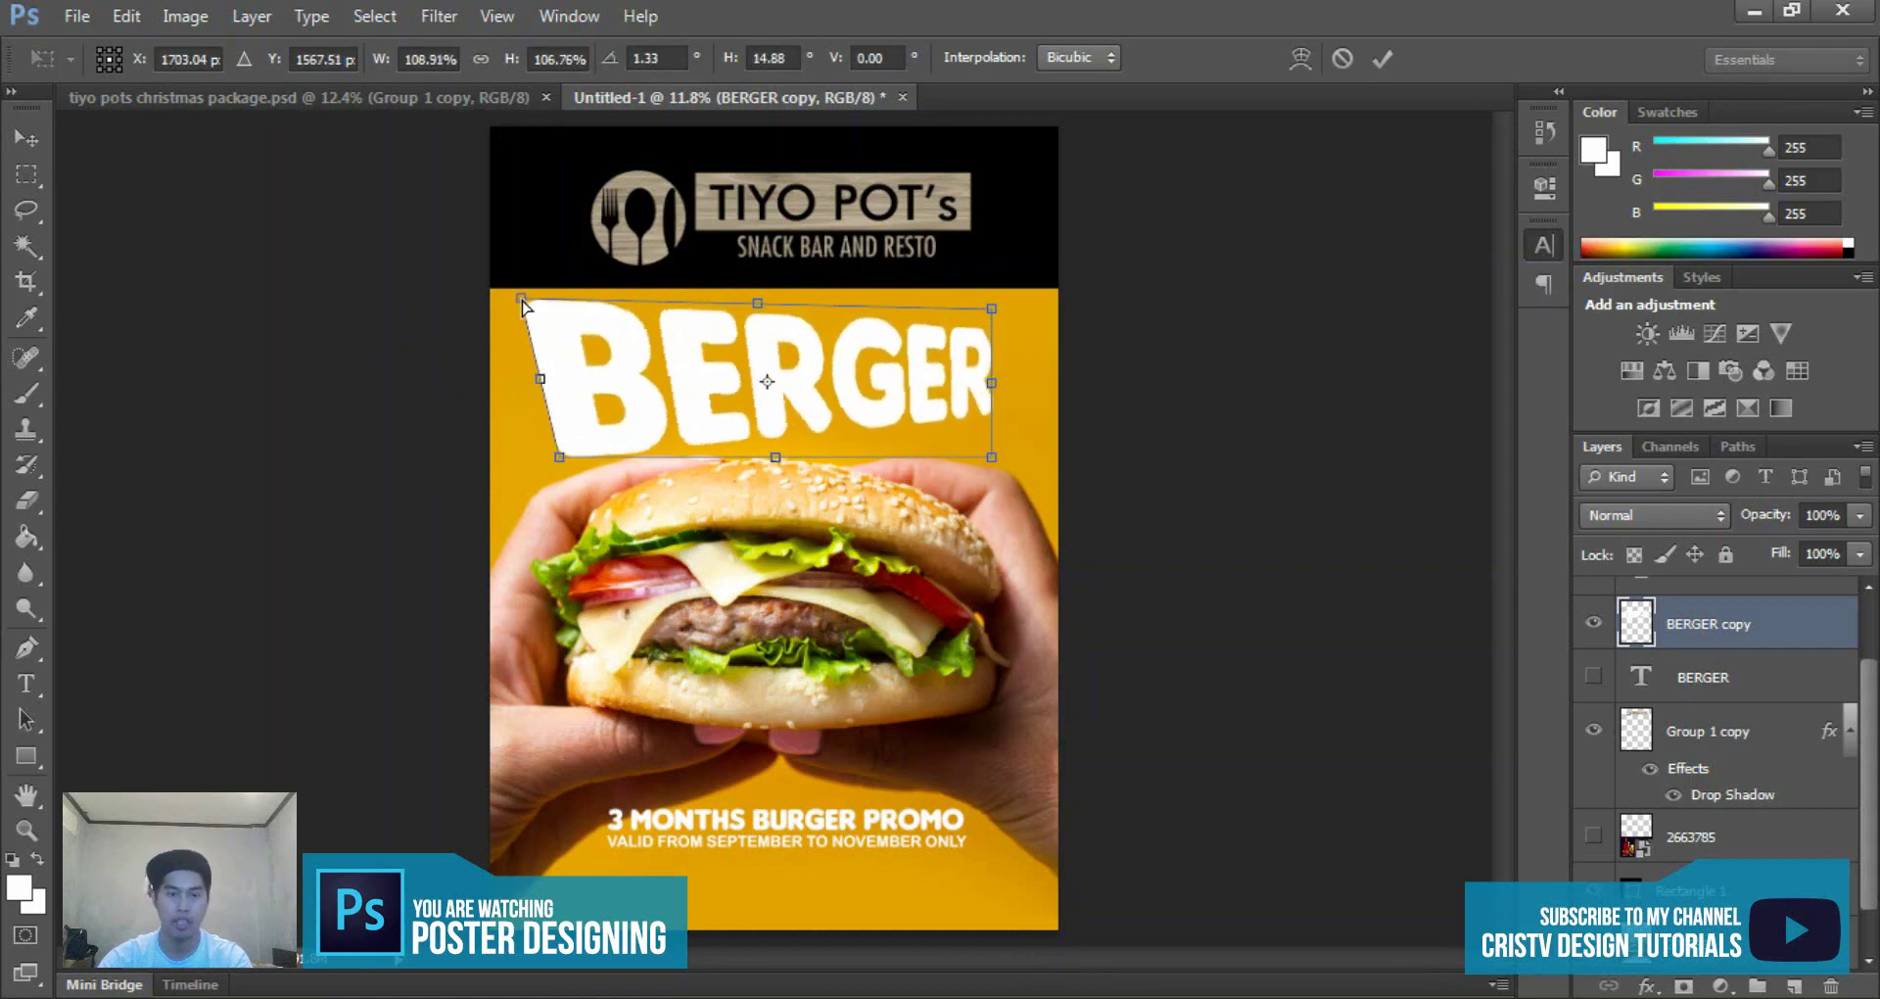
pyautogui.press('Escape')
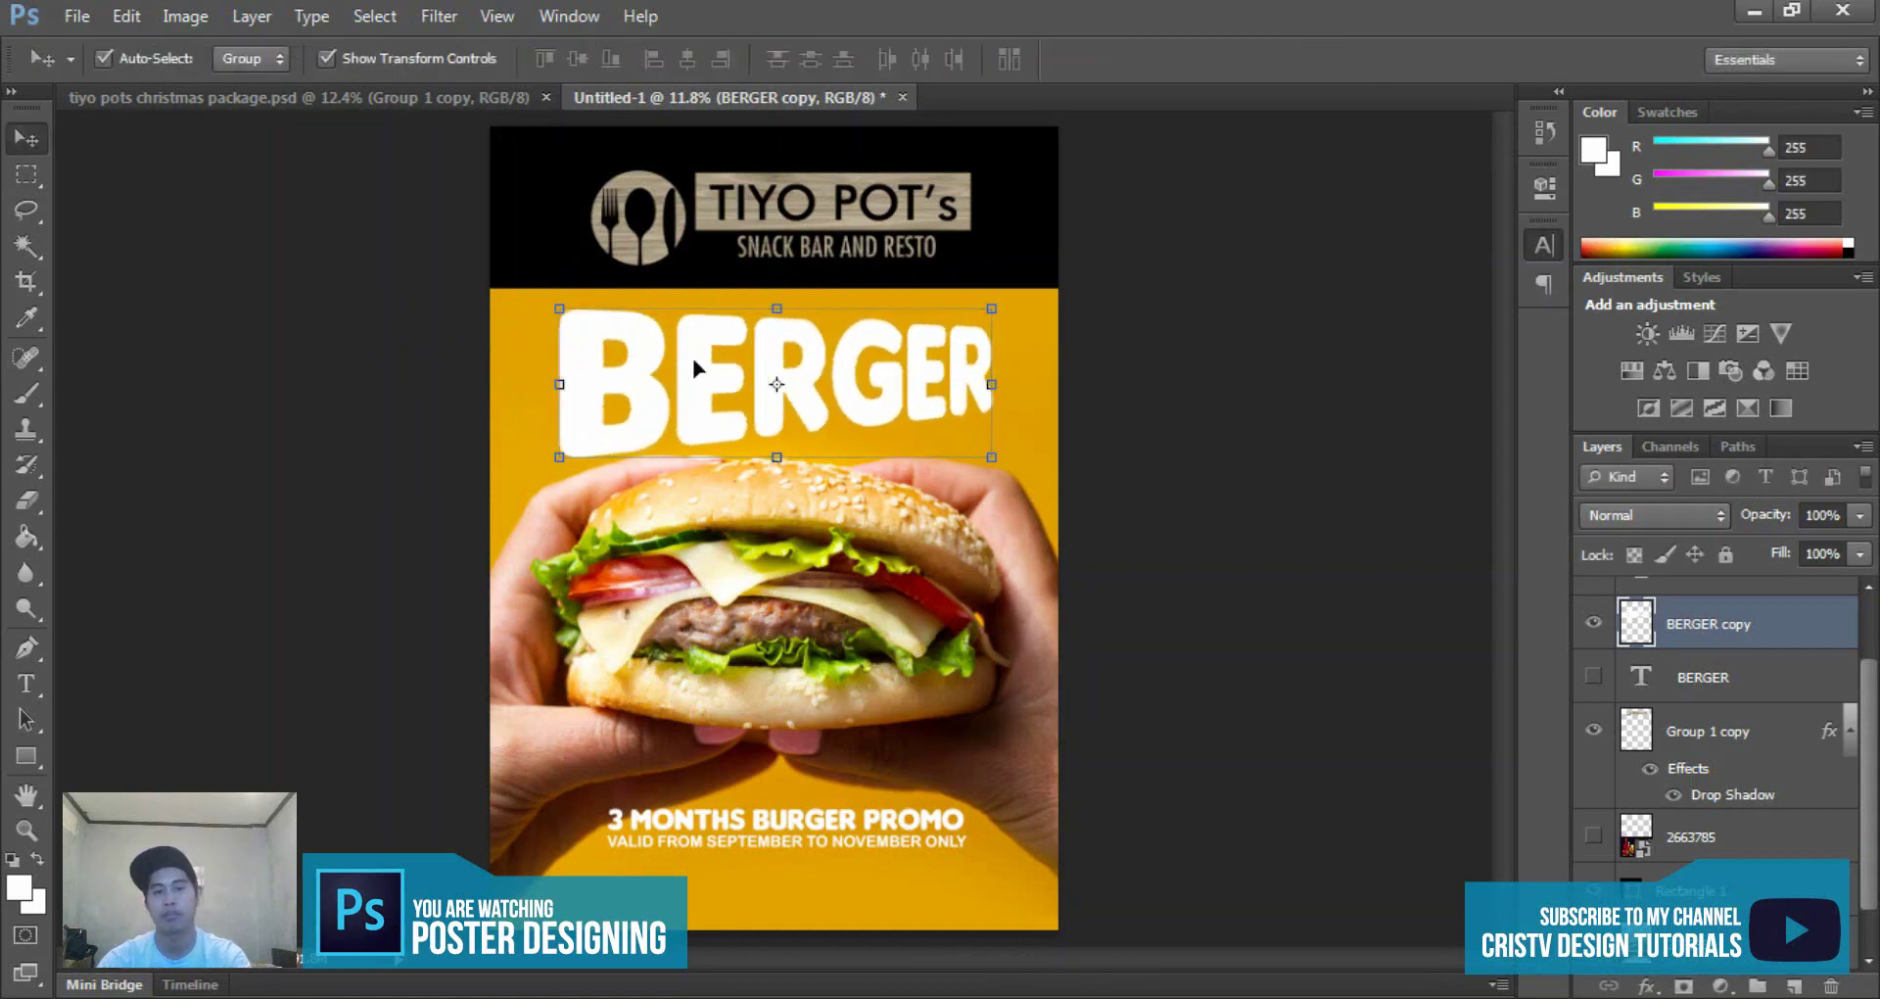
# - Move the burger photo down slightly and reselect the BERGER copy title
pyautogui.scroll(2, 891, 367)
pyautogui.moveTo(892, 345); pyautogui.dragTo(890, 369)
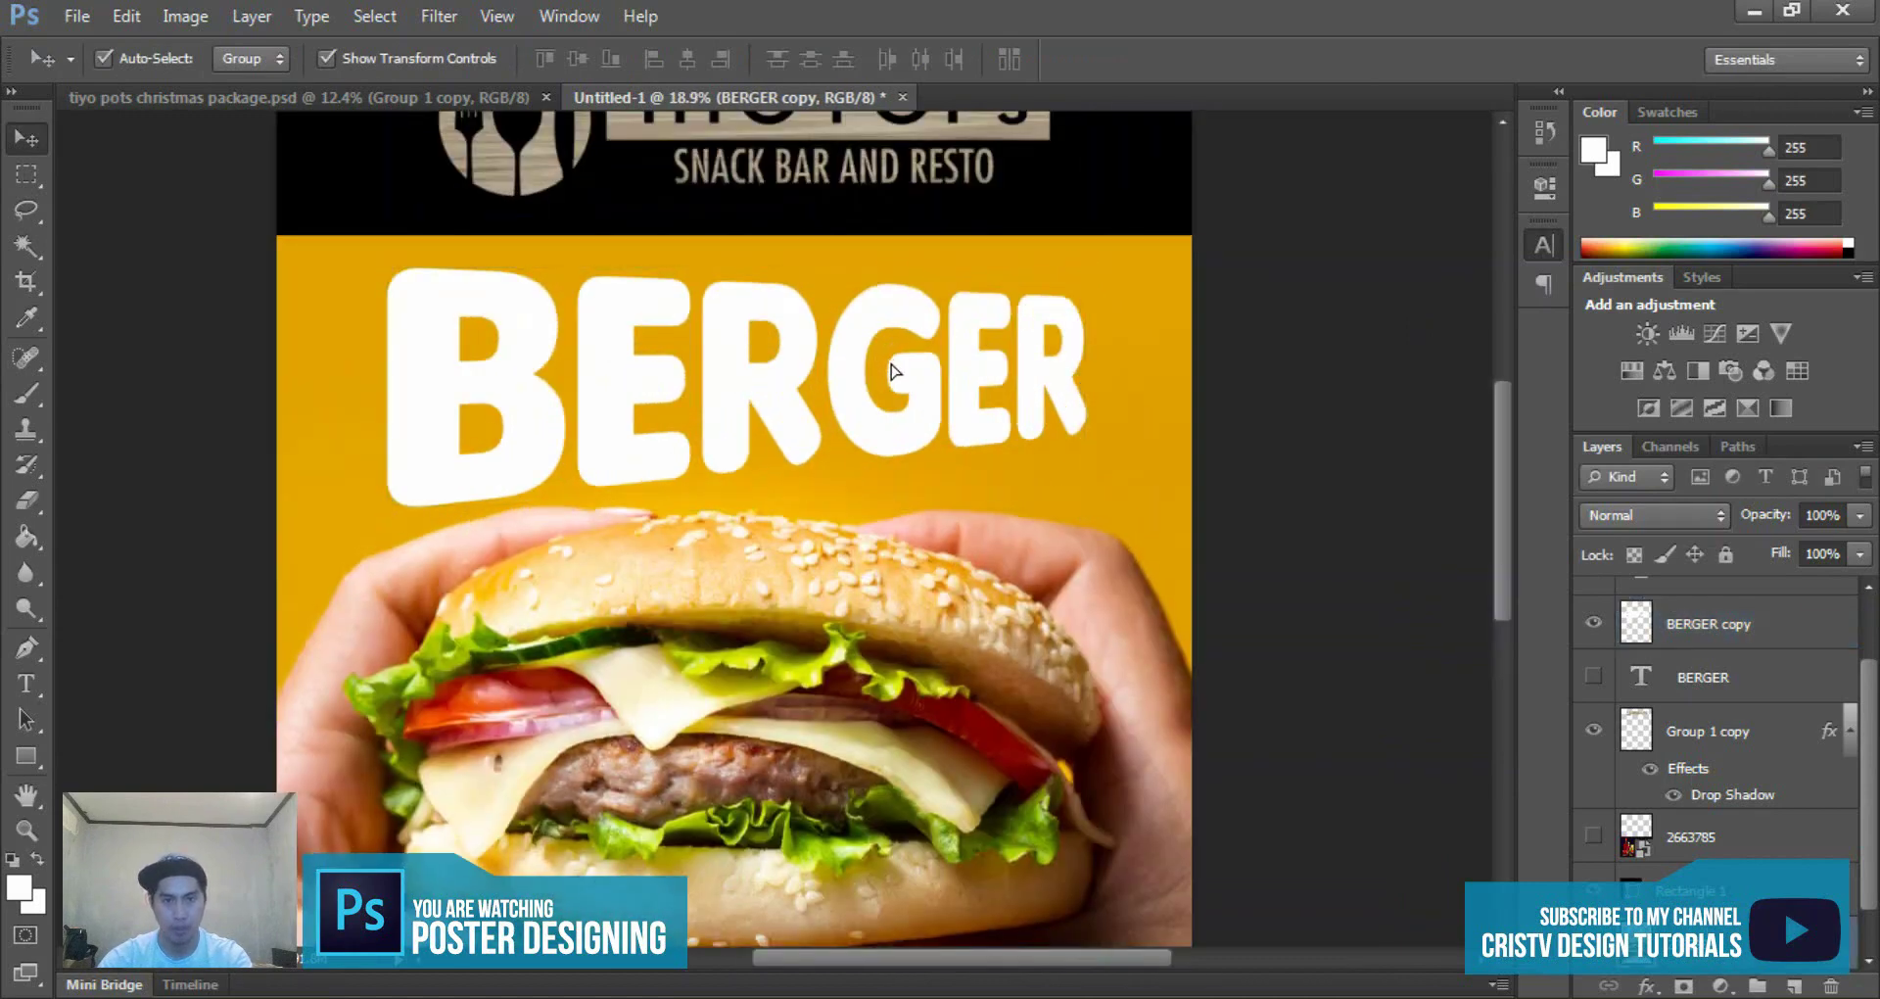
pyautogui.scroll(-3, 891, 375)
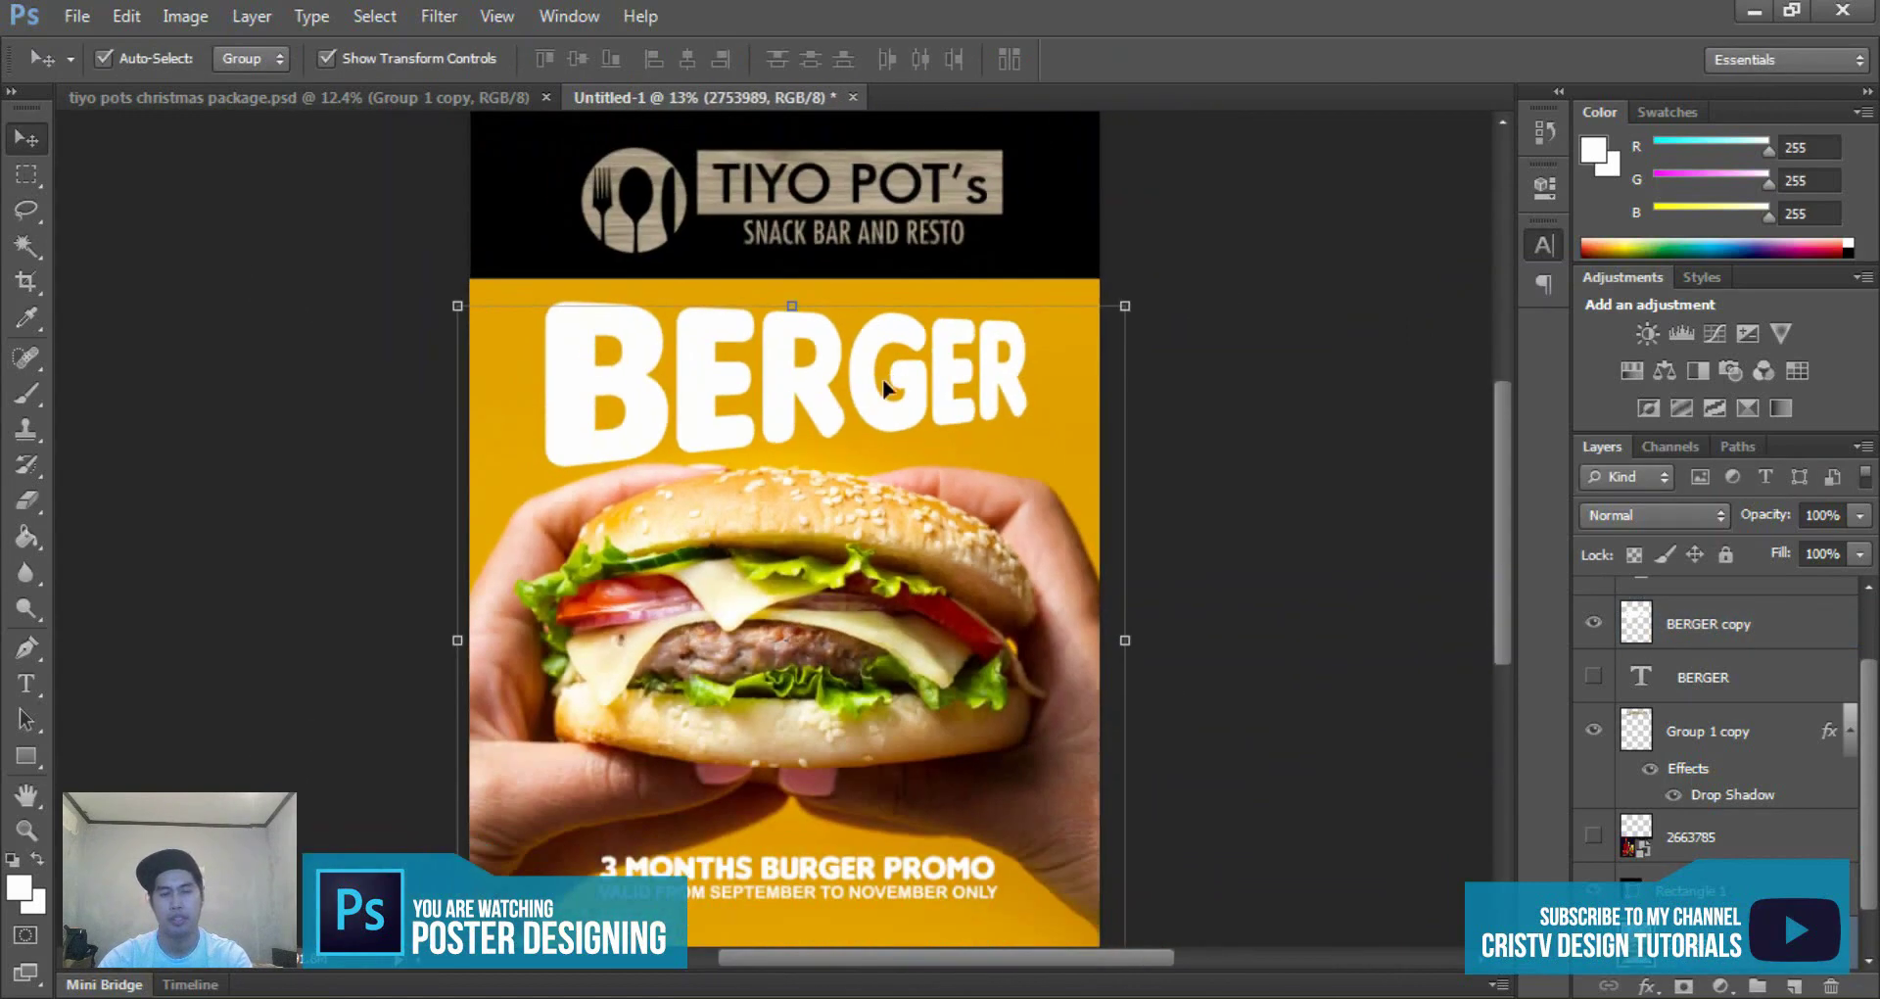
pyautogui.scroll(3, 860, 356)
pyautogui.press('t')
pyautogui.press('v')
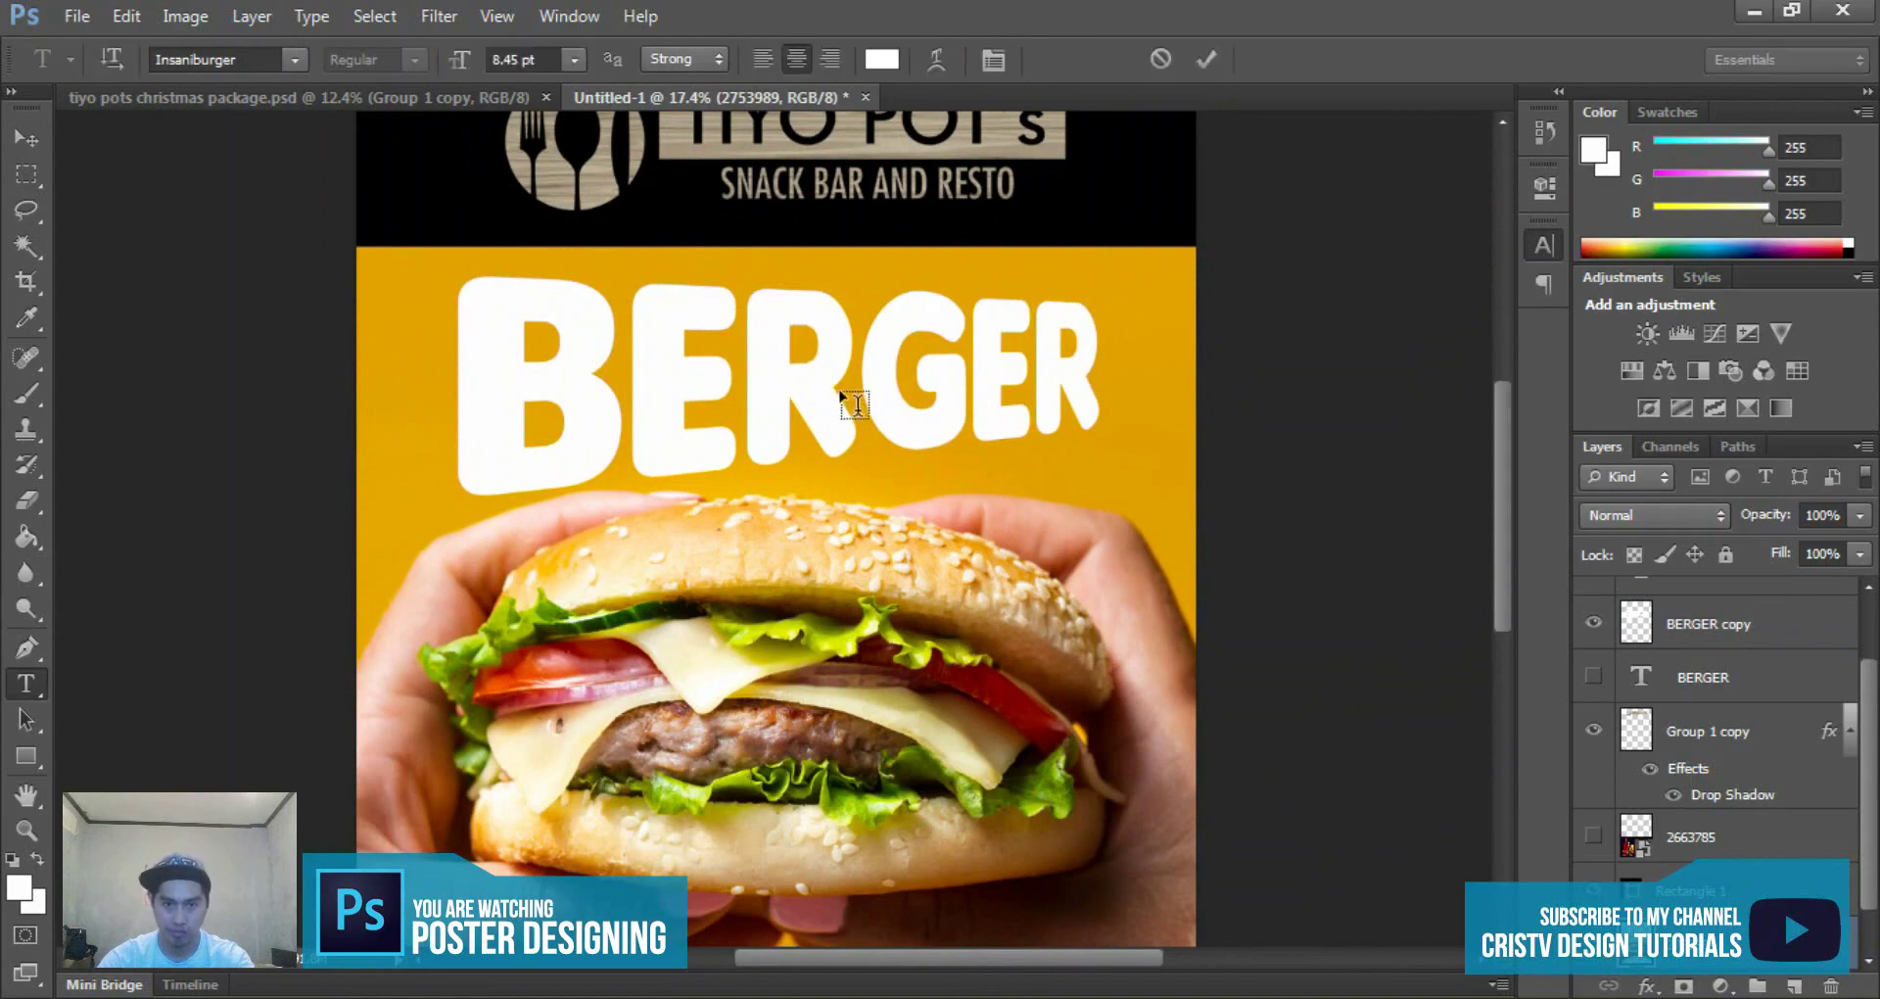
pyautogui.scroll(-1, 861, 412)
pyautogui.scroll(-2, 894, 432)
pyautogui.scroll(-1, 894, 473)
pyautogui.click(825, 409)
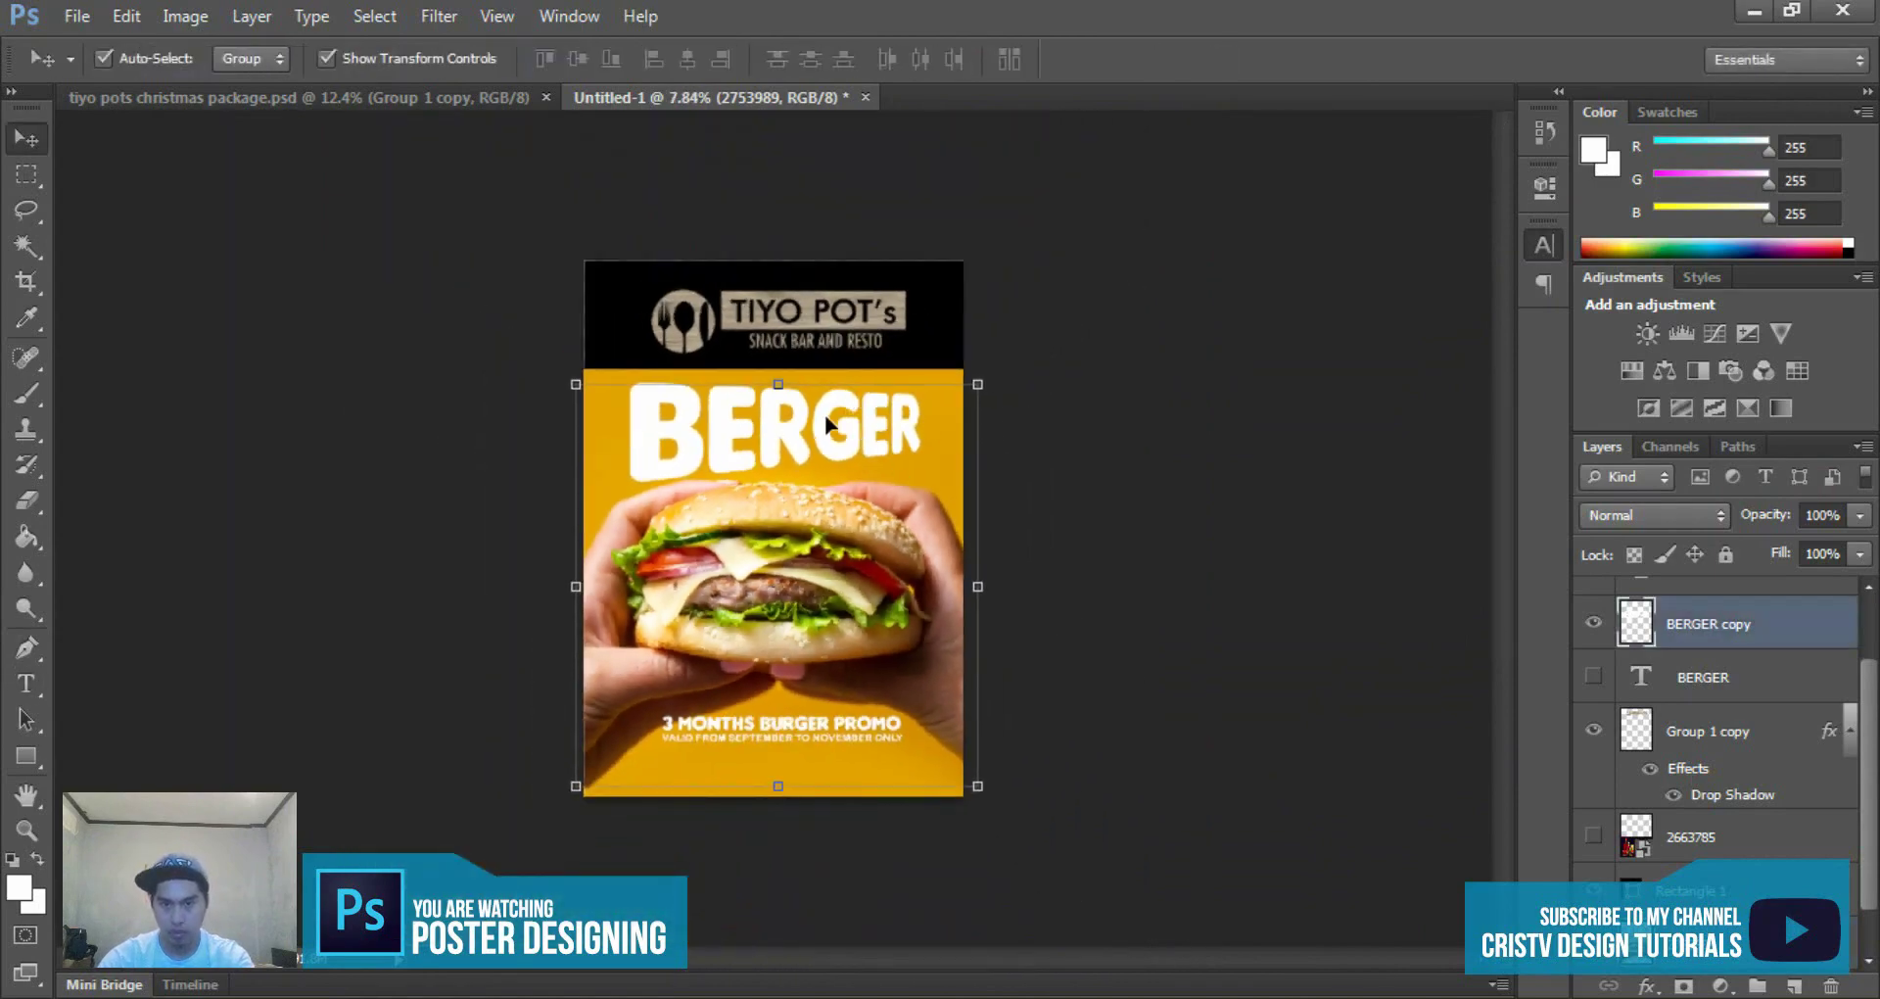
pyautogui.scroll(2, 824, 410)
pyautogui.scroll(1, 825, 410)
# - Hide the BERGER copy layer and show the flat BERGER text layer
pyautogui.click(1593, 676)
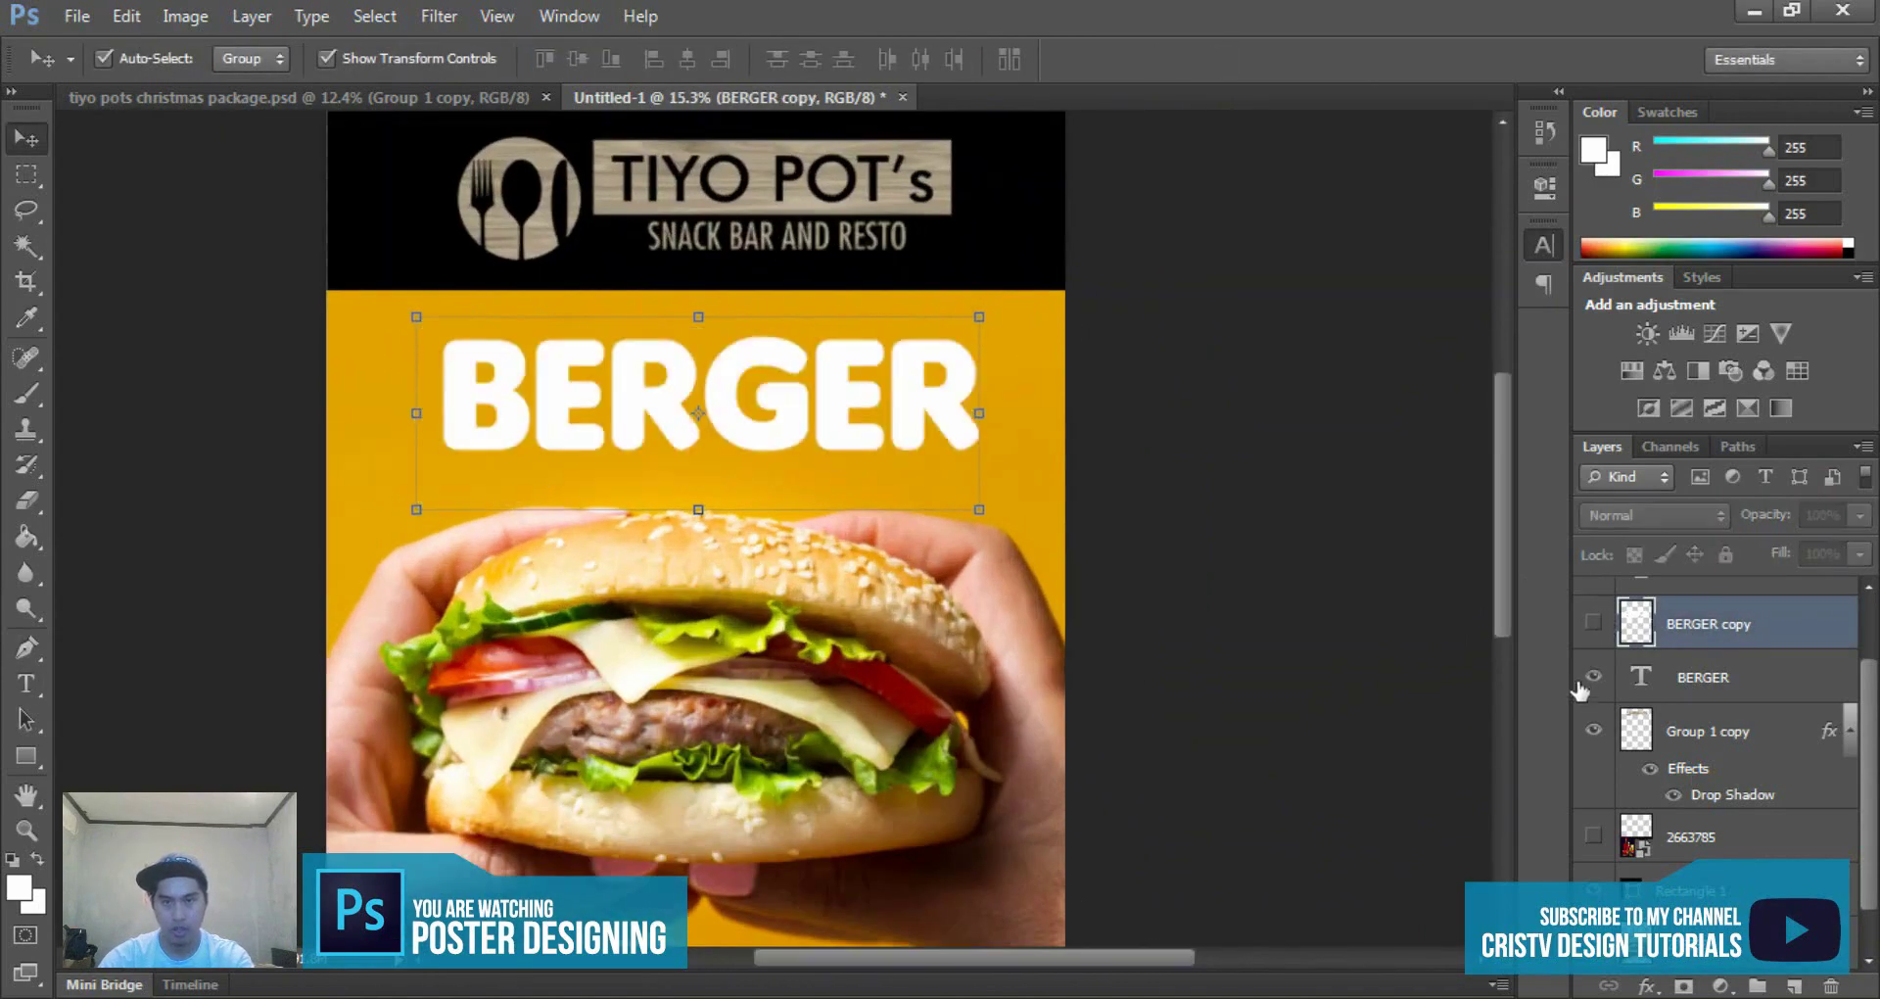
pyautogui.scroll(2, 735, 392)
pyautogui.press('t')
pyautogui.click(734, 336)
# - Colour the letters BER dark maroon, leaving GER white
pyautogui.moveTo(460, 342); pyautogui.dragTo(739, 238)
pyautogui.hotkey('ctrl', 'a')
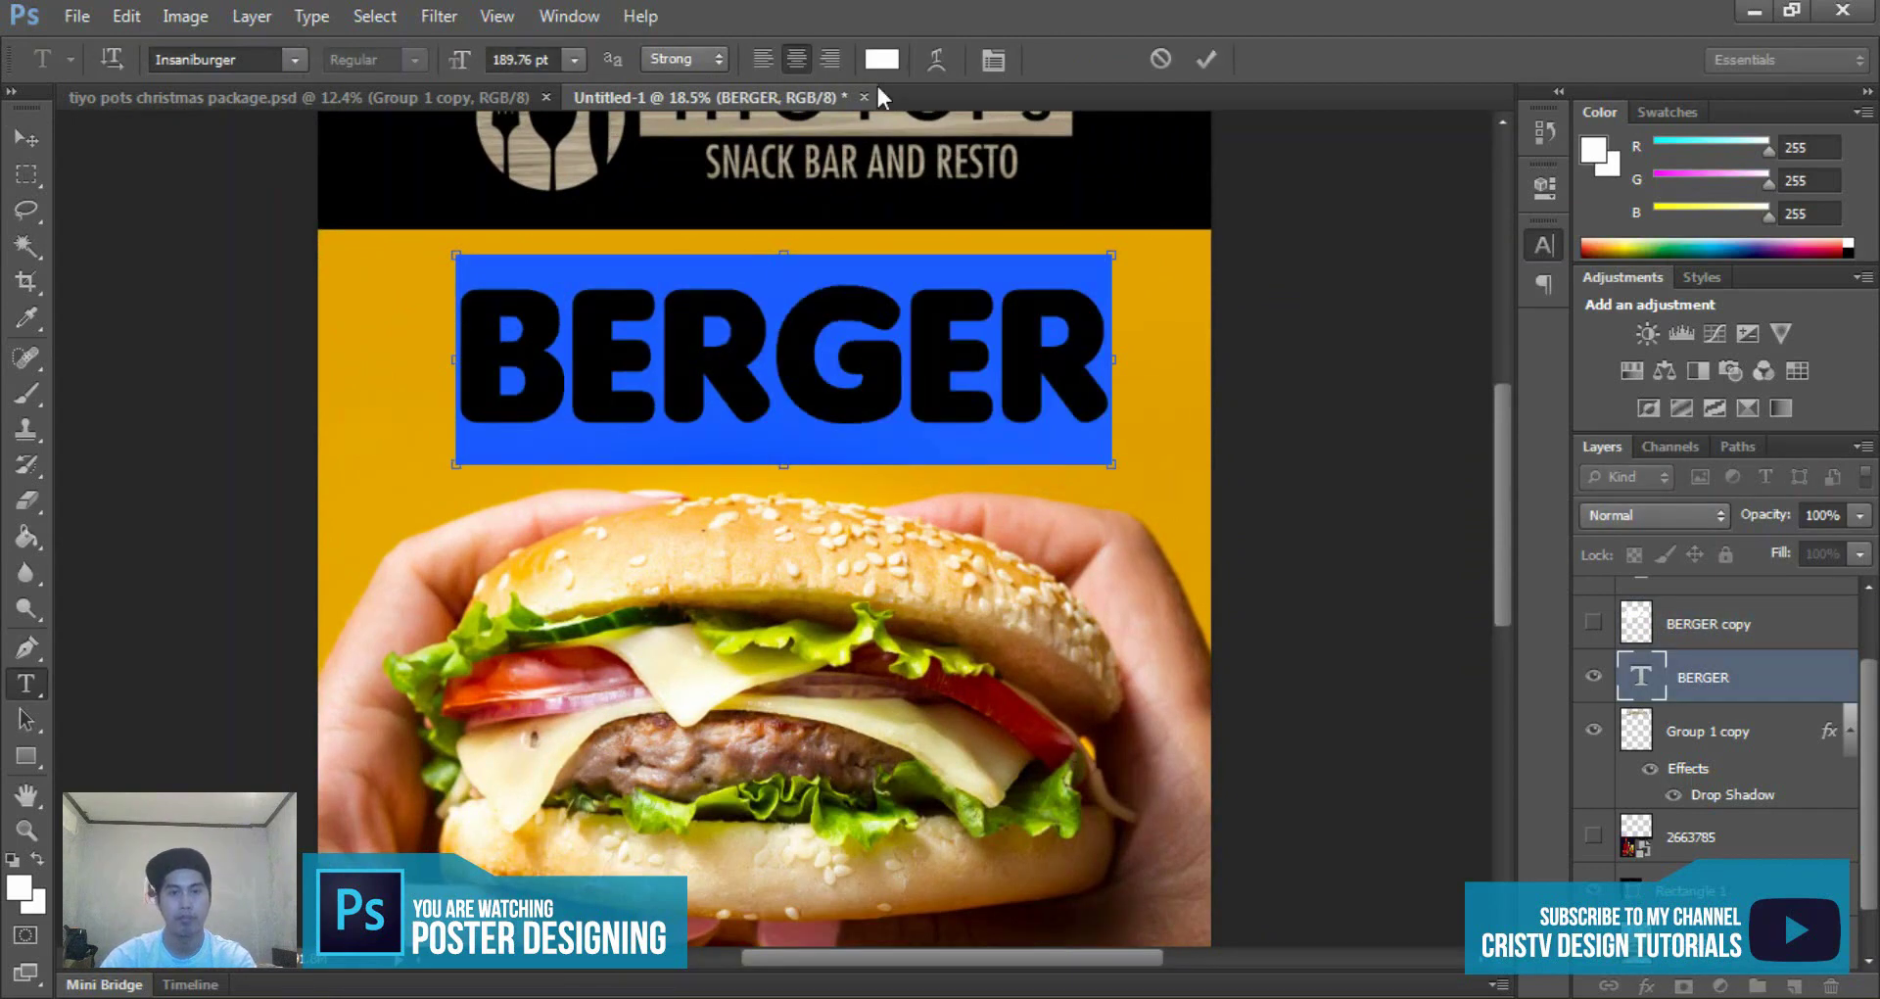
pyautogui.moveTo(743, 323); pyautogui.dragTo(405, 248)
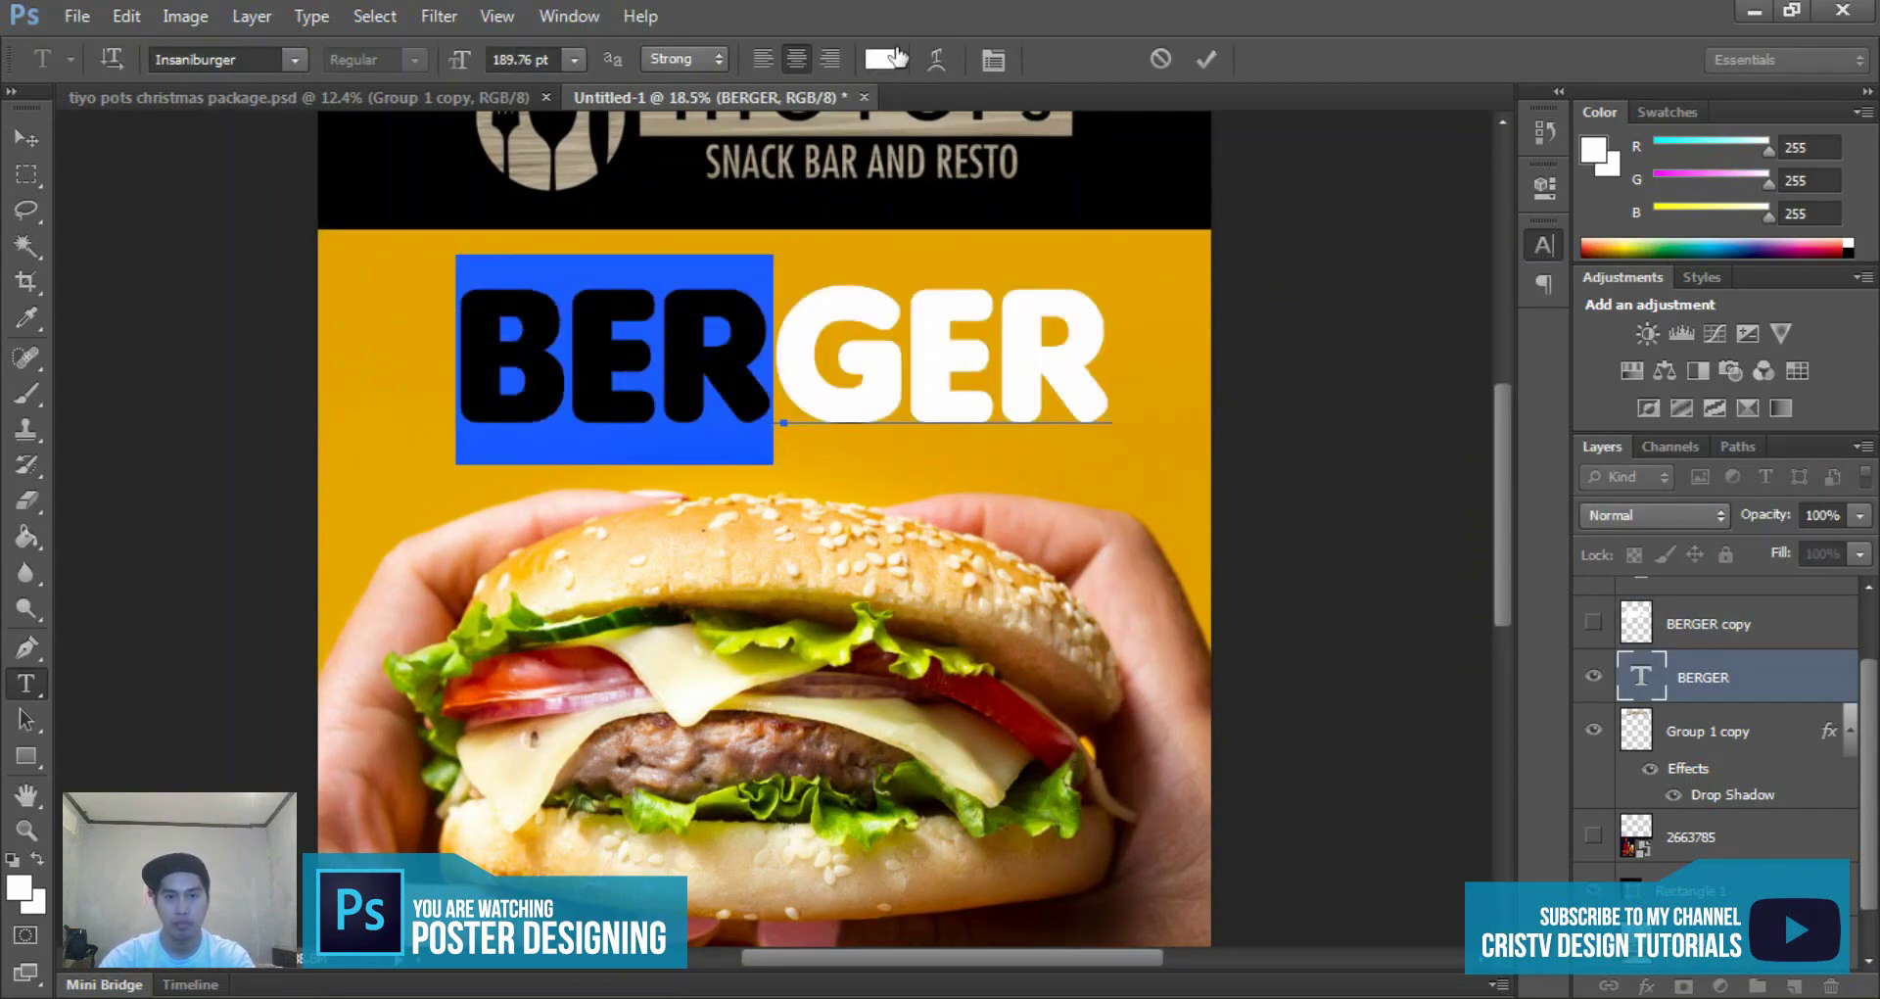
pyautogui.click(886, 59)
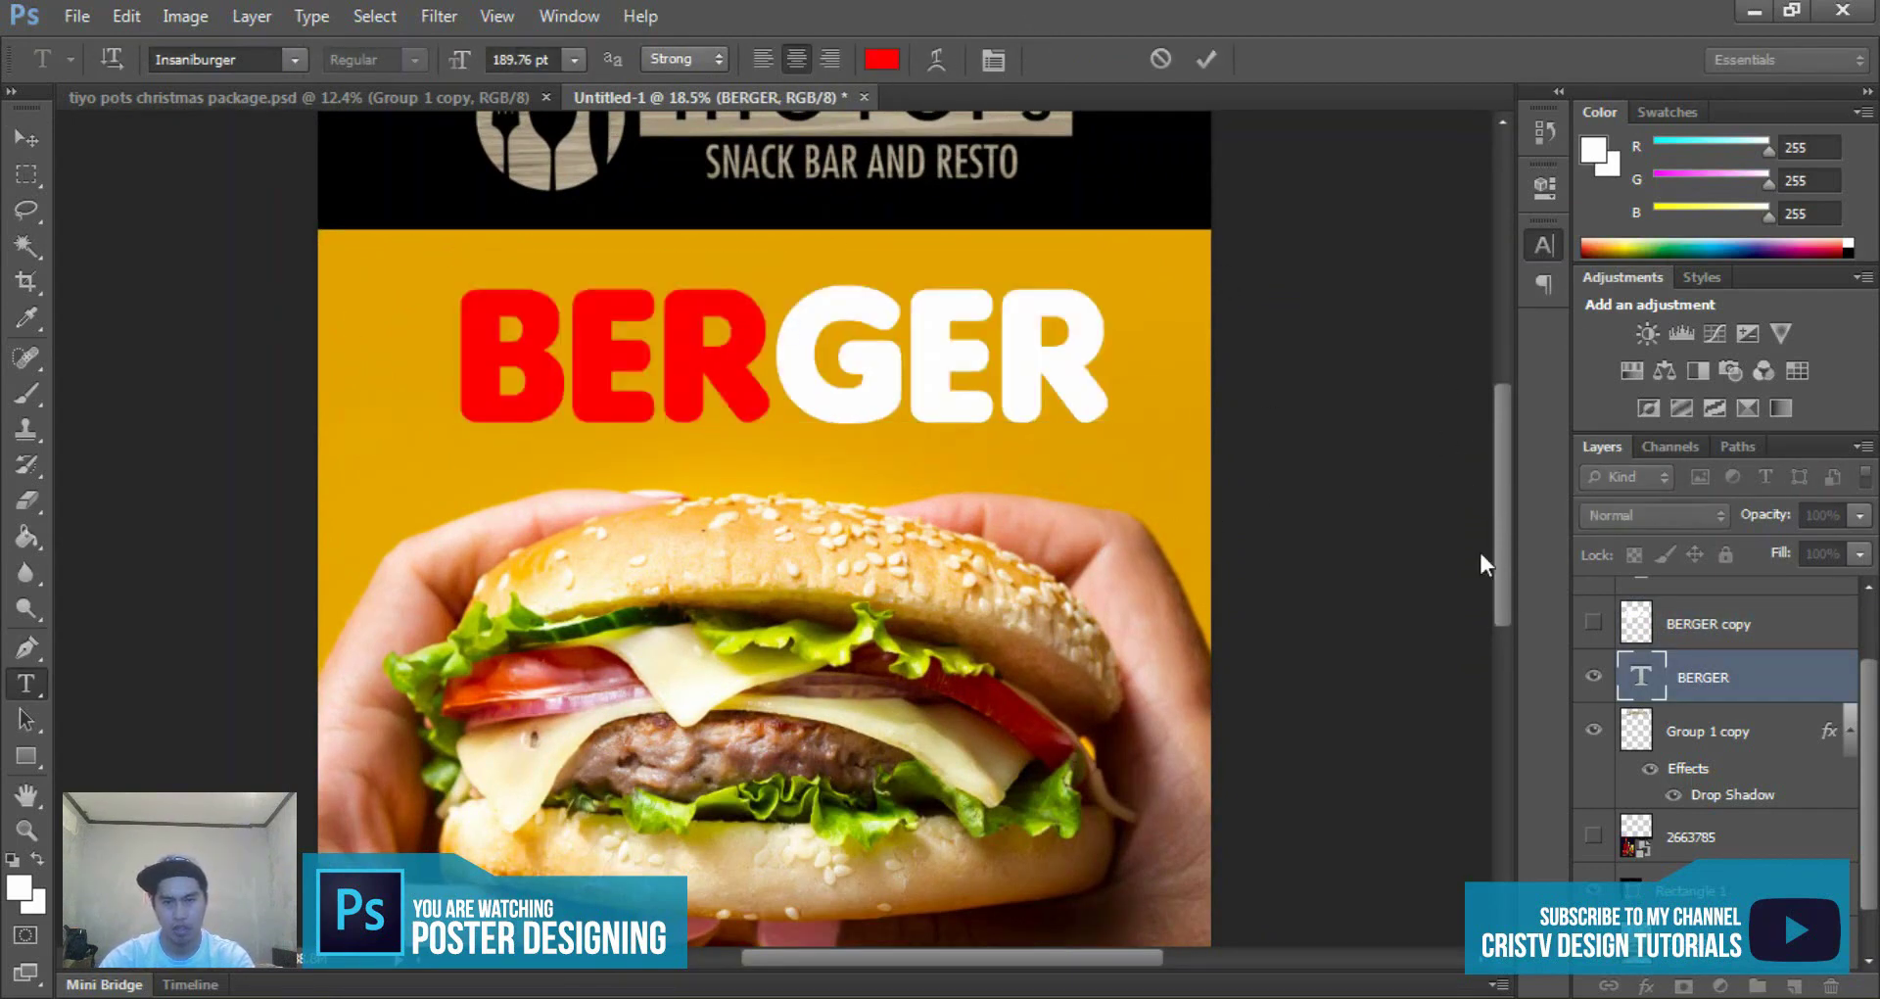
pyautogui.moveTo(1392, 545); pyautogui.dragTo(1343, 514)
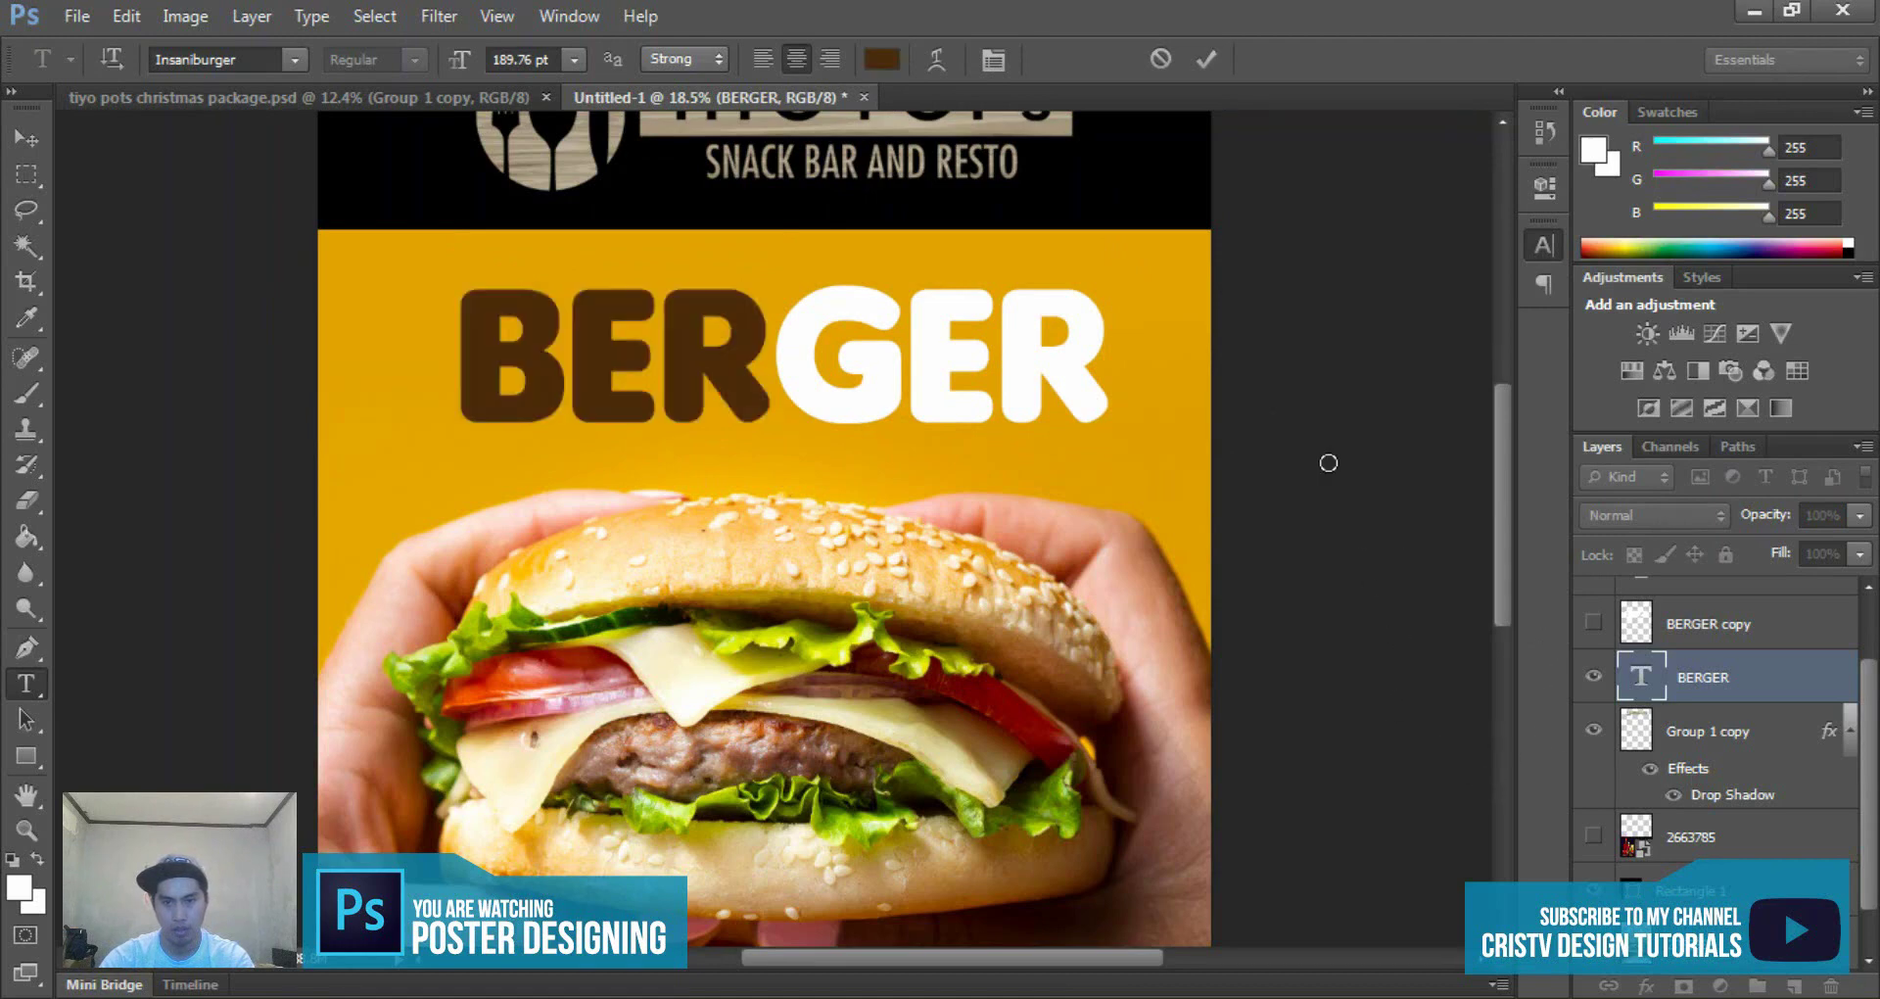
pyautogui.moveTo(1434, 570)
pyautogui.mouseDown()
pyautogui.moveTo(1414, 692)
pyautogui.moveTo(1417, 664)
pyautogui.mouseUp()
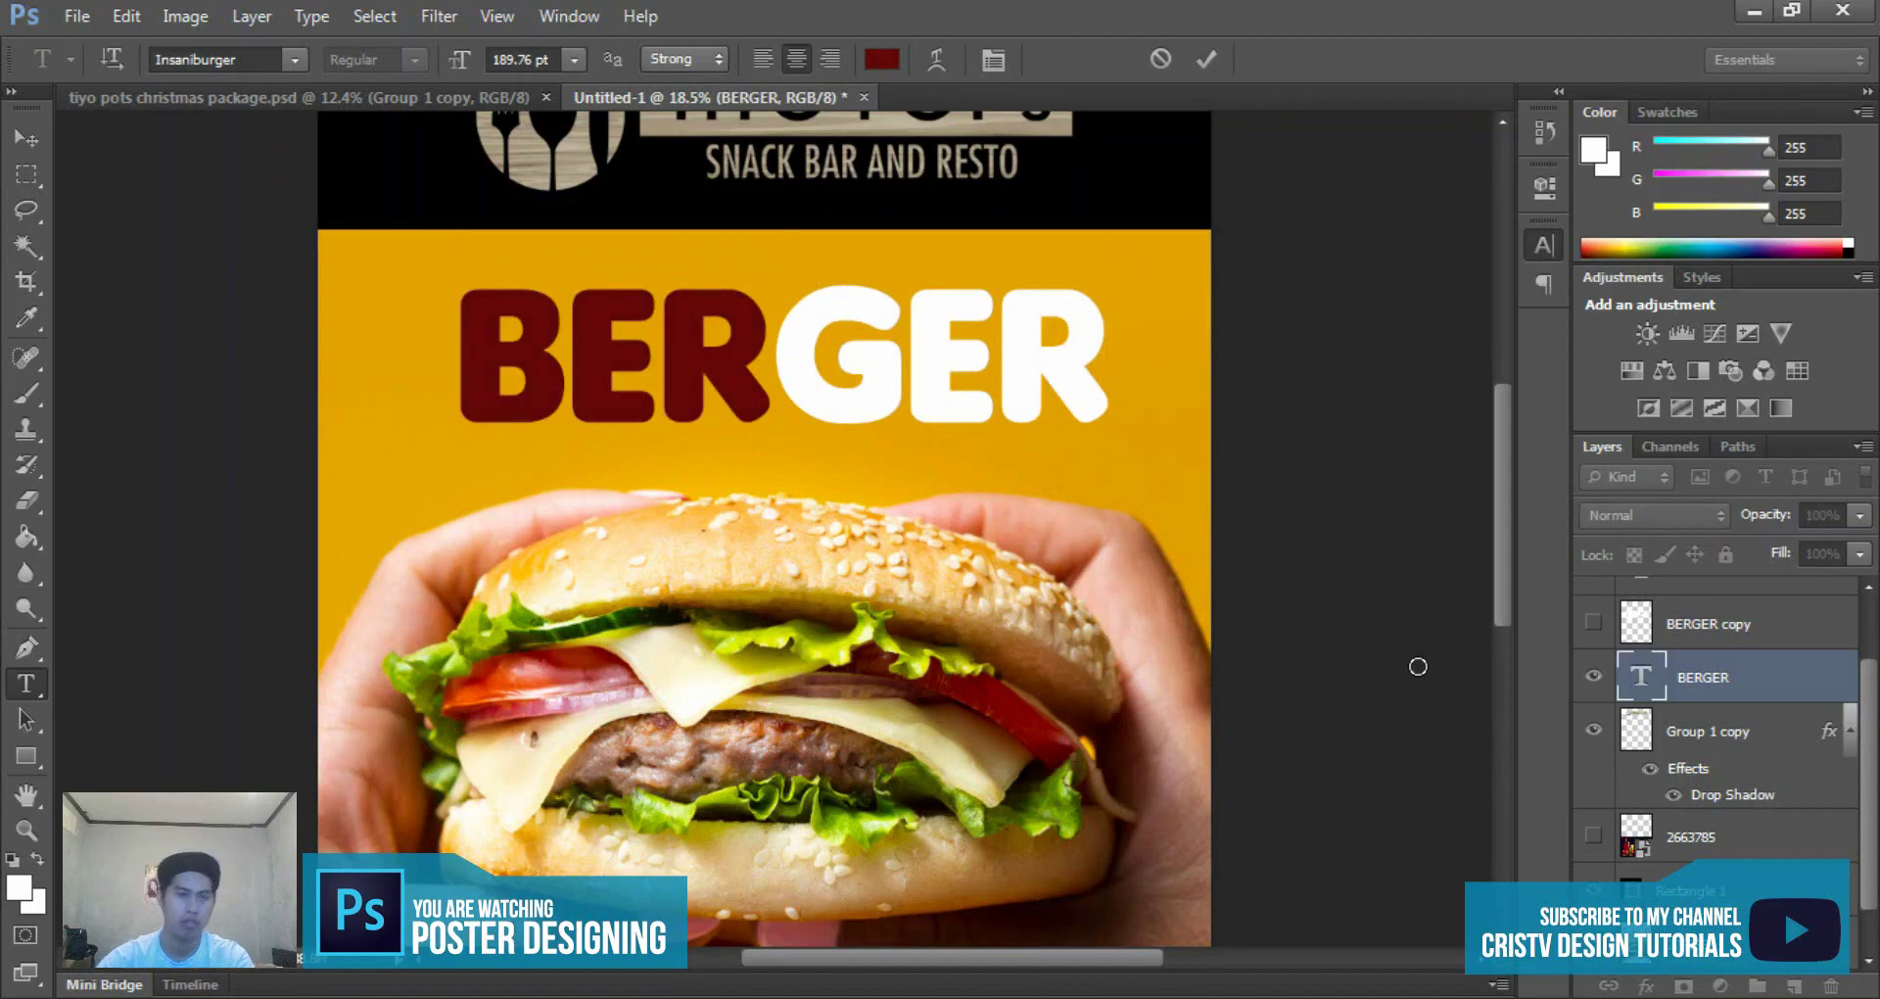
pyautogui.press('v')
pyautogui.scroll(-3, 777, 370)
# - Switch to the tiyo pots christmas package document and zoom in on the Event Party poster
pyautogui.scroll(2, 835, 383)
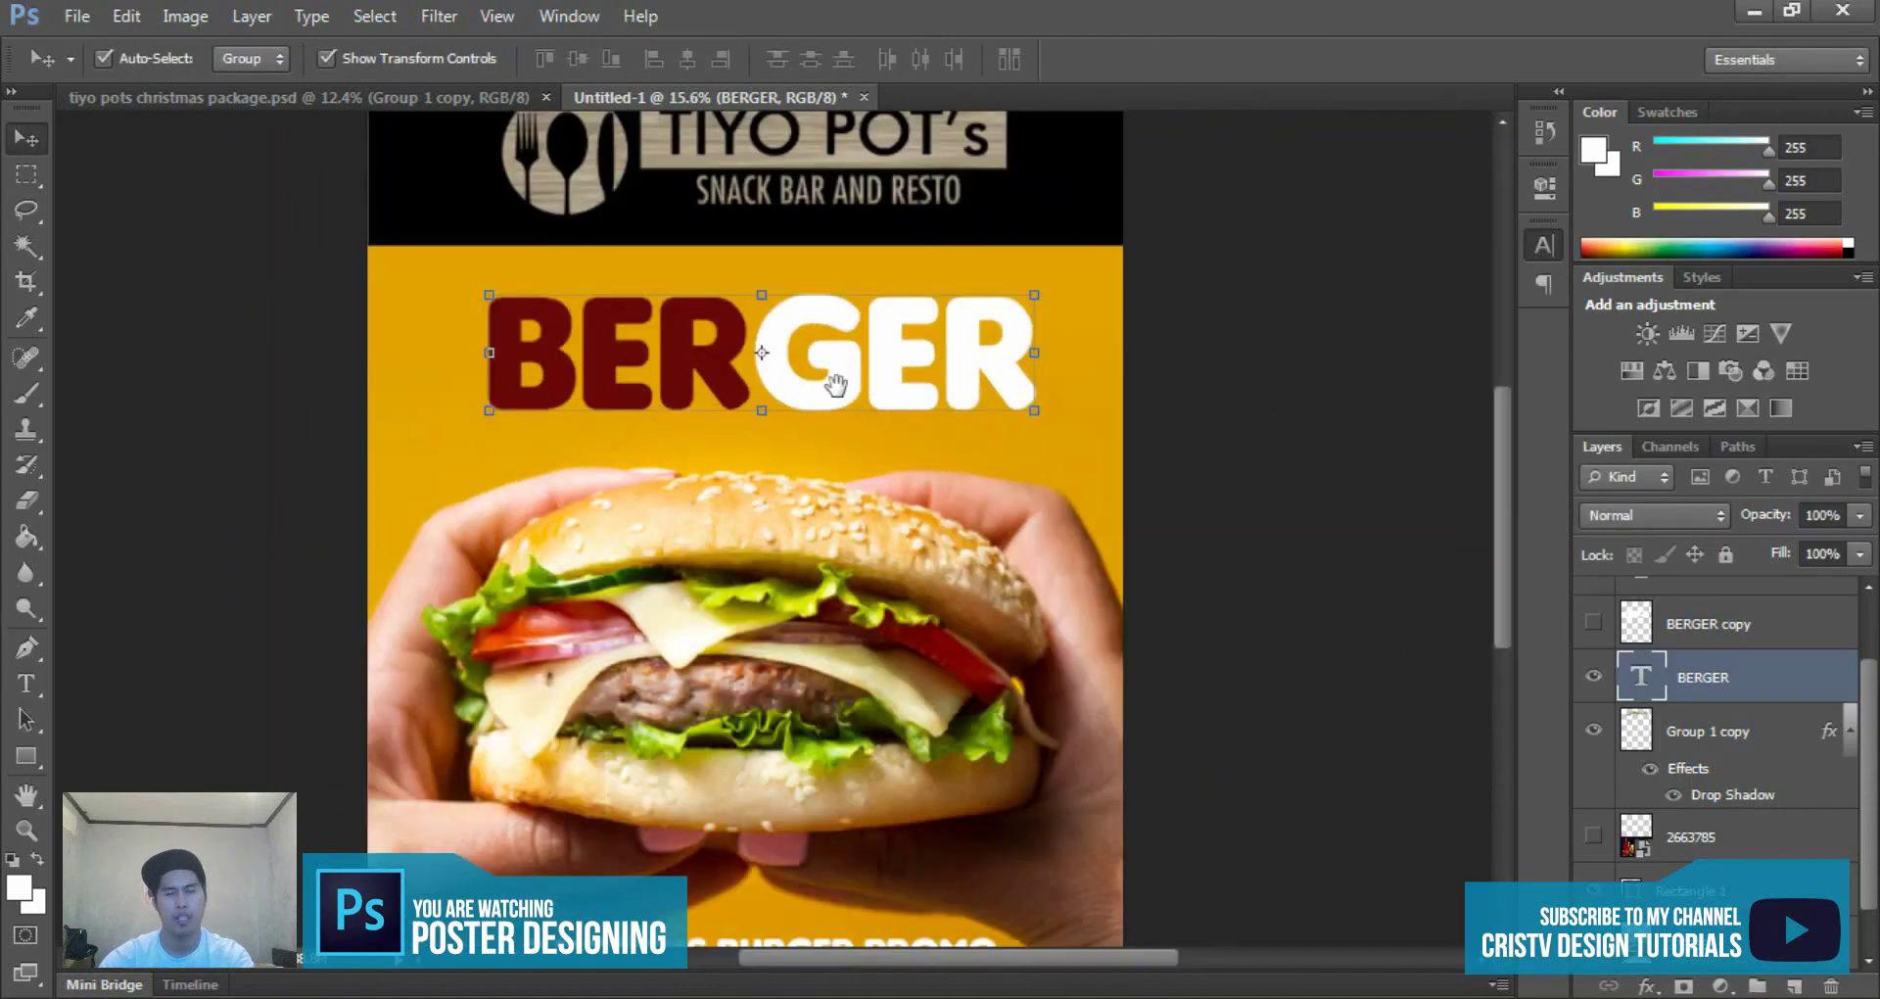
pyautogui.scroll(1, 835, 382)
pyautogui.scroll(-3, 844, 376)
pyautogui.scroll(1, 871, 431)
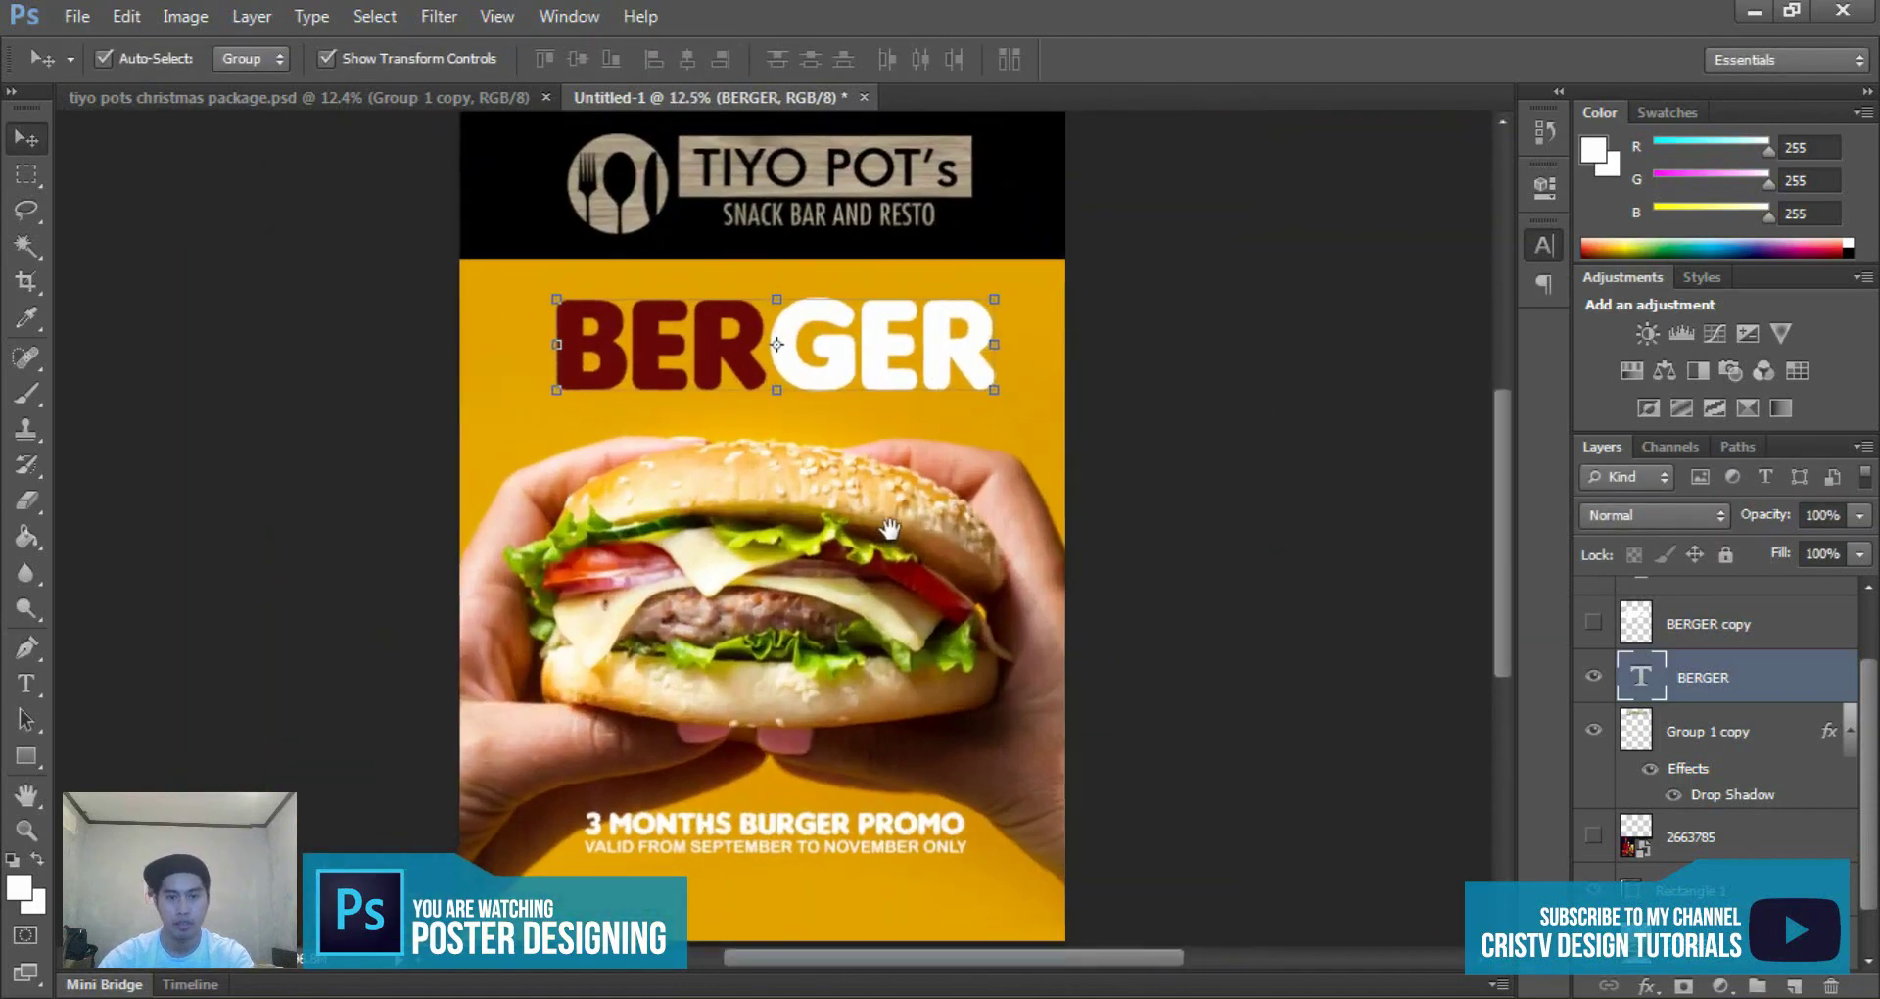
pyautogui.scroll(2, 889, 528)
pyautogui.scroll(-1, 871, 558)
pyautogui.scroll(2, 842, 607)
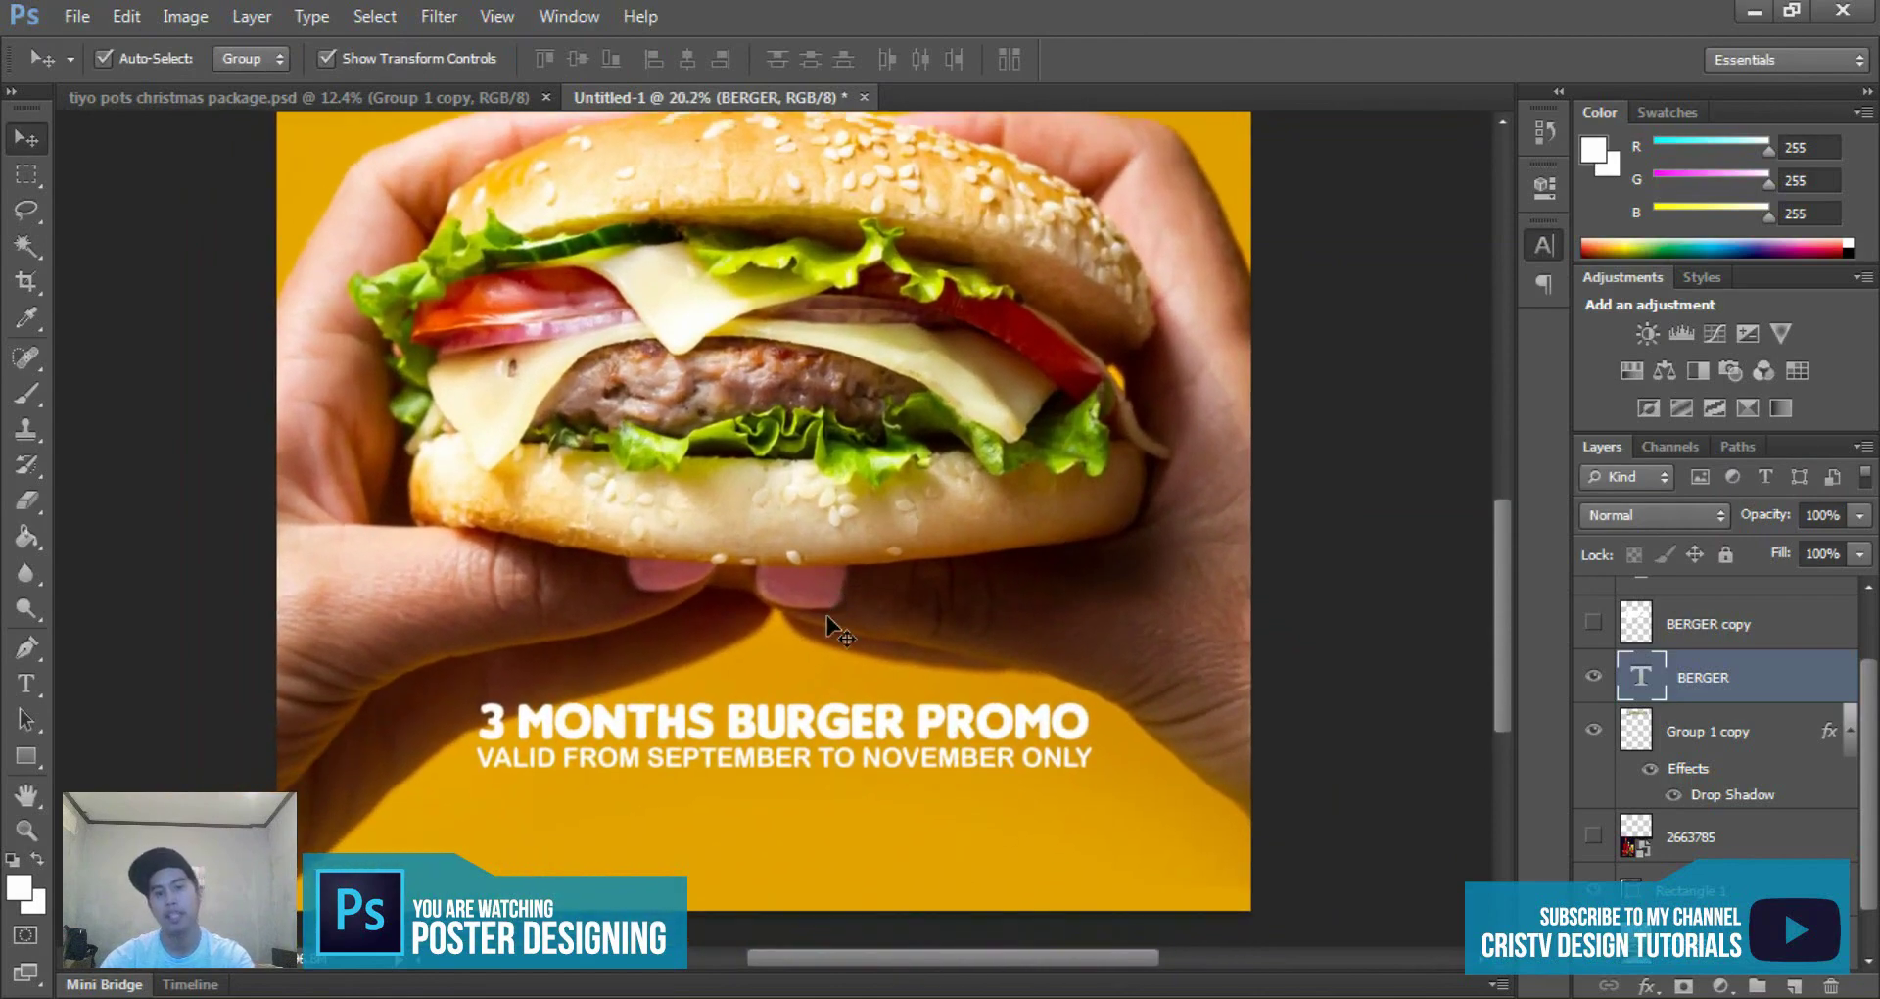
pyautogui.scroll(-1, 848, 709)
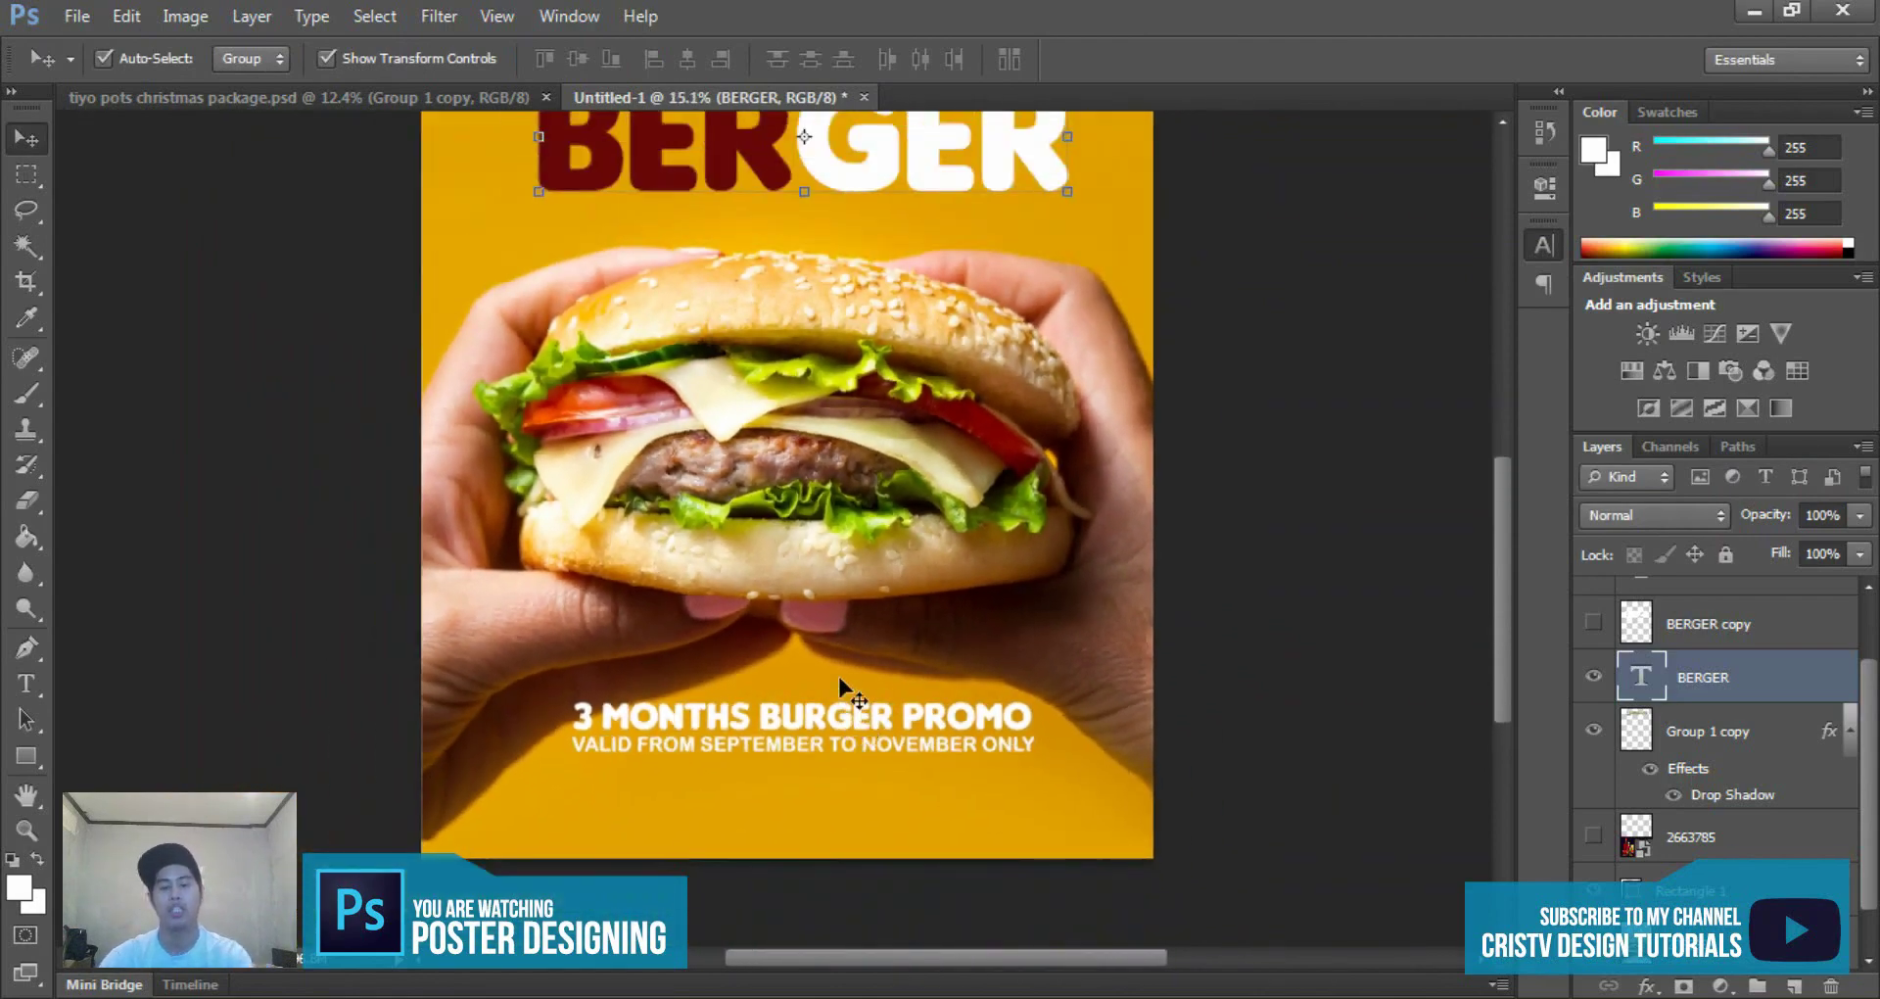
pyautogui.scroll(-1, 807, 680)
pyautogui.scroll(2, 807, 679)
pyautogui.scroll(-2, 950, 497)
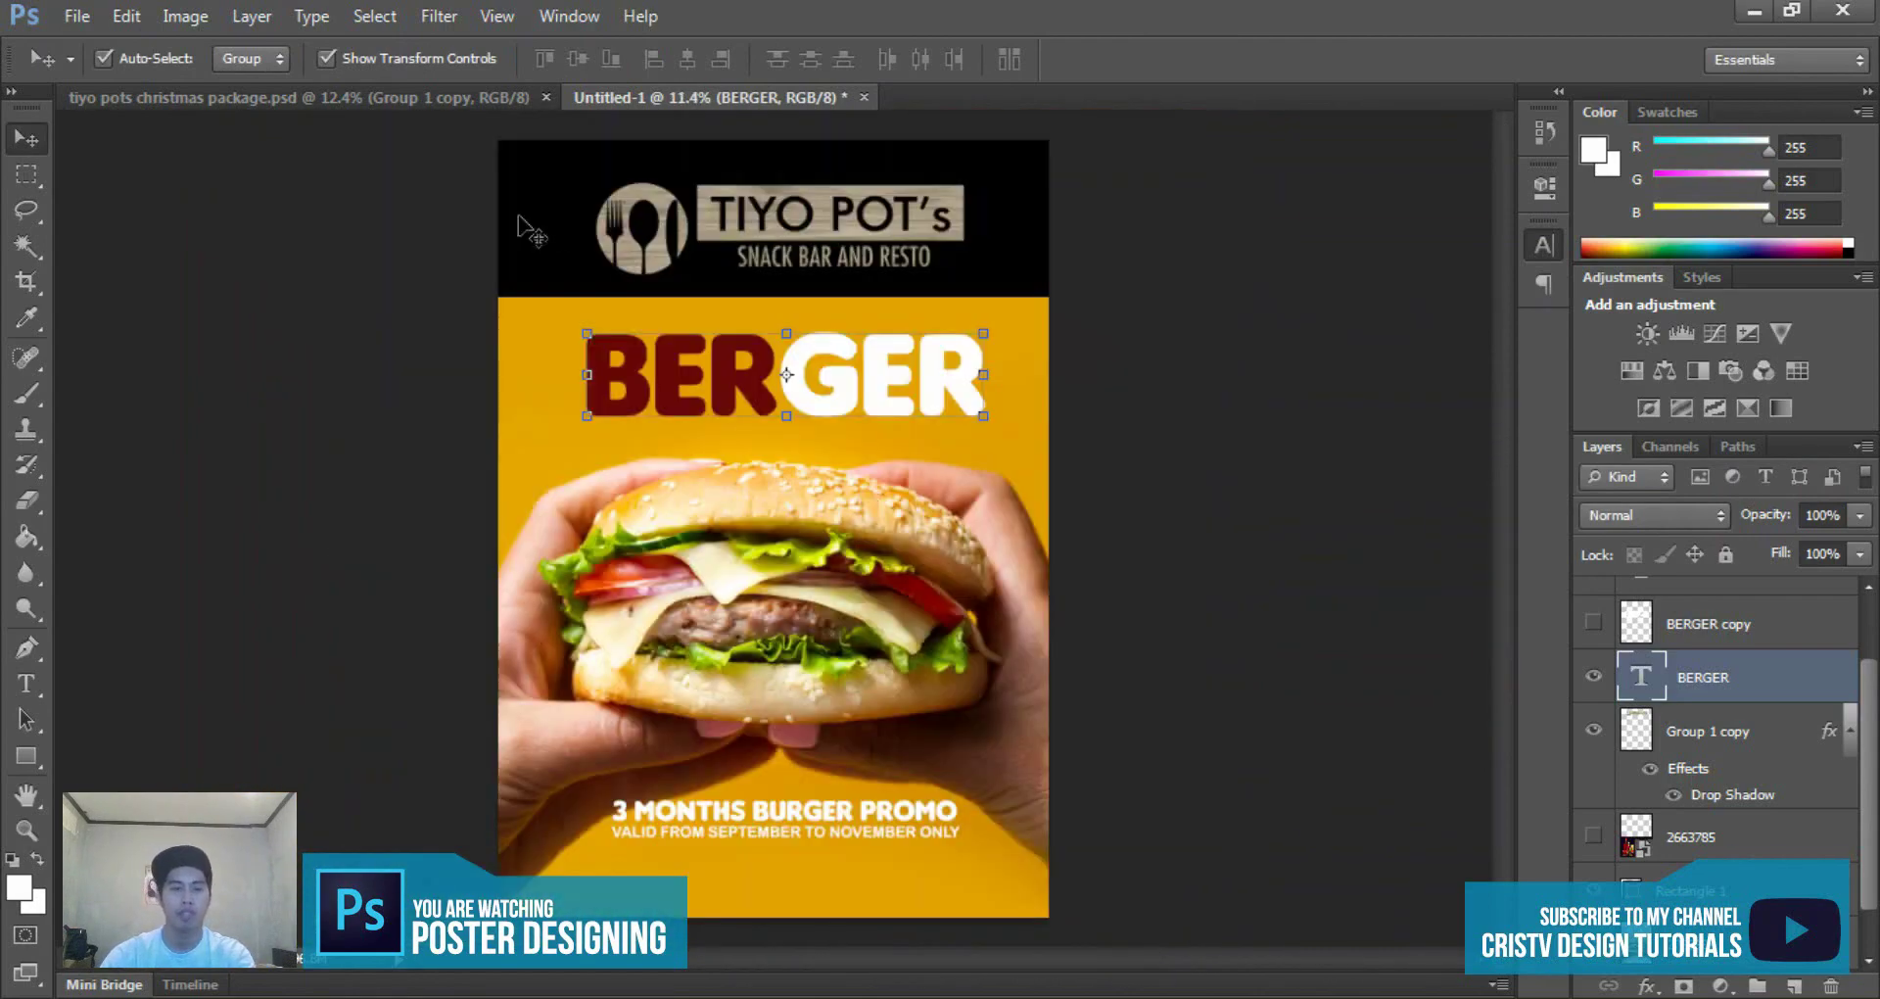
pyautogui.click(346, 98)
pyautogui.scroll(2, 1009, 392)
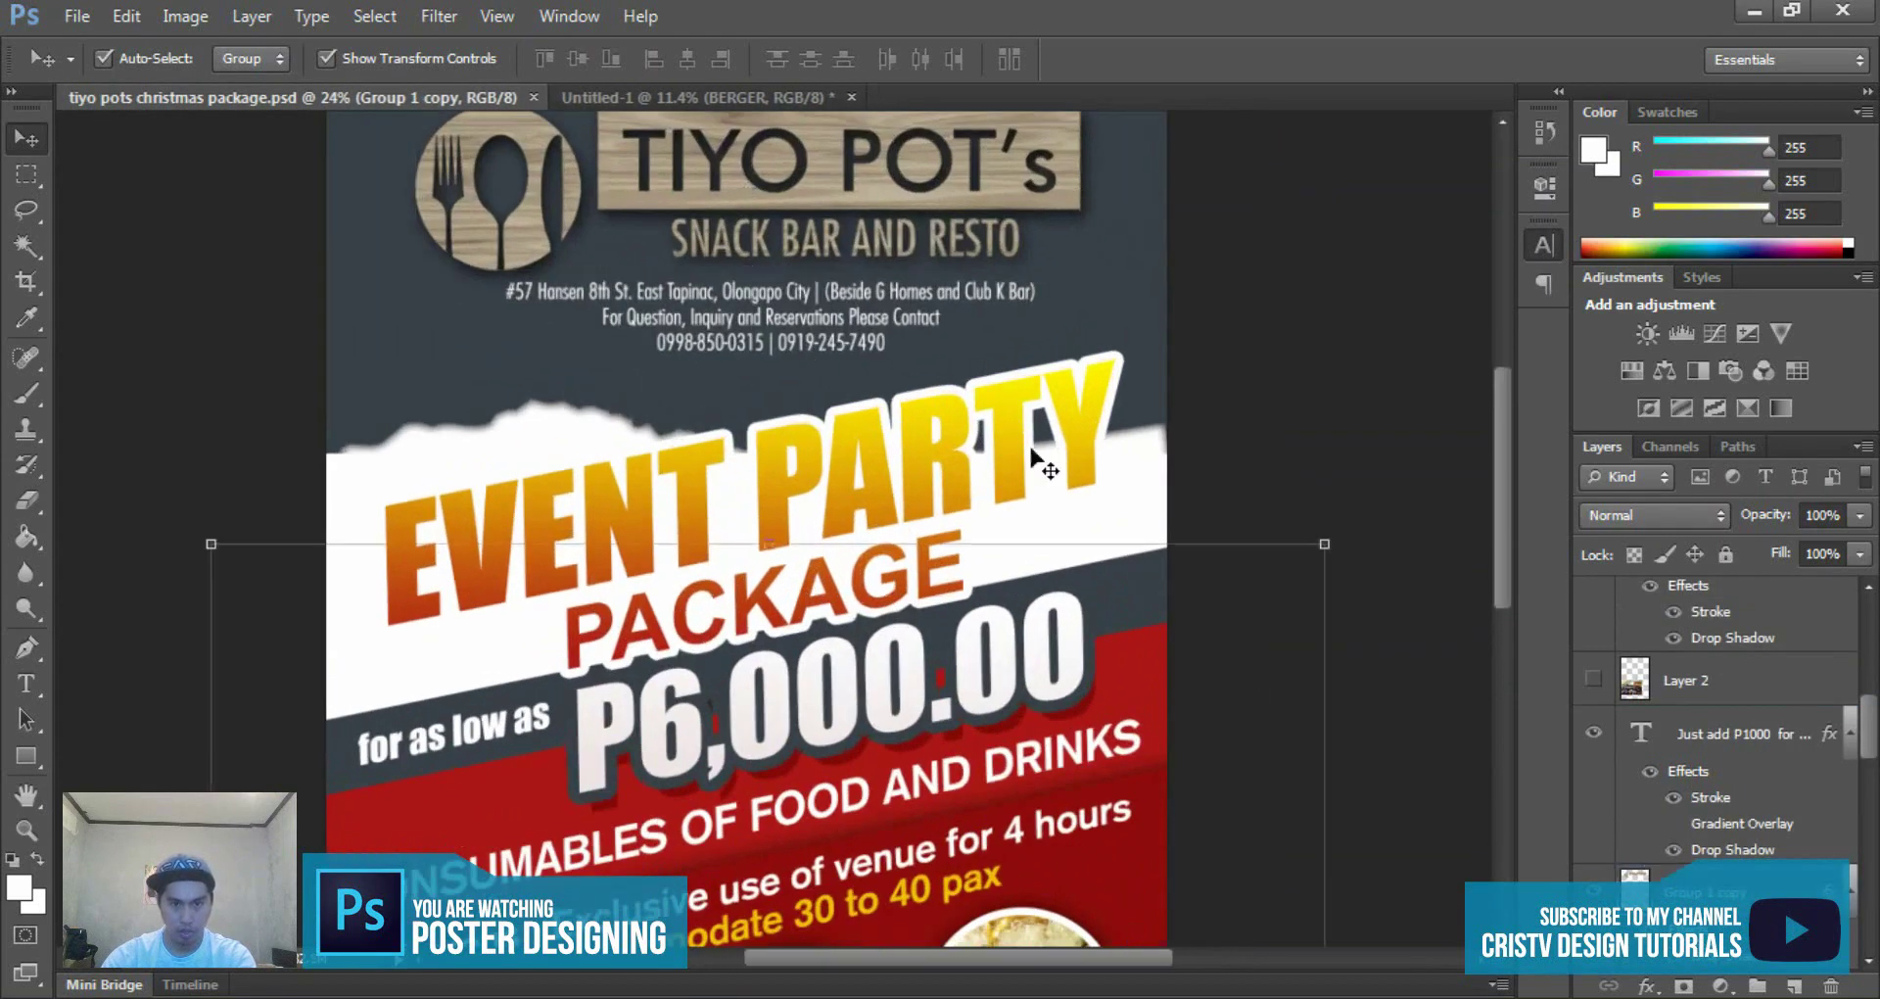
pyautogui.moveTo(737, 328)
pyautogui.mouseDown()
pyautogui.moveTo(555, 98)
pyautogui.moveTo(762, 877)
pyautogui.mouseUp()
# - Open the copied address text block on the burger poster for editing
pyautogui.scroll(2, 916, 677)
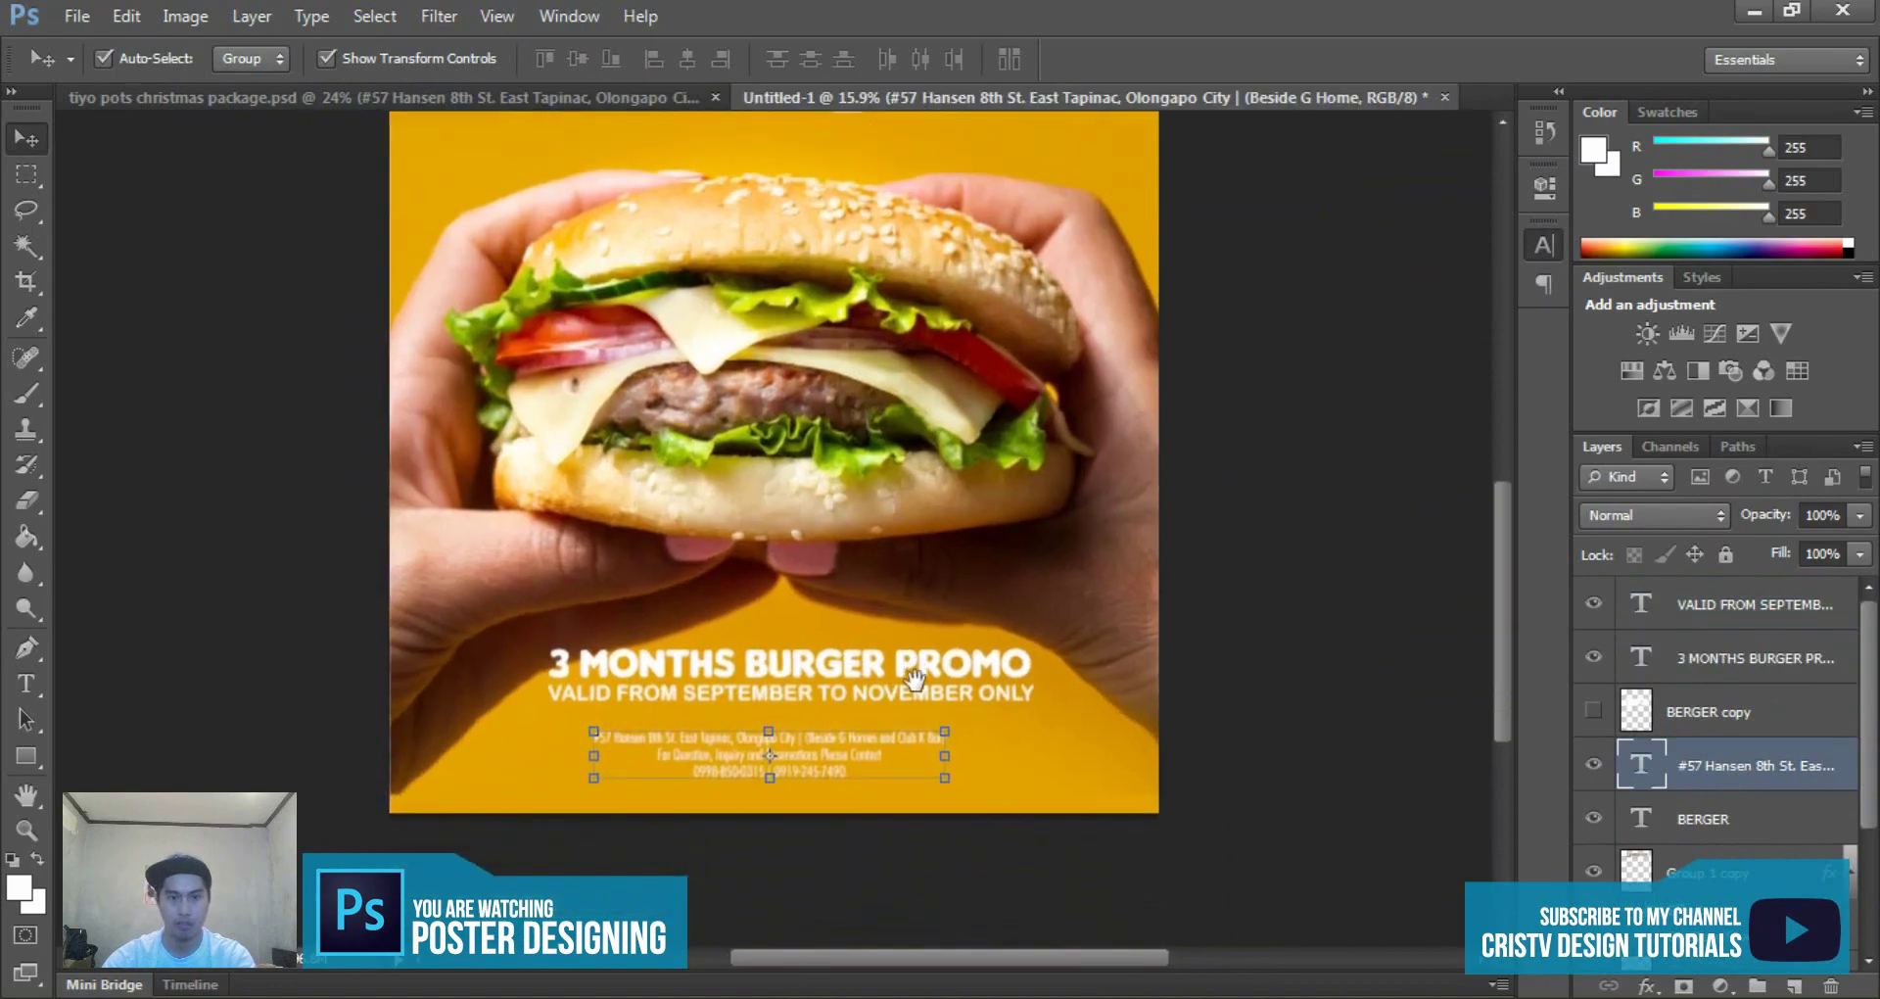
pyautogui.scroll(1, 916, 677)
pyautogui.scroll(1, 774, 744)
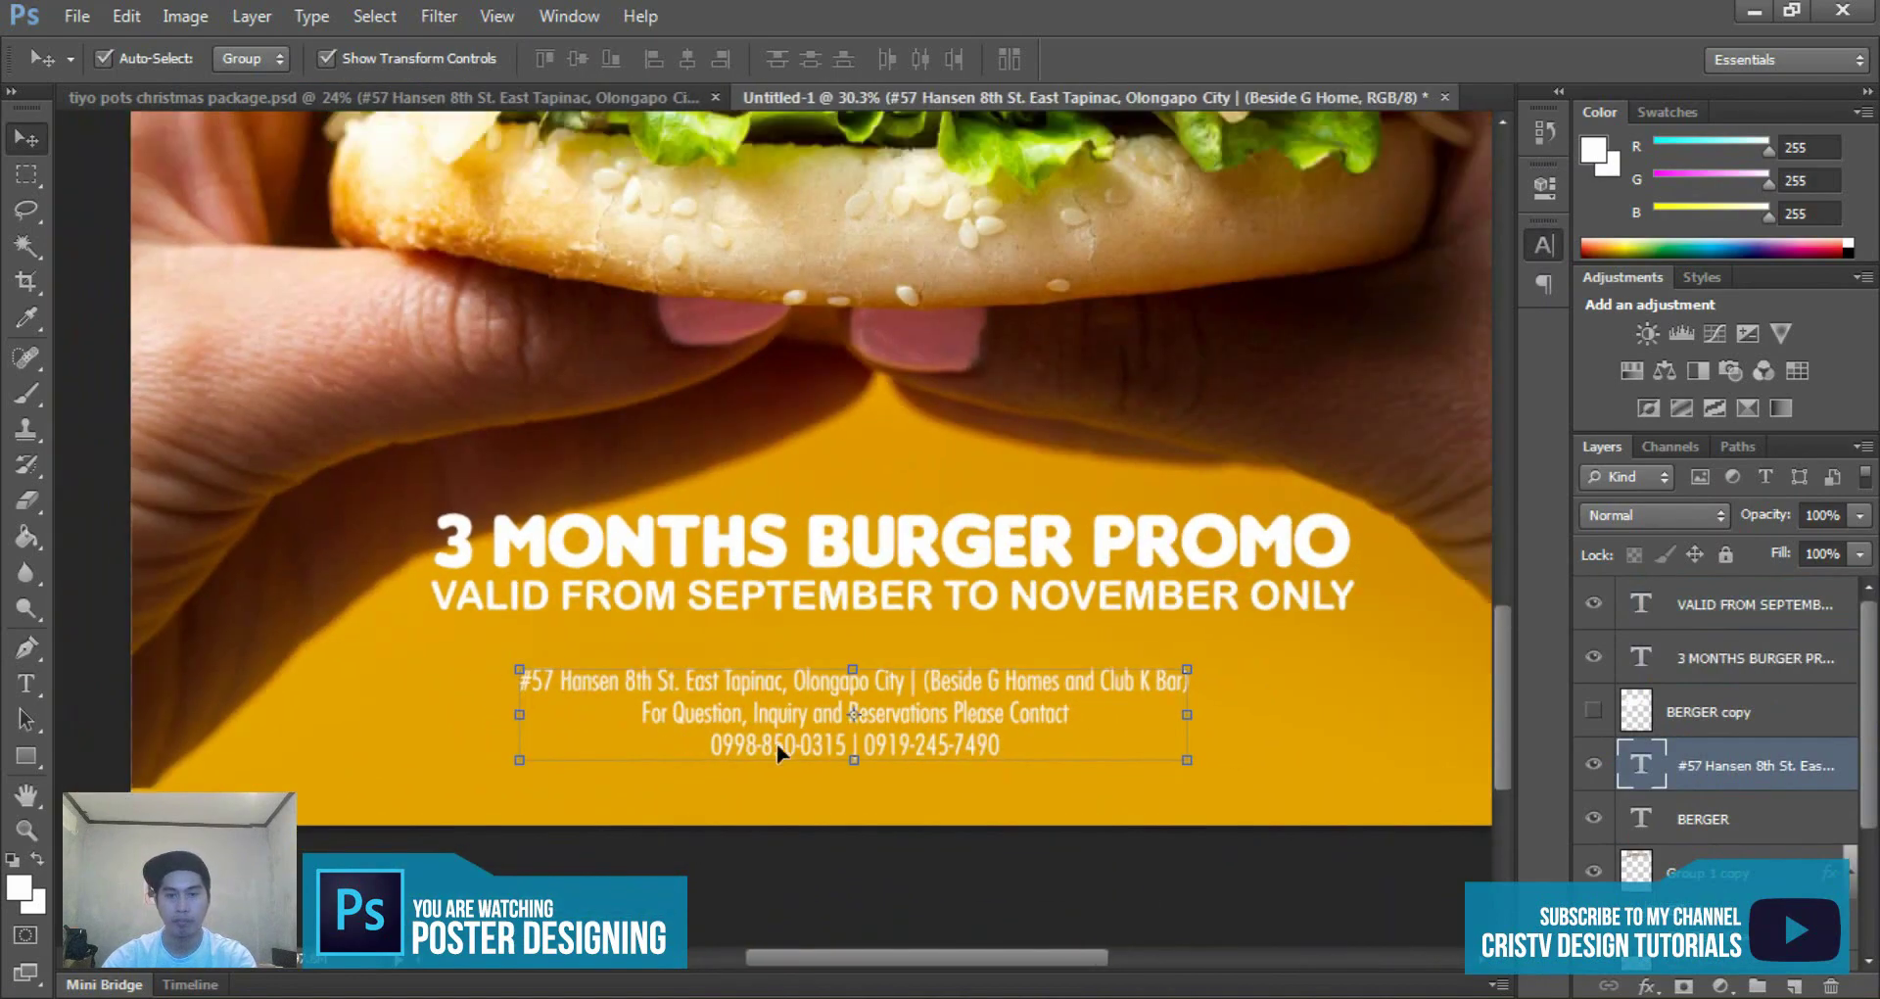
pyautogui.scroll(-1, 779, 749)
pyautogui.scroll(-1, 798, 754)
pyautogui.scroll(-1, 818, 754)
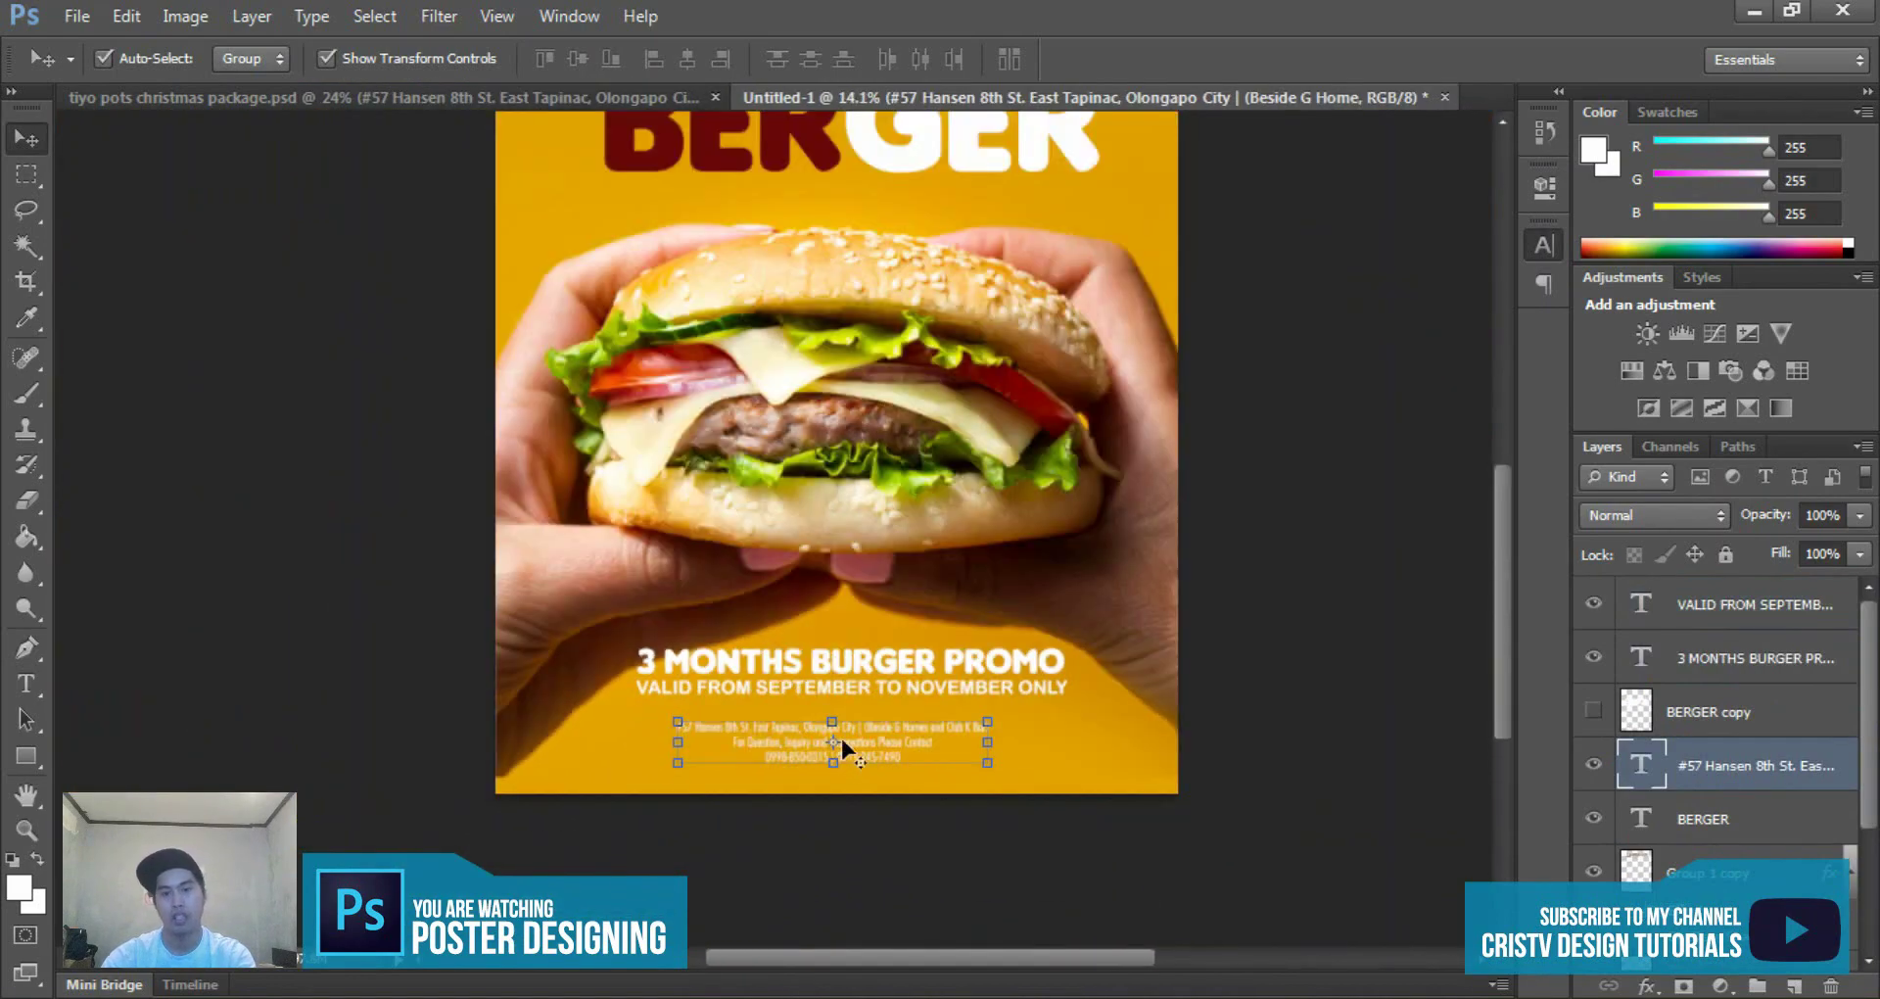
pyautogui.scroll(1, 840, 736)
pyautogui.scroll(1, 861, 742)
pyautogui.scroll(1, 901, 749)
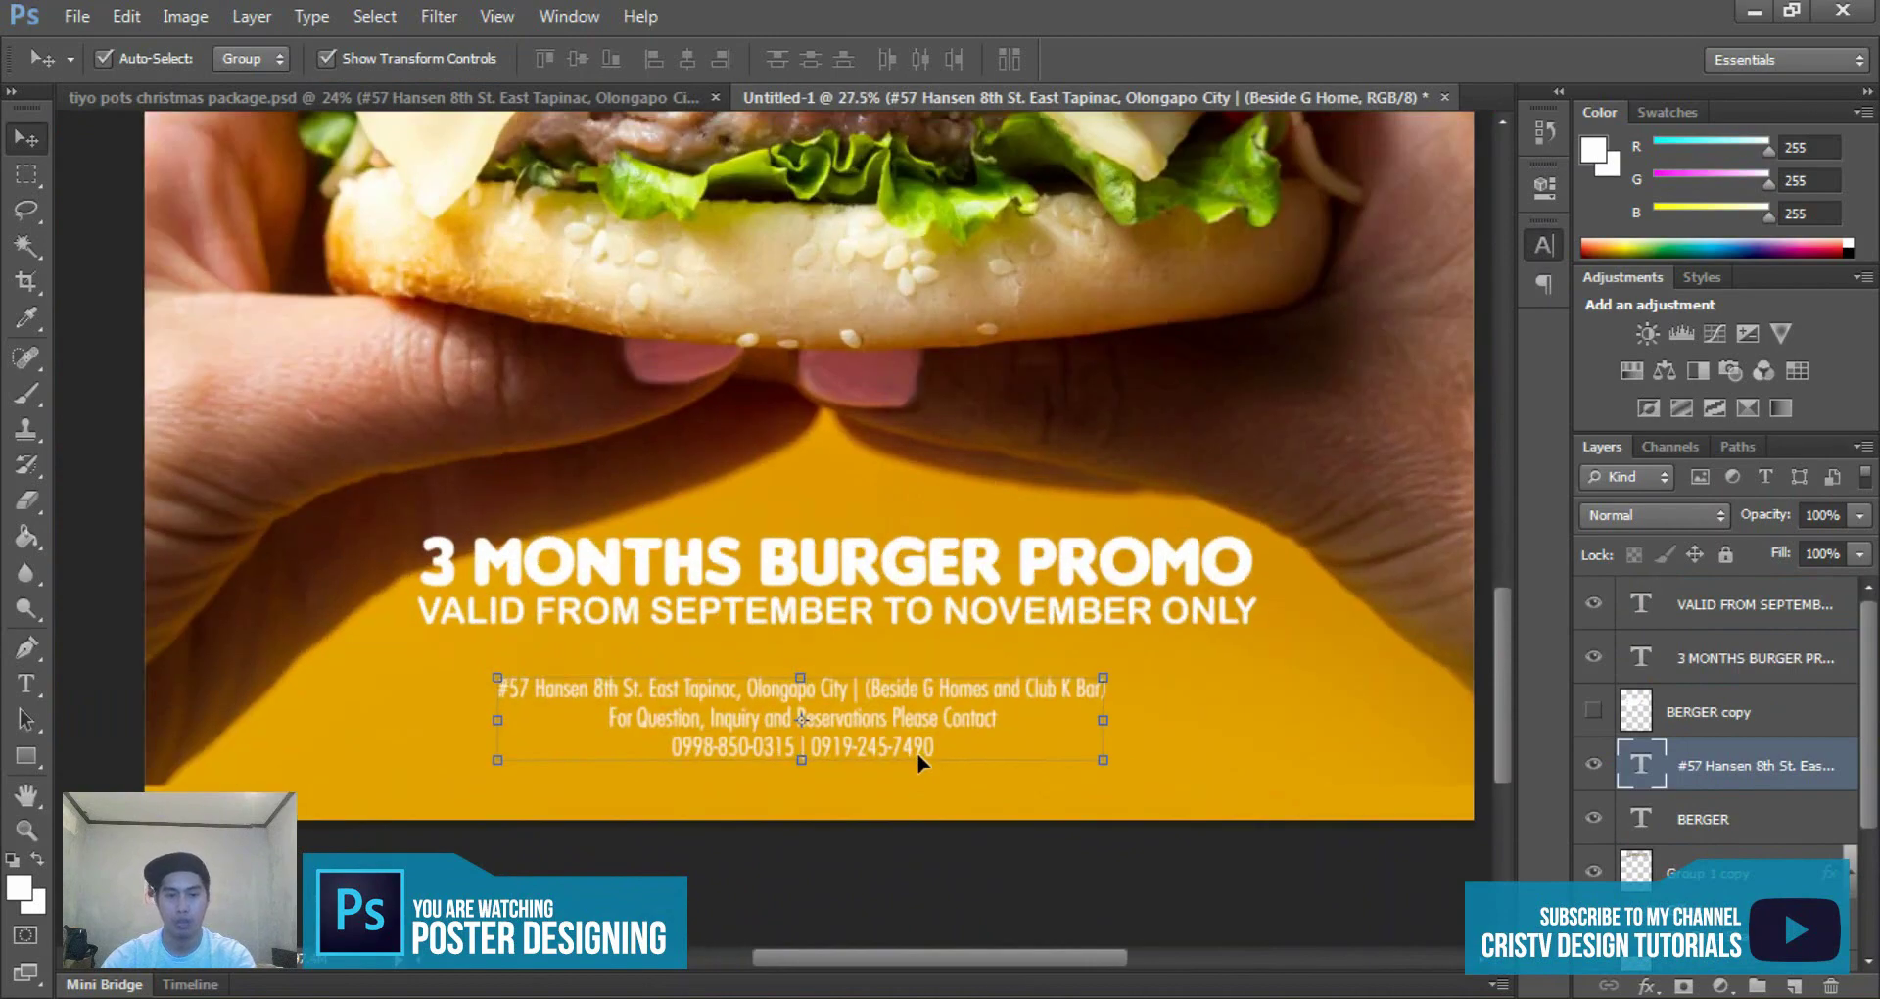
pyautogui.scroll(1, 925, 736)
pyautogui.doubleClick(926, 736)
# - Check the BERGER title's maroon colour and commit the title
pyautogui.scroll(-1, 881, 685)
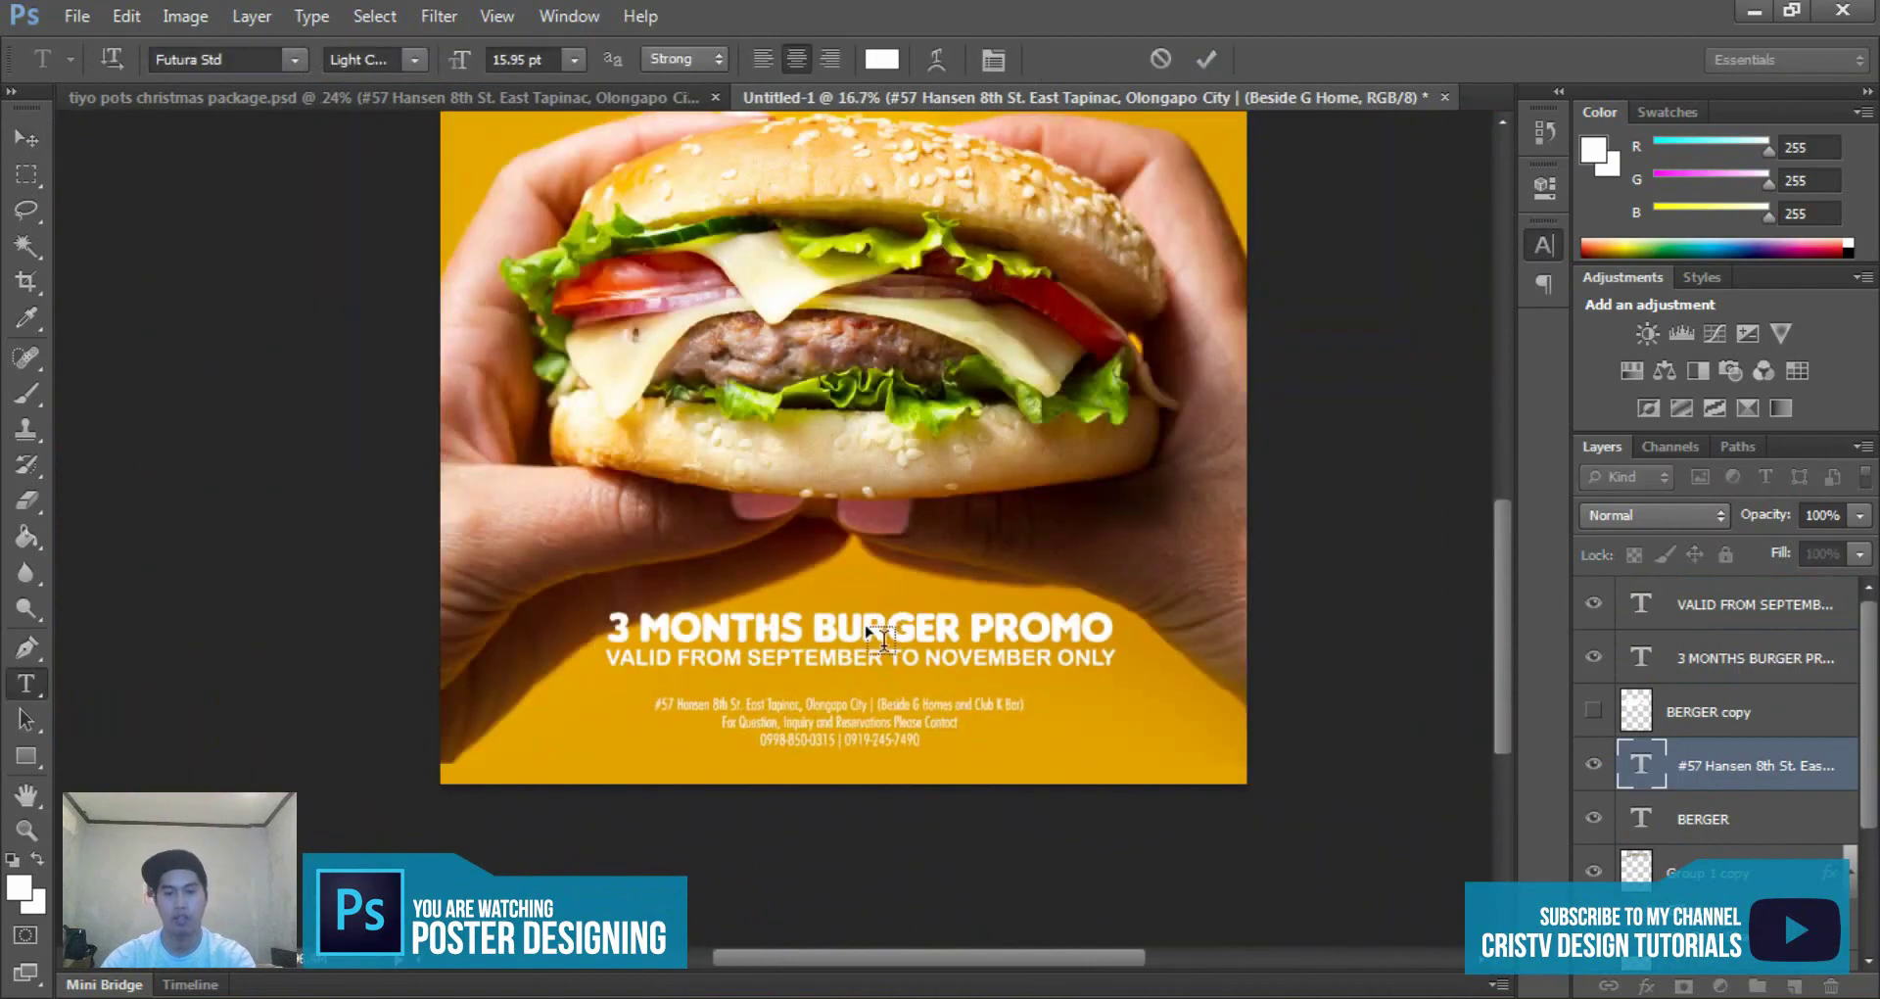
pyautogui.scroll(-1, 789, 509)
pyautogui.scroll(1, 789, 509)
pyautogui.click(718, 355)
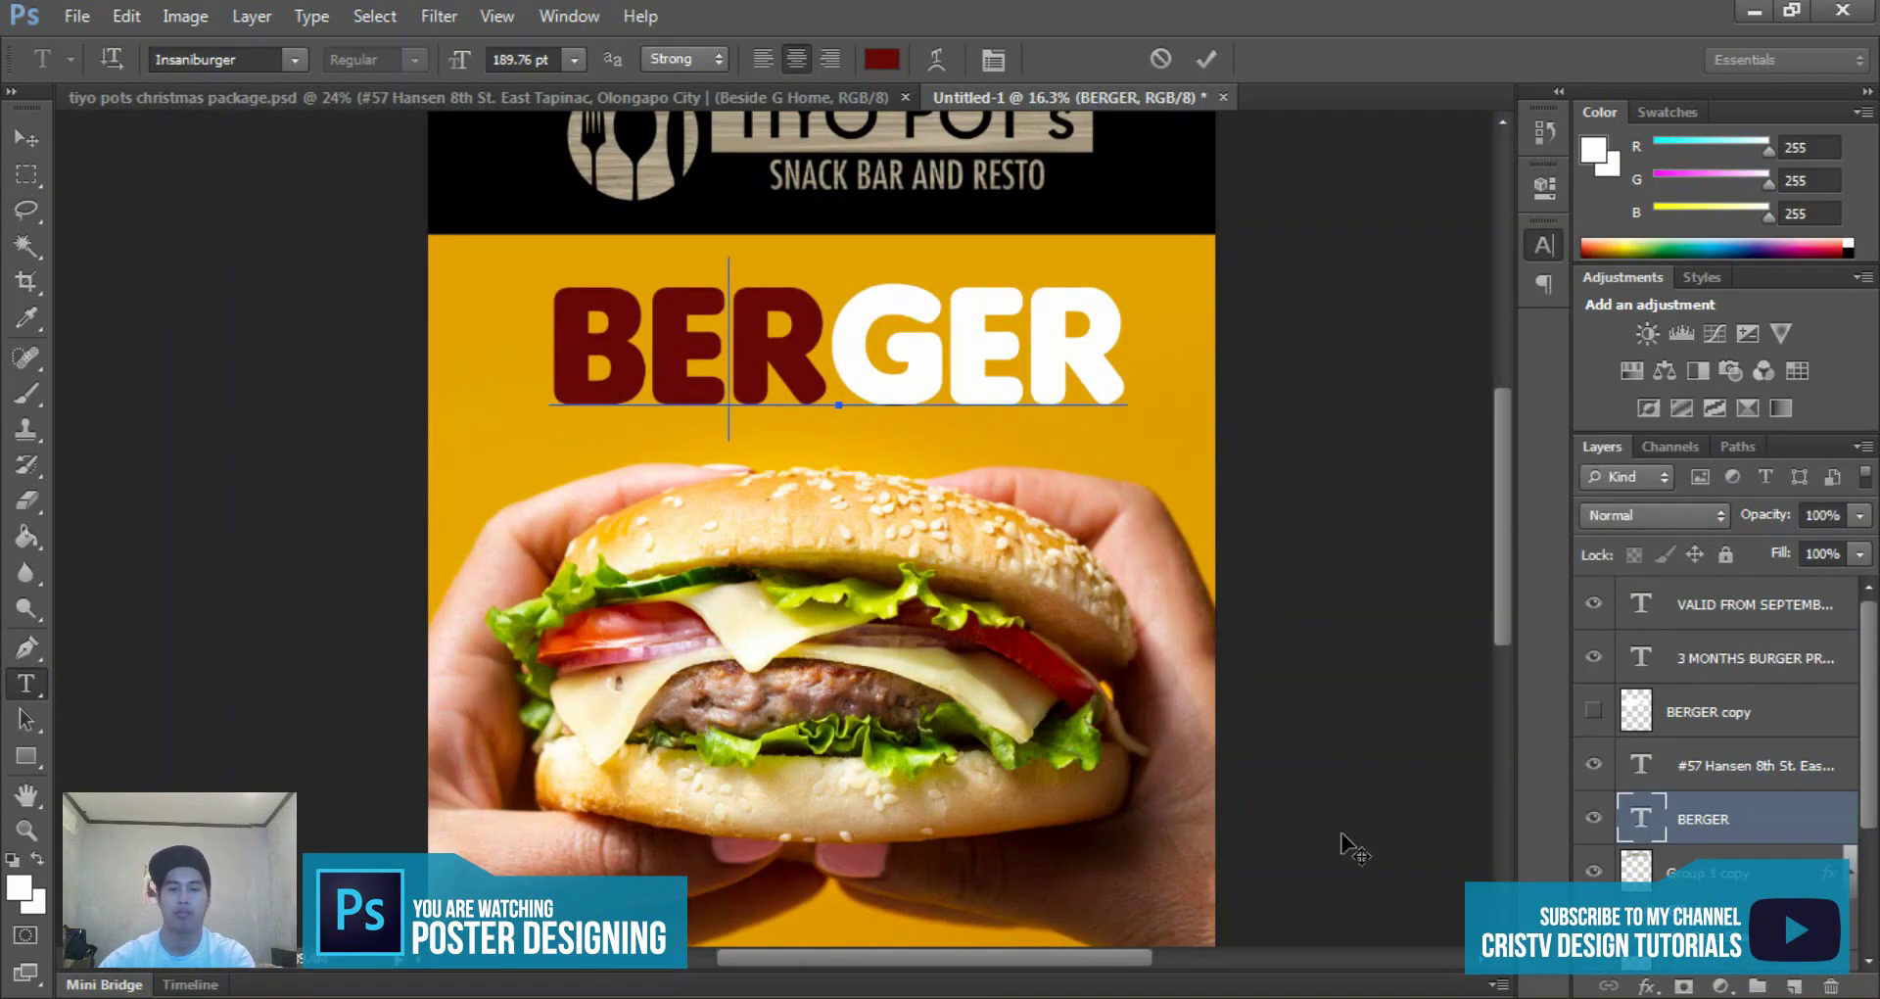
pyautogui.hotkey('ctrl', 'Return')
pyautogui.press('v')
# - Select all the address text and colour it dark maroon to match BER
pyautogui.scroll(-1, 998, 713)
pyautogui.scroll(-3, 999, 713)
pyautogui.scroll(2, 936, 764)
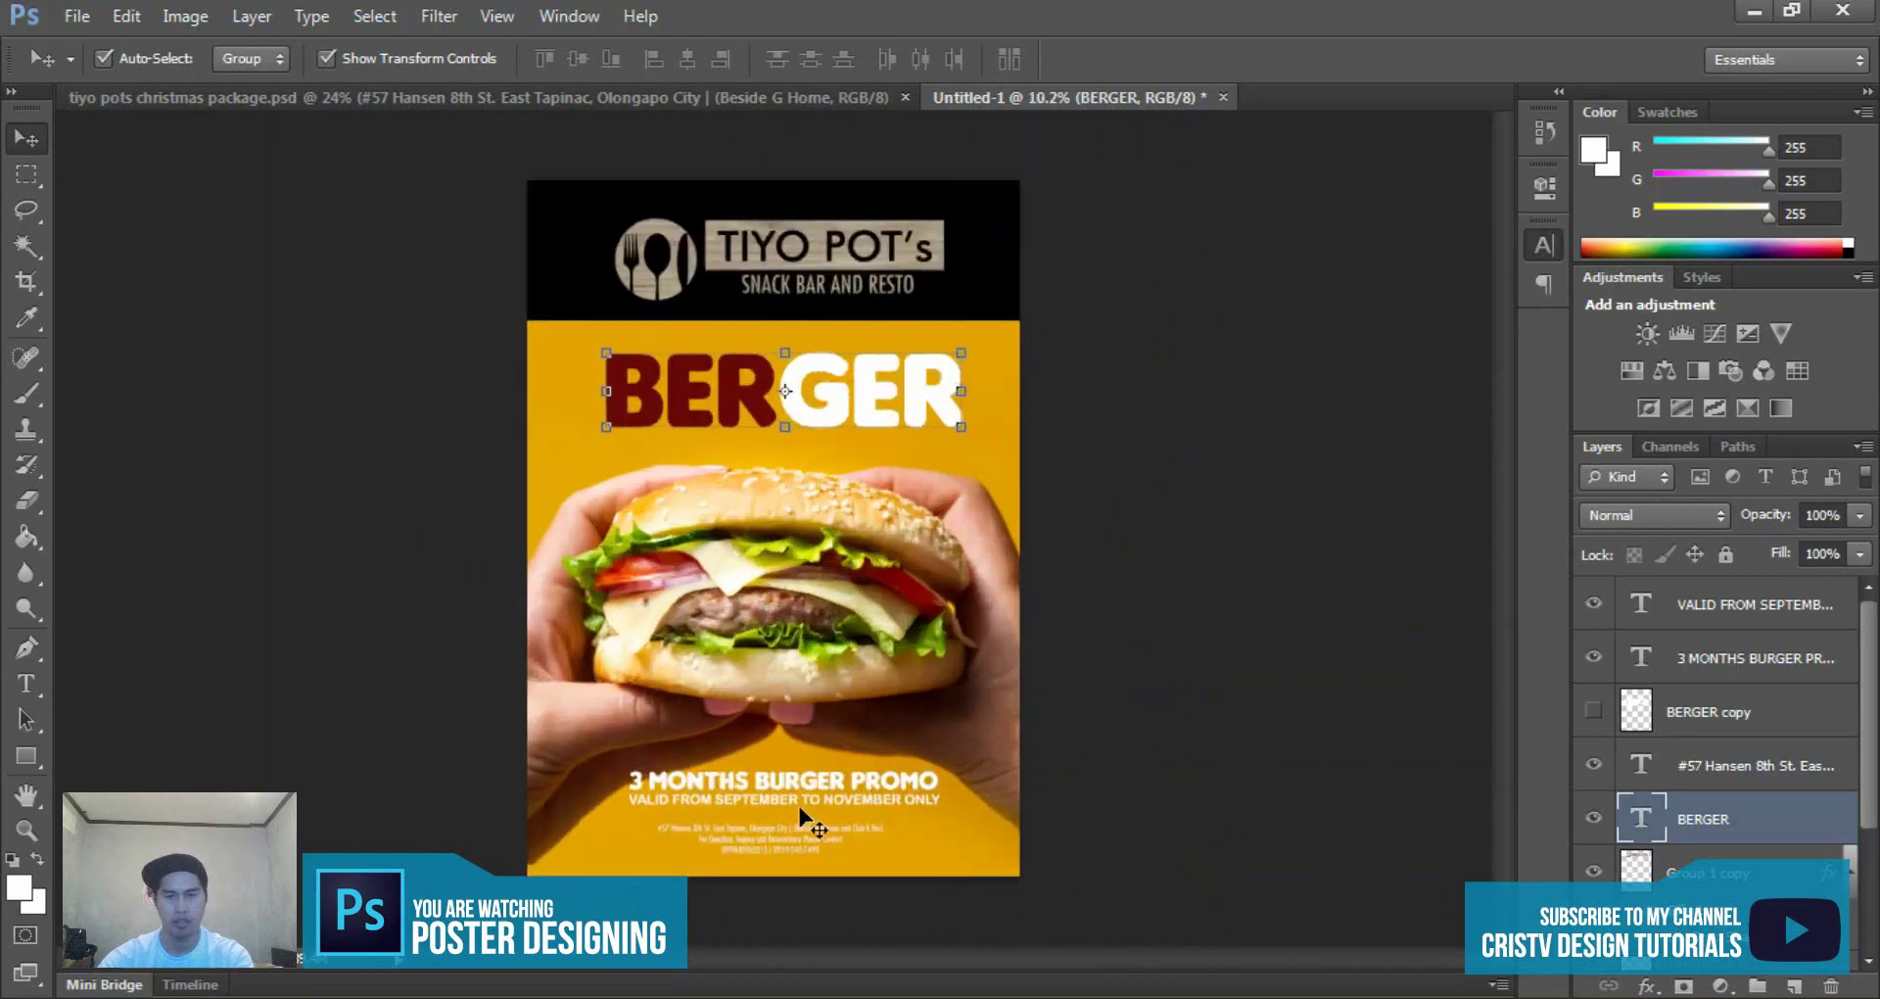
pyautogui.scroll(2, 797, 818)
pyautogui.scroll(2, 821, 784)
pyautogui.press('t')
pyautogui.click(820, 768)
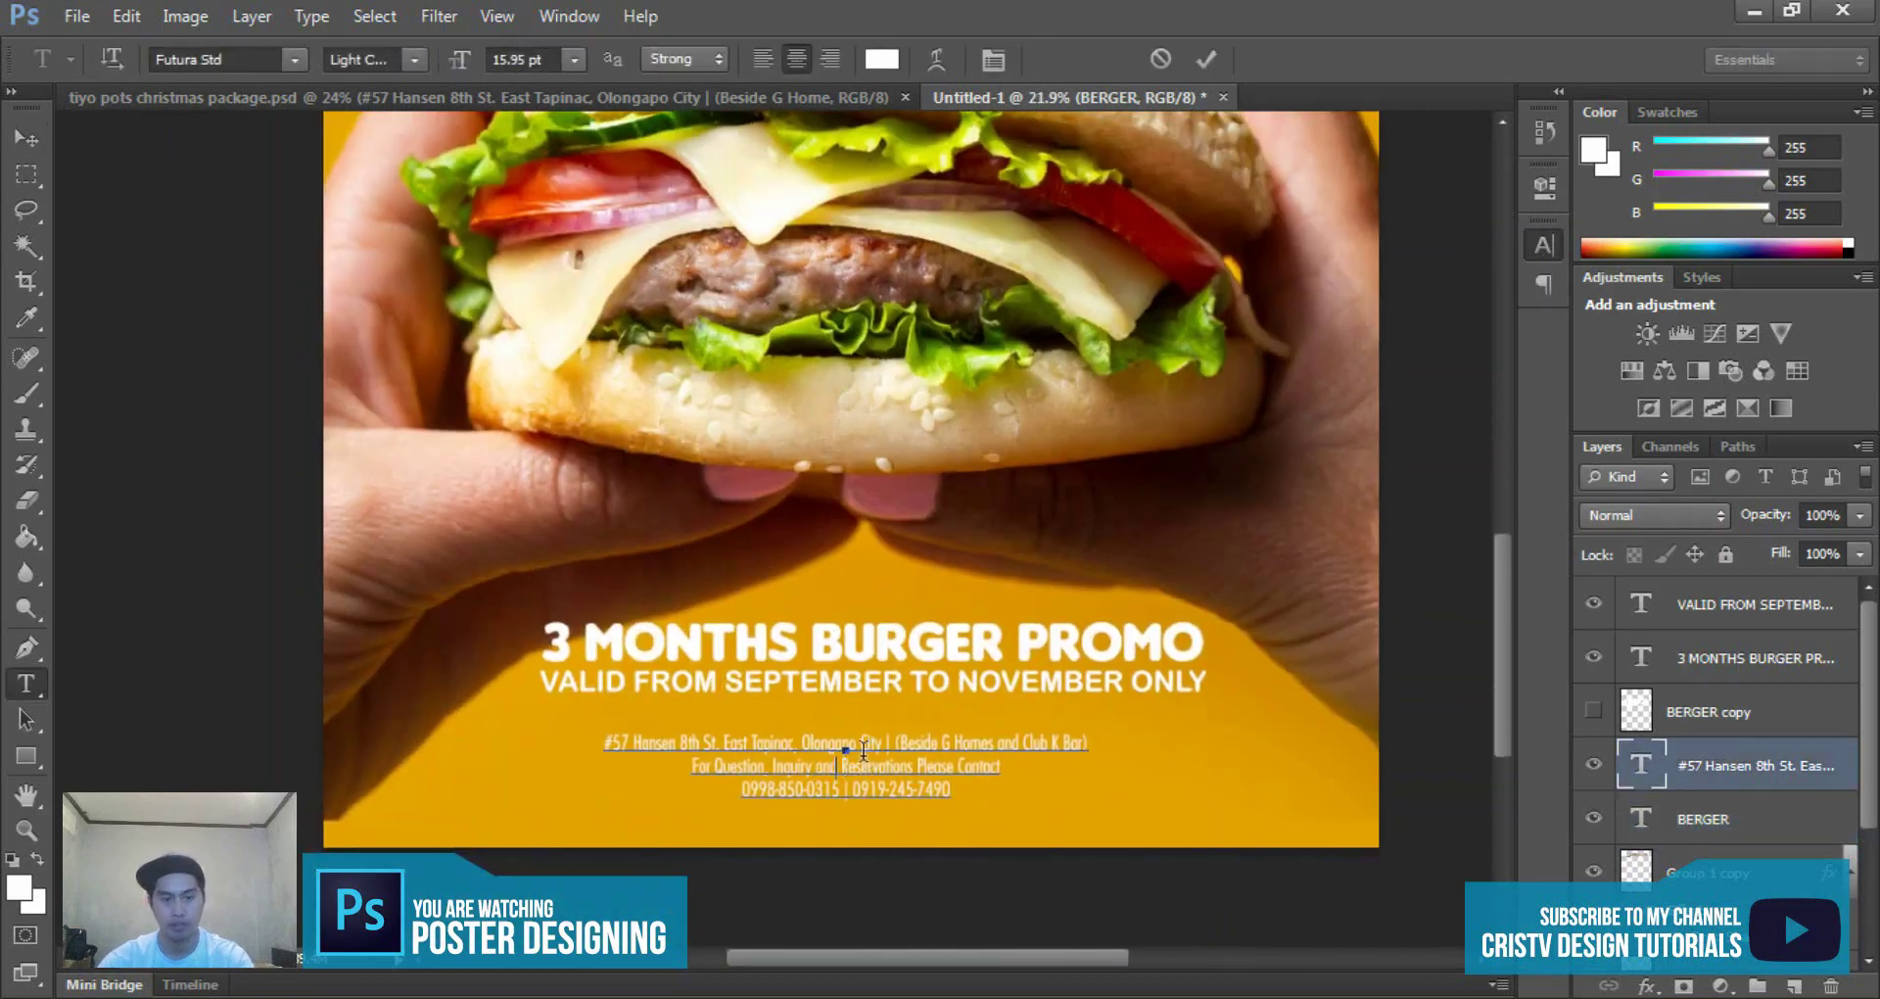
pyautogui.hotkey('ctrl', 'a')
pyautogui.click(844, 749)
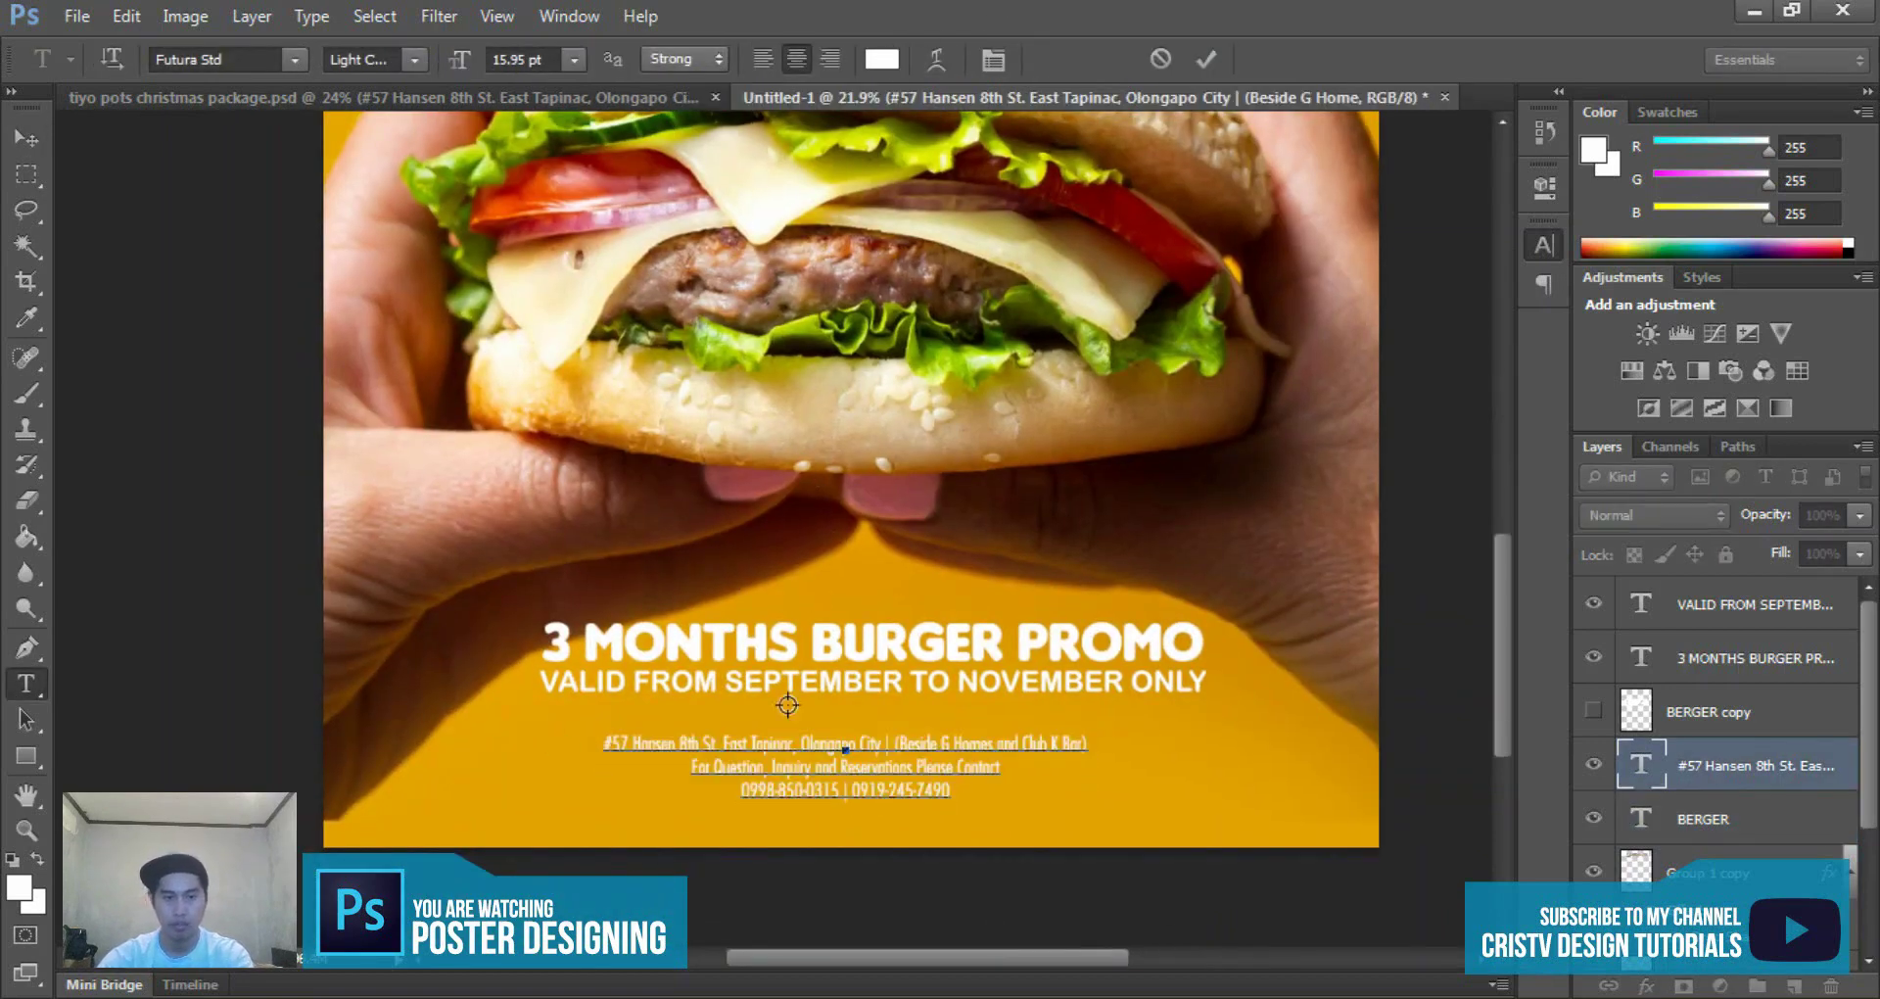
pyautogui.hotkey('ctrl', 'a')
pyautogui.click(1306, 820)
pyautogui.scroll(3, 560, 757)
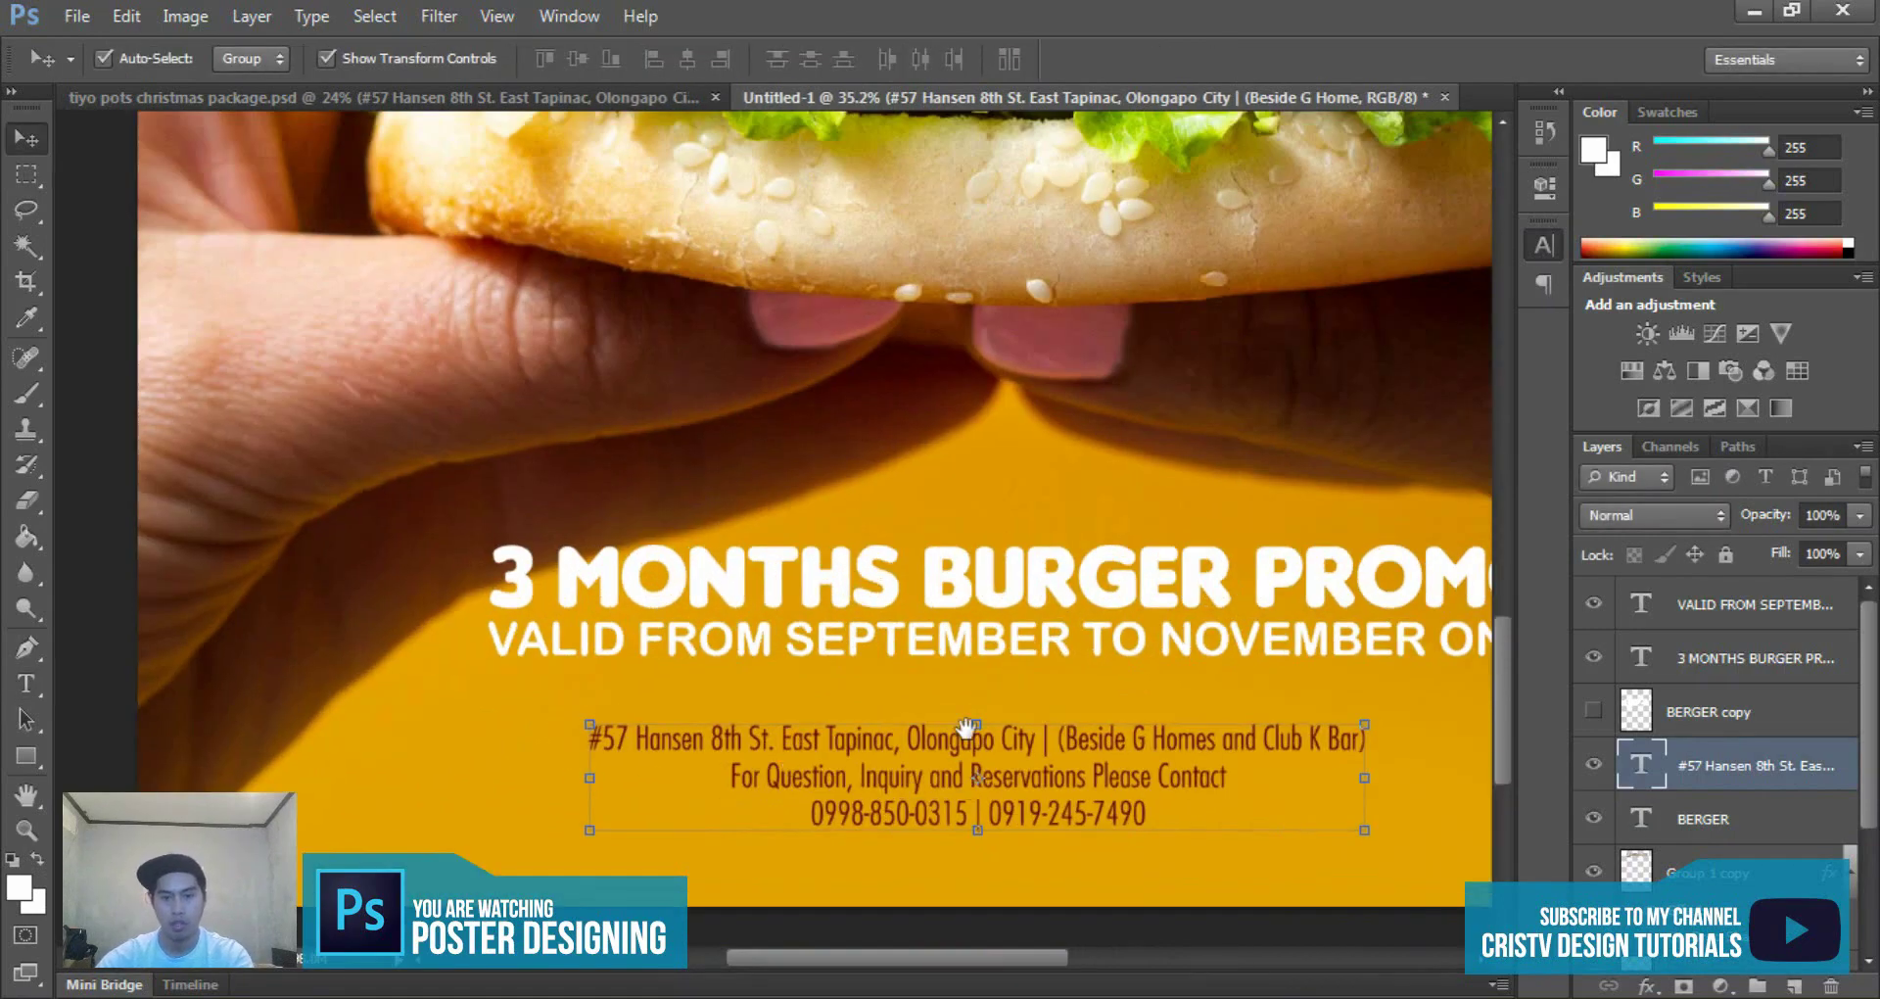
pyautogui.scroll(1, 951, 791)
# - Change the address text font to Arial Regular
pyautogui.press('t')
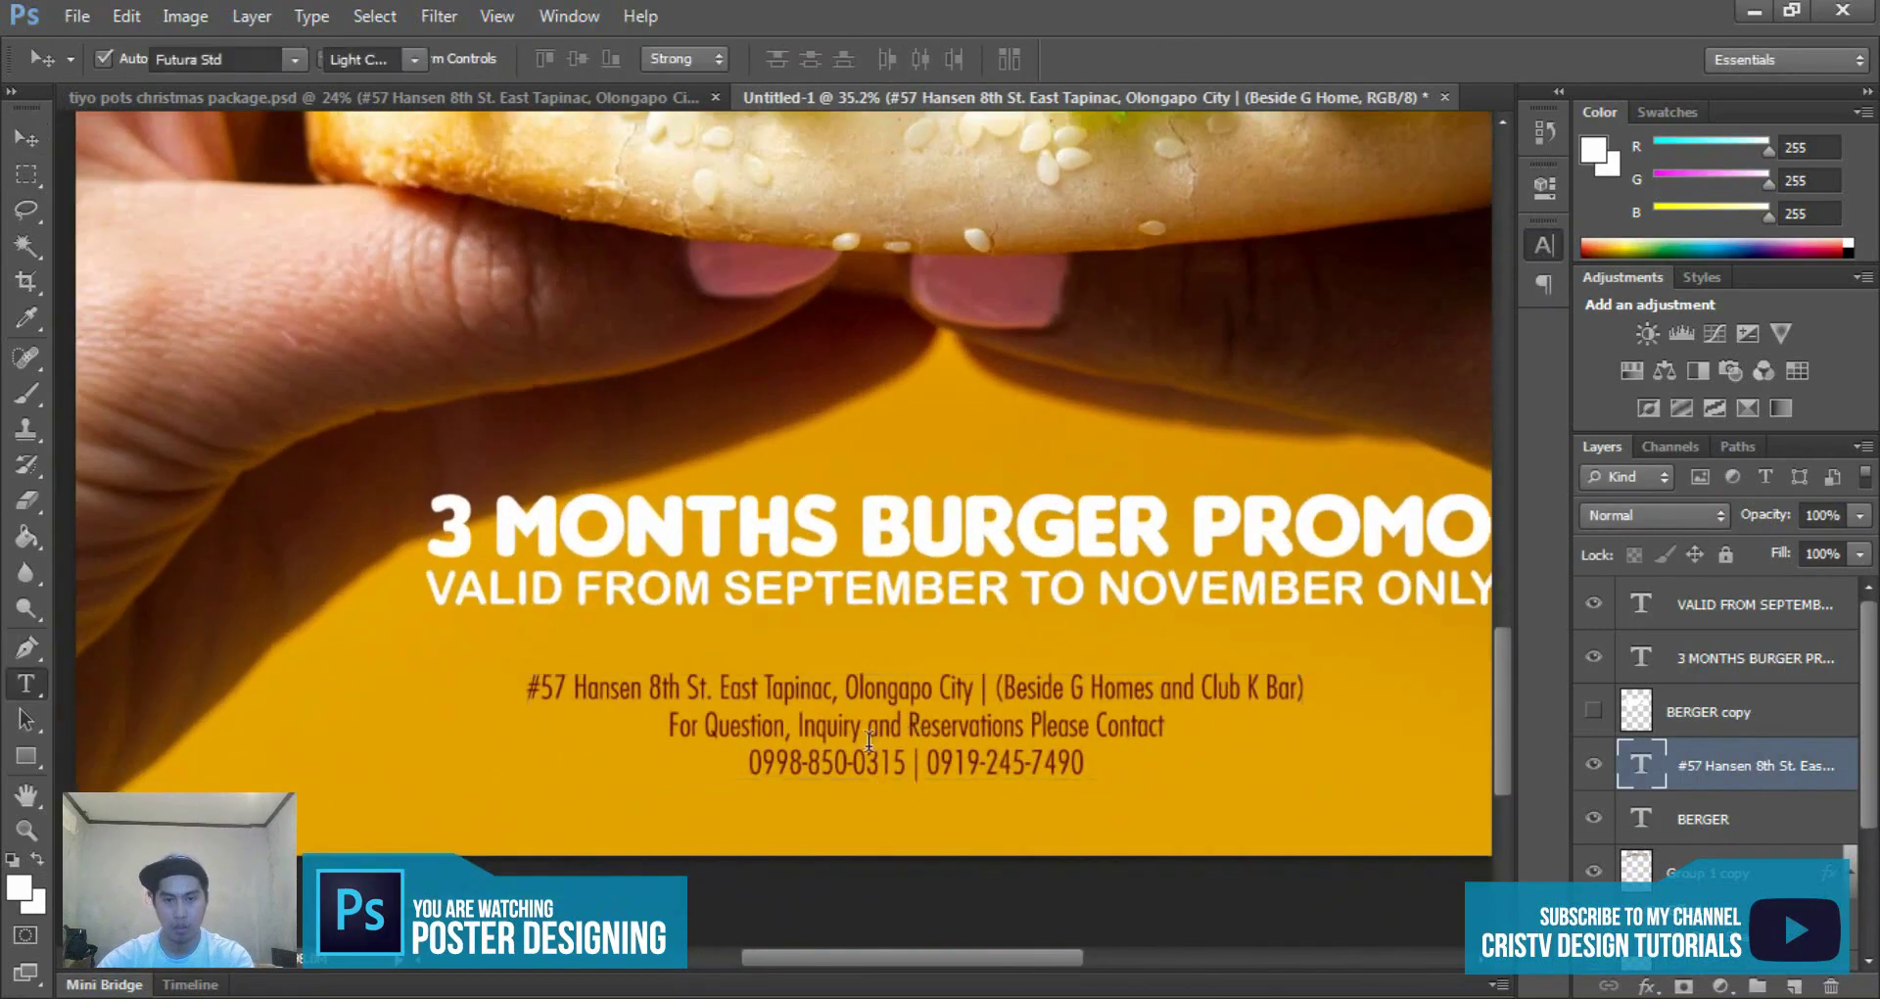
pyautogui.click(871, 730)
pyautogui.hotkey('ctrl', 'a')
pyautogui.click(197, 58)
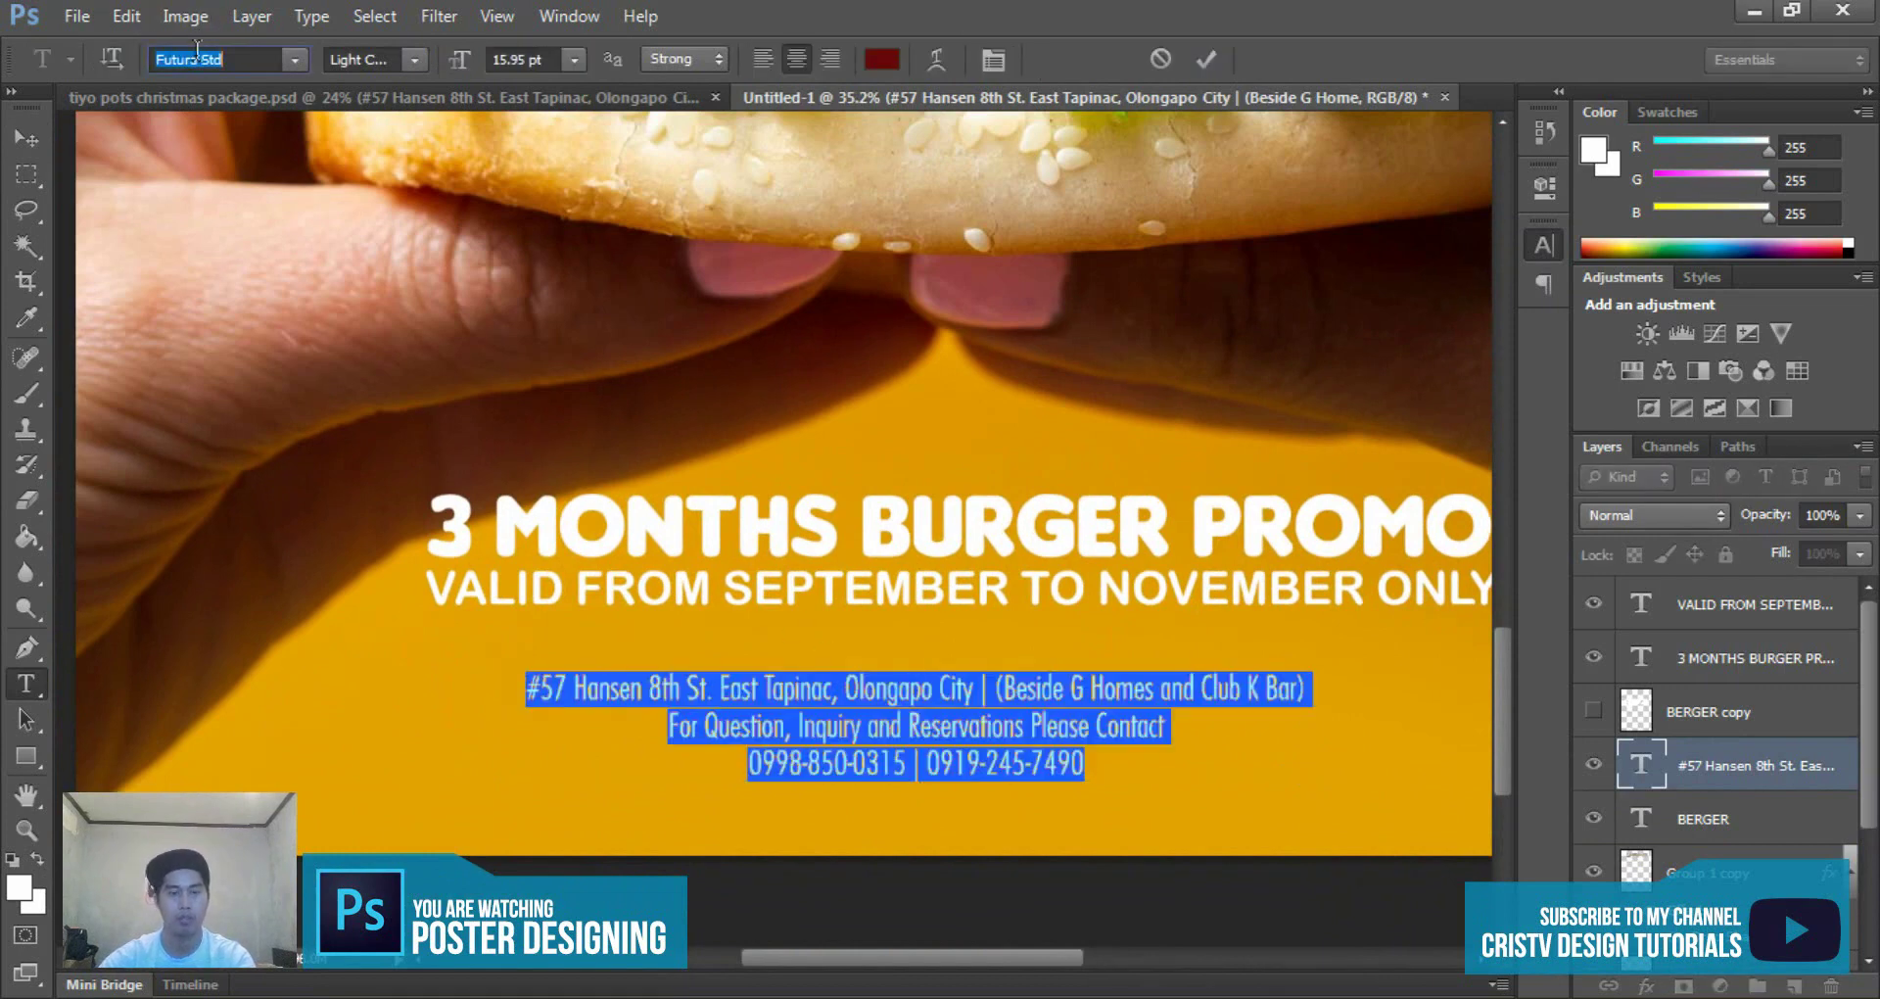
pyautogui.write('ar ')
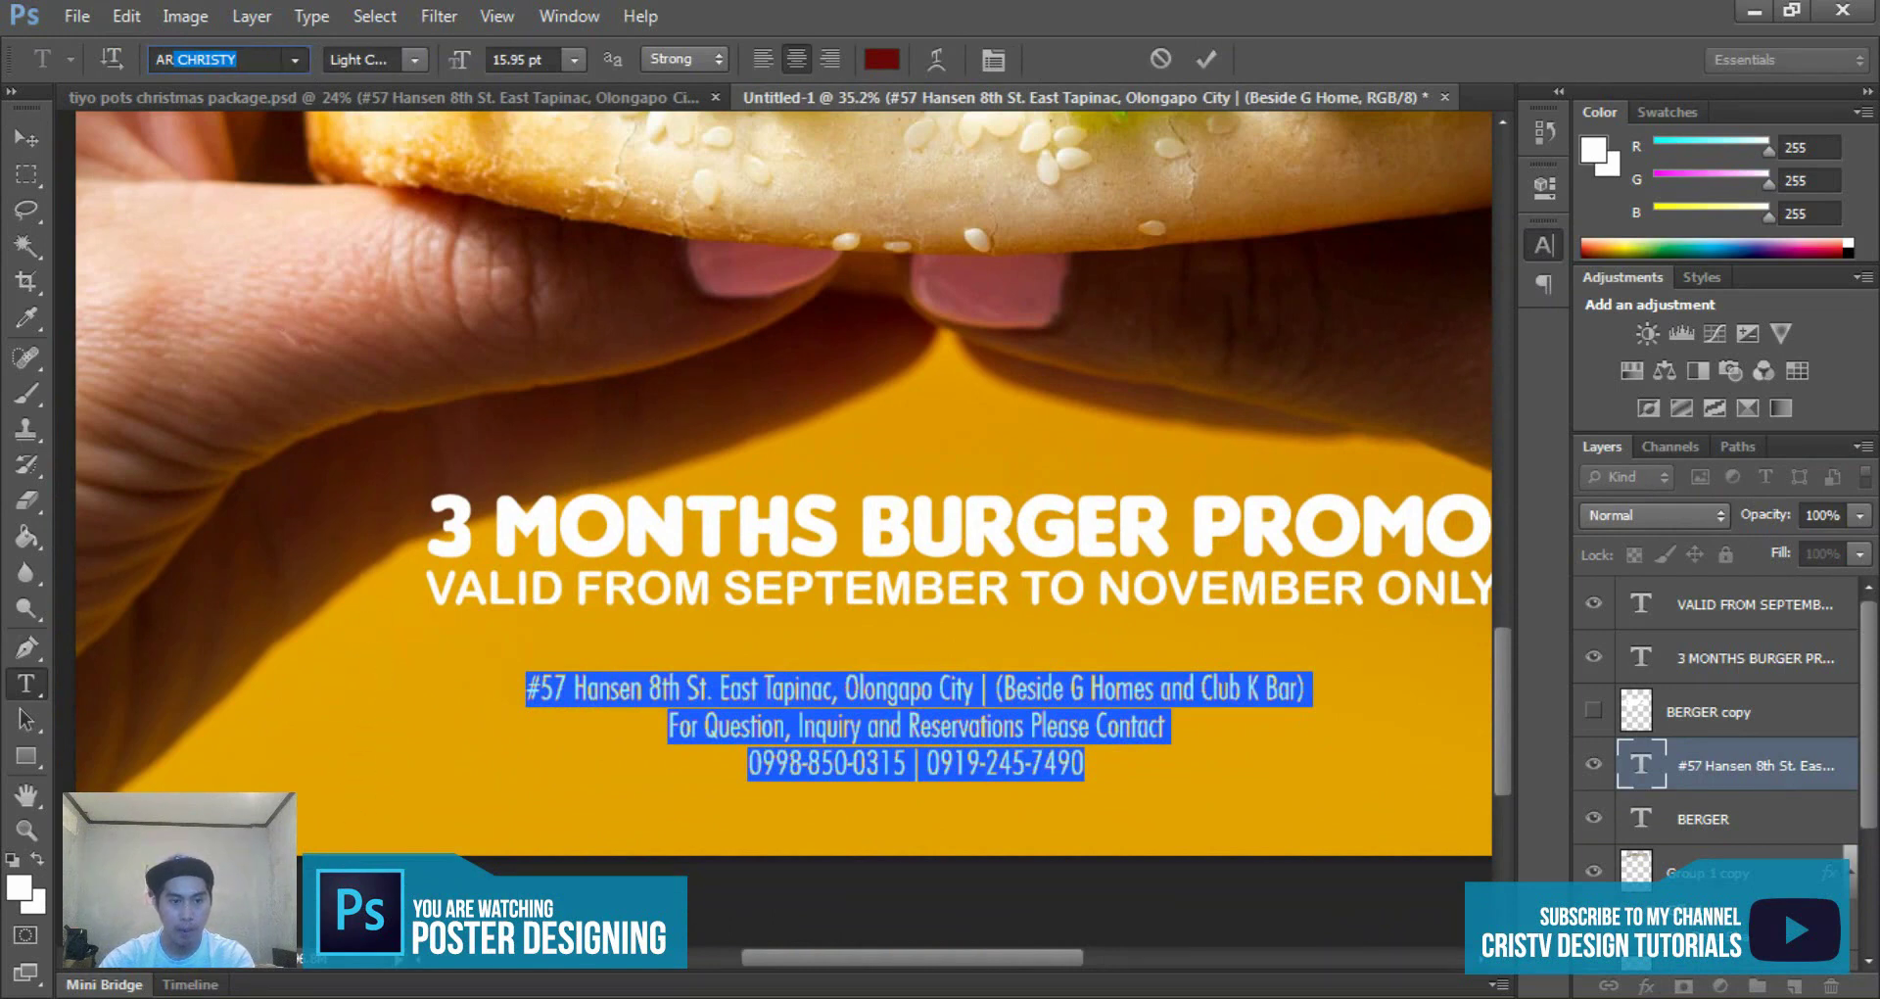
pyautogui.write('ial')
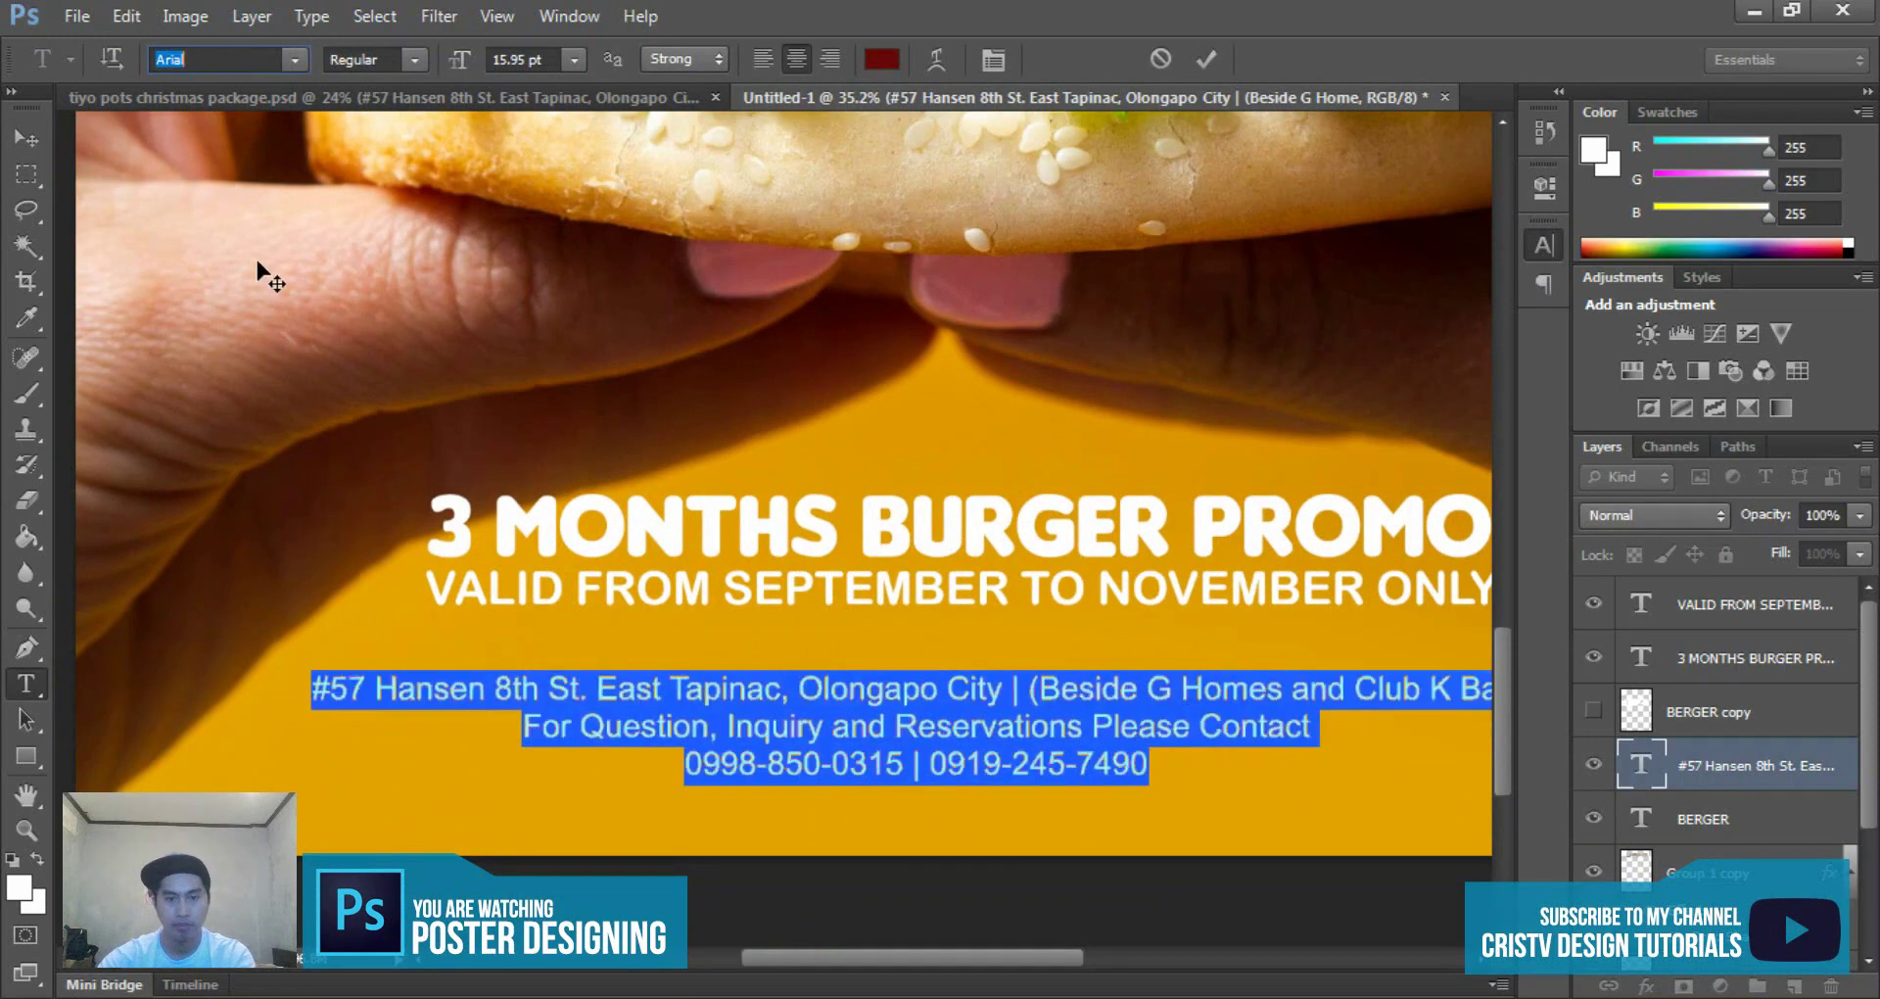
pyautogui.press('Return')
pyautogui.hotkey('ctrl', 'Return')
# - Tighten the address text's tracking twice so the first line fits across
pyautogui.scroll(-3, 1141, 862)
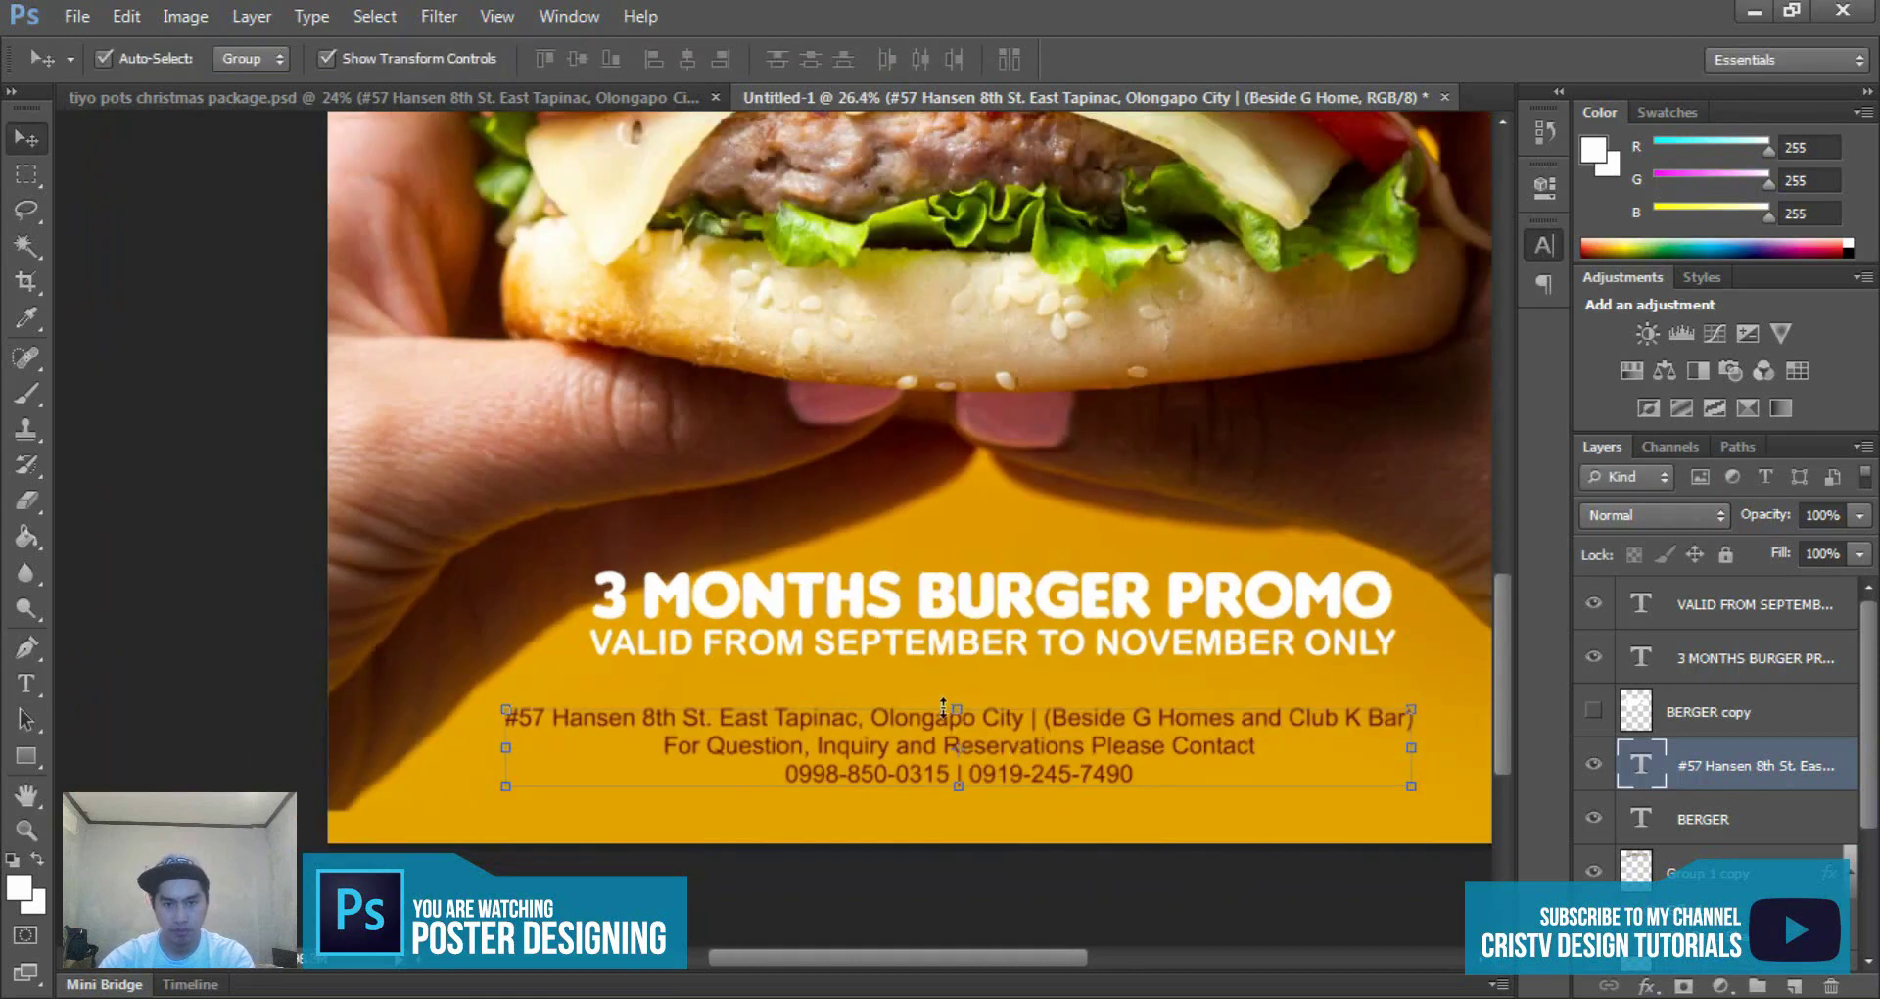
pyautogui.scroll(1, 1013, 744)
pyautogui.click(1026, 699)
pyautogui.click(1106, 723)
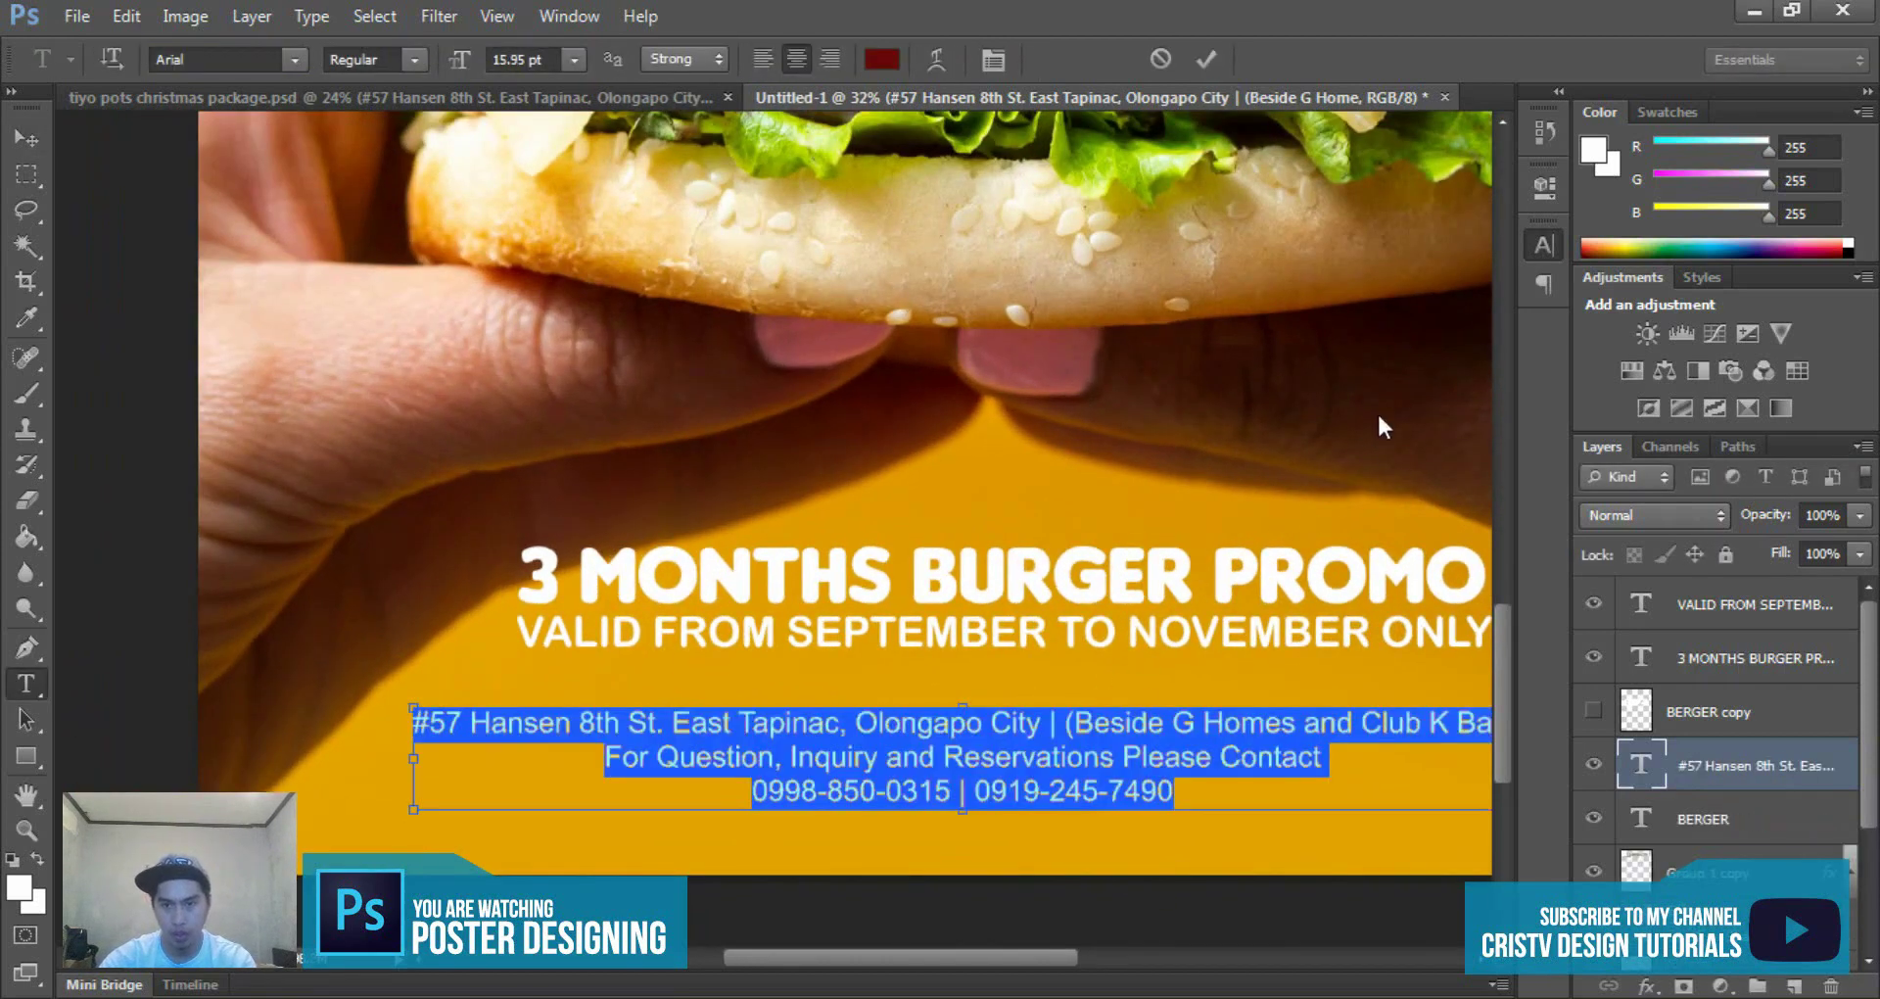
pyautogui.hotkey('ctrl', 'a')
pyautogui.hotkey('alt', 'Left')
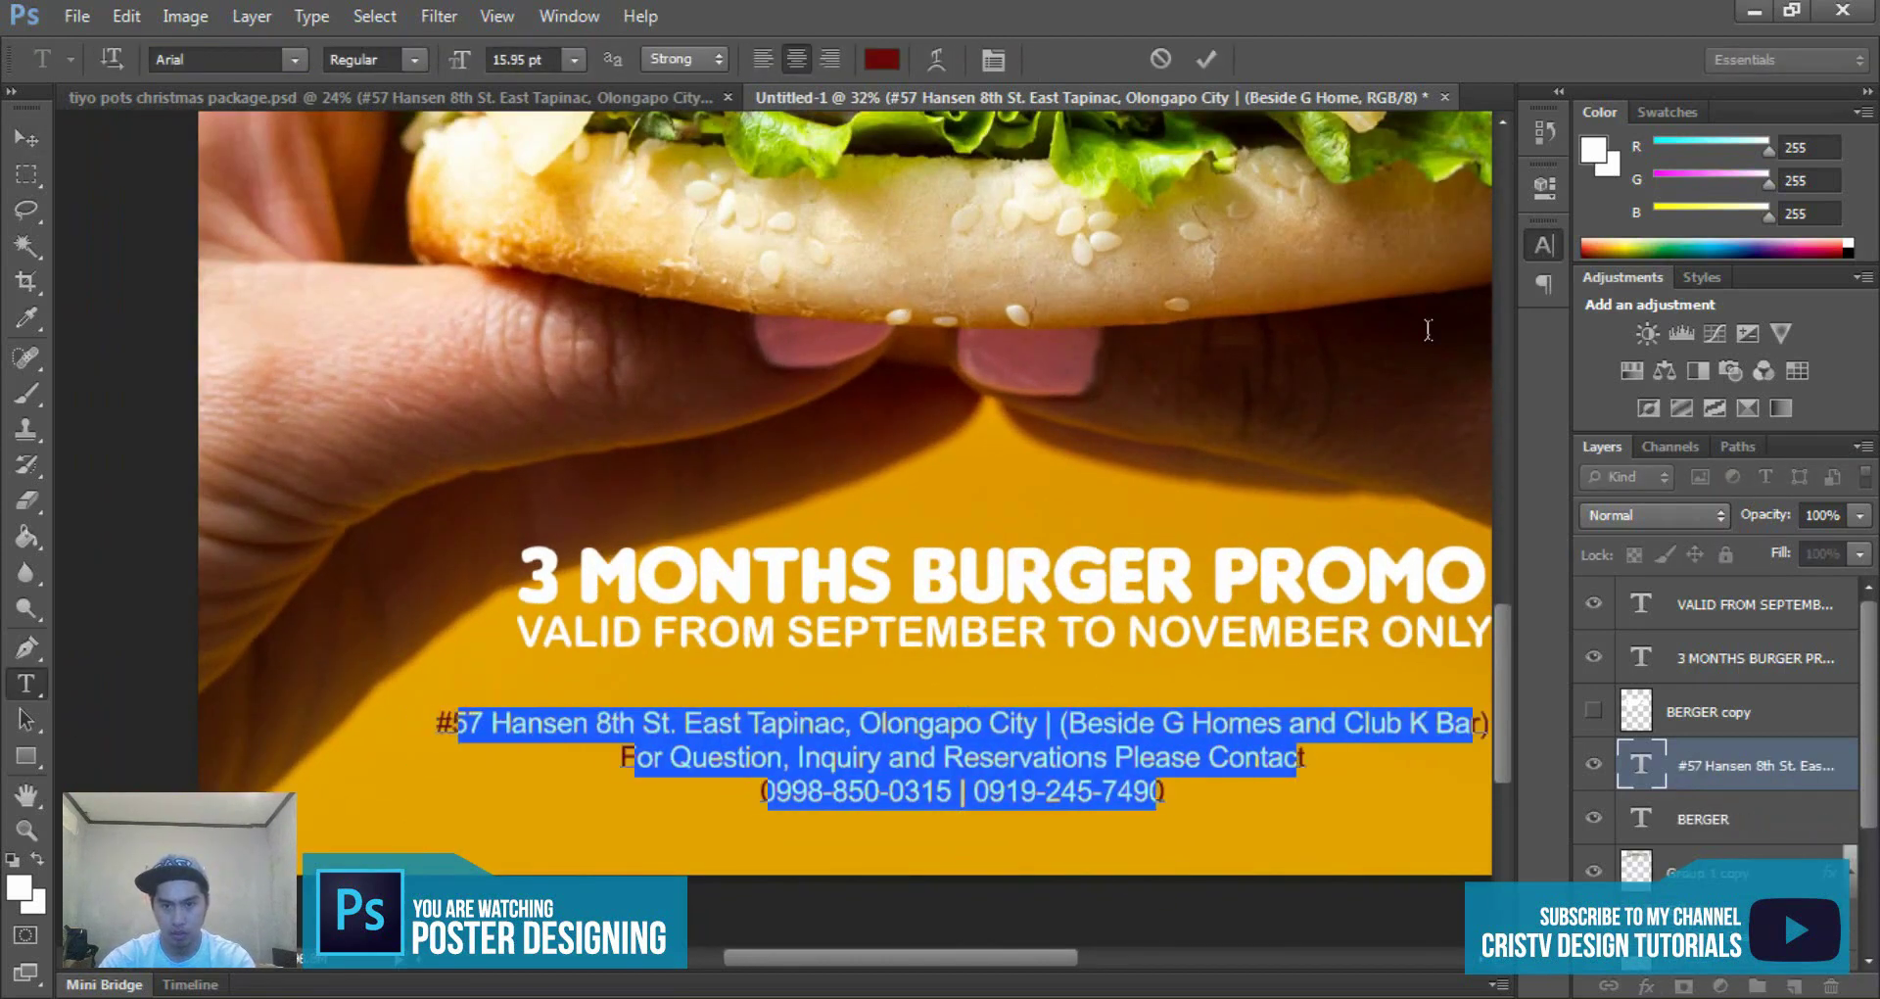
pyautogui.hotkey('alt', 'Left')
pyautogui.hotkey('alt', 'Left')
pyautogui.hotkey('alt', 'Left')
pyautogui.hotkey('alt', 'Left')
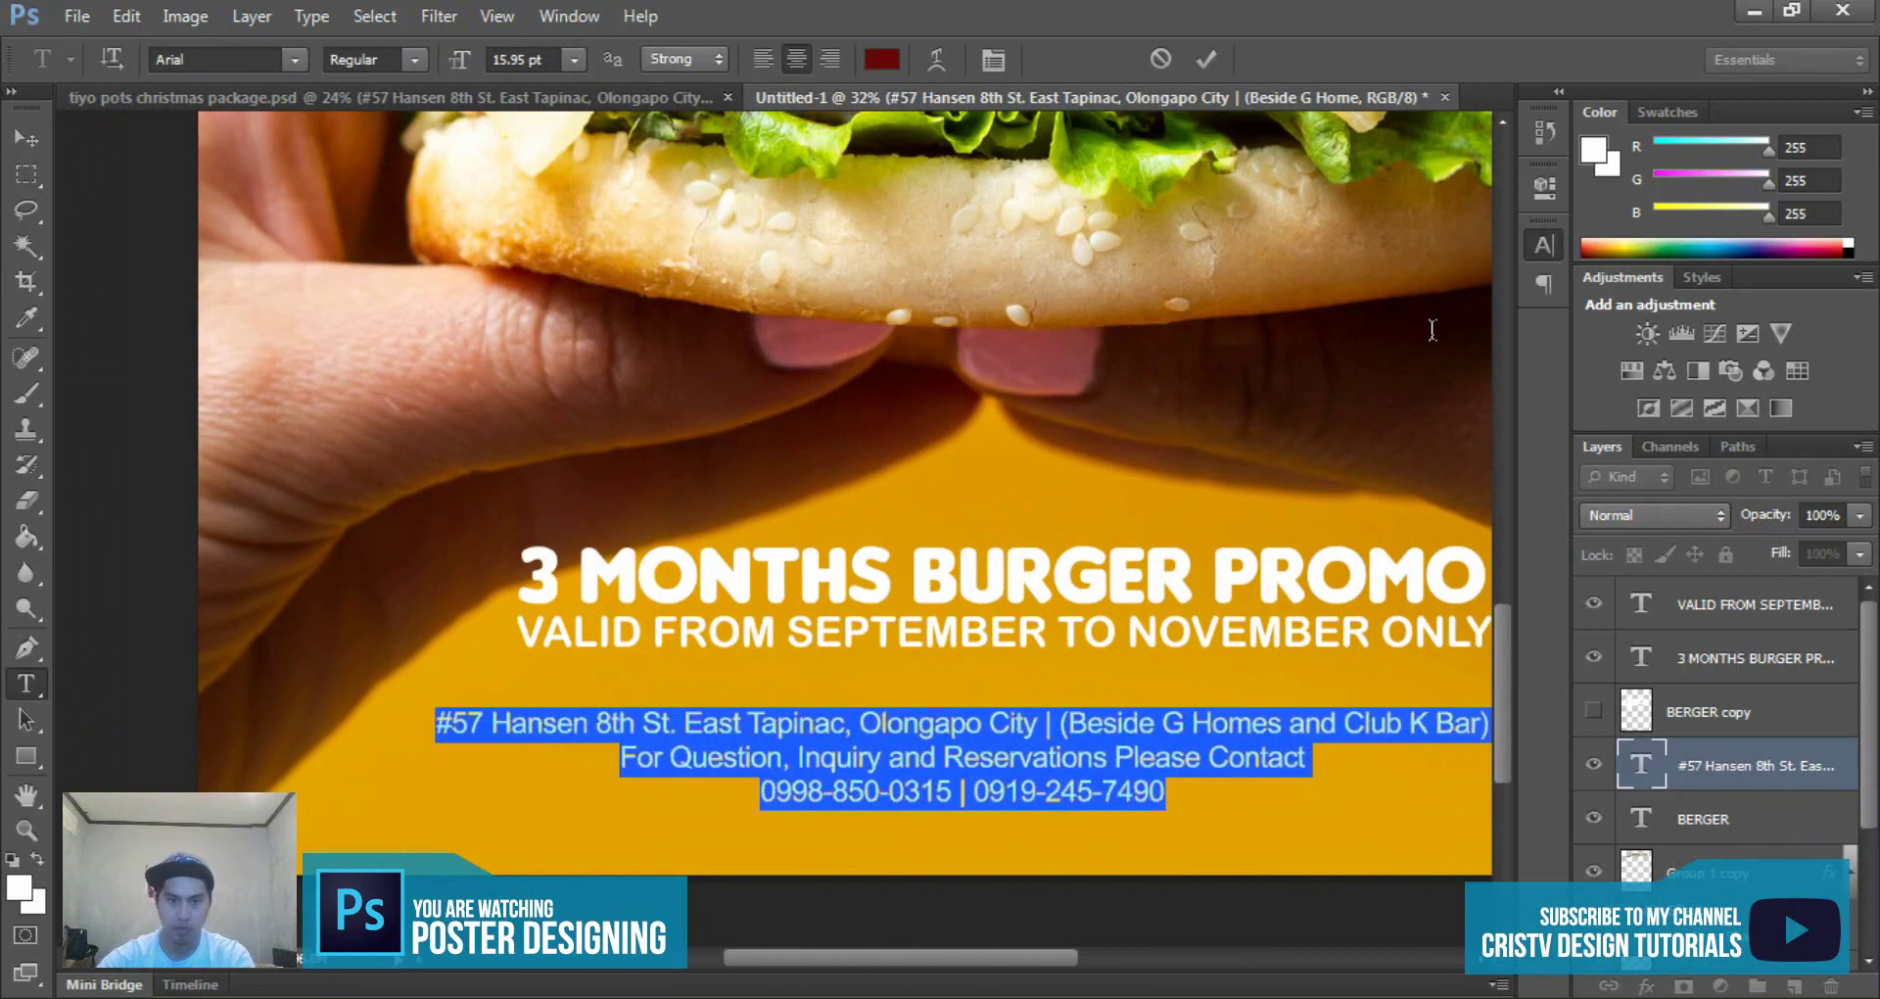
pyautogui.hotkey('ctrl', 'Return')
pyautogui.press('v')
pyautogui.scroll(-2, 954, 752)
# - Make the phone-number line Arial Bold at 27.95 pt with slightly larger leading
pyautogui.moveTo(954, 752); pyautogui.dragTo(810, 651)
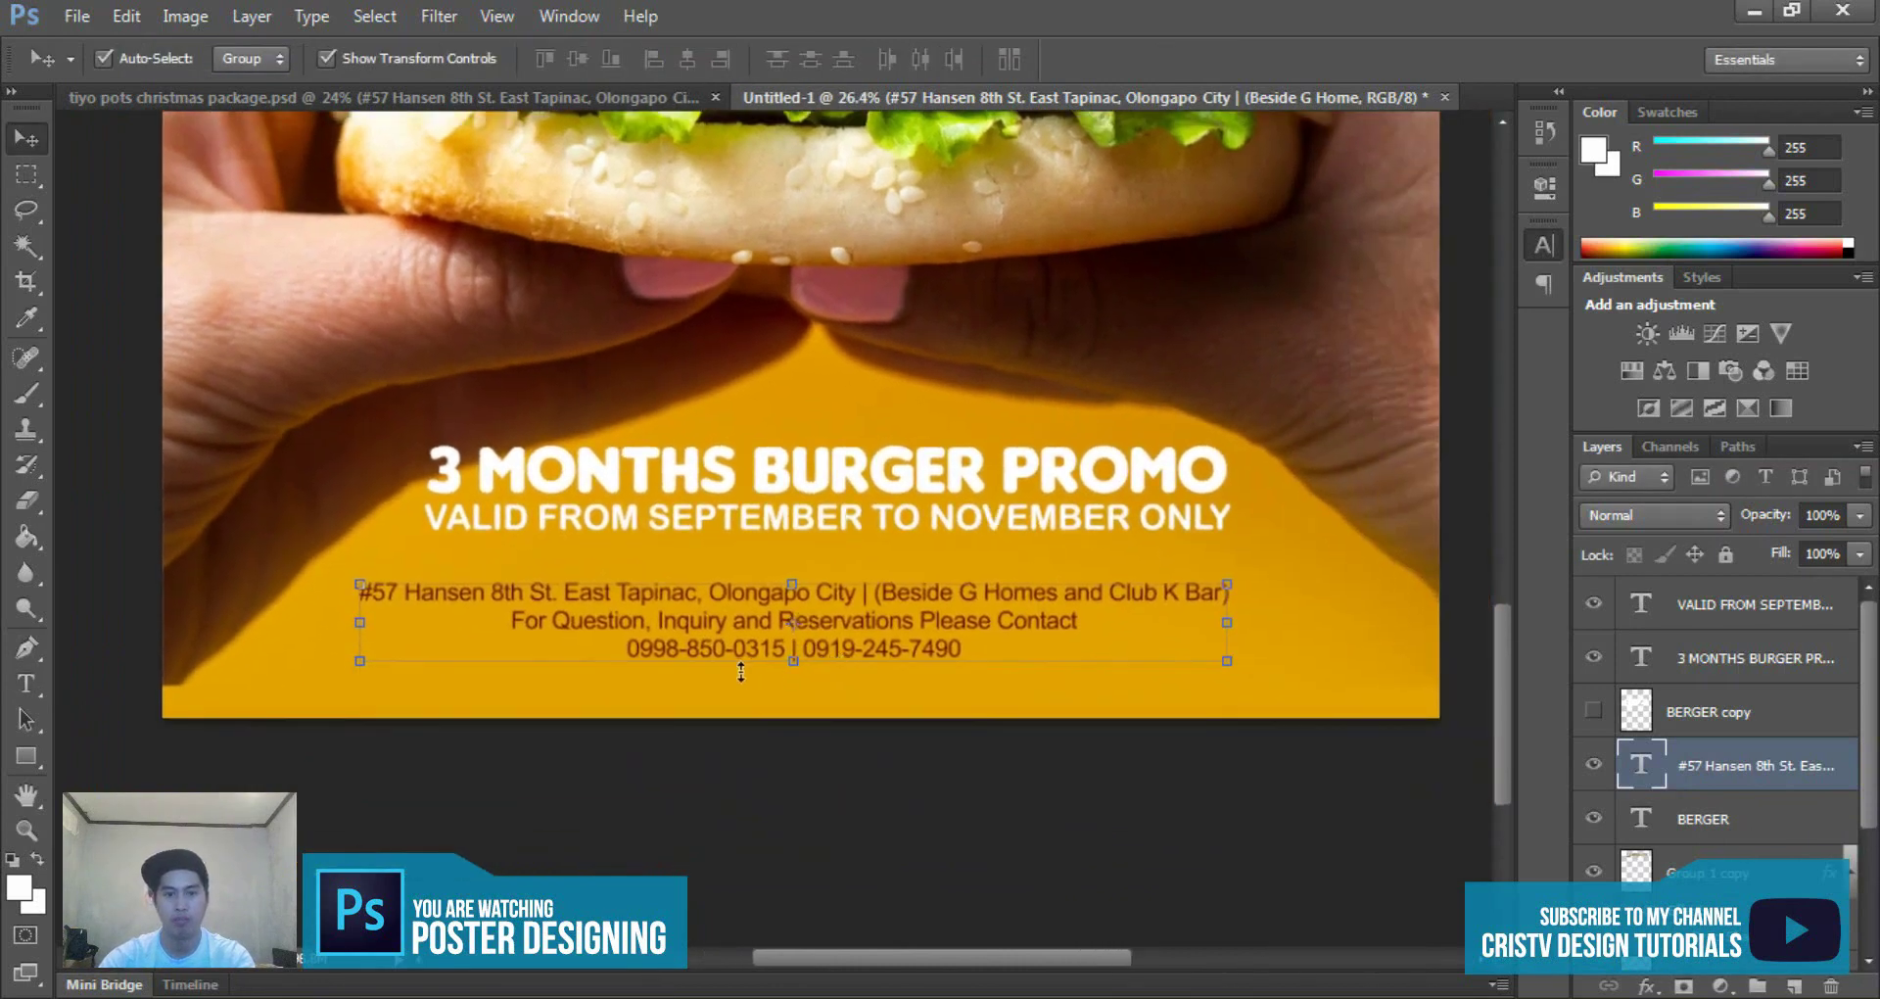
pyautogui.press('t')
pyautogui.click(626, 650)
pyautogui.hotkey('shift', 'End')
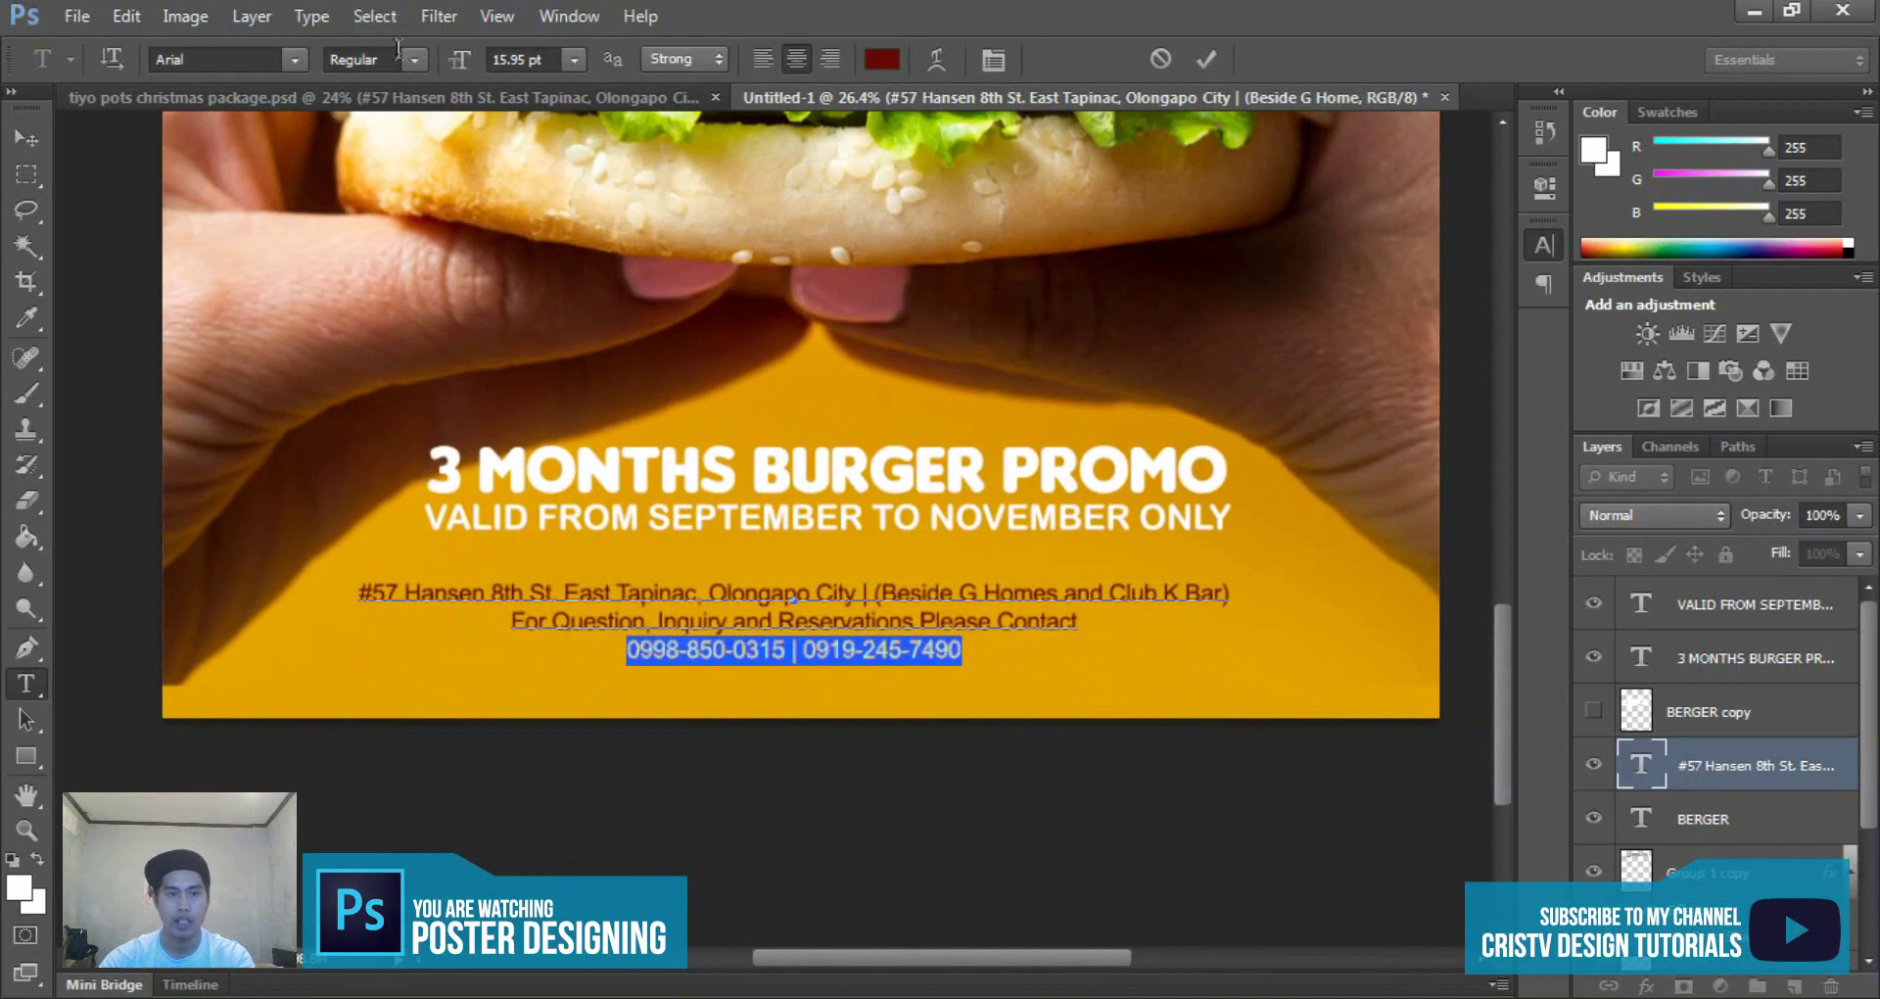
pyautogui.click(414, 60)
pyautogui.click(396, 148)
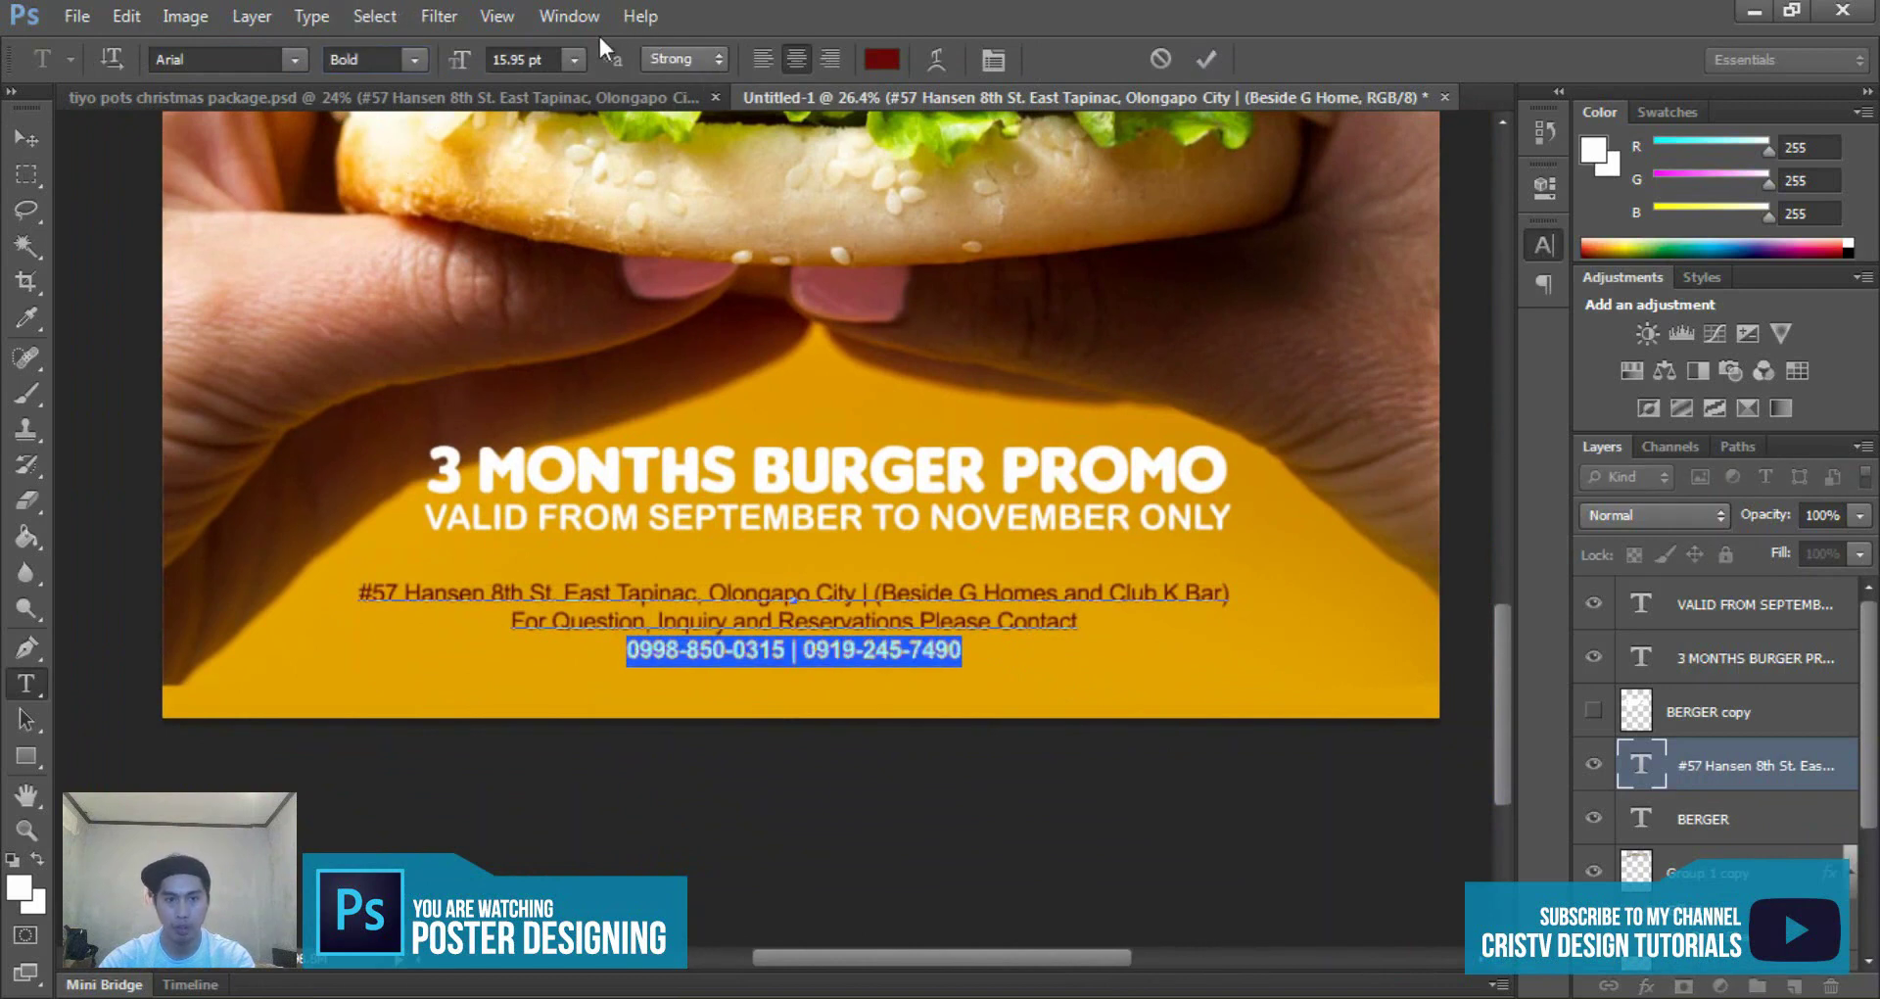
pyautogui.moveTo(466, 65); pyautogui.dragTo(489, 65)
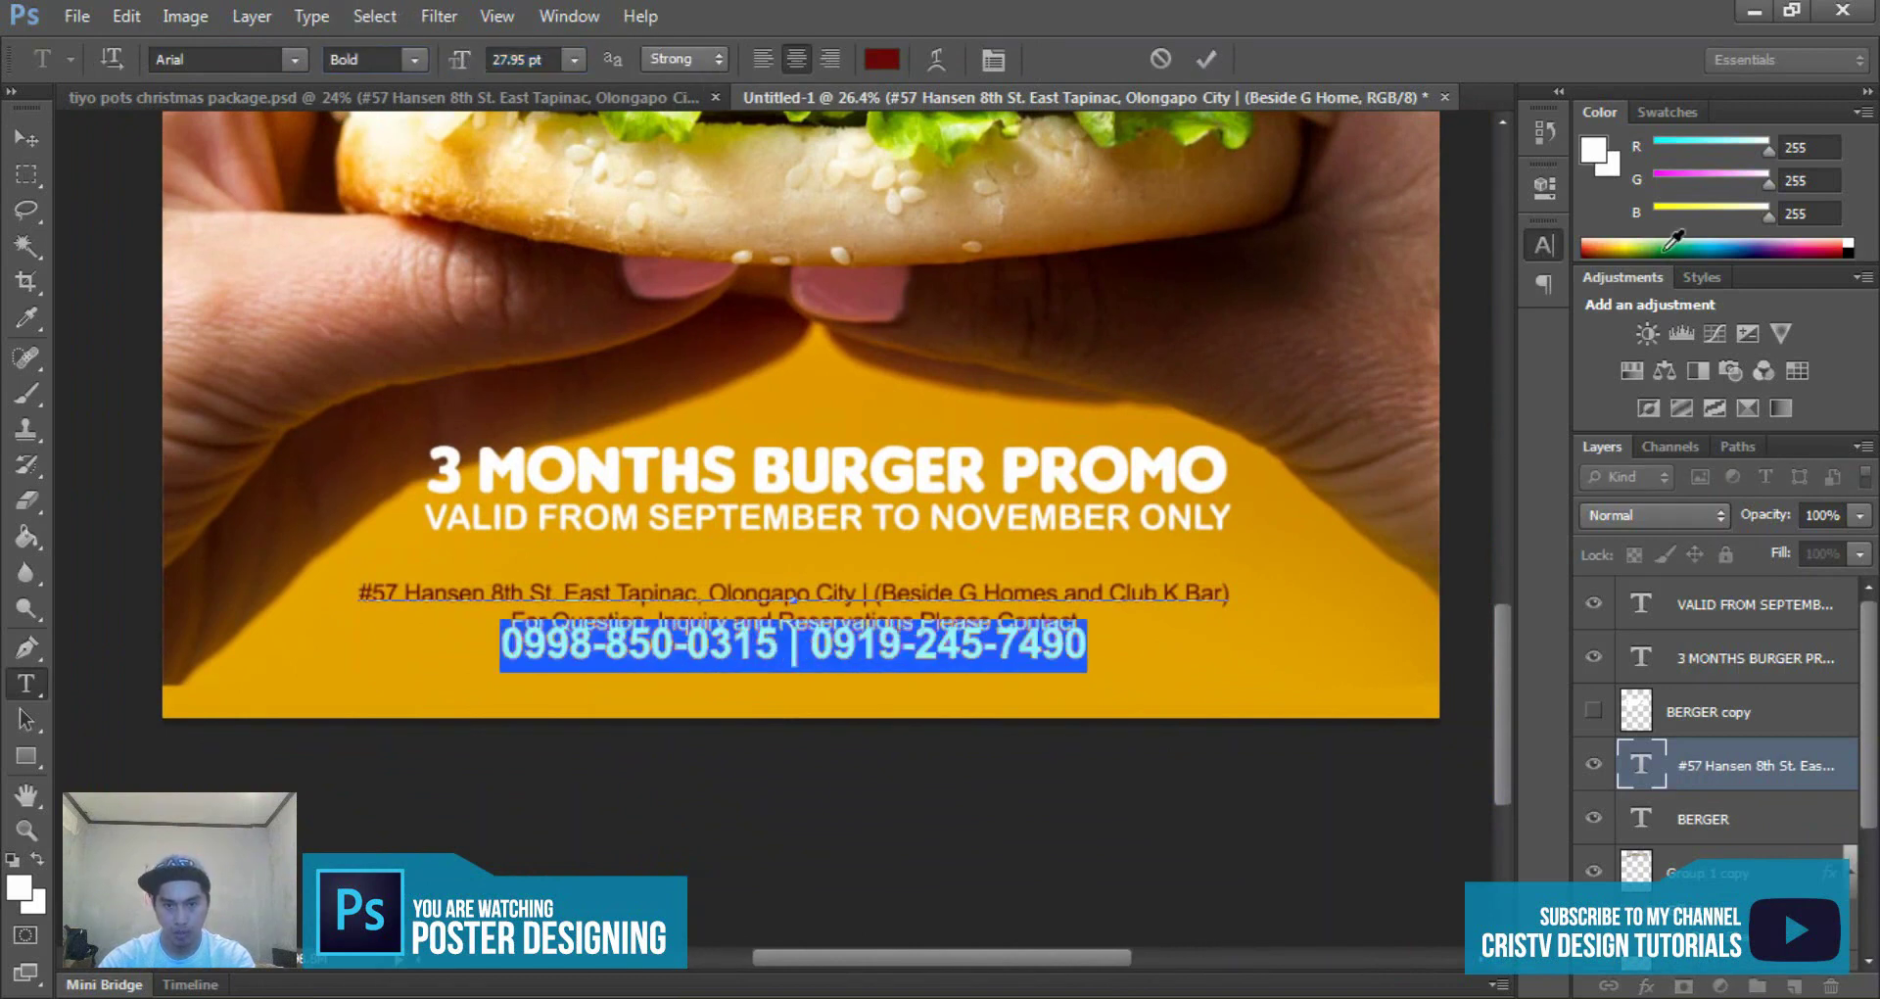
pyautogui.hotkey('alt', 'Down')
pyautogui.hotkey('alt', 'Down')
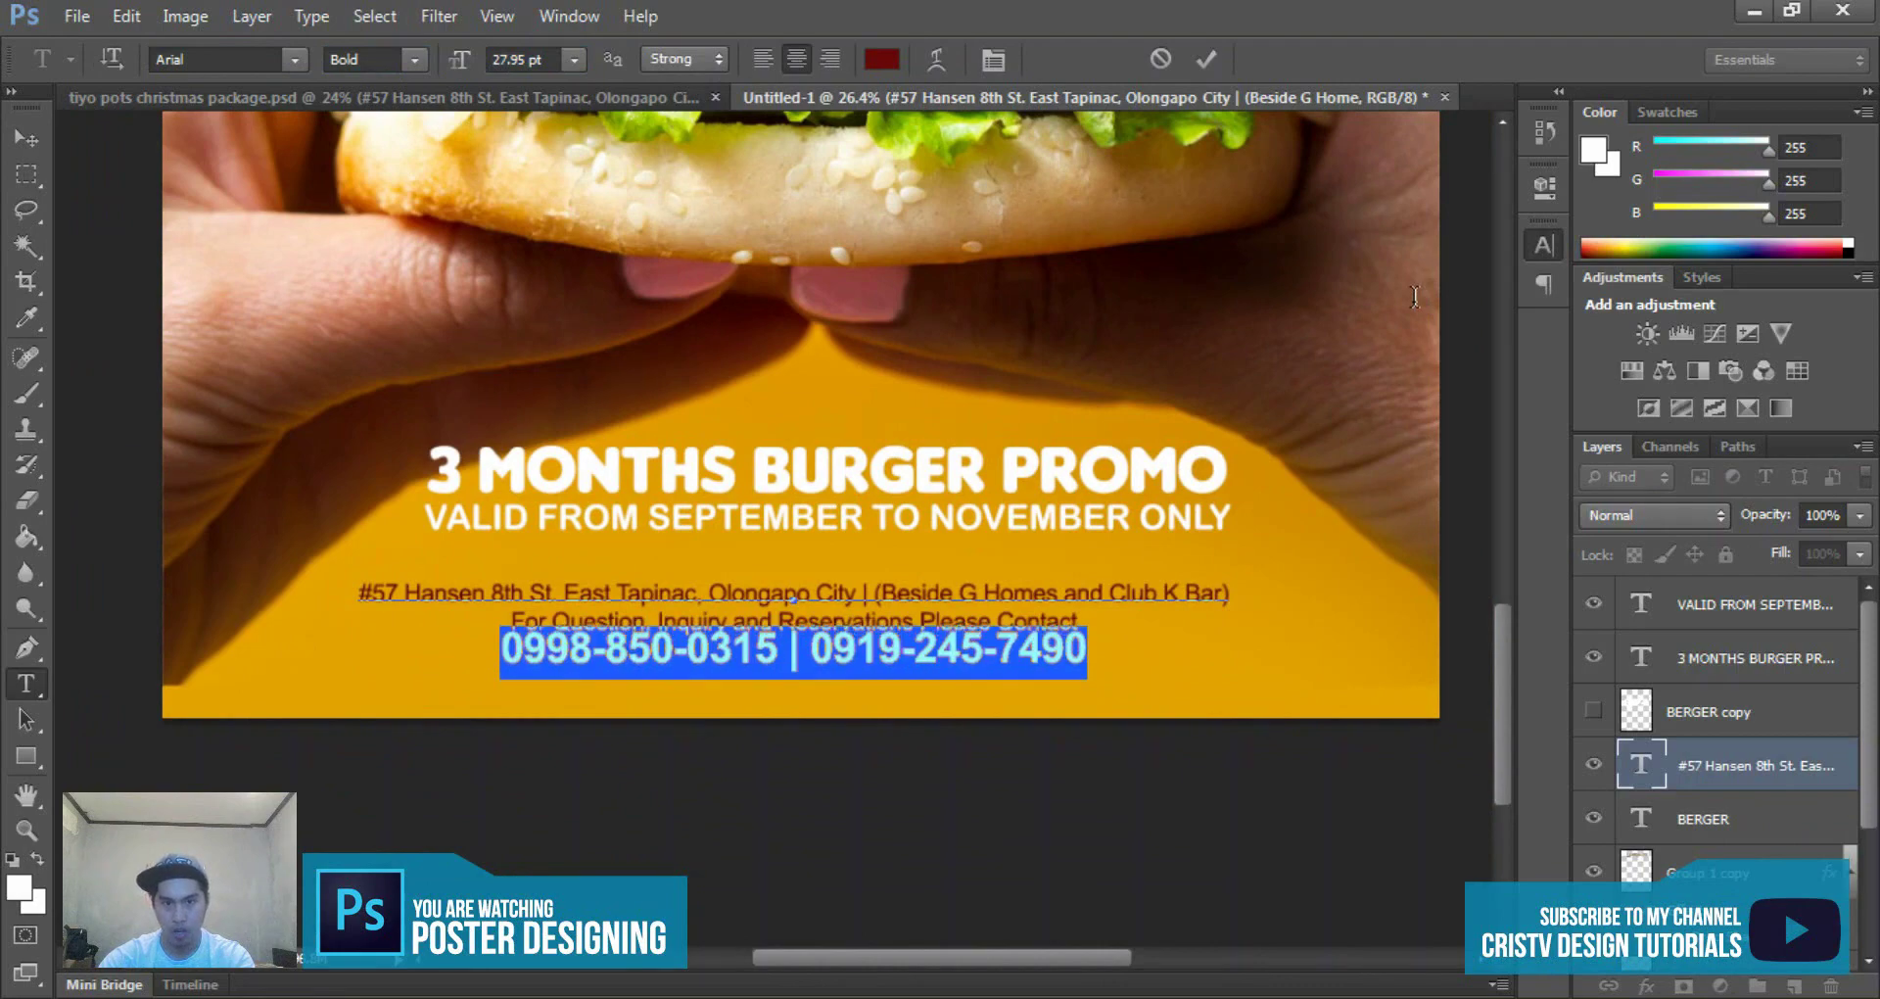
pyautogui.hotkey('alt', 'Down')
pyautogui.hotkey('alt', 'Down')
pyautogui.hotkey('alt', 'Down')
pyautogui.hotkey('ctrl', 'Return')
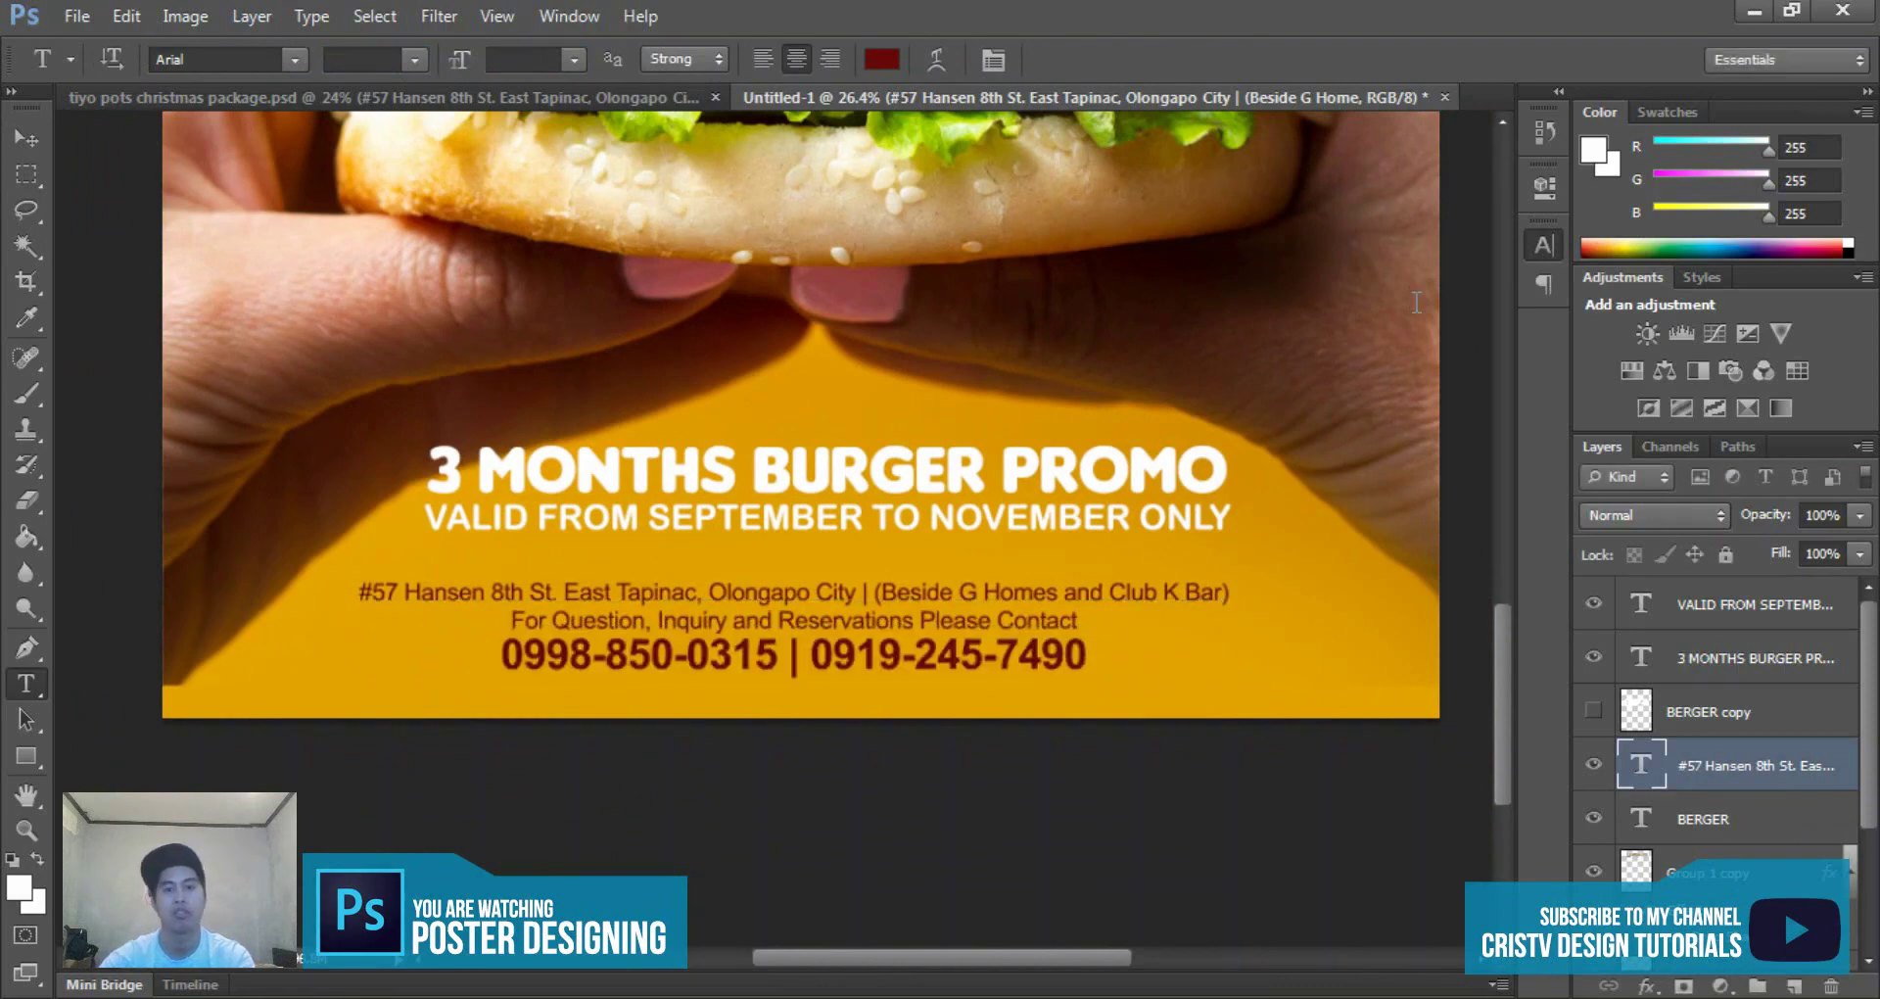
pyautogui.press('v')
pyautogui.hotkey('ctrl', '0')
# - Move the address and phone block slightly right and up to centre it under the promo lines
pyautogui.scroll(1, 954, 637)
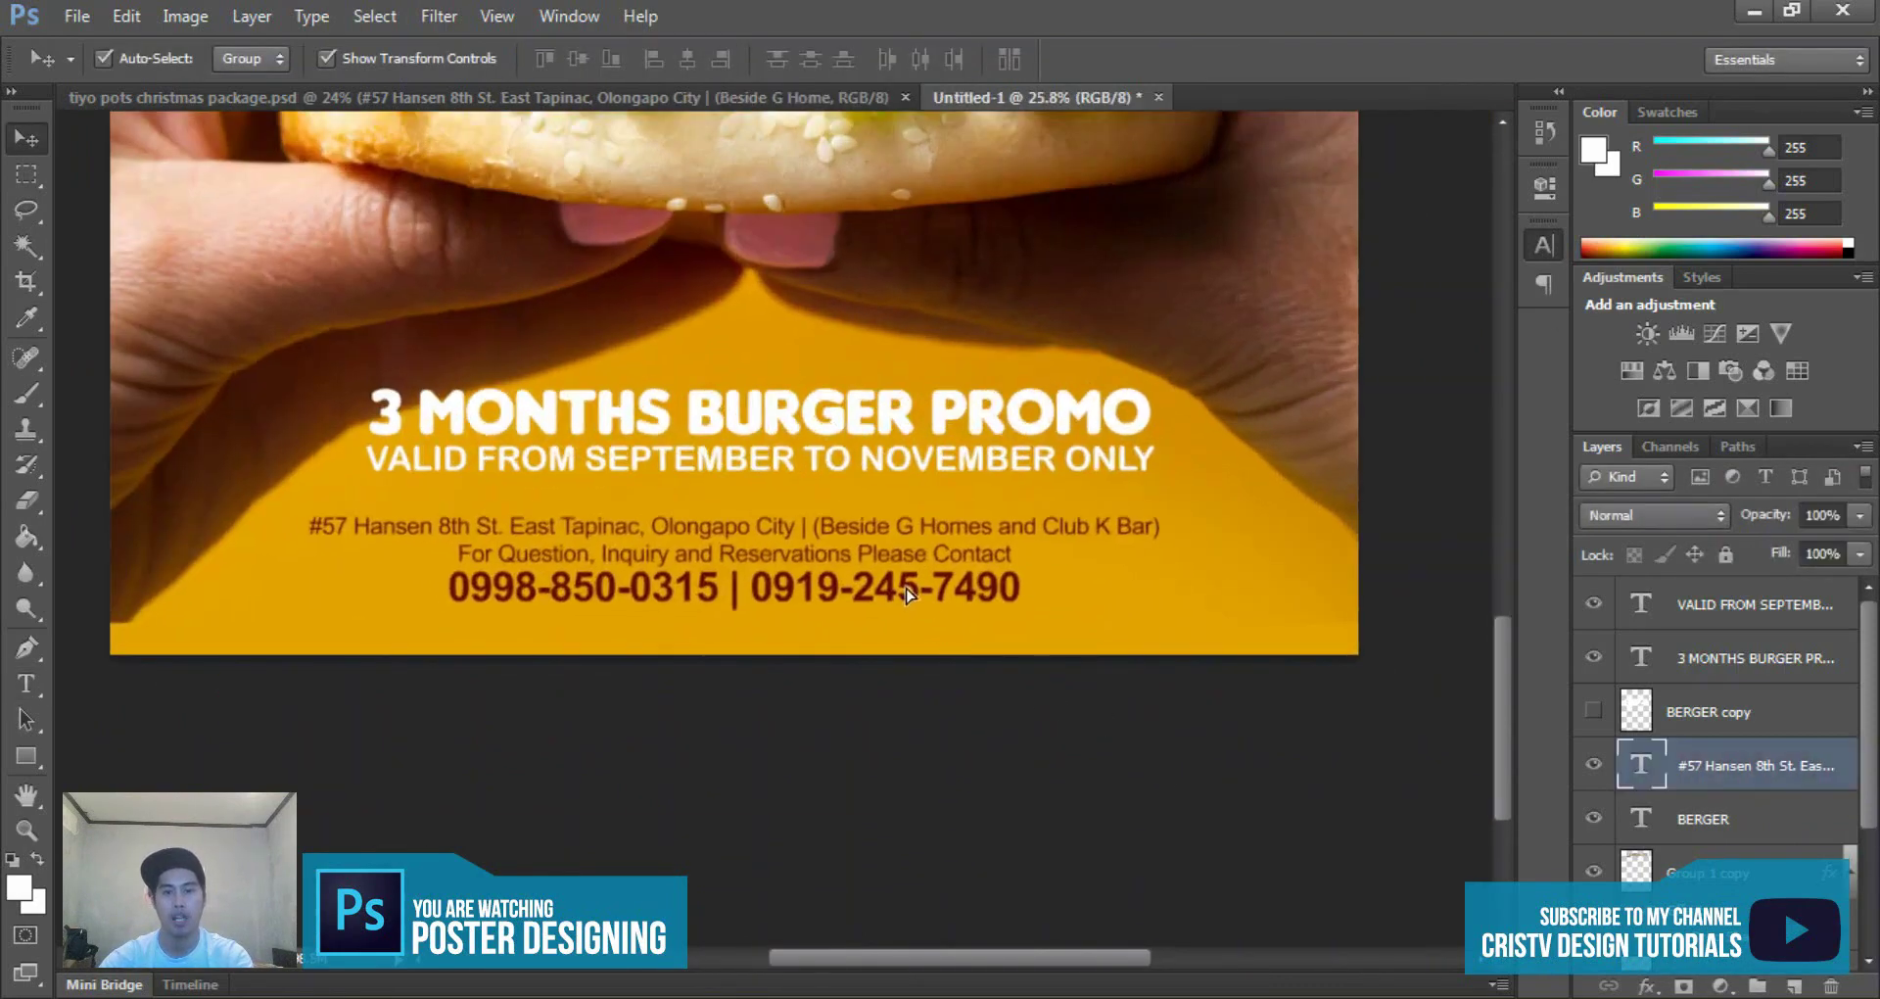
pyautogui.moveTo(898, 593); pyautogui.dragTo(911, 577)
pyautogui.scroll(-2, 911, 578)
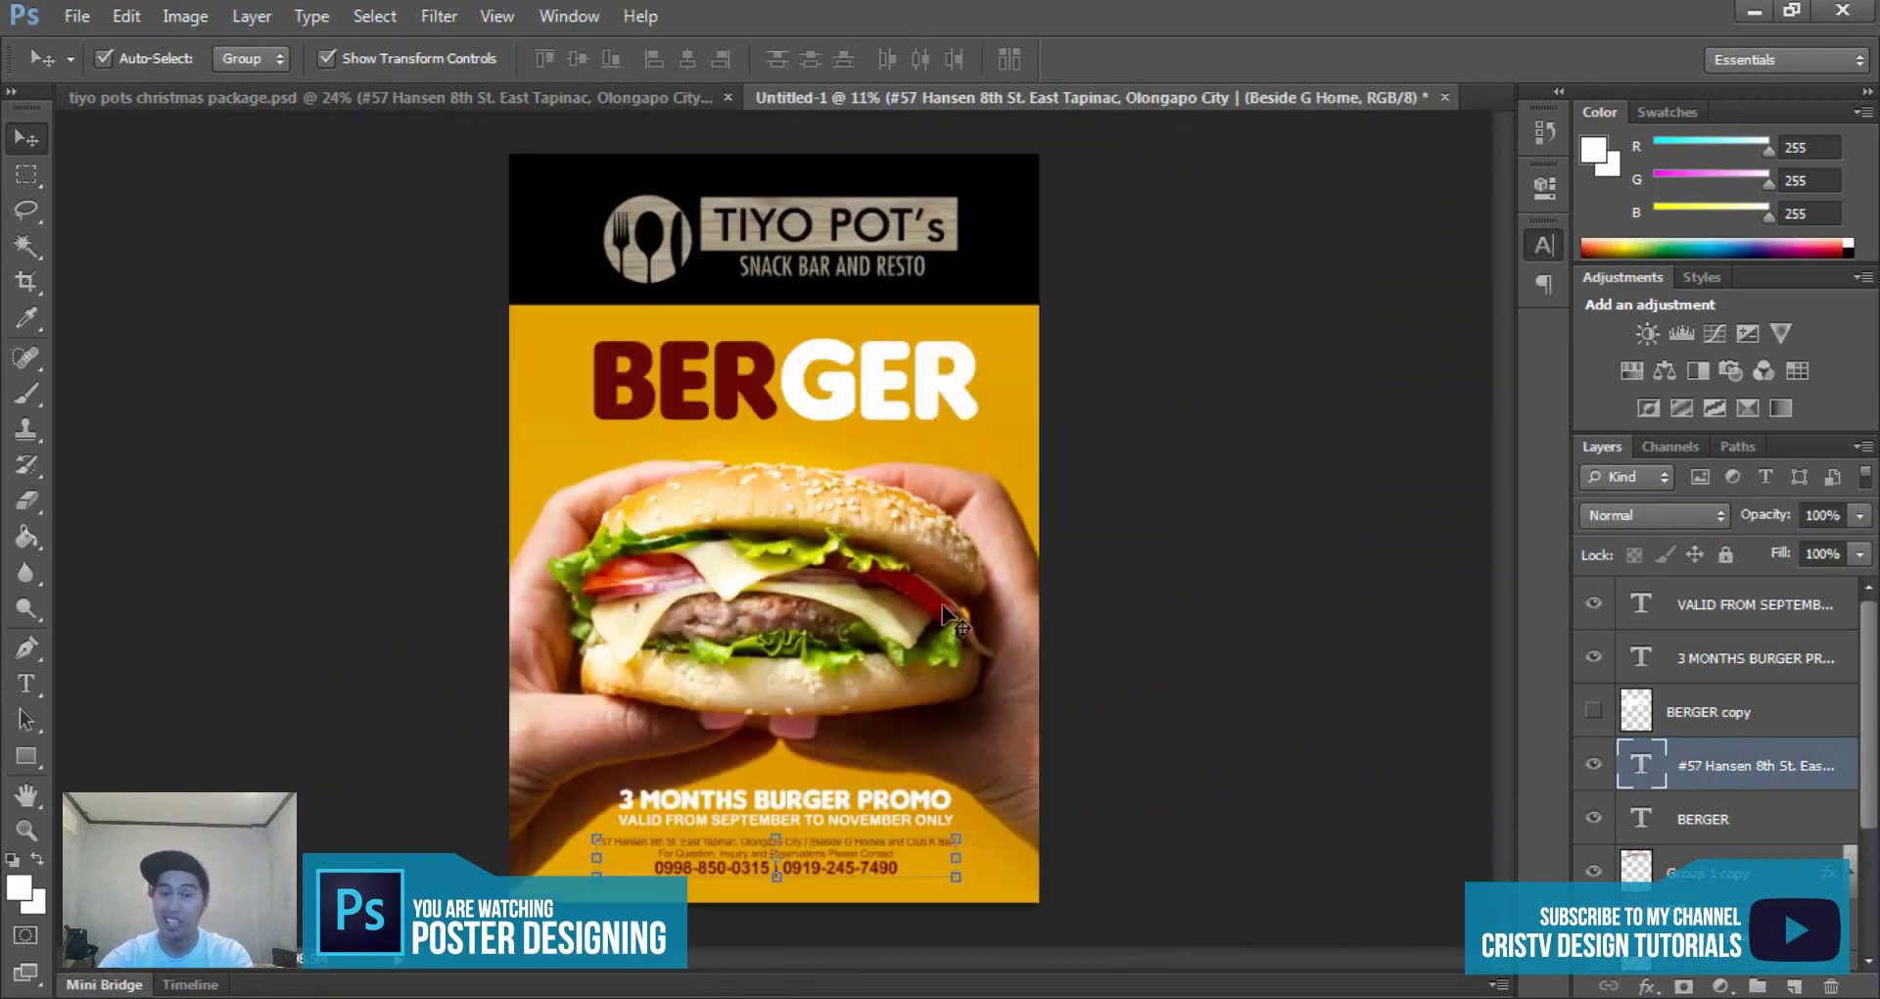
pyautogui.click(575, 722)
pyautogui.scroll(1, 685, 666)
pyautogui.scroll(-2, 813, 598)
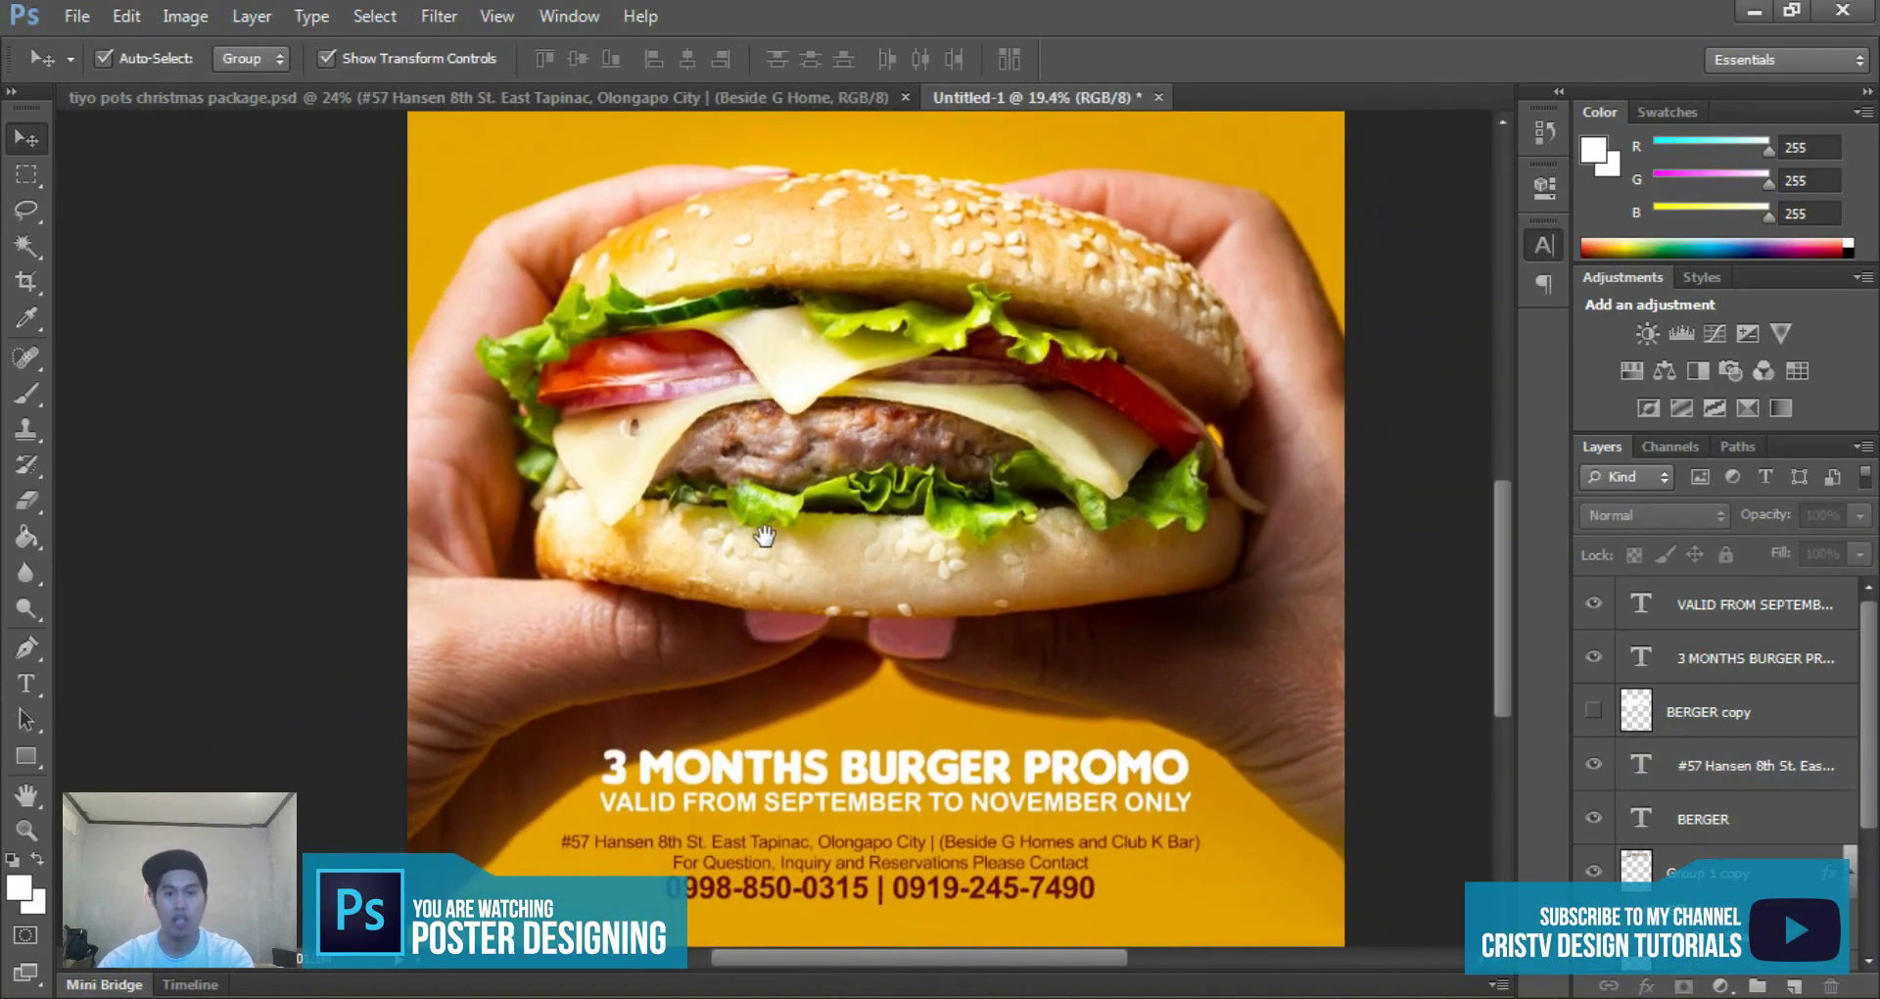
pyautogui.scroll(1, 763, 536)
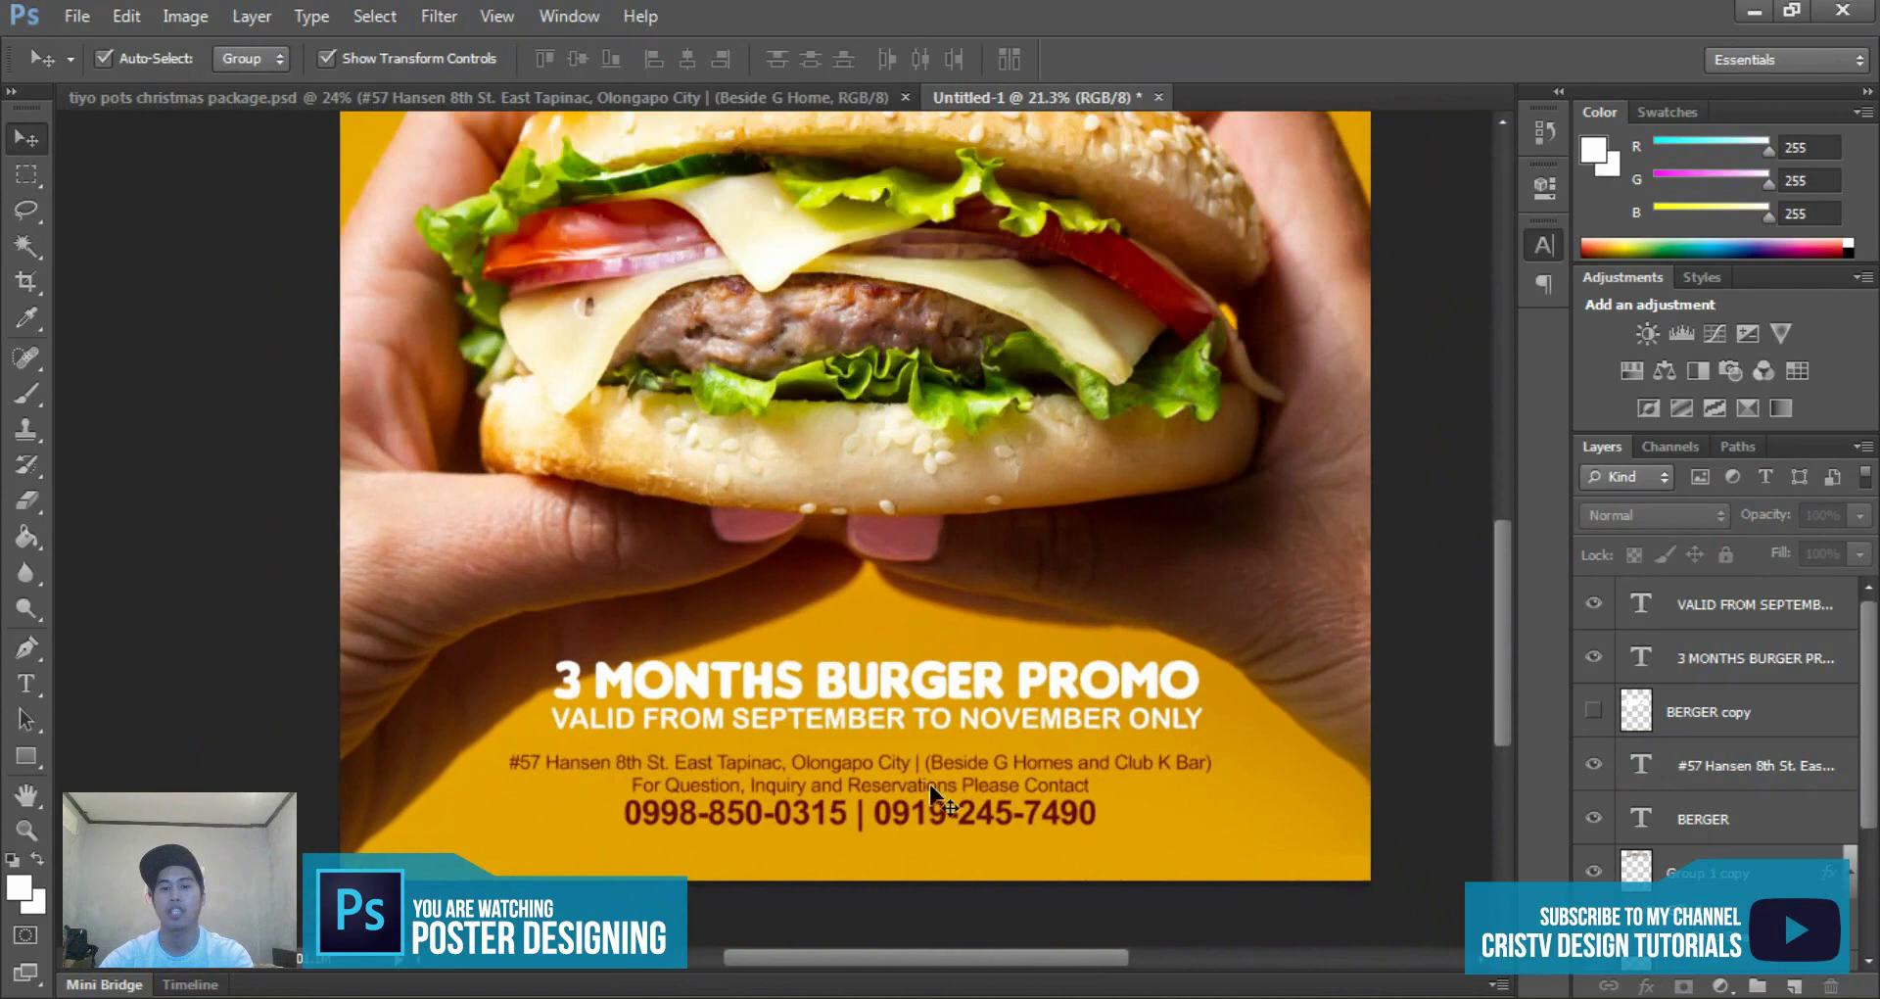
pyautogui.moveTo(930, 784); pyautogui.dragTo(960, 773)
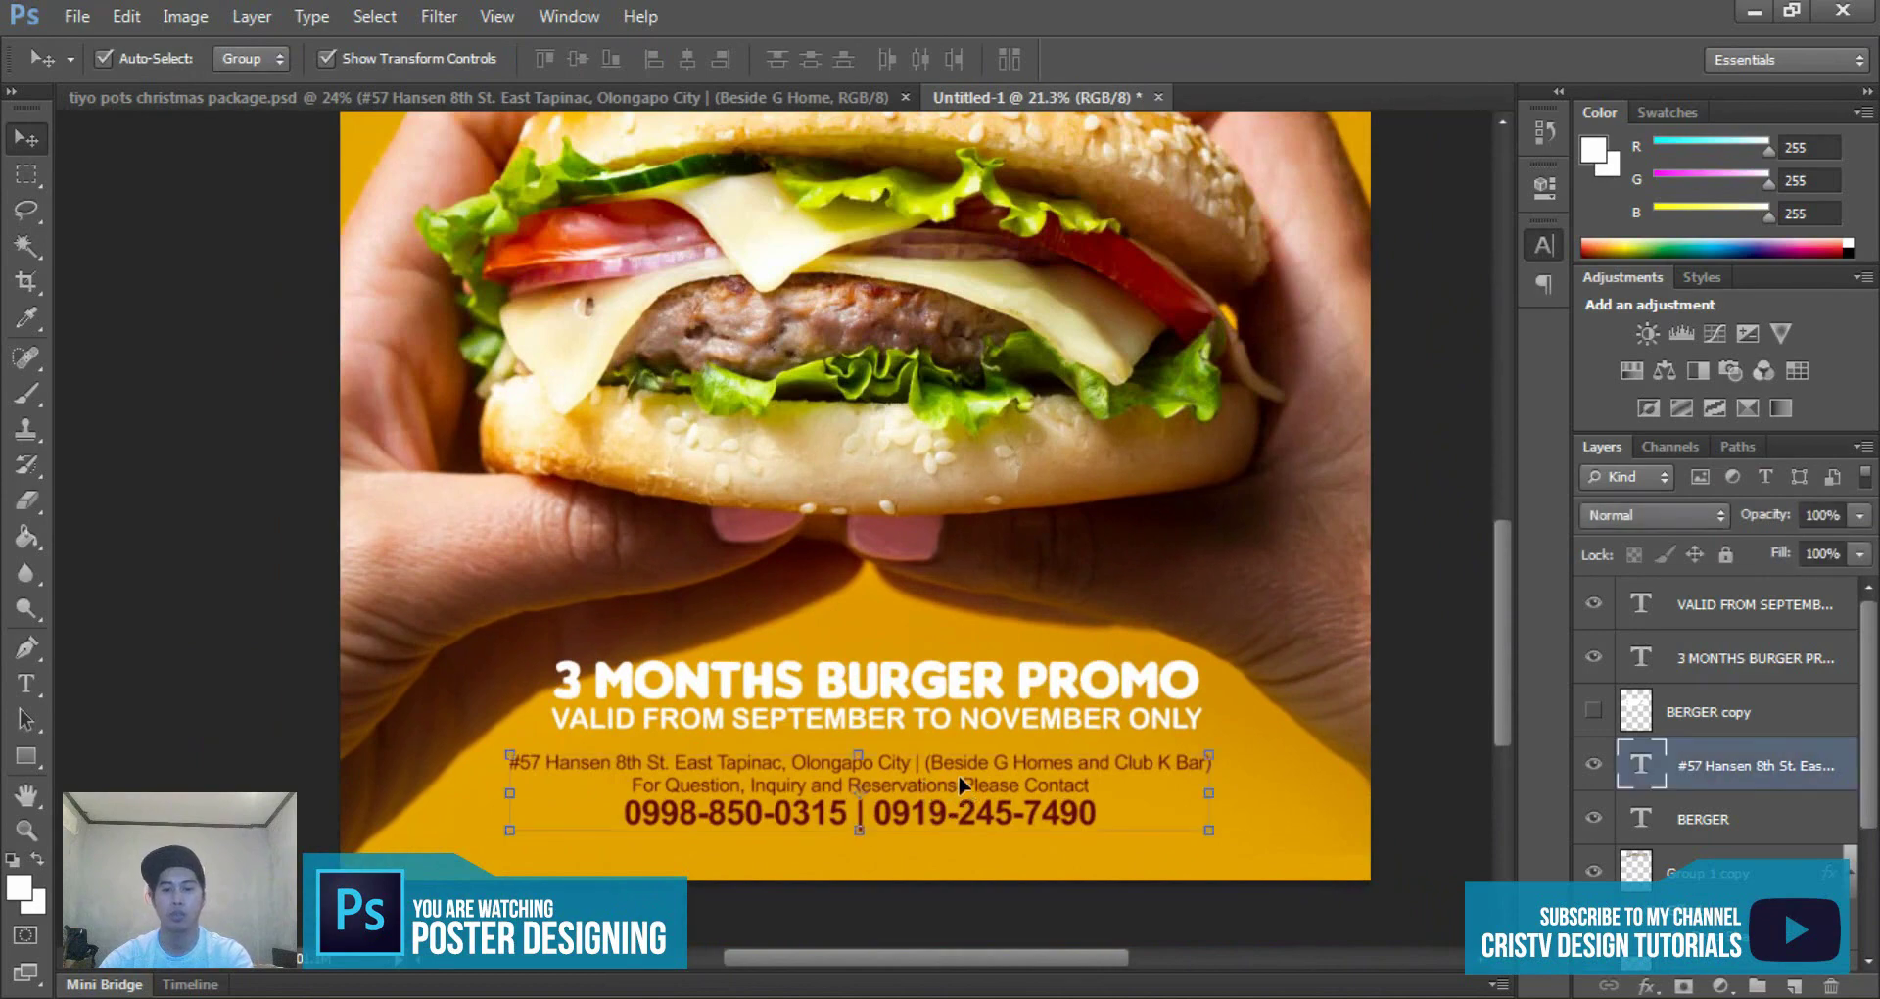
pyautogui.hotkey('shift', 'Right')
pyautogui.hotkey('shift', 'Right')
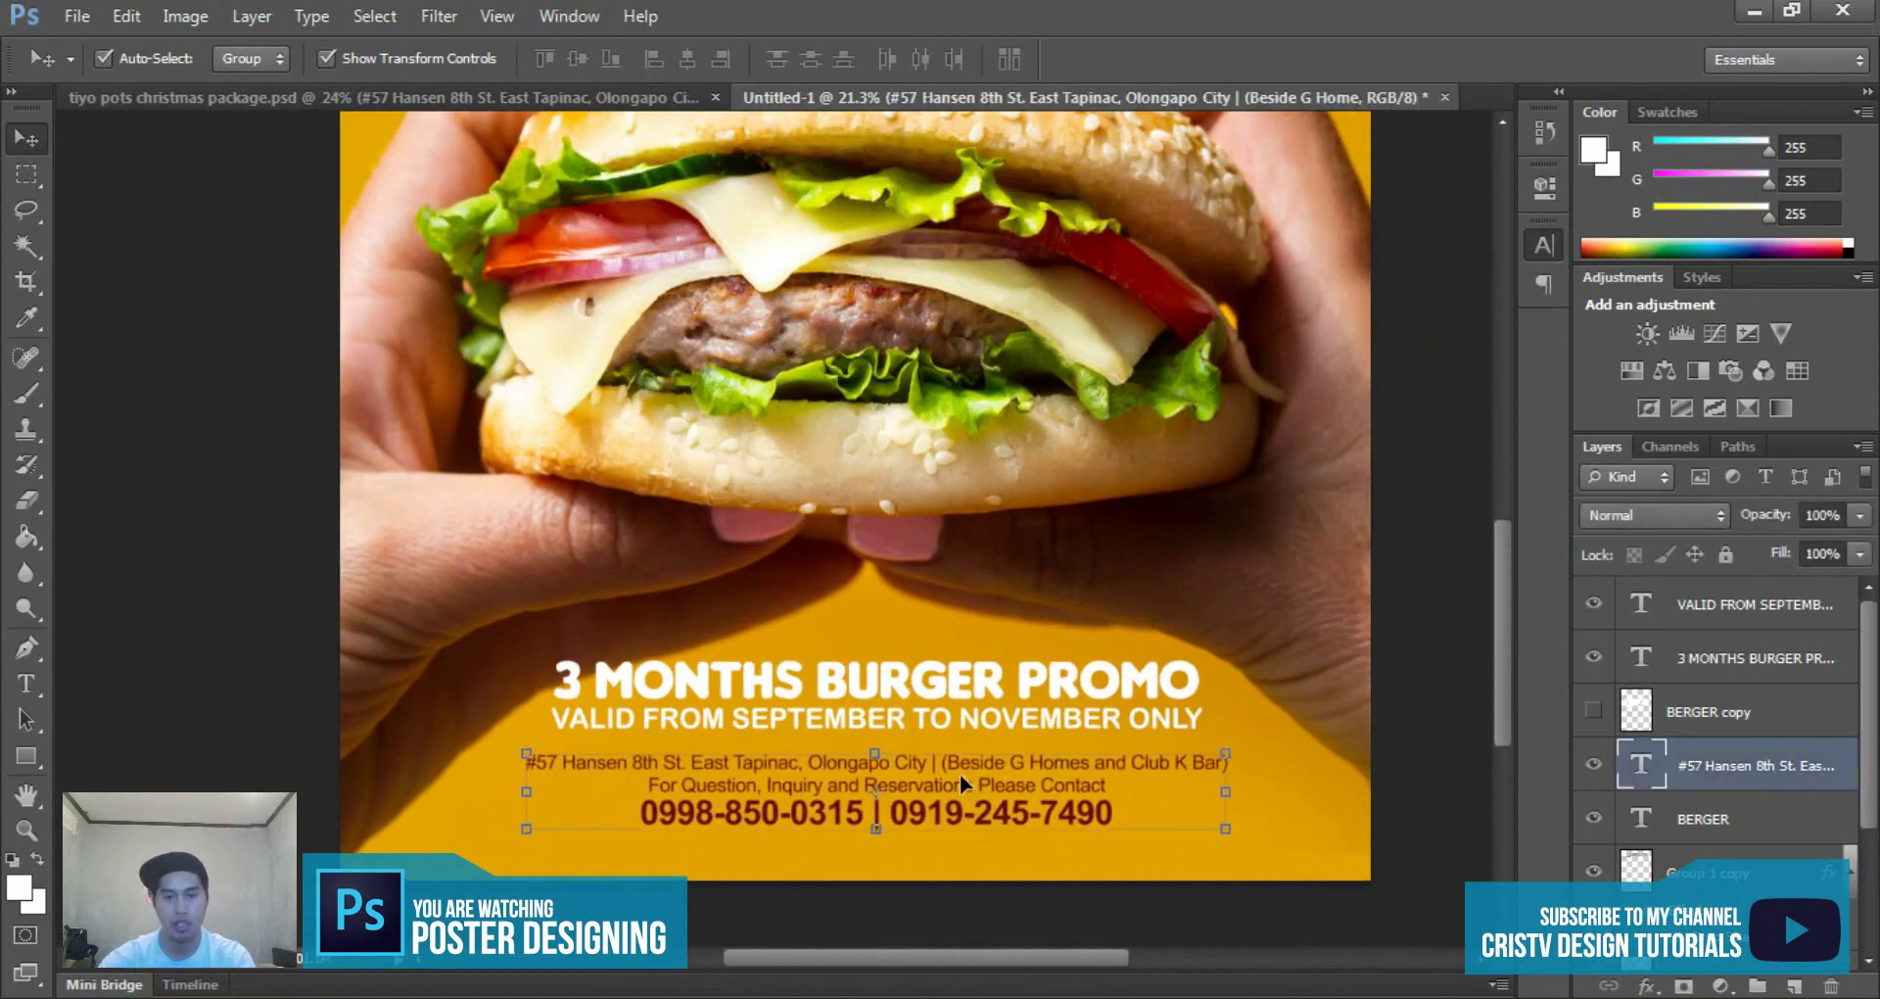
pyautogui.hotkey('shift', 'Up')
pyautogui.hotkey('shift', 'Up')
pyautogui.hotkey('shift', 'Right')
pyautogui.hotkey('shift', 'Right')
pyautogui.hotkey('shift', 'Right')
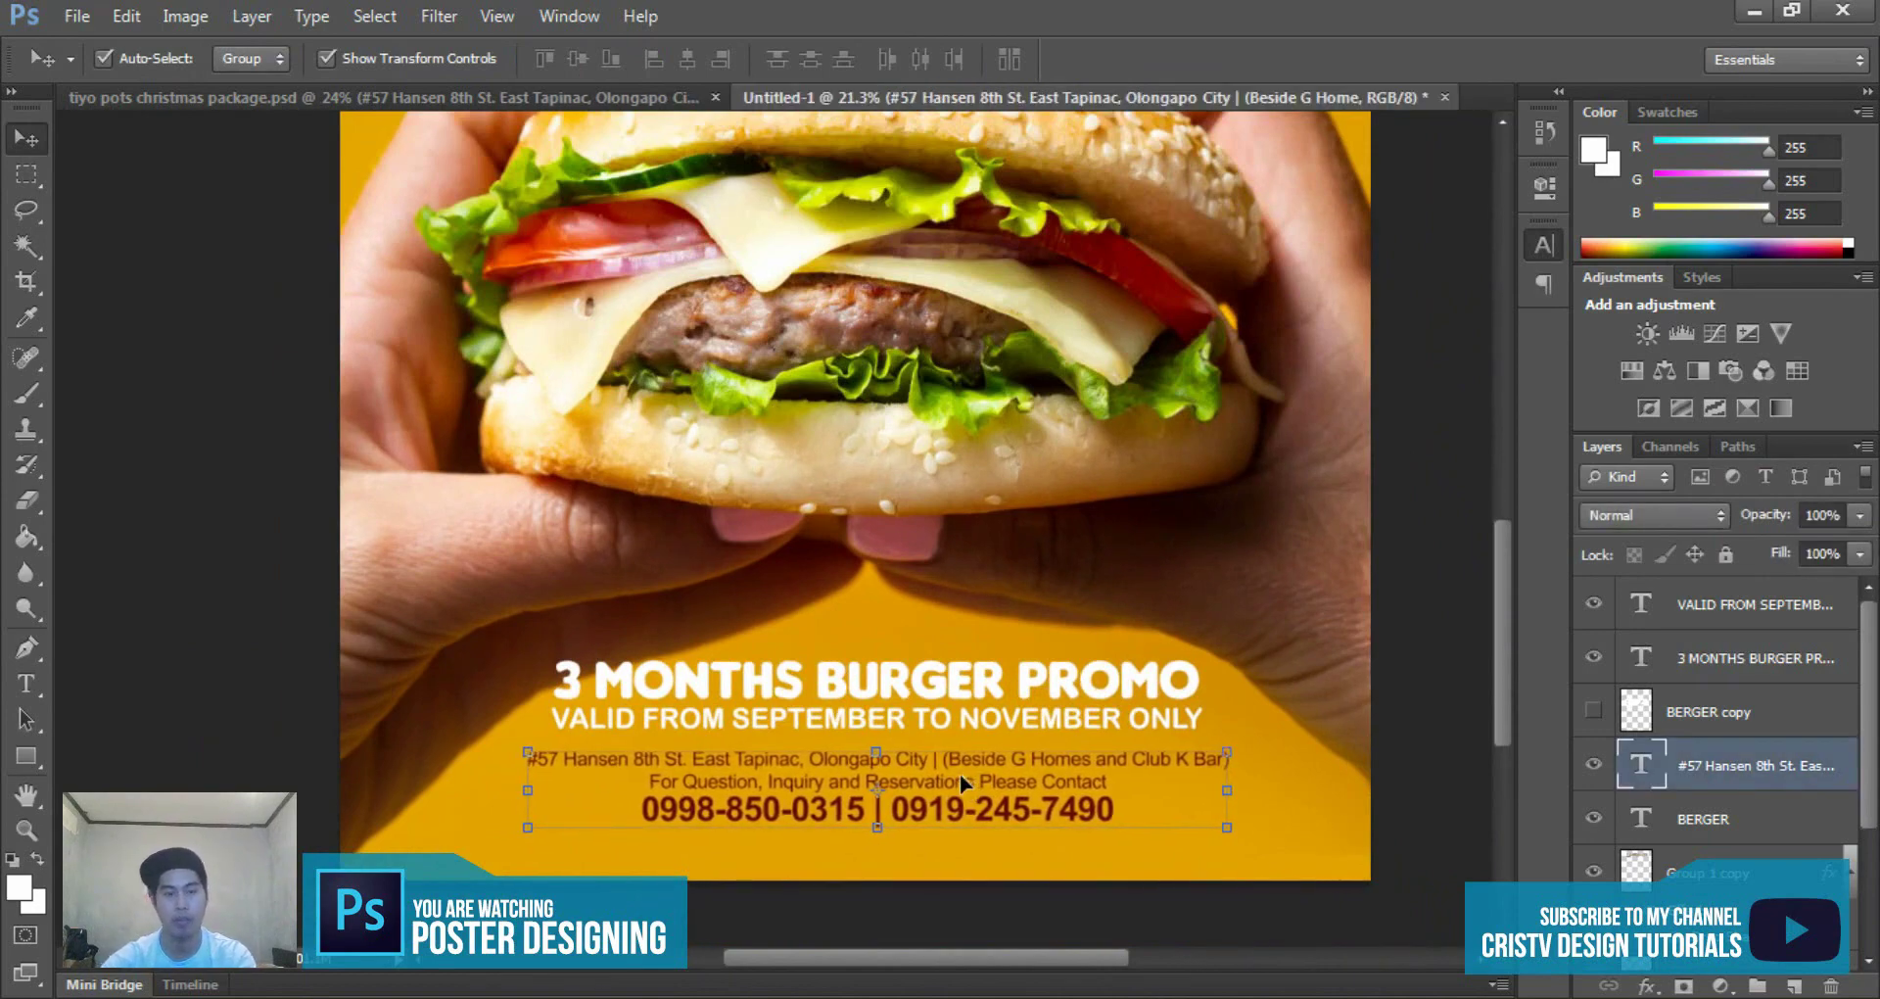
pyautogui.scroll(-2, 959, 774)
pyautogui.click(294, 713)
pyautogui.scroll(3, 484, 504)
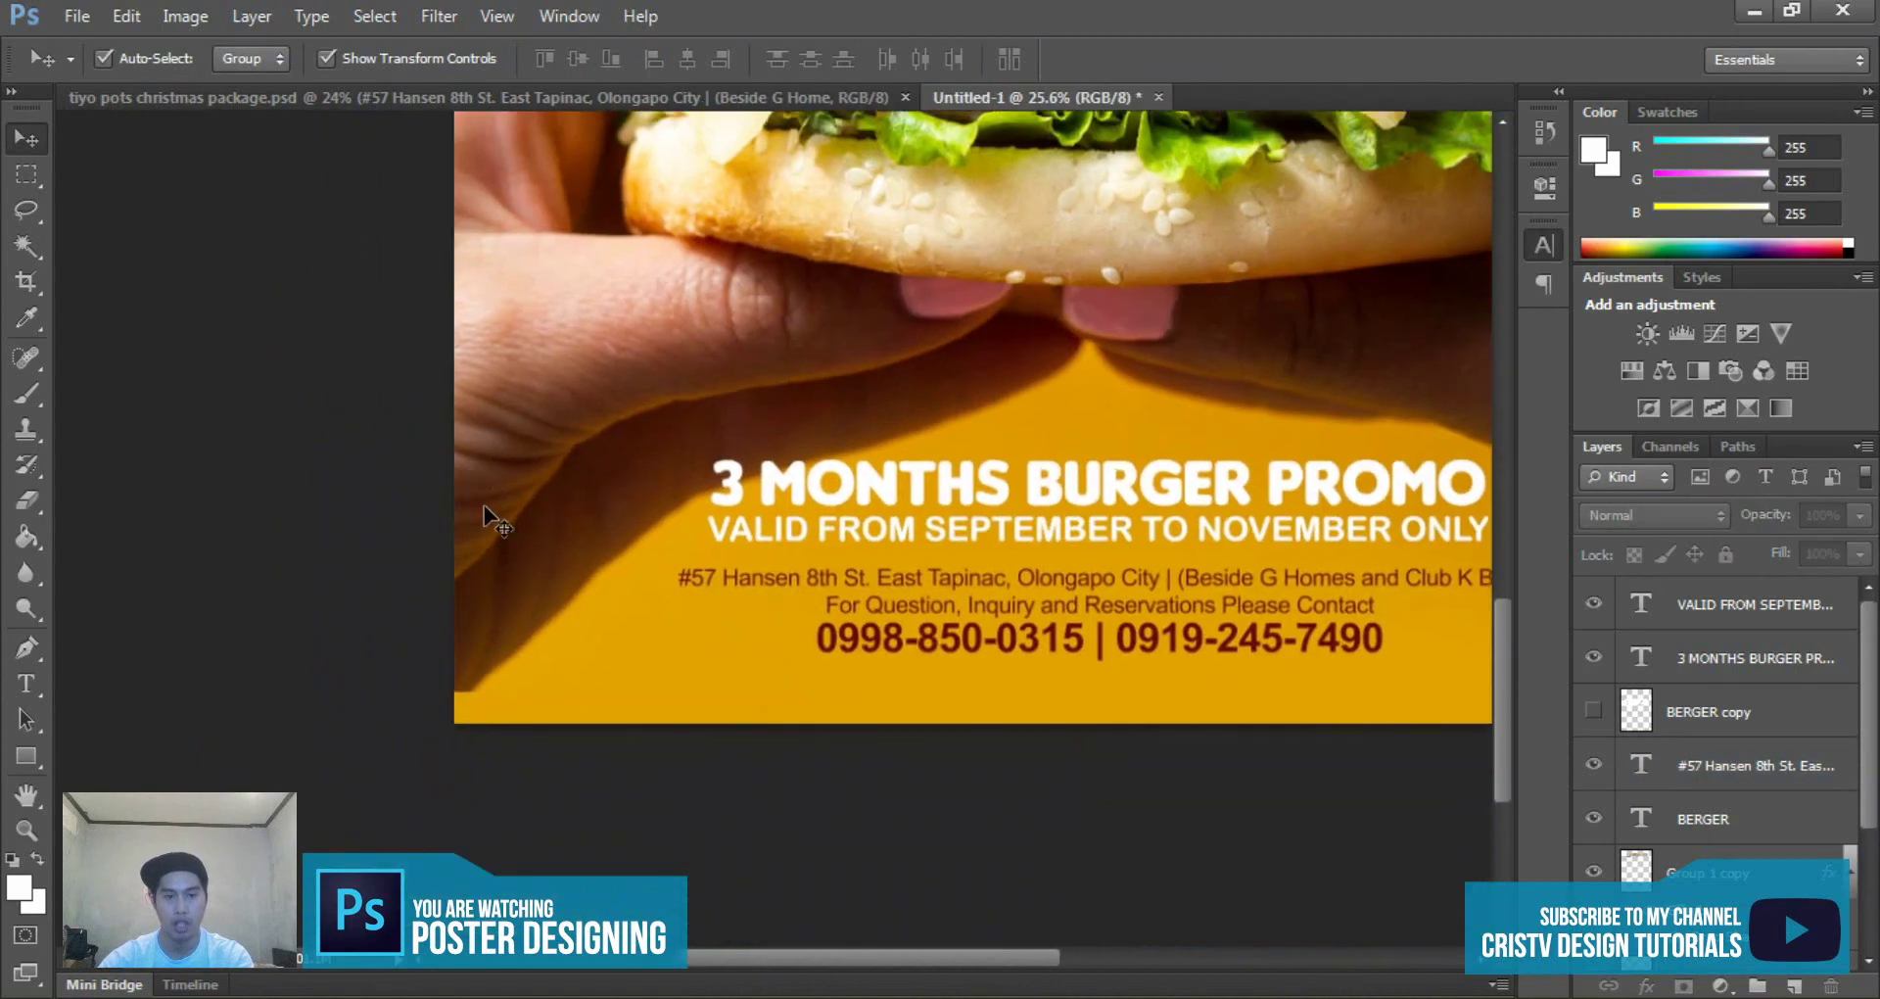
# - Test a slight enlargement of the burger photo, then revert it to 100% and commit
pyautogui.click(484, 503)
pyautogui.moveTo(429, 692); pyautogui.dragTo(396, 714)
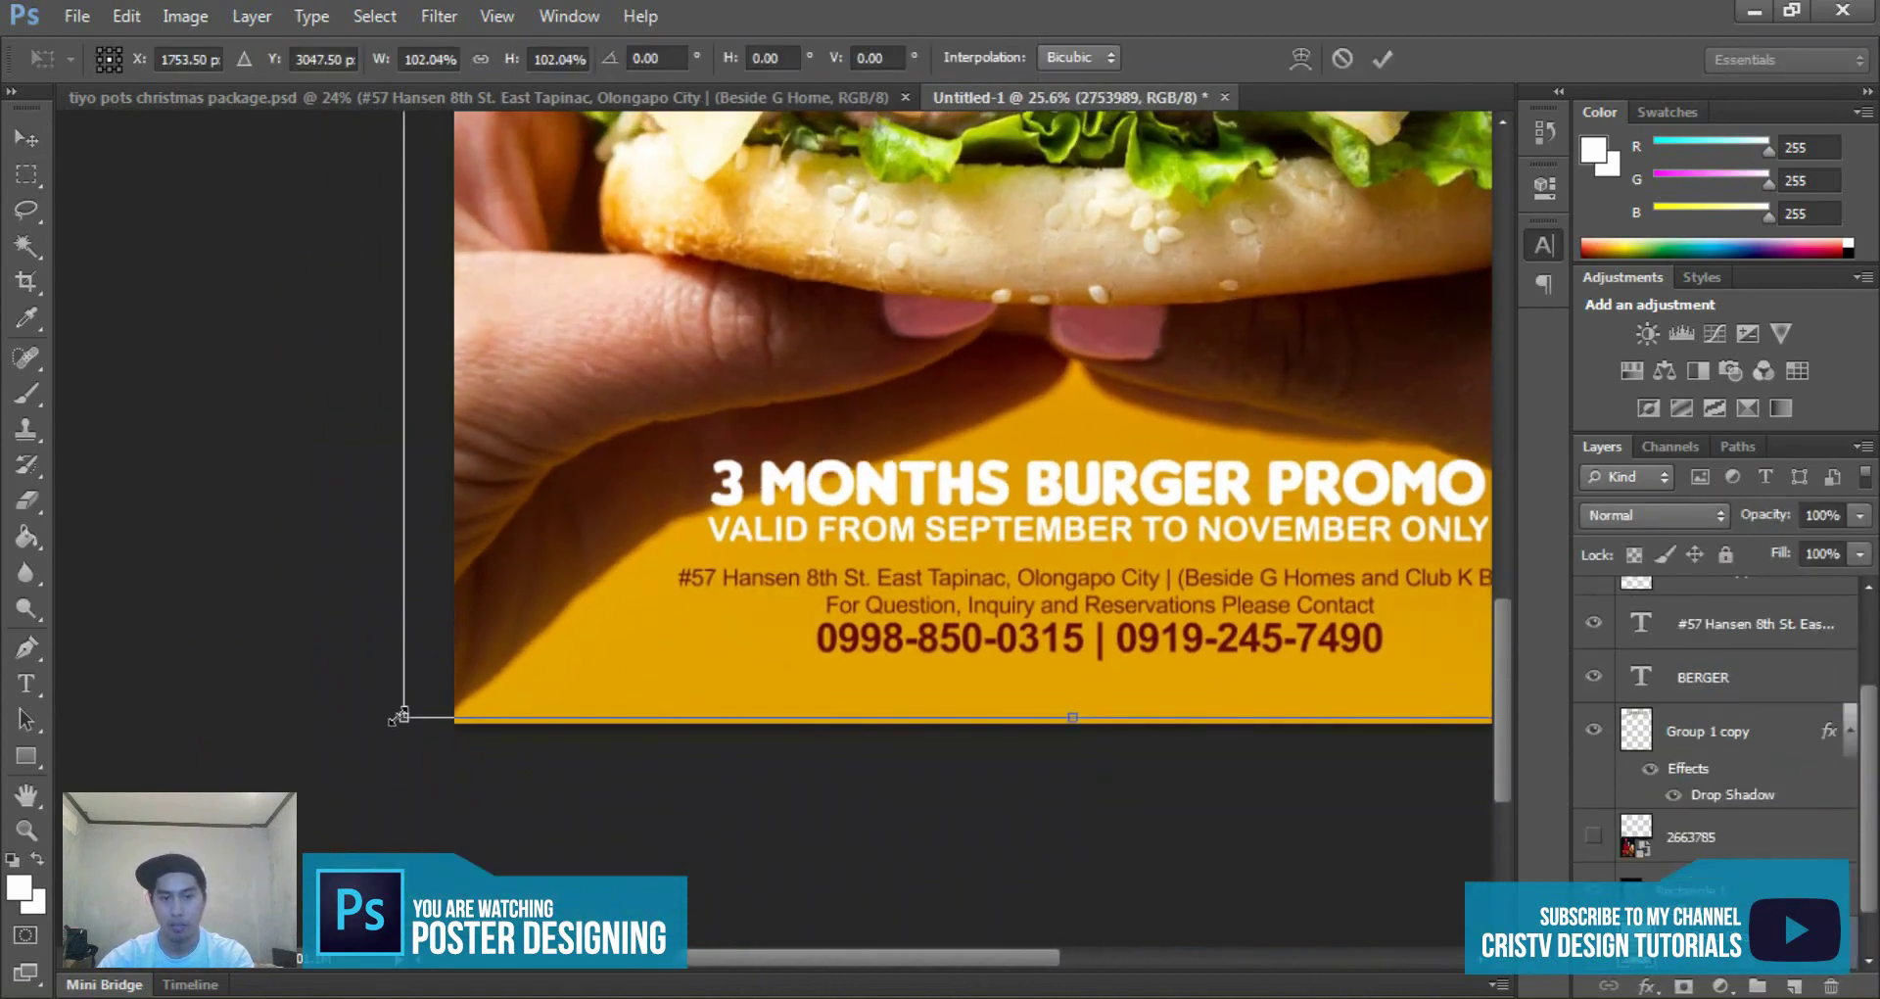
pyautogui.hotkey('ctrl', 'z')
pyautogui.scroll(-3, 396, 715)
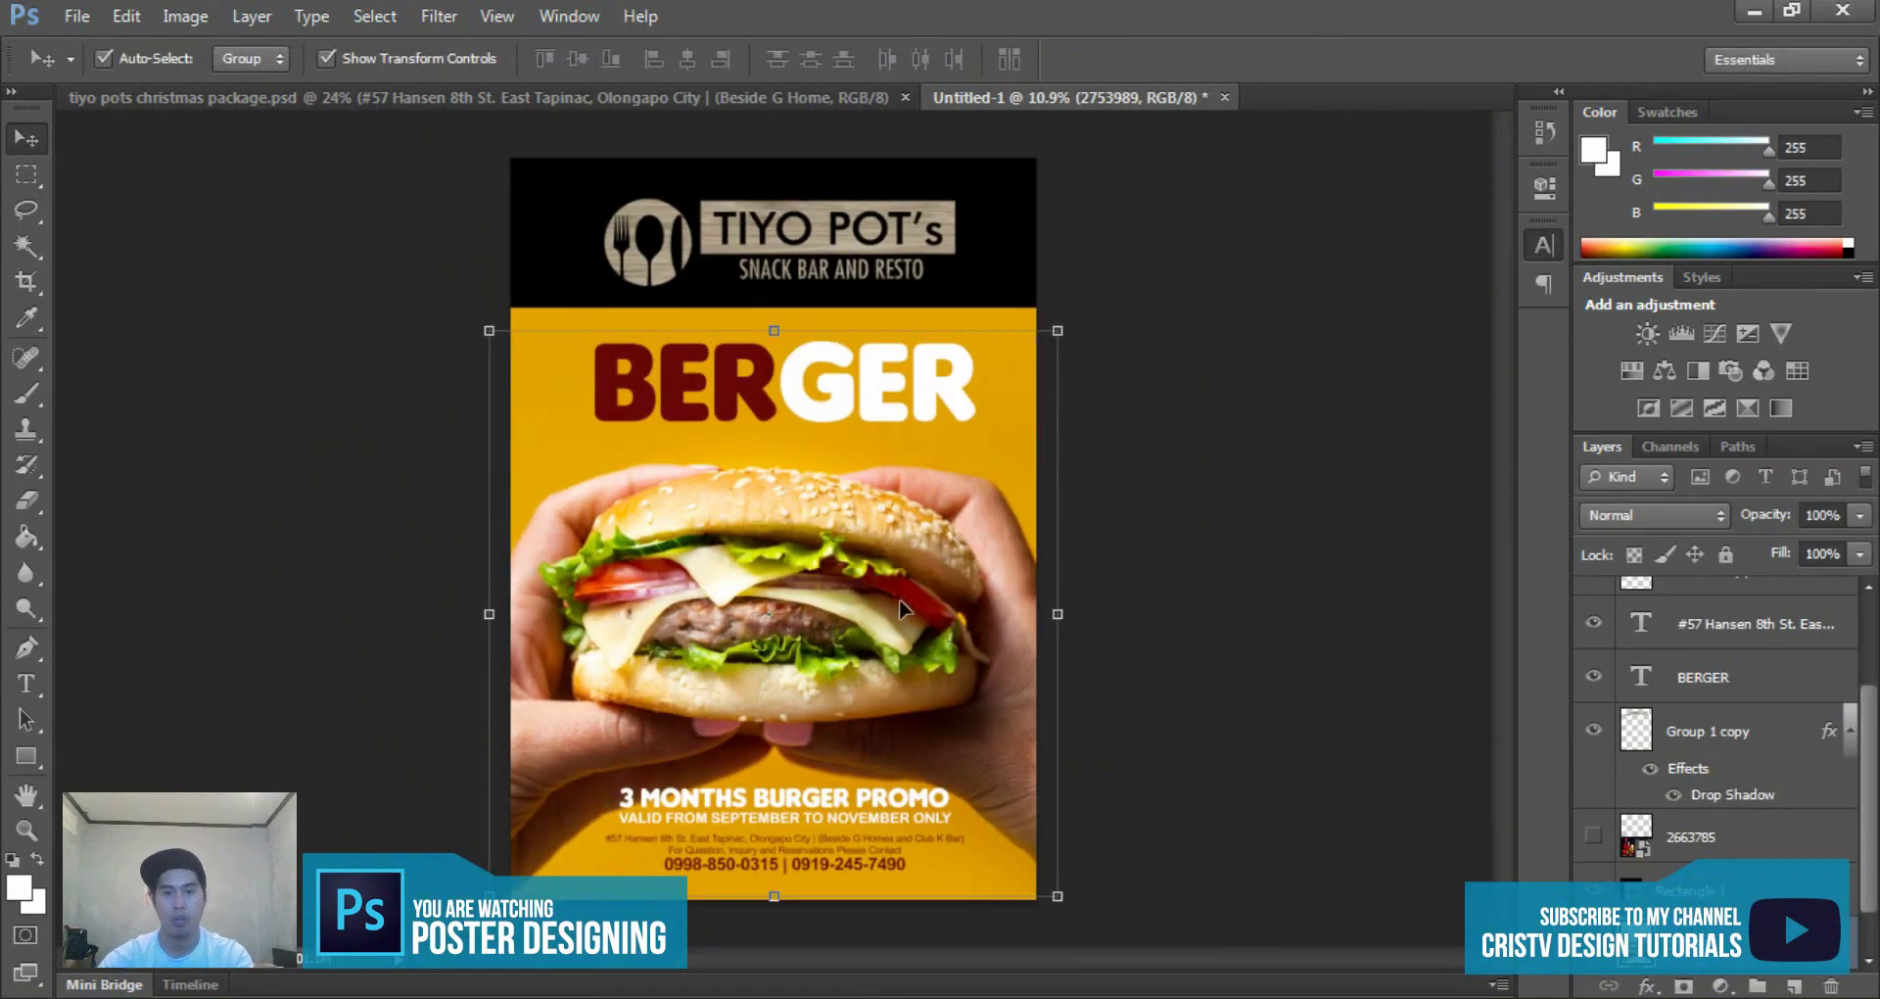
pyautogui.scroll(2, 1030, 756)
pyautogui.scroll(1, 1030, 757)
pyautogui.press('Return')
pyautogui.scroll(-2, 1329, 785)
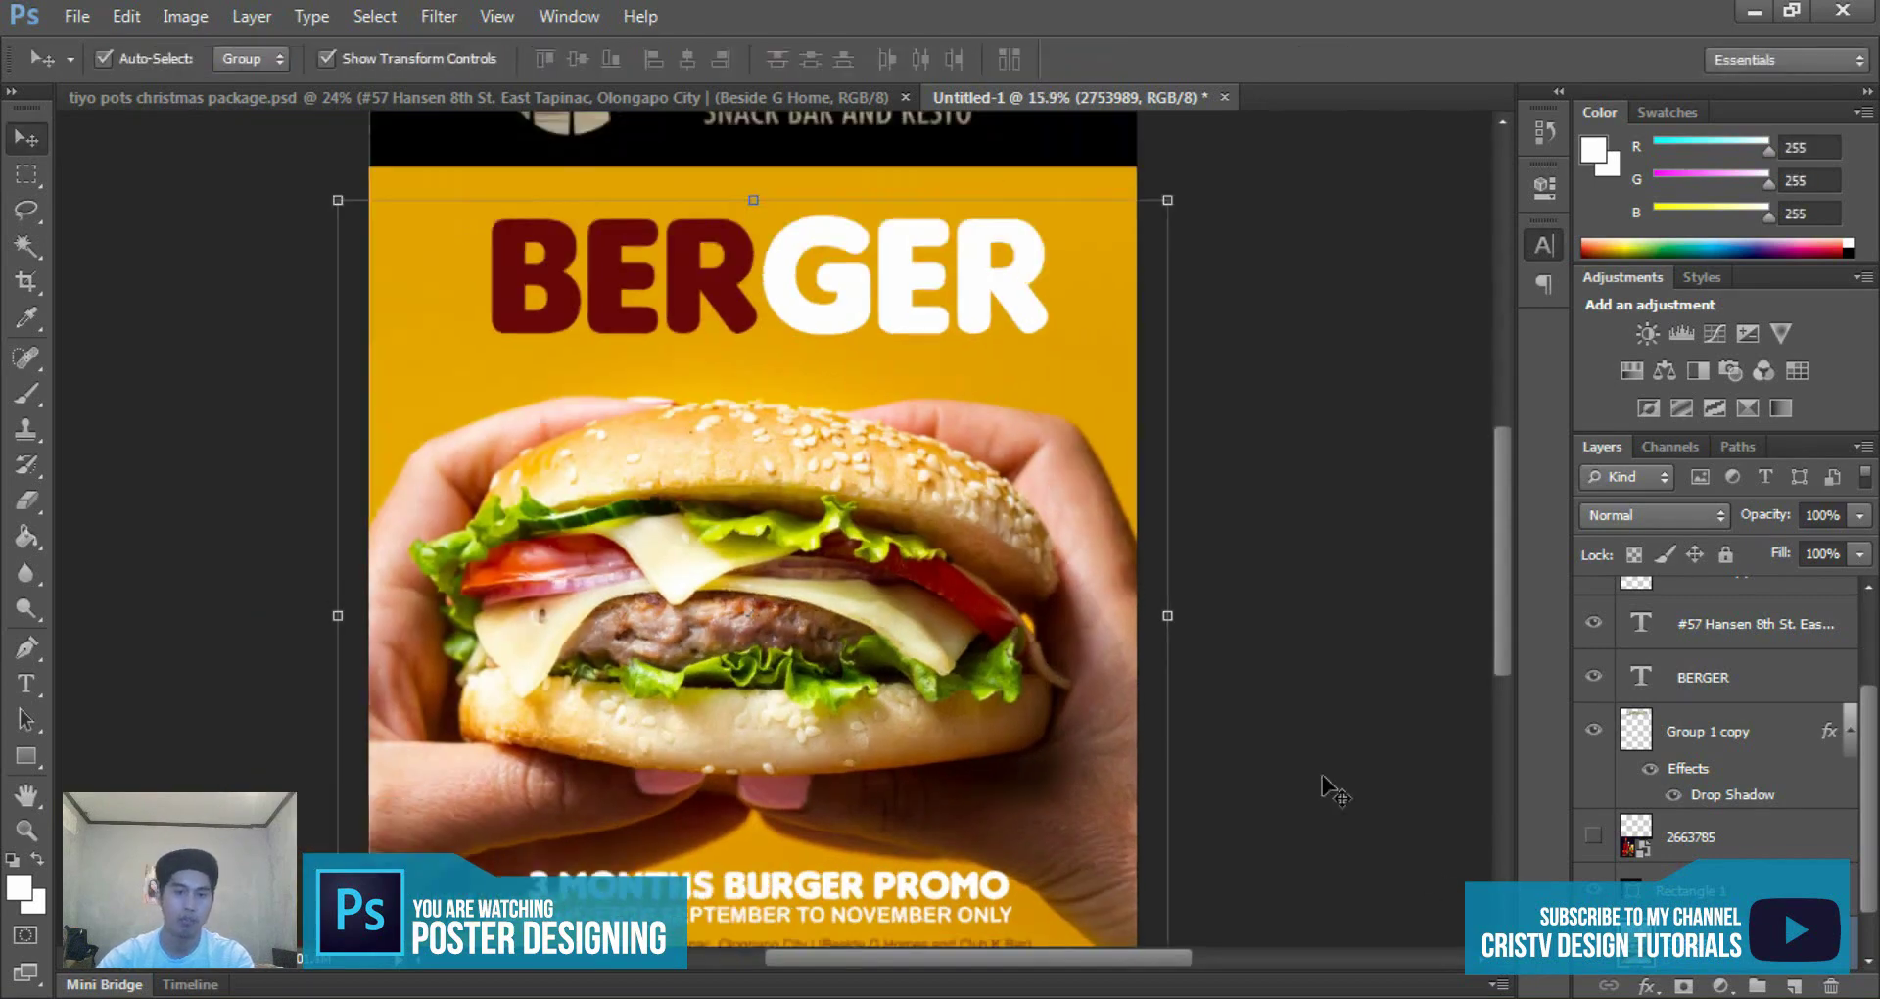
pyautogui.scroll(-2, 1142, 630)
pyautogui.scroll(1, 742, 449)
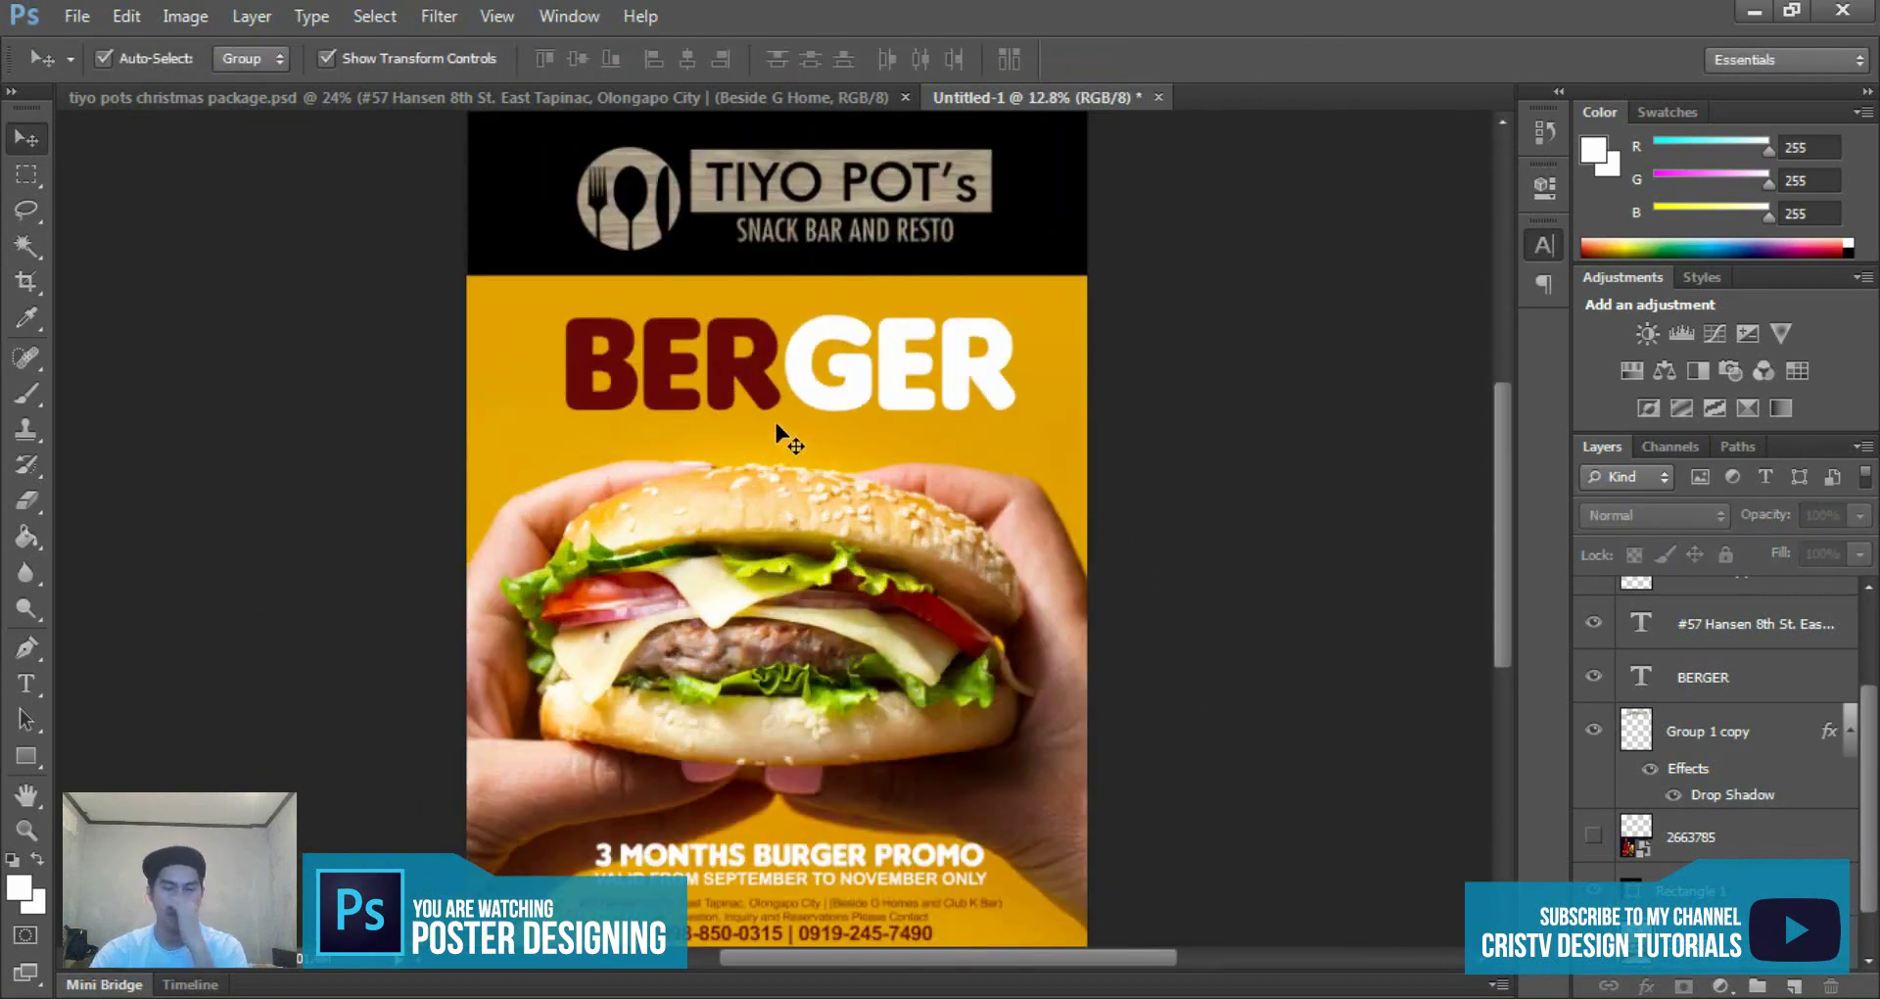
pyautogui.scroll(1, 893, 637)
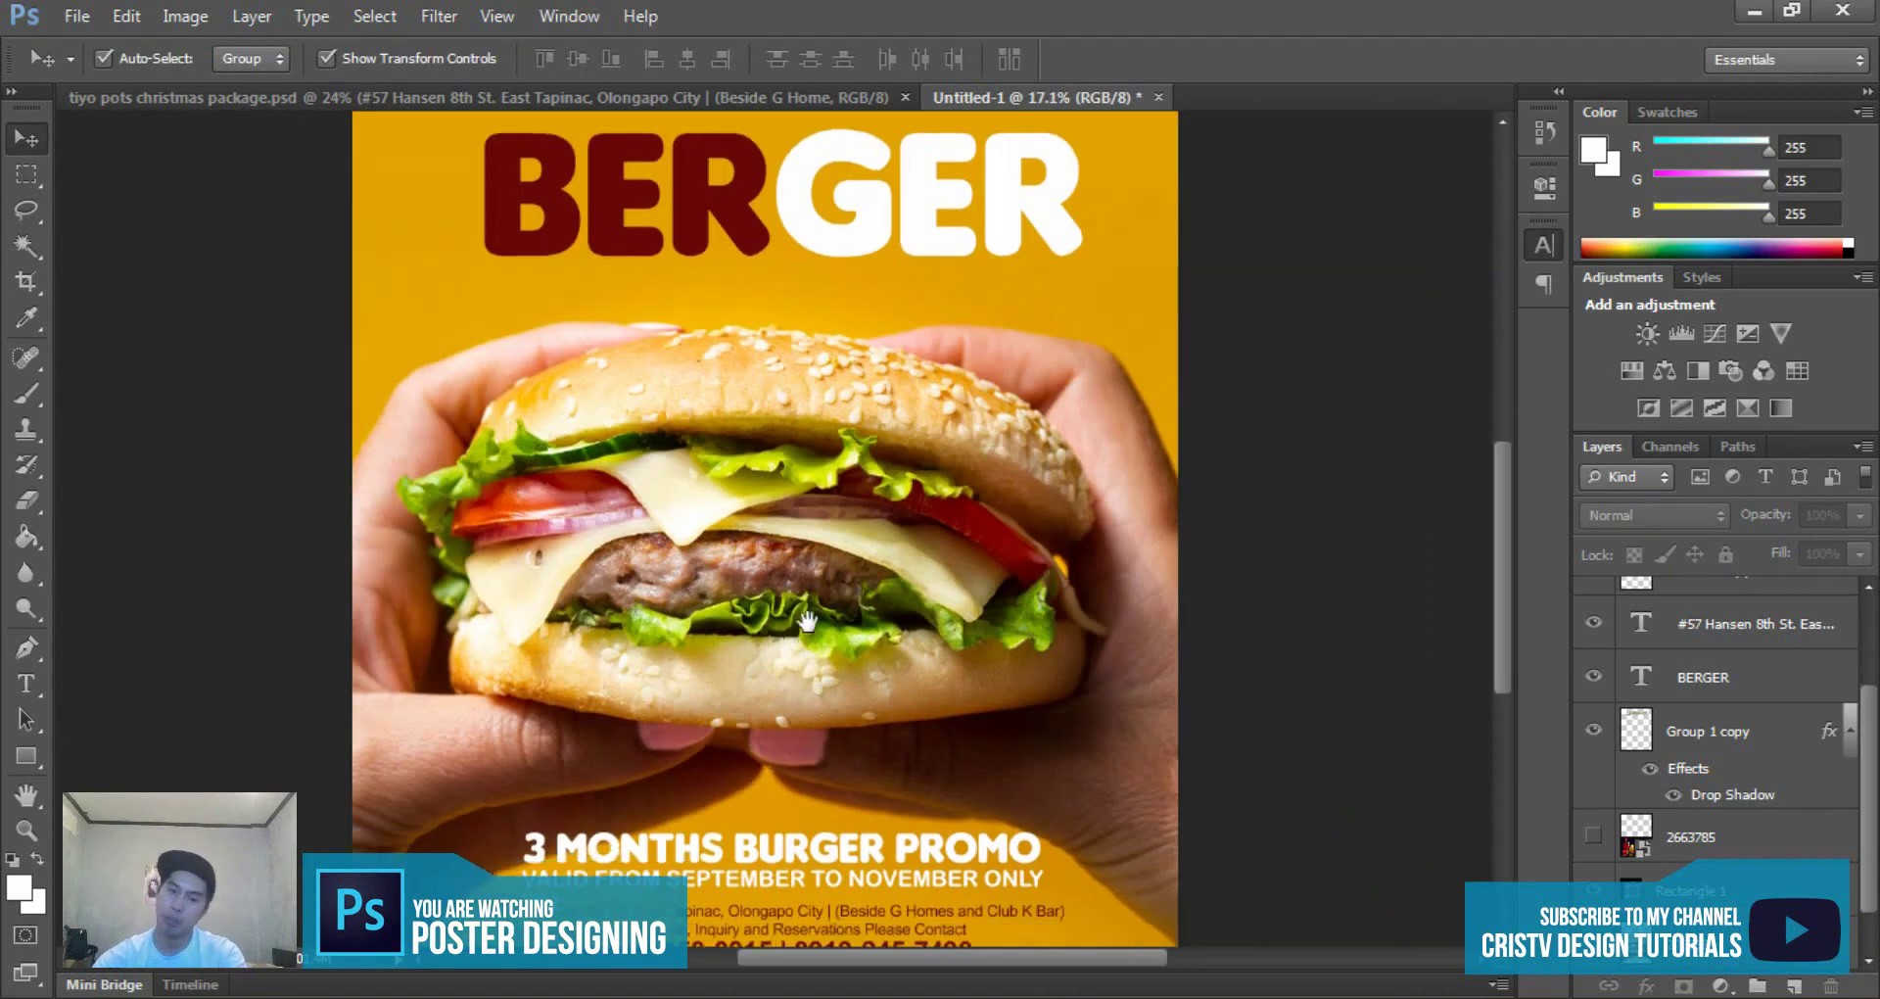
pyautogui.scroll(1, 888, 594)
# - Scale the 3 MONTHS BURGER PROMO heading up to about 113% so it spans wider
pyautogui.click(897, 715)
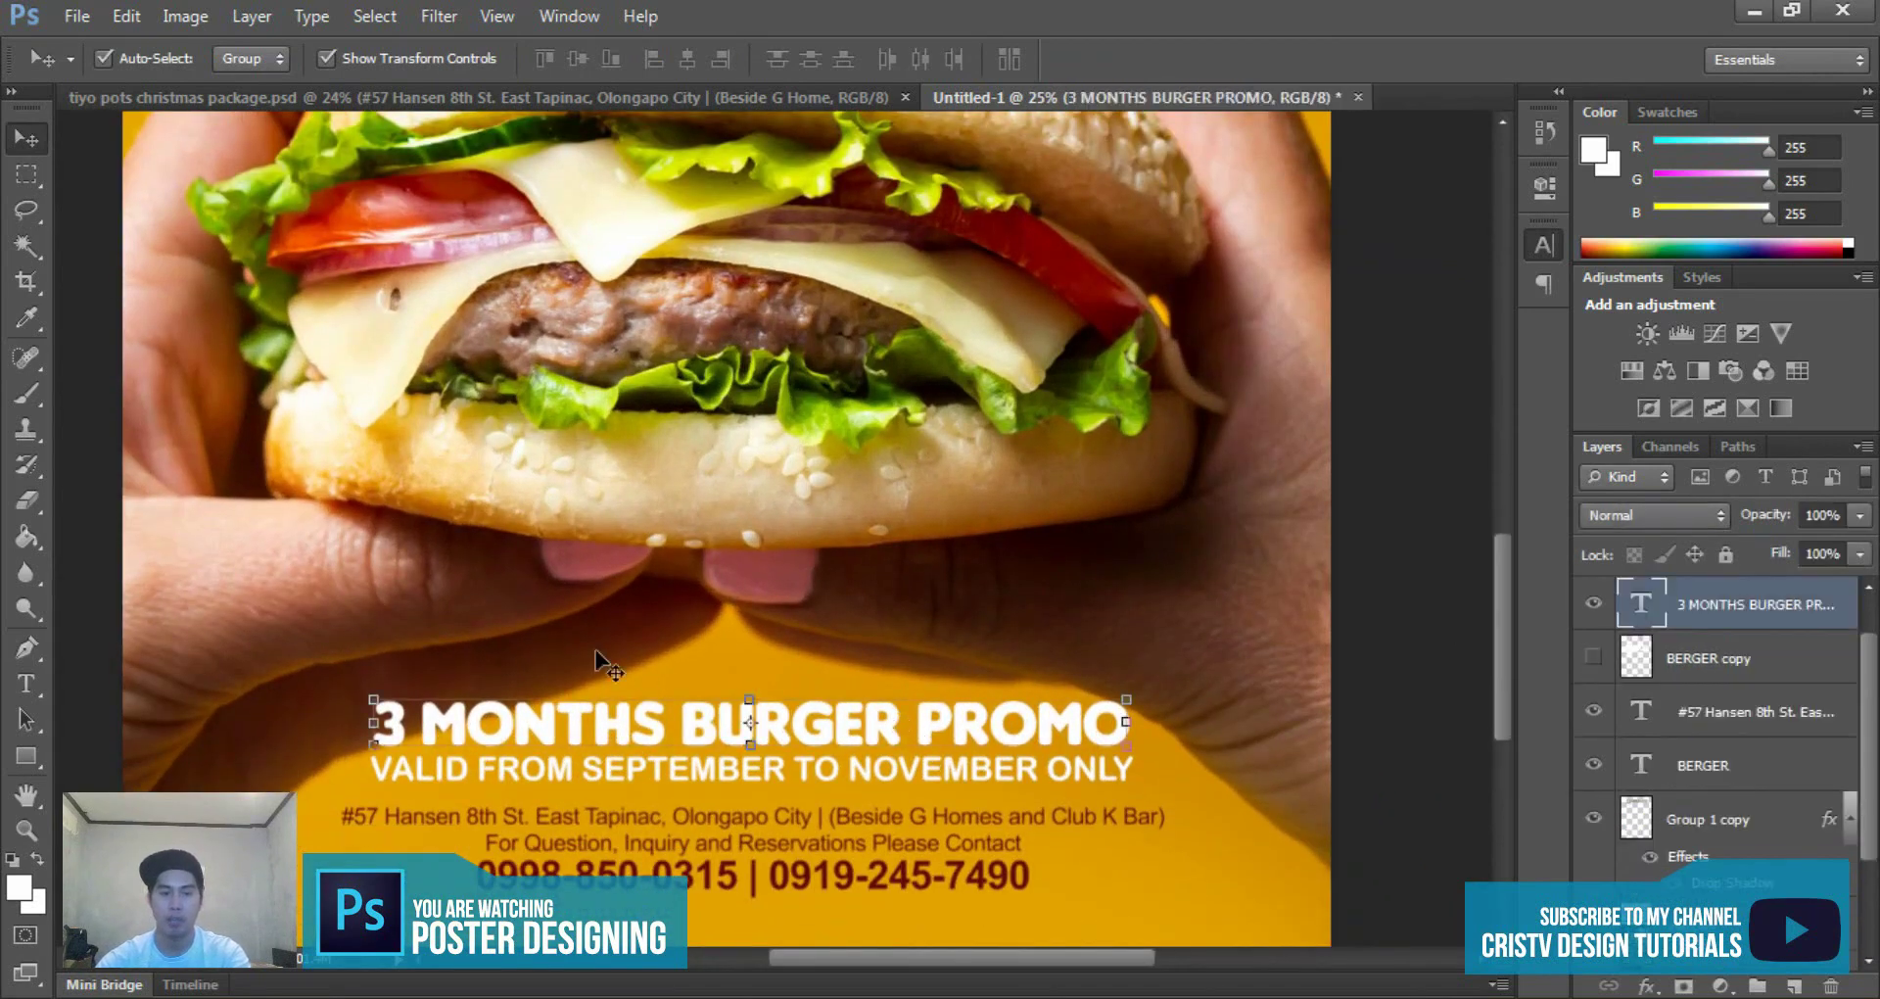
pyautogui.moveTo(1126, 700); pyautogui.dragTo(1194, 676)
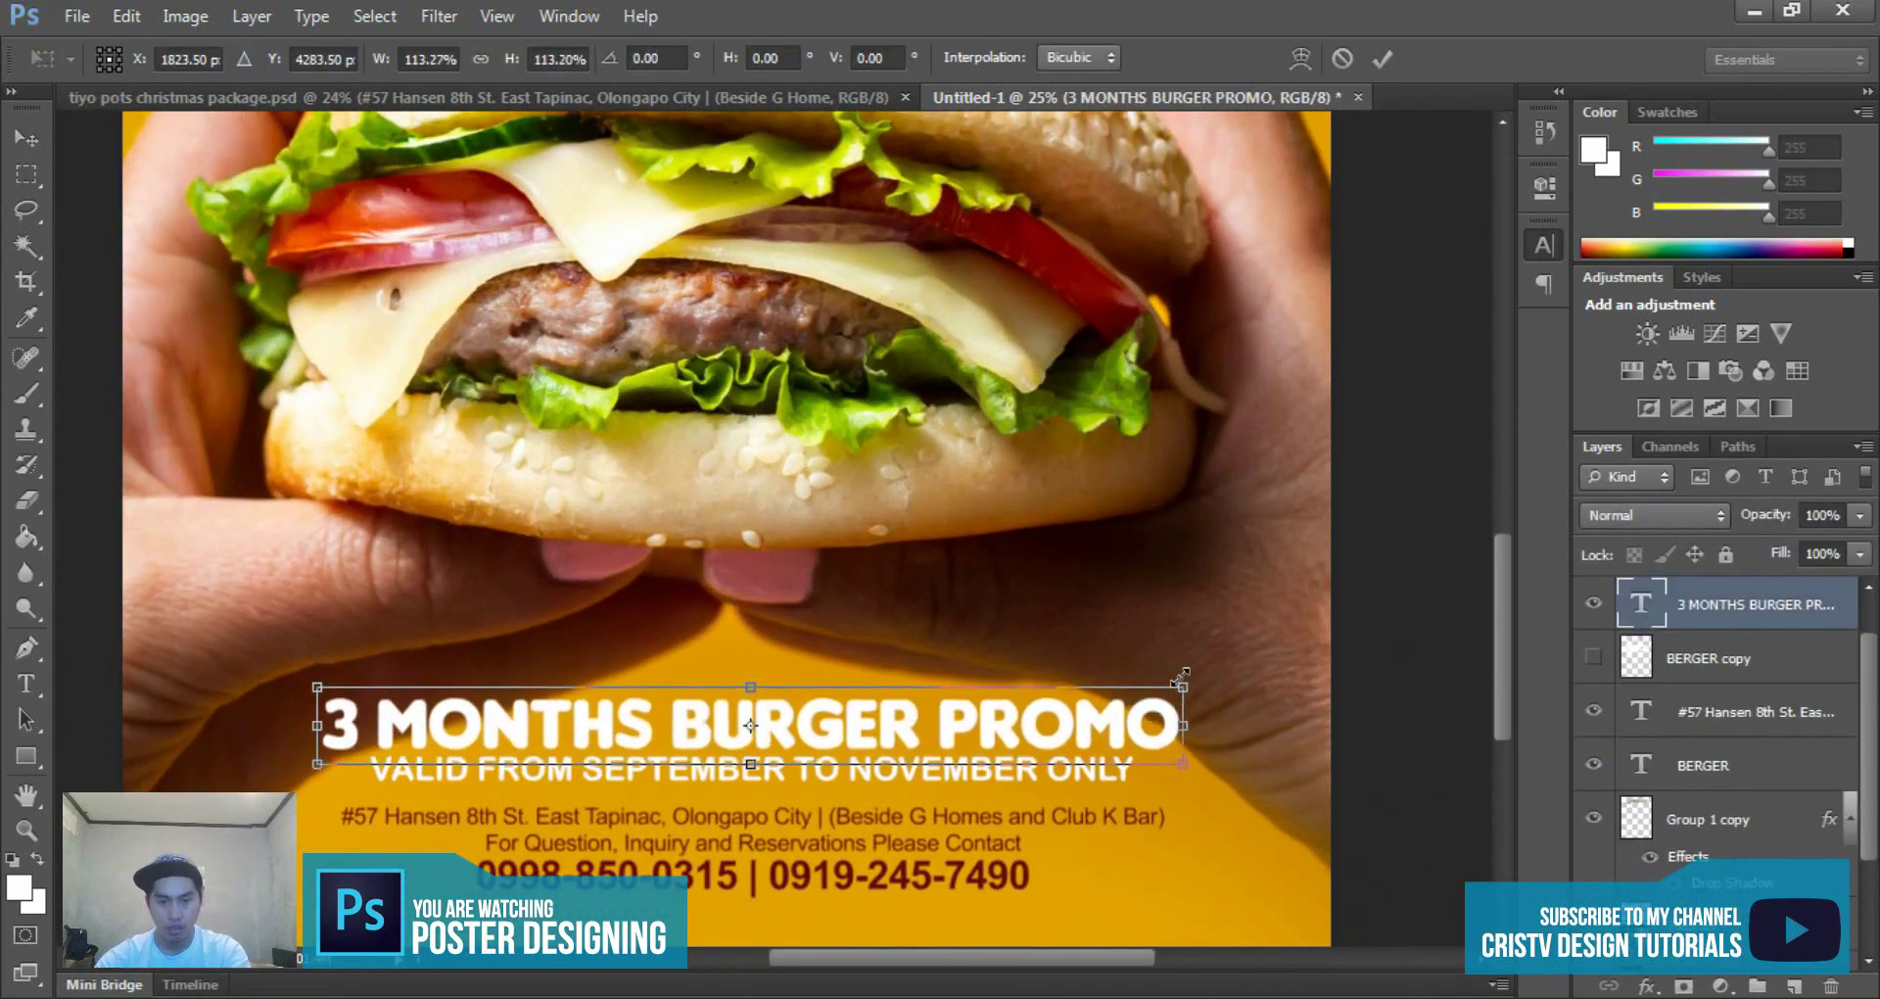
pyautogui.press('Return')
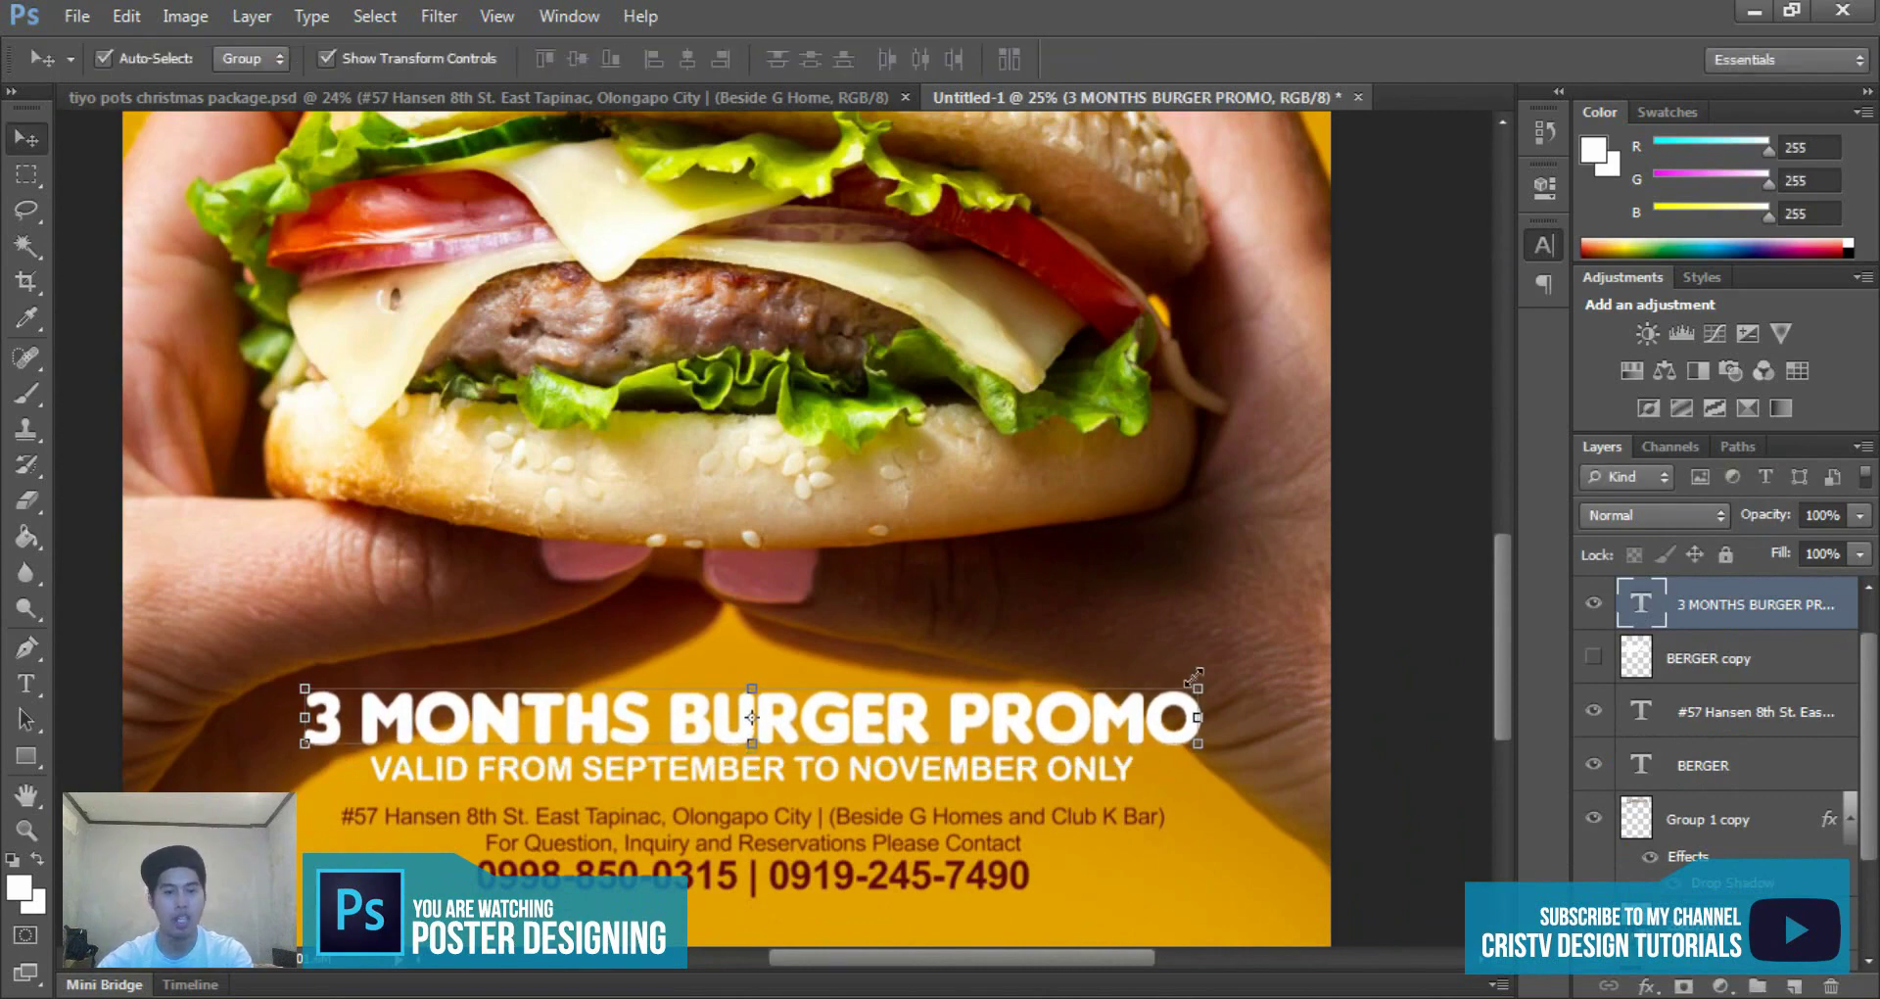
pyautogui.scroll(-3, 842, 622)
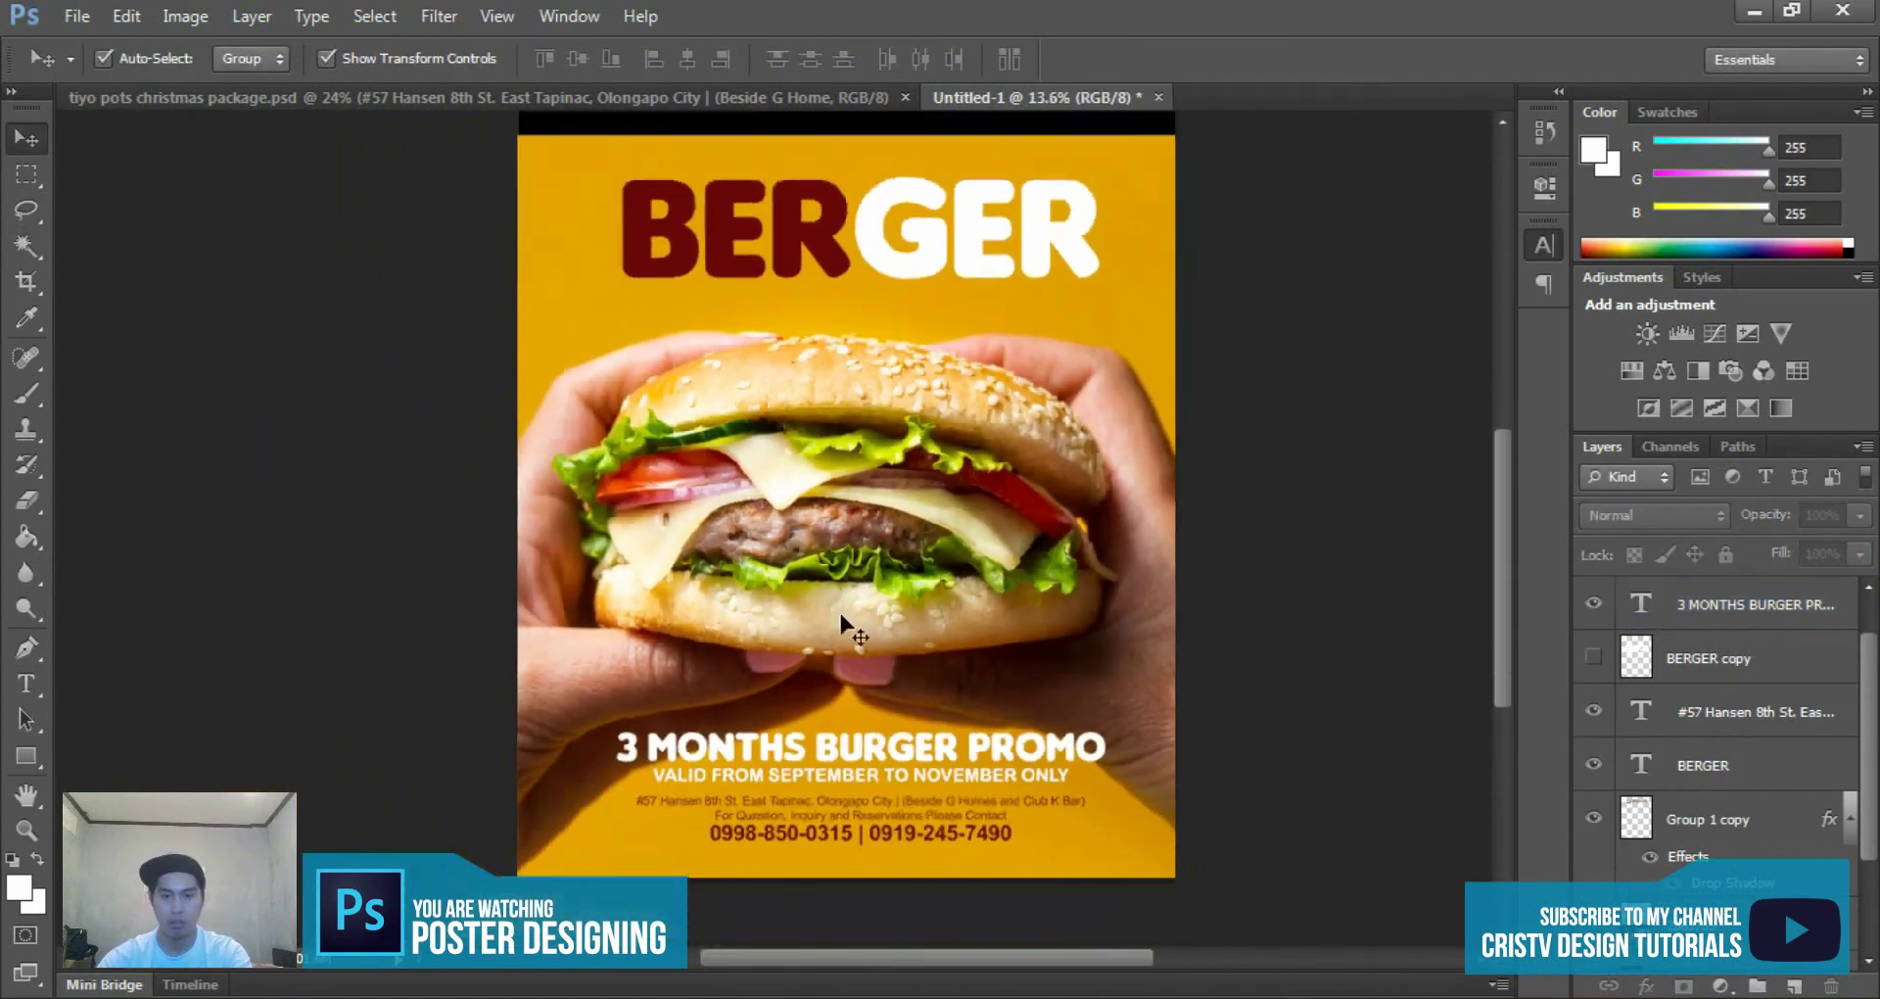
pyautogui.scroll(2, 842, 622)
pyautogui.scroll(-2, 842, 622)
pyautogui.scroll(2, 1009, 365)
# - Duplicate the BERGER title layer and hide the original
pyautogui.moveTo(1009, 365); pyautogui.dragTo(900, 436)
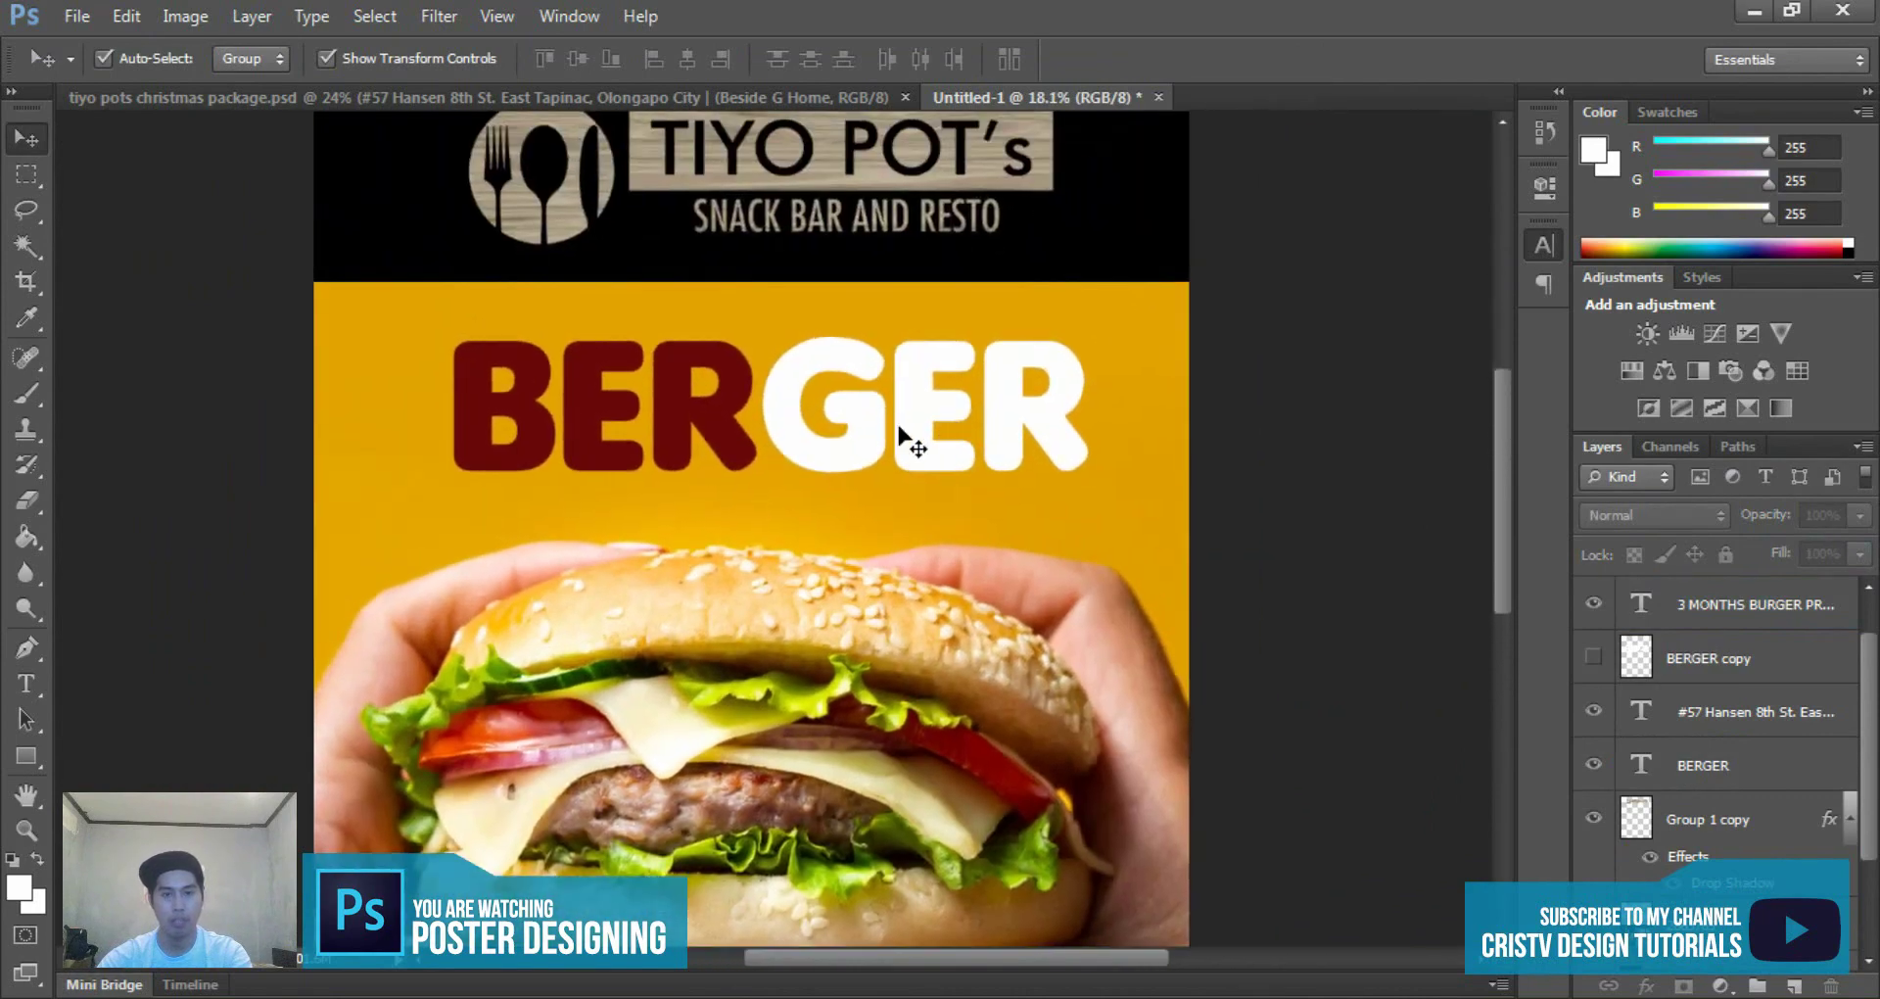
pyautogui.click(900, 436)
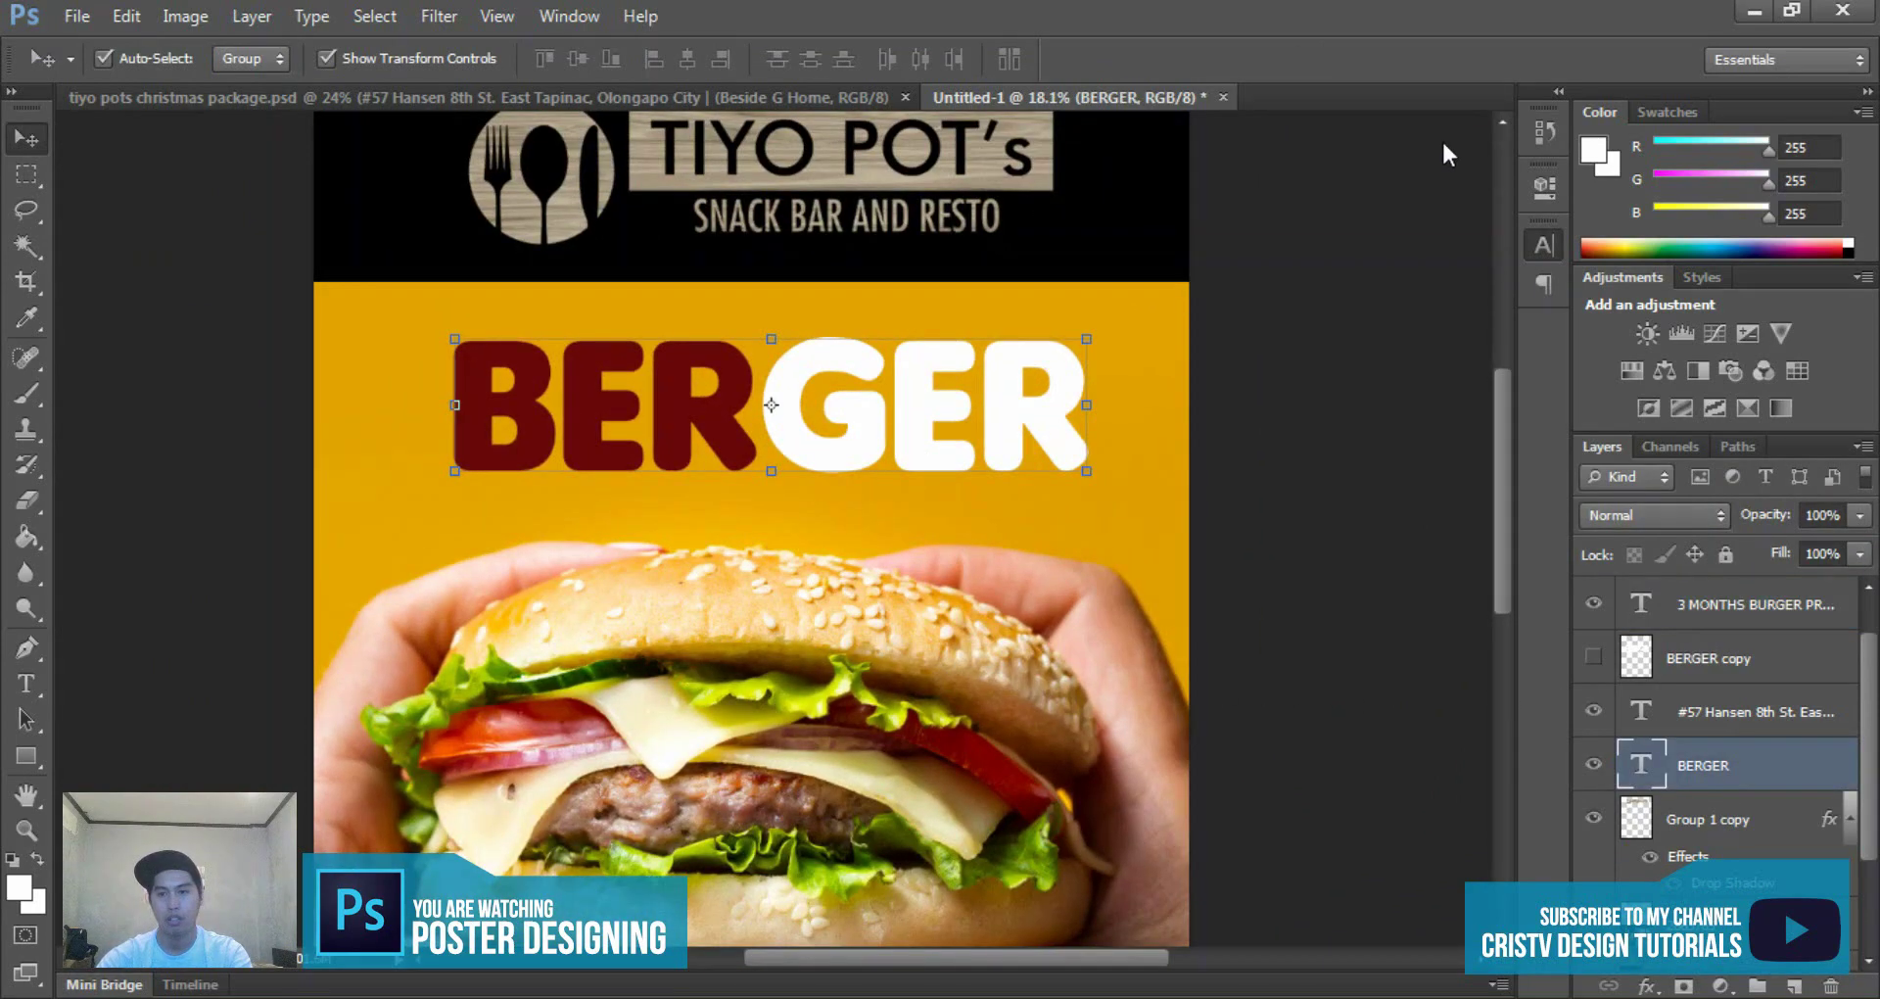
pyautogui.hotkey('ctrl', 'j')
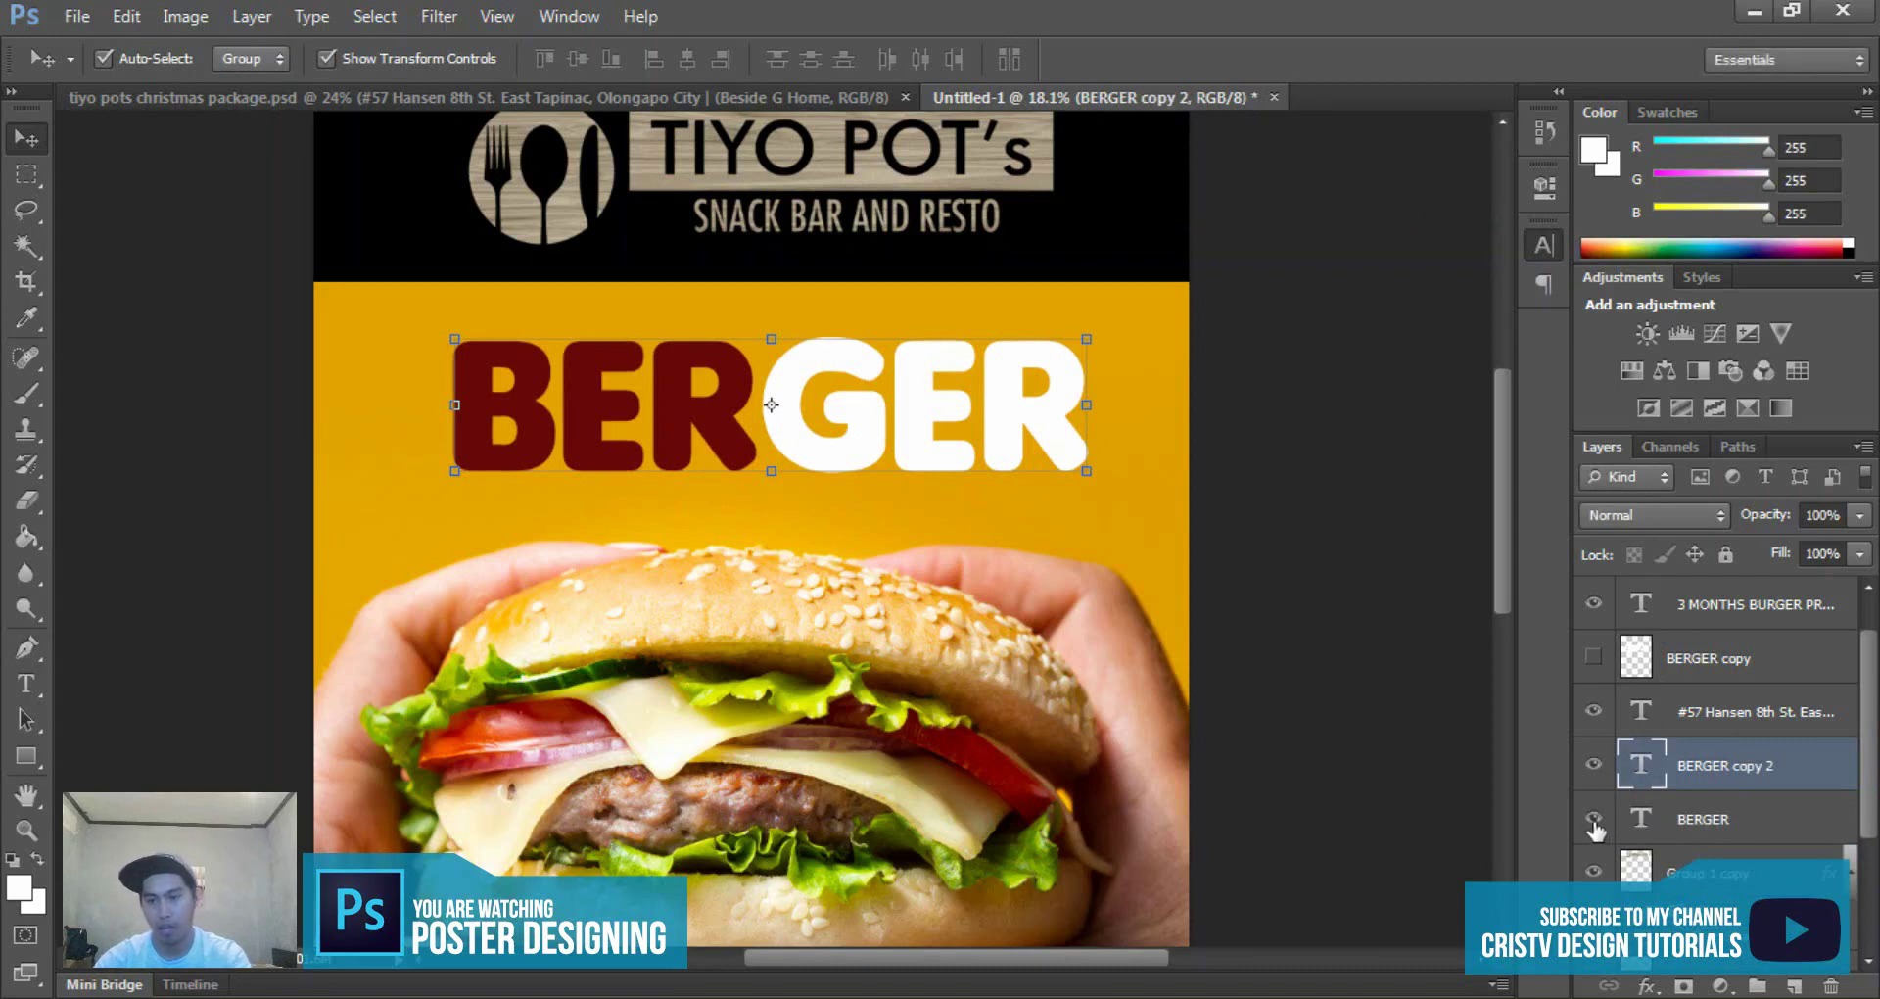
pyautogui.click(1593, 818)
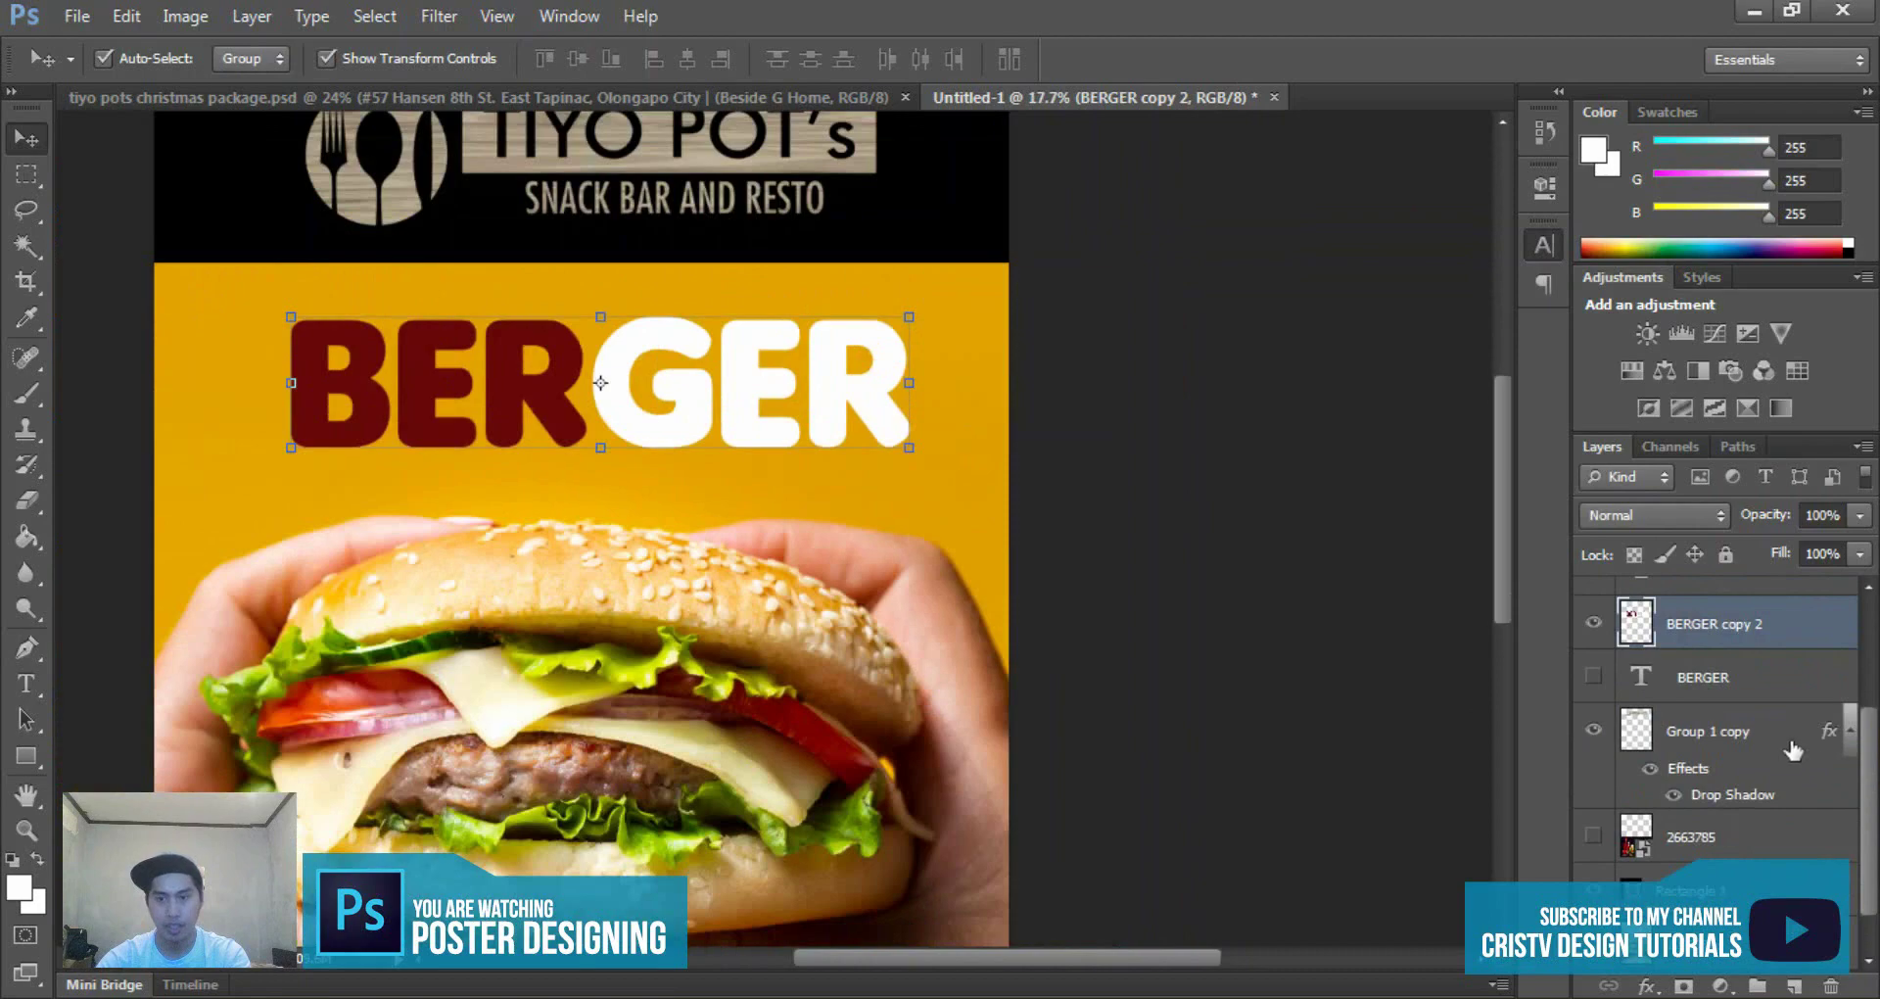
# - Distort the copy's left corners outward and down so the left end stands taller
pyautogui.scroll(-1, 1794, 750)
pyautogui.scroll(-1, 602, 563)
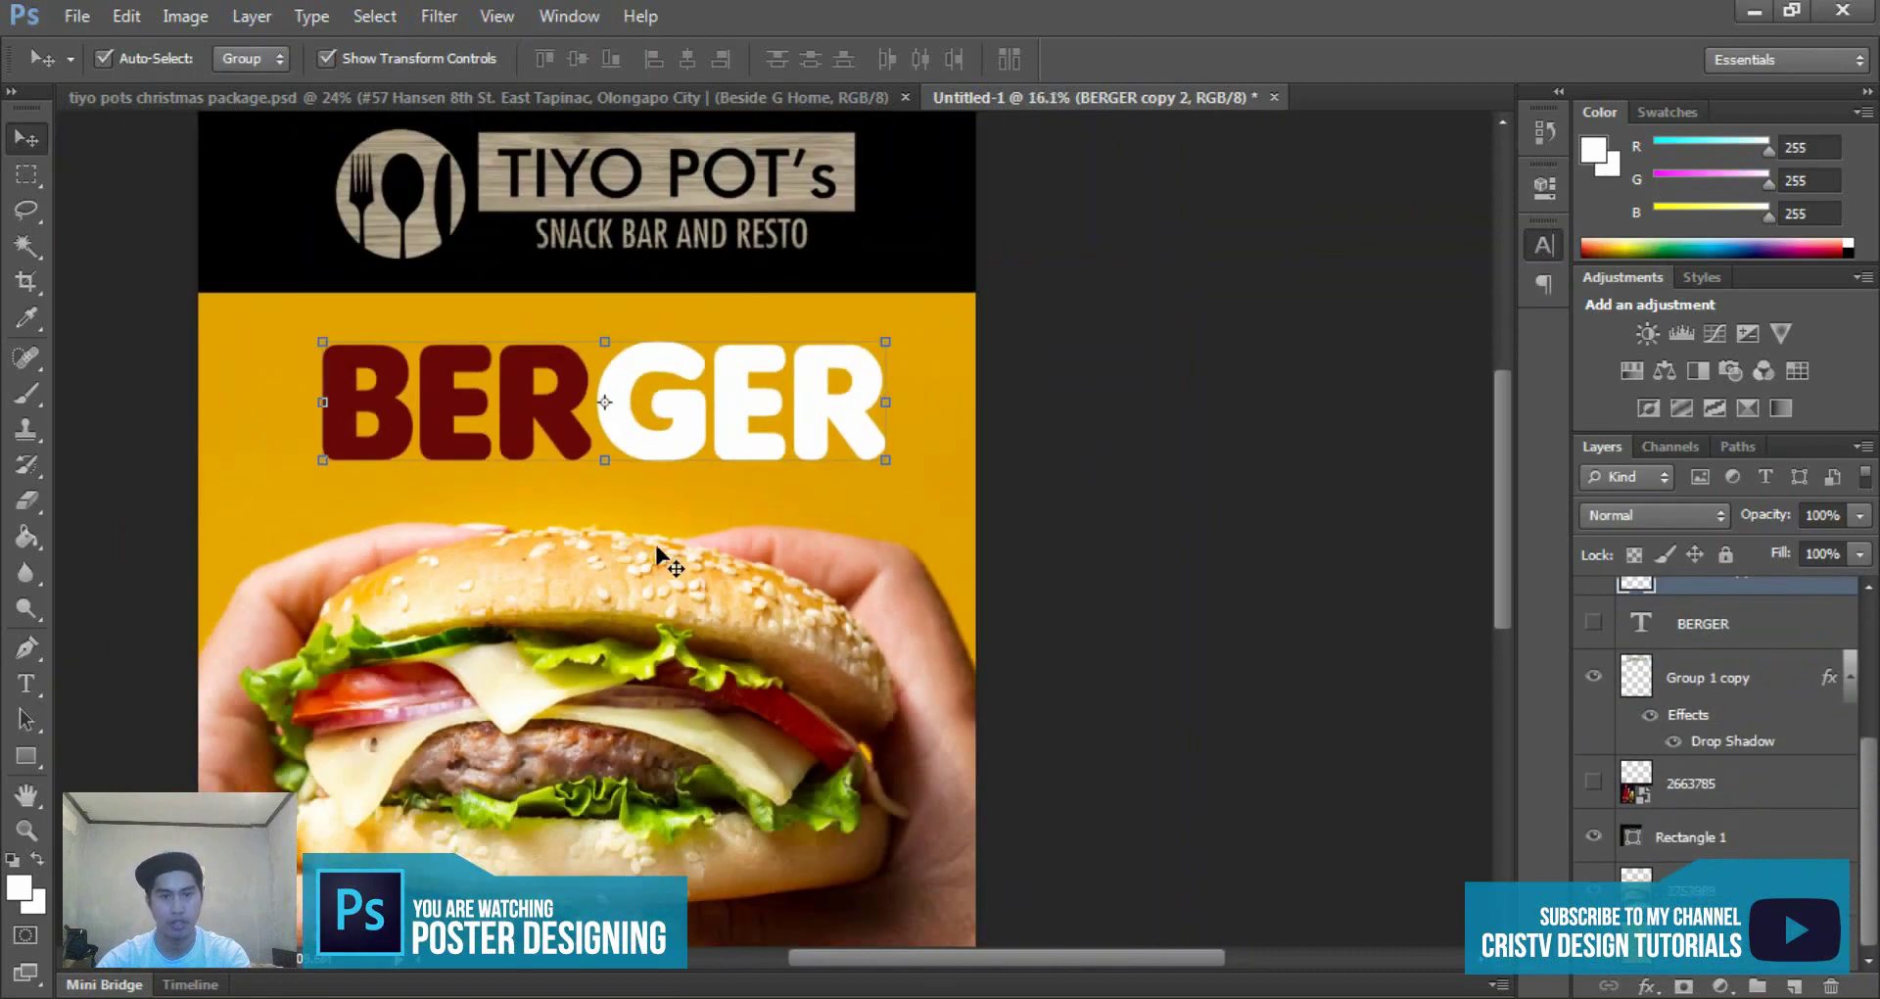
pyautogui.scroll(-2, 612, 452)
pyautogui.scroll(2, 594, 401)
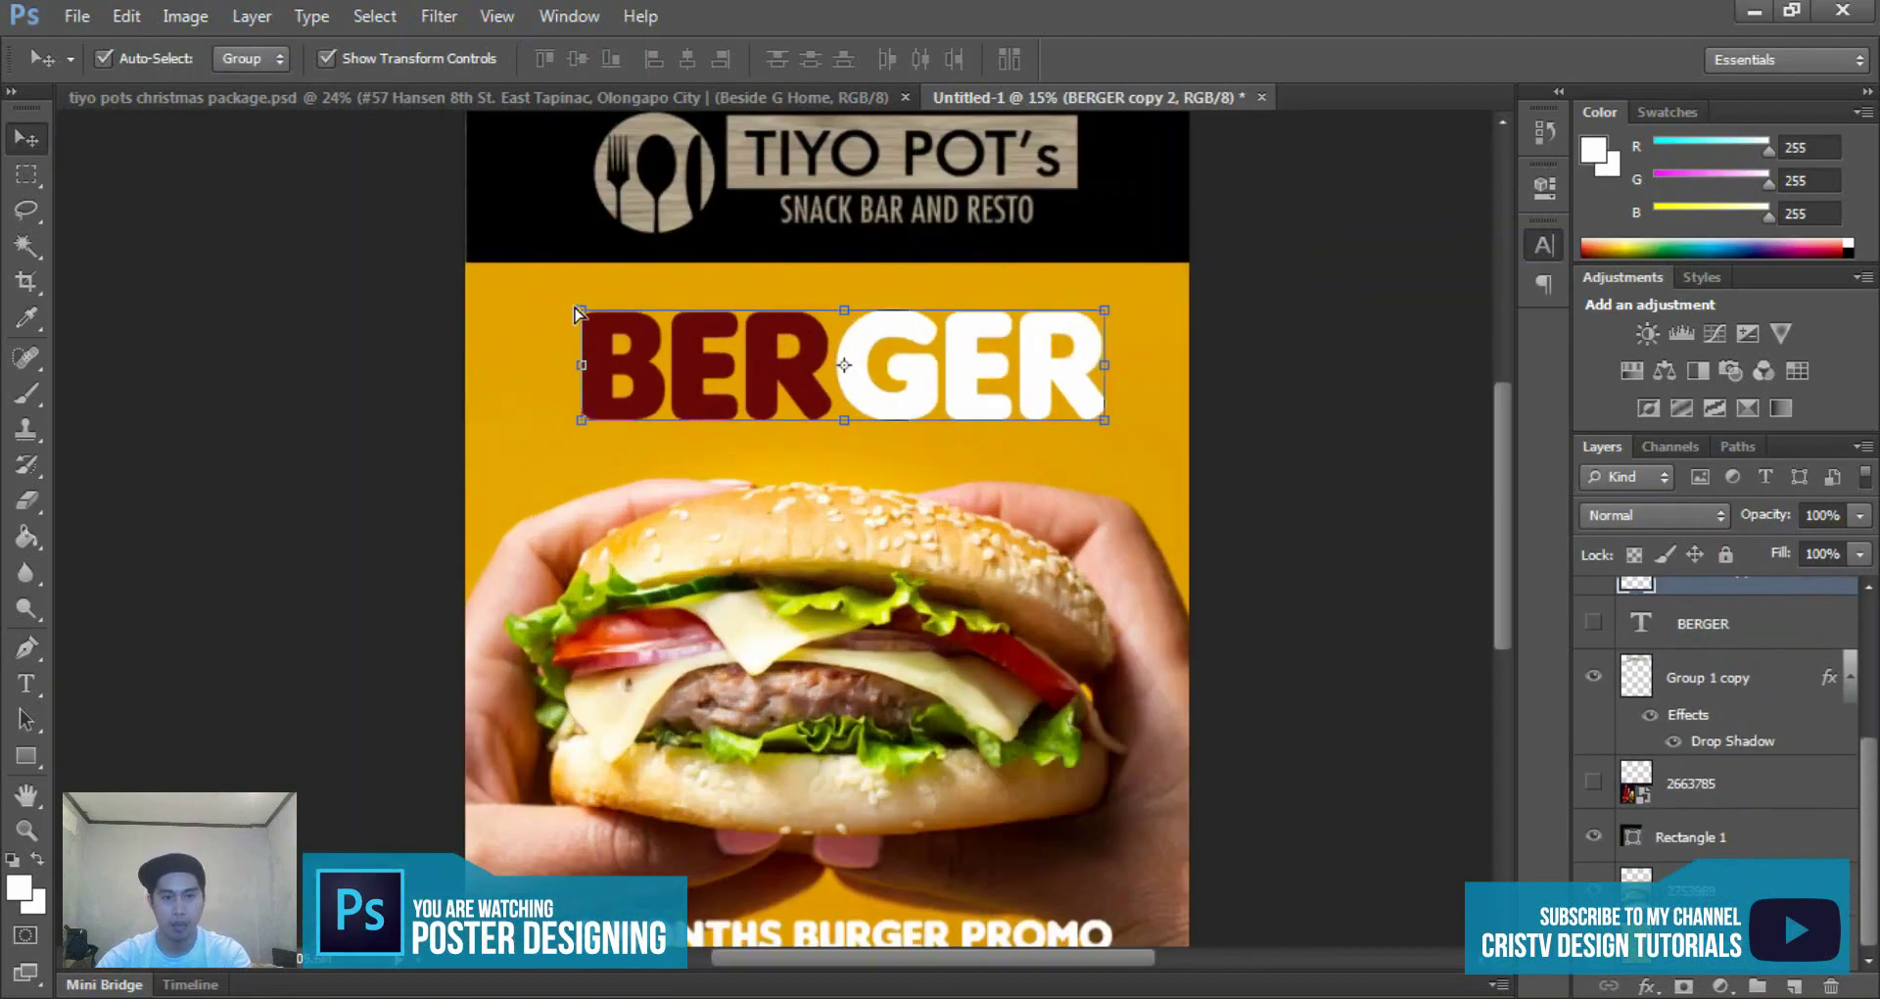
pyautogui.moveTo(581, 312); pyautogui.dragTo(536, 269)
pyautogui.moveTo(581, 420); pyautogui.dragTo(543, 476)
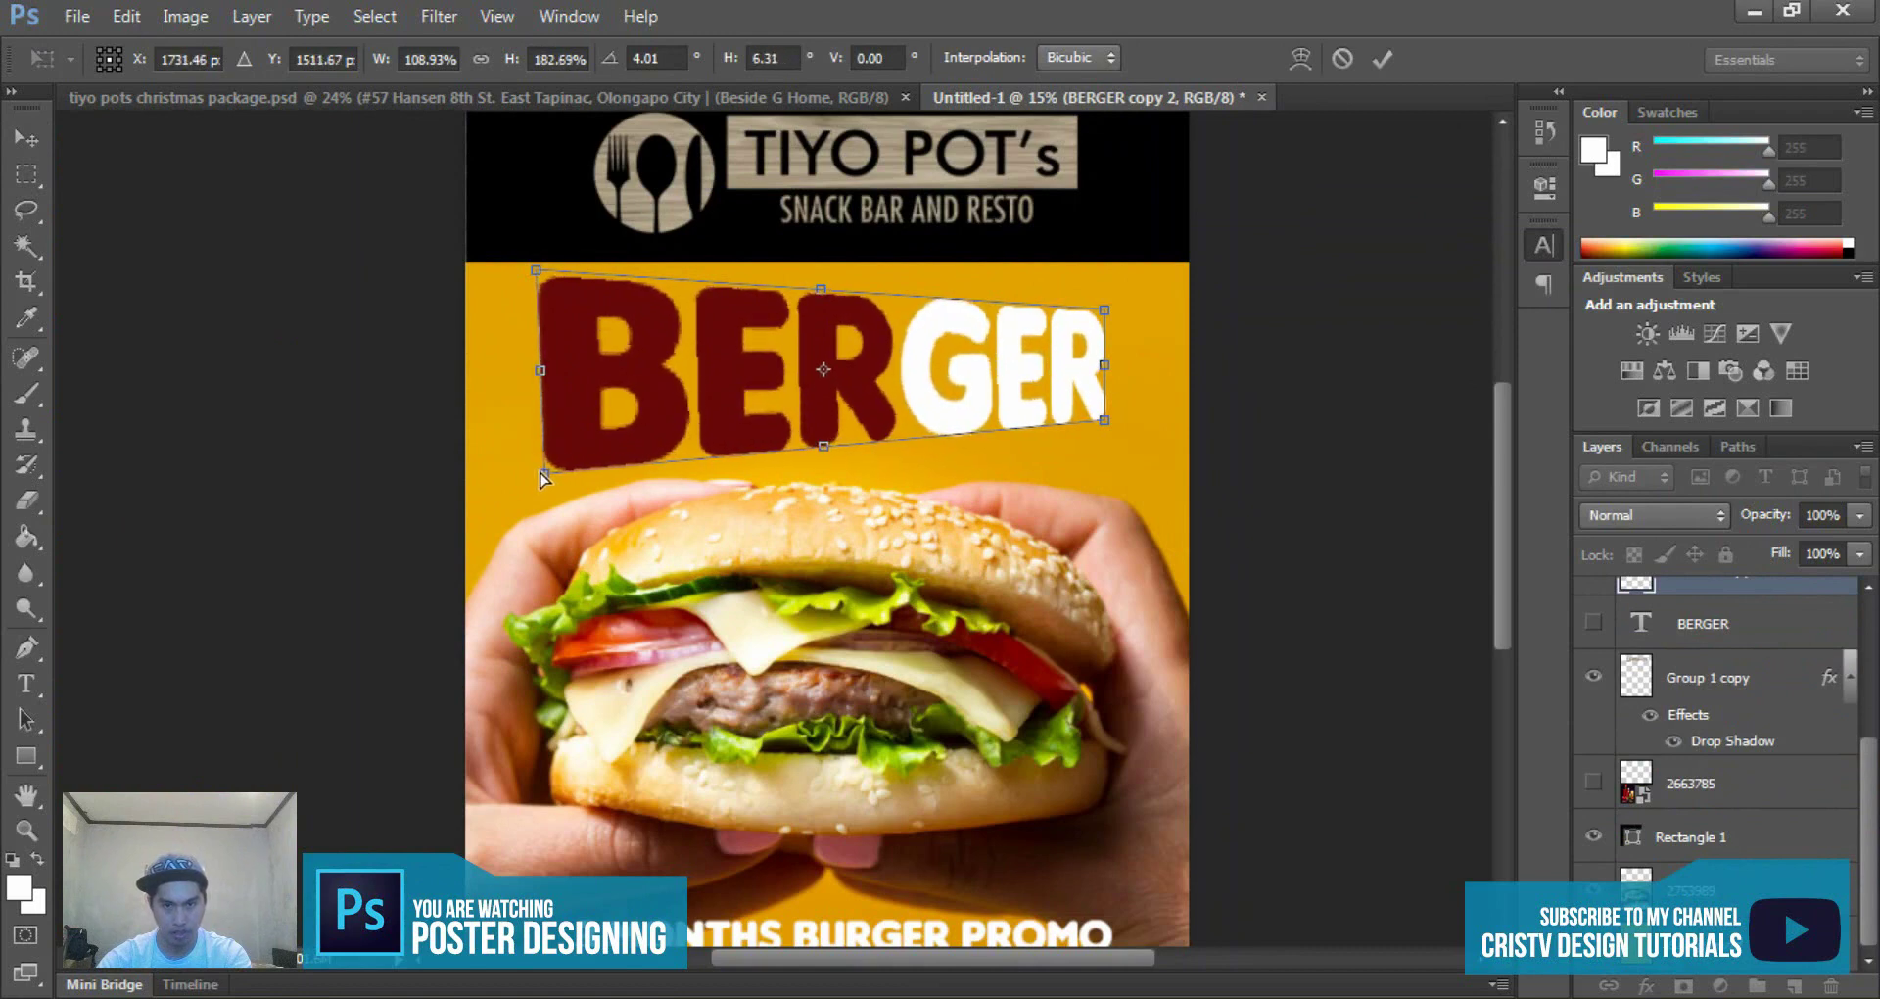
pyautogui.press('Return')
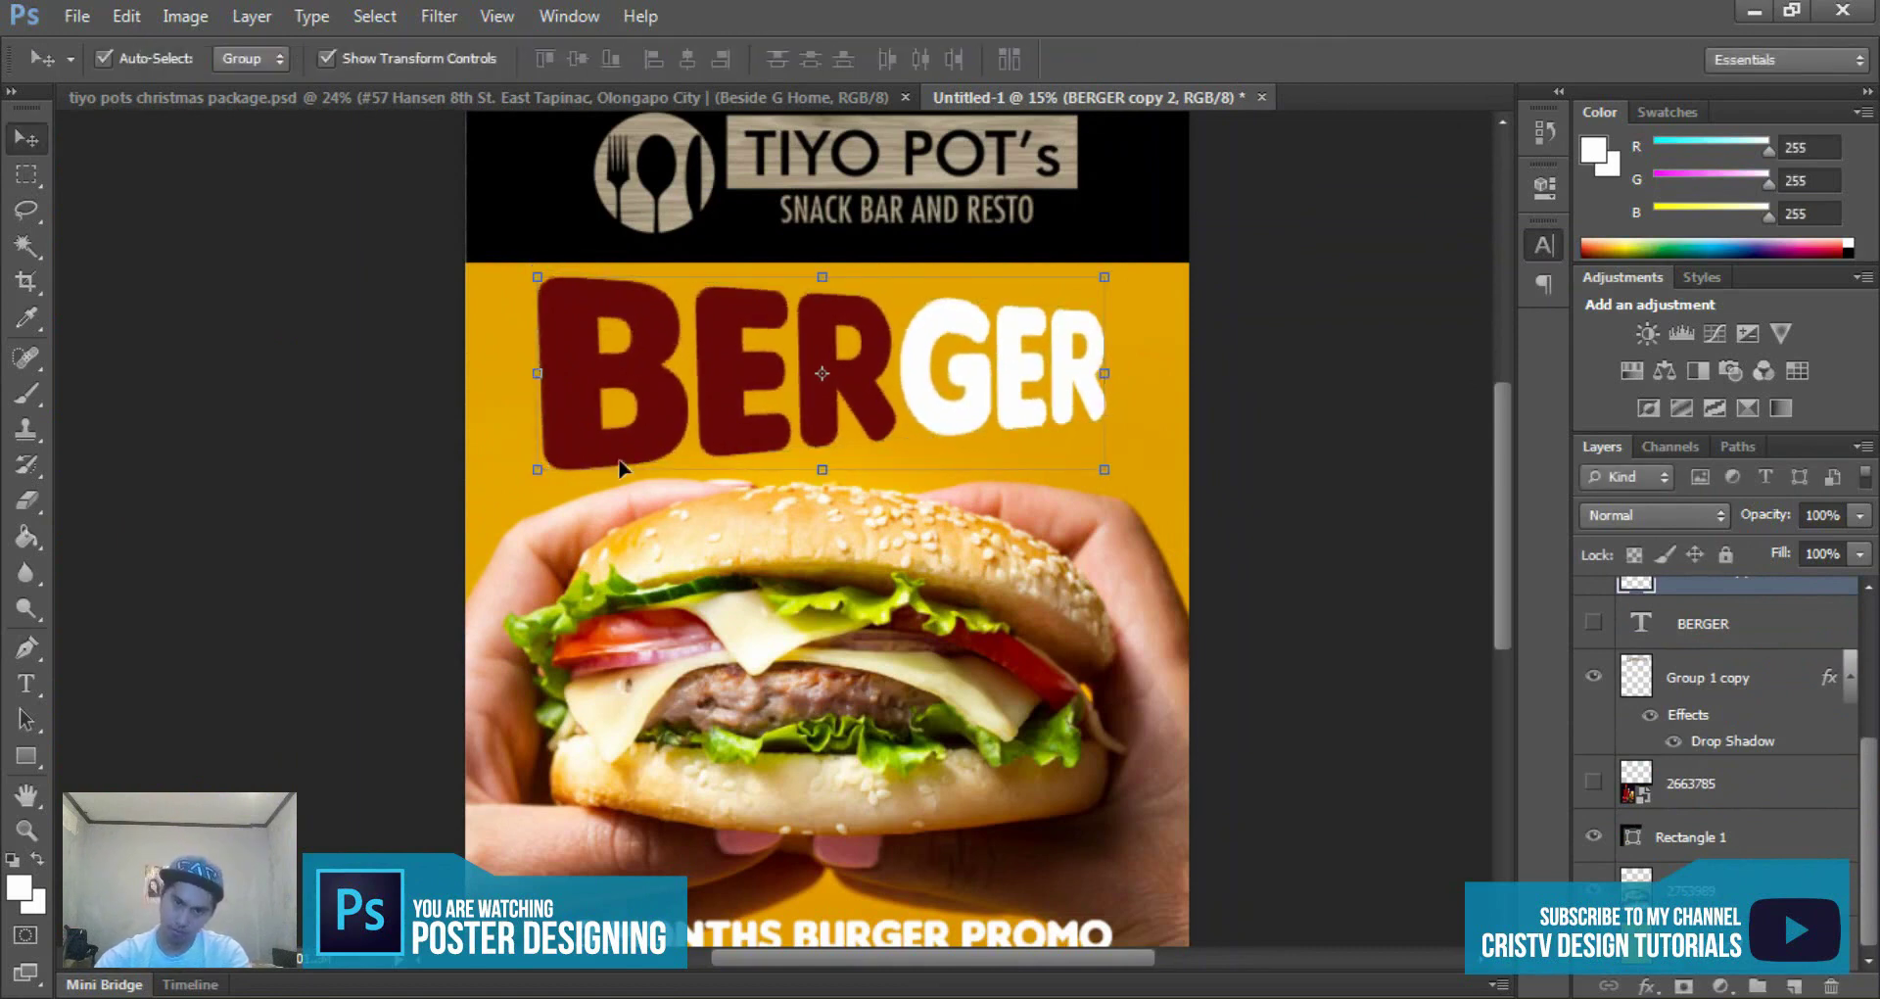
pyautogui.hotkey('ctrl', '0')
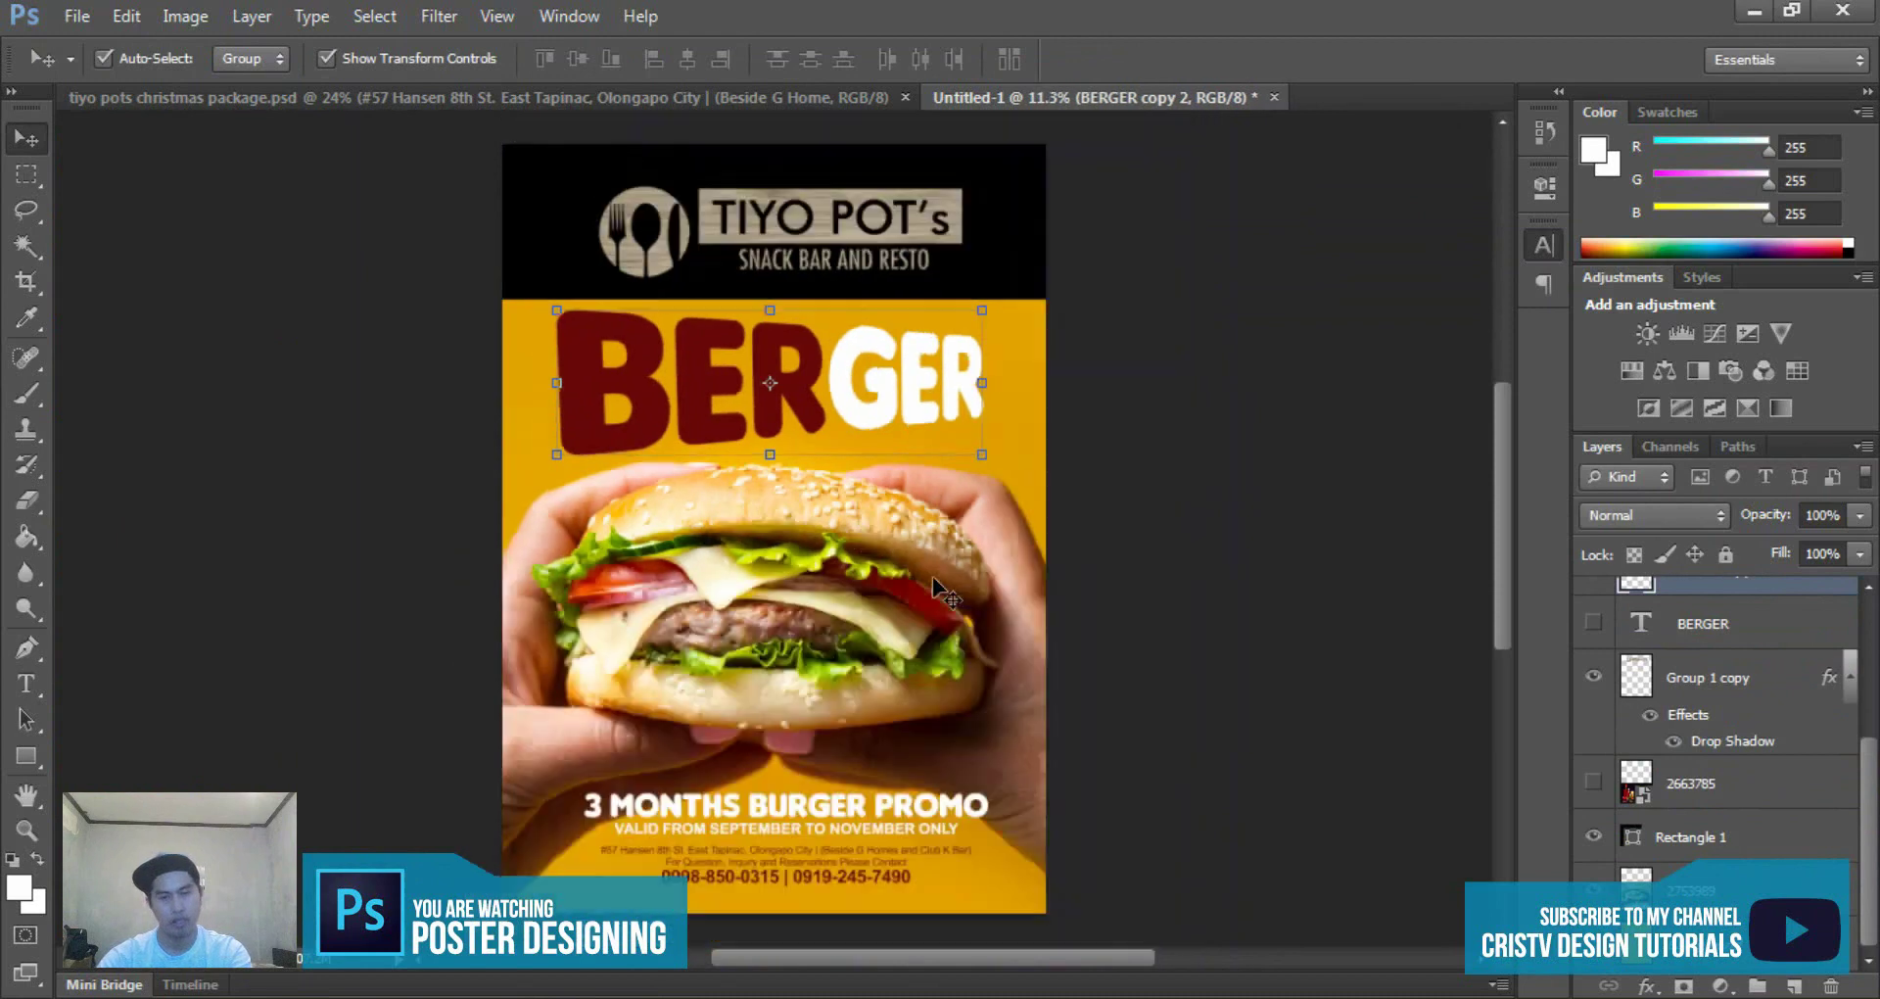
pyautogui.click(1135, 639)
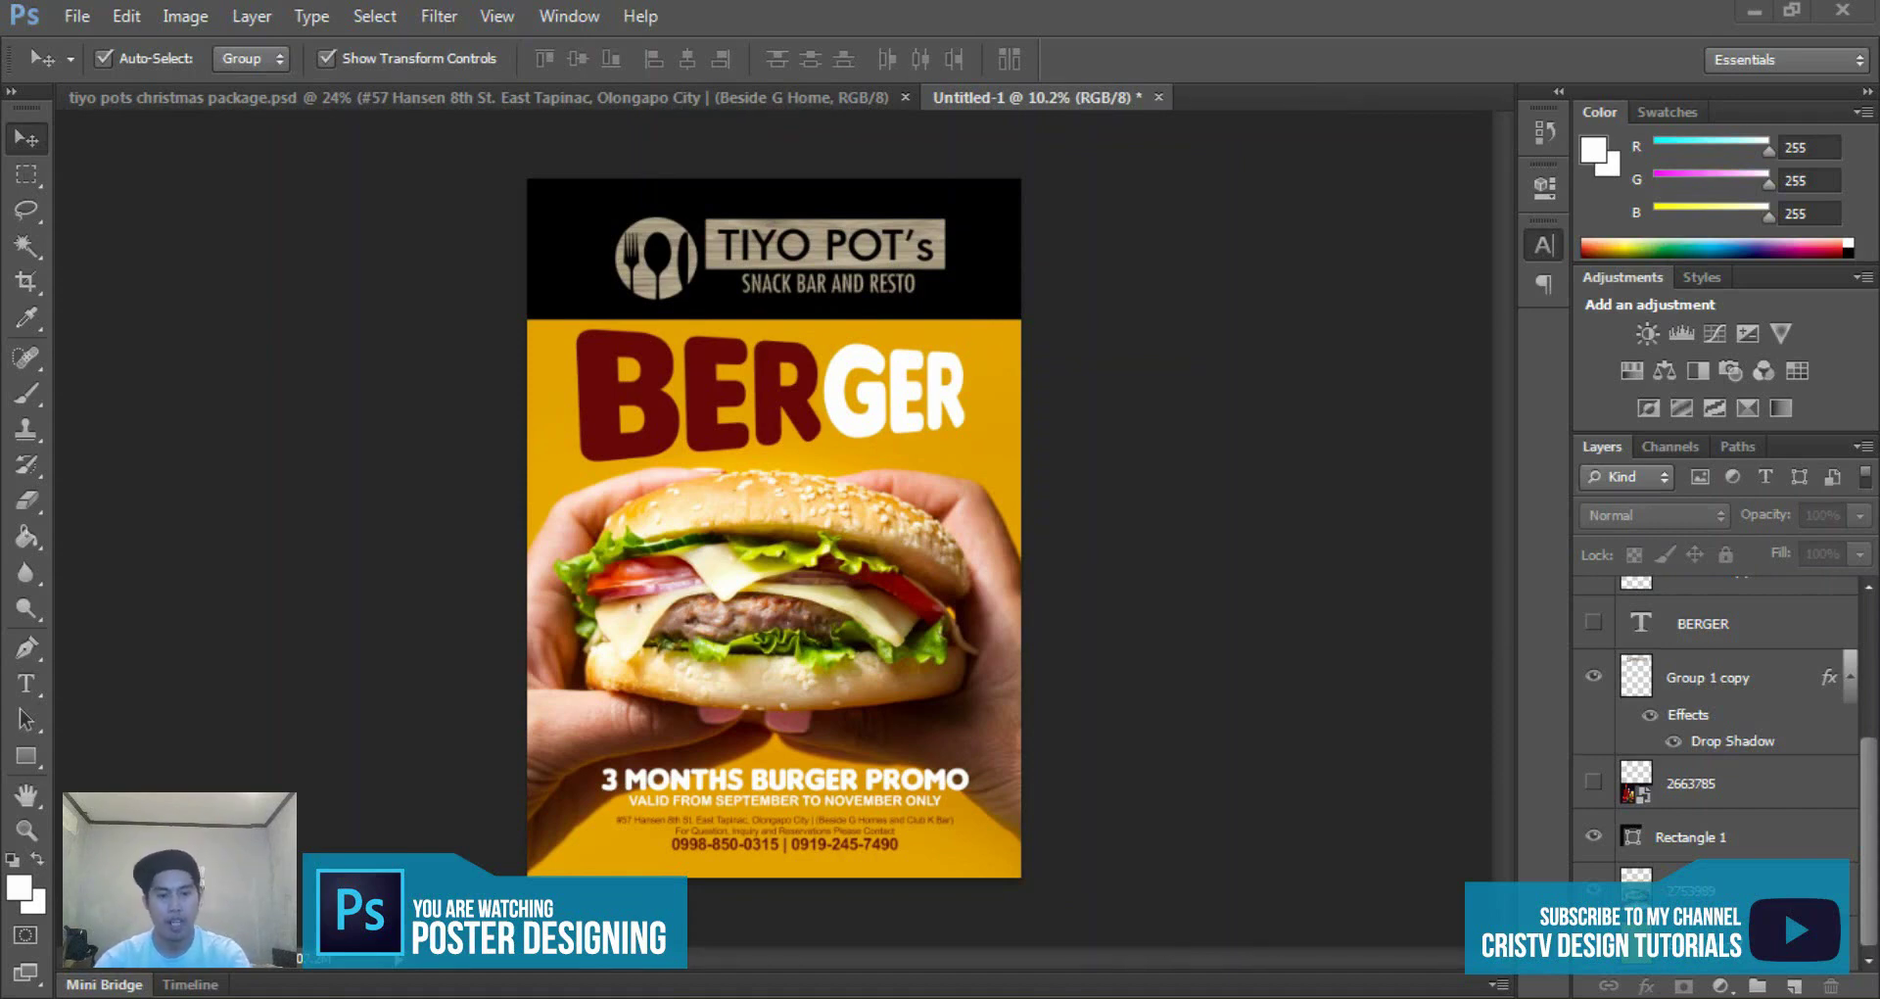
# - Duplicate the BERGER title and offset the copy slightly down and right
pyautogui.scroll(-1, 903, 409)
pyautogui.scroll(4, 903, 409)
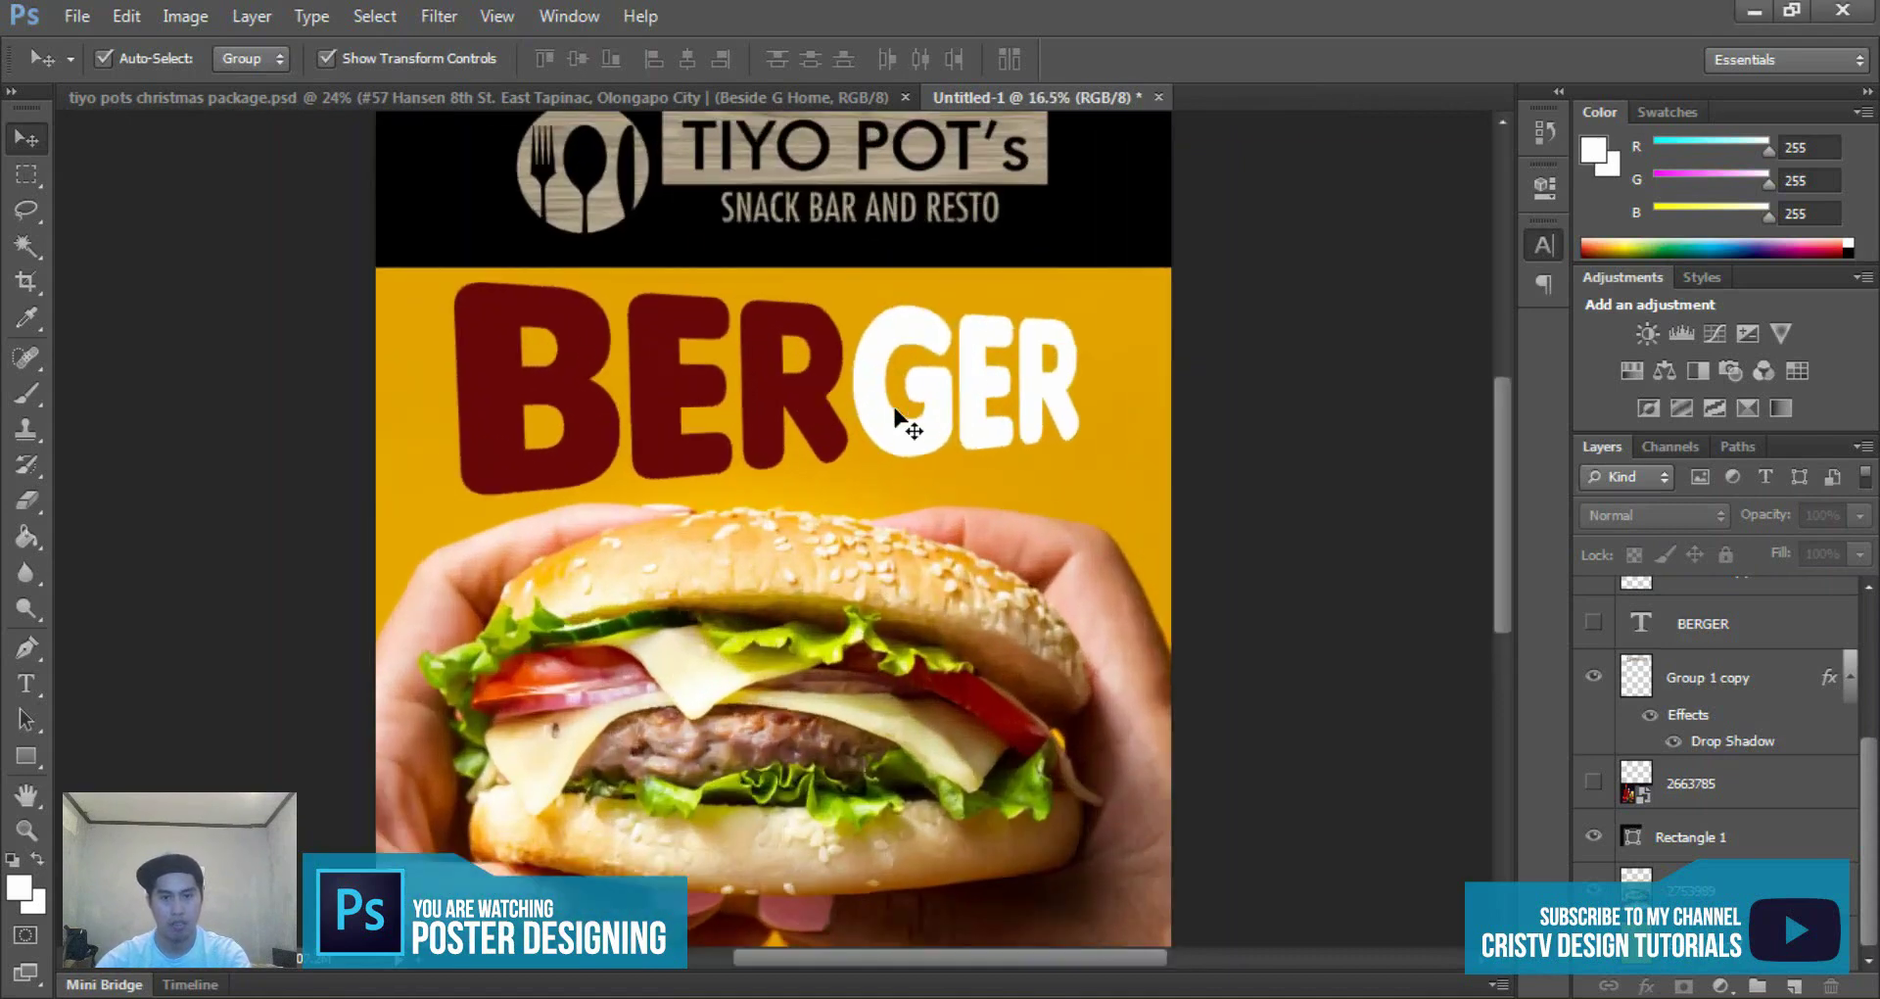
pyautogui.click(903, 409)
pyautogui.hotkey('ctrl', 'e')
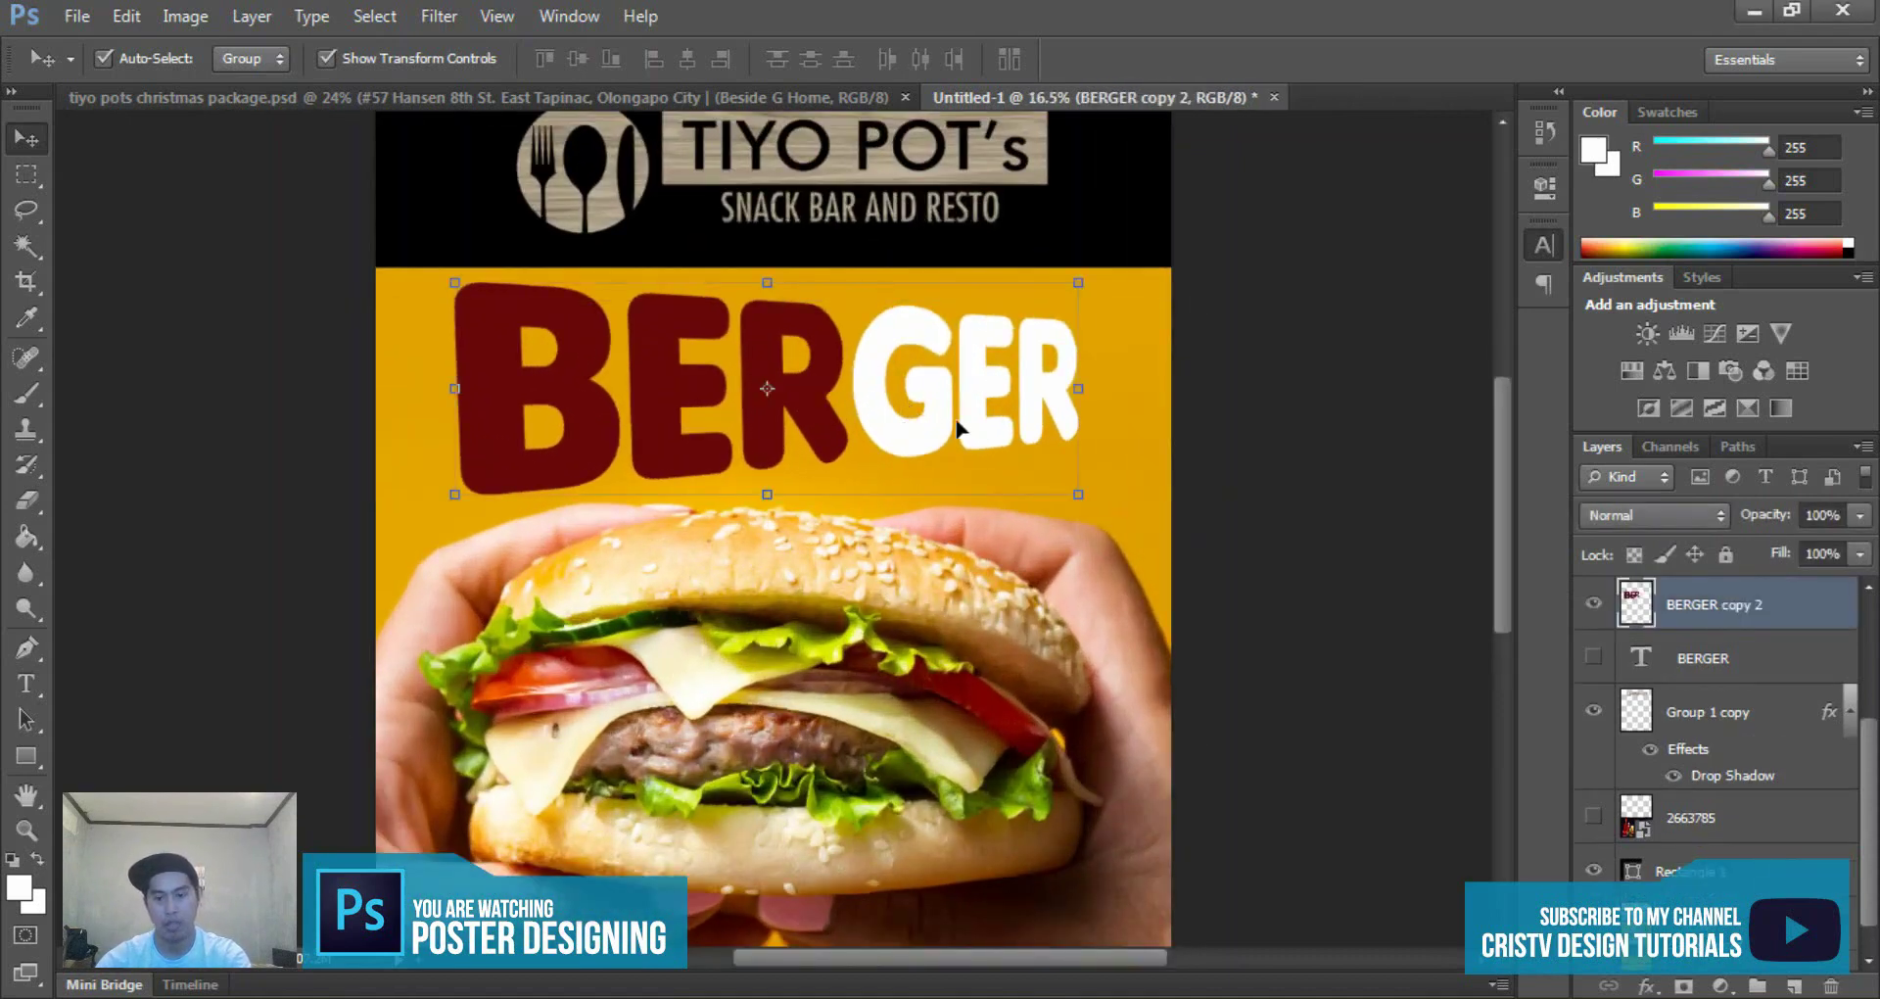
pyautogui.hotkey('shift', 'Down')
pyautogui.hotkey('shift', 'Down')
pyautogui.hotkey('shift', 'Down')
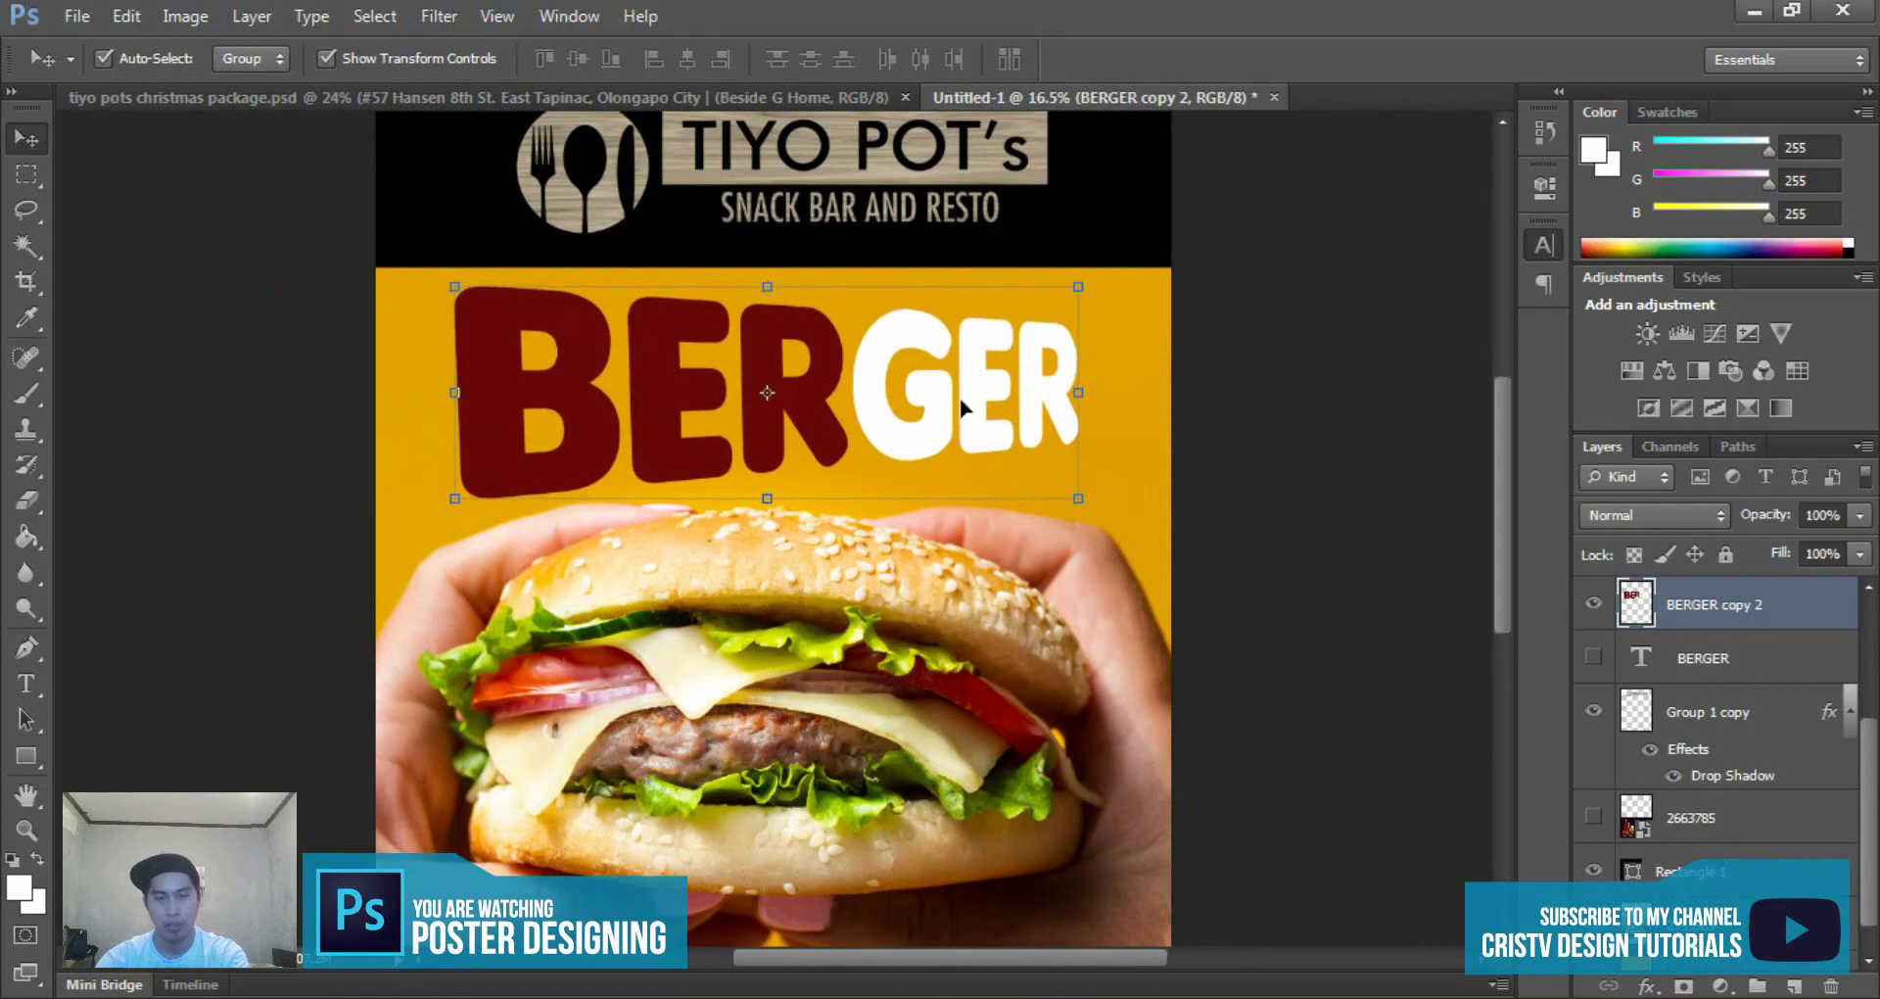
pyautogui.hotkey('shift', 'Right')
pyautogui.hotkey('shift', 'Right')
pyautogui.hotkey('shift', 'Right')
pyautogui.hotkey('shift', 'Right')
pyautogui.hotkey('shift', 'Right')
pyautogui.hotkey('shift', 'Right')
pyautogui.hotkey('shift', 'Right')
pyautogui.hotkey('shift', 'Right')
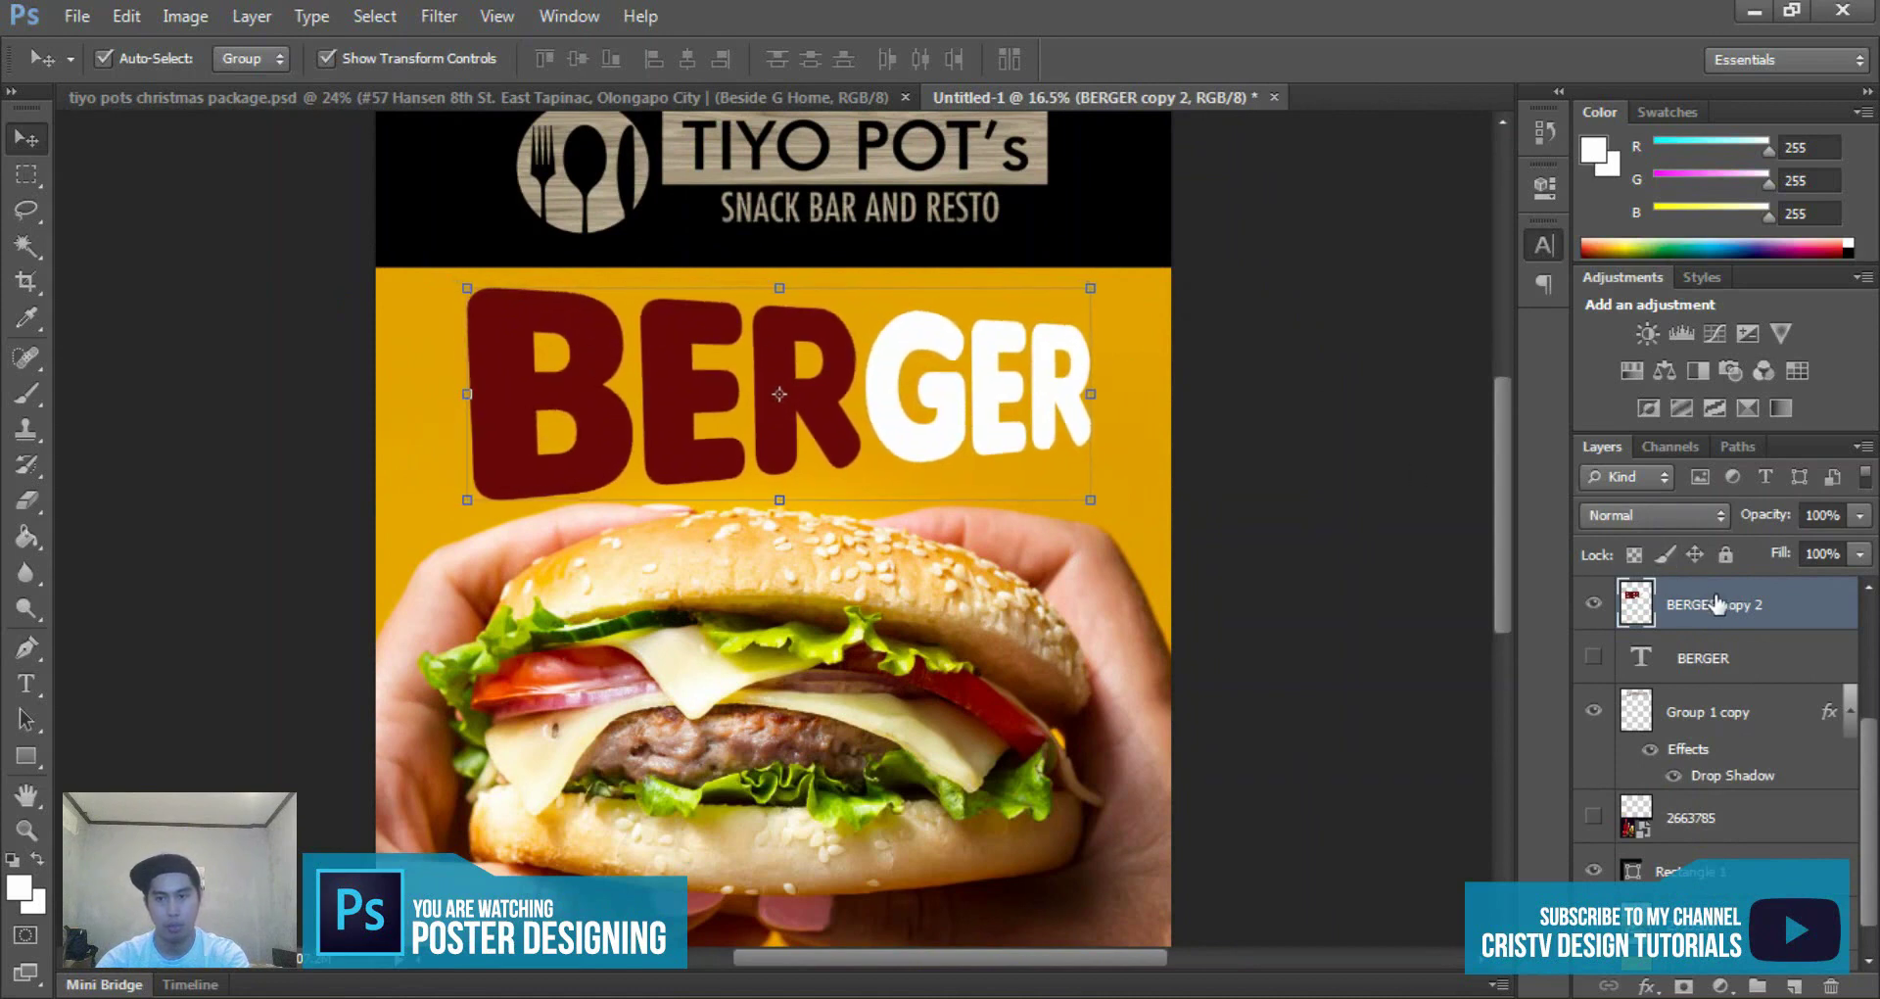
# - Add another right-offset copy with a Drop Shadow and nudge it down slightly
pyautogui.hotkey('ctrl', 'j')
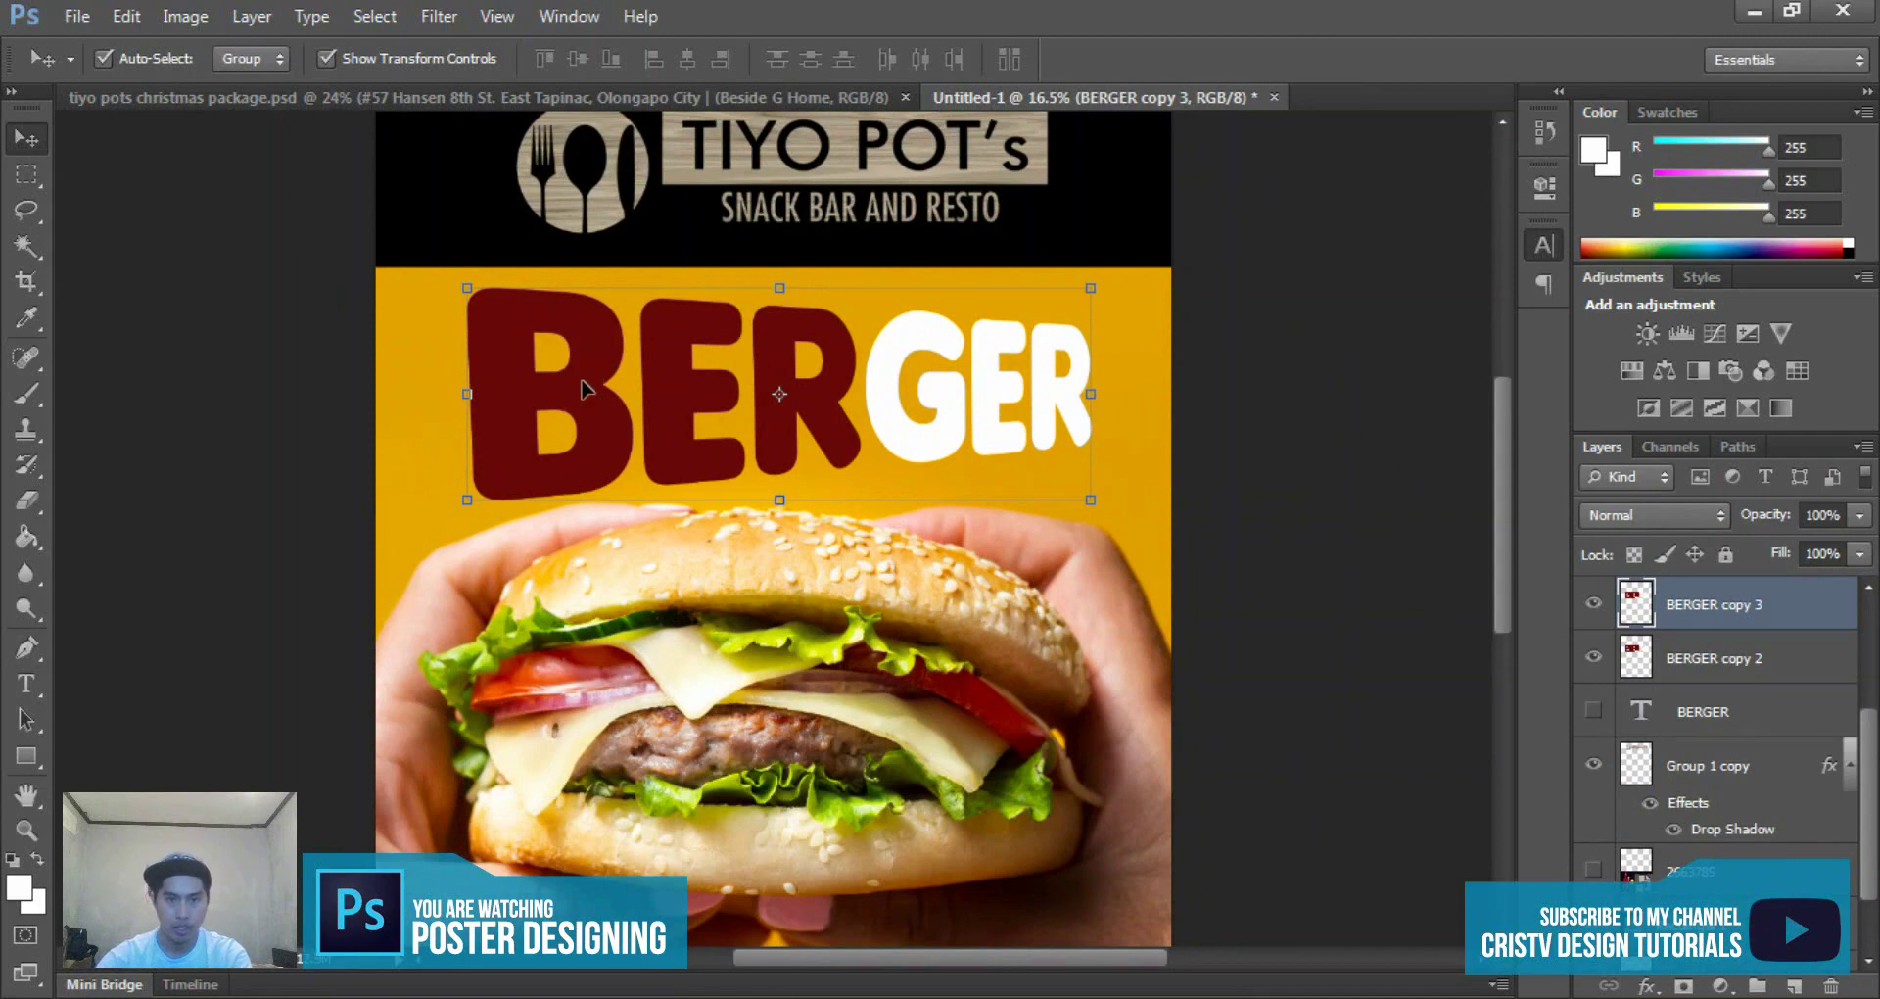
pyautogui.hotkey('shift', 'Right')
pyautogui.hotkey('shift', 'Right')
pyautogui.hotkey('shift', 'Right')
pyautogui.hotkey('shift', 'Right')
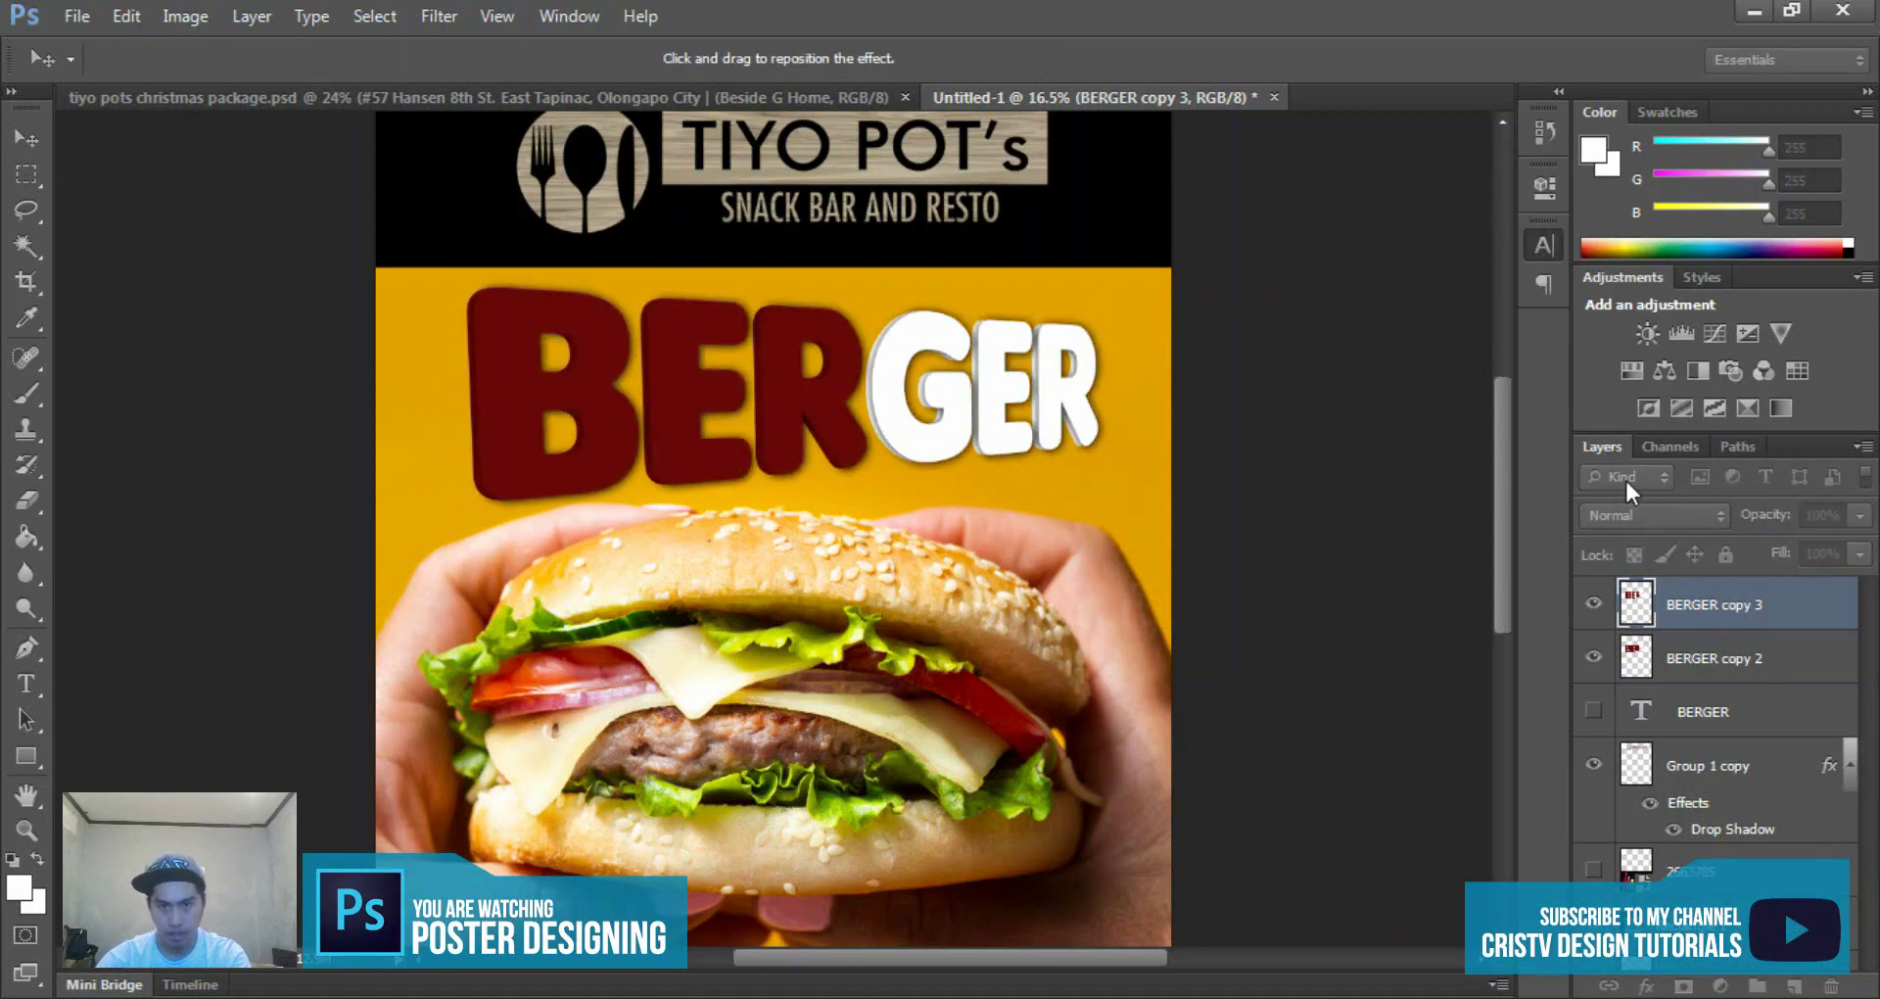
pyautogui.press('Return')
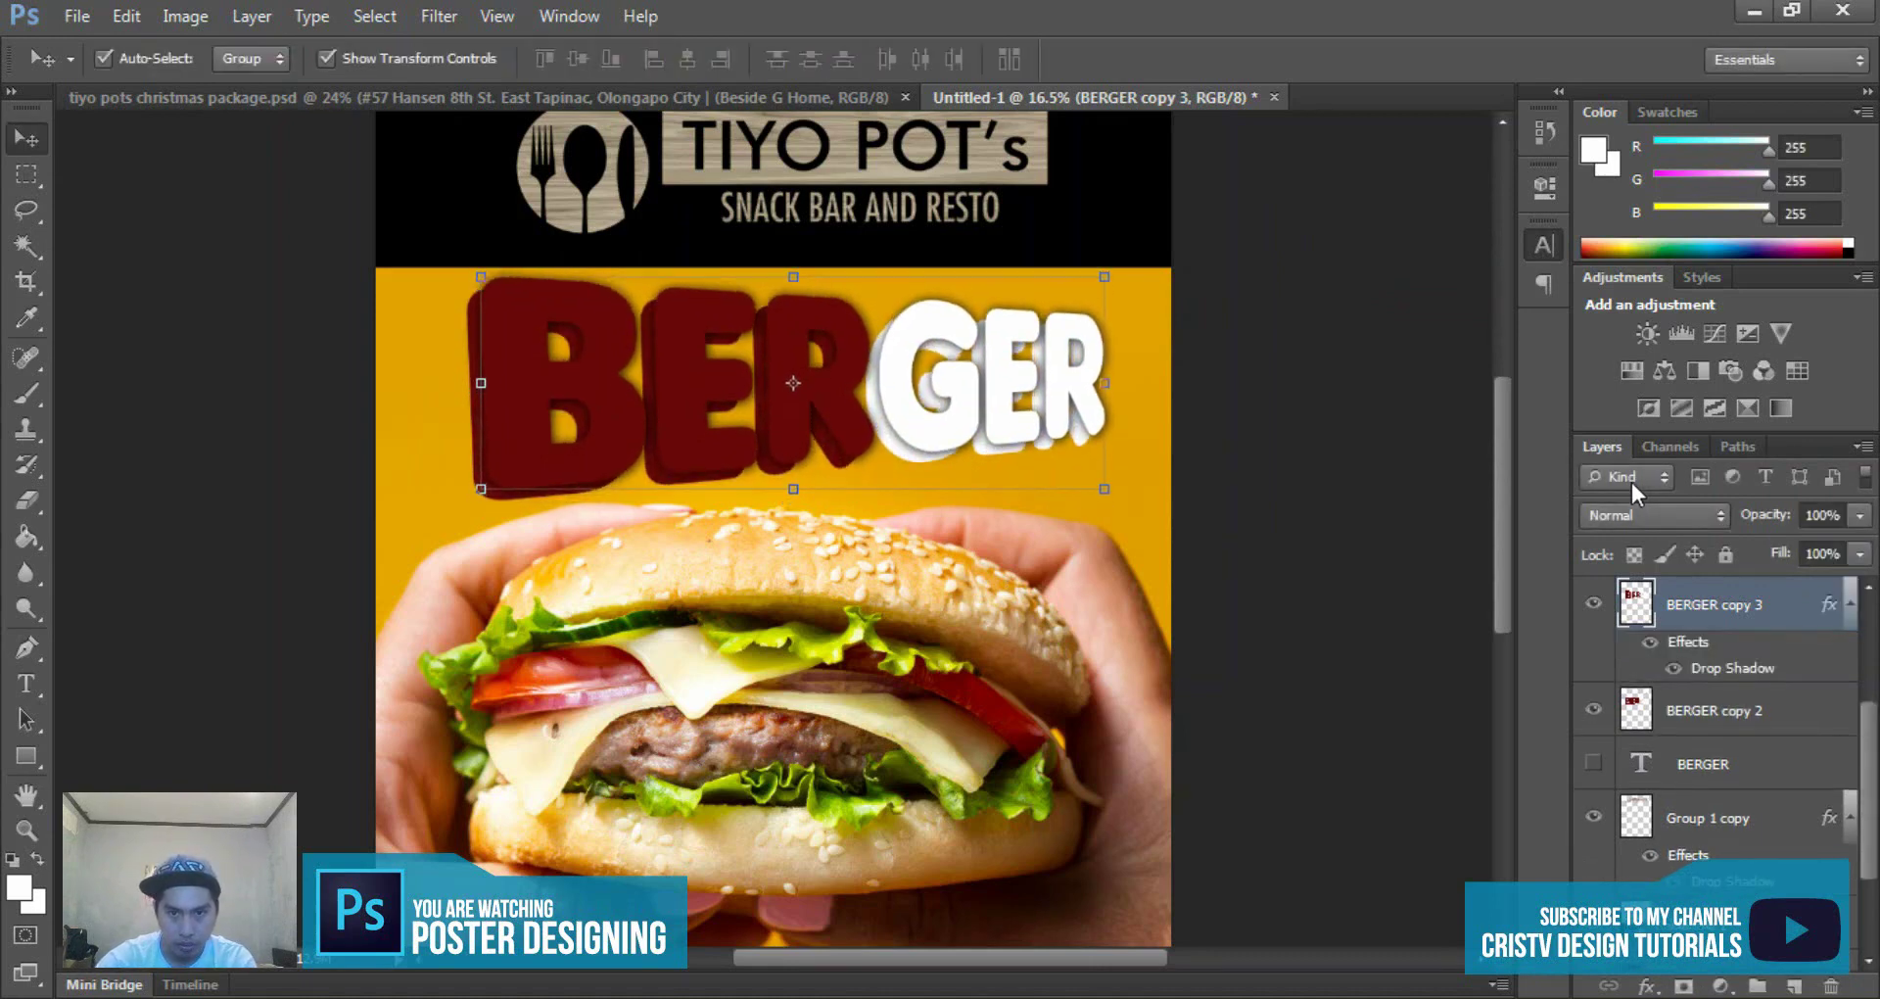
pyautogui.hotkey('shift', 'Down')
pyautogui.hotkey('shift', 'Down')
pyautogui.hotkey('shift', 'Down')
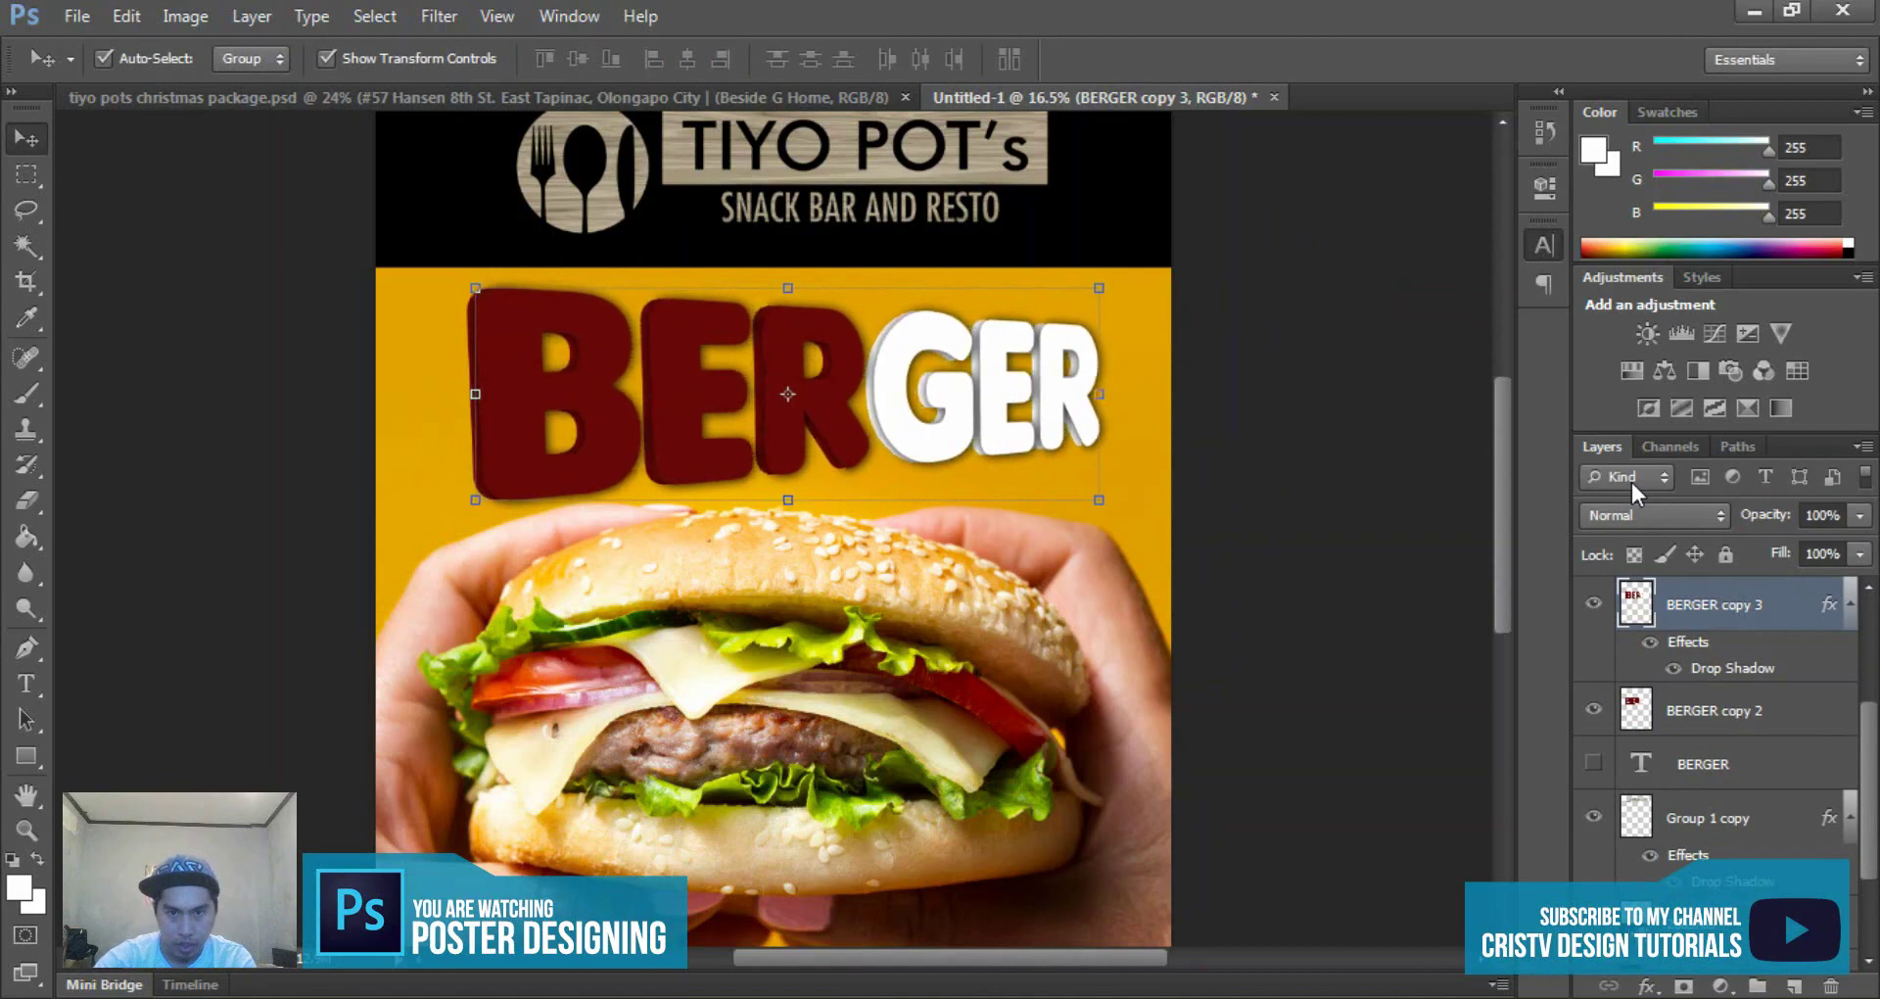
pyautogui.scroll(-1, 683, 257)
pyautogui.scroll(-1, 683, 256)
# - Give the top BERGER copy a yellow Stroke outline sampled from the poster
pyautogui.click(998, 399)
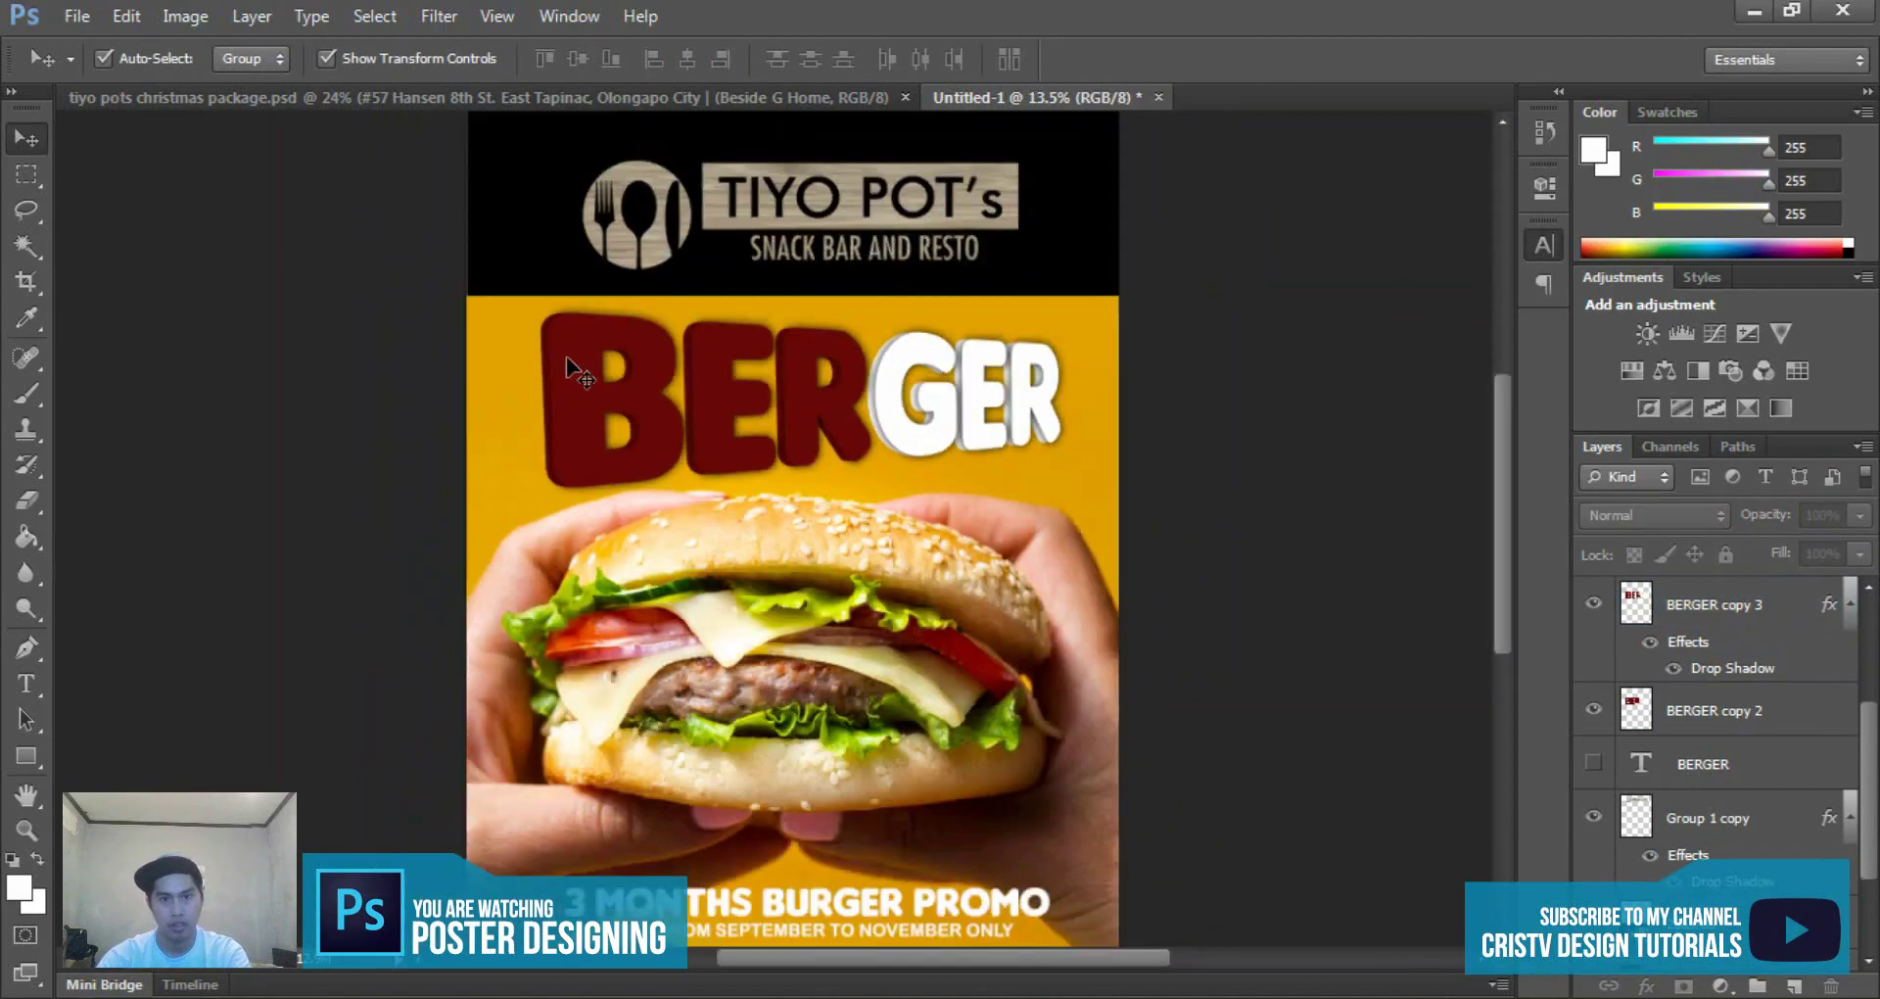
pyautogui.scroll(2, 567, 365)
pyautogui.scroll(2, 727, 294)
pyautogui.click(725, 401)
pyautogui.scroll(-2, 725, 402)
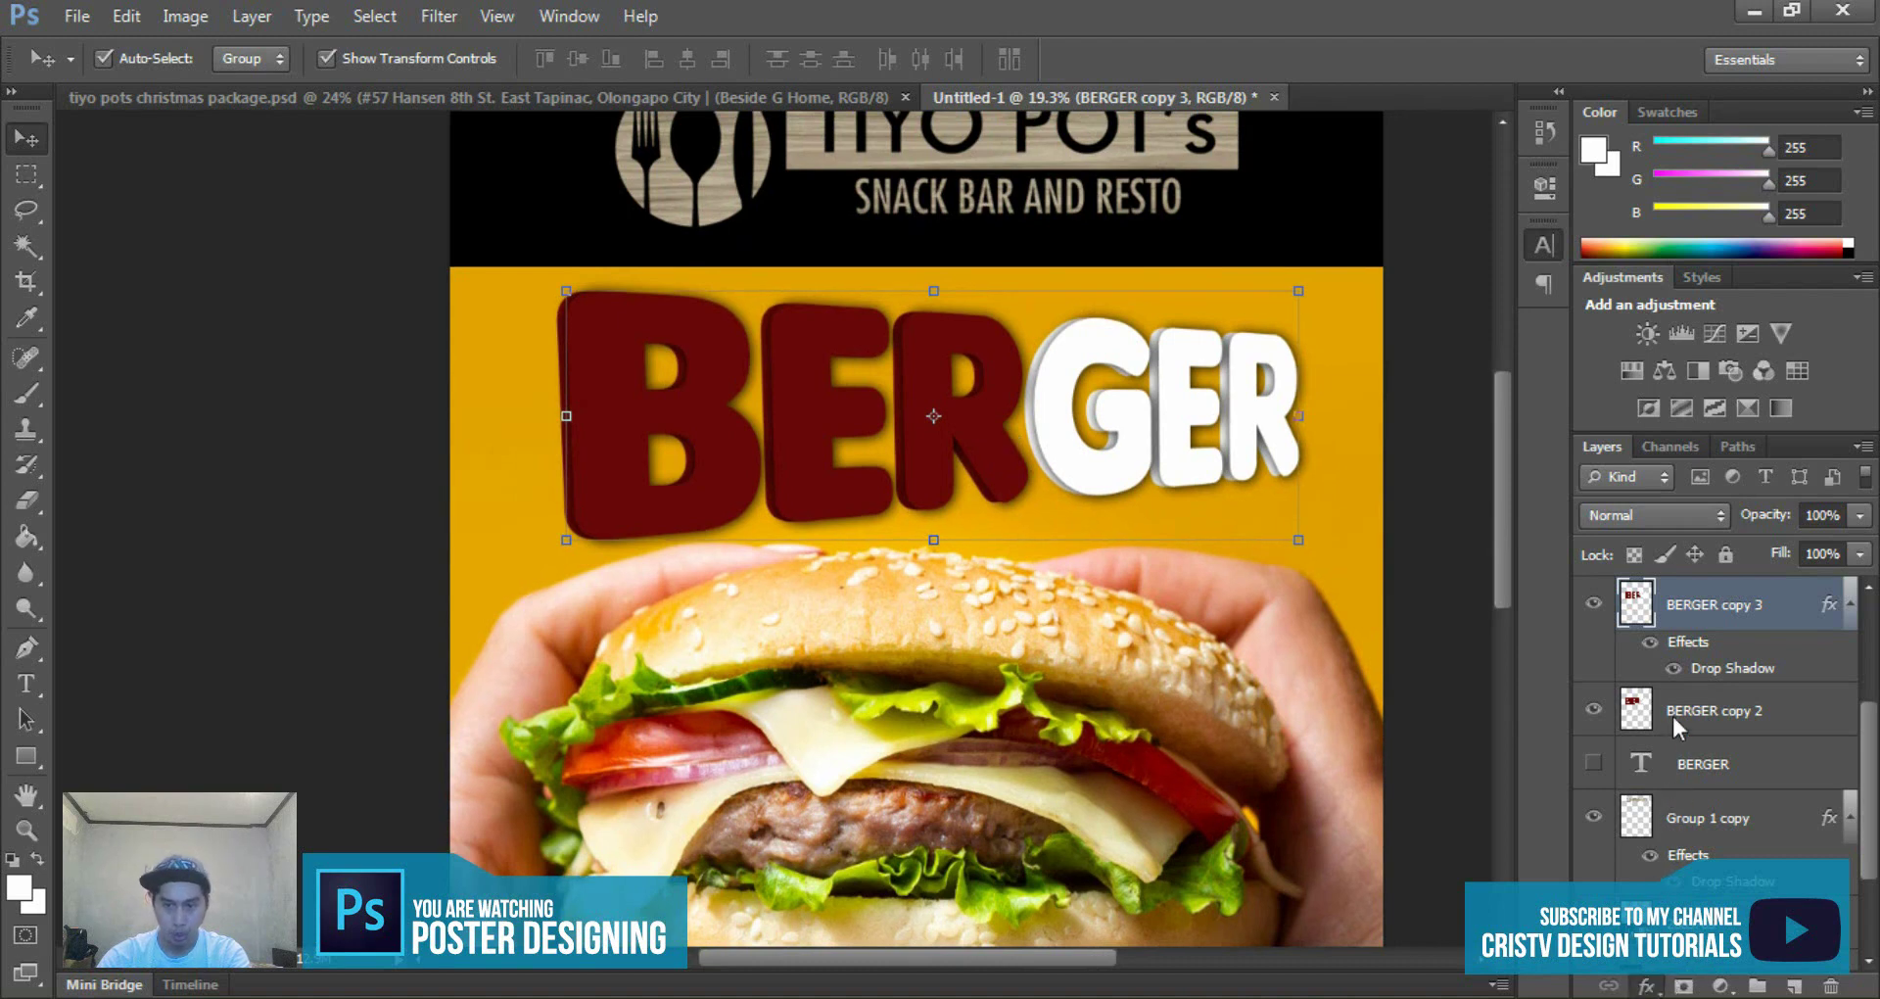
pyautogui.press('i')
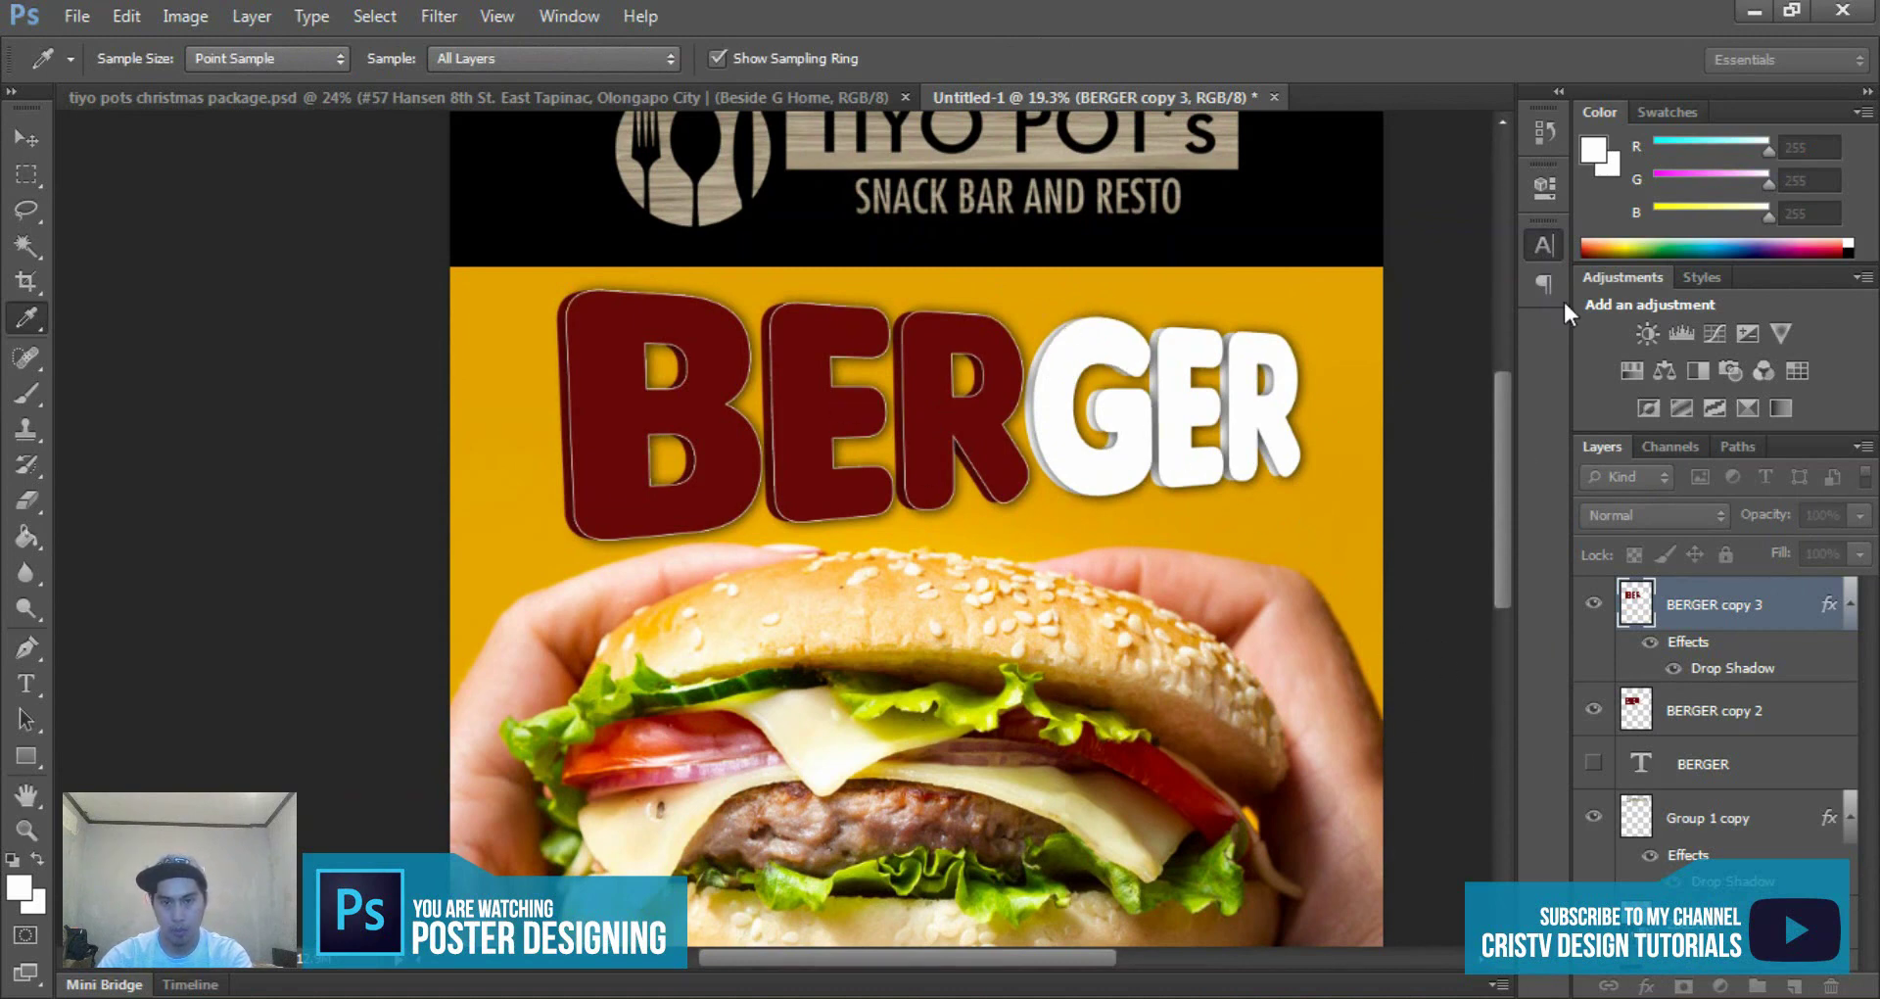
pyautogui.press('h')
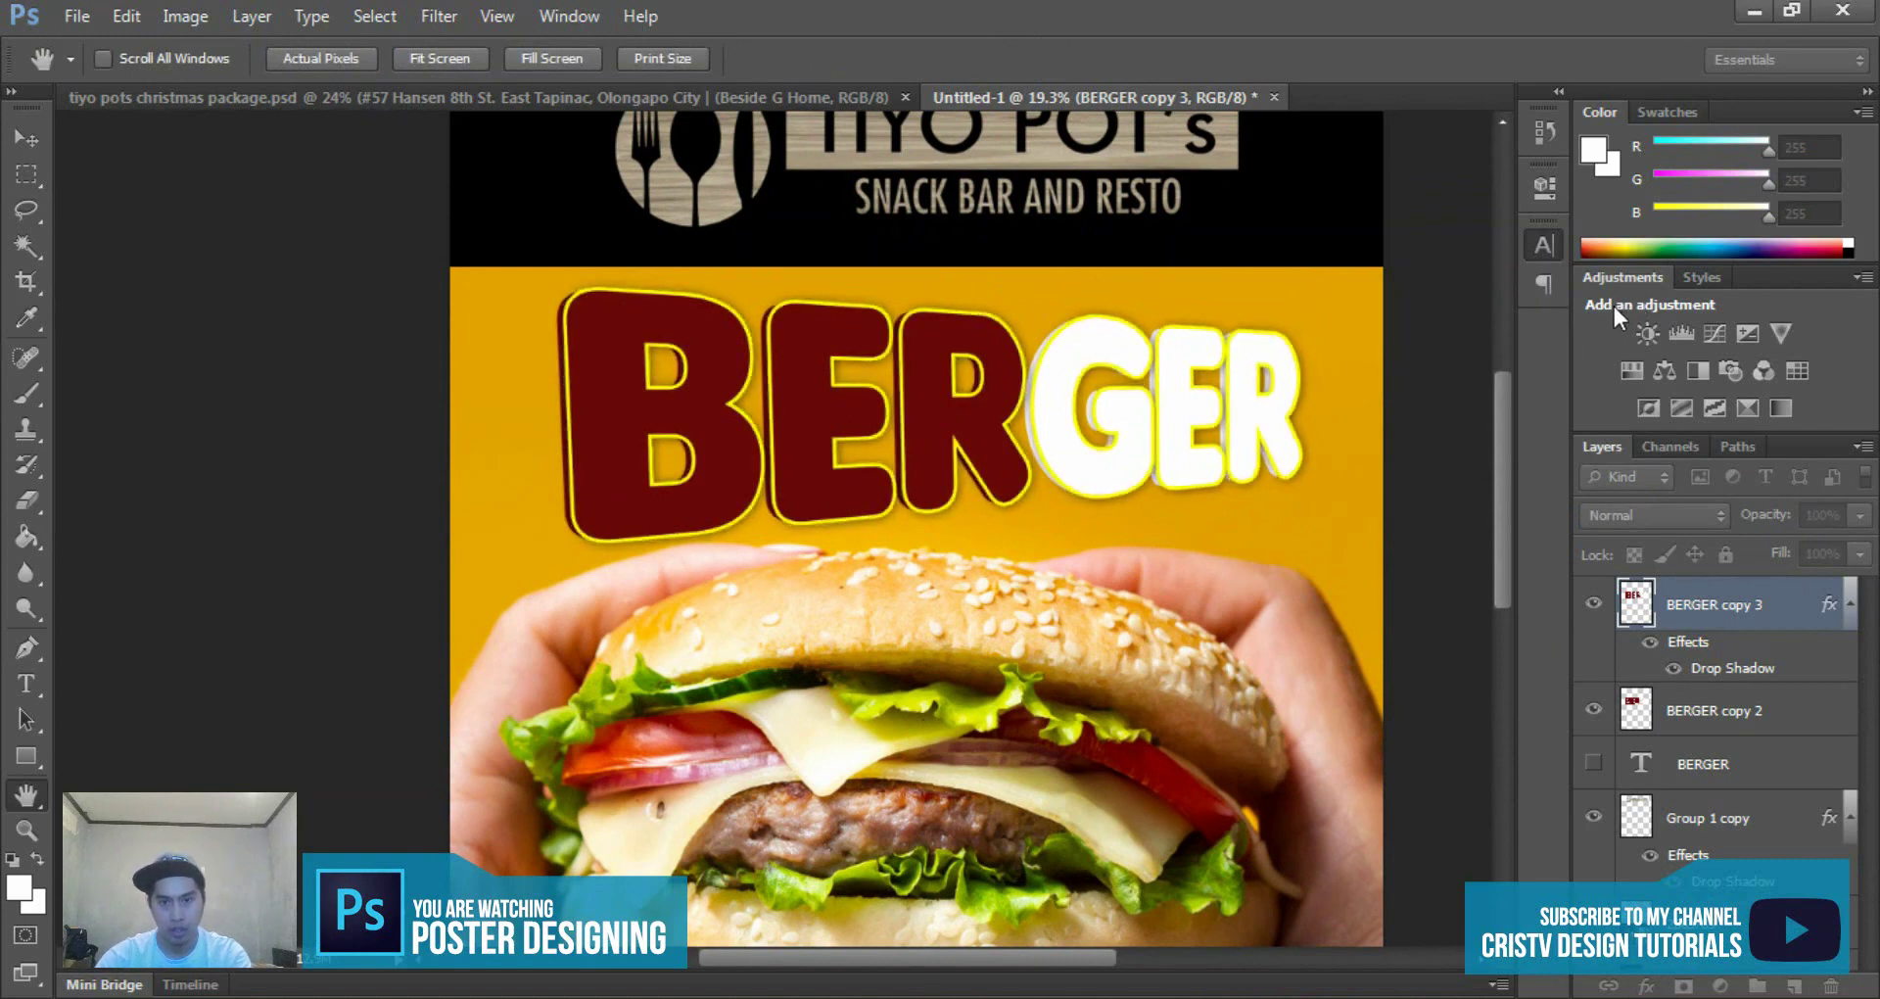
pyautogui.press('v')
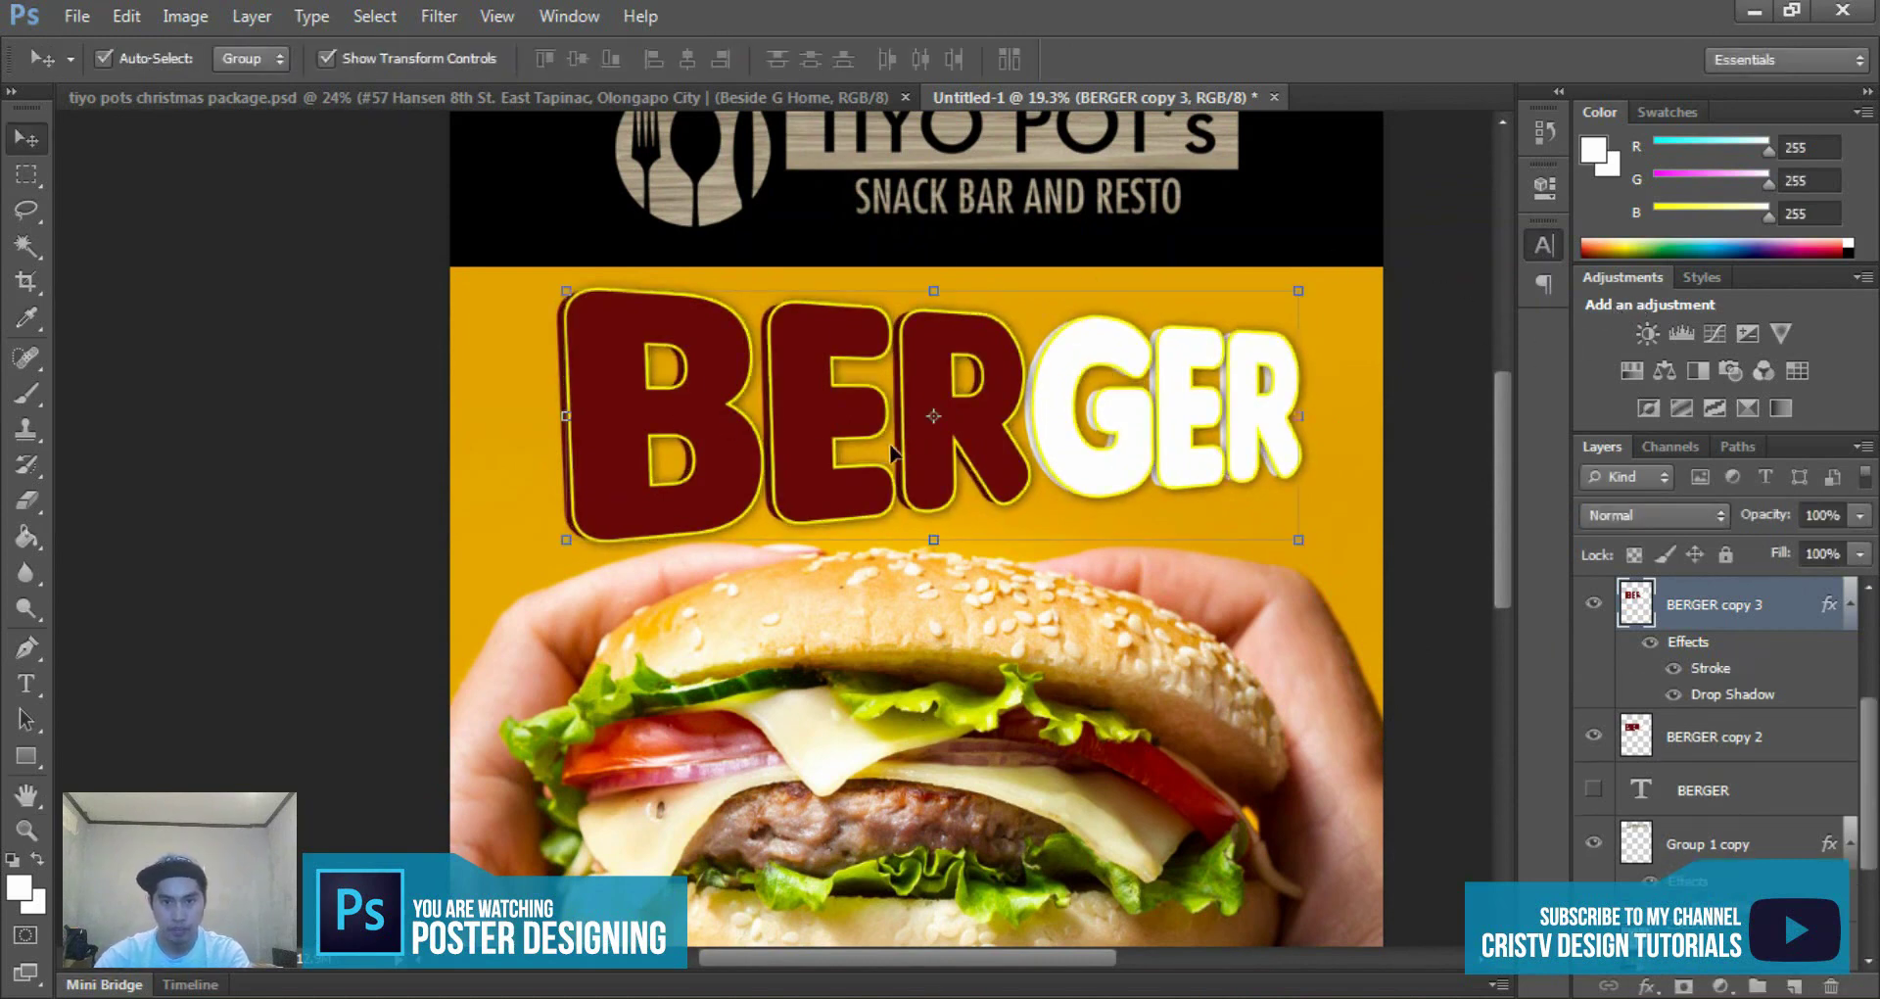
# - Shift BERGER copy 2 left to deepen the 3D edge
pyautogui.scroll(-5, 1126, 539)
pyautogui.scroll(2, 714, 470)
pyautogui.scroll(2, 721, 378)
pyautogui.scroll(2, 747, 365)
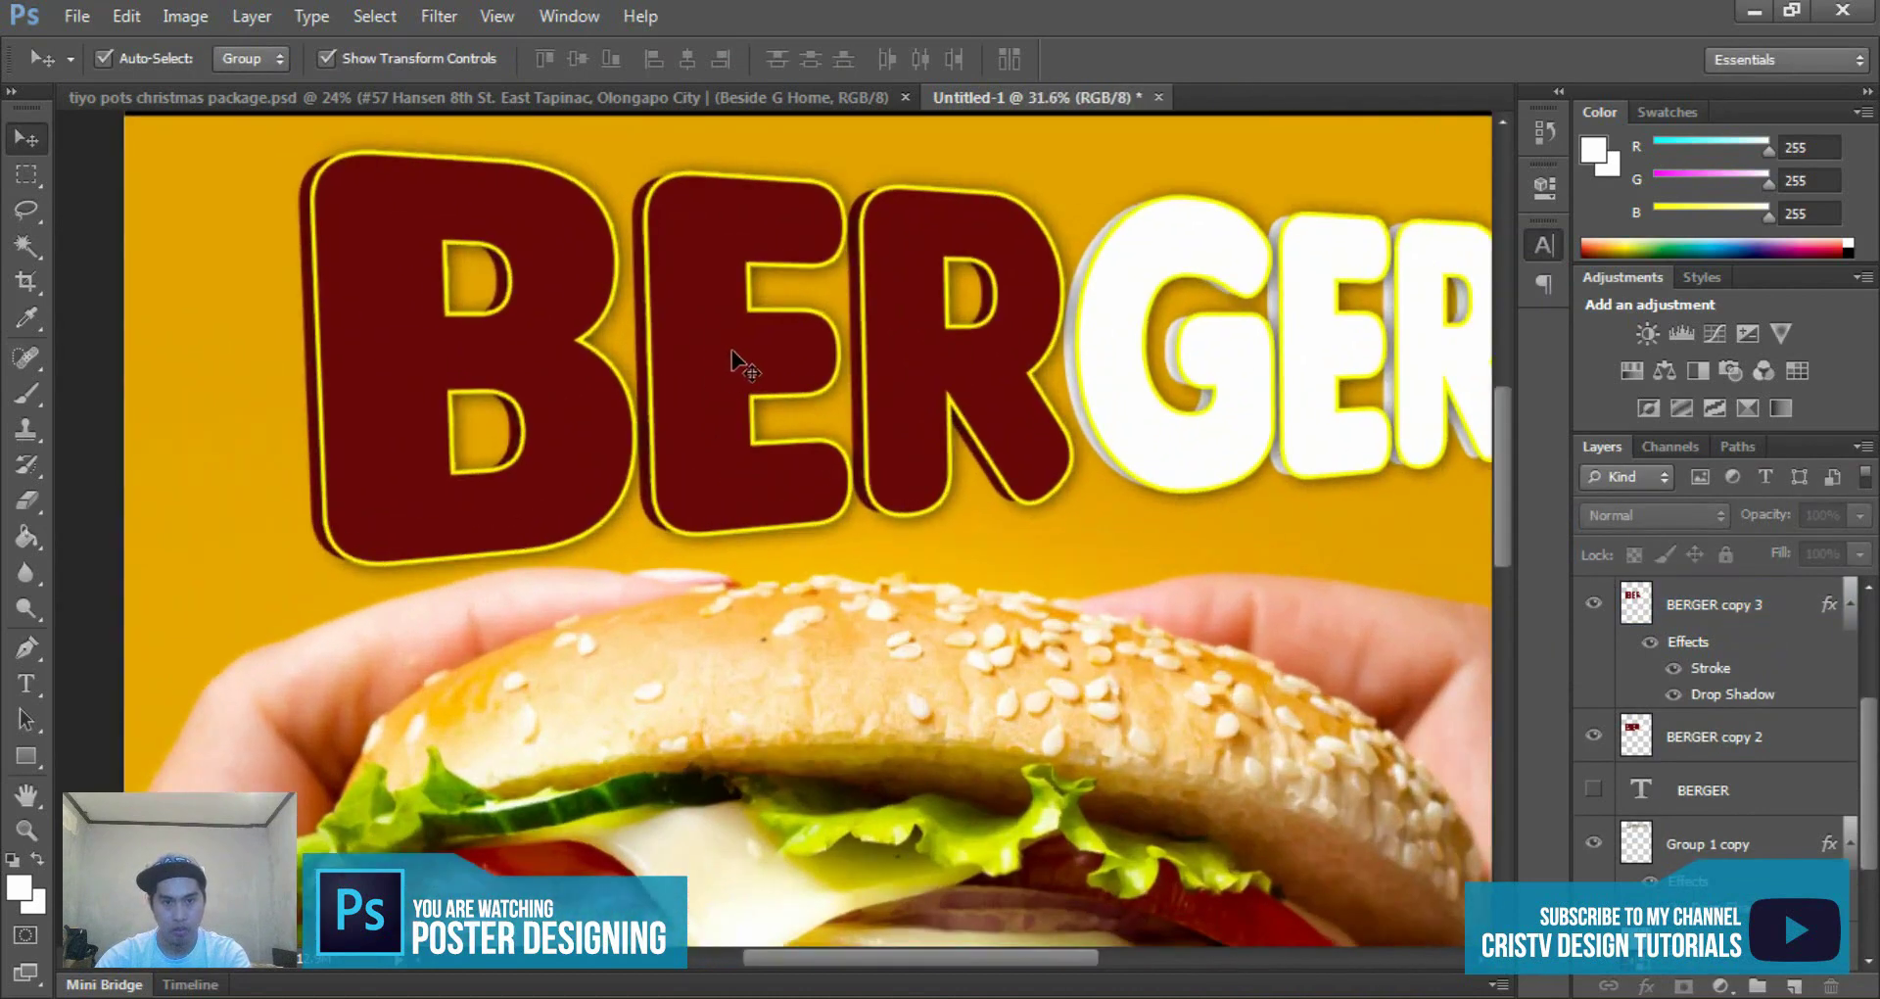
pyautogui.scroll(-1, 731, 351)
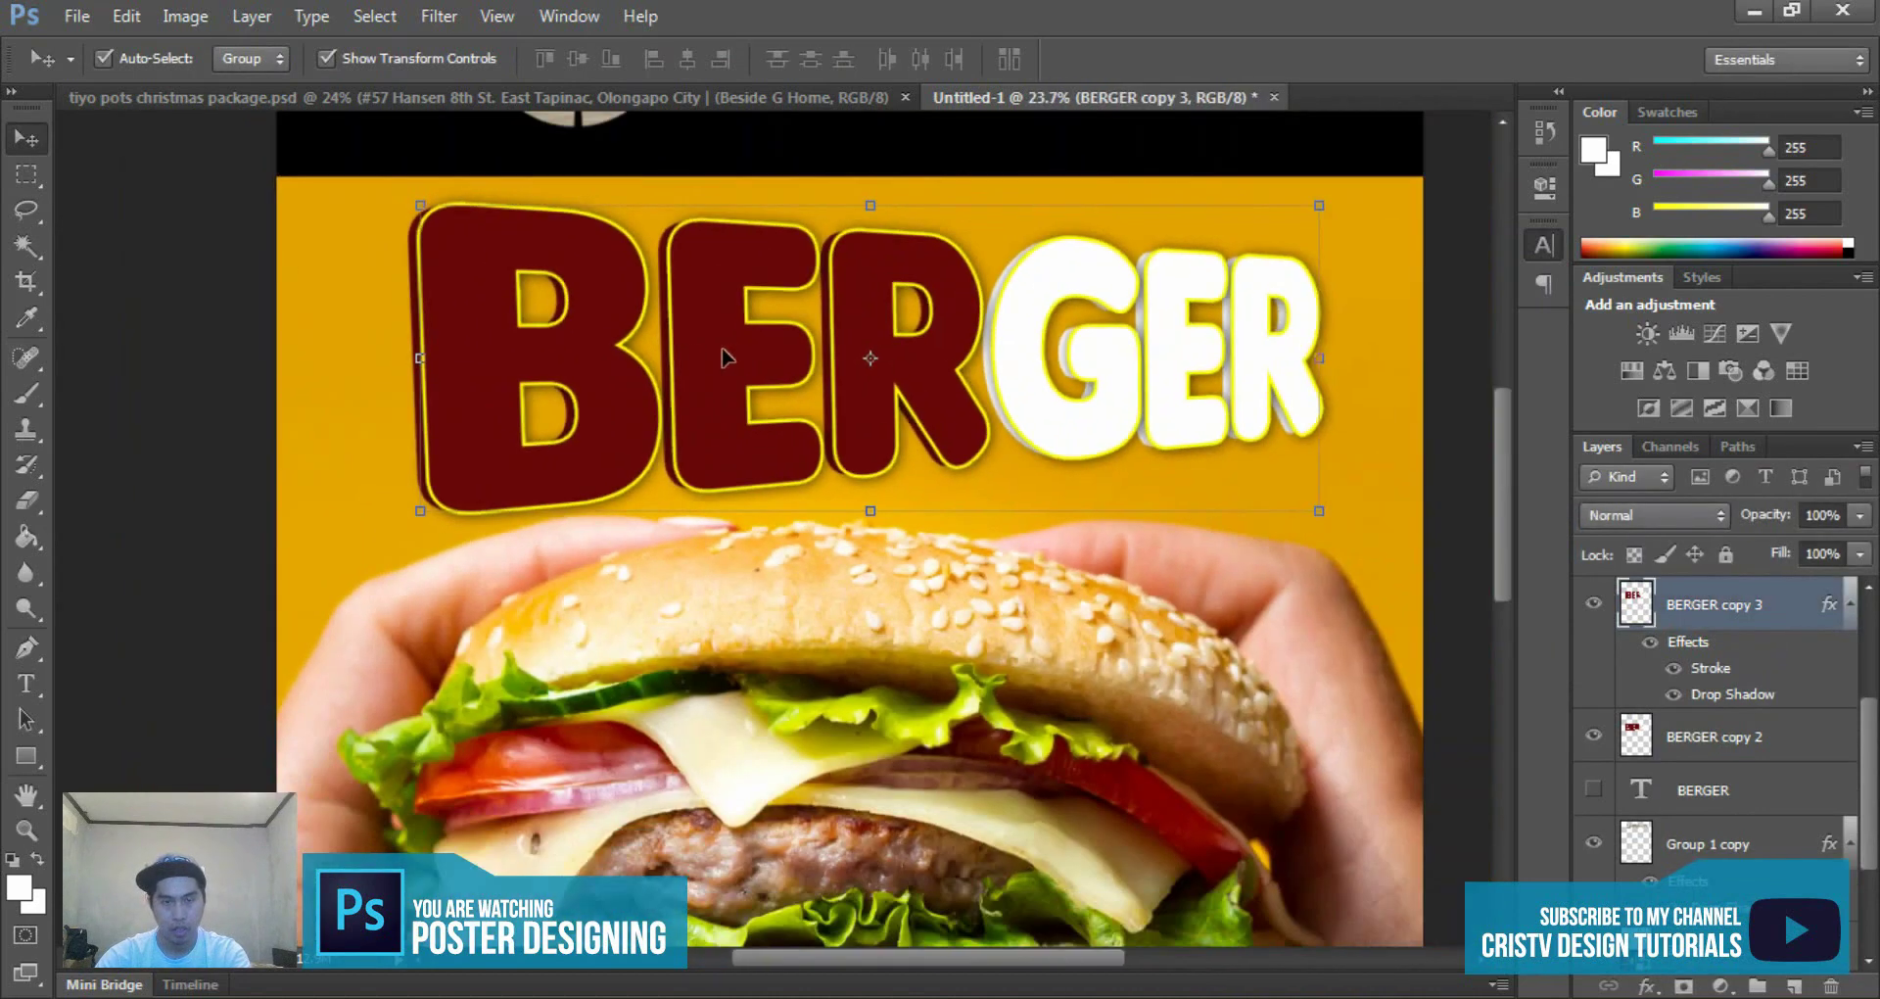
pyautogui.click(1714, 744)
pyautogui.press('Left')
pyautogui.press('Left')
pyautogui.press('Left')
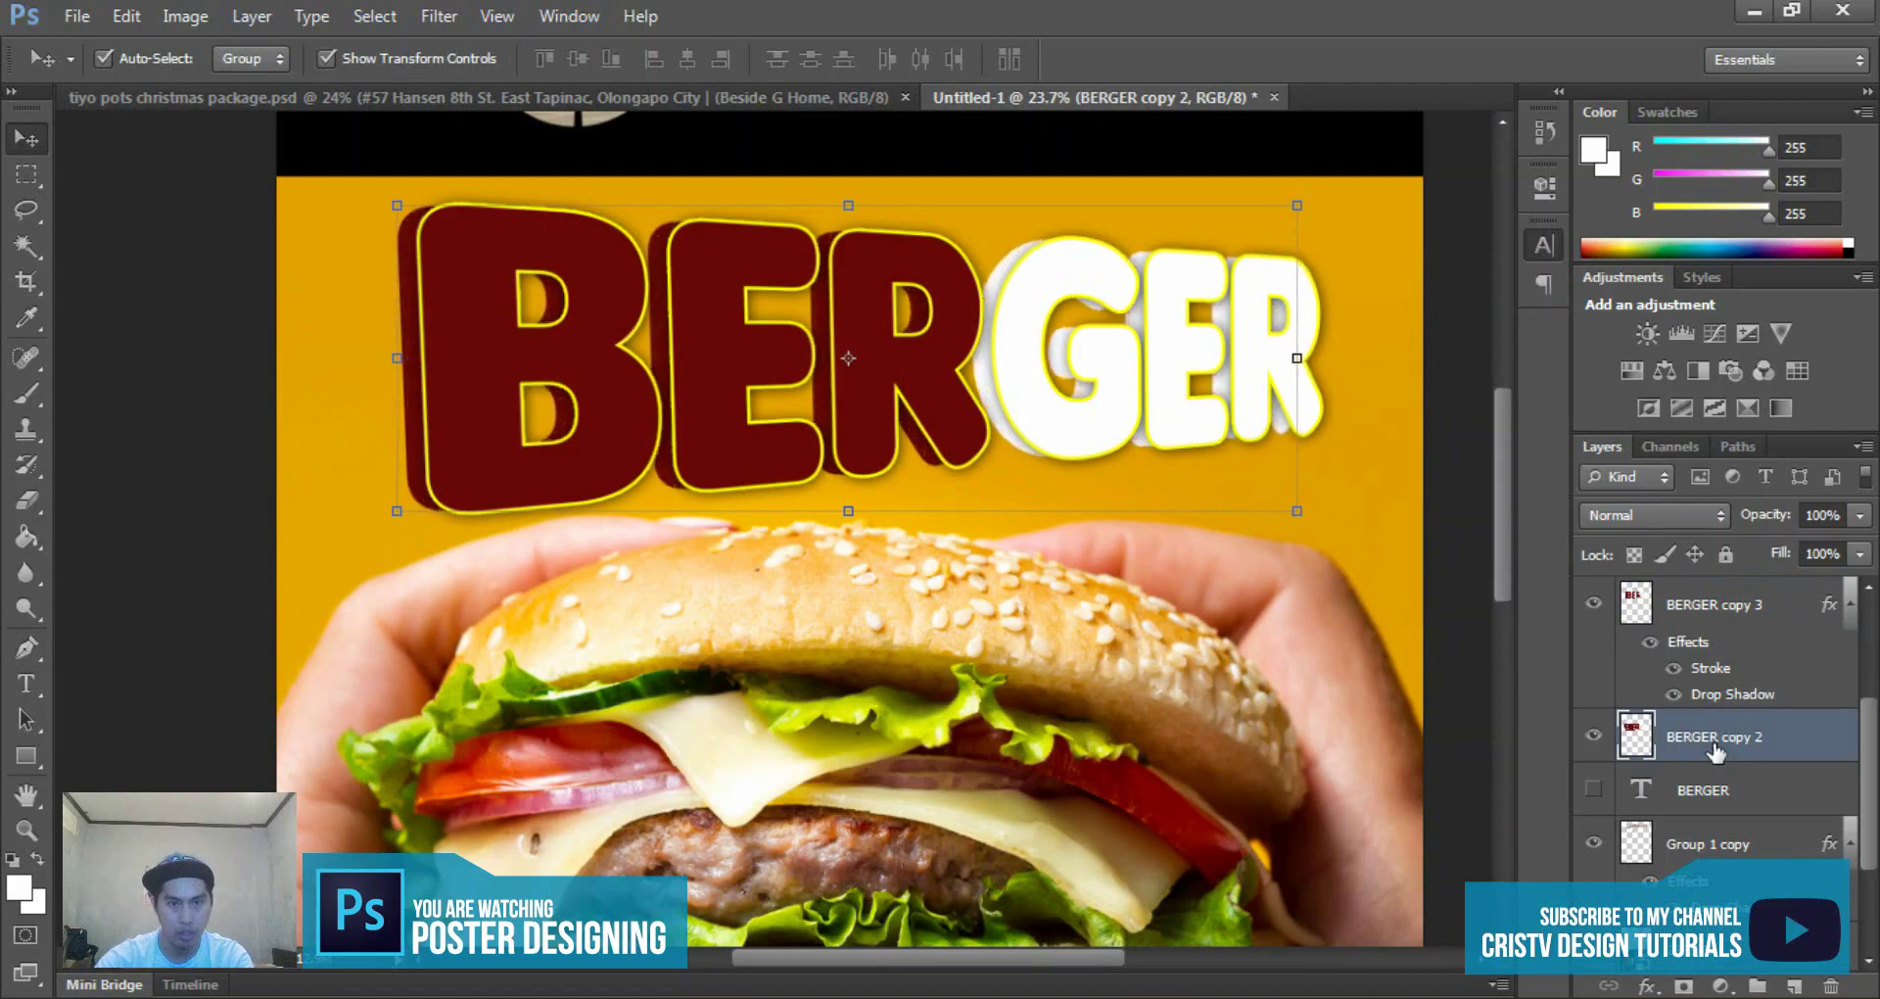
pyautogui.press('Left')
pyautogui.press('Left')
pyautogui.press('Left')
pyautogui.press('Left')
pyautogui.press('Left')
pyautogui.press('Left')
pyautogui.press('Left')
pyautogui.press('Left')
pyautogui.press('Left')
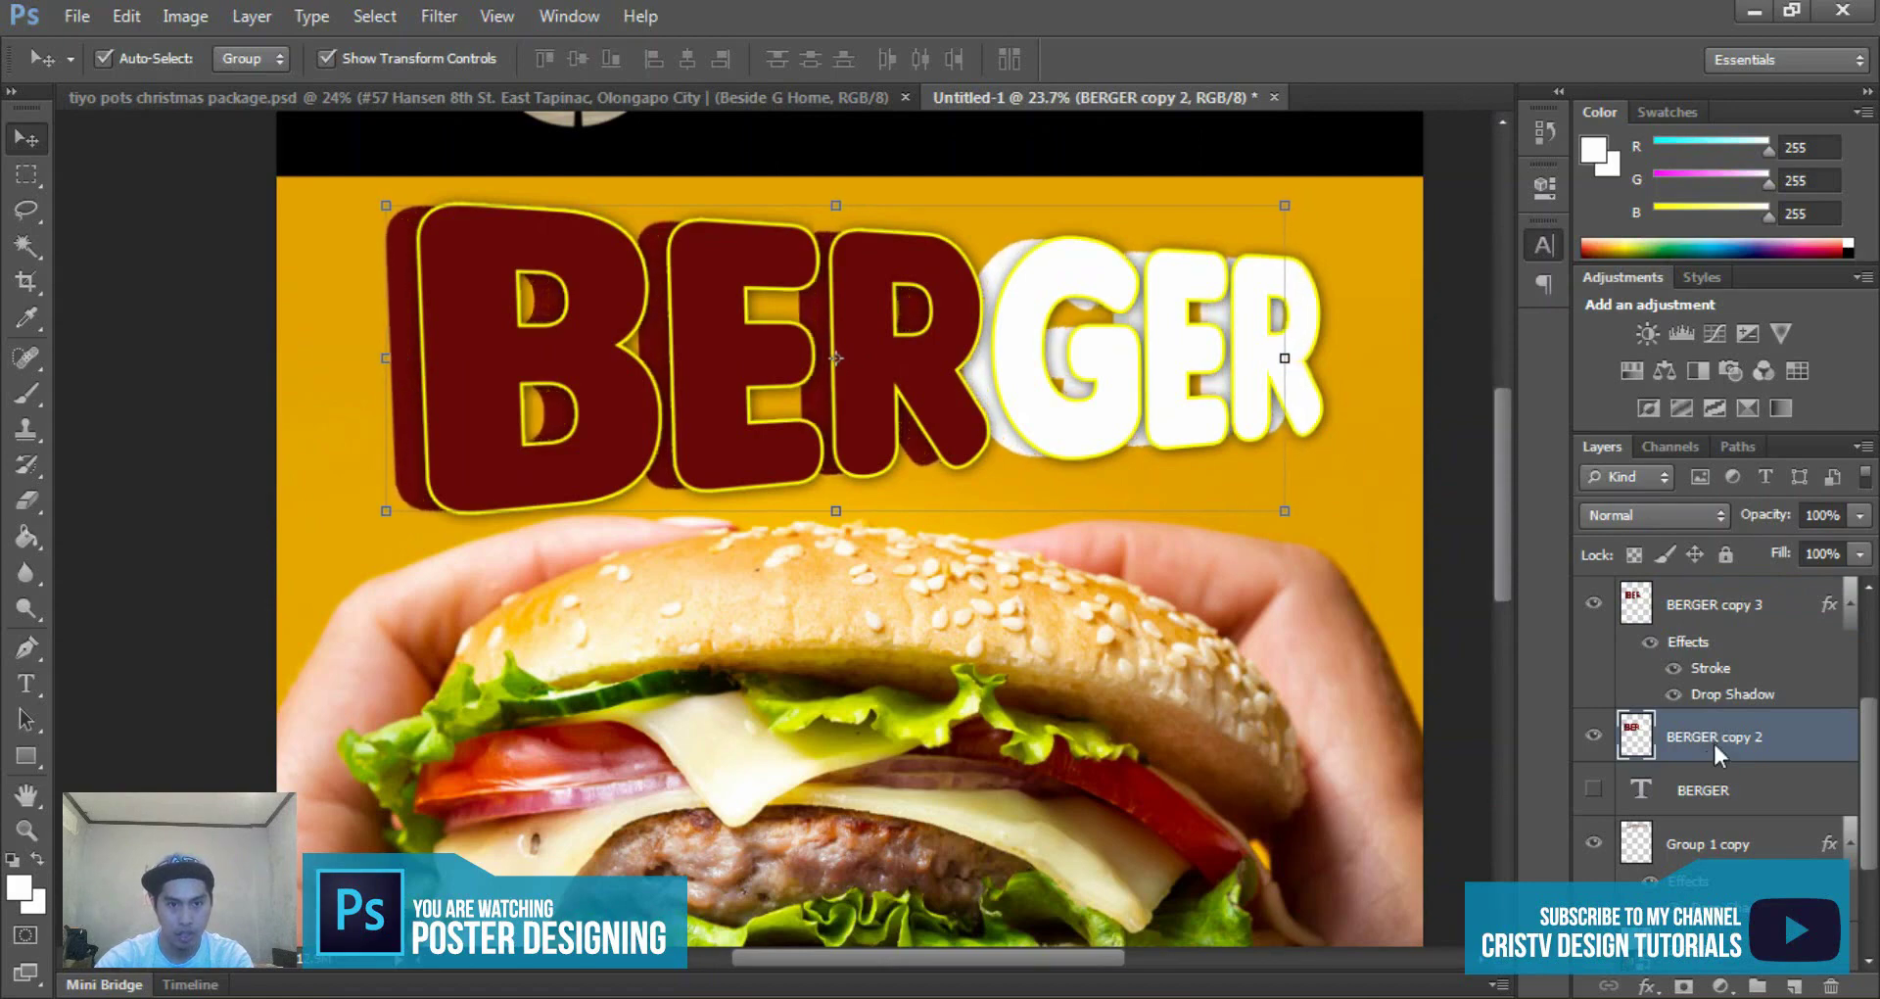
# - Increase the Stroke size on BERGER copy 3 and save as BERGER PROMO.psd
pyautogui.scroll(-8, 861, 563)
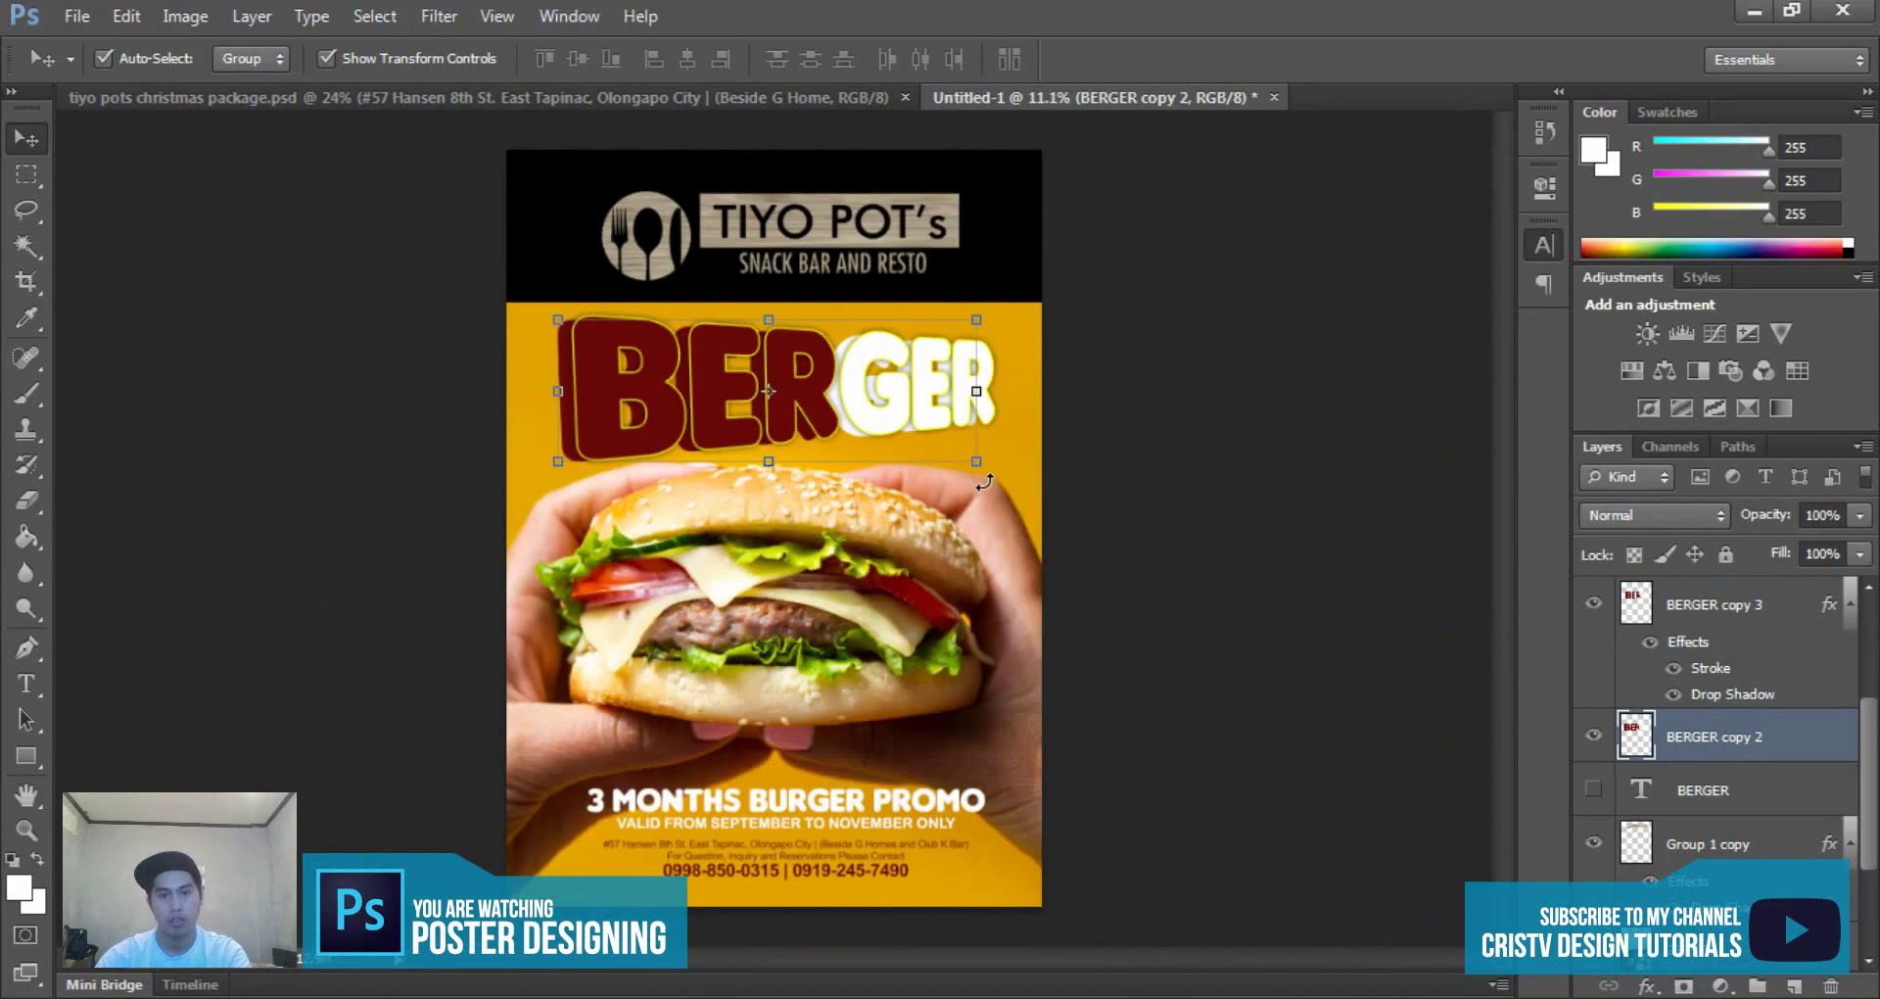
pyautogui.scroll(3, 816, 372)
pyautogui.scroll(3, 816, 372)
pyautogui.click(1142, 432)
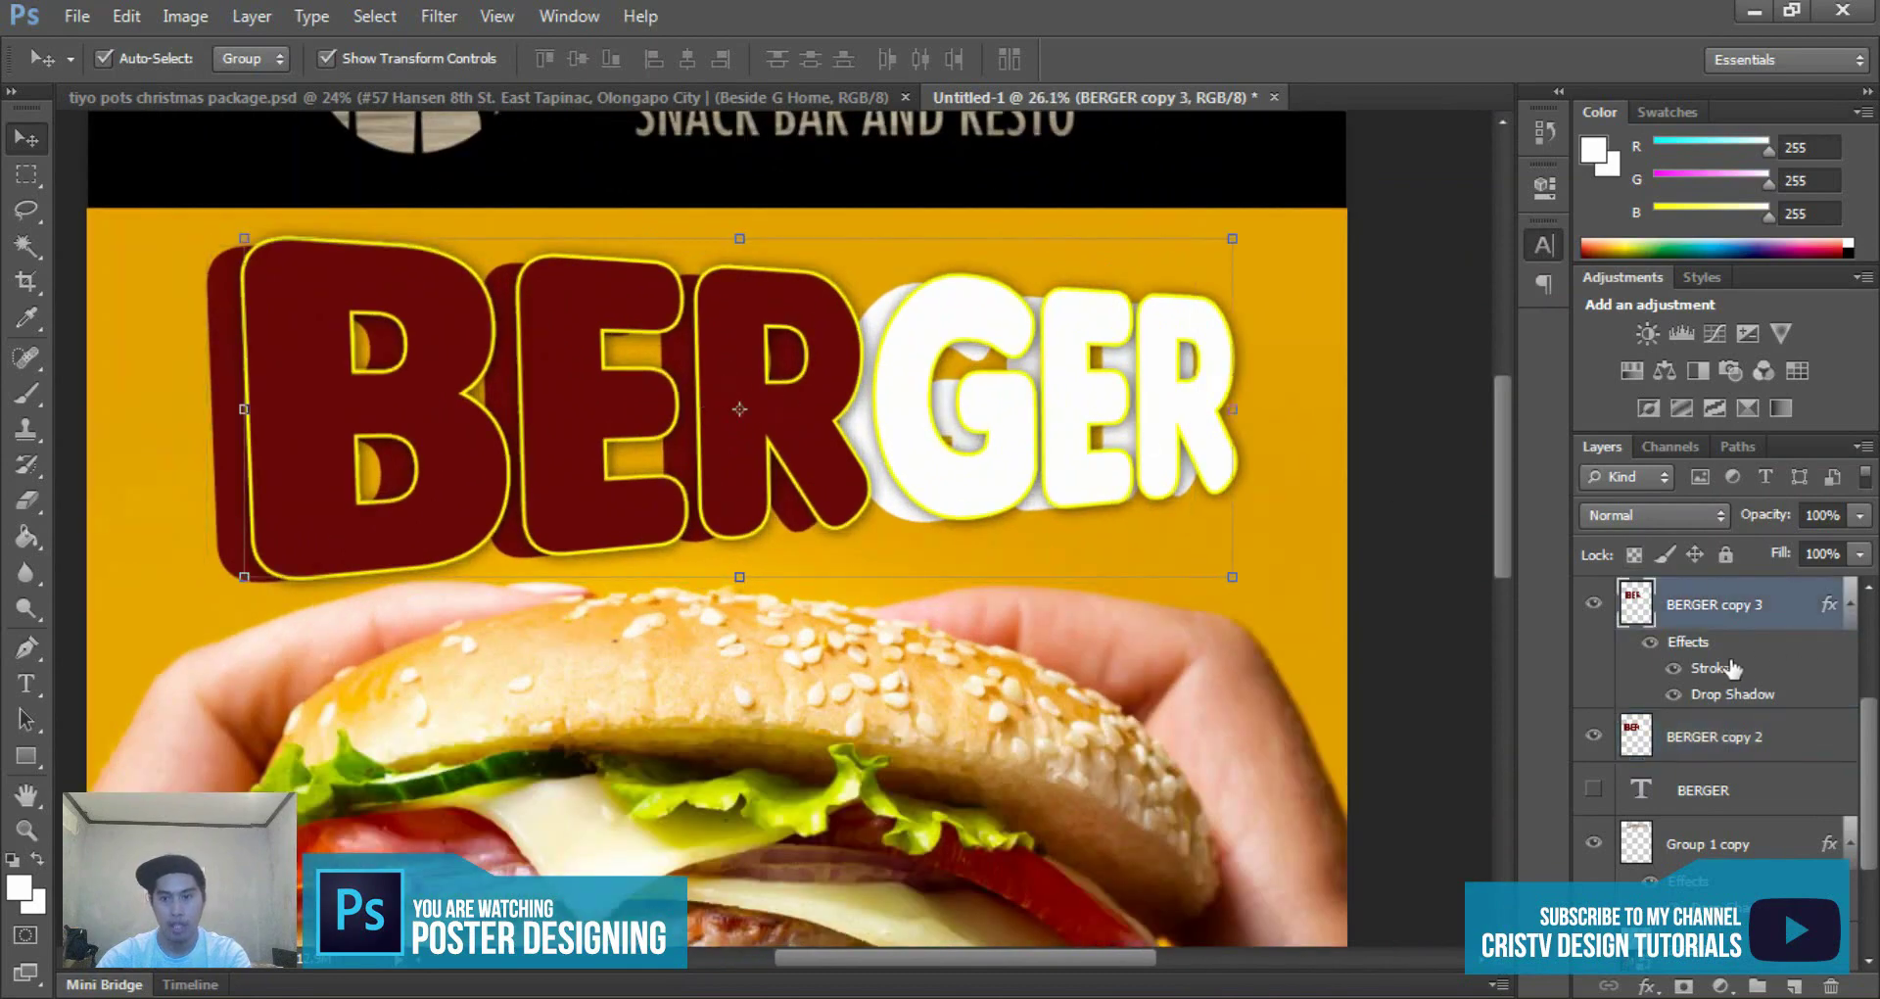
pyautogui.press('space')
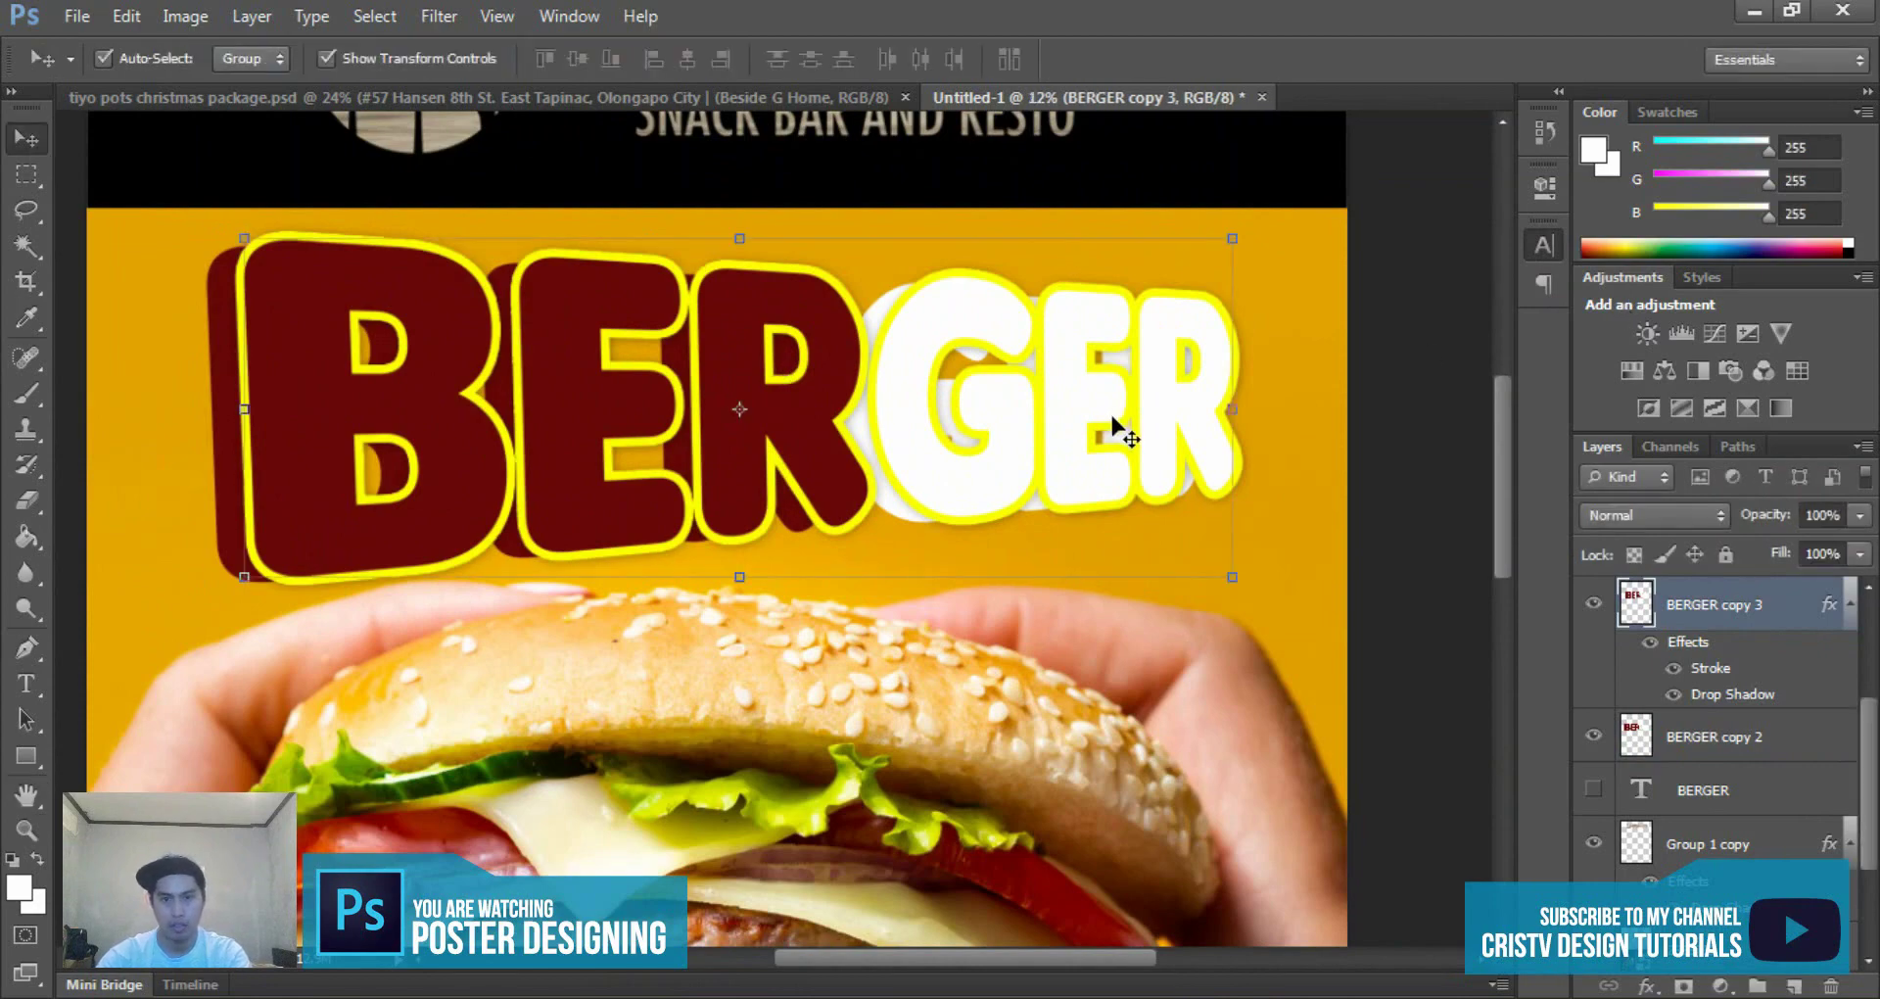
pyautogui.scroll(-3, 1116, 431)
pyautogui.scroll(2, 915, 424)
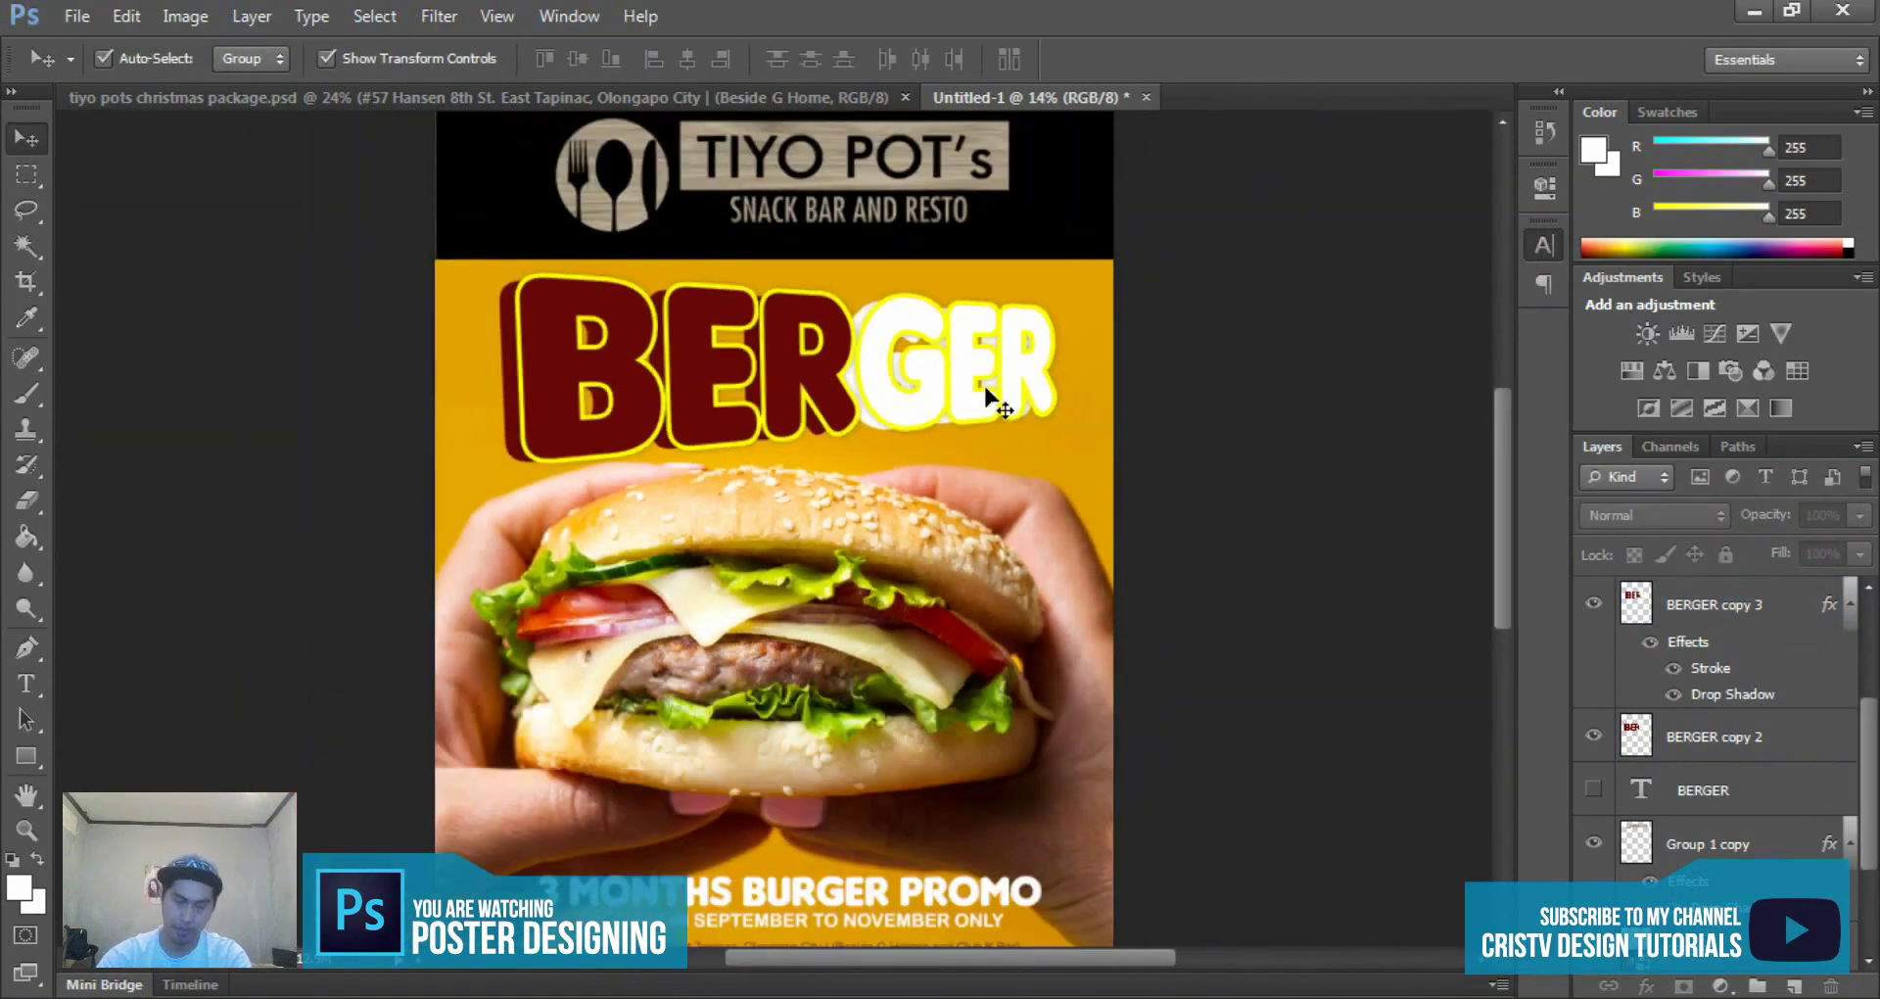
pyautogui.scroll(-1, 983, 382)
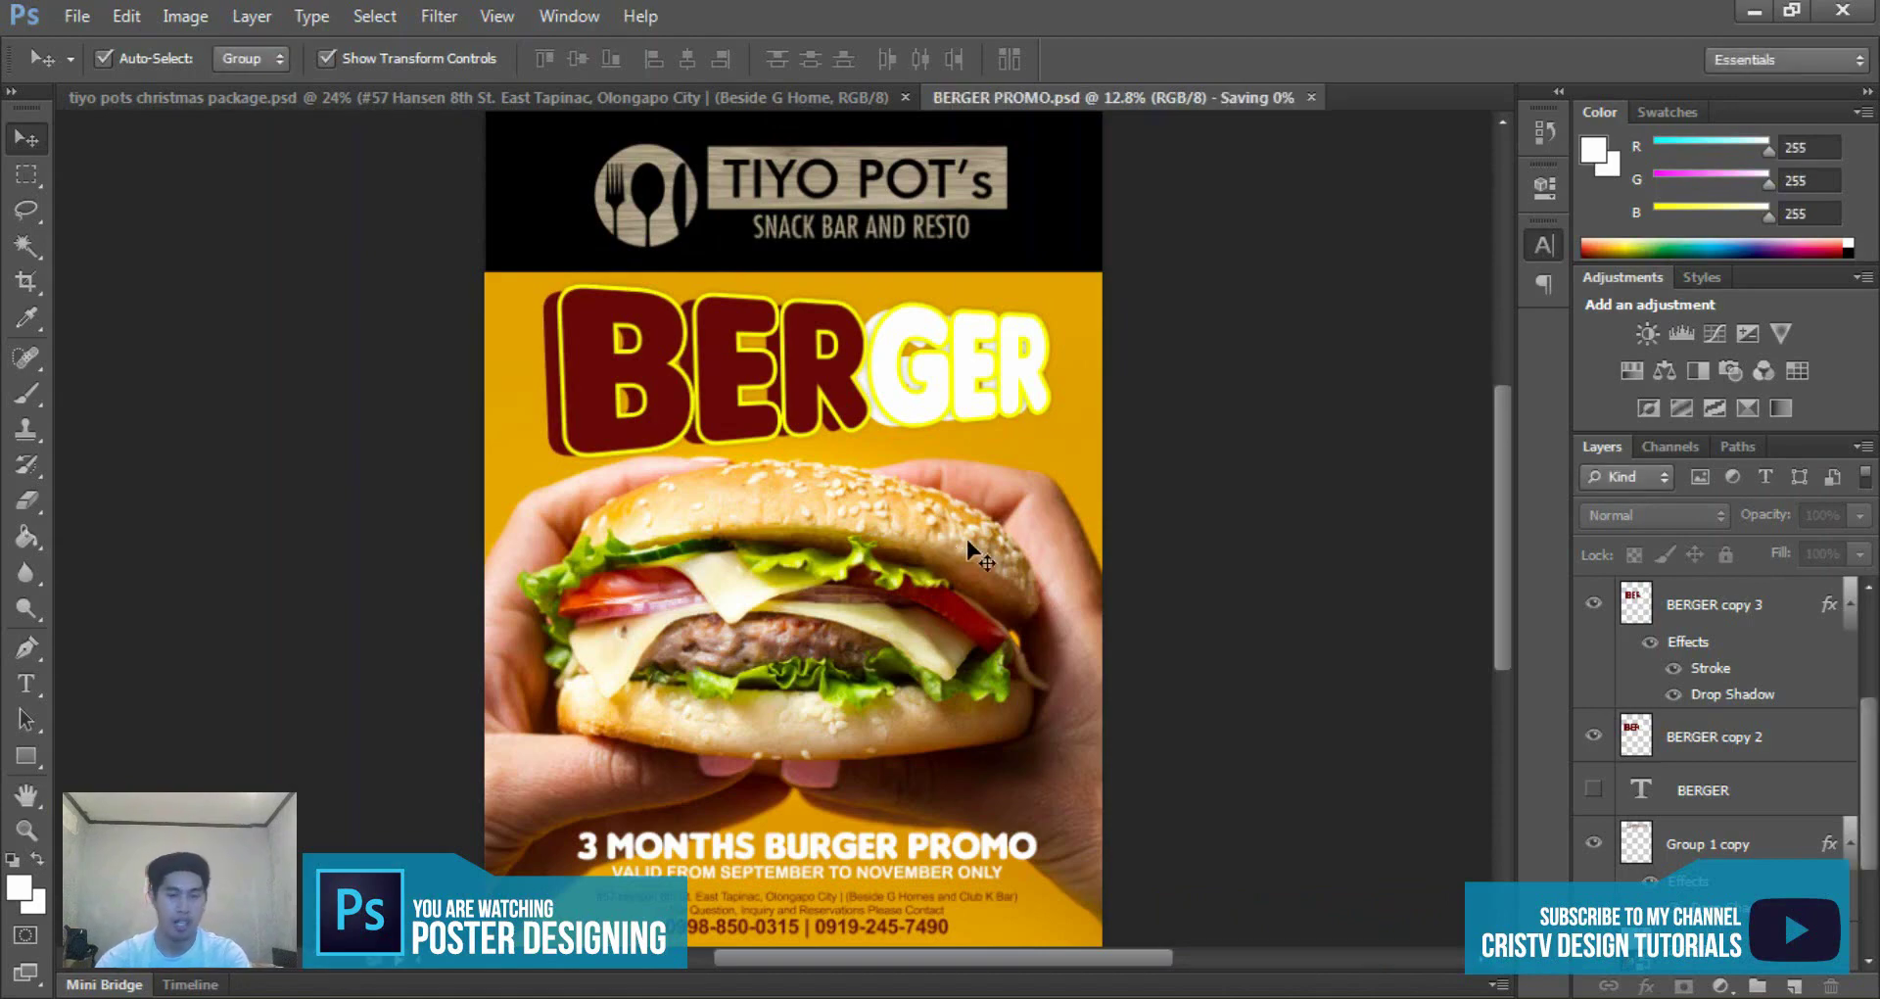
# - Lock the burger photo layer completely with Lock All
pyautogui.scroll(2, 966, 539)
pyautogui.moveTo(881, 644); pyautogui.dragTo(882, 423)
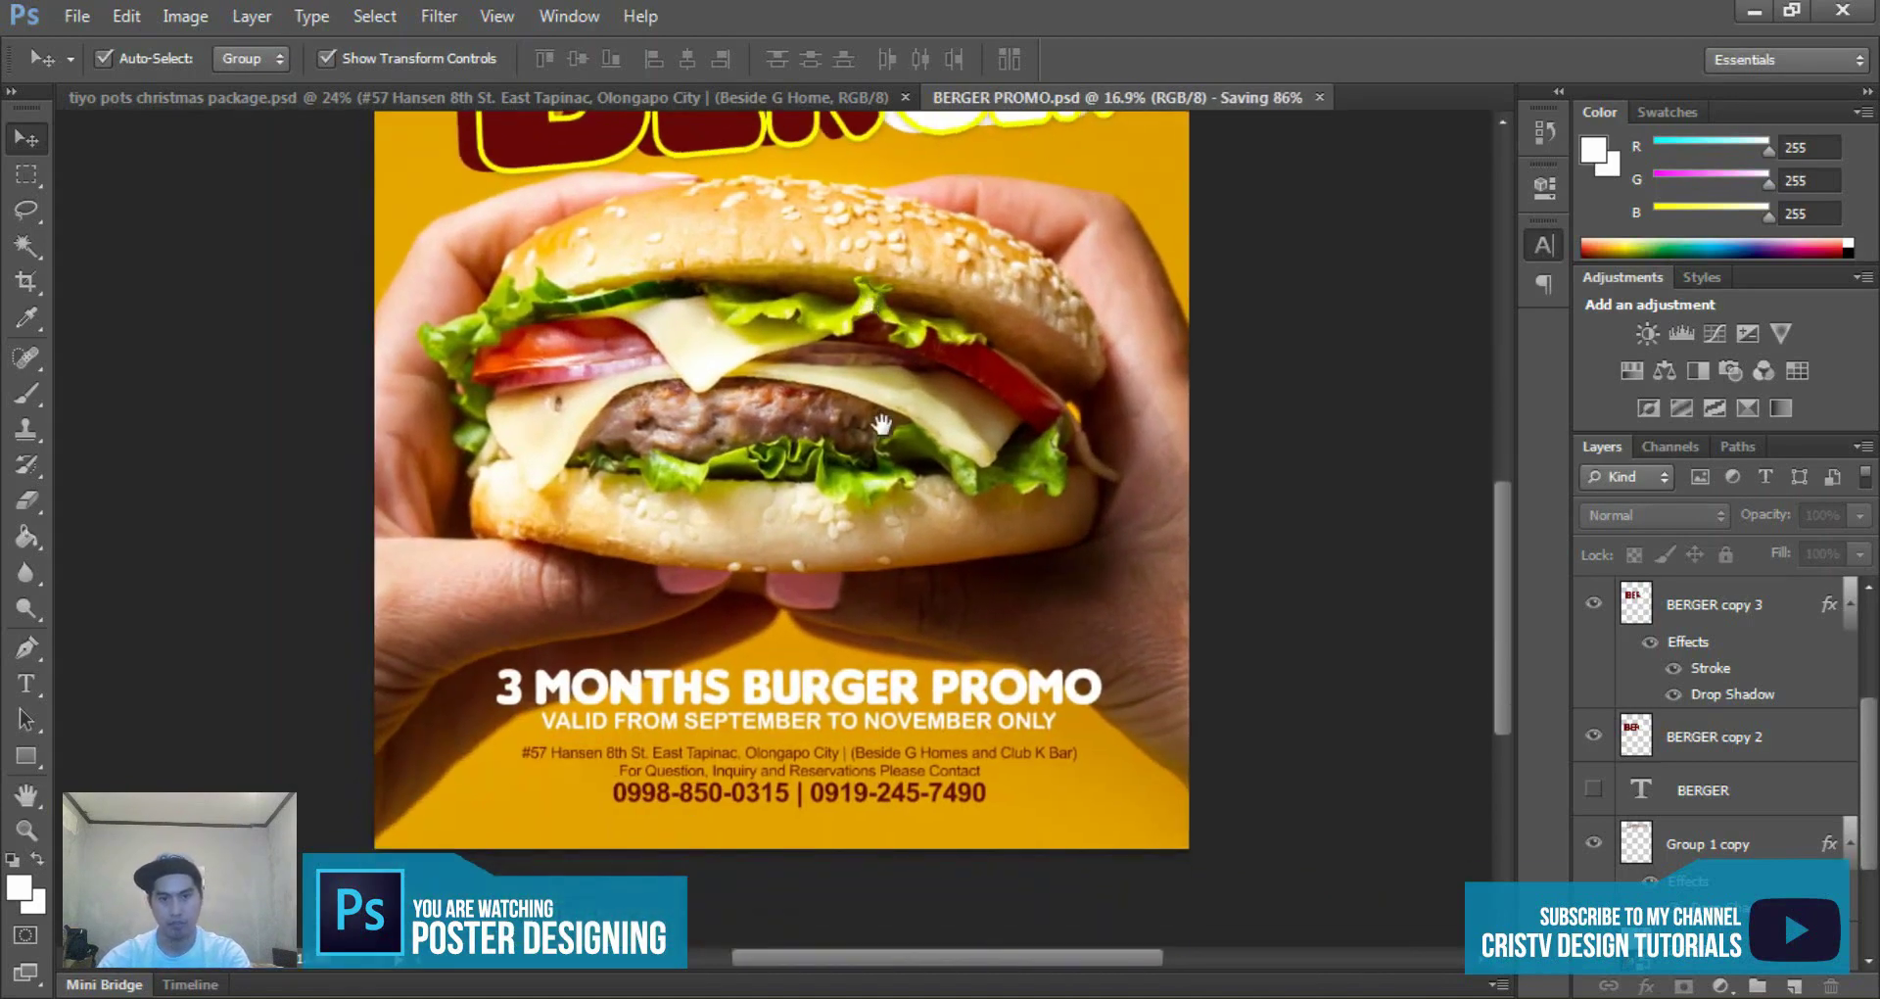
pyautogui.scroll(-1, 881, 423)
pyautogui.scroll(-1, 872, 440)
pyautogui.scroll(1, 866, 460)
pyautogui.scroll(1, 859, 476)
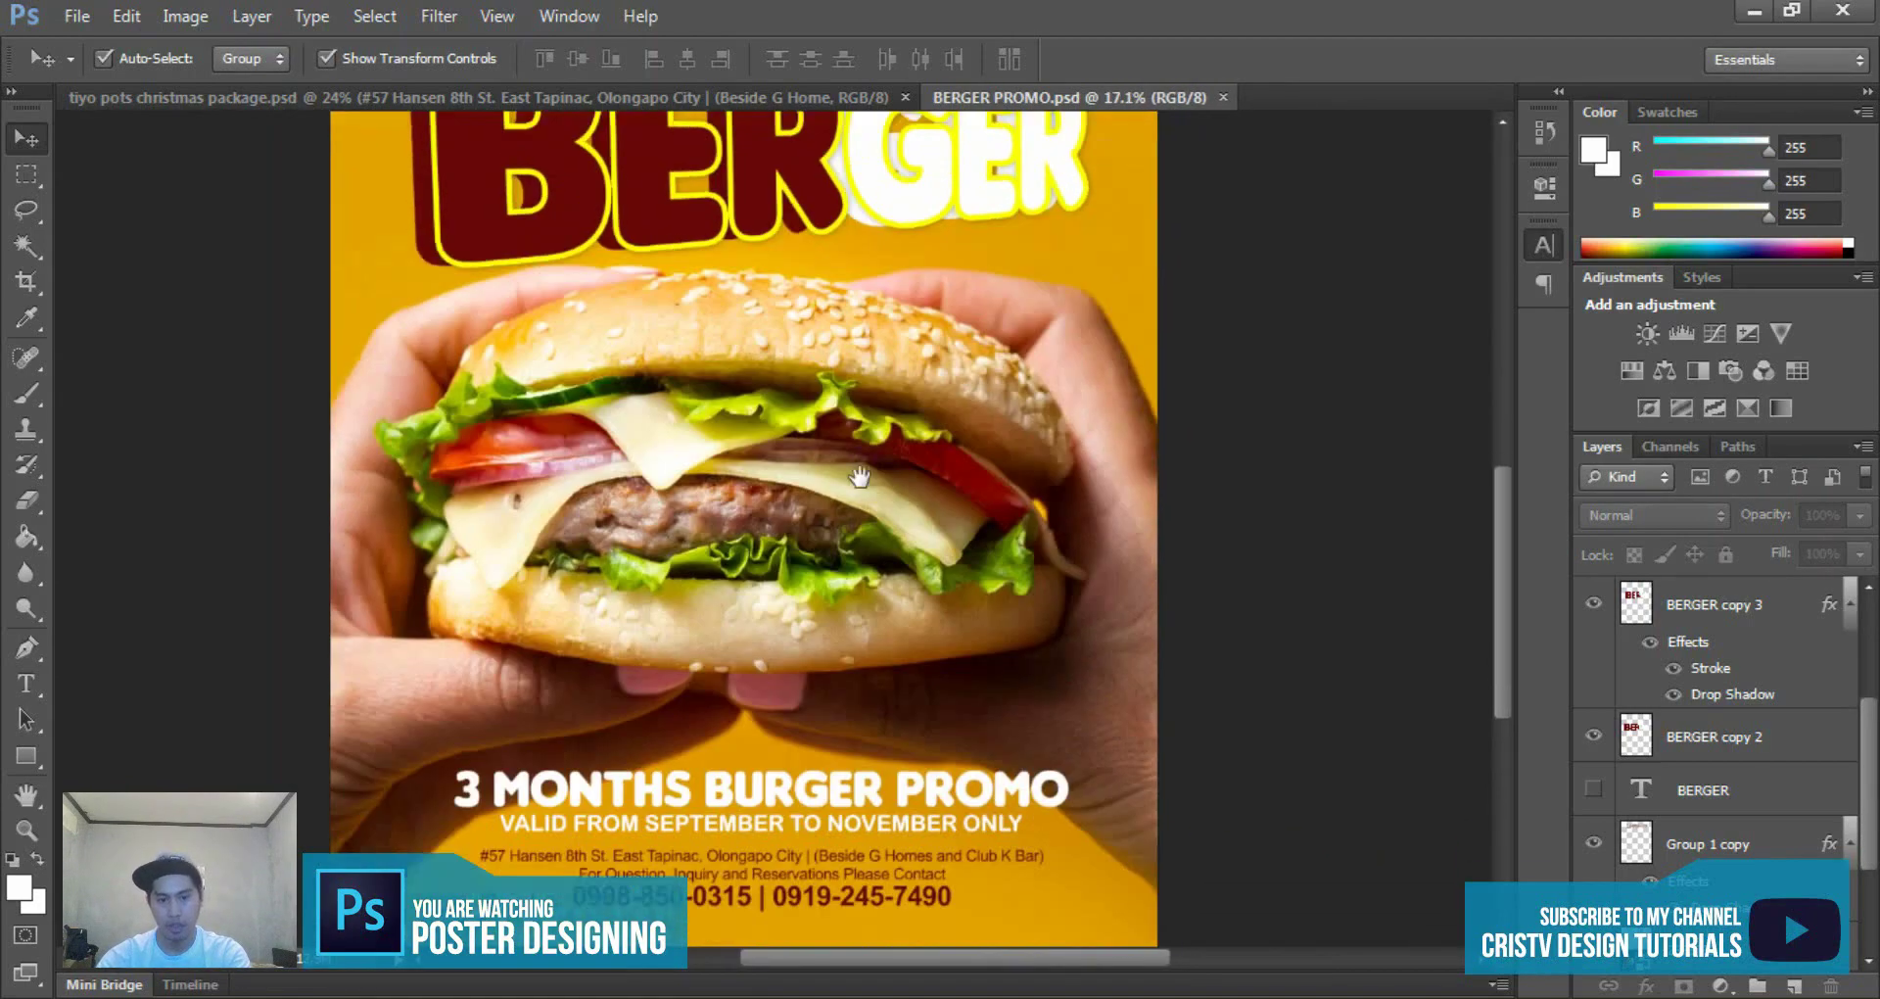
pyautogui.moveTo(859, 477); pyautogui.dragTo(868, 323)
pyautogui.click(896, 634)
pyautogui.scroll(-1, 911, 637)
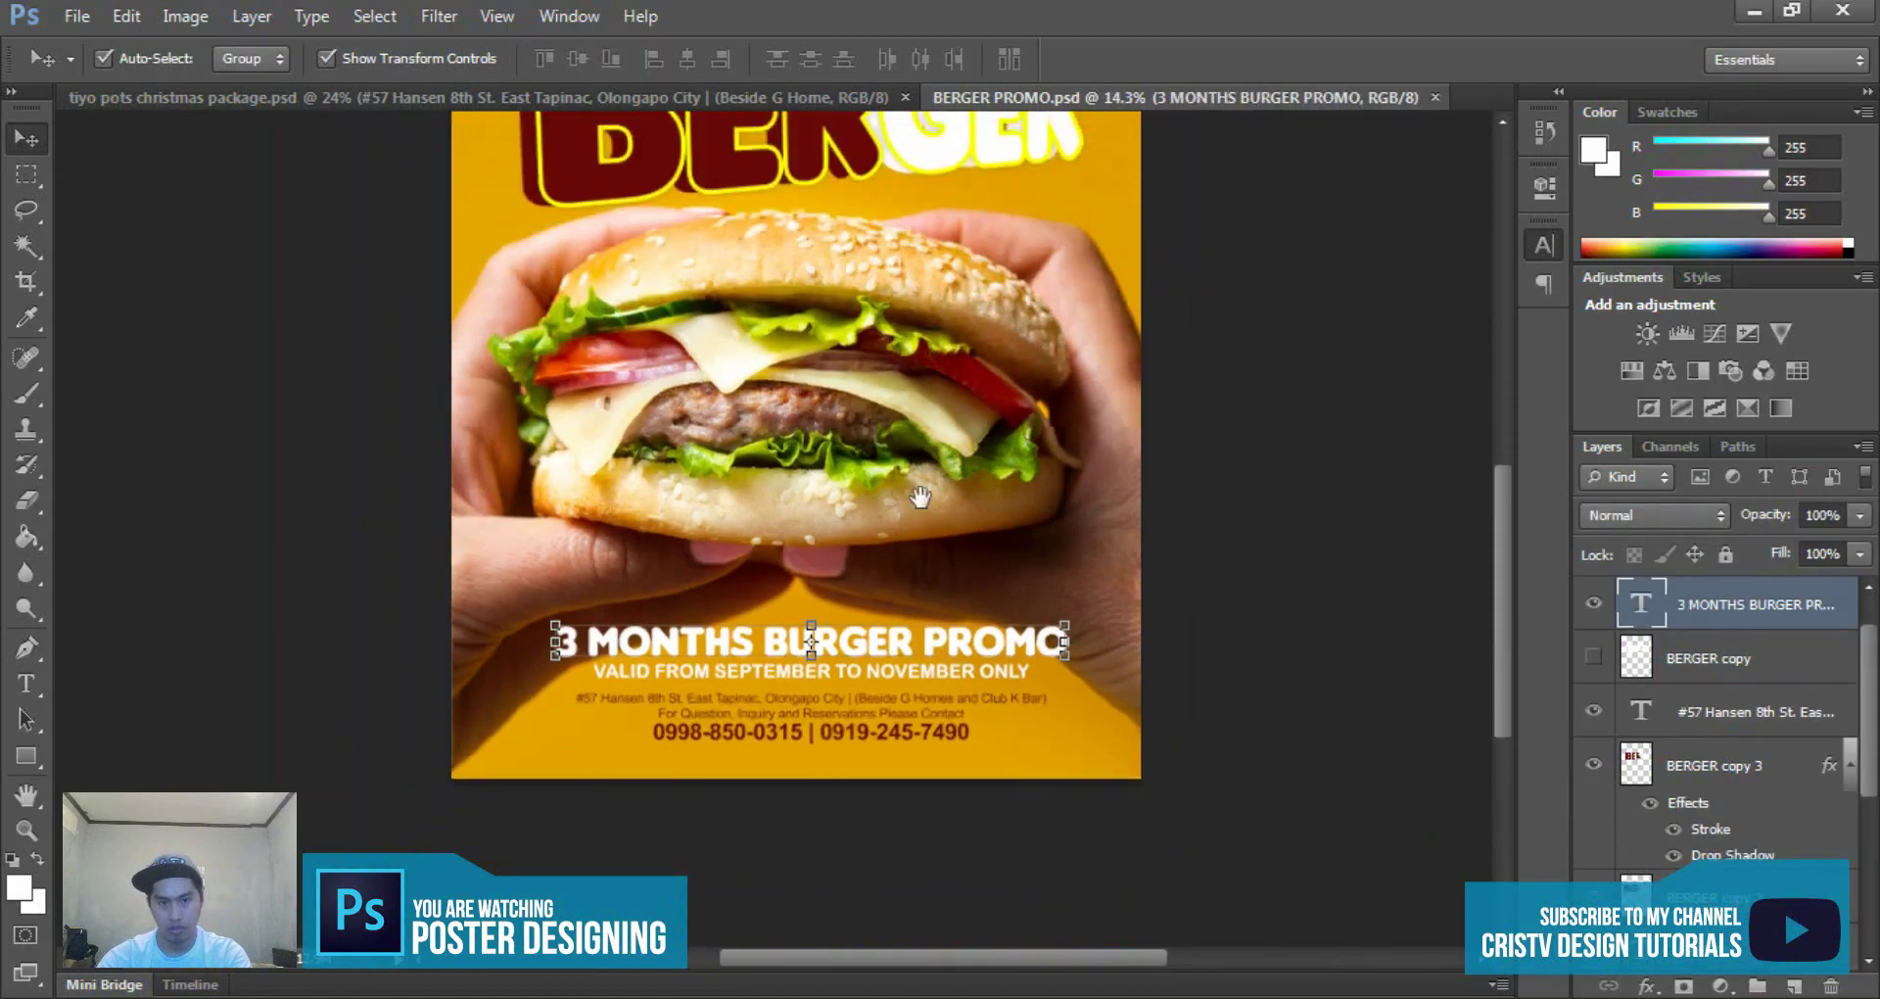
pyautogui.scroll(2, 920, 497)
pyautogui.scroll(-1, 1081, 504)
pyautogui.scroll(1, 1081, 503)
pyautogui.click(839, 423)
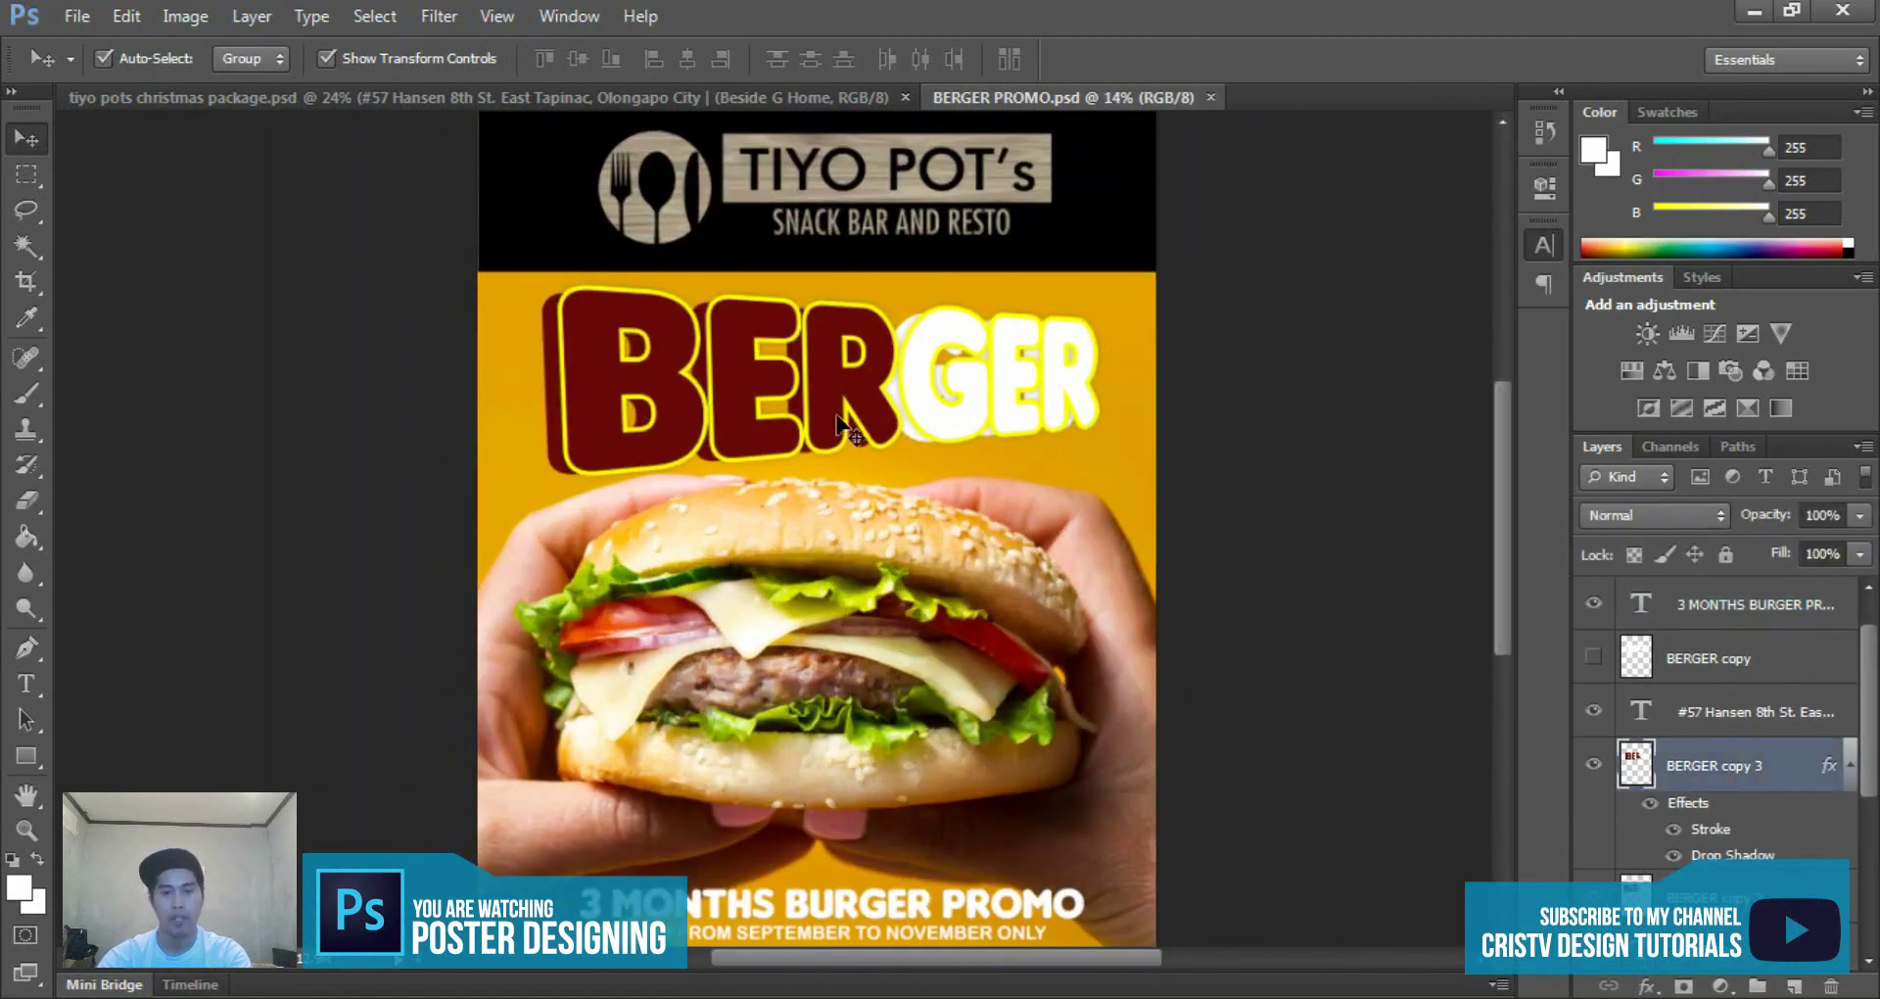
pyautogui.scroll(1, 872, 408)
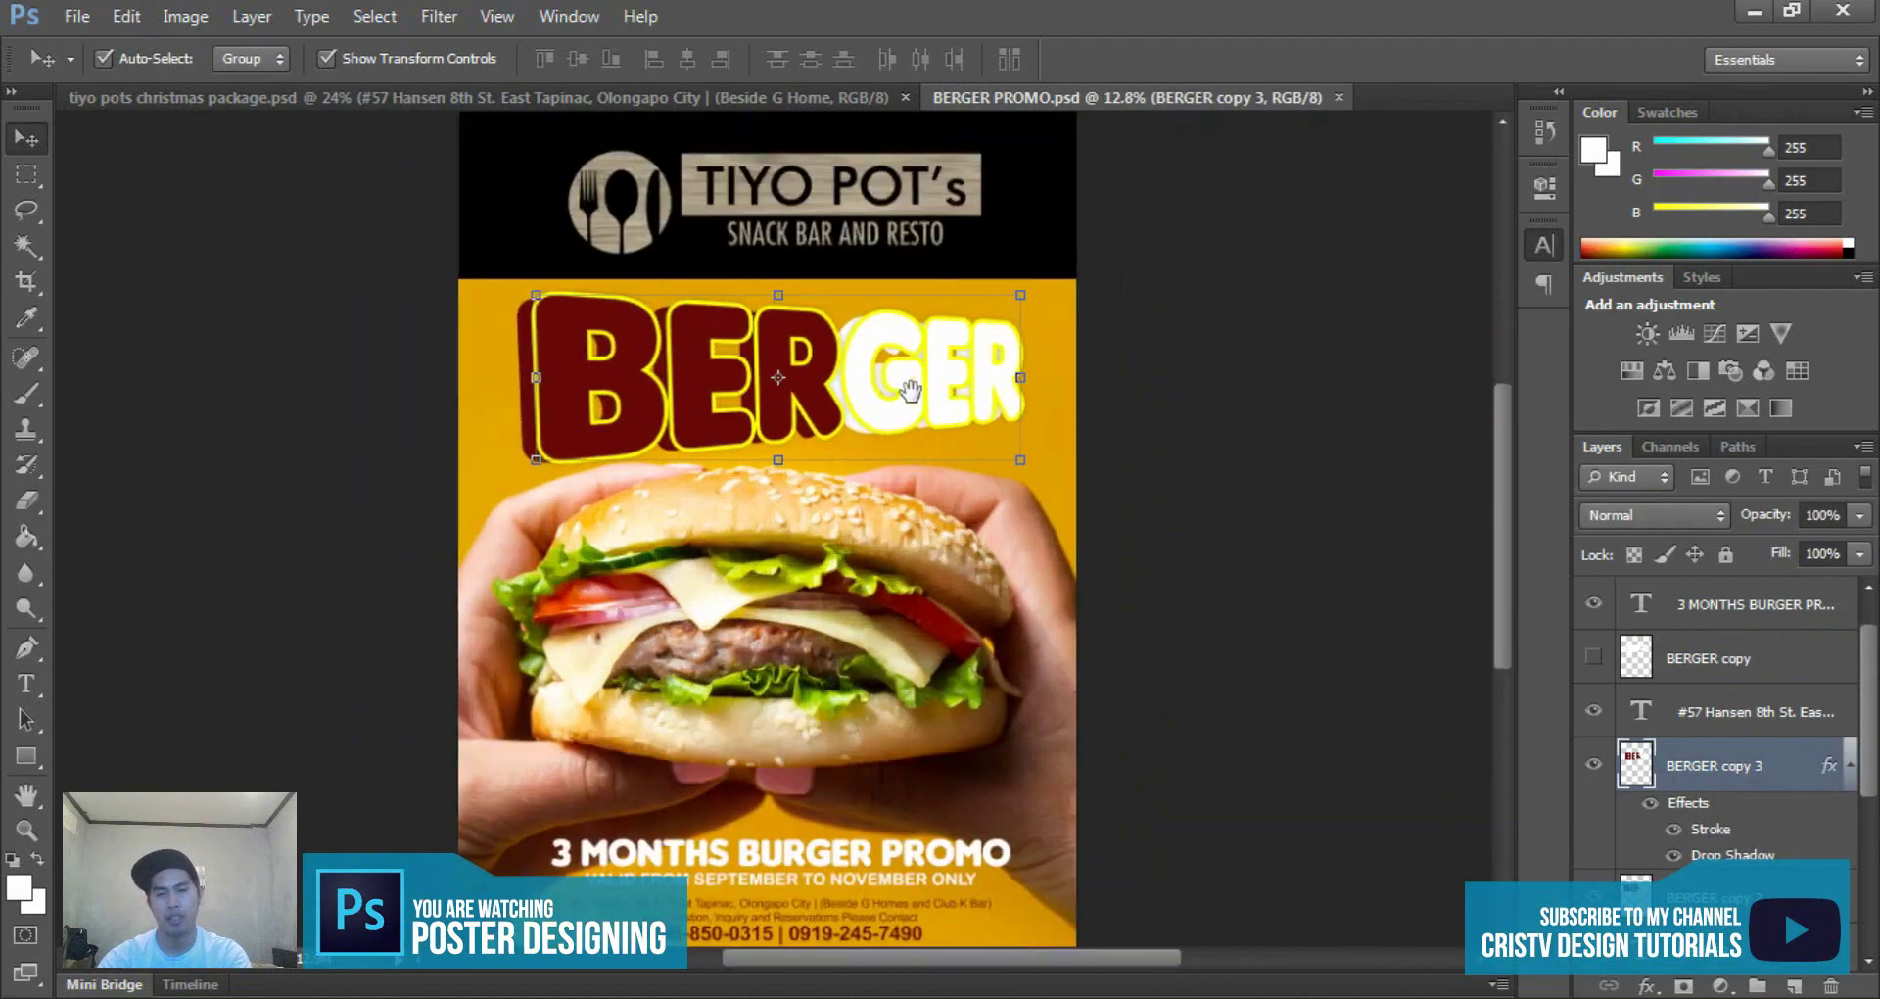
pyautogui.click(804, 394)
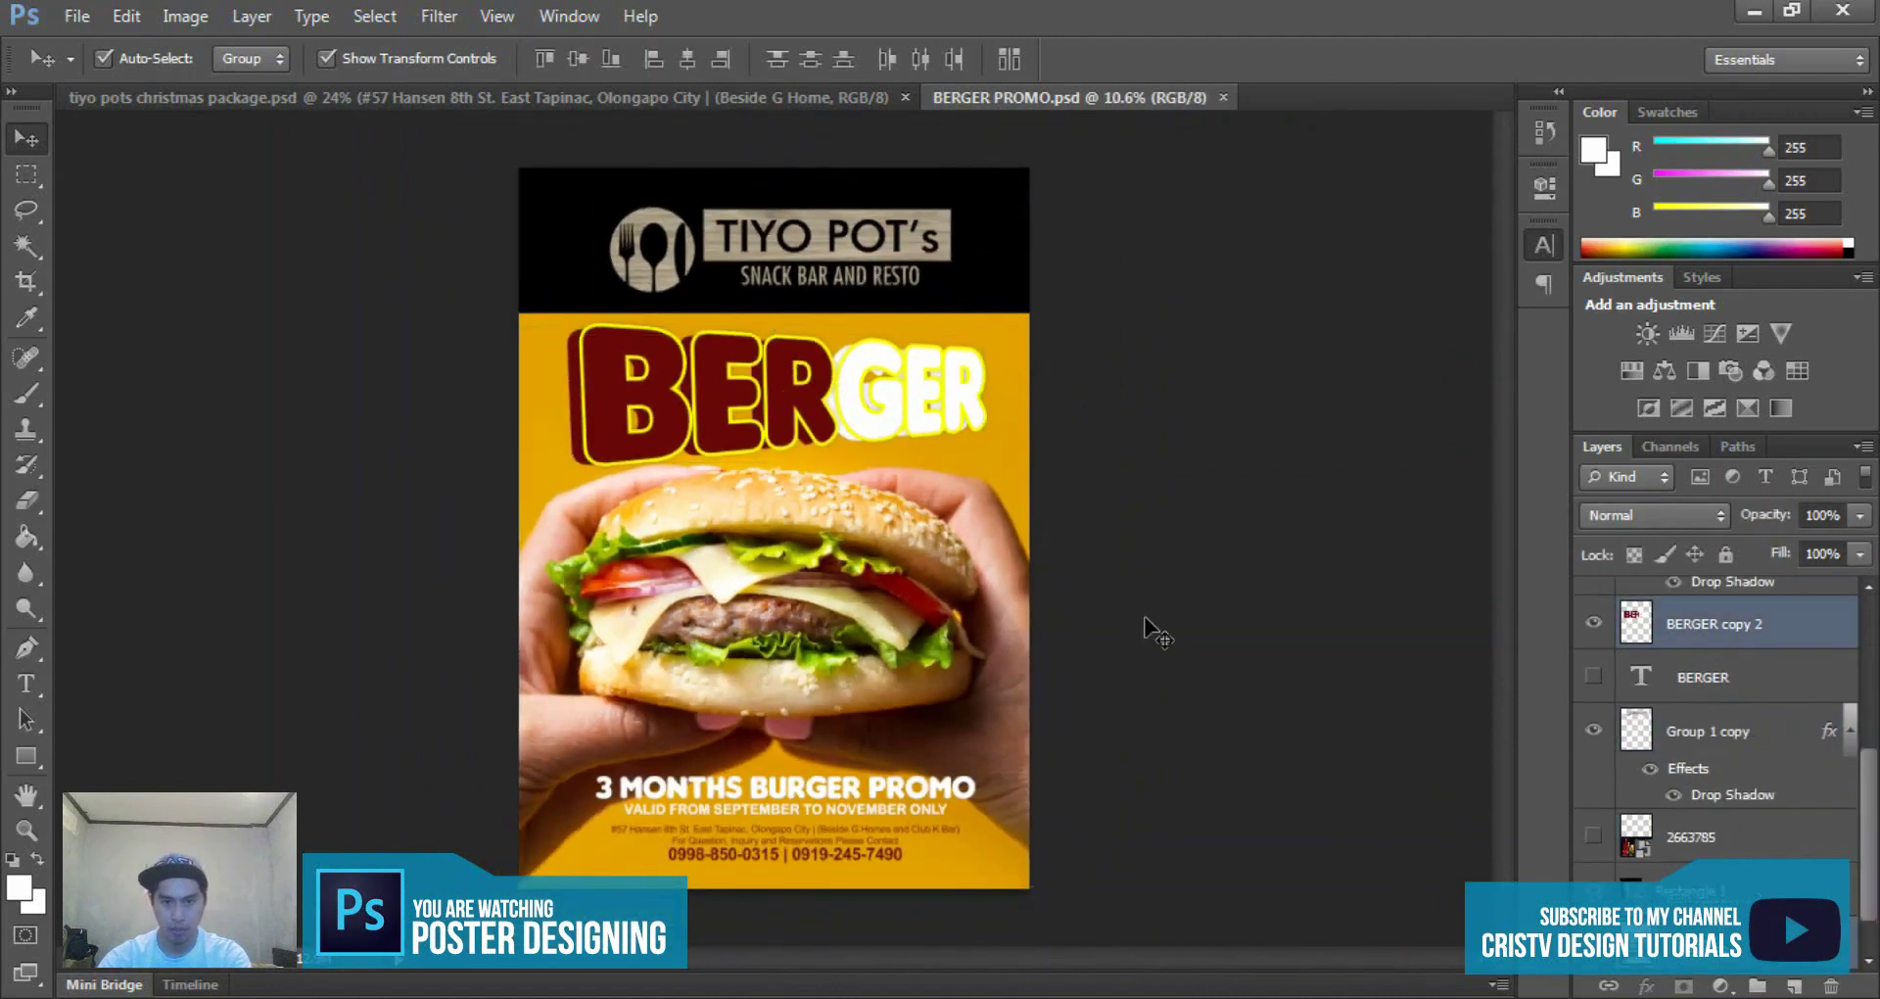
pyautogui.hotkey('ctrl', 'alt', 'z')
pyautogui.hotkey('ctrl', 'alt', 'z')
pyautogui.click(1727, 554)
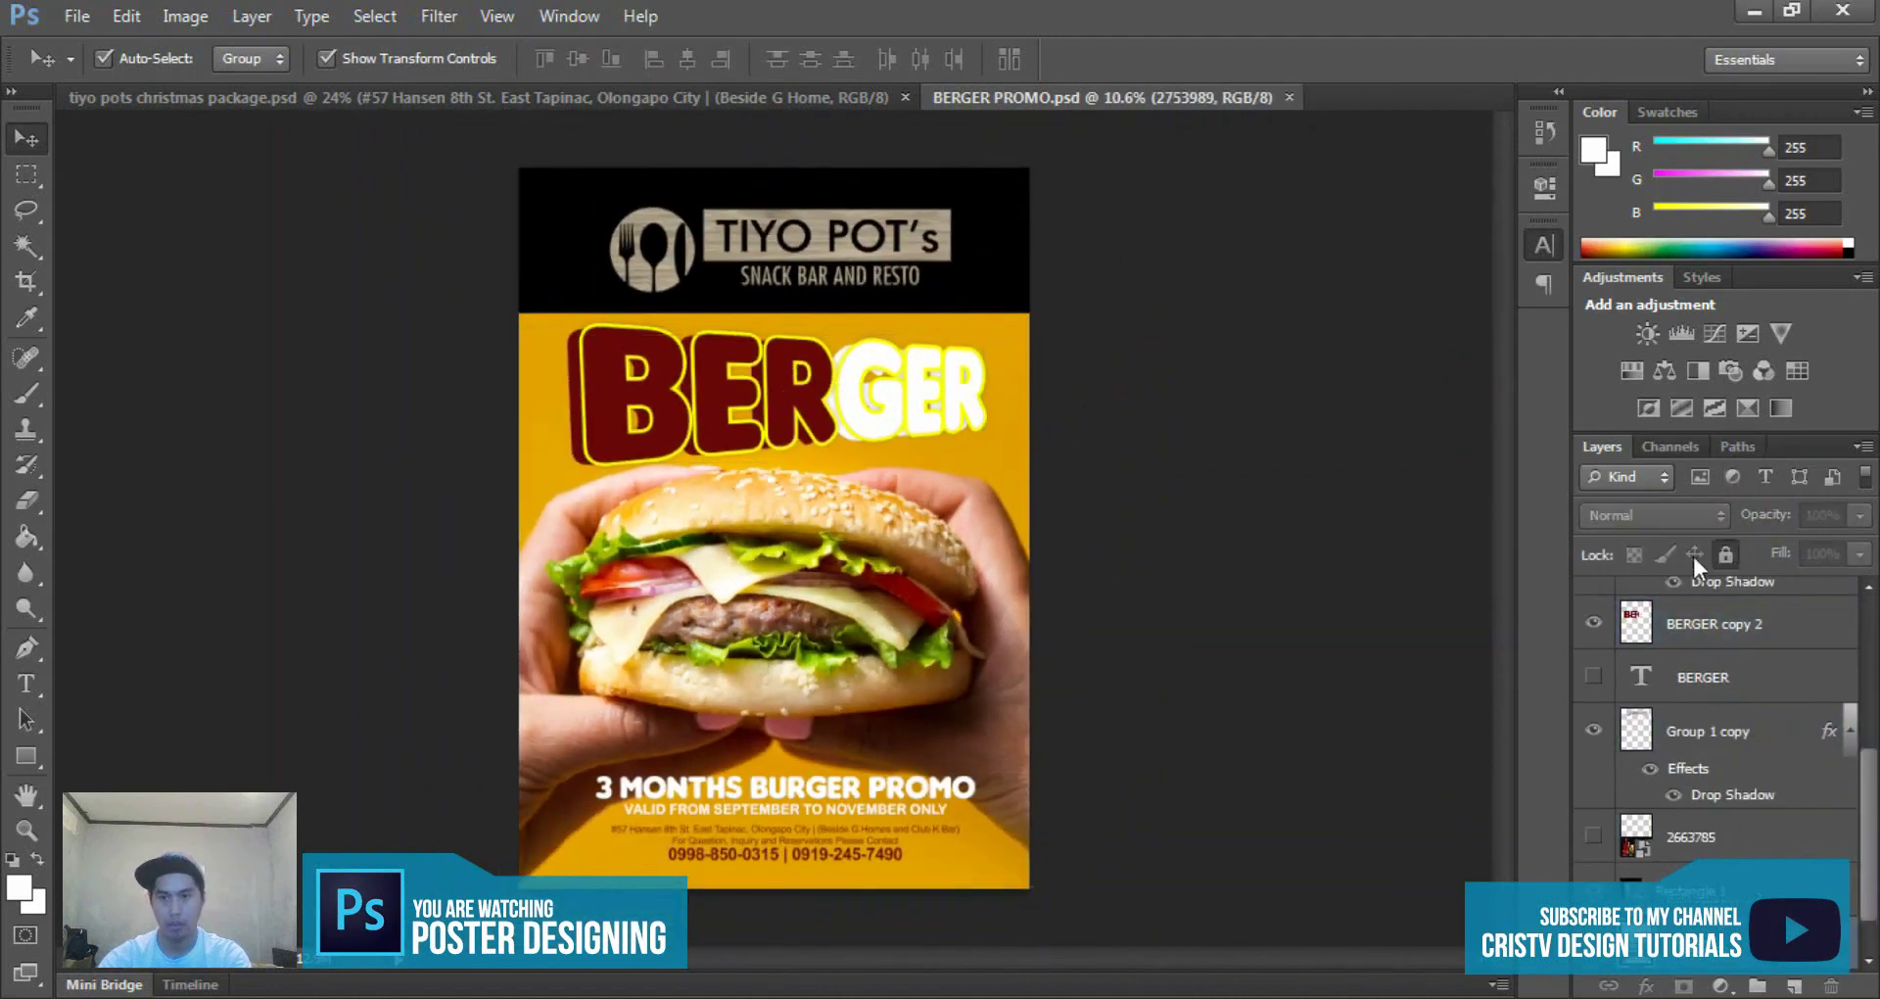
# - Hide layer 2663785 in the Layers panel
pyautogui.scroll(-1, 965, 399)
pyautogui.scroll(2, 966, 545)
pyautogui.scroll(-1, 1699, 607)
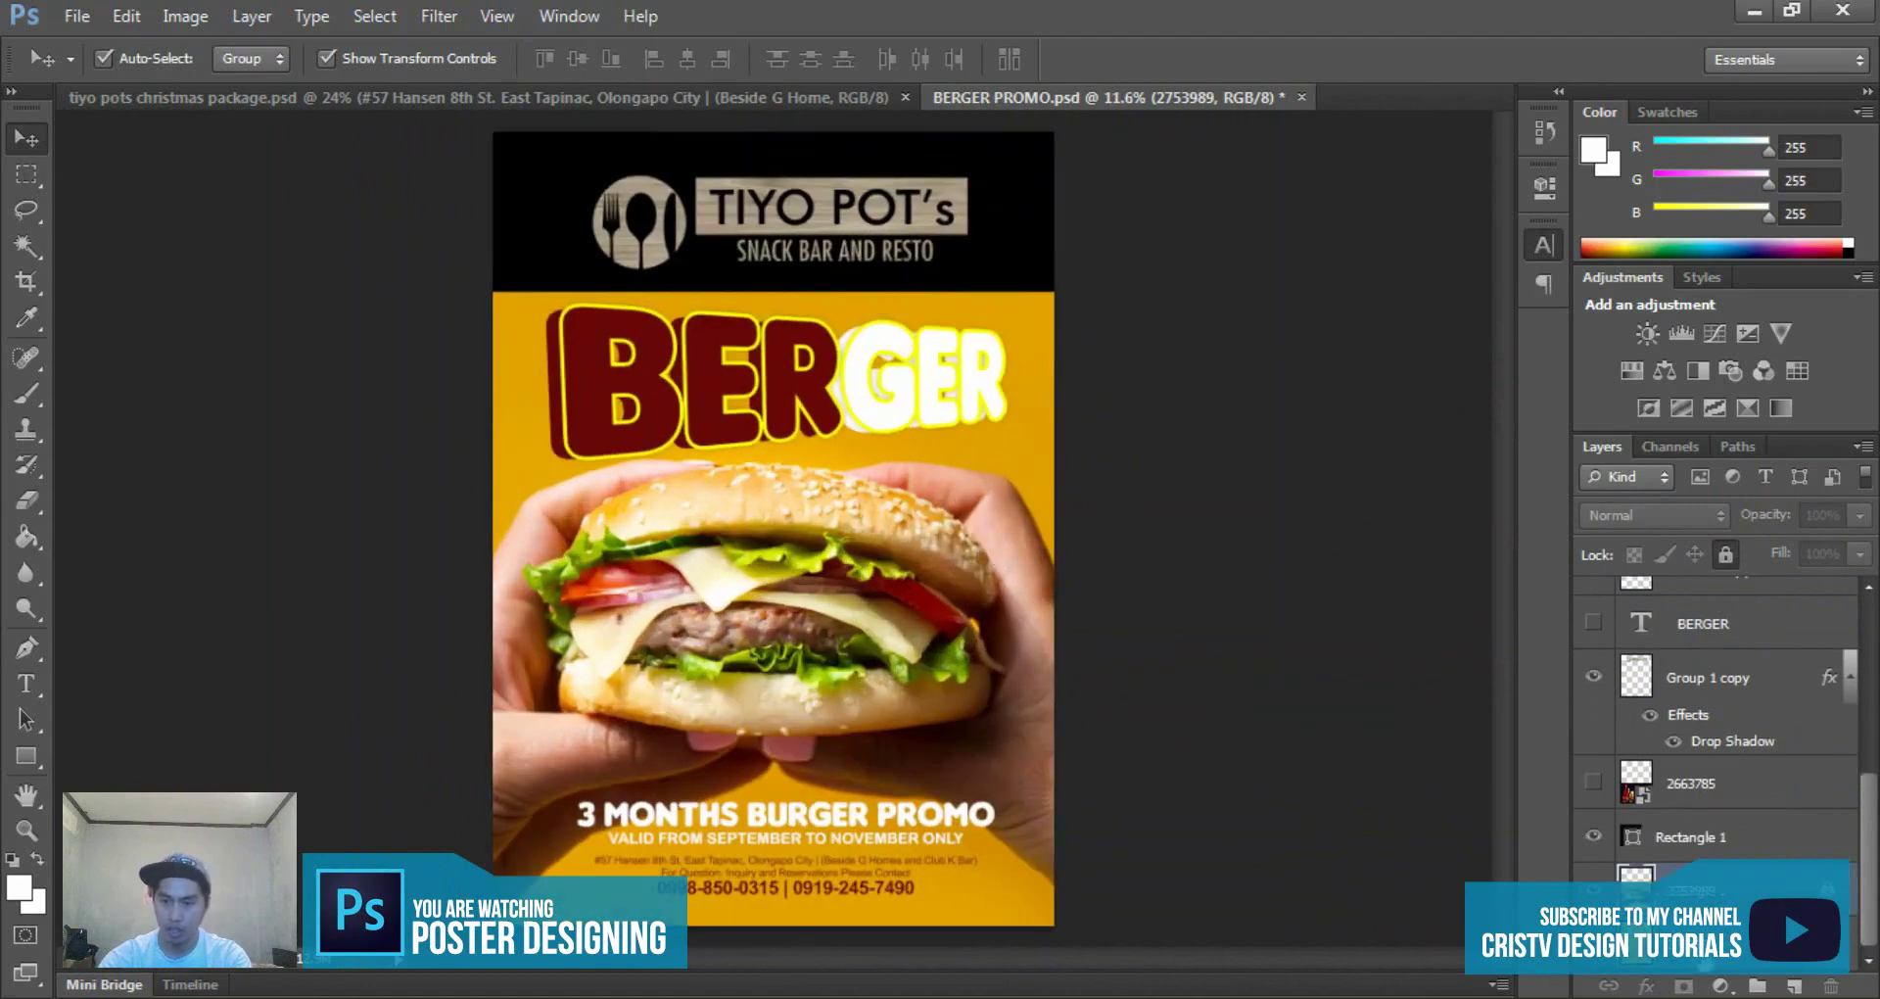
pyautogui.click(331, 661)
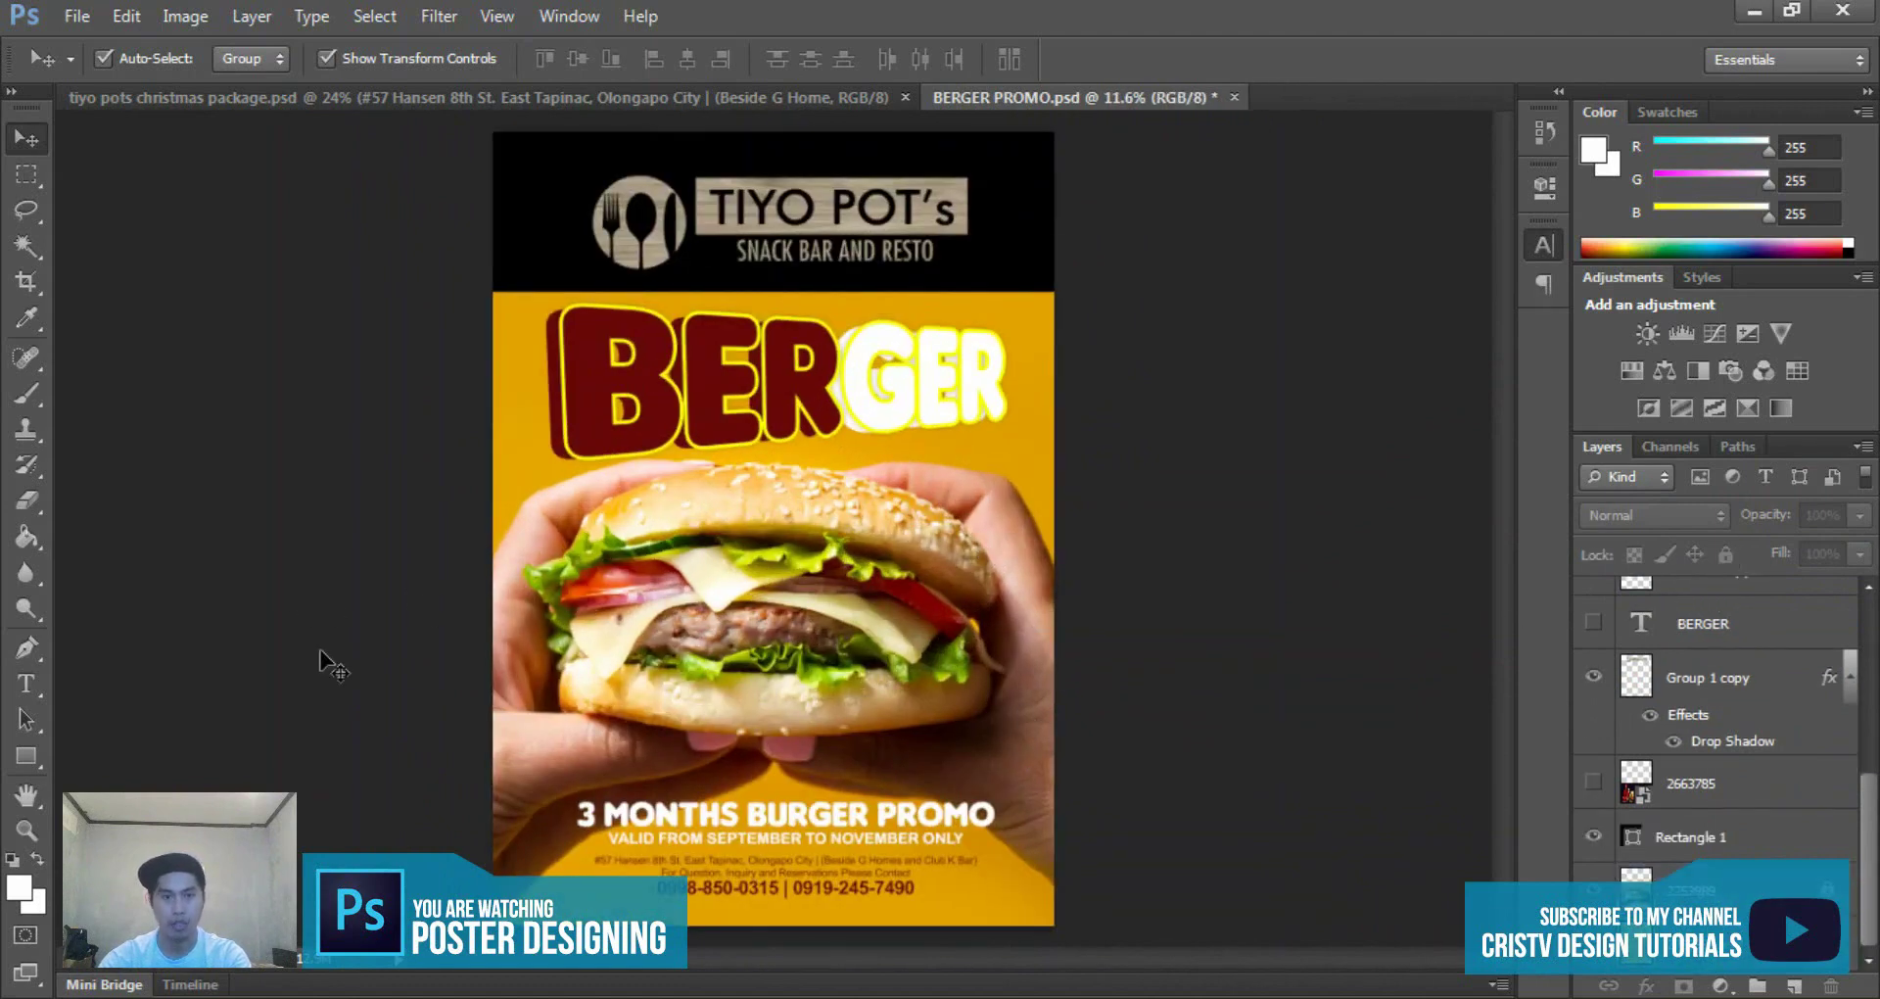
pyautogui.click(1594, 781)
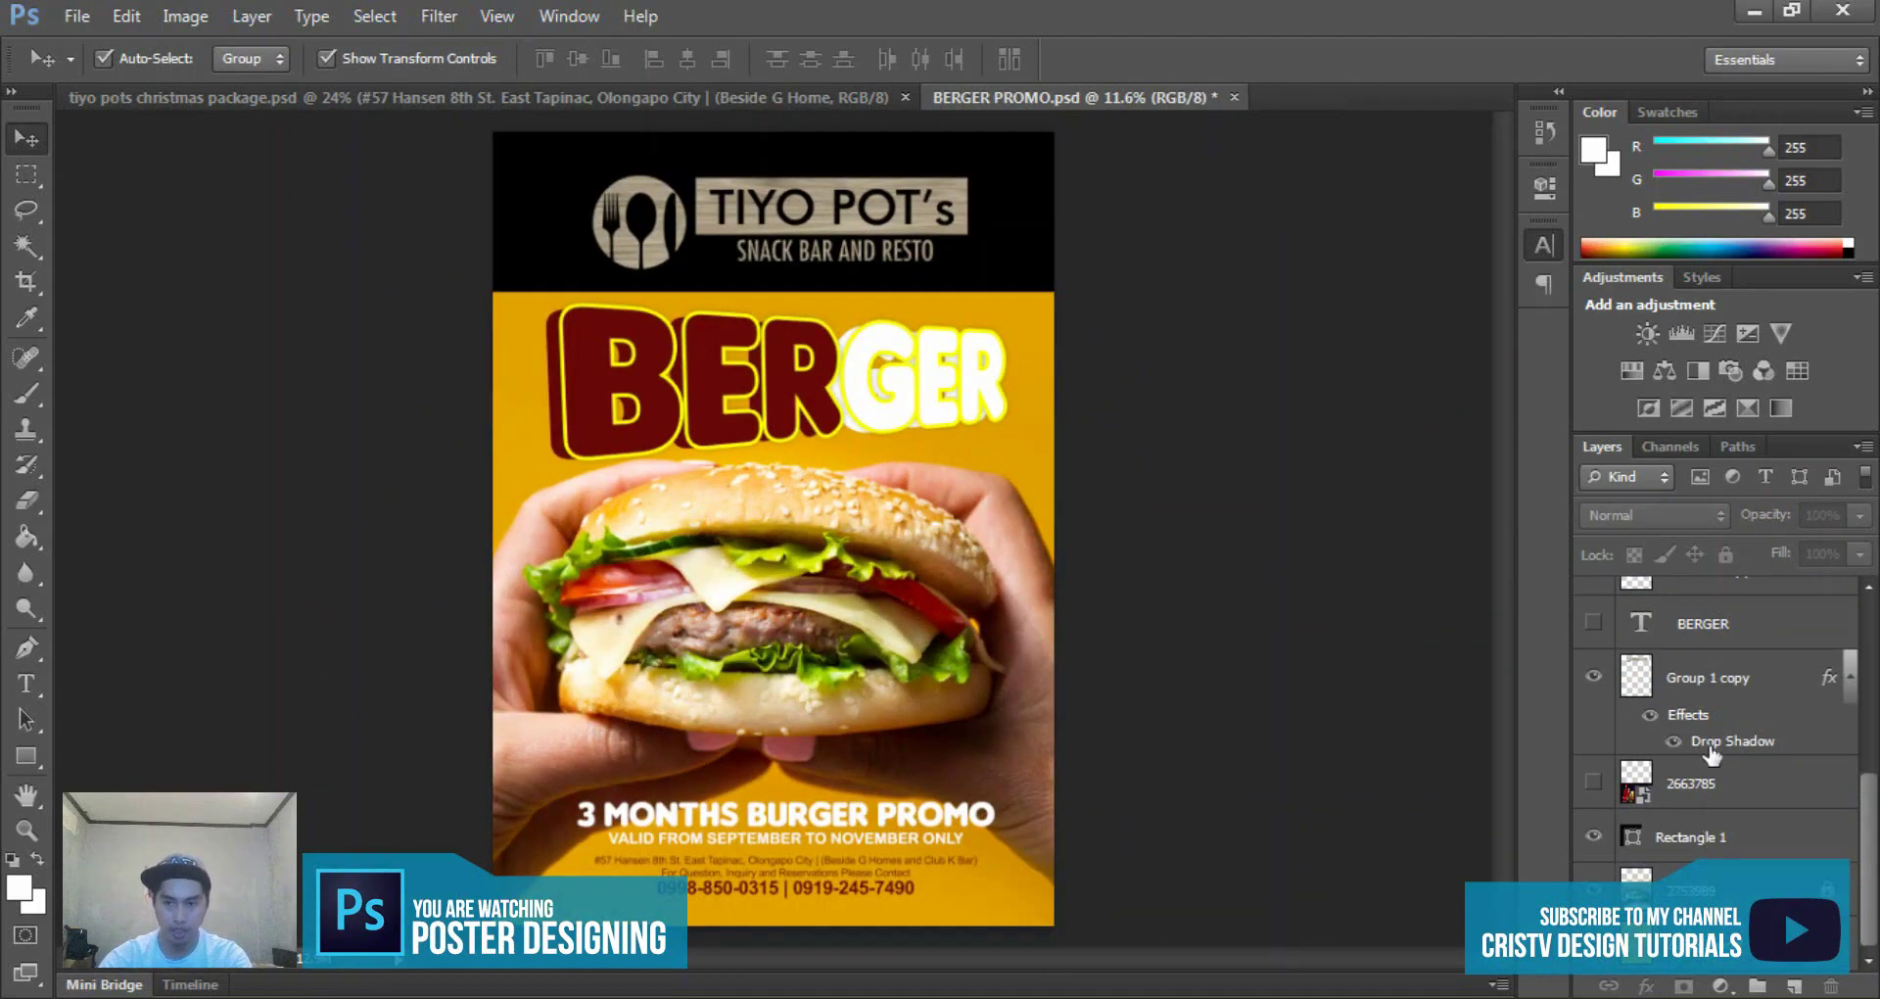
pyautogui.click(1707, 784)
pyautogui.scroll(2, 1708, 643)
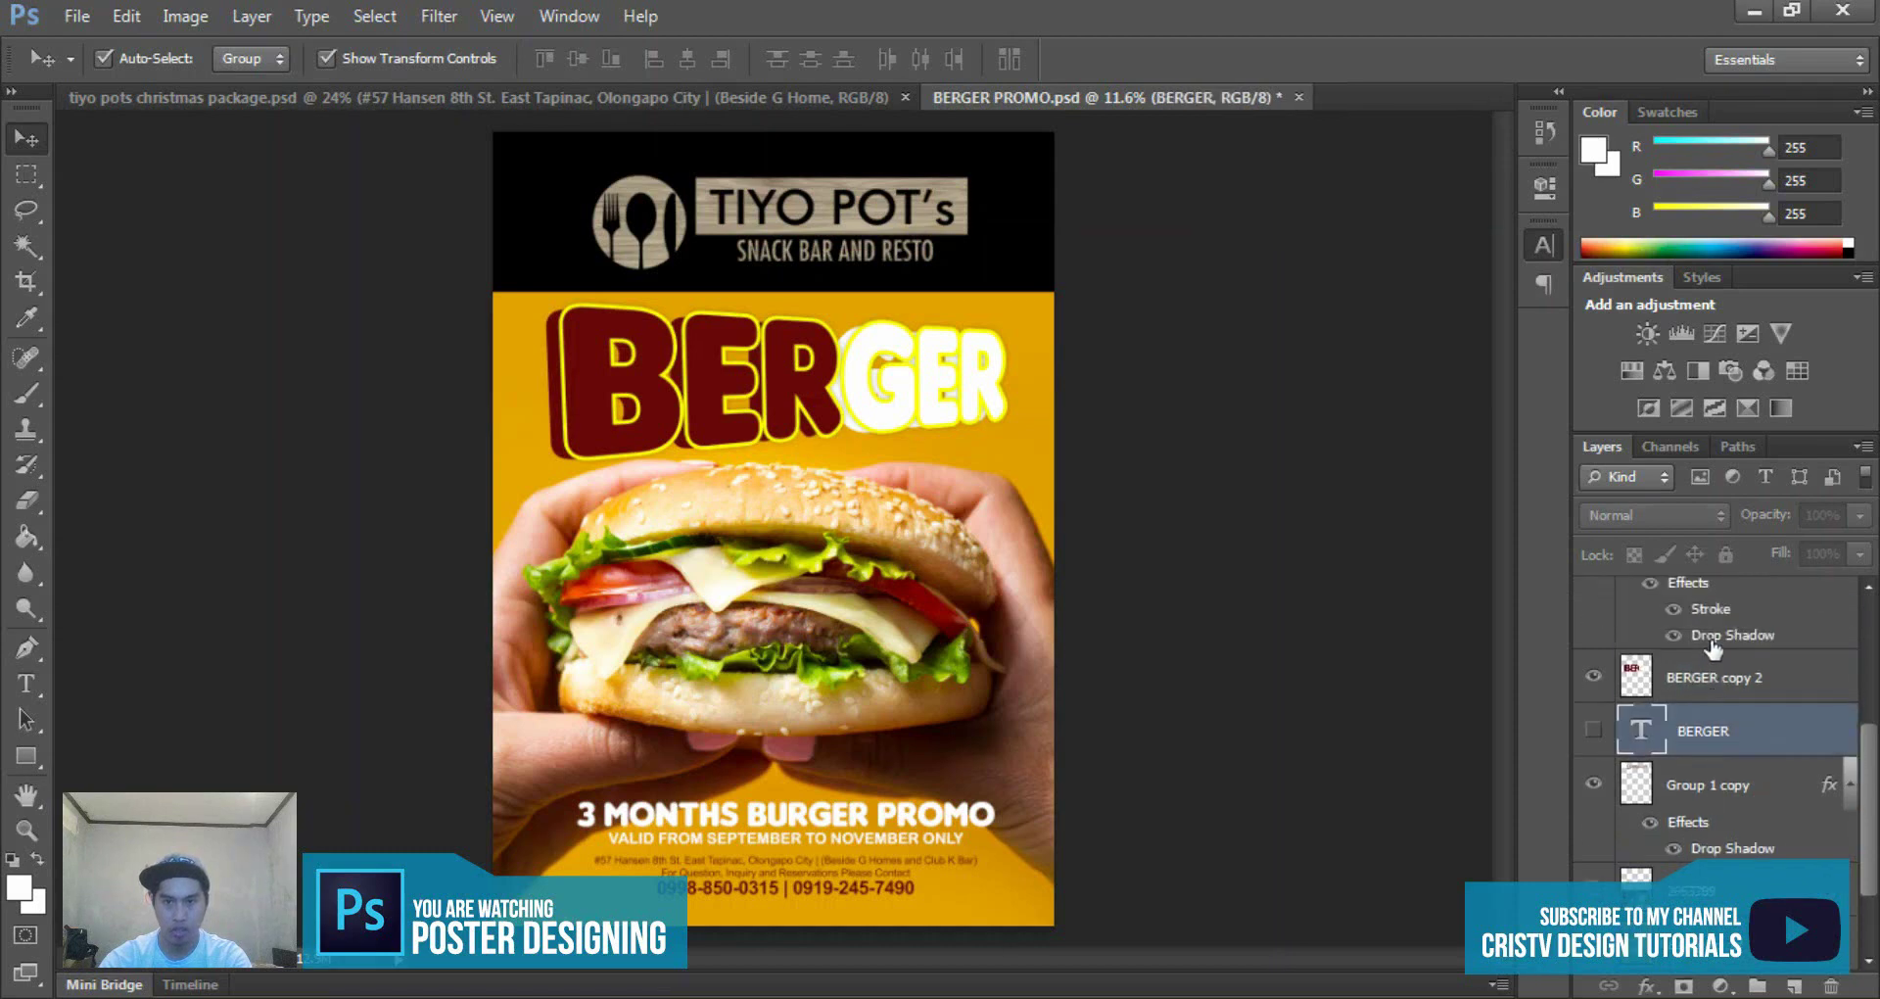
# - Duplicate BERGER copy 2 into a slightly offset BERGER copy 3
pyautogui.click(1729, 674)
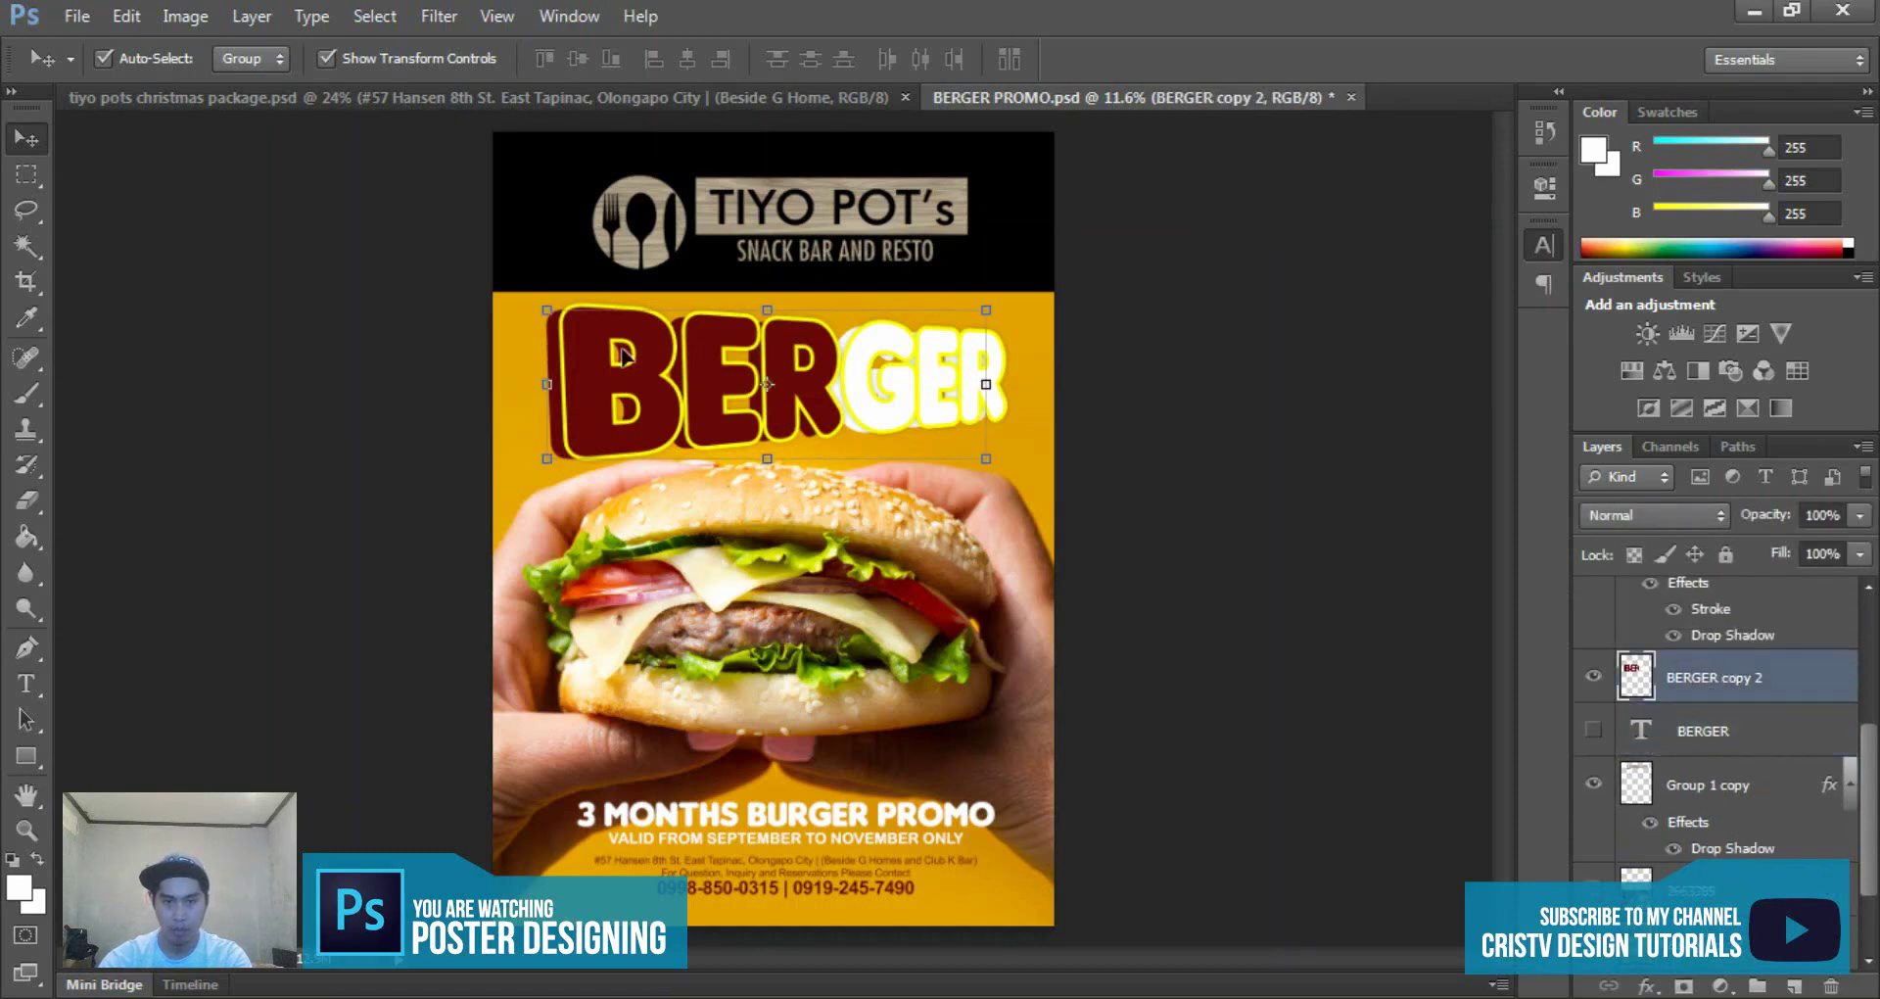
pyautogui.scroll(2, 615, 474)
pyautogui.moveTo(551, 388); pyautogui.dragTo(571, 389)
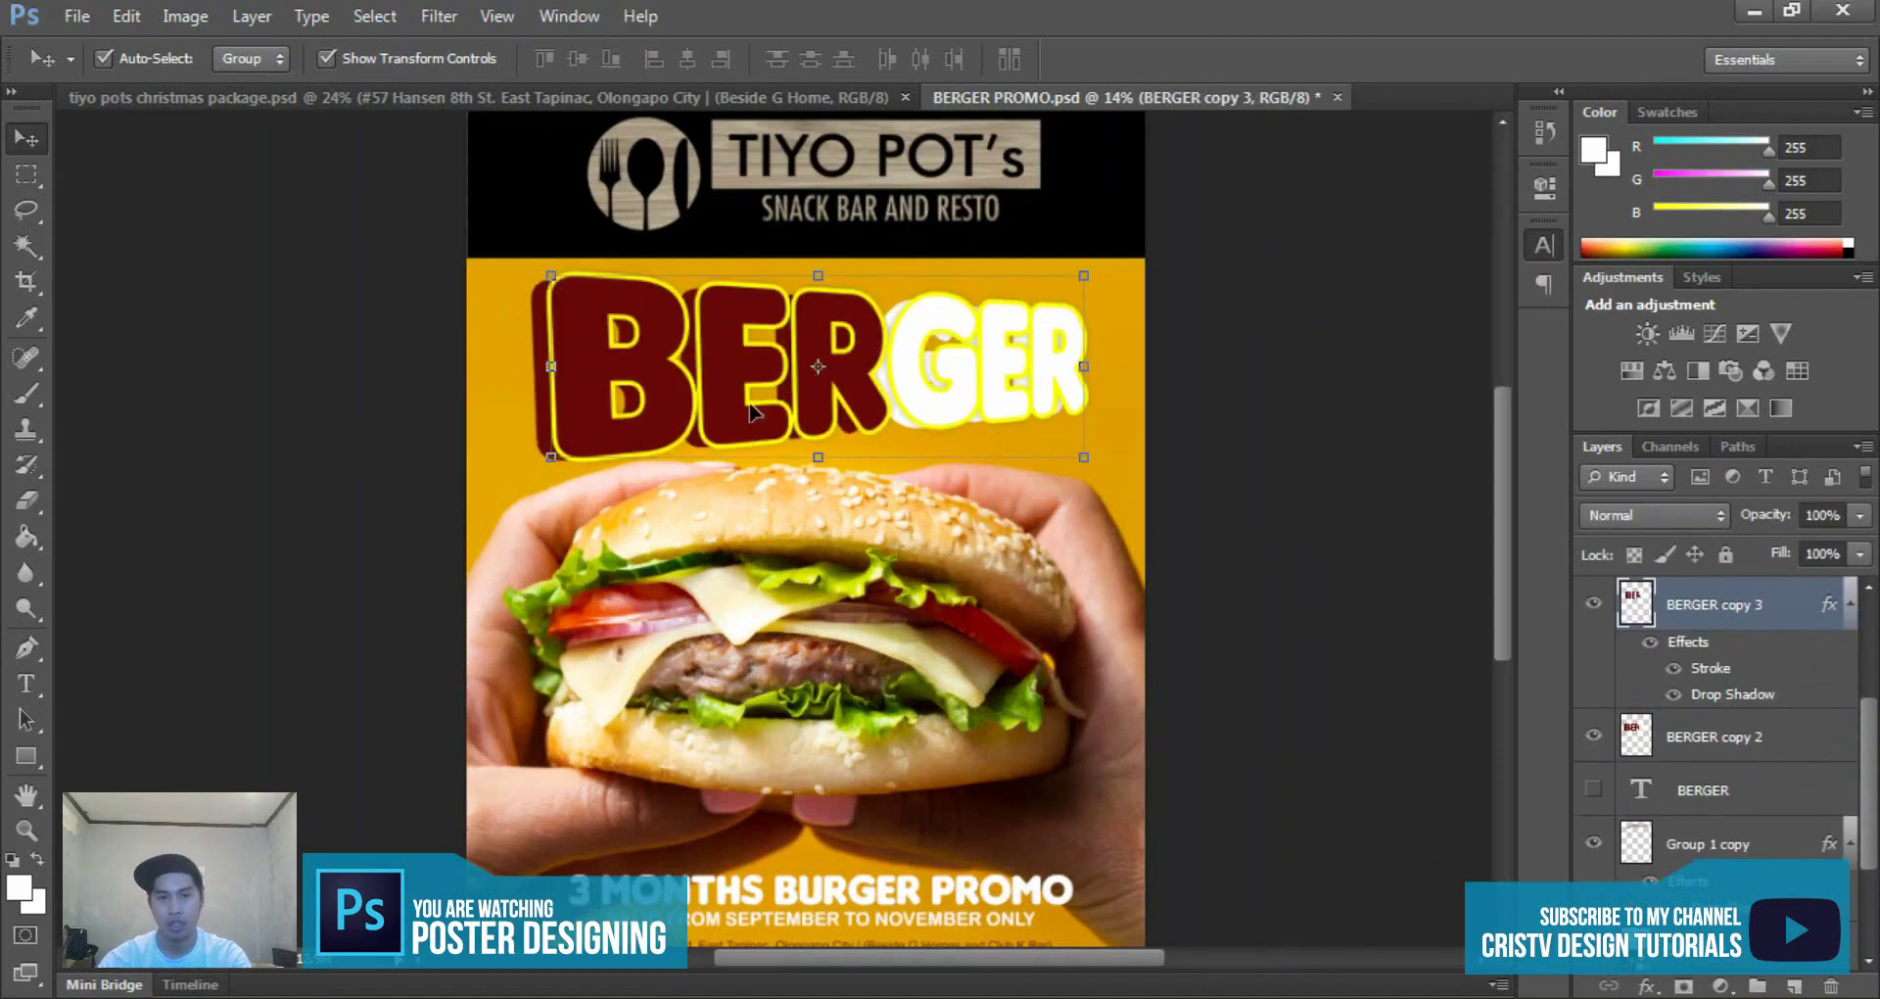
pyautogui.scroll(-2, 703, 588)
pyautogui.click(1038, 705)
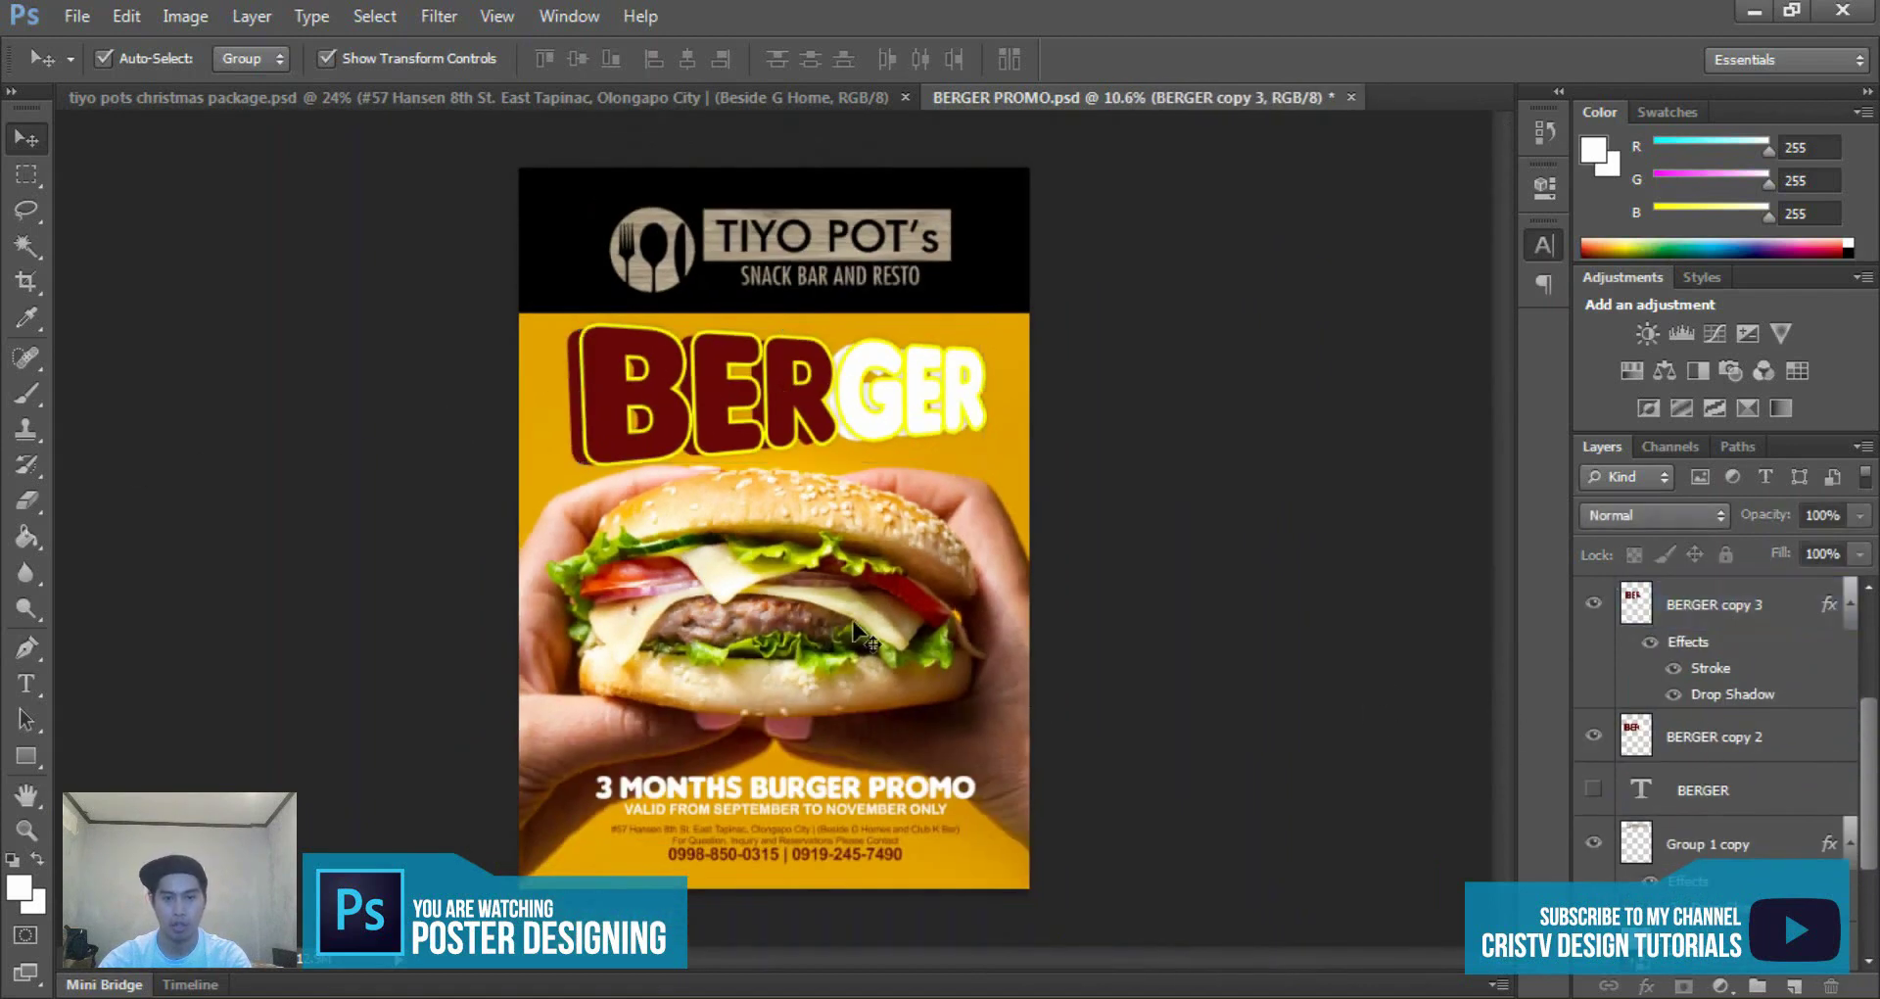
pyautogui.scroll(-3, 1697, 777)
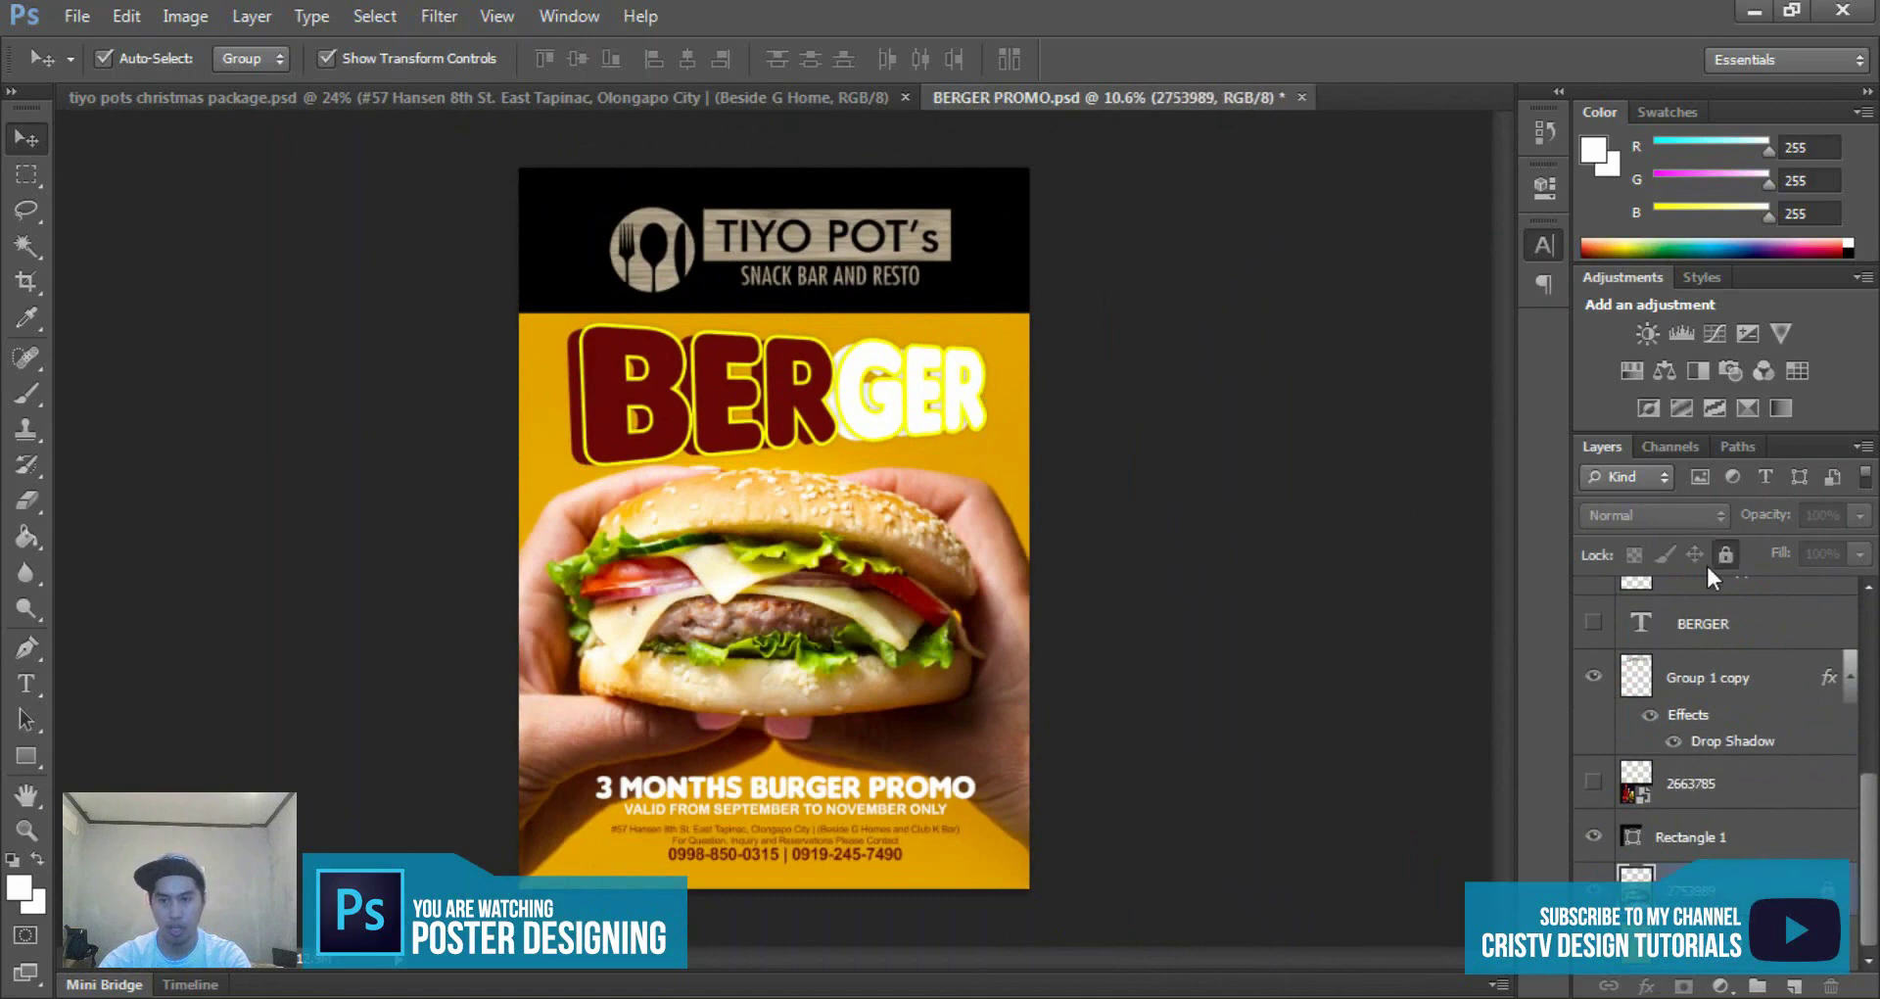
# - Shift the burger photo left and back right, then reselect the BERGER title layers
pyautogui.moveTo(888, 623)
pyautogui.mouseDown()
pyautogui.moveTo(849, 641)
pyautogui.moveTo(831, 607)
pyautogui.mouseUp()
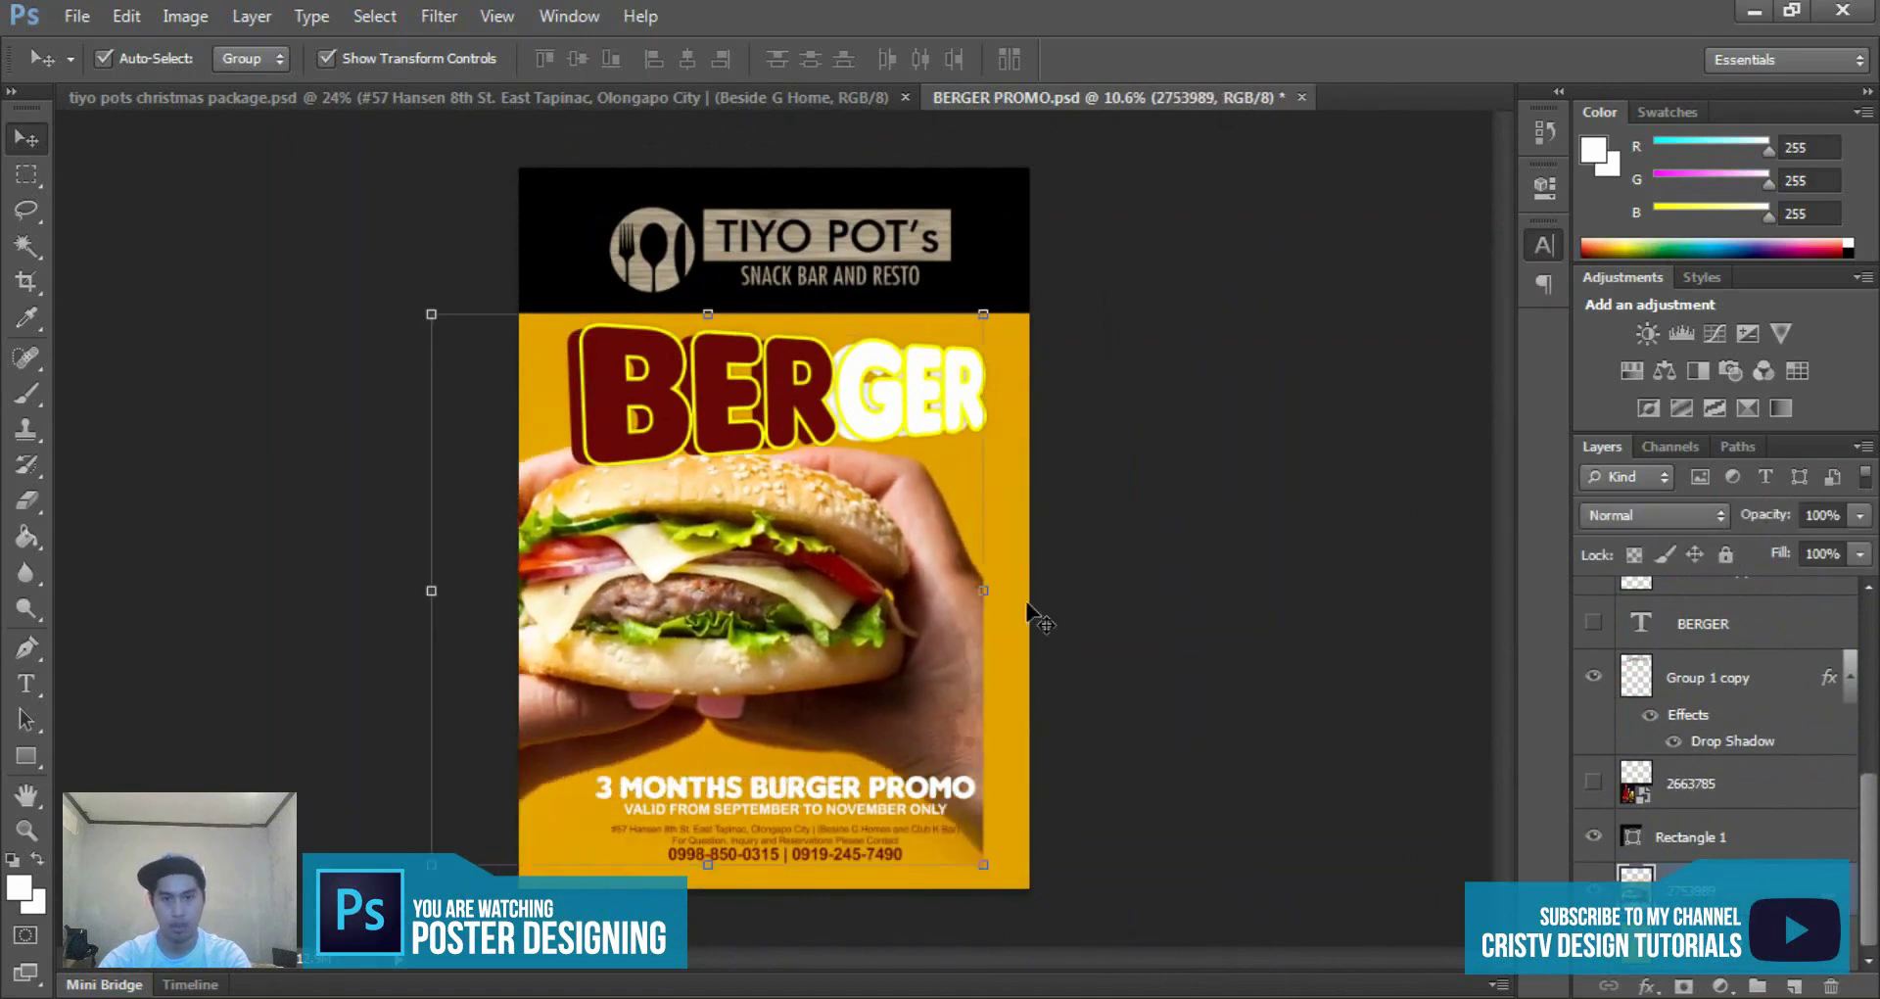
pyautogui.moveTo(1065, 610); pyautogui.dragTo(1128, 614)
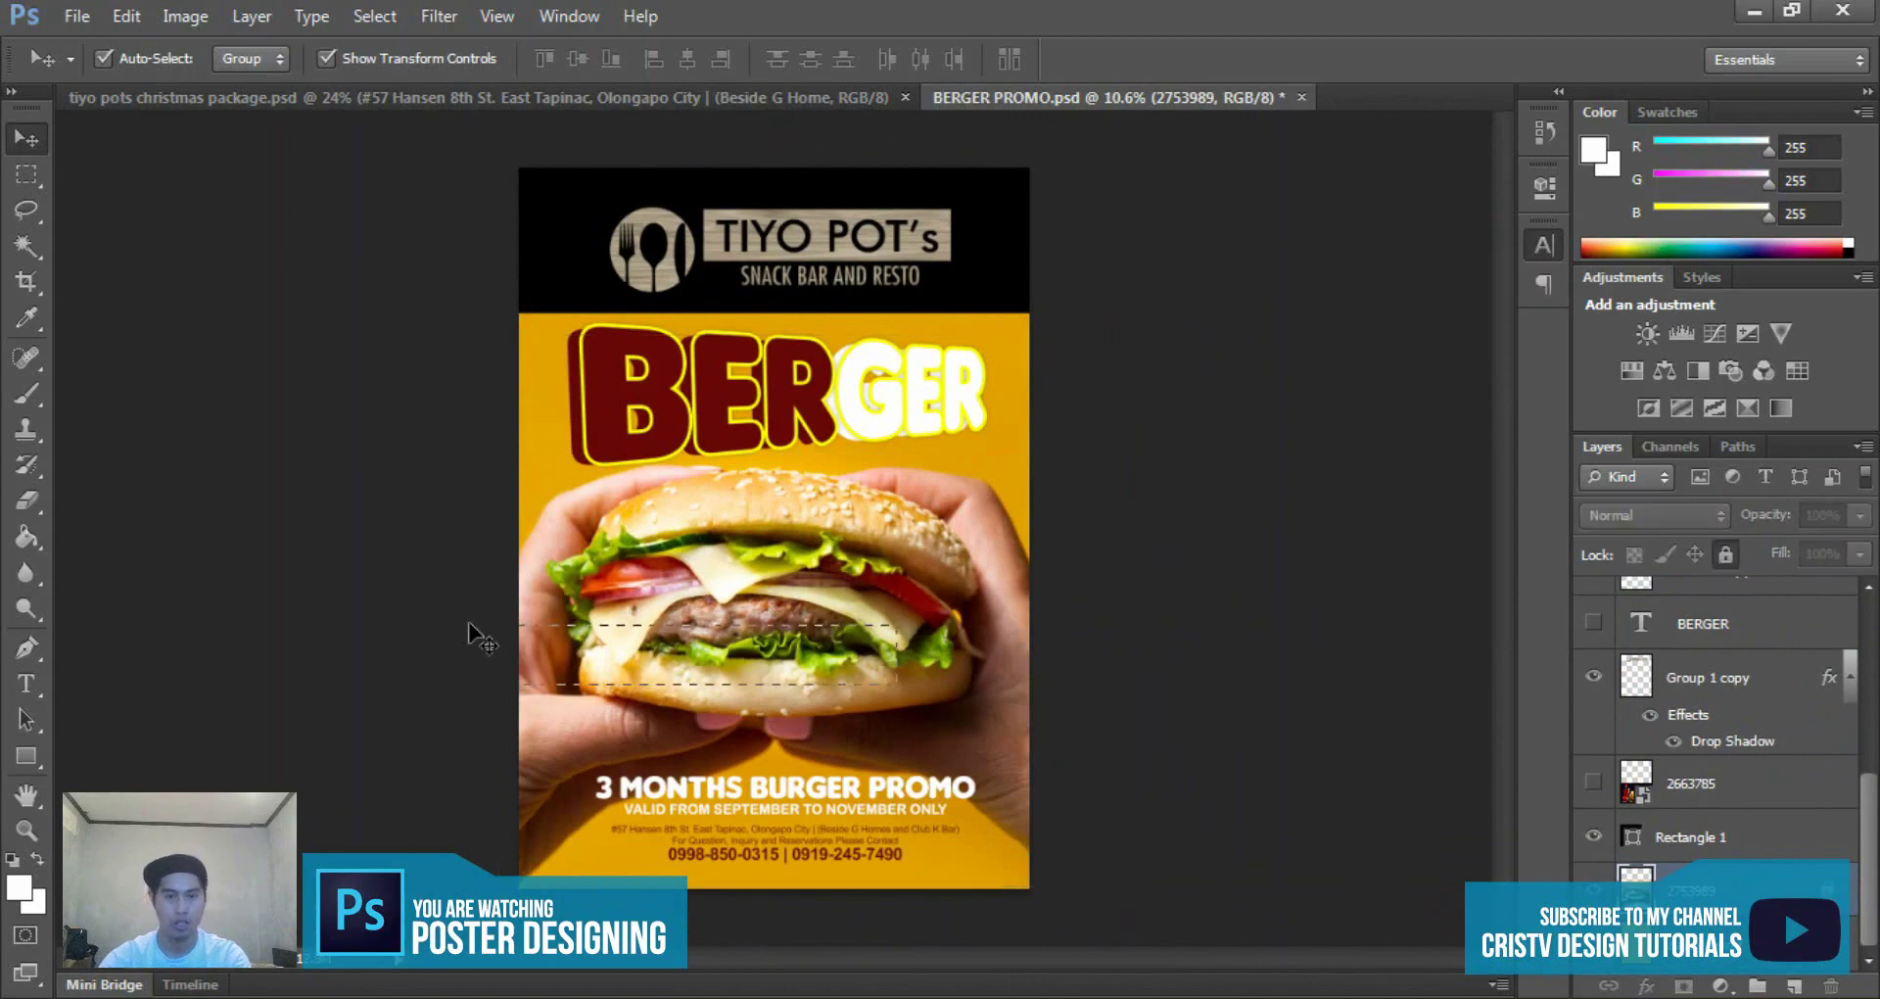
pyautogui.moveTo(1024, 575); pyautogui.dragTo(592, 658)
pyautogui.scroll(3, 703, 564)
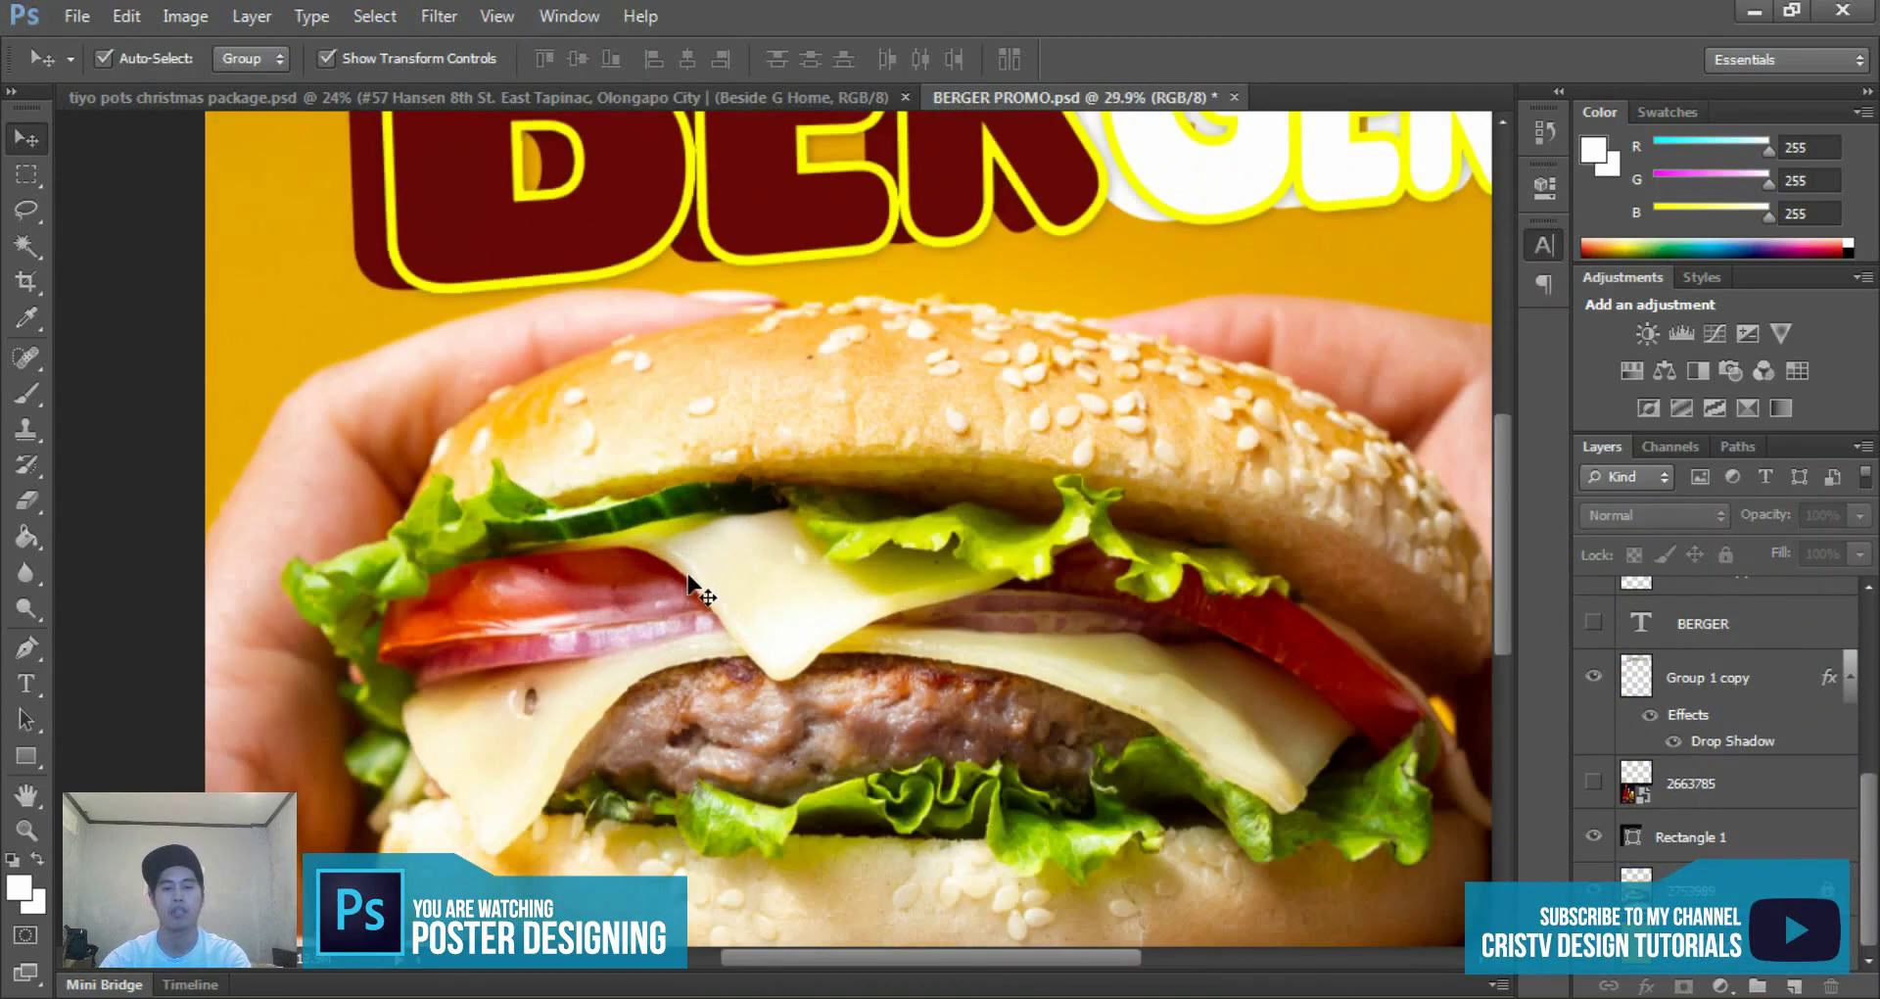
pyautogui.scroll(-2, 697, 578)
pyautogui.scroll(-3, 700, 568)
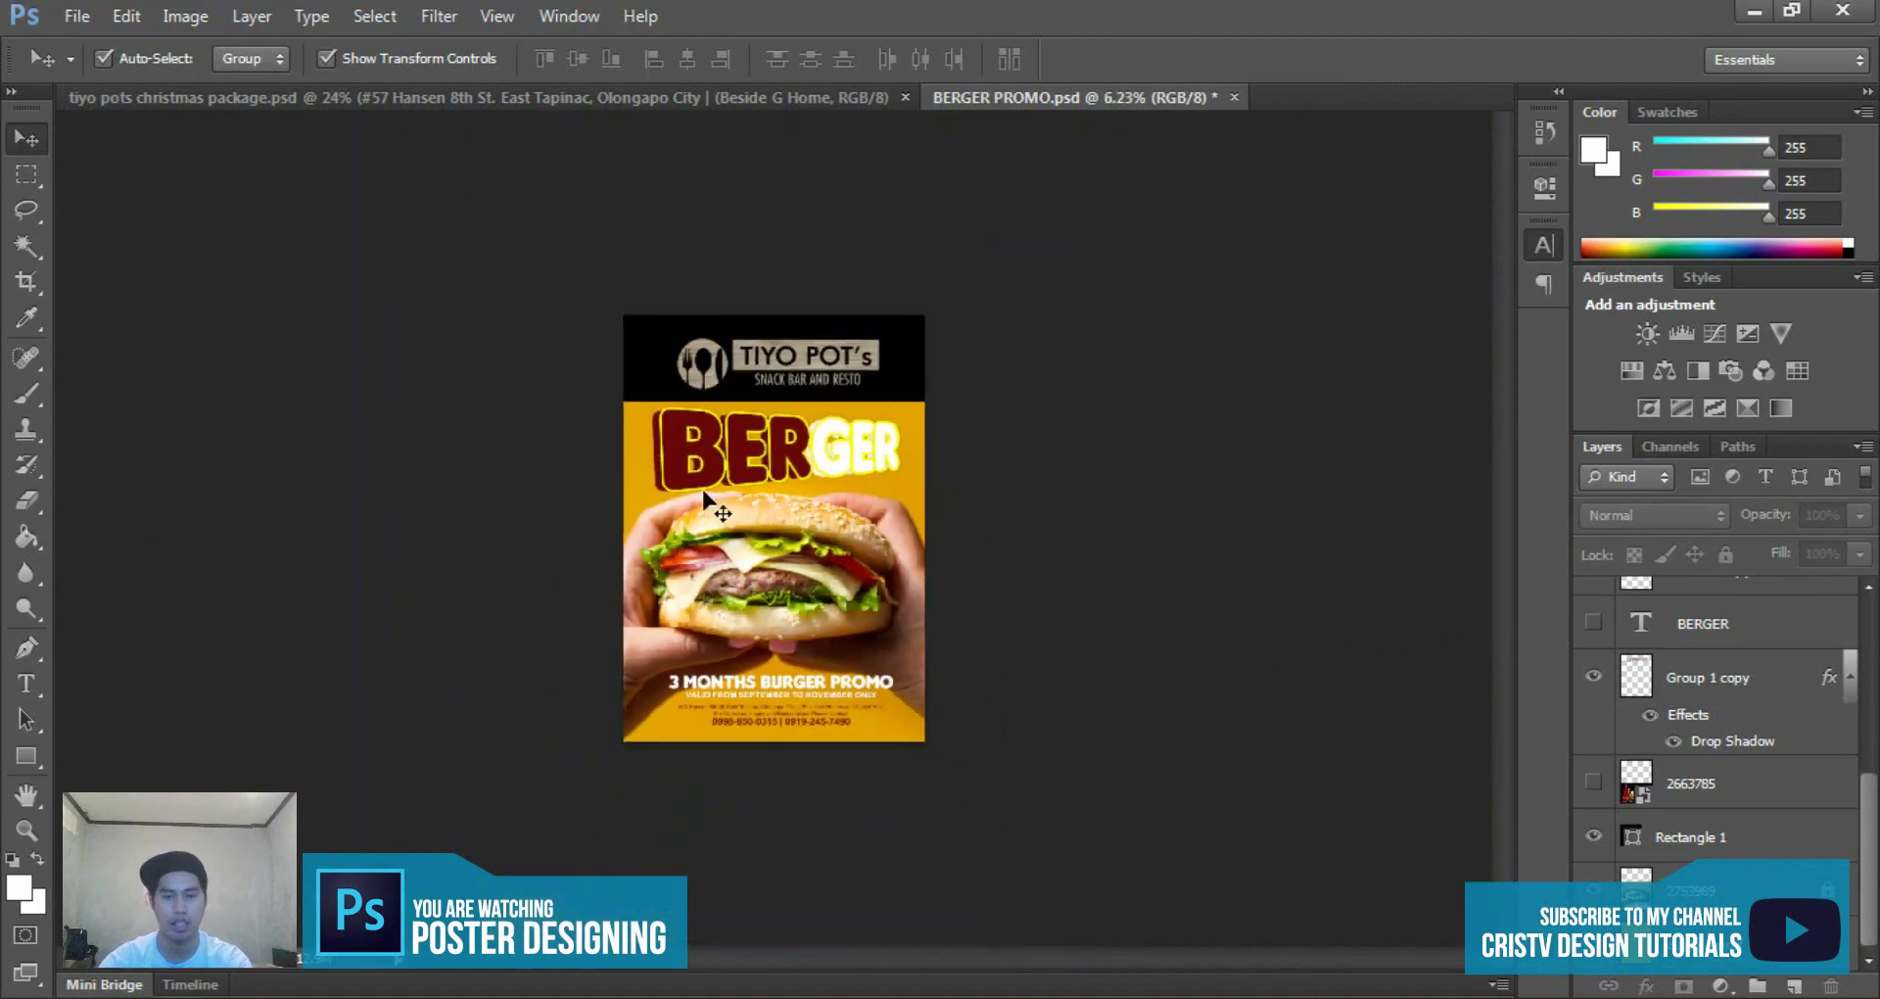
pyautogui.scroll(3, 714, 525)
pyautogui.scroll(-1, 705, 382)
pyautogui.scroll(-1, 674, 397)
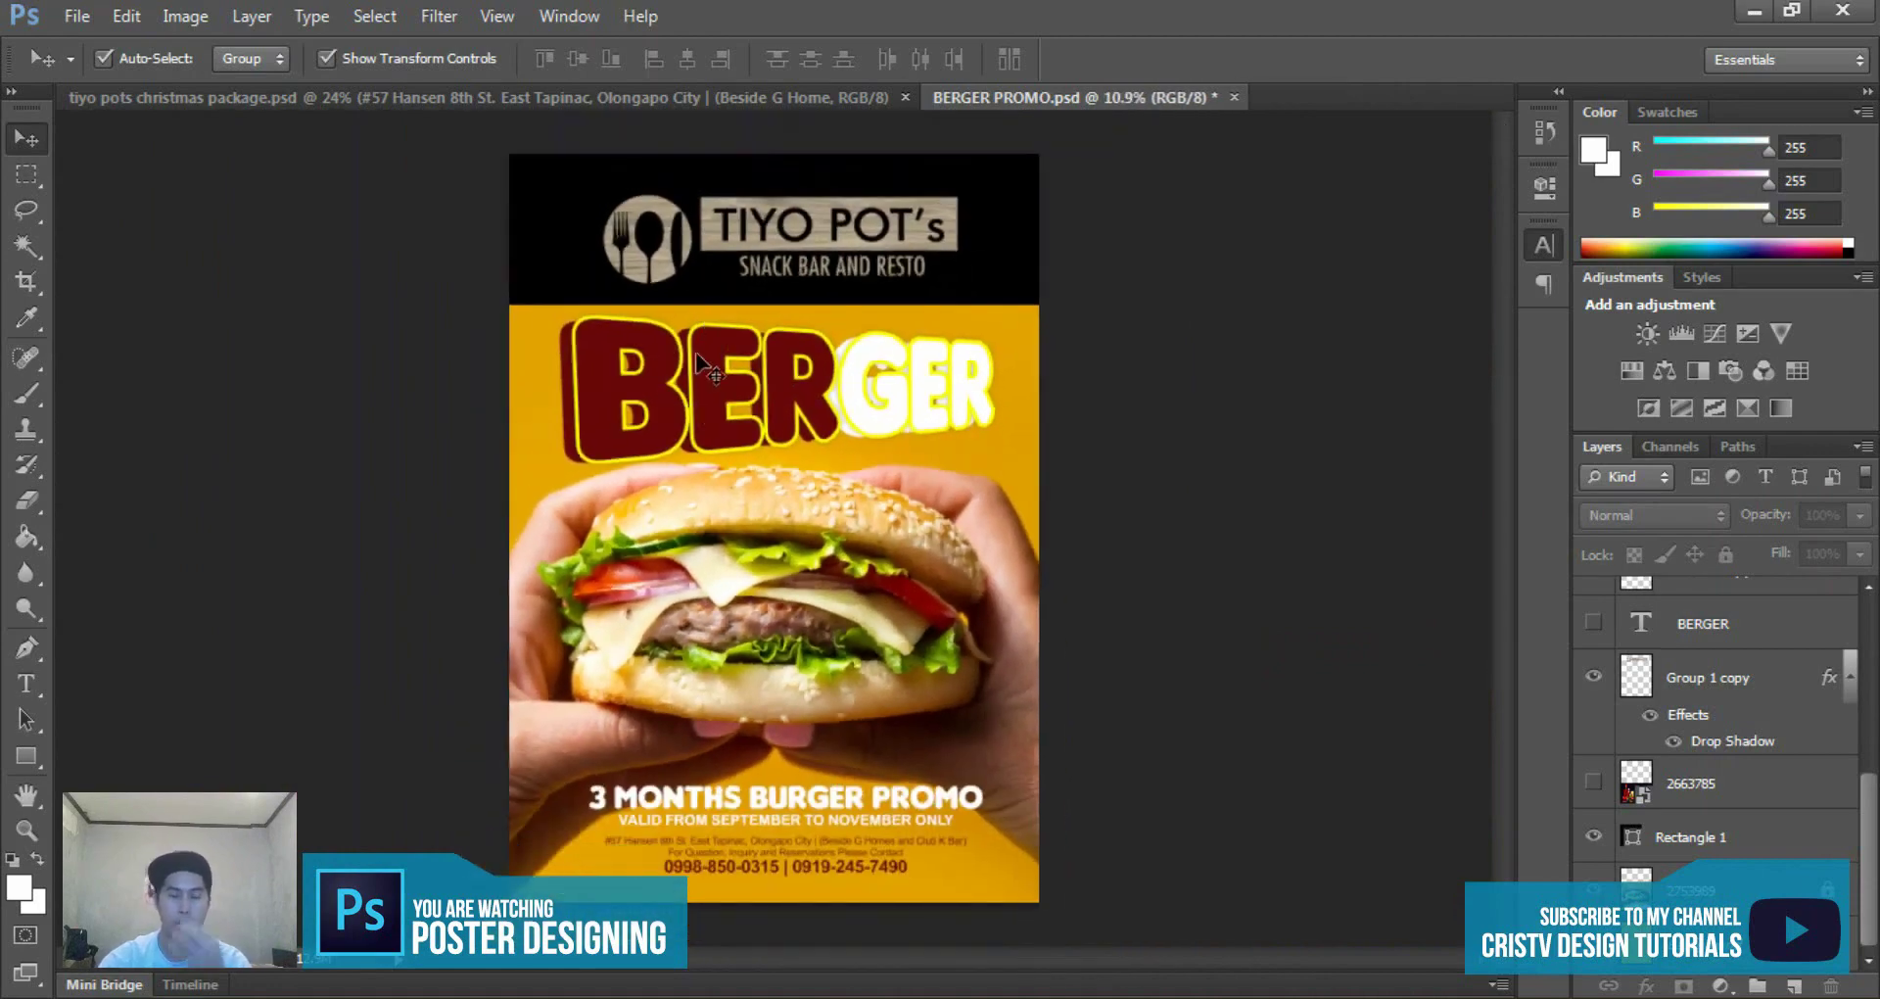
pyautogui.scroll(-1, 713, 286)
pyautogui.scroll(2, 715, 289)
pyautogui.scroll(1, 719, 304)
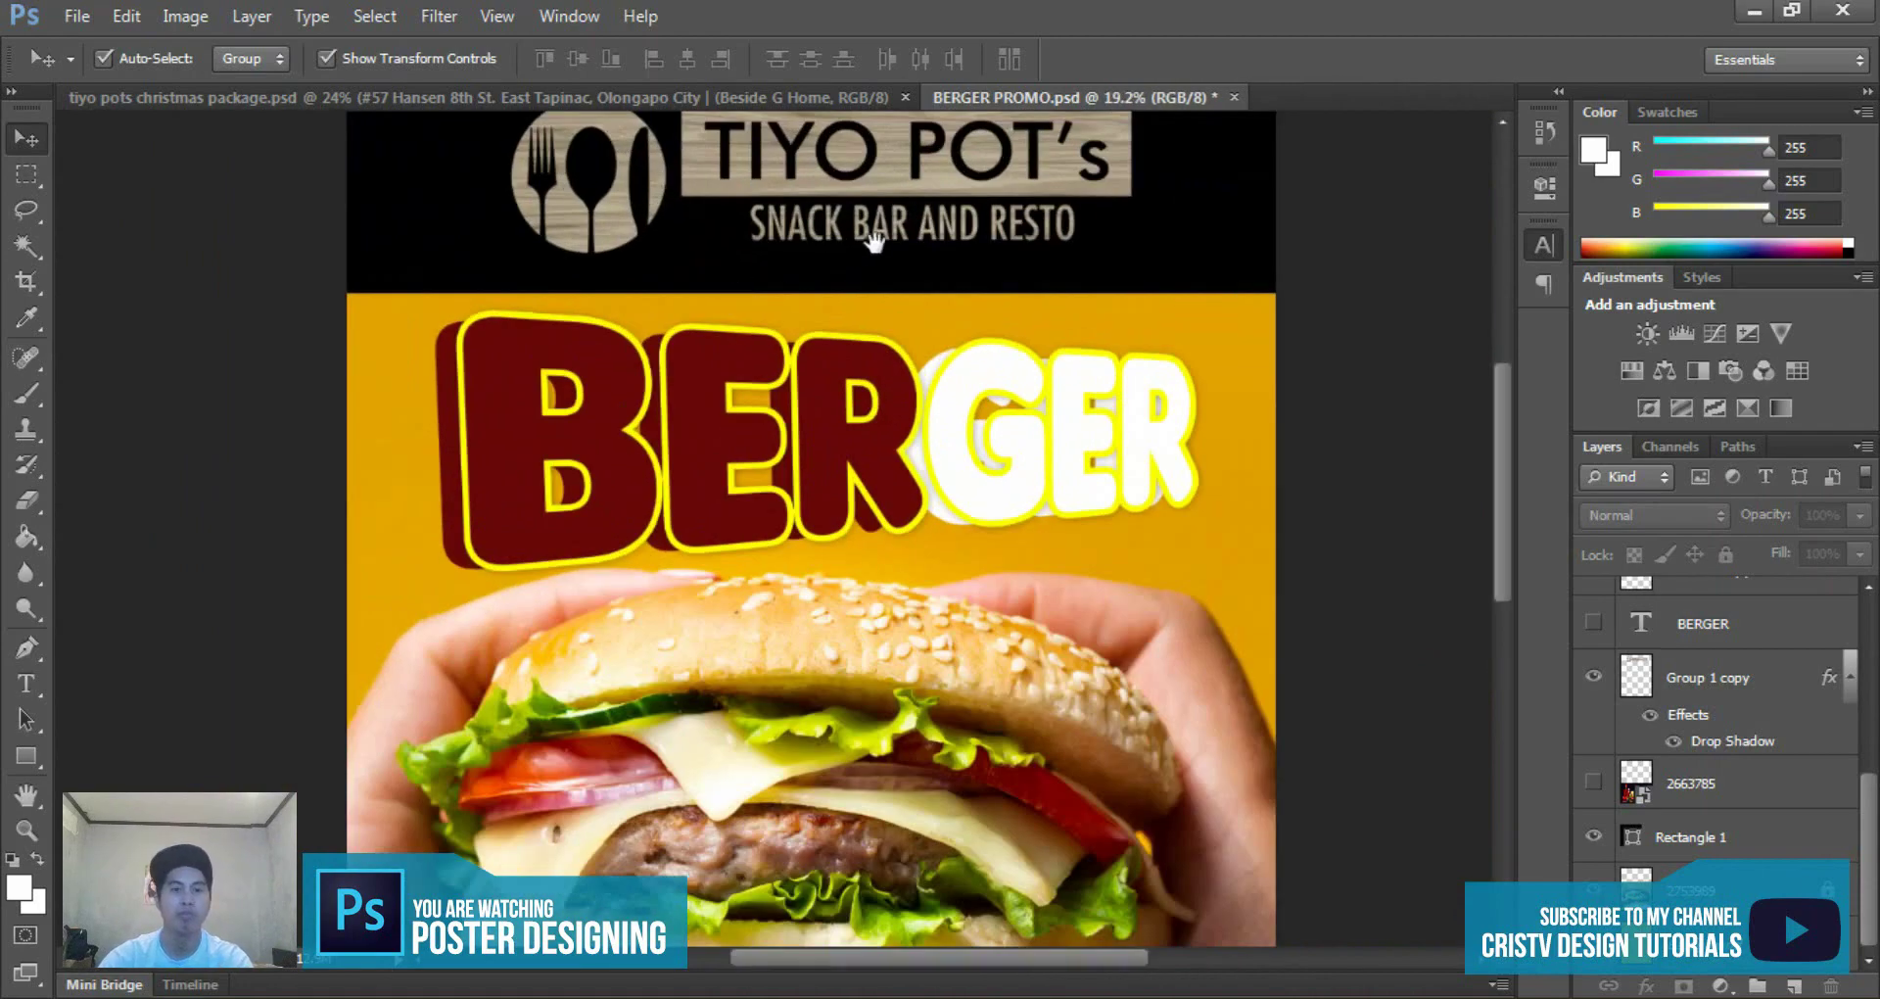
pyautogui.scroll(-1, 730, 372)
pyautogui.scroll(-1, 739, 393)
pyautogui.scroll(-1, 741, 395)
pyautogui.scroll(1, 1117, 407)
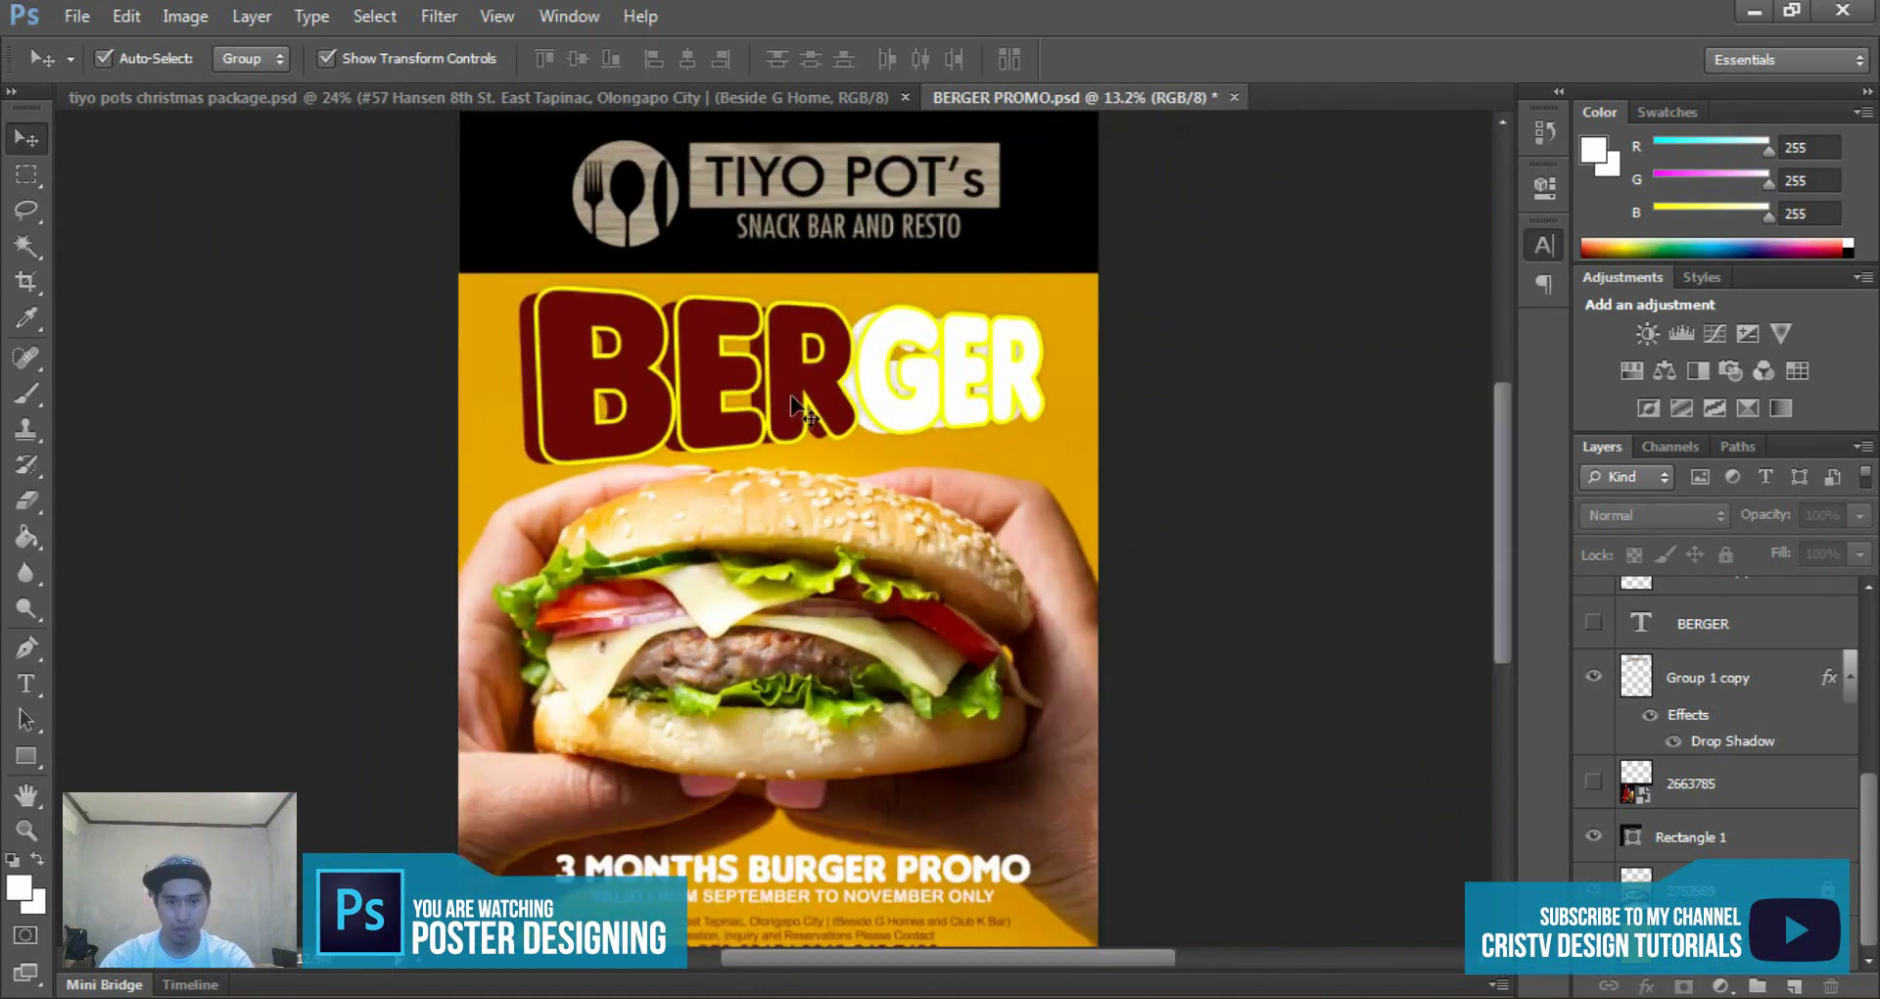
pyautogui.click(973, 378)
# - Duplicate the BERGER title as BERGER copy 3 and give it an inner shadow
pyautogui.hotkey('ctrl', 'j')
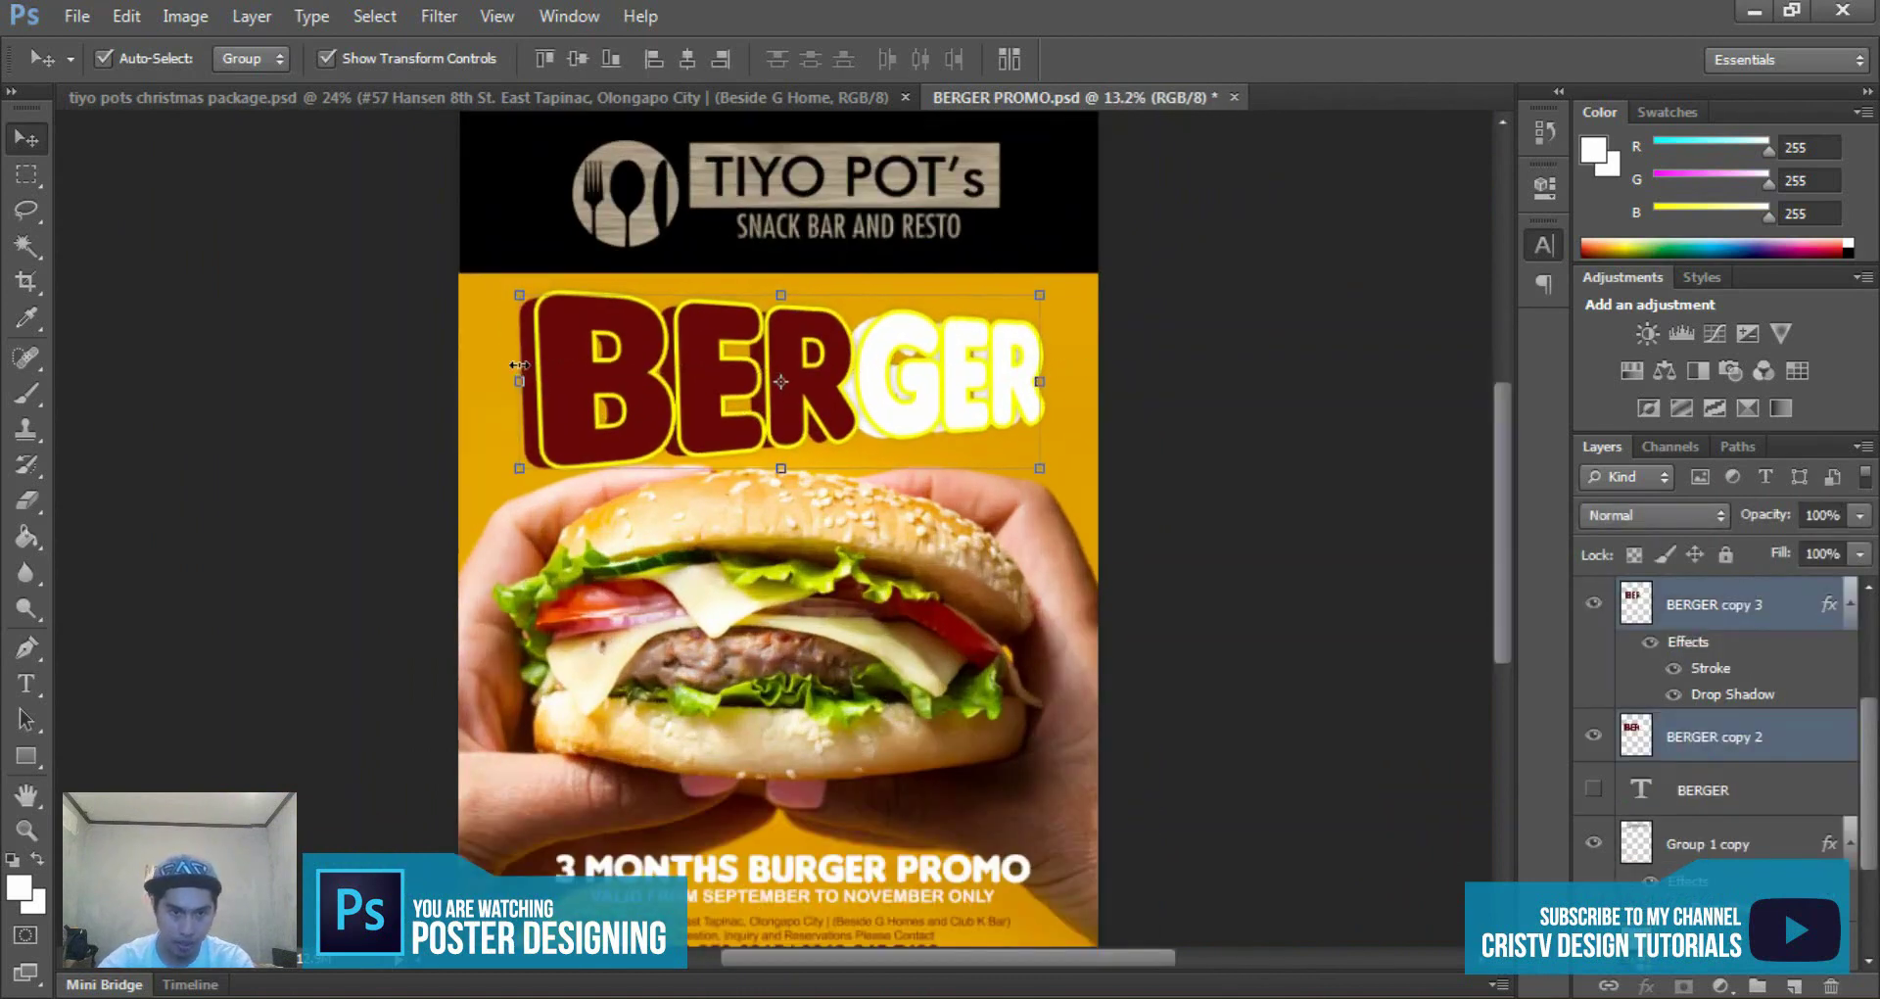
pyautogui.press('Down')
pyautogui.press('Down')
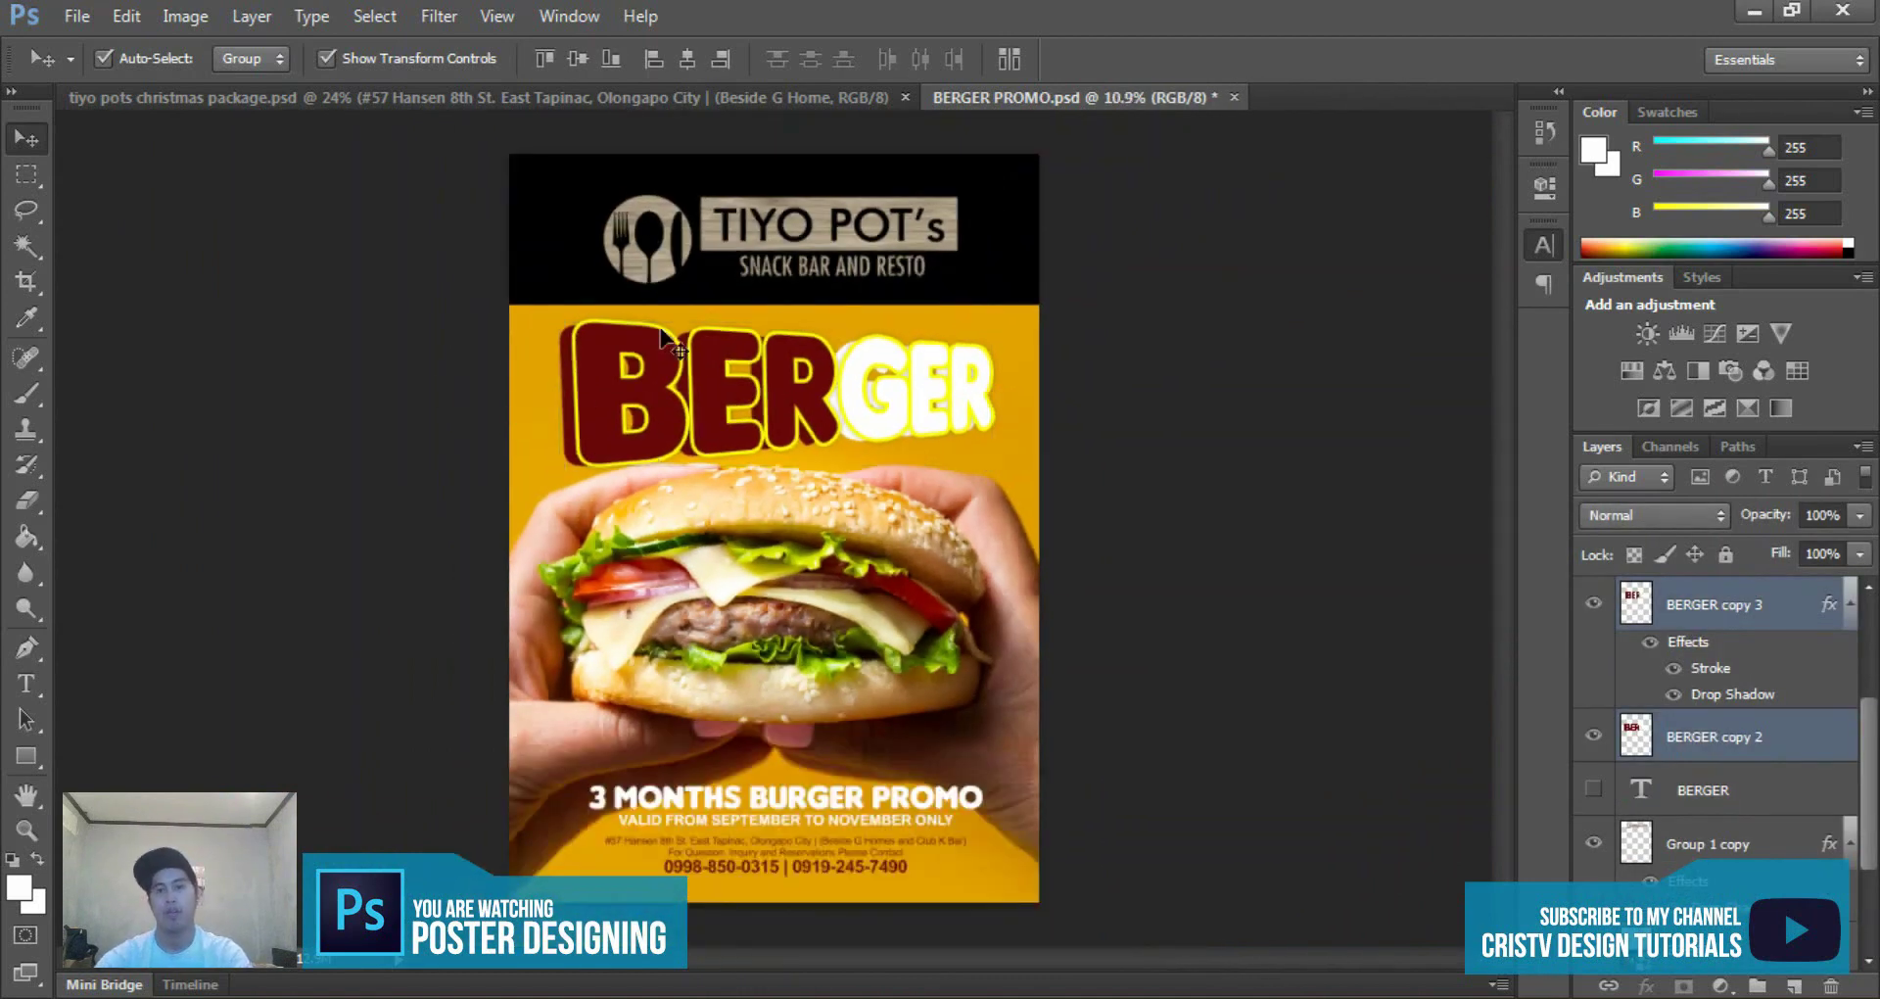
pyautogui.scroll(2, 627, 357)
pyautogui.scroll(2, 646, 350)
pyautogui.click(654, 391)
pyautogui.scroll(-1, 654, 391)
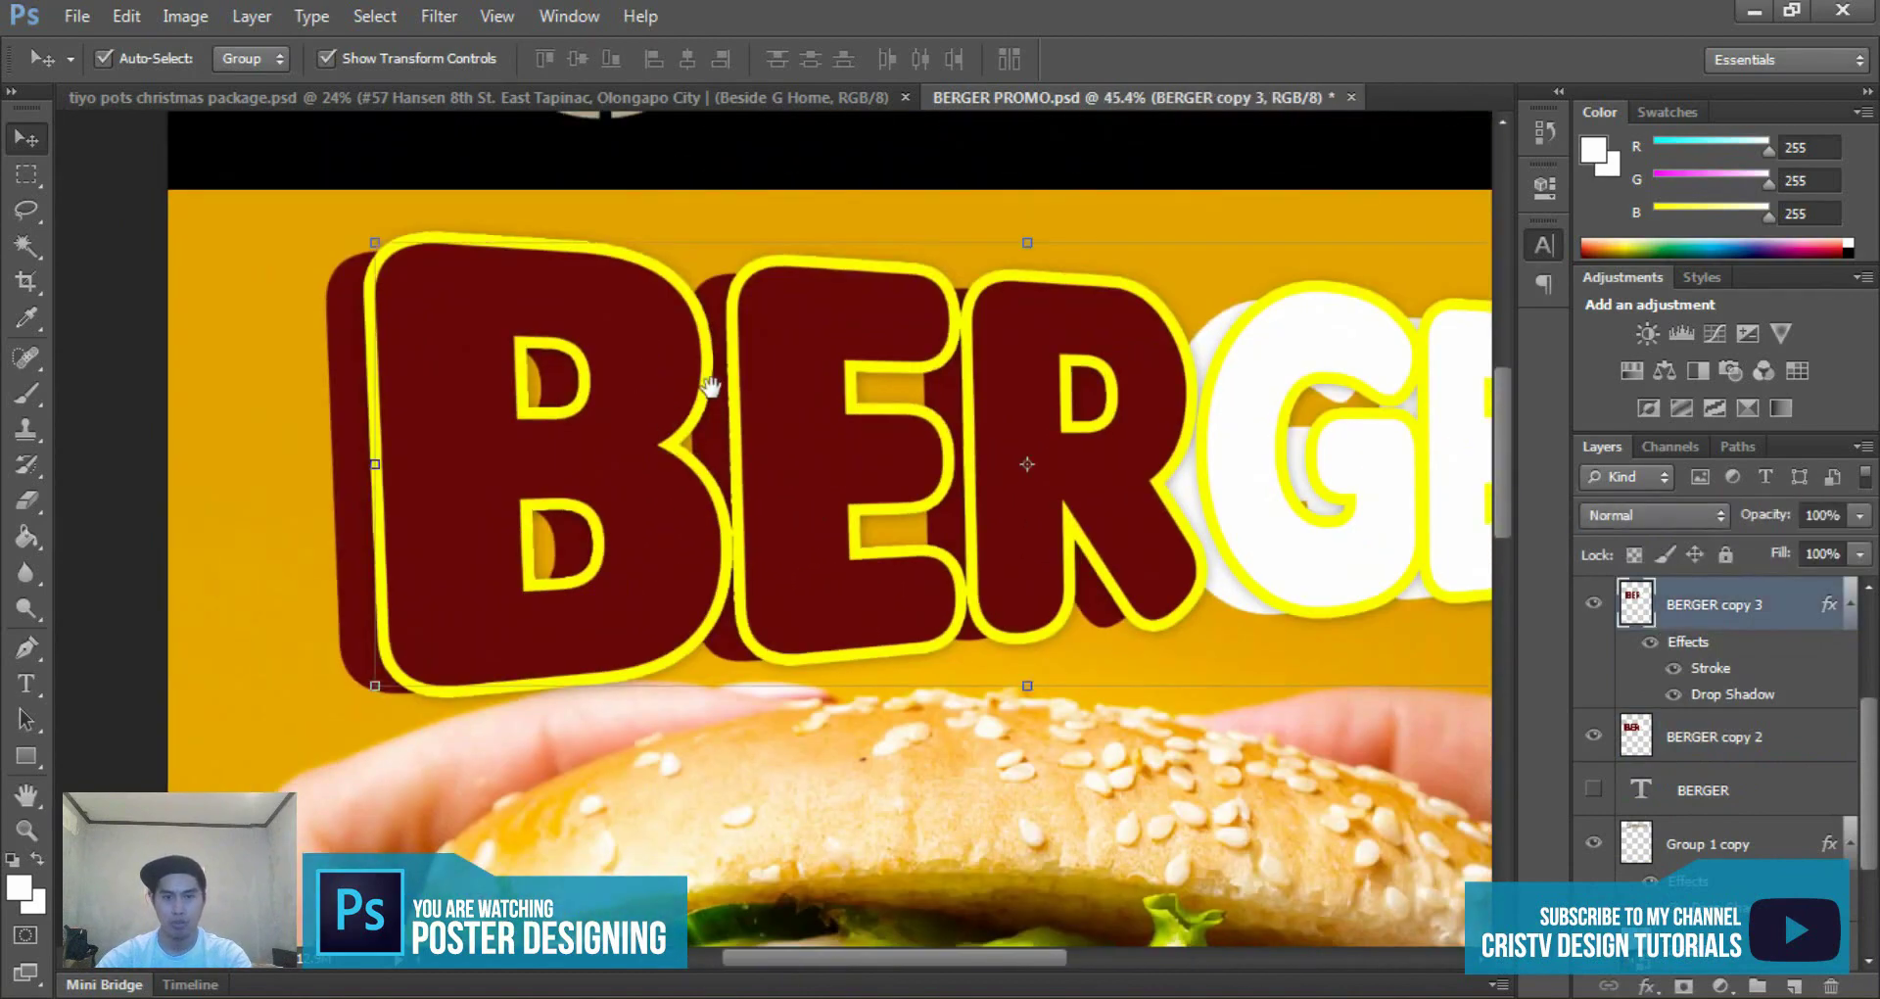
pyautogui.scroll(1, 654, 391)
pyautogui.scroll(-1, 1201, 679)
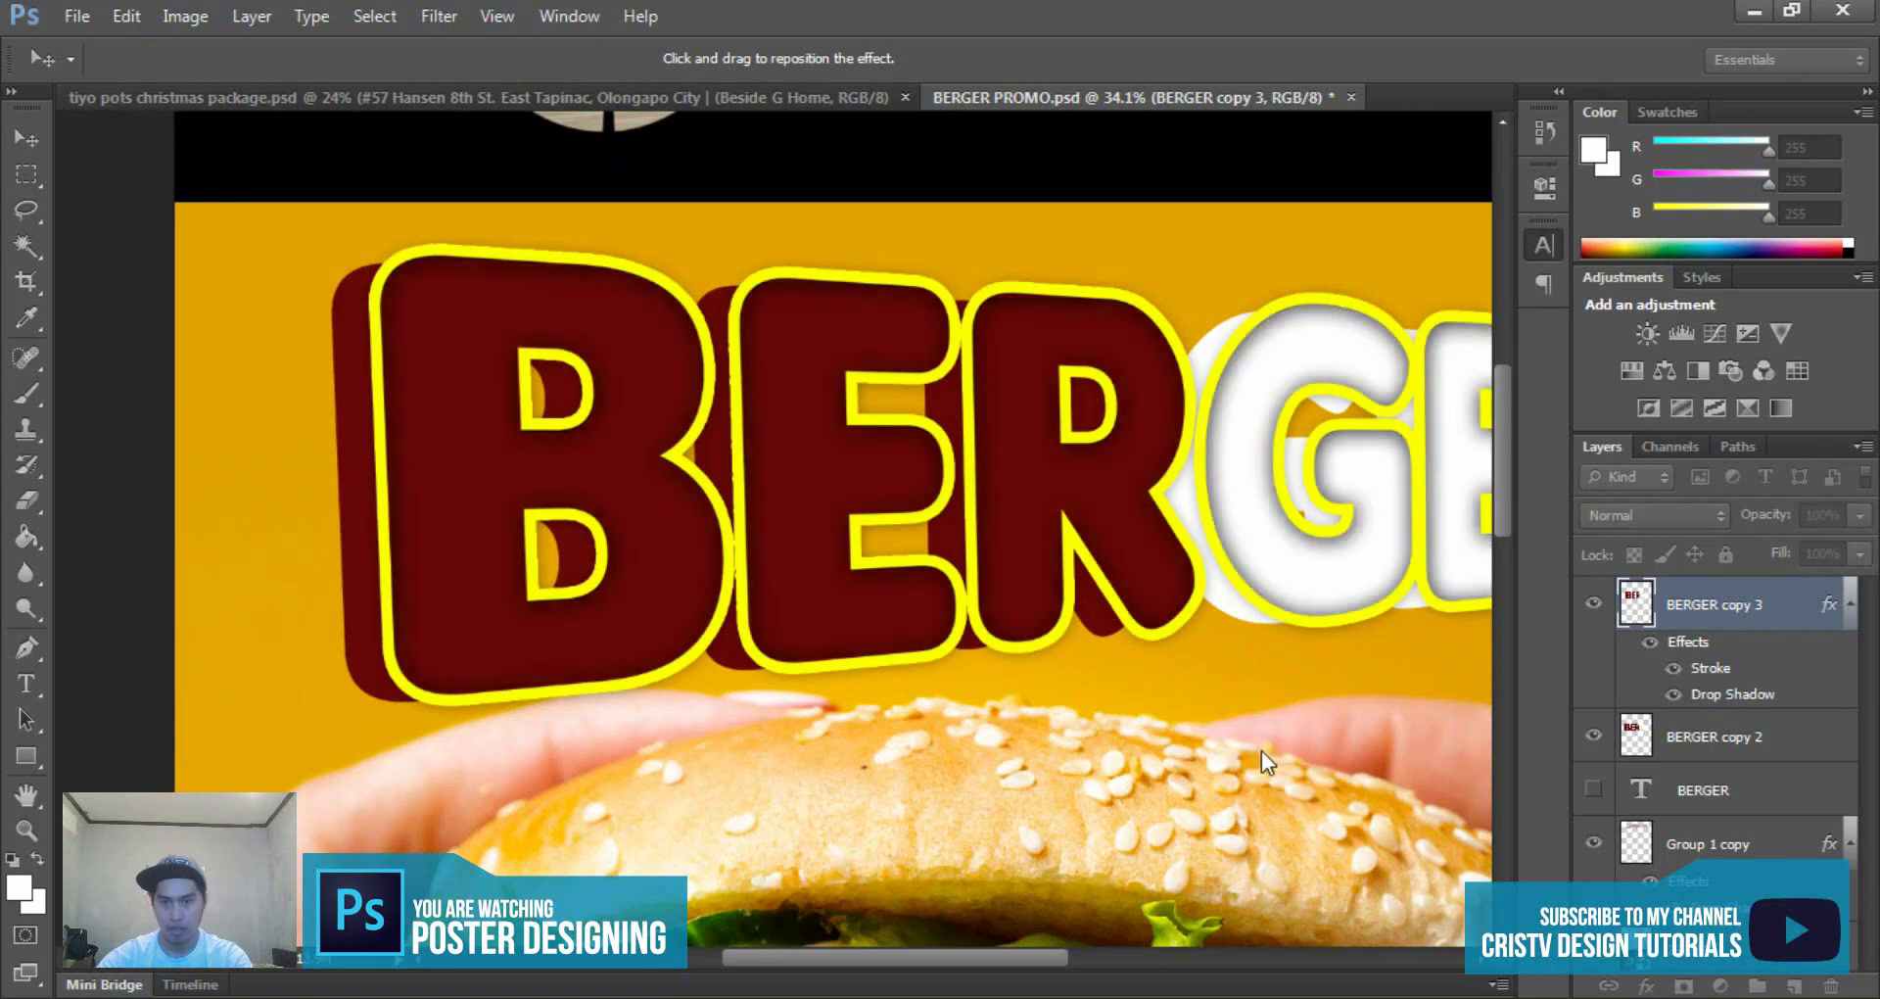
pyautogui.press('Return')
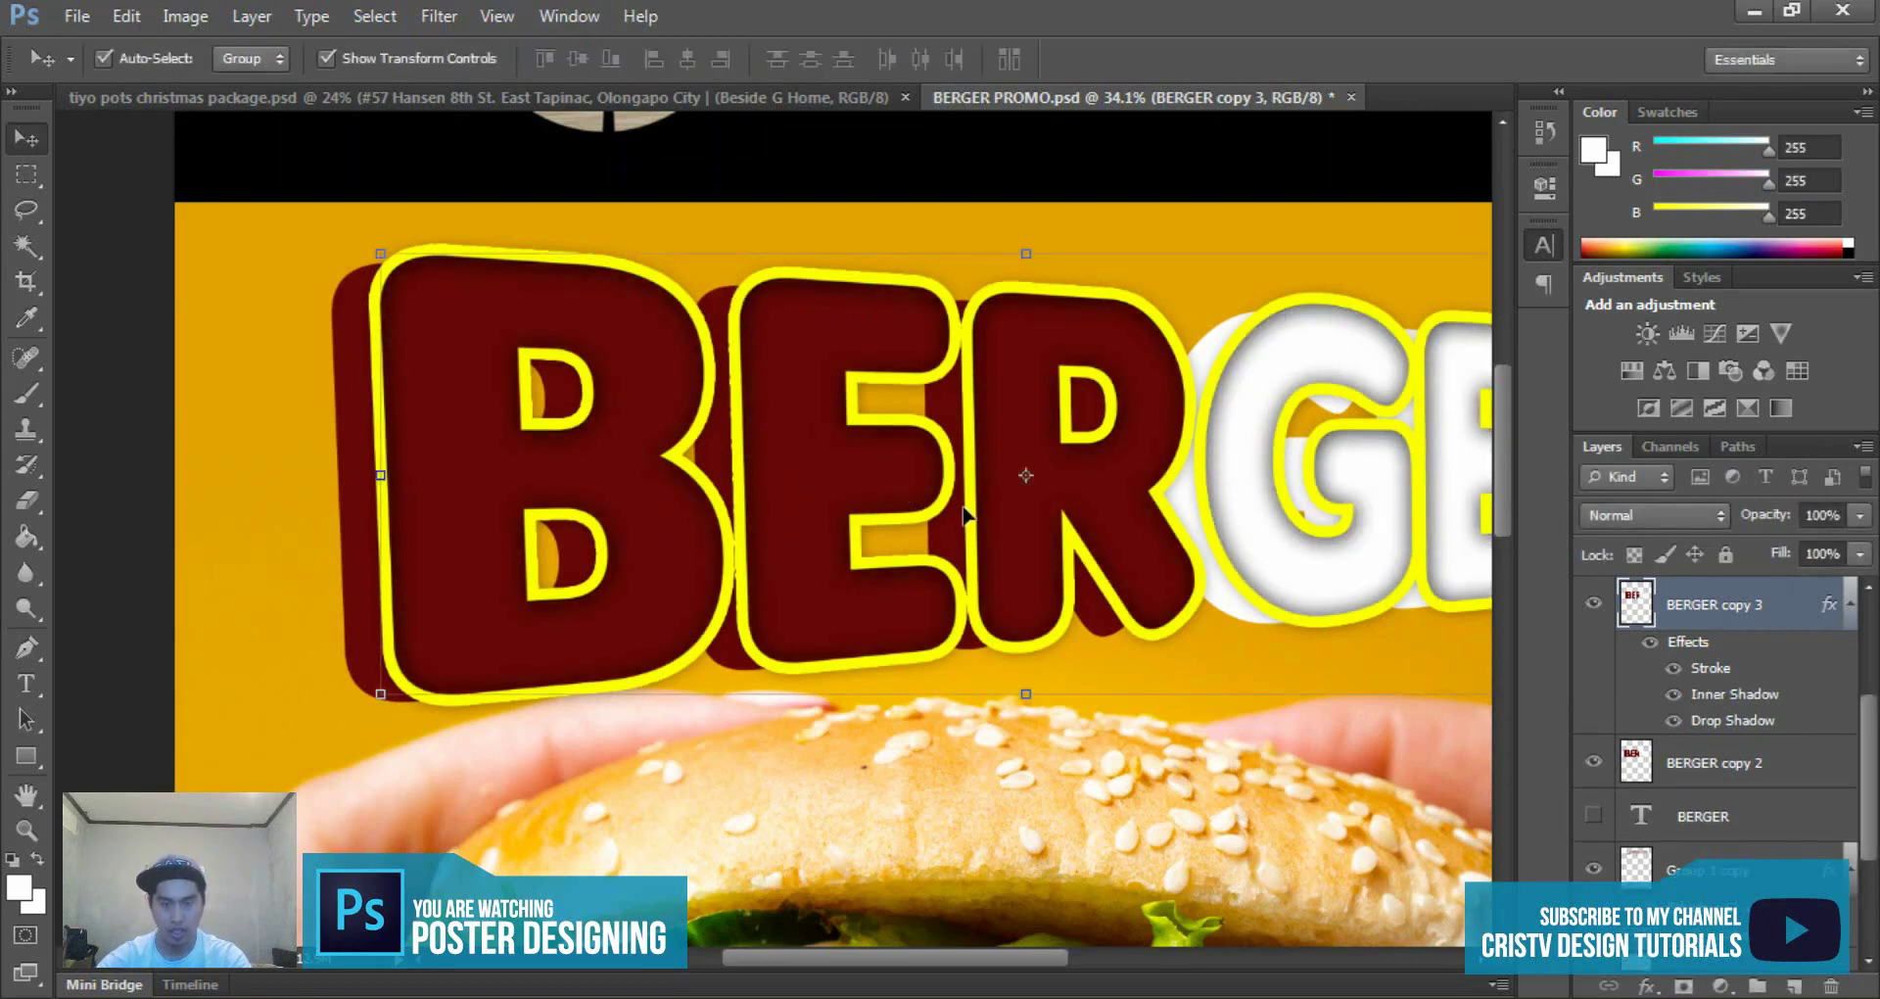
# - Lighten the inner shadow on the white GER letters and save BERGER PROMO.psd
pyautogui.scroll(-2, 975, 509)
pyautogui.scroll(-1, 989, 510)
pyautogui.scroll(-1, 1004, 510)
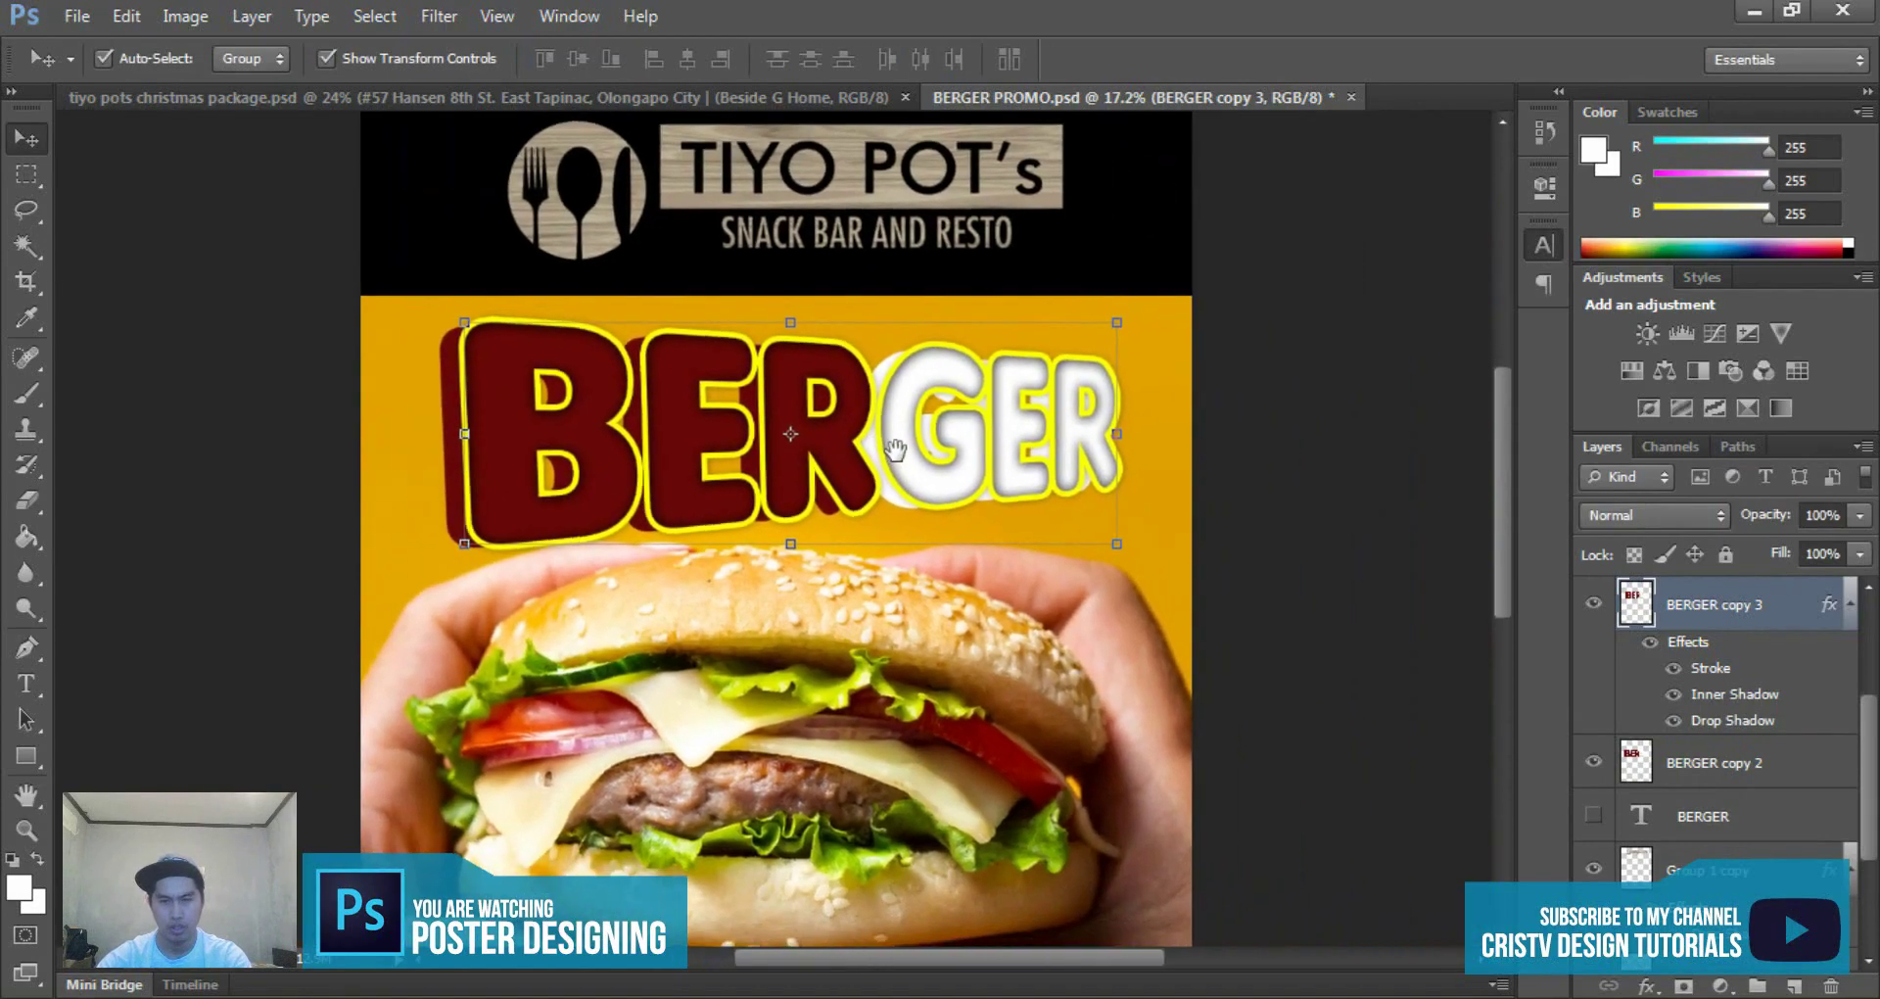
pyautogui.scroll(-1, 1023, 511)
pyautogui.scroll(2, 955, 406)
pyautogui.scroll(2, 881, 387)
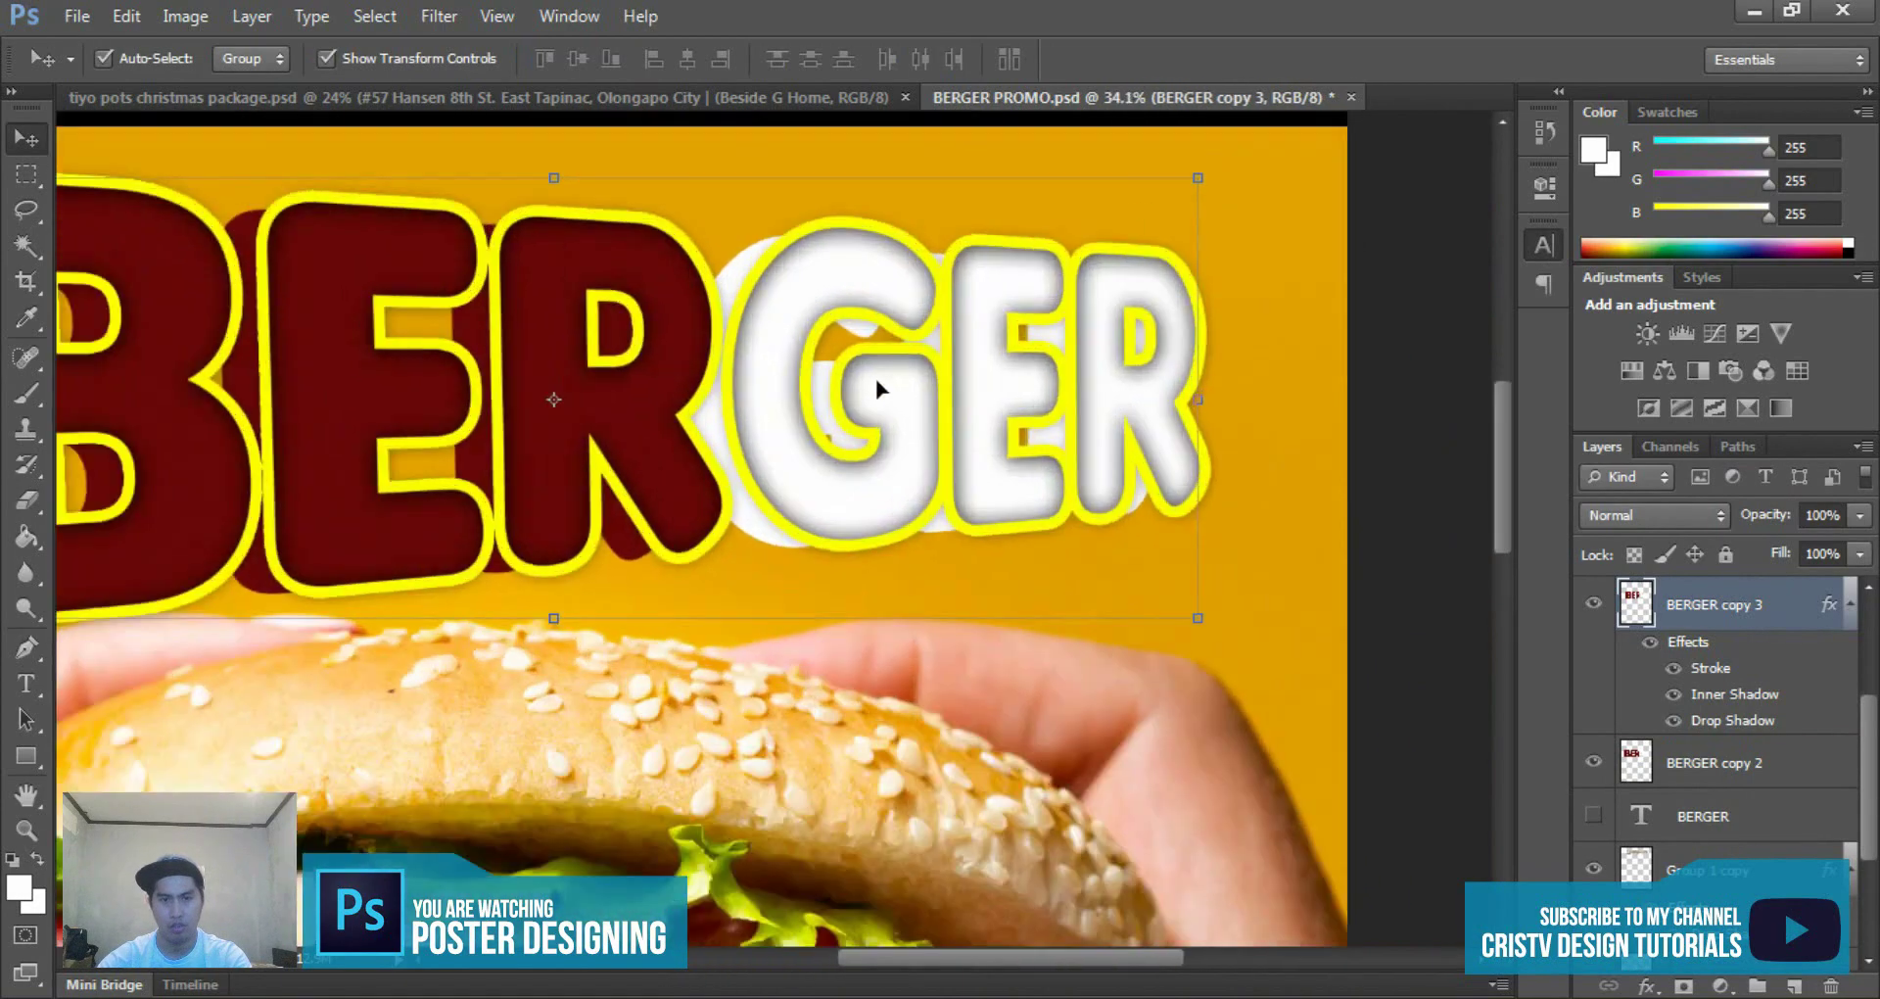
pyautogui.scroll(1, 873, 377)
pyautogui.doubleClick(1708, 720)
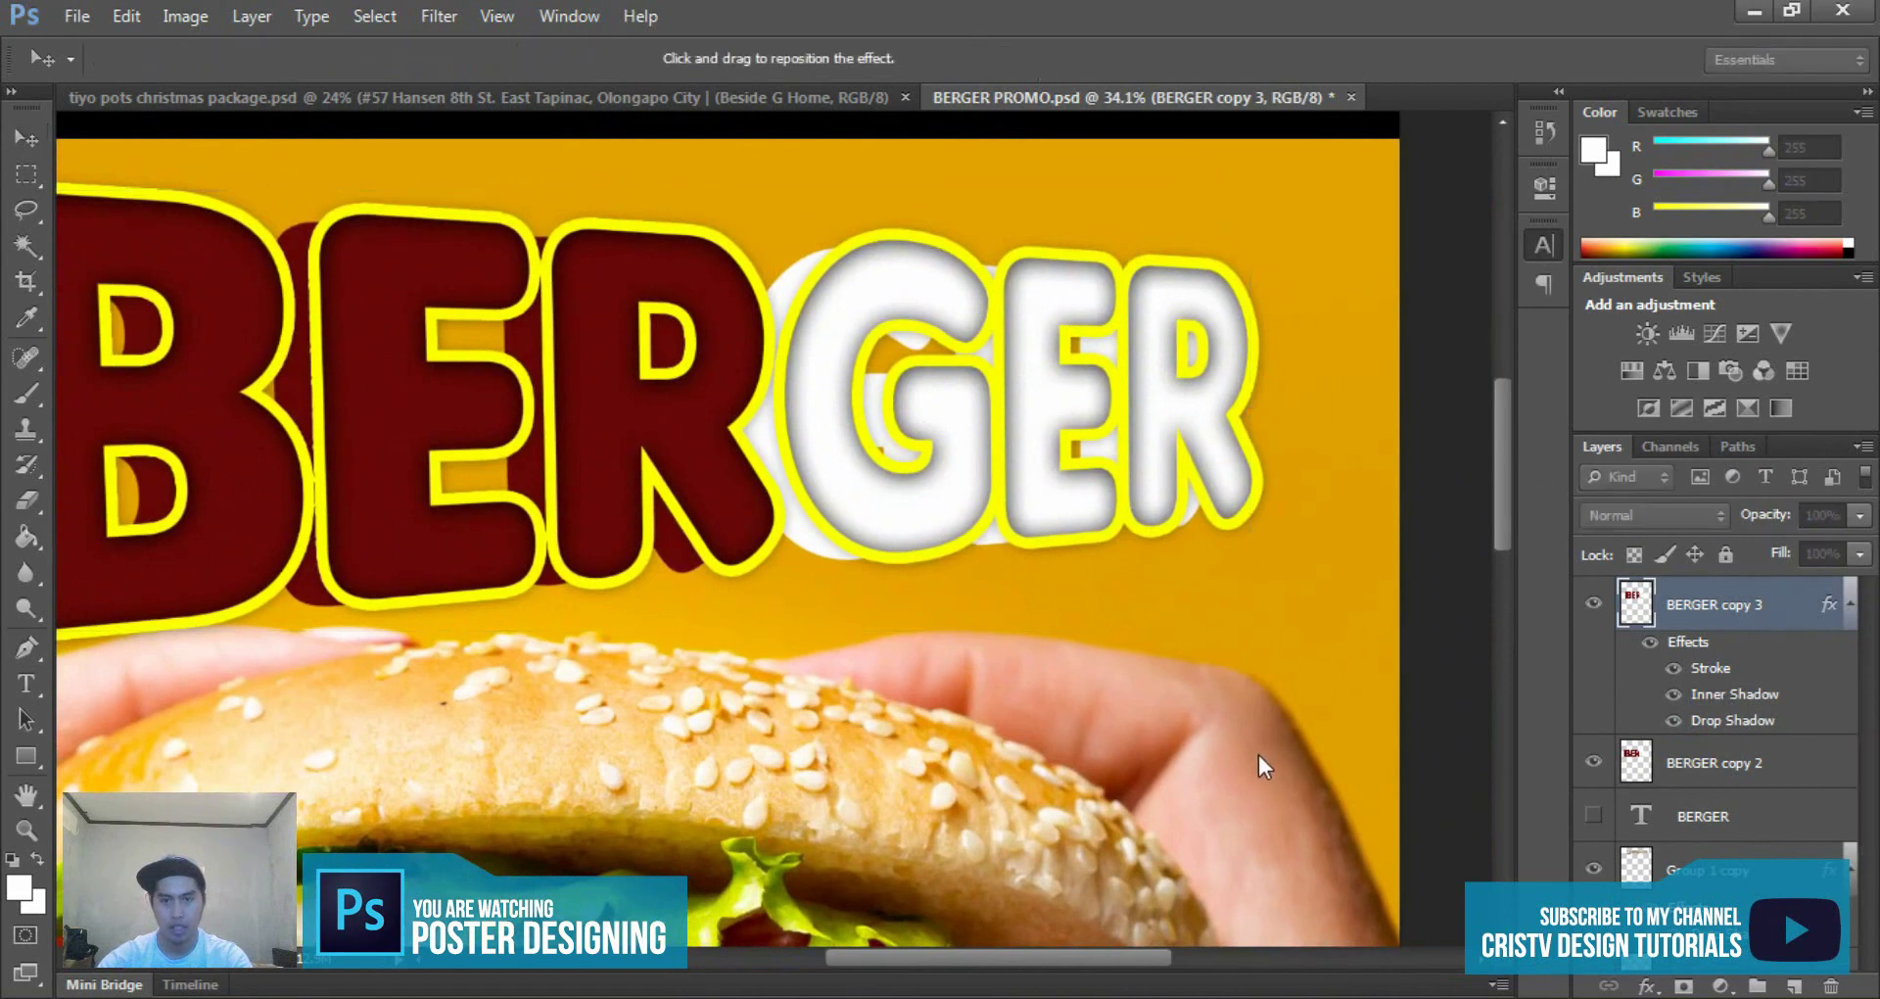
pyautogui.moveTo(1260, 757); pyautogui.dragTo(1250, 757)
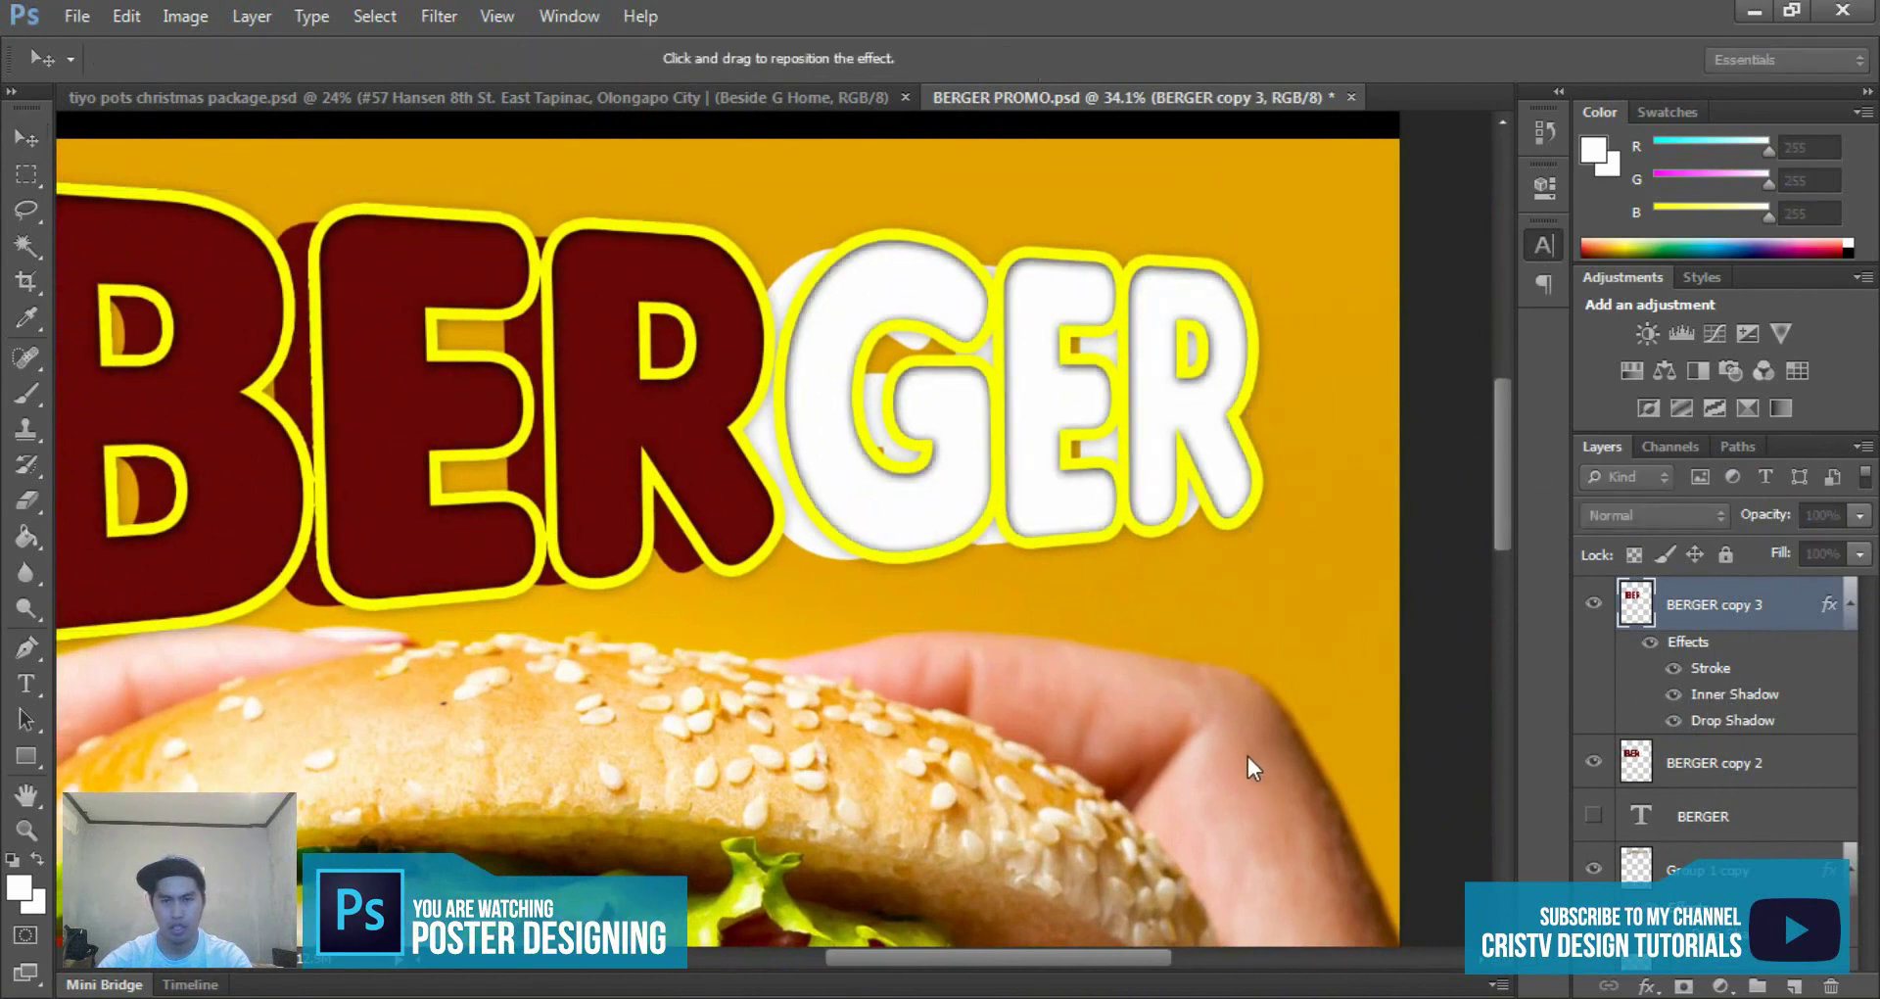
pyautogui.press('Return')
pyautogui.hotkey('ctrl', 's')
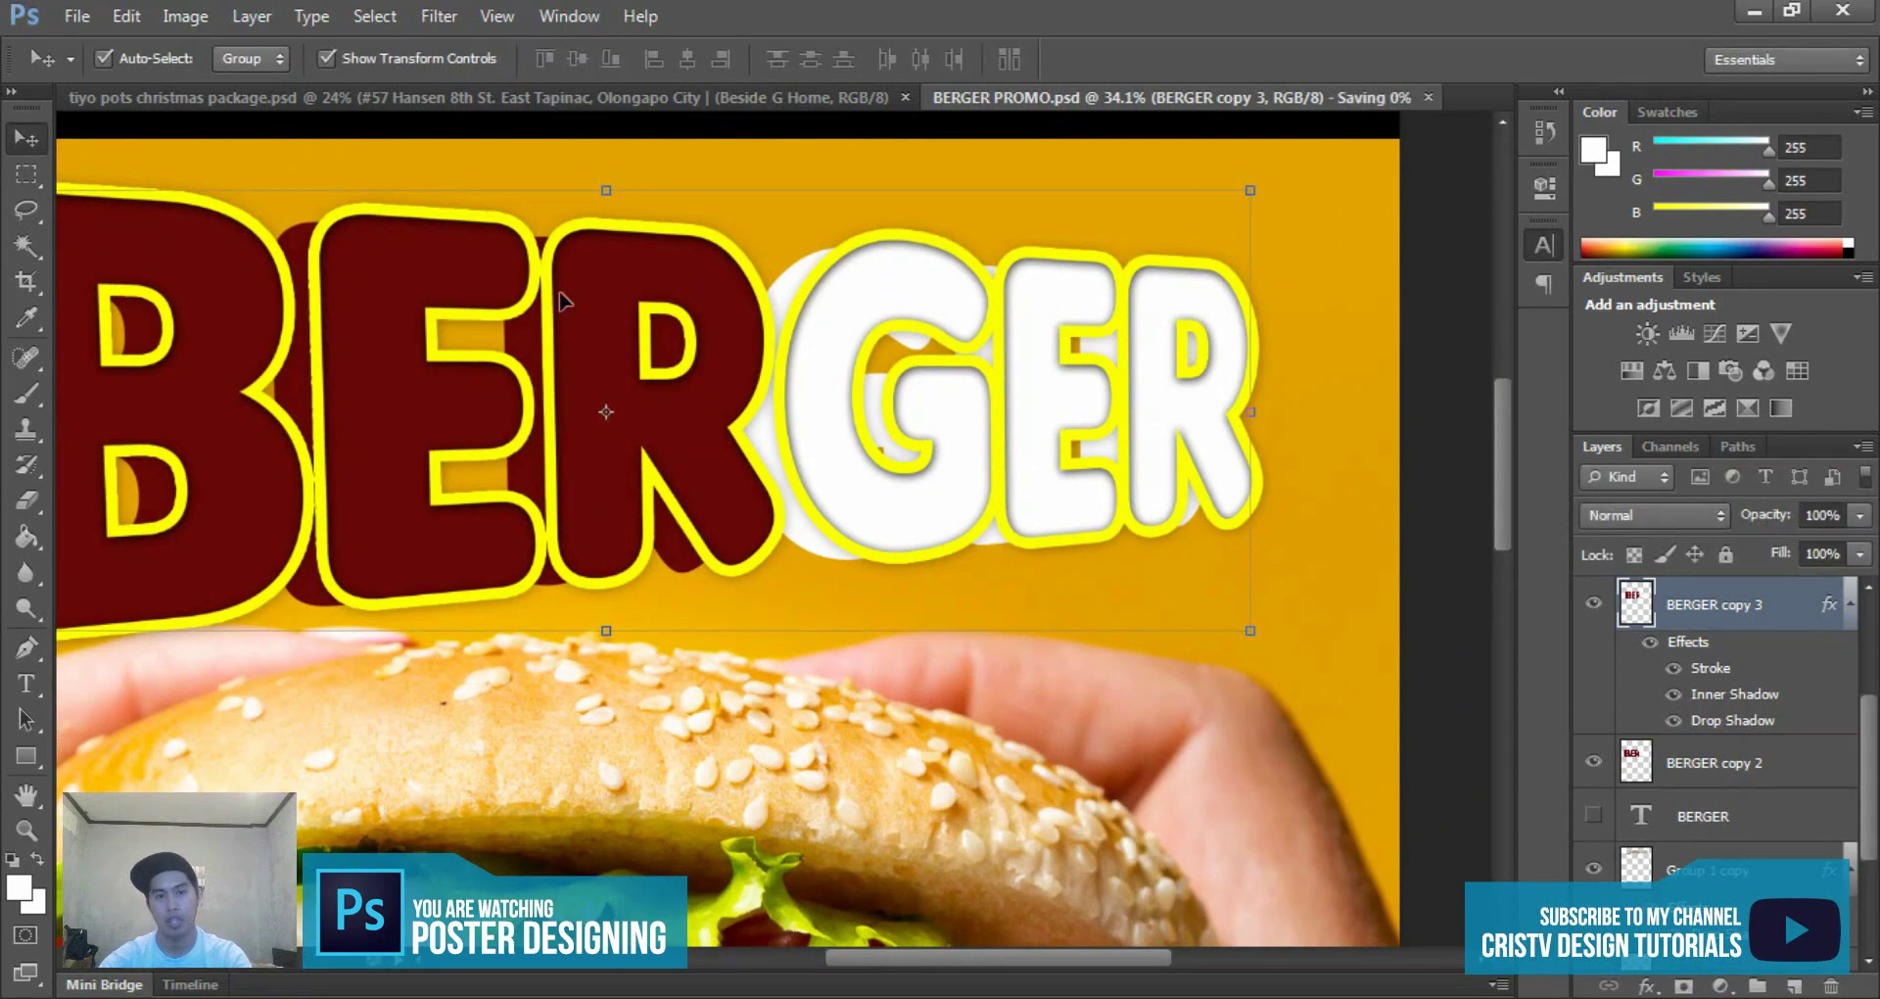
pyautogui.scroll(-5, 632, 475)
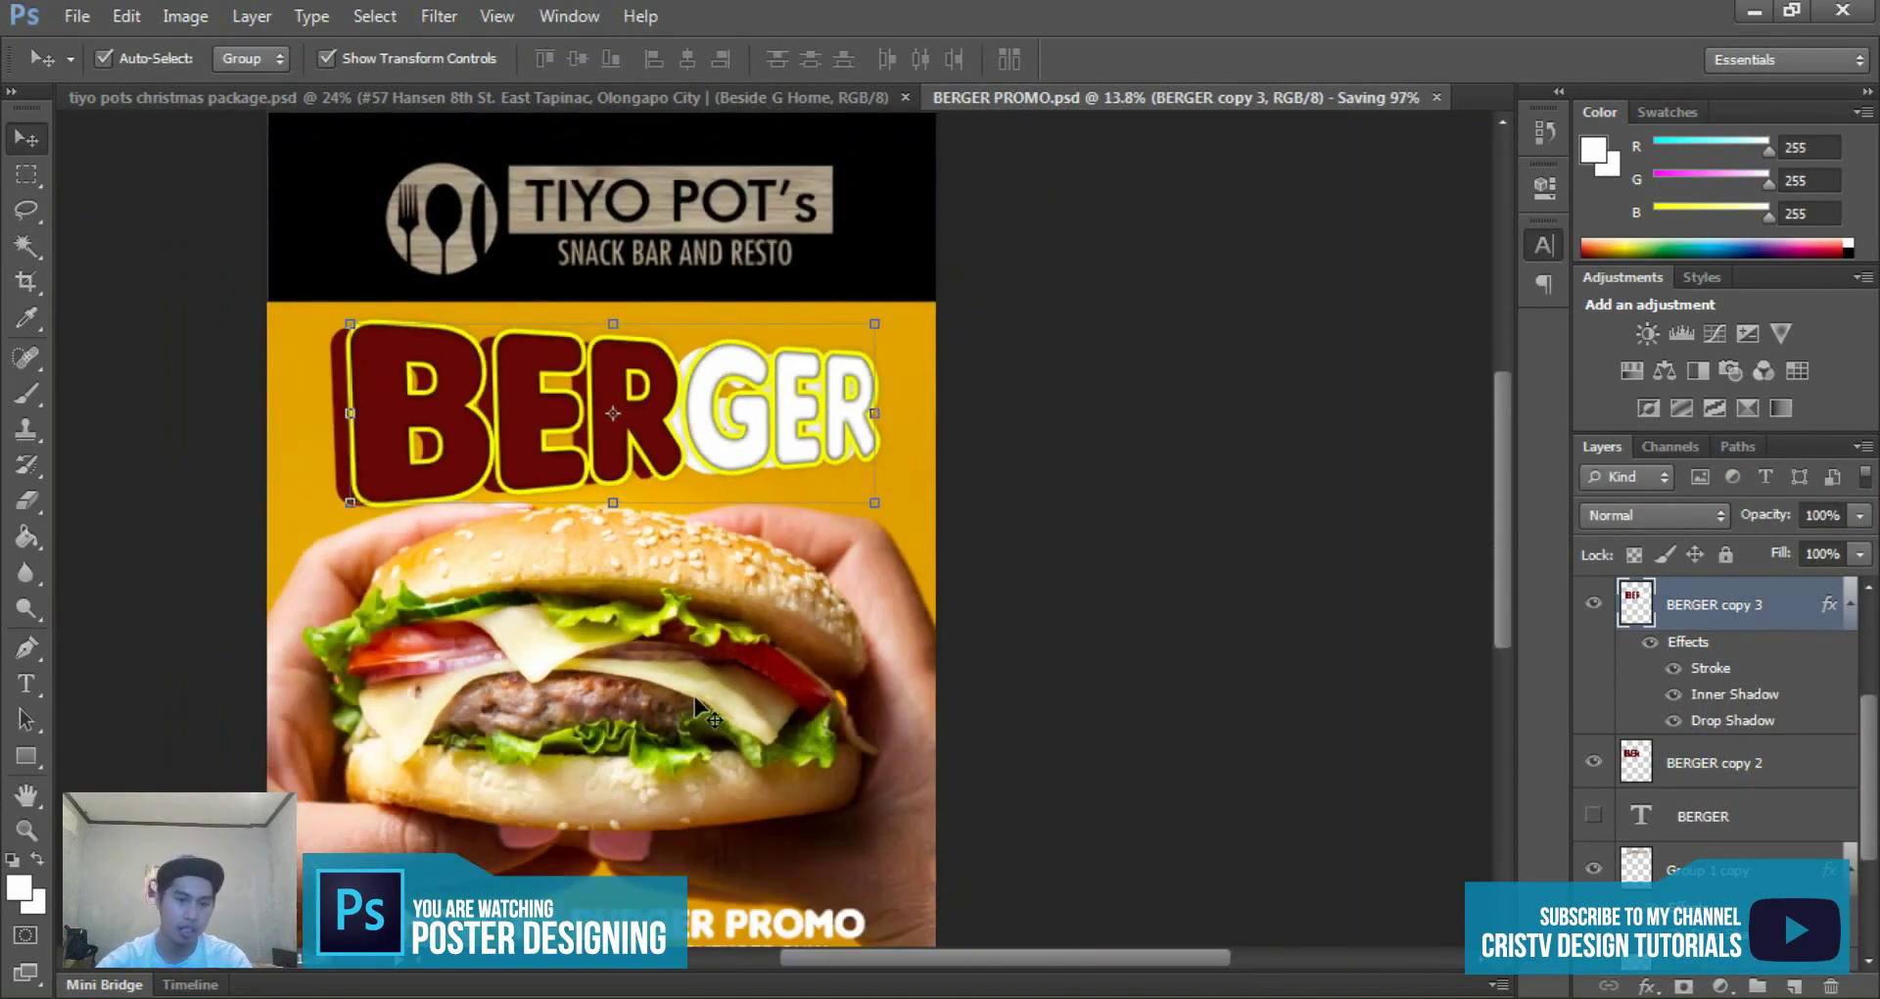
pyautogui.scroll(2, 924, 650)
pyautogui.scroll(1, 924, 650)
pyautogui.scroll(-3, 924, 649)
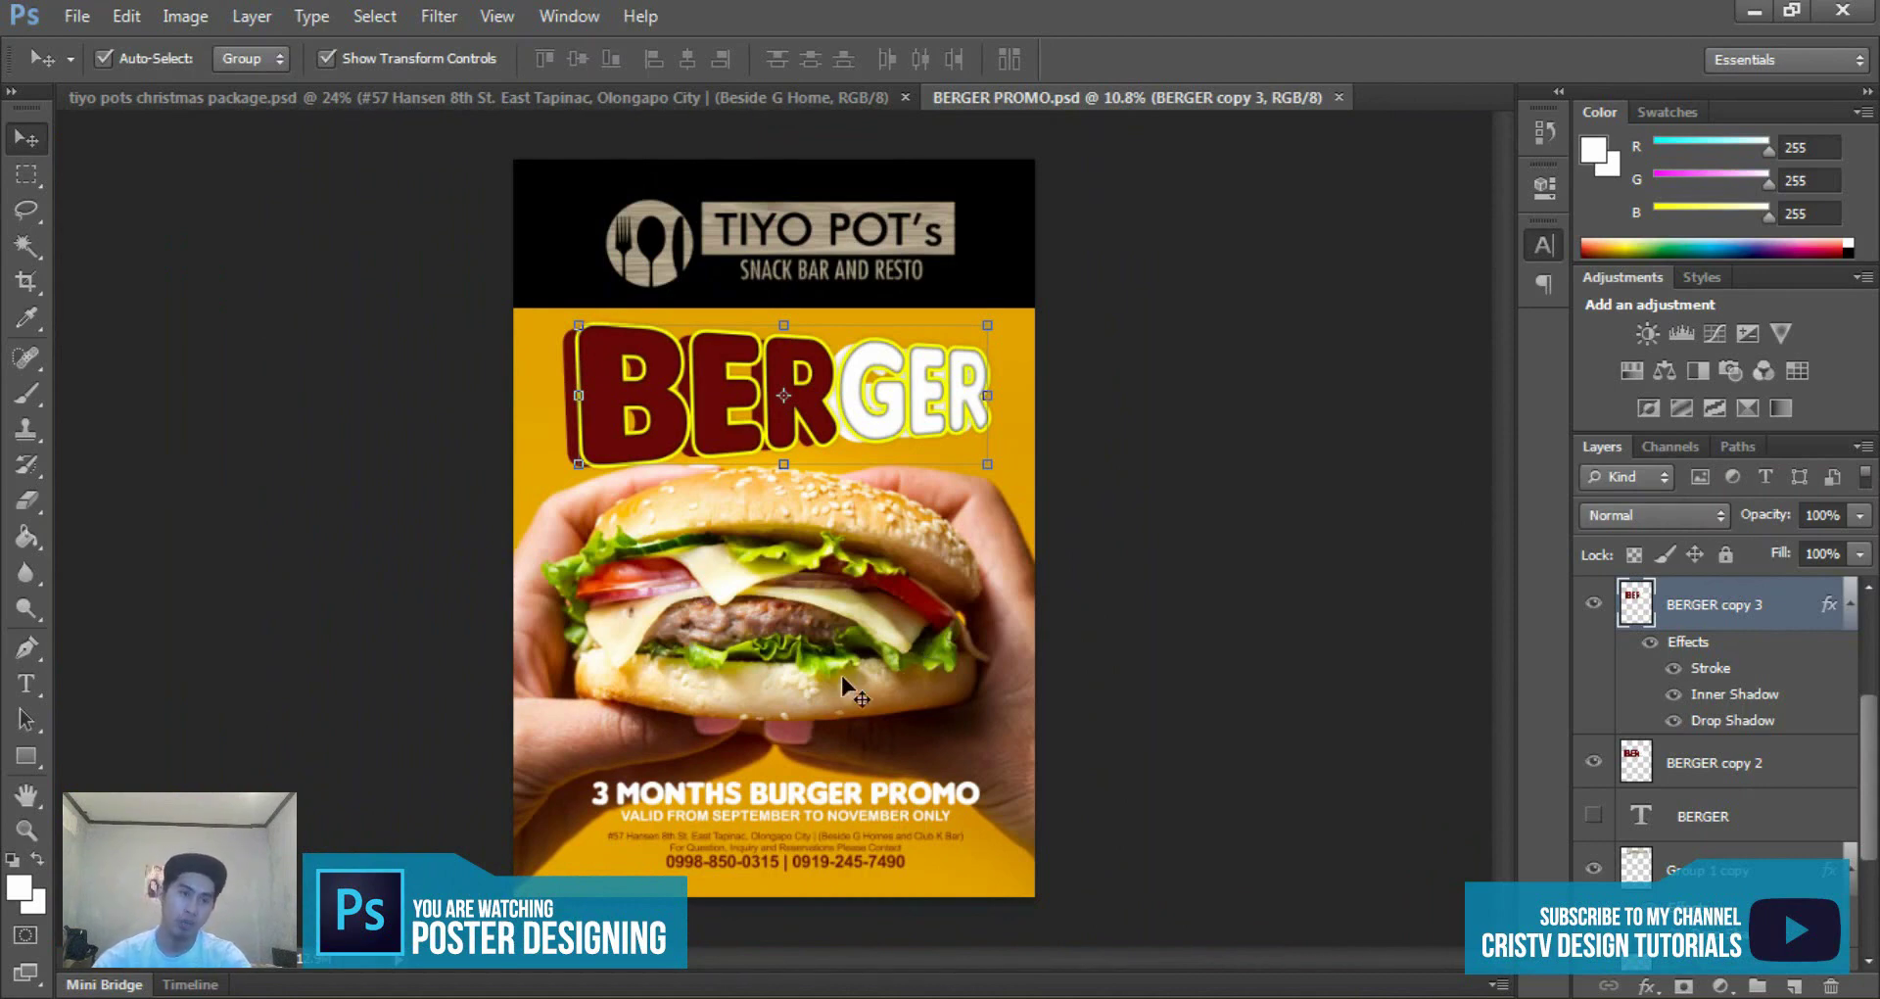
pyautogui.click(378, 608)
pyautogui.scroll(3, 840, 496)
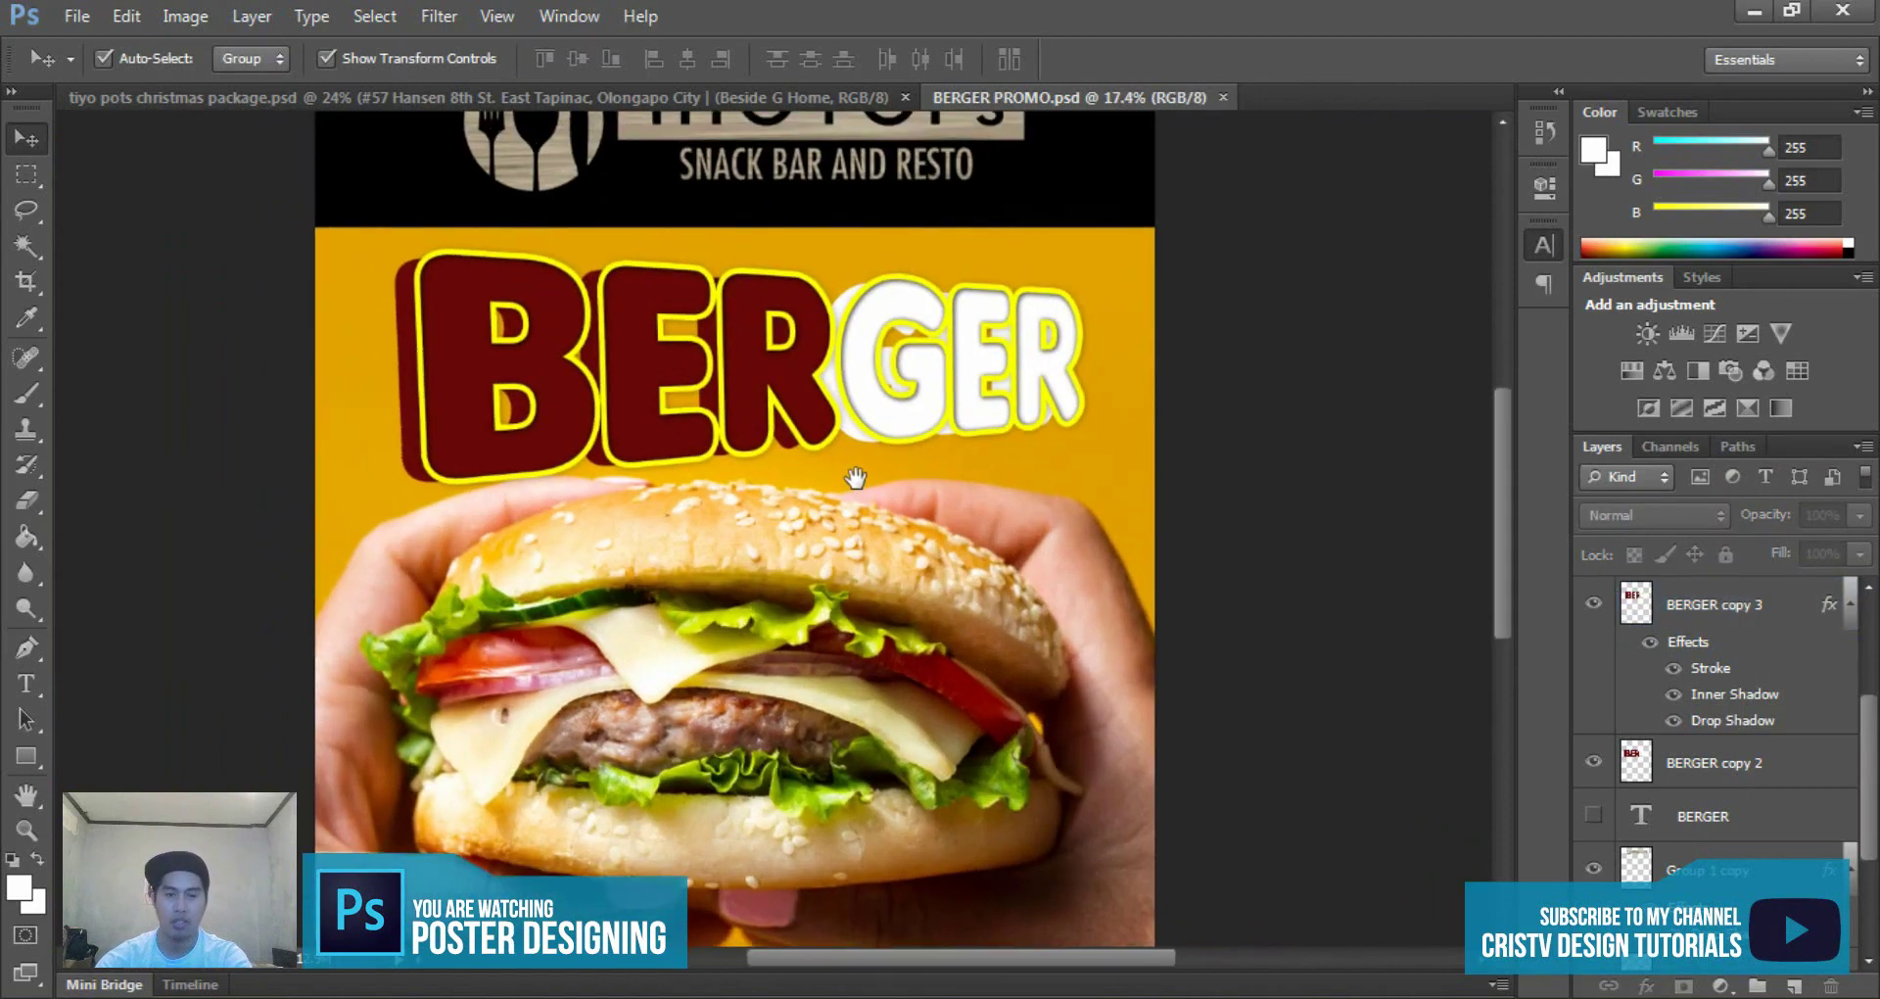
pyautogui.scroll(-3, 859, 496)
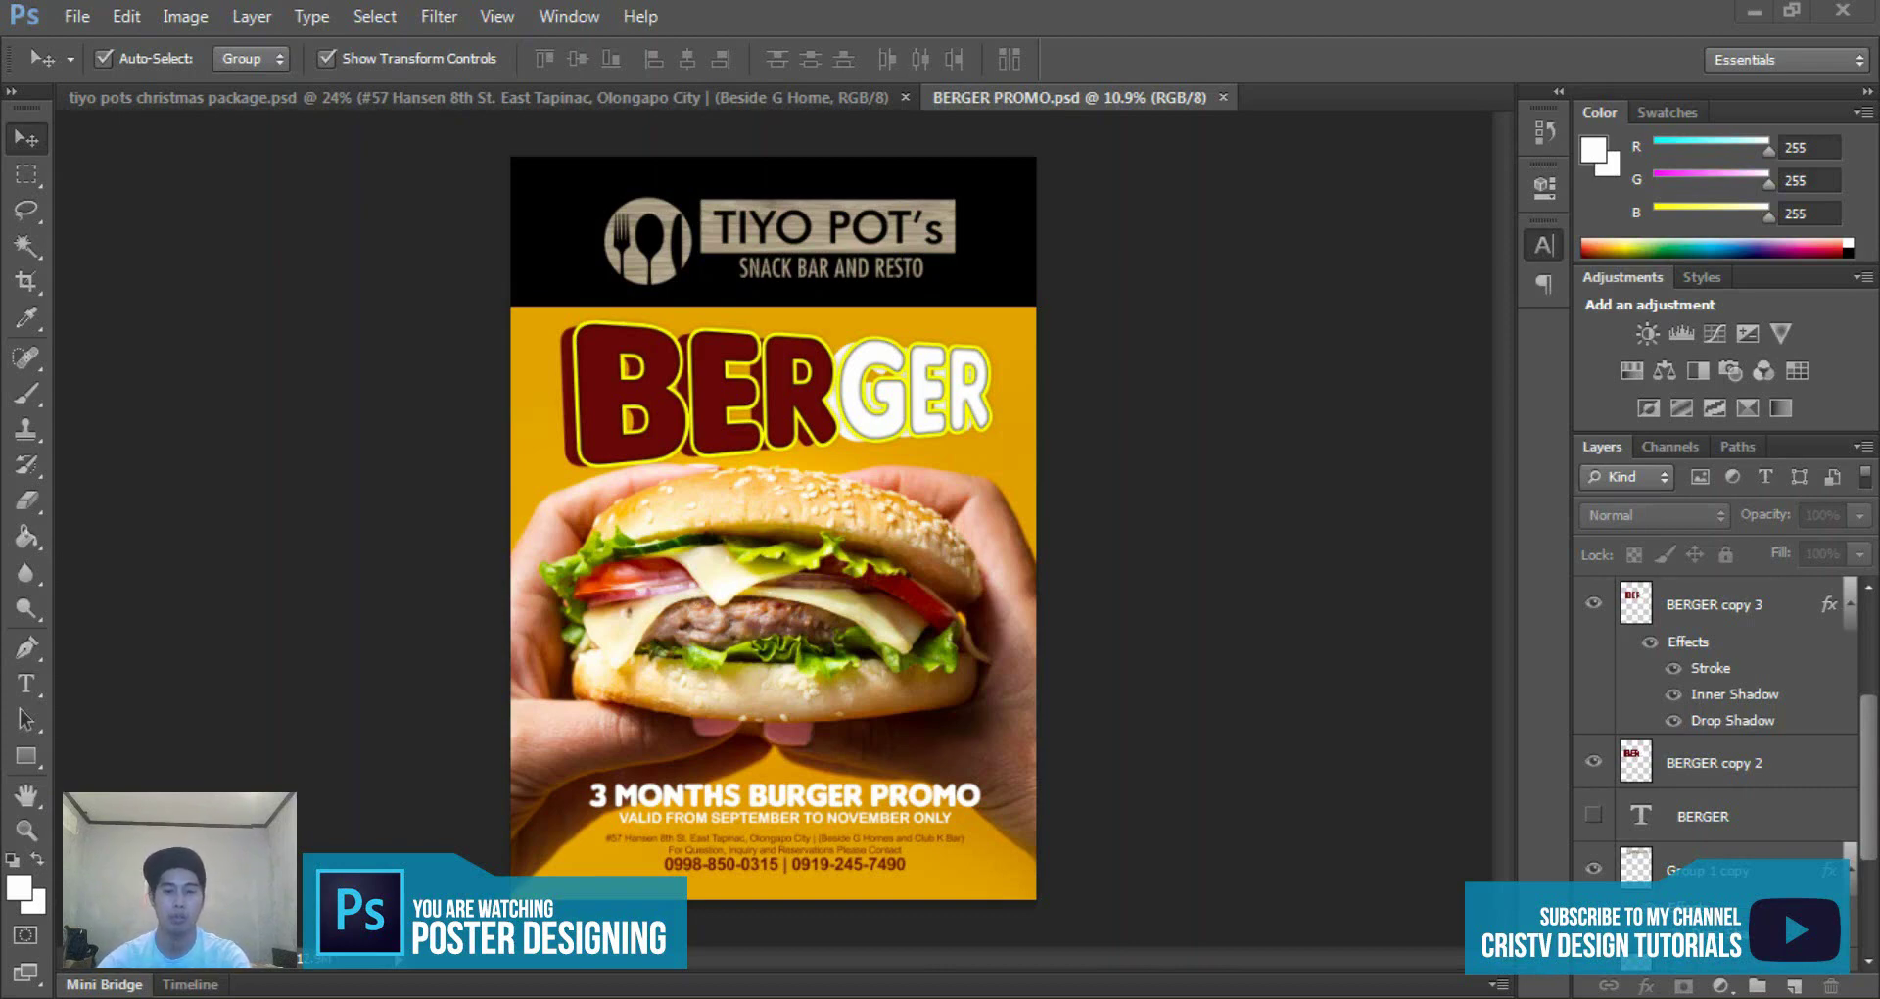
pyautogui.scroll(-1, 908, 589)
pyautogui.scroll(3, 909, 589)
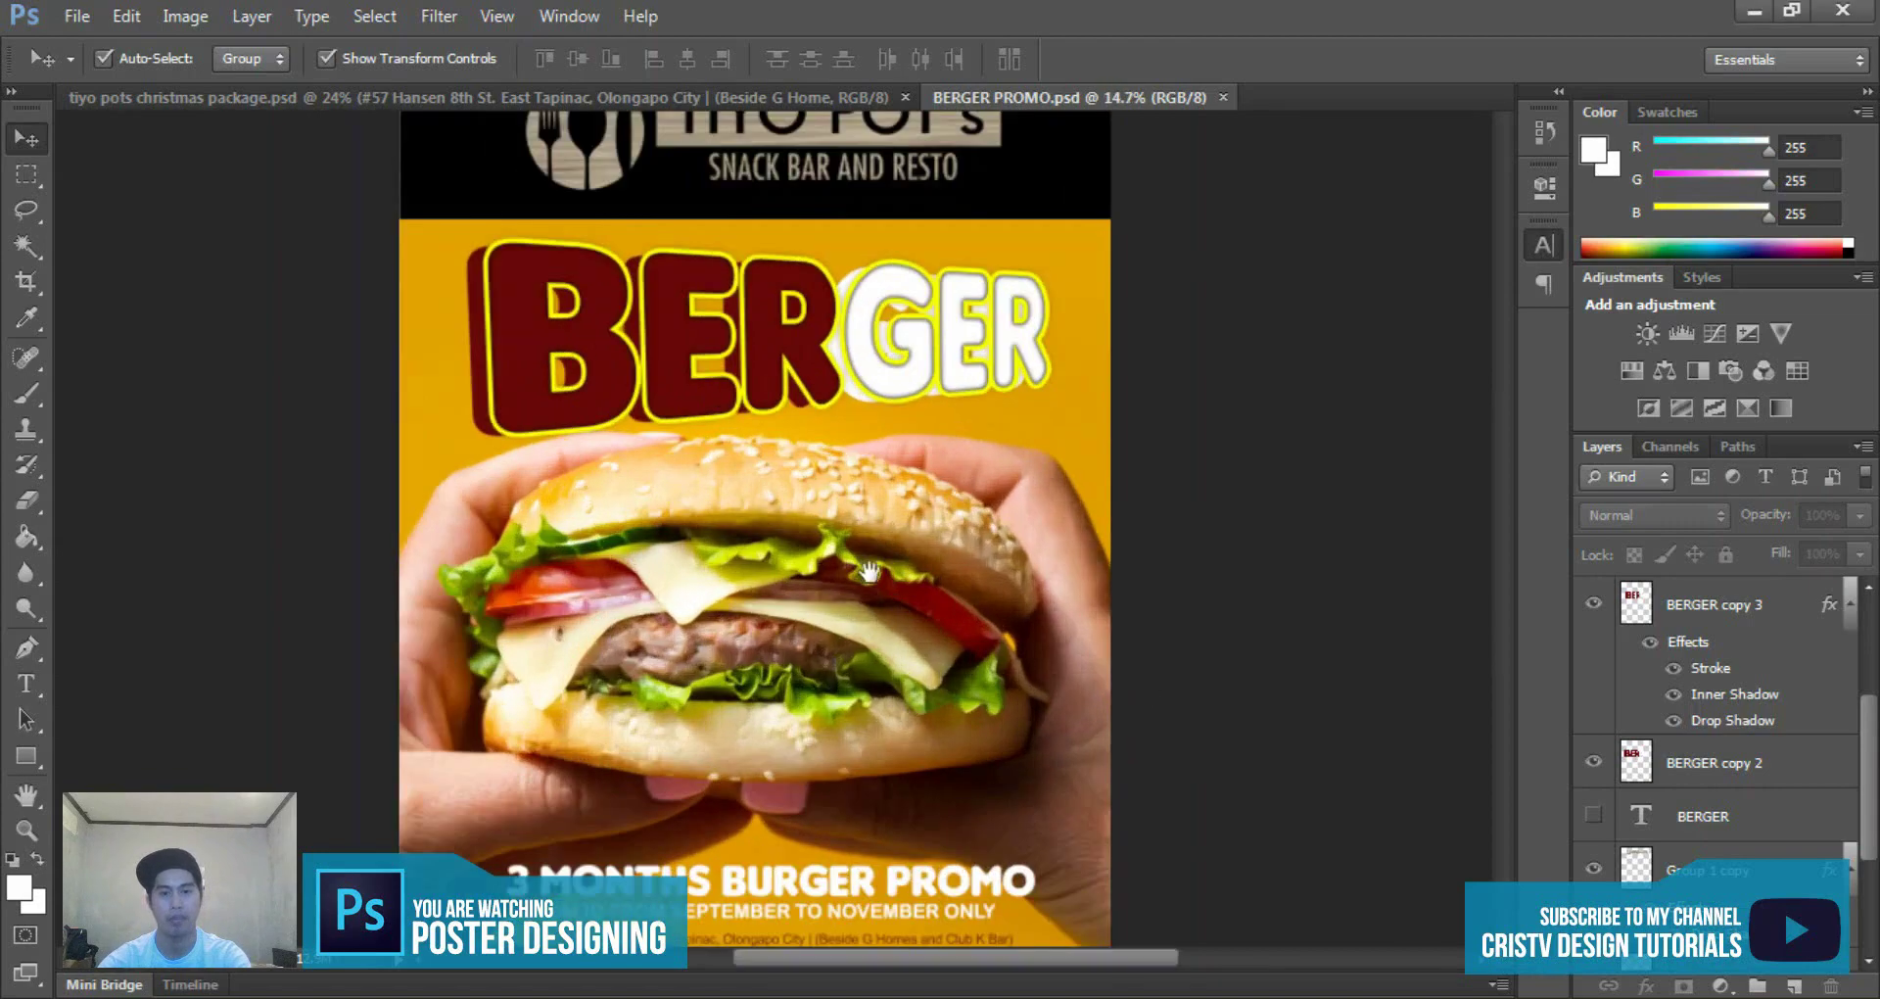
pyautogui.scroll(-3, 878, 486)
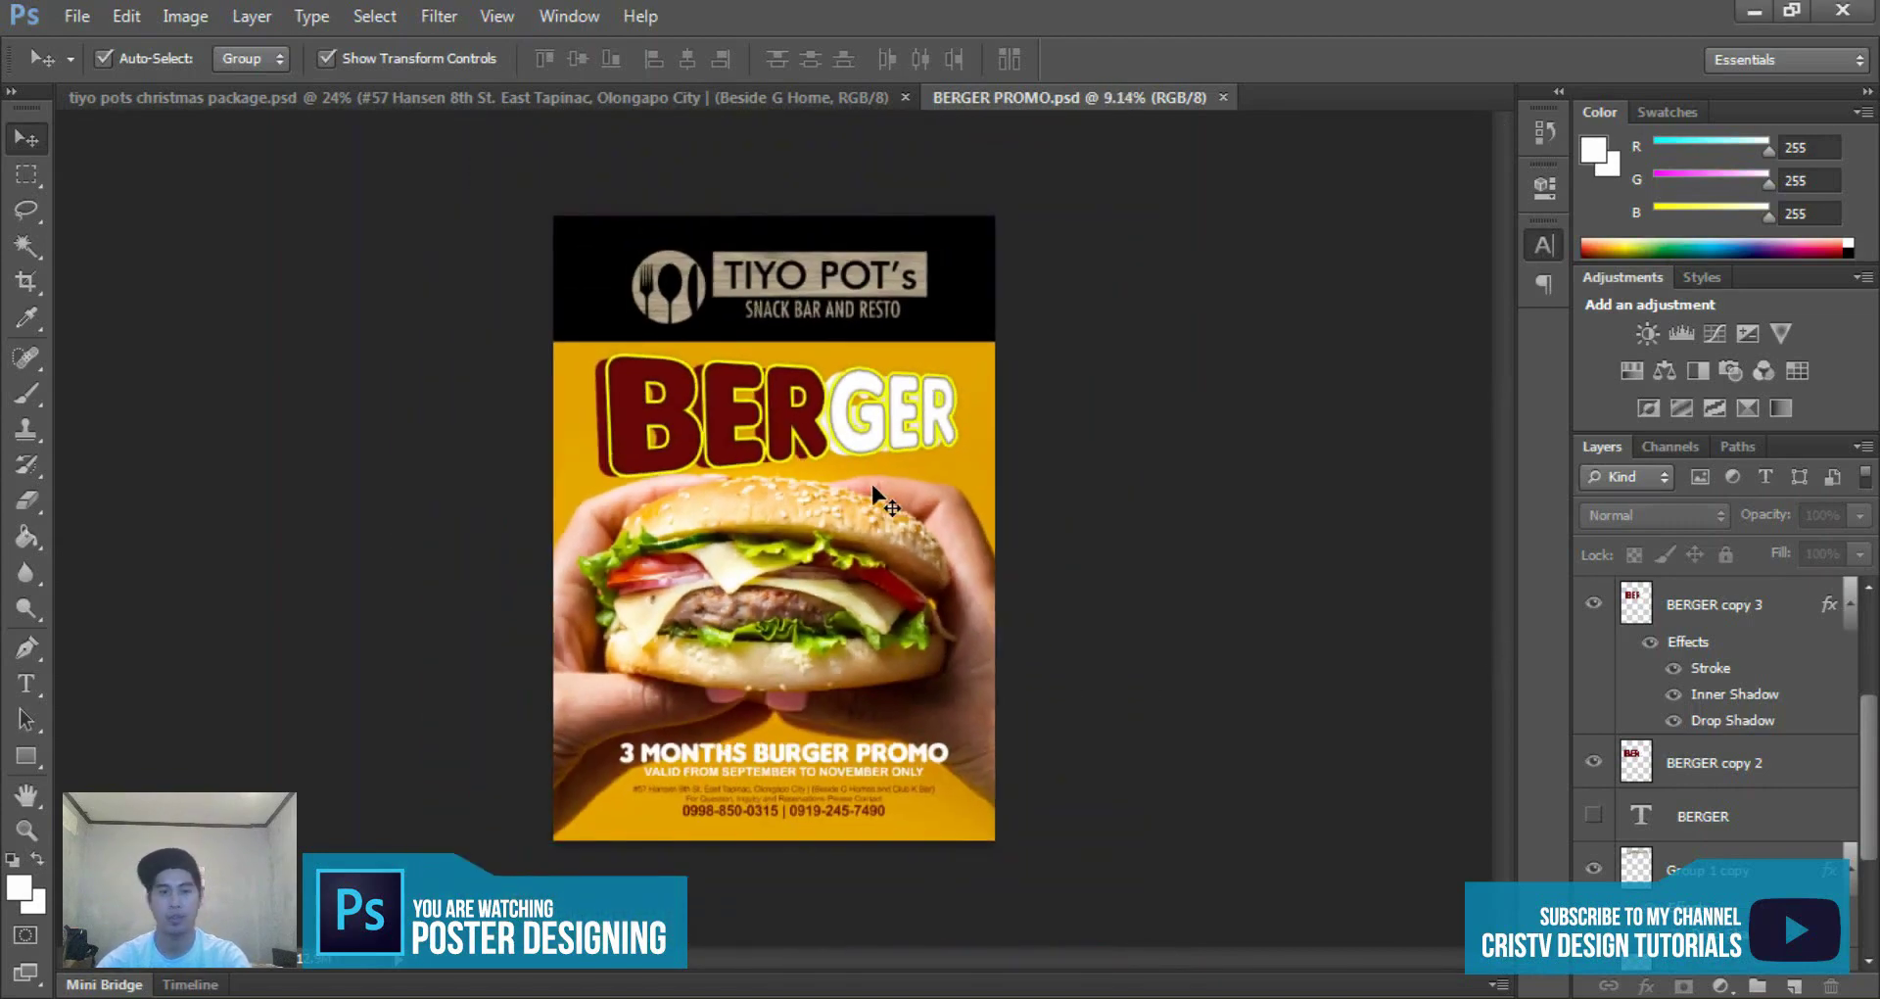
pyautogui.scroll(3, 913, 602)
pyautogui.scroll(3, 913, 602)
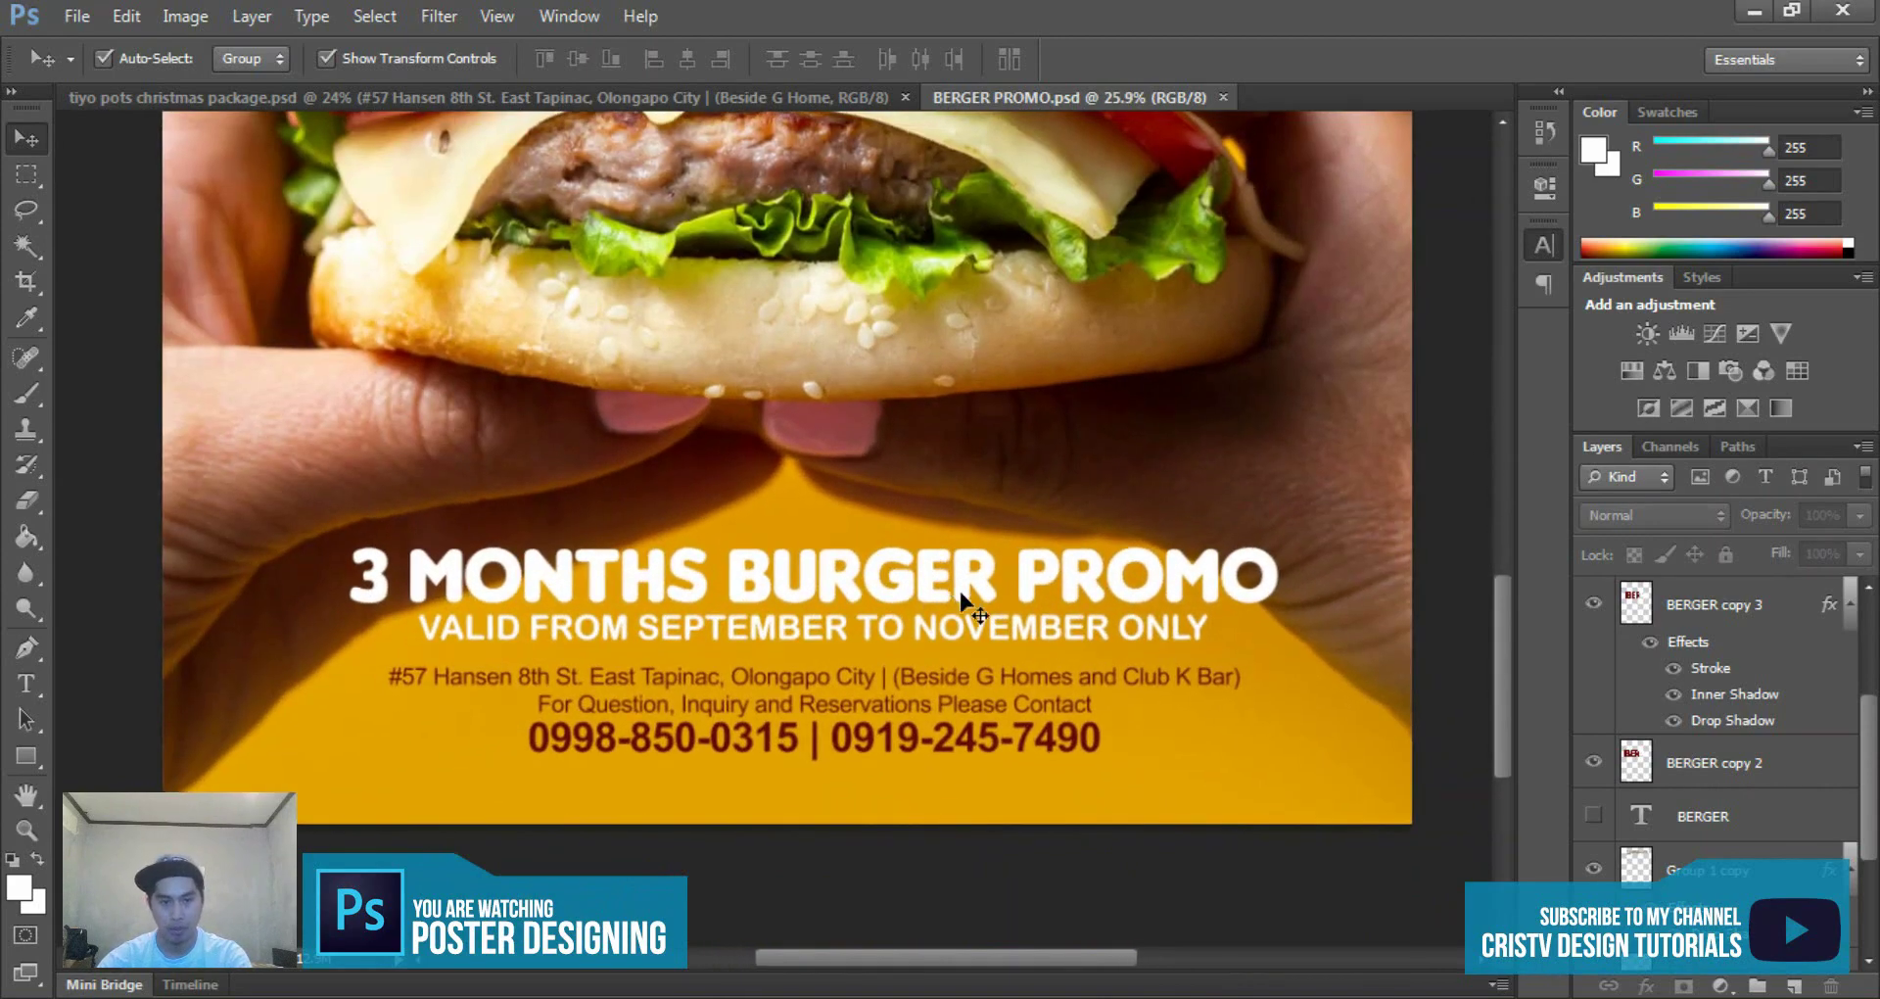
pyautogui.scroll(-2, 969, 597)
pyautogui.scroll(1, 955, 612)
pyautogui.scroll(-2, 940, 627)
pyautogui.scroll(1, 940, 641)
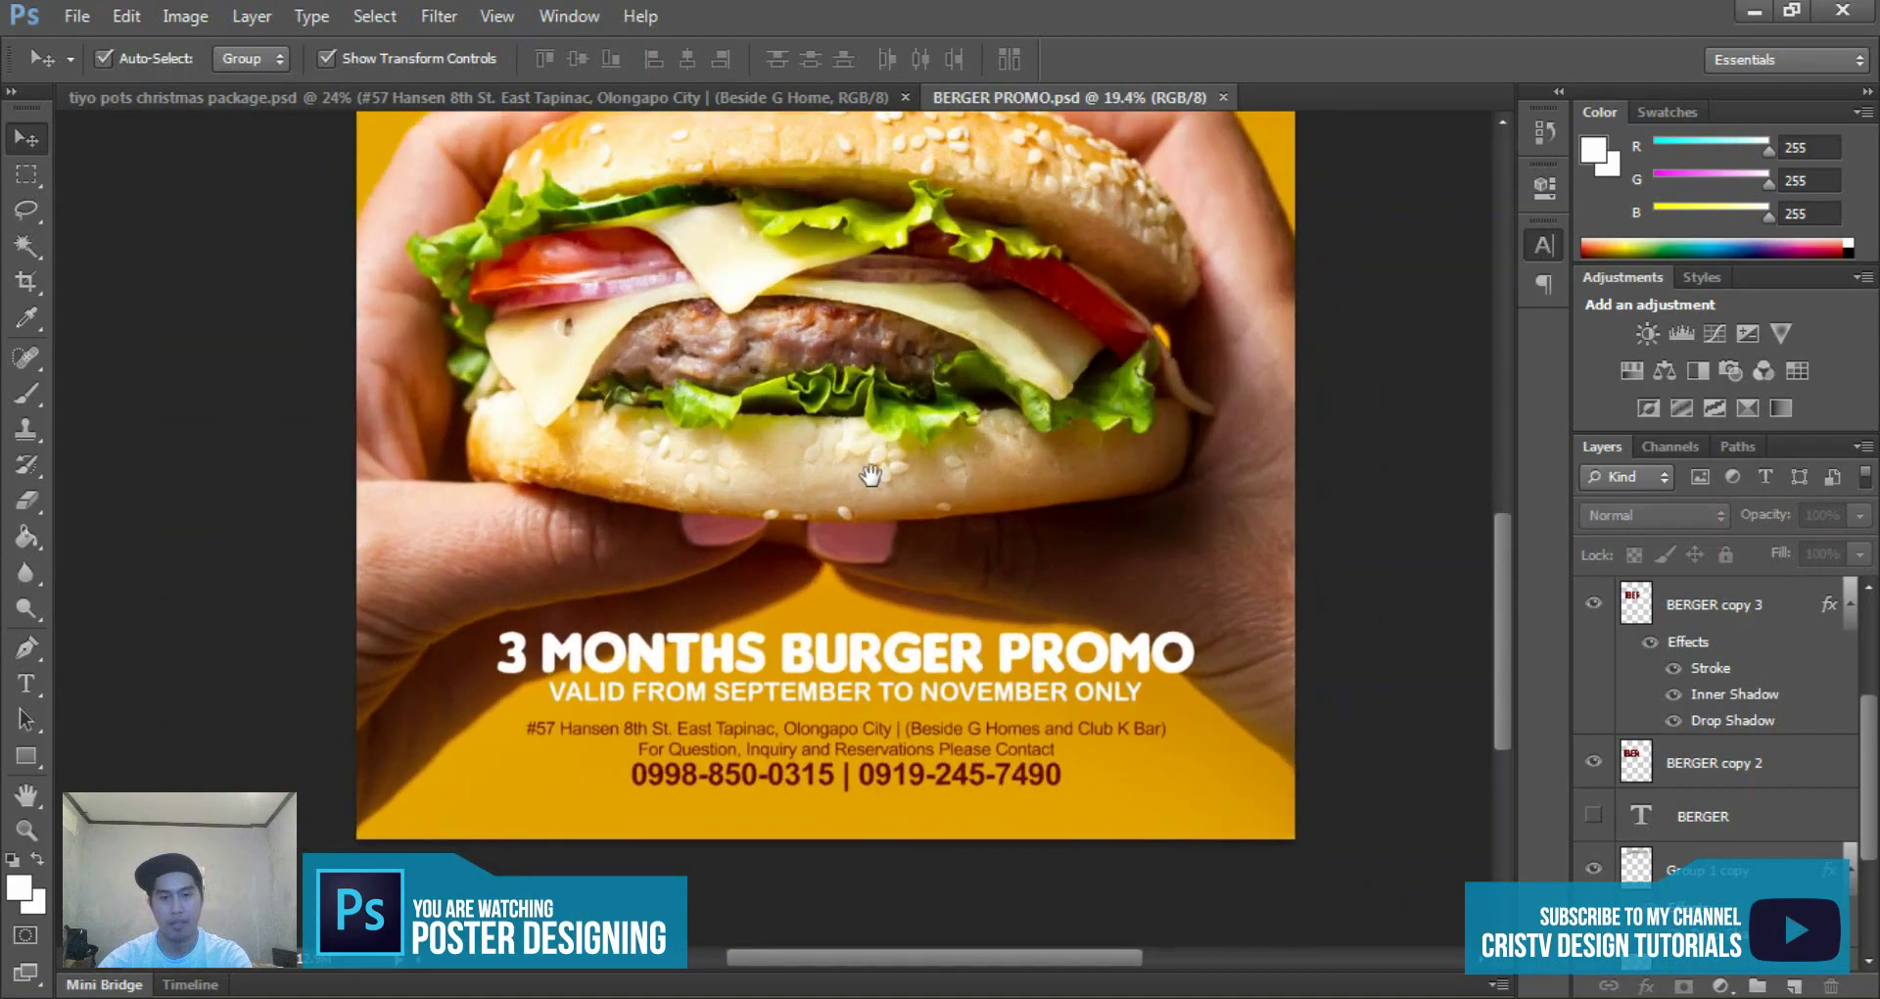
pyautogui.scroll(5, 832, 529)
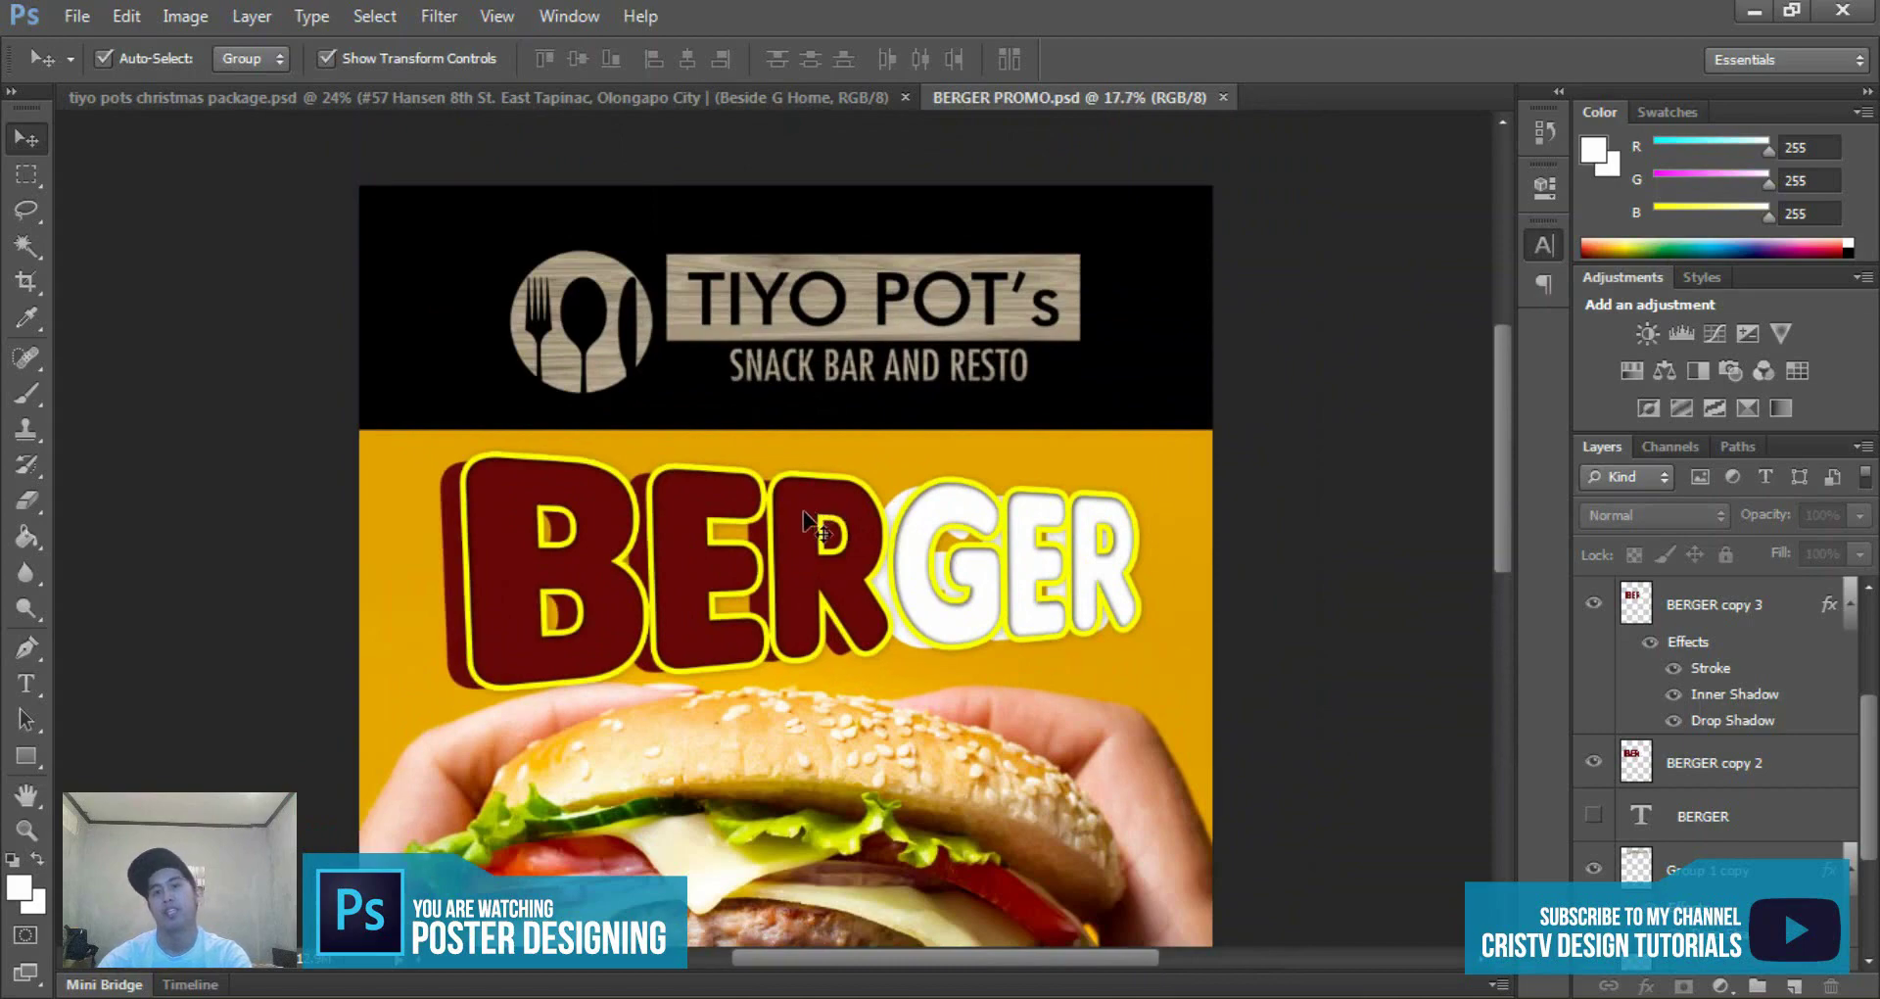
pyautogui.scroll(-3, 828, 514)
pyautogui.scroll(1, 737, 443)
pyautogui.scroll(1, 736, 443)
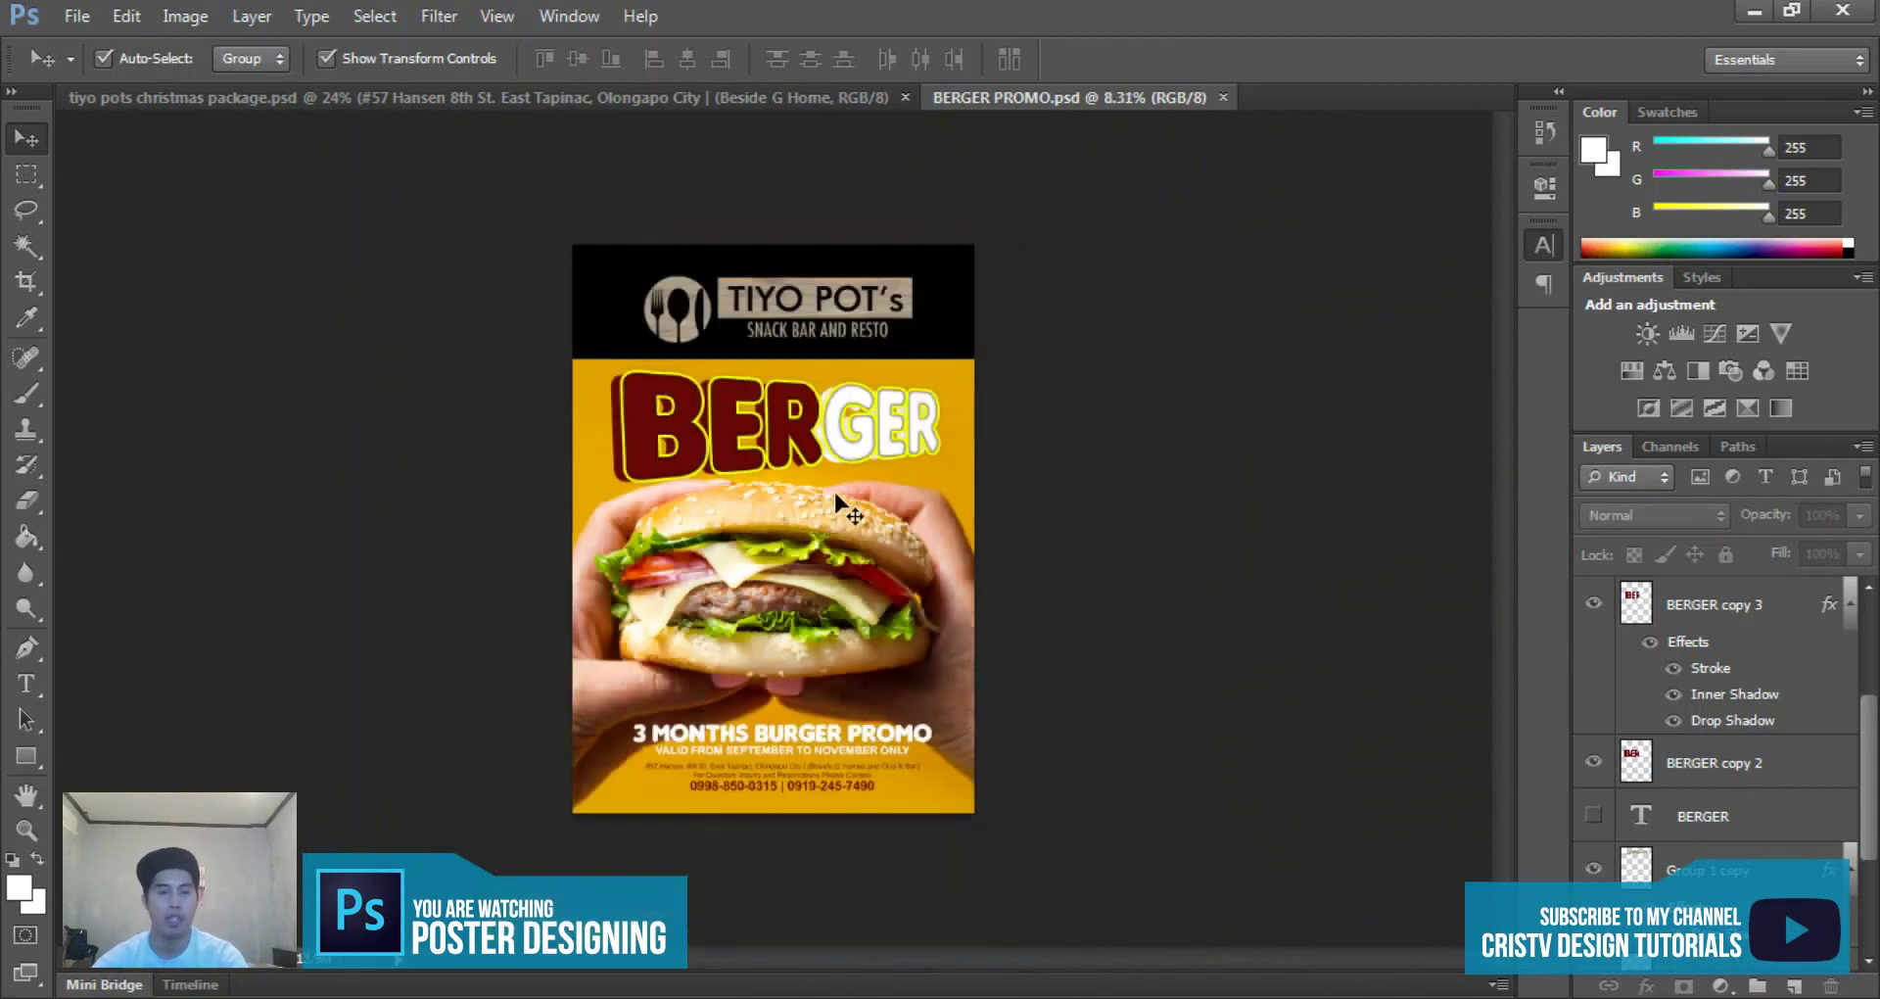
pyautogui.scroll(1, 832, 488)
pyautogui.scroll(-1, 801, 419)
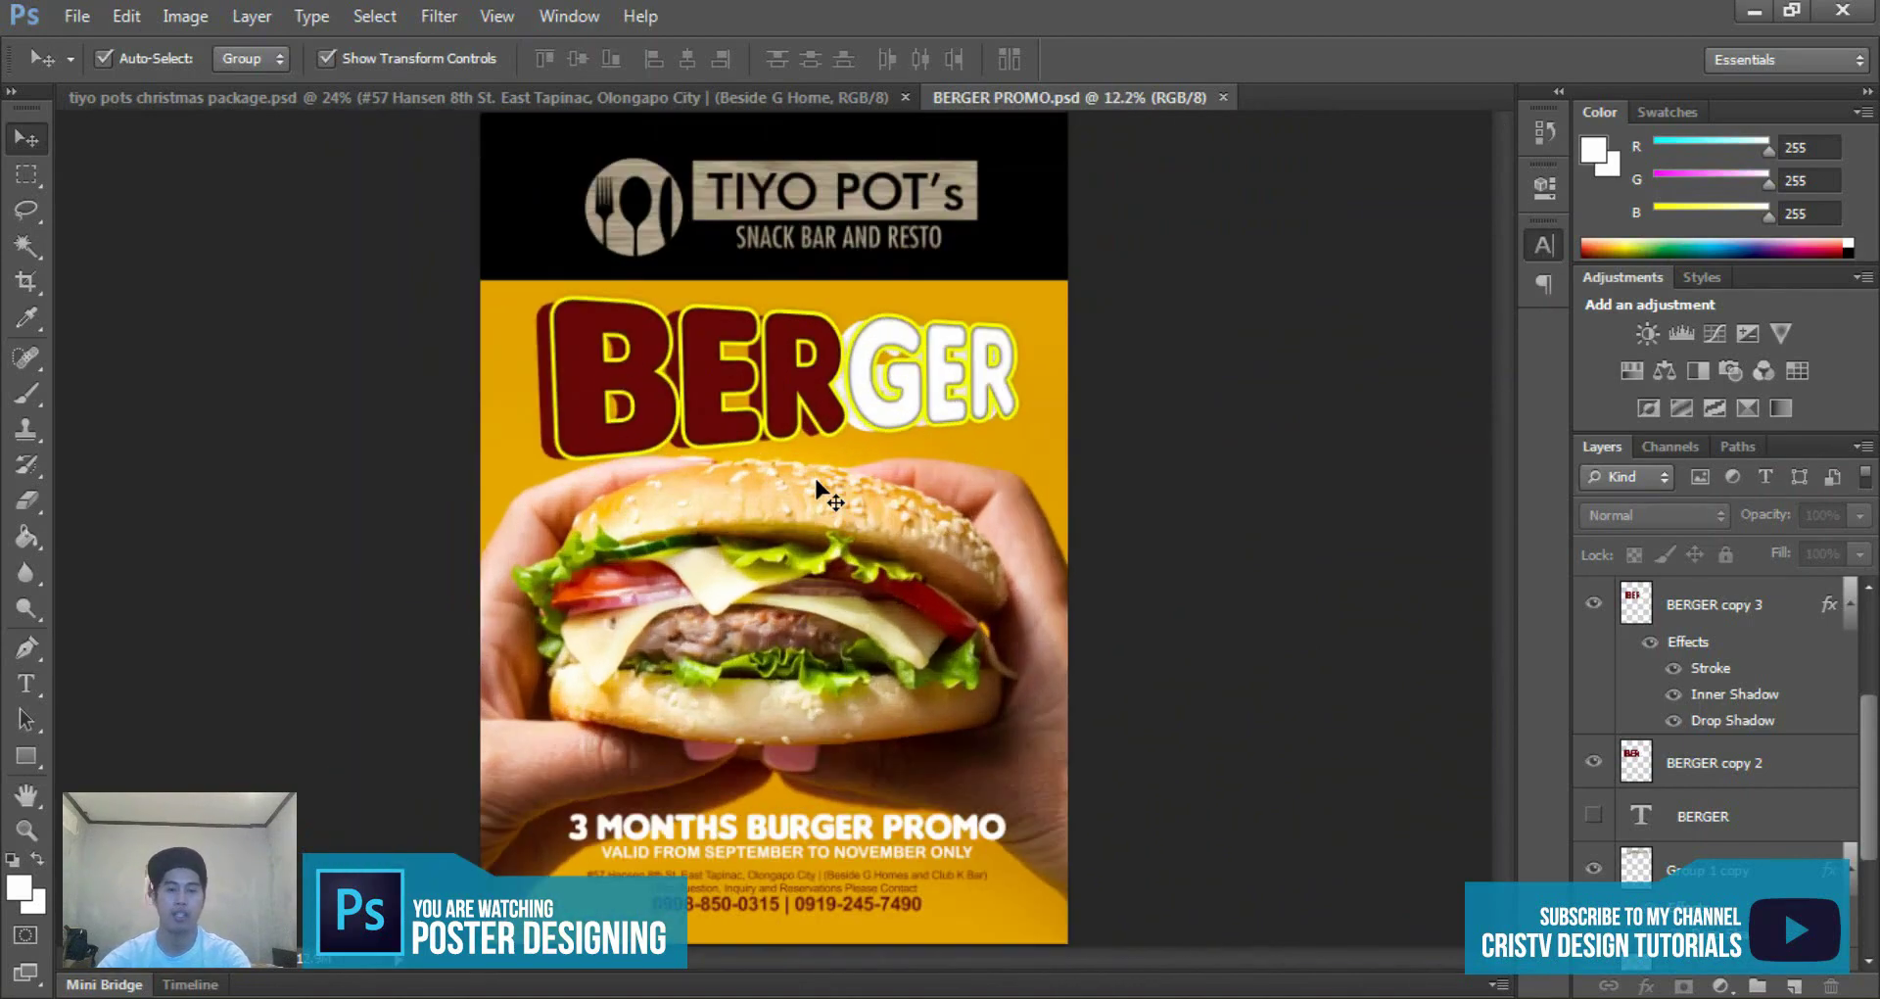
pyautogui.scroll(1, 816, 483)
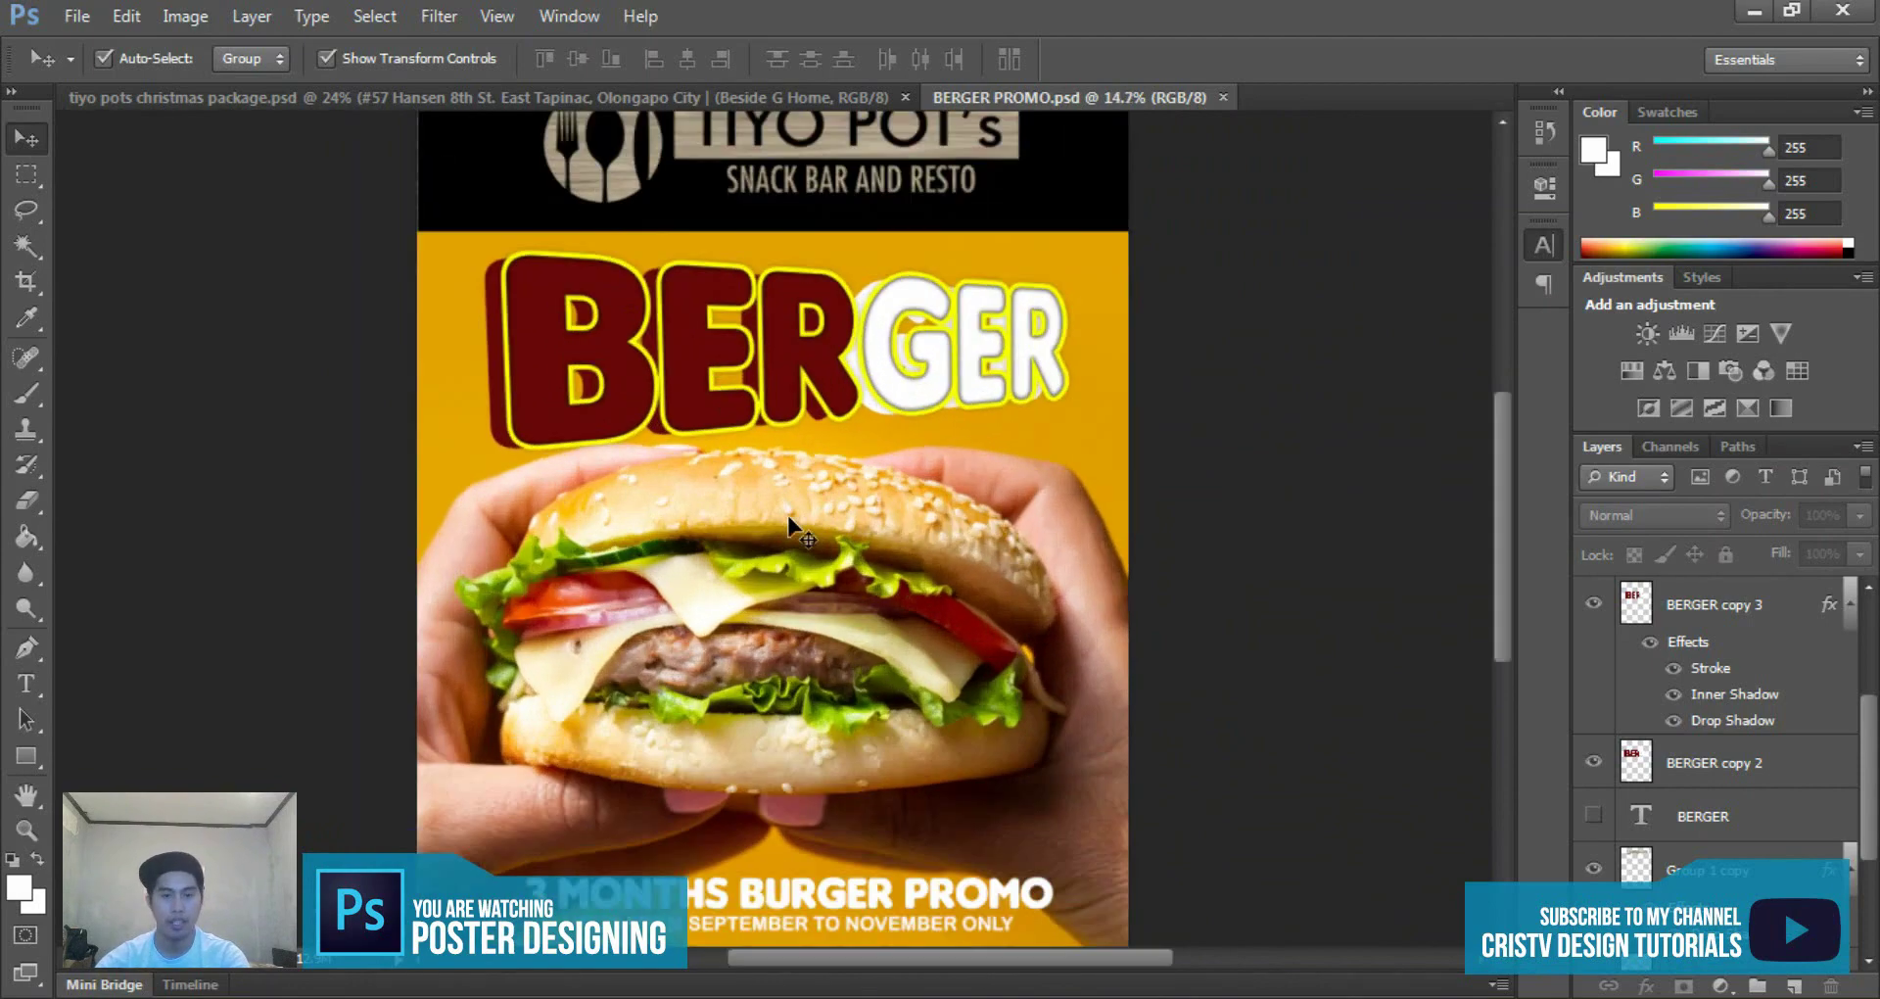
pyautogui.scroll(-1, 994, 462)
pyautogui.scroll(1, 1007, 474)
pyautogui.scroll(-1, 839, 369)
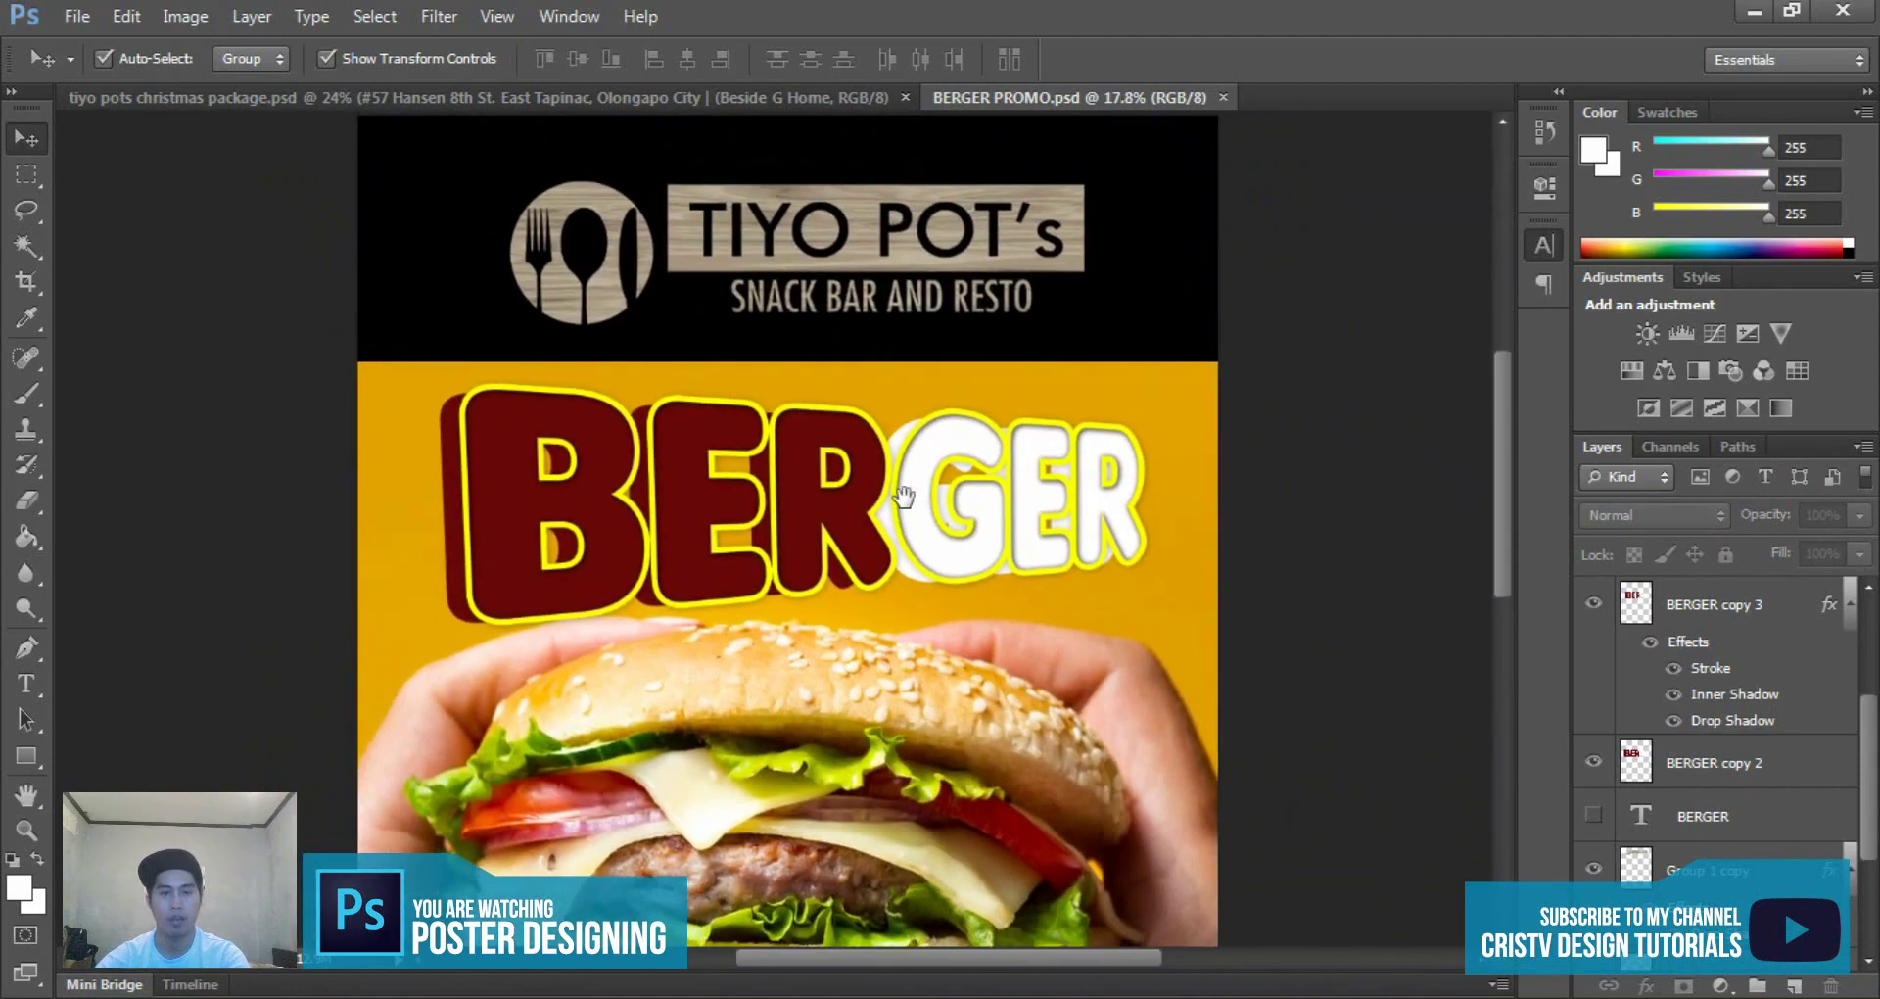
pyautogui.scroll(-1, 898, 496)
pyautogui.scroll(-1, 857, 409)
pyautogui.scroll(1, 851, 404)
pyautogui.scroll(1, 839, 476)
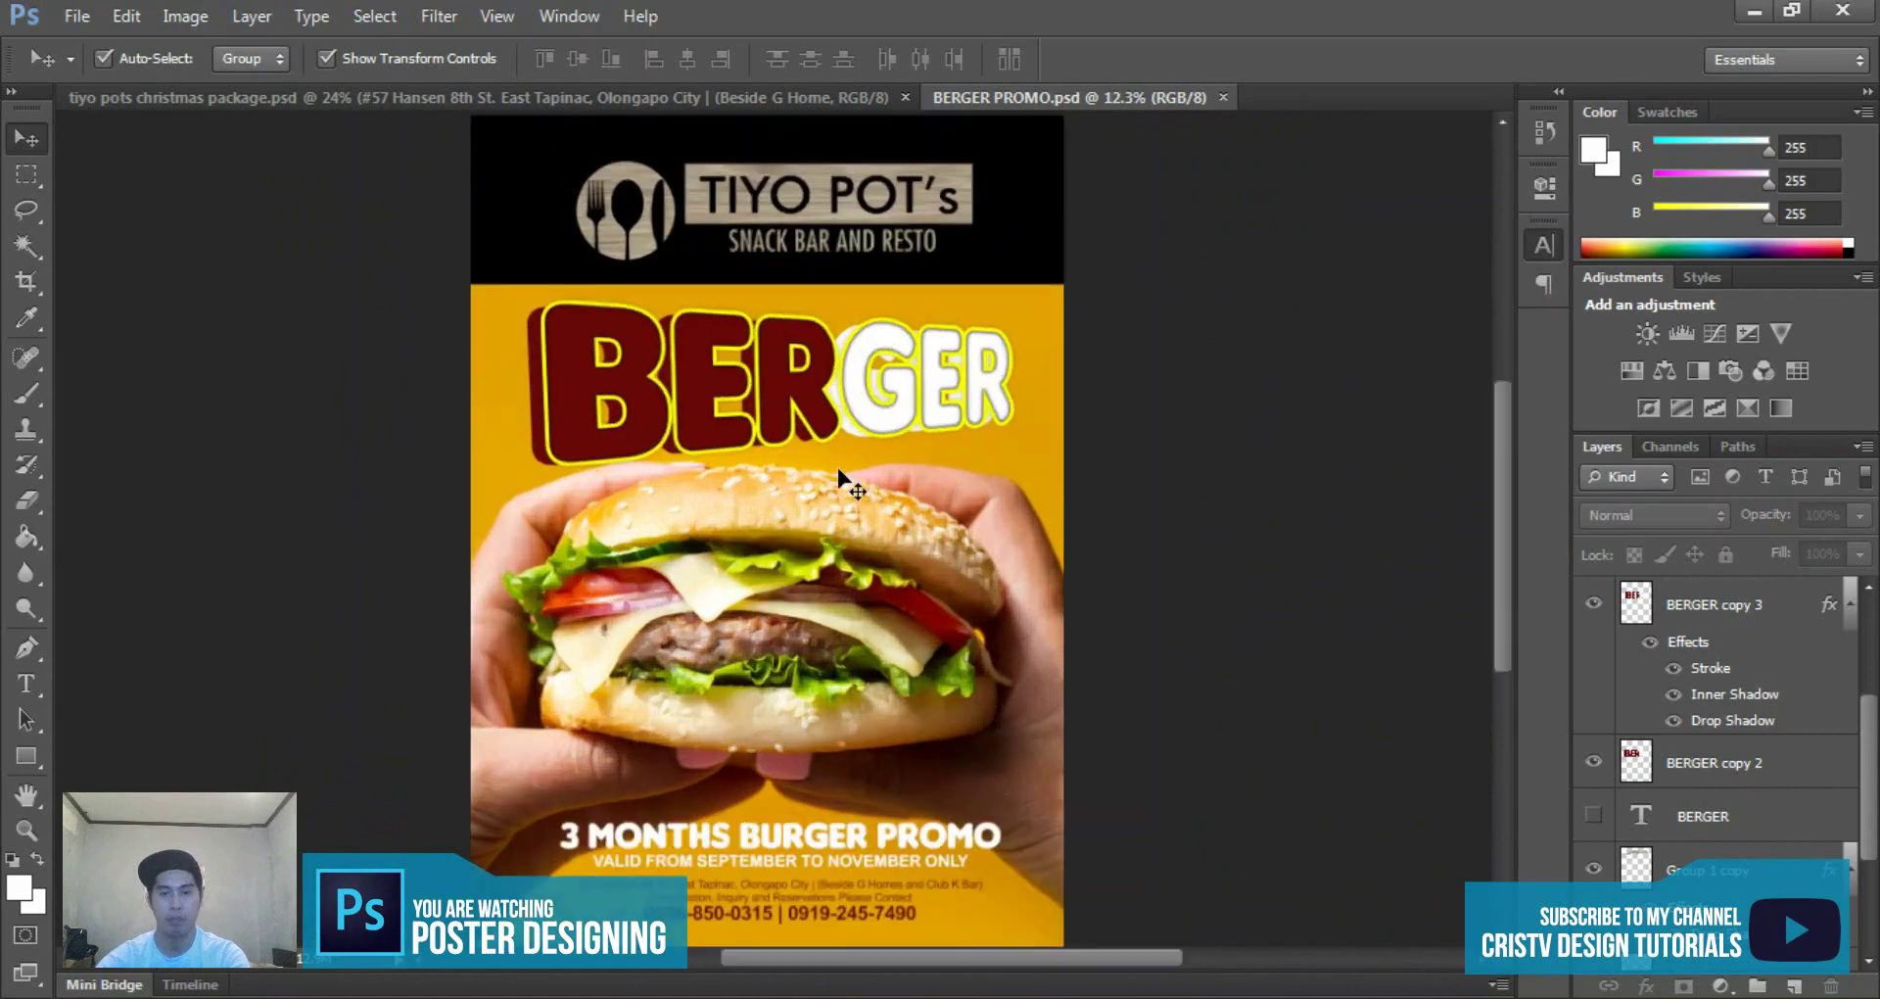
pyautogui.scroll(1, 852, 482)
pyautogui.scroll(-1, 881, 461)
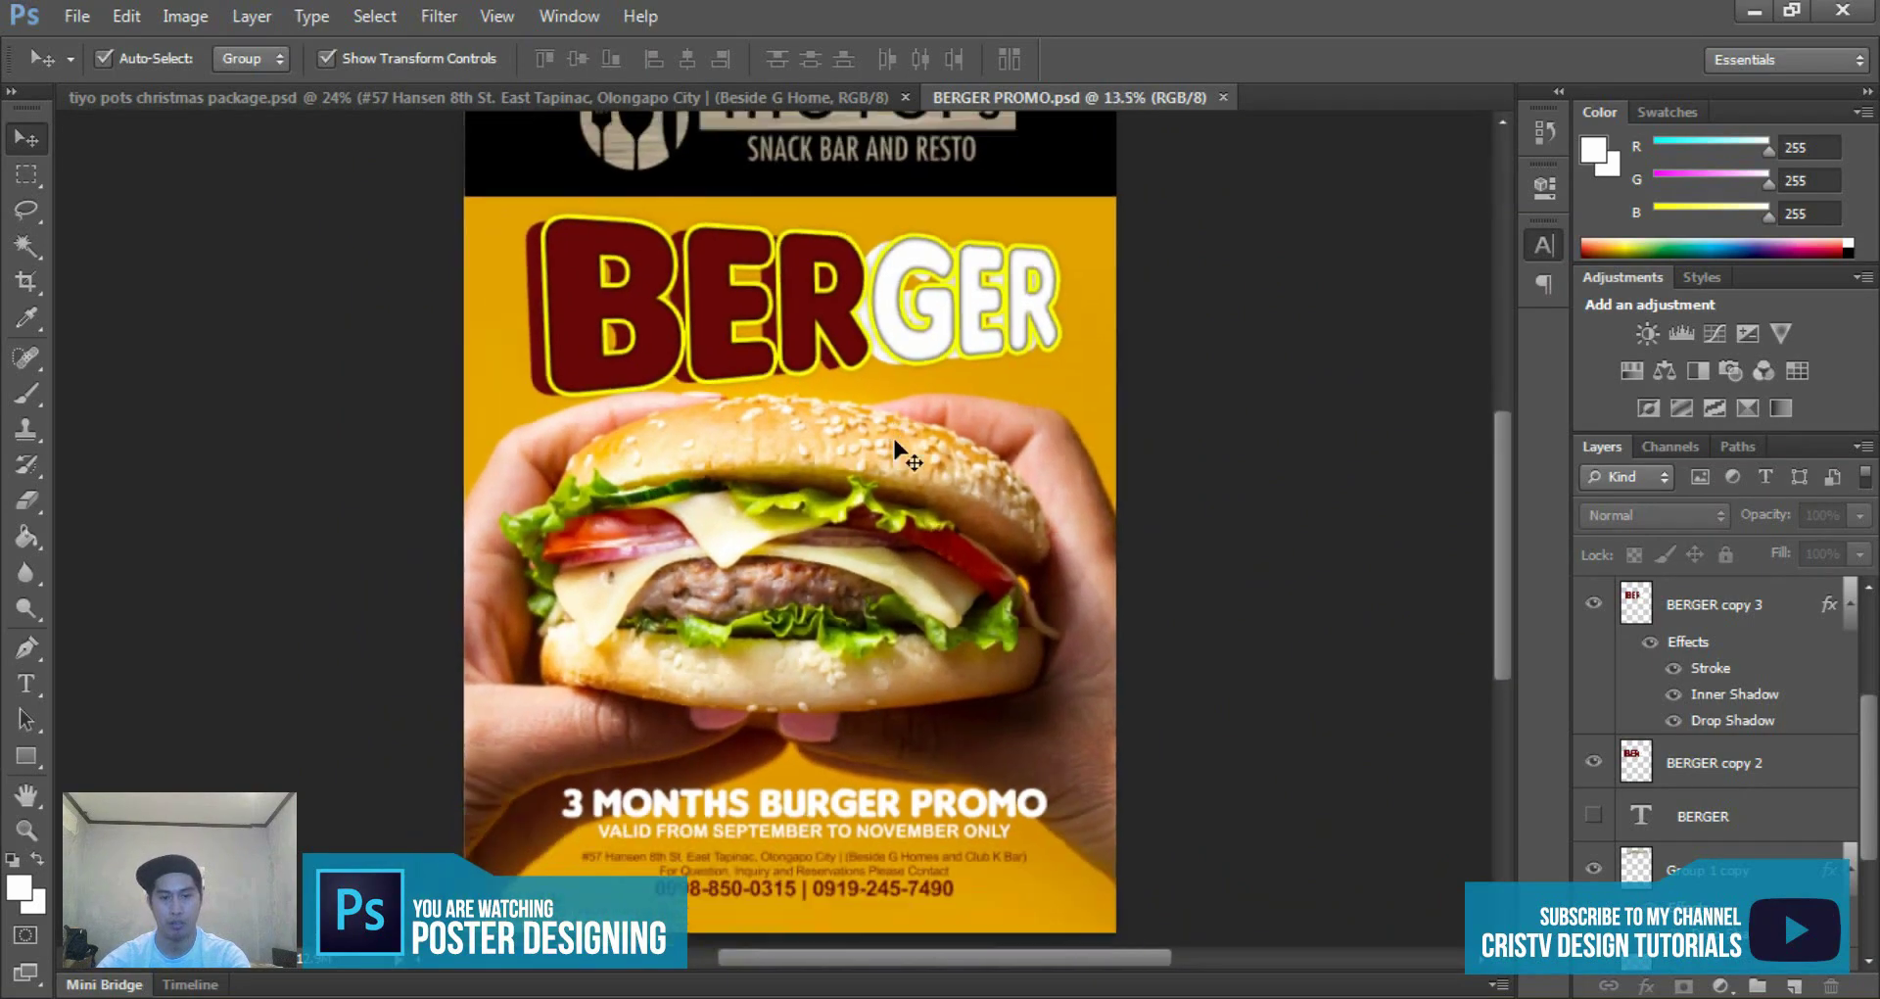
pyautogui.scroll(1, 896, 549)
# - Add a drop shadow to the 3 MONTHS BURGER PROMO headline
pyautogui.moveTo(902, 665); pyautogui.dragTo(946, 504)
pyautogui.click(965, 675)
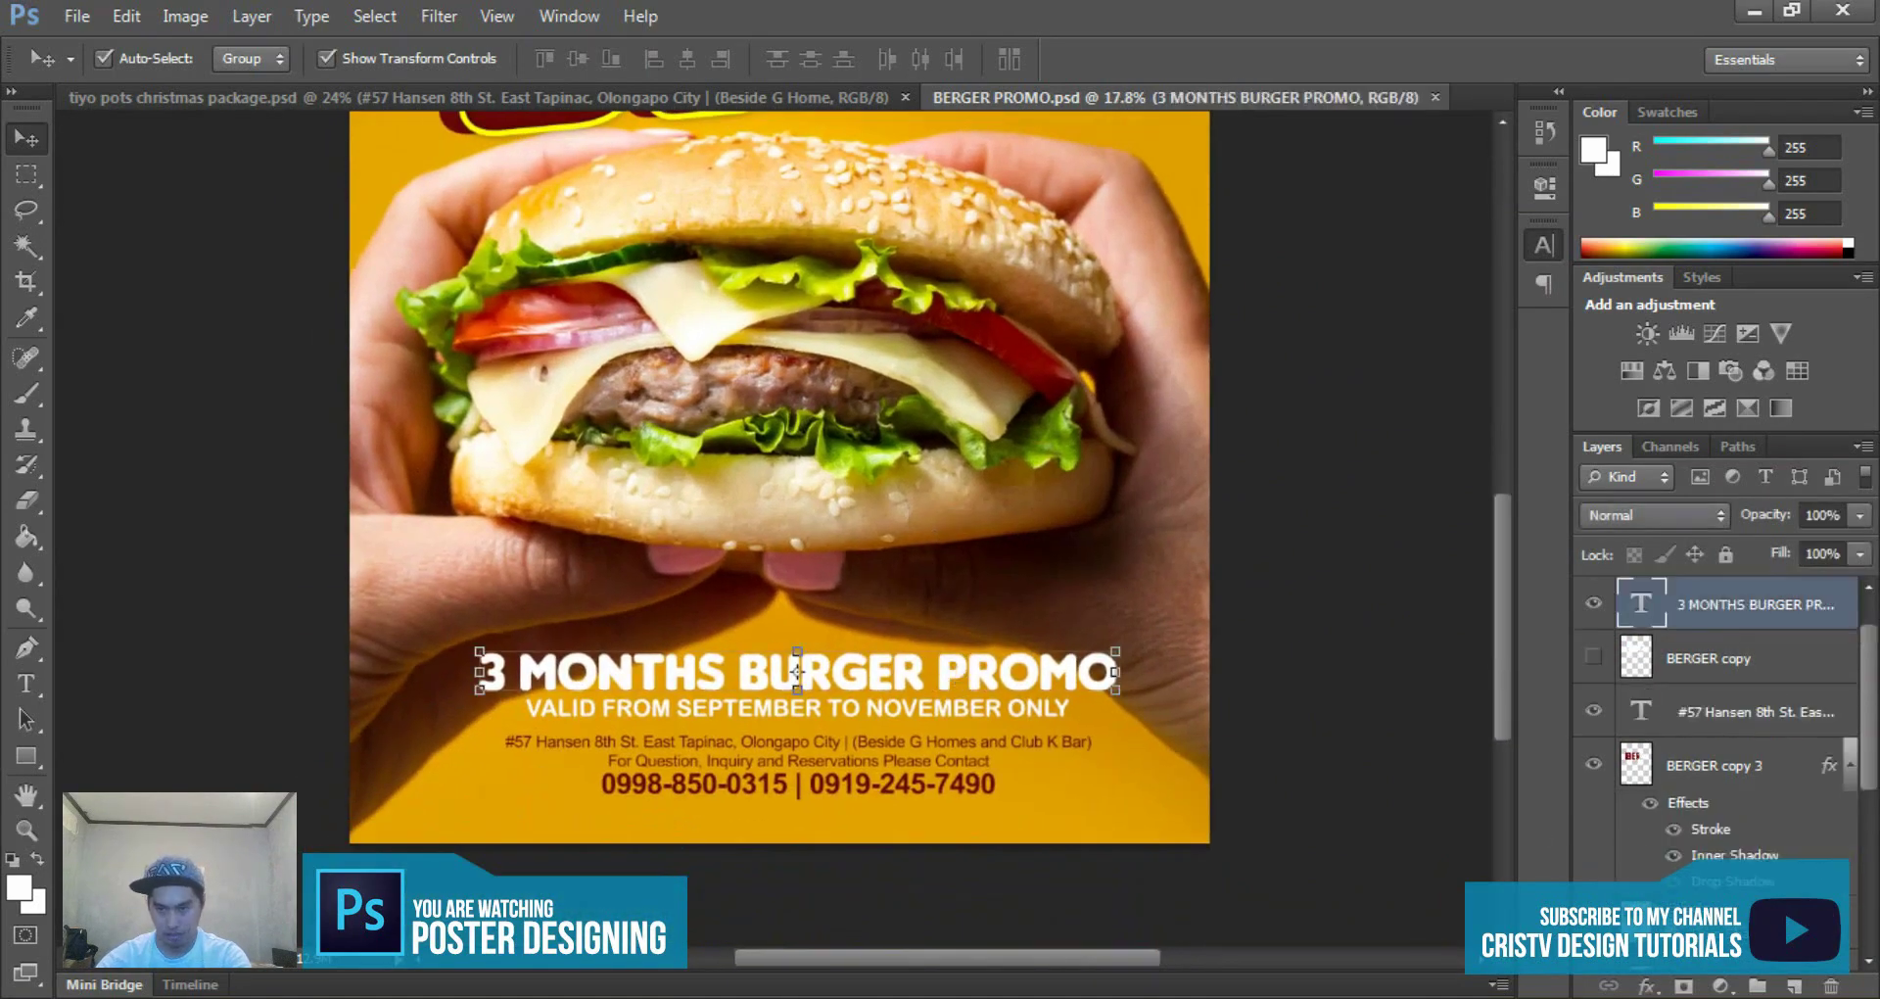
pyautogui.doubleClick(1588, 600)
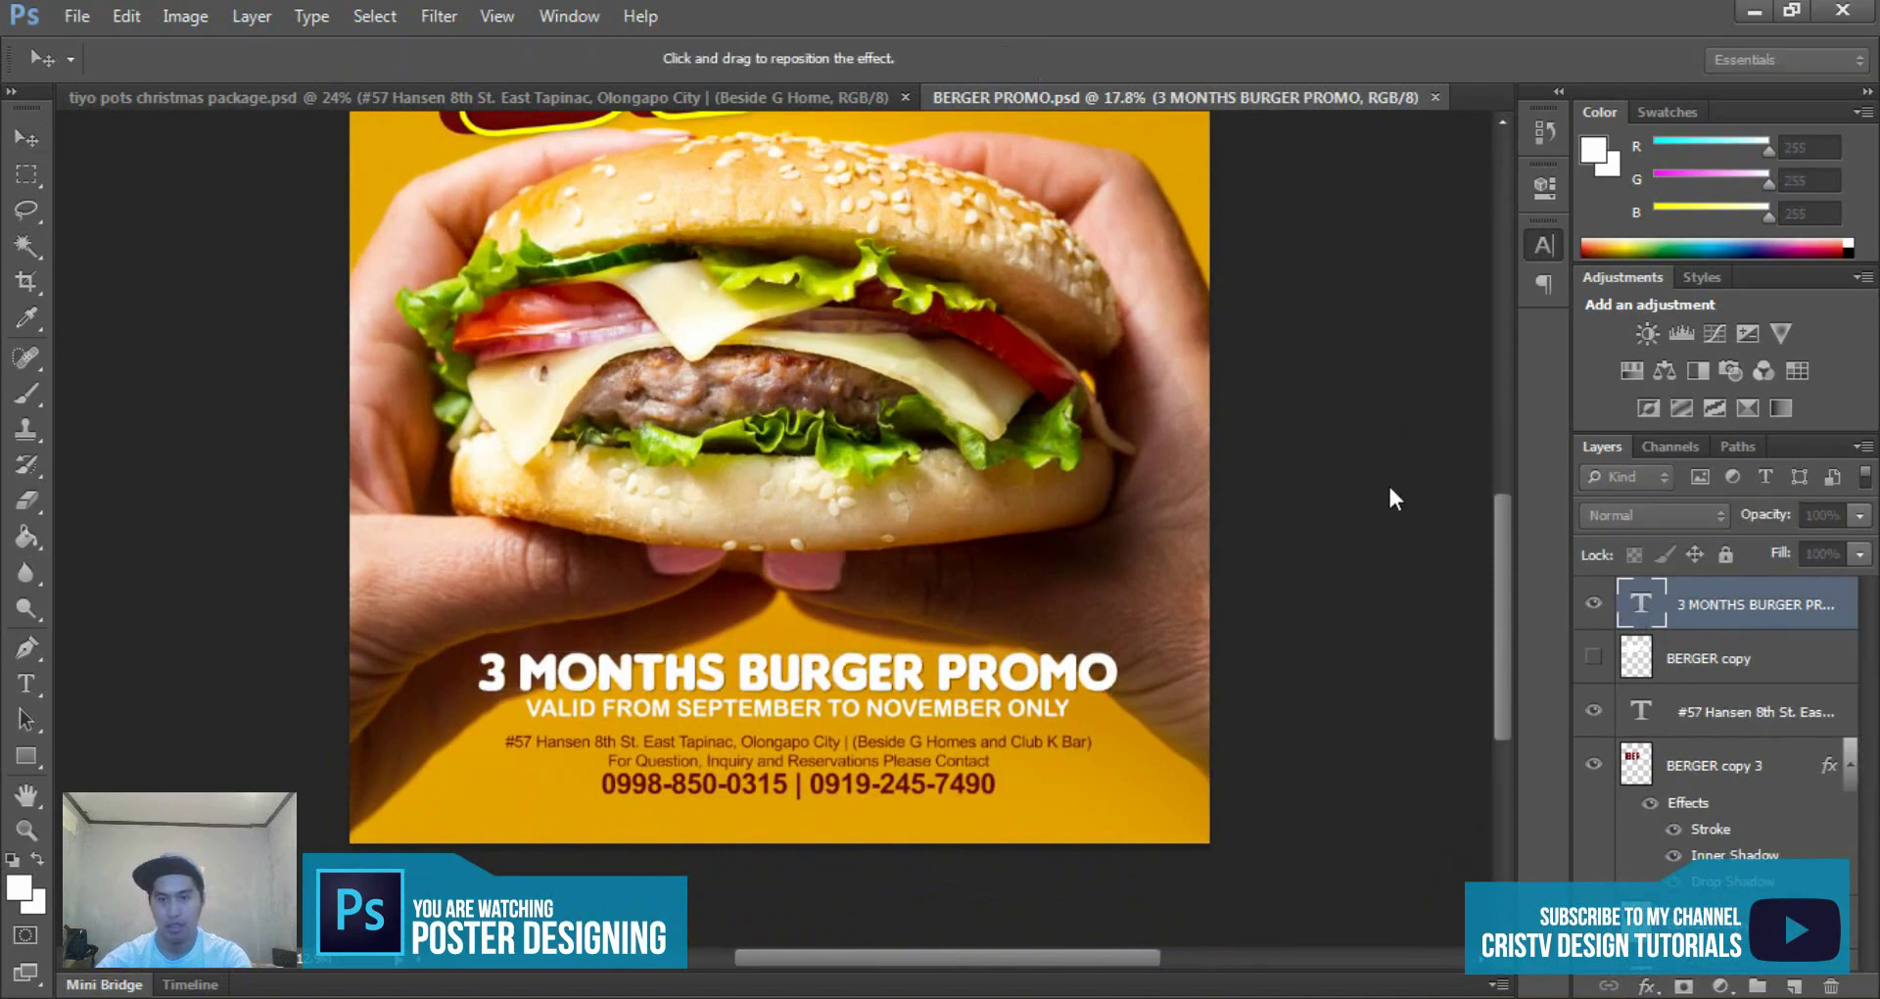
pyautogui.press('Escape')
pyautogui.scroll(3, 1067, 752)
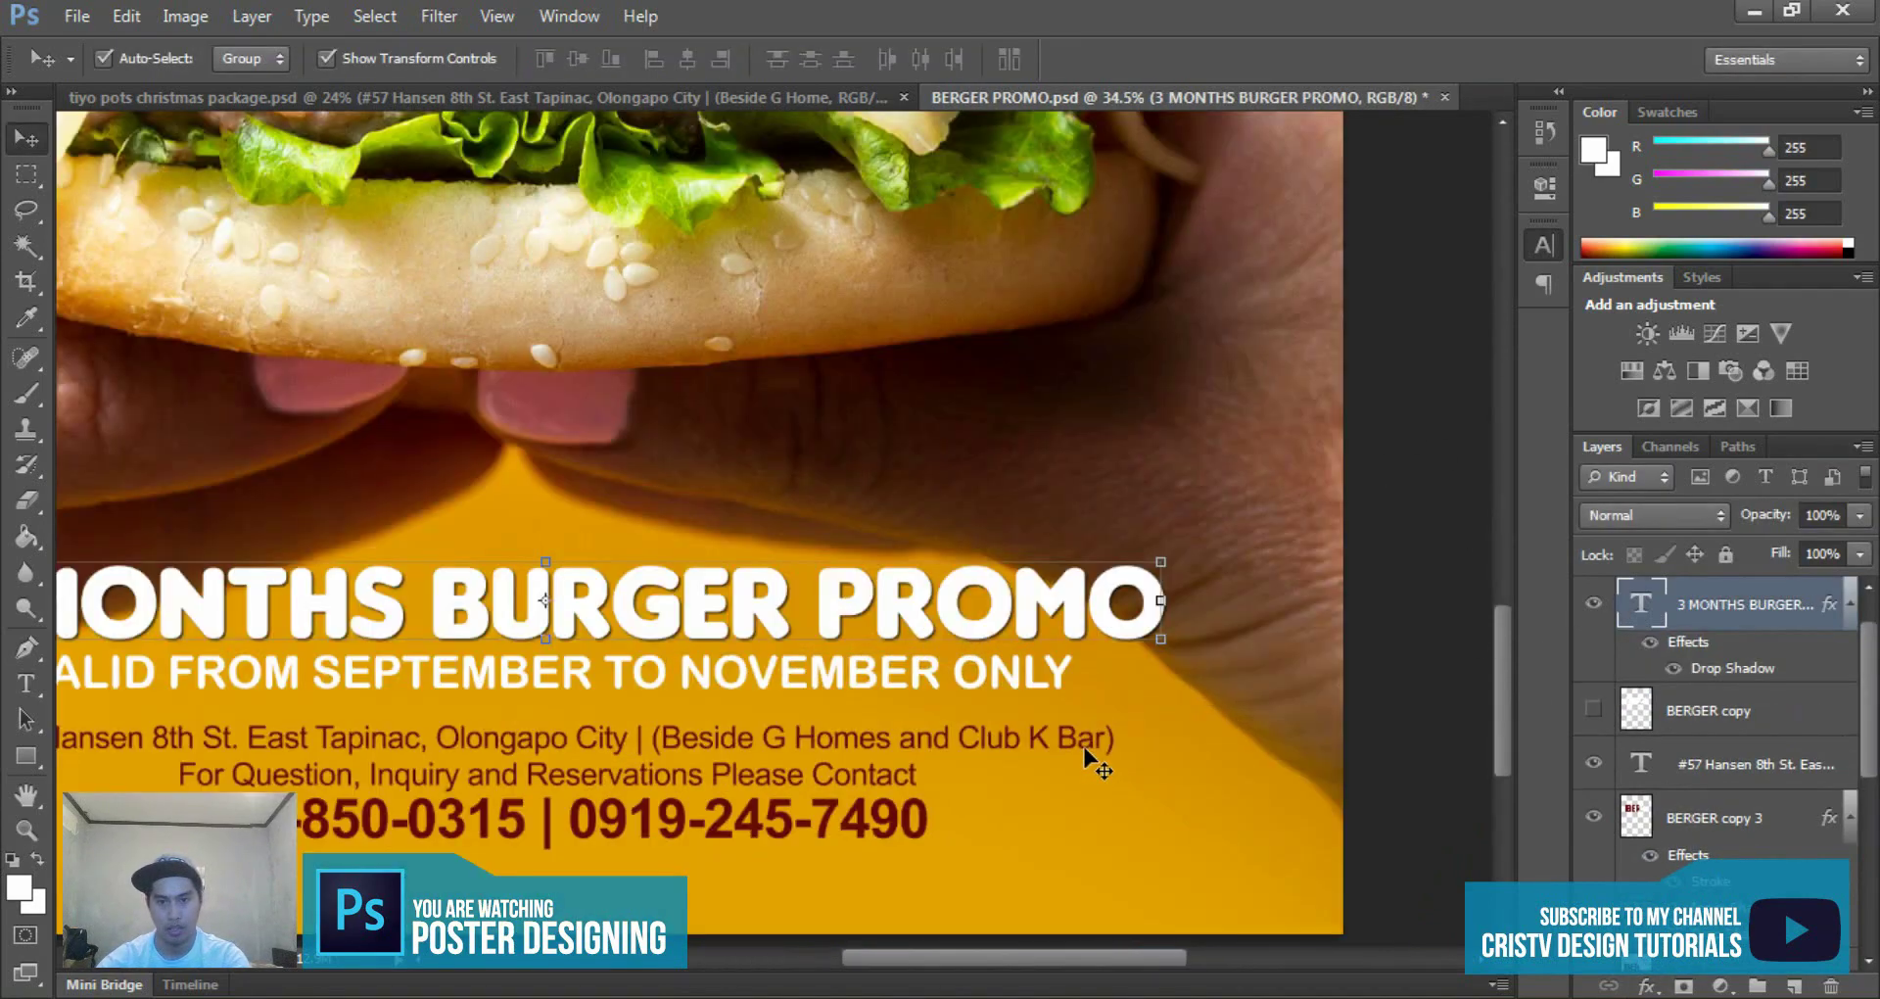
pyautogui.scroll(2, 1084, 752)
# - Select the address and contact text and review the burger and promo area
pyautogui.click(834, 699)
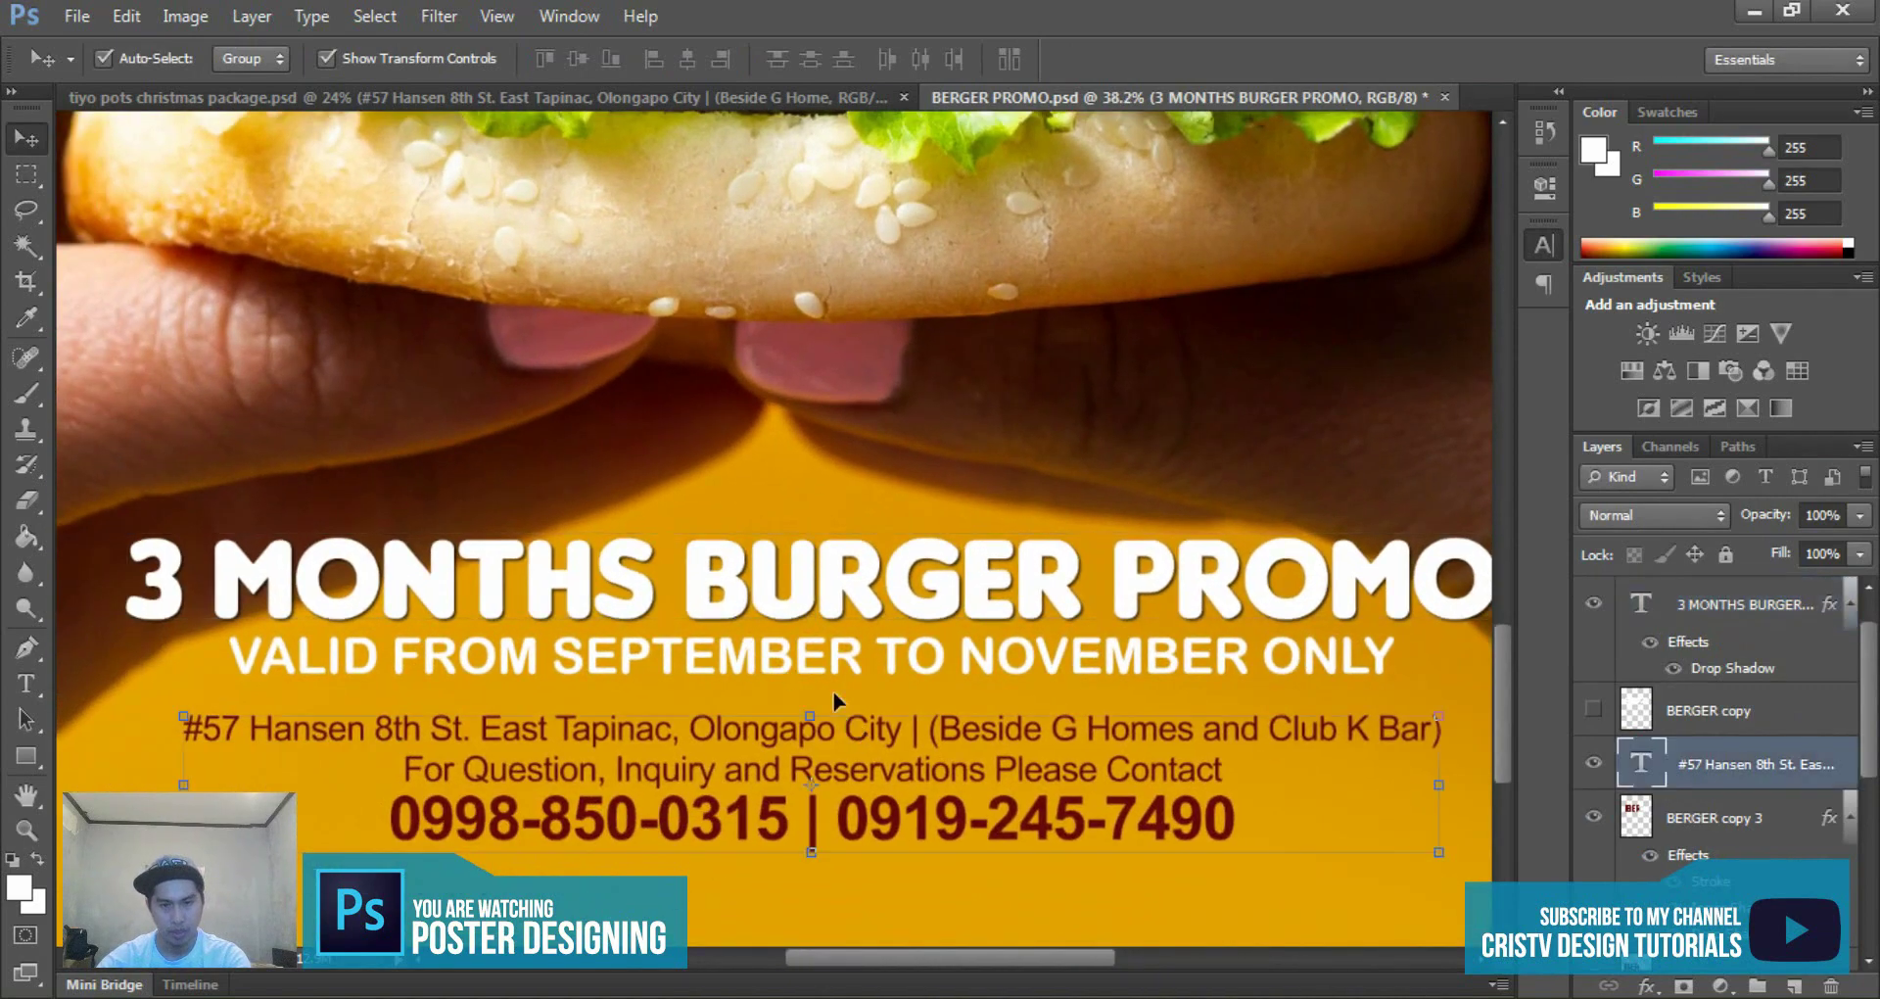
pyautogui.scroll(-3, 833, 698)
pyautogui.scroll(-2, 713, 662)
pyautogui.scroll(2, 1125, 869)
pyautogui.moveTo(1078, 575); pyautogui.dragTo(947, 574)
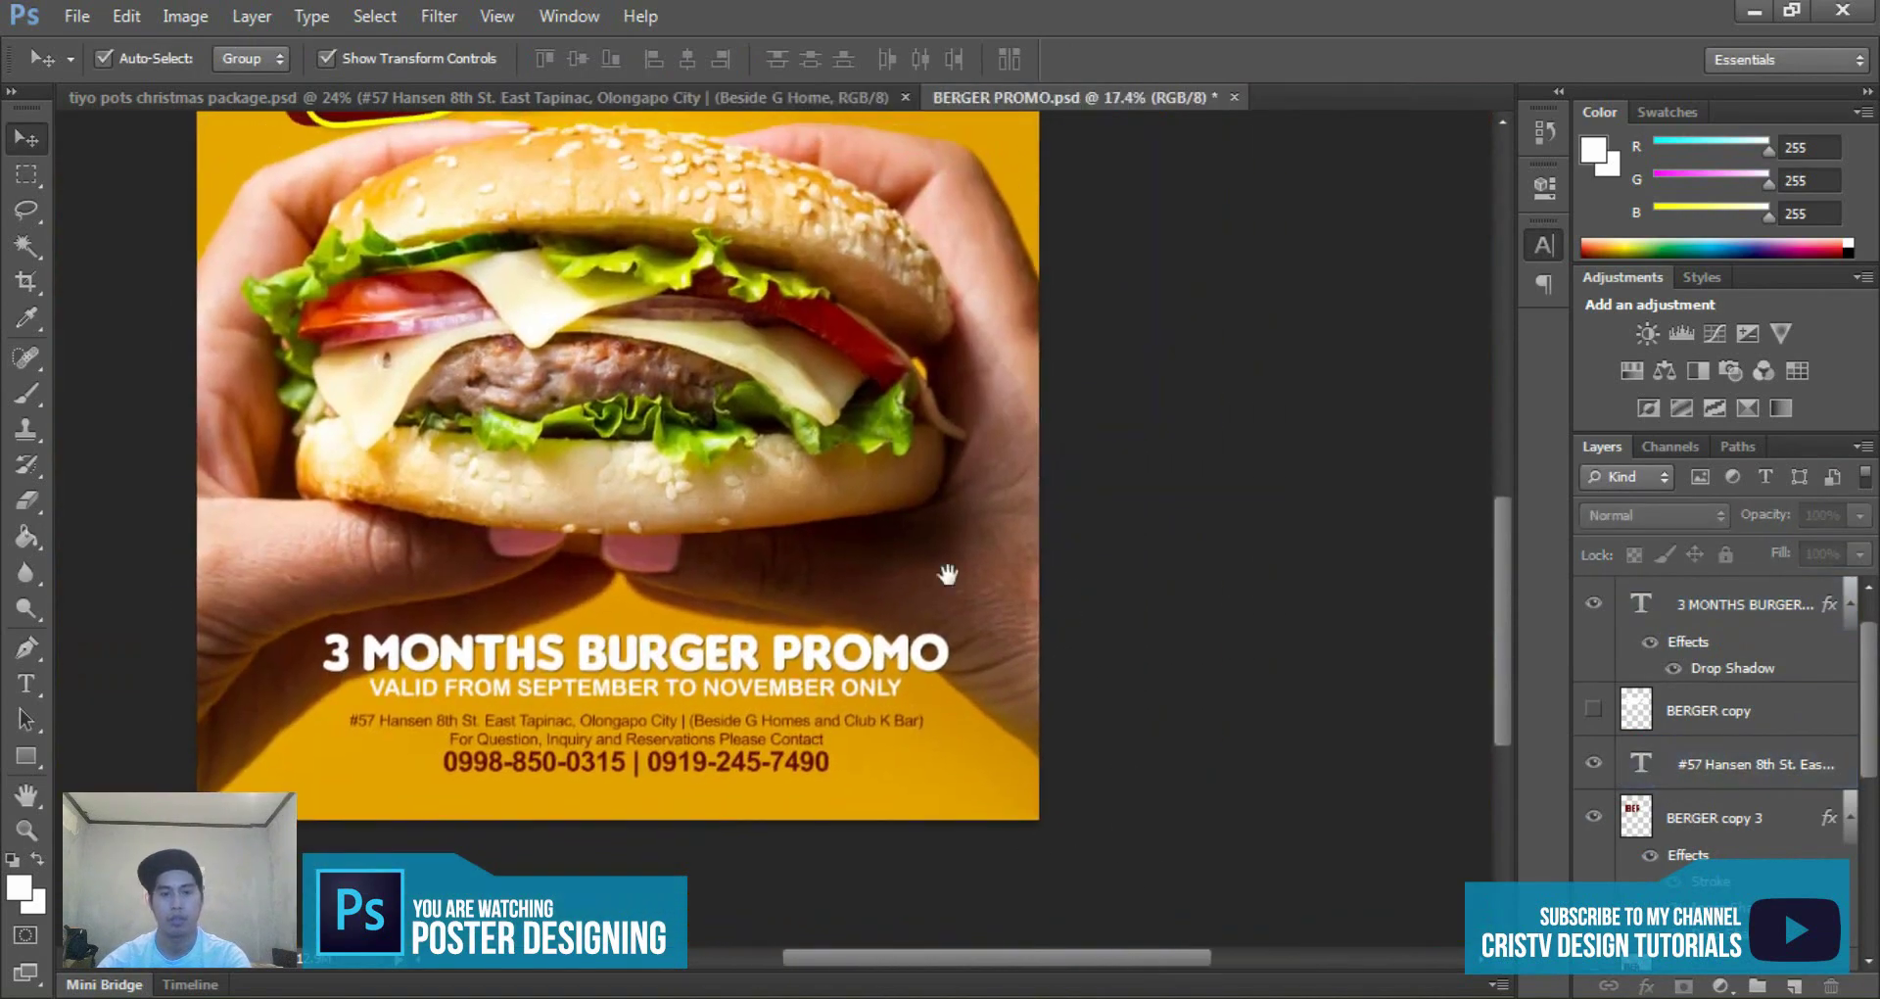
pyautogui.scroll(-1, 947, 574)
pyautogui.scroll(3, 881, 538)
pyautogui.scroll(2, 832, 509)
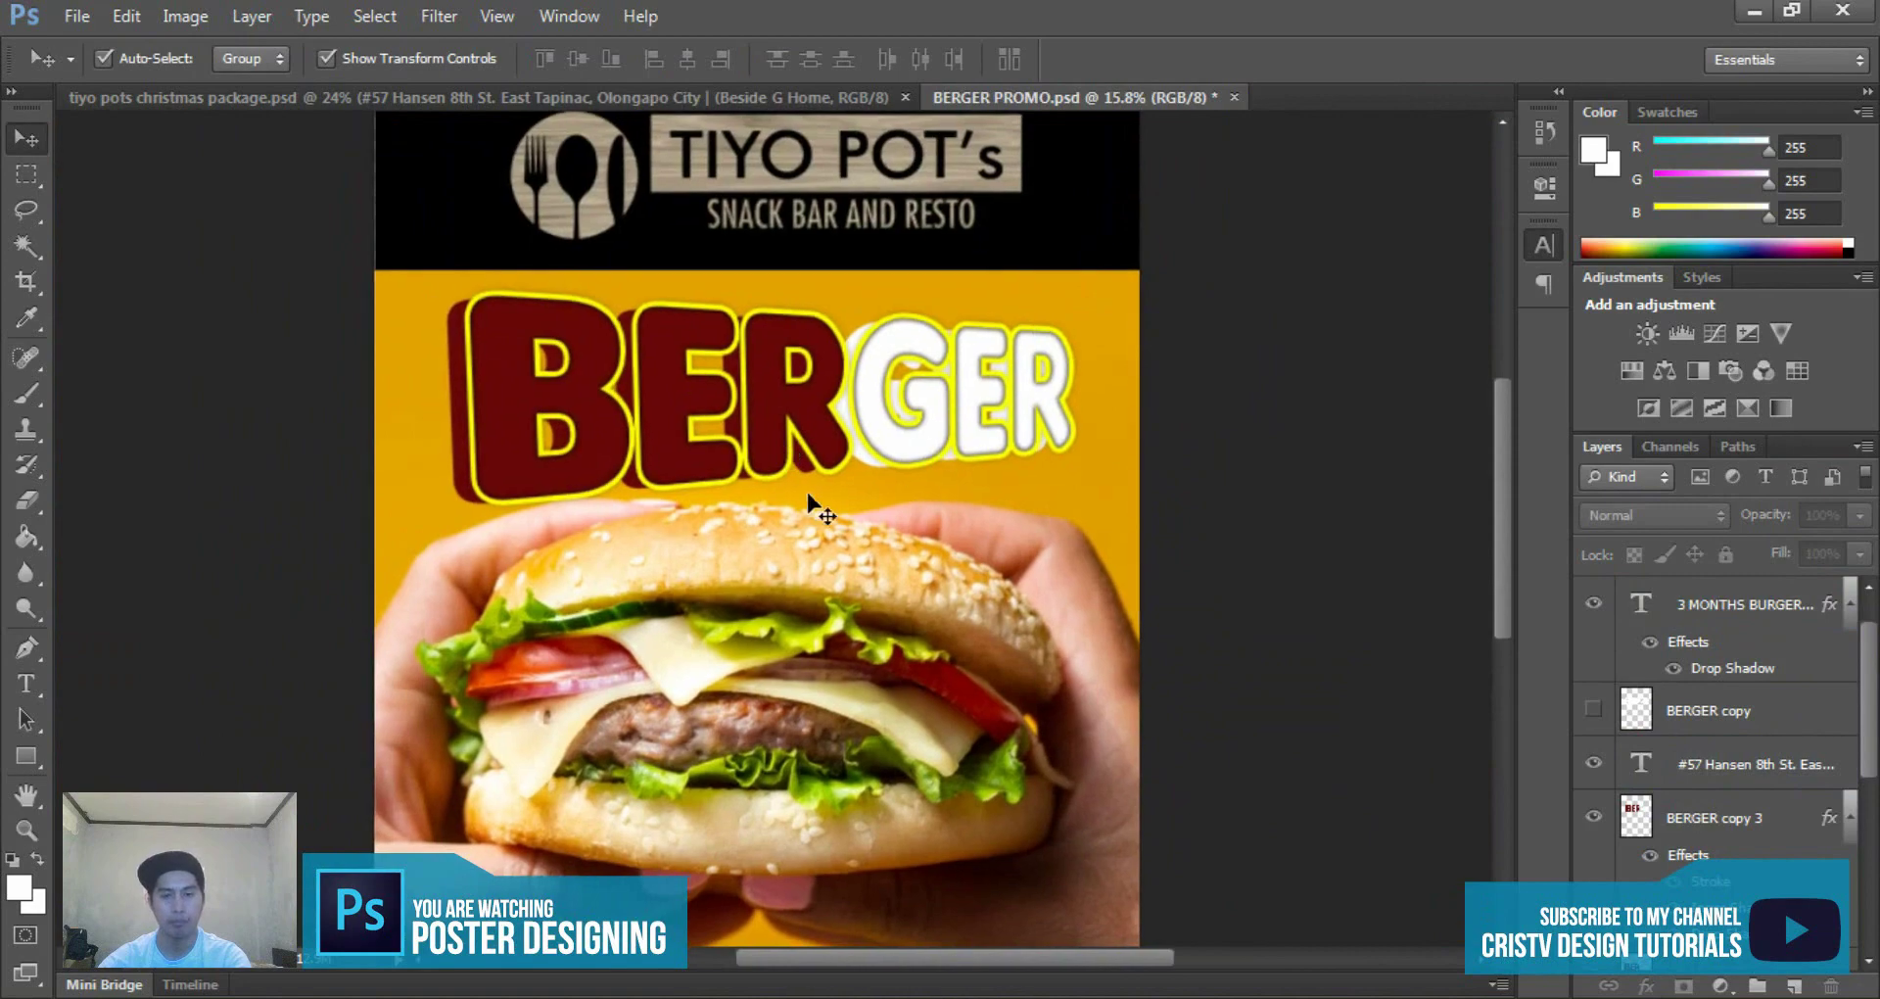
pyautogui.scroll(-1, 808, 497)
pyautogui.scroll(-1, 930, 519)
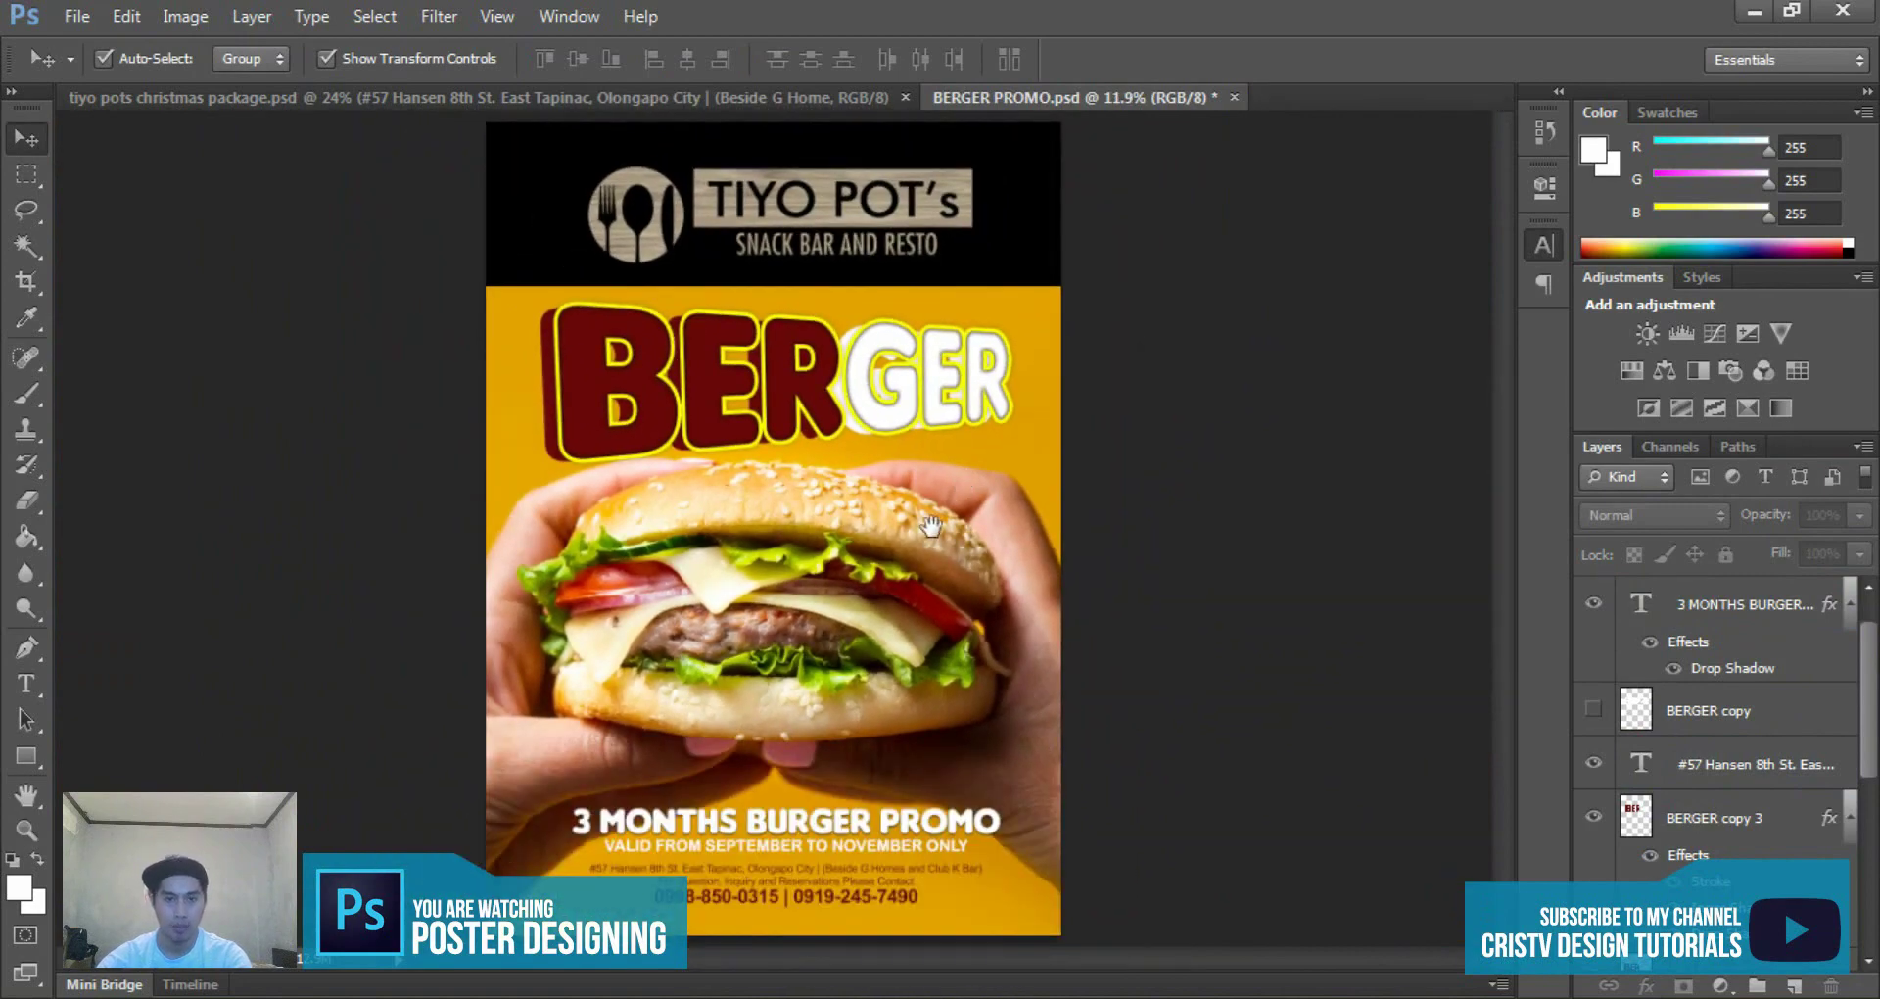
pyautogui.scroll(1, 930, 527)
pyautogui.scroll(-1, 832, 751)
# - Copy the promo headline upward and retype the copy as 'HOLIDAY SPECIAL'
pyautogui.moveTo(822, 817); pyautogui.dragTo(880, 353)
pyautogui.press('t')
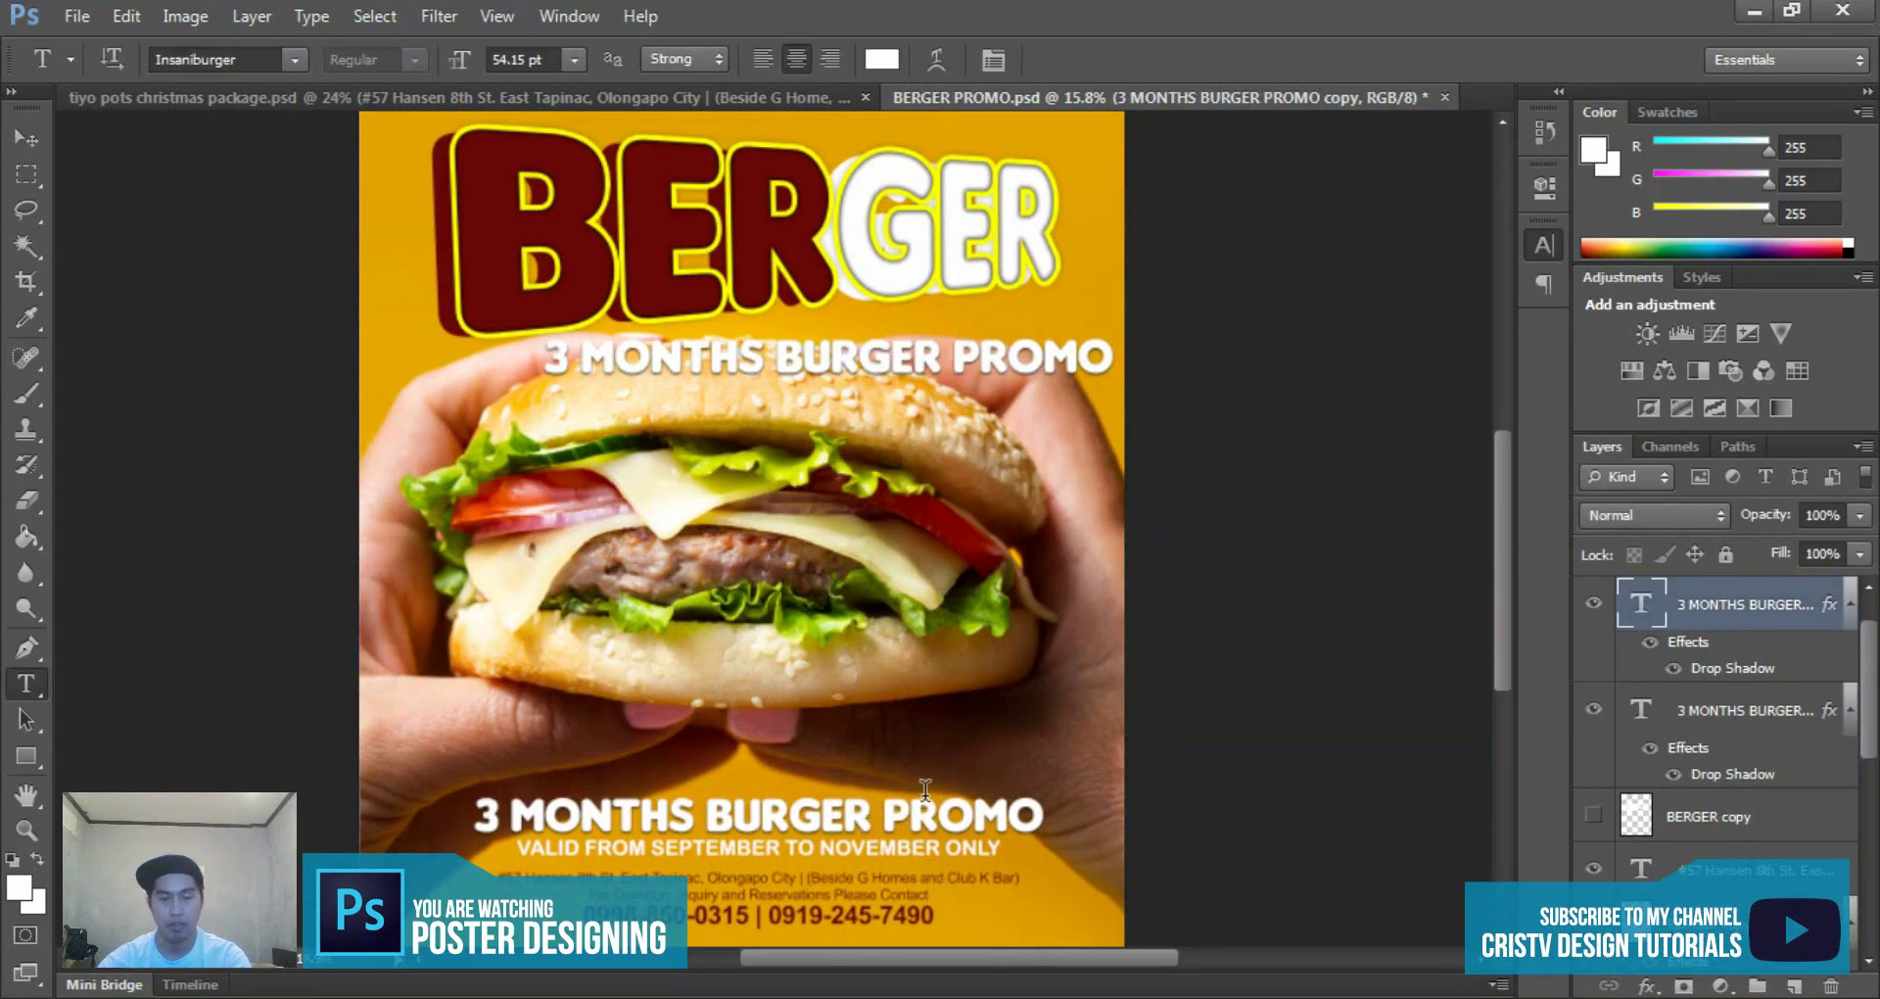
pyautogui.click(915, 362)
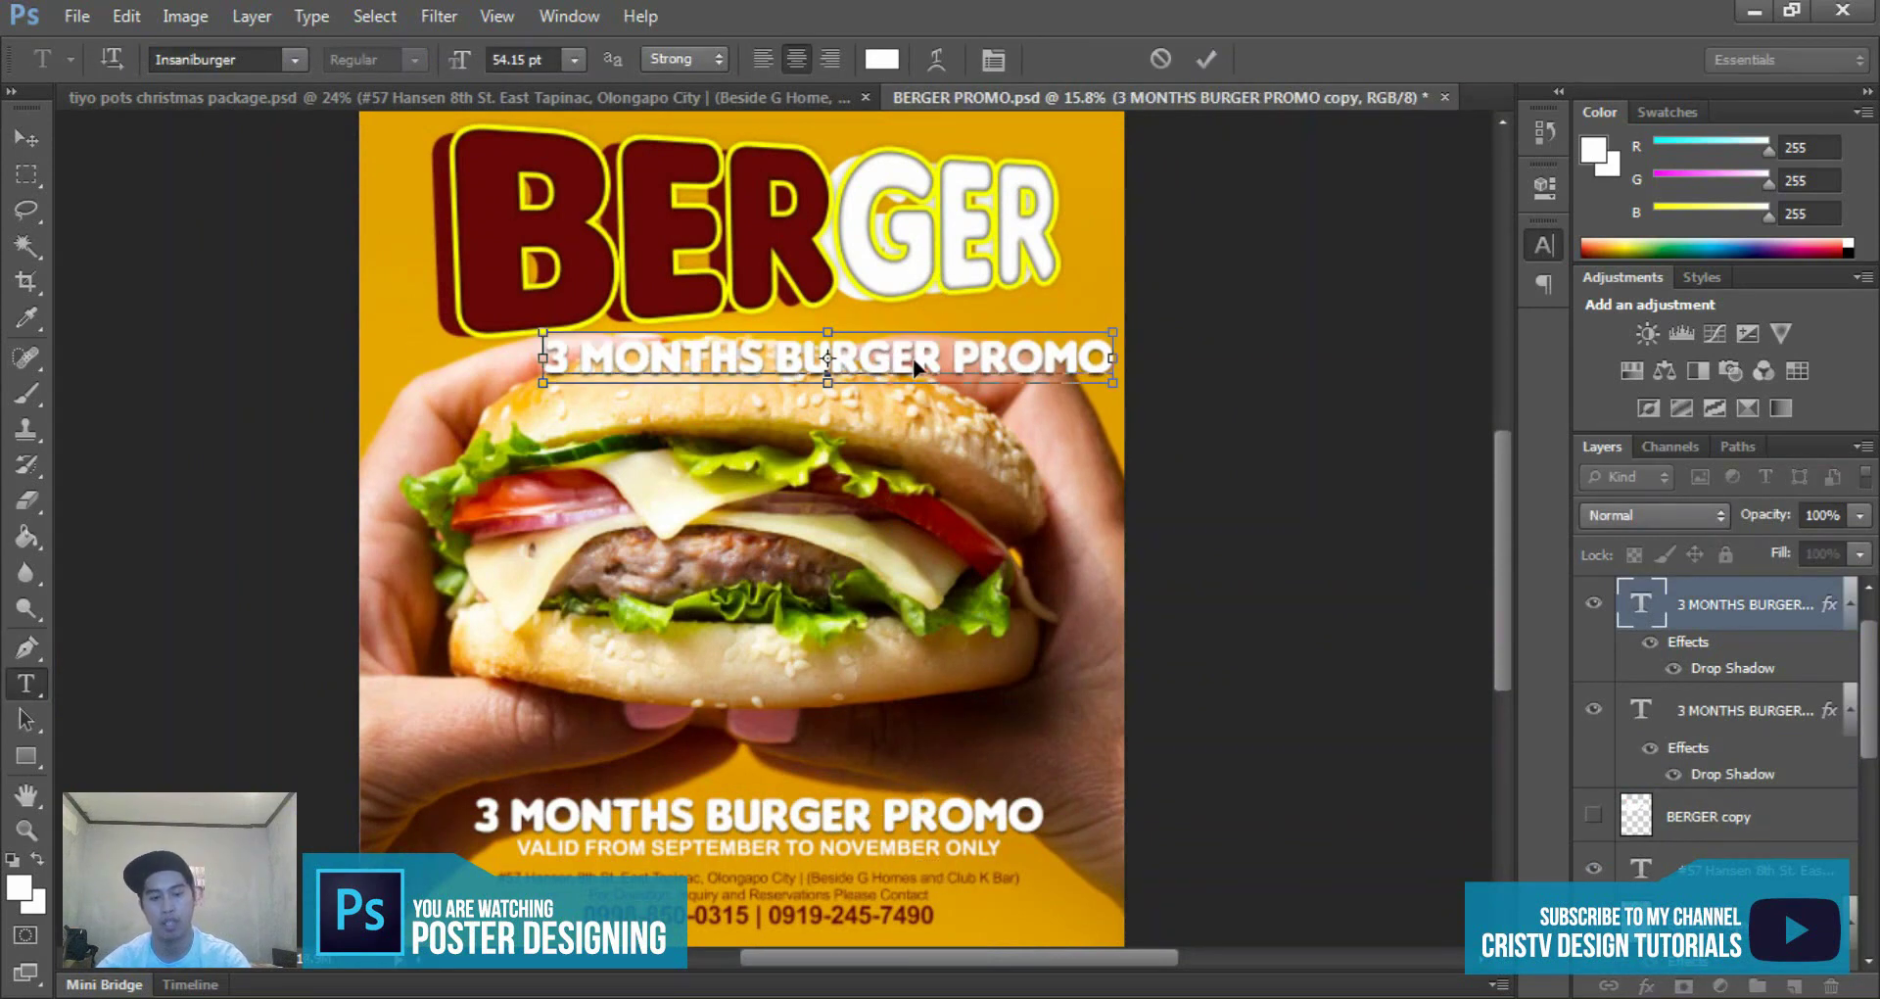
pyautogui.hotkey('ctrl', 'a')
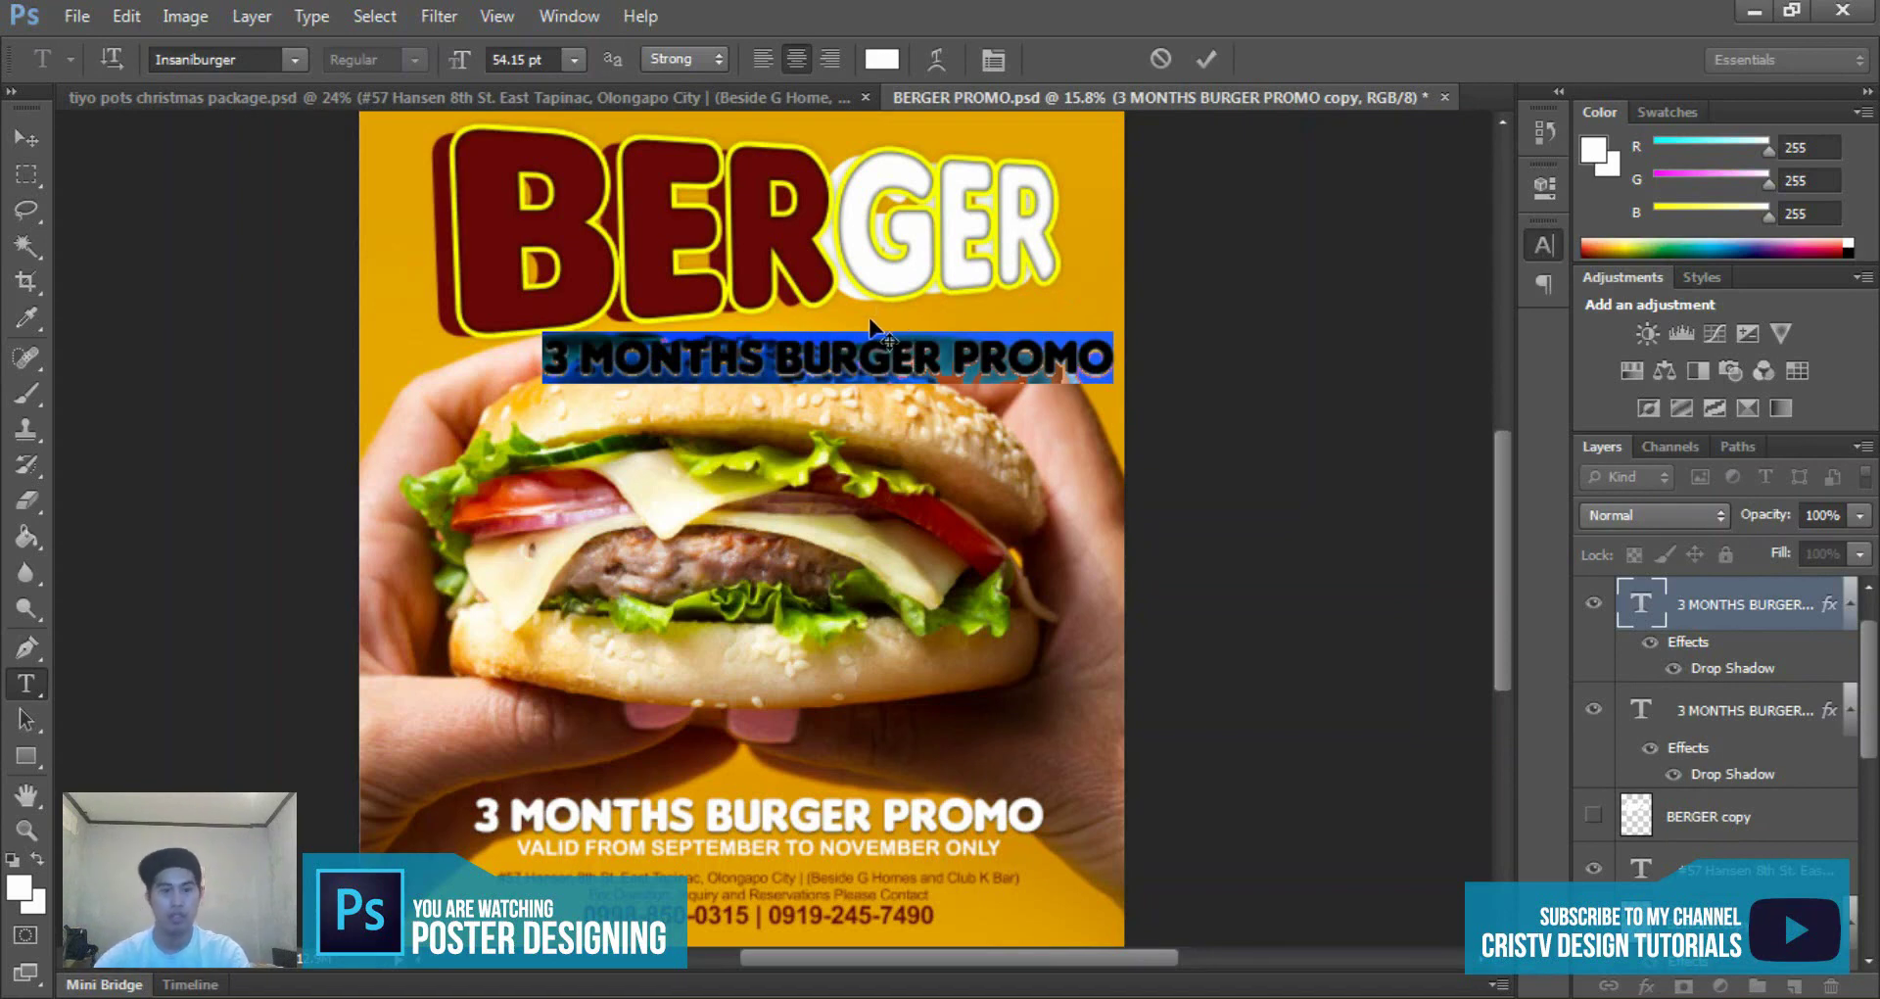
pyautogui.write('HOLIDAY')
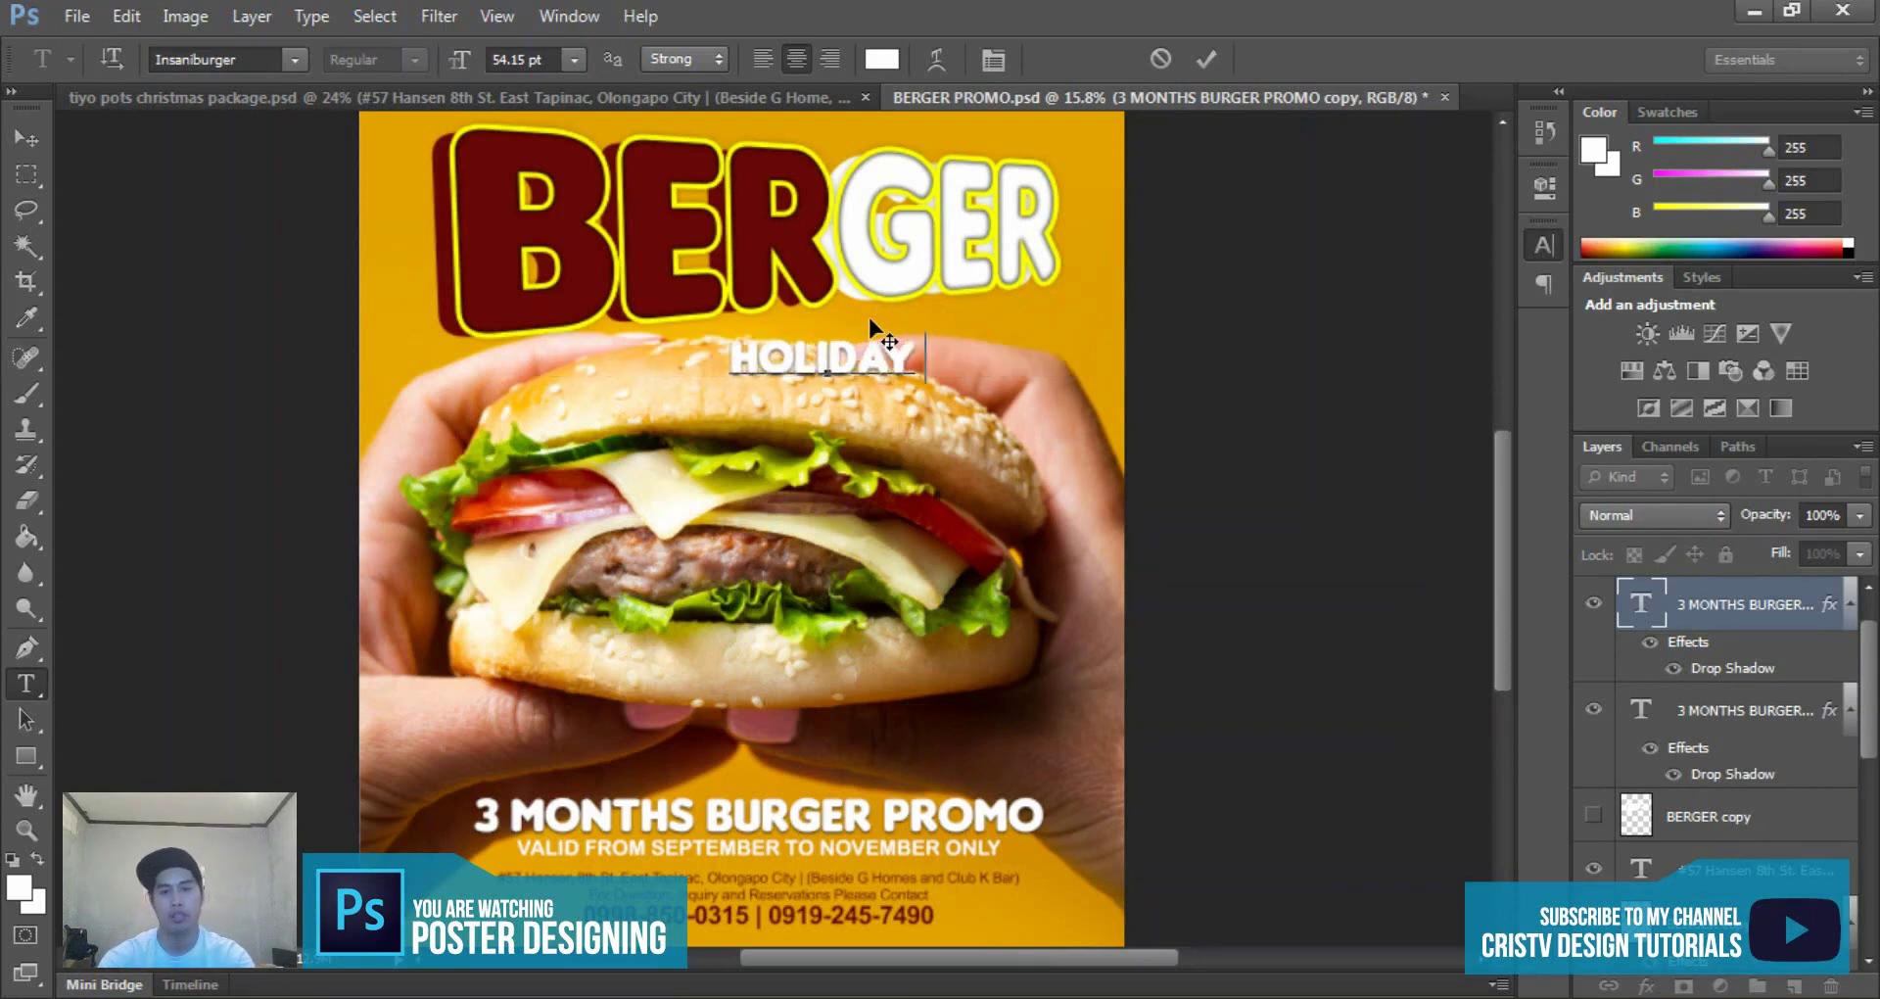
pyautogui.write(' SPECIAL')
pyautogui.hotkey('ctrl', 'a')
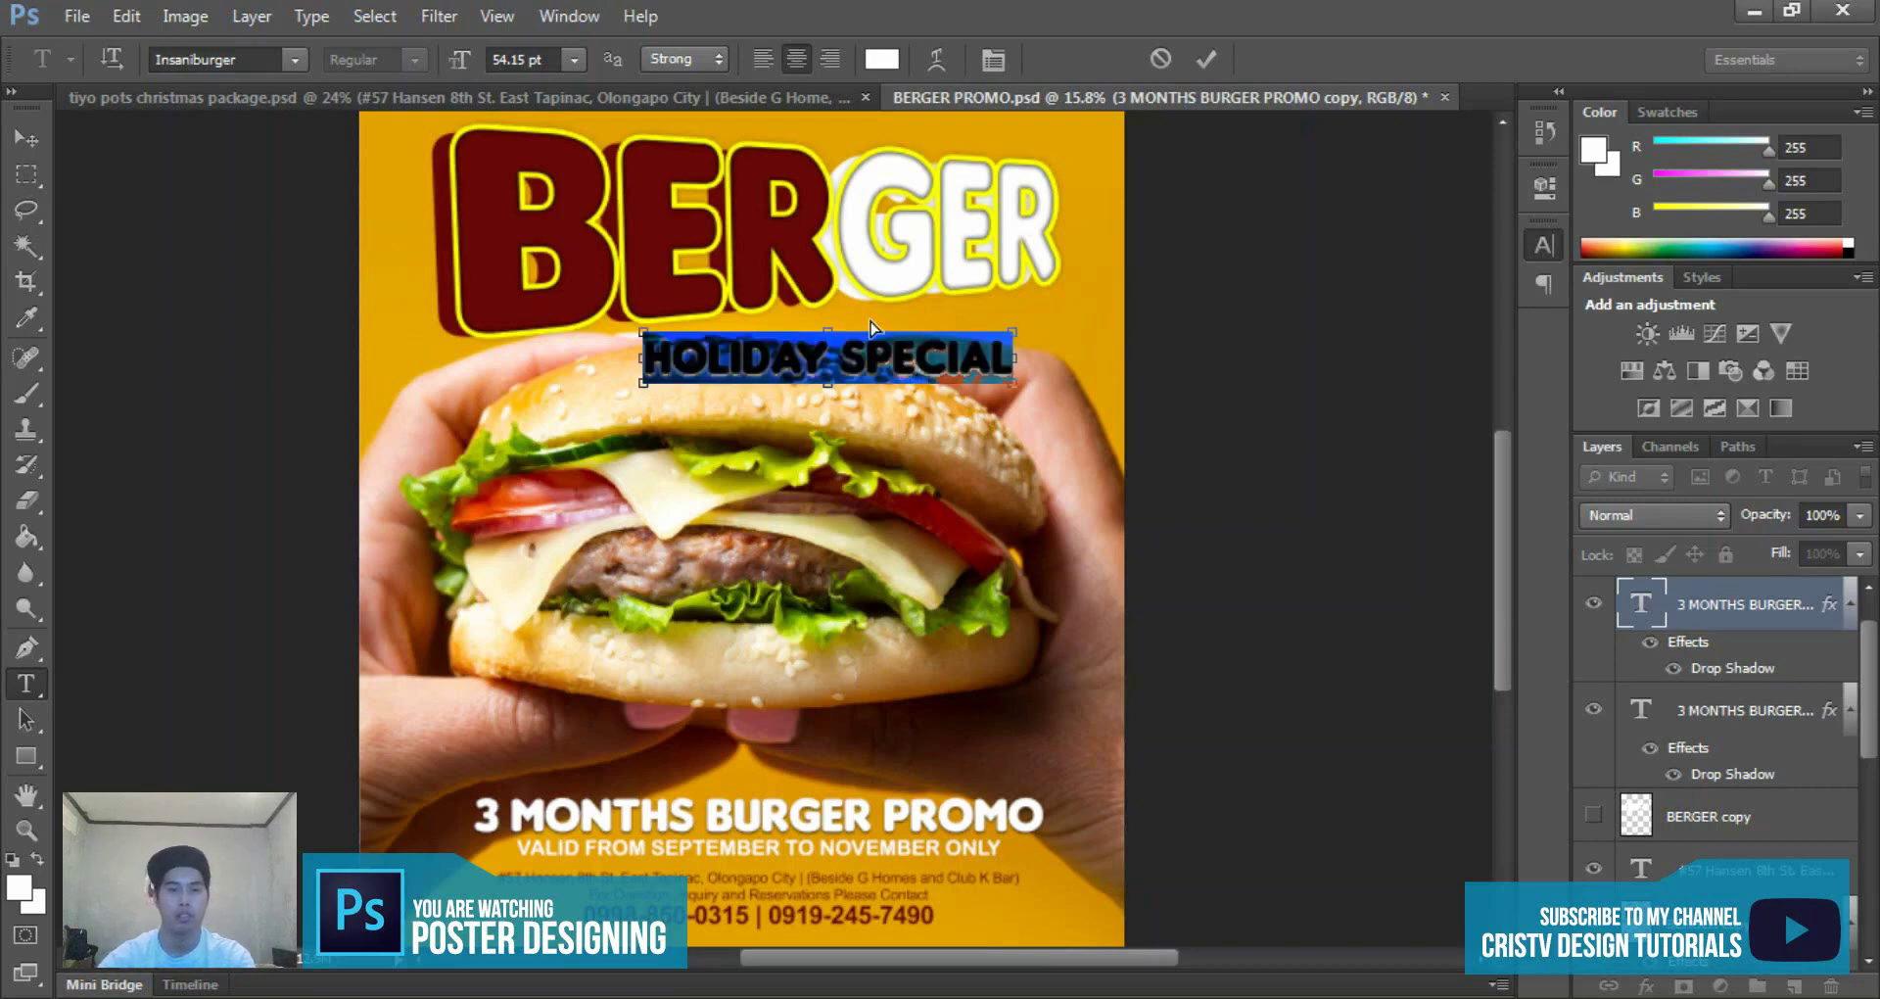
pyautogui.hotkey('ctrl', 'Return')
pyautogui.press('v')
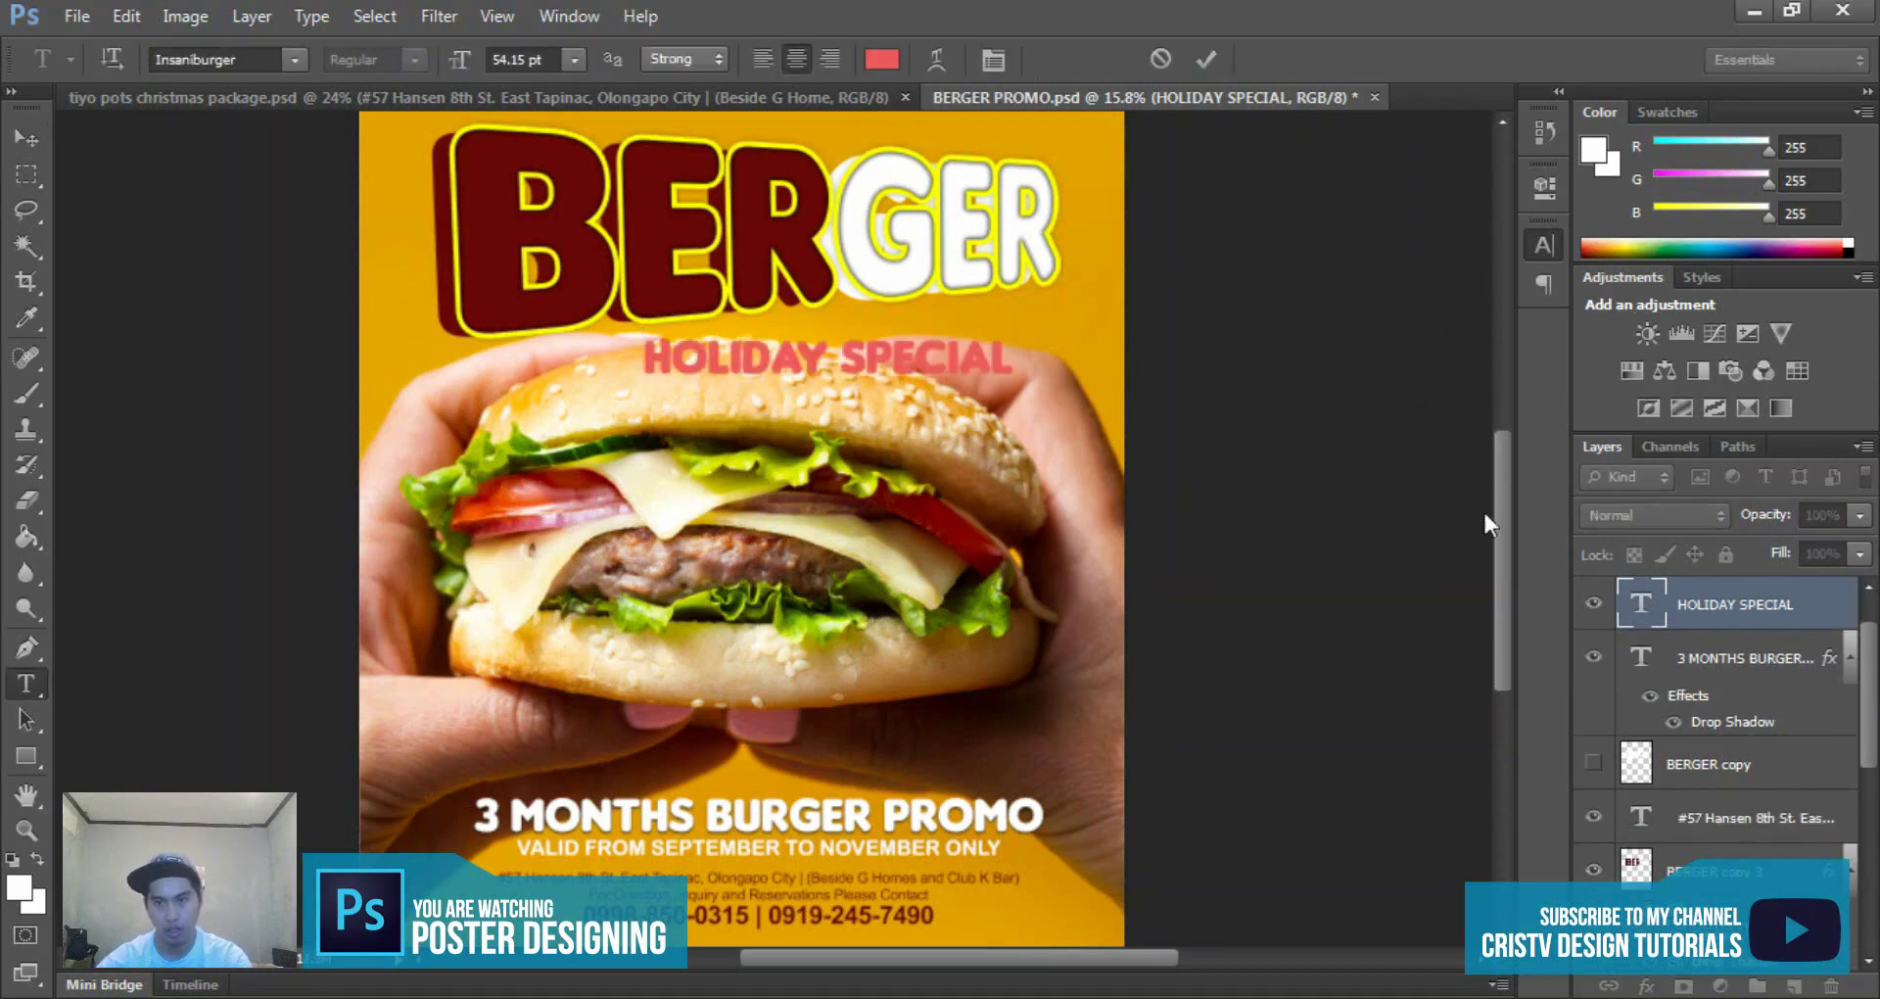
# - Make HOLIDAY SPECIAL red, tuck it under BERGER, and nudge the title up-right
pyautogui.hotkey('ctrl', 'Return')
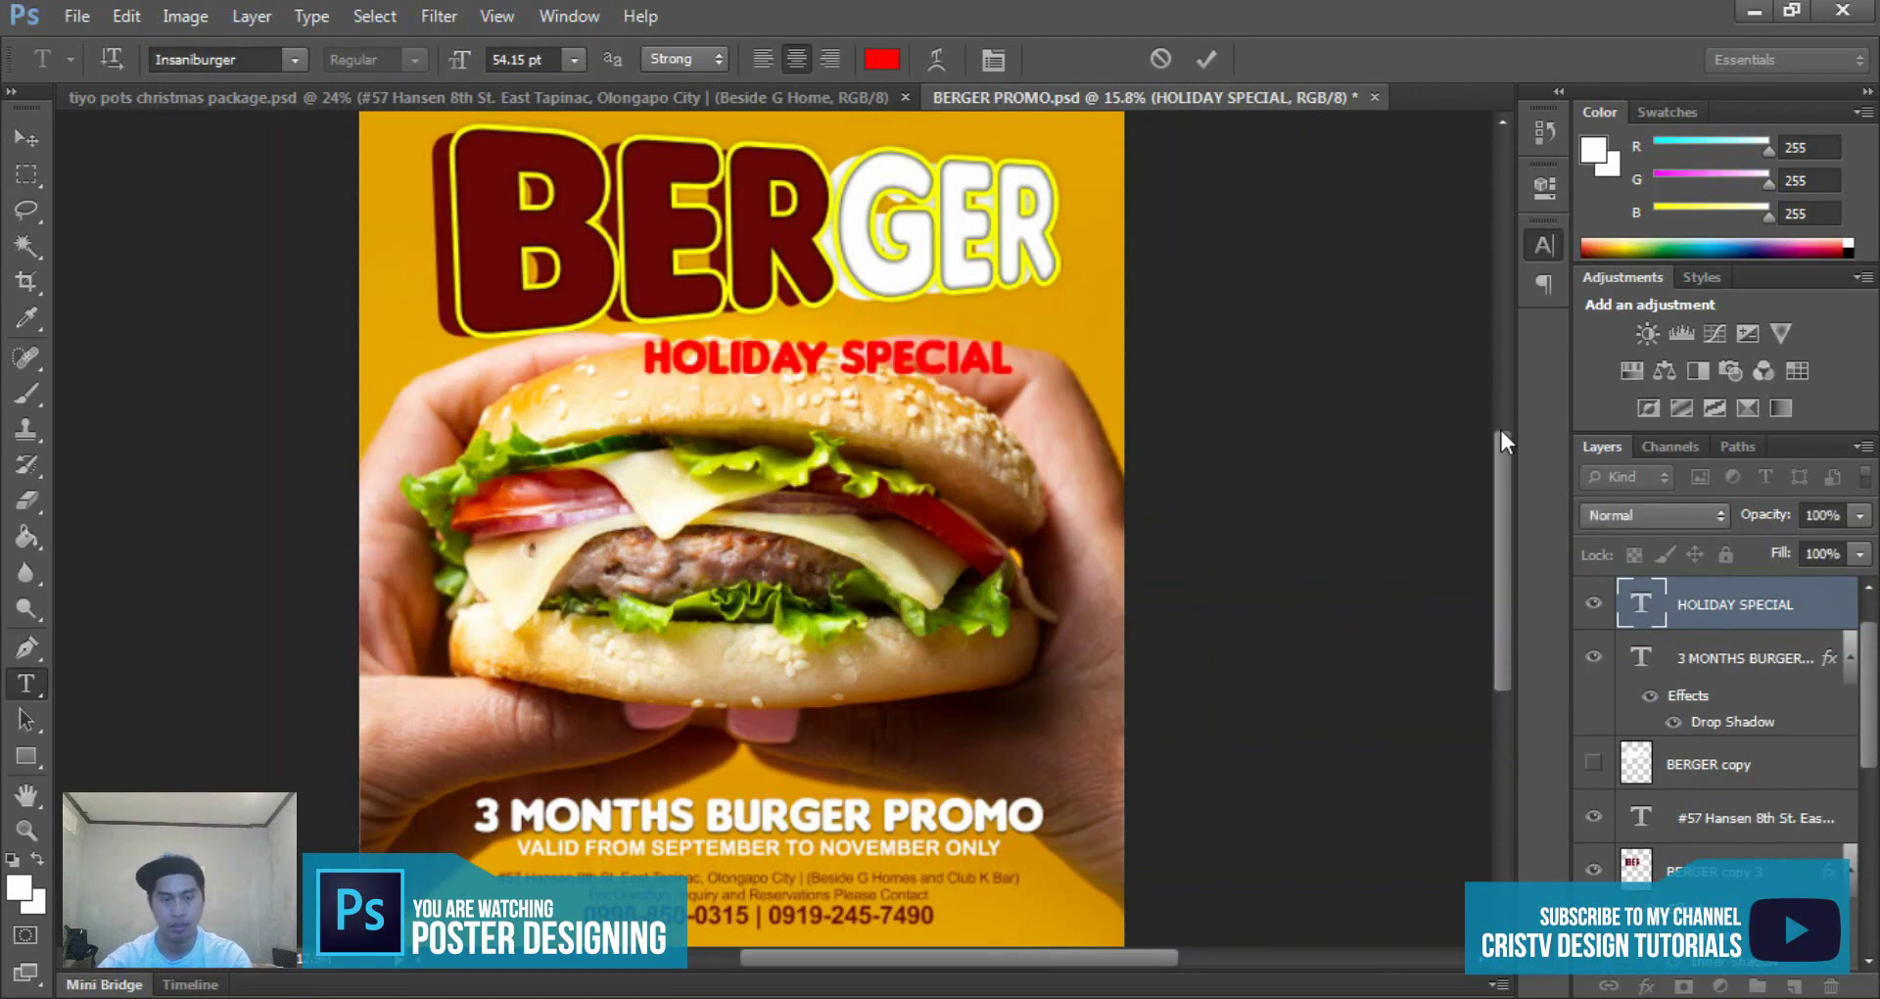
pyautogui.press('v')
pyautogui.scroll(1, 1037, 337)
pyautogui.scroll(1, 1037, 336)
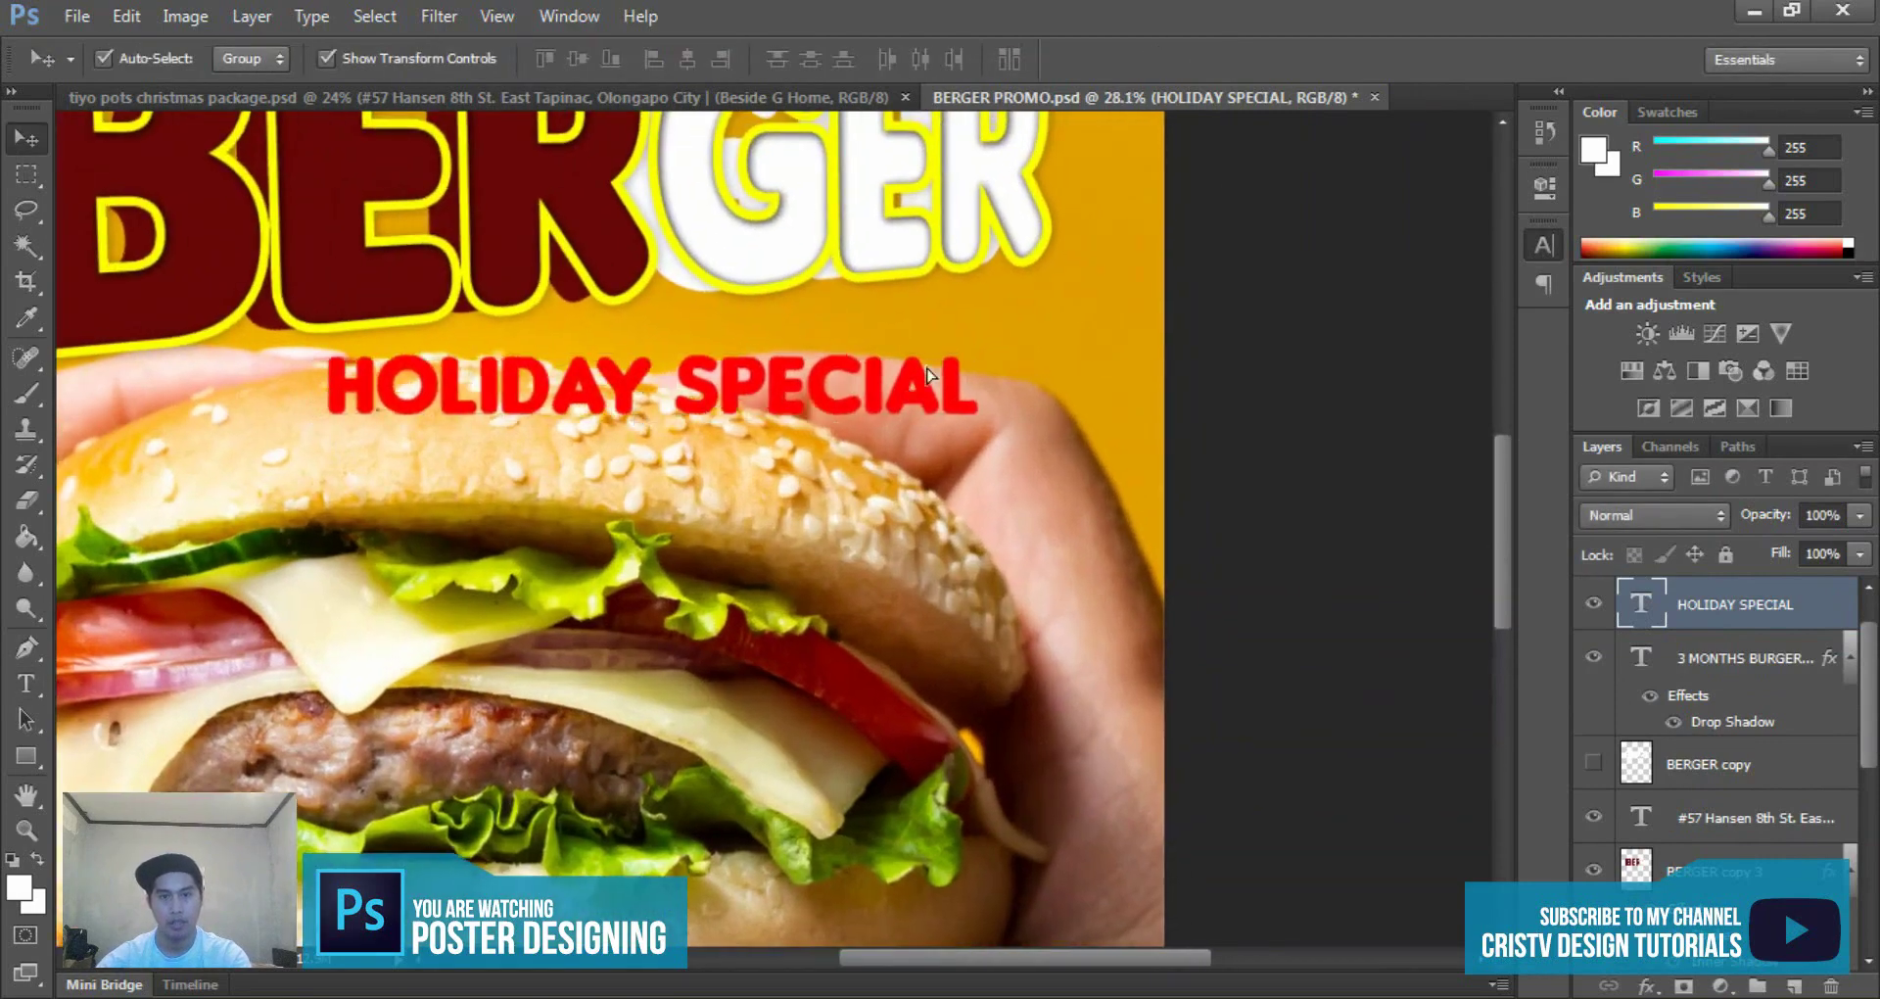
pyautogui.moveTo(861, 392); pyautogui.dragTo(950, 298)
pyautogui.scroll(-1, 973, 333)
pyautogui.scroll(-2, 973, 333)
pyautogui.scroll(2, 850, 309)
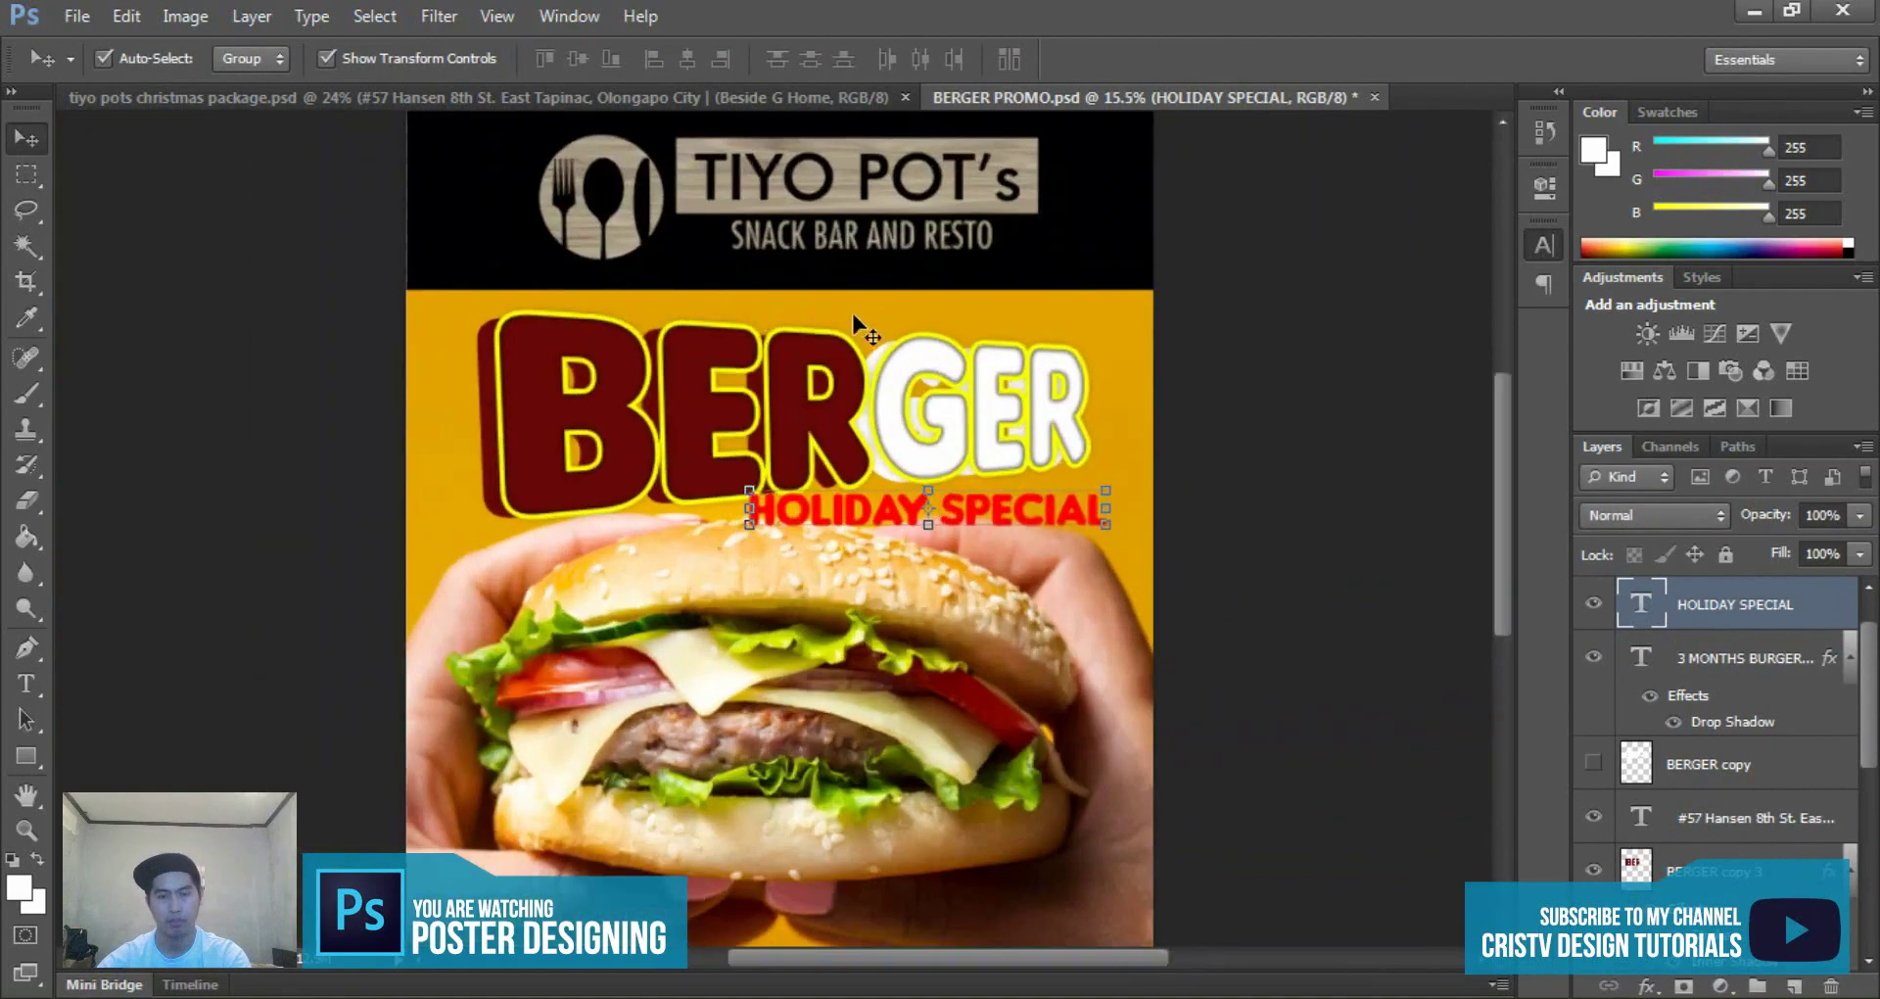
pyautogui.moveTo(631, 406); pyautogui.dragTo(640, 384)
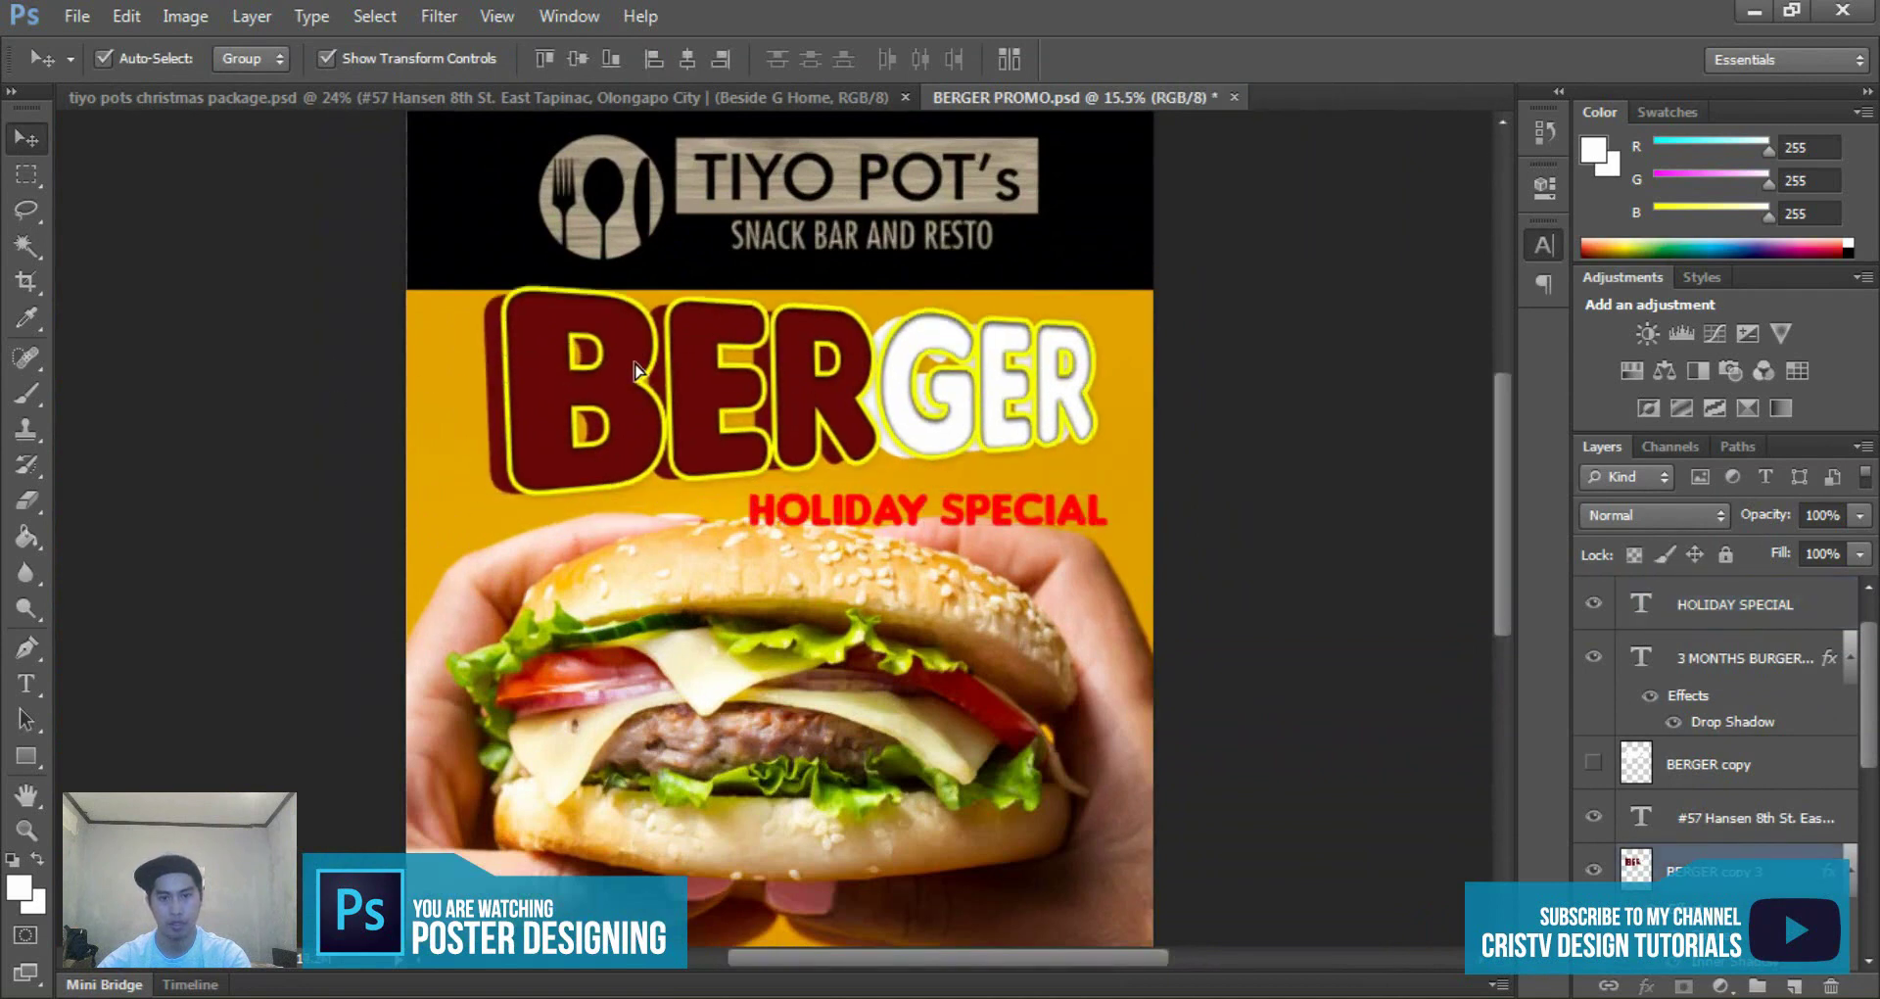
# - Scale the BERGER title to about 92%, nudge it down, then enlarge it slightly
pyautogui.moveTo(1089, 286); pyautogui.dragTo(1070, 299)
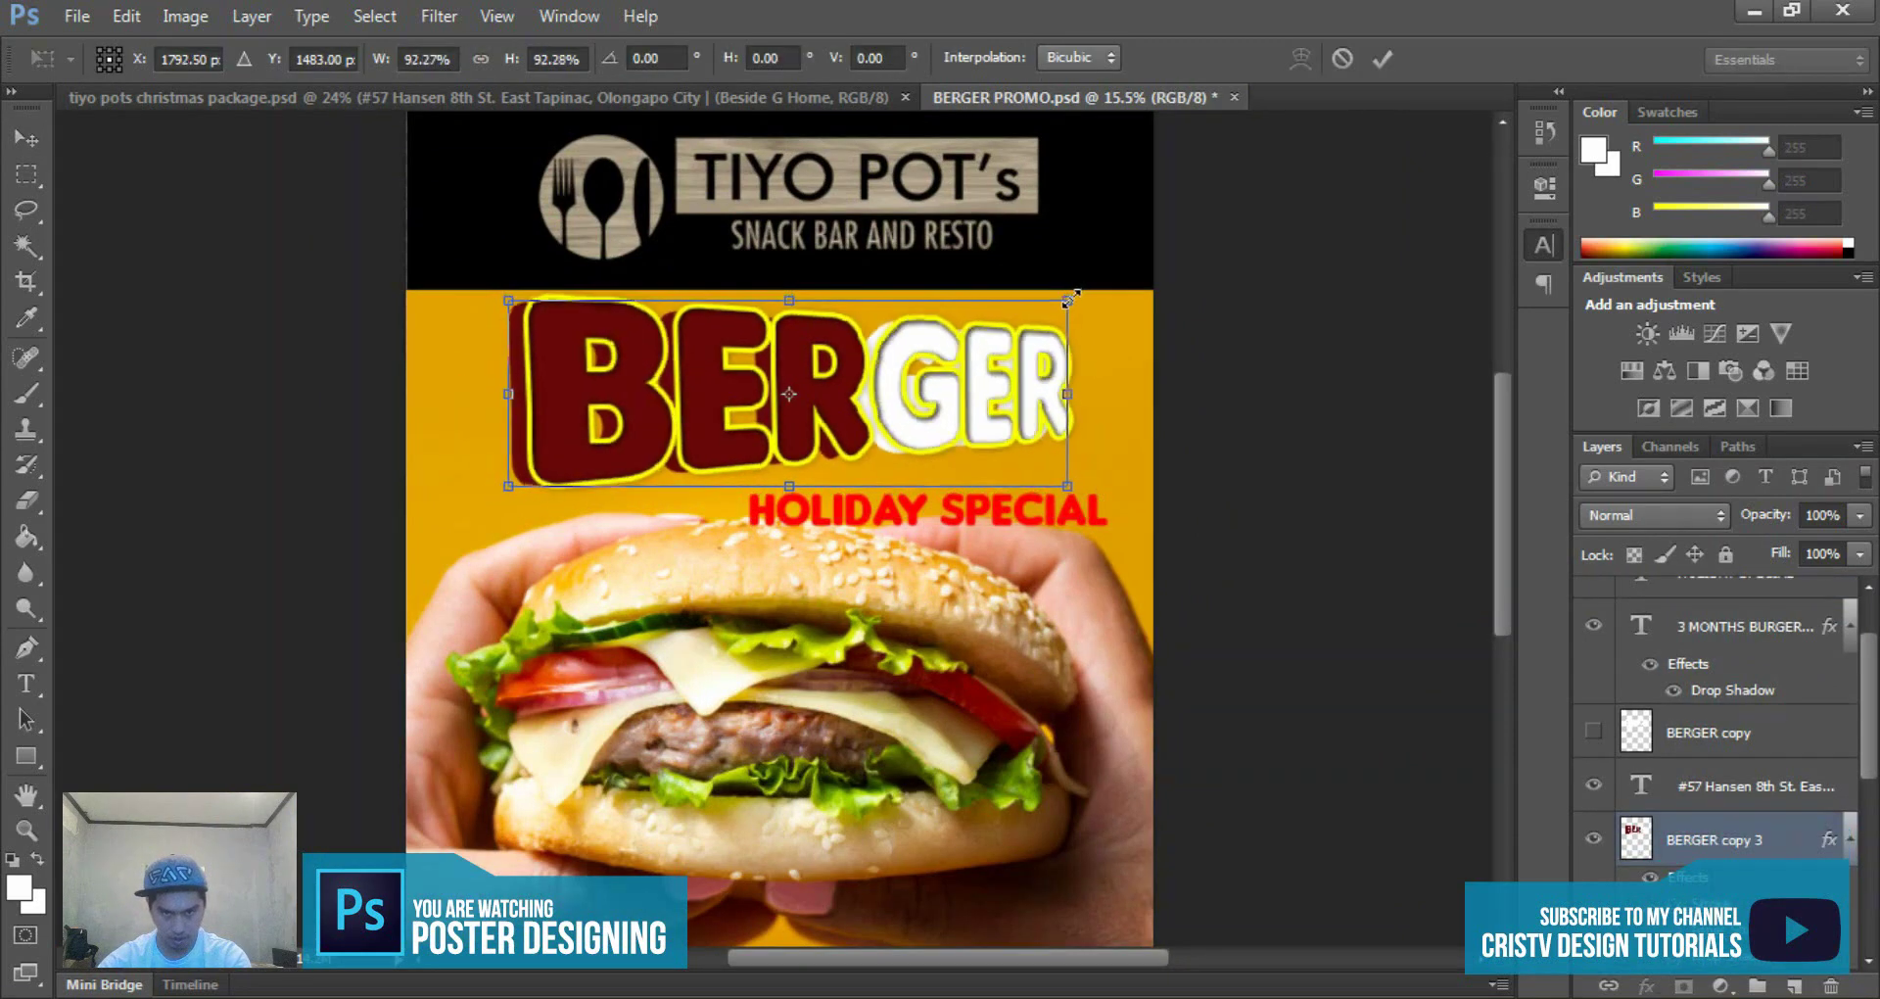
pyautogui.press('Return')
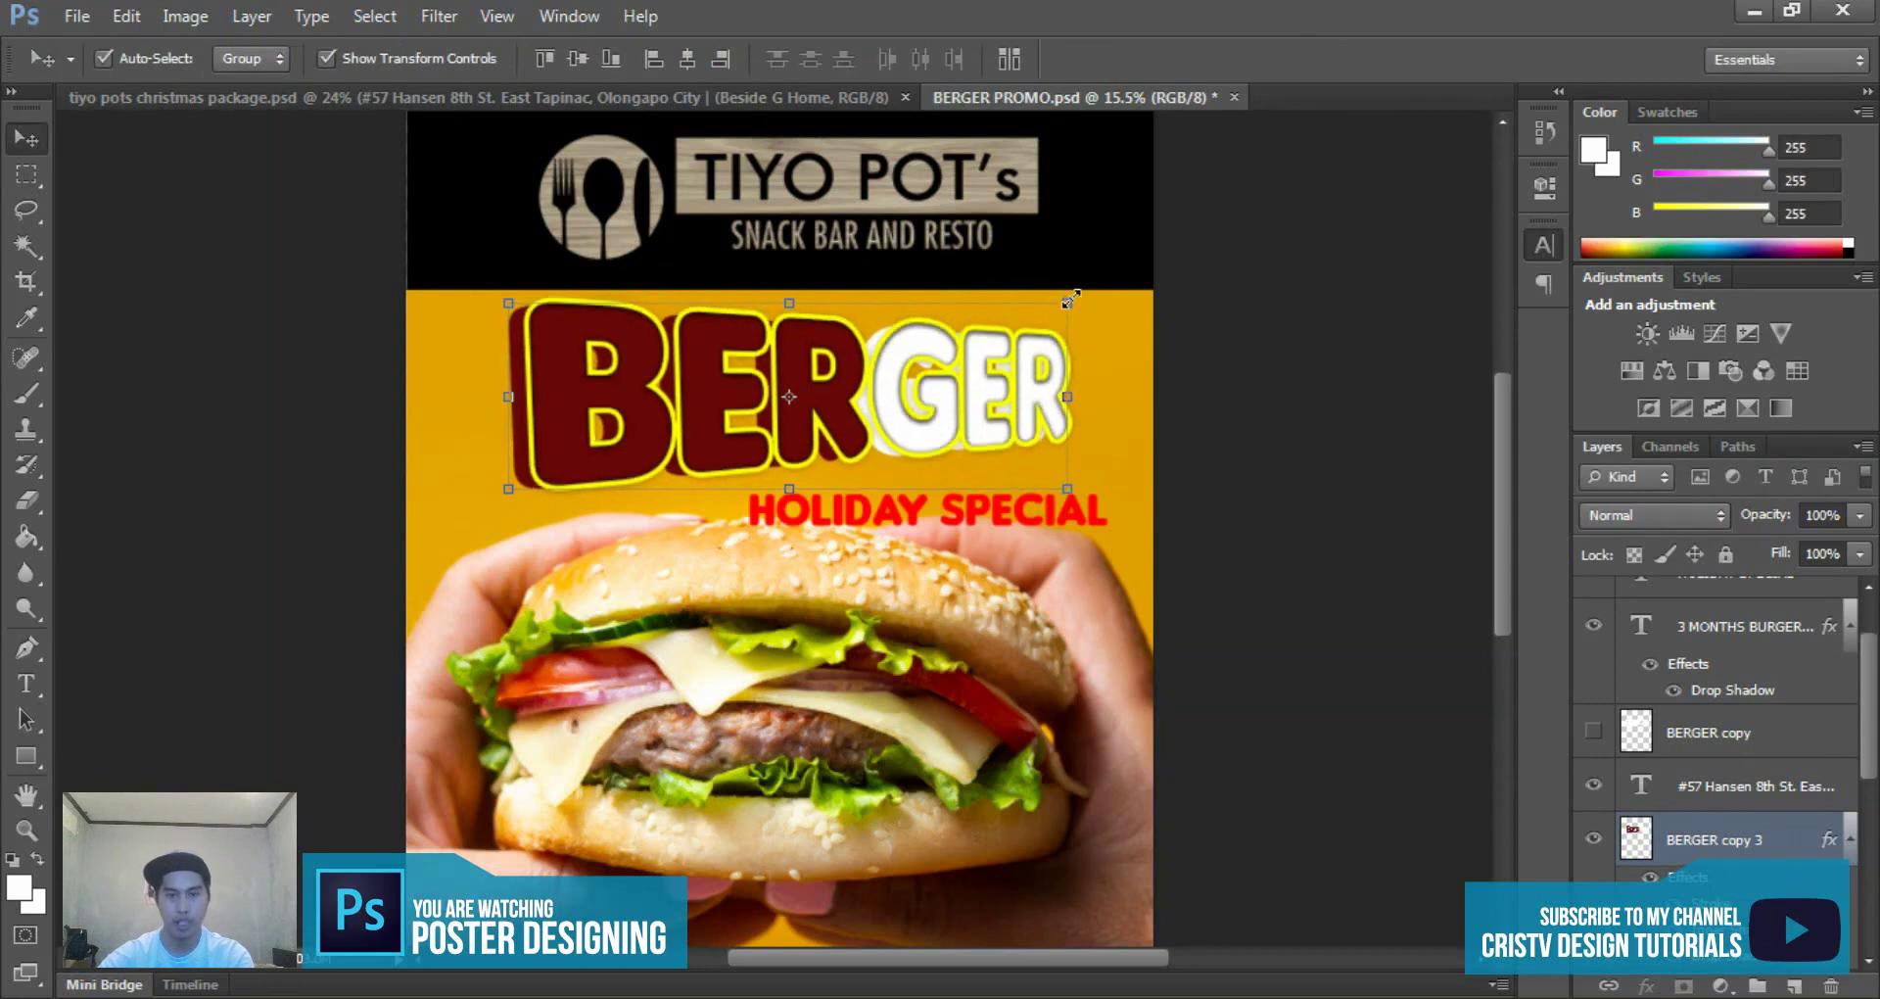
pyautogui.hotkey('shift', 'Down')
pyautogui.hotkey('shift', 'Down')
pyautogui.hotkey('shift', 'Down')
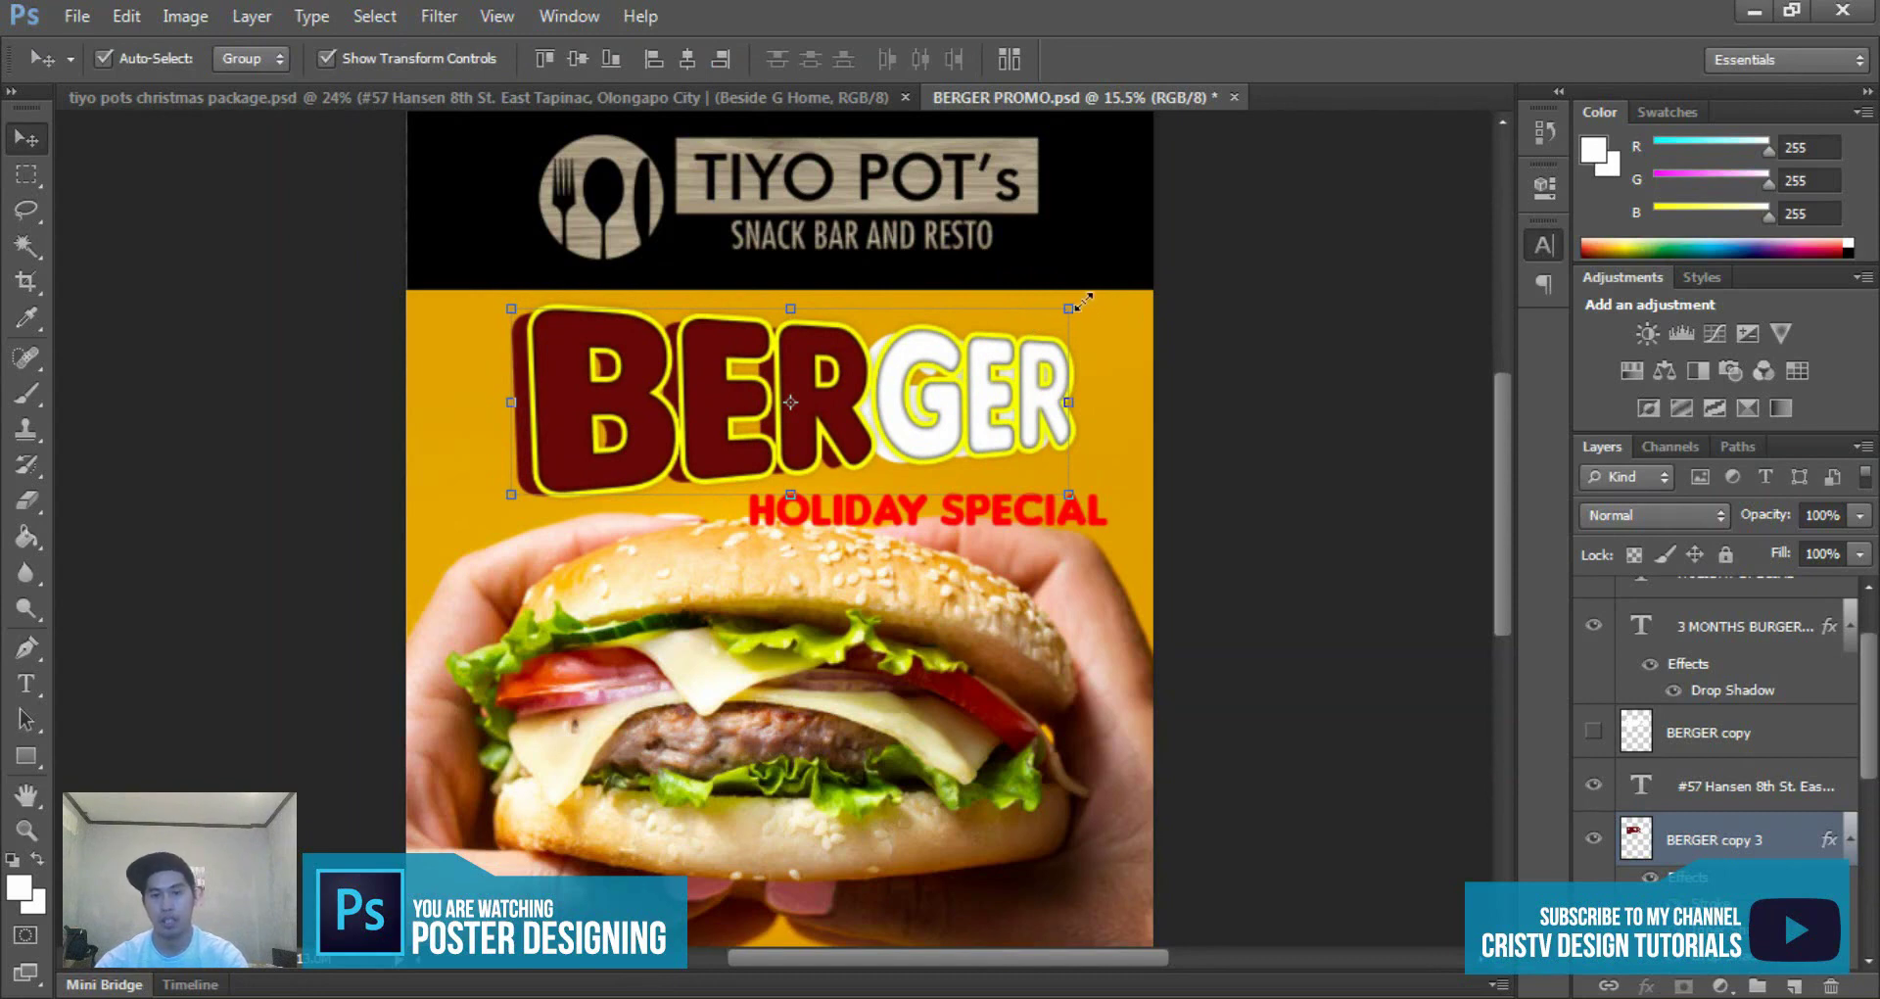
pyautogui.moveTo(1082, 302)
pyautogui.mouseDown()
pyautogui.moveTo(905, 360)
pyautogui.moveTo(1093, 319)
pyautogui.mouseUp()
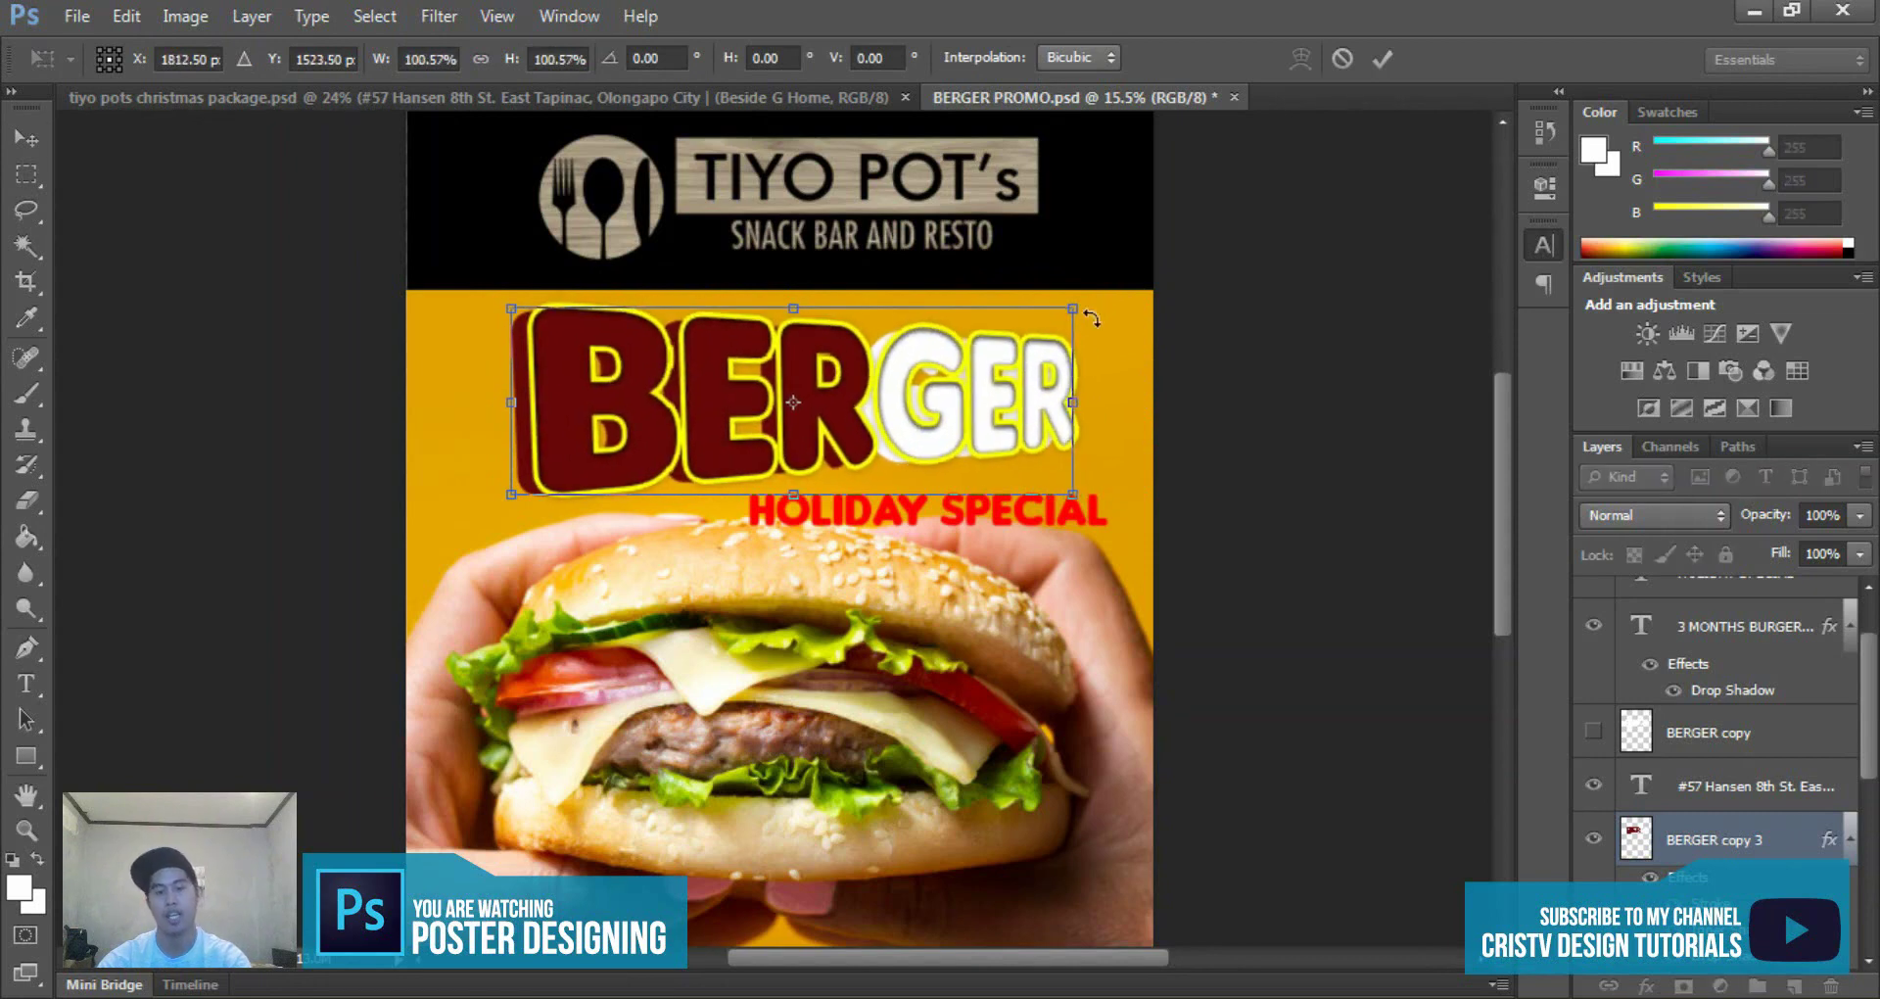
pyautogui.press('Return')
pyautogui.scroll(3, 1116, 293)
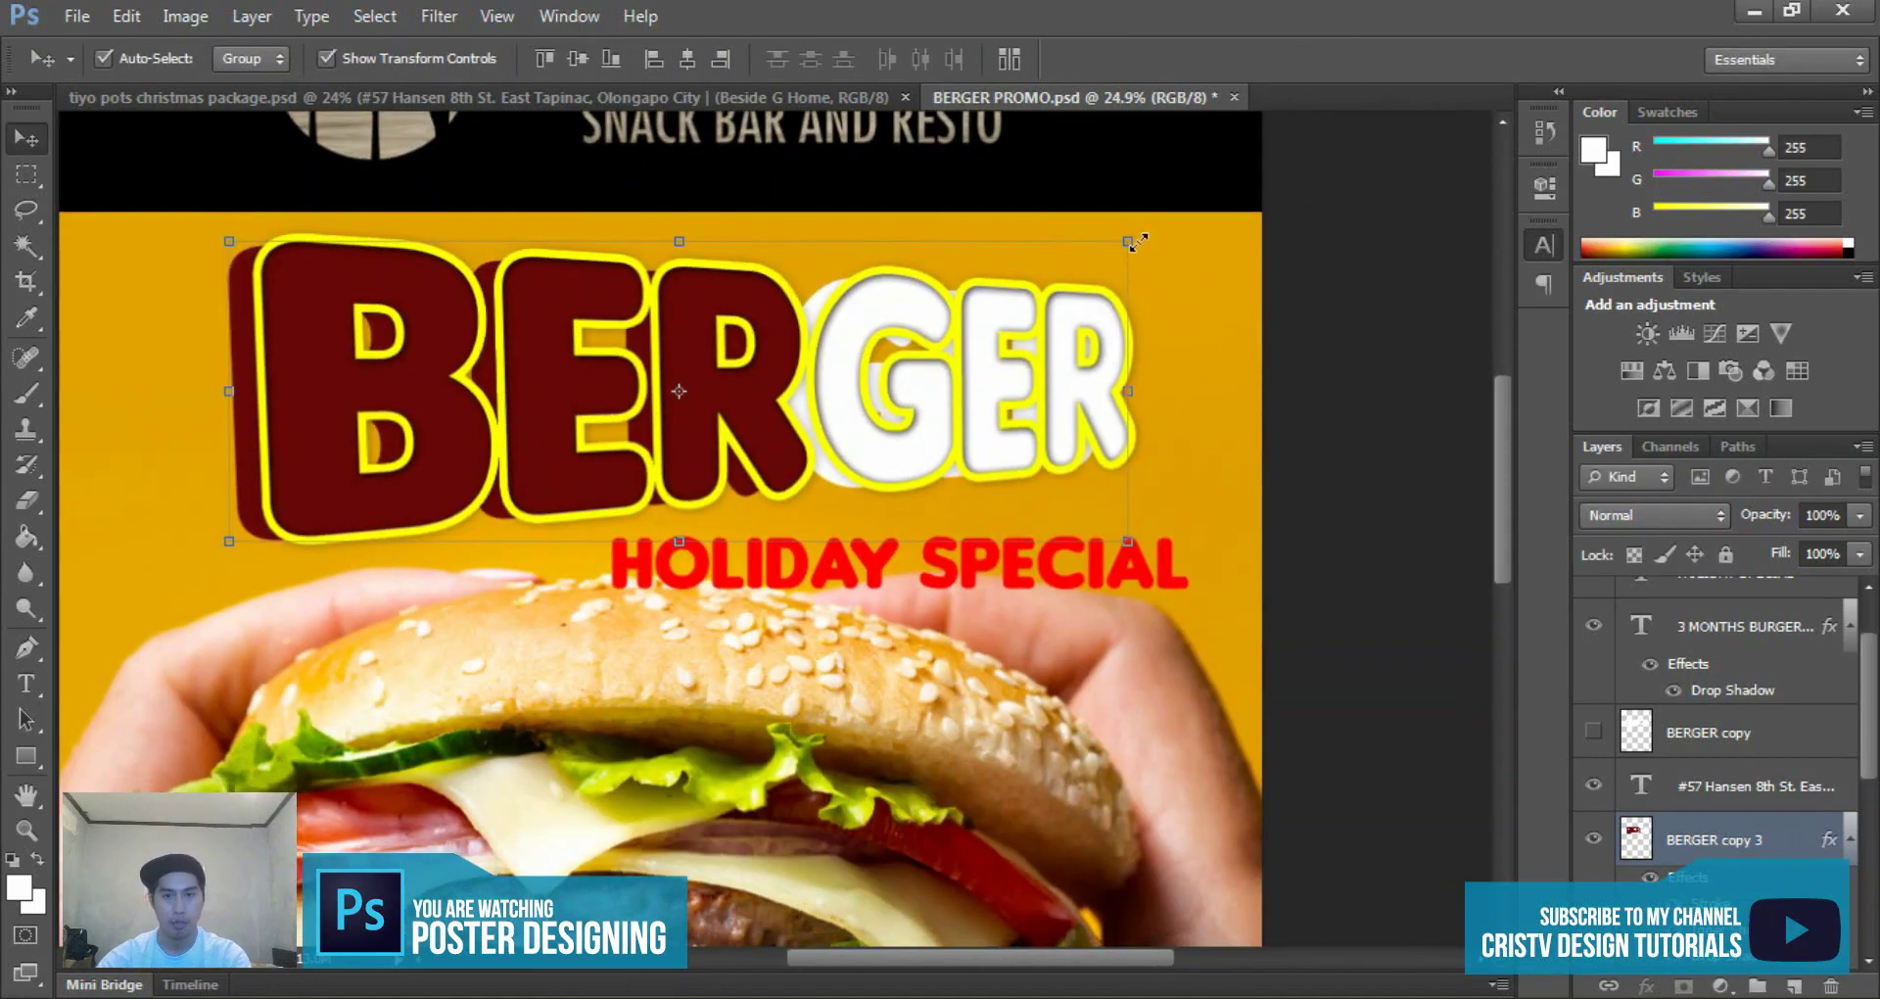
# - Squash the BERGER title vertically so it sits just above HOLIDAY SPECIAL
pyautogui.moveTo(1136, 241)
pyautogui.mouseDown()
pyautogui.moveTo(1171, 333)
pyautogui.moveTo(1107, 278)
pyautogui.mouseUp()
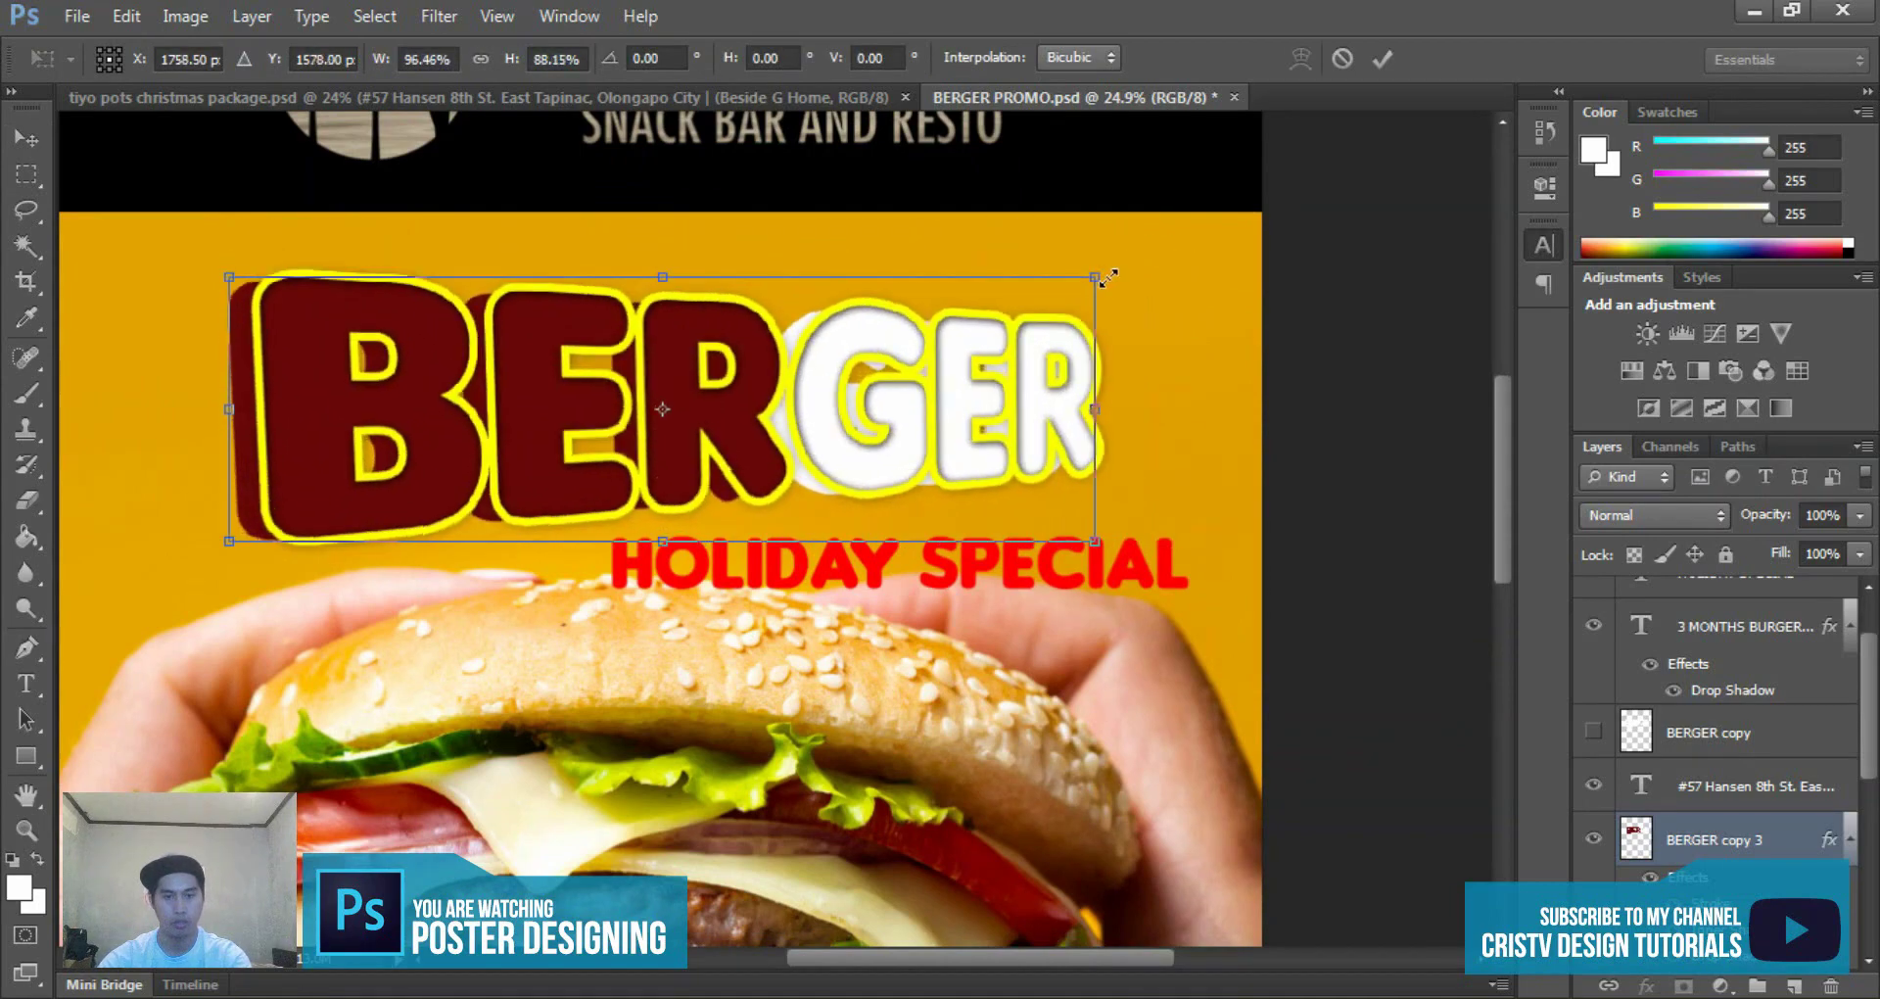
pyautogui.press('Return')
pyautogui.scroll(-2, 995, 386)
pyautogui.scroll(-2, 995, 386)
pyautogui.scroll(3, 1030, 496)
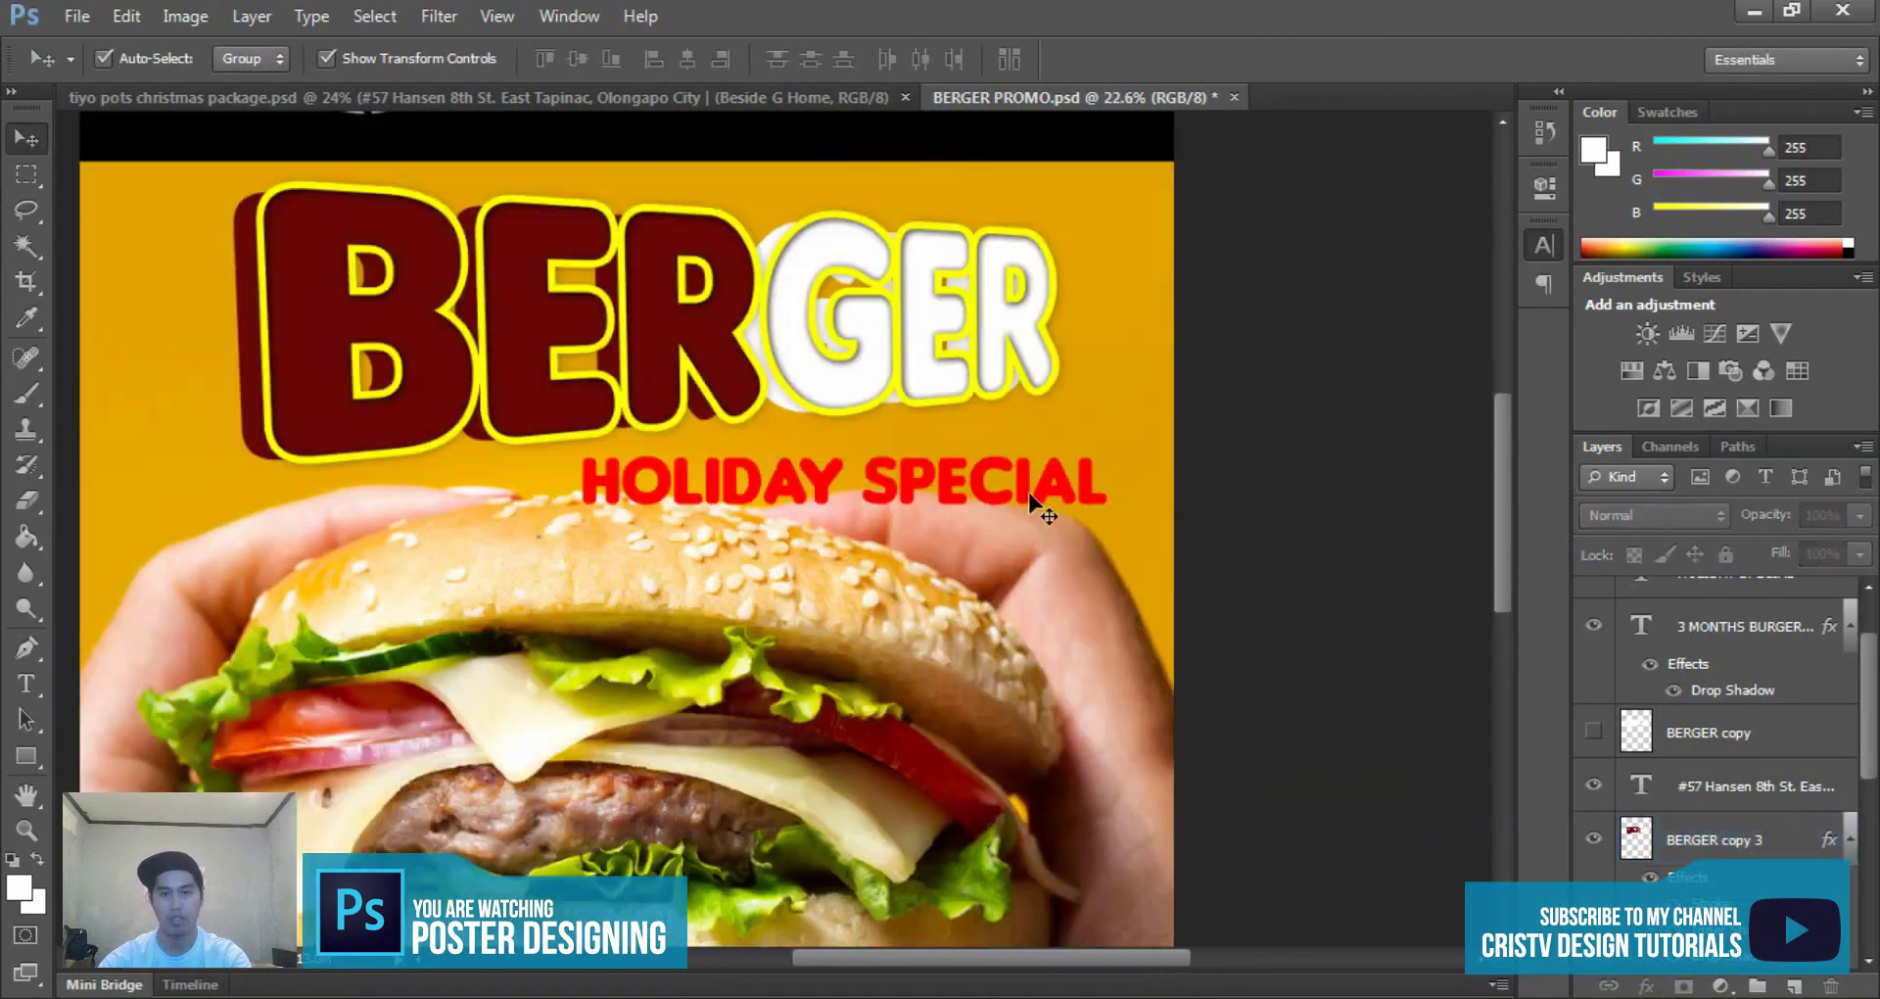
pyautogui.click(1031, 497)
pyautogui.scroll(2, 1041, 527)
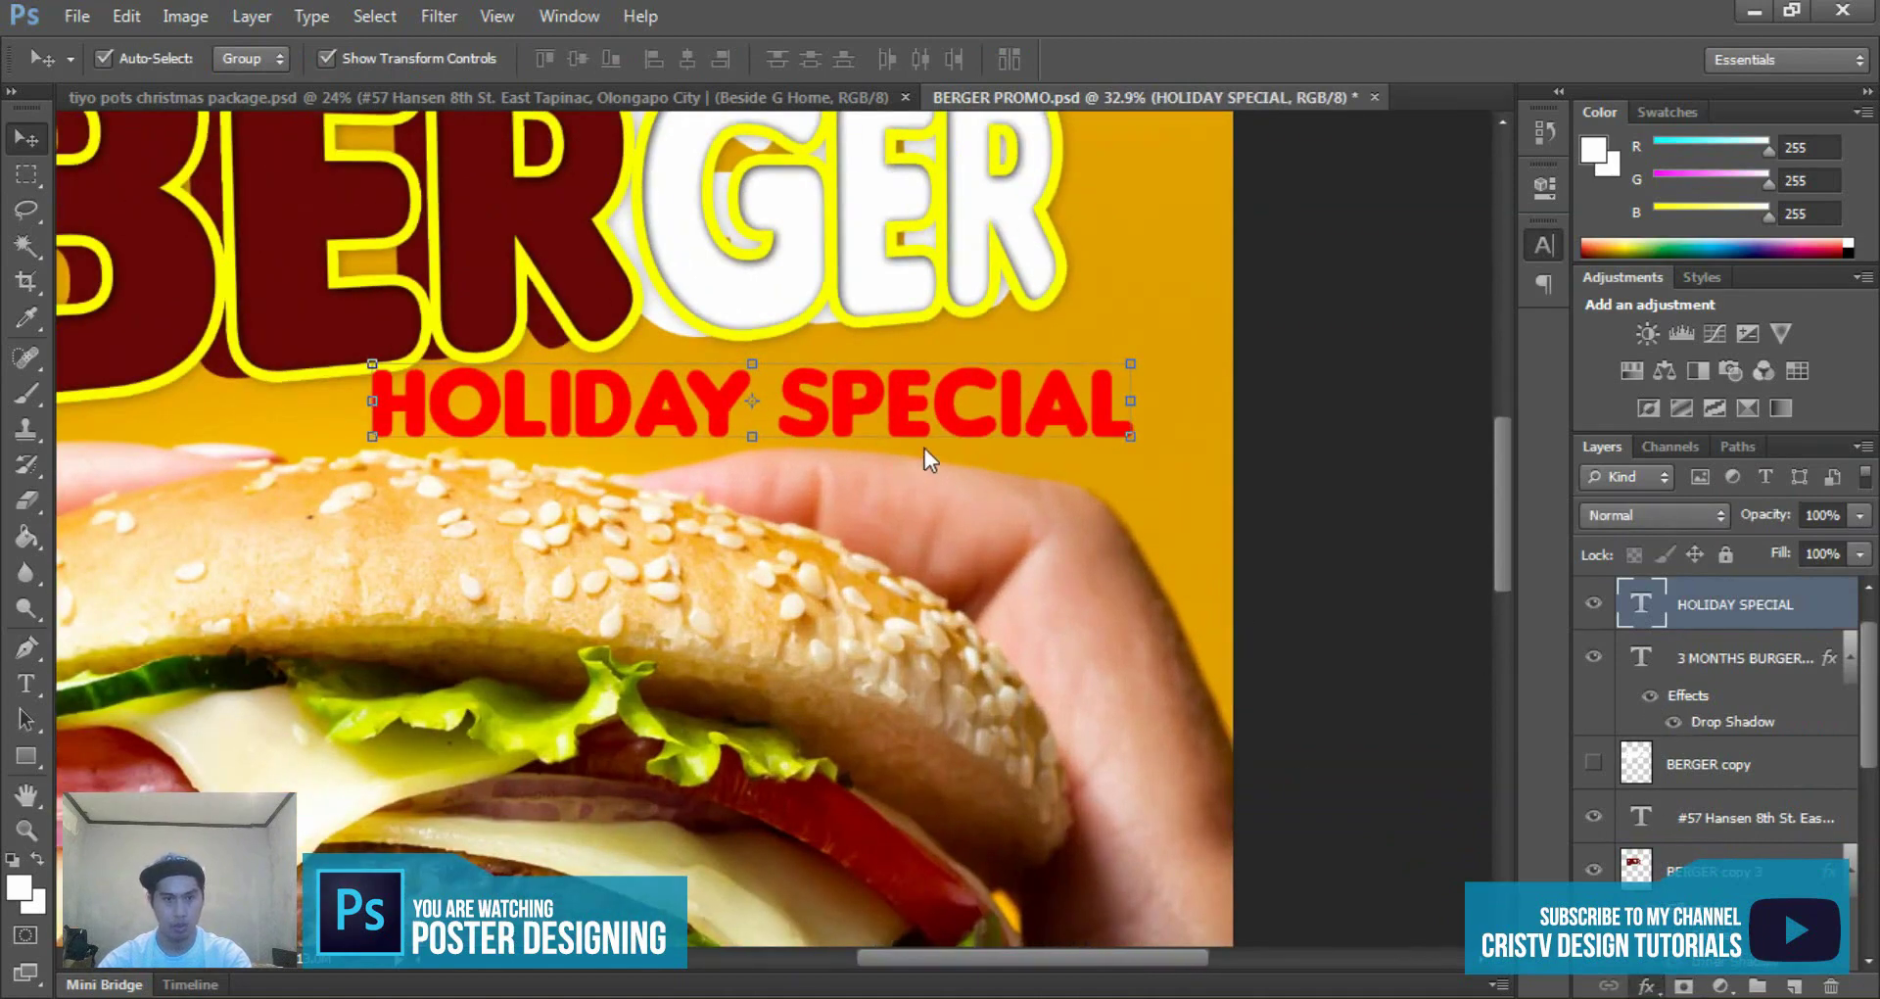
# - Give the HOLIDAY SPECIAL text a white Stroke outline
pyautogui.press('h')
pyautogui.press('i')
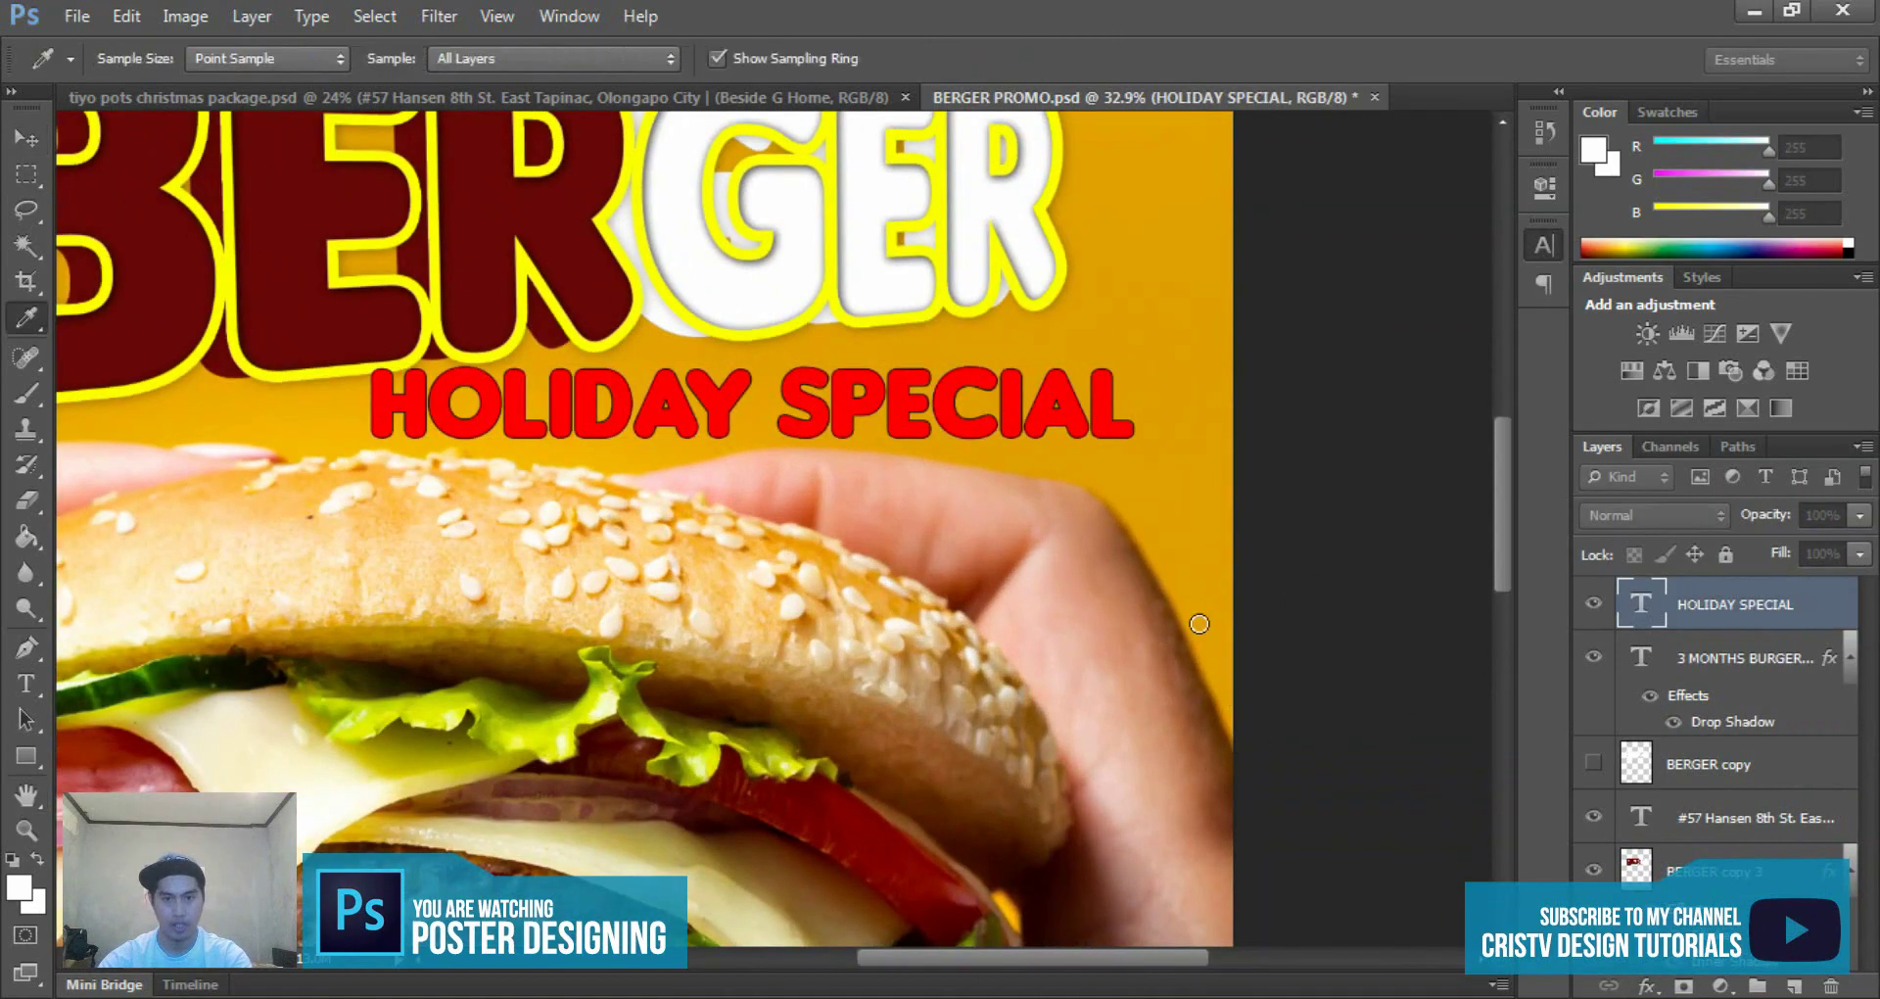
pyautogui.press('h')
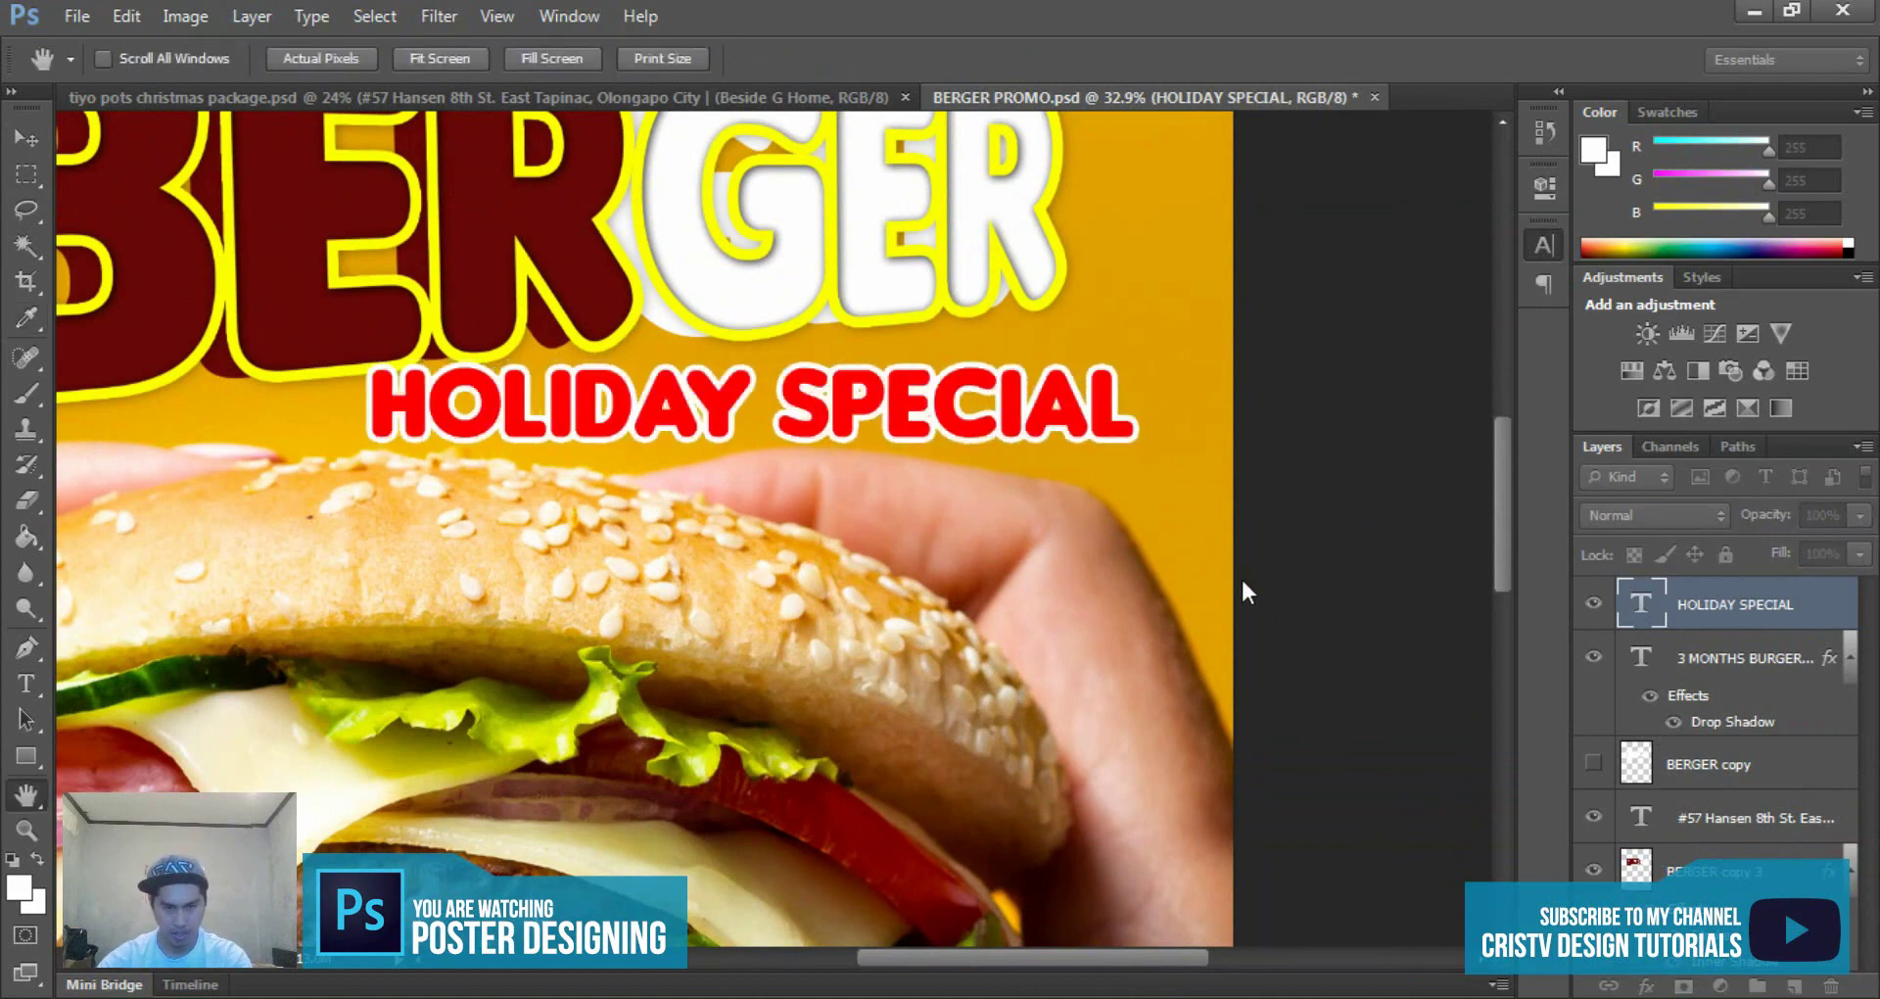
pyautogui.press('v')
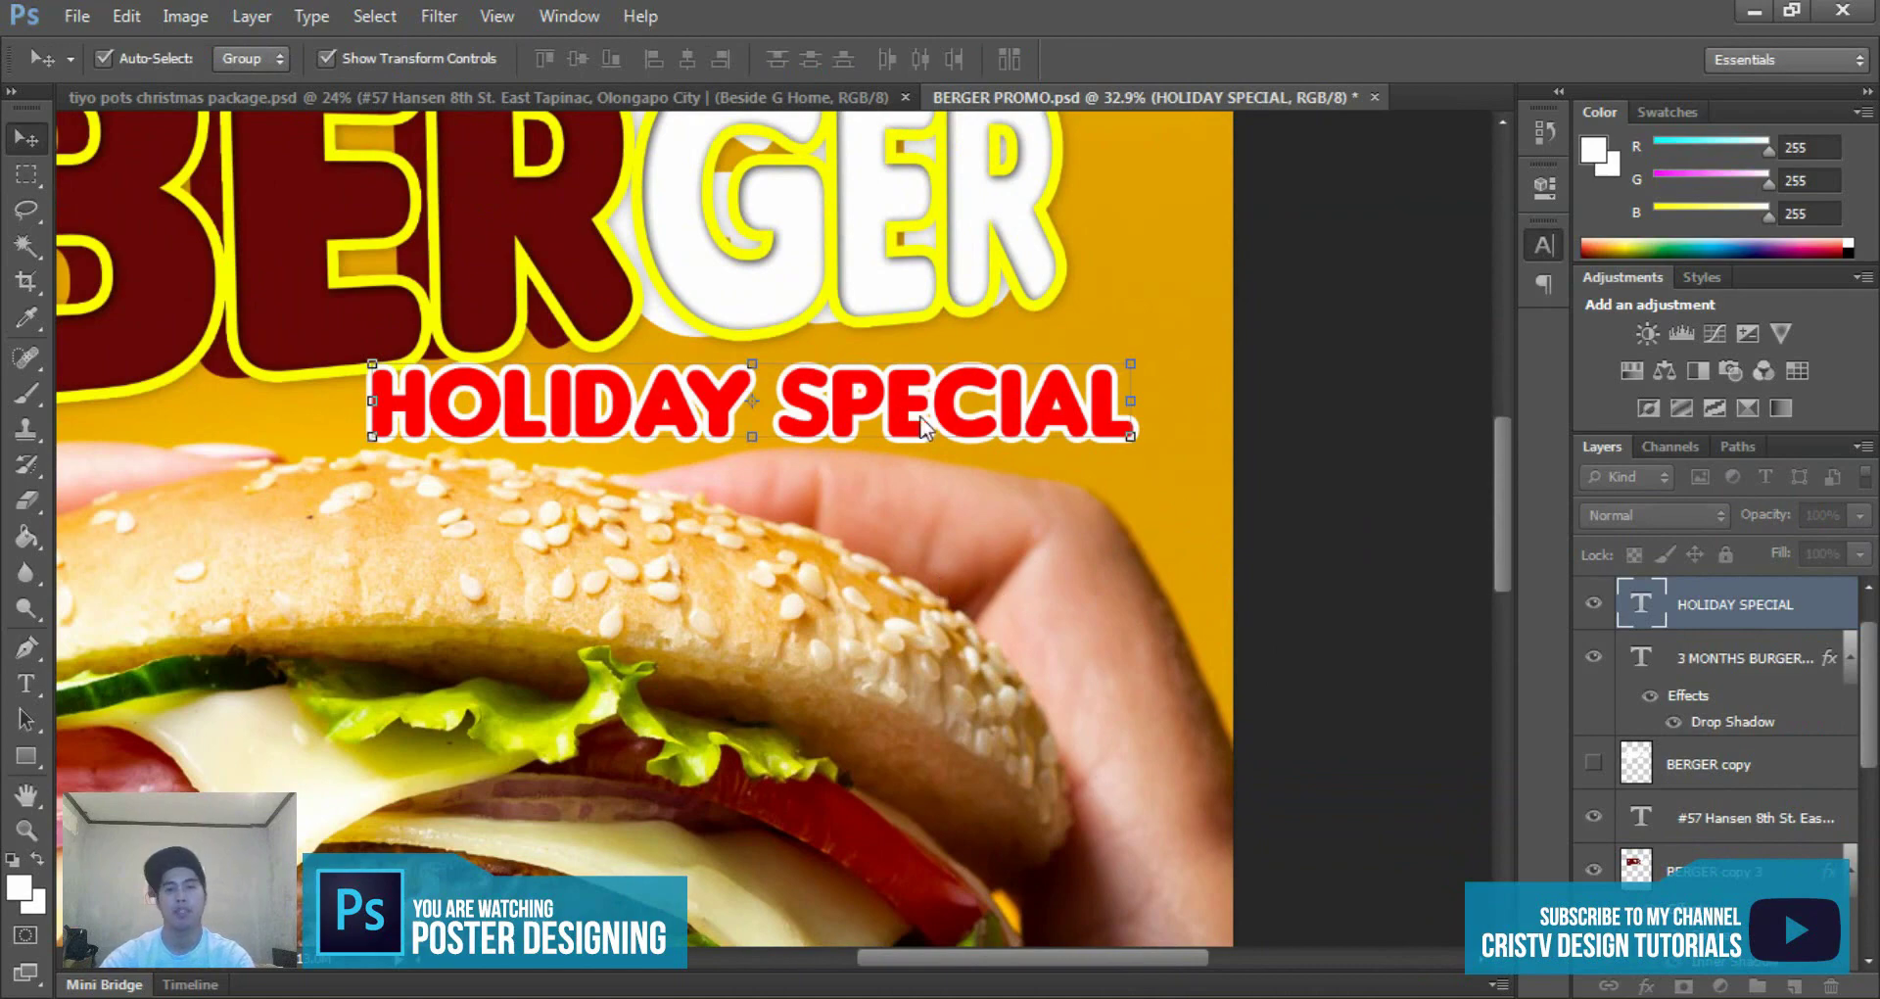
pyautogui.scroll(-5, 1155, 541)
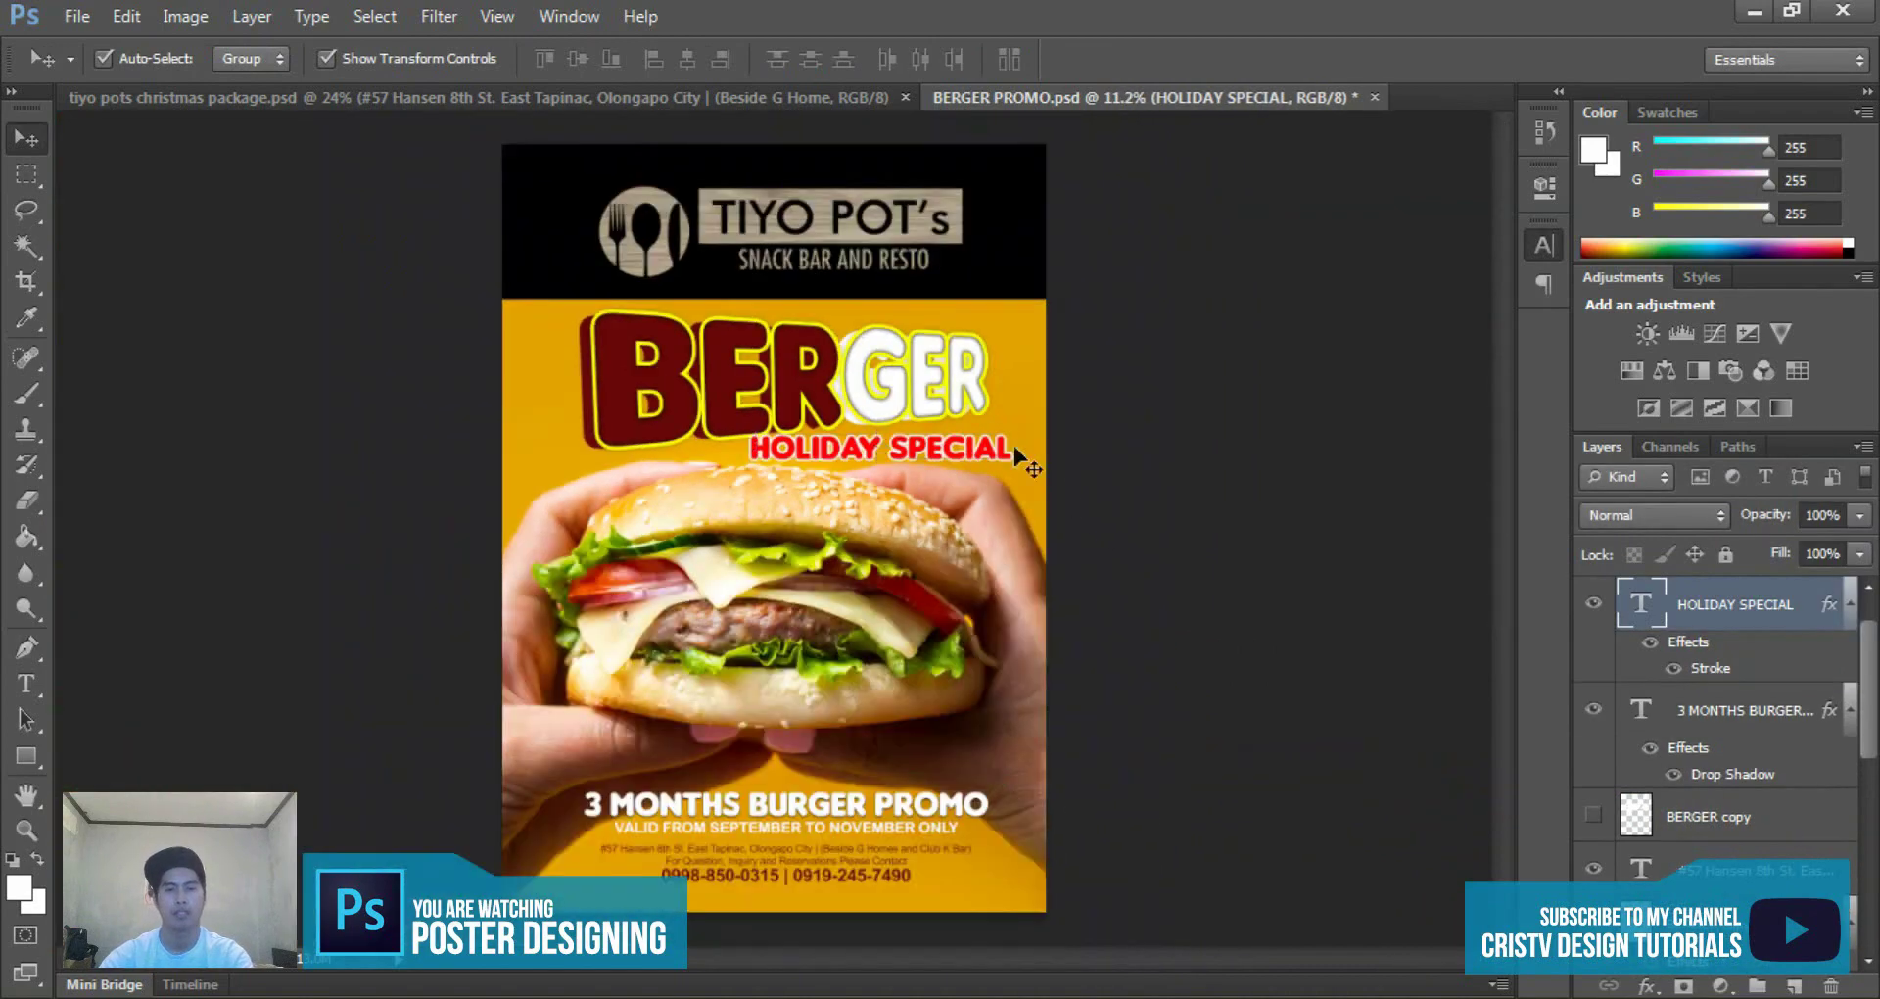
pyautogui.scroll(3, 1012, 443)
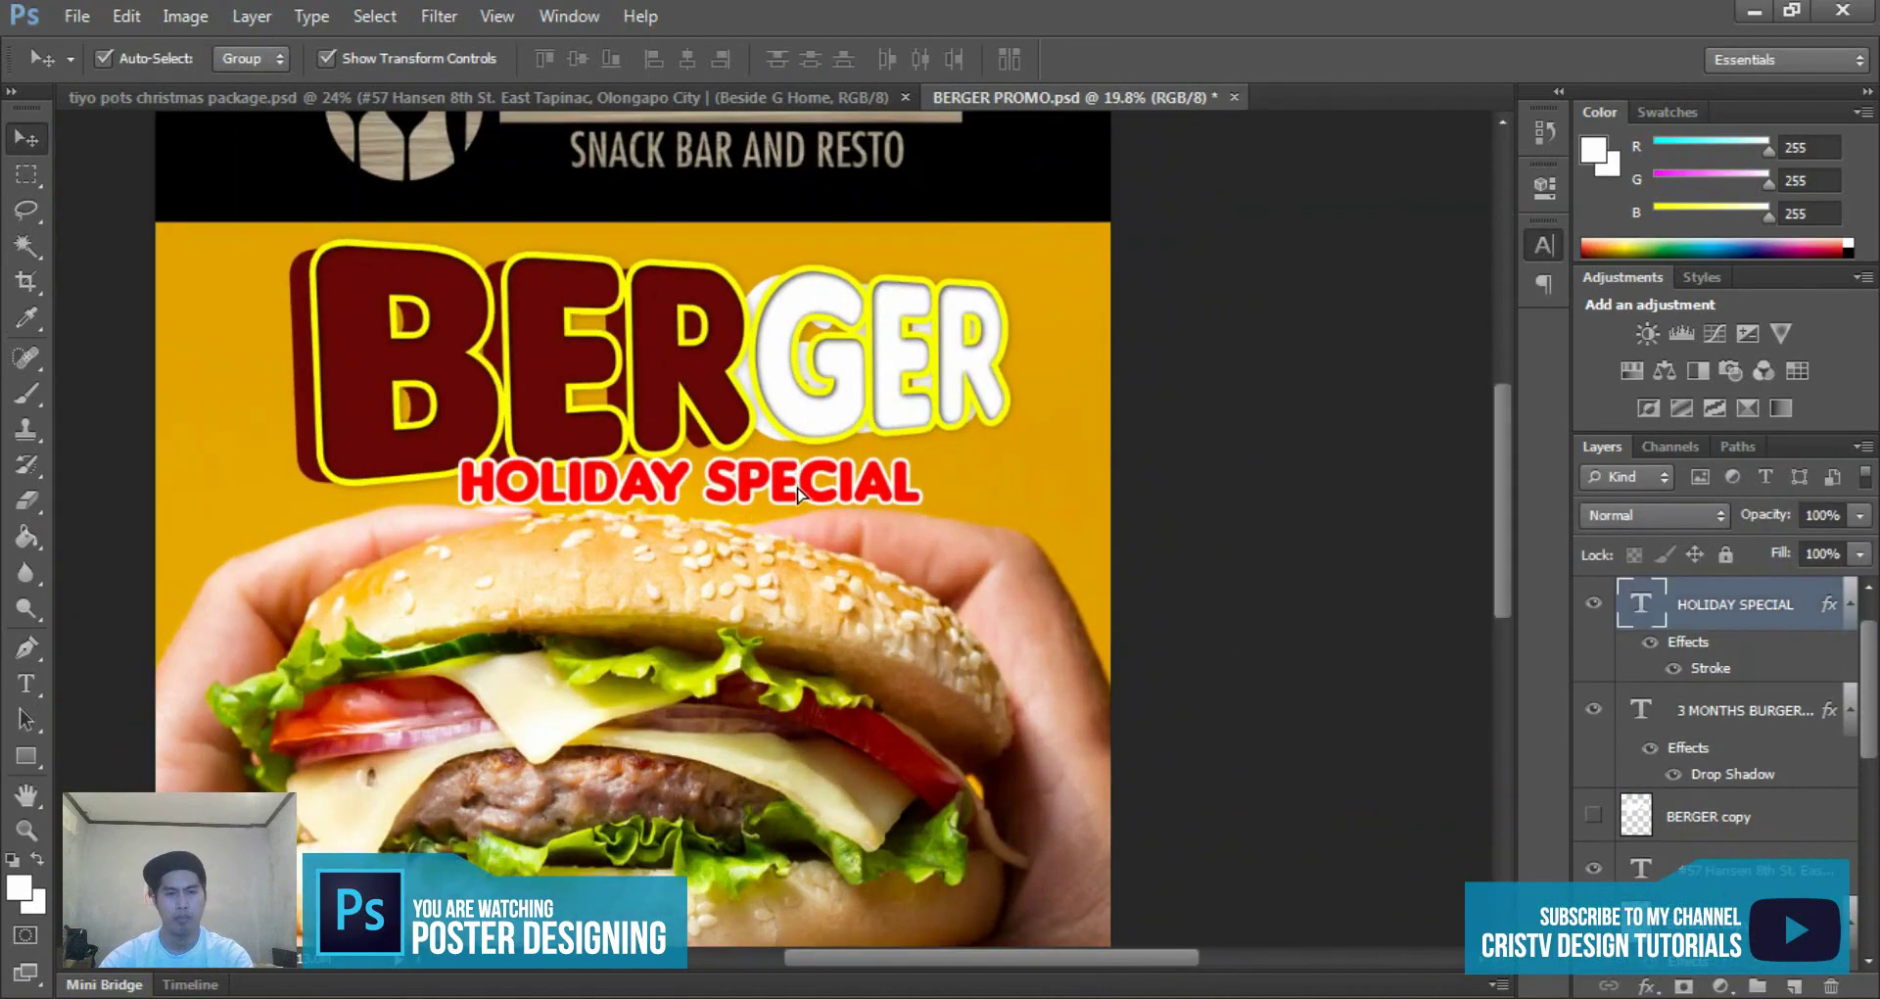
pyautogui.scroll(-2, 1057, 616)
pyautogui.scroll(2, 1133, 558)
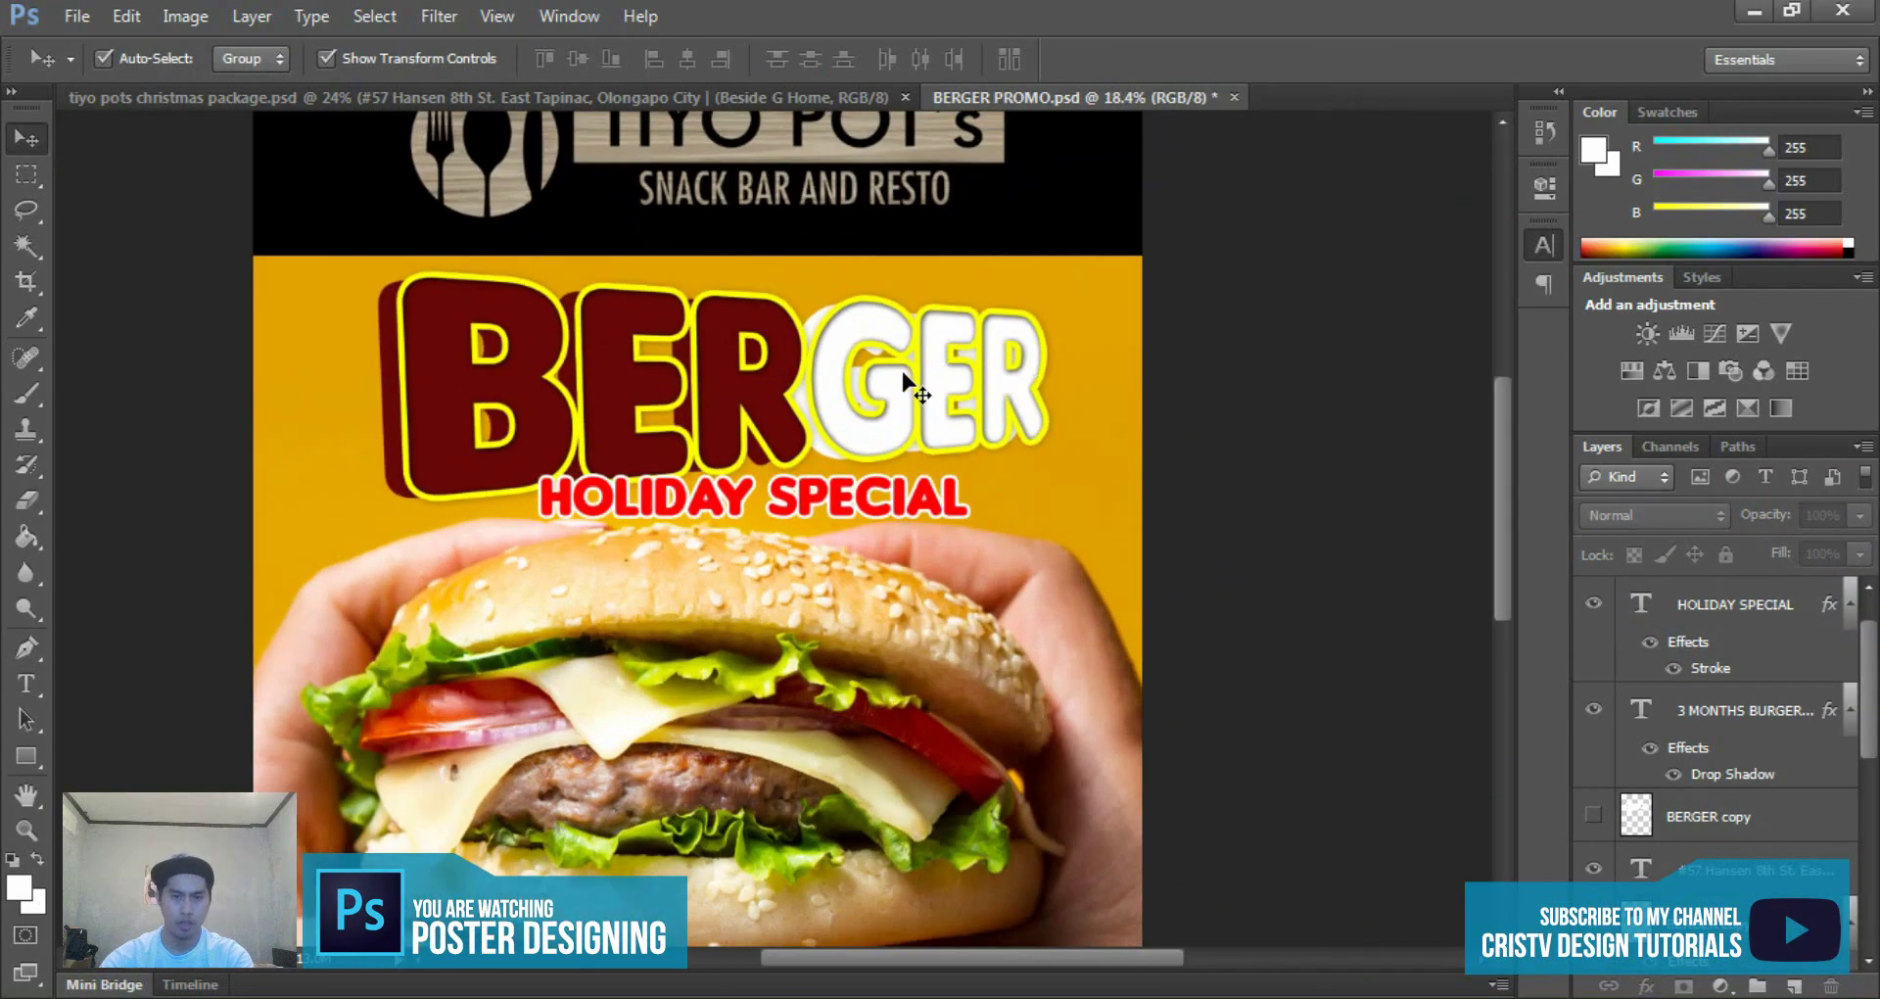
# - Enlarge the BERGER title group to about 105%
pyautogui.click(1038, 363)
pyautogui.moveTo(1044, 278); pyautogui.dragTo(1067, 280)
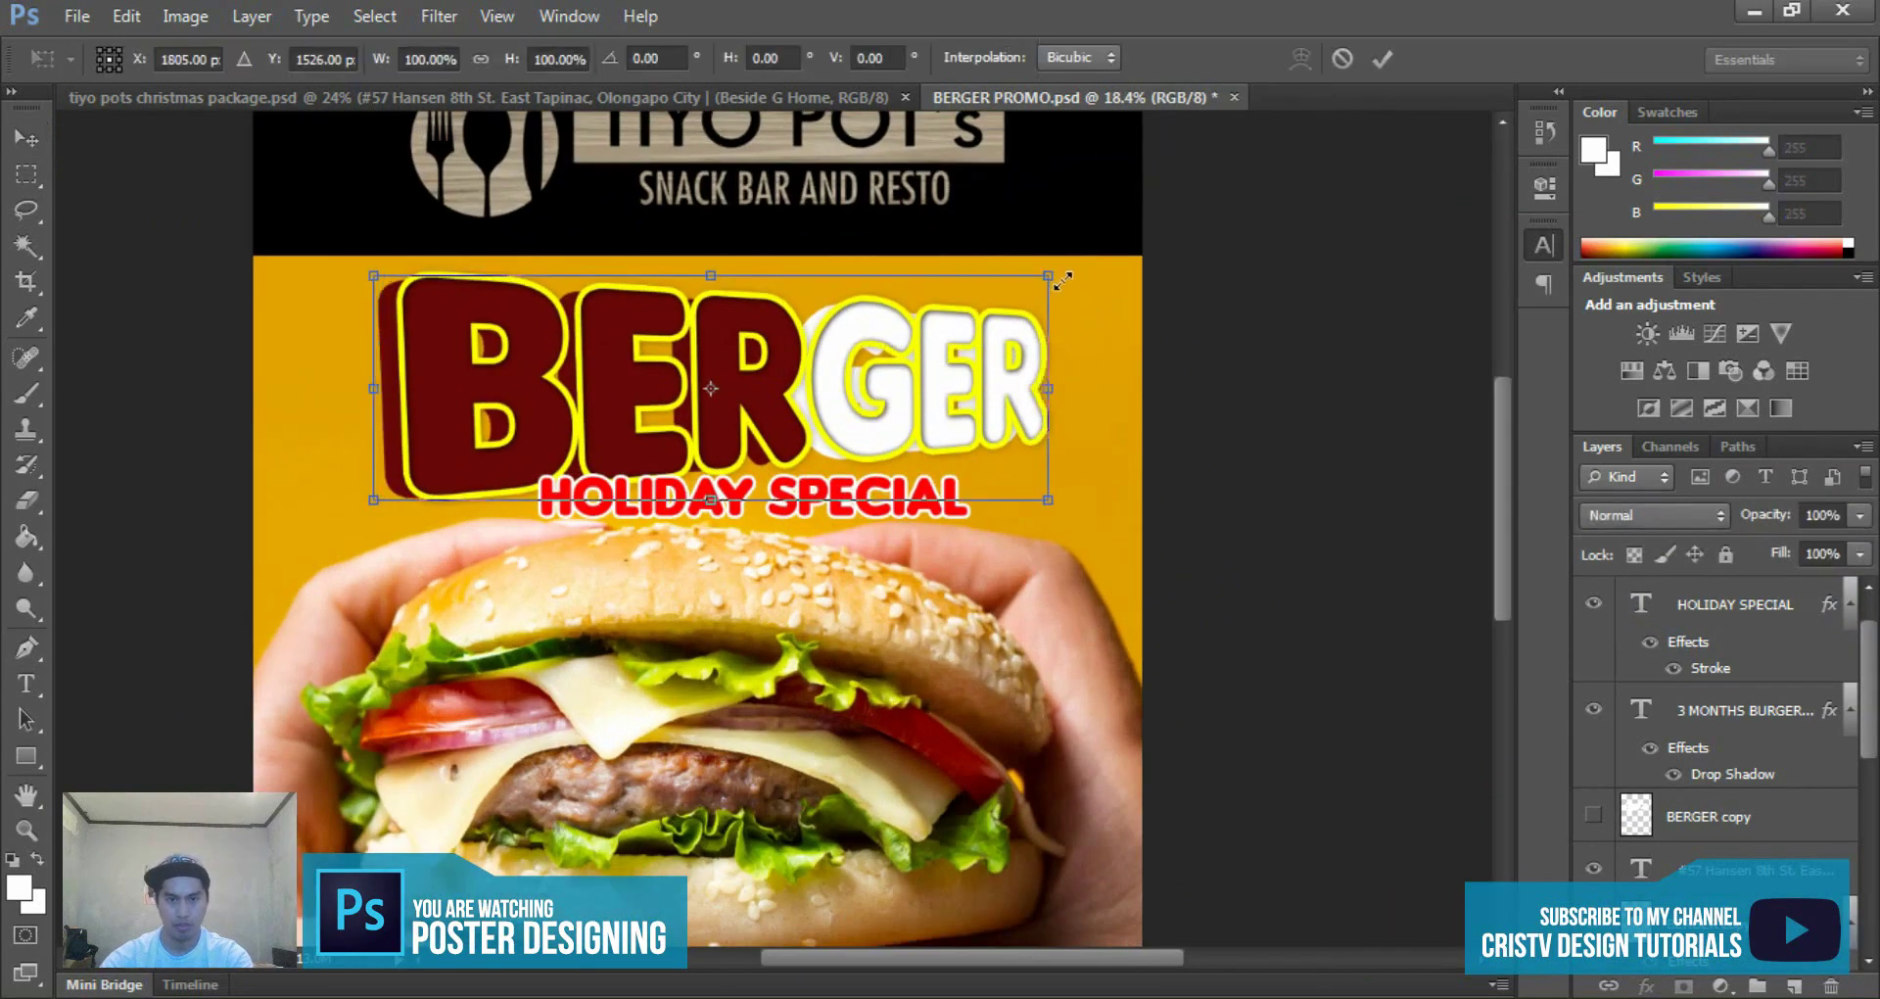
pyautogui.press('Return')
pyautogui.scroll(-2, 1033, 647)
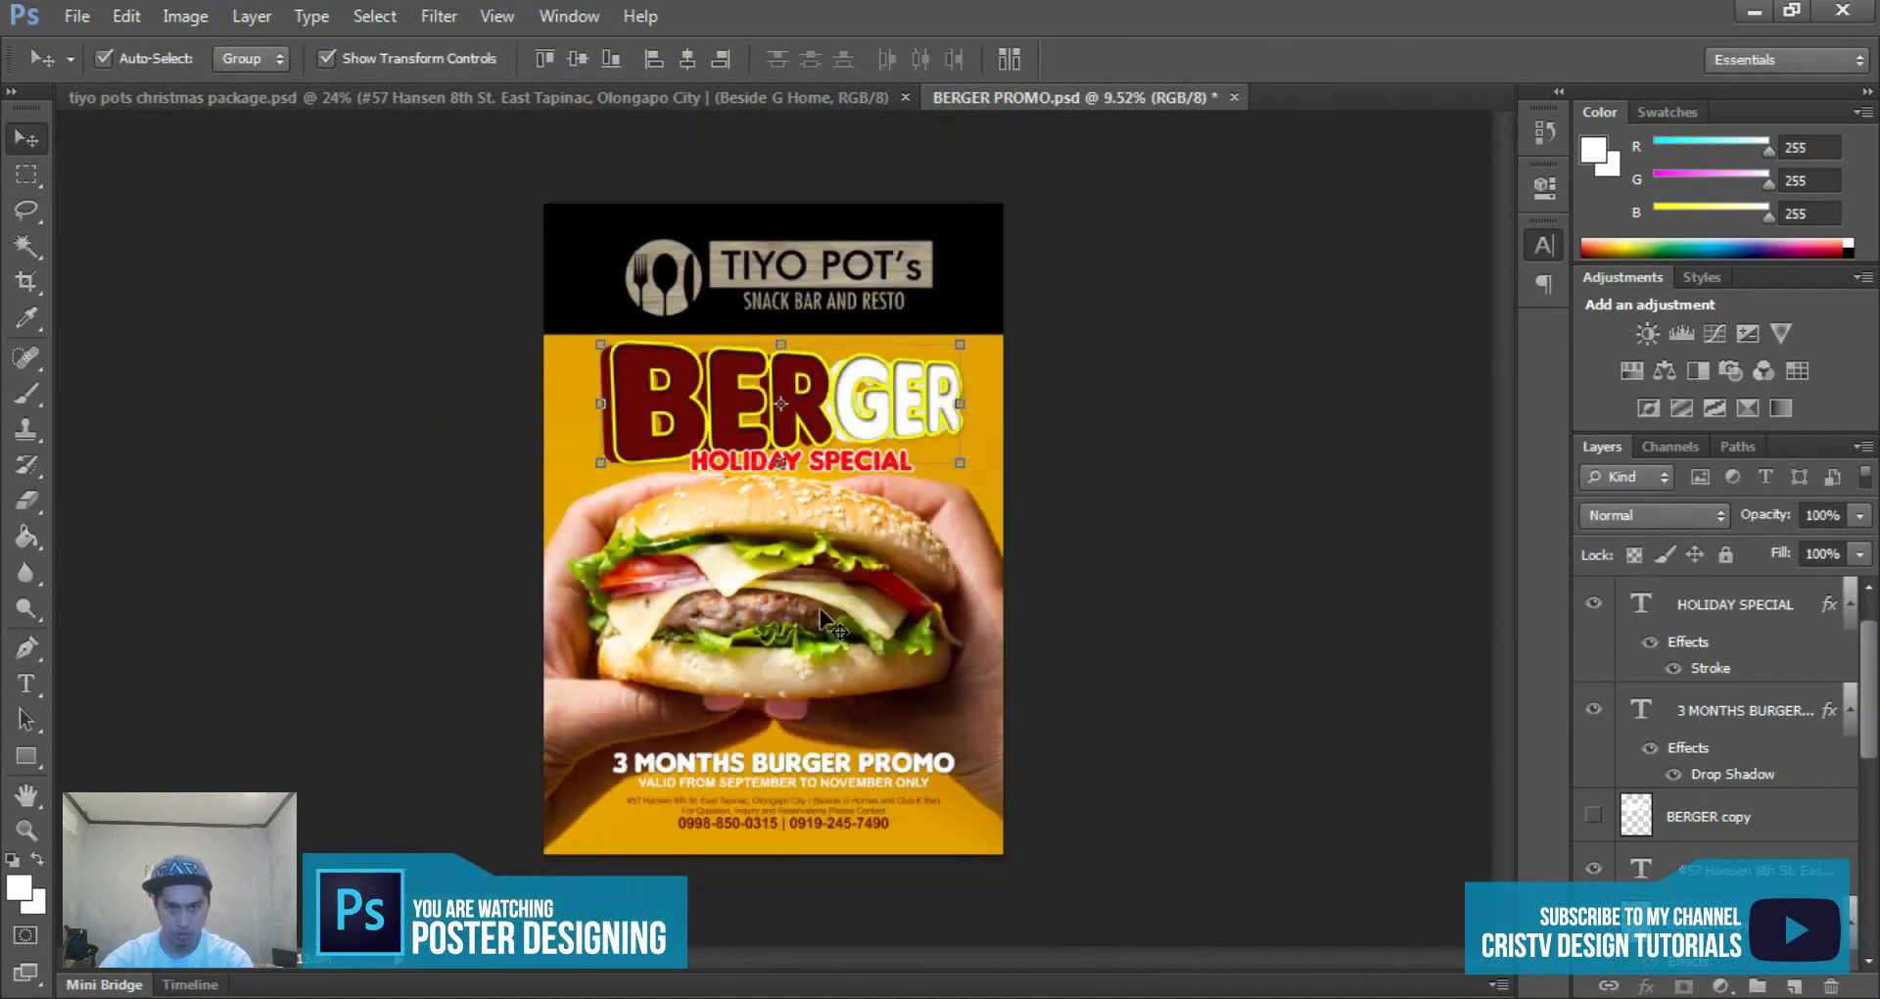
pyautogui.scroll(1, 1033, 647)
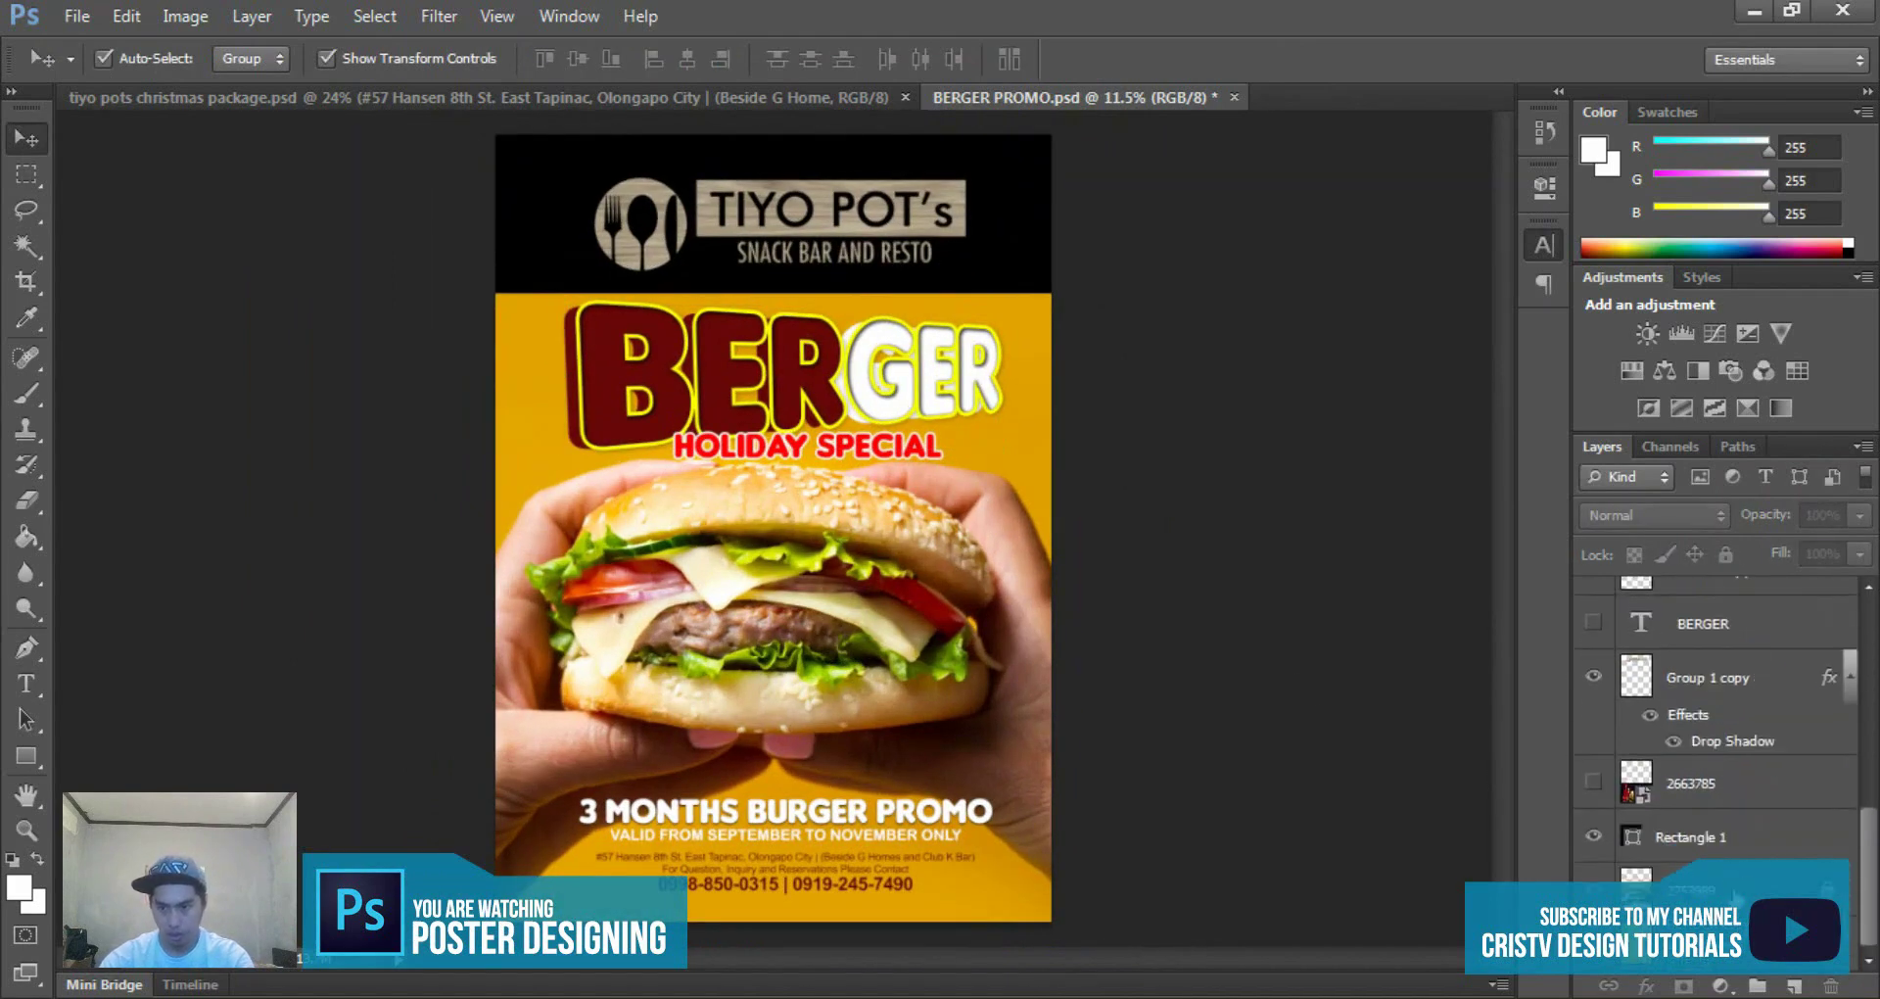
# - Lower the burger photo slightly and nudge HOLIDAY SPECIAL down
pyautogui.click(720, 553)
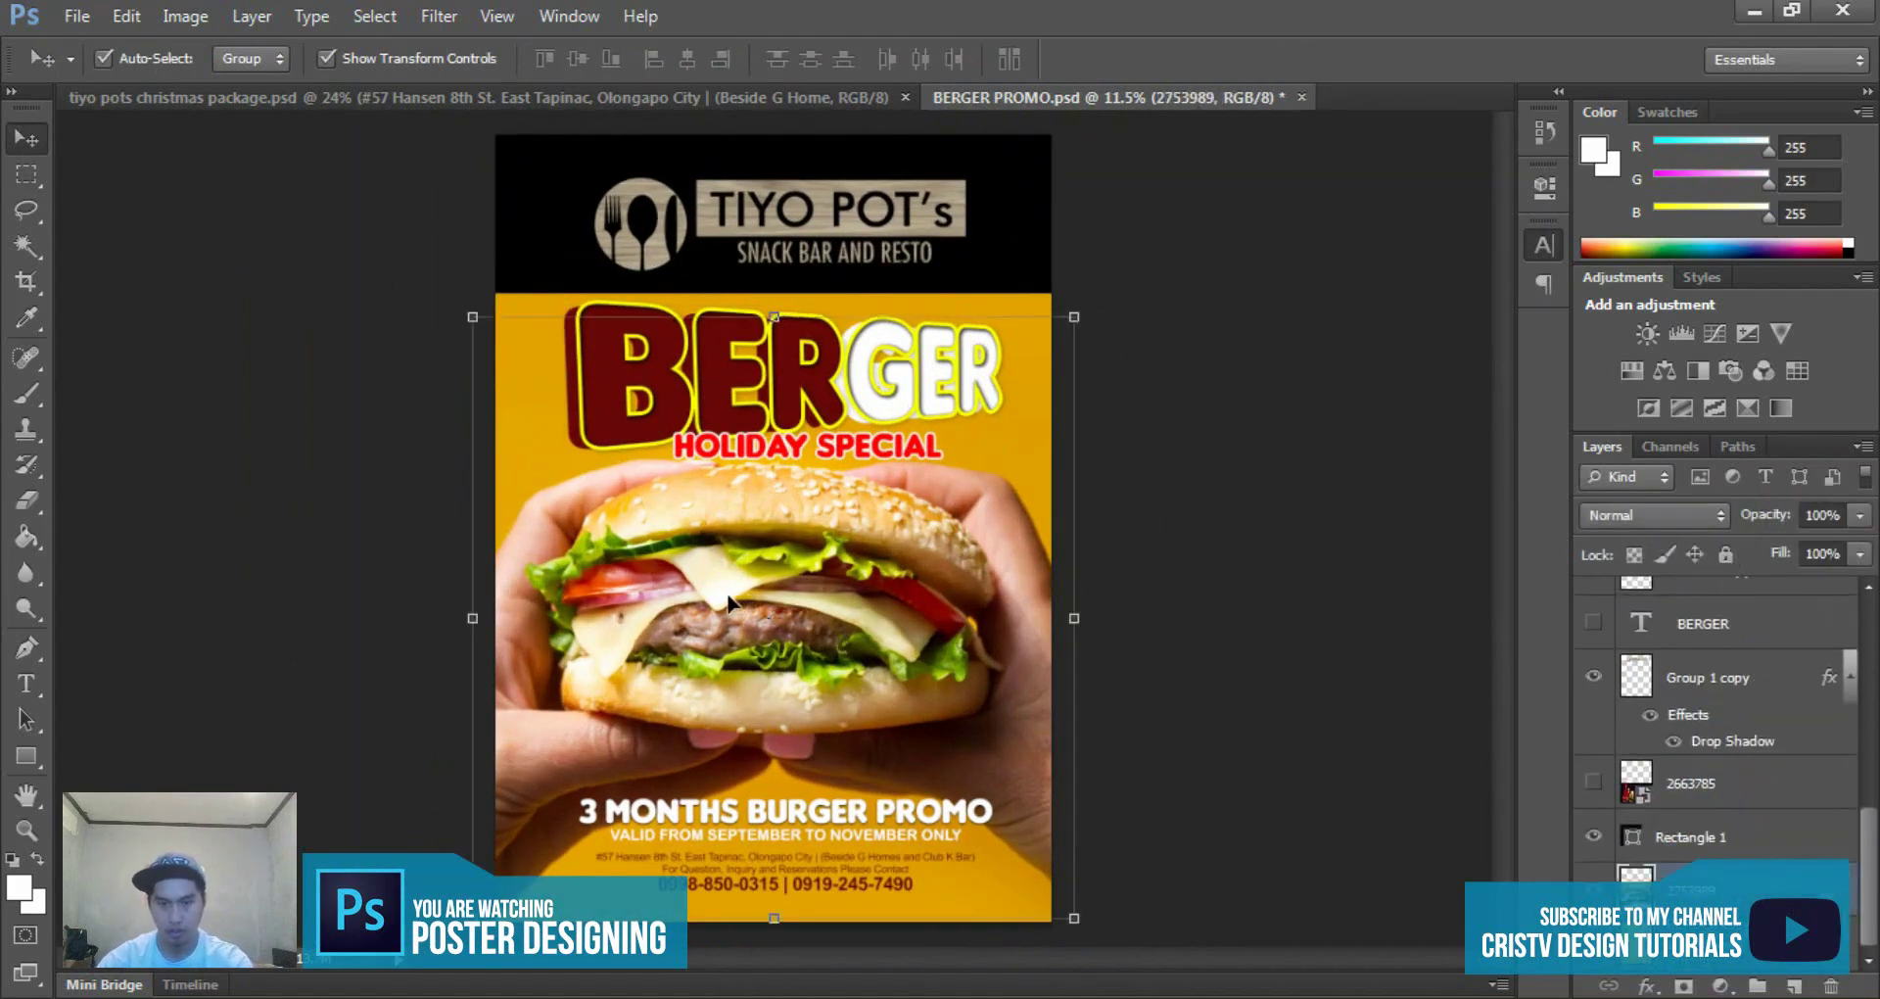
pyautogui.moveTo(732, 590); pyautogui.dragTo(729, 605)
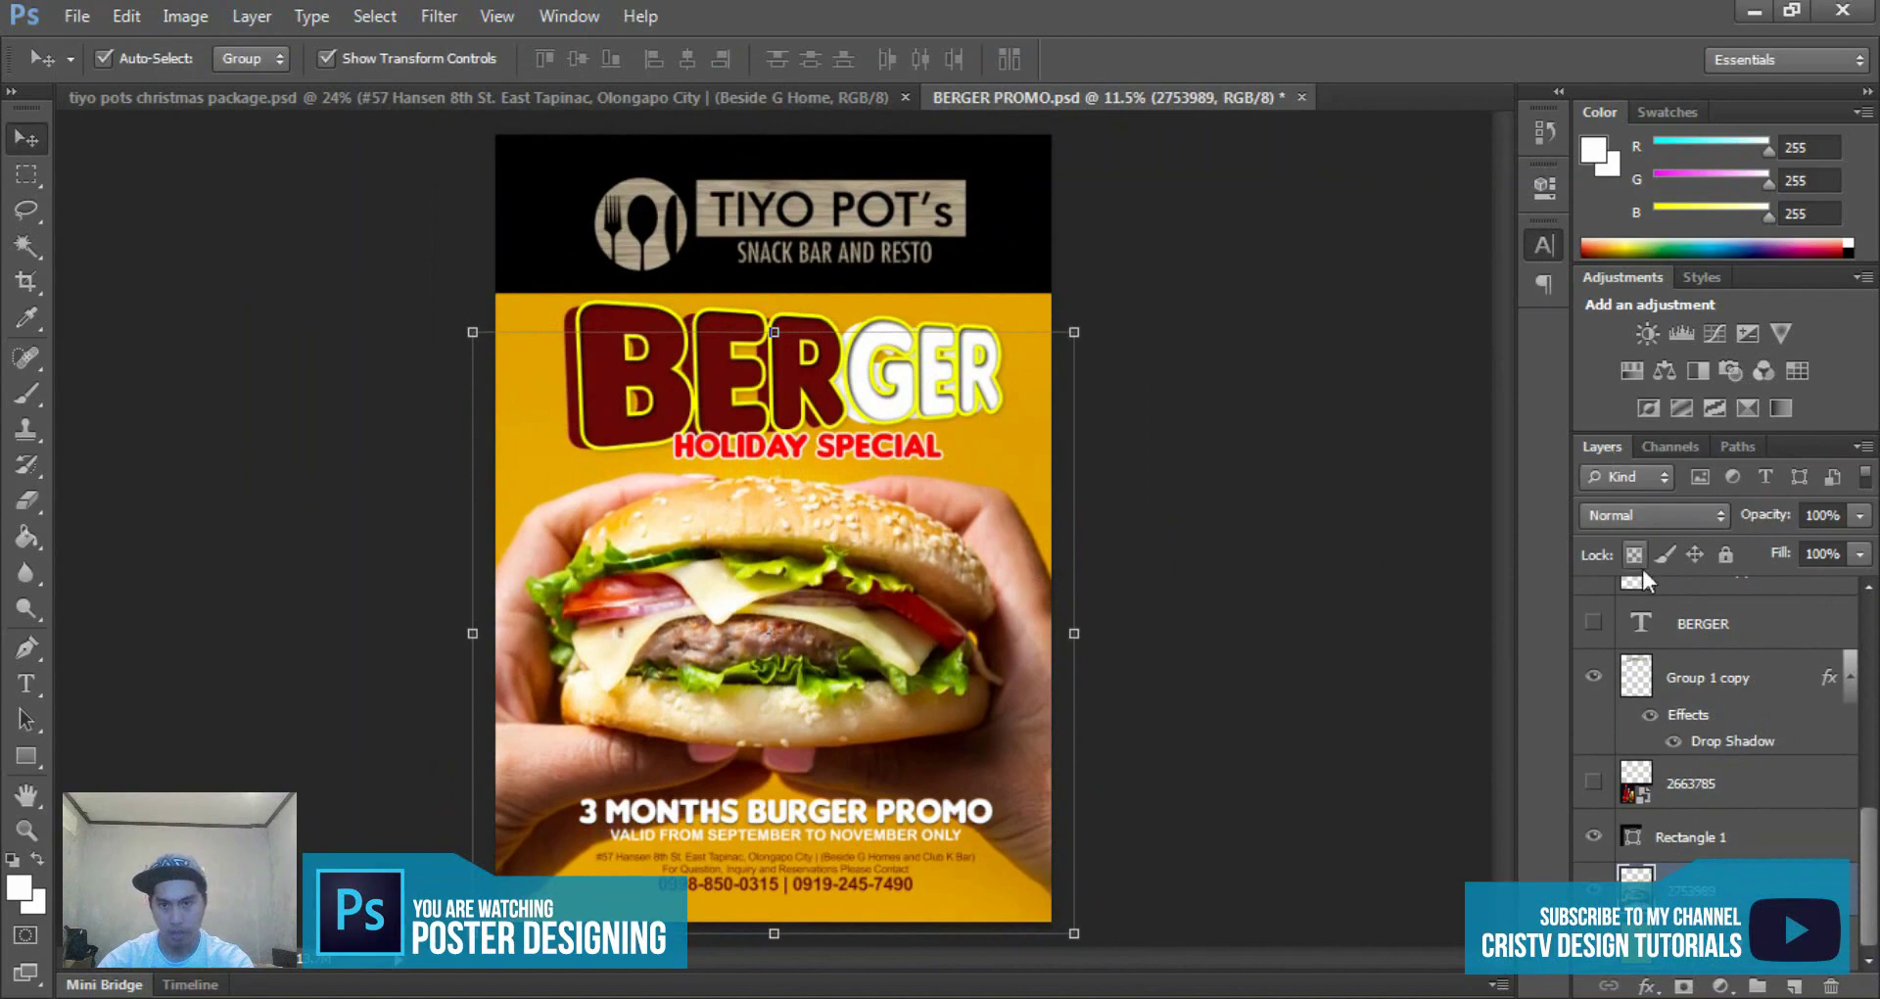
pyautogui.scroll(2, 705, 456)
pyautogui.scroll(1, 705, 455)
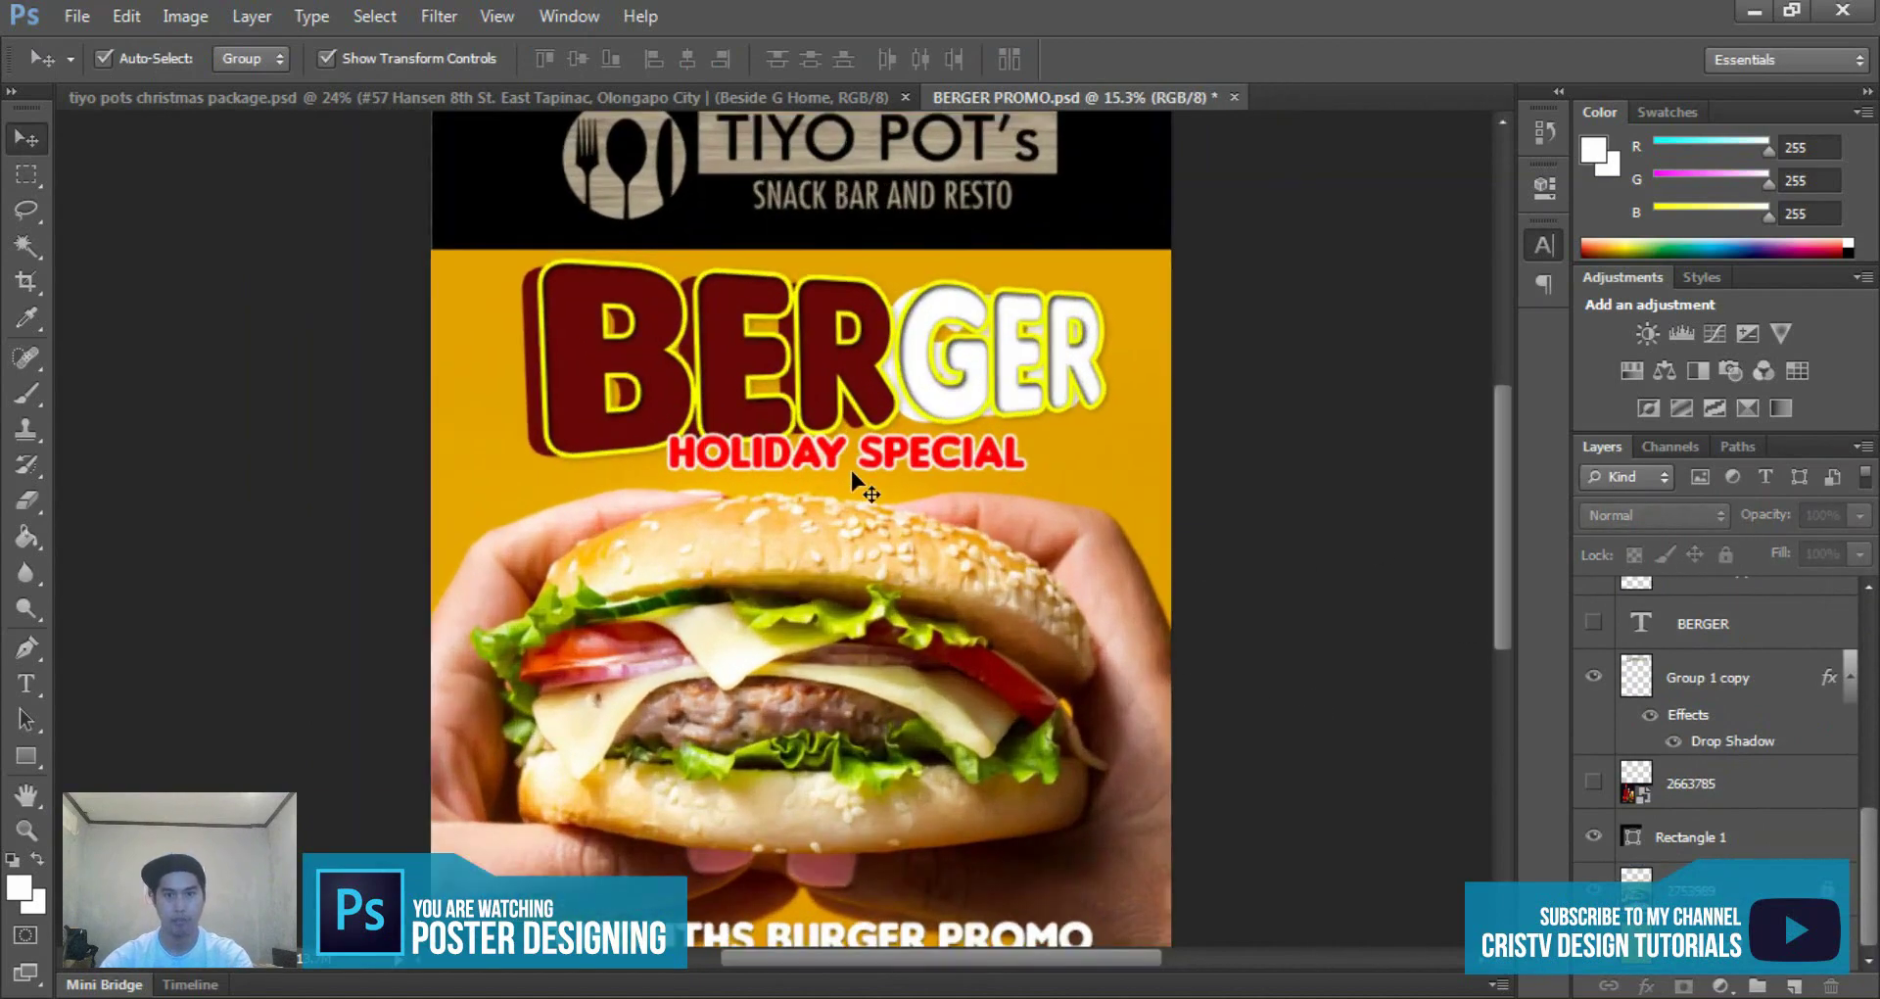
pyautogui.click(840, 470)
pyautogui.moveTo(841, 470); pyautogui.dragTo(829, 479)
# - Add a Drop Shadow to the HOLIDAY SPECIAL text
pyautogui.scroll(1, 827, 494)
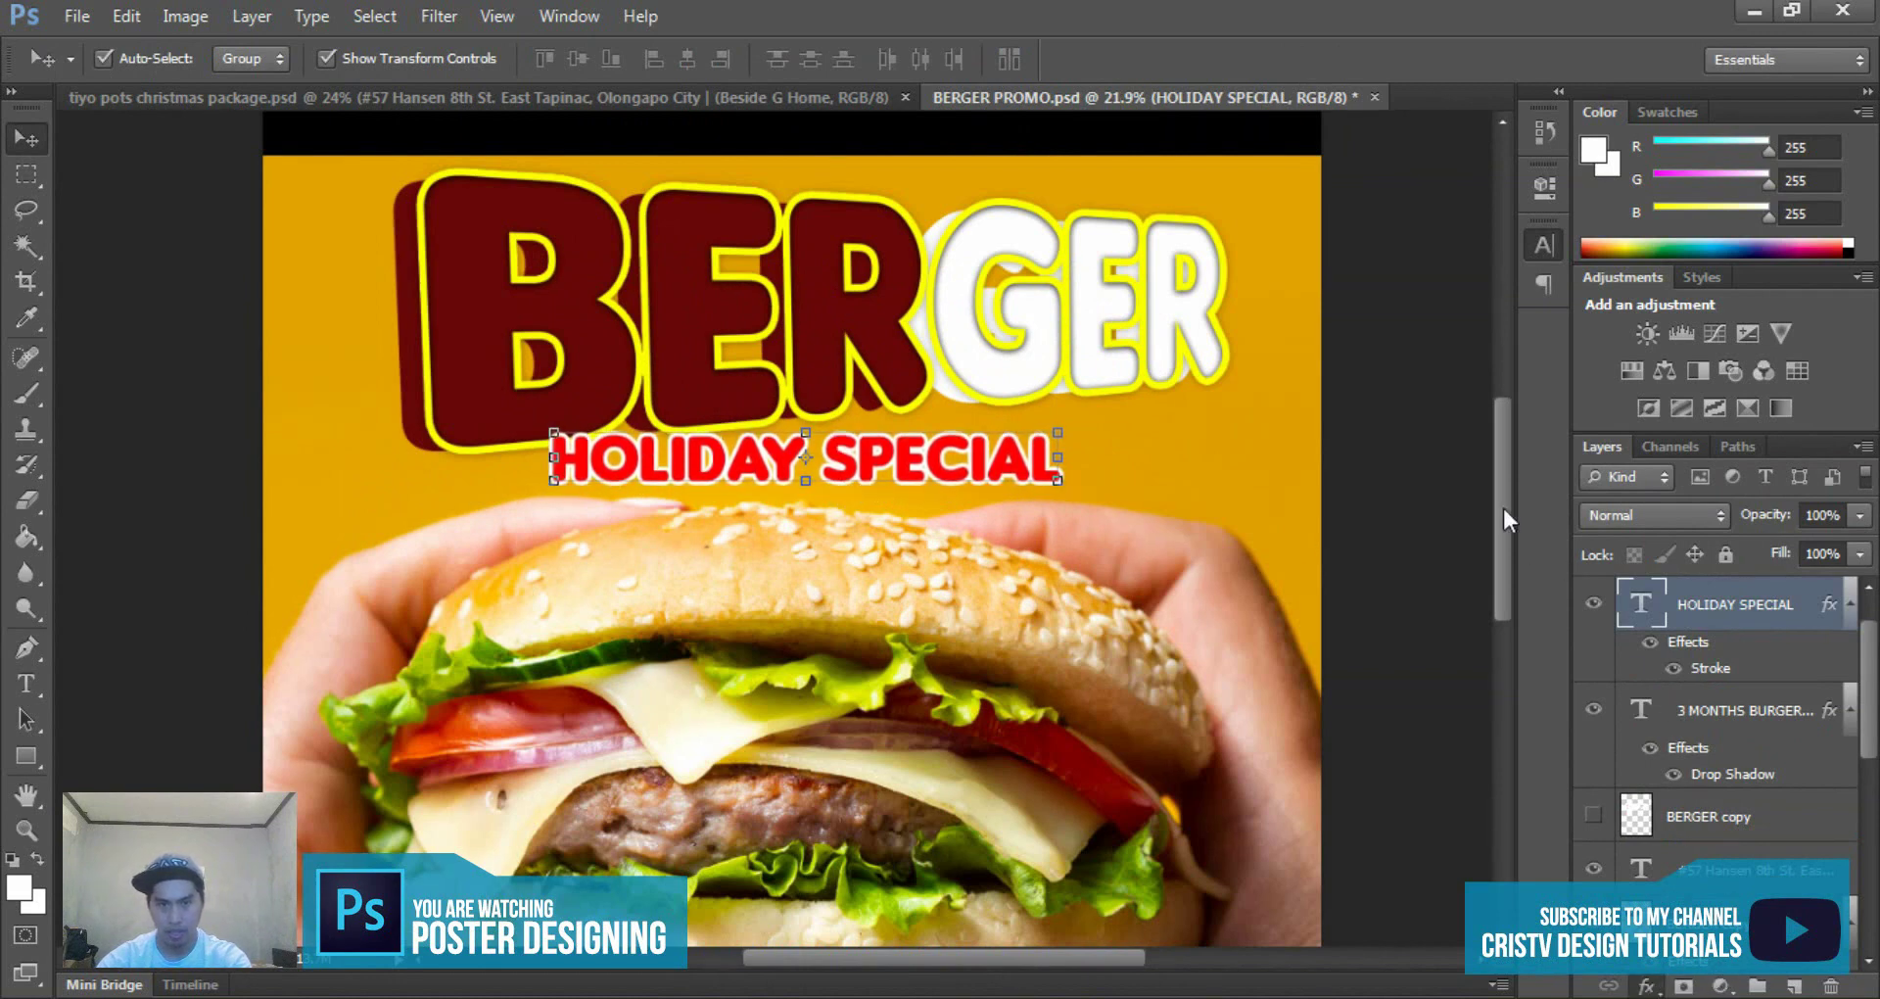
pyautogui.doubleClick(1711, 667)
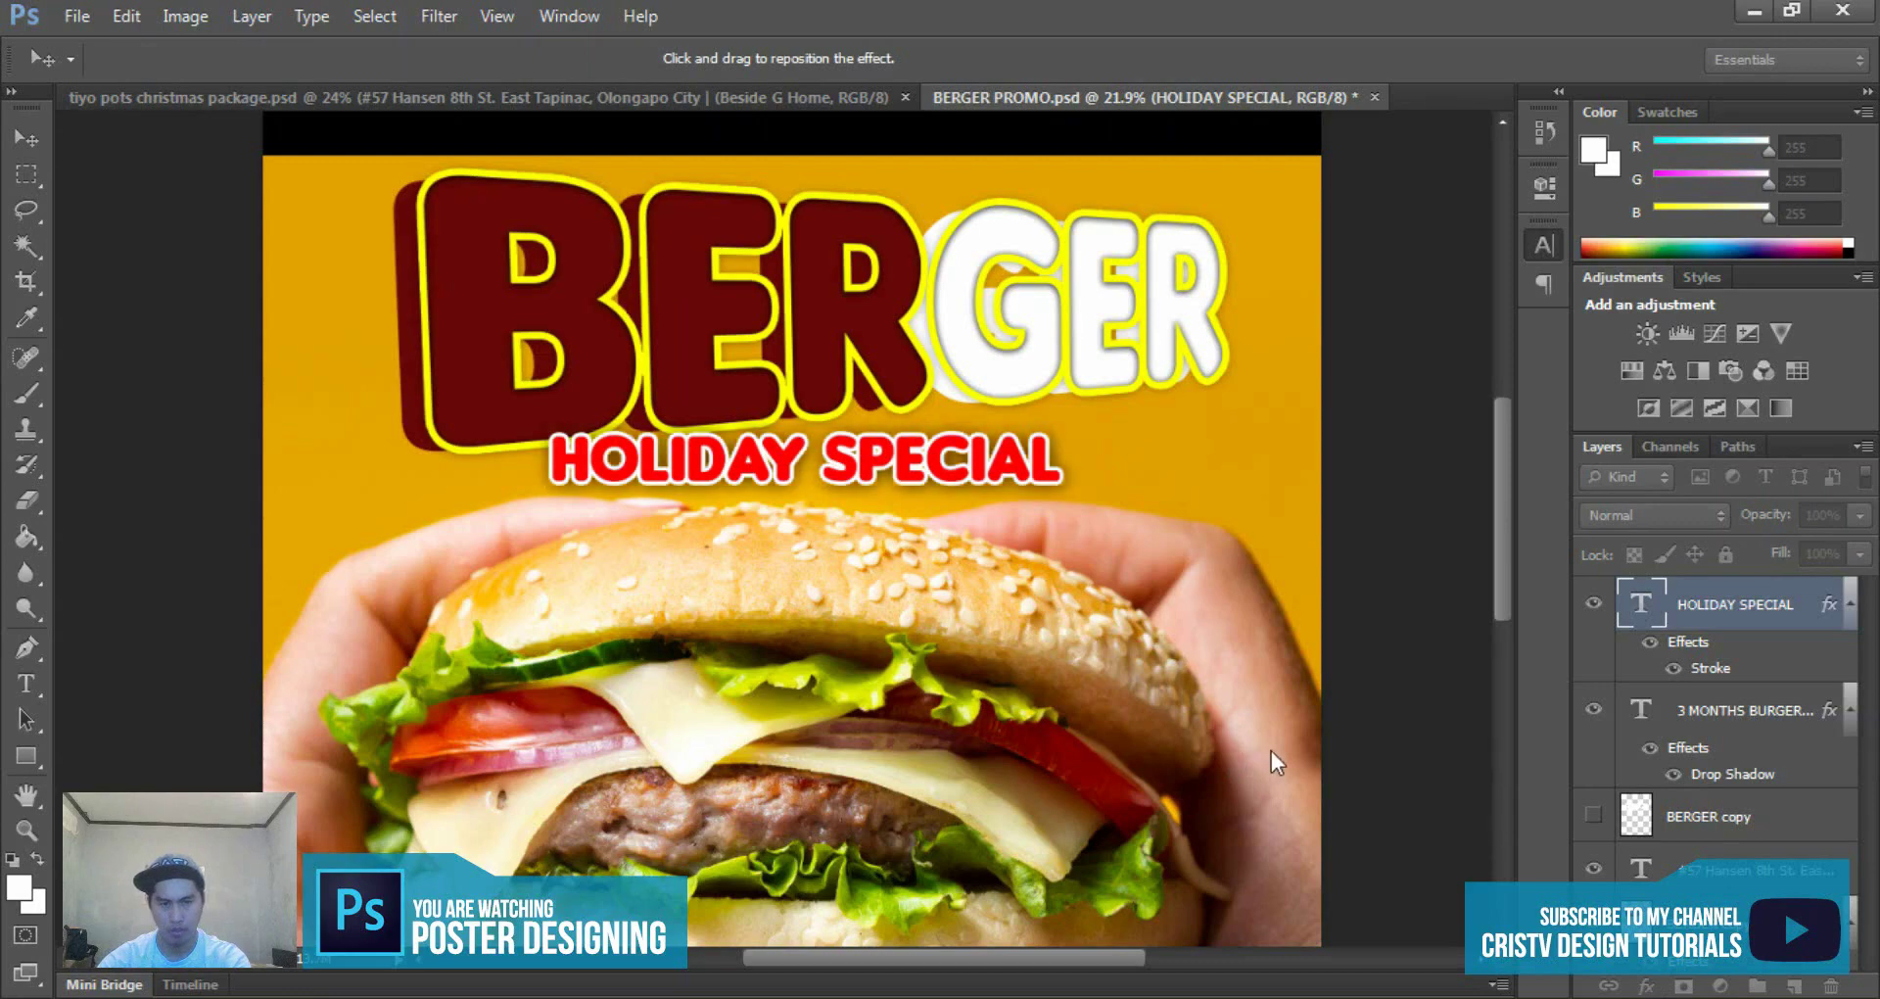
pyautogui.press('Return')
pyautogui.keyDown('alt'); pyautogui.scroll(-1, 655, 302); pyautogui.keyUp('alt')
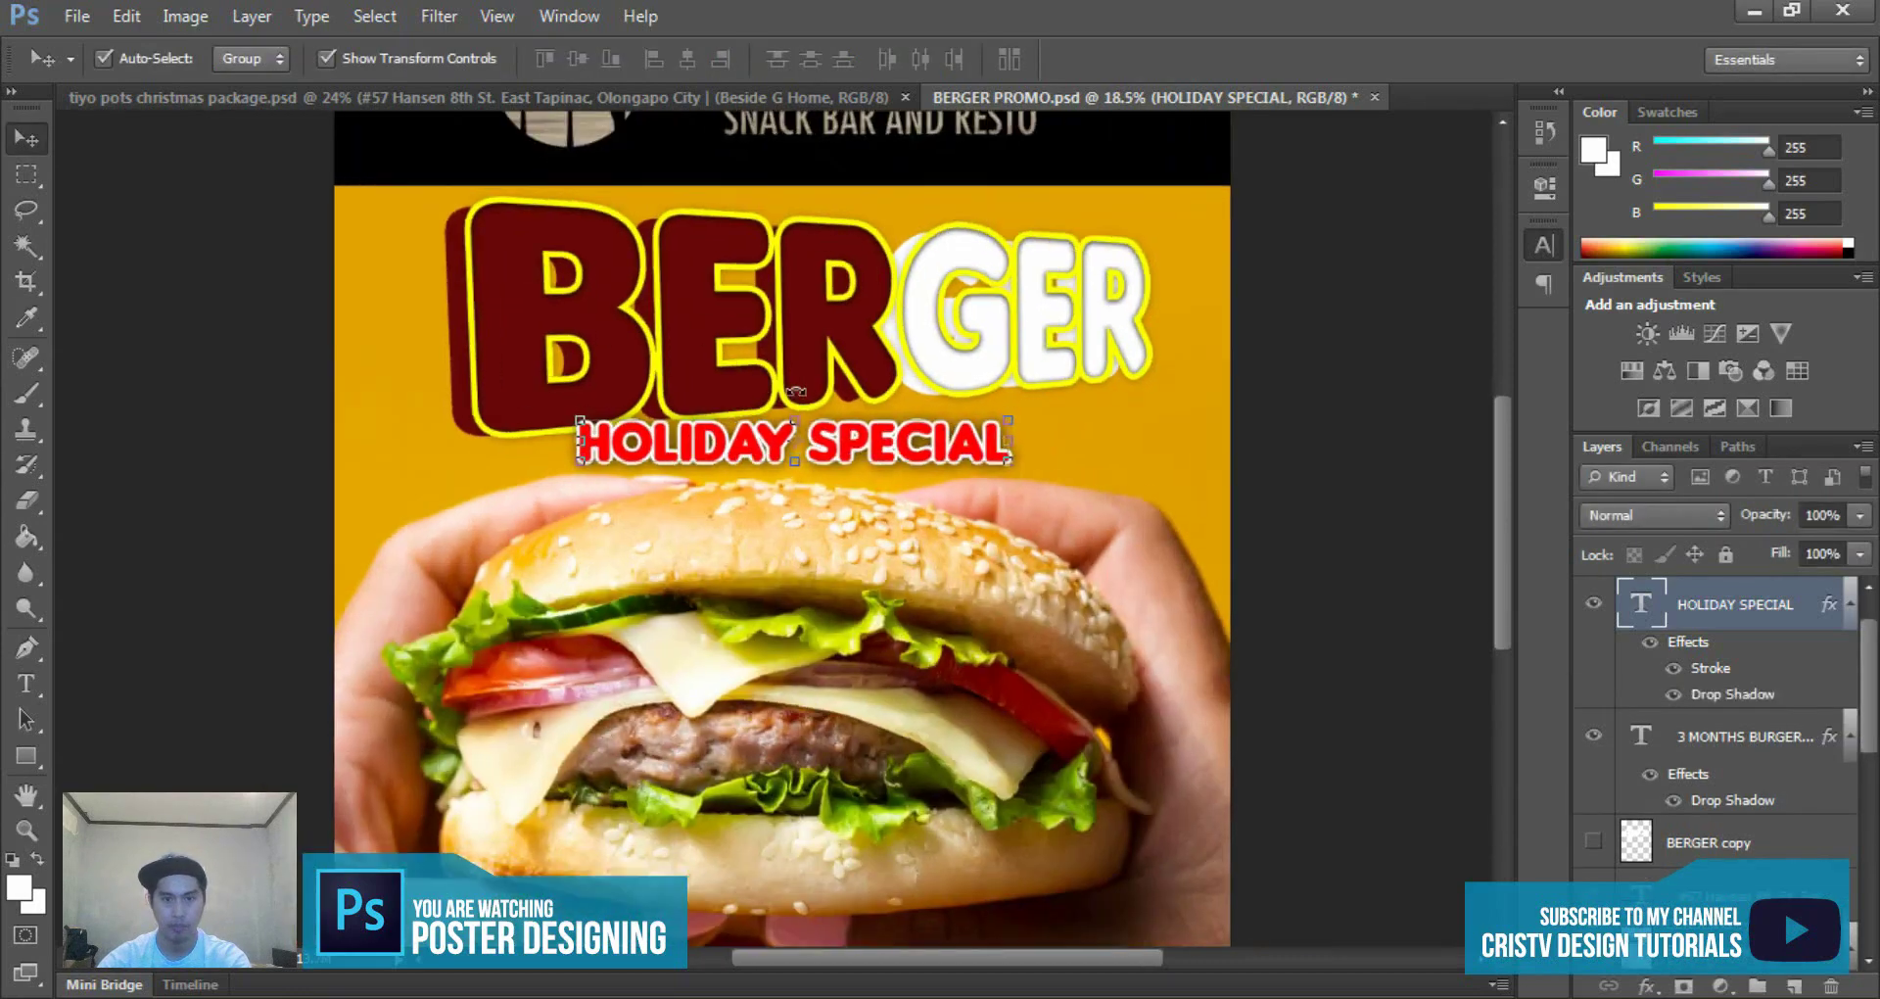
pyautogui.keyDown('alt'); pyautogui.scroll(-1, 654, 301); pyautogui.keyUp('alt')
# - Shift the BERGER title slightly left and down, then deselect it
pyautogui.click(724, 311)
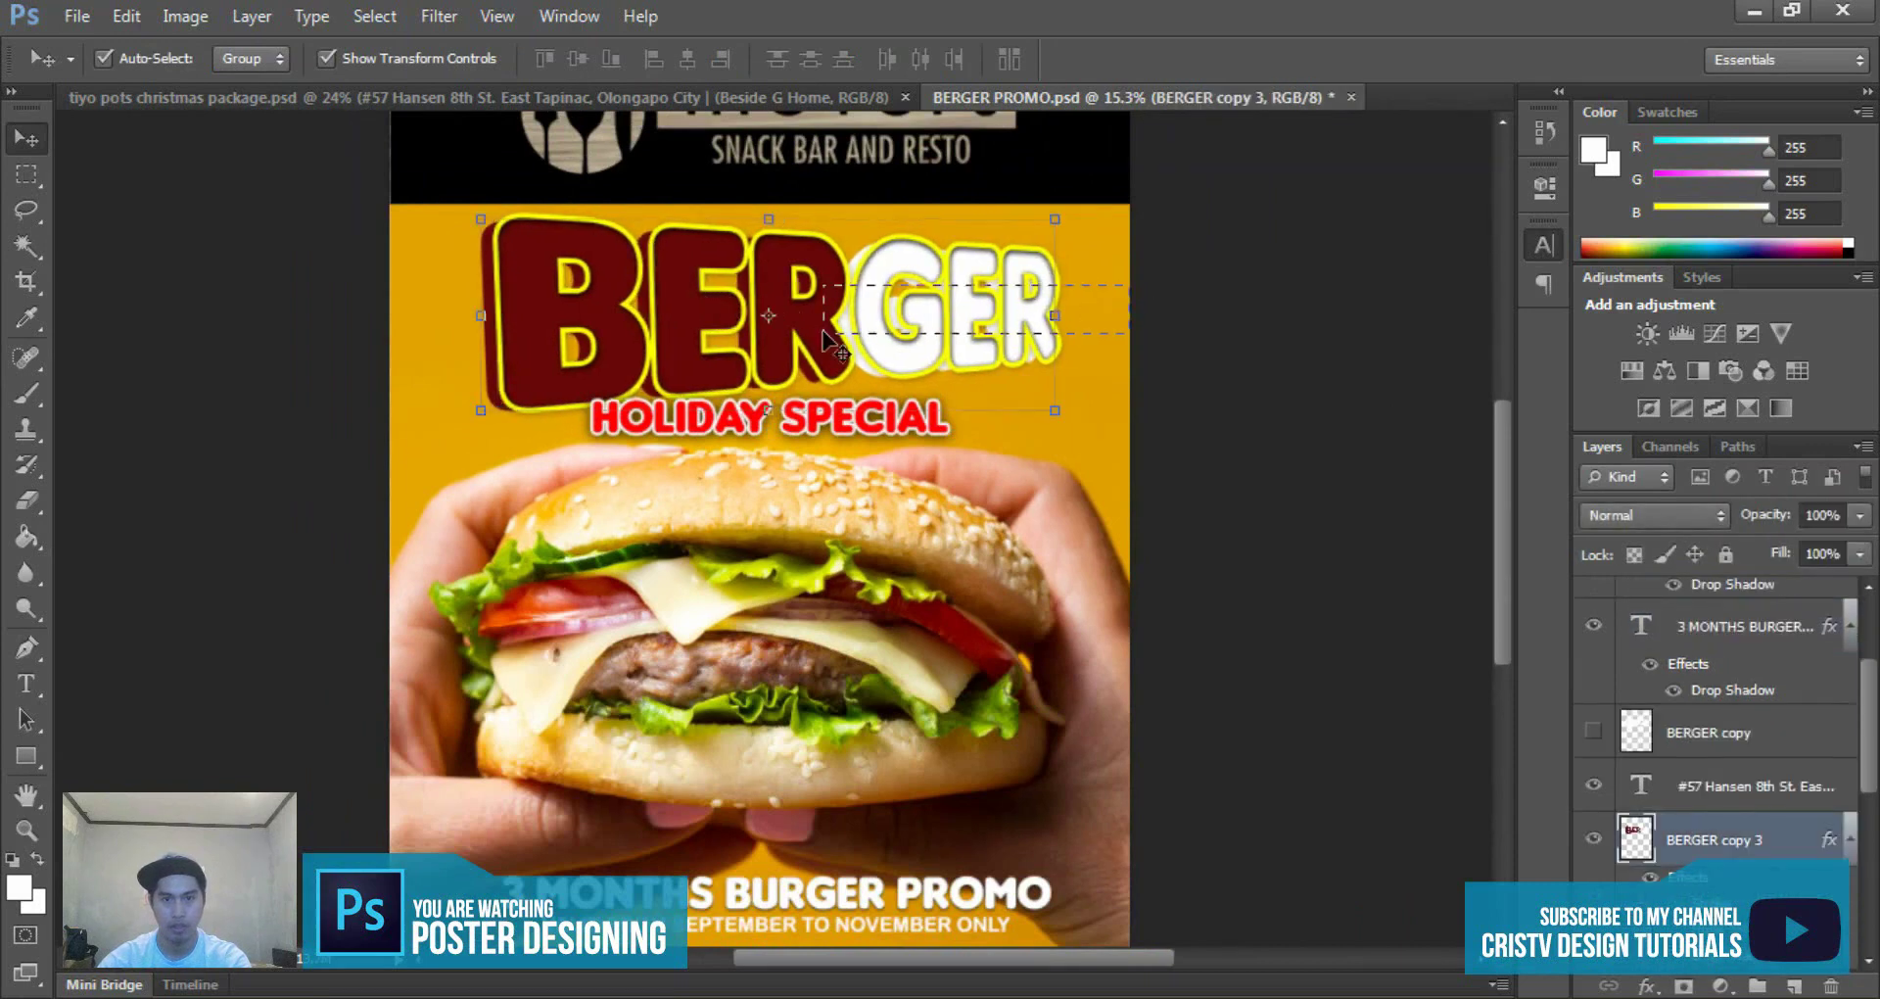
pyautogui.moveTo(941, 308); pyautogui.dragTo(928, 321)
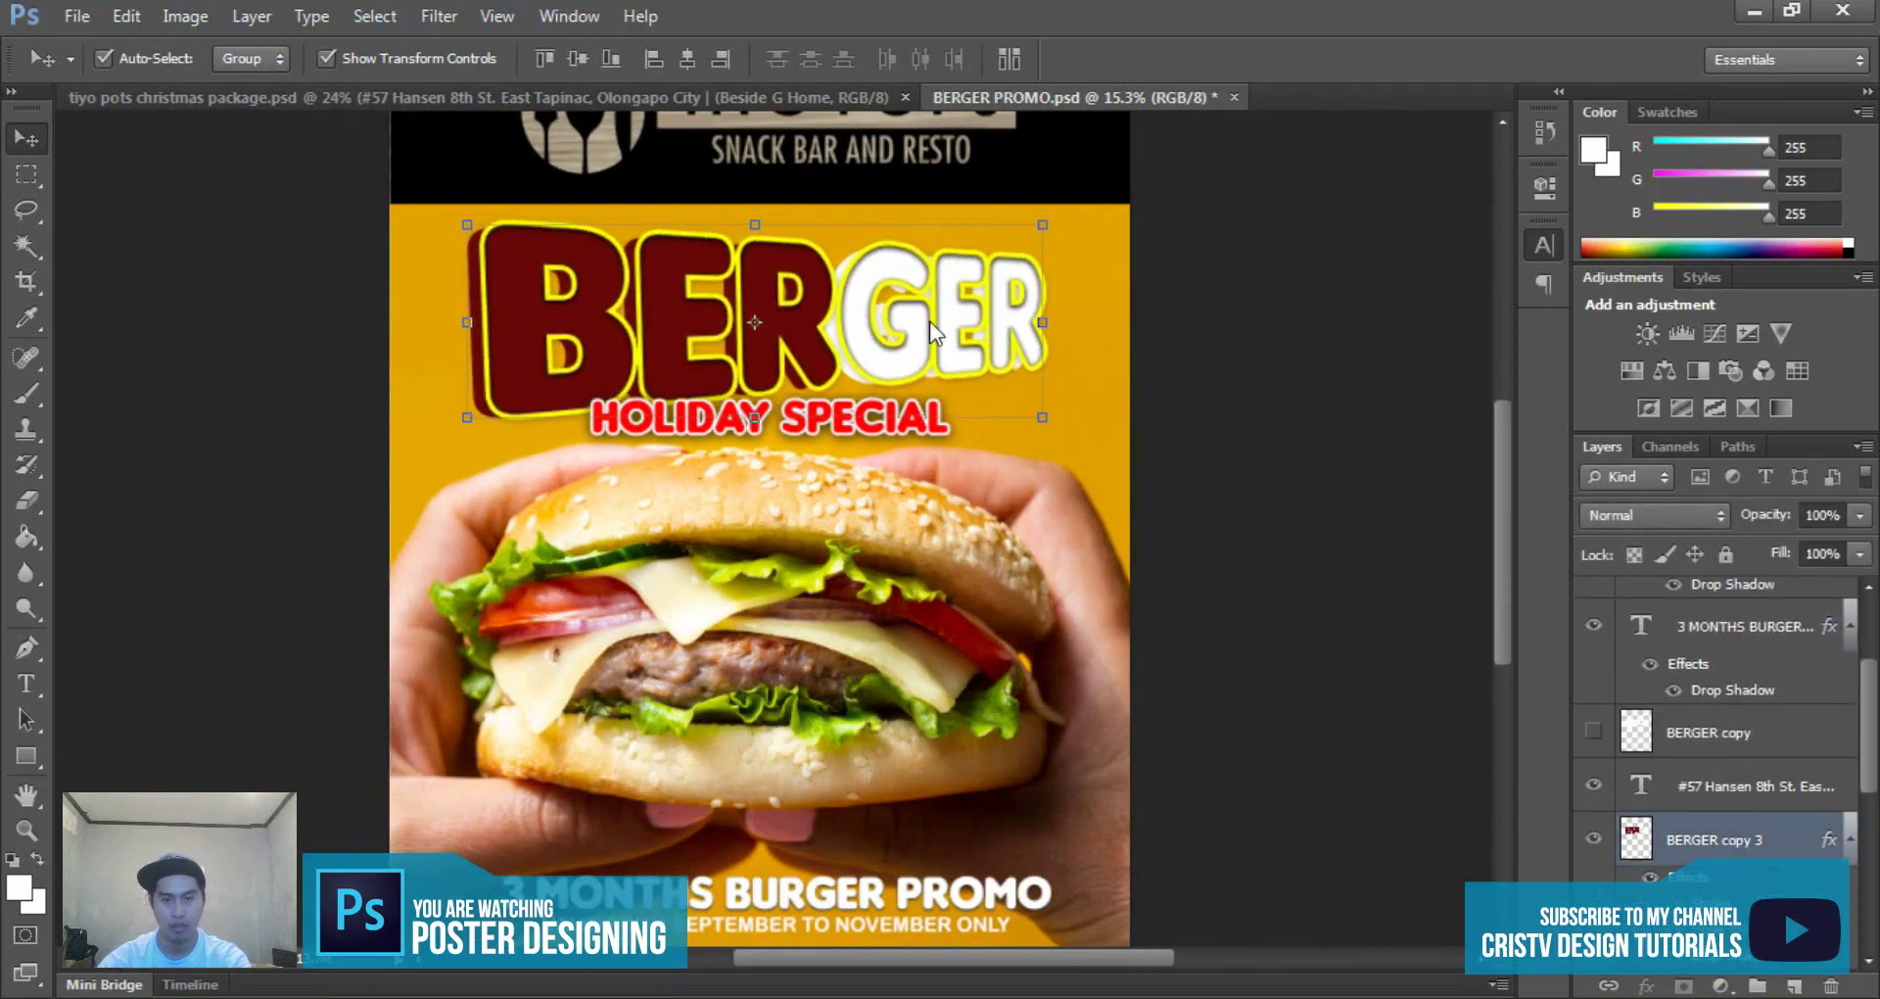
pyautogui.scroll(-1, 1096, 367)
pyautogui.click(1096, 367)
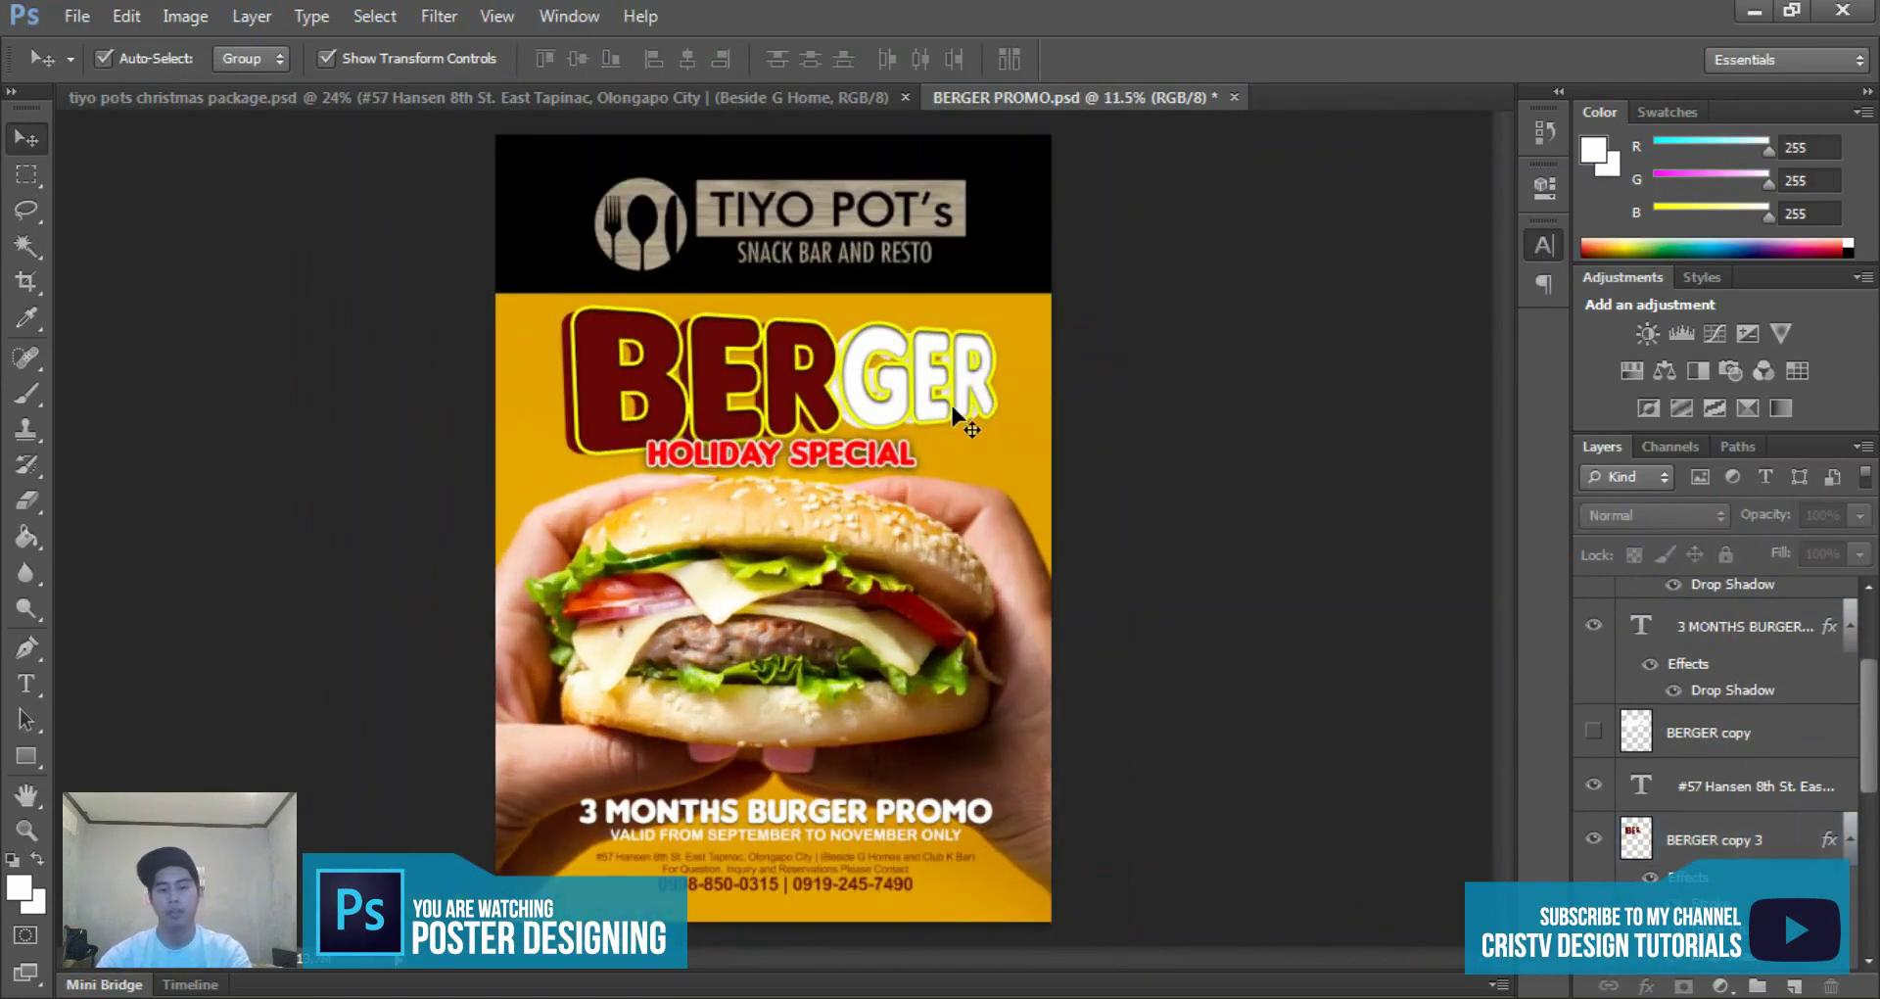
# - Save BERGER PROMO.psd and zoom out to review the finished poster layout
pyautogui.hotkey('ctrl', 's')
pyautogui.hotkey('ctrl', '-')
pyautogui.scroll(1, 879, 575)
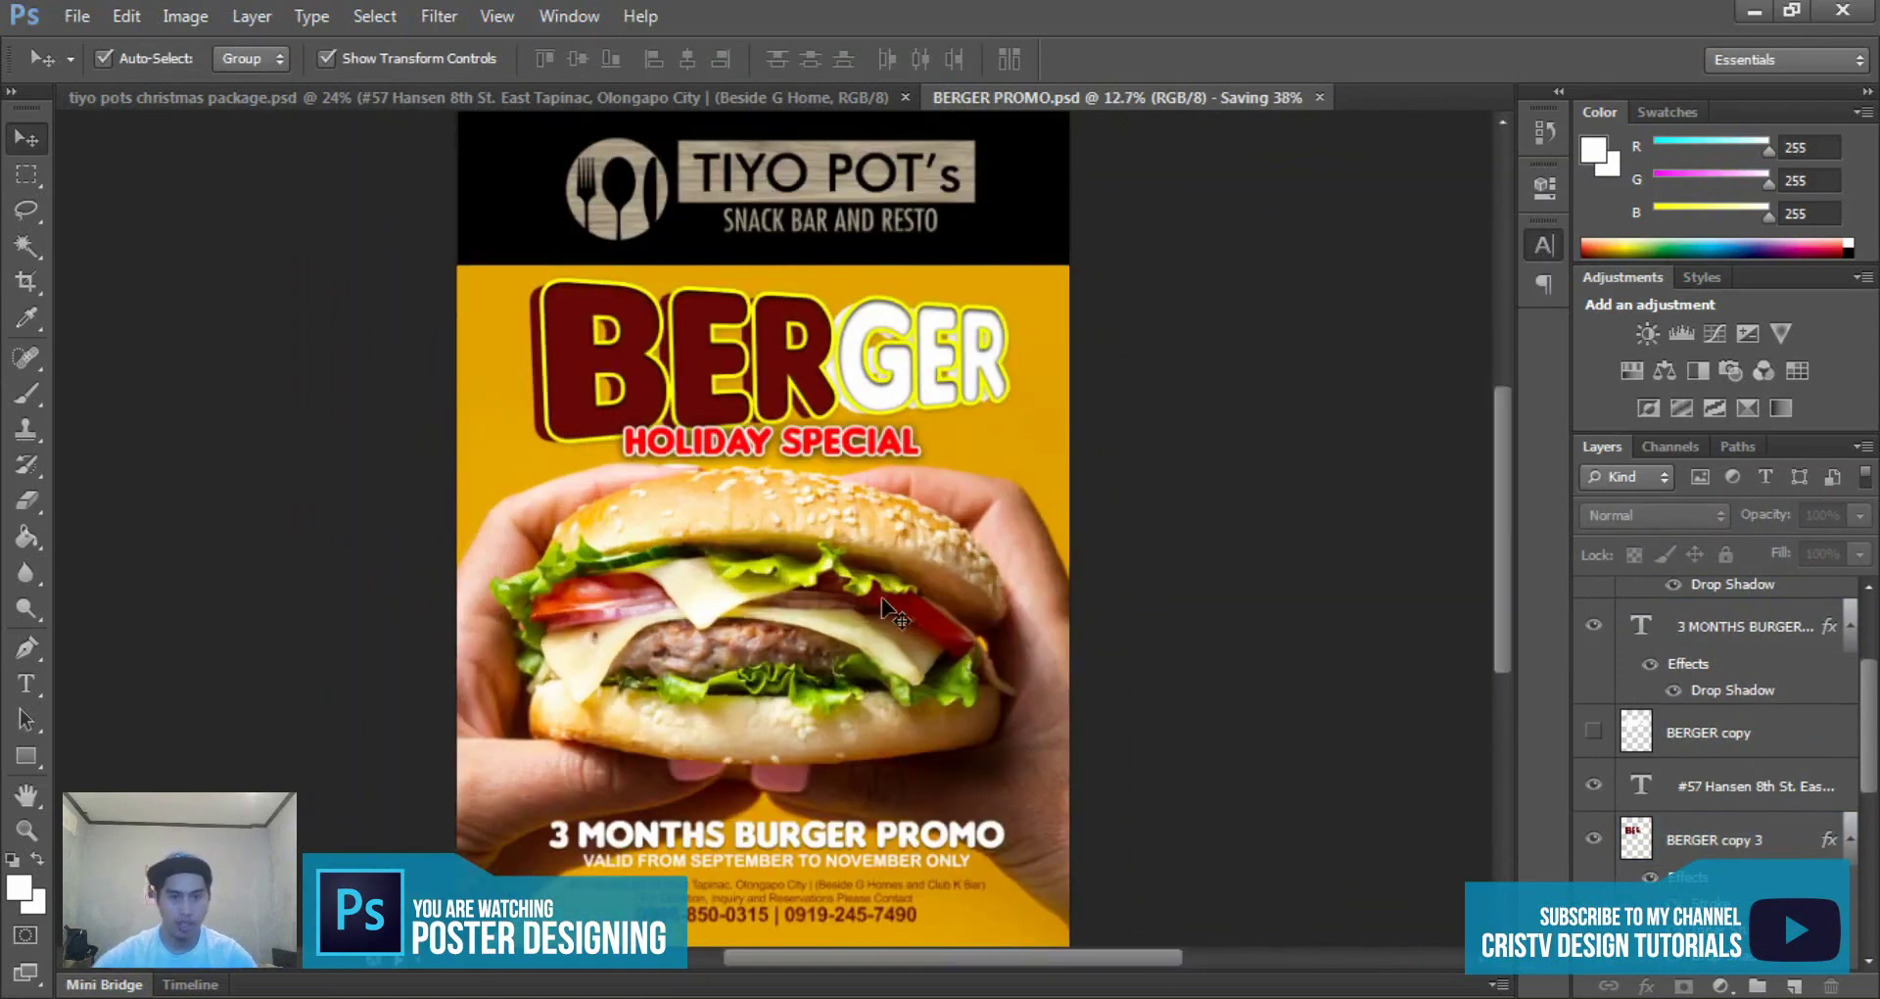
pyautogui.scroll(-1, 1075, 662)
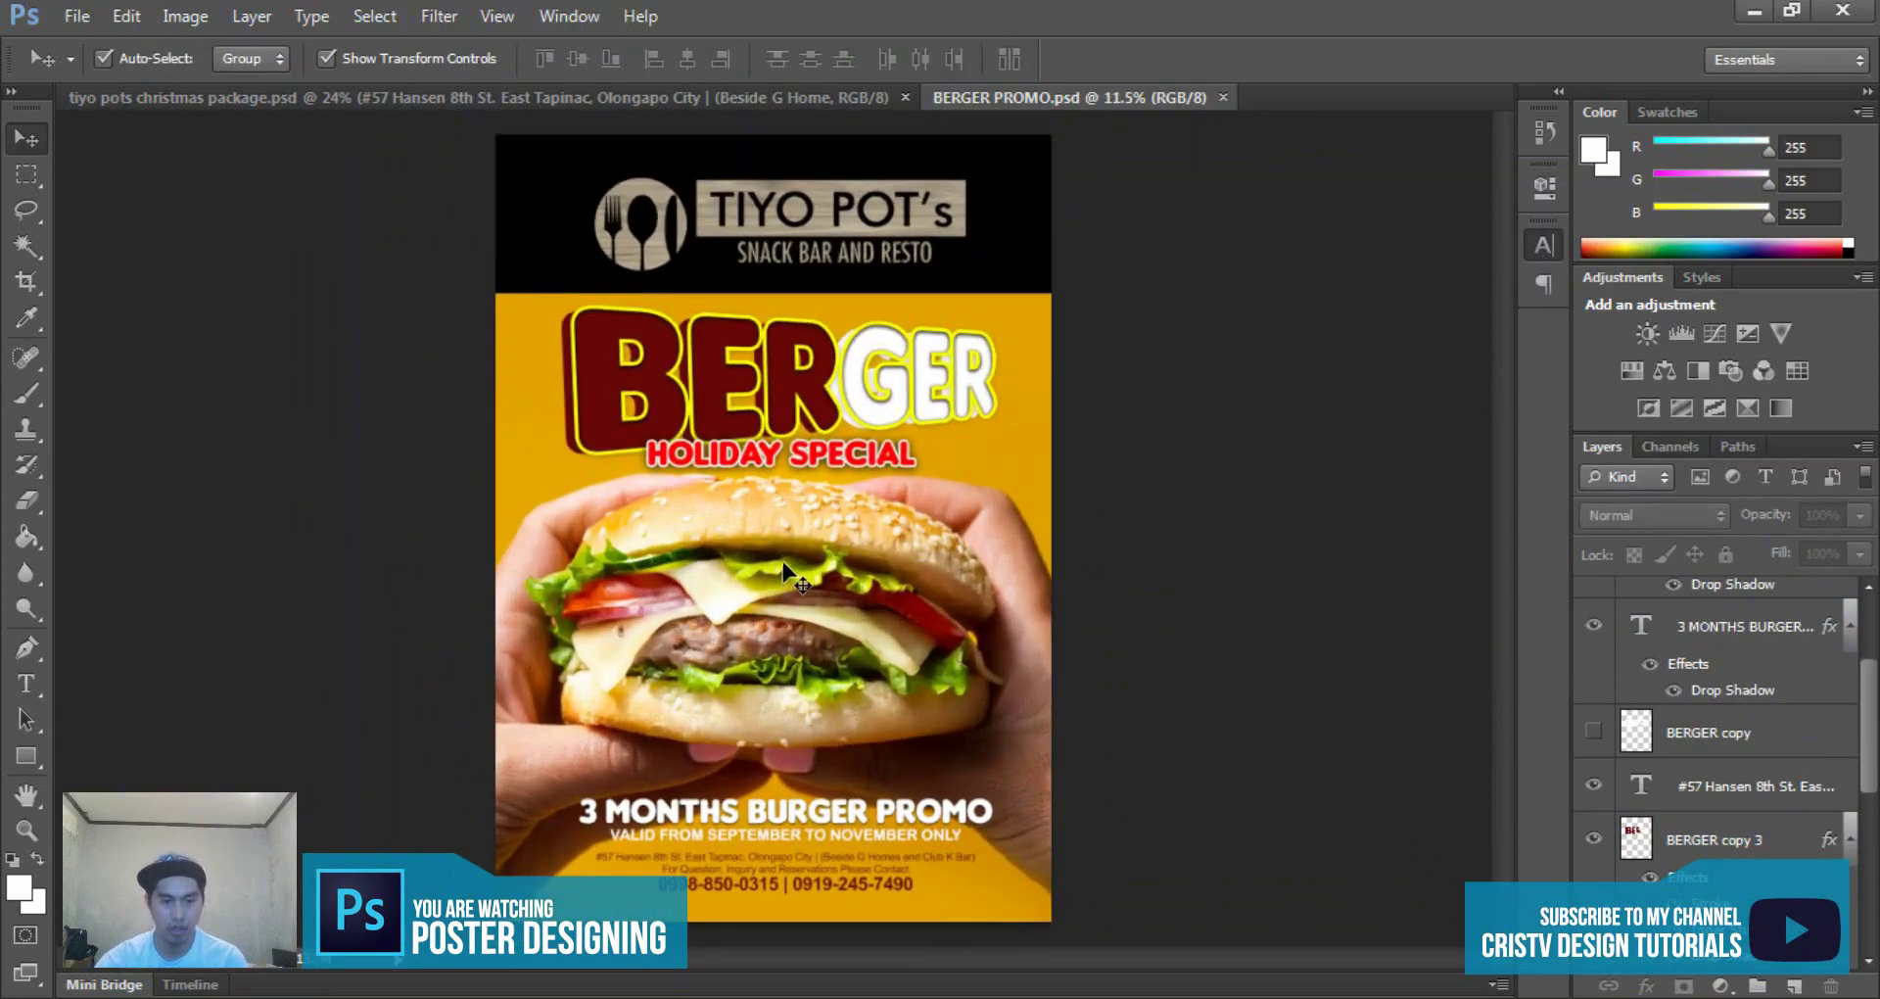
pyautogui.scroll(1, 871, 724)
pyautogui.scroll(-1, 871, 724)
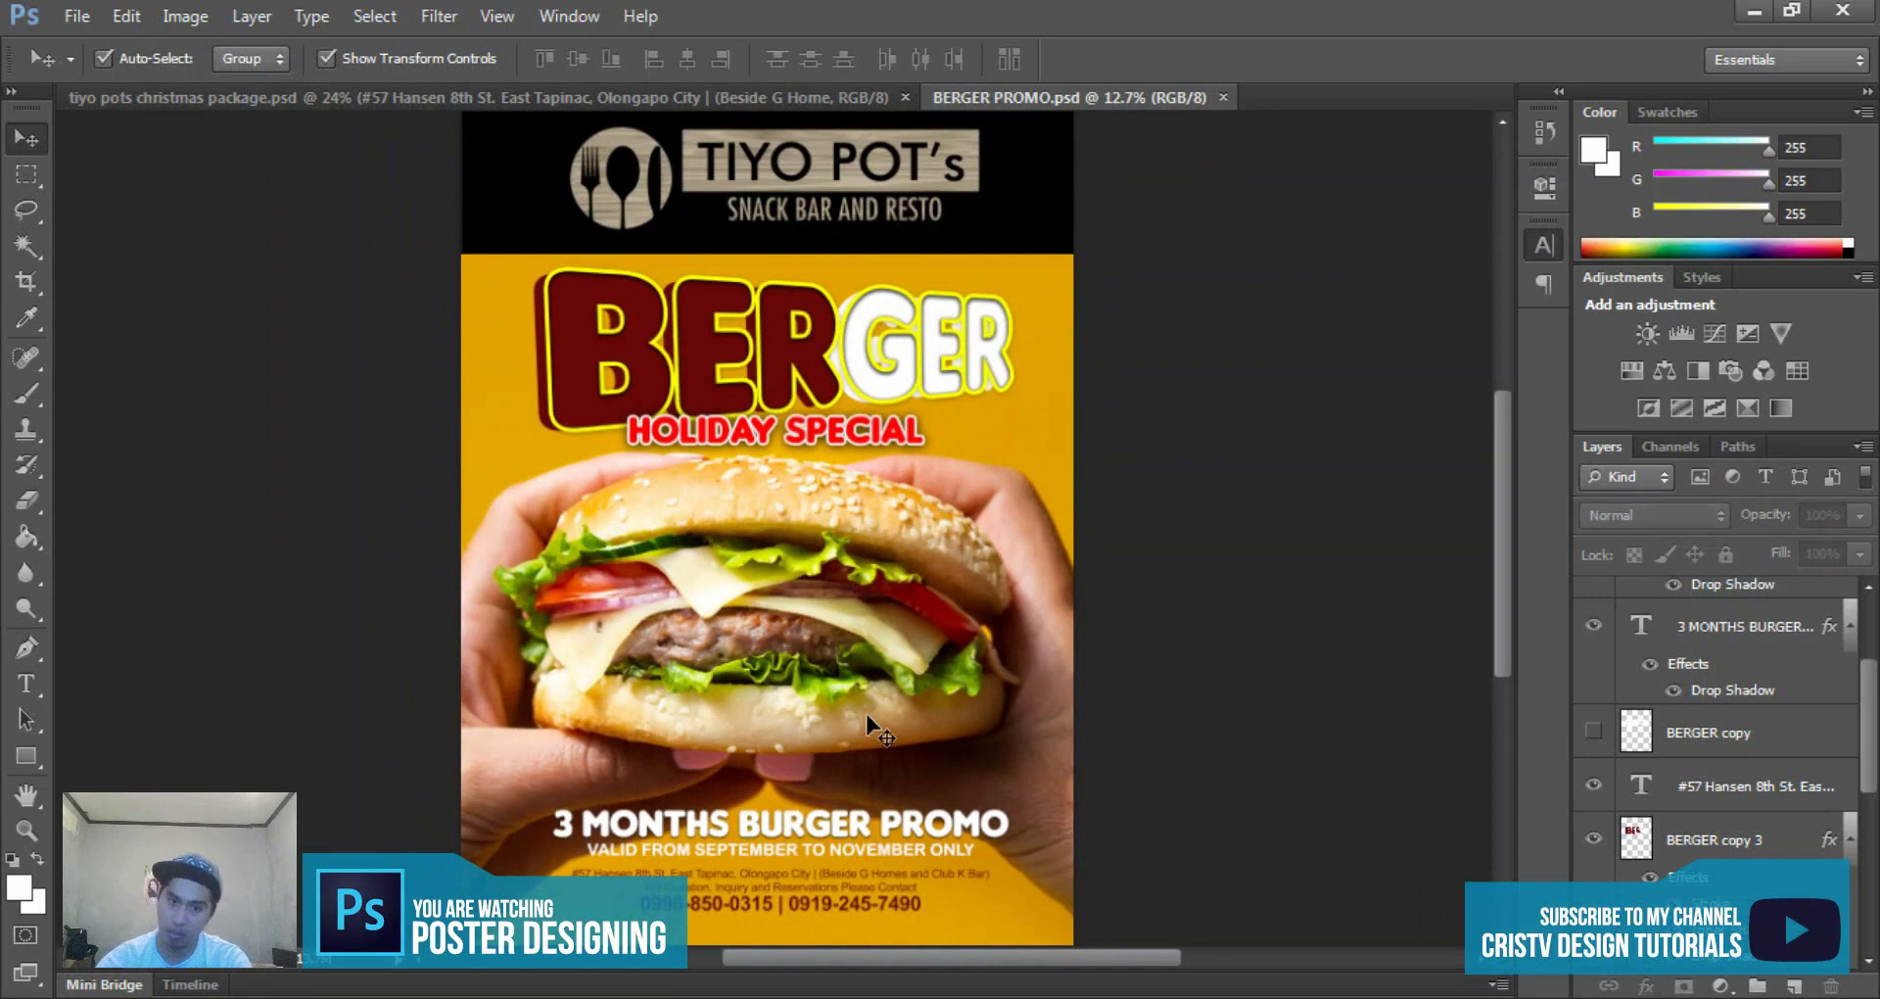
pyautogui.scroll(1, 872, 724)
pyautogui.moveTo(906, 650); pyautogui.dragTo(923, 615)
pyautogui.scroll(-1, 924, 615)
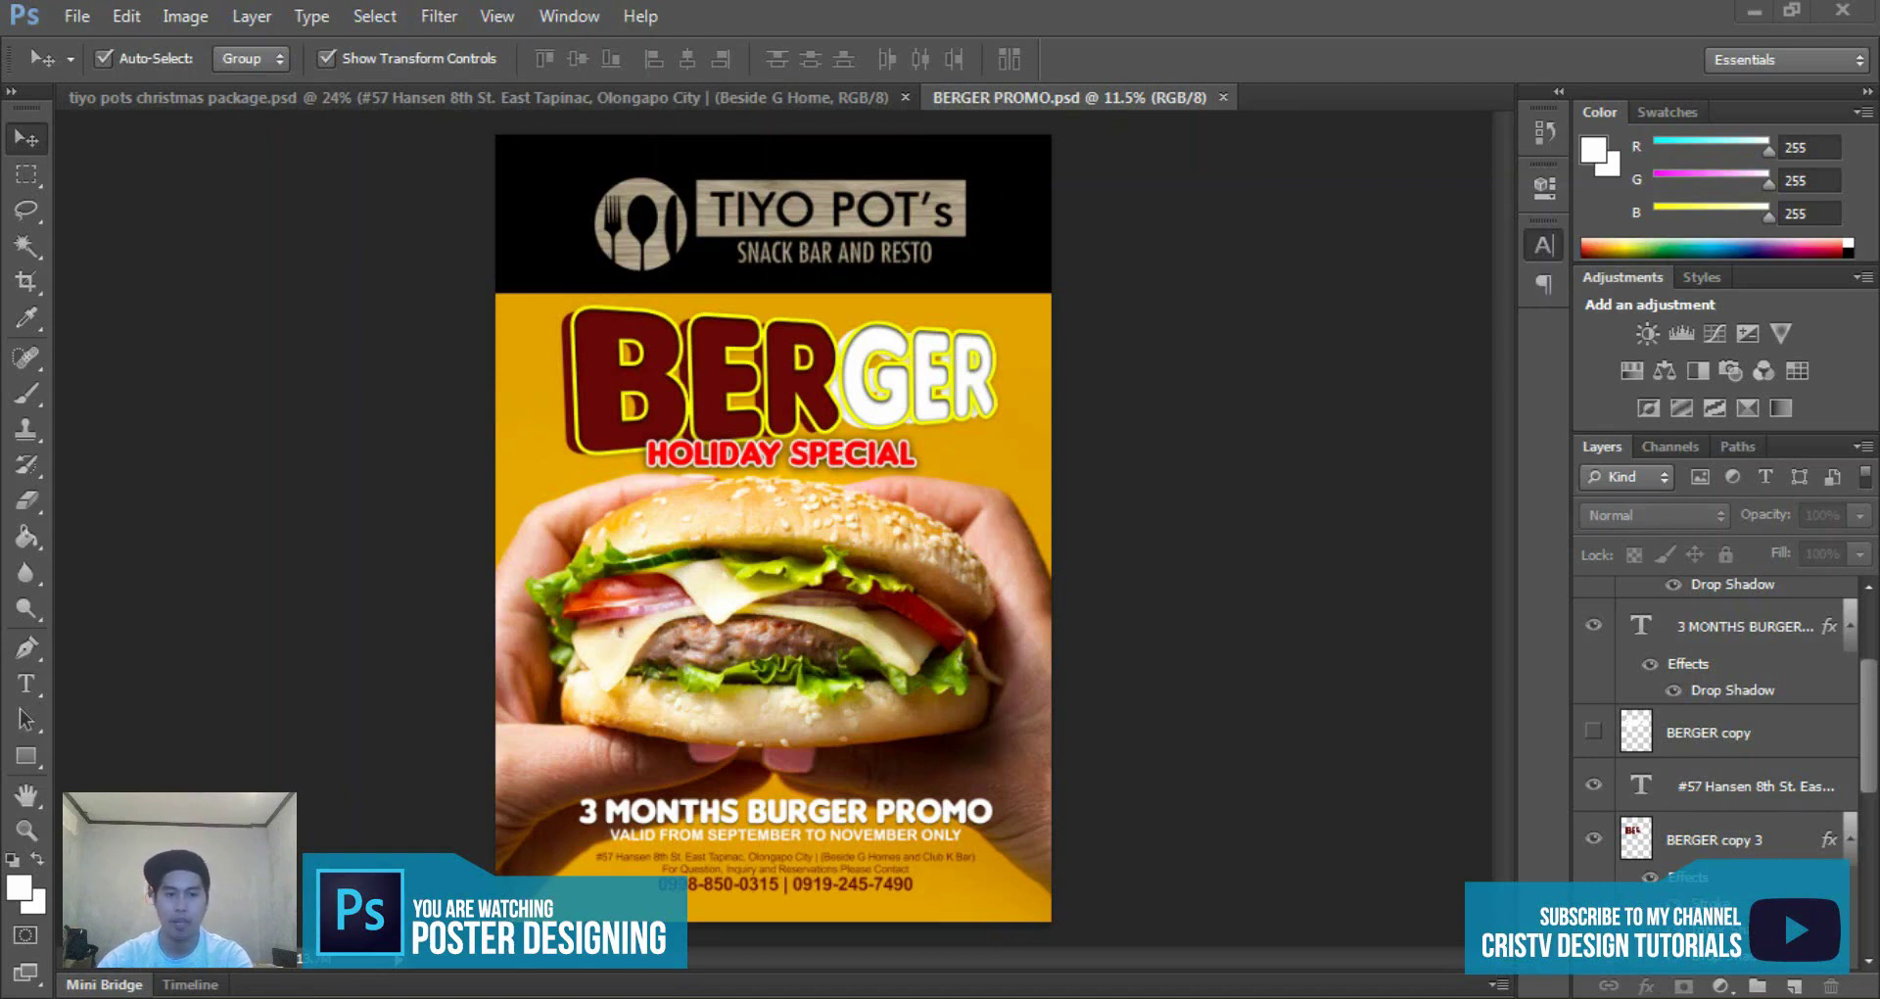
# - Look over the poster layout, briefly selecting and deselecting the black header rectangle
pyautogui.scroll(-1, 763, 567)
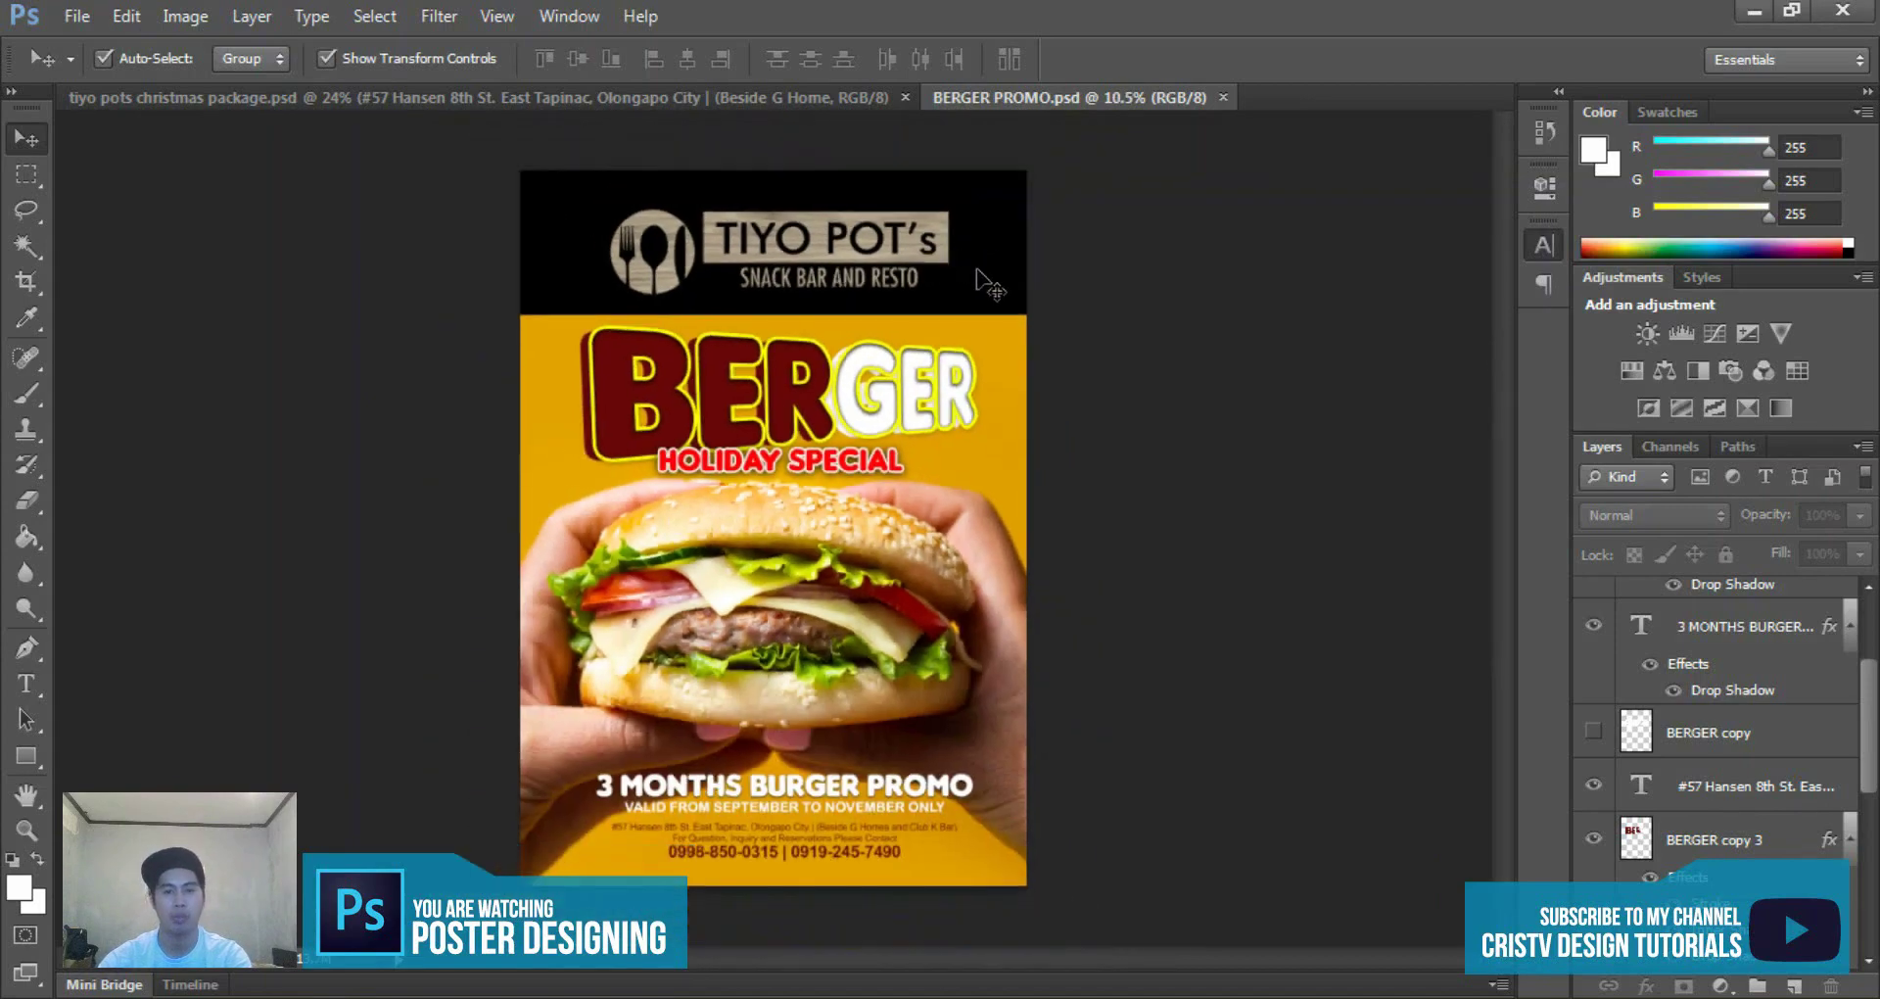
pyautogui.click(937, 271)
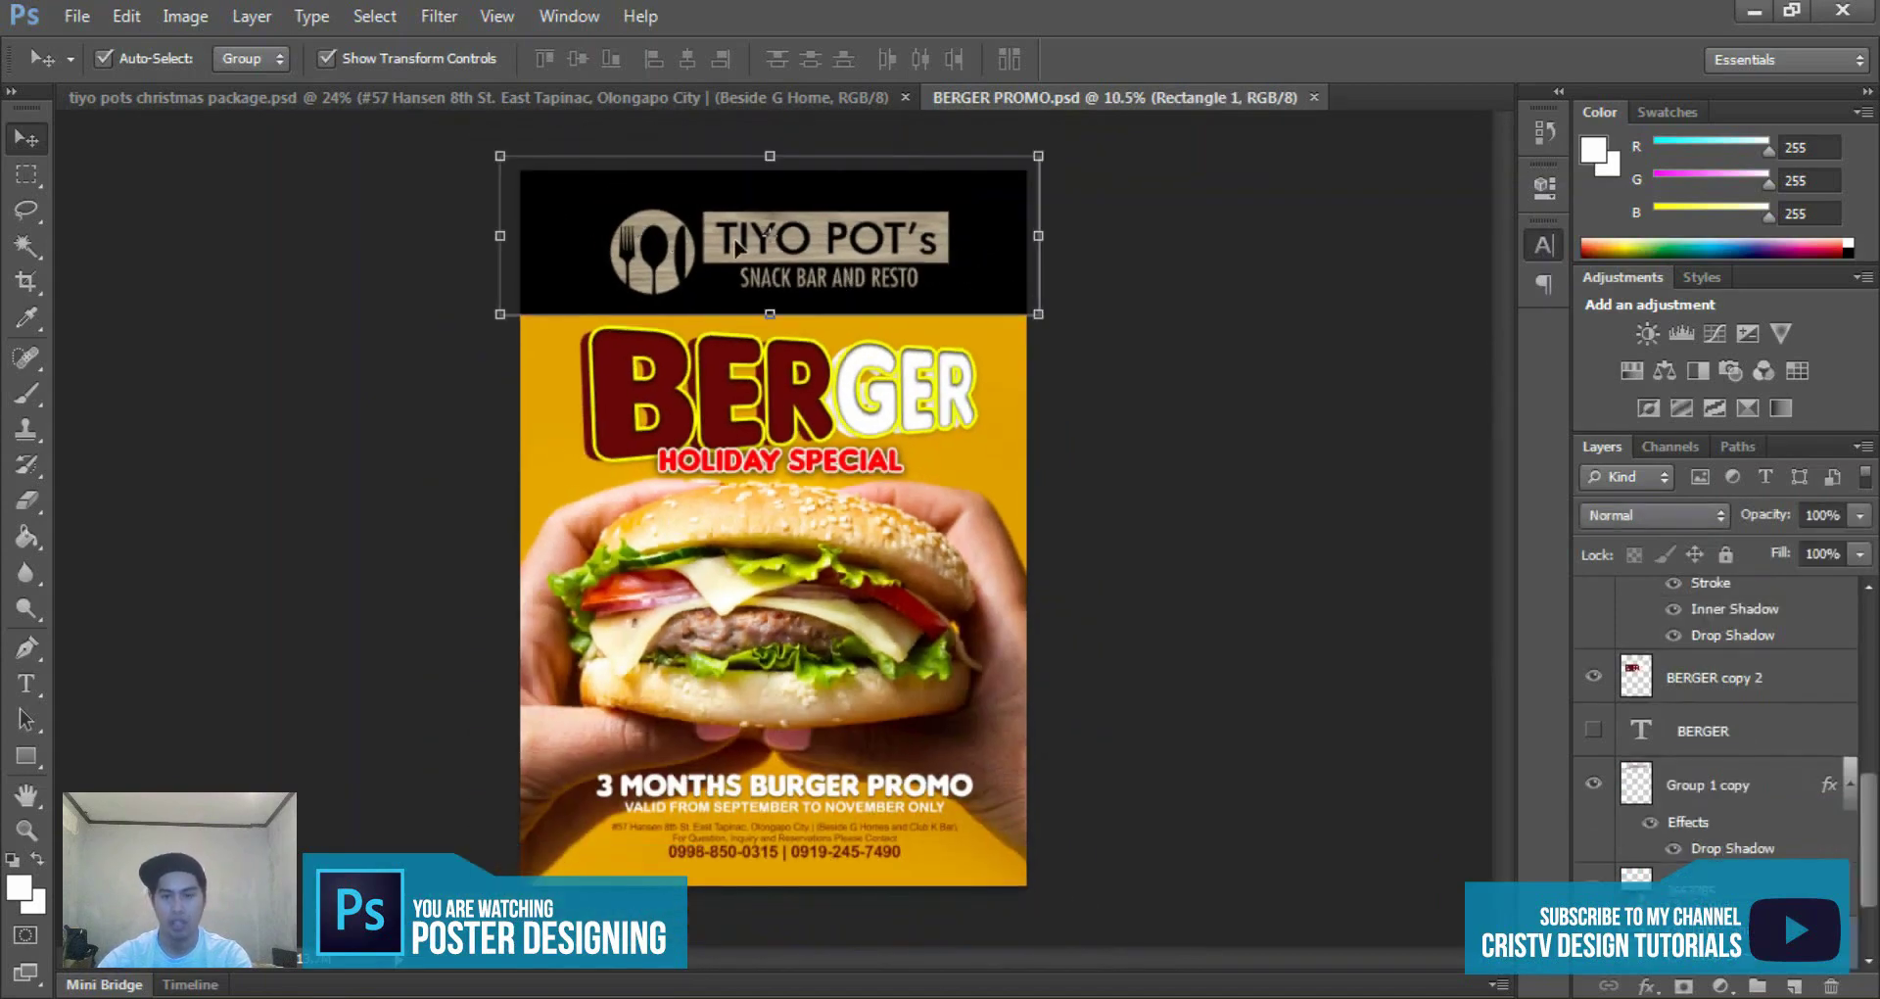
pyautogui.scroll(3, 739, 247)
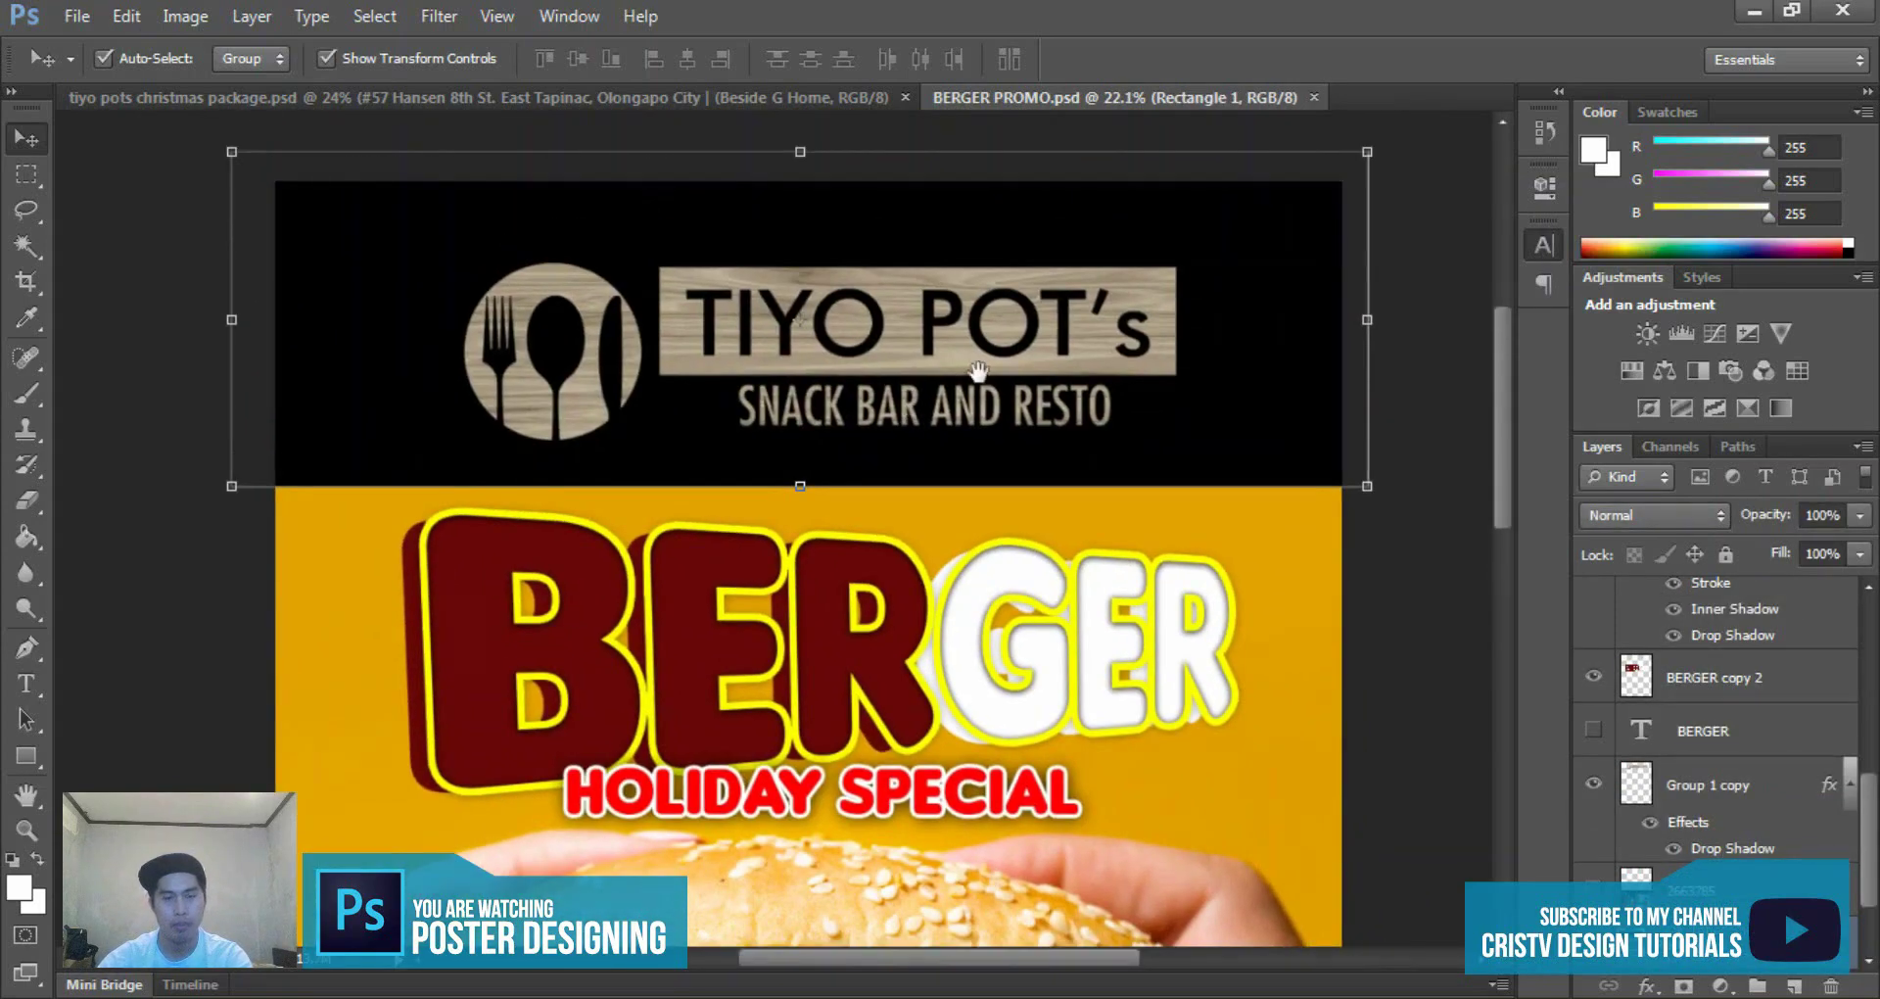
pyautogui.scroll(-1, 977, 369)
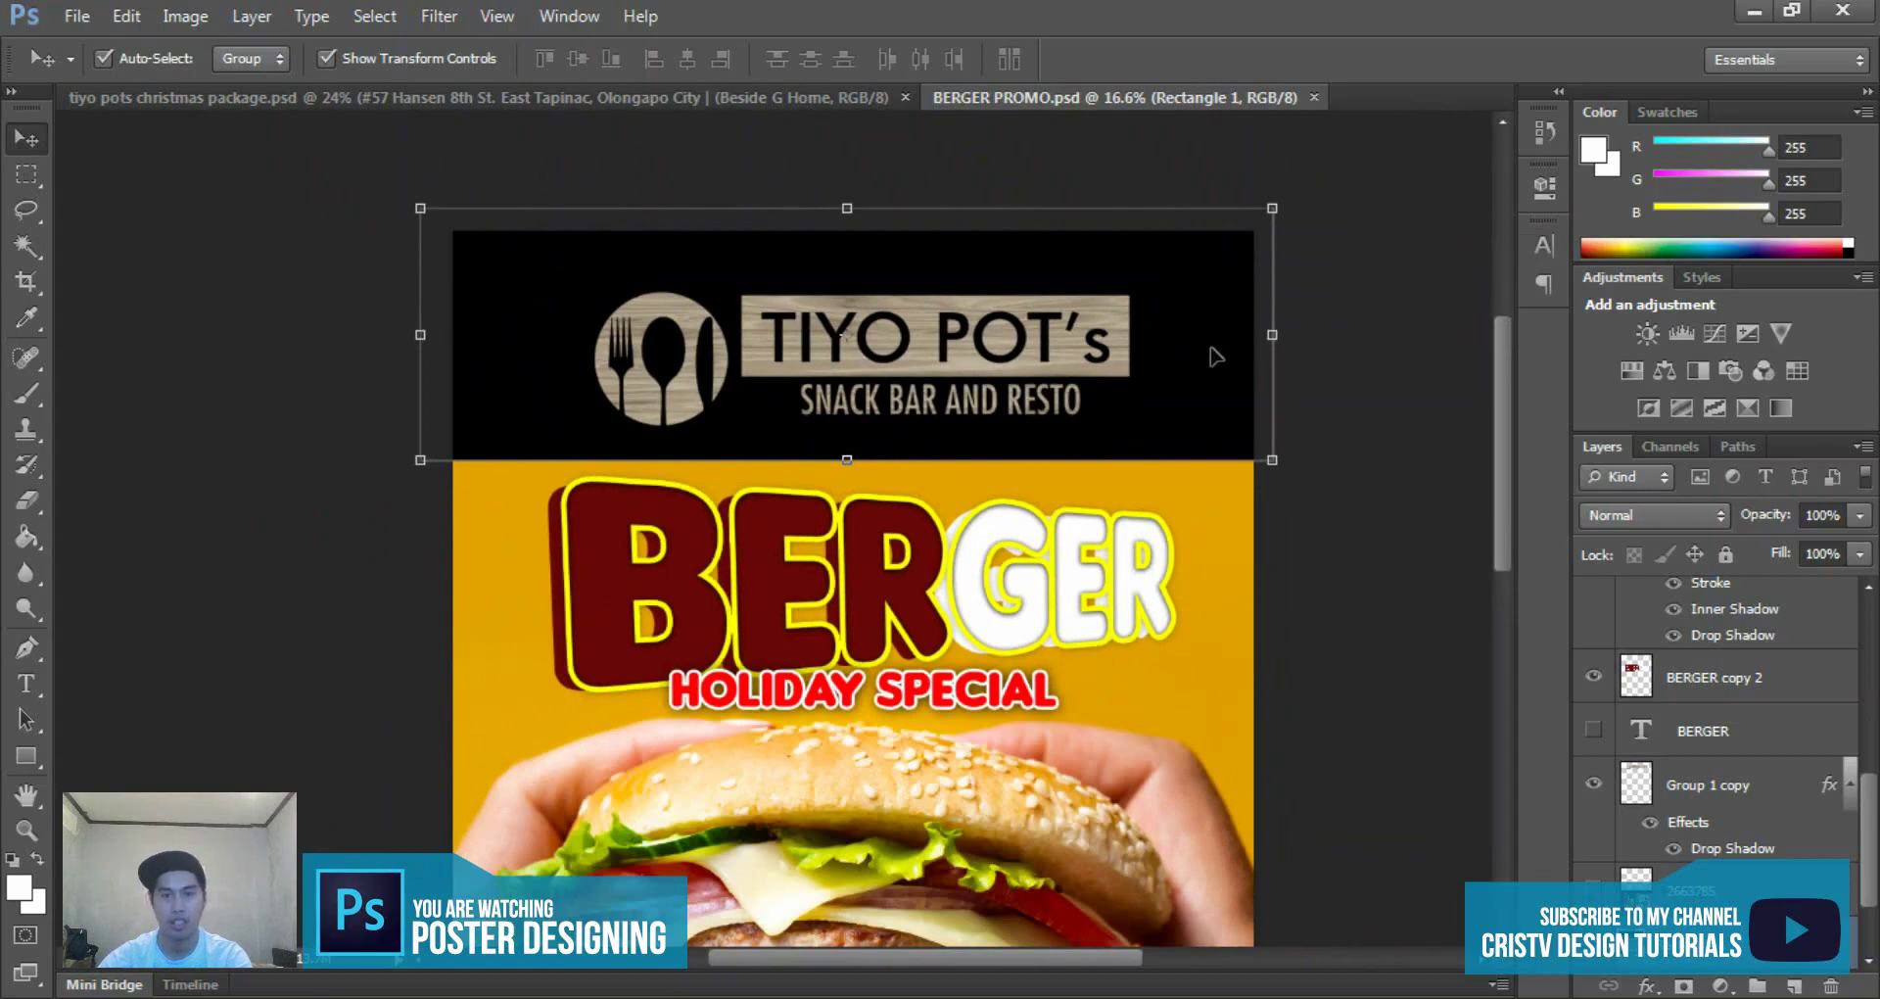
pyautogui.scroll(-1, 1217, 356)
pyautogui.click(1351, 336)
pyautogui.moveTo(1037, 338); pyautogui.dragTo(923, 269)
pyautogui.scroll(-1, 980, 271)
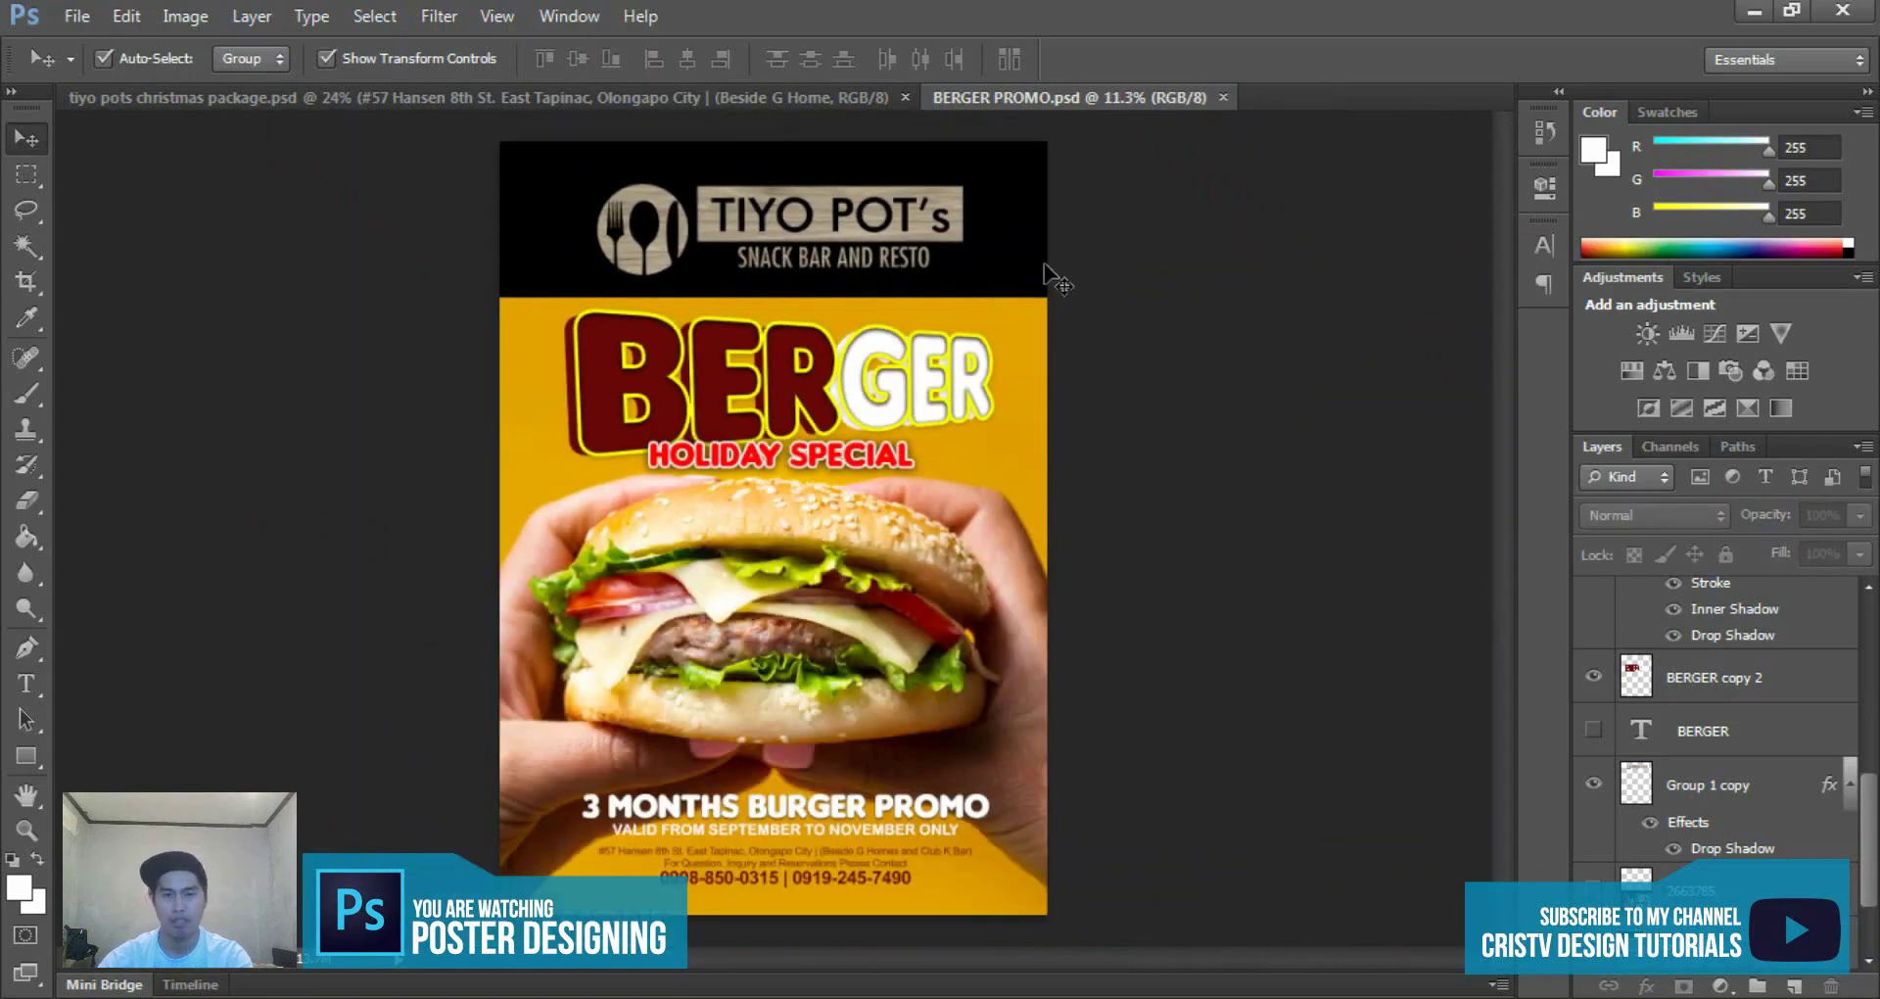
pyautogui.click(1046, 225)
pyautogui.click(1232, 263)
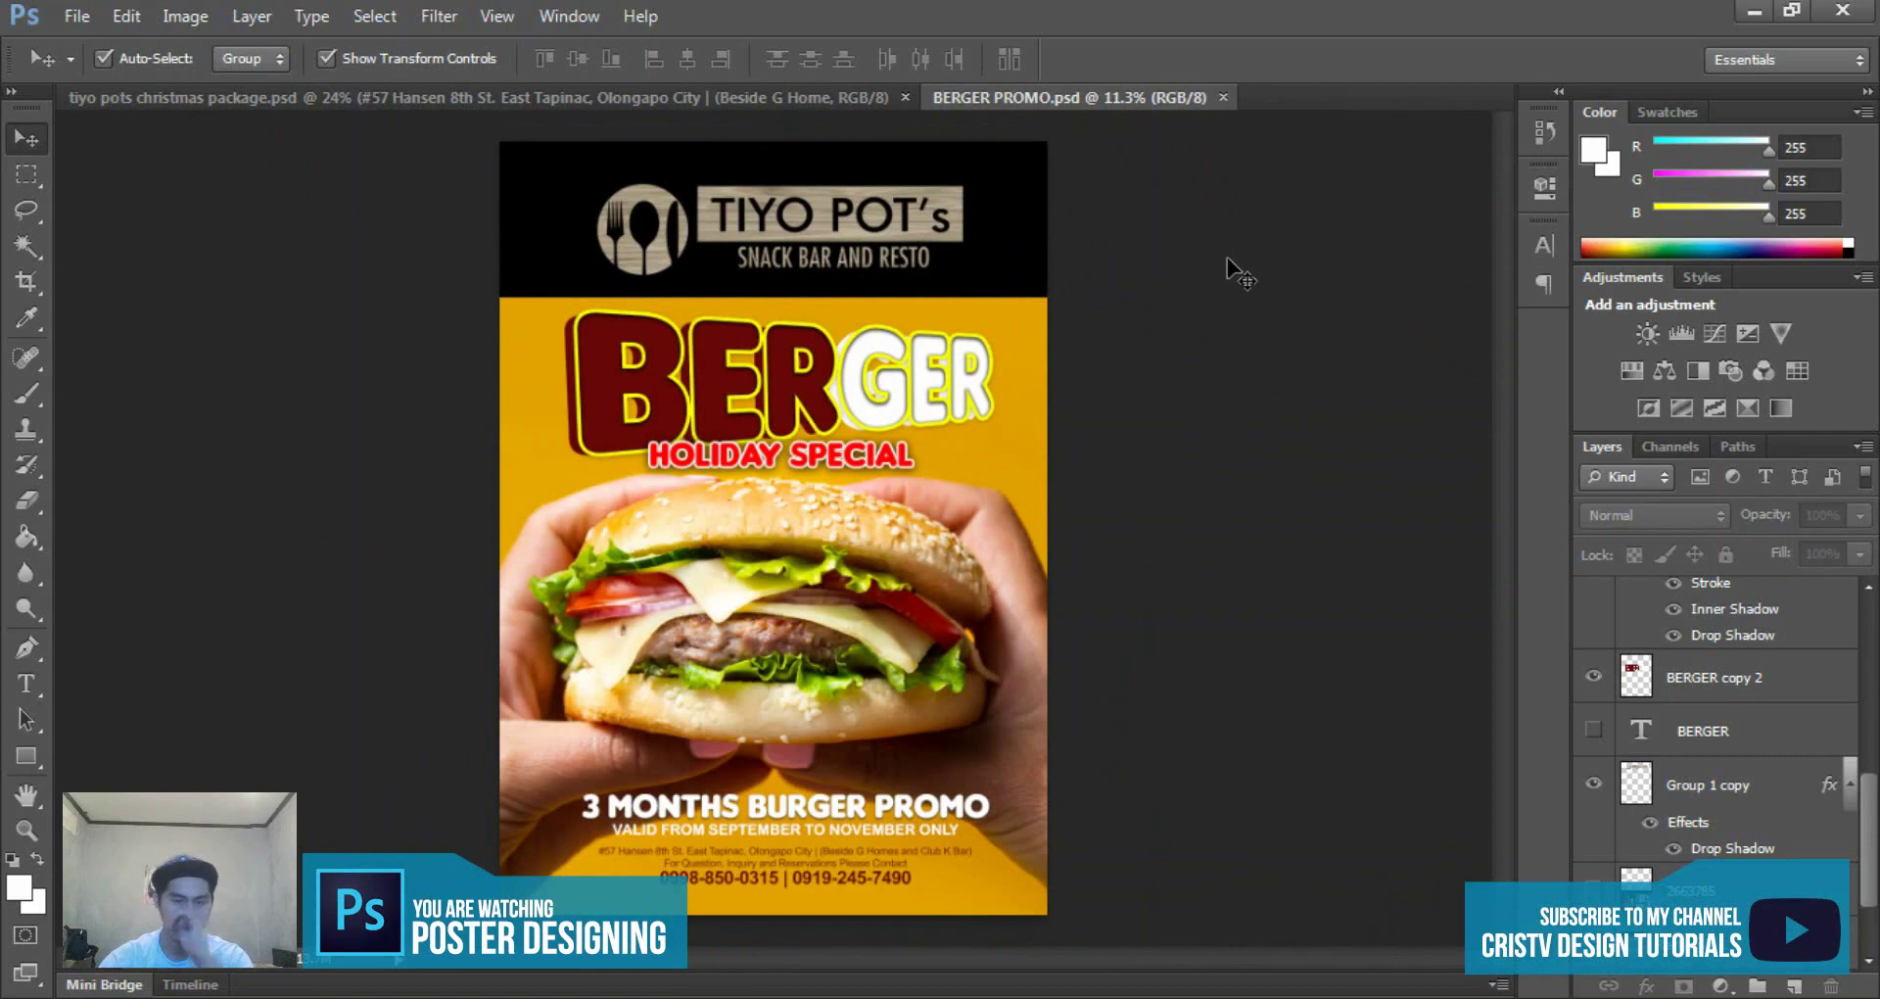
pyautogui.scroll(1, 1107, 399)
pyautogui.moveTo(1106, 399); pyautogui.dragTo(1137, 277)
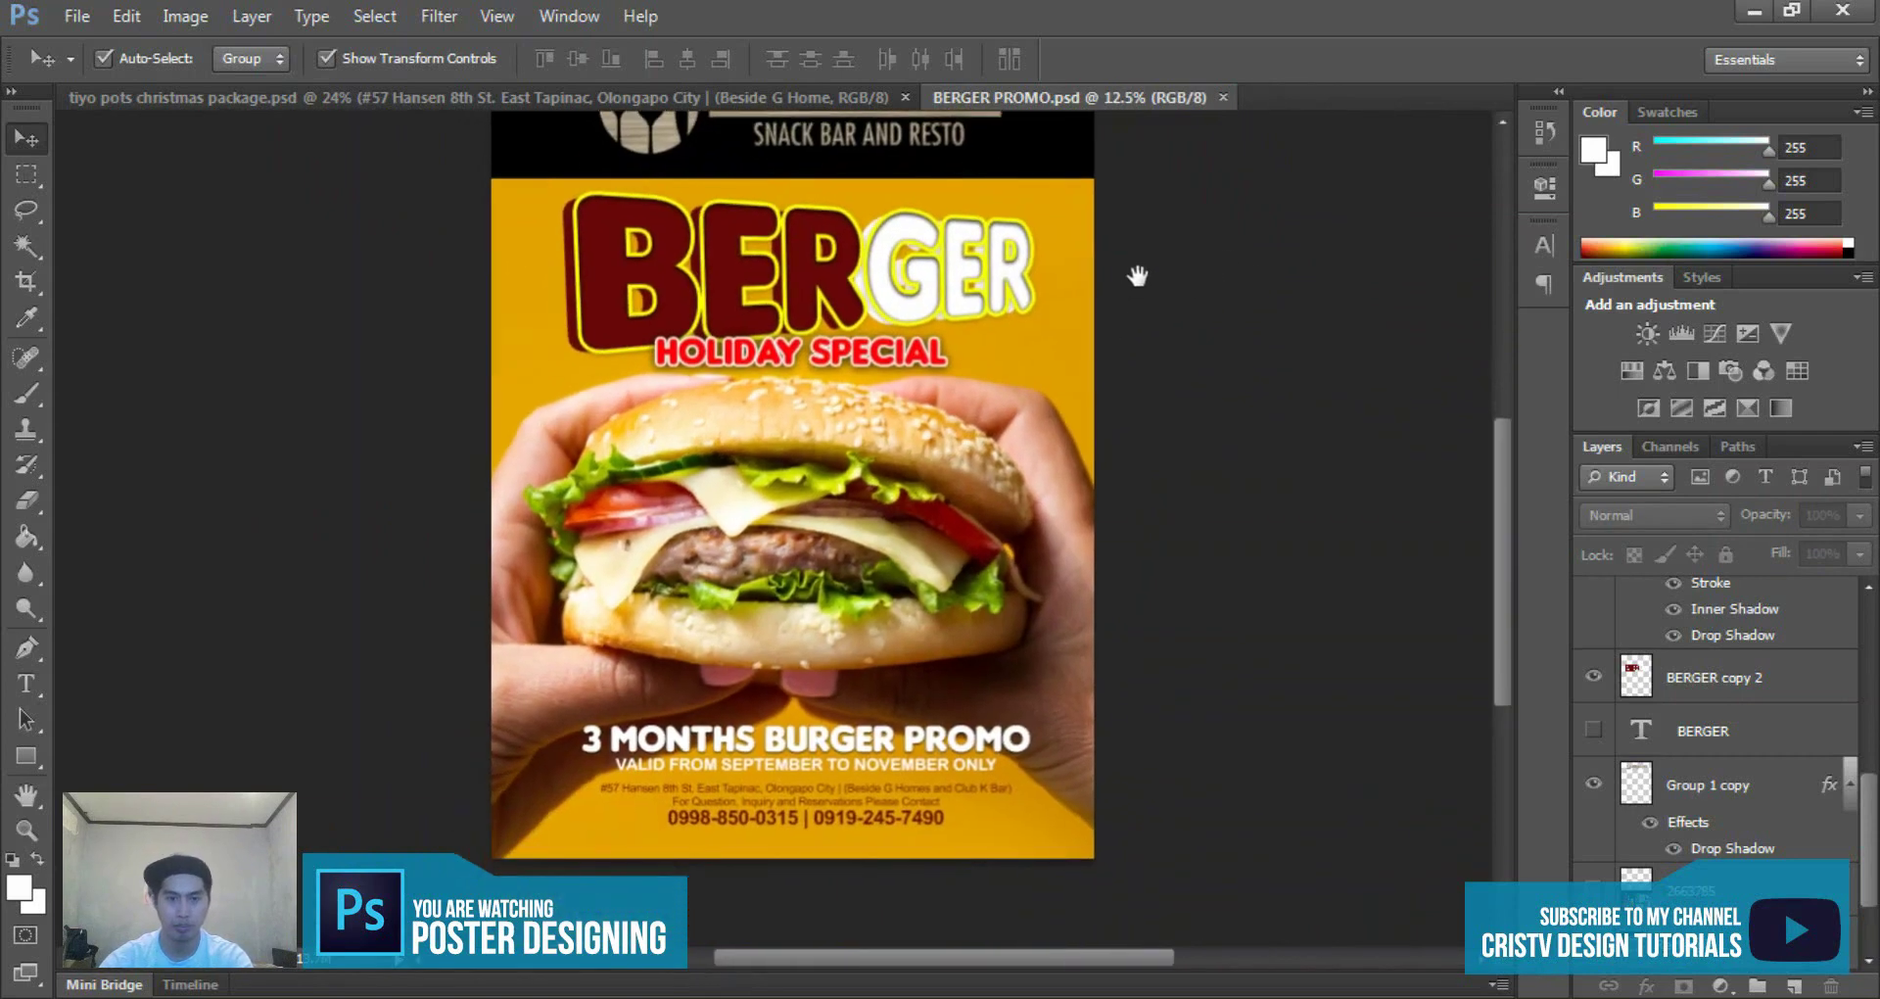
pyautogui.scroll(-2, 700, 245)
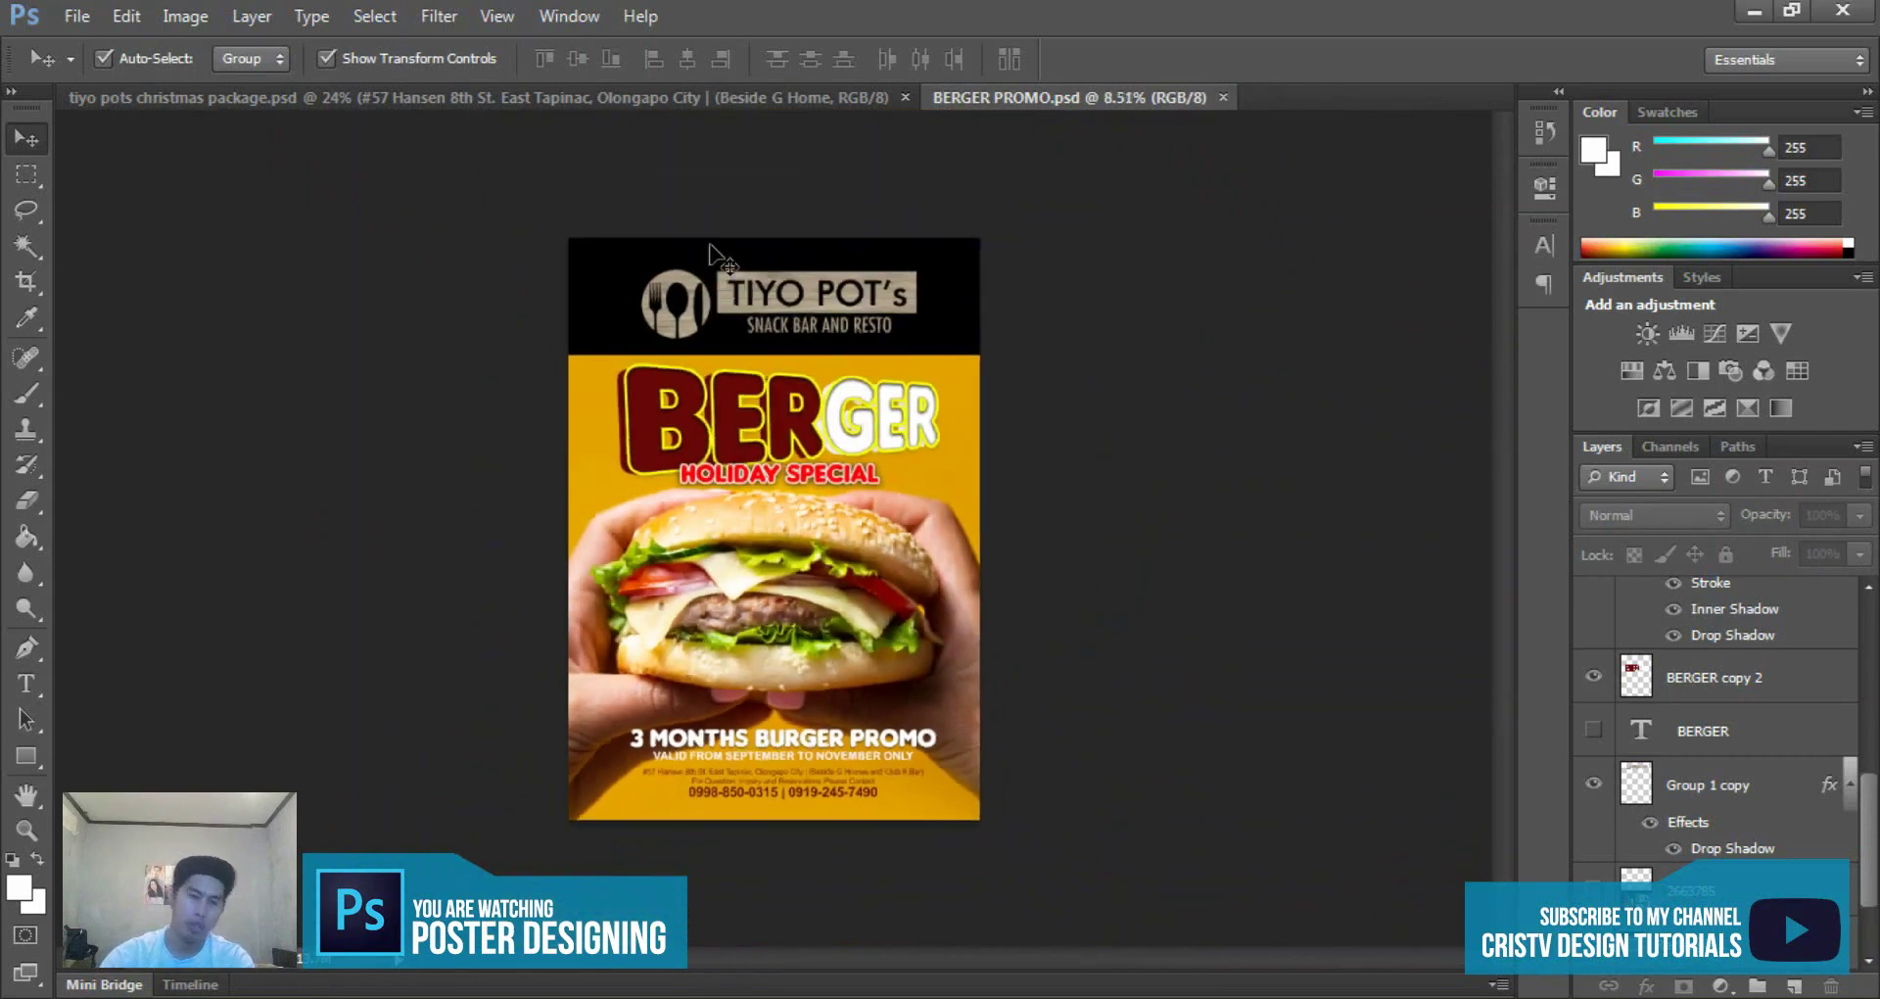
pyautogui.scroll(2, 724, 588)
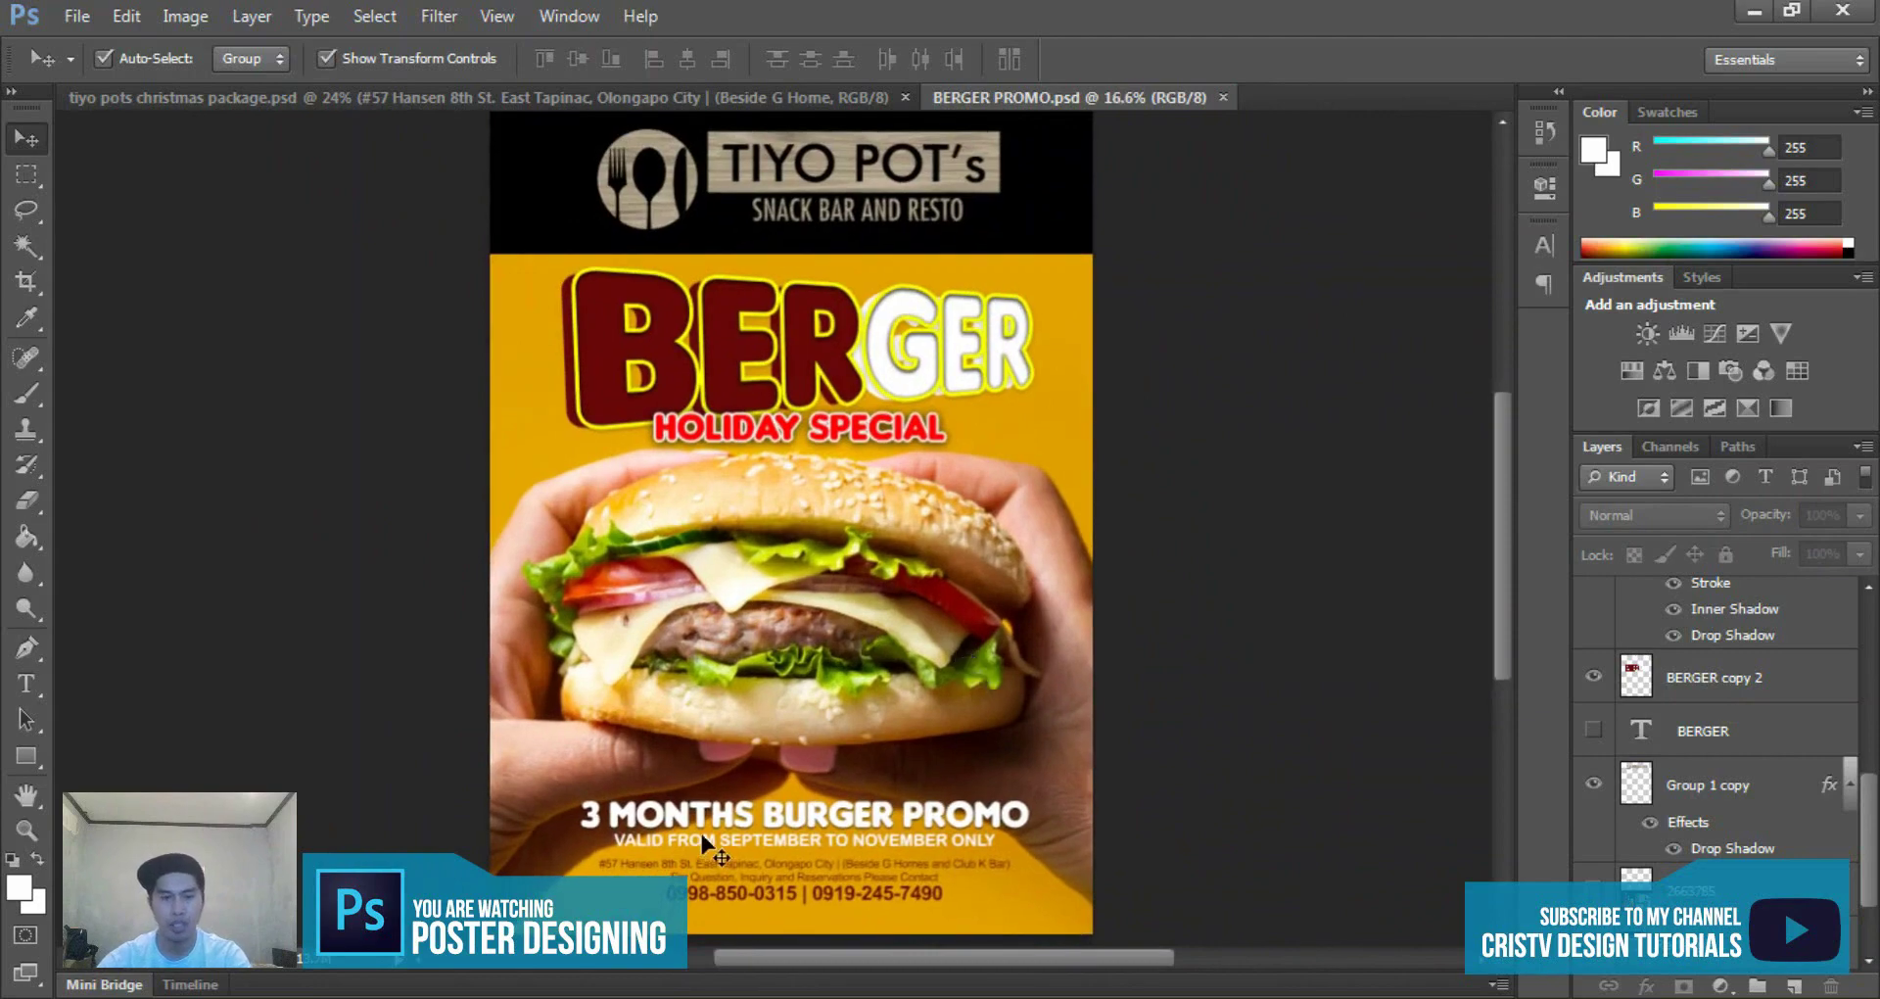
pyautogui.scroll(2, 969, 675)
pyautogui.scroll(2, 1050, 610)
pyautogui.scroll(-1, 1050, 610)
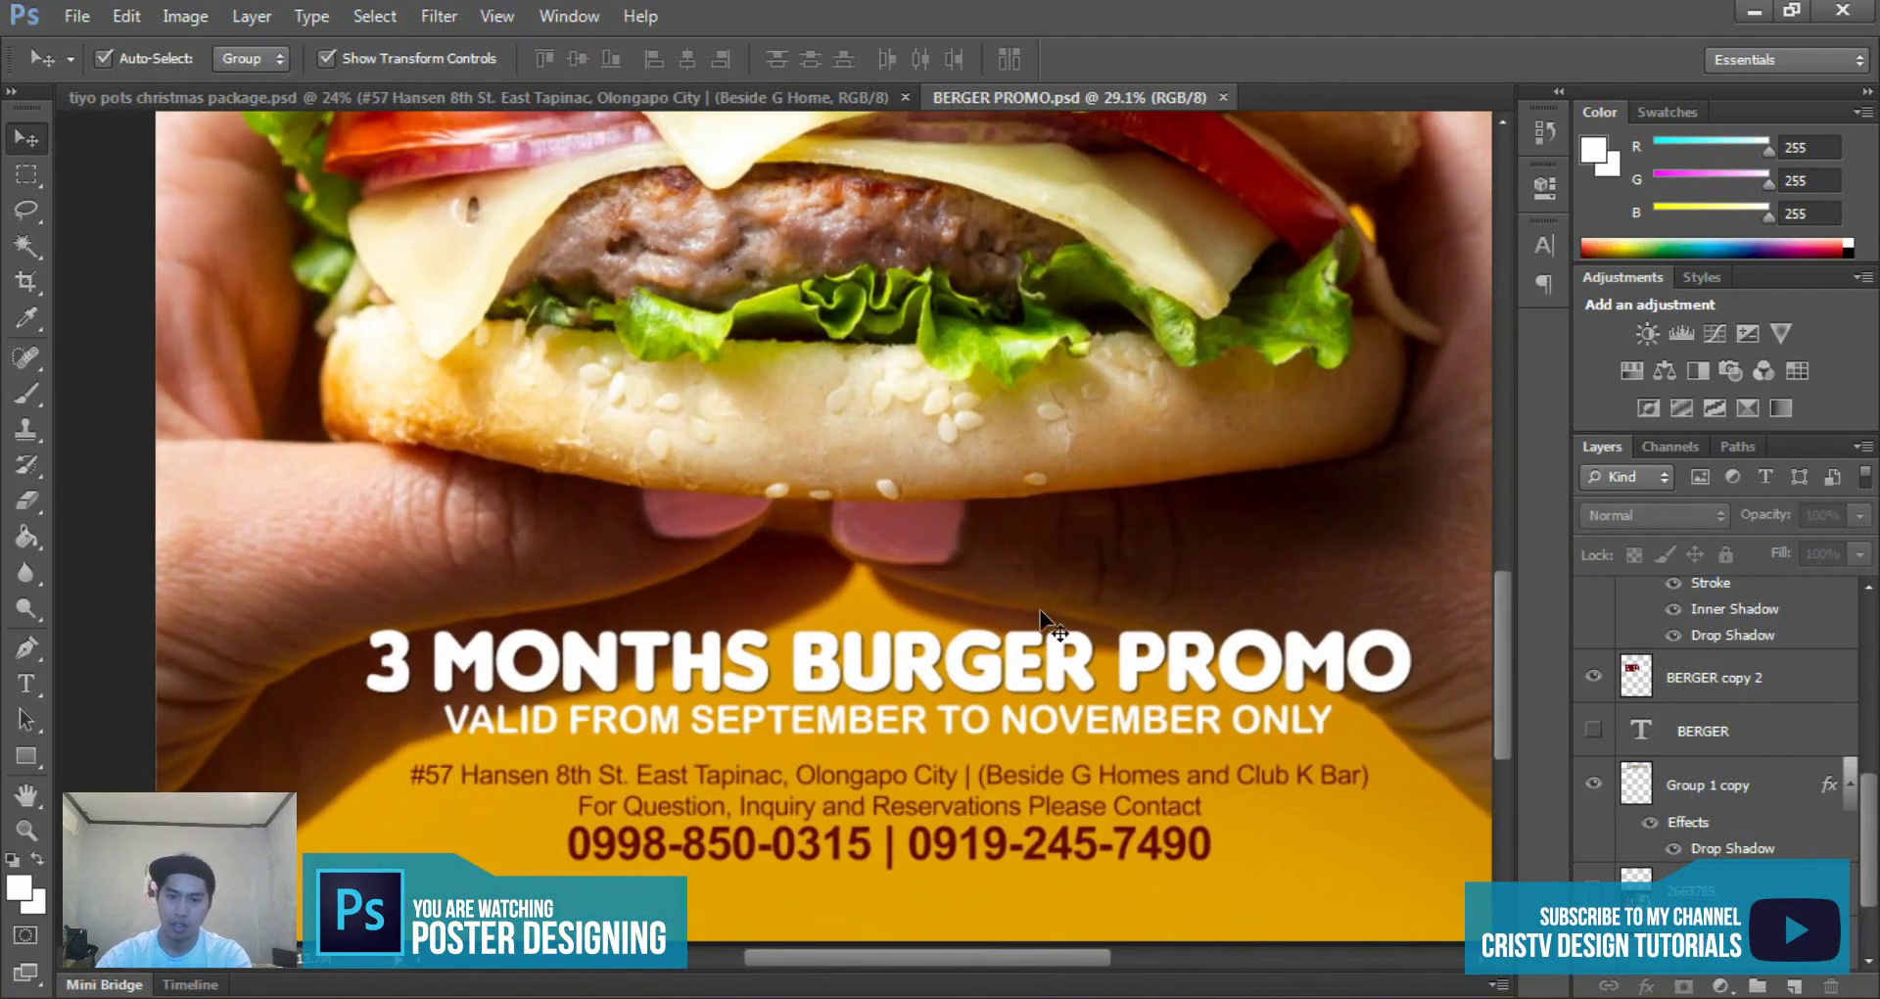
pyautogui.scroll(-2, 1051, 617)
pyautogui.scroll(-1, 1052, 627)
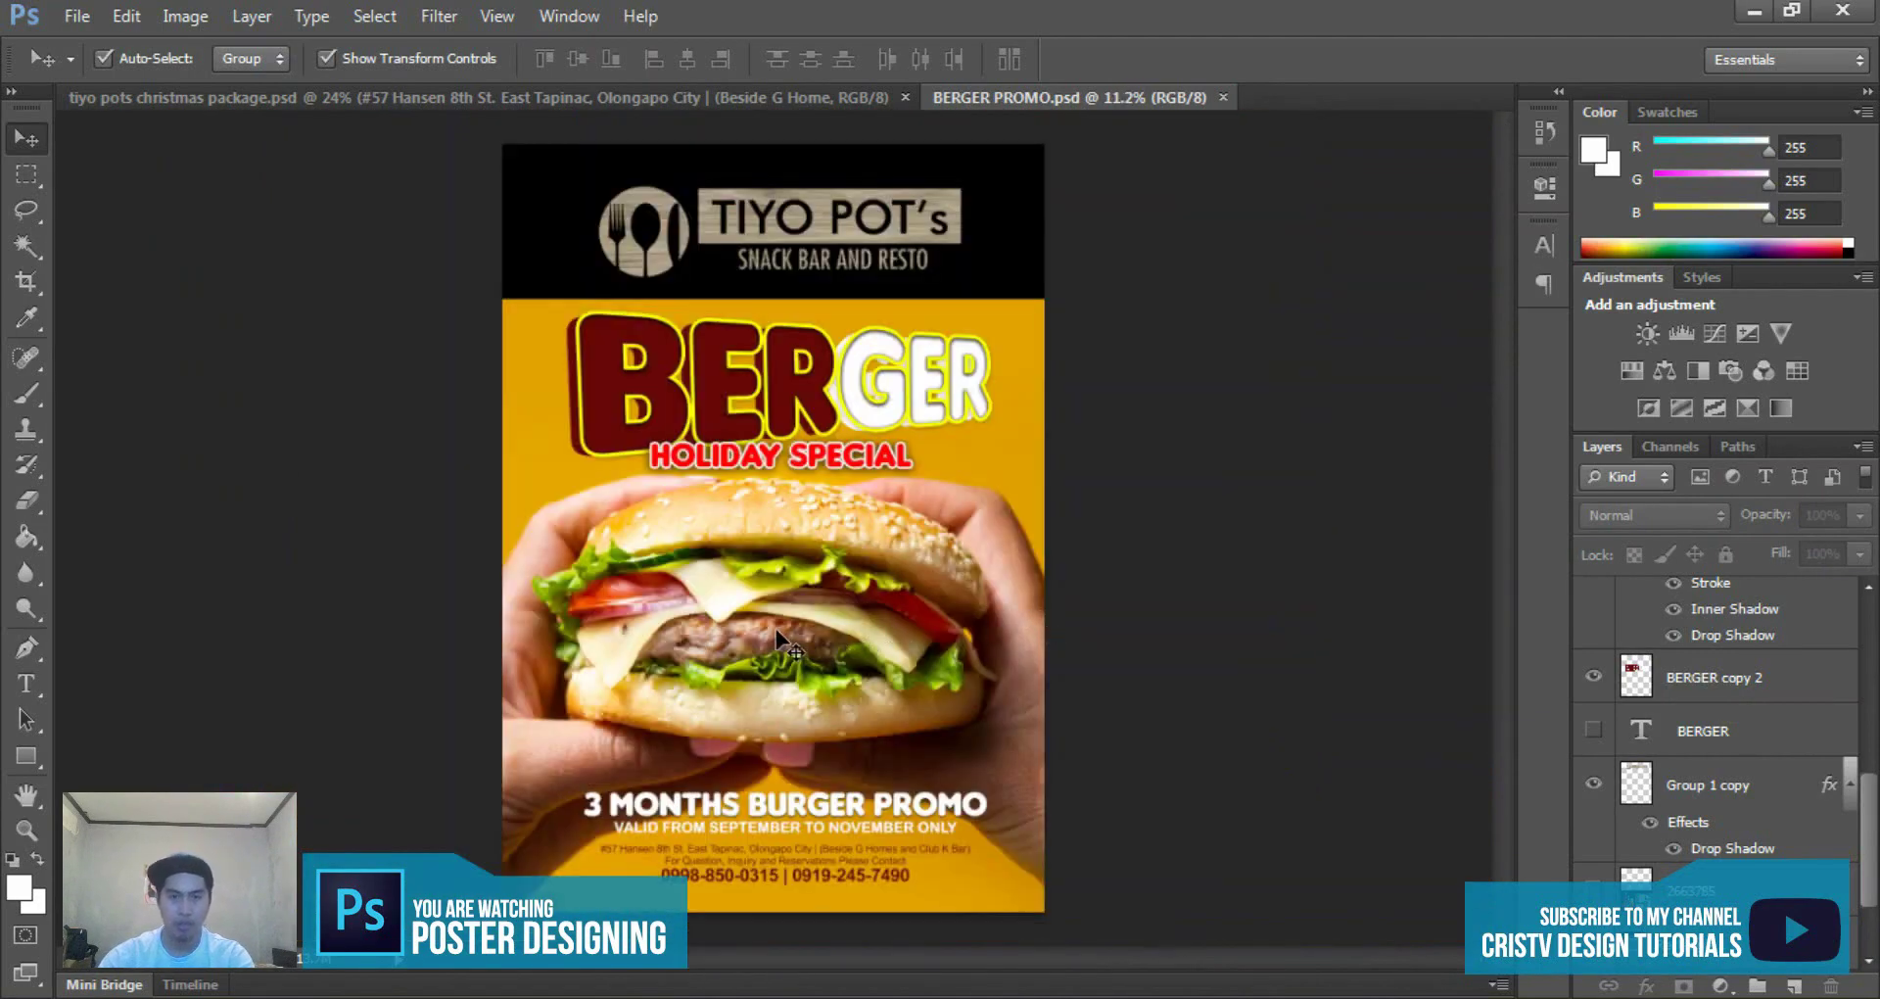
pyautogui.scroll(2, 685, 759)
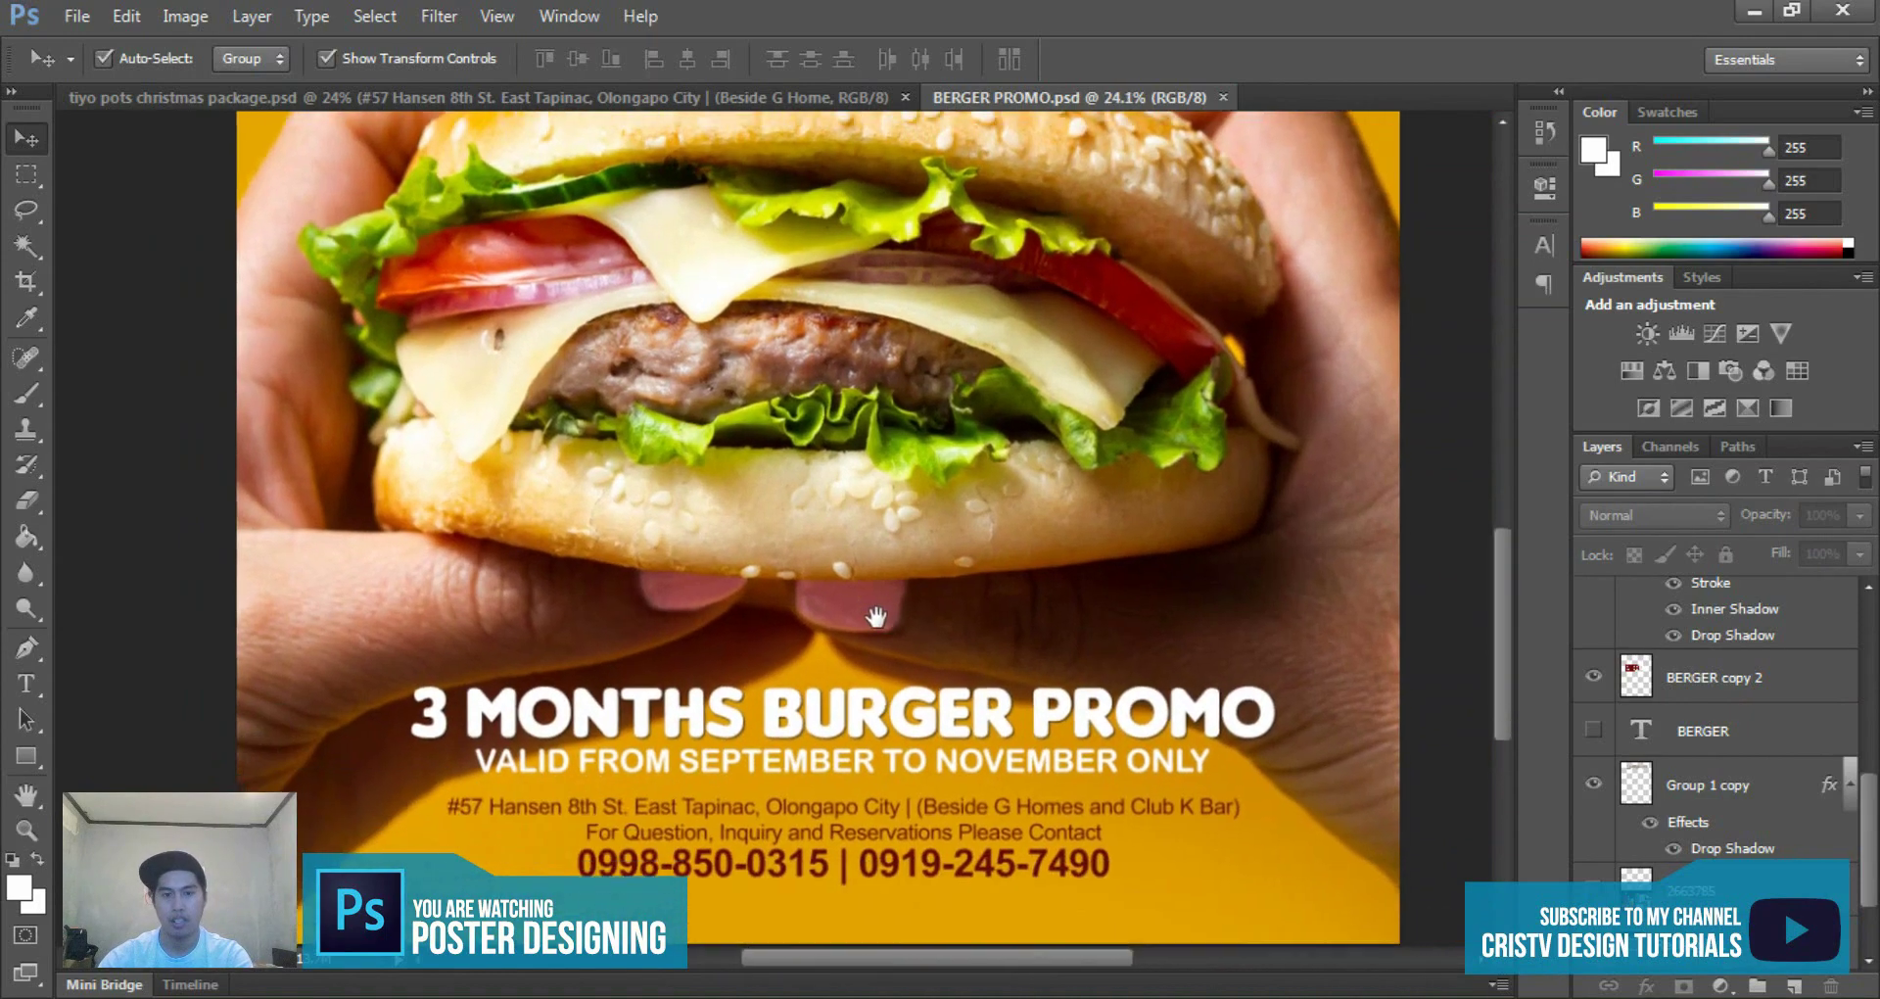
pyautogui.moveTo(875, 616); pyautogui.dragTo(873, 593)
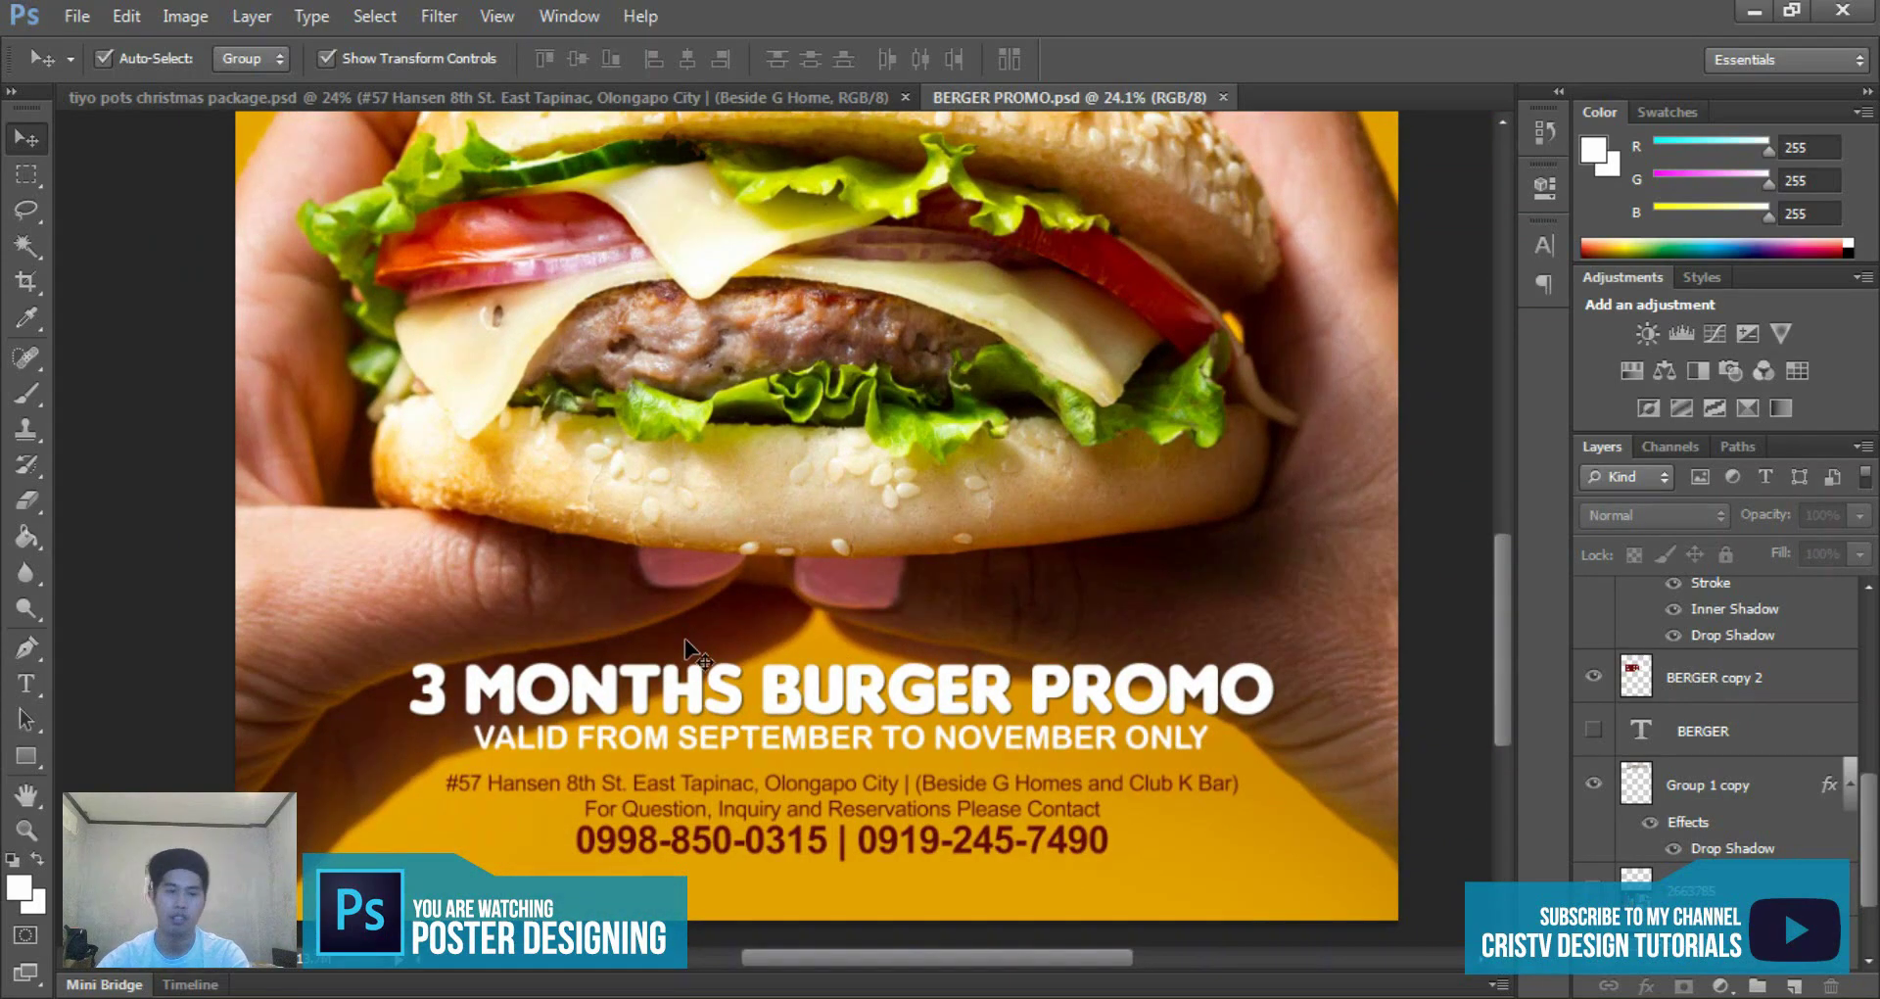
pyautogui.scroll(2, 756, 738)
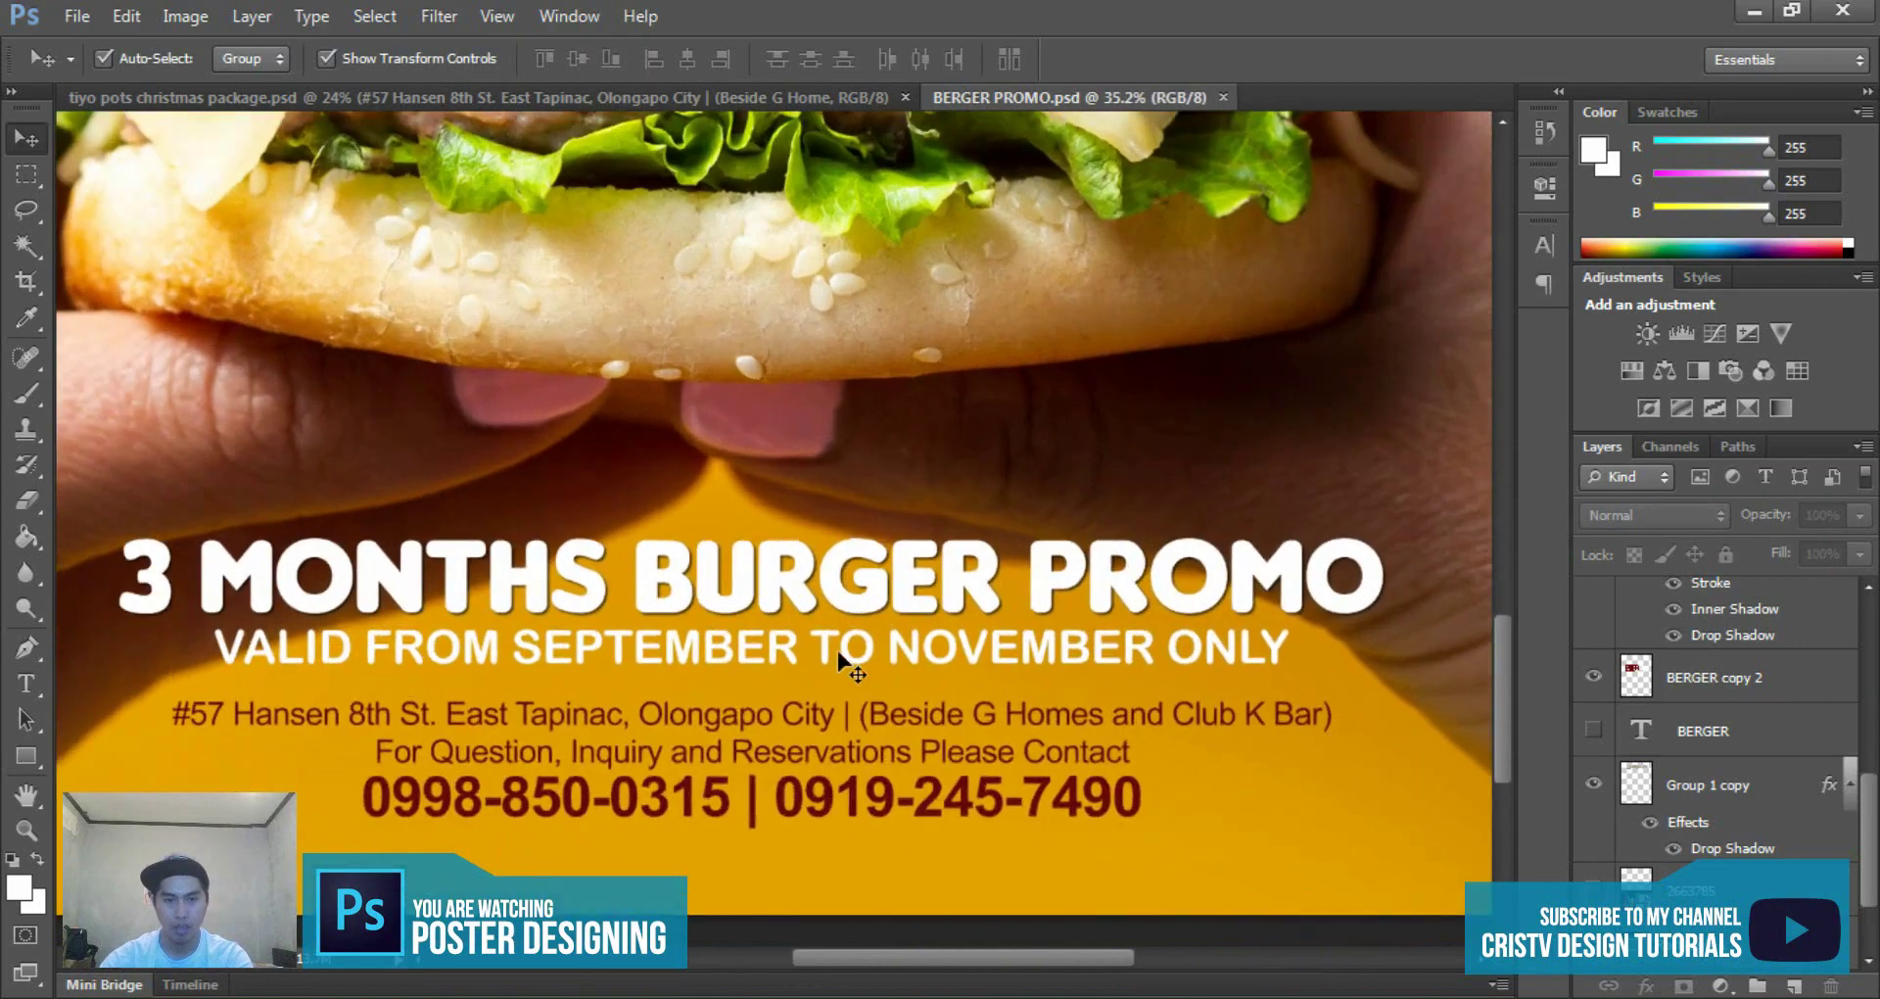
# - Reposition the VALID FROM line relative to the 3 MONTHS BURGER PROMO headline
pyautogui.moveTo(840, 666); pyautogui.dragTo(870, 554)
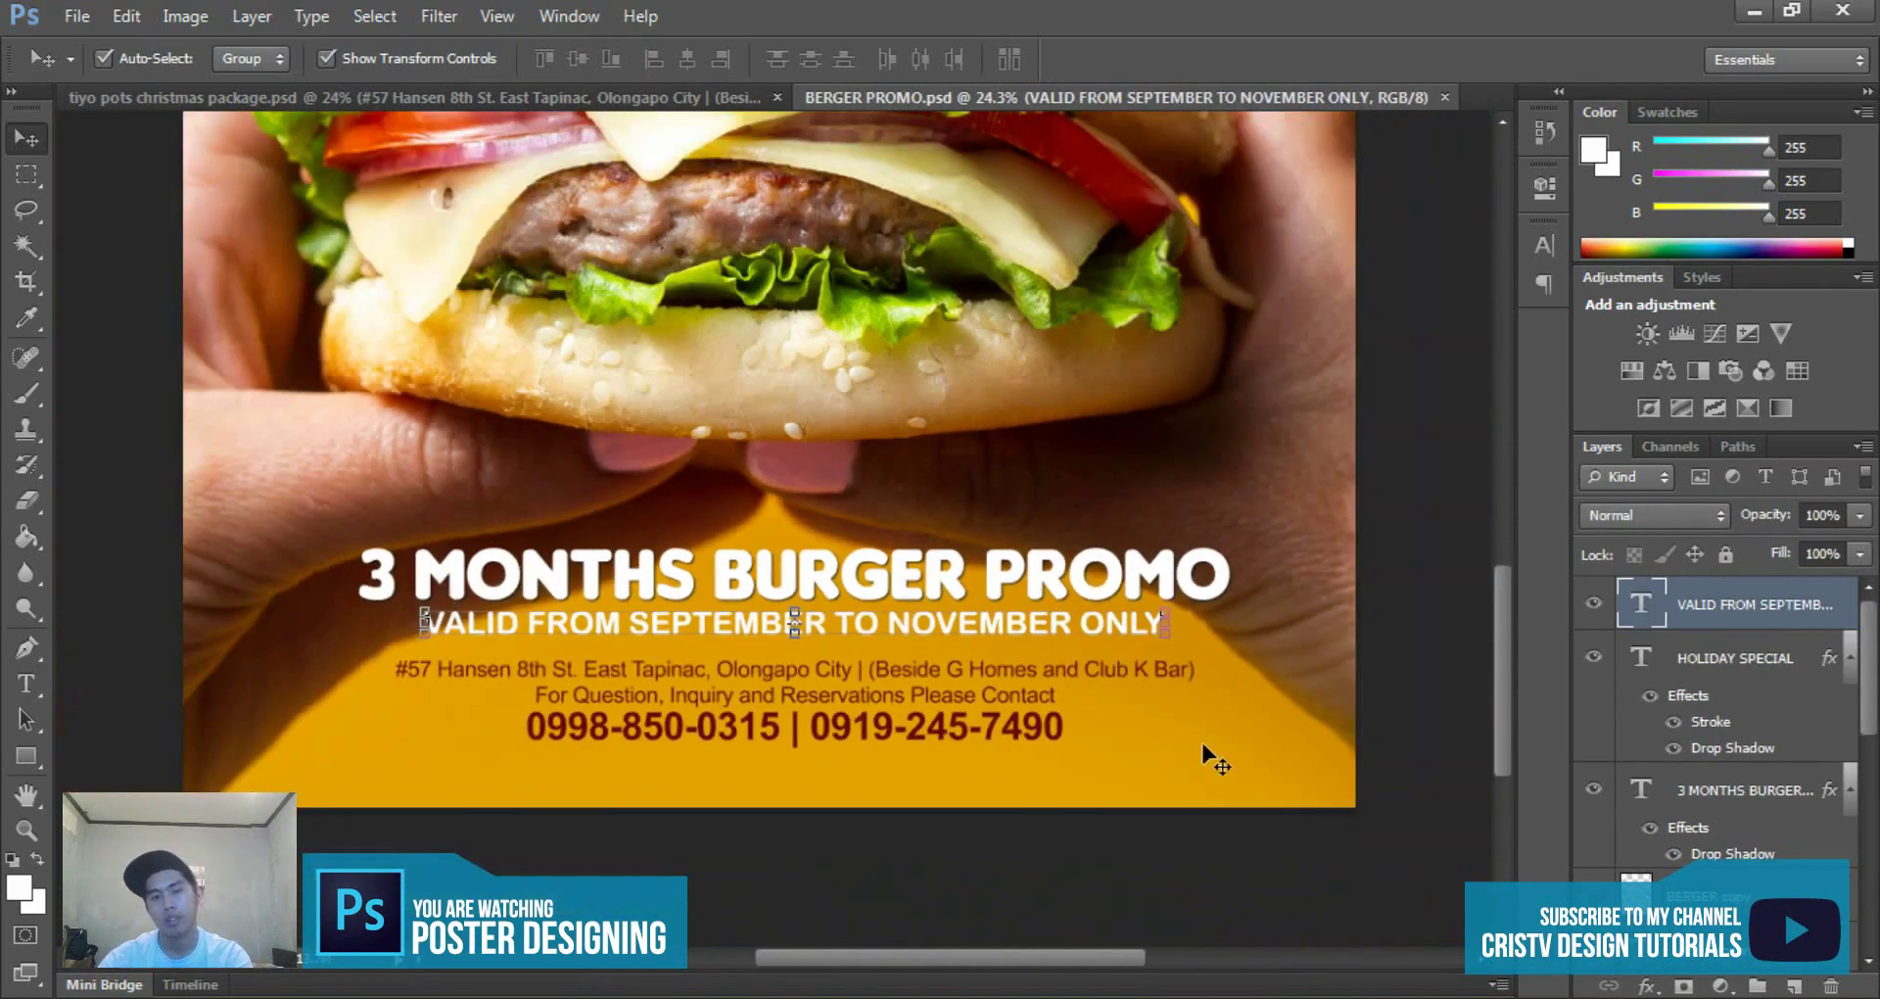
pyautogui.scroll(2, 1209, 756)
pyautogui.moveTo(1028, 722); pyautogui.dragTo(1025, 627)
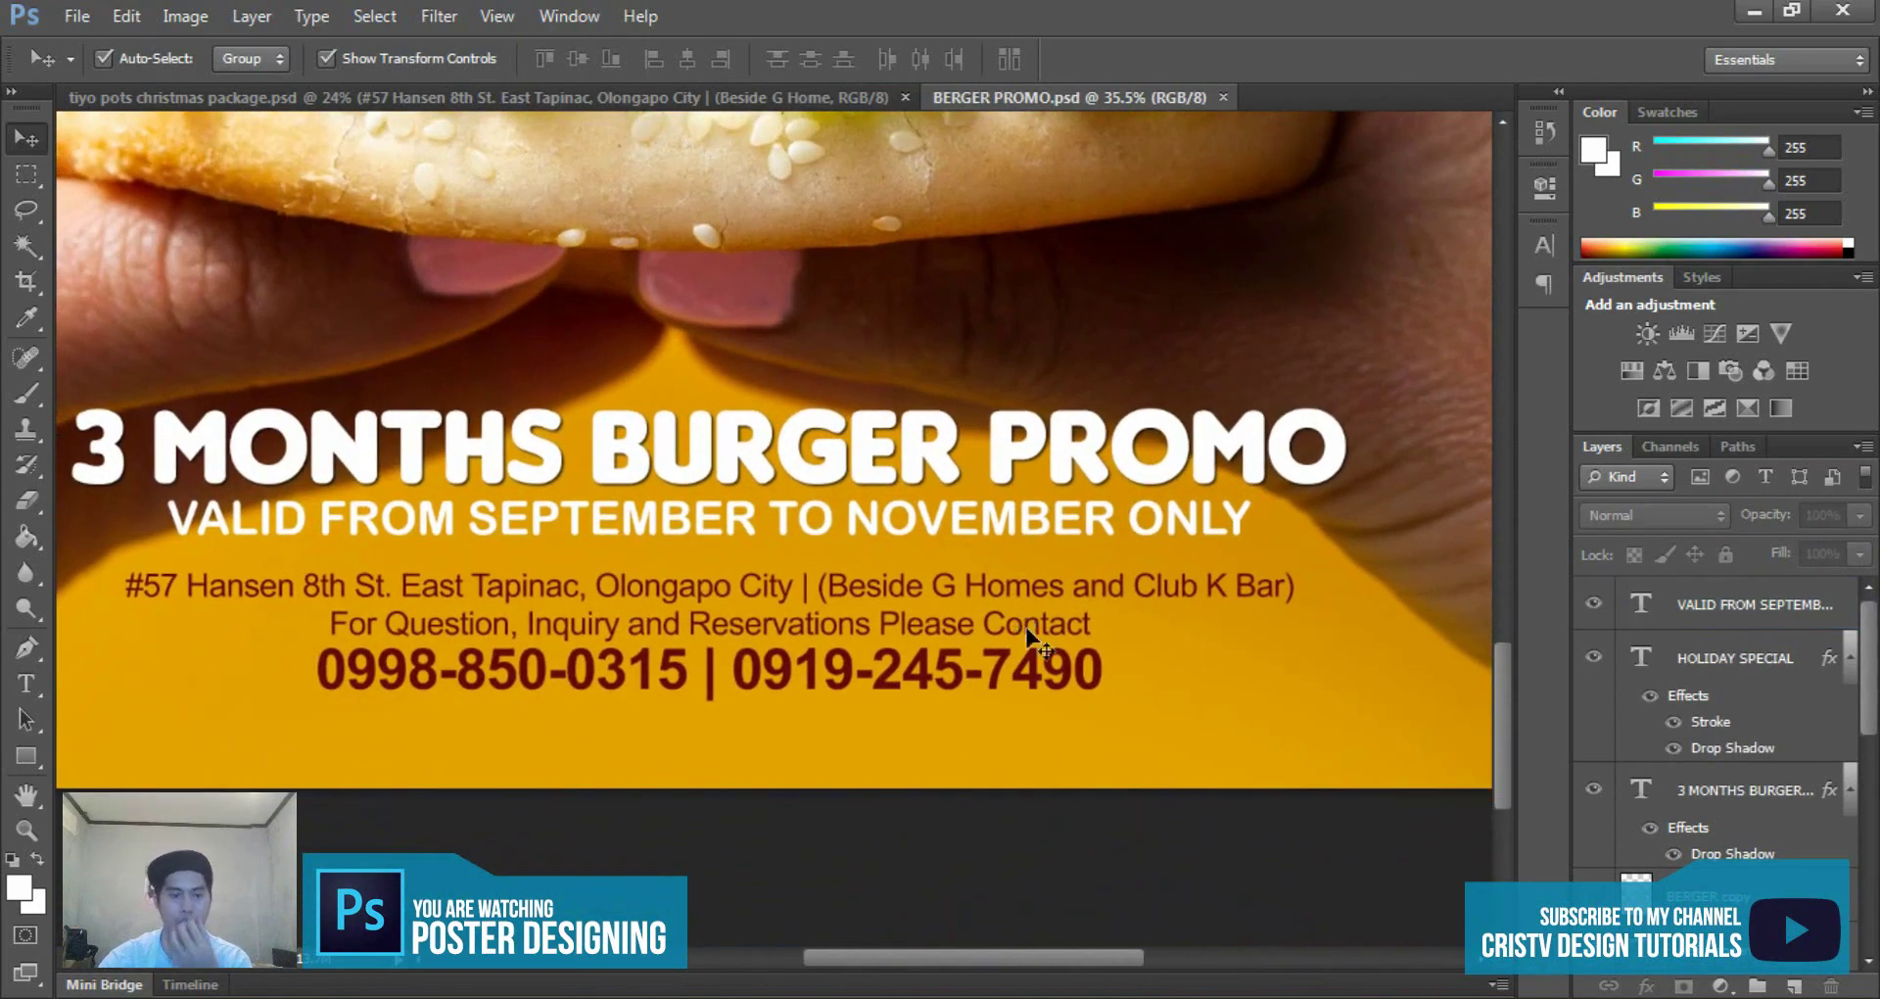
pyautogui.scroll(-1, 1027, 646)
pyautogui.scroll(-1, 1028, 661)
pyautogui.scroll(-1, 1026, 671)
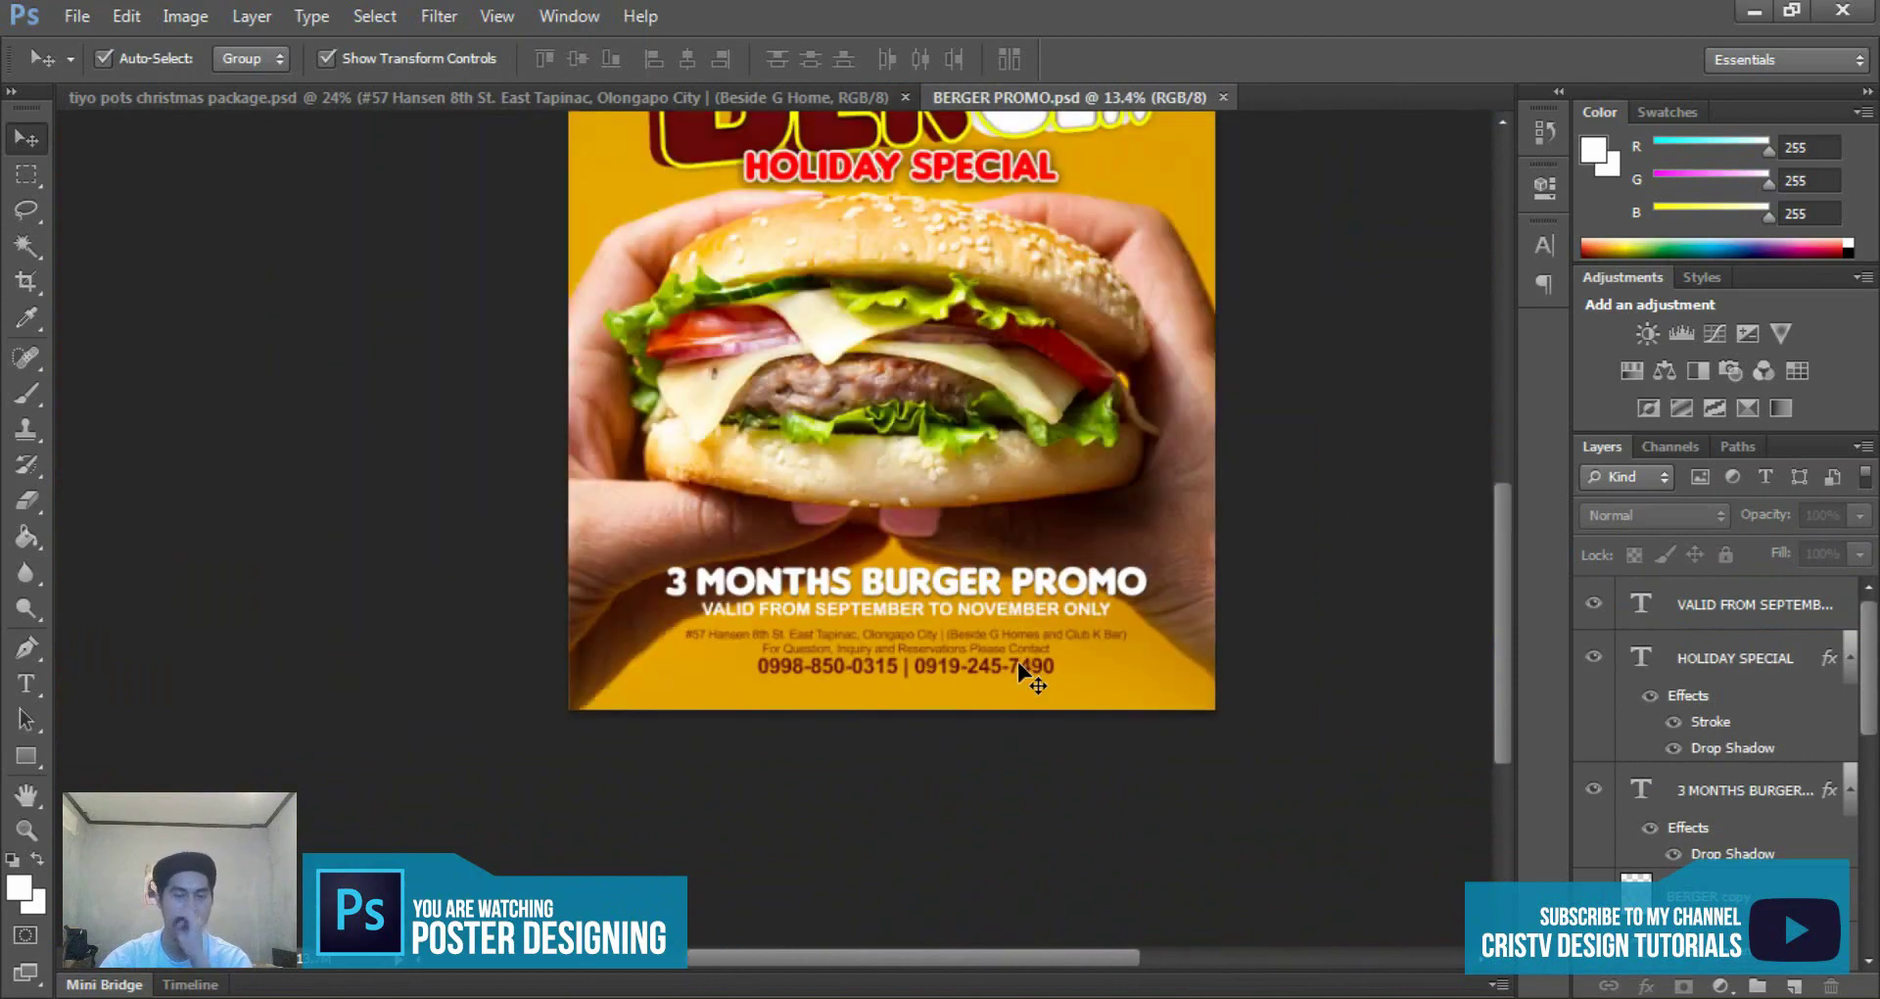
pyautogui.scroll(2, 827, 634)
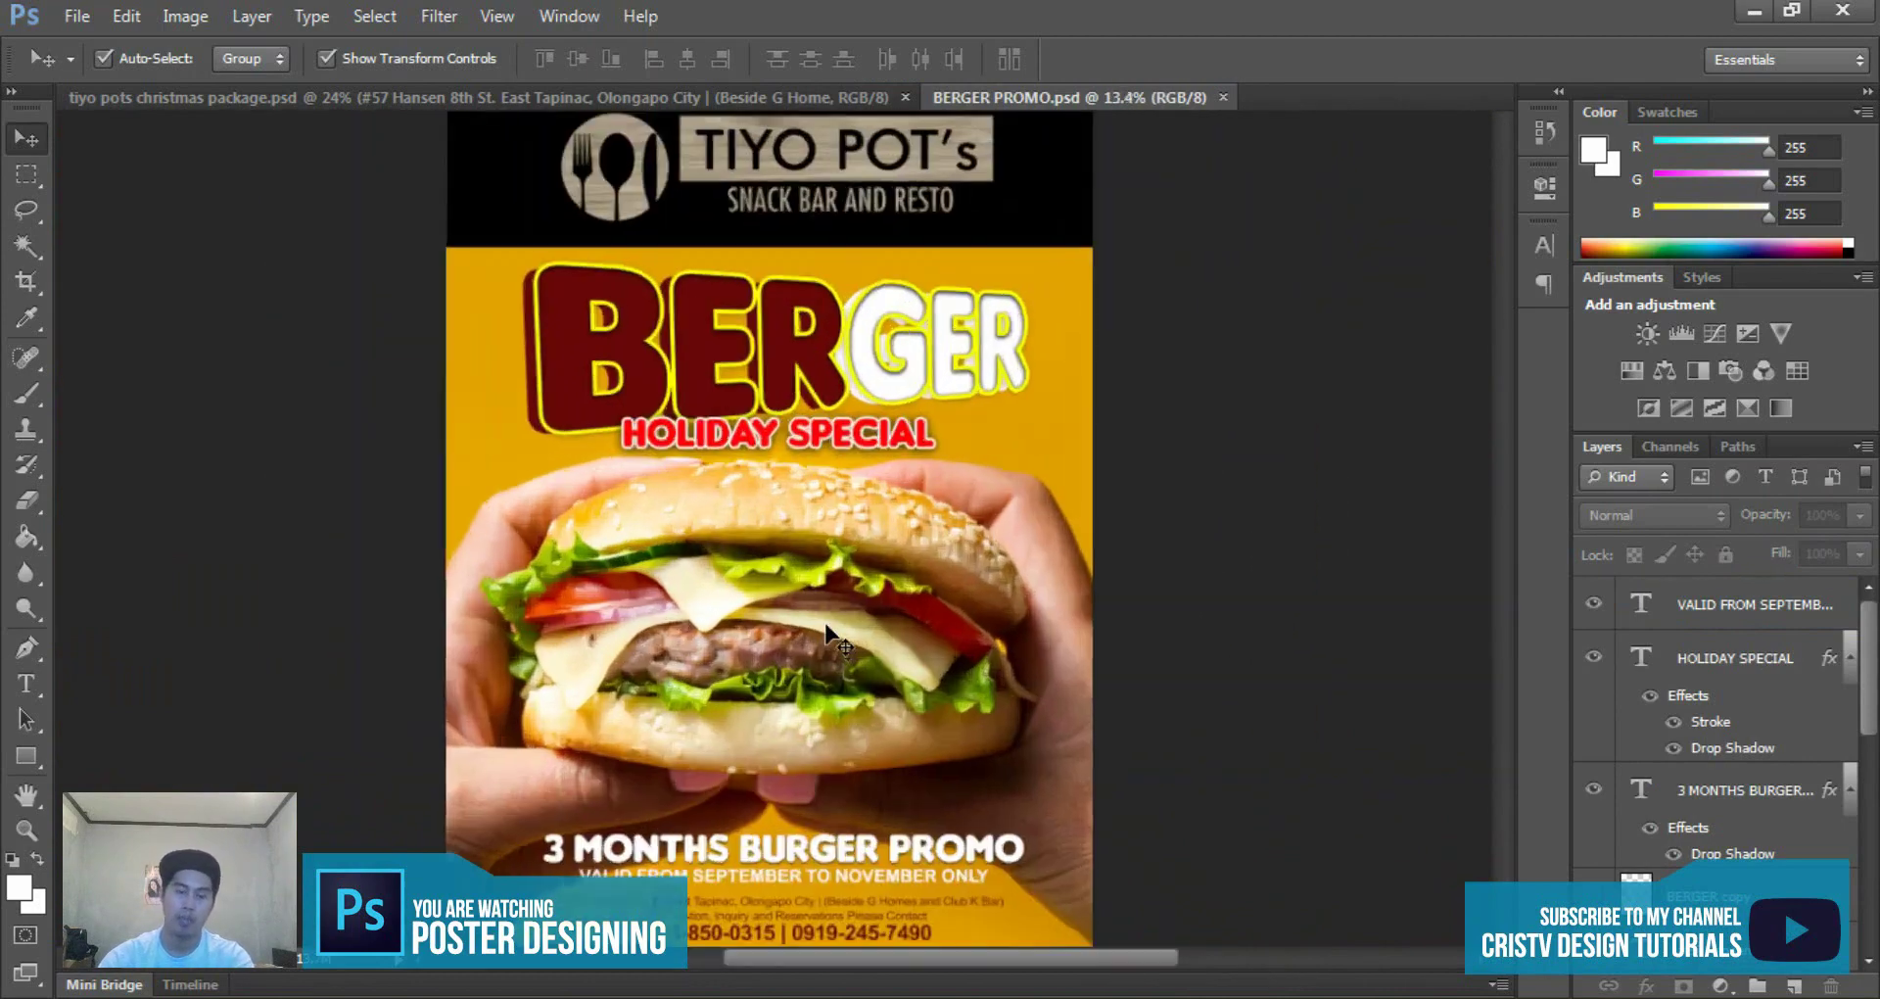
pyautogui.scroll(-2, 861, 492)
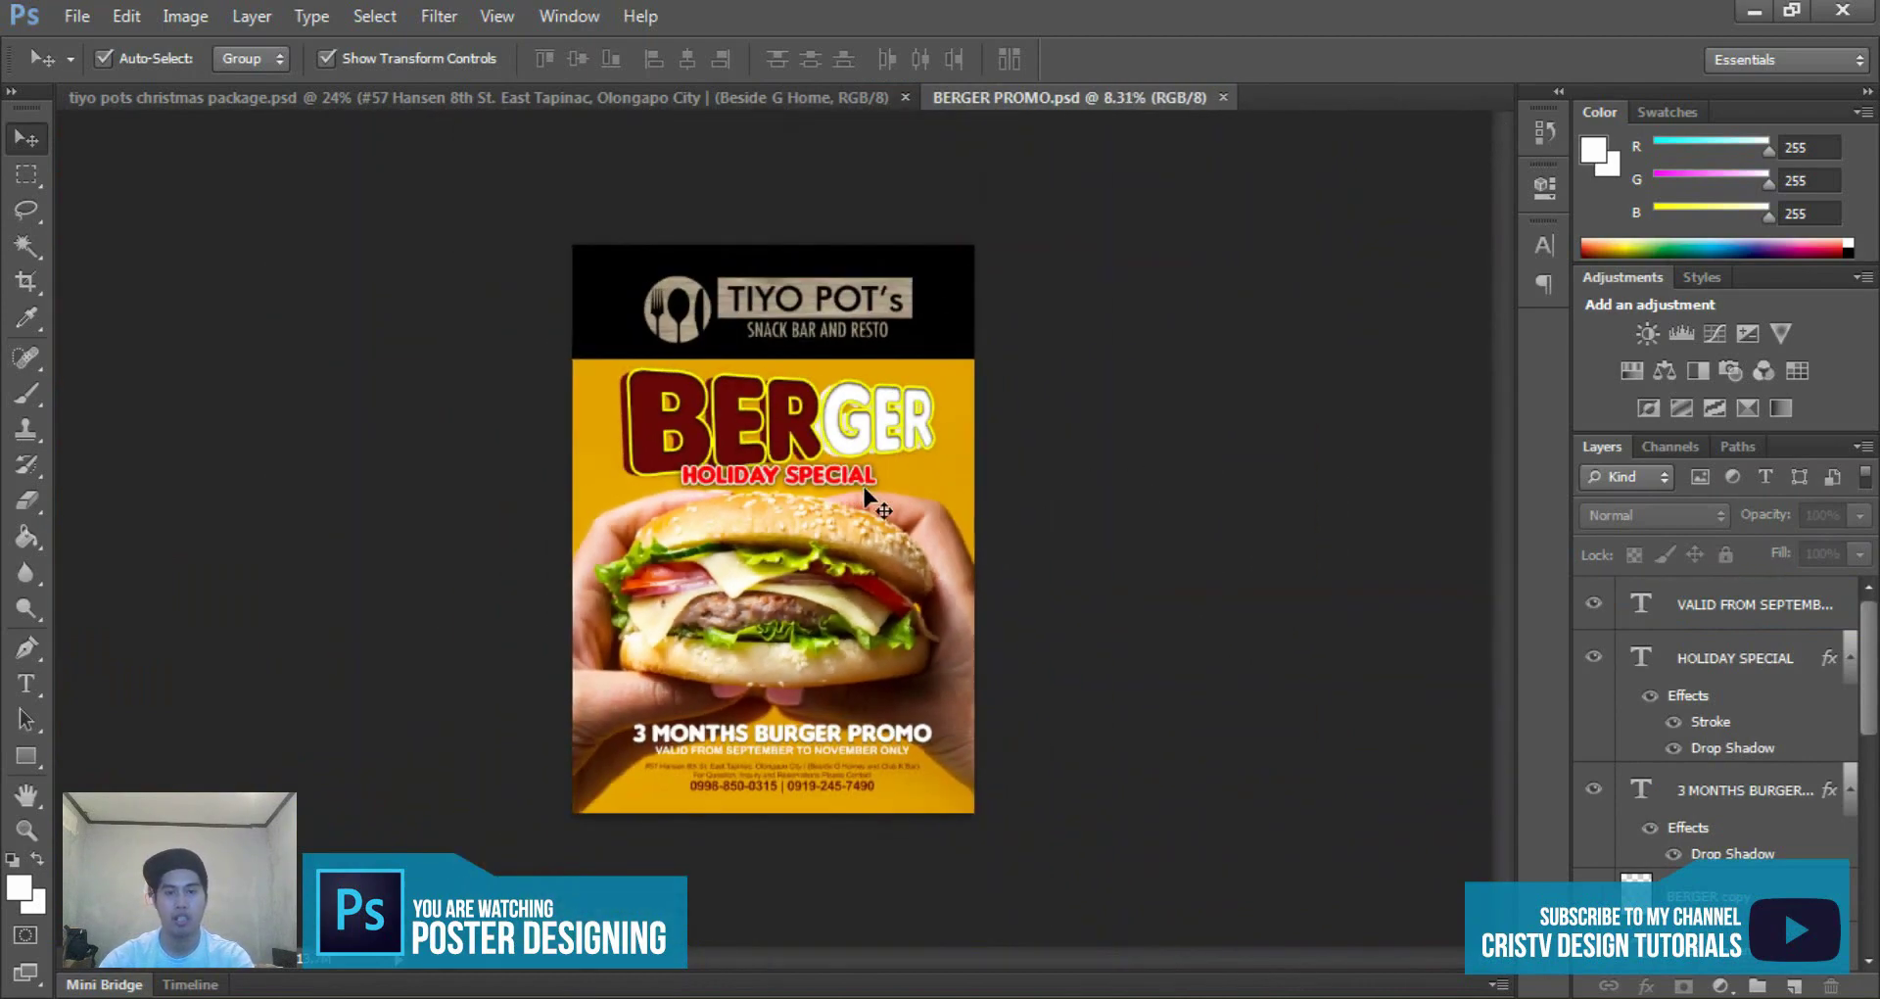
pyautogui.scroll(1, 865, 497)
pyautogui.scroll(1, 867, 494)
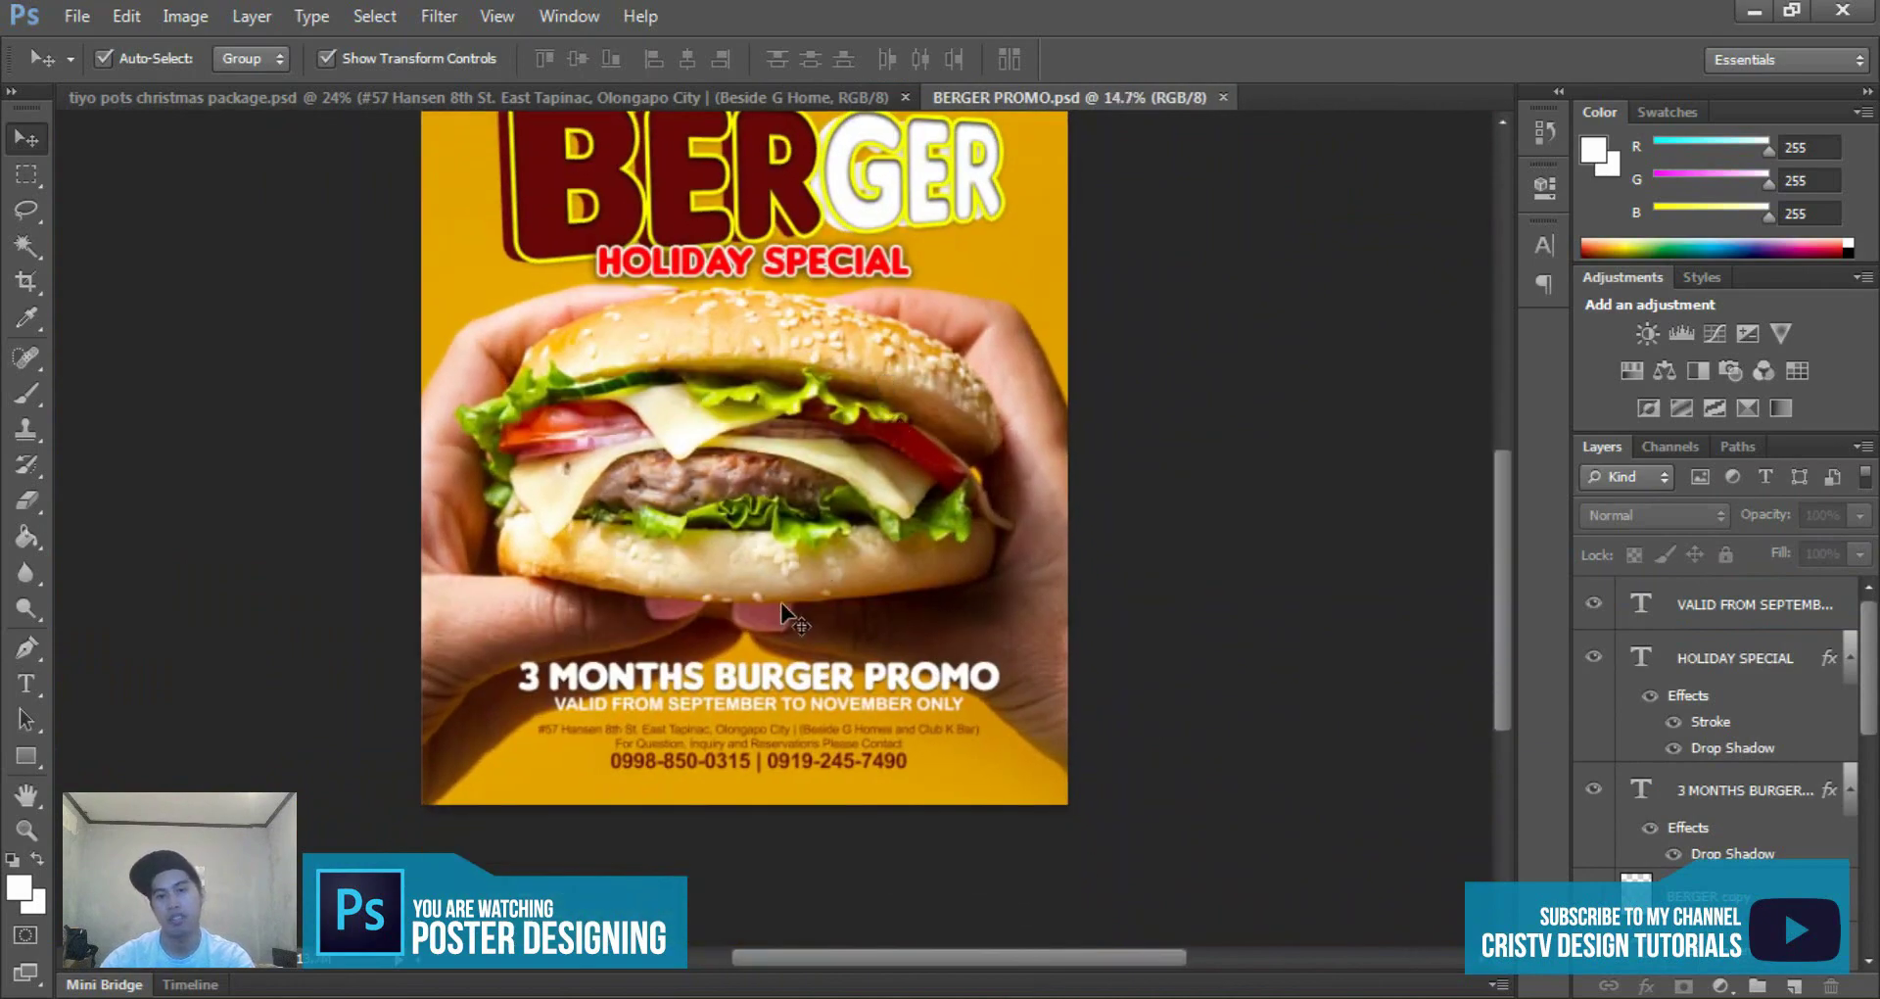
pyautogui.scroll(-1, 784, 615)
pyautogui.scroll(-2, 783, 627)
pyautogui.scroll(2, 780, 705)
pyautogui.scroll(1, 780, 745)
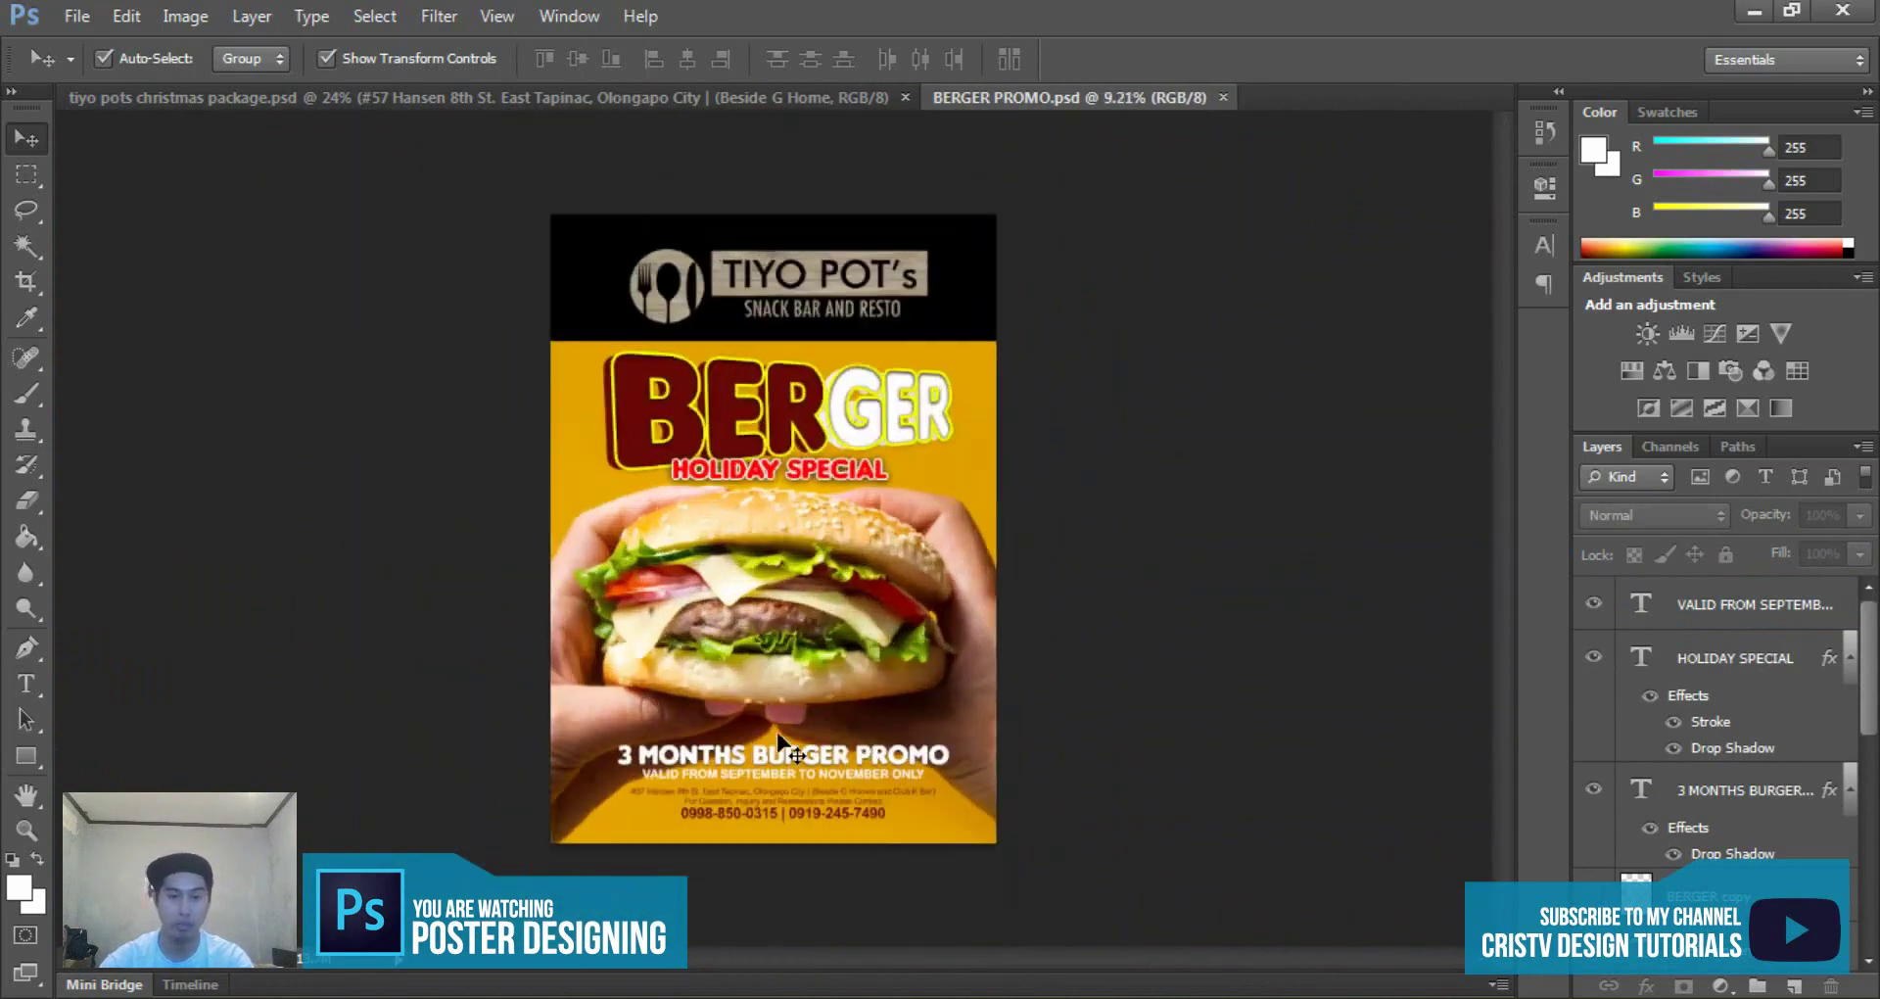
pyautogui.scroll(2, 781, 744)
pyautogui.scroll(-2, 780, 744)
# - Select the headline and VALID FROM line together and nudge them slightly left
pyautogui.click(899, 776)
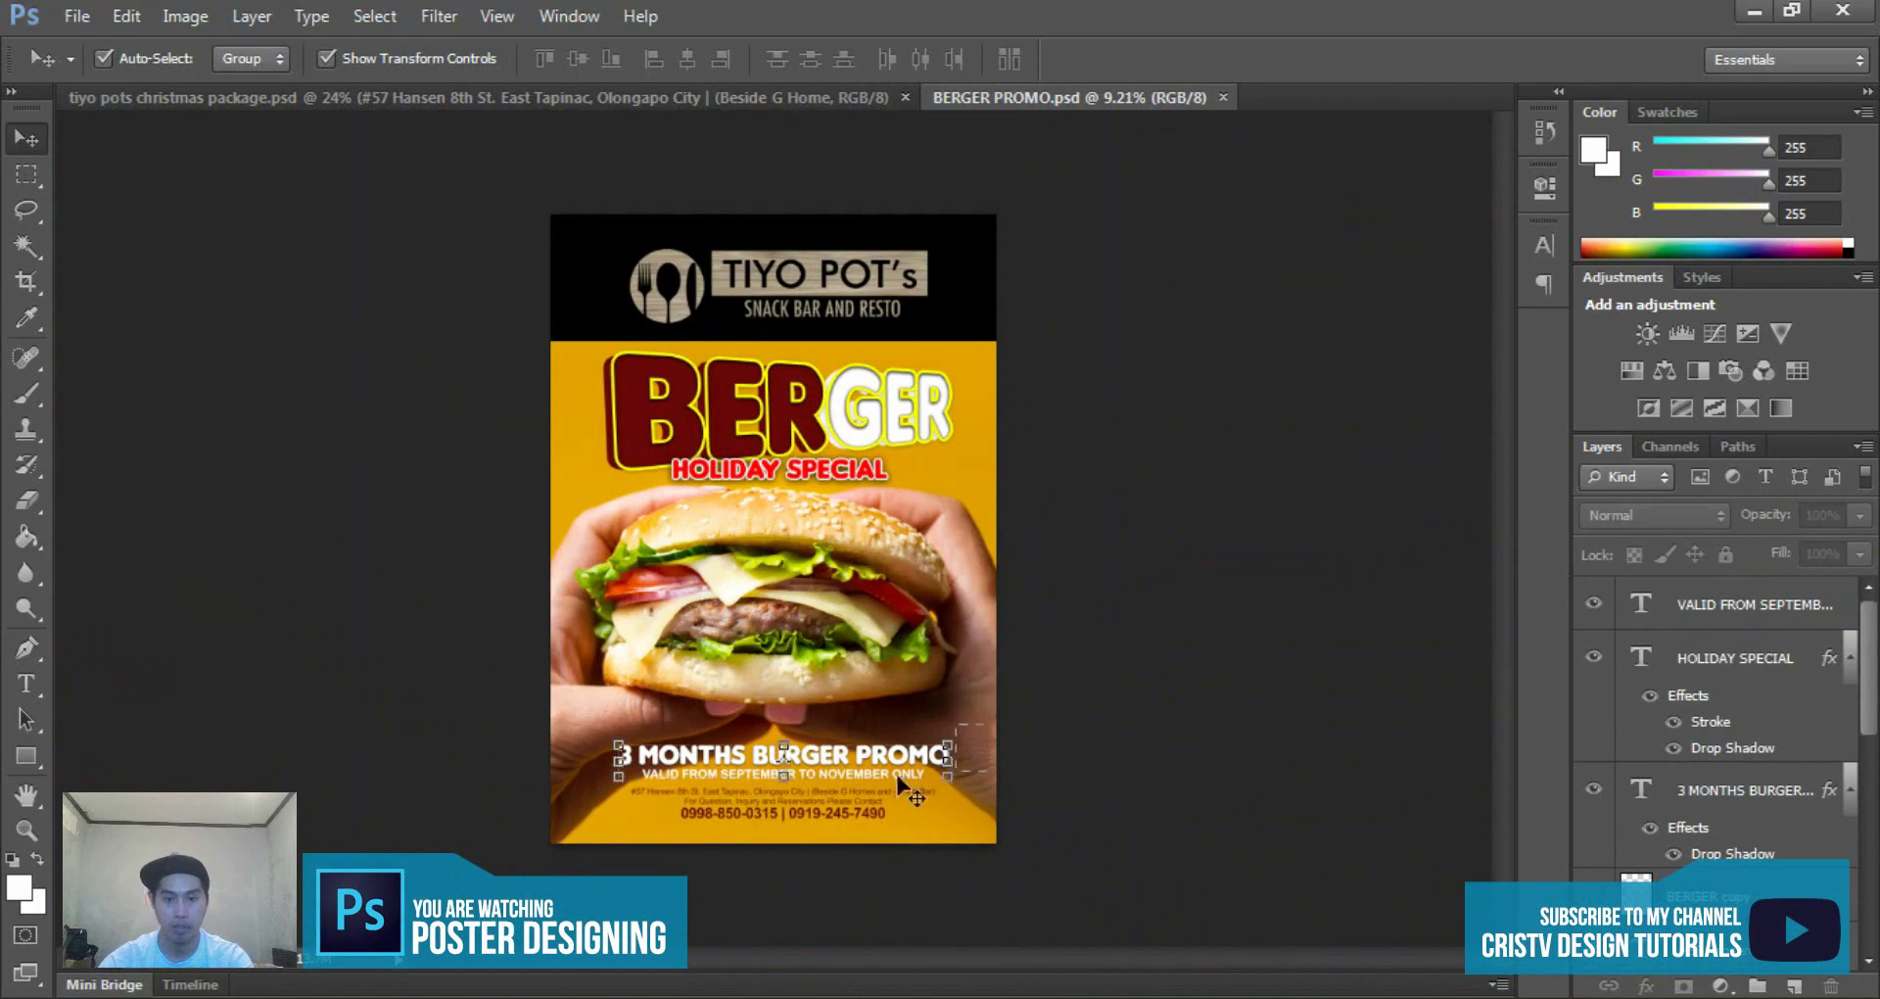
pyautogui.keyDown('shift'); pyautogui.click(801, 798); pyautogui.keyUp('shift')
pyautogui.moveTo(722, 805); pyautogui.dragTo(715, 805)
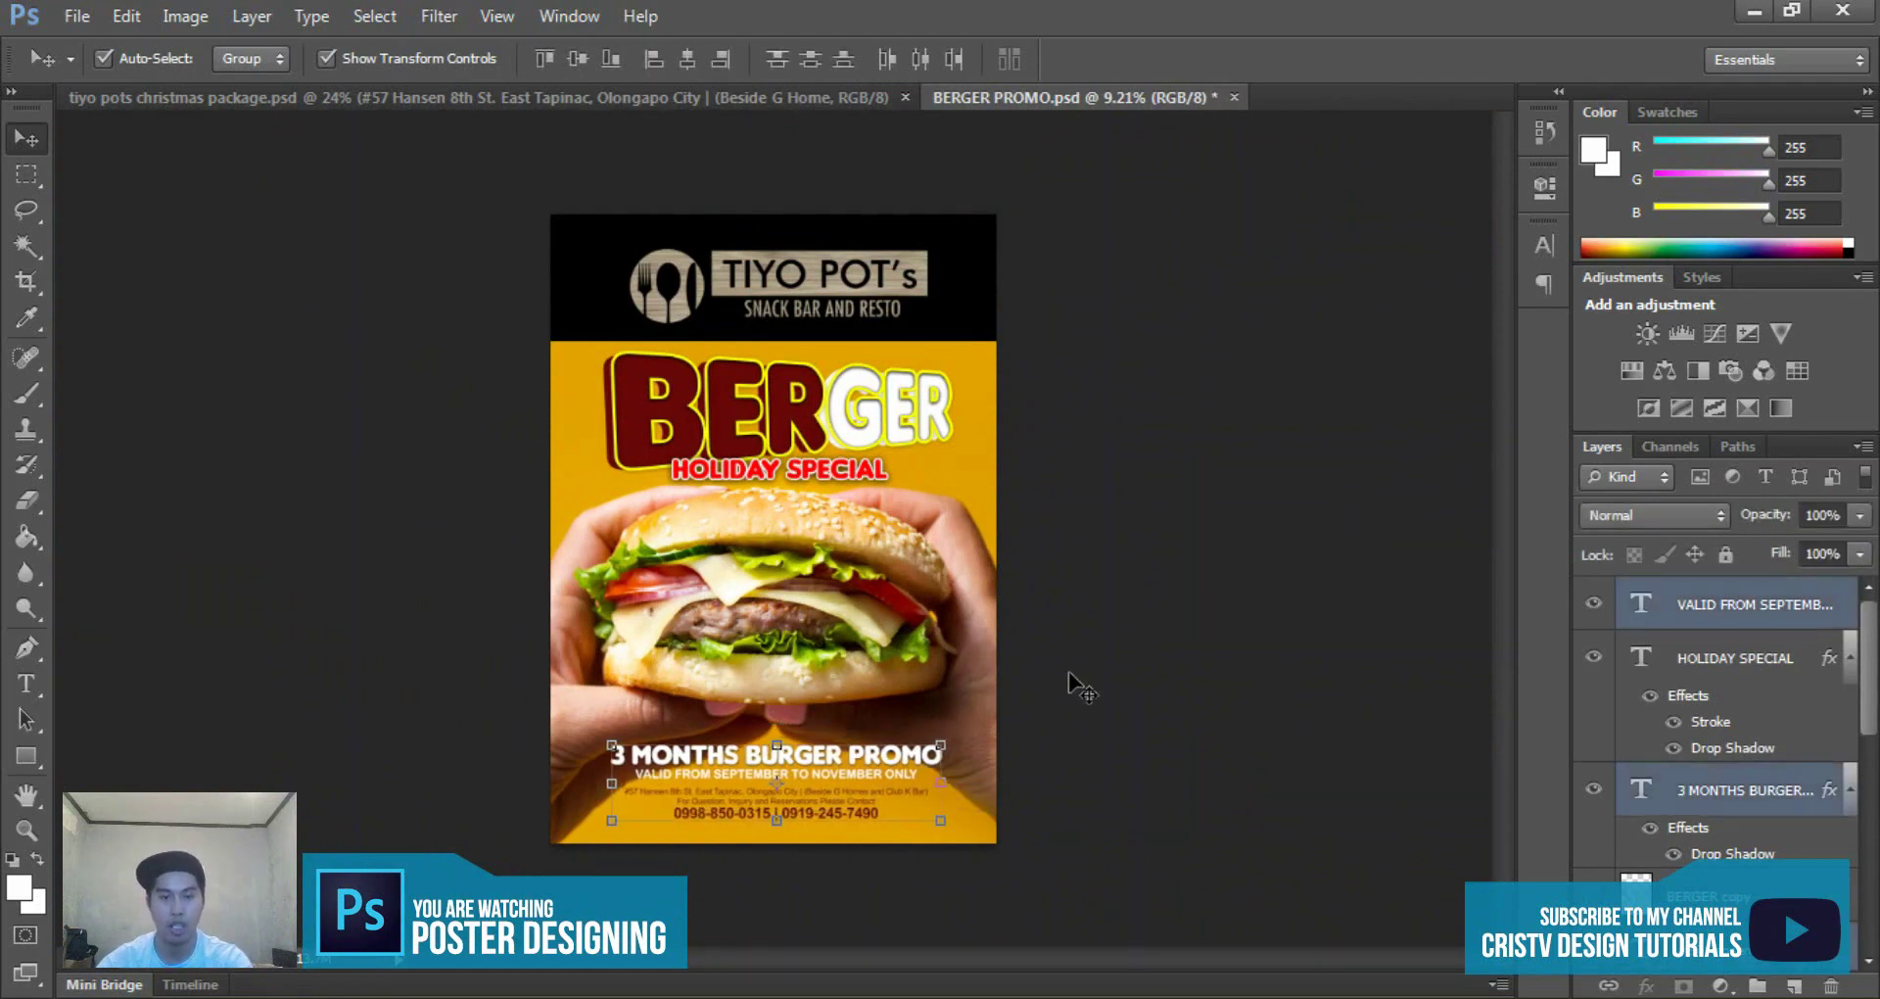
# - Select the validity line's words one by one, then commit without changing them
pyautogui.click(1160, 625)
pyautogui.scroll(2, 613, 461)
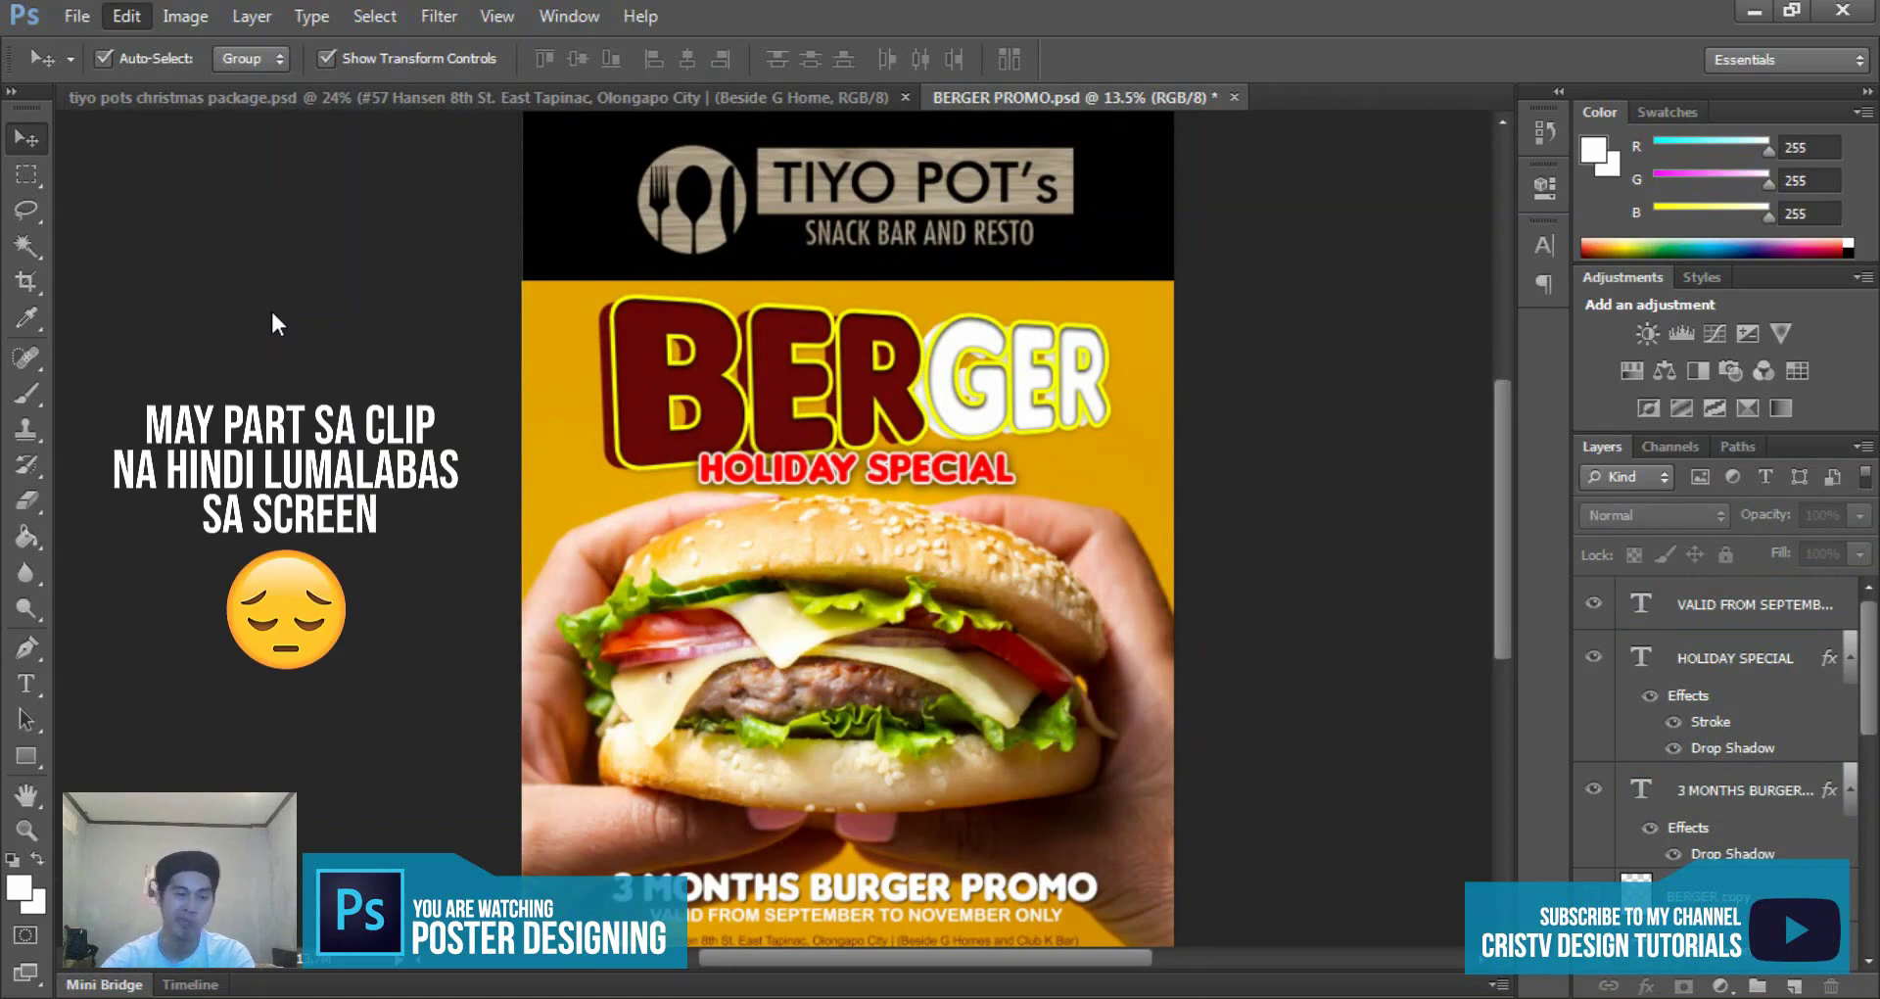
pyautogui.press('t')
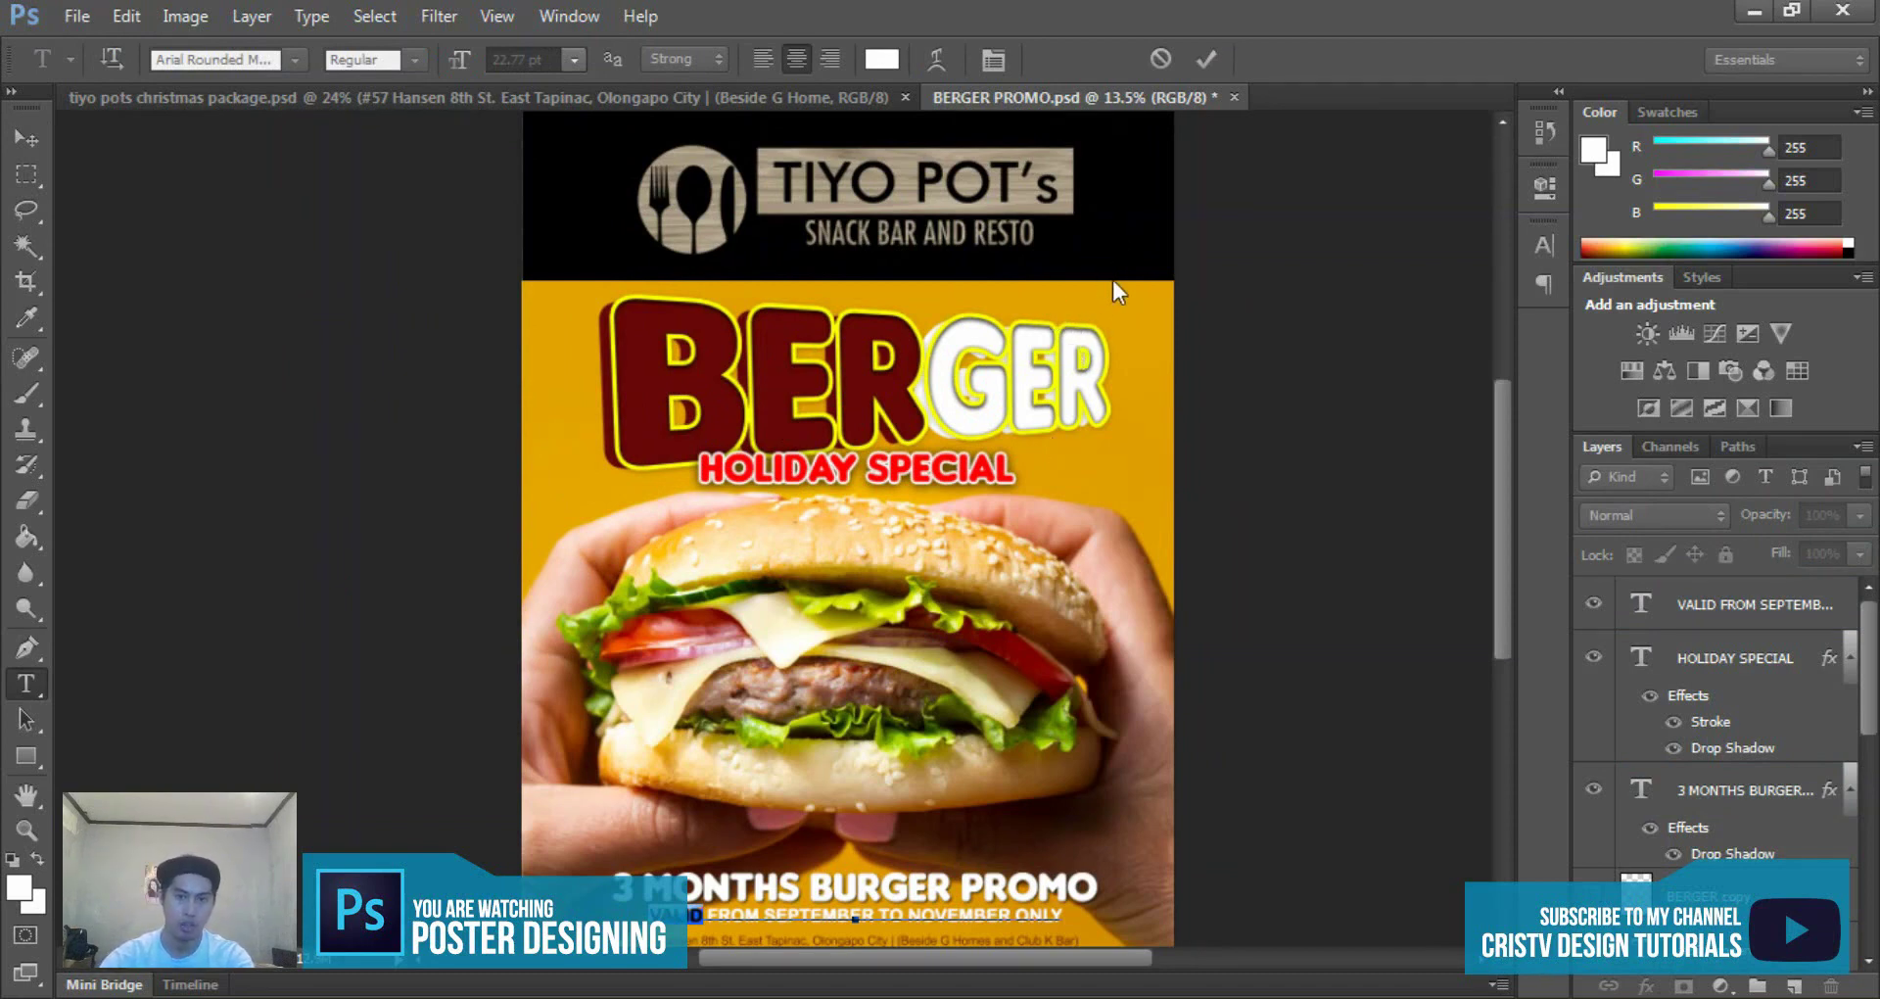
pyautogui.hotkey('ctrl', 'shift', 'Right')
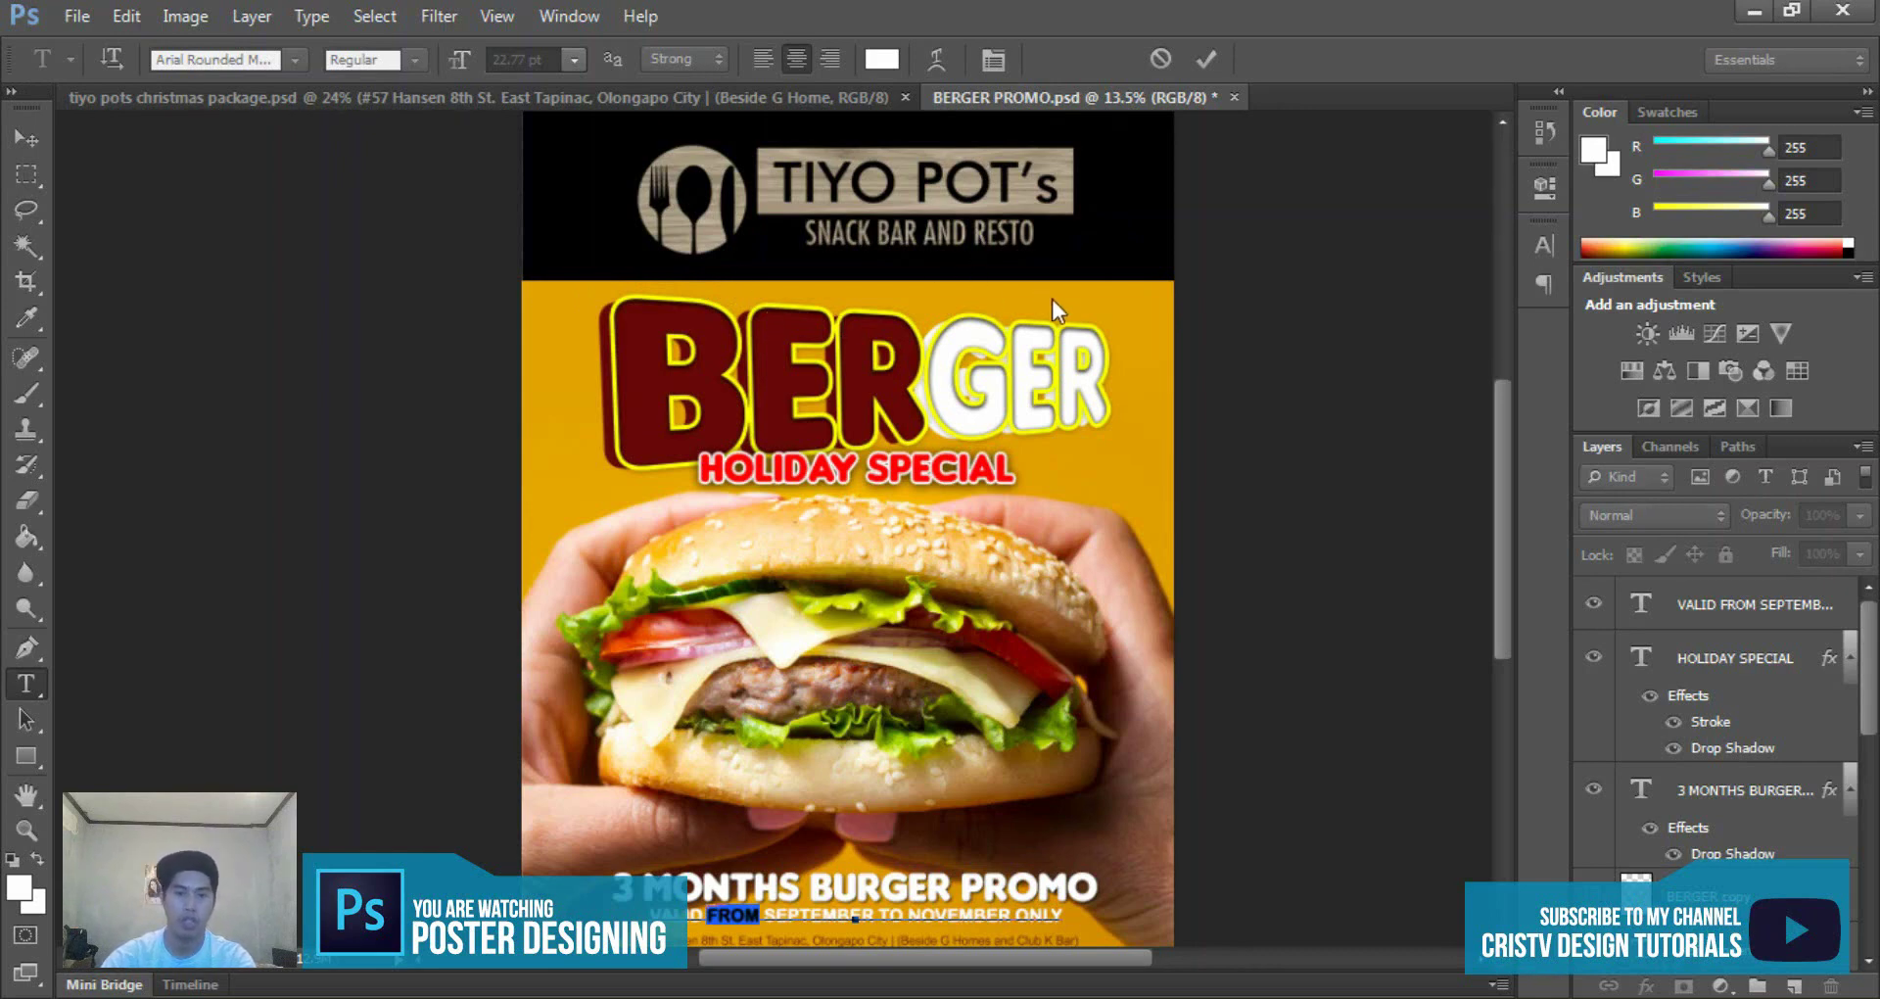
pyautogui.hotkey('ctrl', 'shift', 'Right')
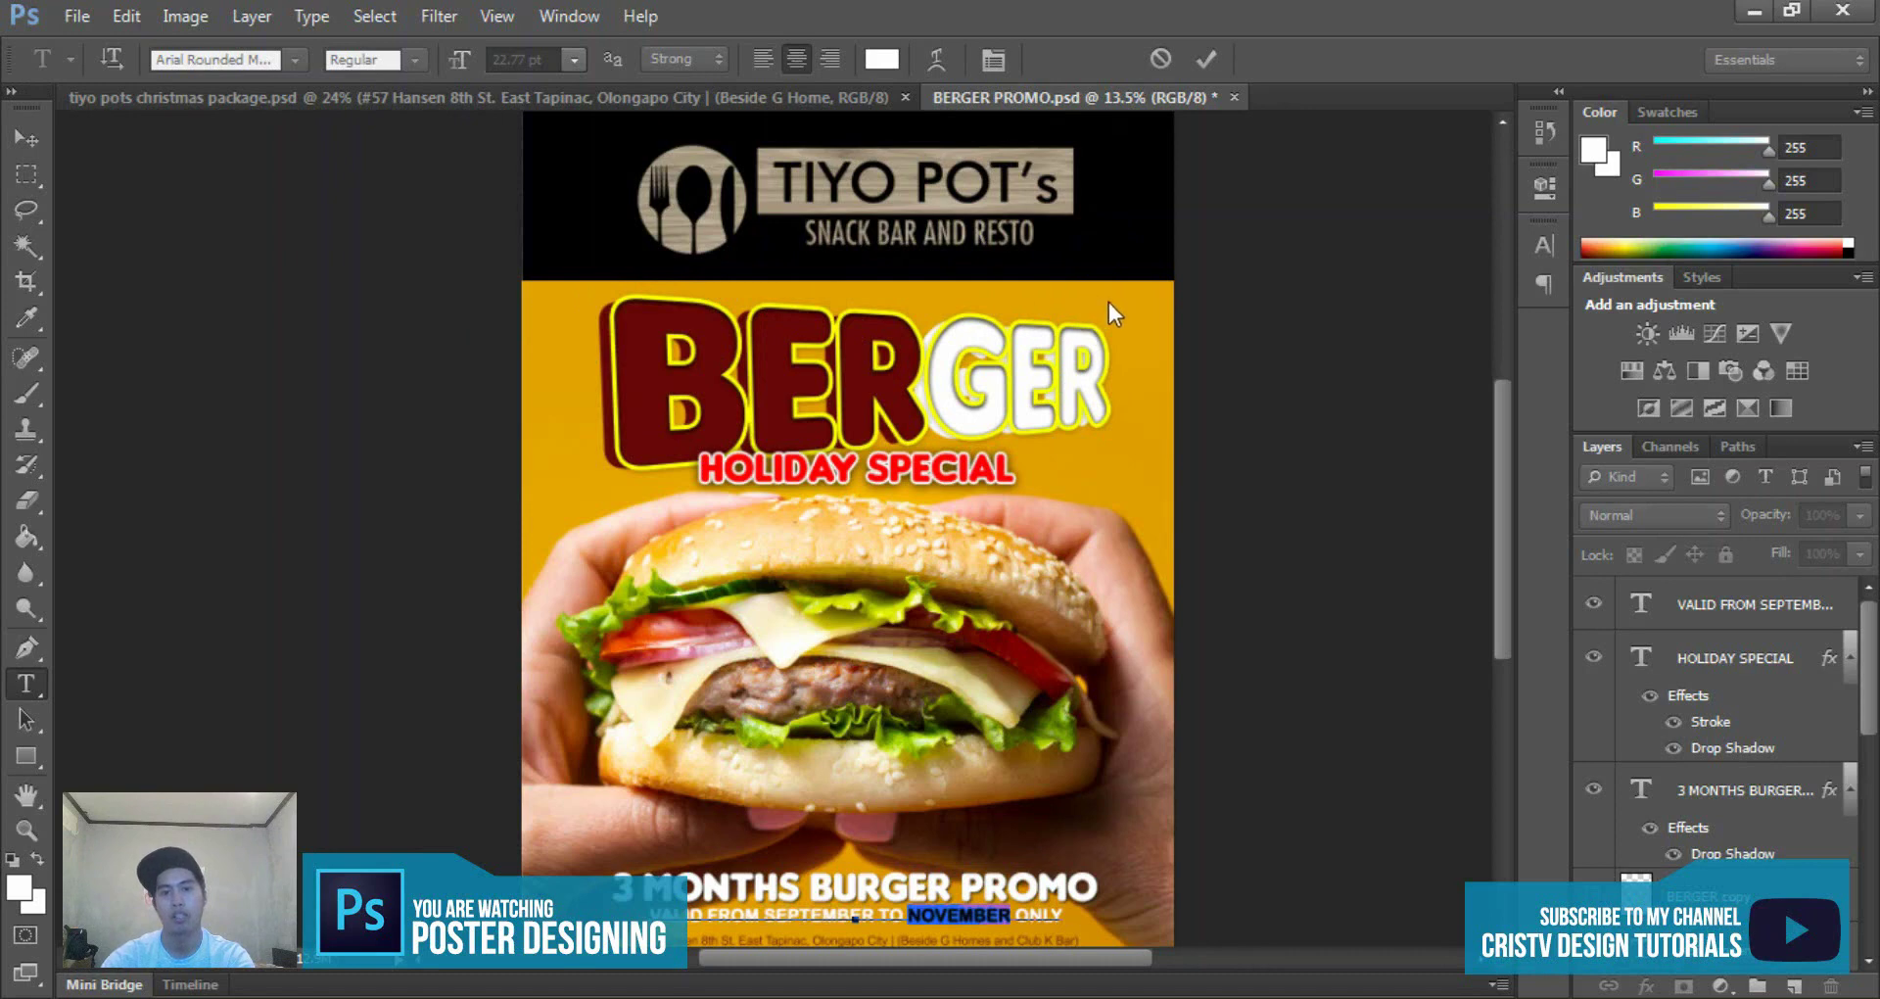
pyautogui.hotkey('ctrl', 'shift', 'Right')
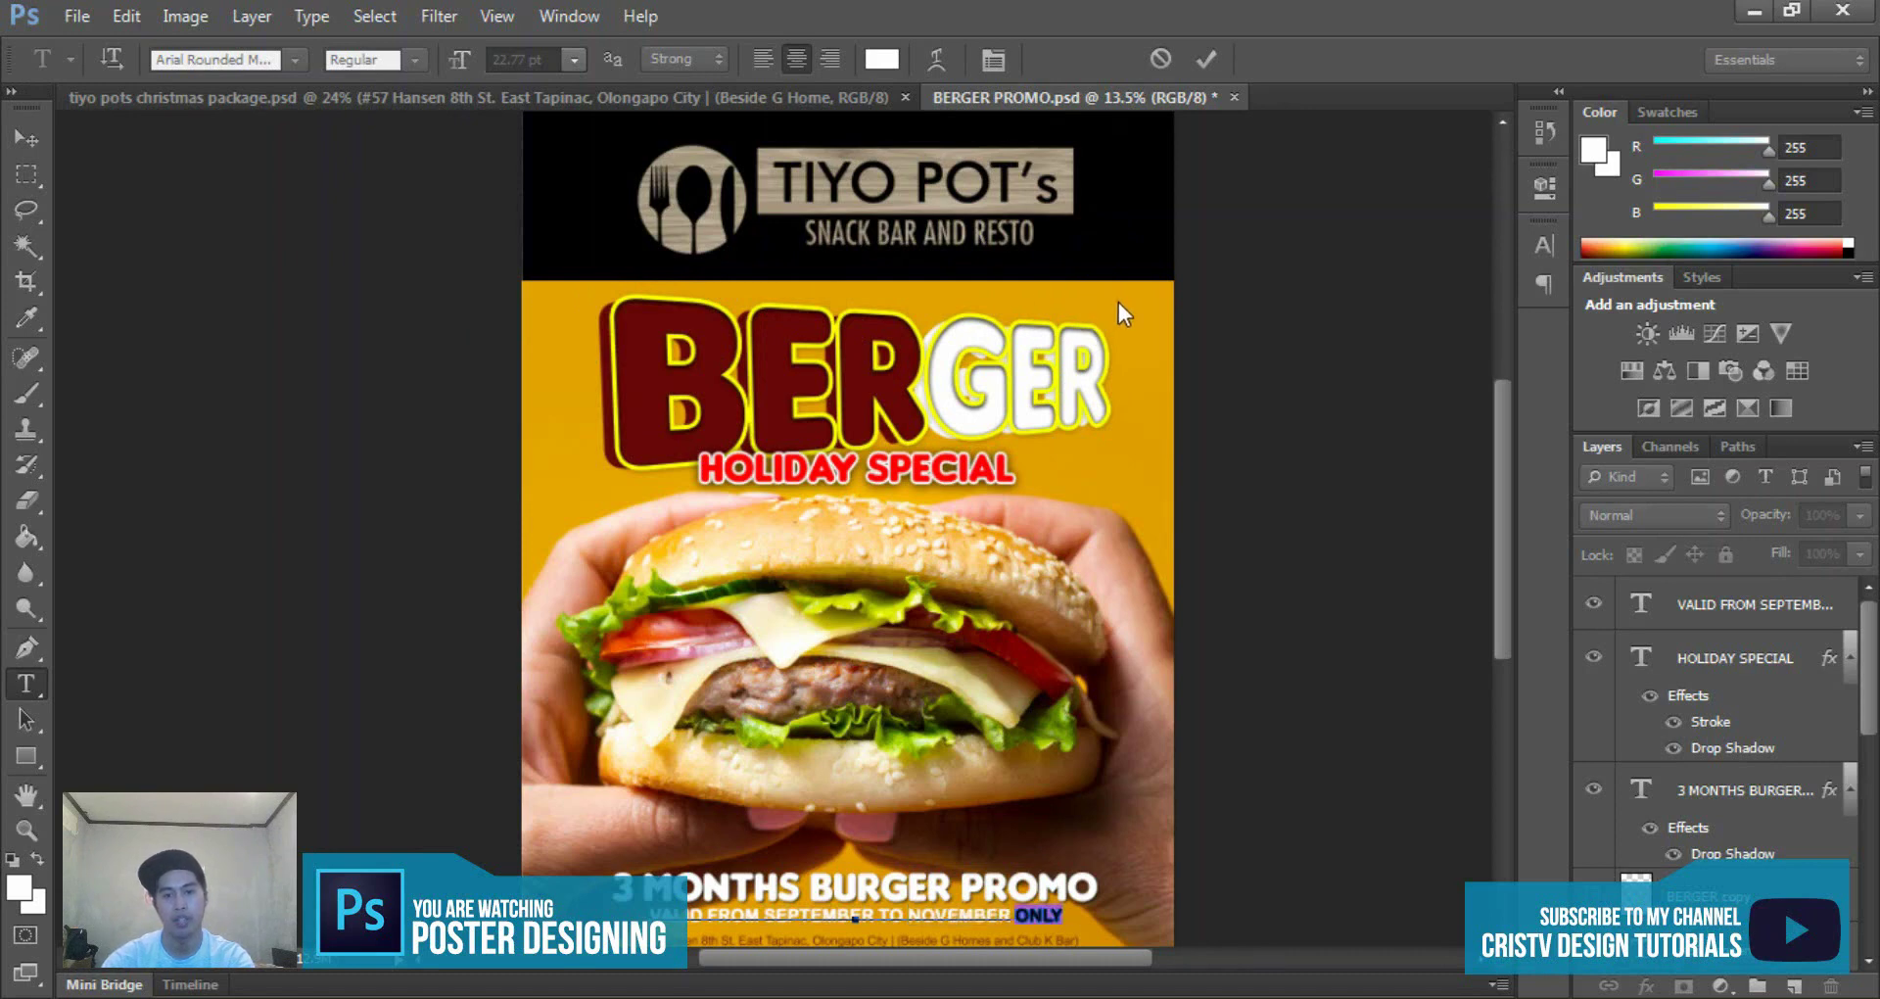
pyautogui.hotkey('ctrl', 'Return')
pyautogui.press('v')
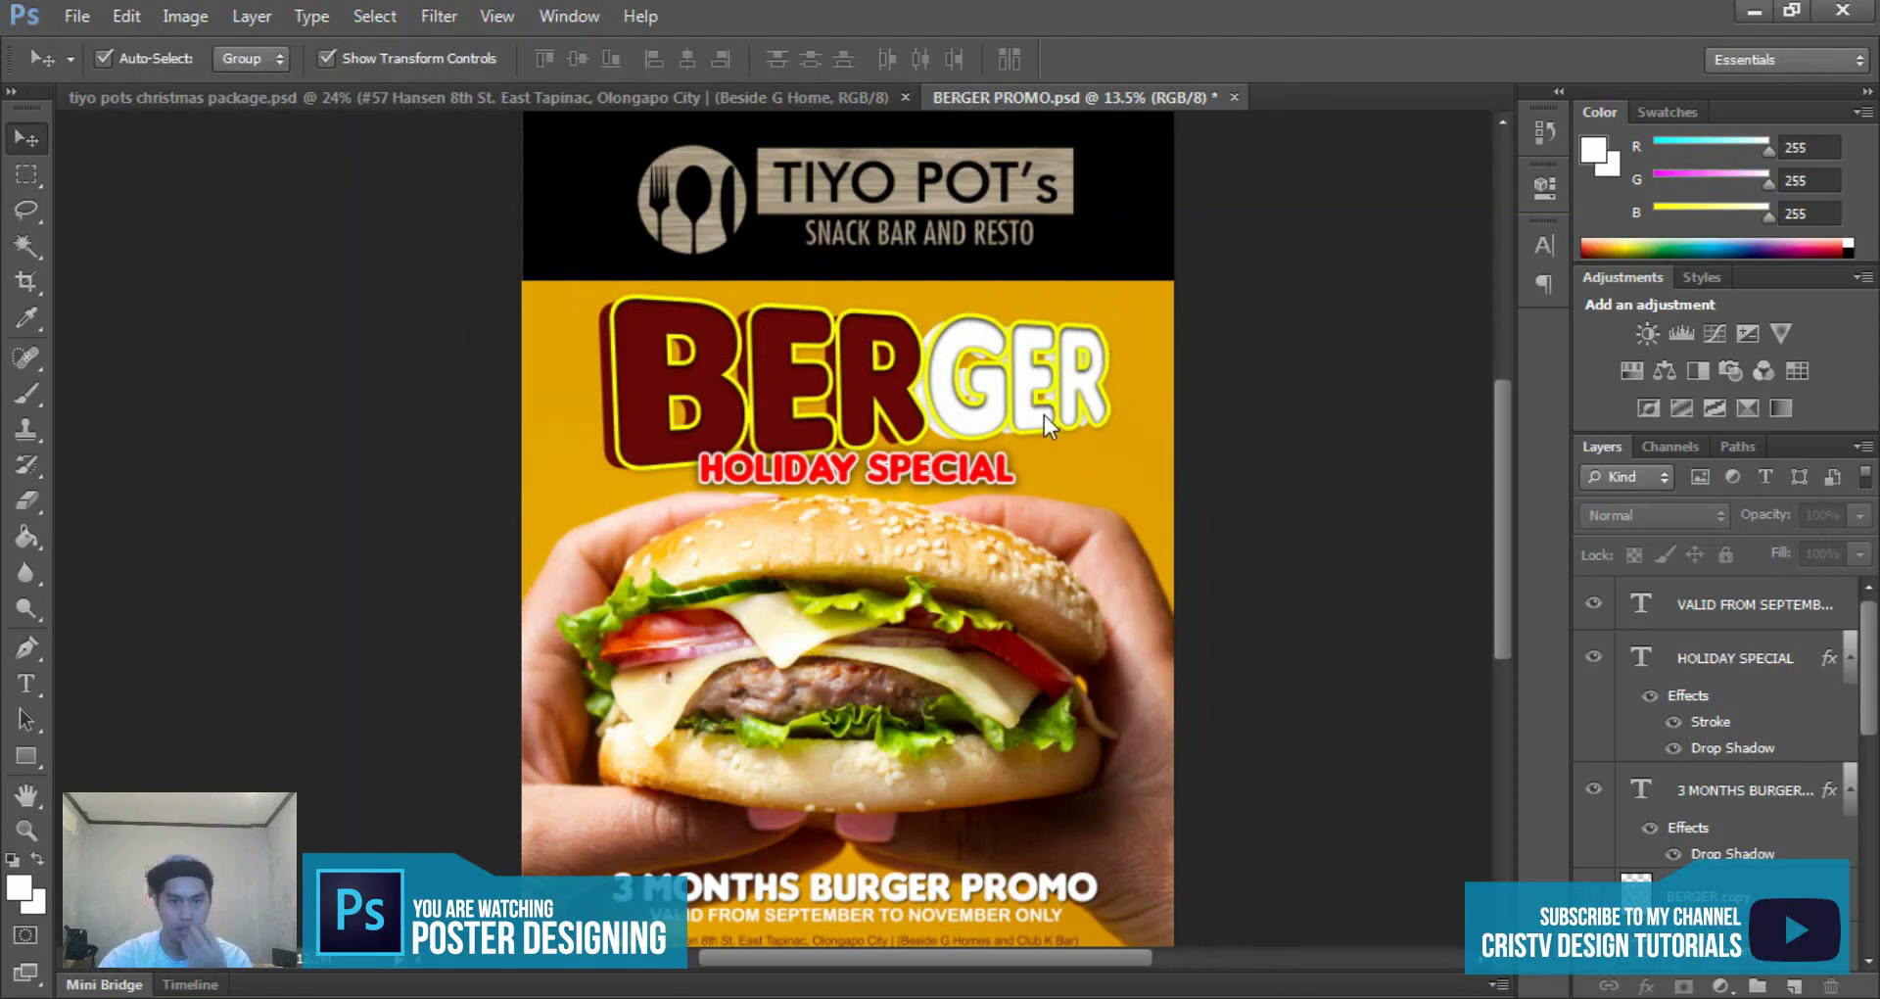
pyautogui.press('t')
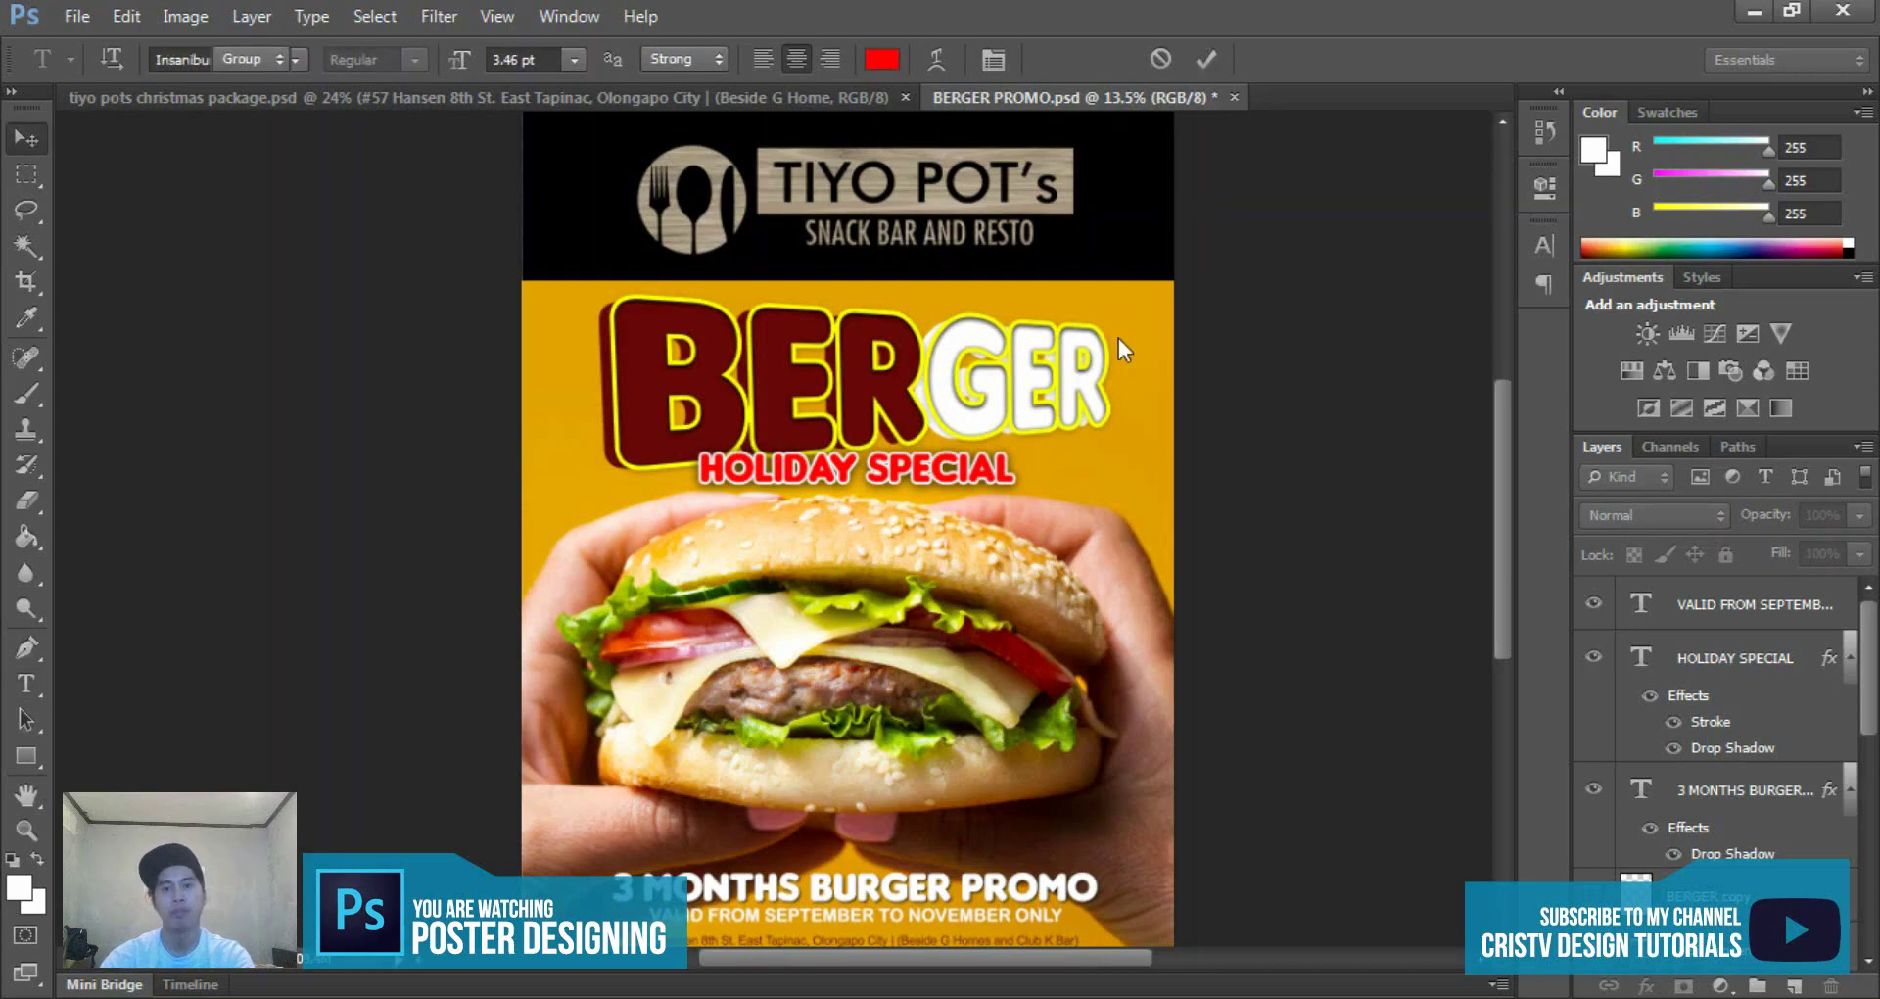
pyautogui.press('v')
# - Highlight 'SEPTEMBER TO NOVEMBER ONLY' in the validity line and colour it yellow
pyautogui.scroll(-2, 1067, 392)
pyautogui.scroll(3, 1077, 362)
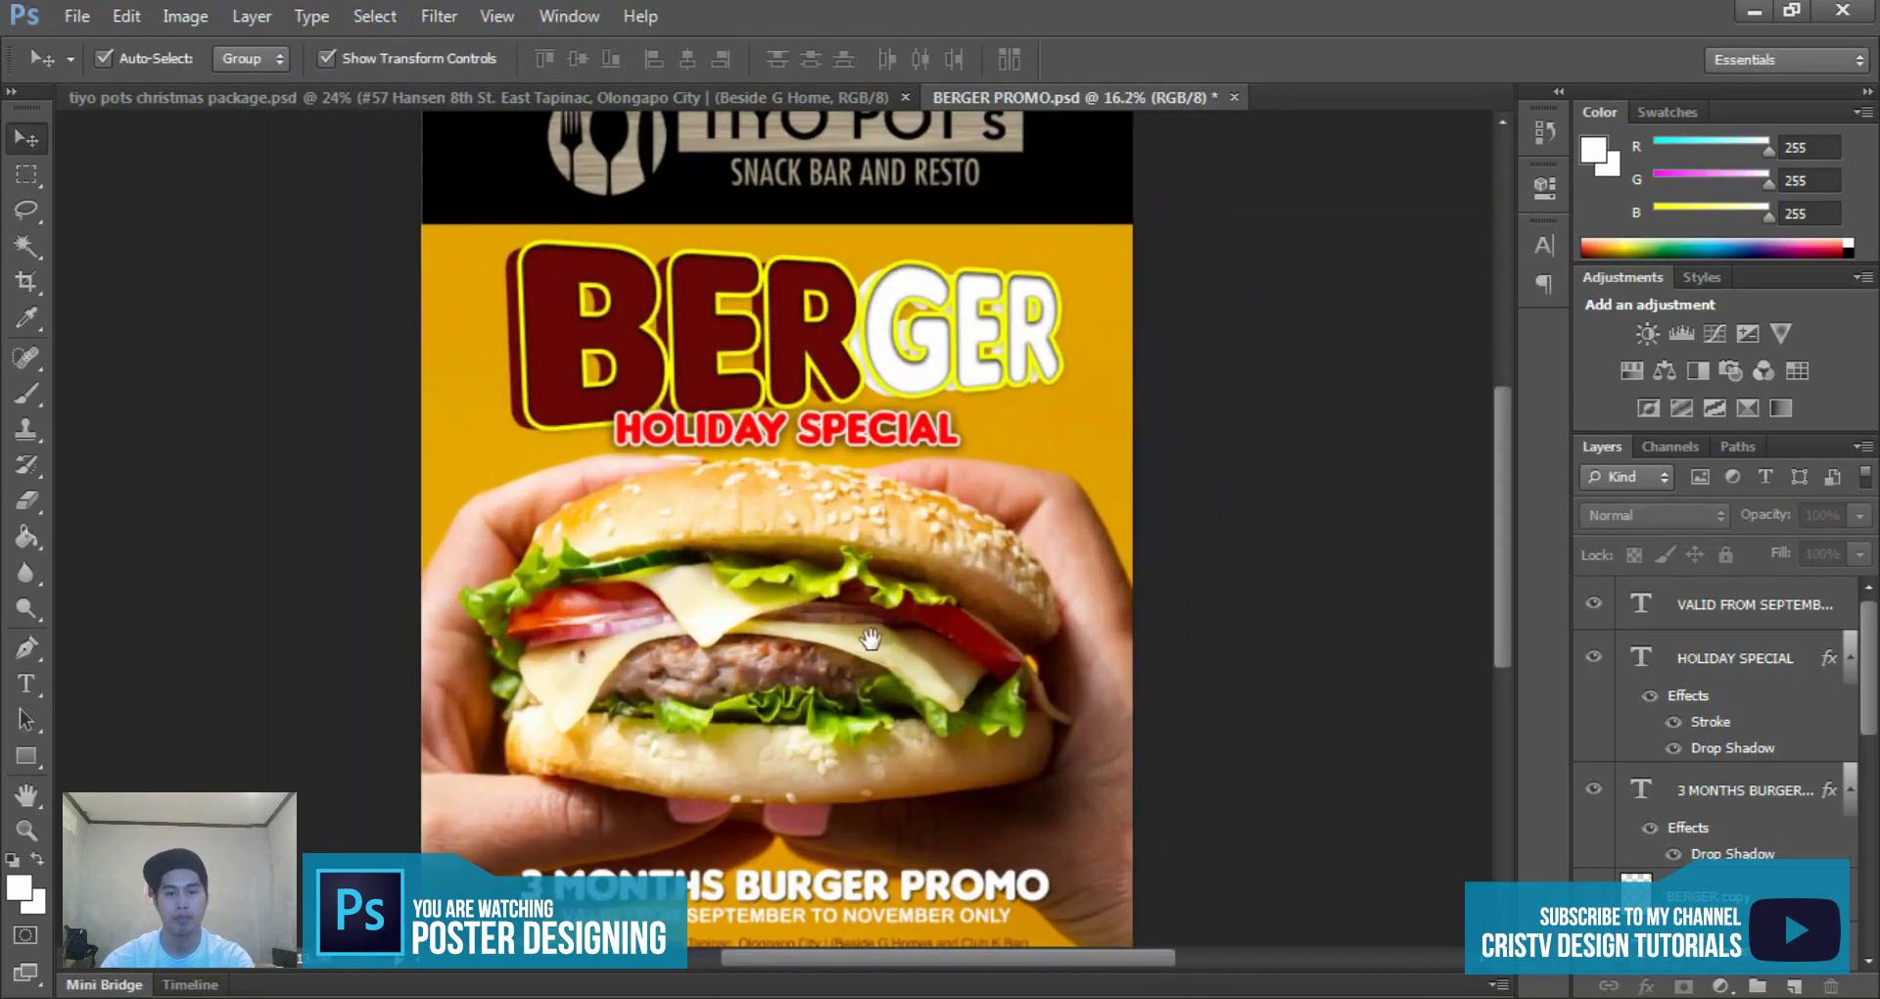
pyautogui.moveTo(973, 441); pyautogui.dragTo(973, 130)
pyautogui.scroll(2, 940, 509)
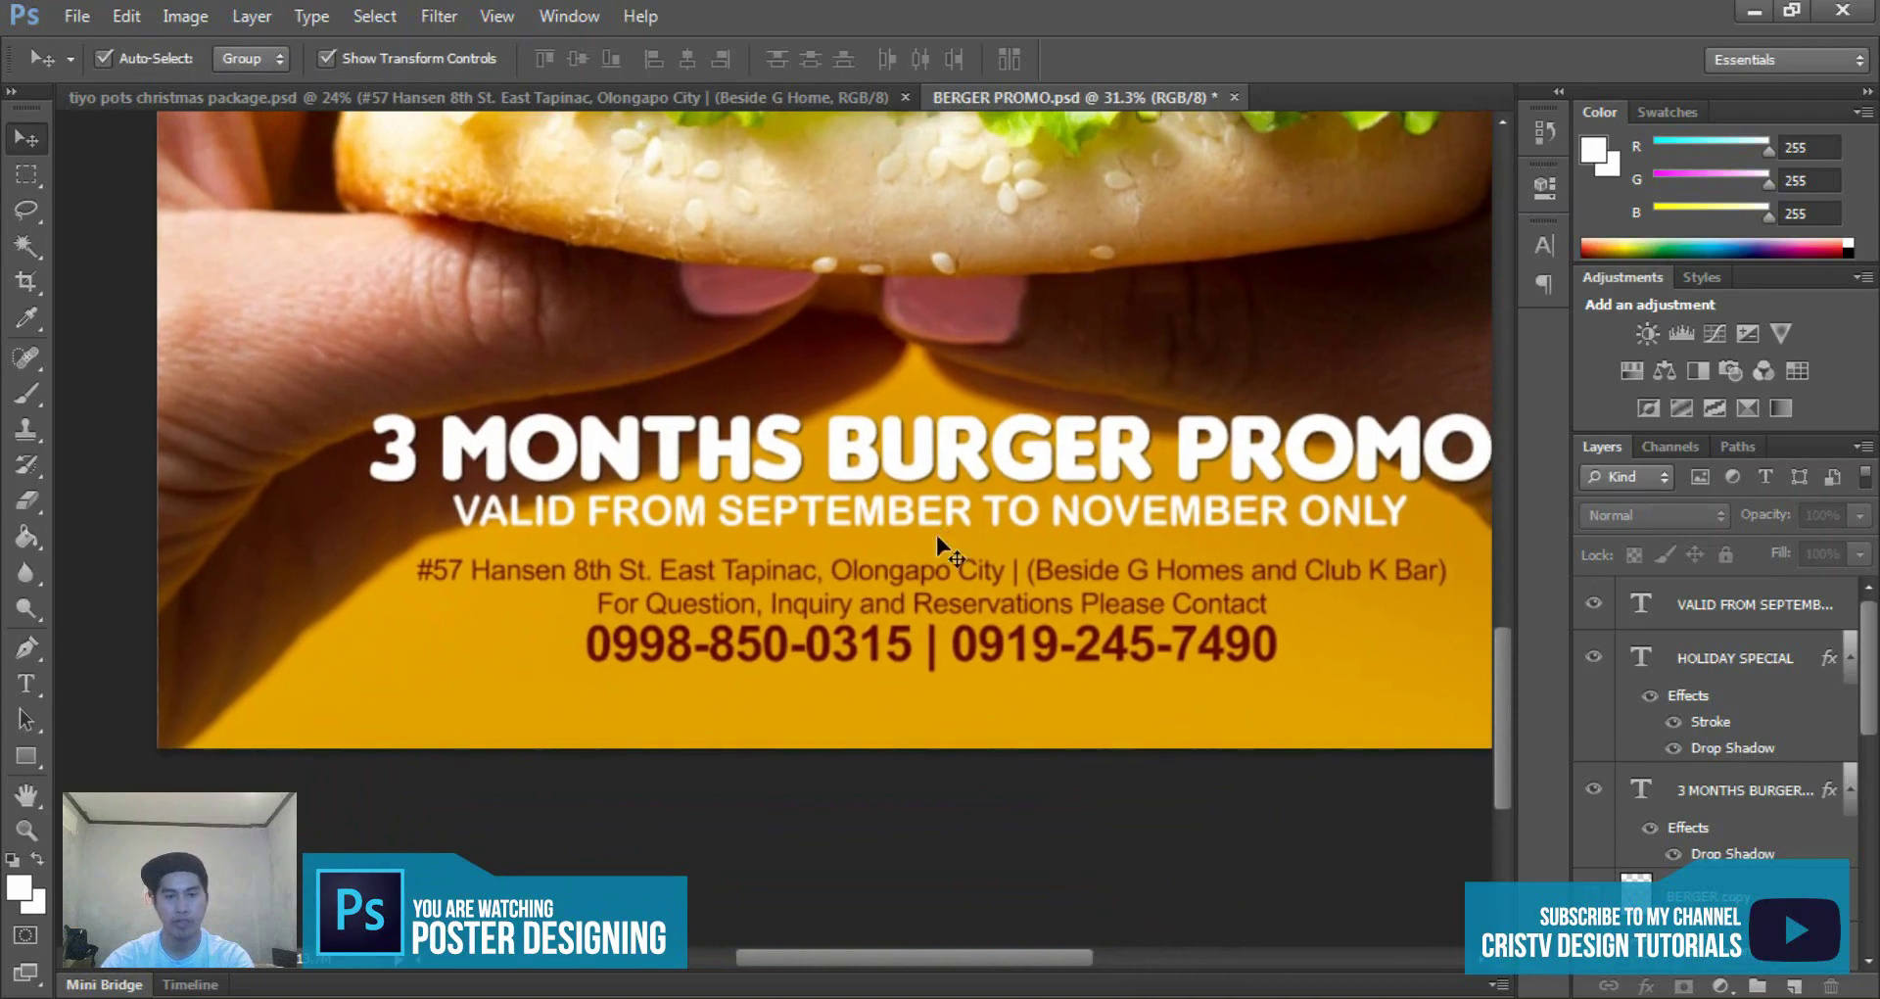
pyautogui.scroll(-1, 979, 519)
pyautogui.scroll(2, 925, 510)
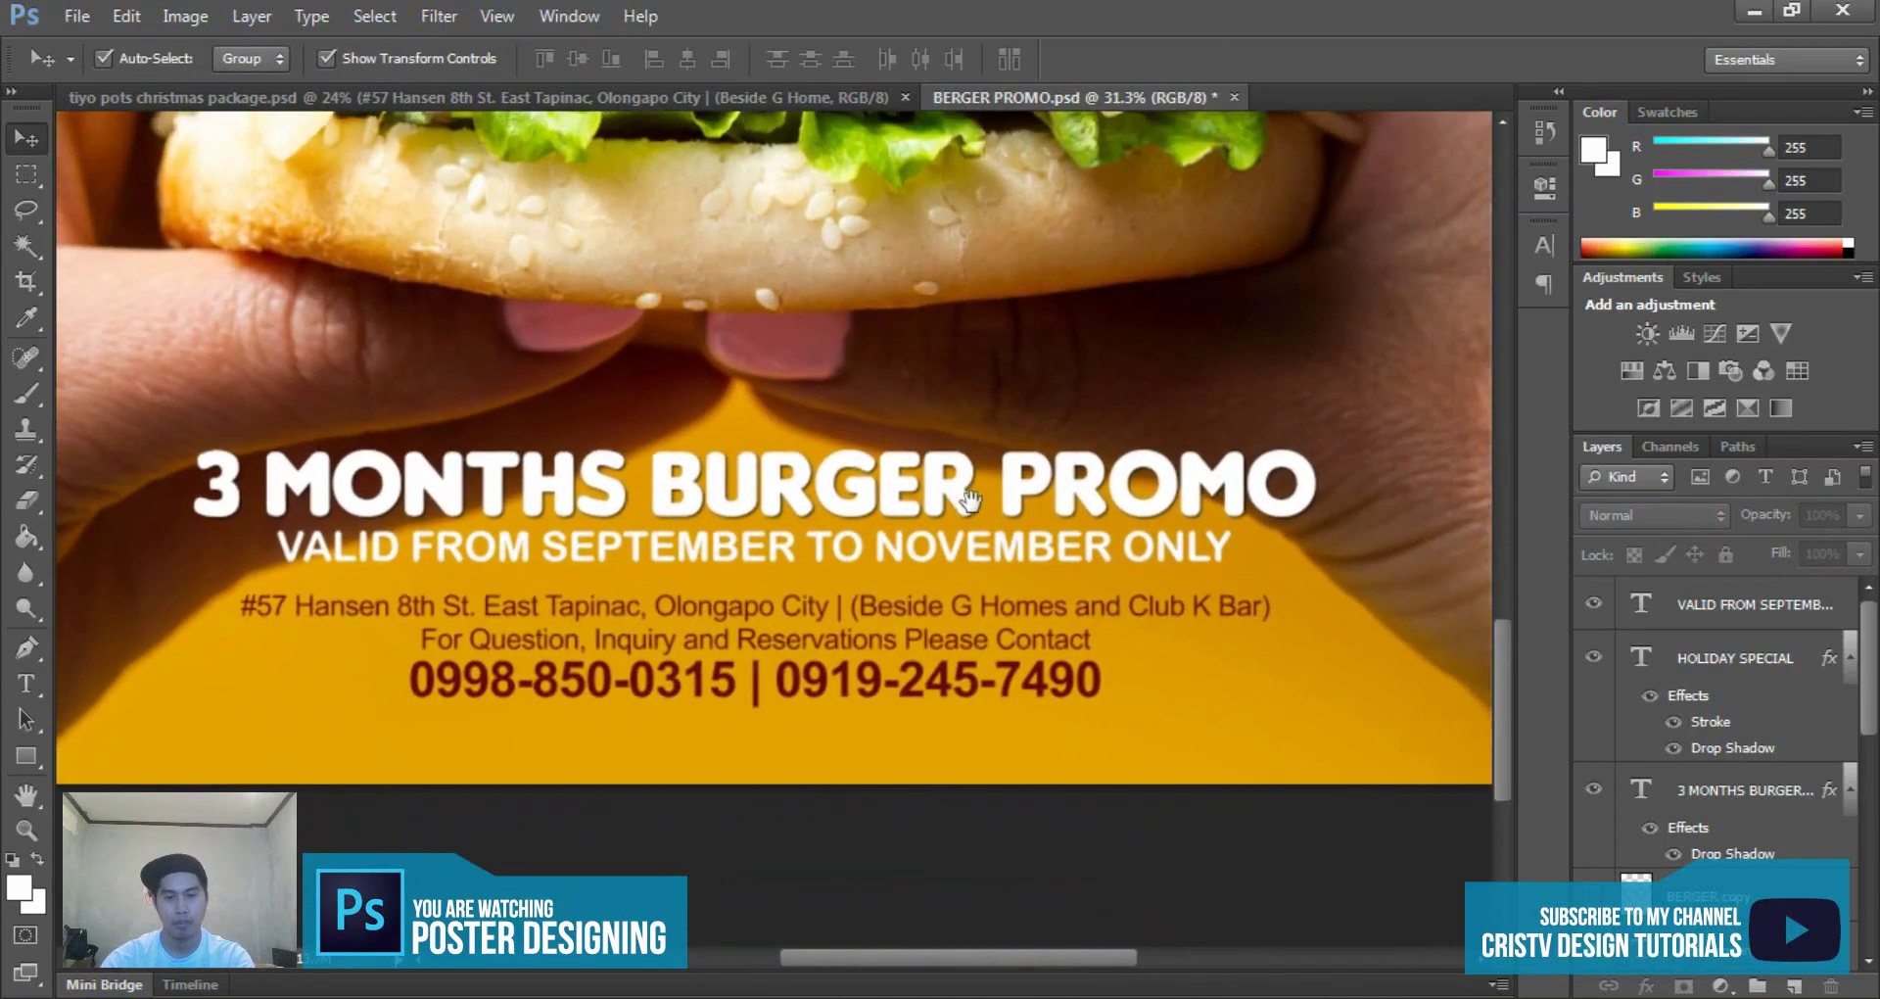
pyautogui.press('t')
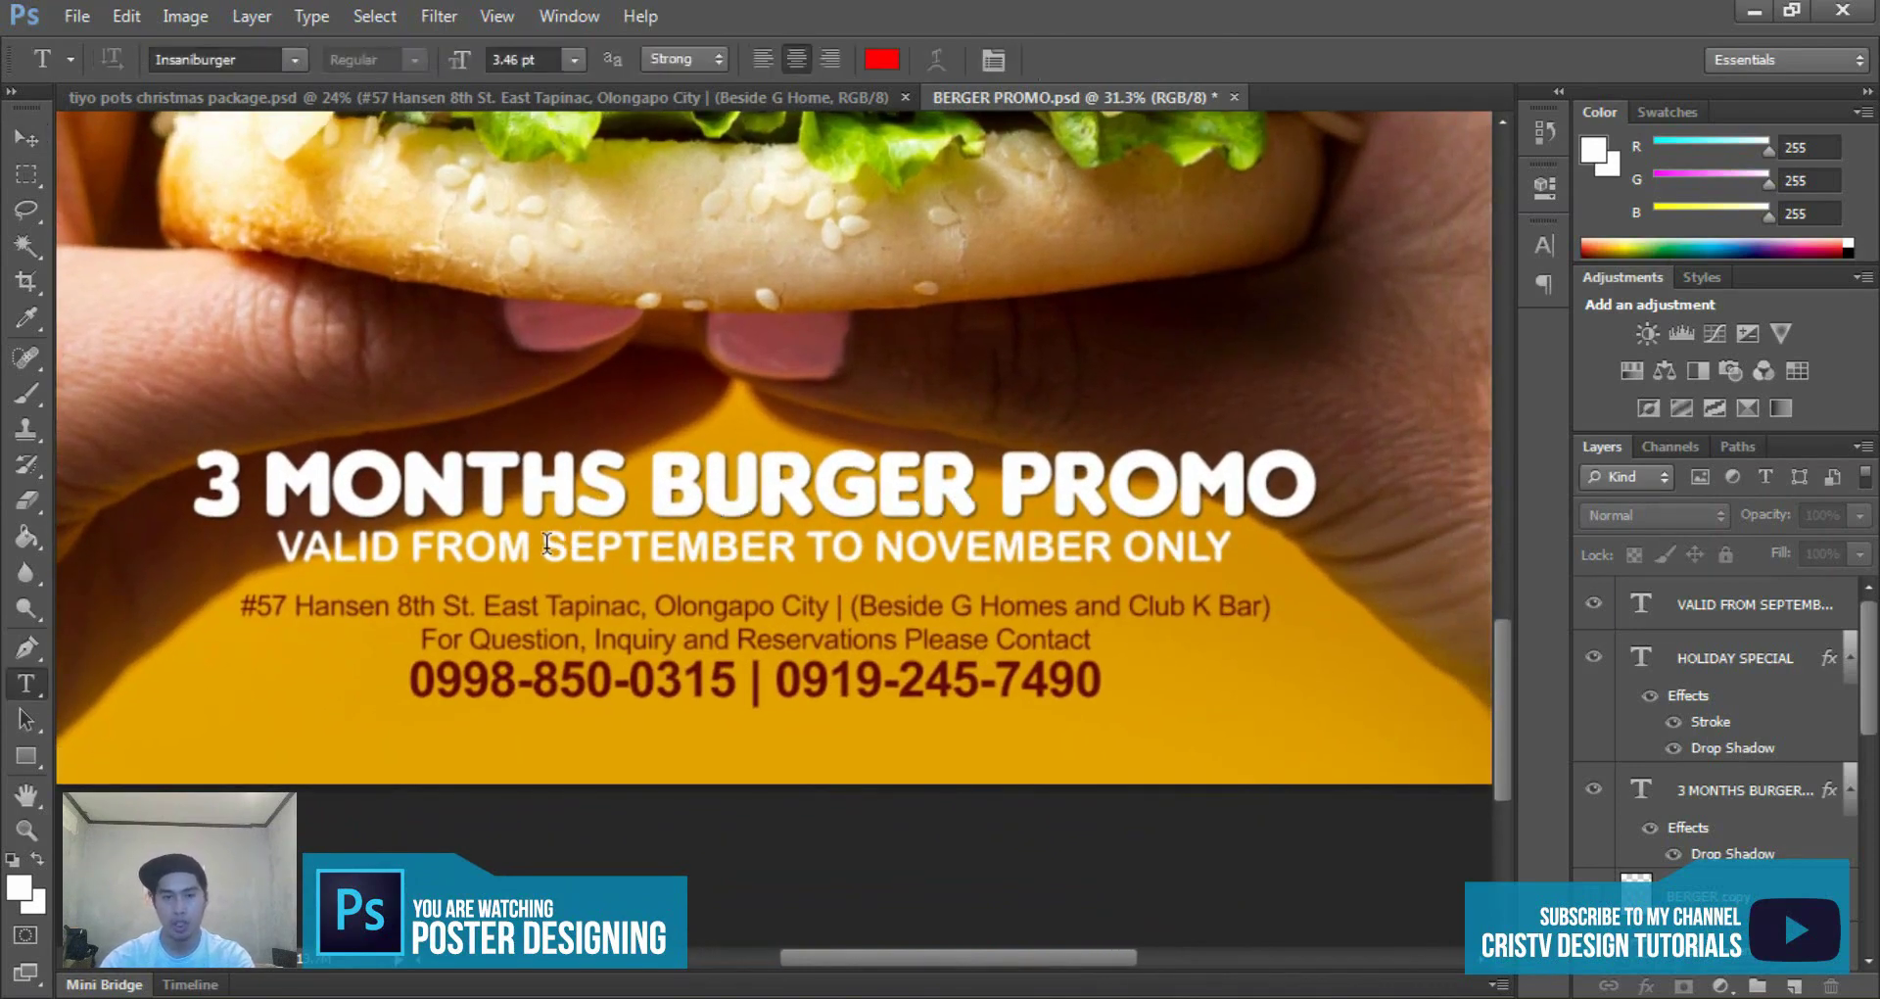
pyautogui.moveTo(544, 543); pyautogui.dragTo(1265, 533)
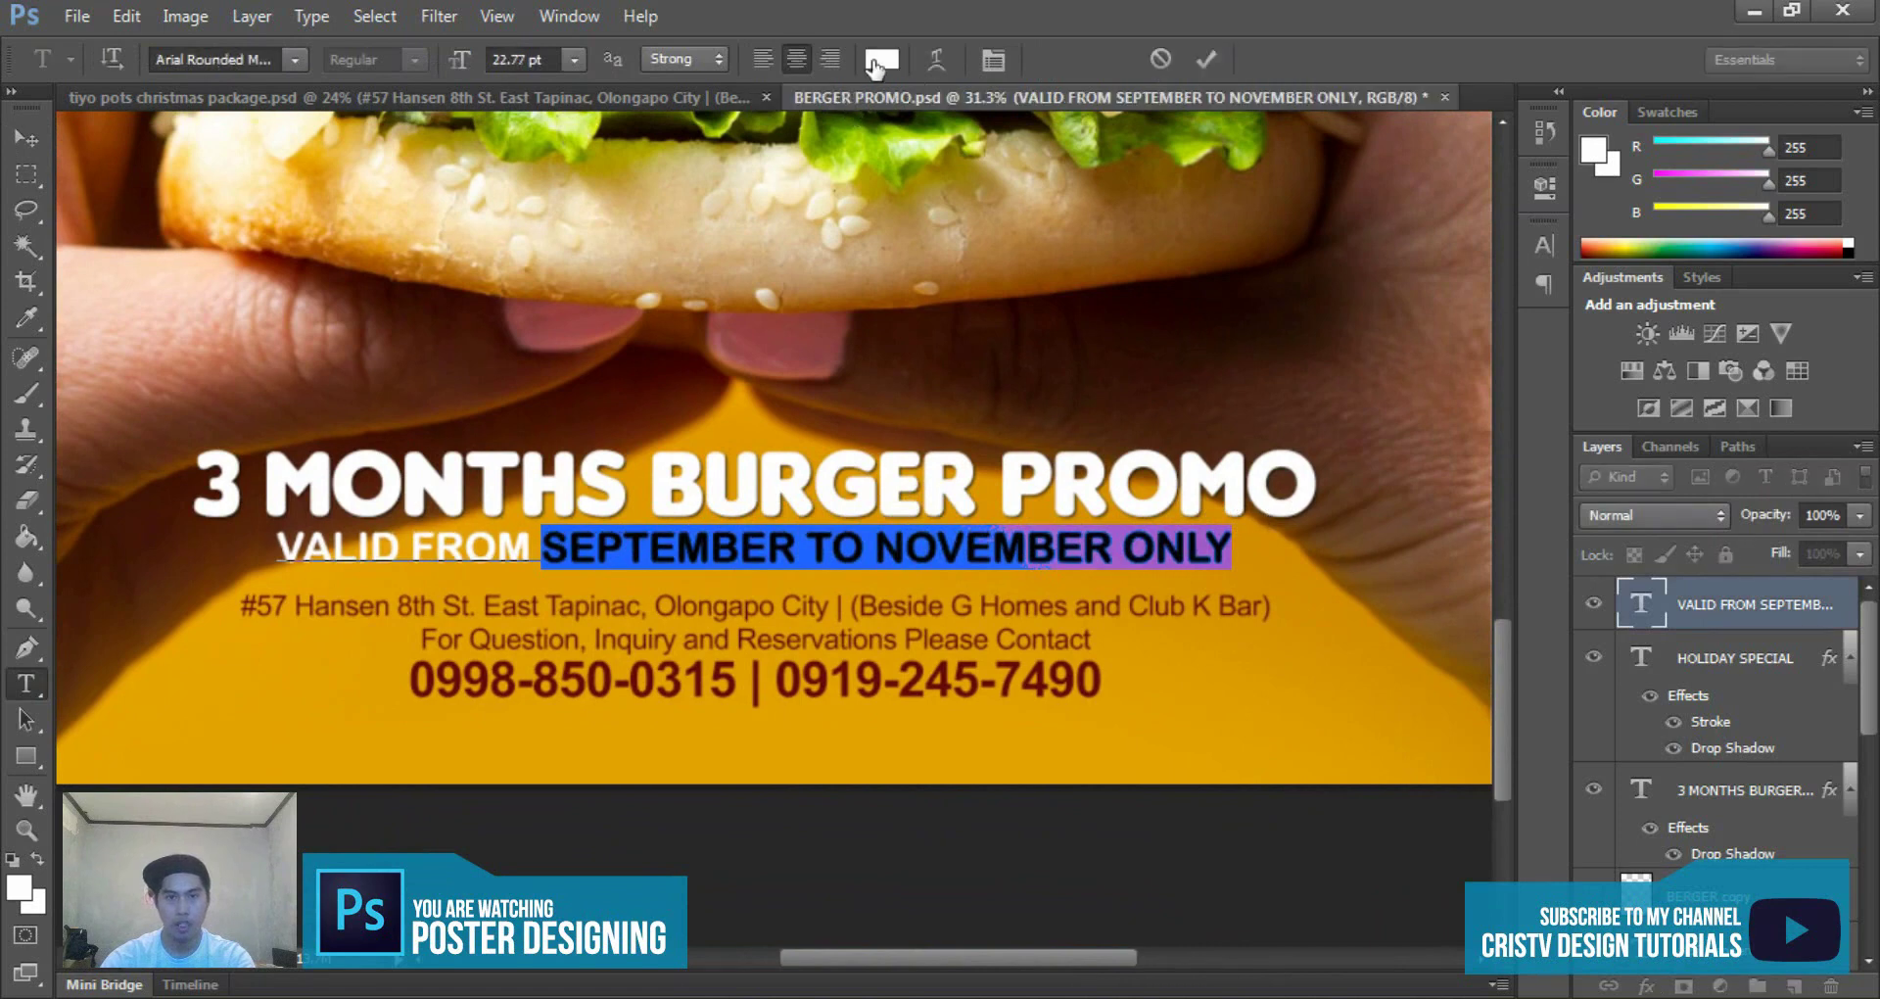
pyautogui.hotkey('ctrl', 'h')
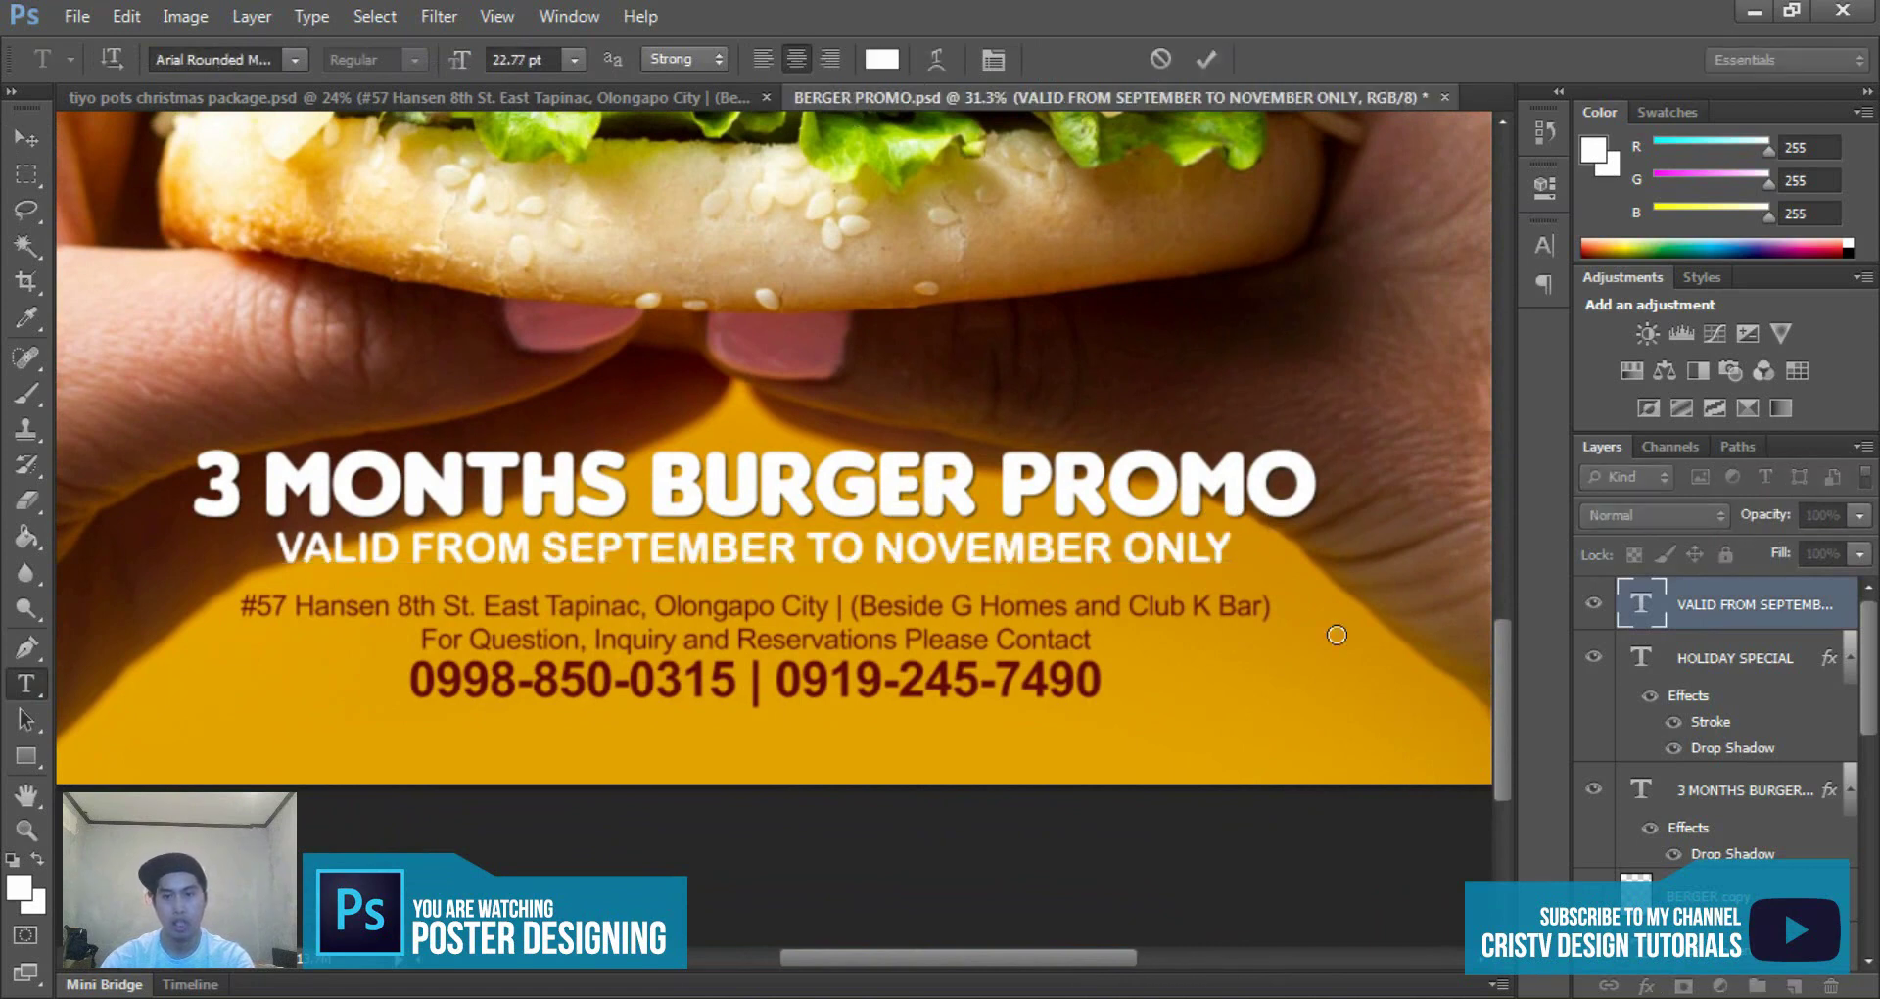
pyautogui.click(1491, 345)
pyautogui.hotkey('ctrl', 'Return')
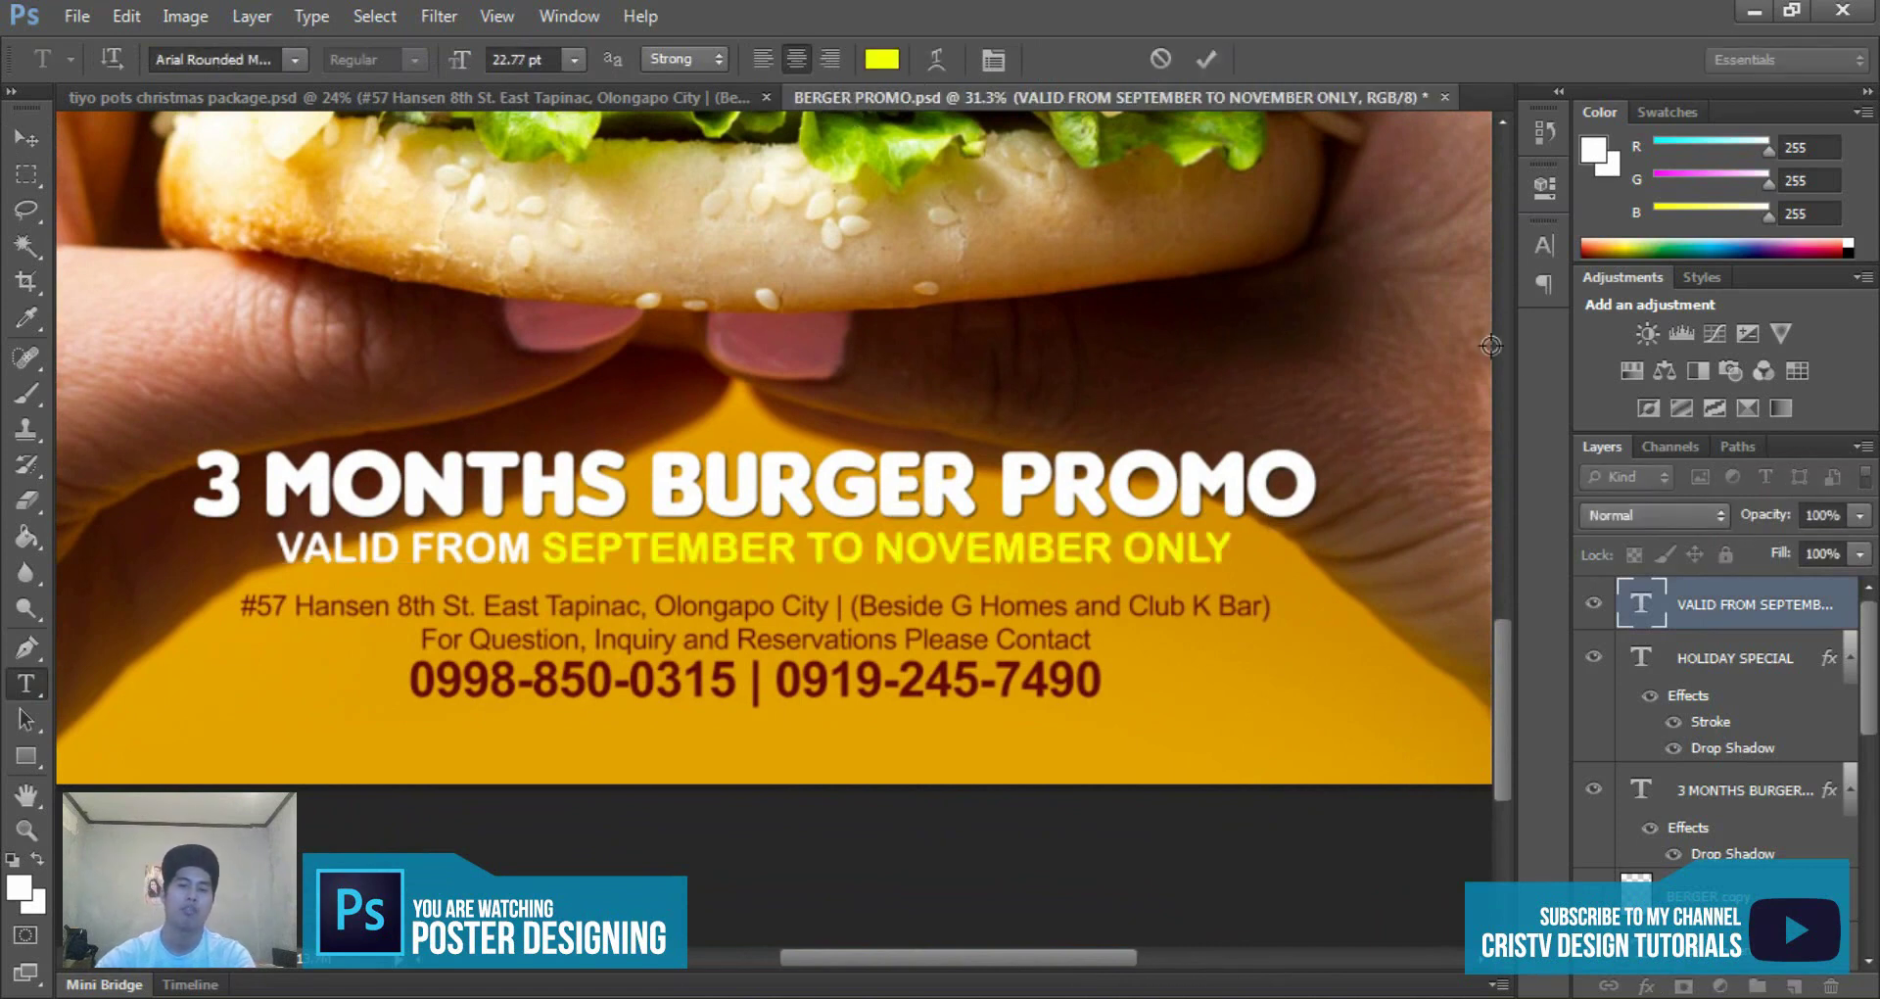
pyautogui.press('v')
pyautogui.scroll(-3, 470, 451)
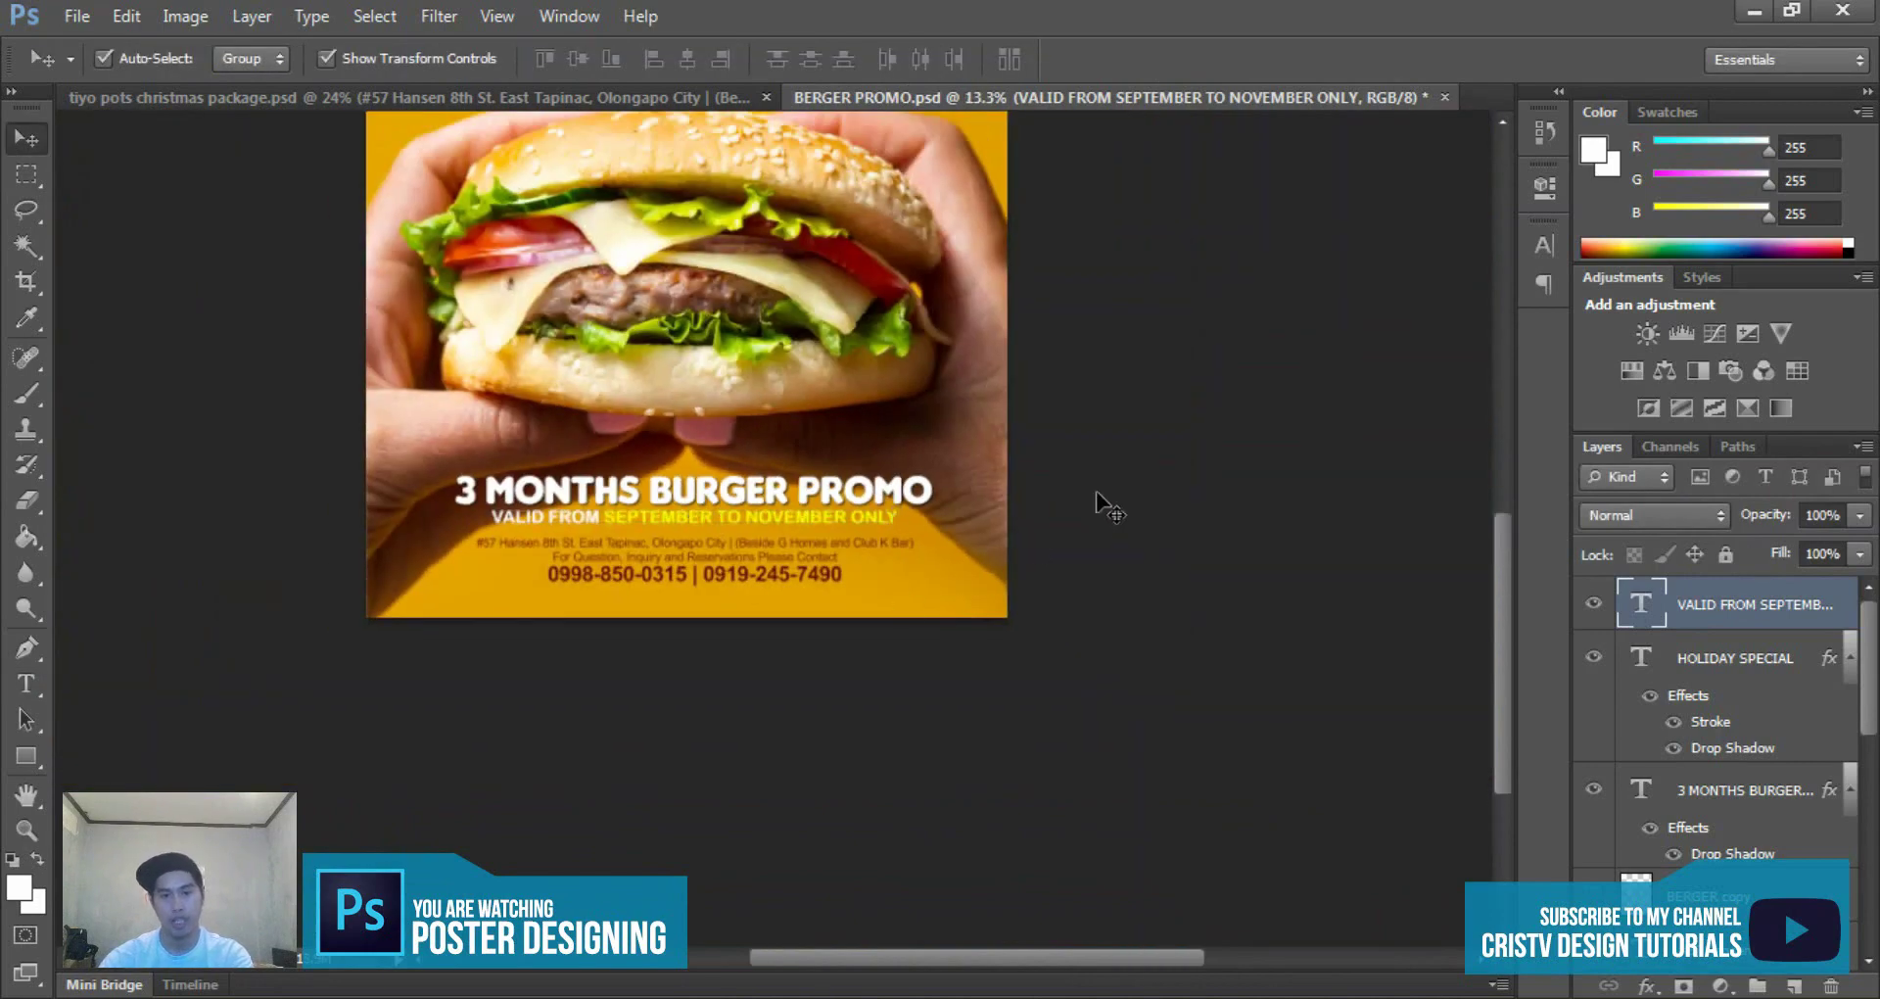
# - Save the poster with Ctrl+S
pyautogui.scroll(2, 1105, 508)
pyautogui.scroll(-2, 991, 433)
pyautogui.hotkey('ctrl', '0')
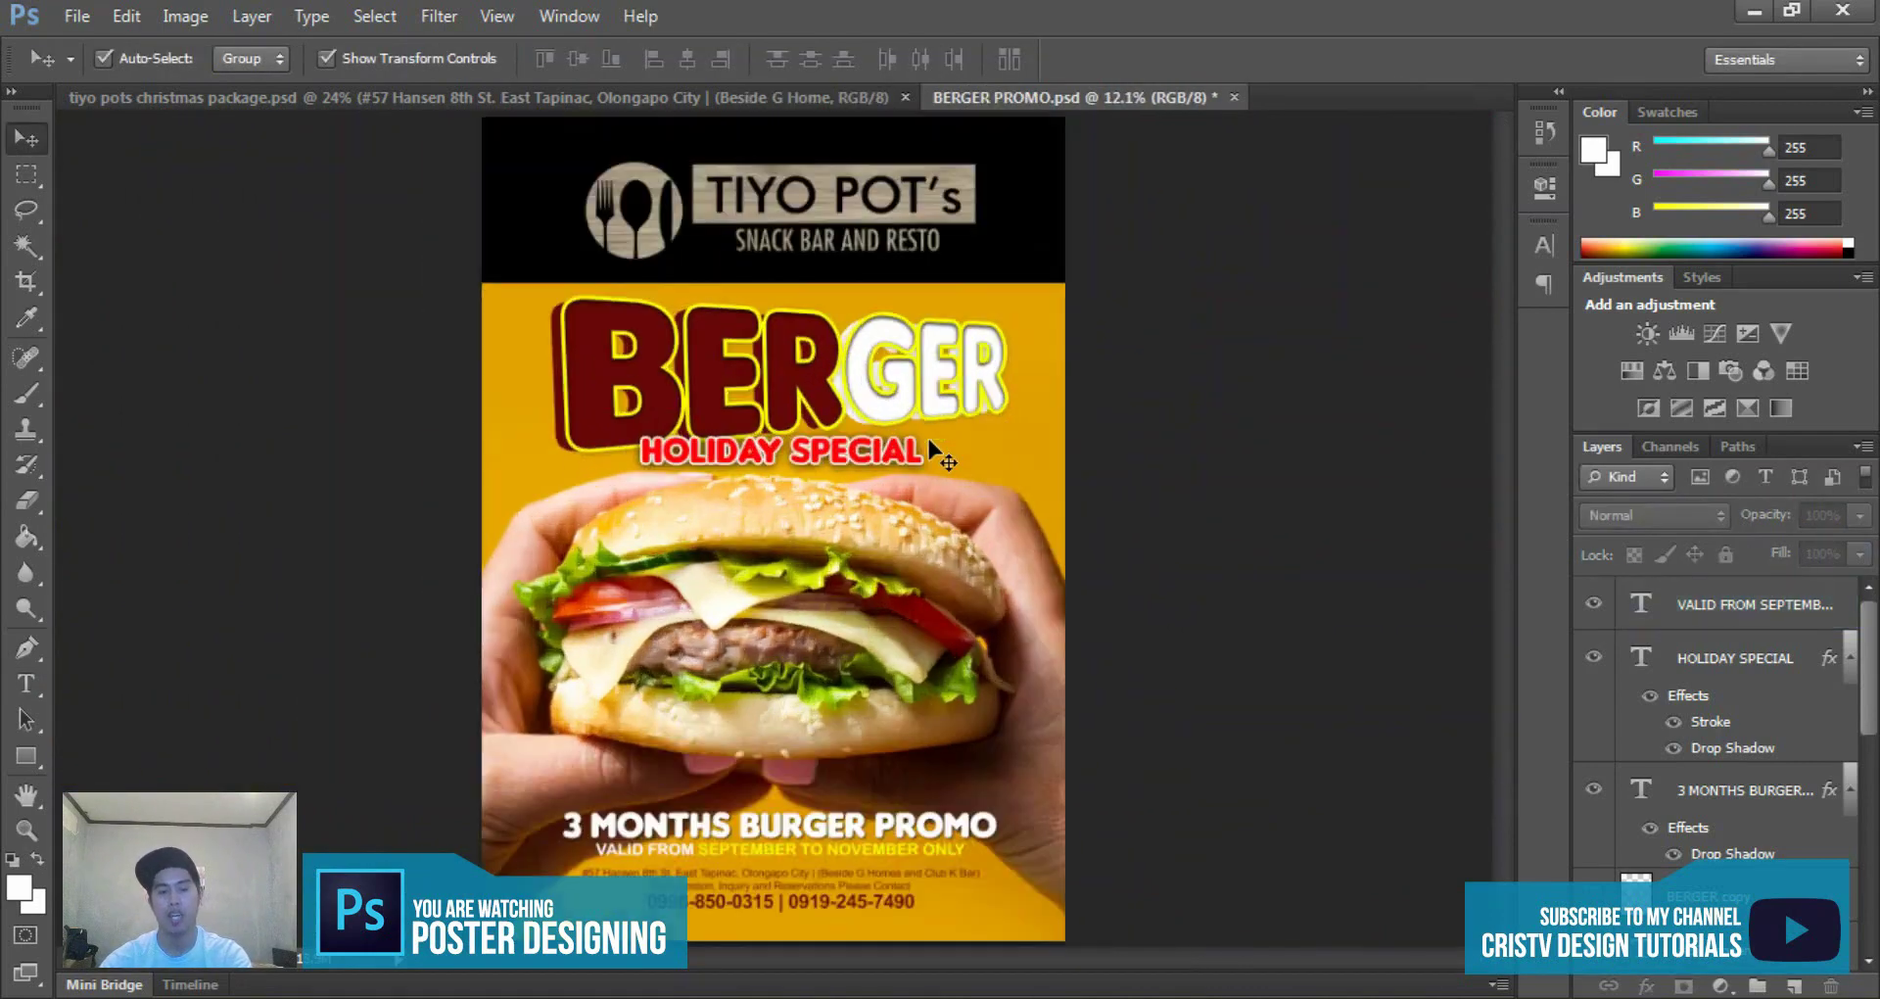
pyautogui.hotkey('ctrl', 's')
# - Scale the red HOLIDAY SPECIAL text down to about 89% with Free Transform
pyautogui.scroll(-1, 783, 516)
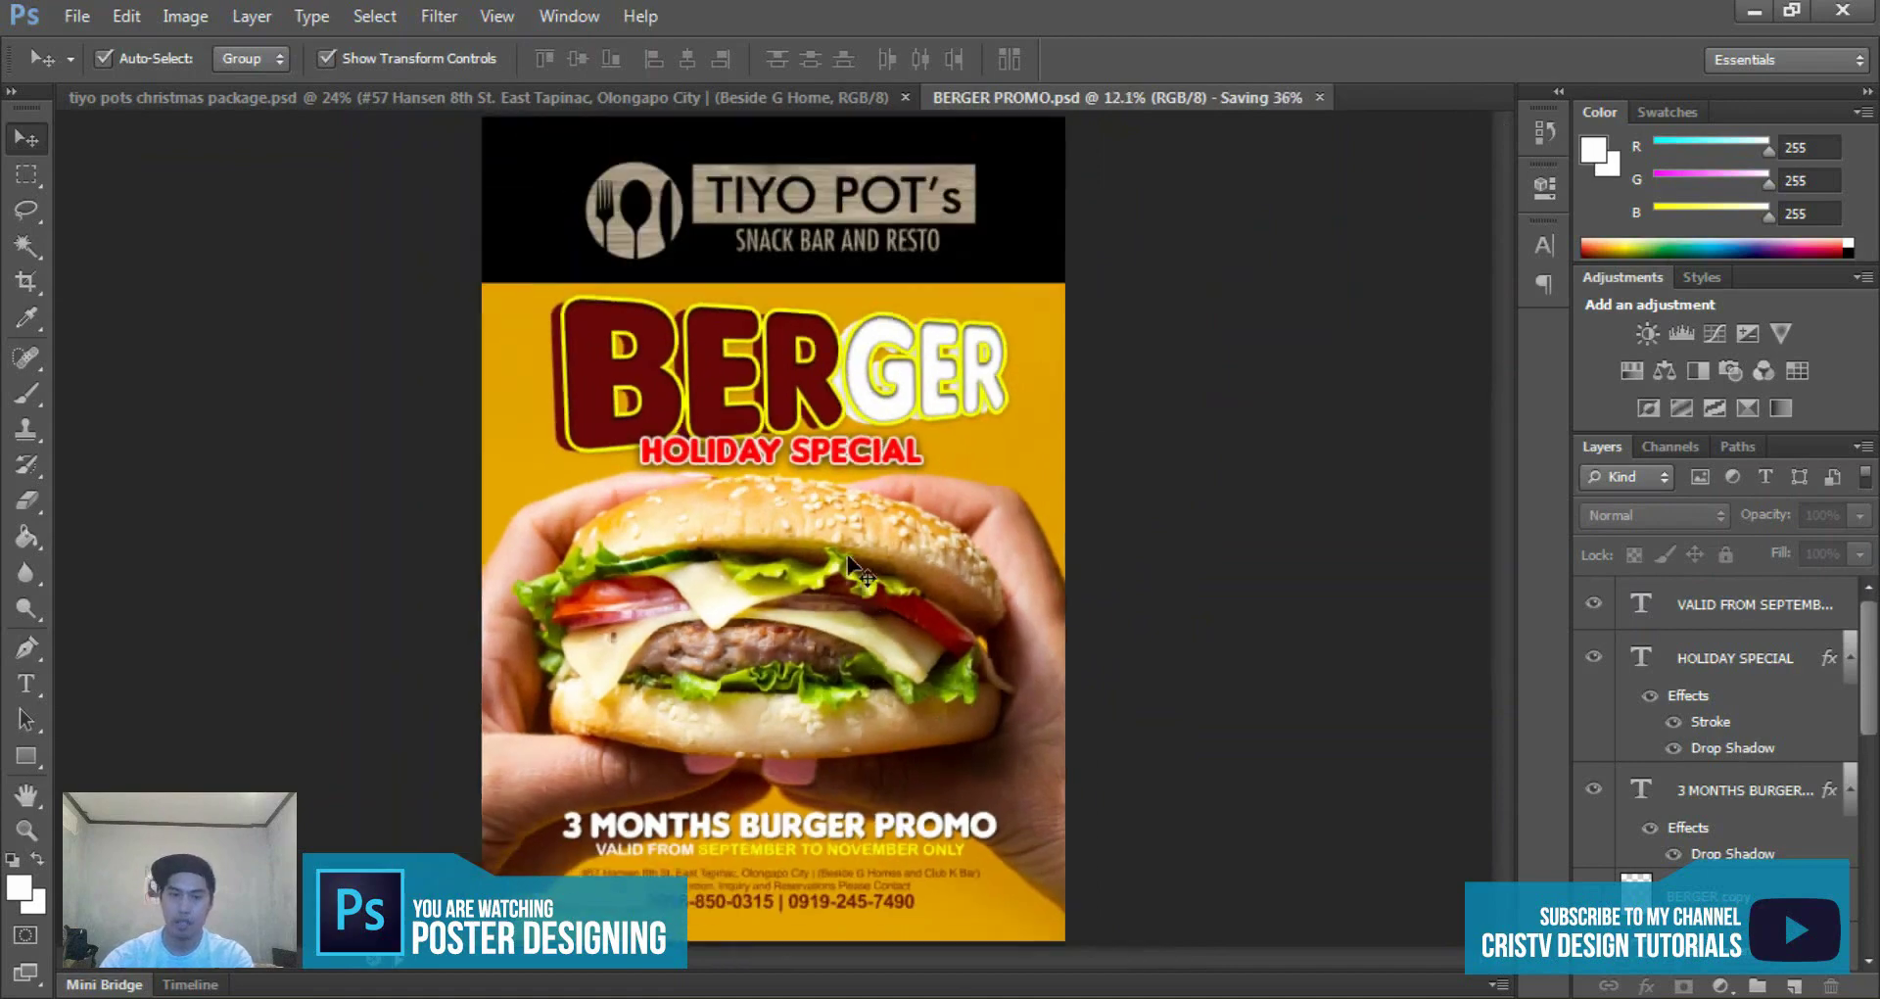
pyautogui.scroll(5, 881, 470)
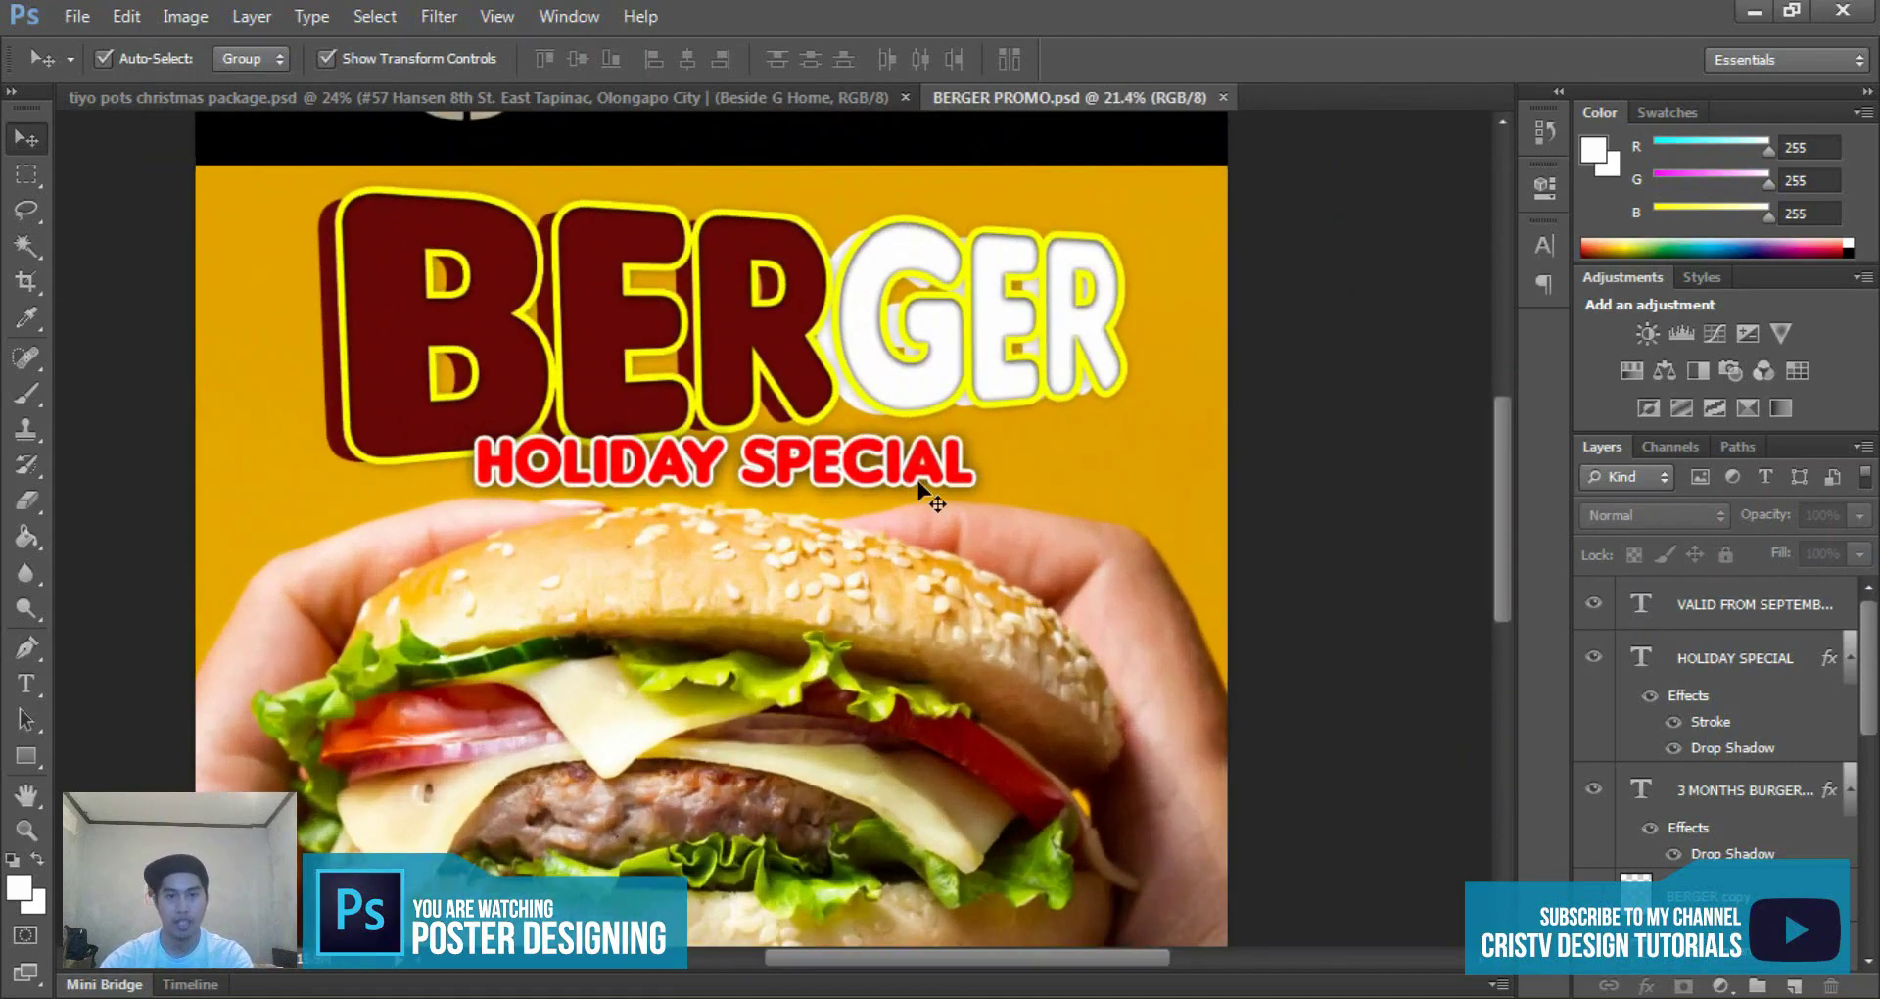
pyautogui.click(930, 480)
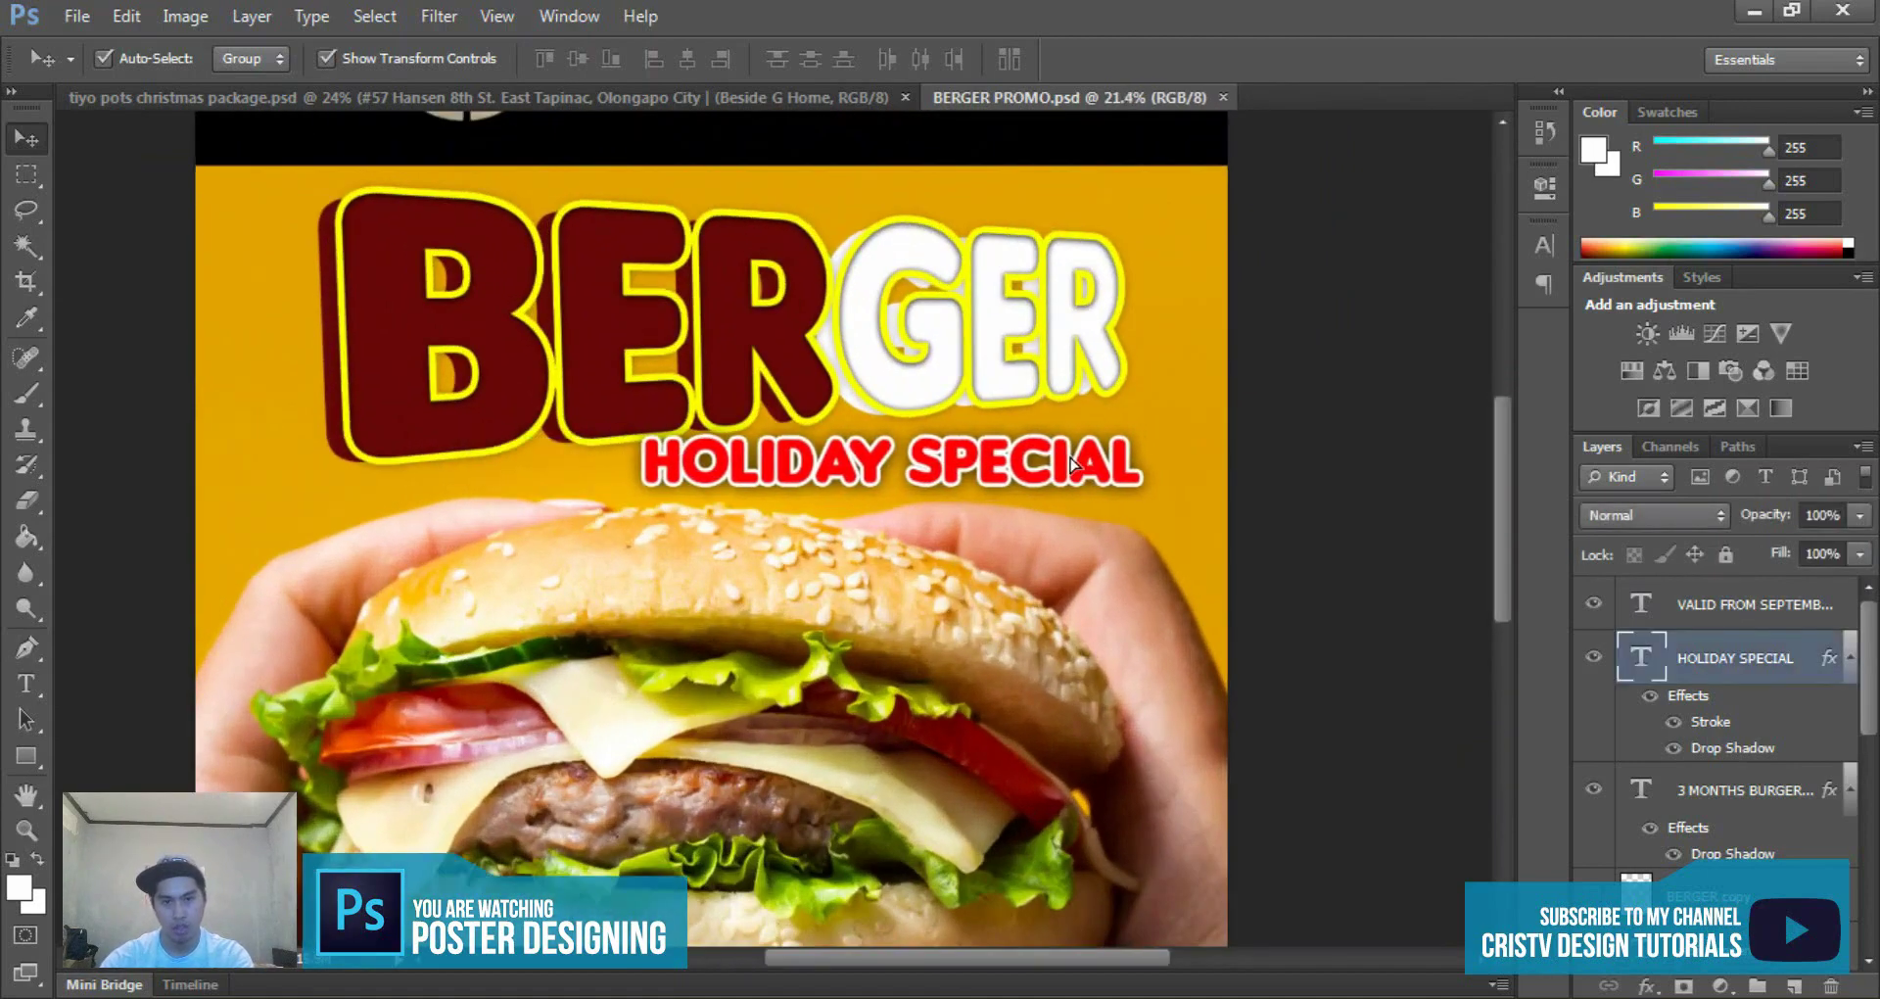
pyautogui.hotkey('ctrl', 't')
pyautogui.moveTo(1136, 428); pyautogui.dragTo(1112, 428)
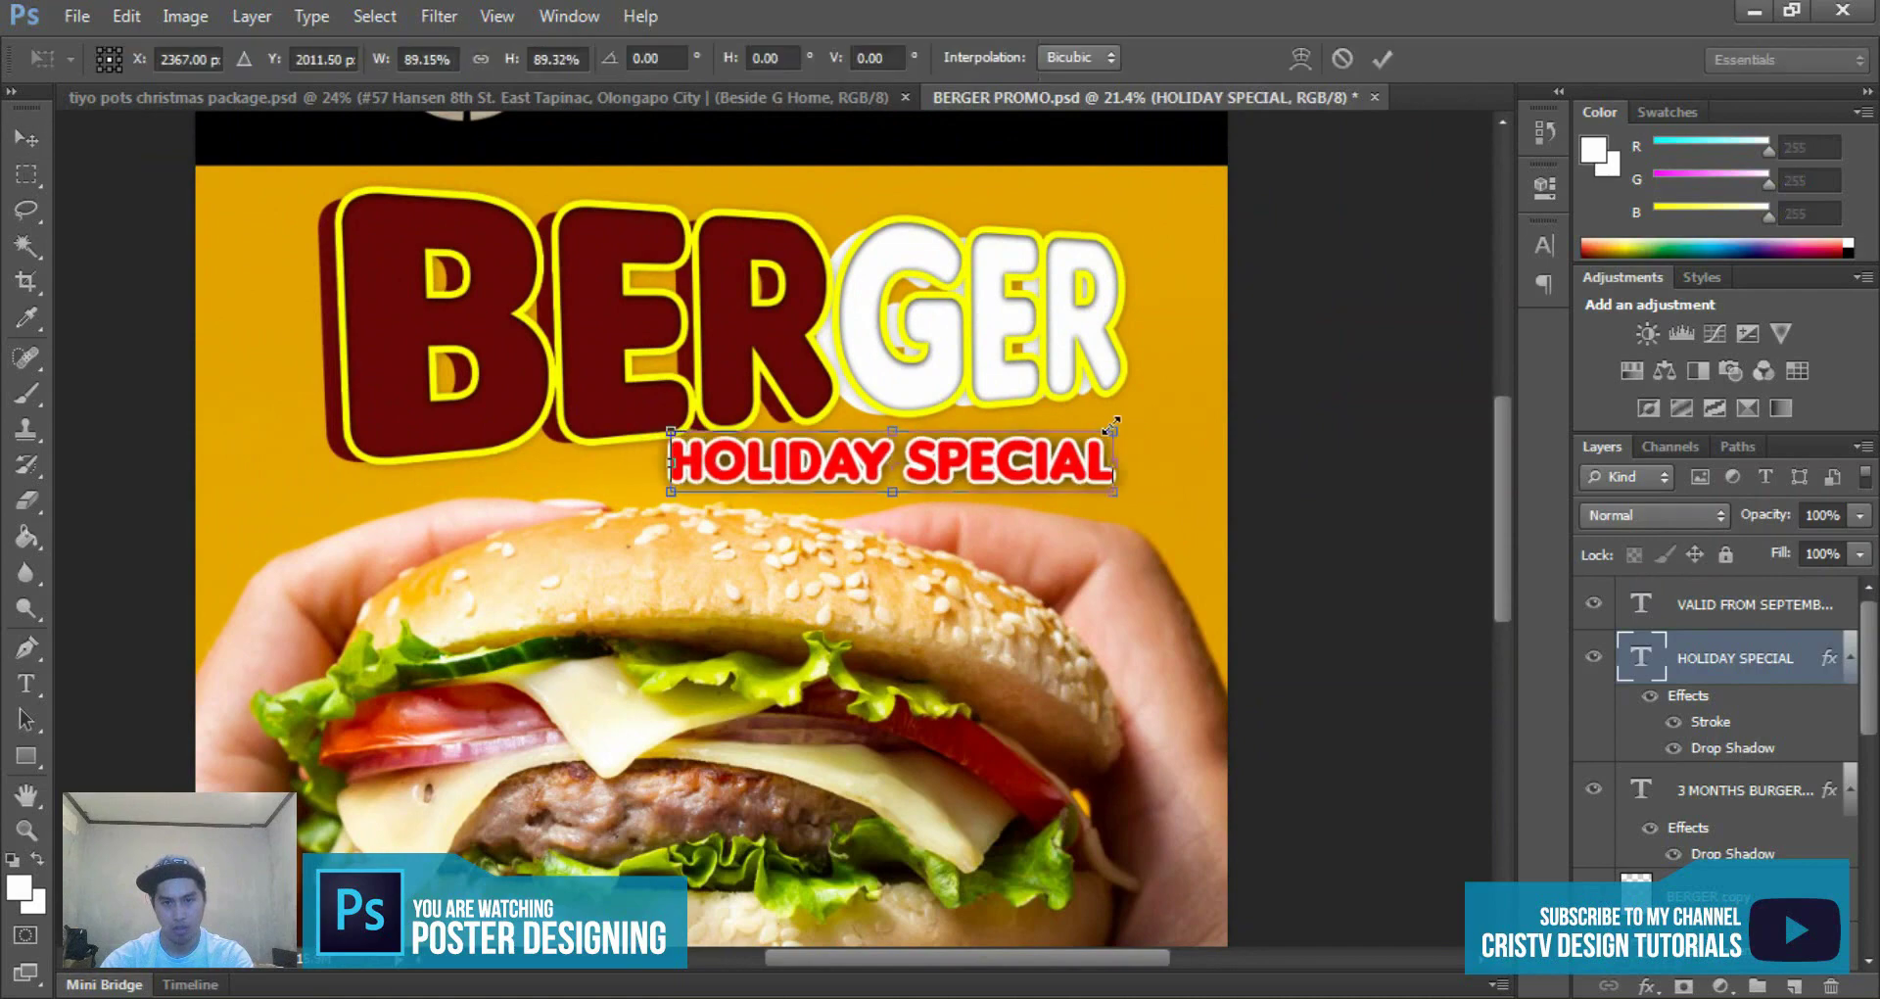
pyautogui.press('Return')
pyautogui.scroll(1, 1133, 504)
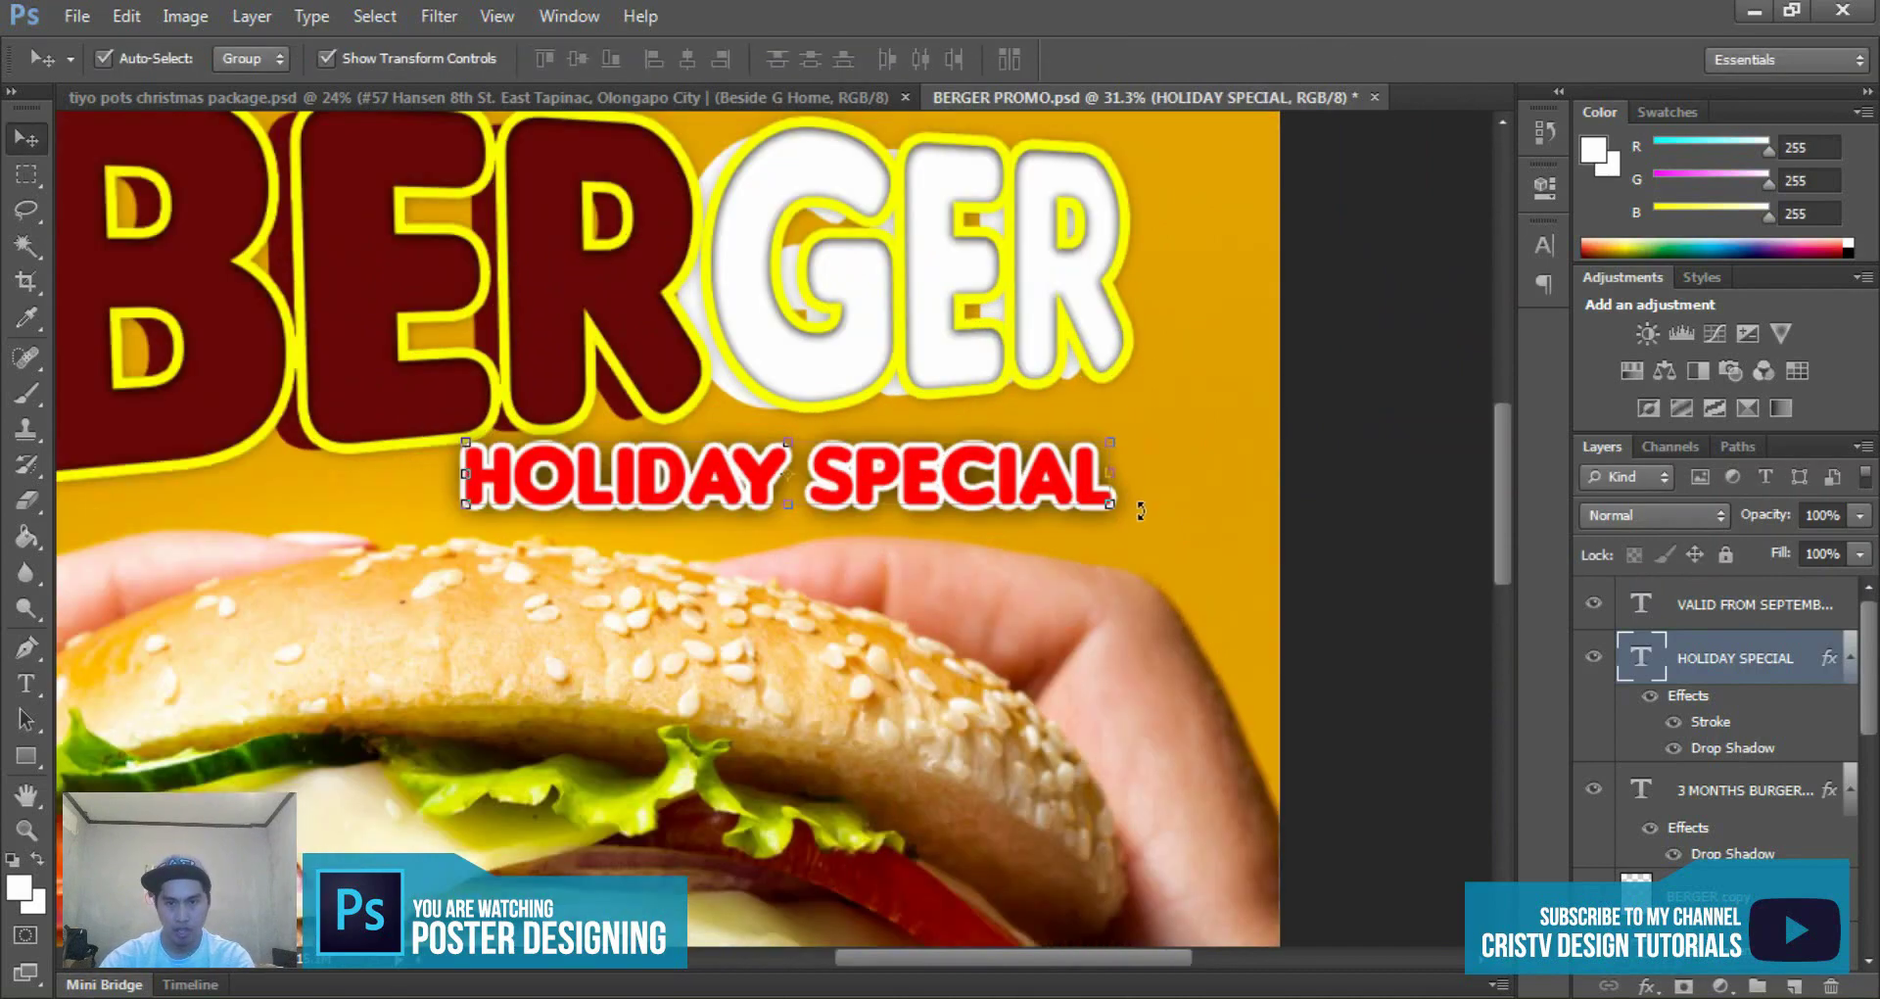
pyautogui.scroll(1, 1133, 503)
pyautogui.scroll(1, 1133, 503)
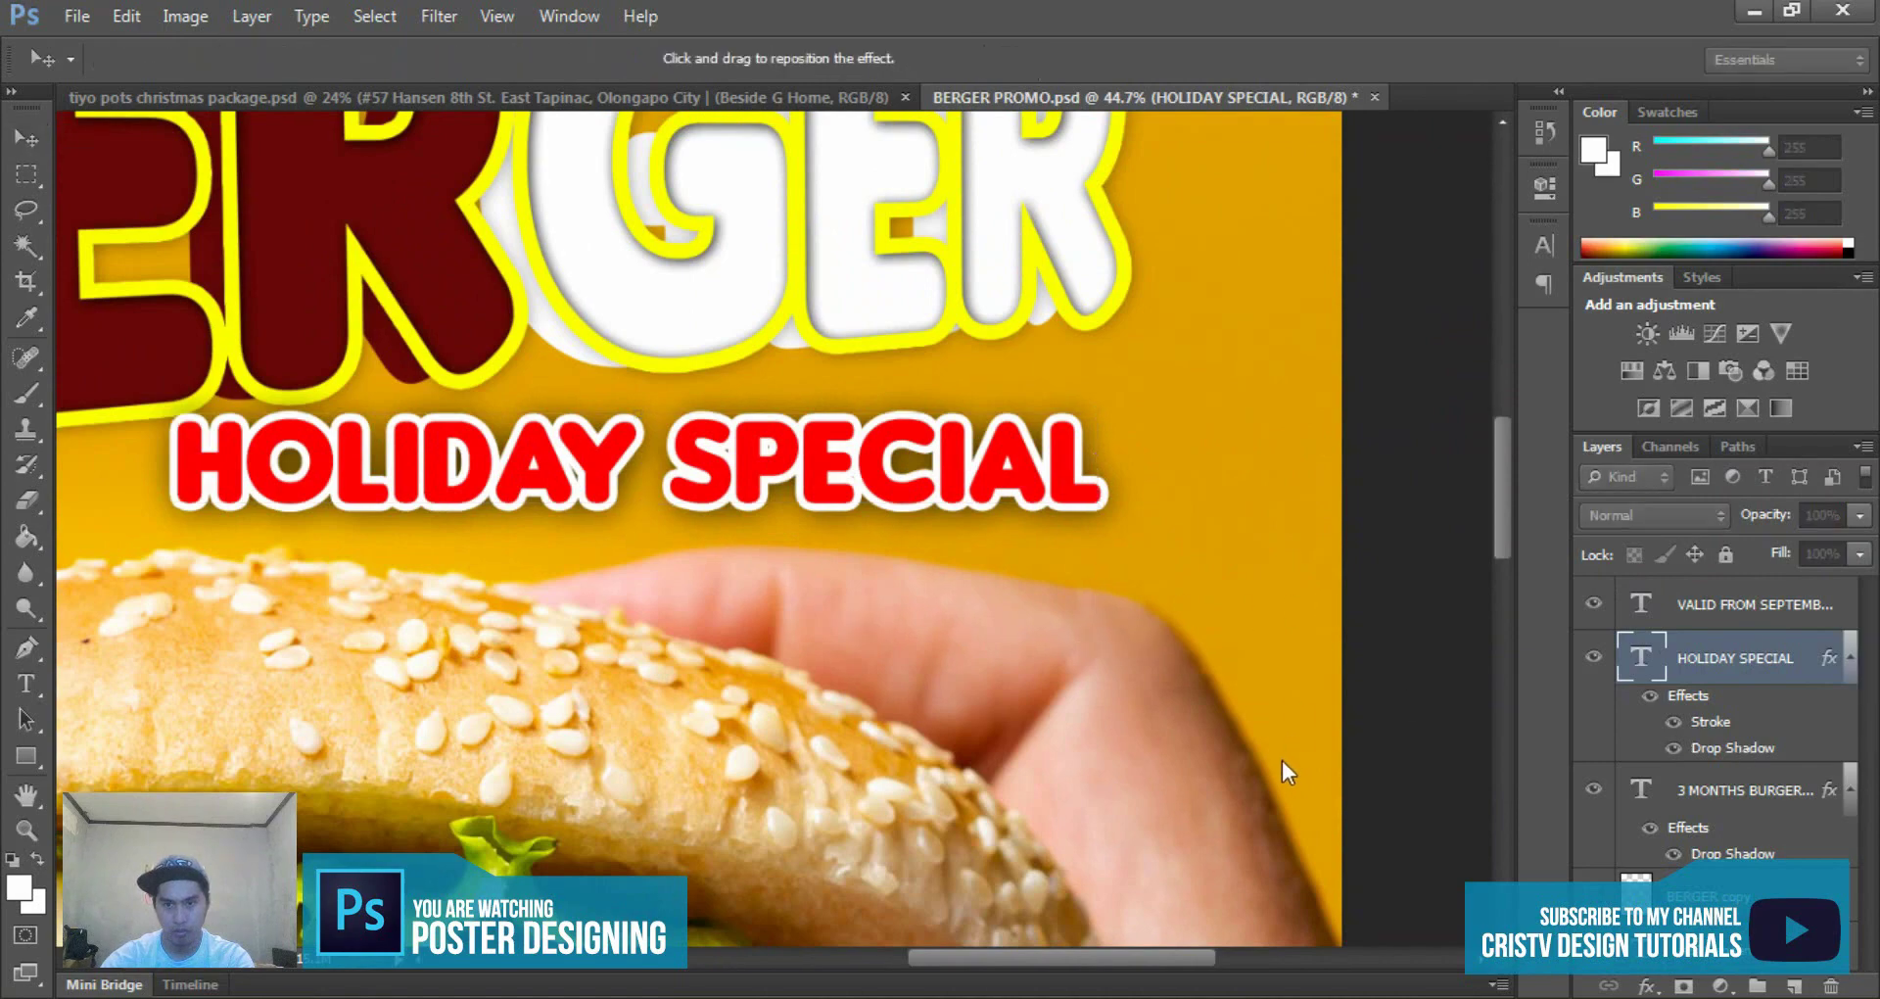
pyautogui.press('Return')
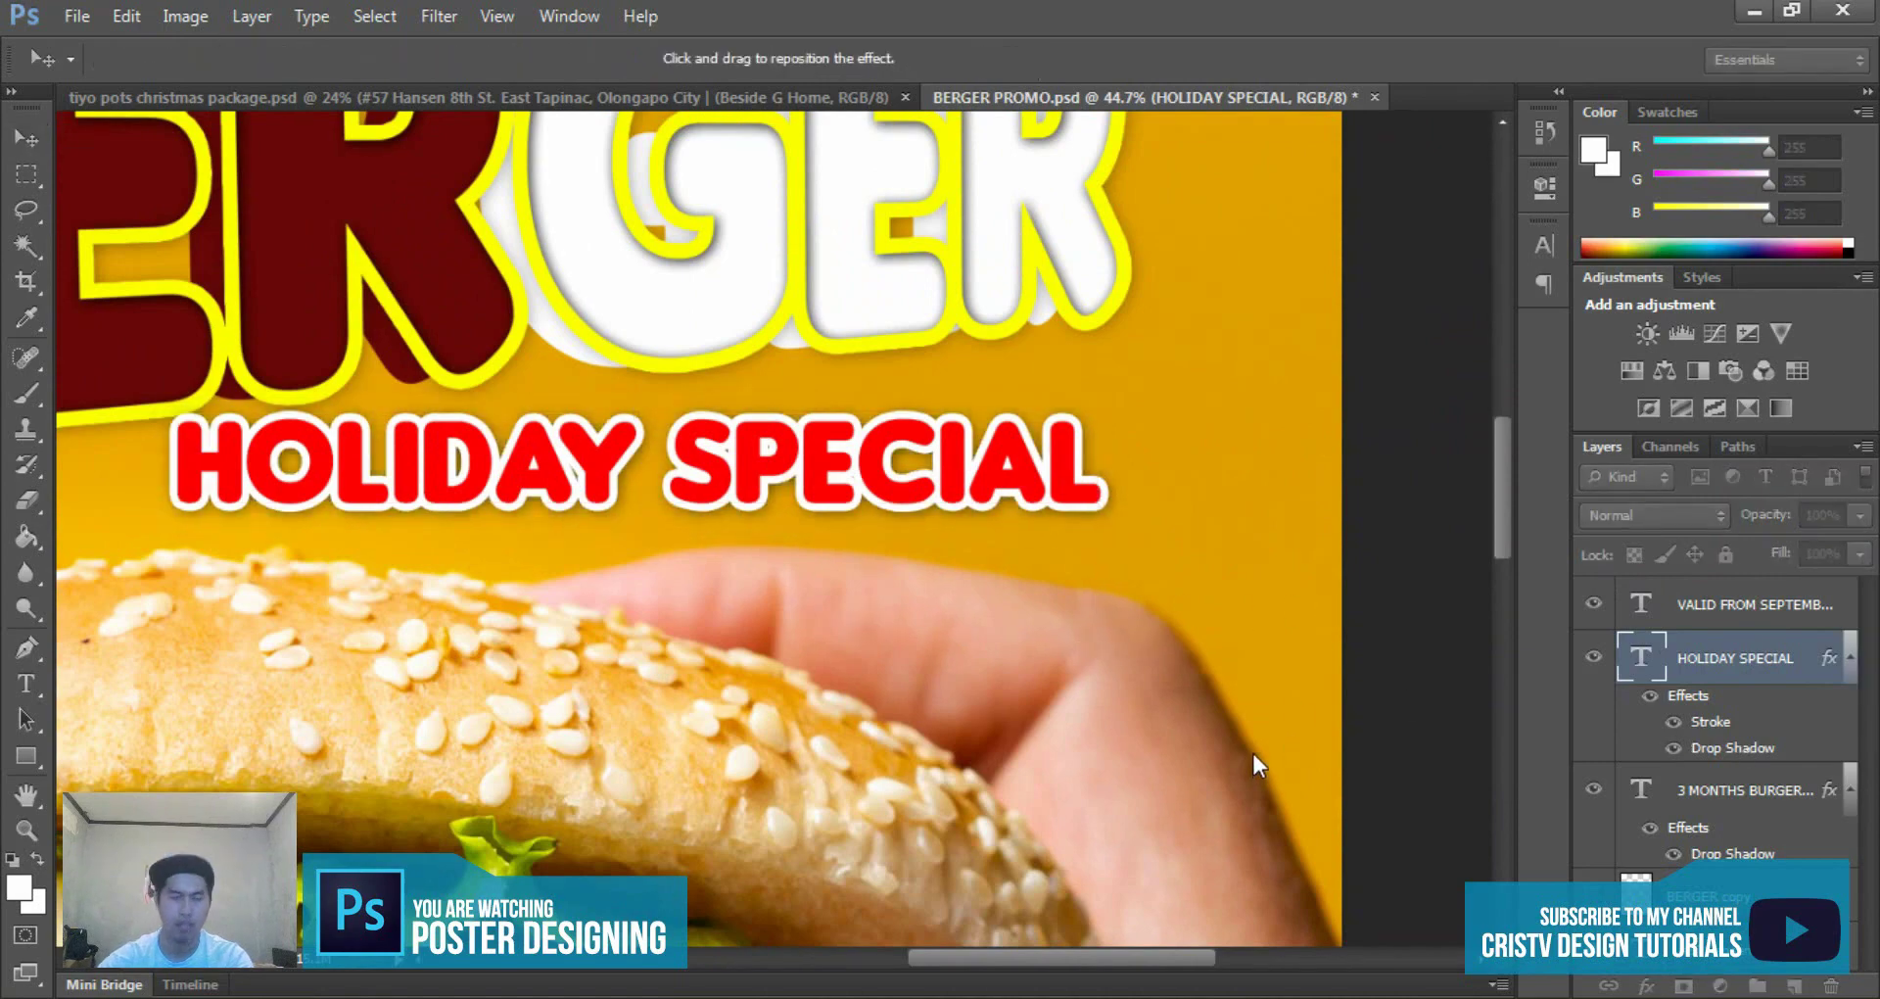
pyautogui.scroll(-3, 1251, 750)
pyautogui.scroll(-2, 1020, 395)
pyautogui.click(1019, 395)
pyautogui.scroll(-2, 1065, 402)
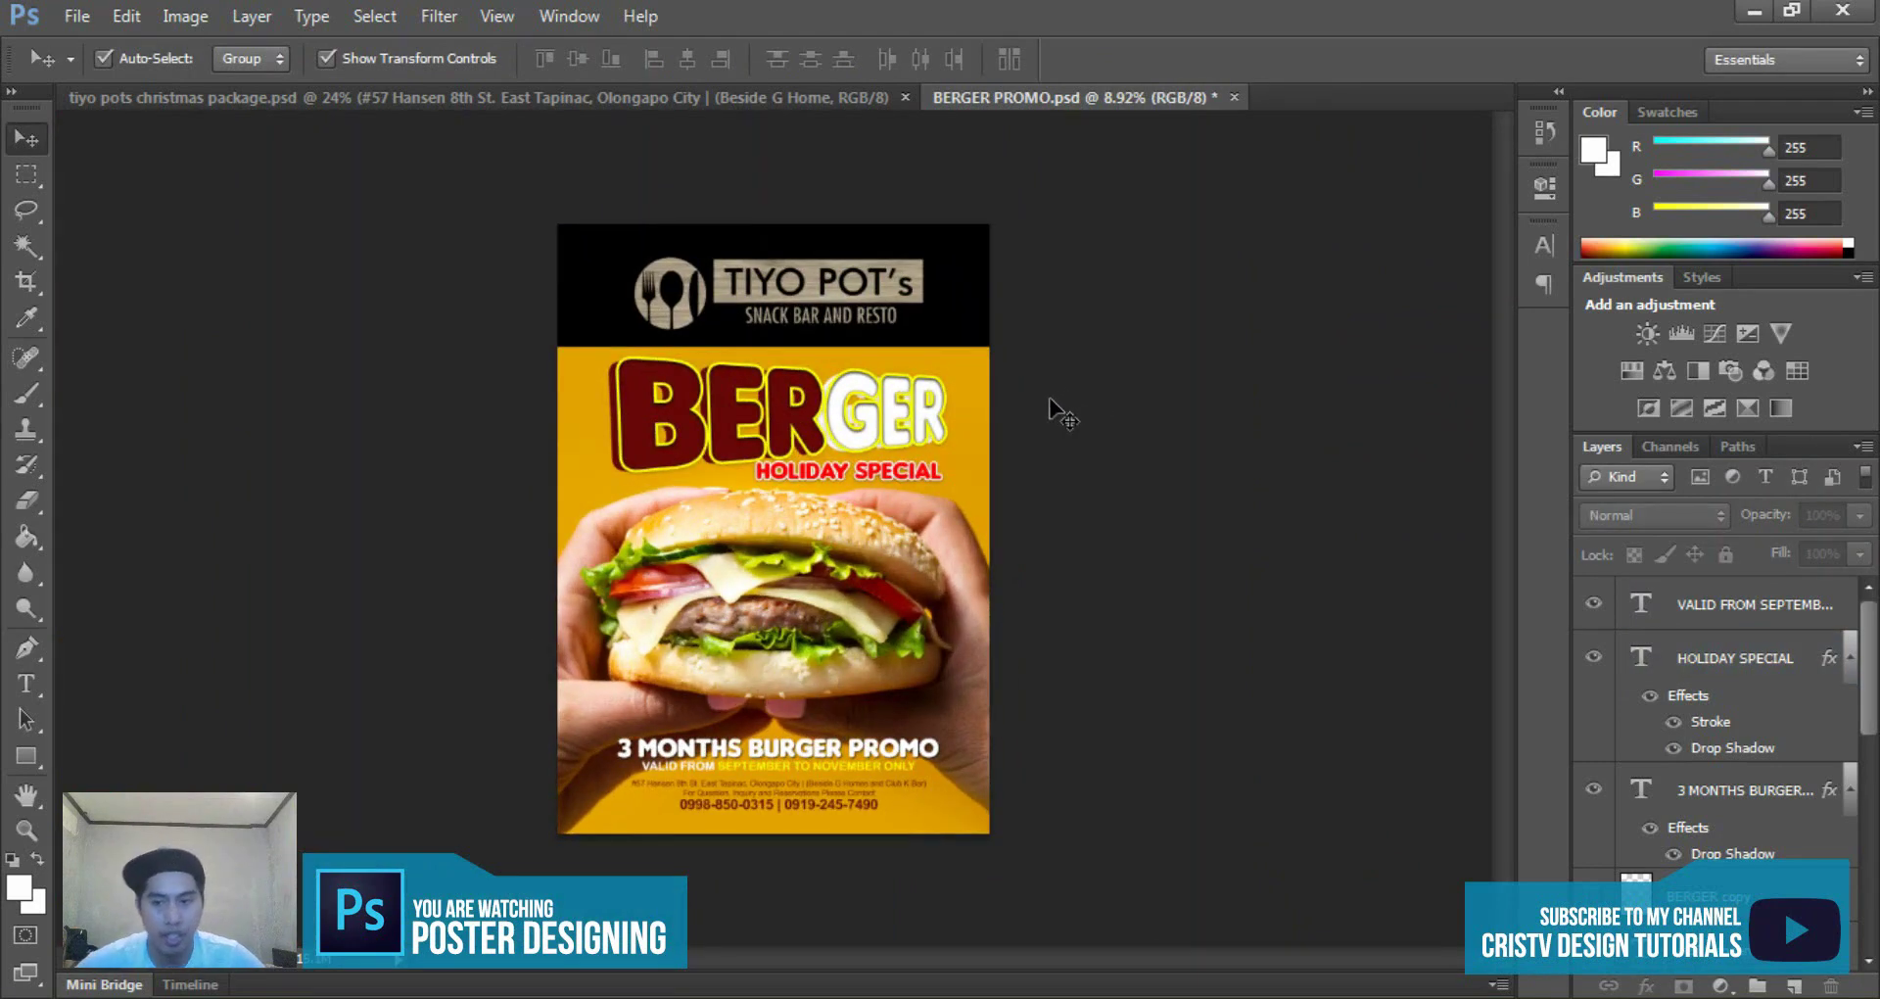
pyautogui.scroll(1, 1043, 410)
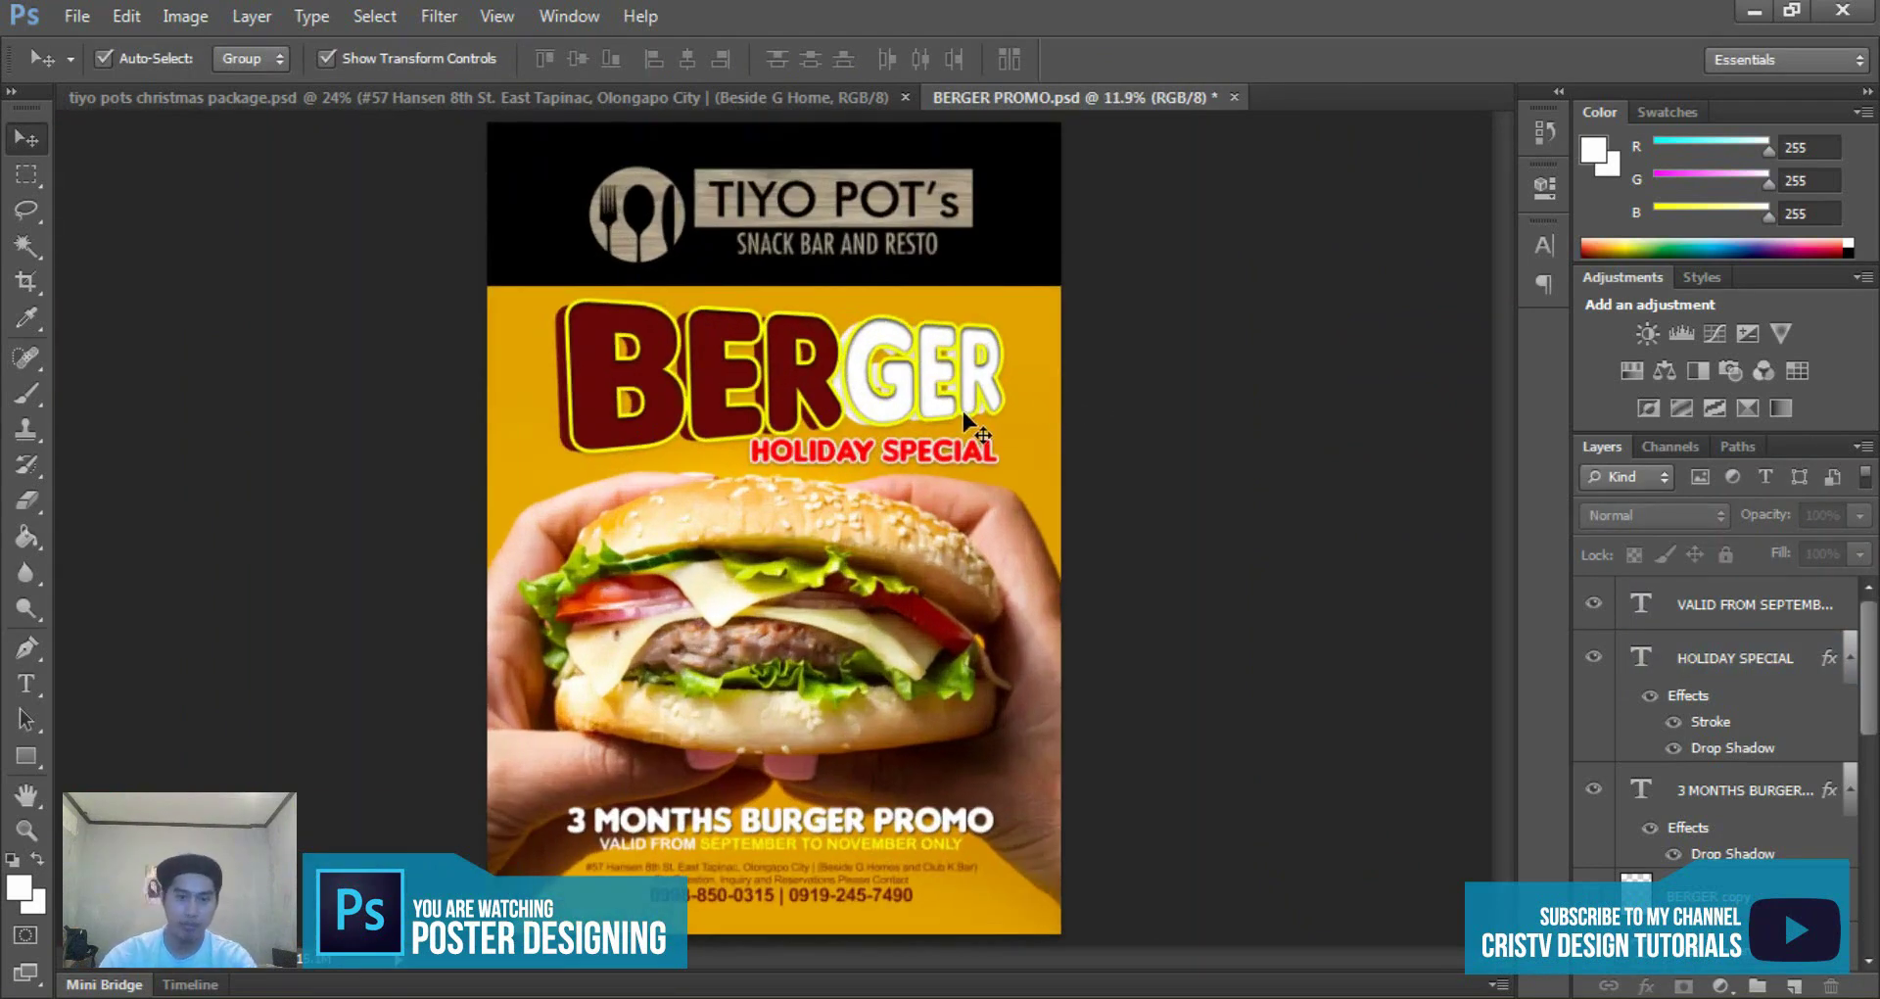
pyautogui.scroll(-1, 1047, 451)
pyautogui.scroll(1, 1048, 457)
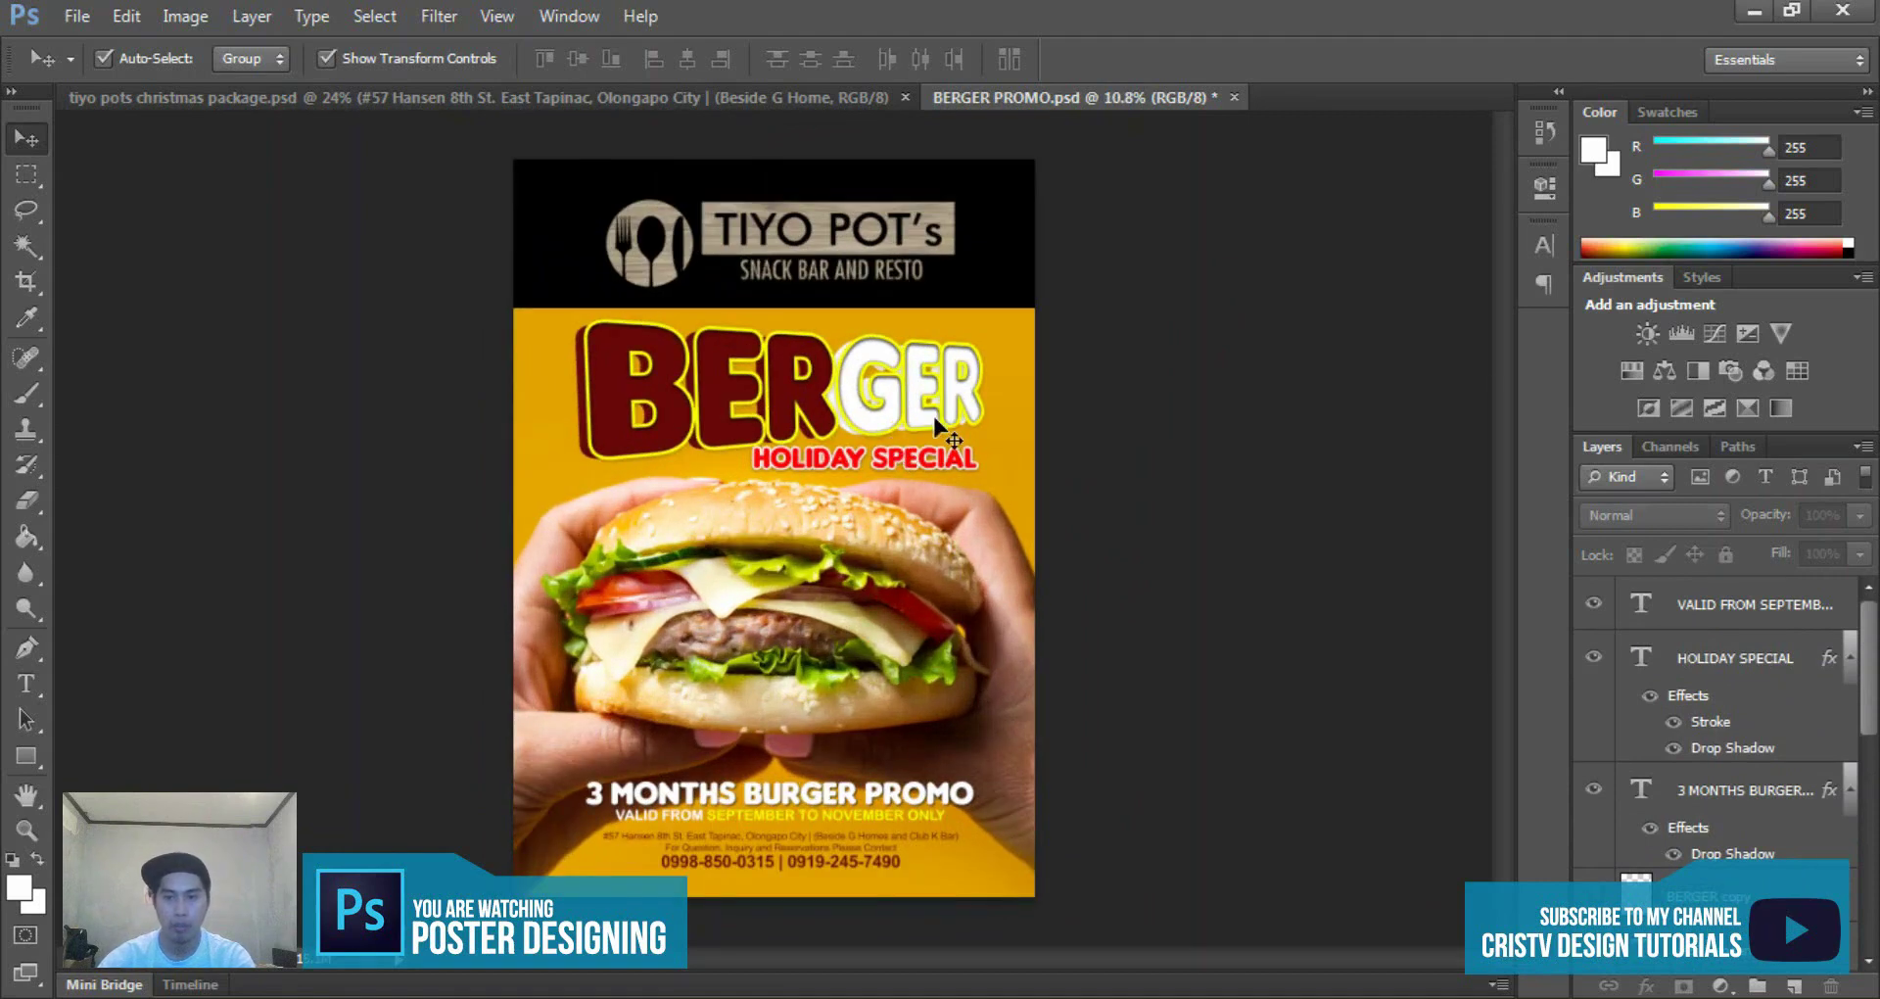
pyautogui.scroll(1, 933, 414)
pyautogui.scroll(-2, 1010, 474)
pyautogui.scroll(-1, 1728, 675)
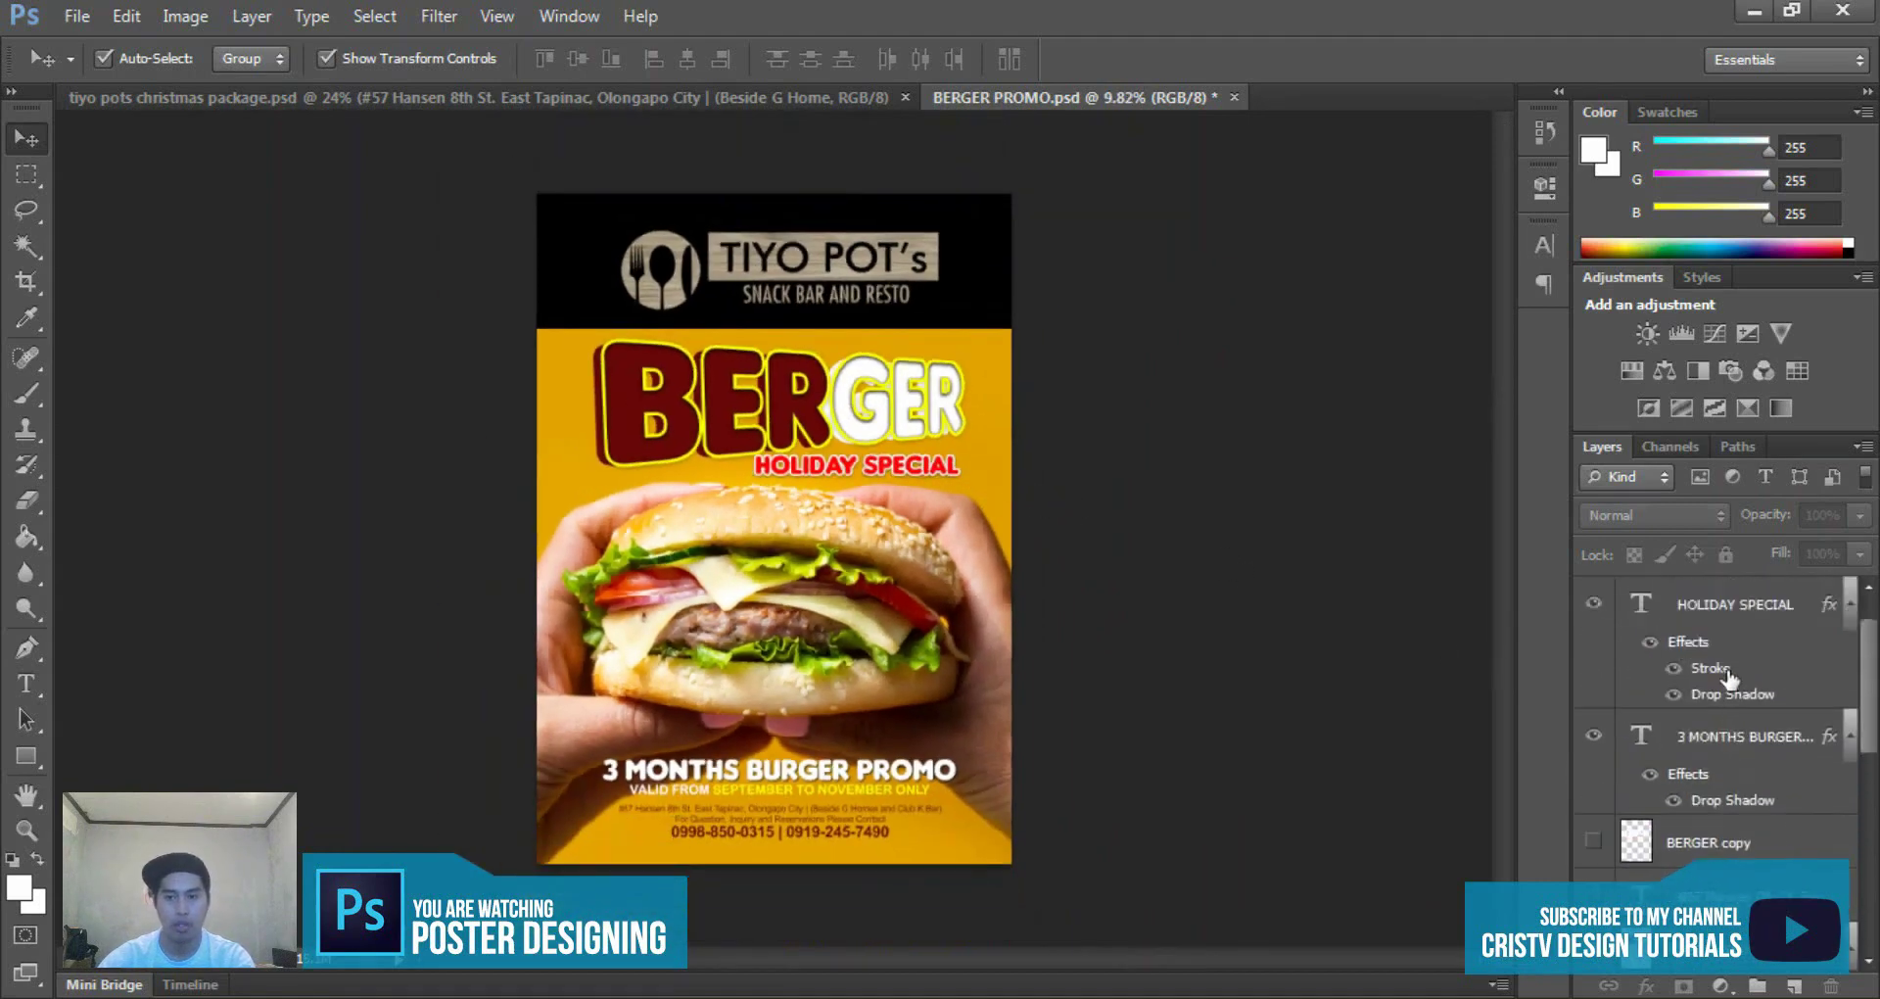
pyautogui.scroll(1, 1728, 676)
pyautogui.click(1821, 605)
pyautogui.click(783, 470)
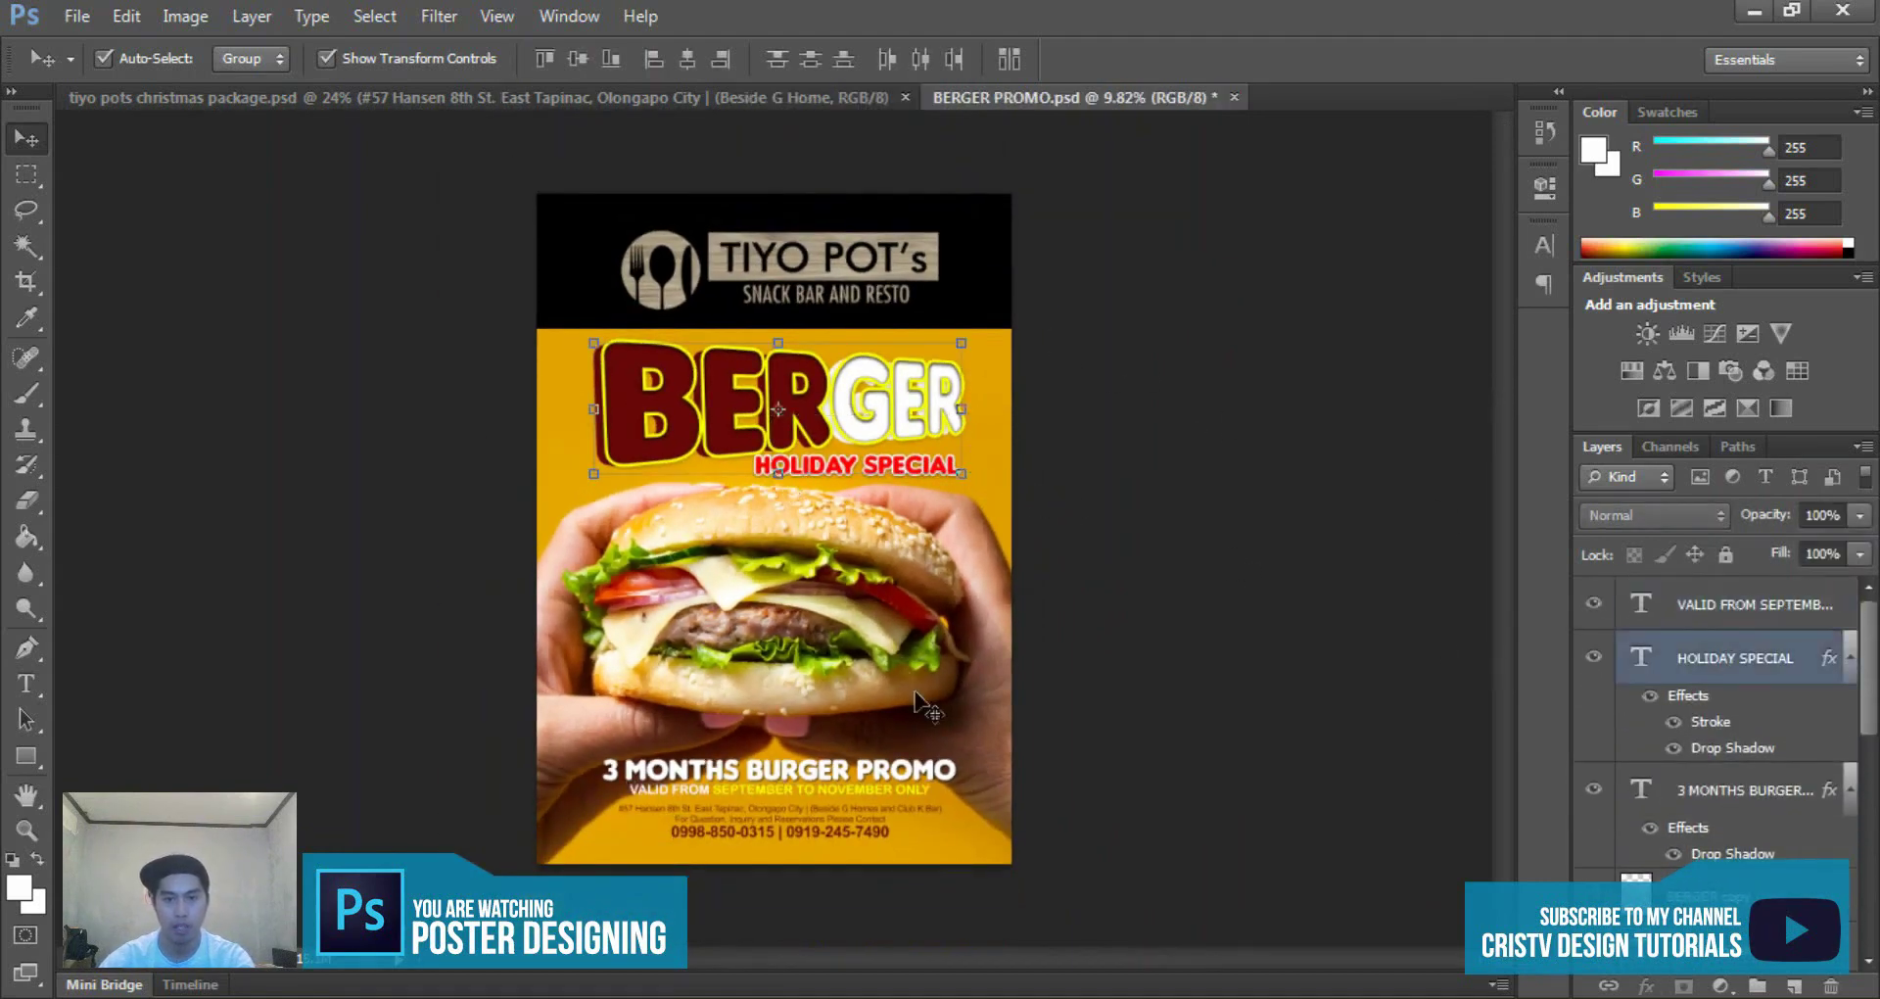
pyautogui.scroll(-2, 1720, 734)
pyautogui.scroll(-1, 1723, 764)
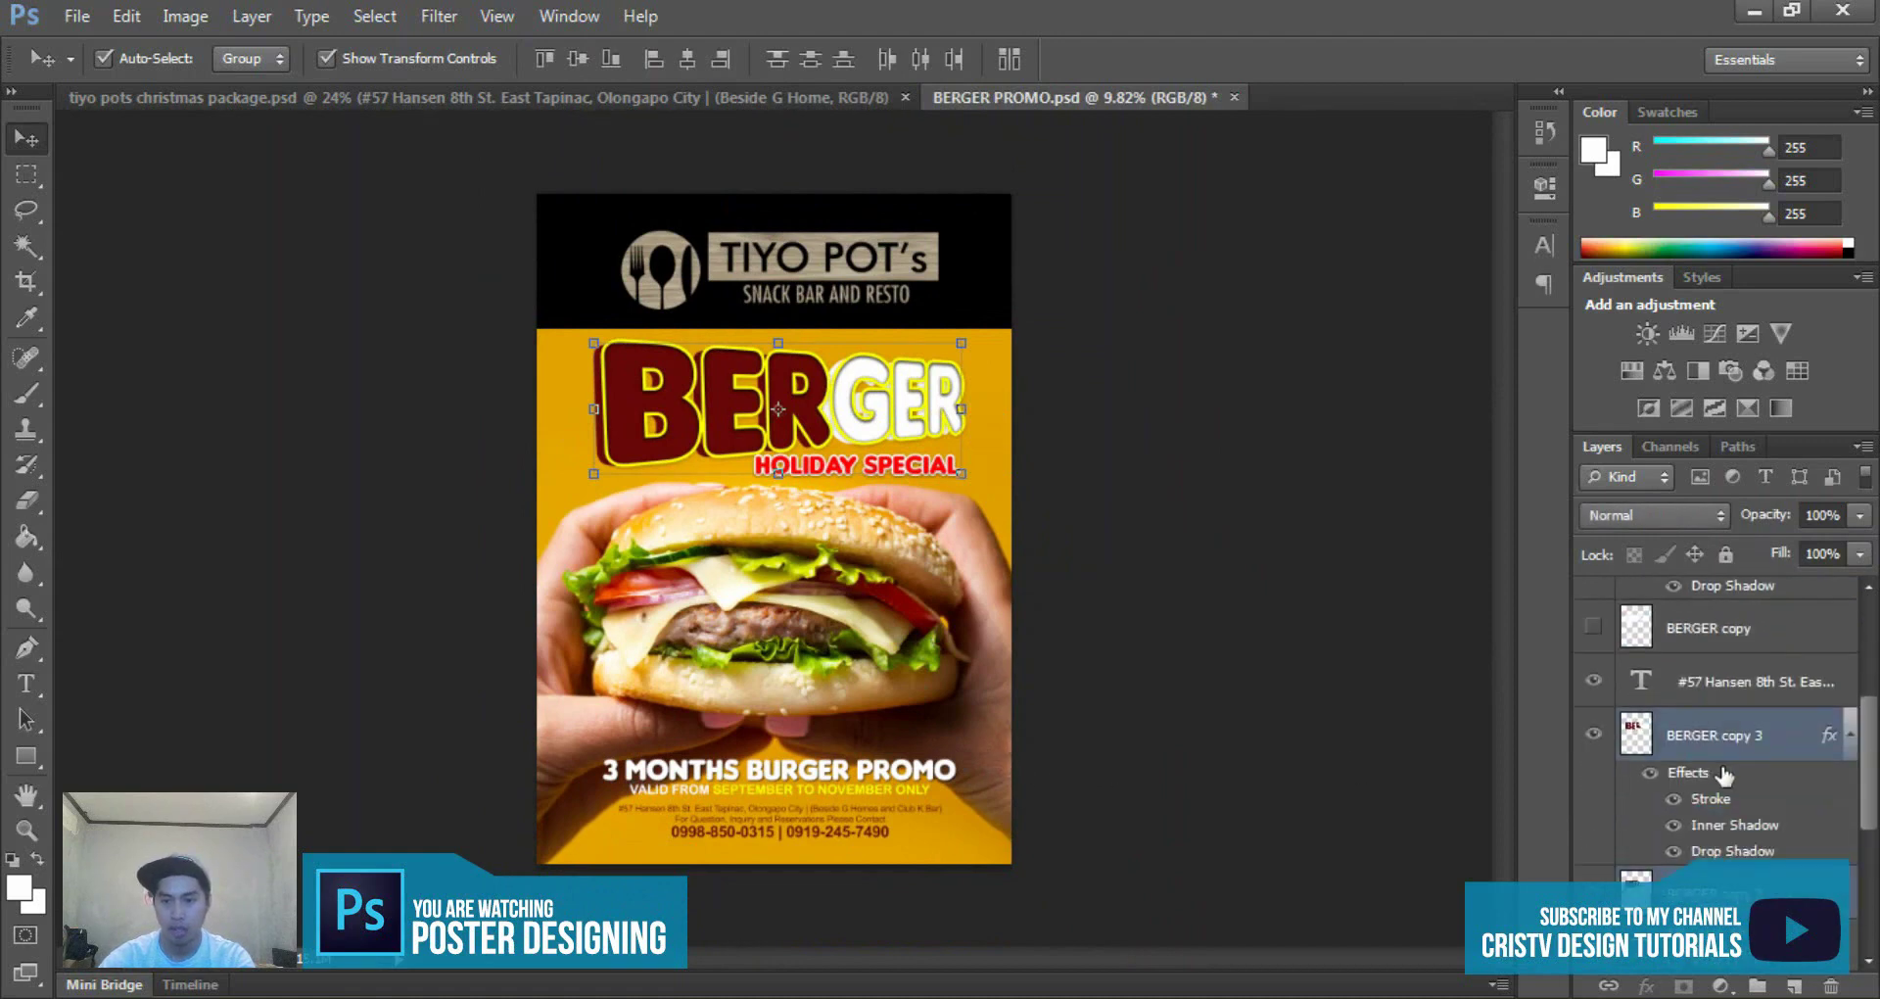
pyautogui.scroll(-1, 1724, 773)
pyautogui.scroll(-1, 1726, 769)
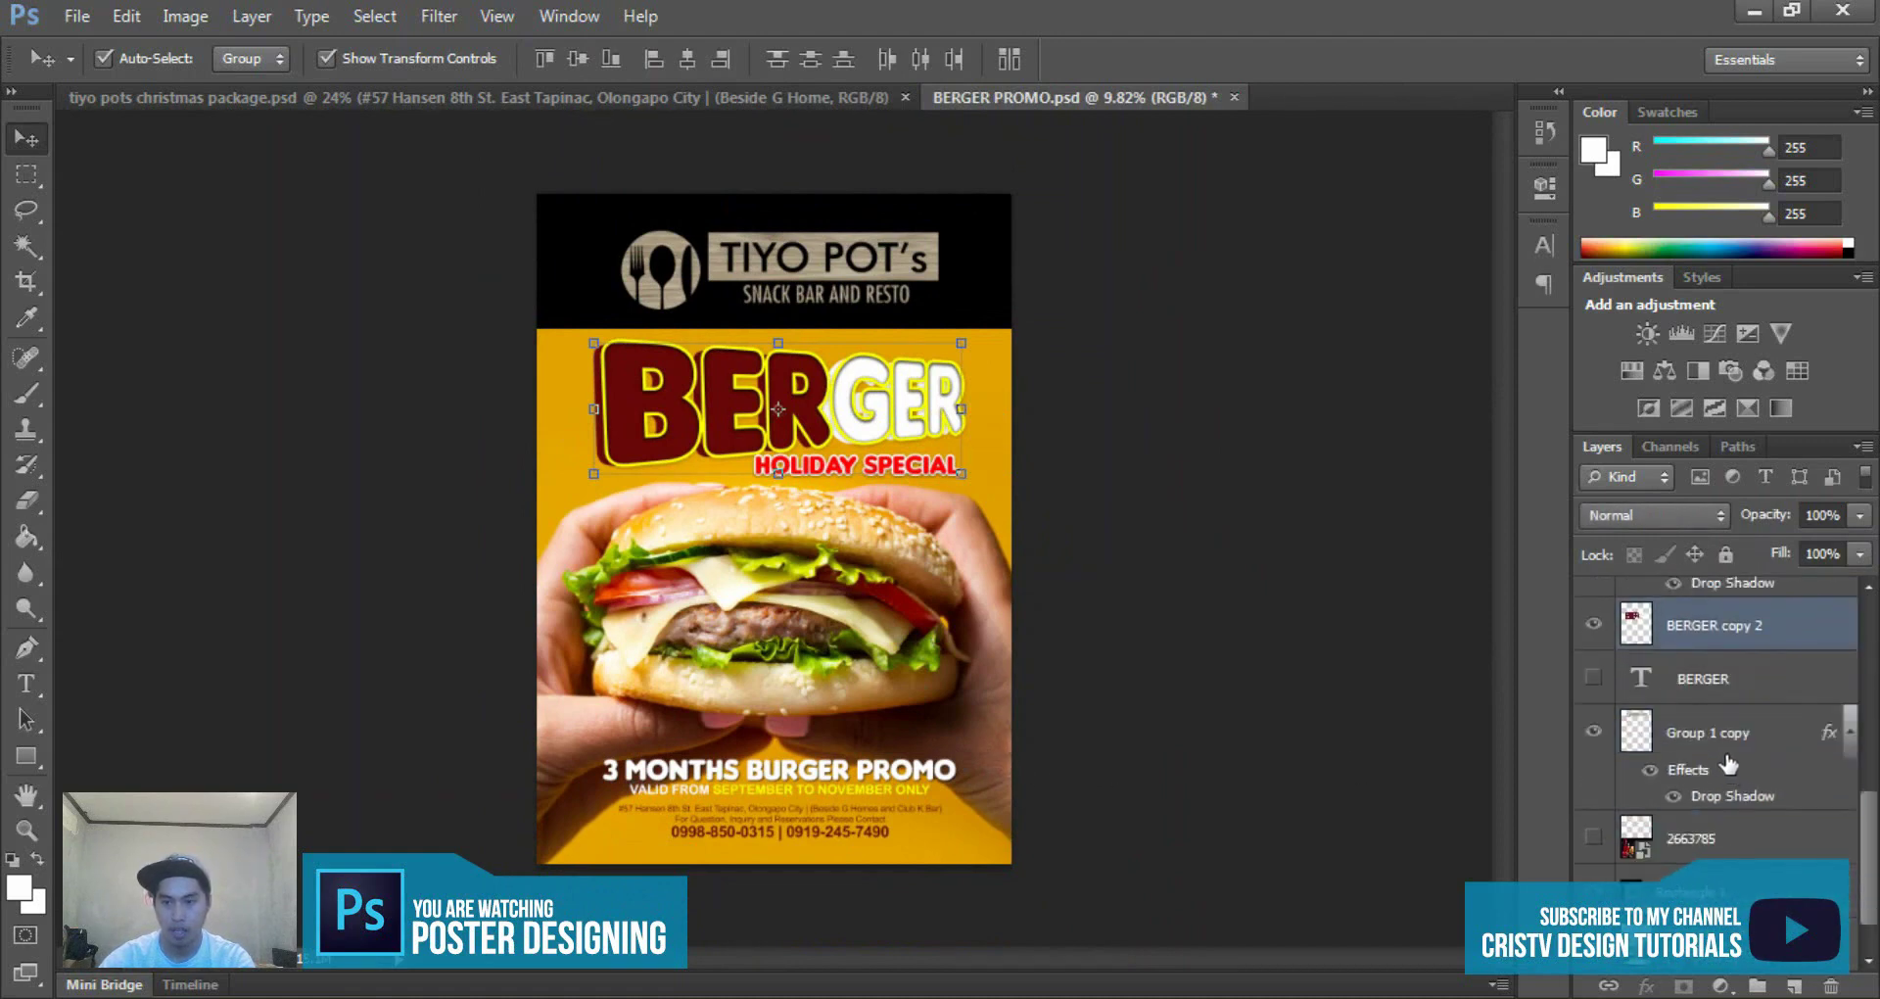
pyautogui.scroll(-1, 1729, 763)
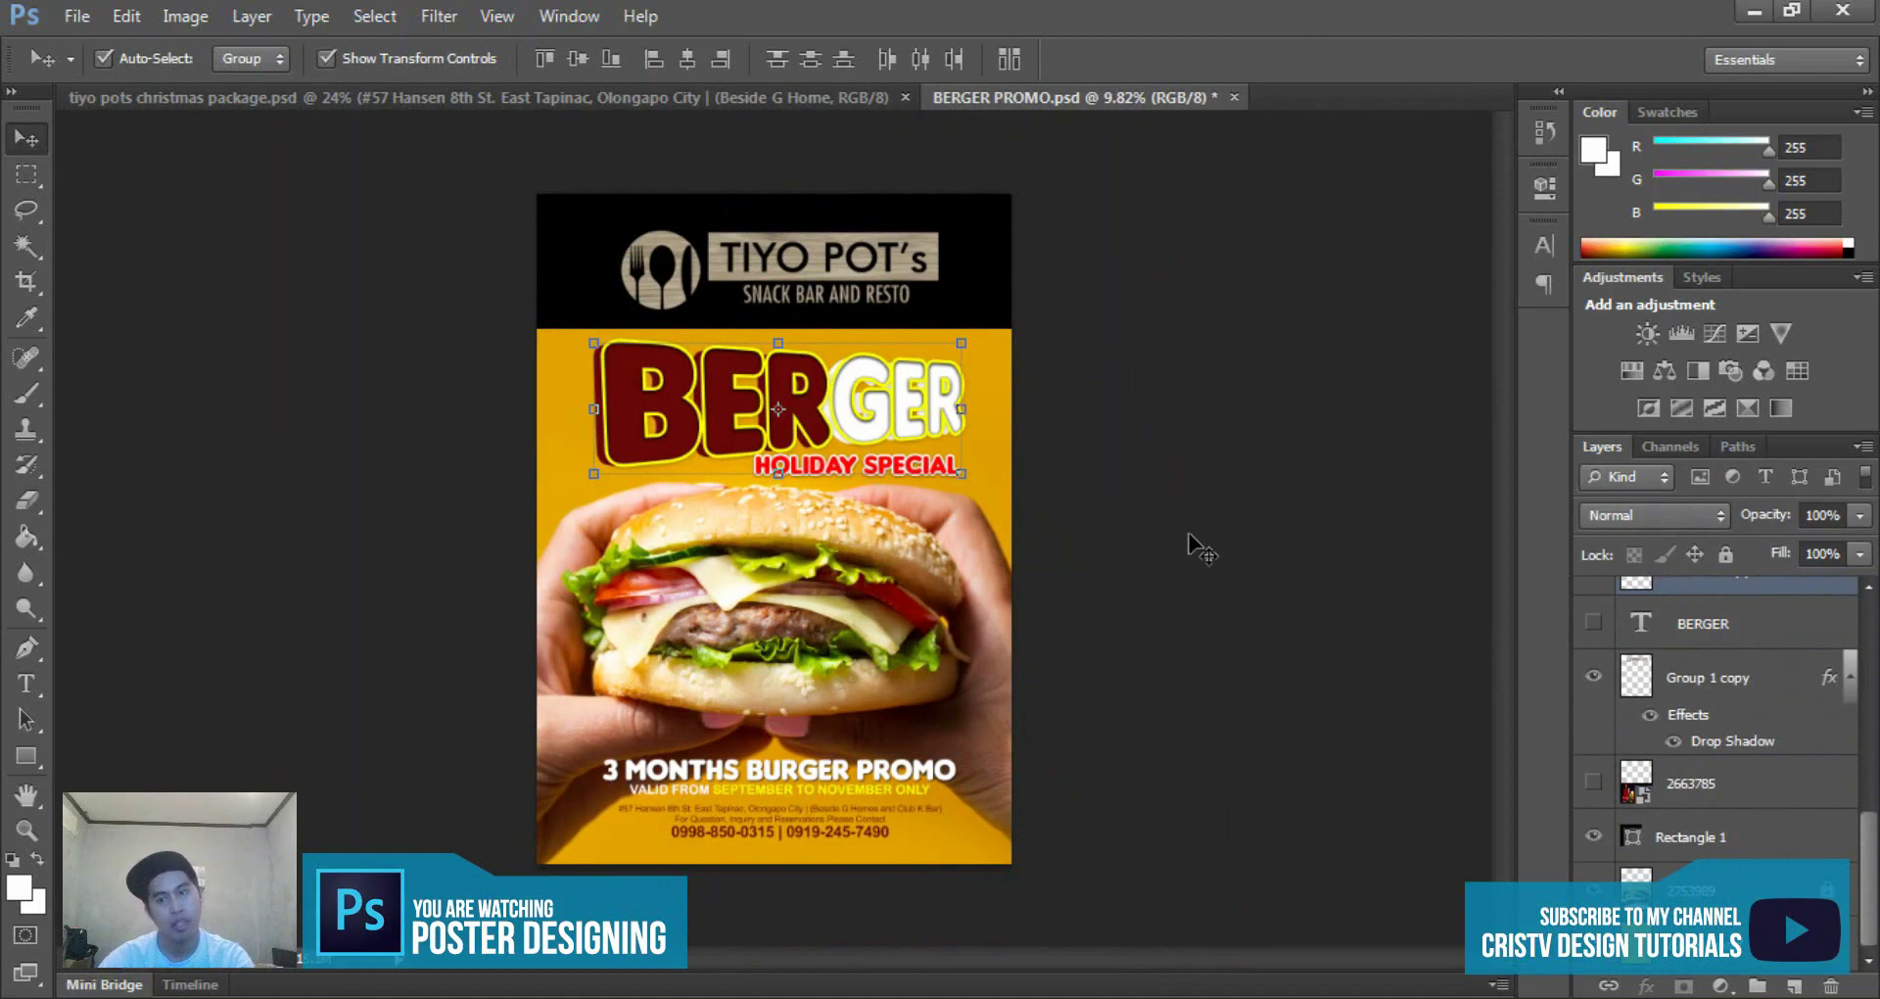
pyautogui.click(1214, 390)
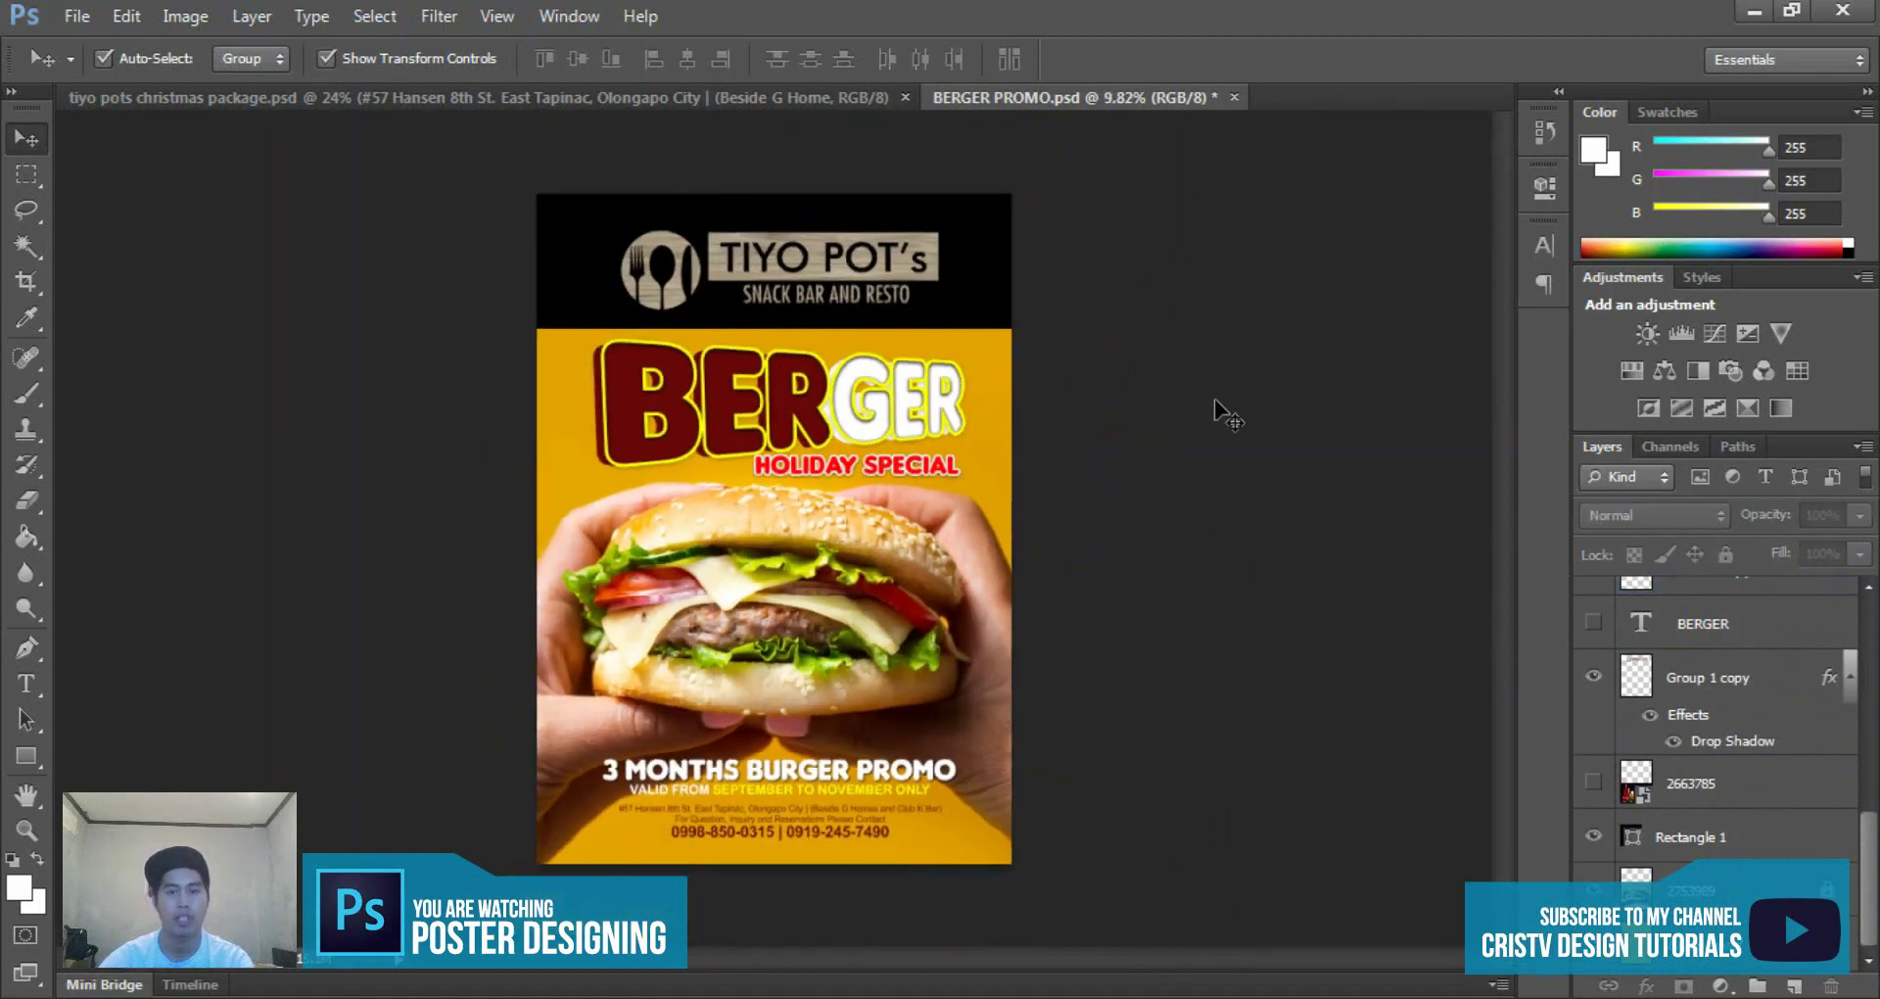